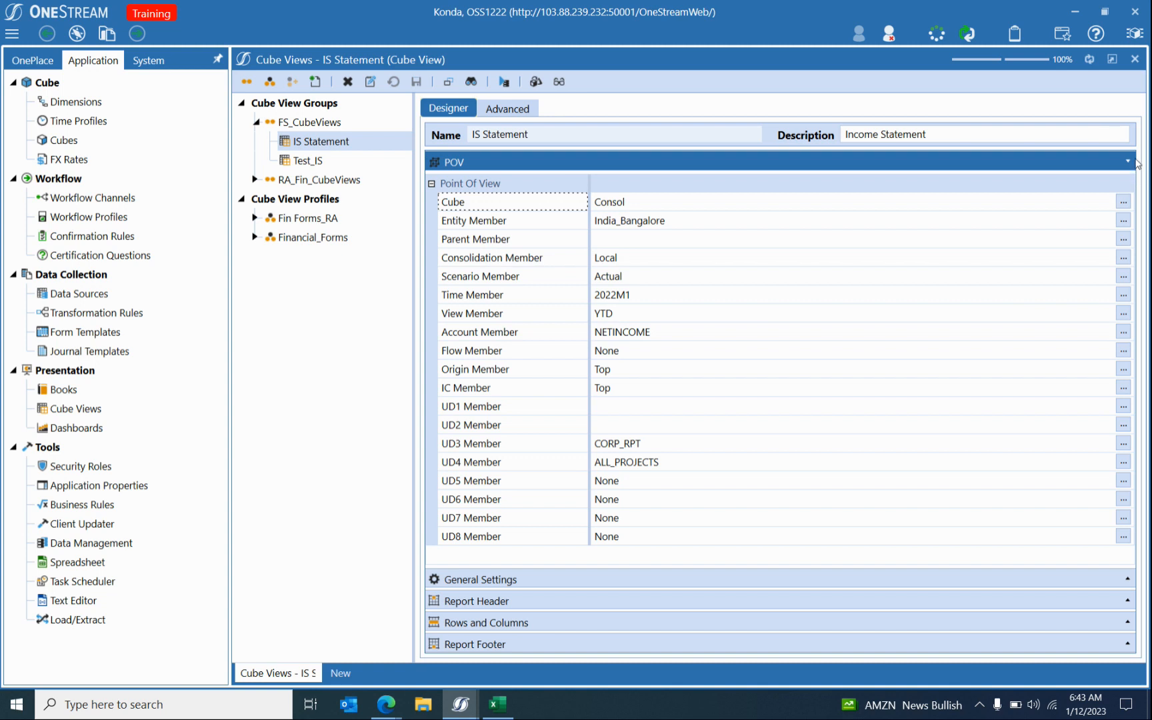
Review Col1 in the IS Statement rows and columns, and the column and row sharing options in the general settings.
{"action": "left_click", "coordinate": [531, 227]}
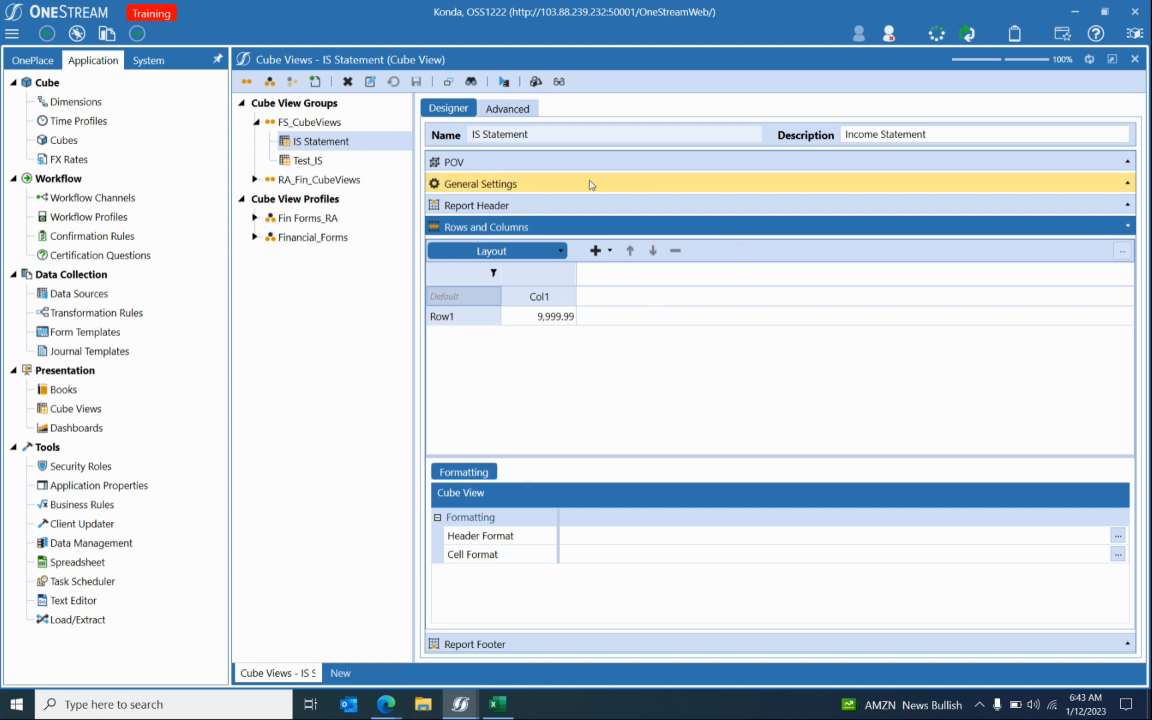
{"action": "left_click", "coordinate": [538, 300]}
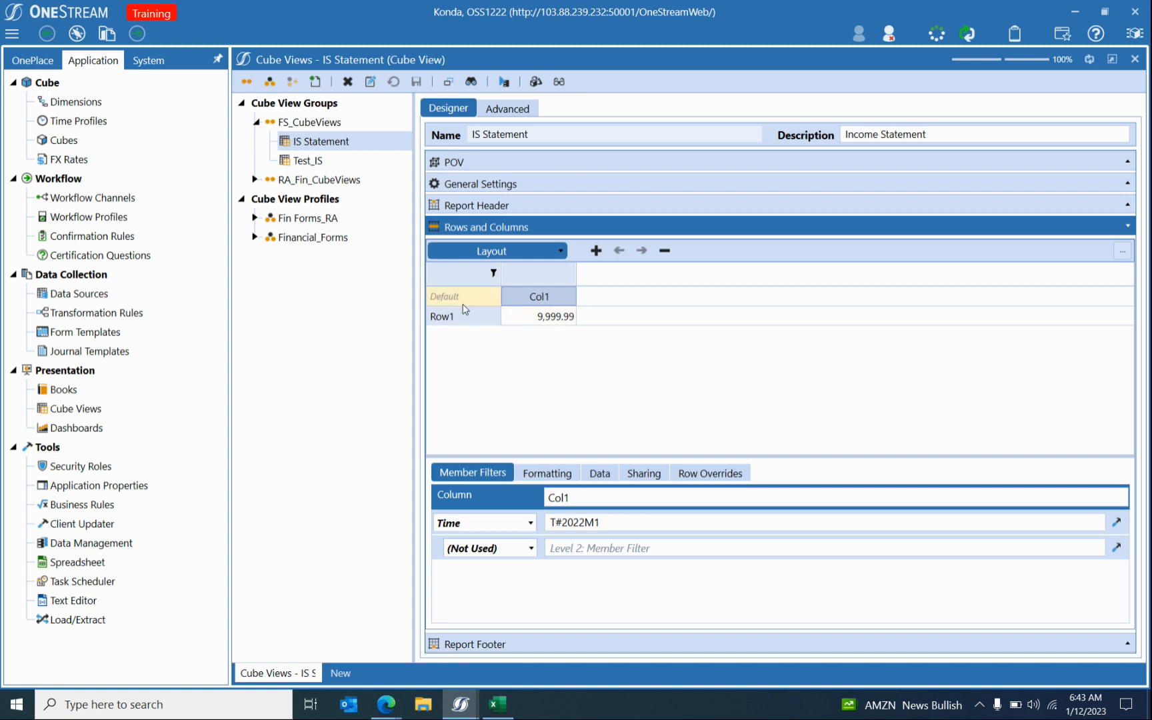
{"action": "left_click", "coordinate": [479, 181]}
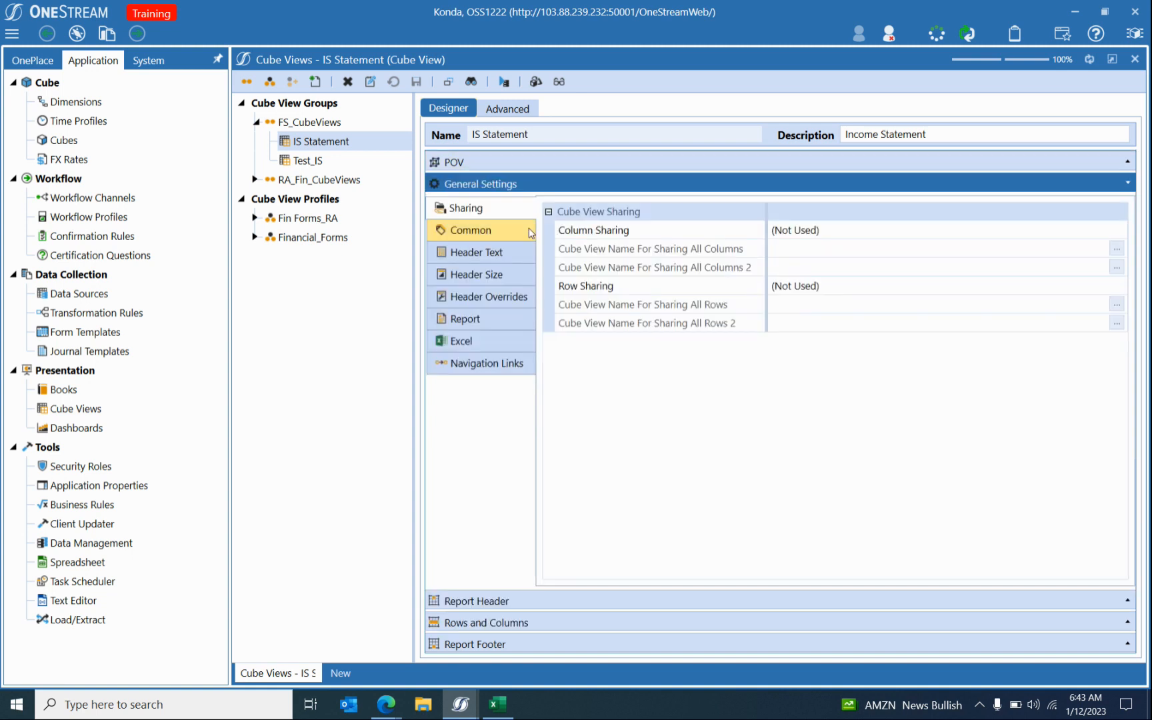
{"action": "left_click", "coordinate": [685, 234]}
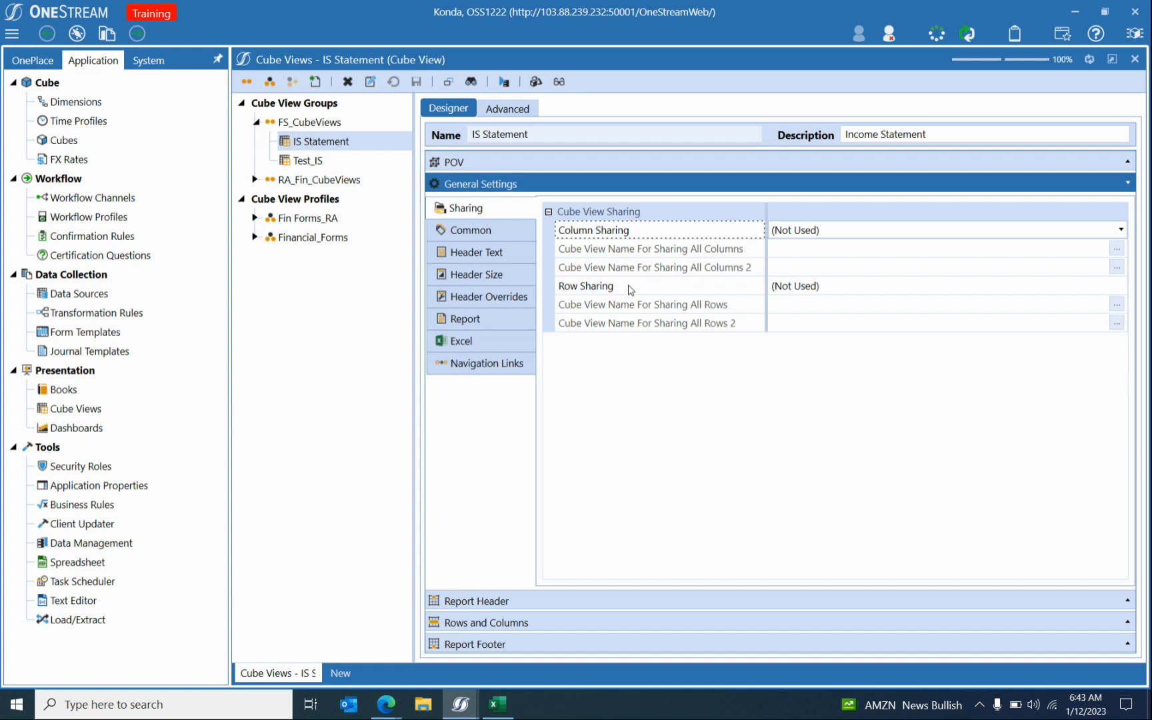
Return to the rows and columns layout and compare the member filters of Row1 and Col1.
{"action": "left_click", "coordinate": [576, 620]}
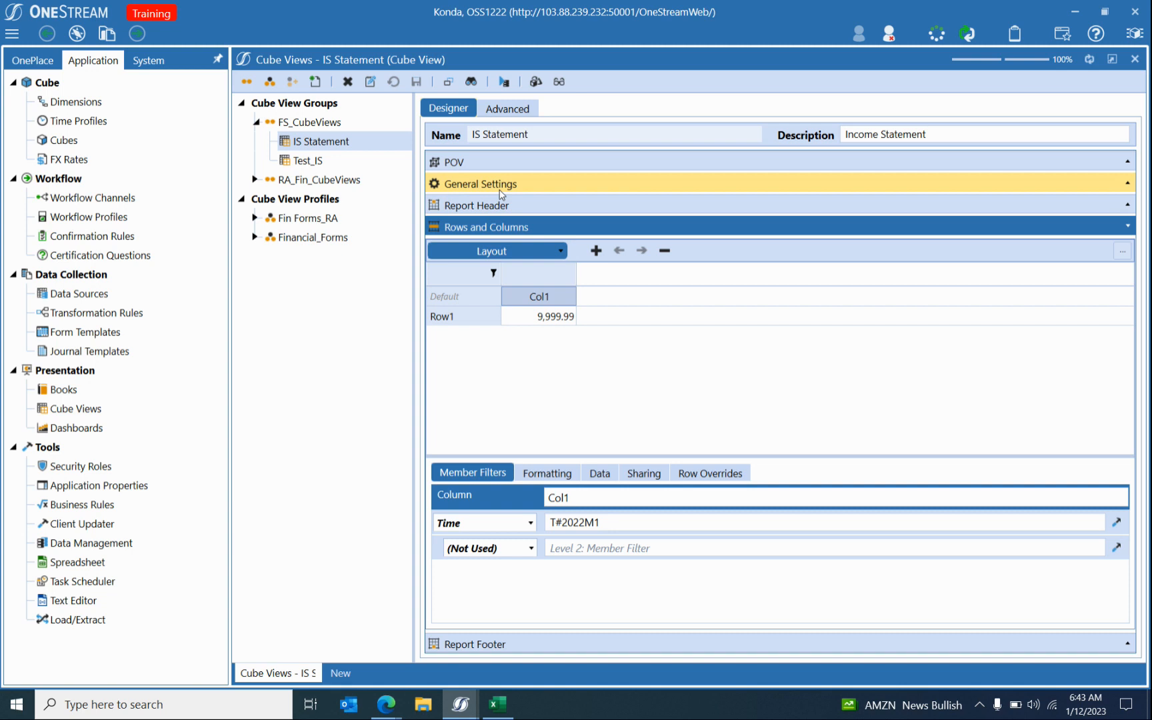
{"action": "left_click", "coordinate": [457, 318]}
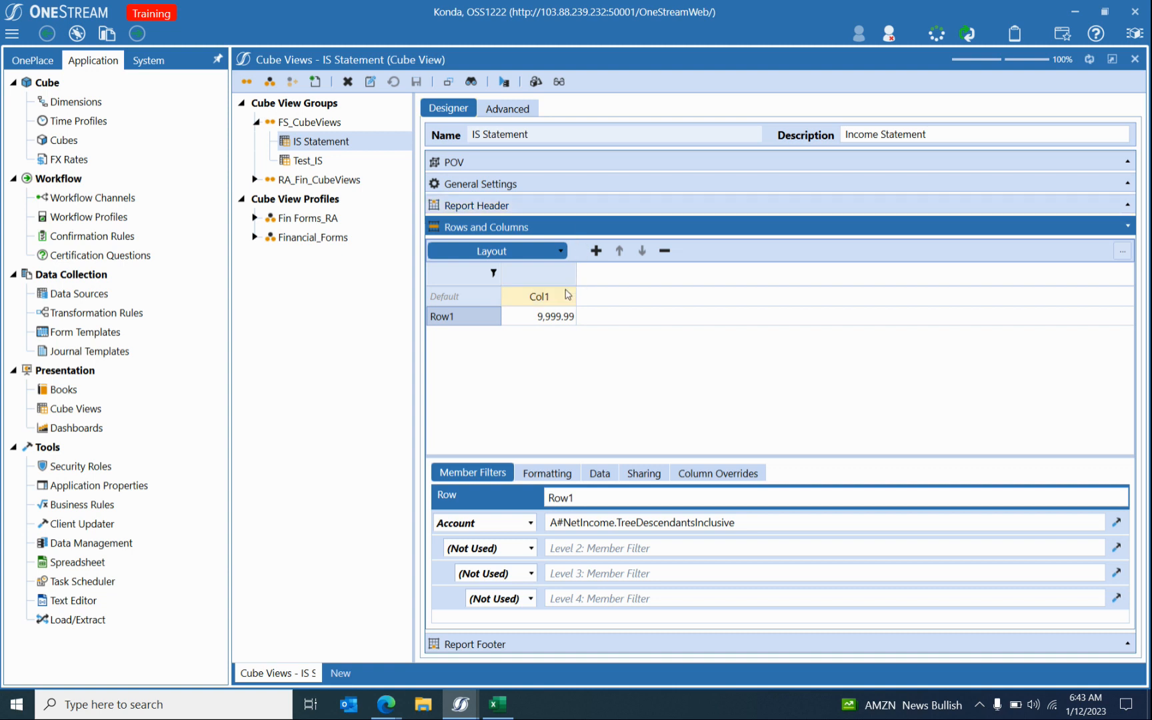
{"action": "left_click", "coordinate": [539, 296]}
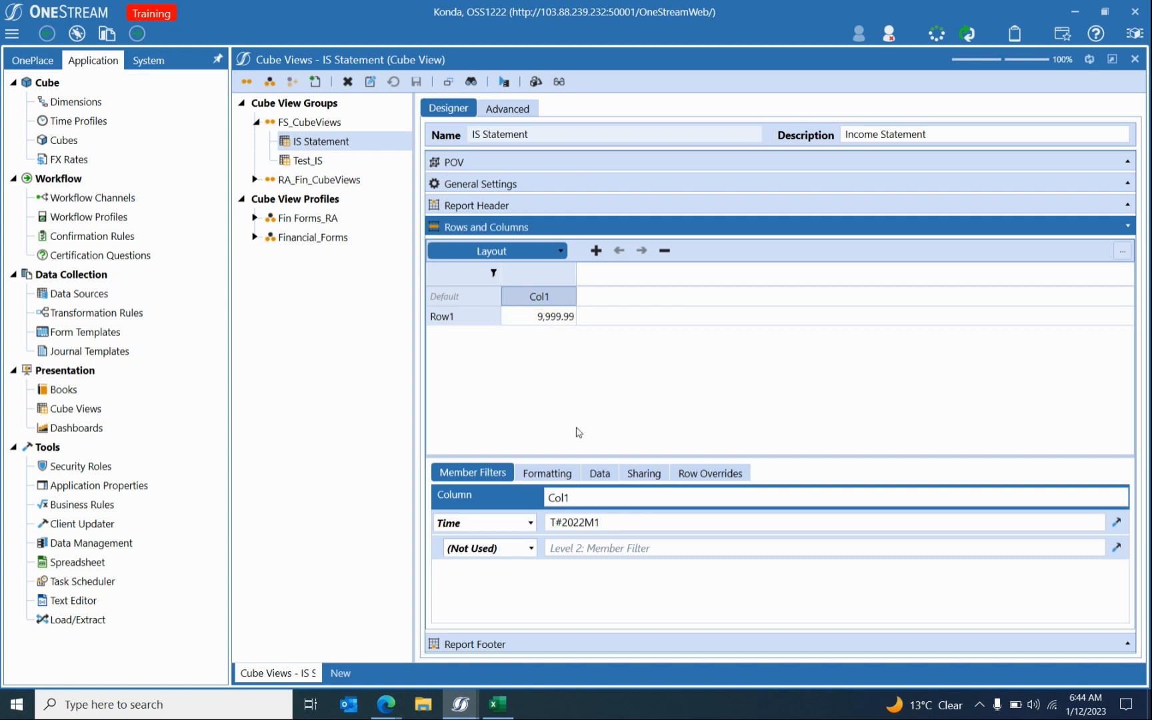
{"action": "left_click", "coordinate": [465, 319]}
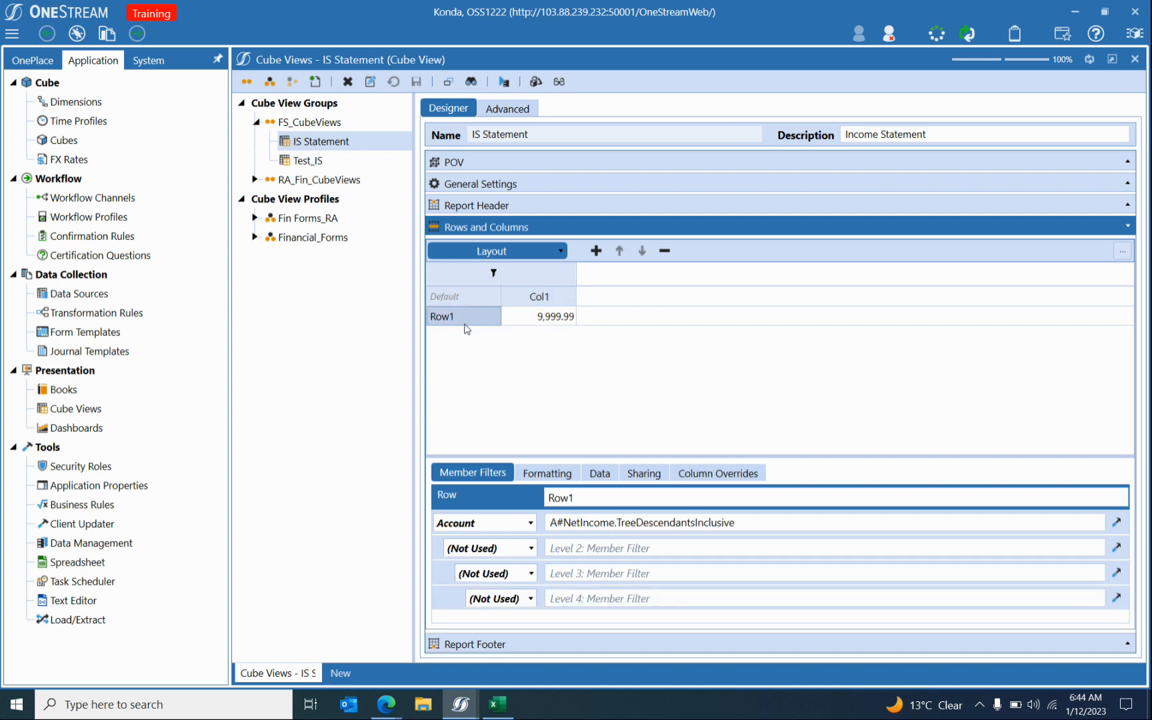
{"action": "left_click", "coordinate": [534, 296]}
{"action": "left_click", "coordinate": [516, 315]}
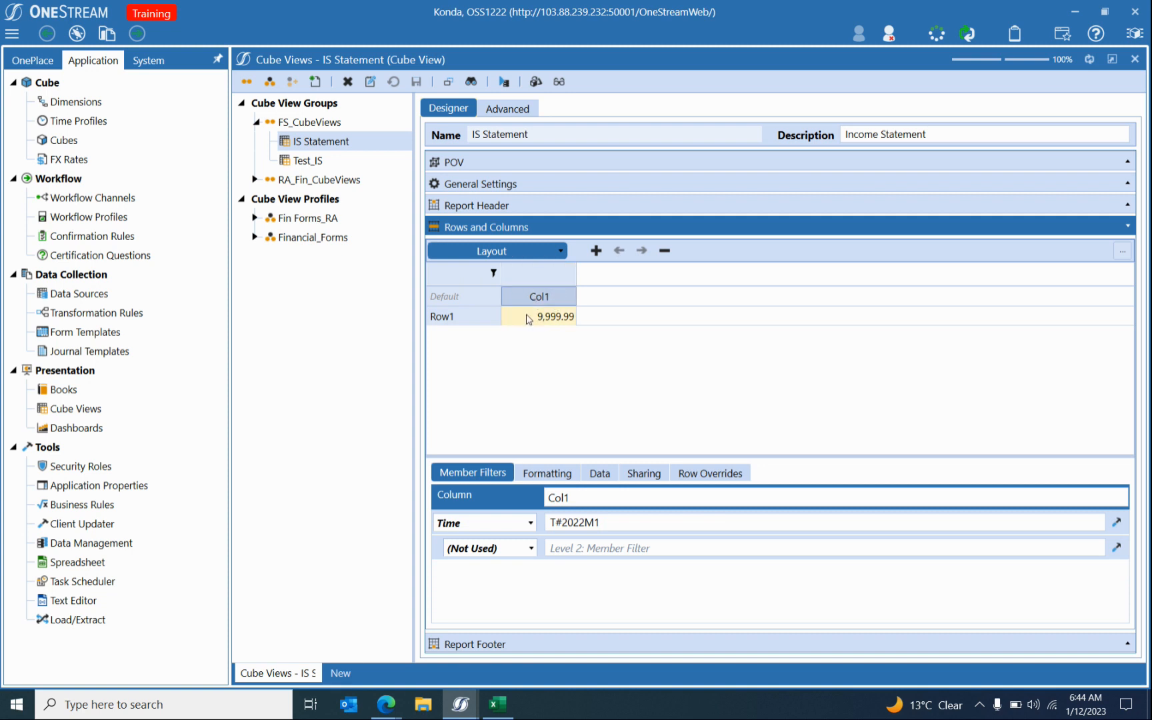
{"action": "left_click", "coordinate": [483, 321]}
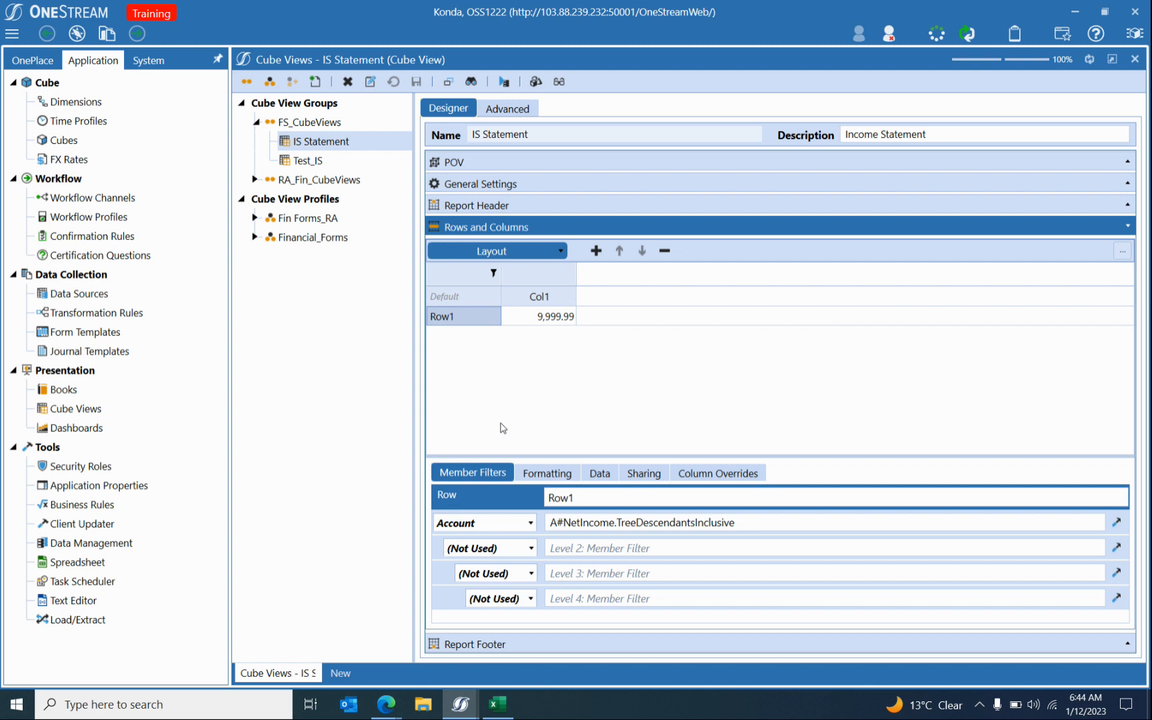
{"action": "left_click", "coordinate": [539, 296]}
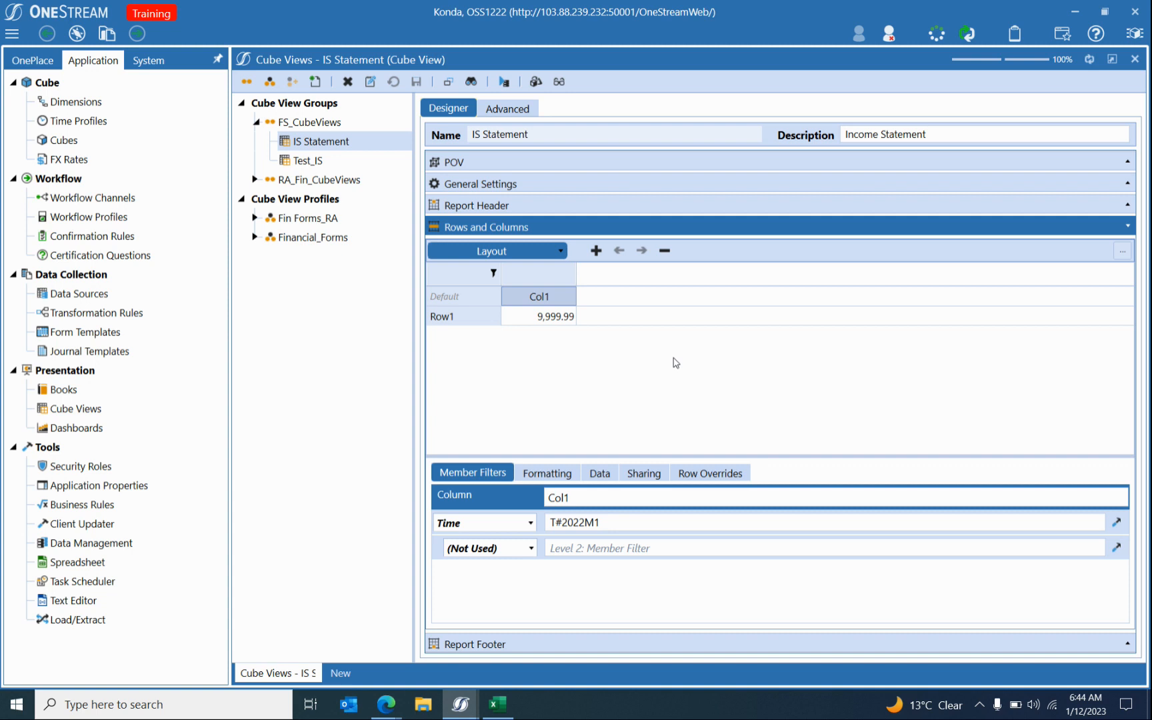
{"action": "left_click", "coordinate": [593, 496]}
{"action": "double_click", "coordinate": [593, 497]}
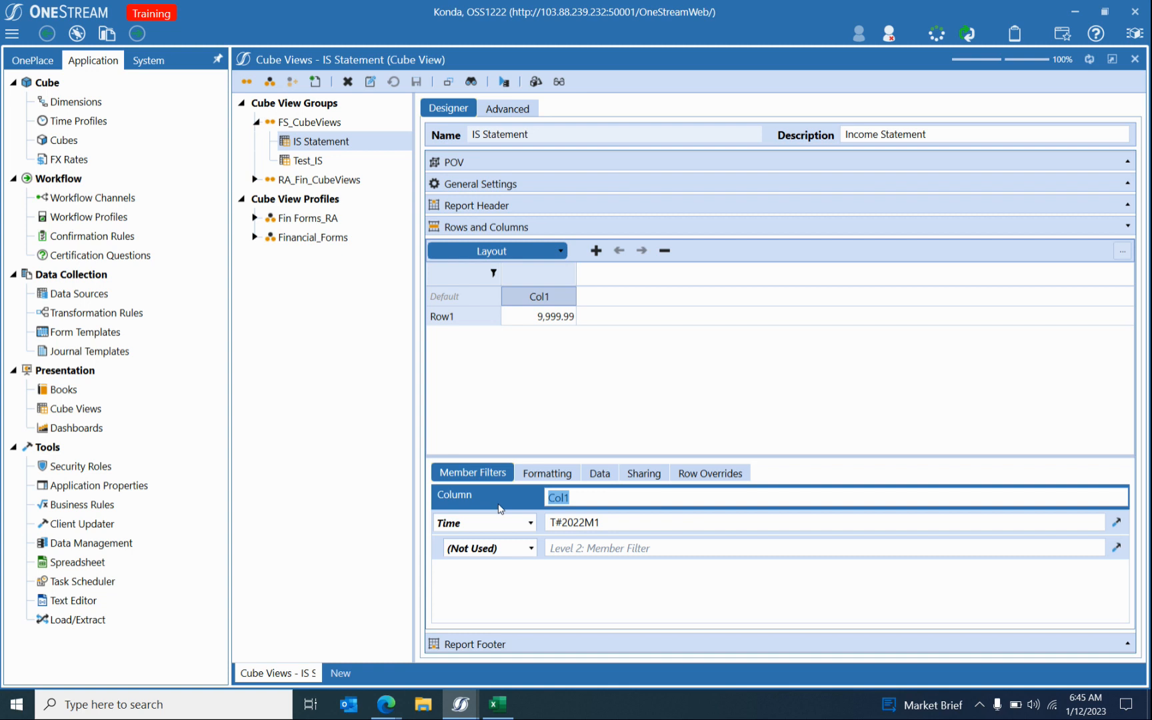
{"action": "left_click", "coordinate": [528, 353]}
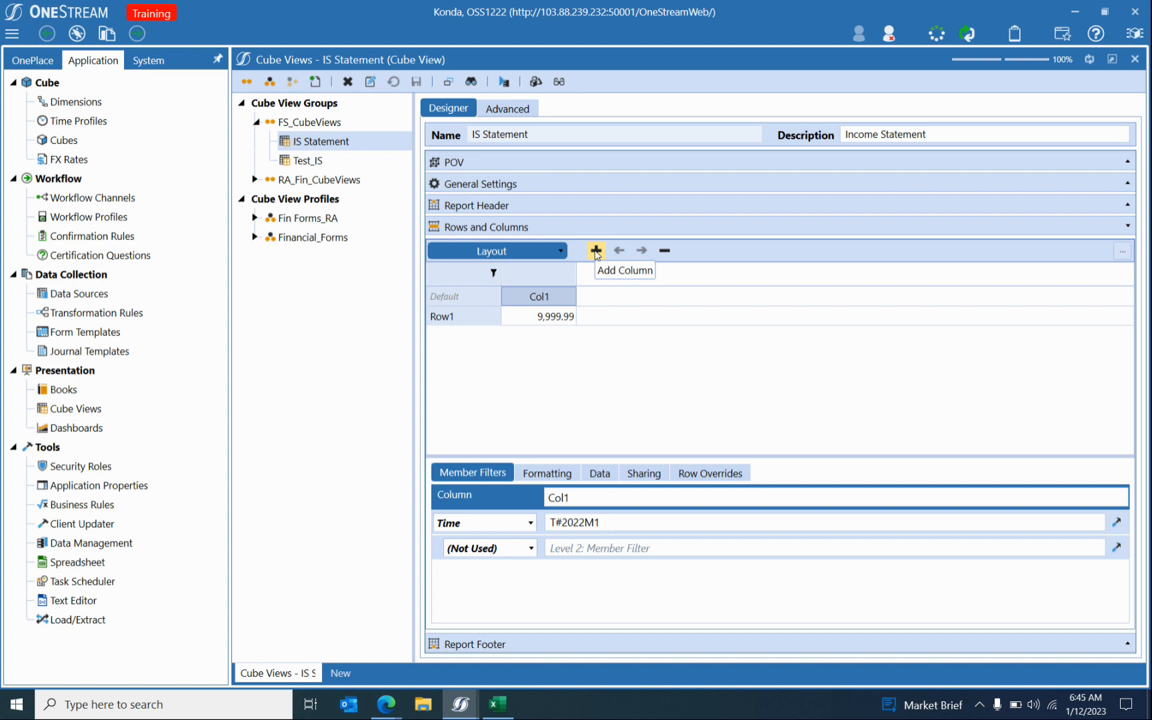
Add five more rows below Row1 in the cube view layout.
{"action": "left_click", "coordinate": [470, 316]}
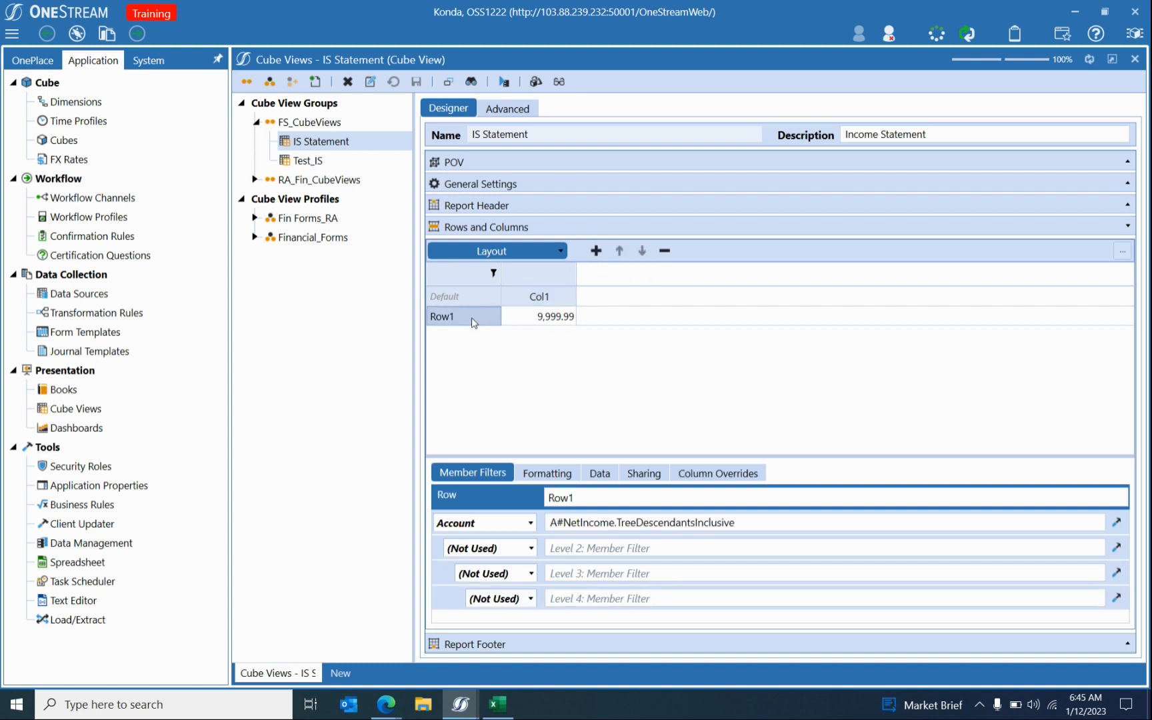
{"action": "left_click", "coordinate": [595, 251]}
{"action": "left_click", "coordinate": [595, 251]}
{"action": "left_click", "coordinate": [595, 251]}
{"action": "left_click", "coordinate": [596, 251]}
{"action": "left_click", "coordinate": [595, 250]}
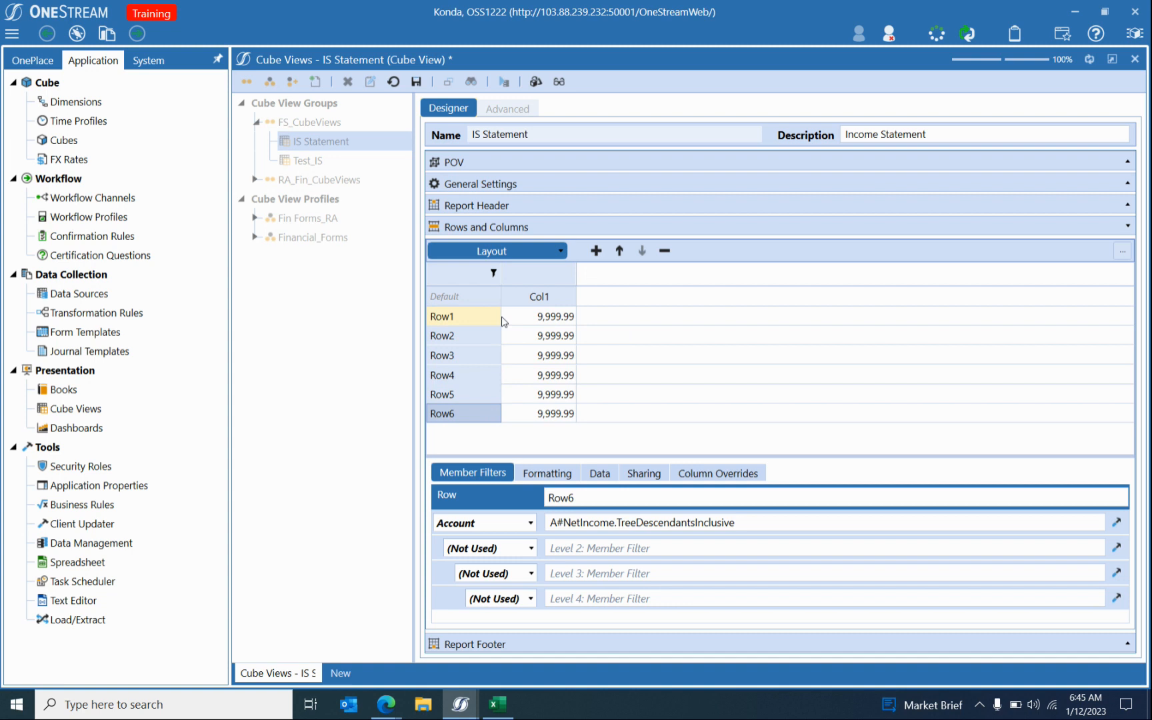
Examine the names and Account member filters of the rows from Row1 to Row6.
{"action": "left_click", "coordinate": [461, 324]}
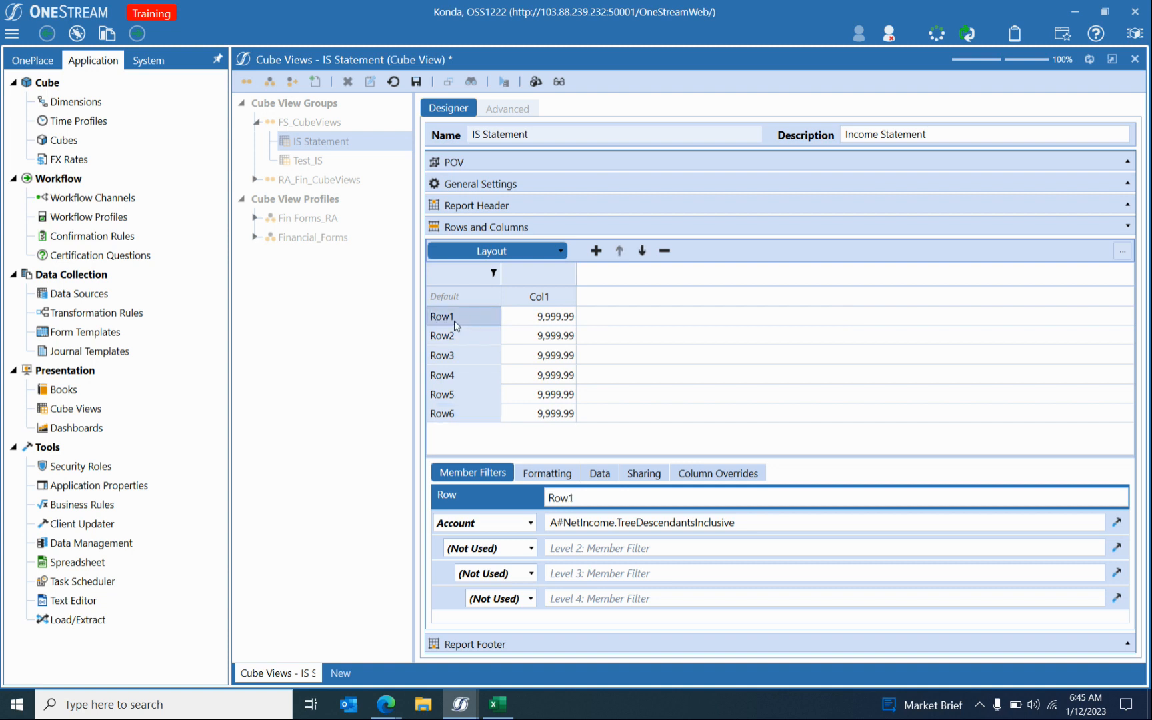
{"action": "left_click", "coordinate": [479, 417]}
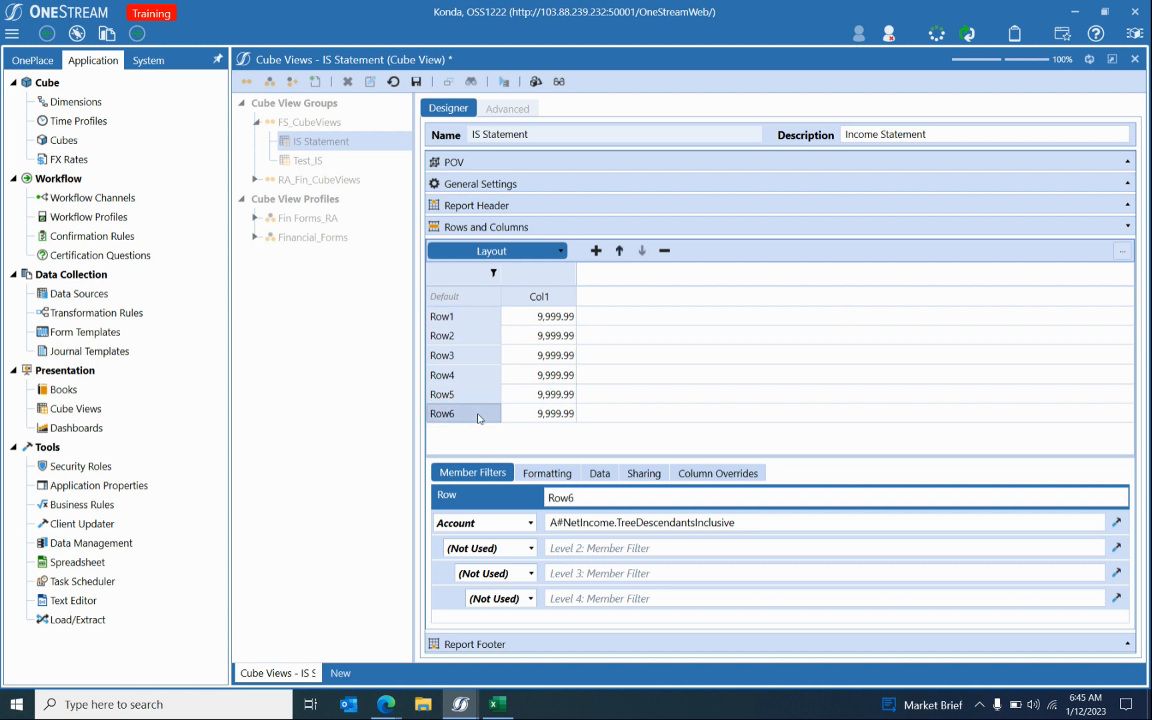
{"action": "double_click", "coordinate": [589, 523]}
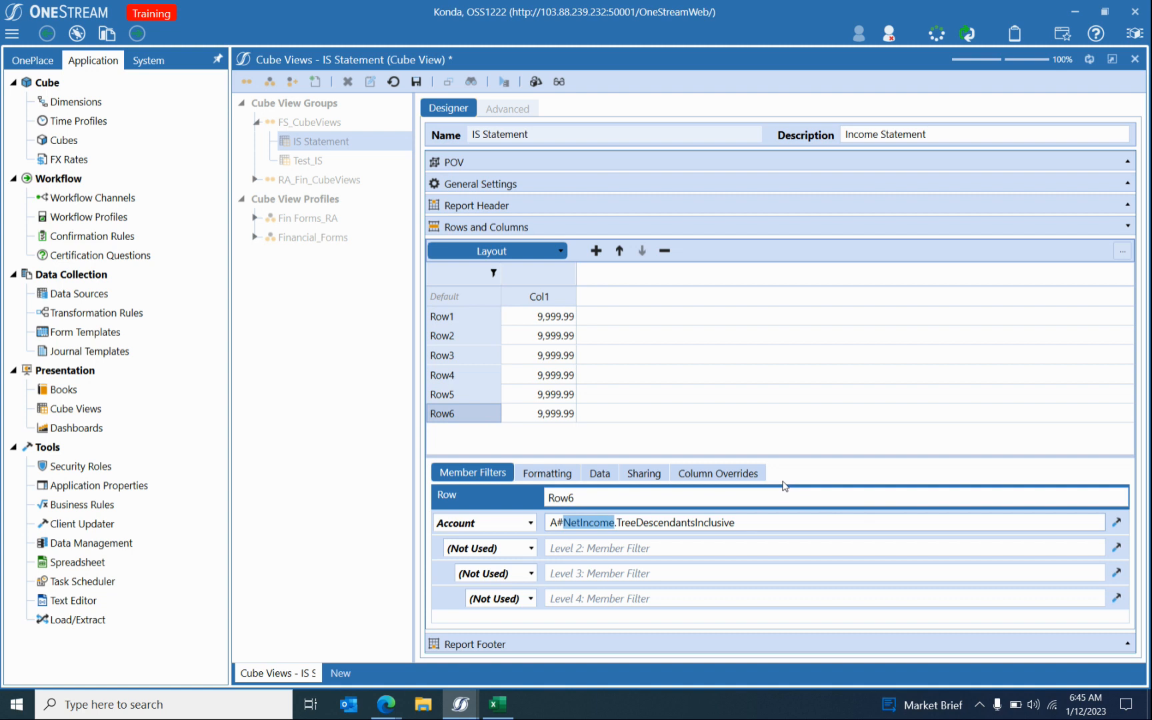
{"action": "left_click", "coordinate": [470, 338]}
{"action": "left_click", "coordinate": [458, 317]}
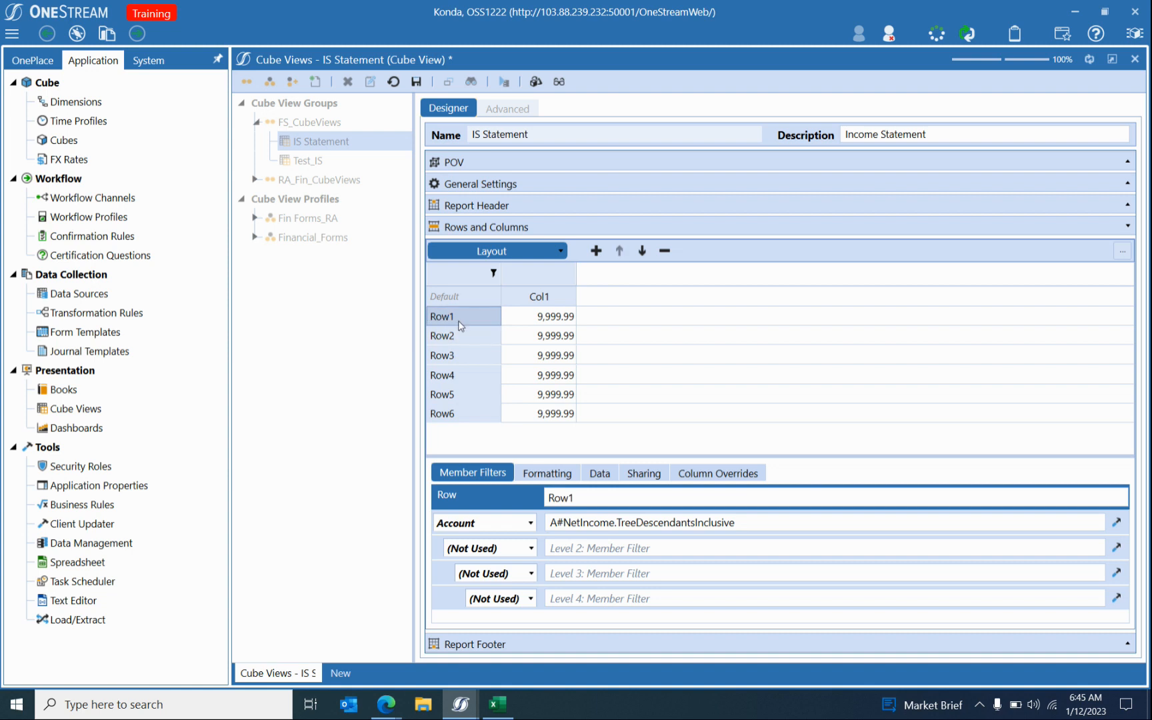
{"action": "left_click", "coordinate": [465, 352]}
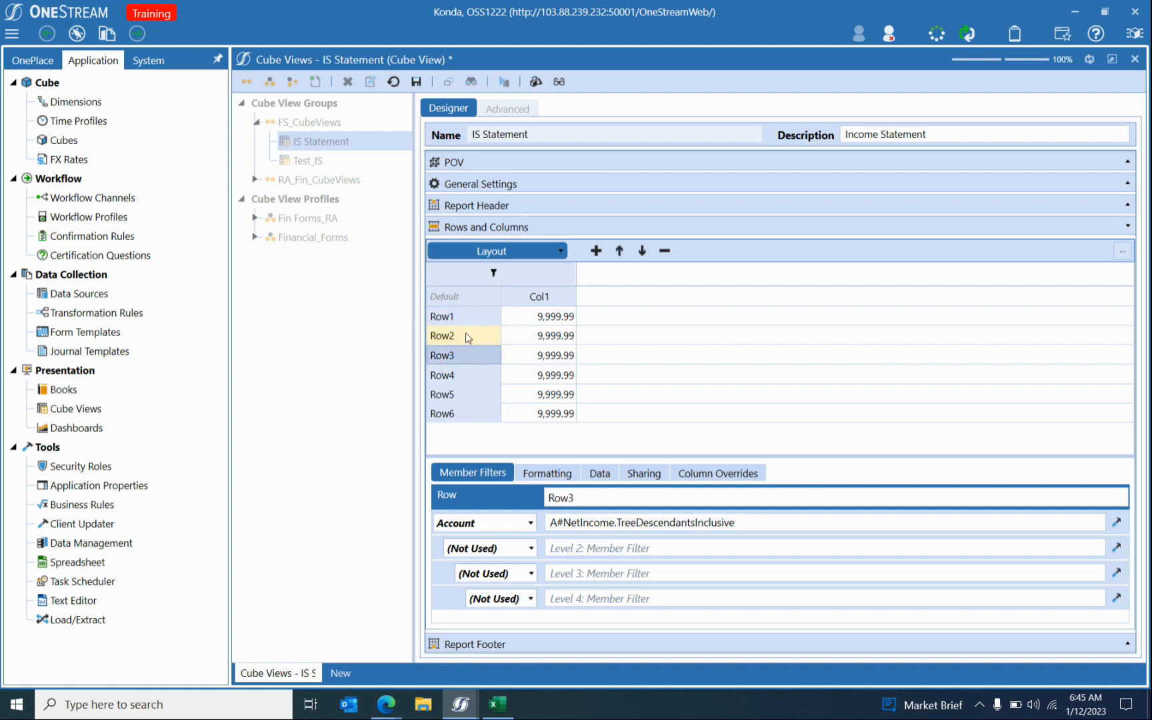
{"action": "left_click", "coordinate": [470, 377]}
{"action": "left_click", "coordinate": [469, 416]}
{"action": "left_click", "coordinate": [476, 396]}
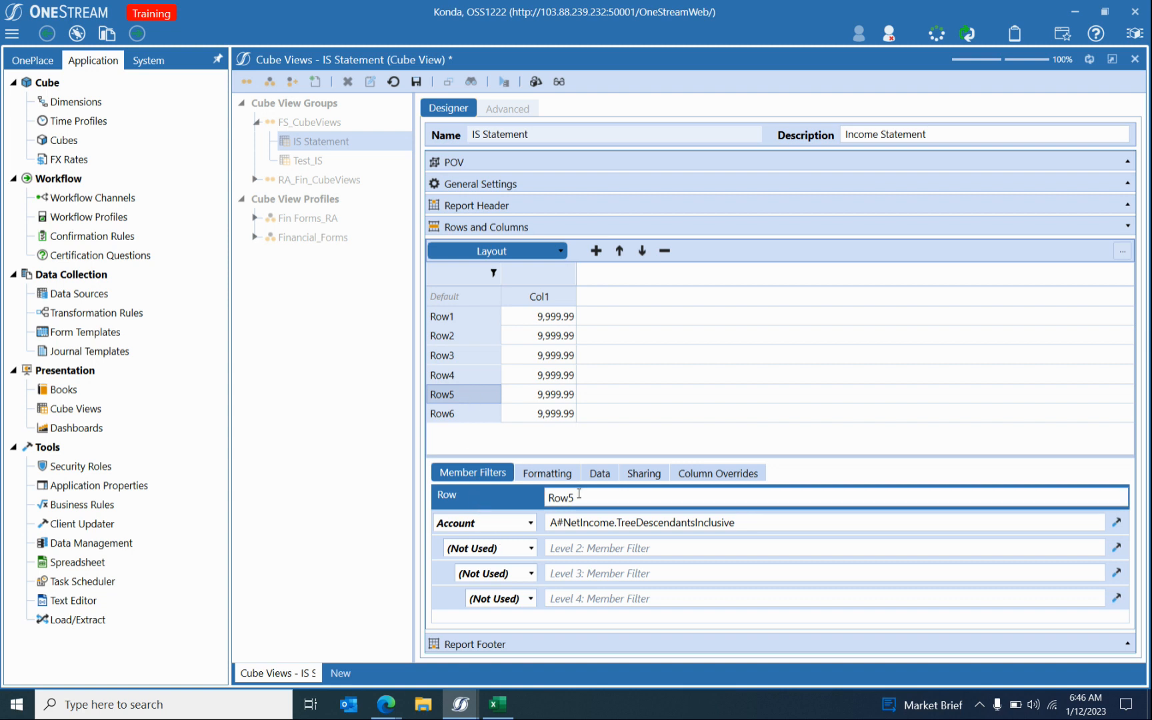
Remove Row2 through Row6 from the layout so that only Row1 is left.
{"action": "left_click", "coordinate": [485, 333]}
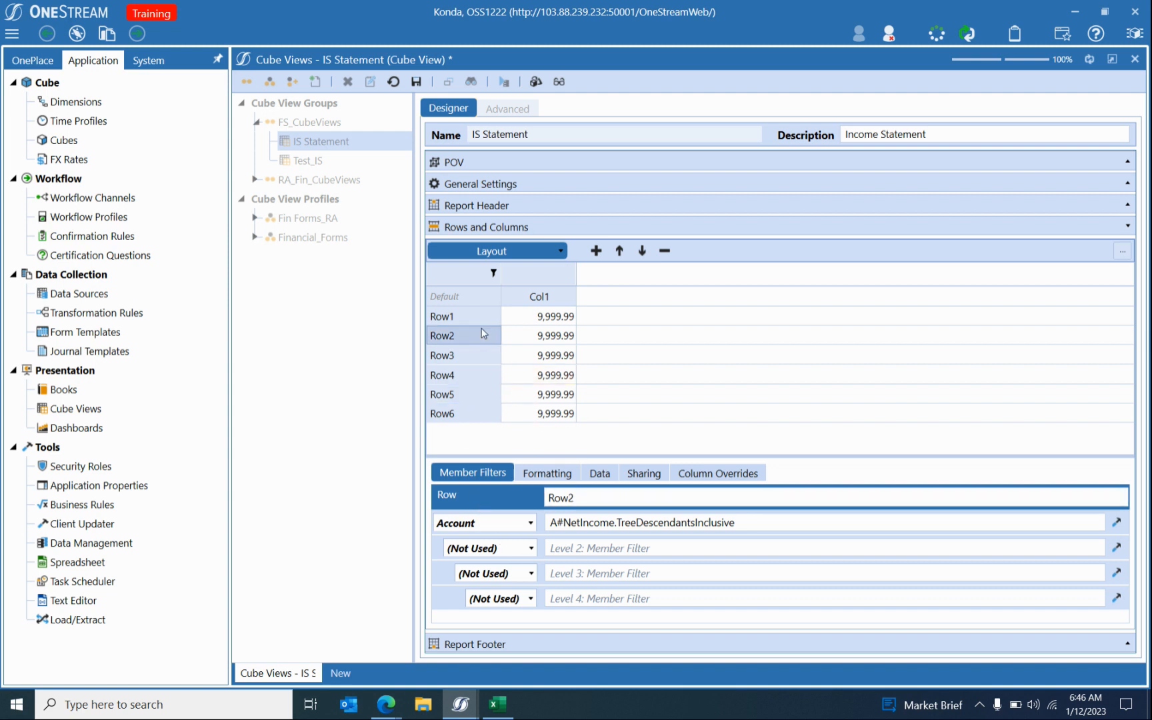
{"action": "left_click", "coordinate": [664, 250]}
{"action": "left_click", "coordinate": [664, 251]}
{"action": "left_click", "coordinate": [665, 250]}
{"action": "left_click", "coordinate": [665, 250]}
{"action": "left_click", "coordinate": [664, 251]}
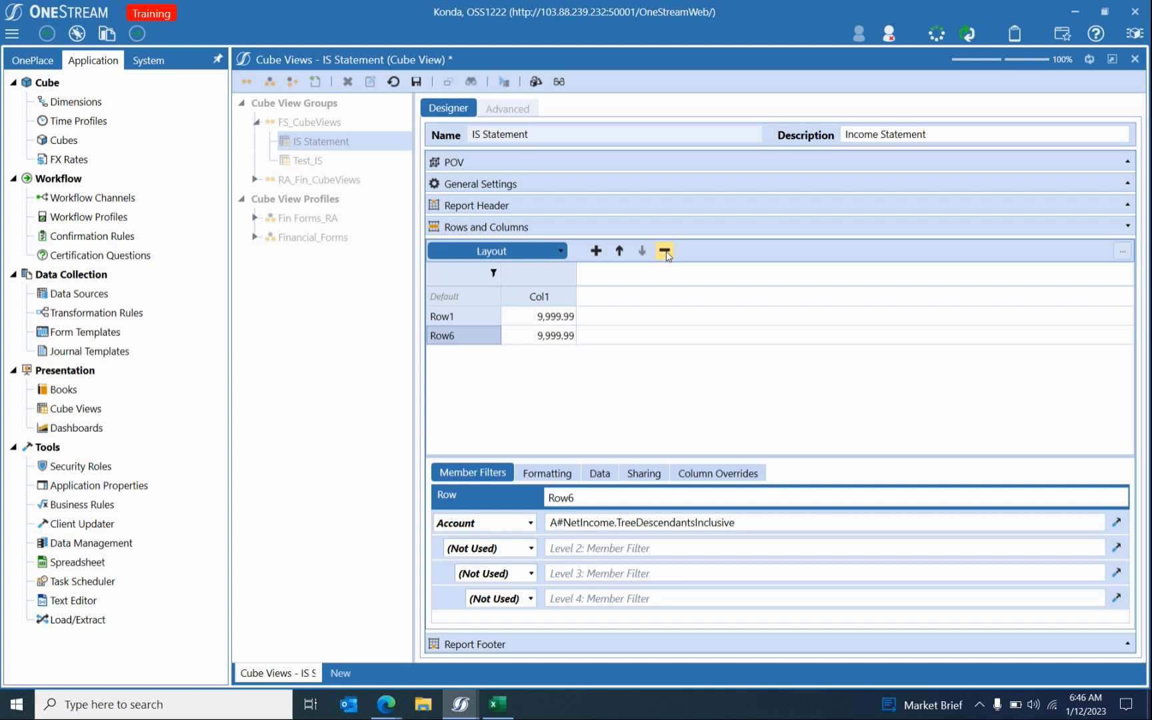
Select Col1, review the month headers and account rows of the sample grid on Excel's Day16 sheet, and return to OneStream.
{"action": "left_click", "coordinate": [540, 297]}
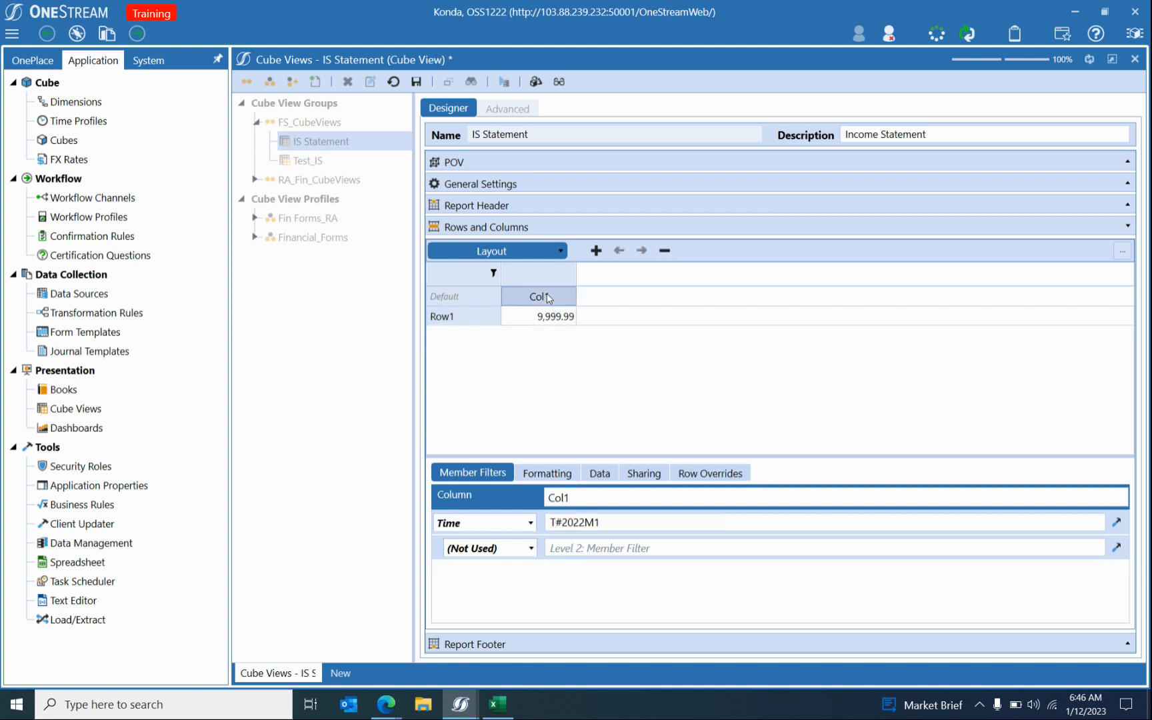
{"action": "left_click", "coordinate": [497, 704]}
{"action": "left_click", "coordinate": [626, 661]}
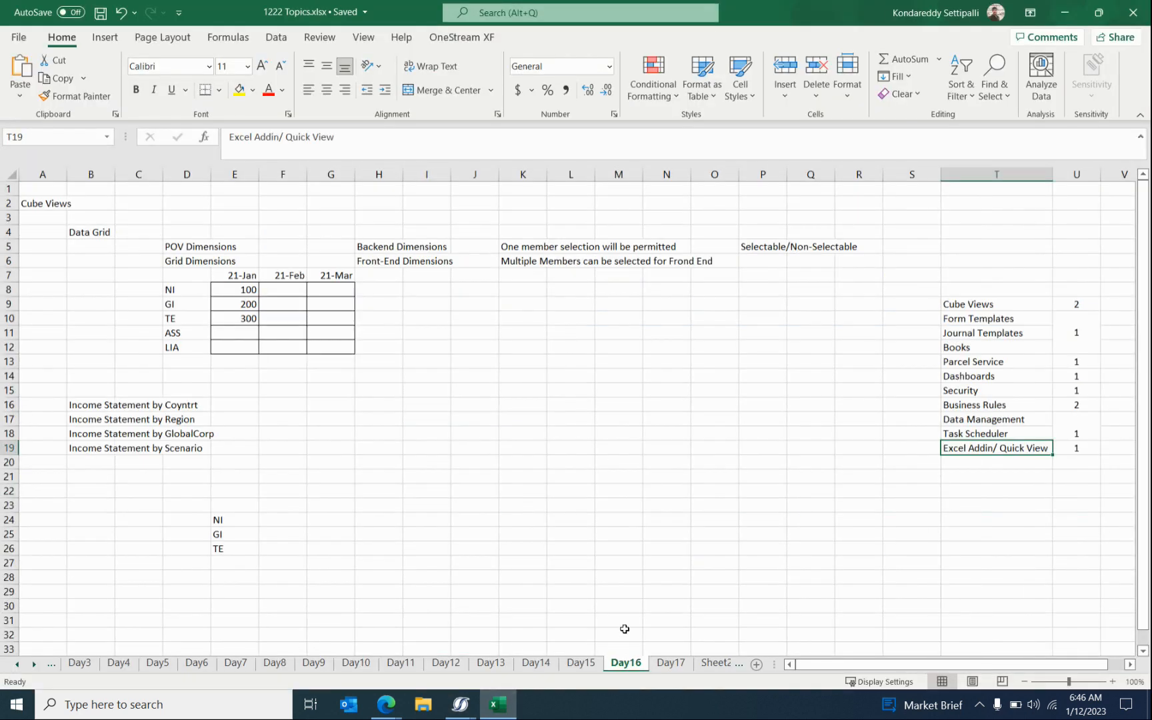
{"action": "left_click_drag", "start_coordinate": [269, 275], "coordinate": [330, 275]}
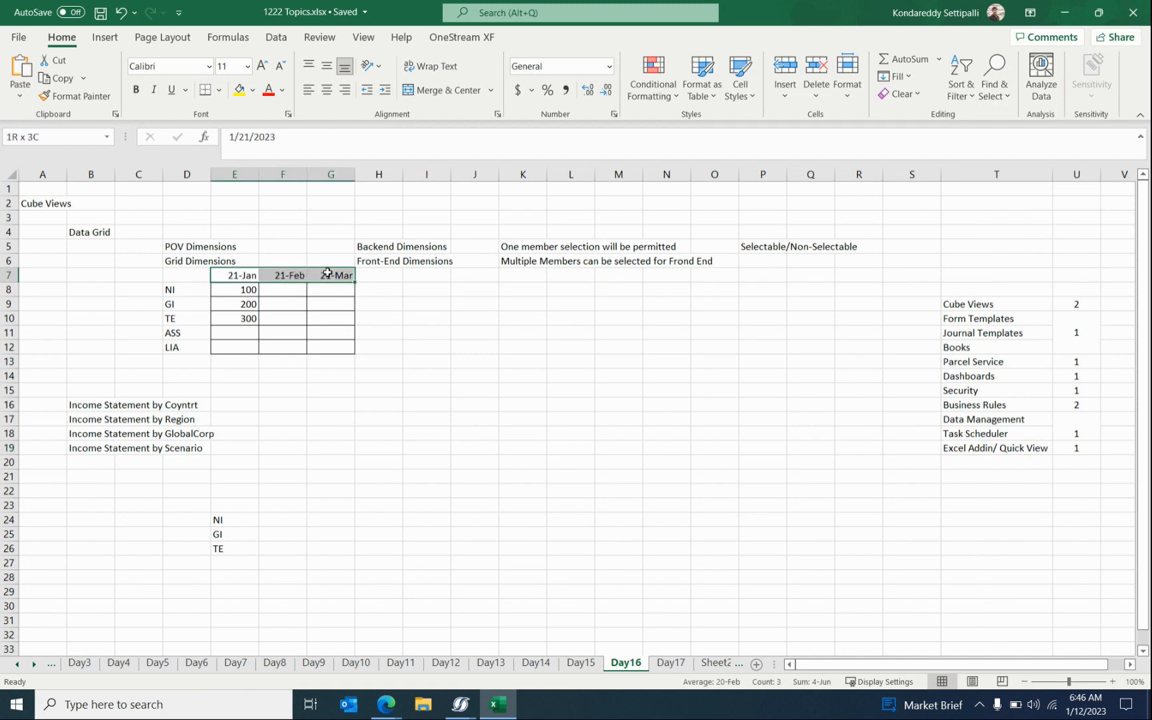
{"action": "left_click", "coordinate": [241, 273]}
{"action": "left_click_drag", "start_coordinate": [243, 271], "coordinate": [342, 270]}
{"action": "left_click_drag", "start_coordinate": [185, 292], "coordinate": [192, 348]}
{"action": "key", "text": "alt+Tab"}
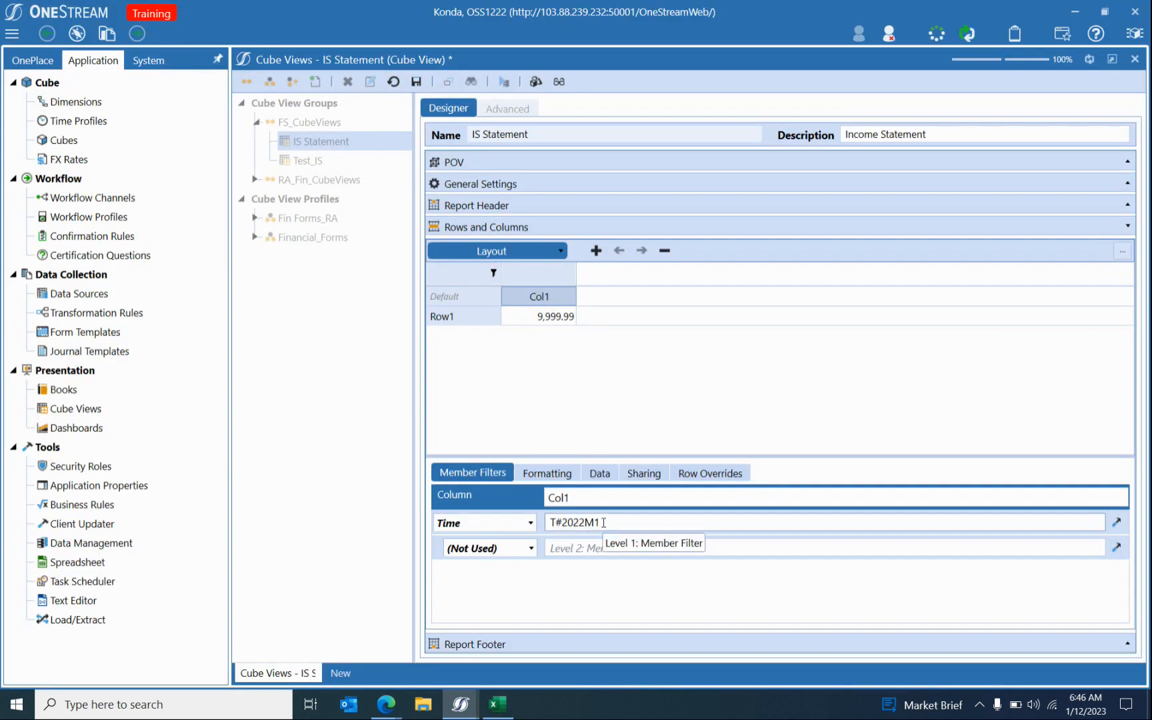
{"action": "key", "text": "alt+Tab"}
{"action": "right_click", "coordinate": [245, 275]}
{"action": "key", "text": "Escape"}
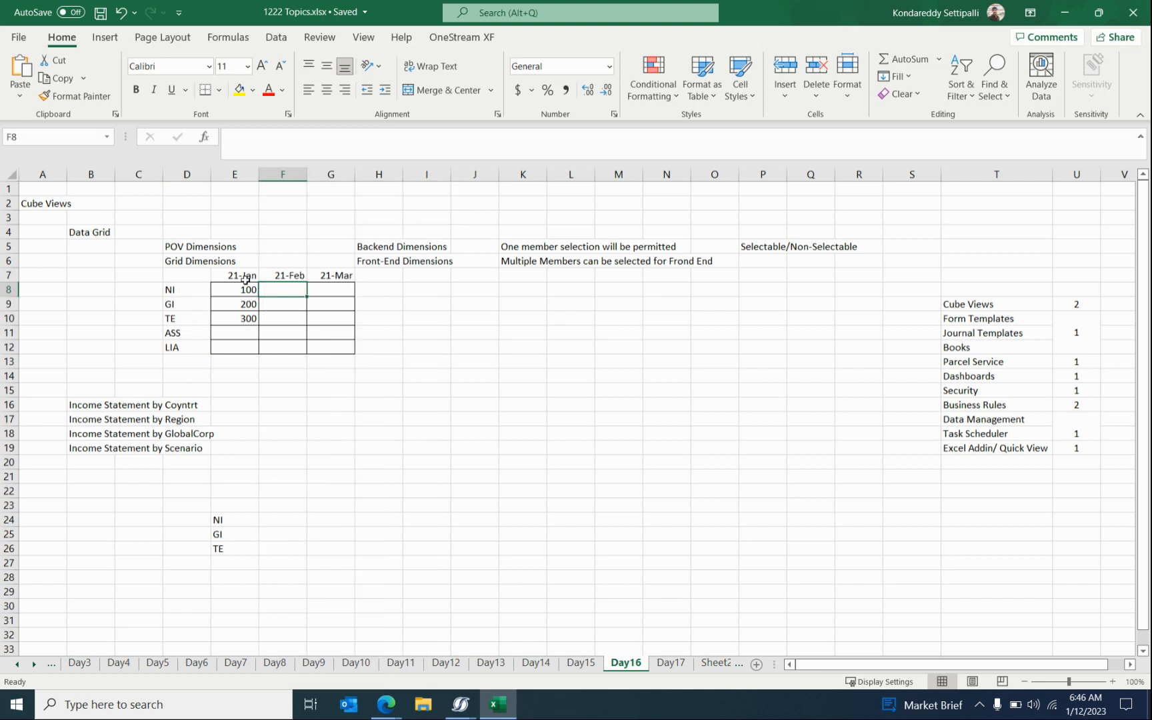
{"action": "key", "text": "alt+Tab"}
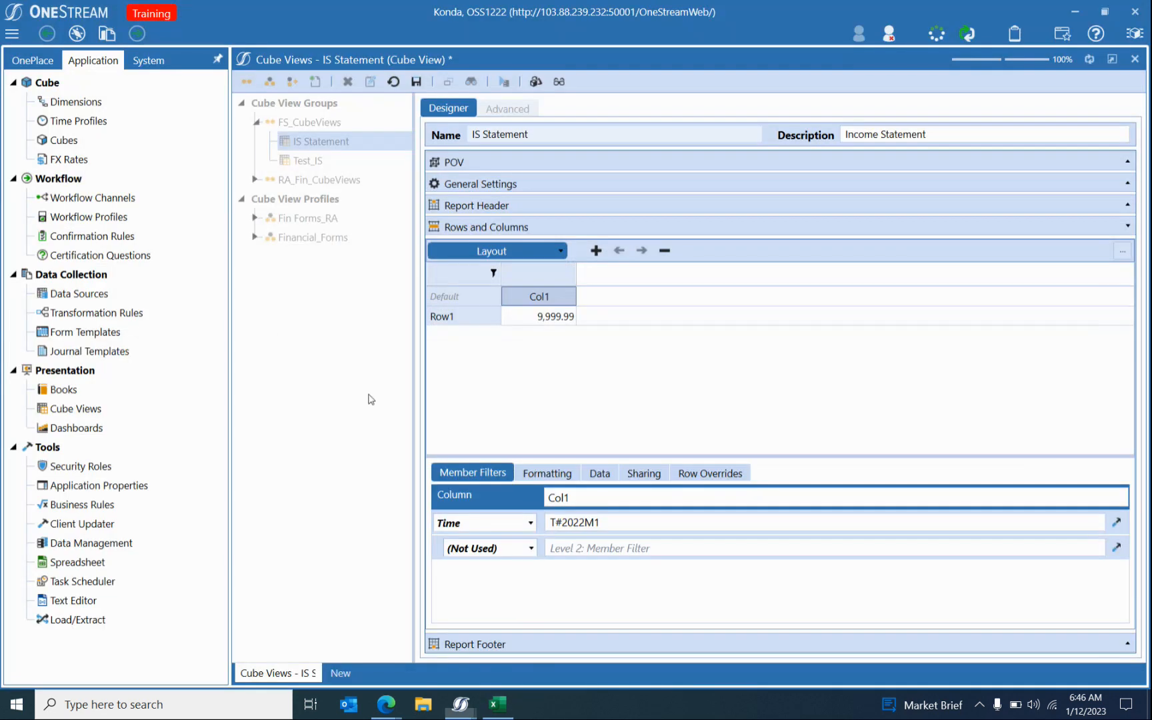
Examine Col1's level 1 dimension type choices, keeping Time, and inspect its member filter expression.
{"action": "left_click", "coordinate": [591, 522]}
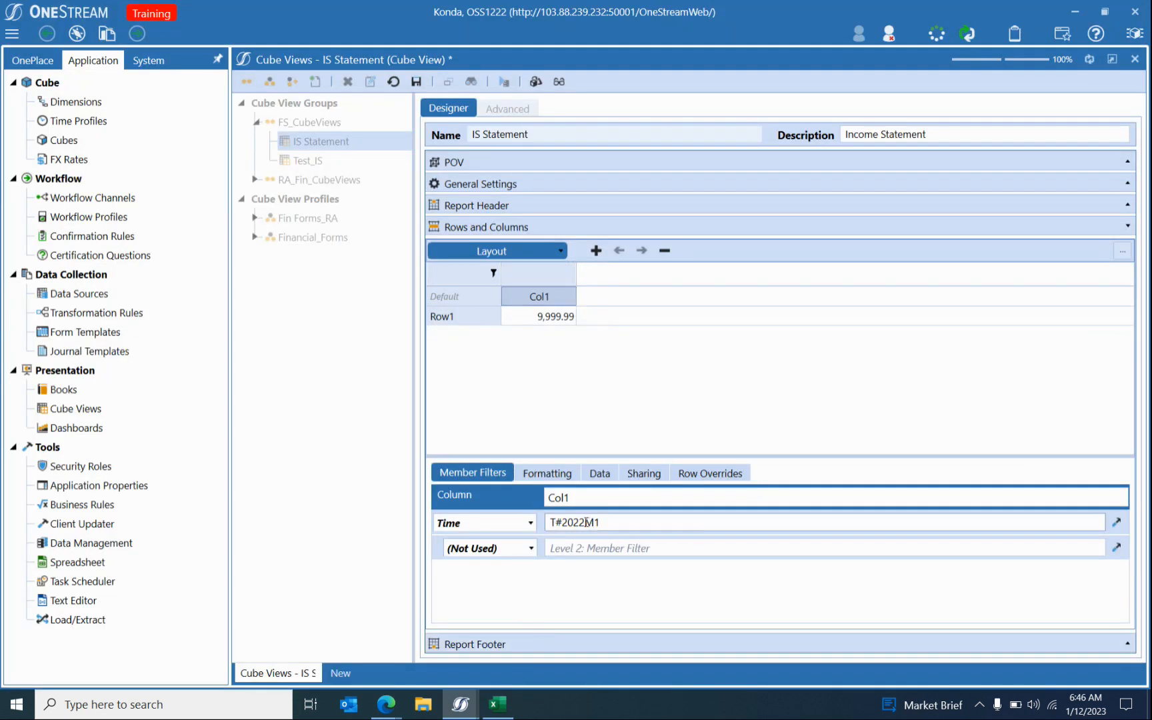
{"action": "left_click", "coordinate": [600, 523]}
{"action": "left_click", "coordinate": [514, 522]}
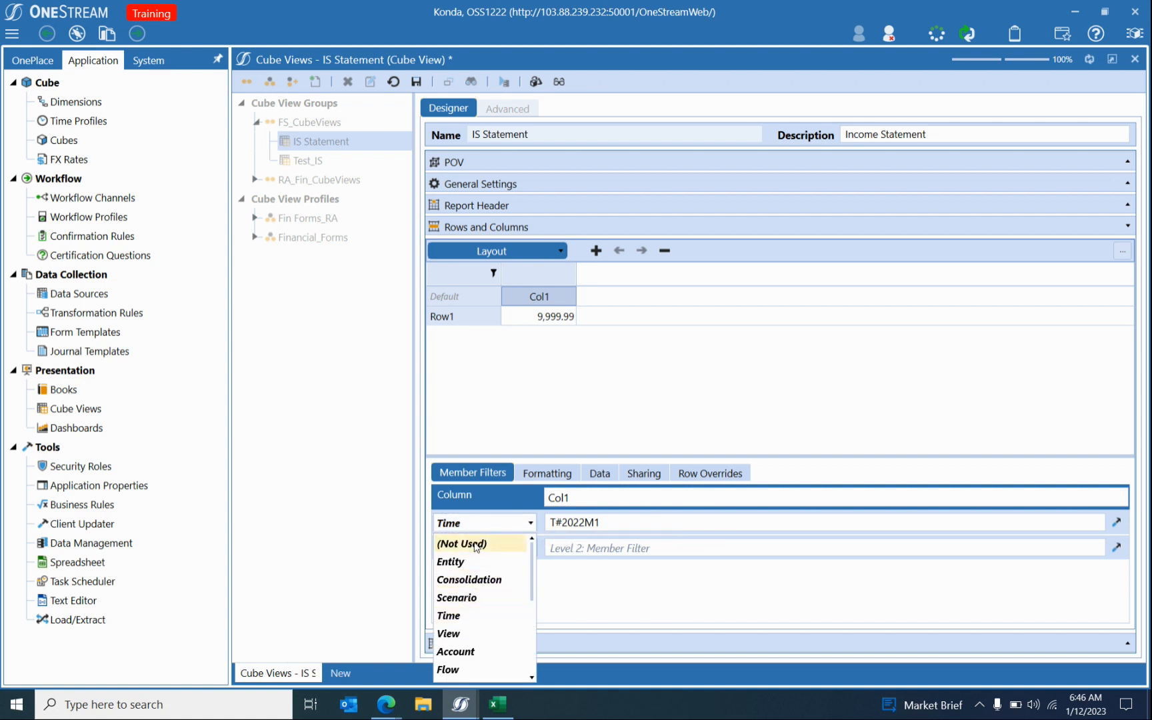
{"action": "left_click", "coordinate": [470, 614]}
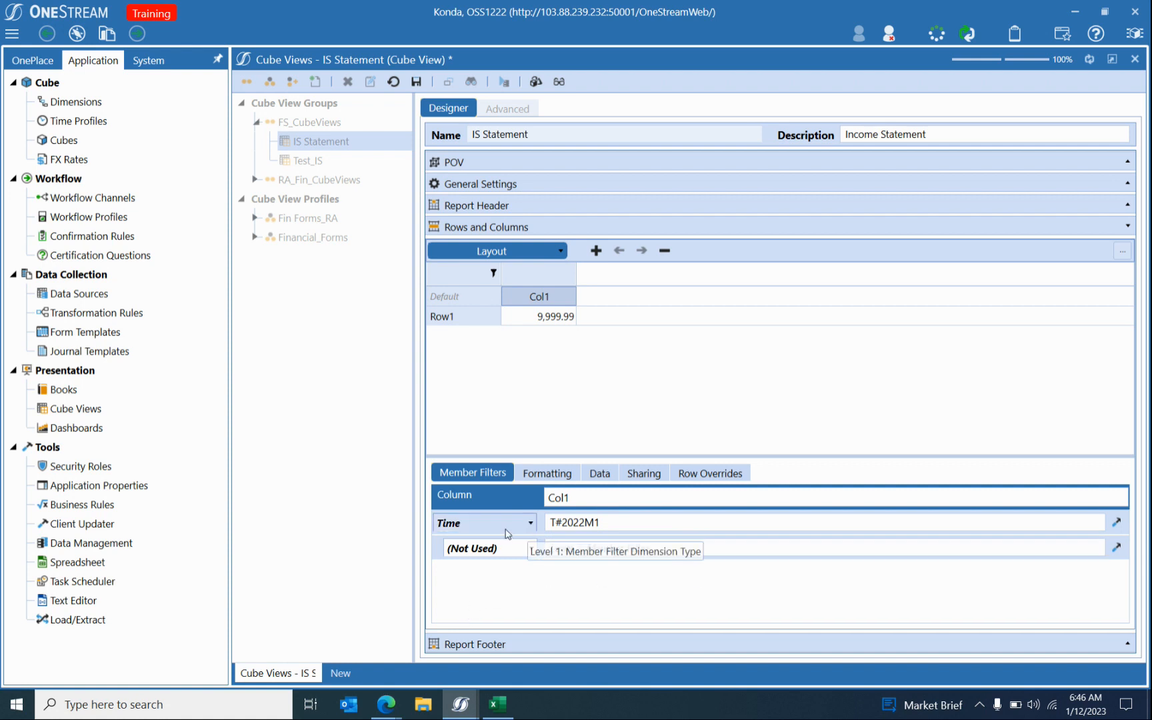
{"action": "double_click", "coordinate": [592, 520]}
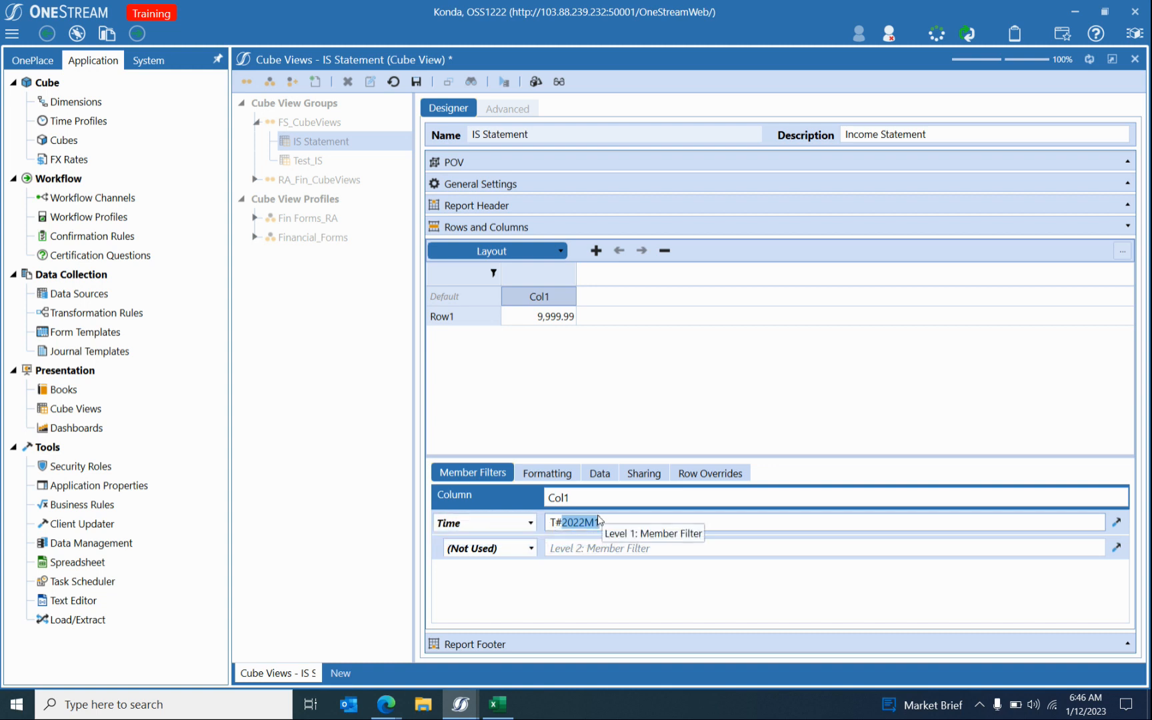
{"action": "left_click", "coordinate": [490, 520]}
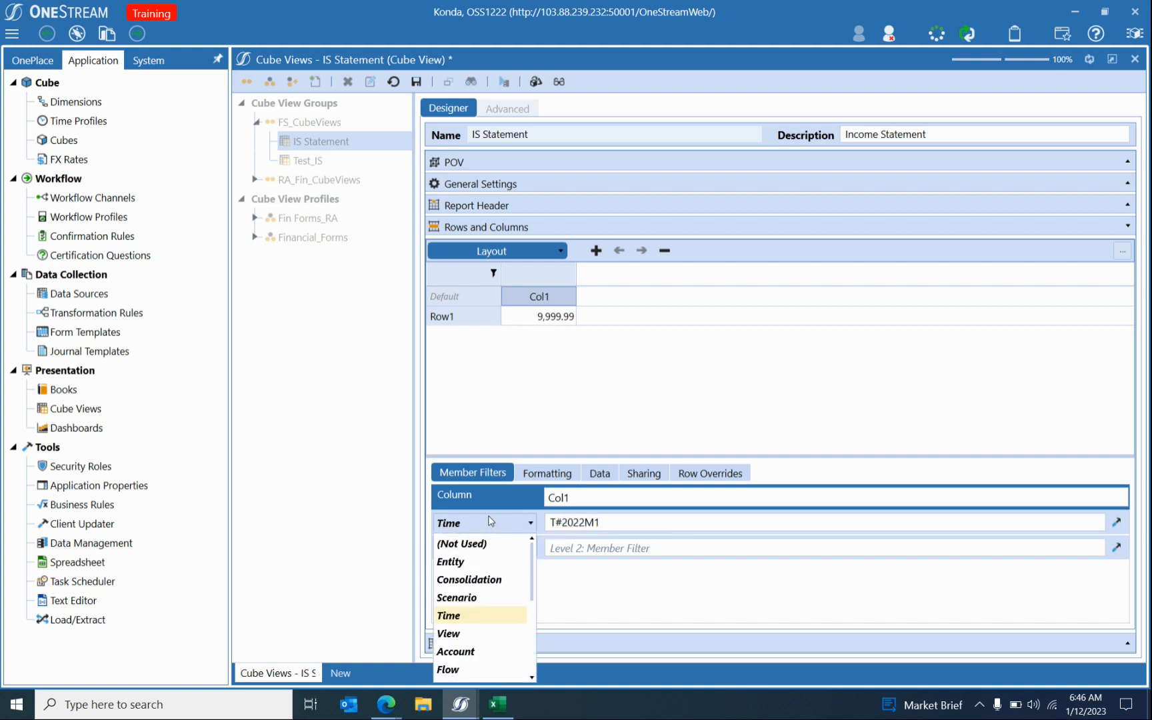
{"action": "left_click", "coordinate": [627, 527]}
{"action": "left_click_drag", "start_coordinate": [627, 526], "coordinate": [526, 526]}
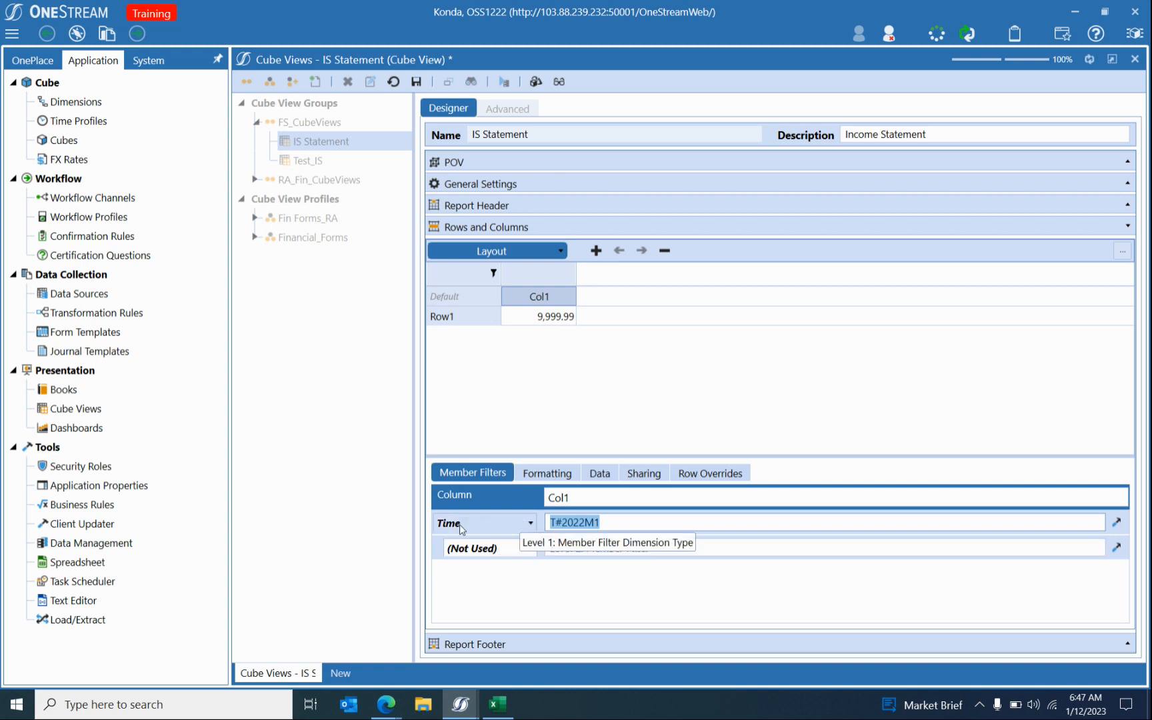
Review Col1's Time member filter expression and open it in the Member Filter Builder.
{"action": "left_click", "coordinate": [580, 524]}
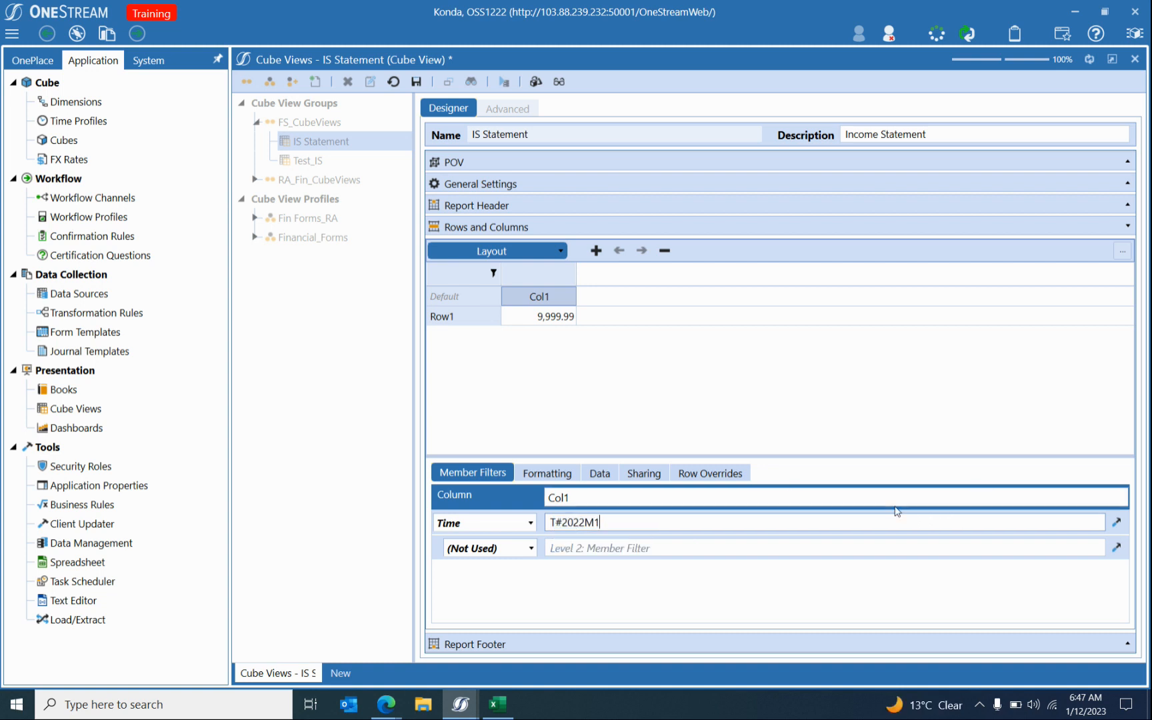
{"action": "key", "text": "shift+Left"}
{"action": "key", "text": "shift+Left"}
{"action": "key", "text": "shift+Left"}
{"action": "key", "text": "shift+Left"}
{"action": "key", "text": "shift+Left"}
{"action": "key", "text": "shift+Left"}
{"action": "key", "text": "shift+Left"}
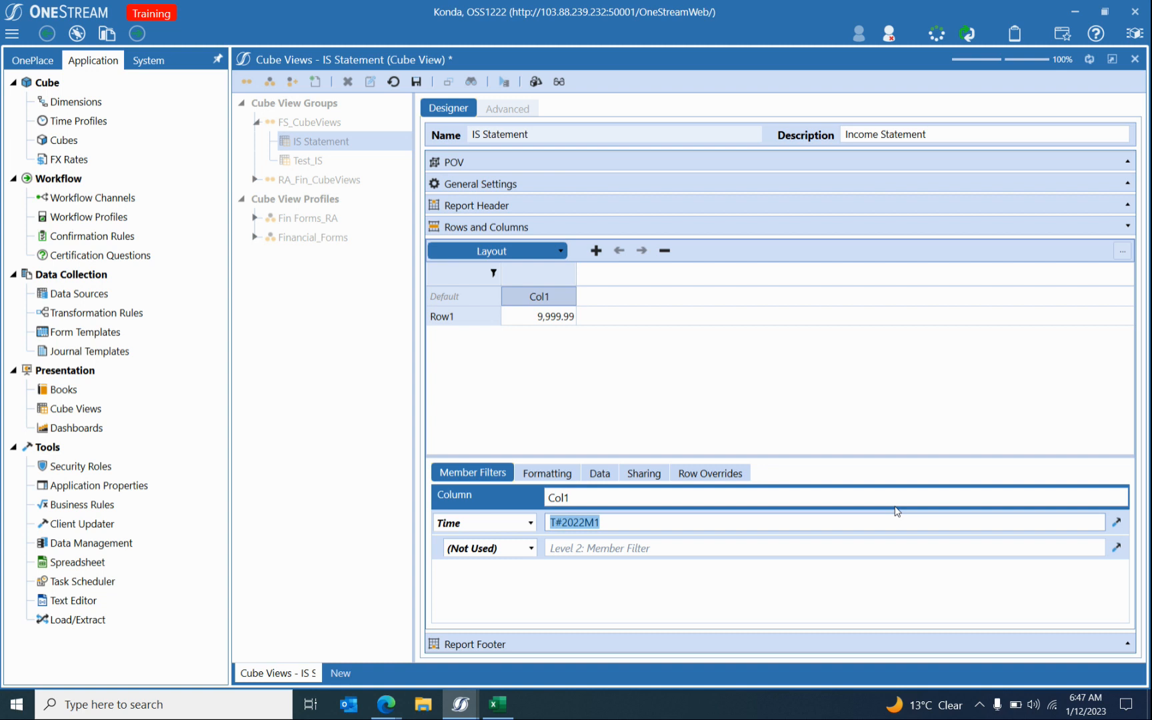
{"action": "left_click", "coordinate": [1117, 522]}
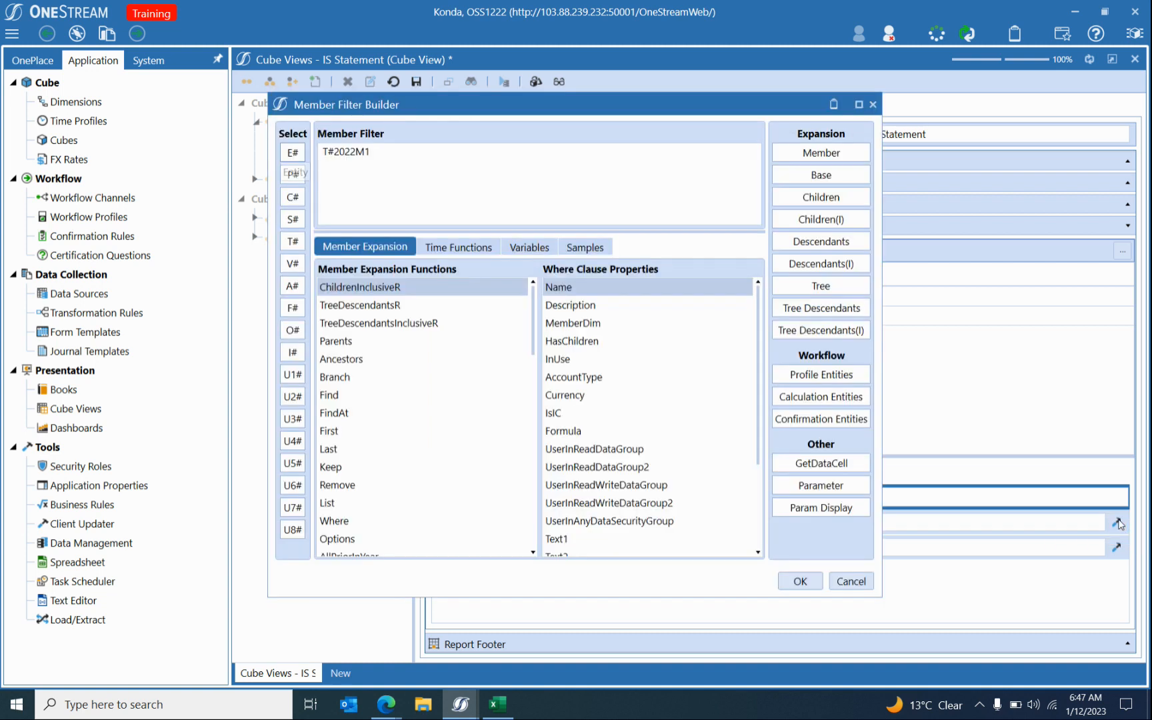
{"action": "left_click_drag", "start_coordinate": [514, 112], "coordinate": [624, 133]}
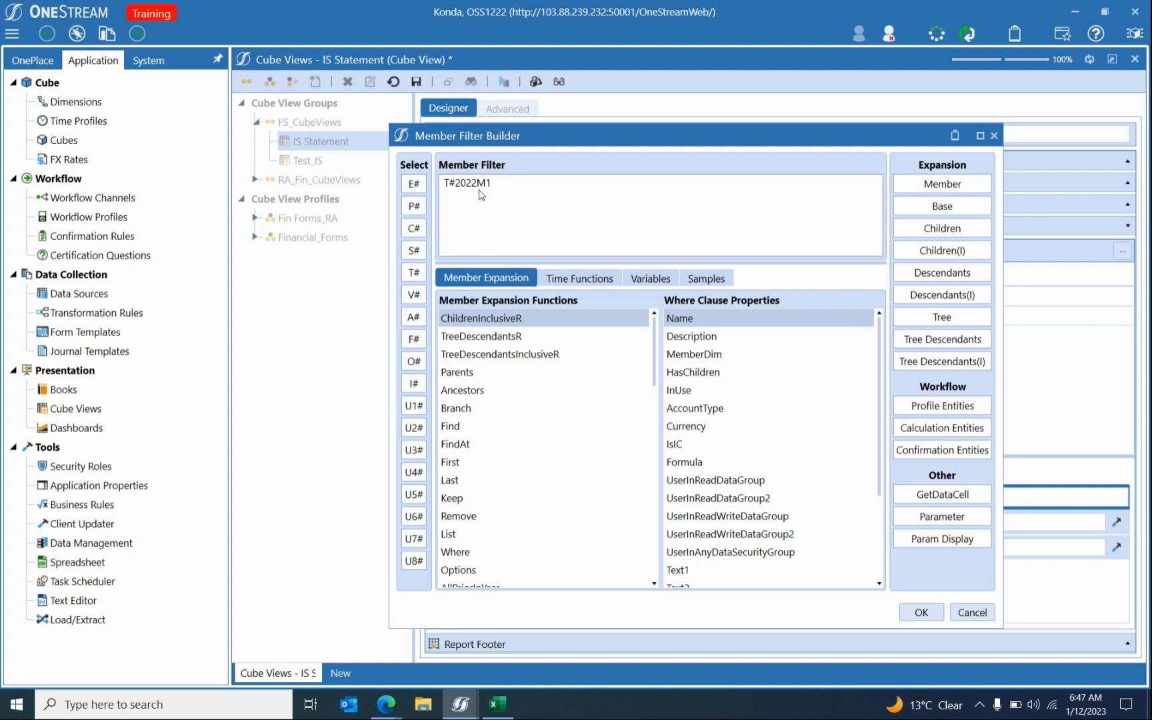
Browse the 2022 periods and the search view of the Time member selection, closing it without choosing a member.
{"action": "left_click", "coordinate": [413, 276]}
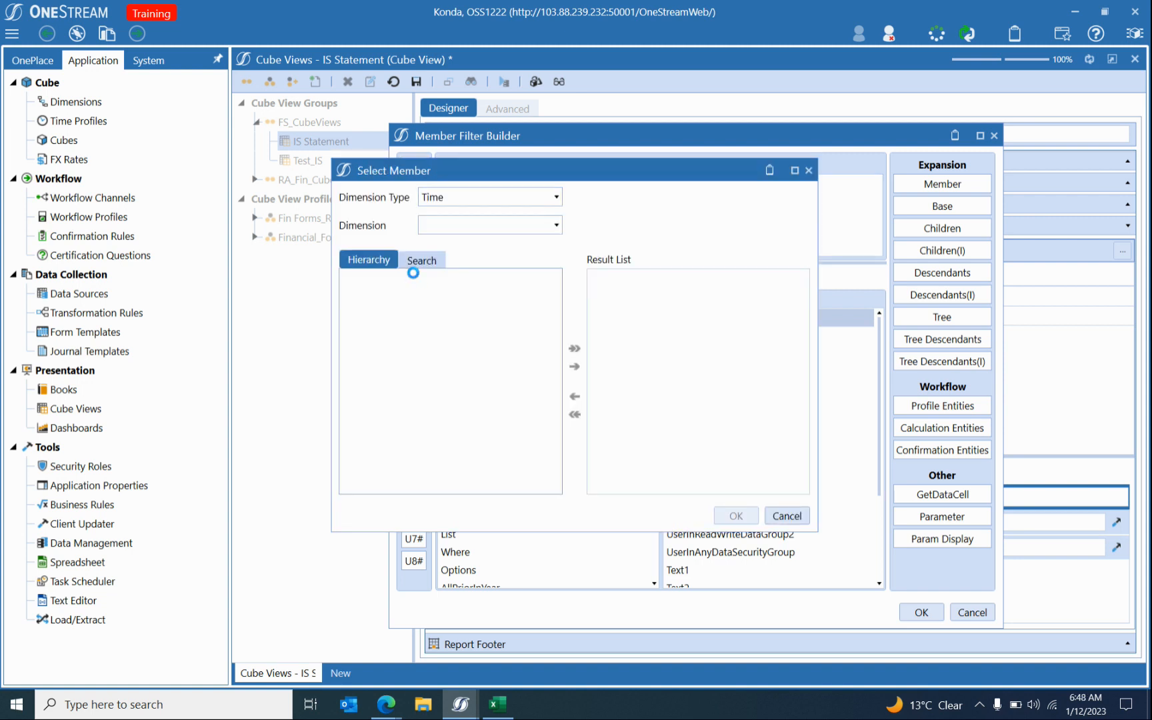
{"action": "left_click_drag", "start_coordinate": [433, 181], "coordinate": [538, 198]}
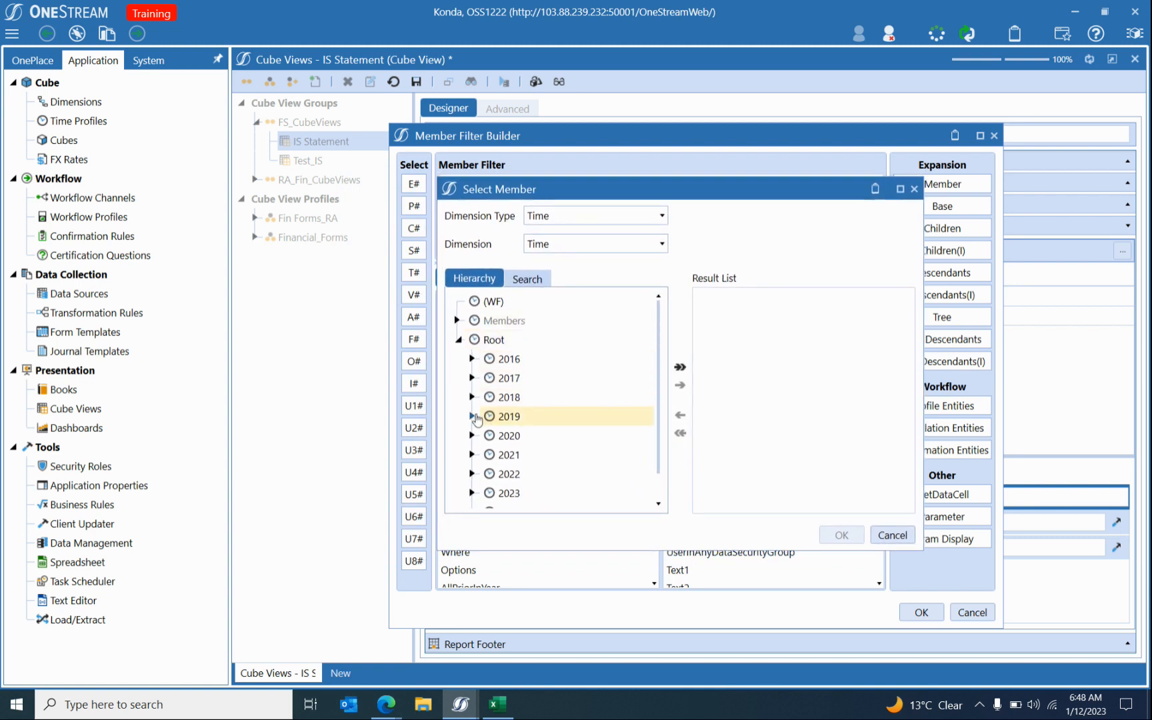
{"action": "left_click", "coordinate": [472, 473]}
{"action": "scroll", "coordinate": [470, 483], "scroll_direction": "down", "scroll_amount": 2}
{"action": "scroll", "coordinate": [470, 483], "scroll_direction": "up", "scroll_amount": 2}
{"action": "left_click", "coordinate": [539, 277]}
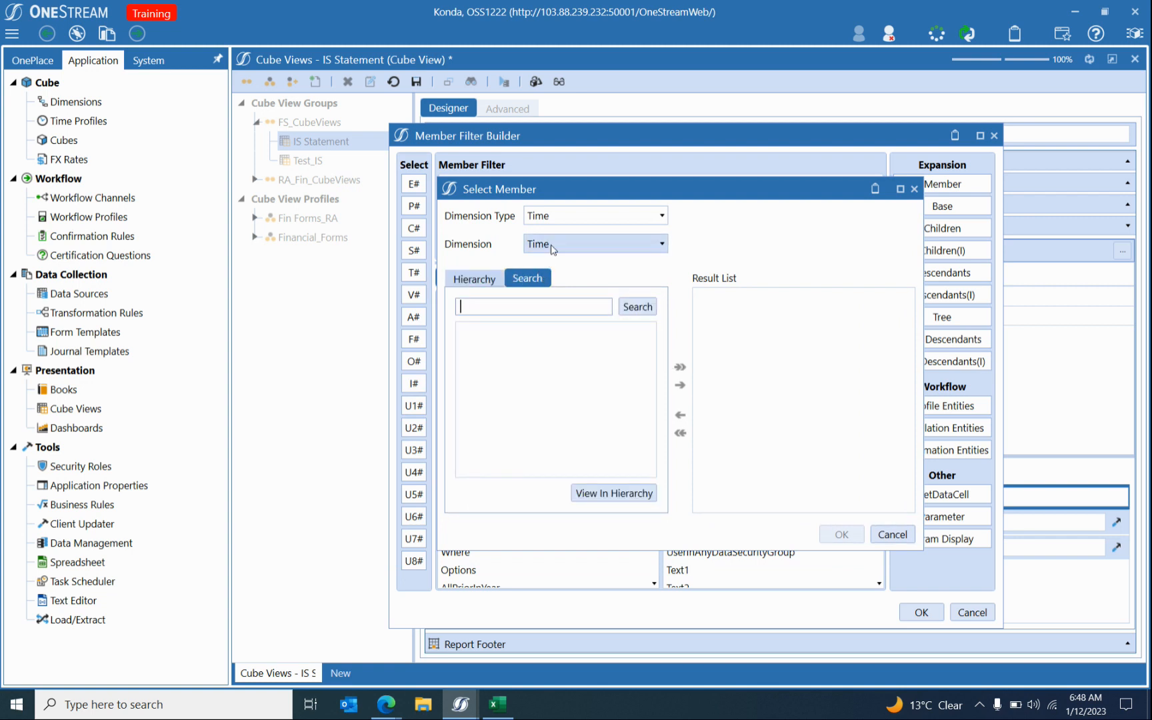
{"action": "left_click", "coordinate": [880, 534]}
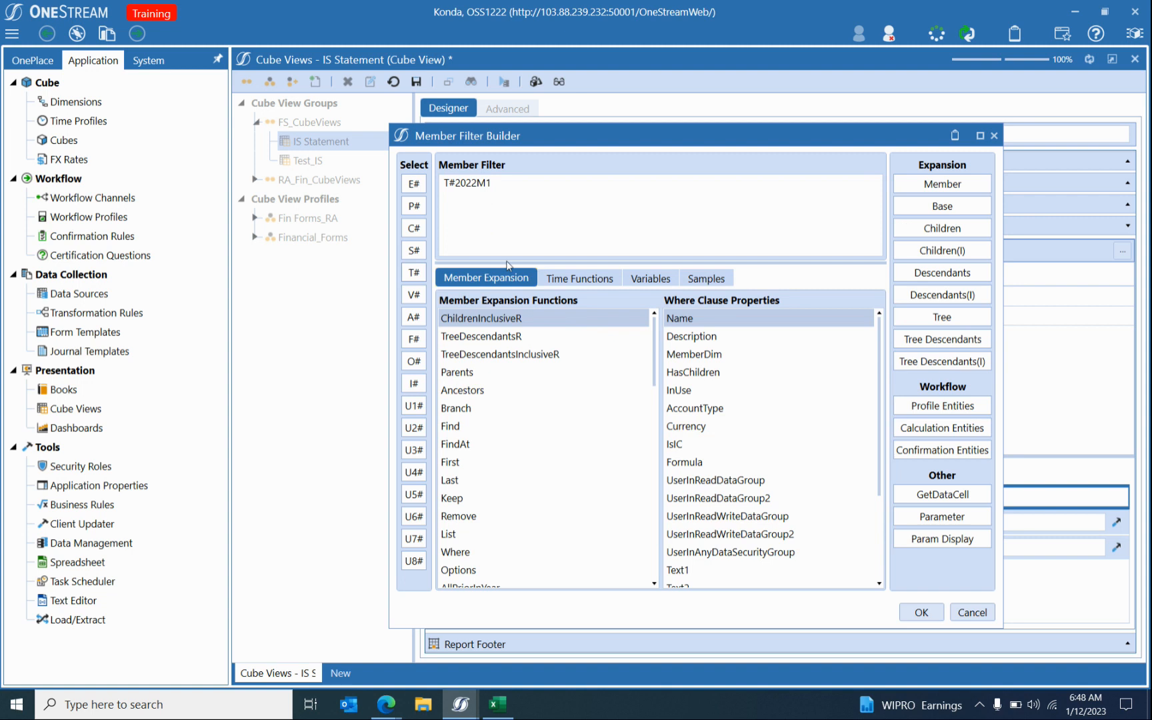
Set the Entity member selection's dimension to EntityTotal and examine its member hierarchy.
{"action": "left_click", "coordinate": [413, 184]}
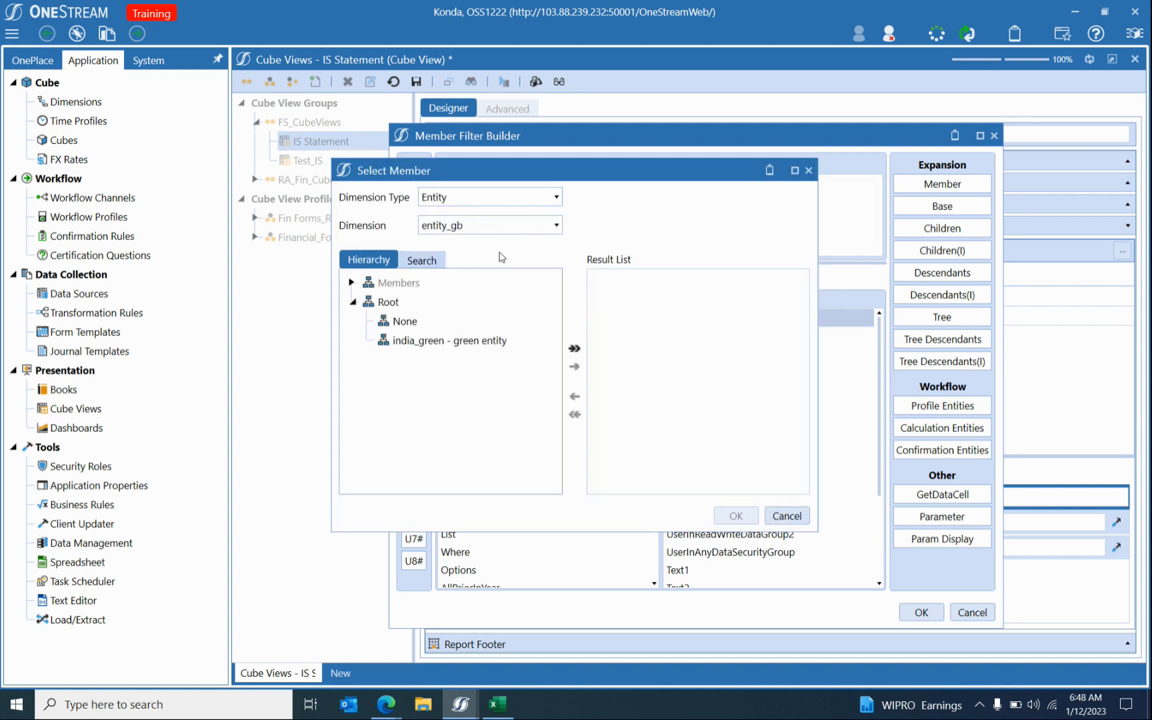
{"action": "left_click", "coordinate": [350, 304]}
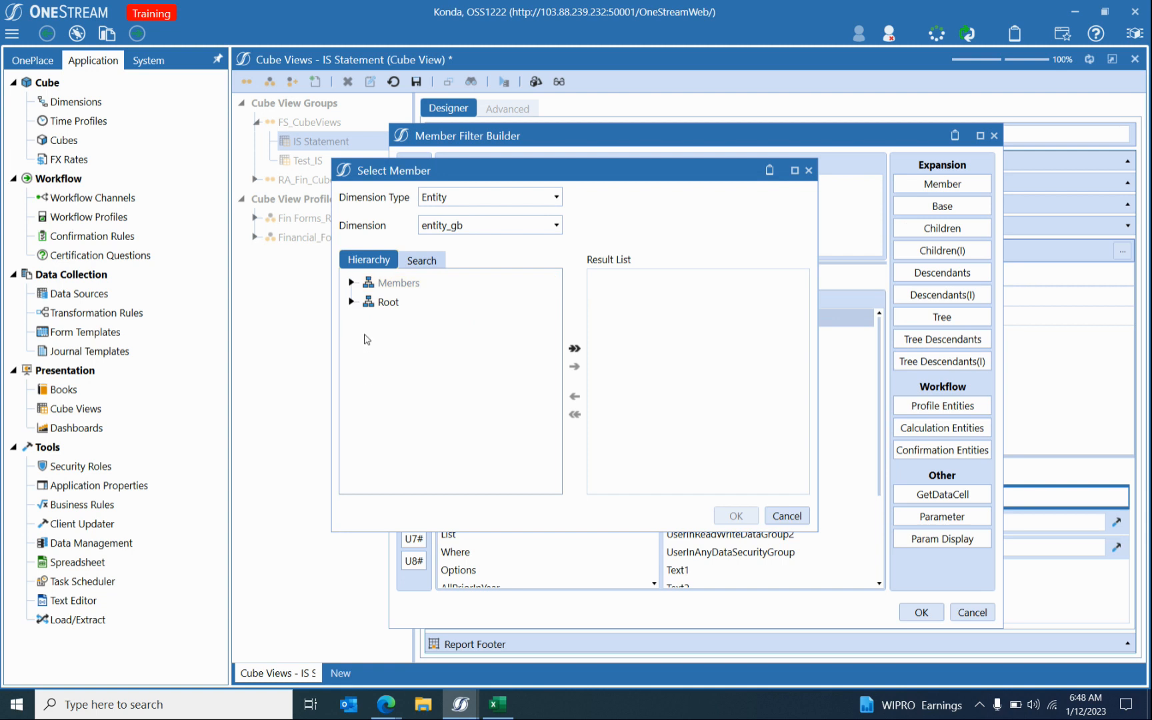
{"action": "left_click", "coordinate": [459, 195]}
{"action": "left_click", "coordinate": [460, 195]}
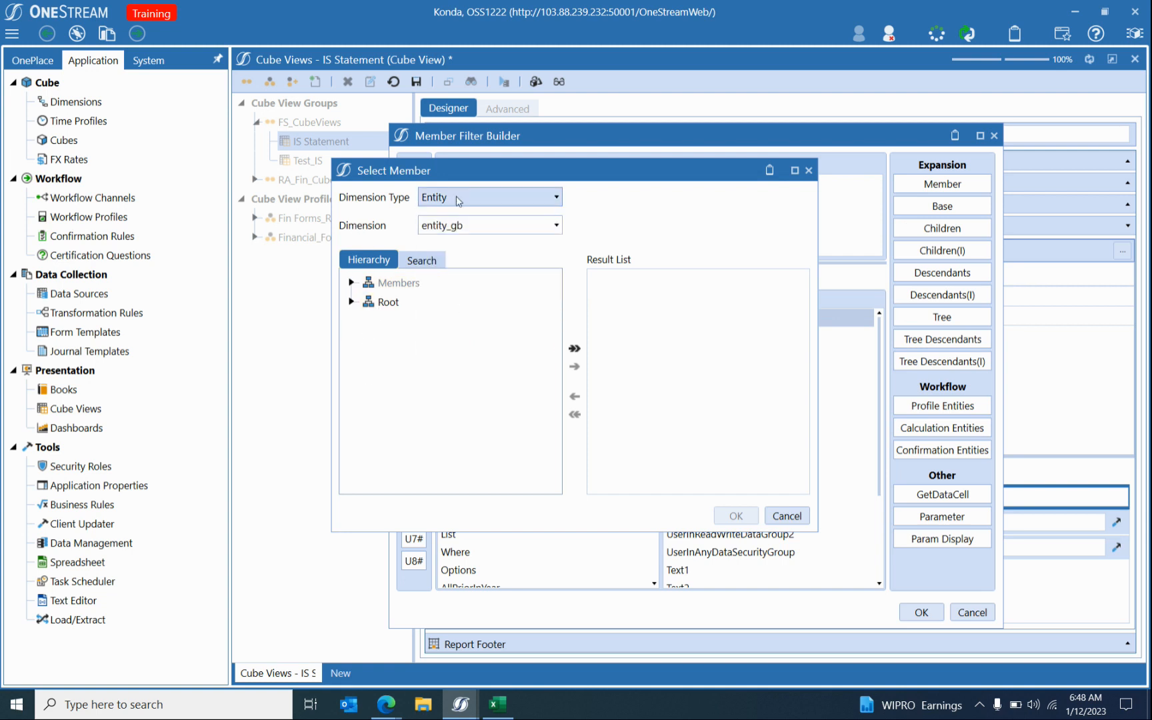
{"action": "left_click", "coordinate": [457, 226]}
{"action": "scroll", "coordinate": [462, 282], "scroll_direction": "down", "scroll_amount": 1}
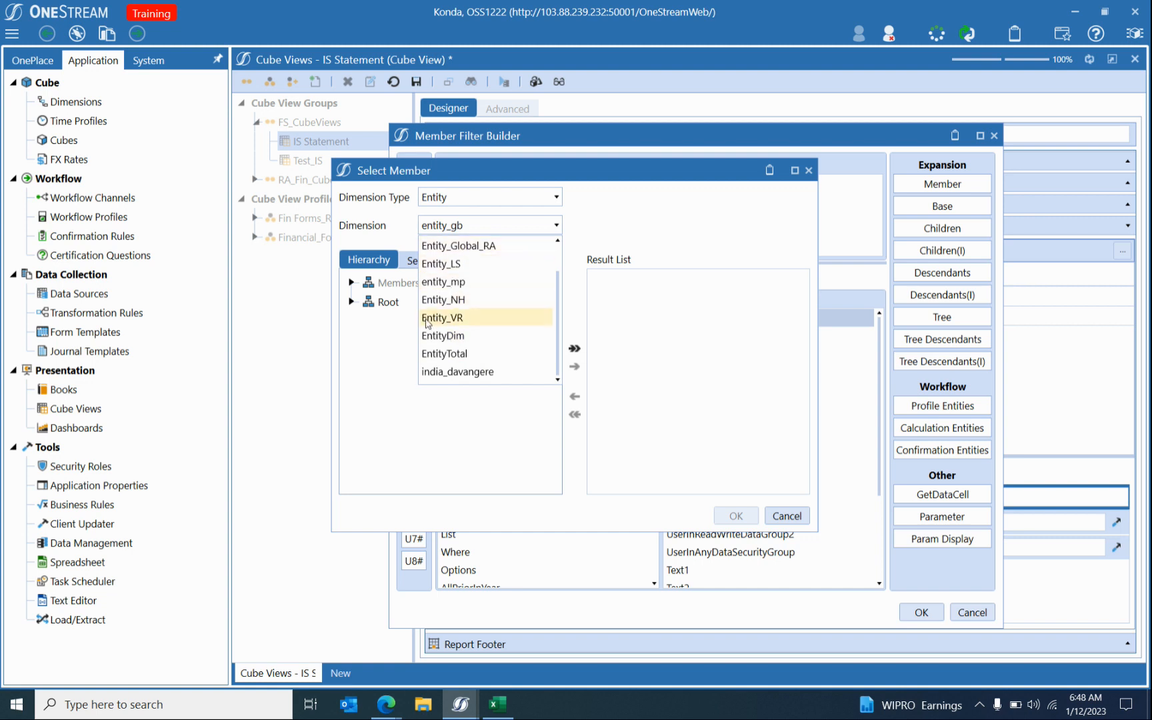
{"action": "left_click", "coordinate": [373, 355]}
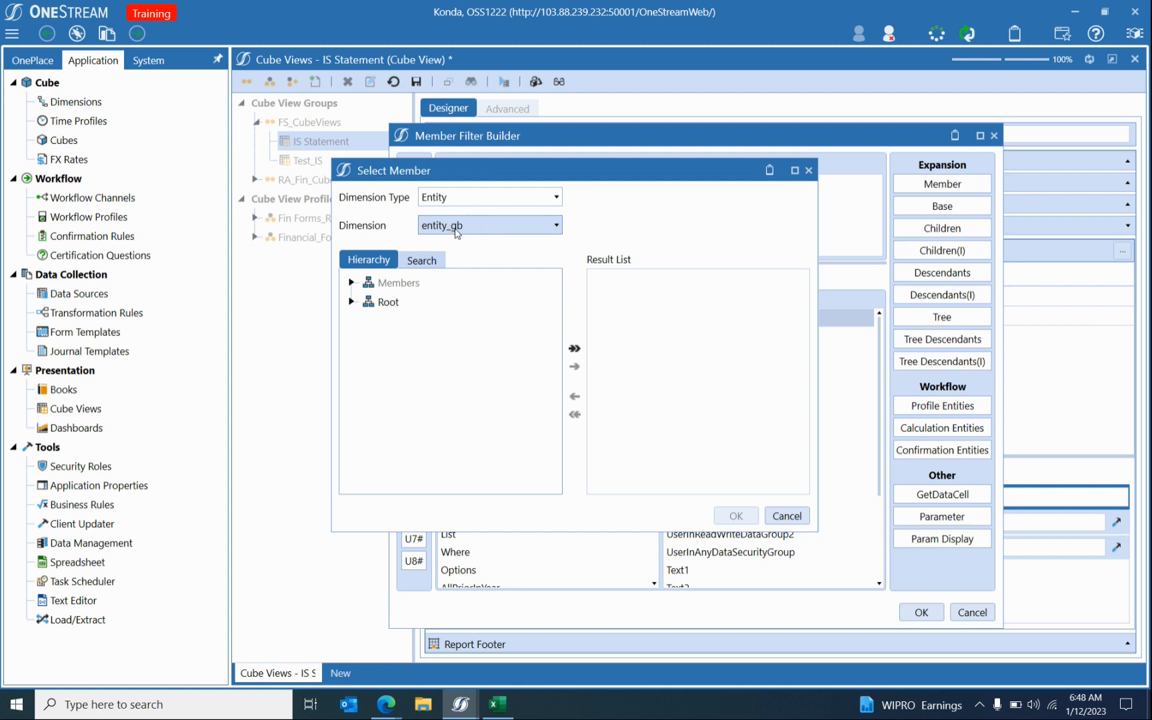
{"action": "left_click", "coordinate": [457, 228]}
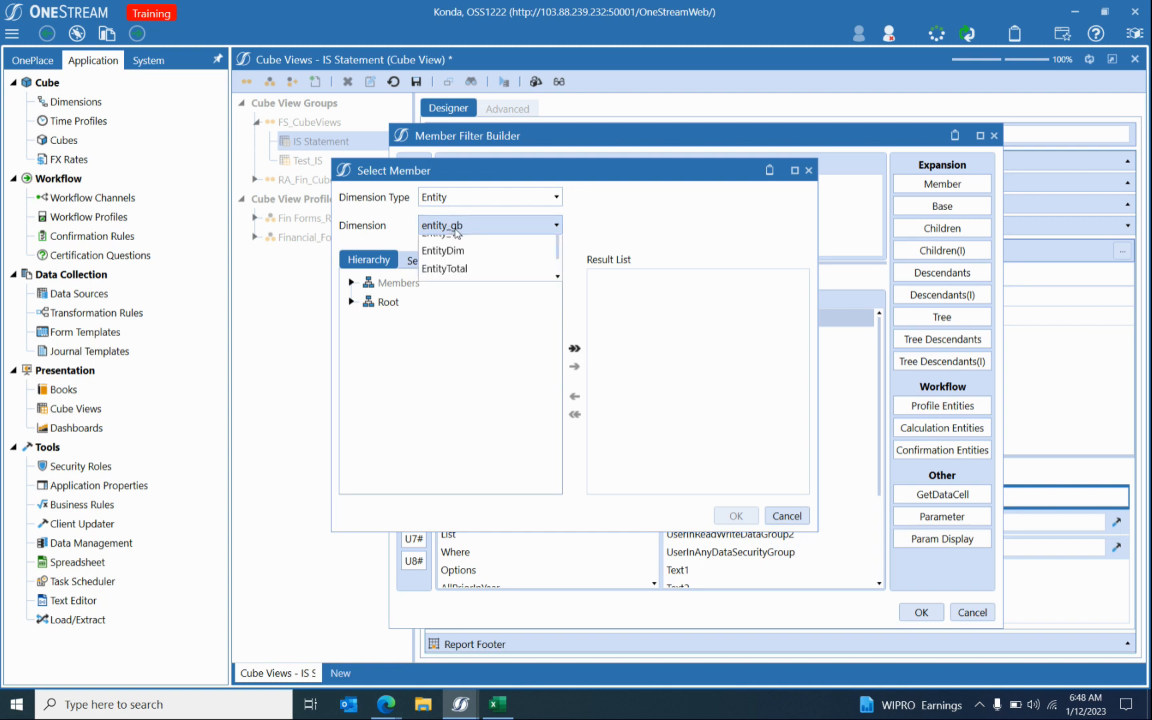
{"action": "left_click", "coordinate": [465, 355]}
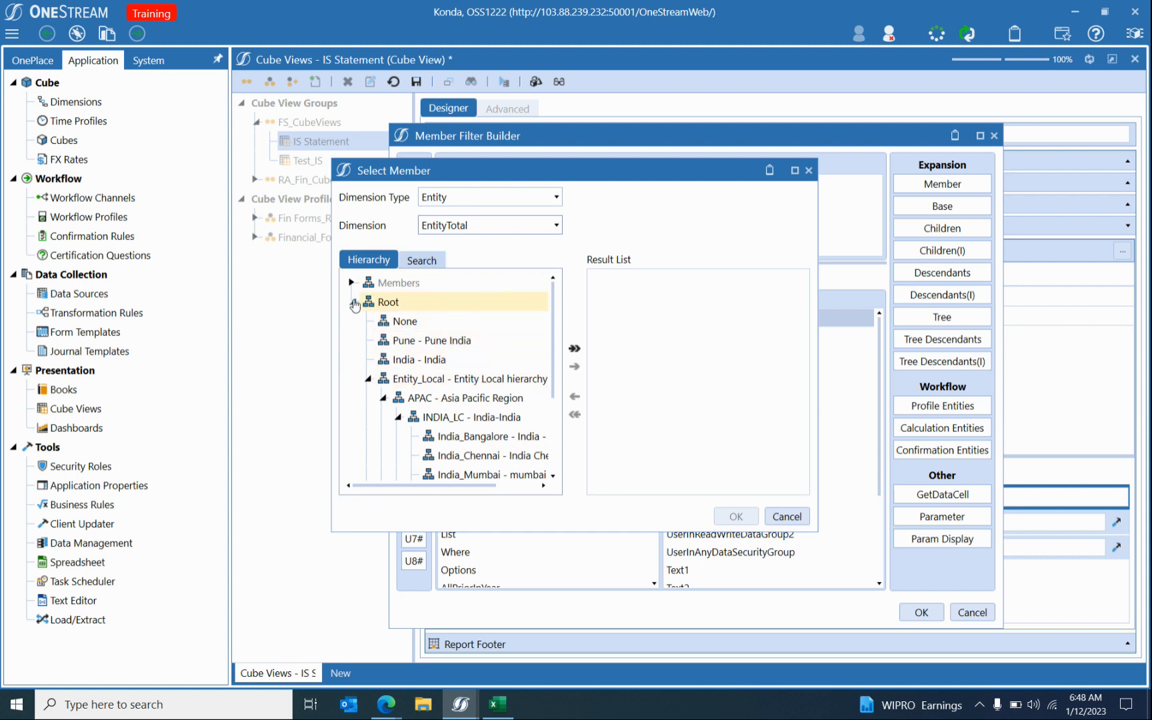
{"action": "left_click", "coordinate": [445, 227]}
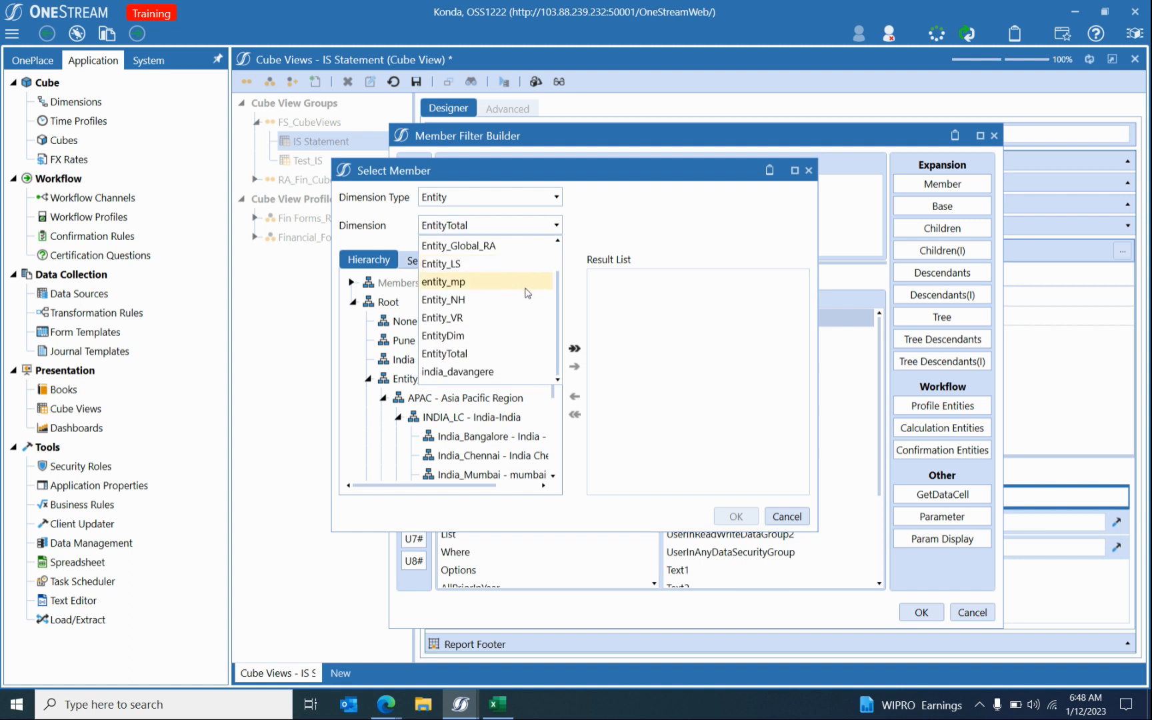
{"action": "left_click", "coordinate": [394, 330]}
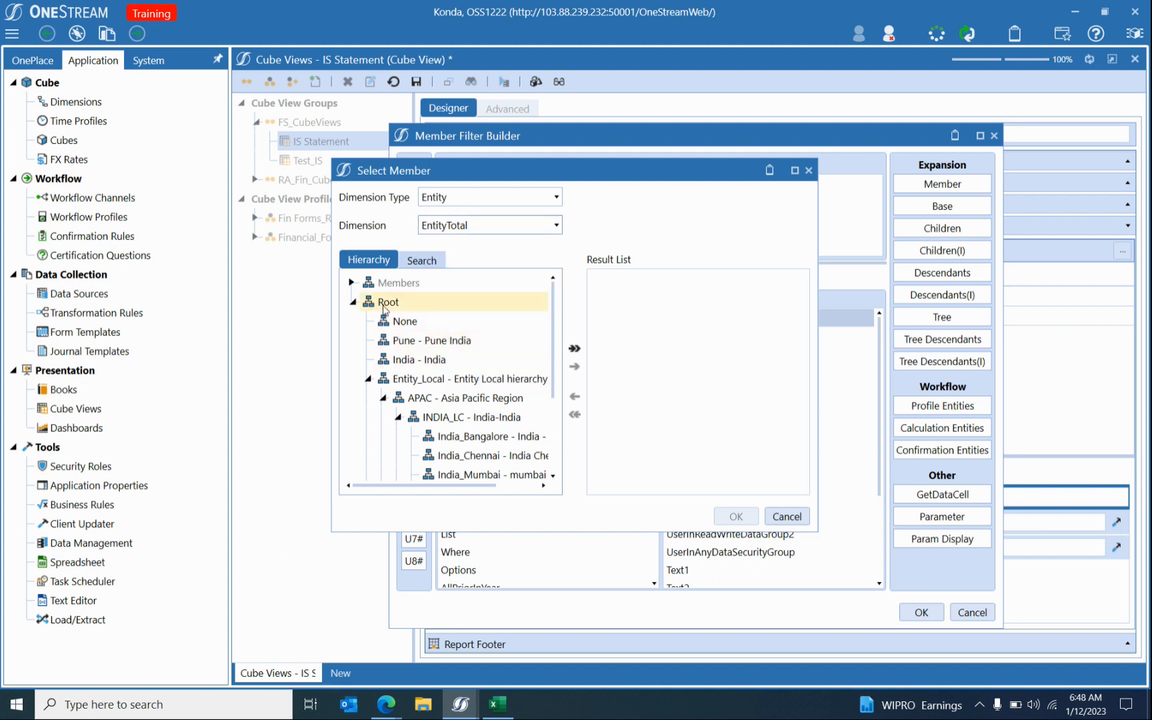
{"action": "scroll", "coordinate": [463, 377], "scroll_direction": "down", "scroll_amount": 4}
{"action": "scroll", "coordinate": [462, 377], "scroll_direction": "up", "scroll_amount": 4}
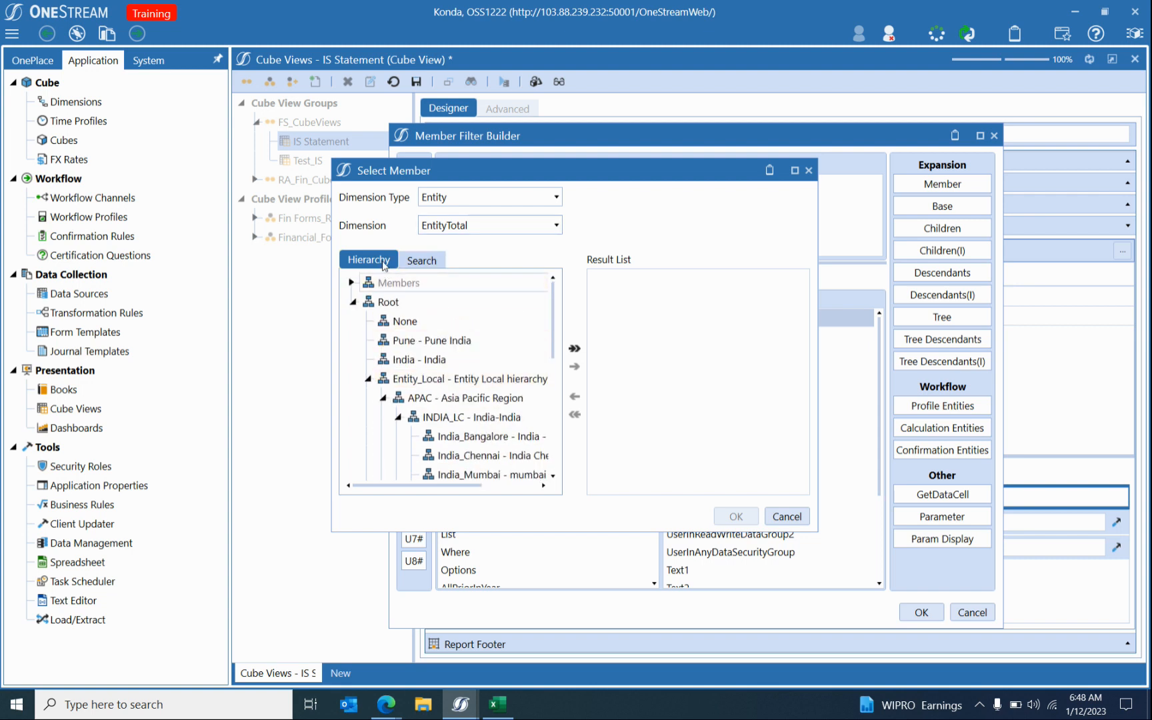
Search the EntityTotal dimension for "bangalore" and show the India_Bangalore entity in the hierarchy.
{"action": "left_click", "coordinate": [420, 260]}
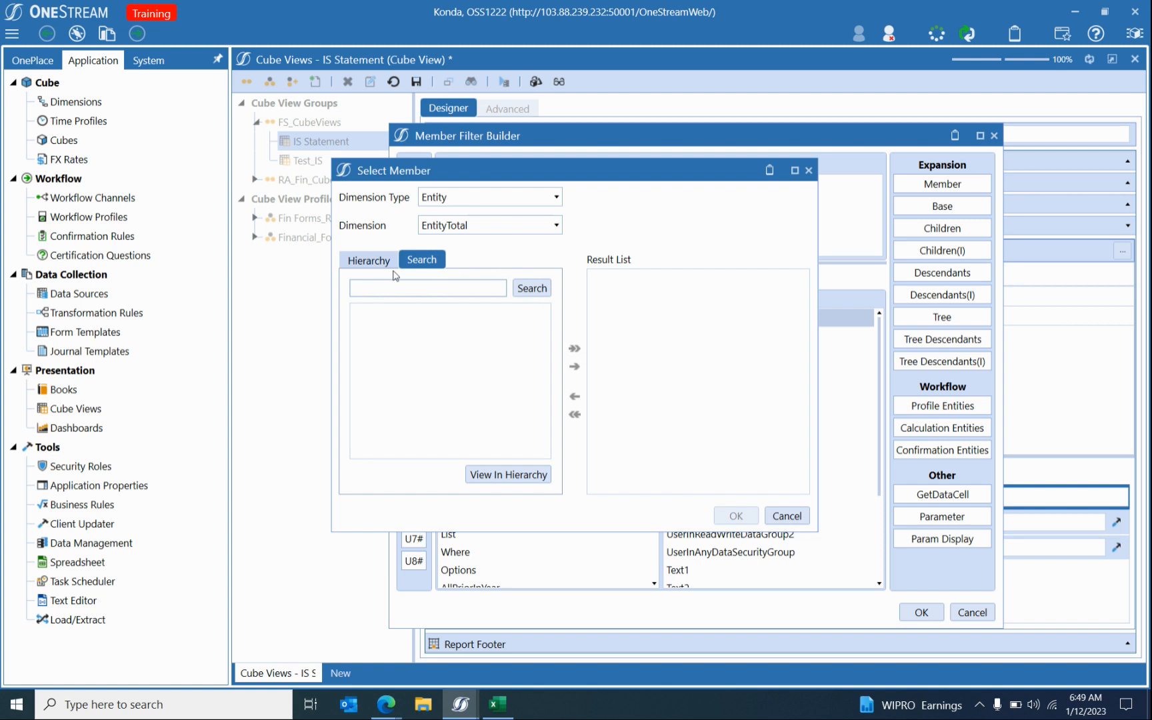
{"action": "left_click", "coordinate": [795, 171]}
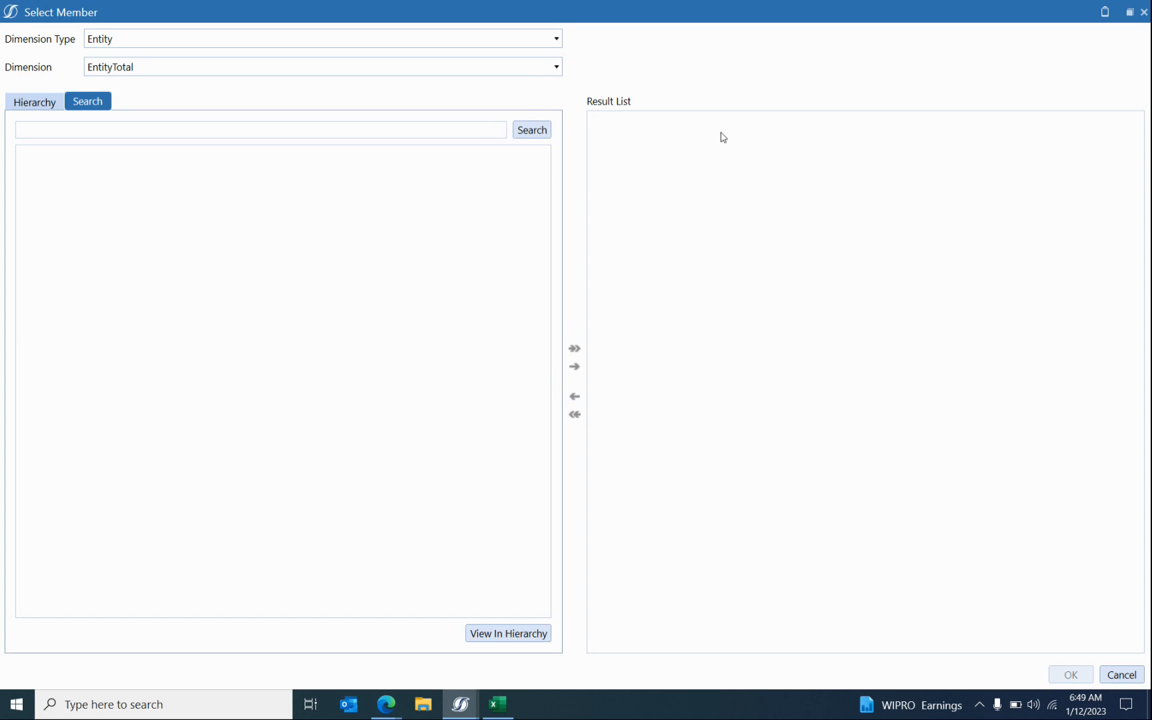
{"action": "left_click", "coordinate": [69, 130]}
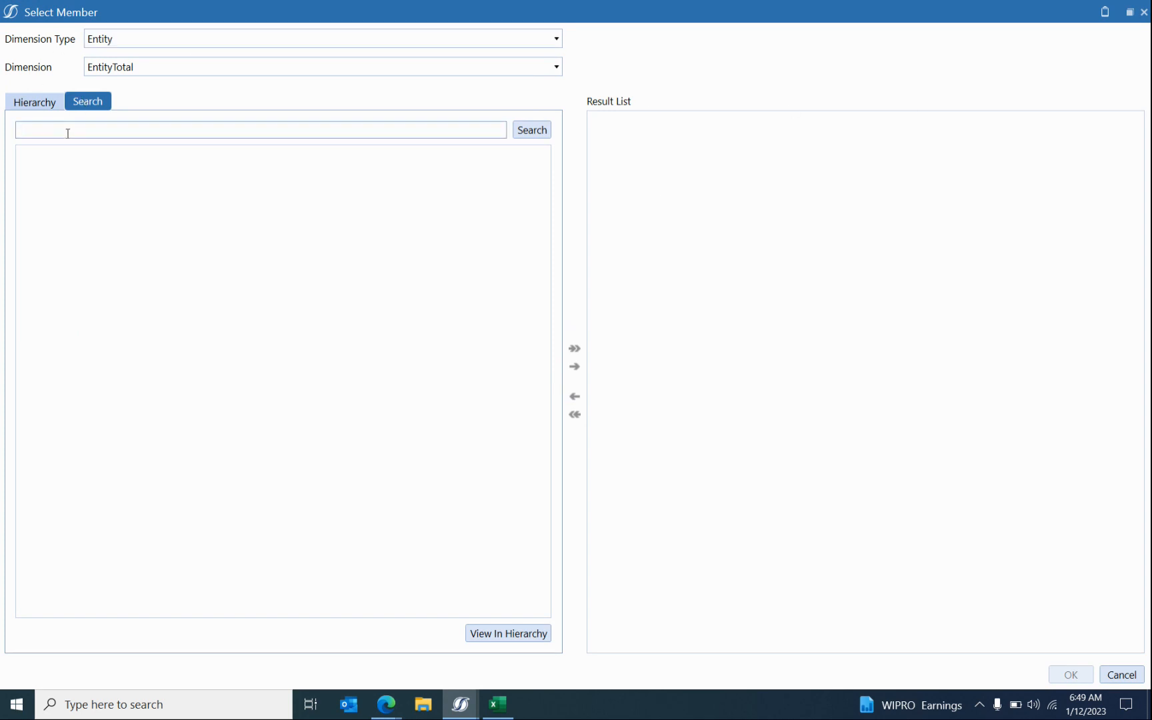
{"action": "type", "text": "bangalore"}
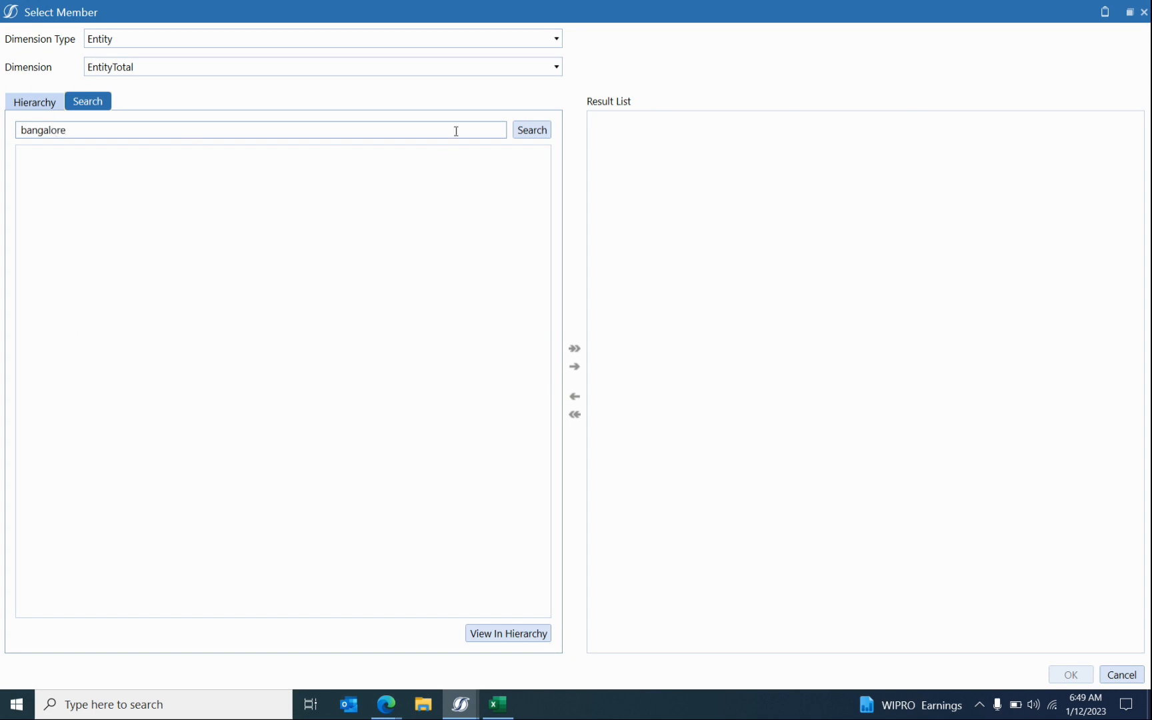
{"action": "left_click", "coordinate": [531, 130]}
{"action": "left_click", "coordinate": [185, 156]}
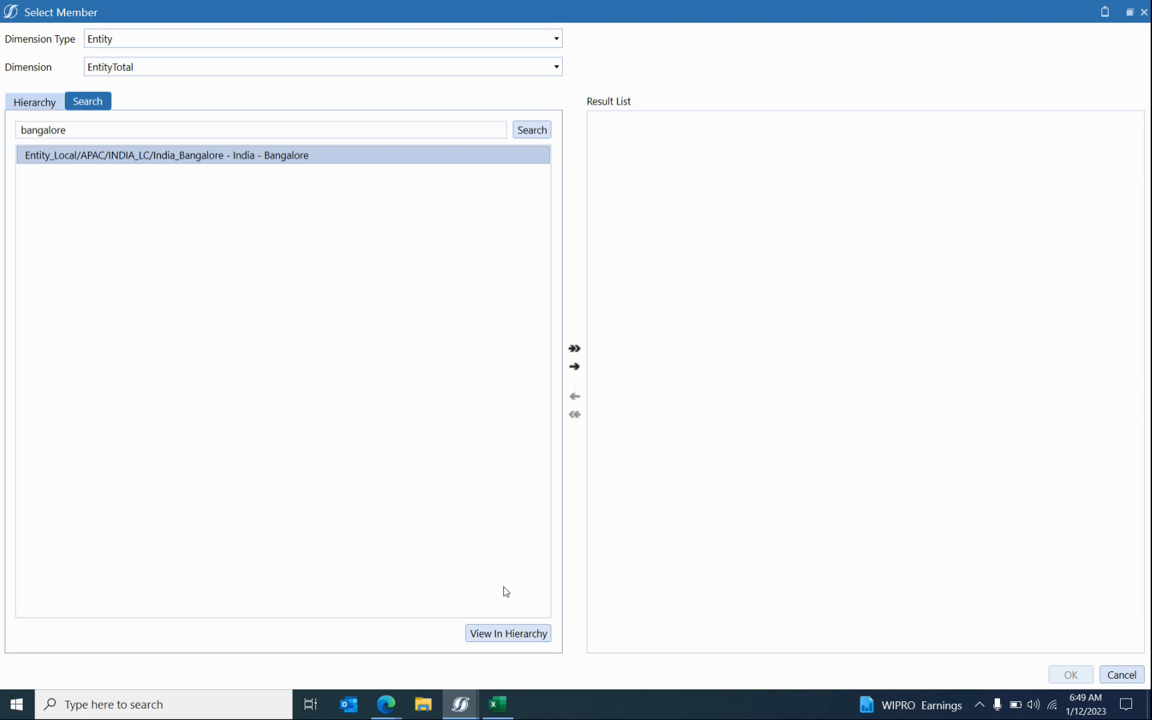
{"action": "left_click", "coordinate": [497, 638]}
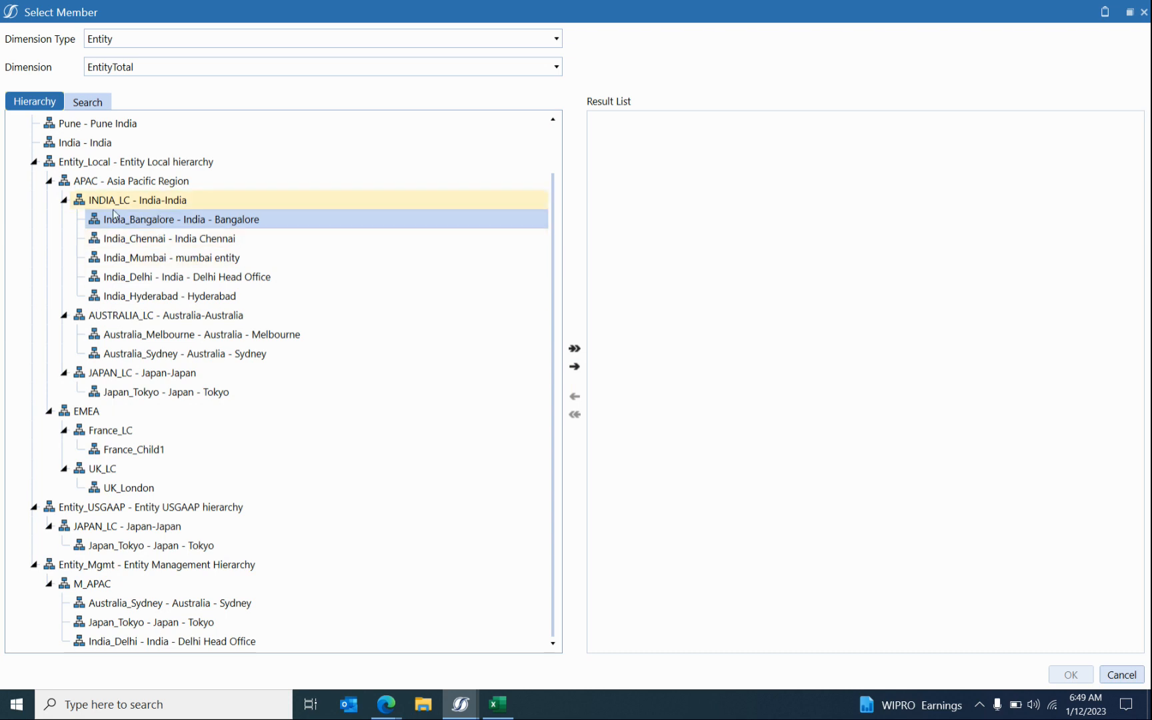
Add India_Bangalore to the result list, try selecting the India entities through India_Hyderabad, and cancel the Entity member selection.
{"action": "left_click", "coordinate": [574, 367]}
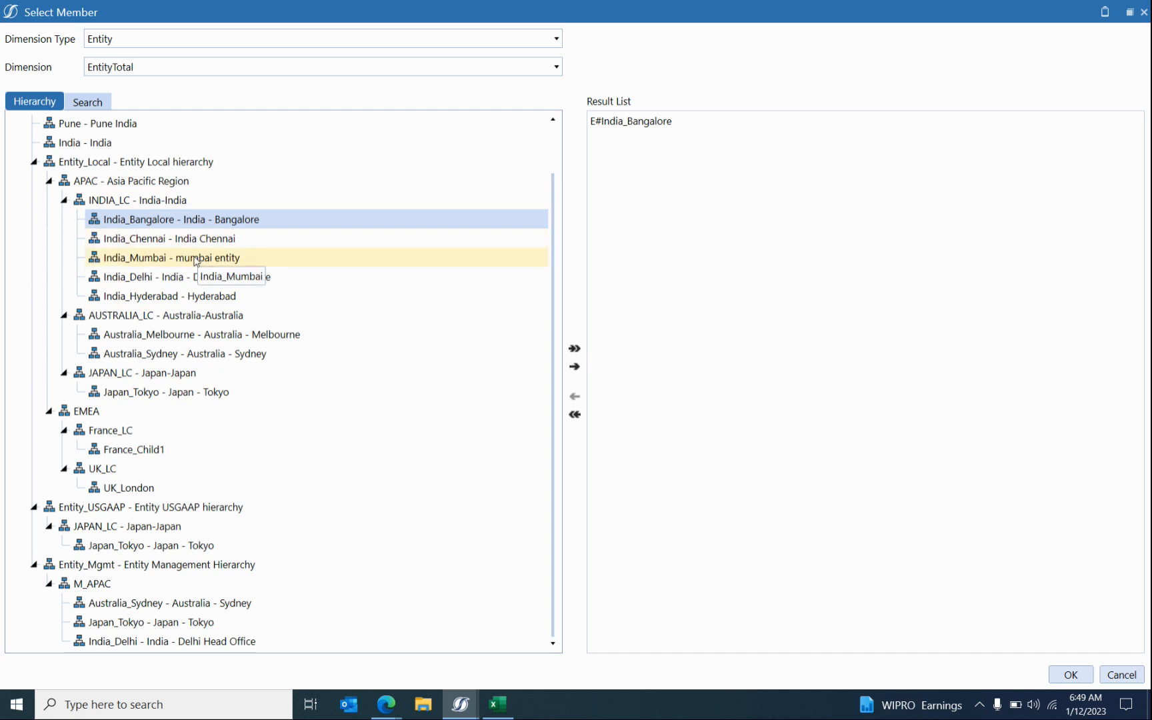
{"action": "left_click_drag", "start_coordinate": [139, 241], "coordinate": [147, 306]}
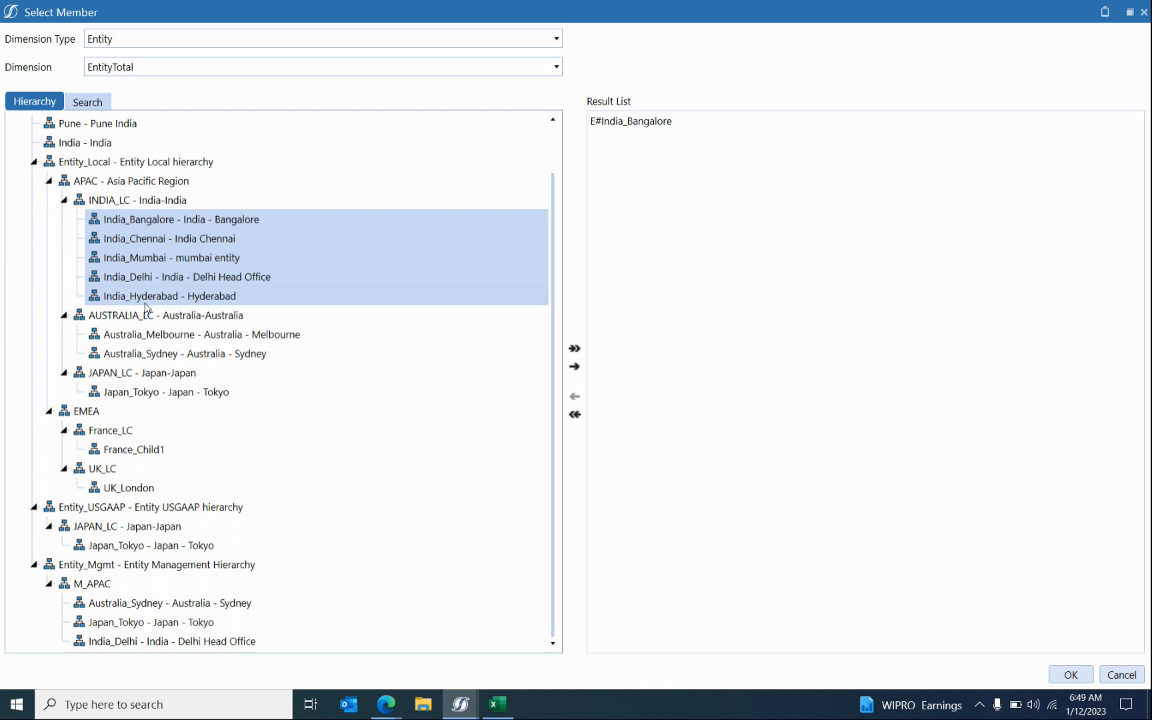
{"action": "left_click", "coordinate": [142, 222]}
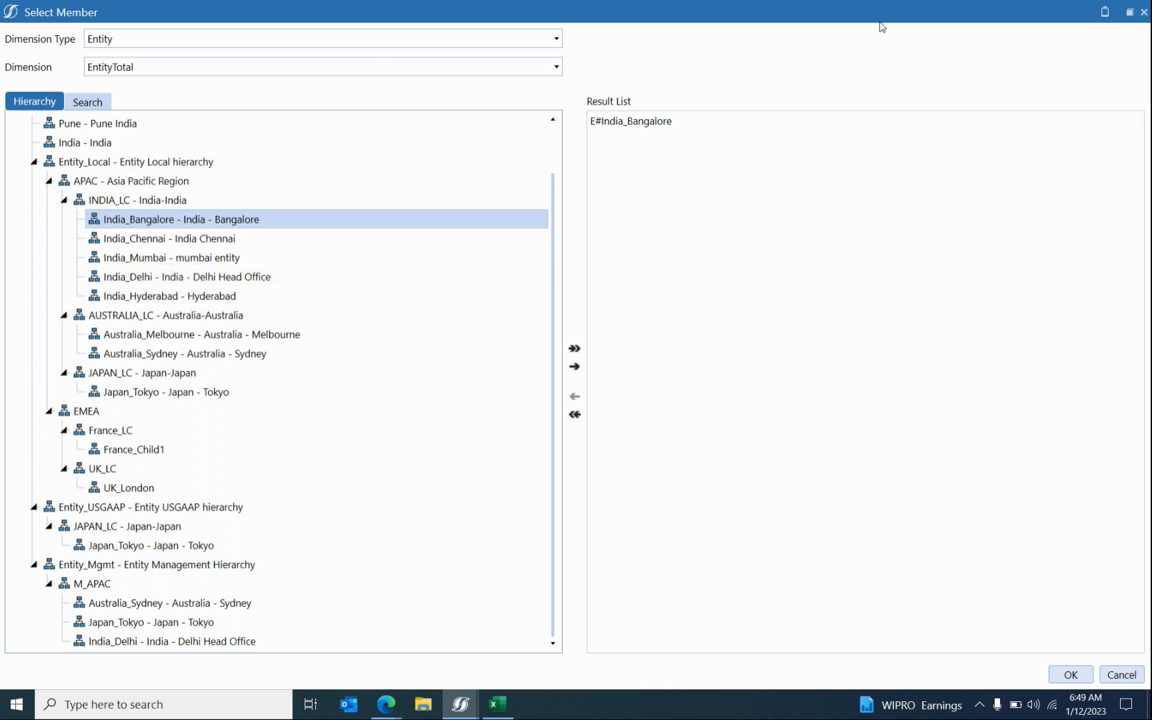
{"action": "left_click", "coordinate": [1126, 20]}
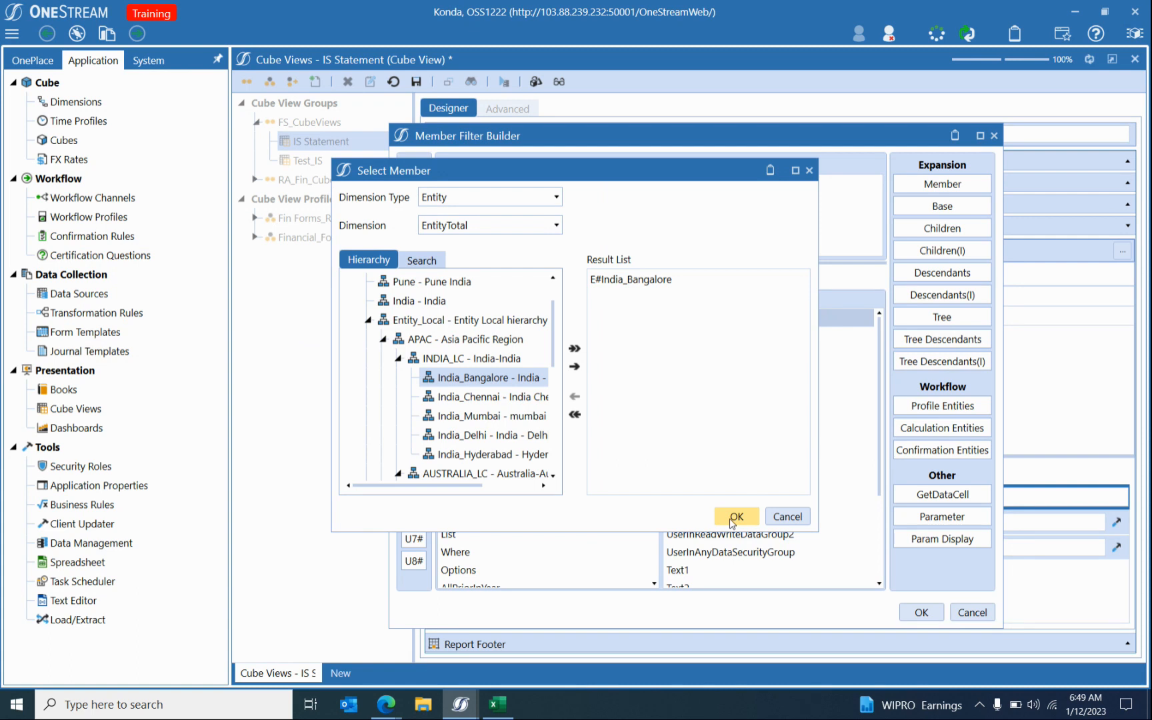
{"action": "left_click", "coordinate": [785, 517]}
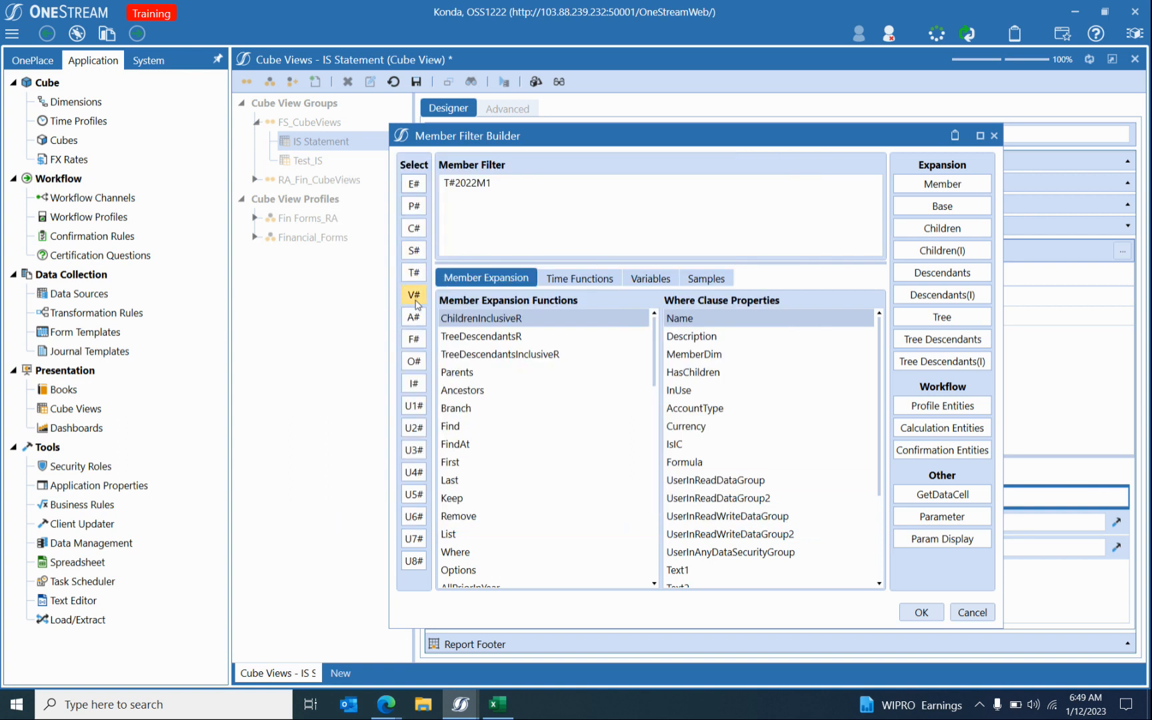
Add the Time members 2022M2 and 2022M3 after T#2022M1 in Col1's member filter, ending the expression with a comma.
{"action": "left_click", "coordinate": [413, 272]}
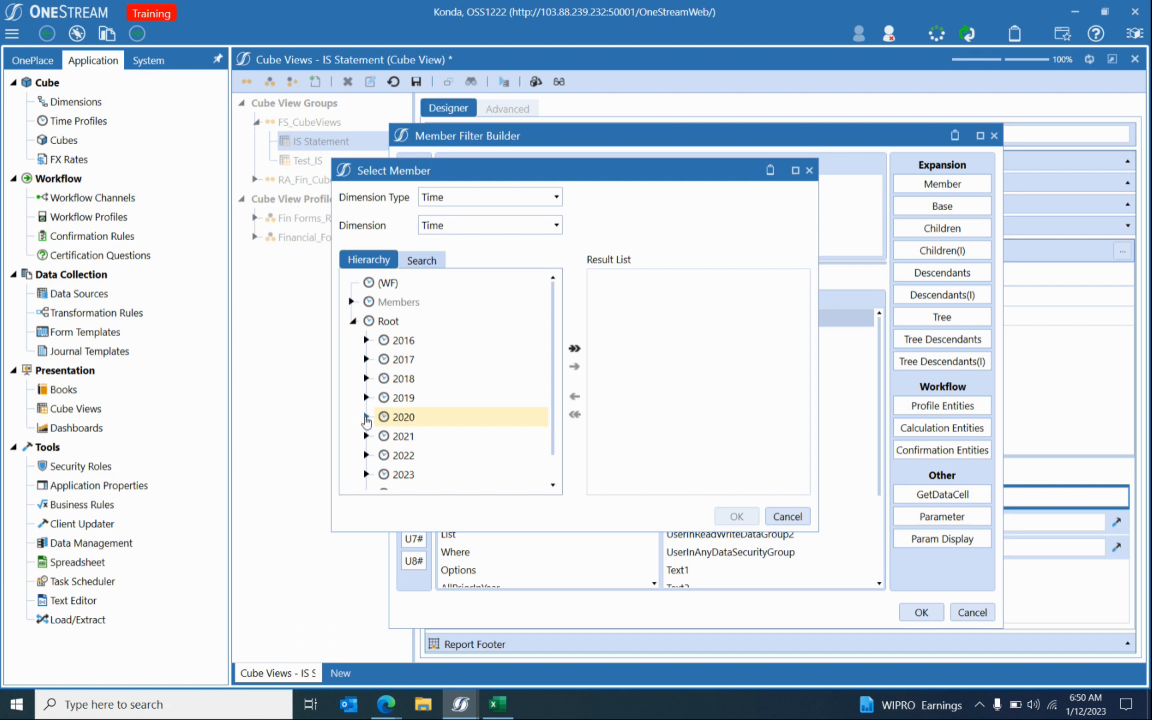
{"action": "left_click", "coordinate": [366, 455]}
{"action": "scroll", "coordinate": [364, 449], "scroll_direction": "down", "scroll_amount": 2}
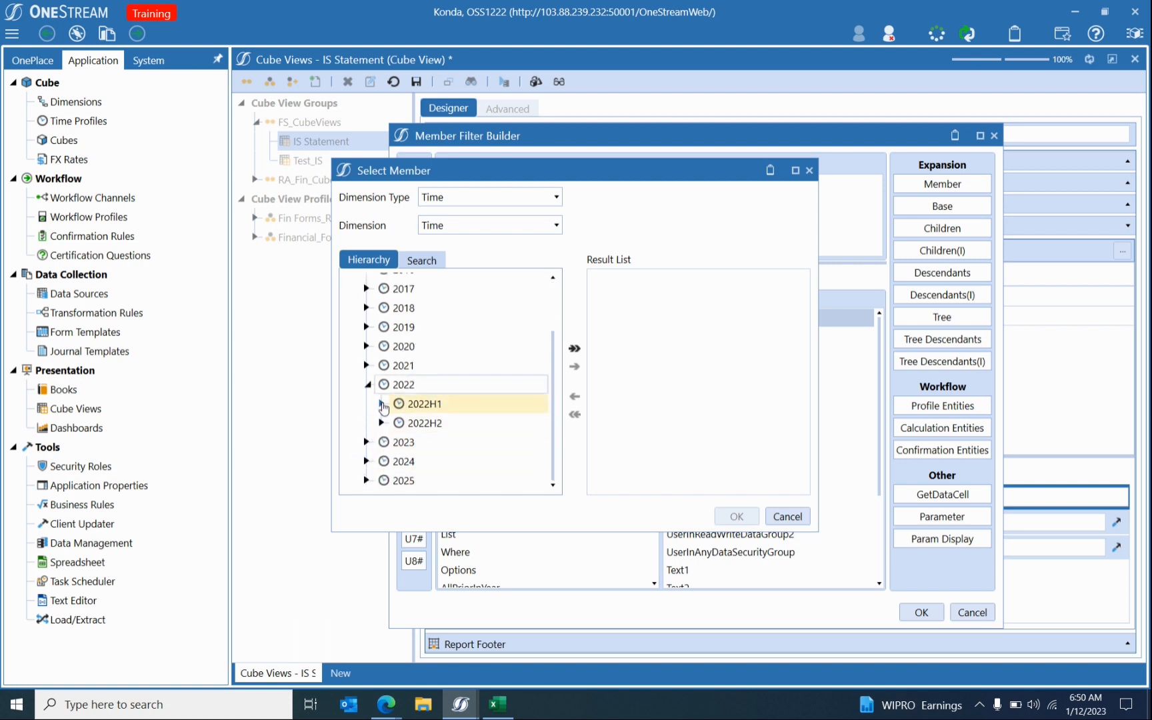
{"action": "left_click", "coordinate": [381, 404]}
{"action": "left_click", "coordinate": [398, 422]}
{"action": "left_click", "coordinate": [471, 467]}
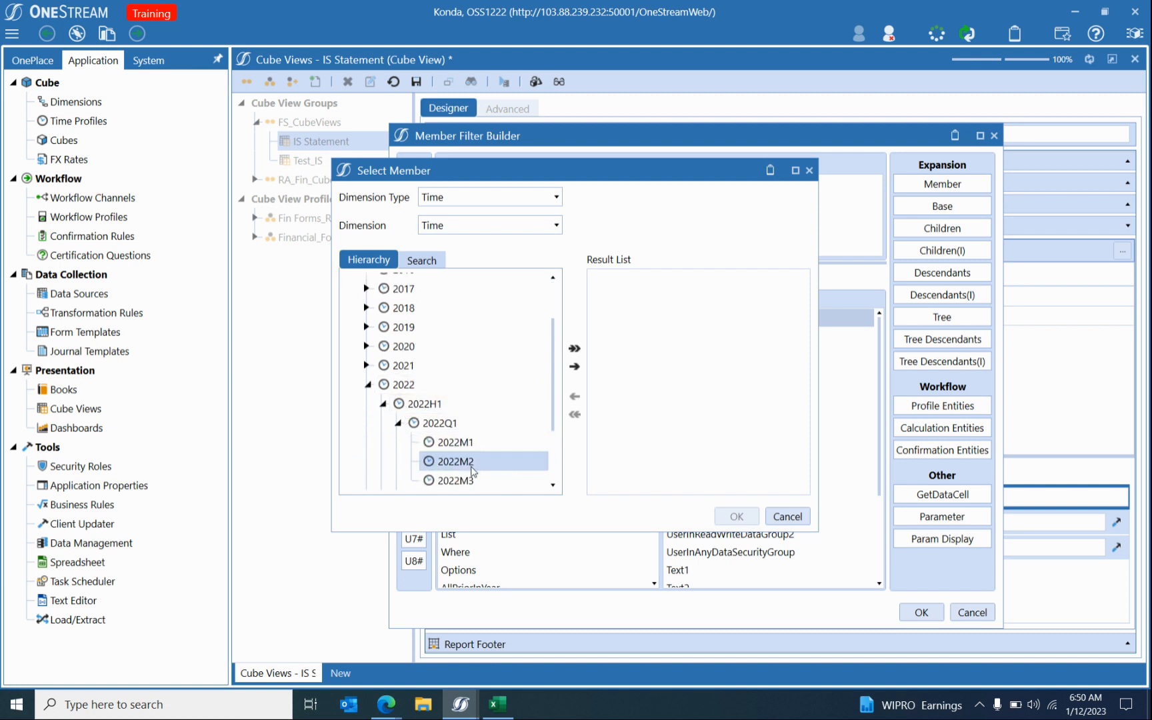
{"action": "left_click", "coordinate": [467, 480], "text": "shift"}
{"action": "left_click", "coordinate": [574, 366]}
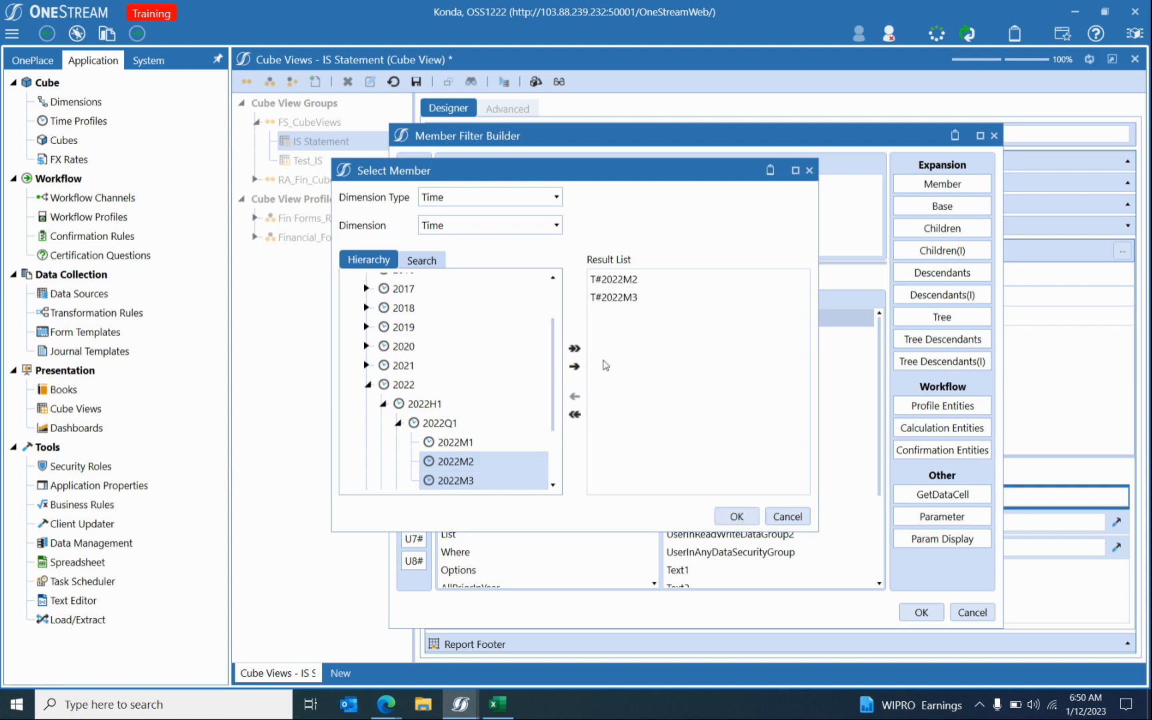
{"action": "left_click", "coordinate": [736, 516]}
{"action": "left_click_drag", "start_coordinate": [613, 184], "coordinate": [402, 201]}
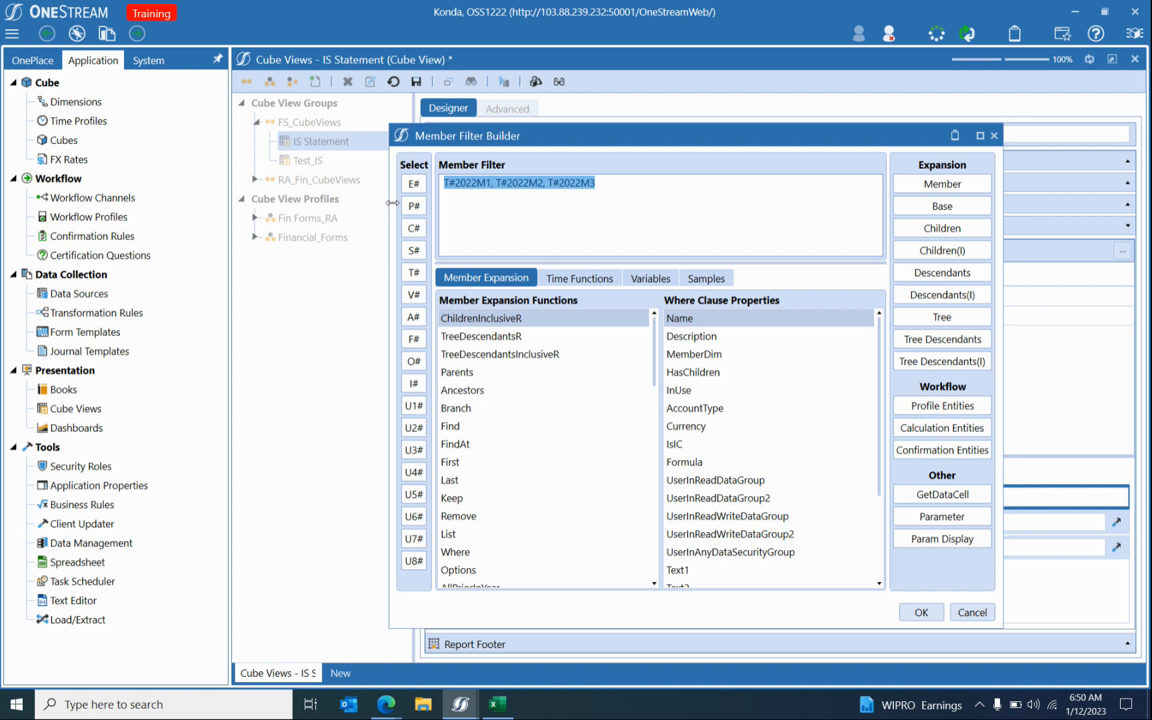
{"action": "left_click", "coordinate": [600, 185]}
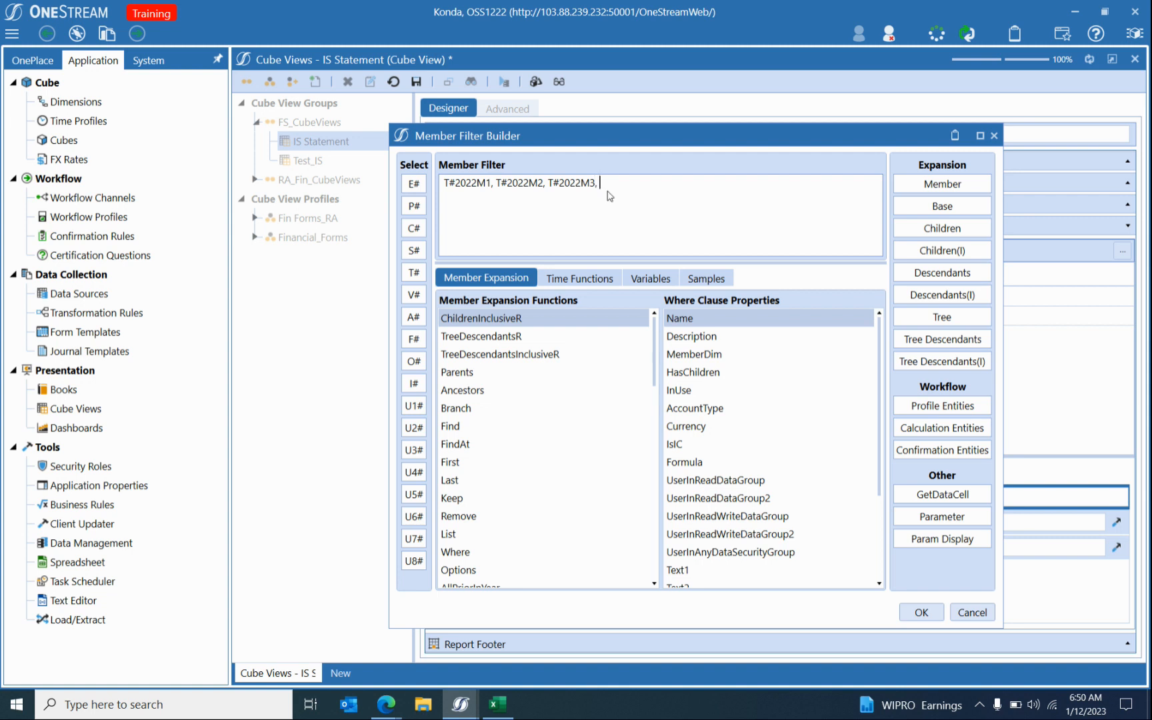
Add T#2022M4 to the end of Col1's Time member filter, apply the expression, and highlight the filter text in the column settings.
{"action": "type", "text": ", T#2022M4"}
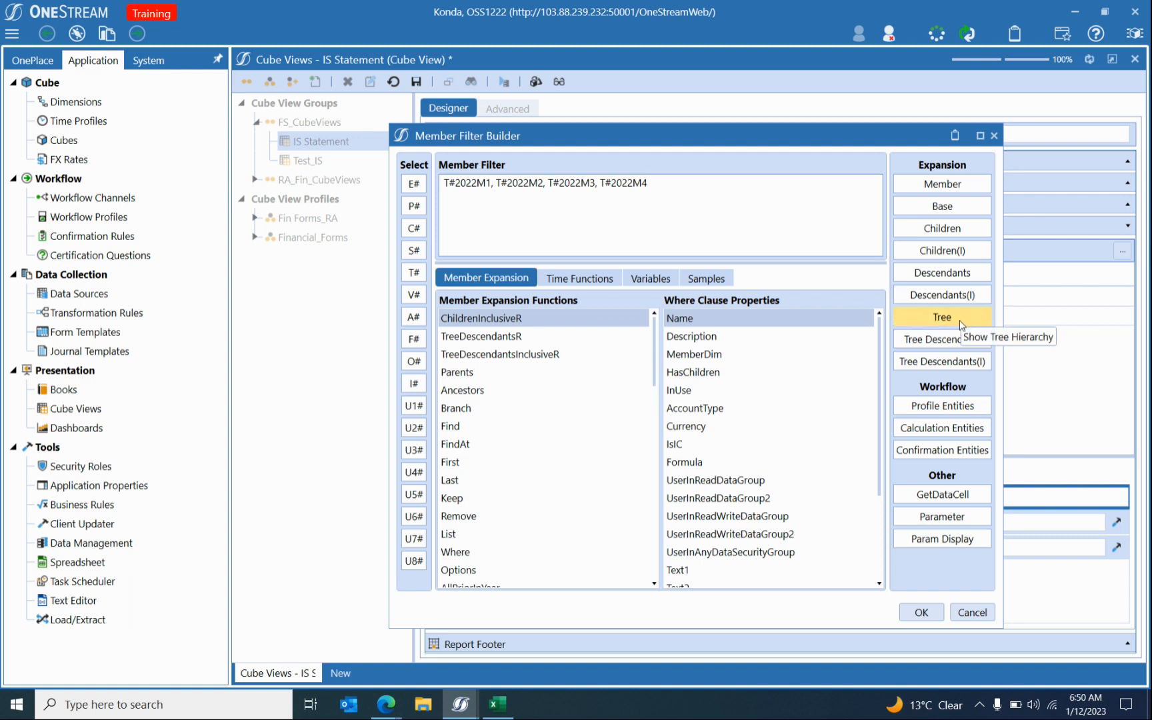
{"action": "left_click", "coordinate": [923, 612]}
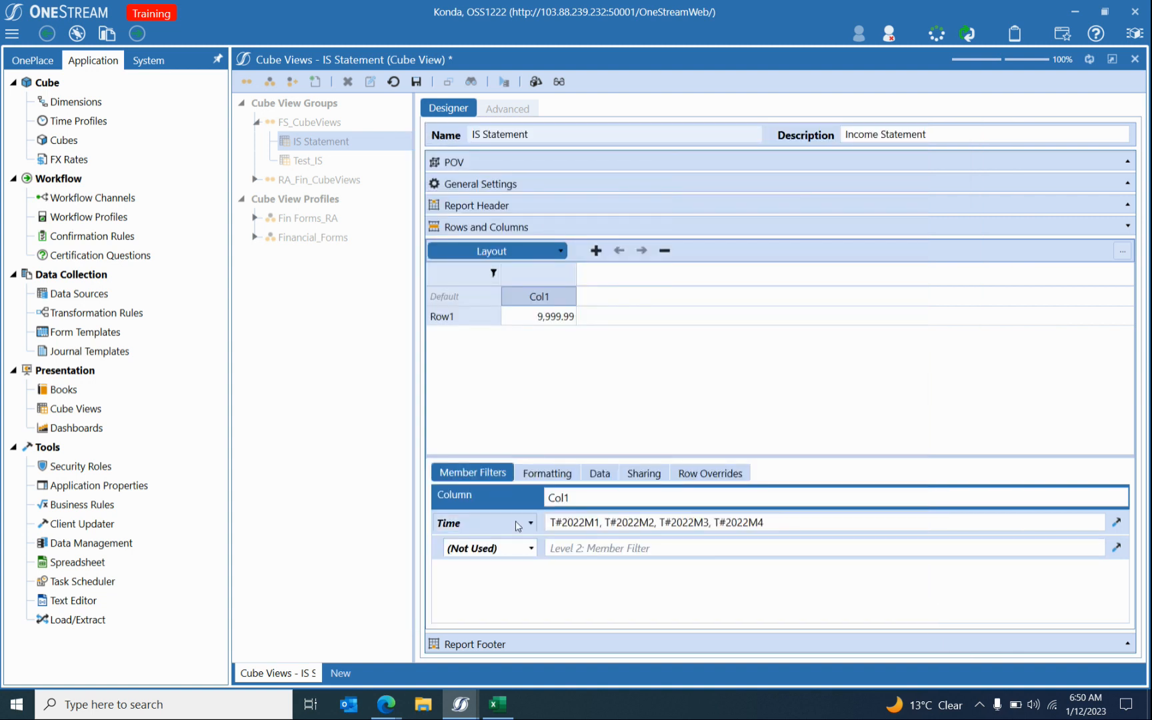
{"action": "left_click", "coordinate": [791, 523]}
{"action": "left_click_drag", "start_coordinate": [792, 525], "coordinate": [457, 521]}
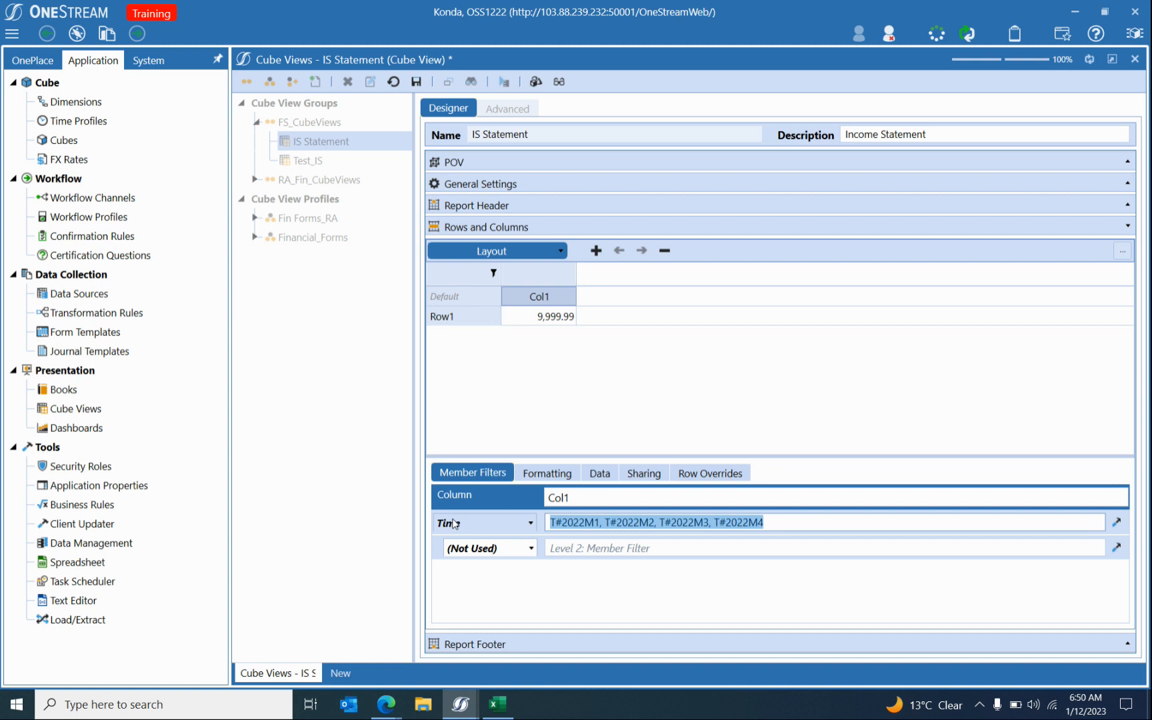
{"action": "left_click_drag", "start_coordinate": [789, 523], "coordinate": [420, 508]}
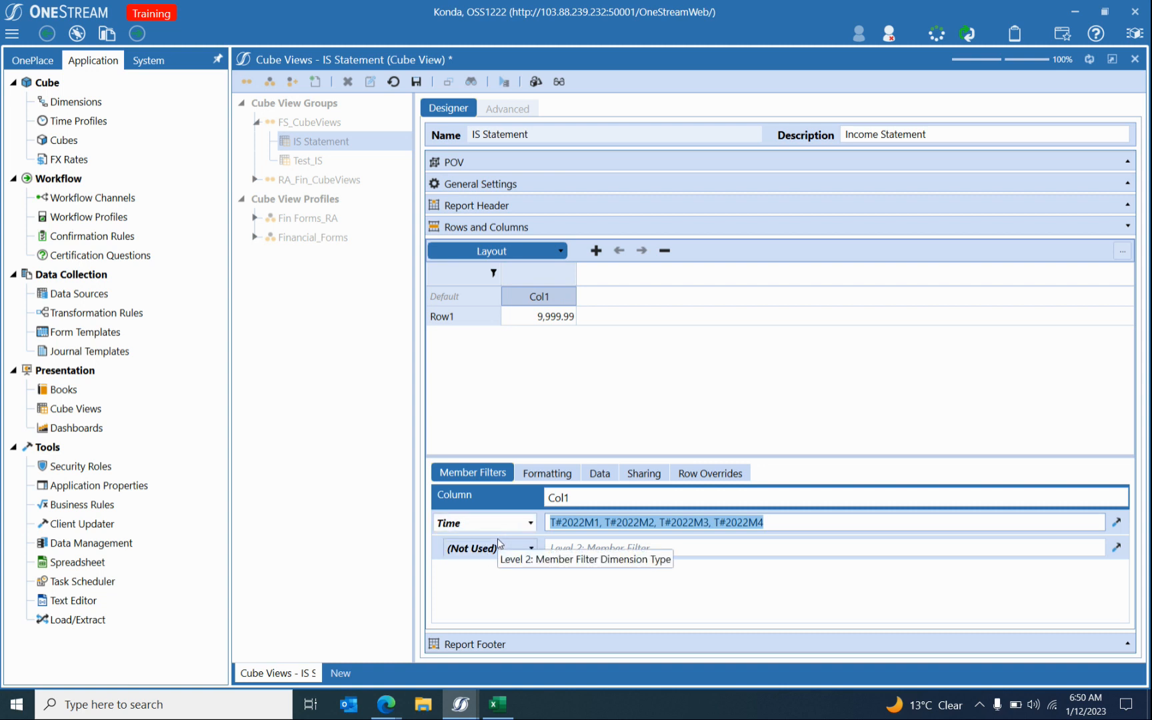
Switch to the TestOSS application and run the 02 BS Analysis cube view from the Financial Data (FS) Analysis group in Data Explorer.
{"action": "left_click", "coordinate": [460, 705]}
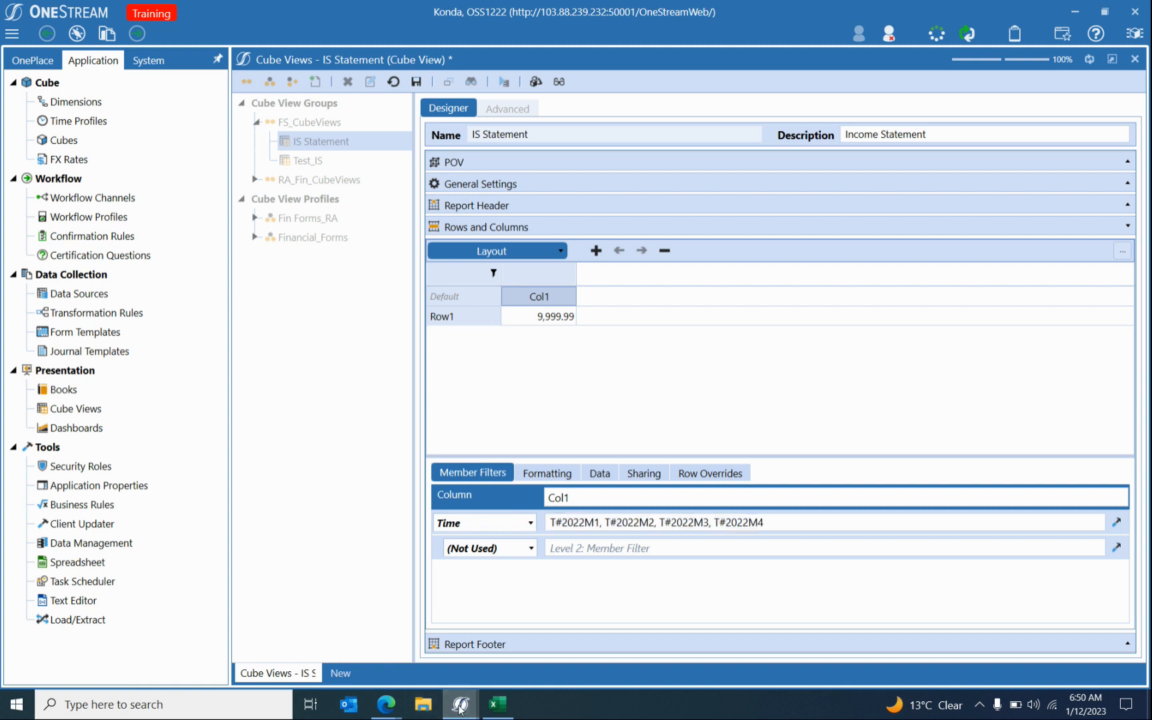
{"action": "left_click", "coordinate": [552, 641]}
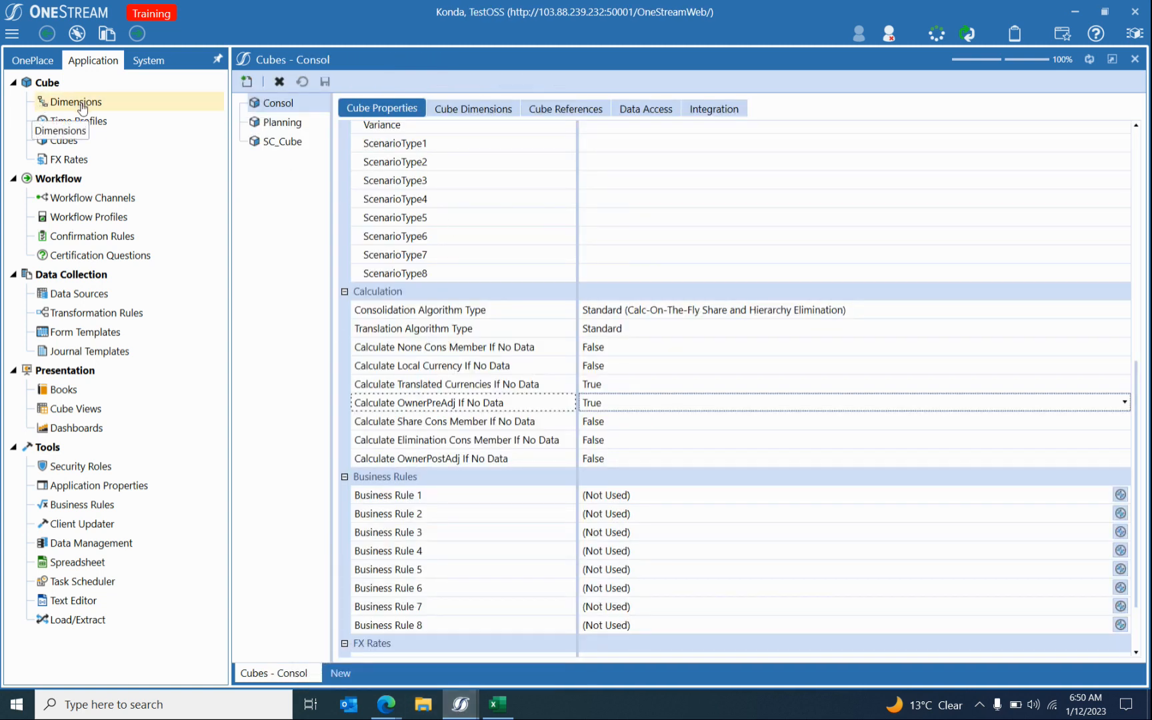
{"action": "left_click", "coordinate": [76, 409]}
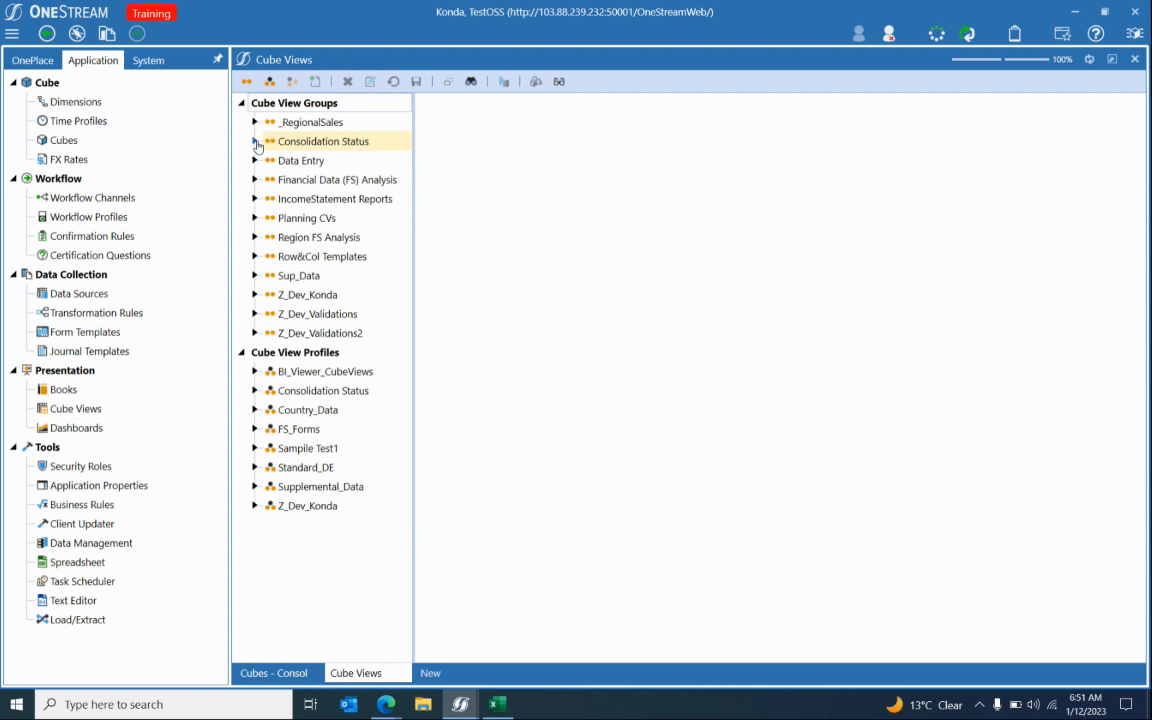
{"action": "left_click", "coordinate": [256, 180]}
{"action": "left_click", "coordinate": [337, 200]}
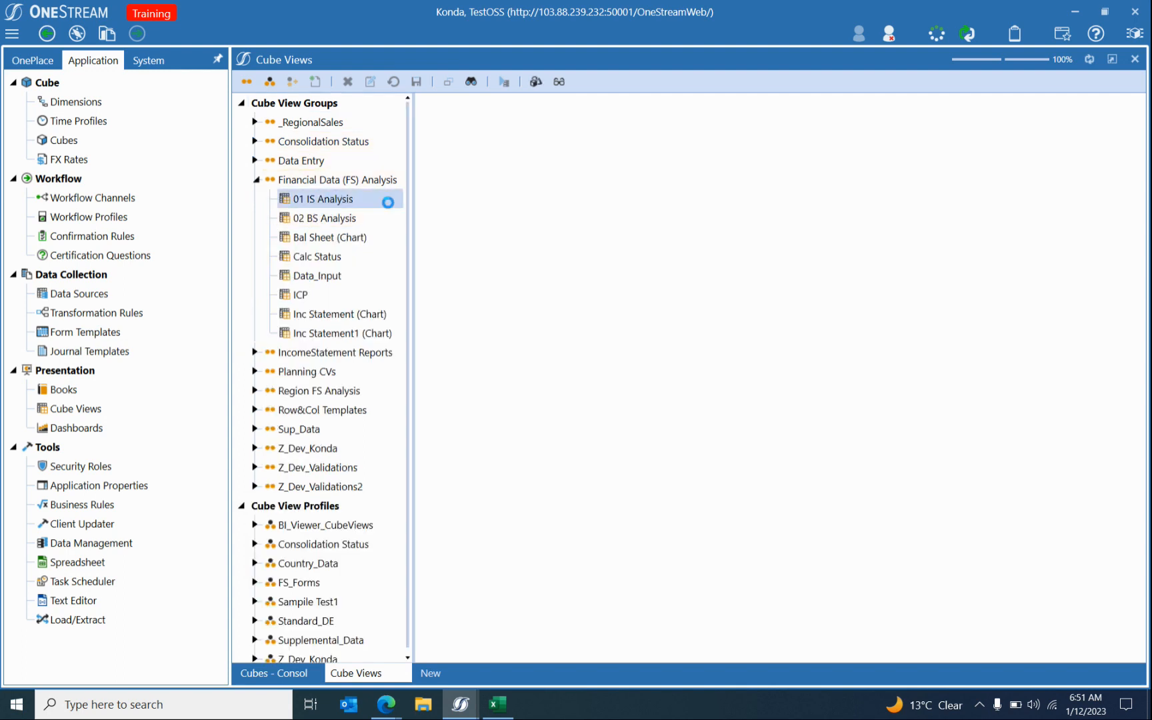
{"action": "left_click", "coordinate": [308, 217]}
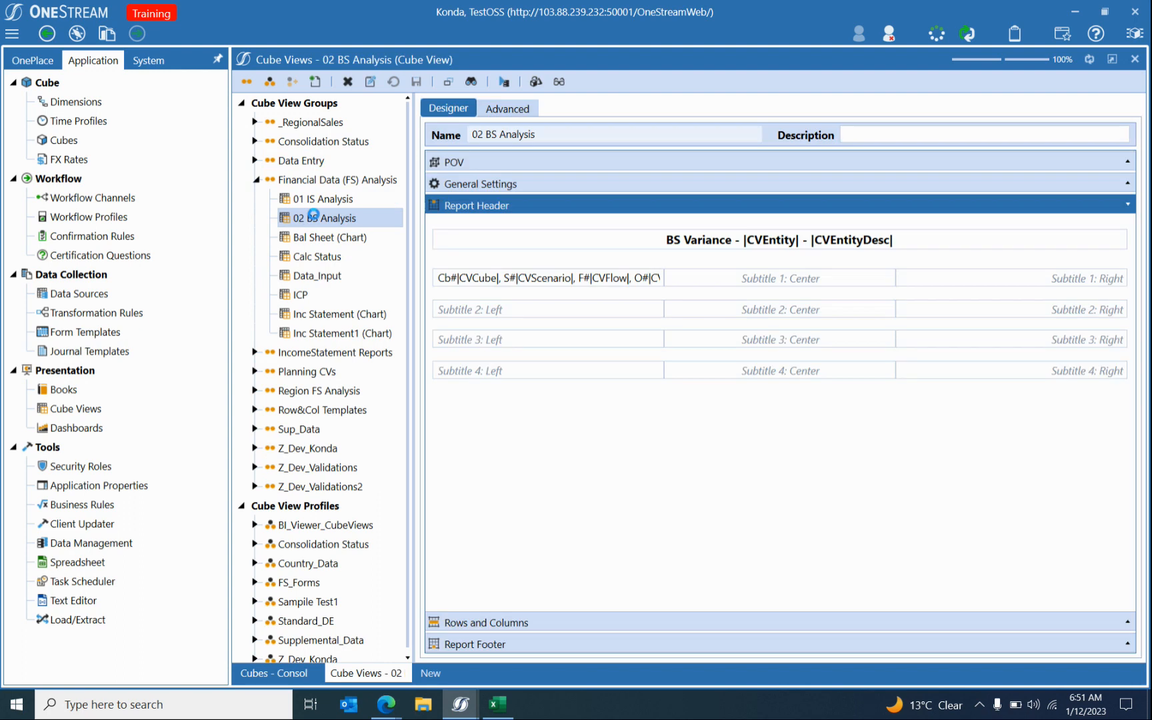
{"action": "left_click", "coordinate": [504, 82]}
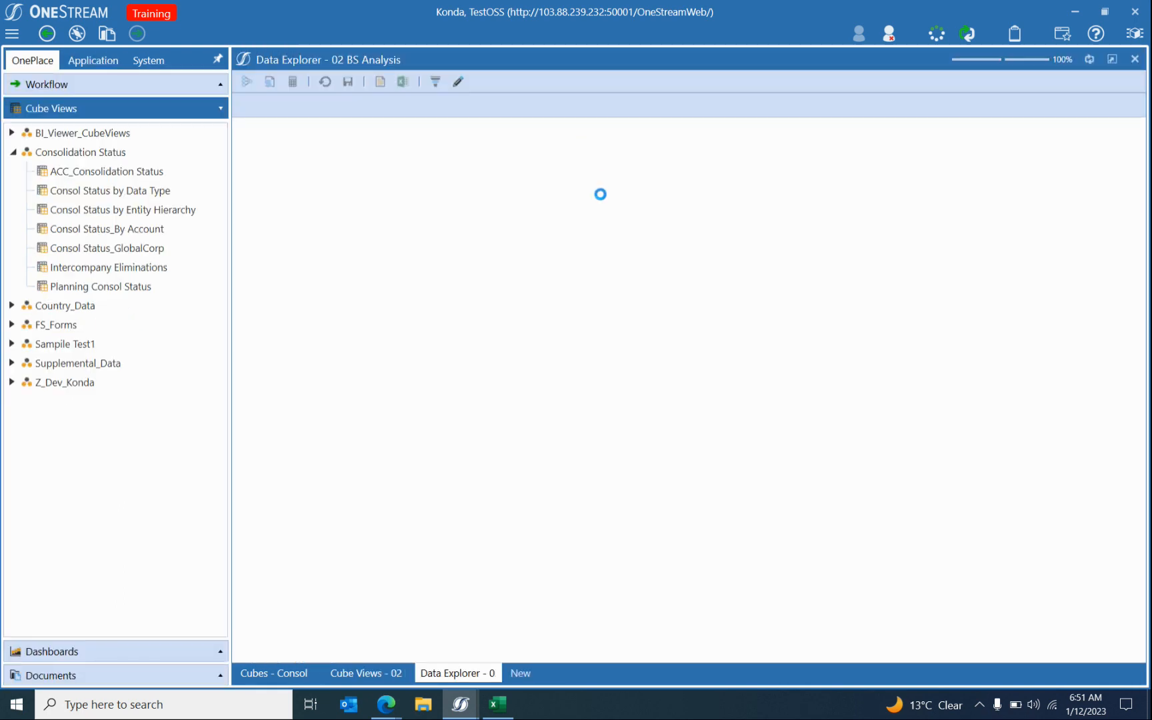
{"action": "left_click", "coordinate": [736, 497]}
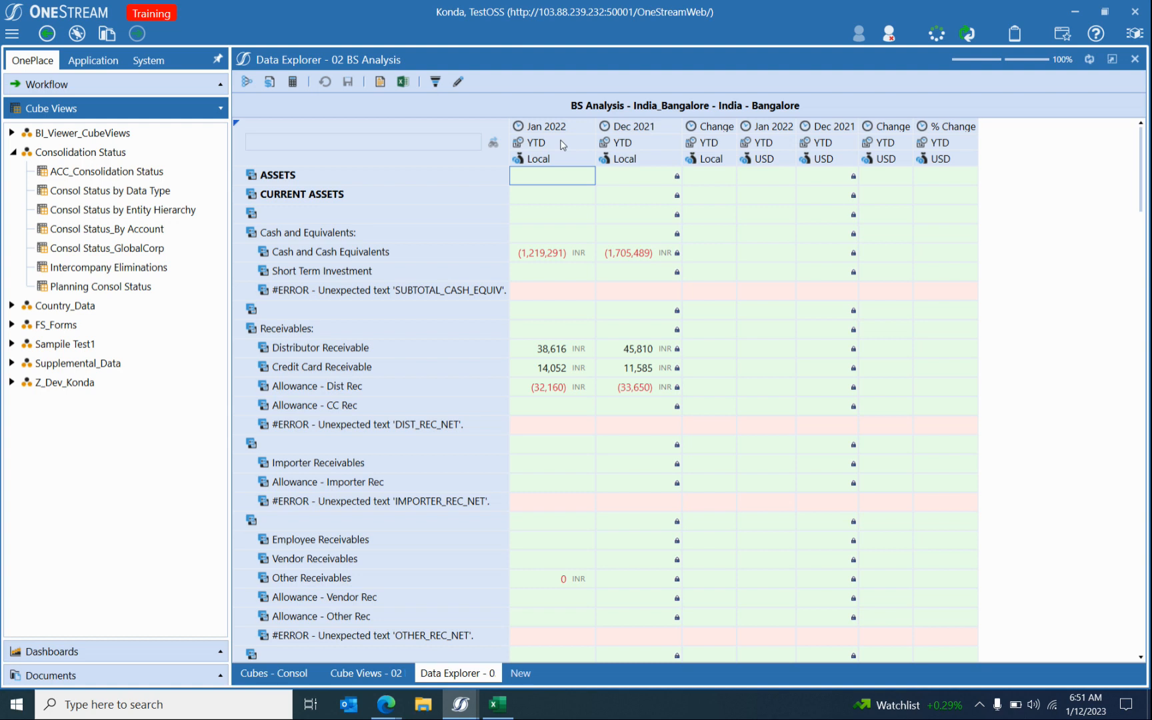
Compare Col1's Time filter in the IS Statement cube view with the row and column headers of the BS Analysis data grid.
{"action": "key", "text": "alt+Tab"}
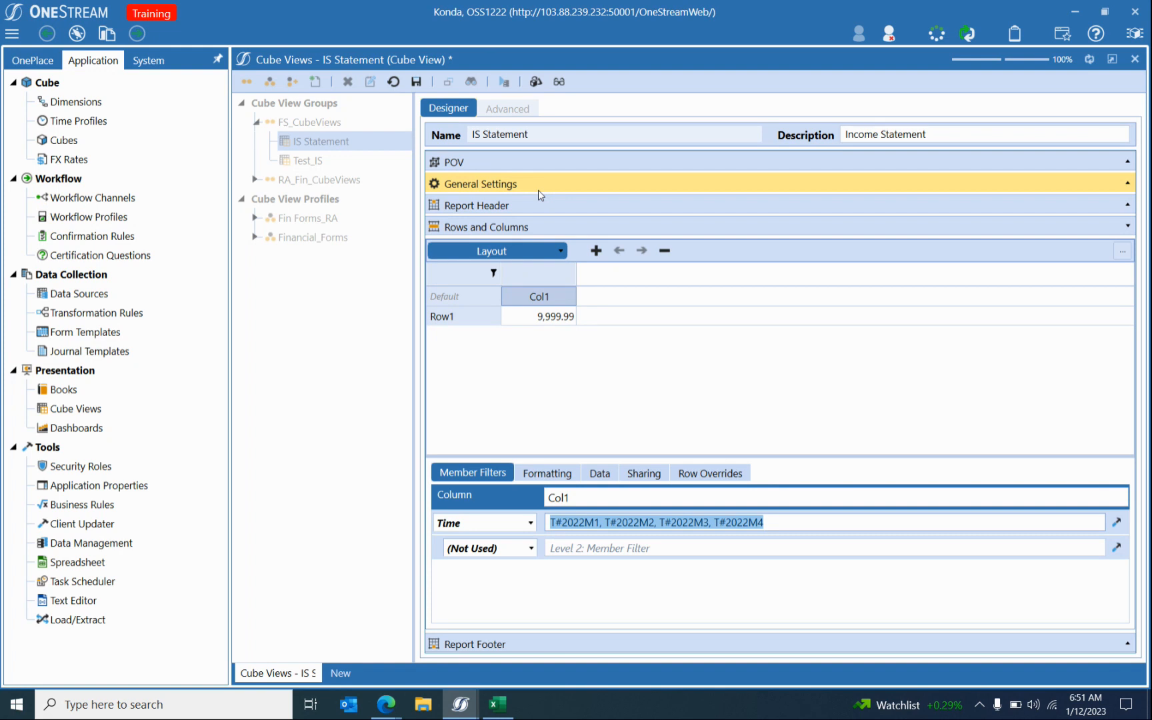
{"action": "left_click", "coordinate": [559, 586]}
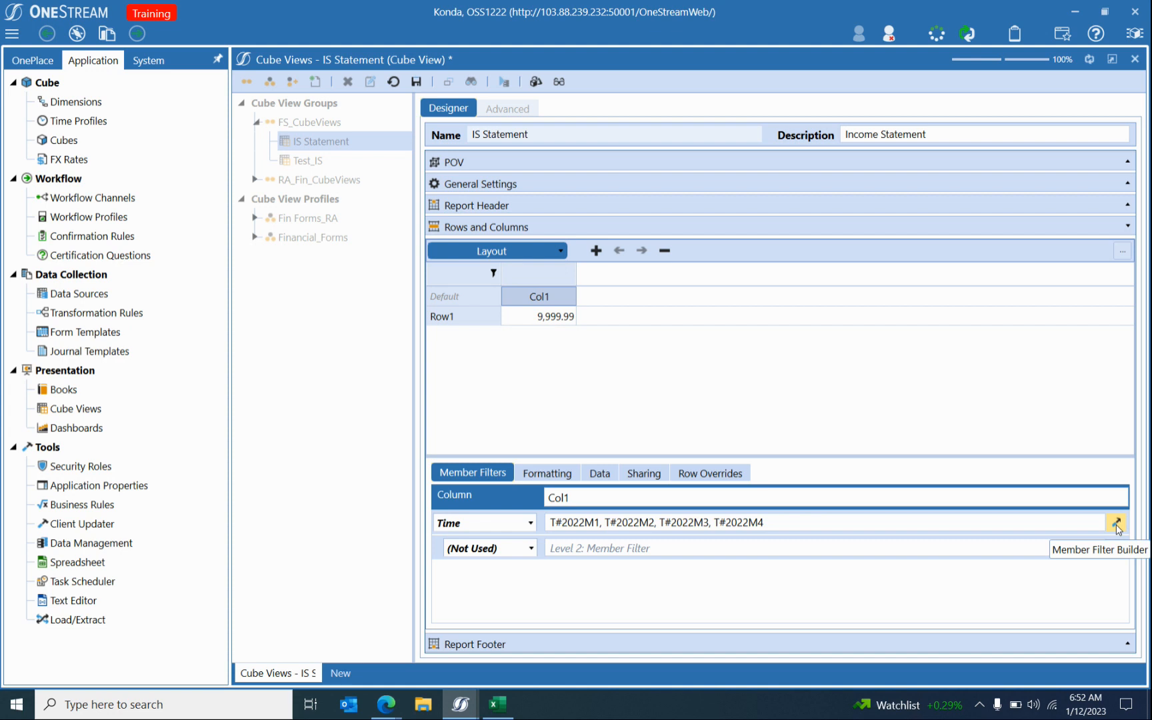
{"action": "left_click", "coordinate": [460, 319]}
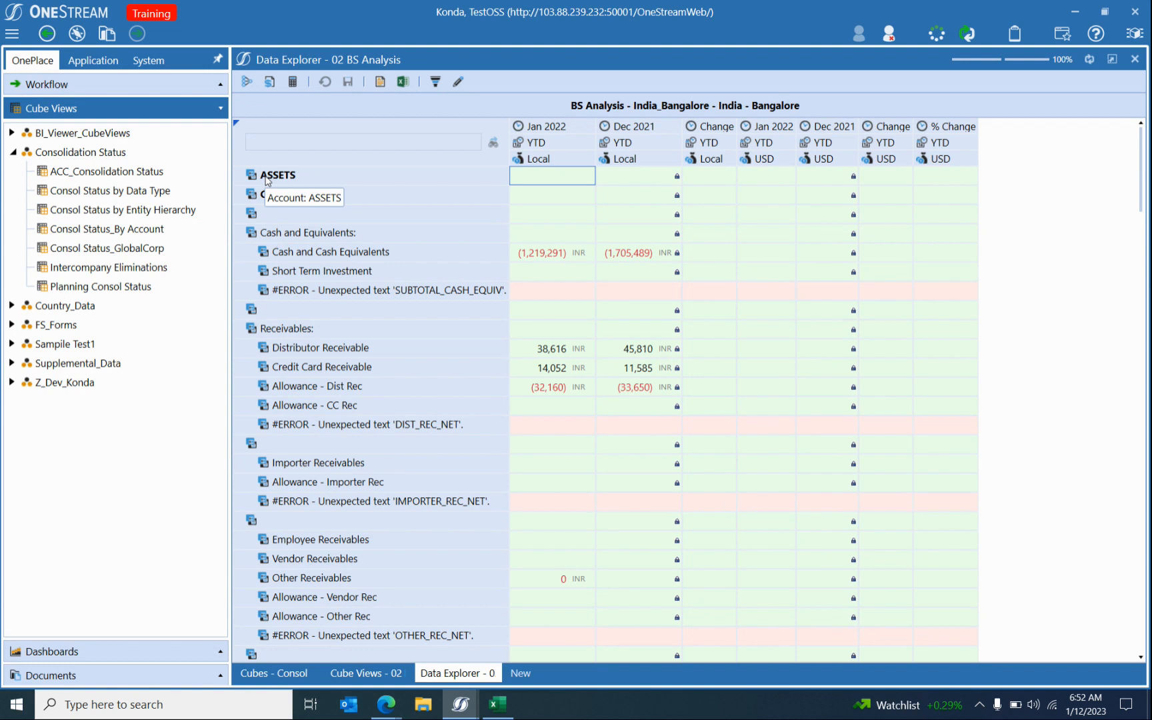
Switch to the 1222 Topics workbook in Excel and move the account labels NI through LIA from D8:D12 to A8:A12 on sheet Day16.
{"action": "left_click", "coordinate": [501, 705]}
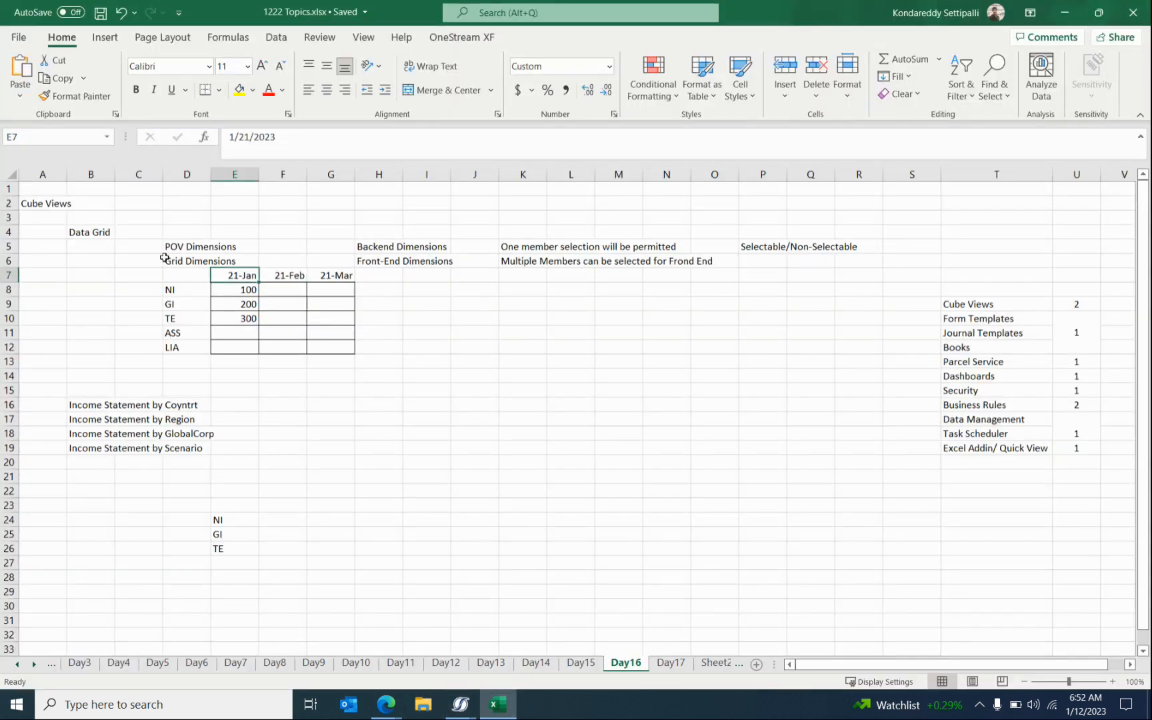
{"action": "left_click_drag", "start_coordinate": [179, 294], "coordinate": [193, 352]}
{"action": "key", "text": "ctrl+c"}
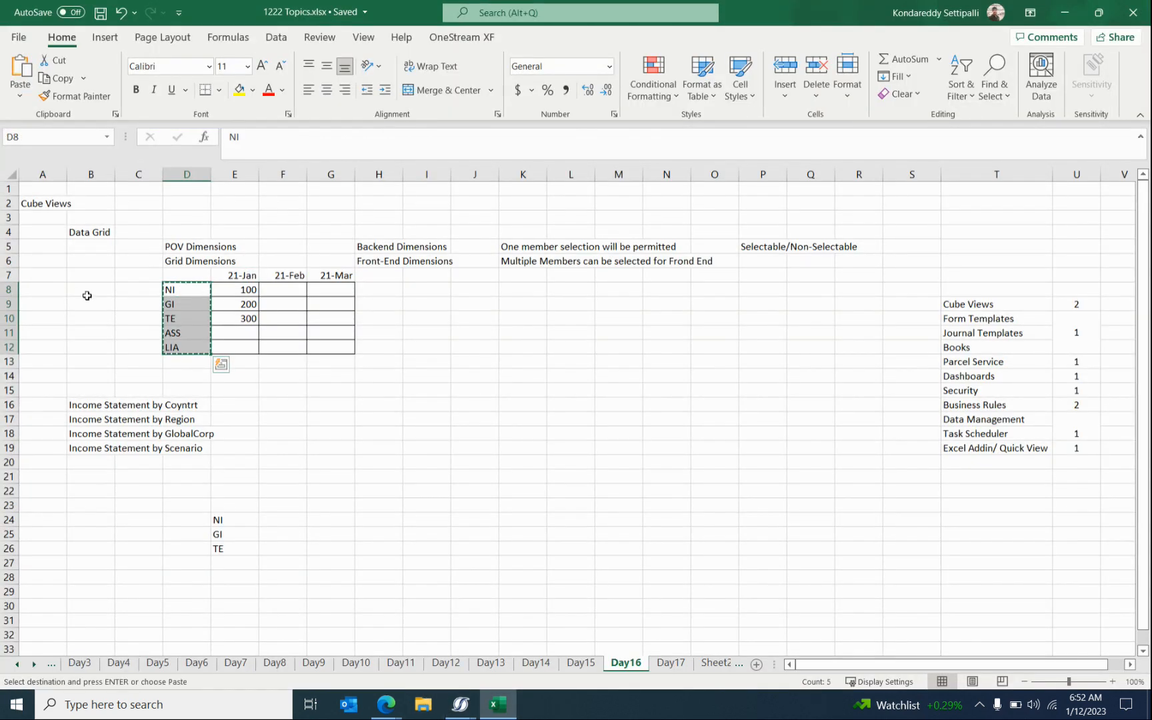
{"action": "left_click", "coordinate": [61, 295]}
{"action": "key", "text": "ctrl+v"}
Enter D0000 in cell B8 and fill it down through B12.
{"action": "left_click", "coordinate": [85, 290]}
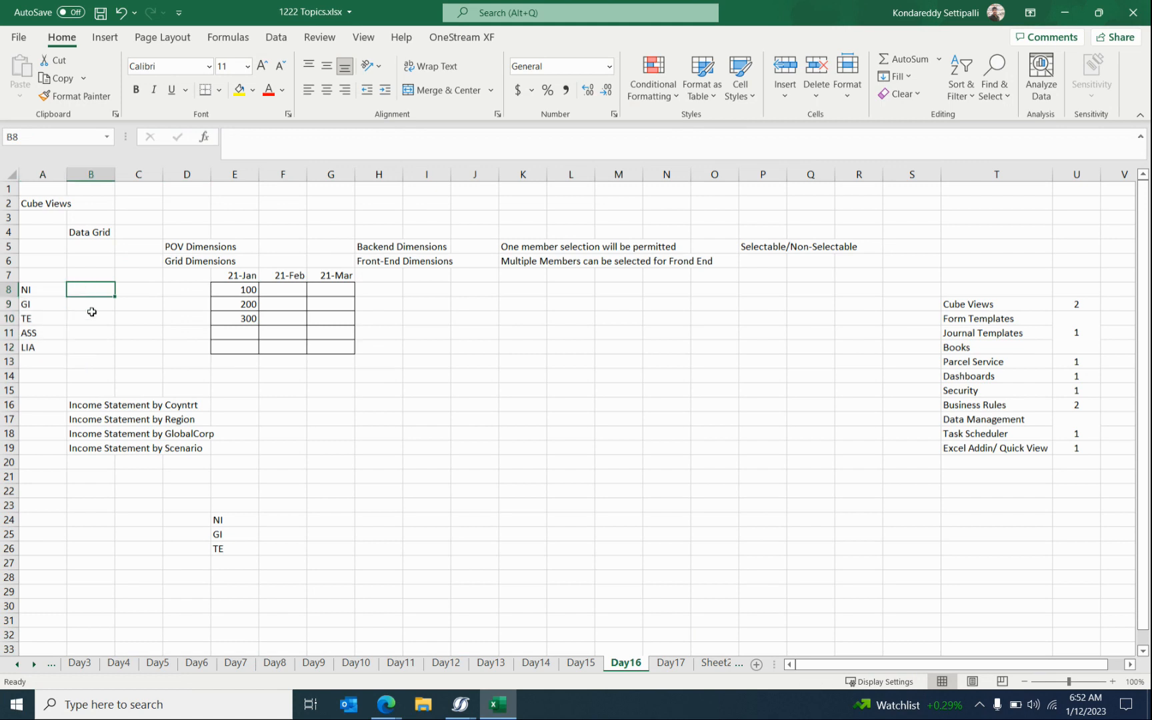
{"action": "type", "text": "D0000"}
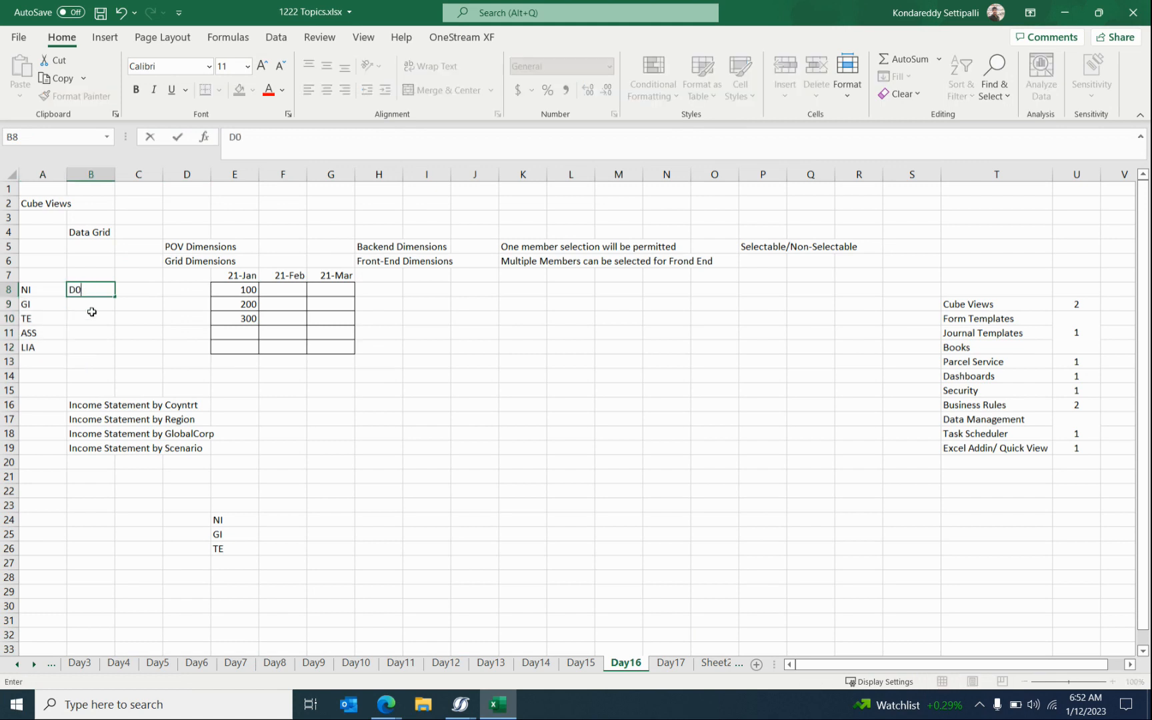
{"action": "key", "text": "Tab"}
{"action": "key", "text": "Left"}
{"action": "key", "text": "shift+Up"}
{"action": "key", "text": "shift+Up"}
{"action": "key", "text": "shift+Up"}
{"action": "key", "text": "shift+Up"}
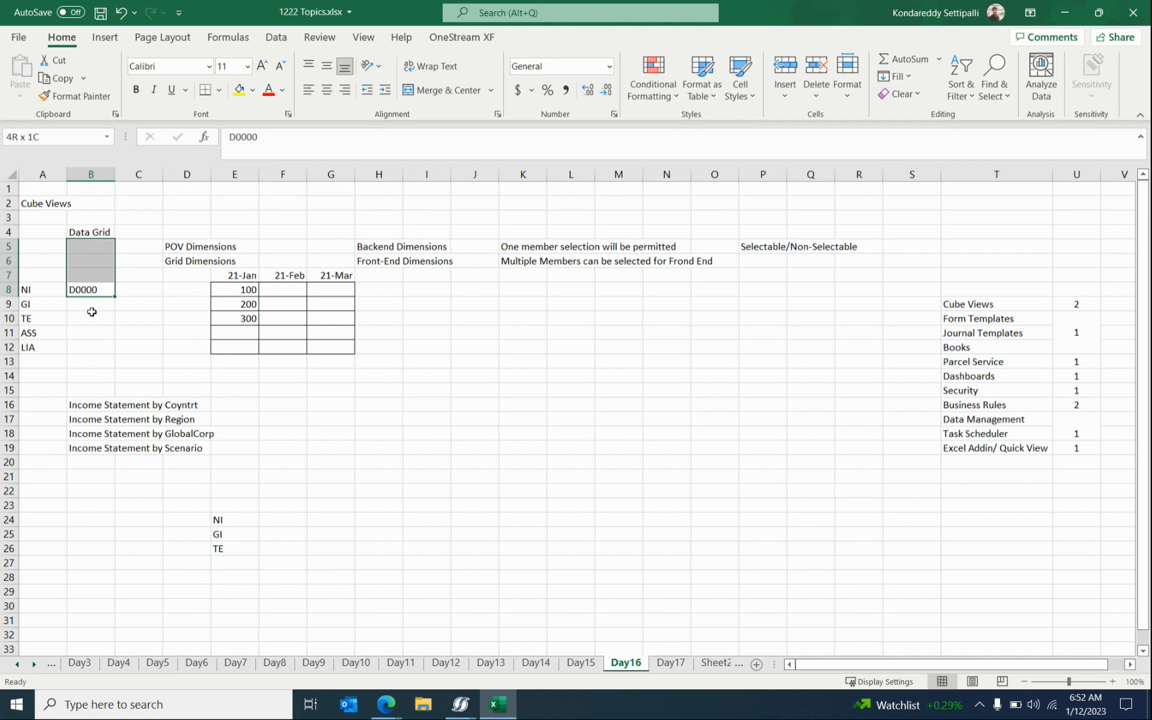
{"action": "key", "text": "shift+Down"}
{"action": "left_click", "coordinate": [92, 312]}
{"action": "key", "text": "Up"}
{"action": "key", "text": "Up"}
{"action": "key", "text": "shift+Down"}
{"action": "key", "text": "shift+Down"}
{"action": "key", "text": "shift+Down"}
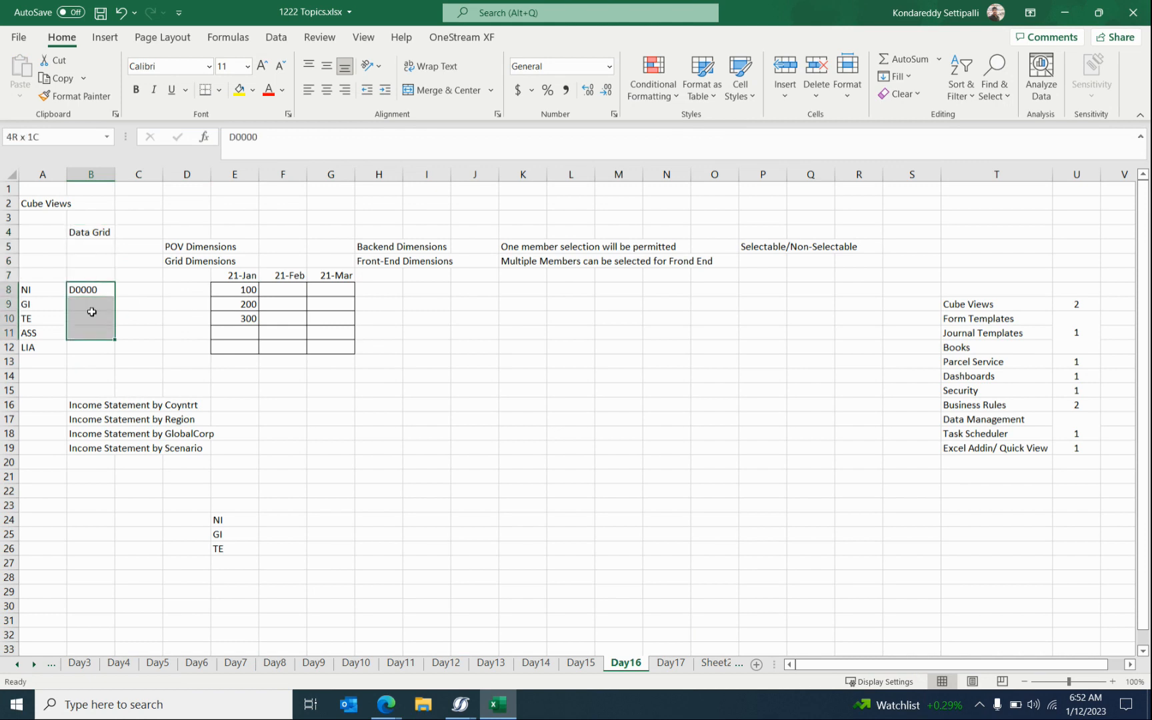
{"action": "key", "text": "ctrl+d"}
Enter P0000 in C8 and LocalData in D8, and fill both down through row 12.
{"action": "key", "text": "Right"}
{"action": "type", "text": "P0000"}
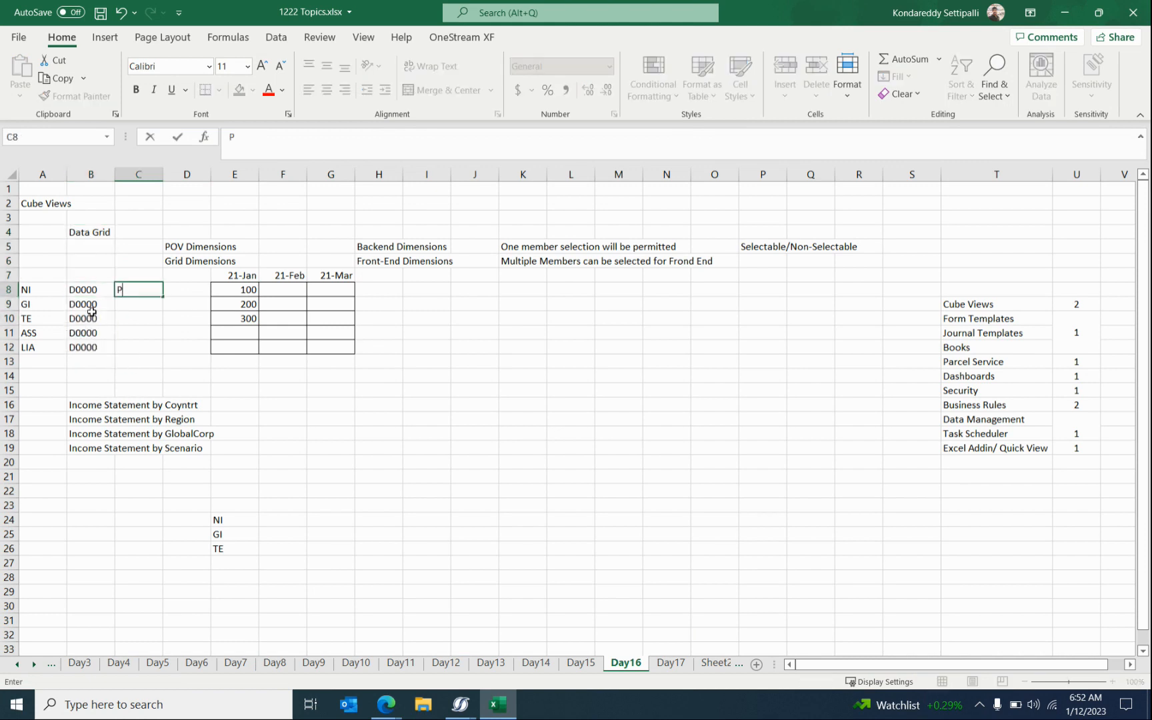
{"action": "key", "text": "Tab"}
{"action": "key", "text": "Left"}
{"action": "key", "text": "Right"}
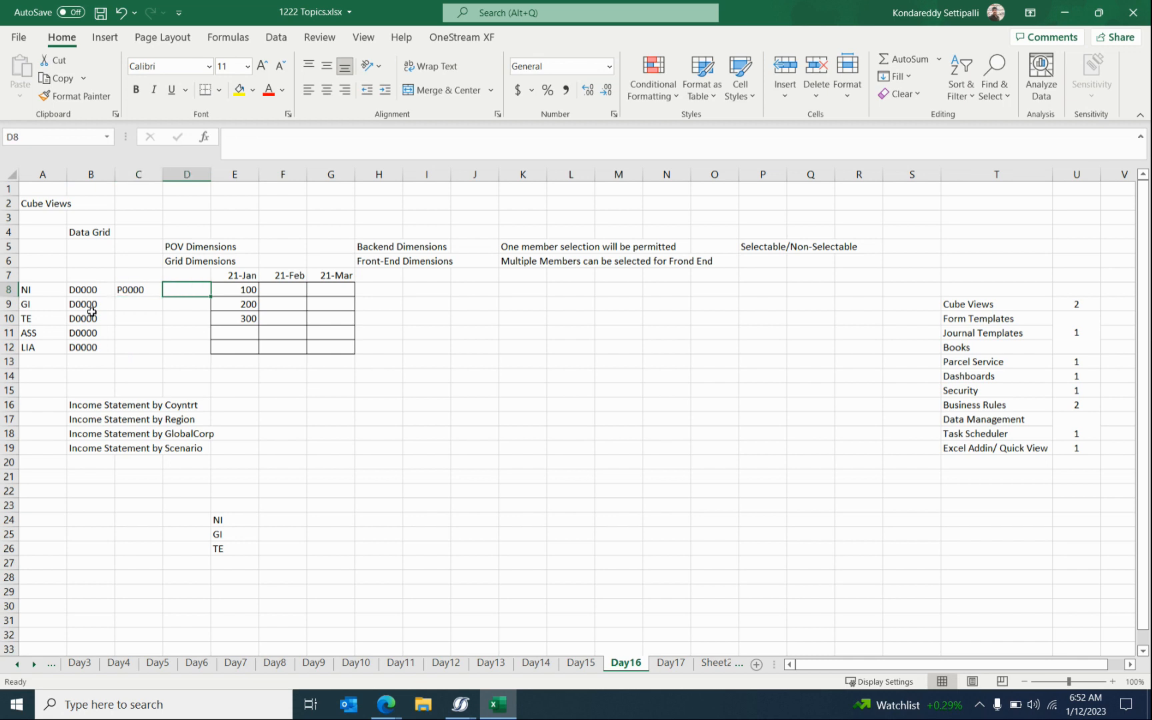
{"action": "type", "text": "LocalData"}
{"action": "key", "text": "Return"}
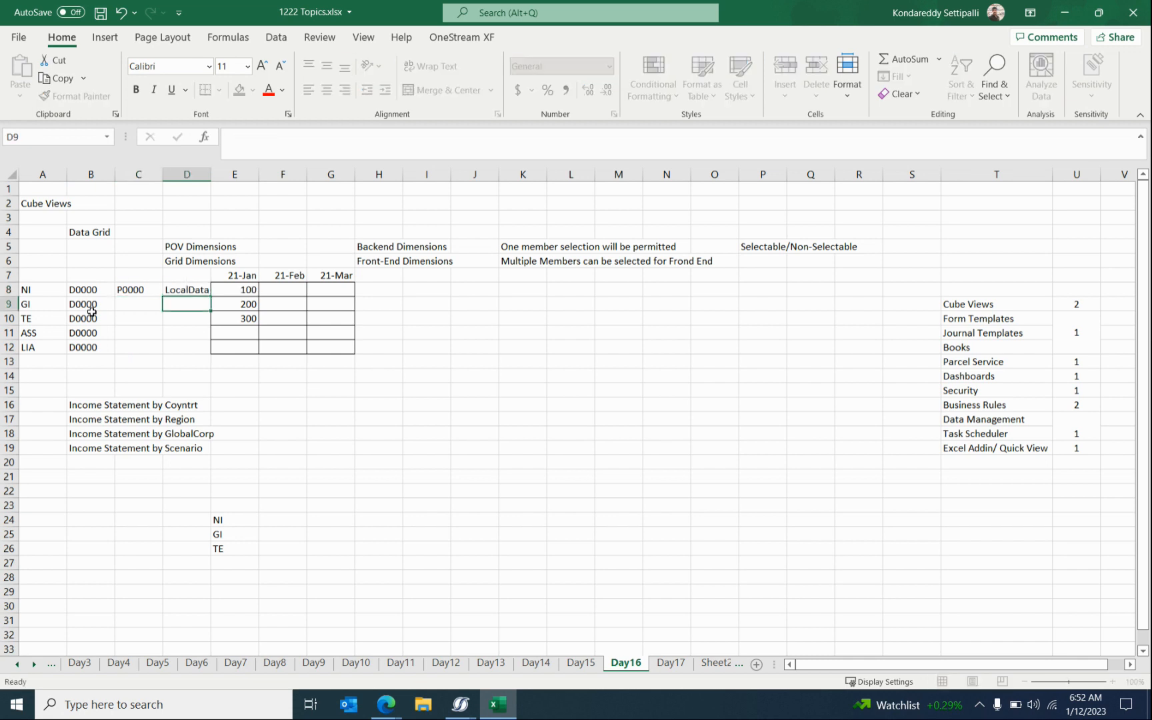
{"action": "key", "text": "Up"}
{"action": "key", "text": "Left"}
{"action": "key", "text": "shift+Right"}
{"action": "key", "text": "shift+Down"}
{"action": "key", "text": "shift+Down"}
{"action": "key", "text": "shift+Down"}
{"action": "key", "text": "shift+Down"}
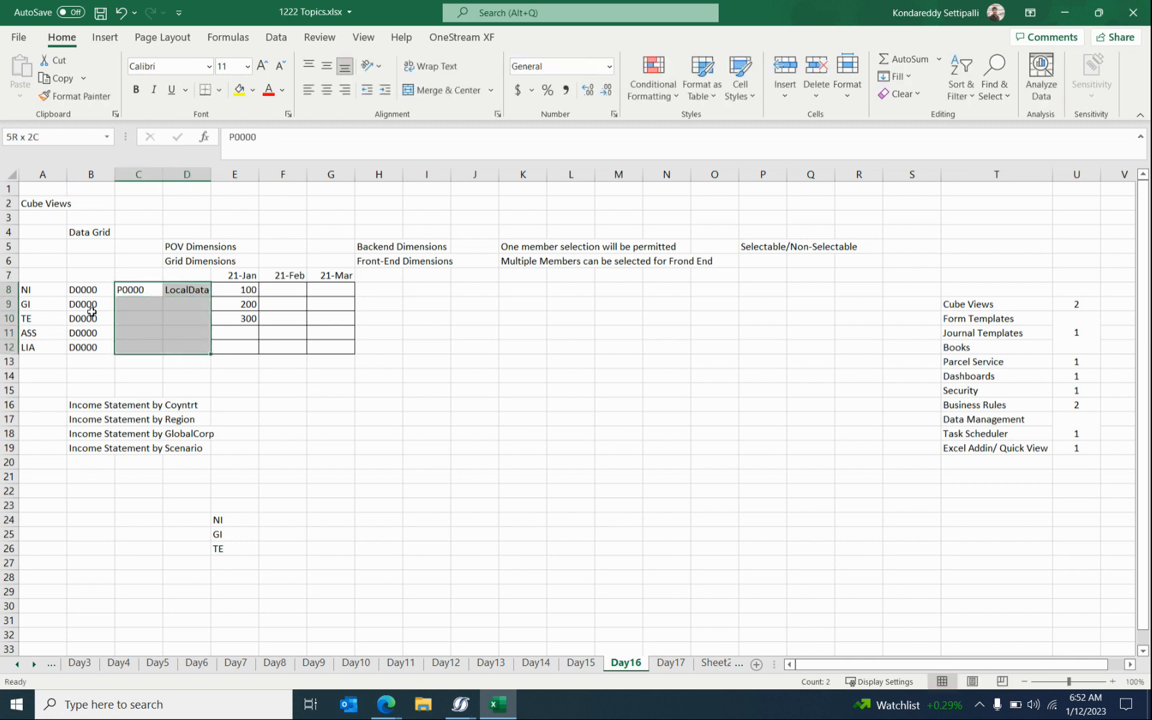
{"action": "key", "text": "ctrl+d"}
Enter the headings Acc, CC, Prod and DT in cells A7 to D7 and select the four heading cells.
{"action": "key", "text": "Up"}
{"action": "key", "text": "Left"}
{"action": "key", "text": "Left"}
{"action": "type", "text": "Acc"}
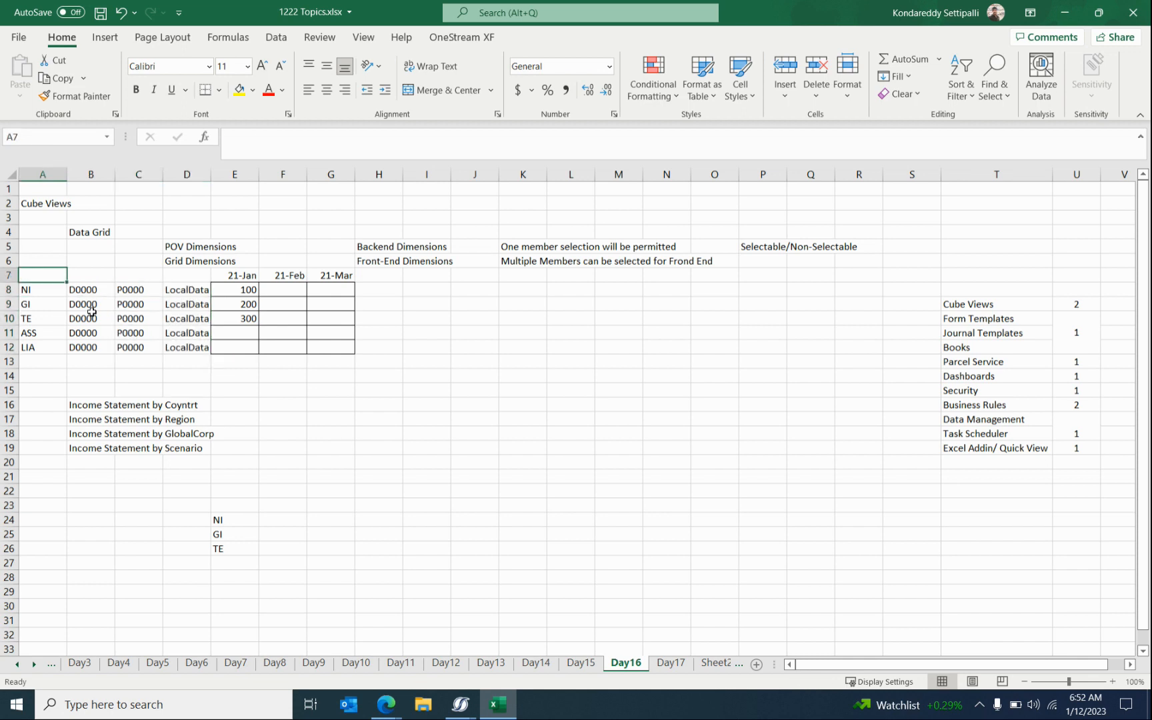
{"action": "key", "text": "Tab"}
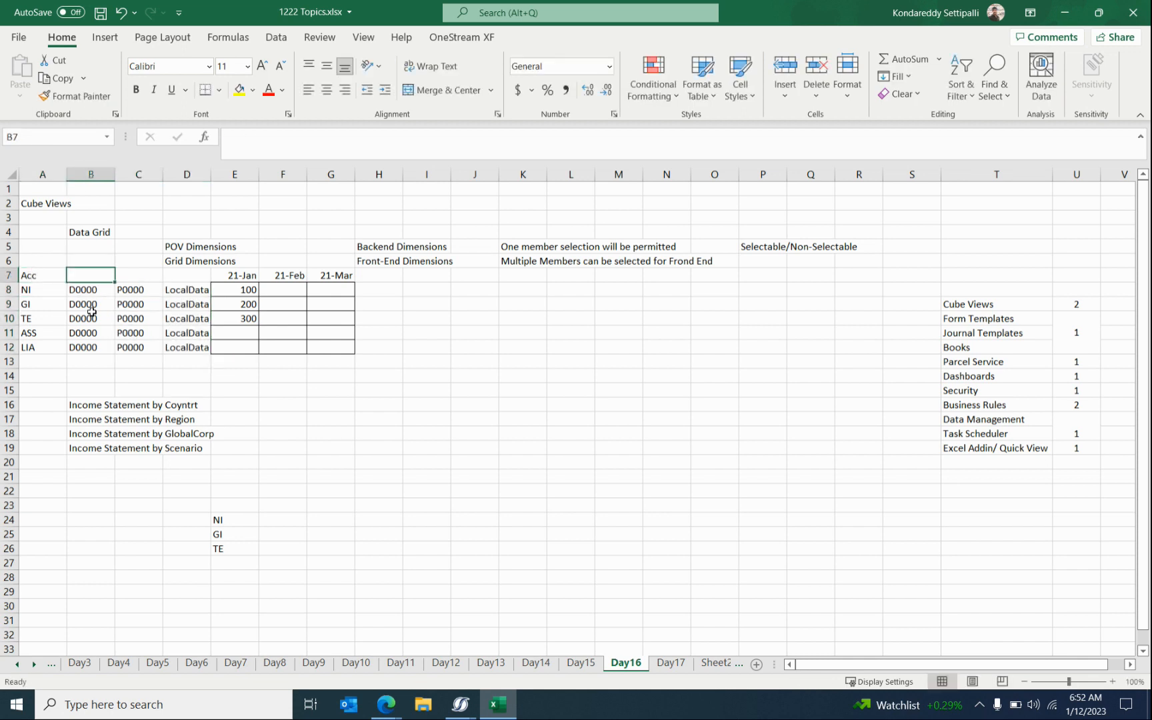
{"action": "type", "text": "CC"}
{"action": "key", "text": "Tab"}
{"action": "type", "text": "PRod"}
{"action": "key", "text": "Tab"}
{"action": "type", "text": "D"}
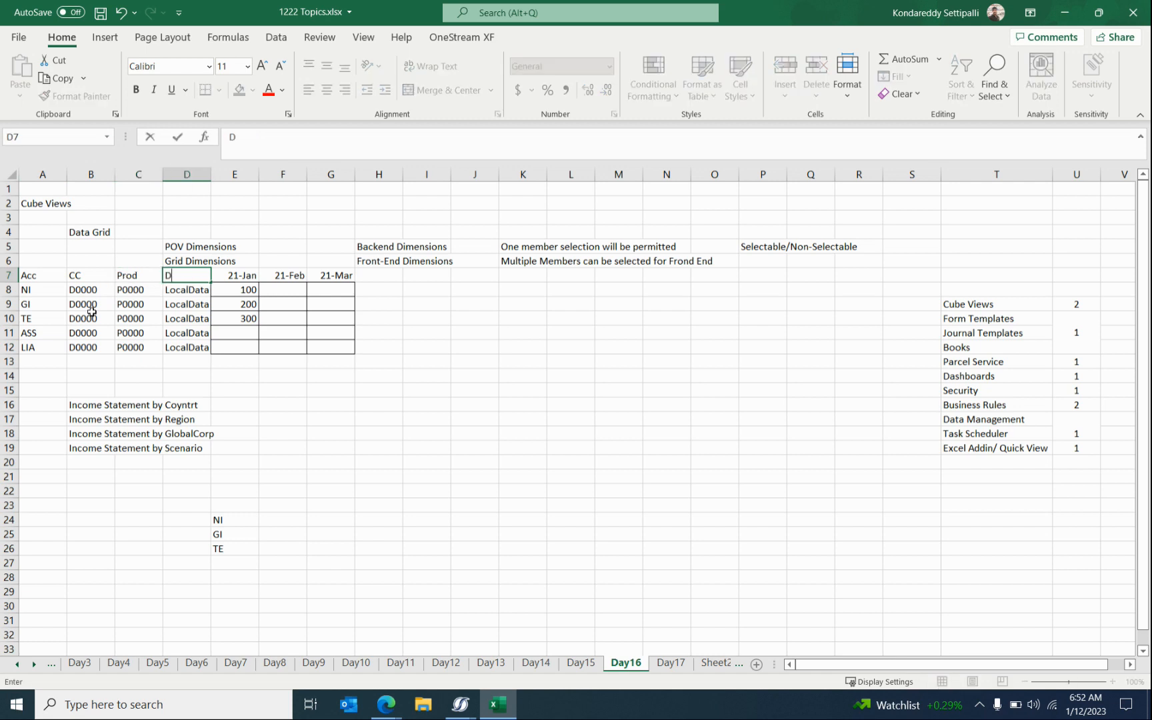
{"action": "key", "text": "Return"}
{"action": "key", "text": "Up"}
{"action": "key", "text": "shift+Right"}
{"action": "key", "text": "shift+Right"}
{"action": "key", "text": "shift+Right"}
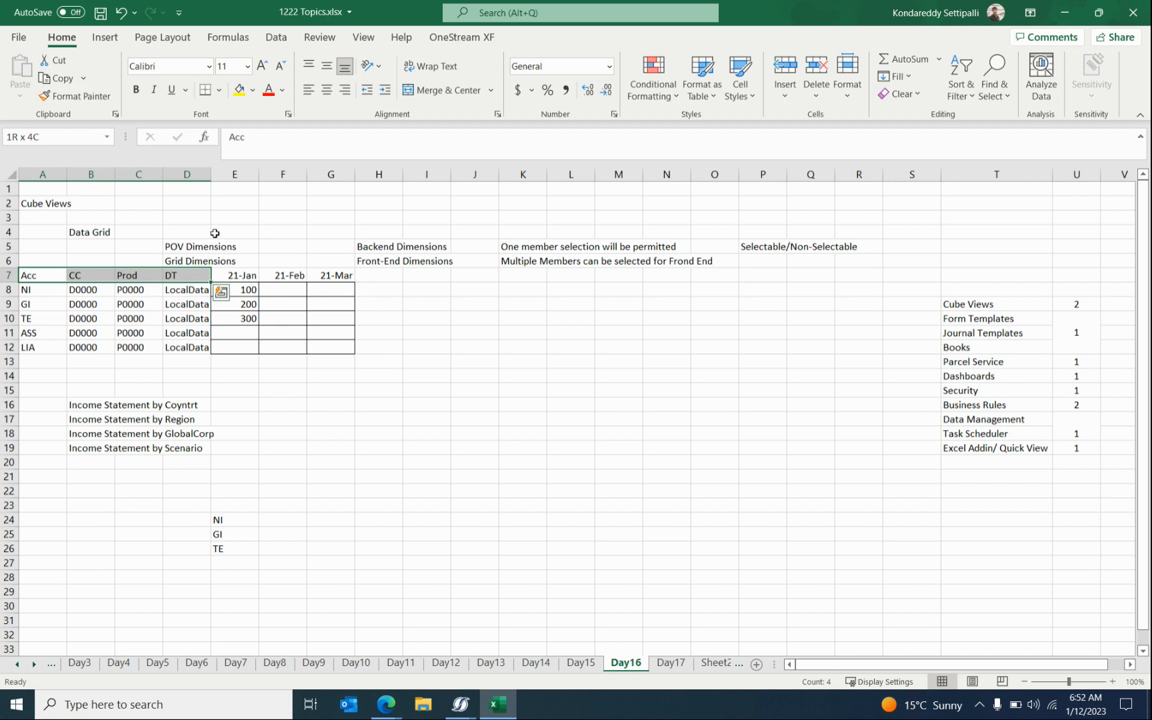
Switch back to OneStream, view the 02 BS Analysis designer in TestOSS, and return to the IS Statement cube view in OSS1222.
{"action": "key", "text": "alt+Tab"}
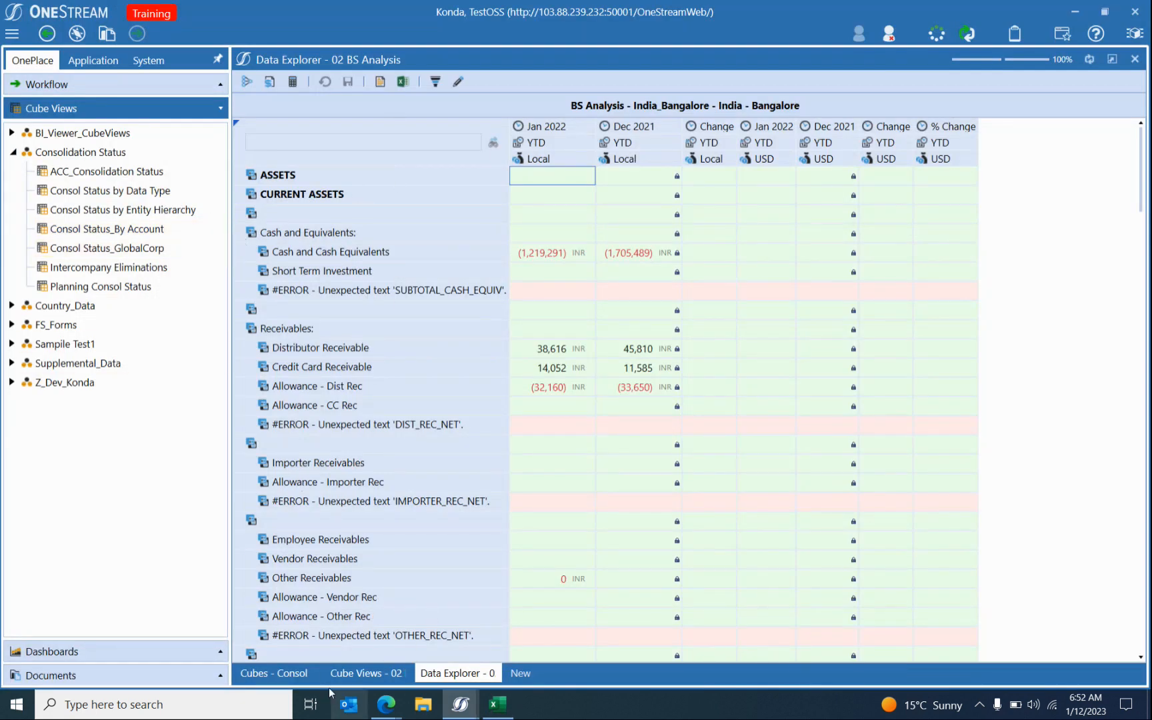
{"action": "left_click", "coordinate": [288, 673]}
{"action": "left_click", "coordinate": [366, 673]}
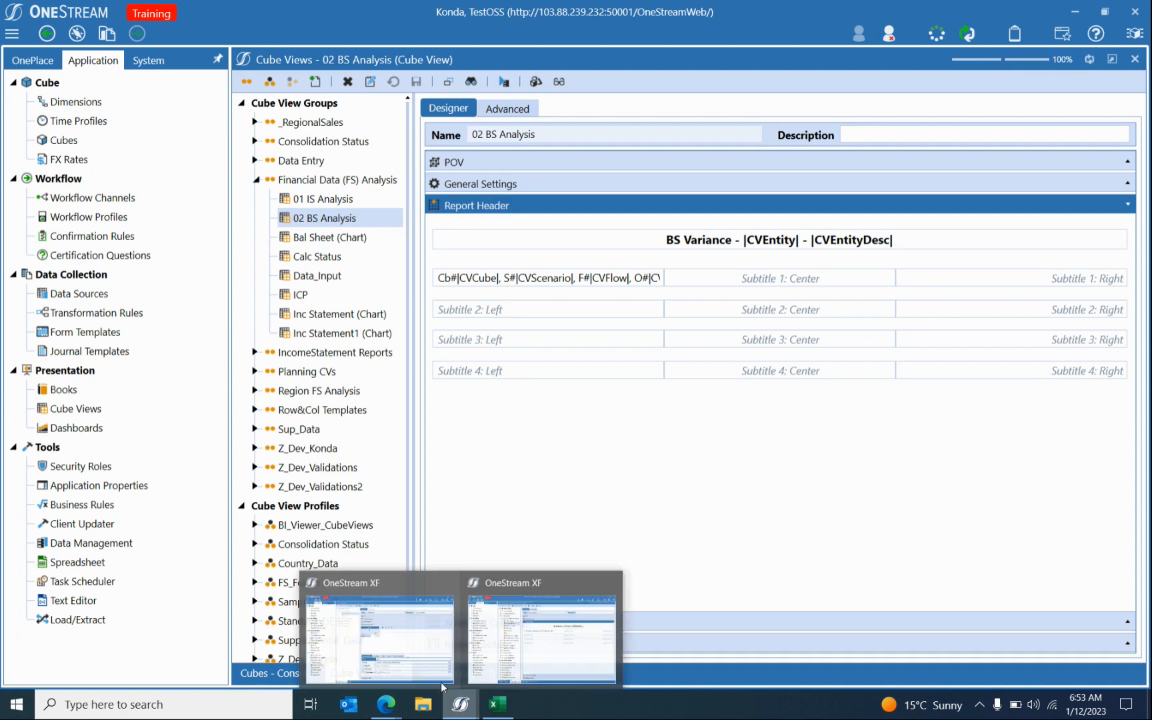
{"action": "left_click", "coordinate": [526, 627]}
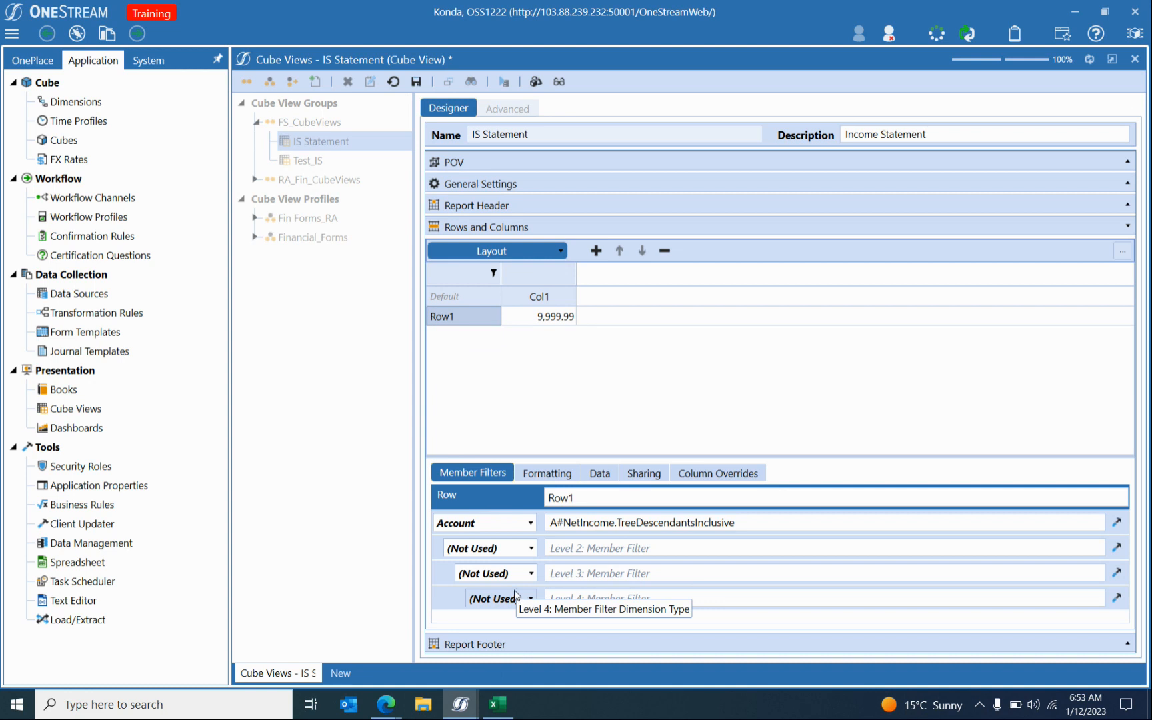
Compare the member filter levels of Col1 and Row1, and choose Account as Row1's level 1 dimension type.
{"action": "left_click", "coordinate": [547, 298]}
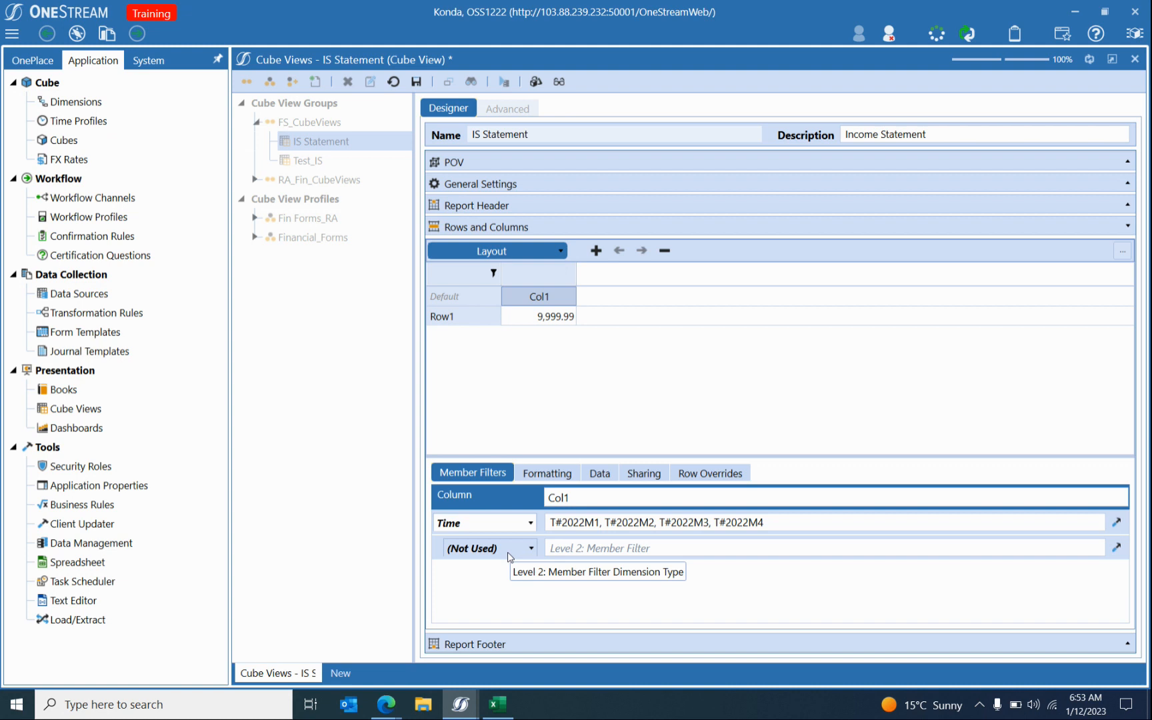
{"action": "left_click", "coordinate": [451, 316]}
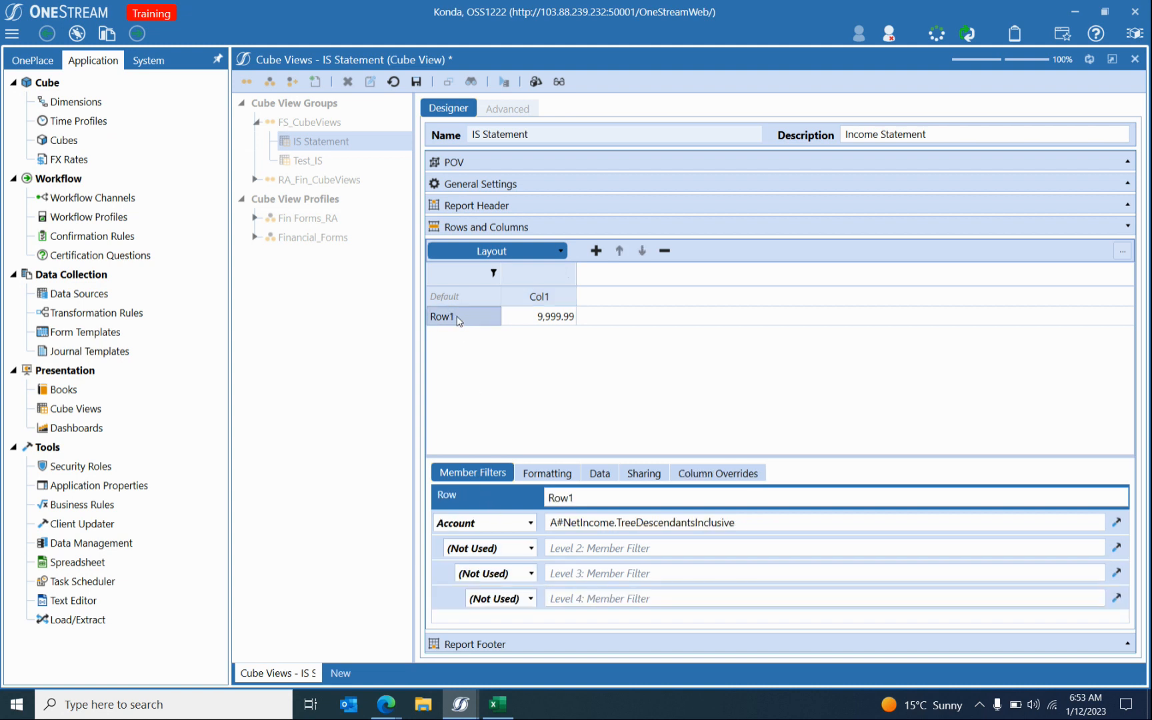
{"action": "left_click", "coordinate": [507, 518]}
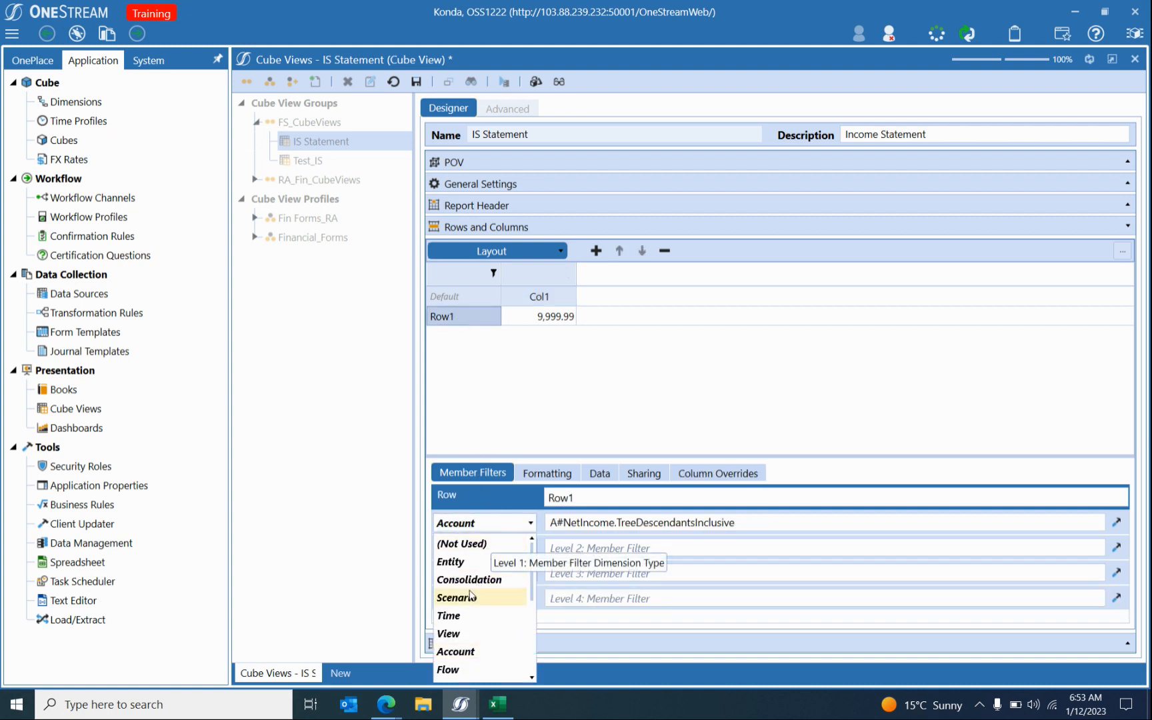
{"action": "left_click", "coordinate": [461, 652]}
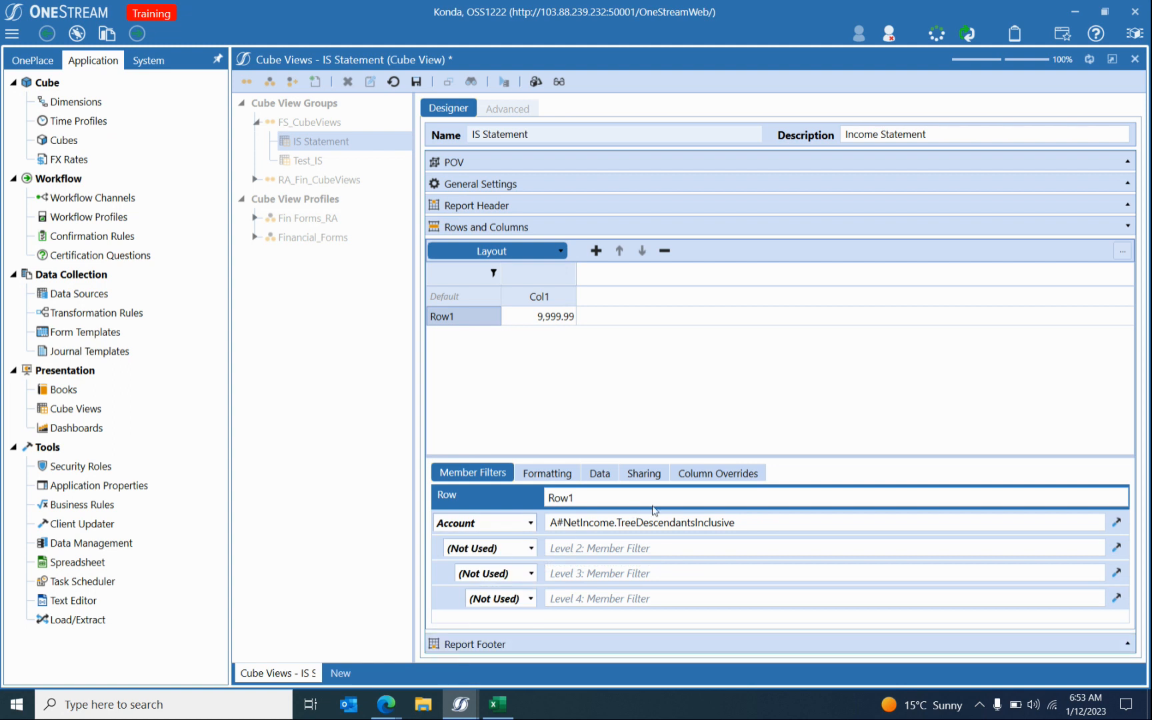
Clear Row1's Account member filter and open the account member selection for the CONAccounts dimension in the Member Filter Builder.
{"action": "left_click_drag", "start_coordinate": [738, 522], "coordinate": [517, 532]}
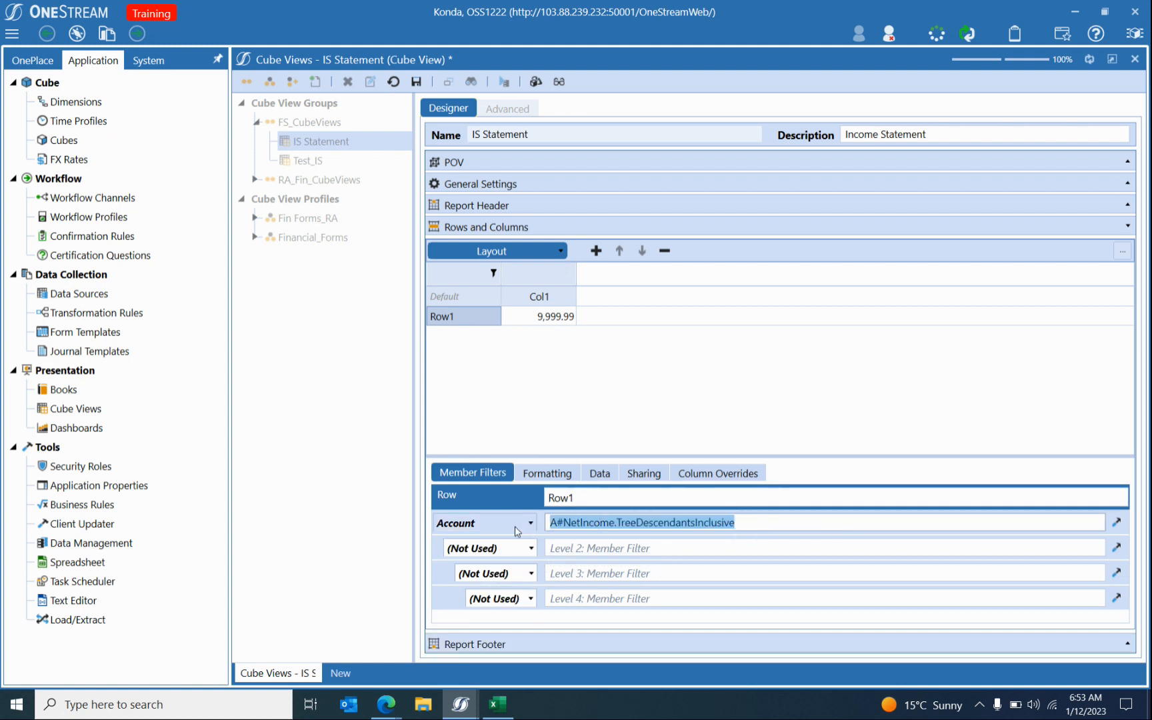
{"action": "key", "text": "Delete"}
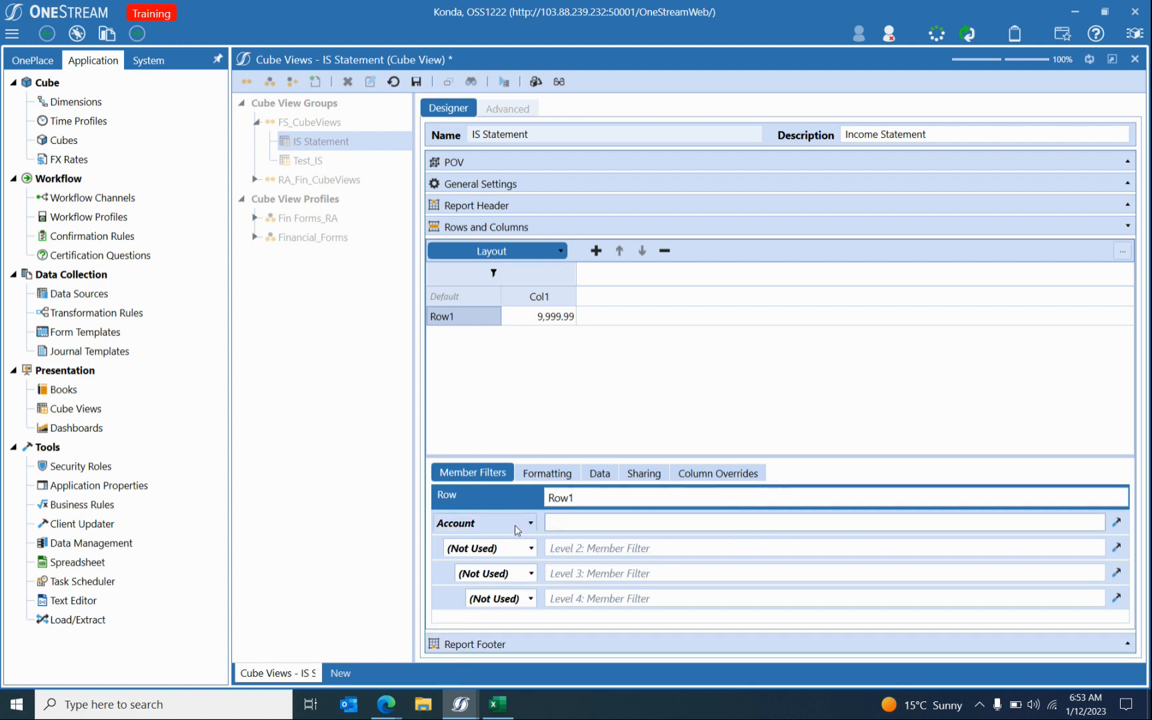
{"action": "left_click", "coordinate": [1116, 523]}
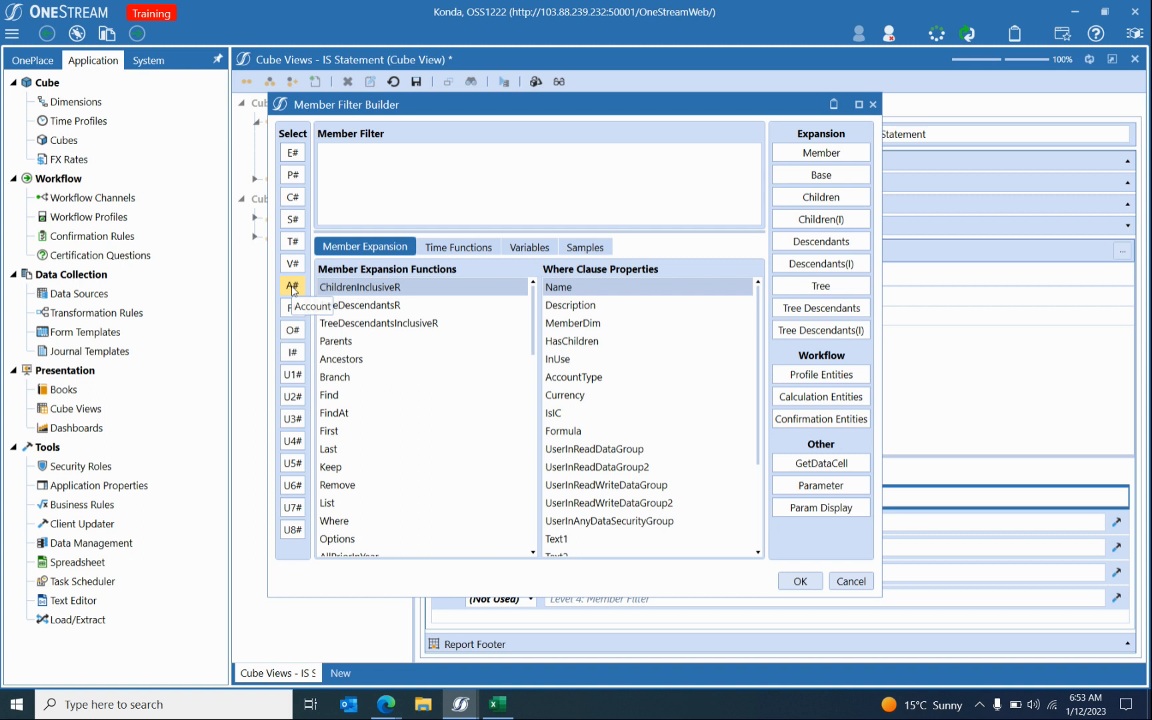
{"action": "left_click", "coordinate": [292, 286]}
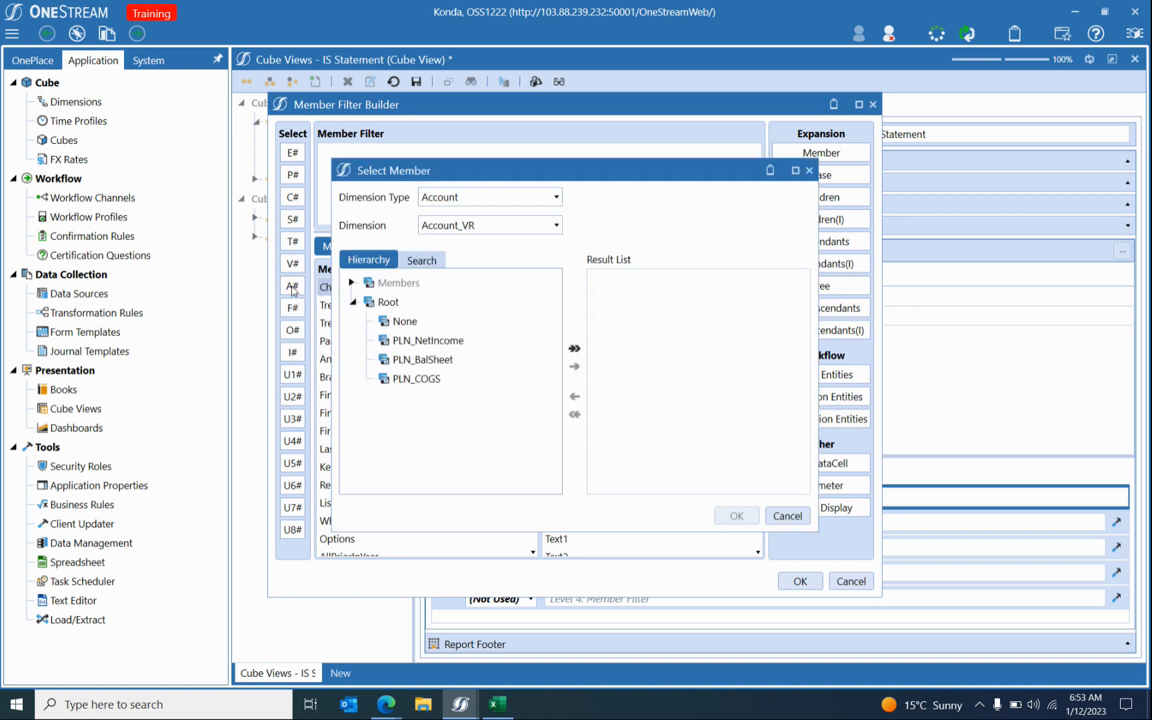
{"action": "left_click", "coordinate": [456, 228]}
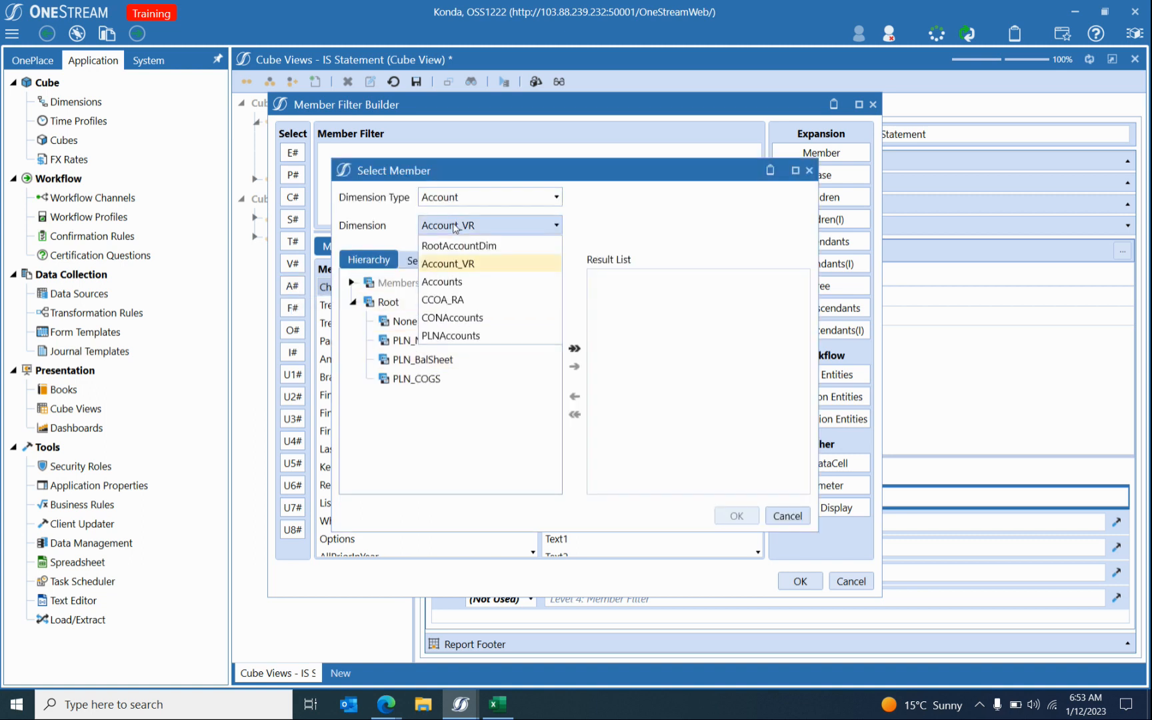
{"action": "left_click", "coordinate": [446, 322]}
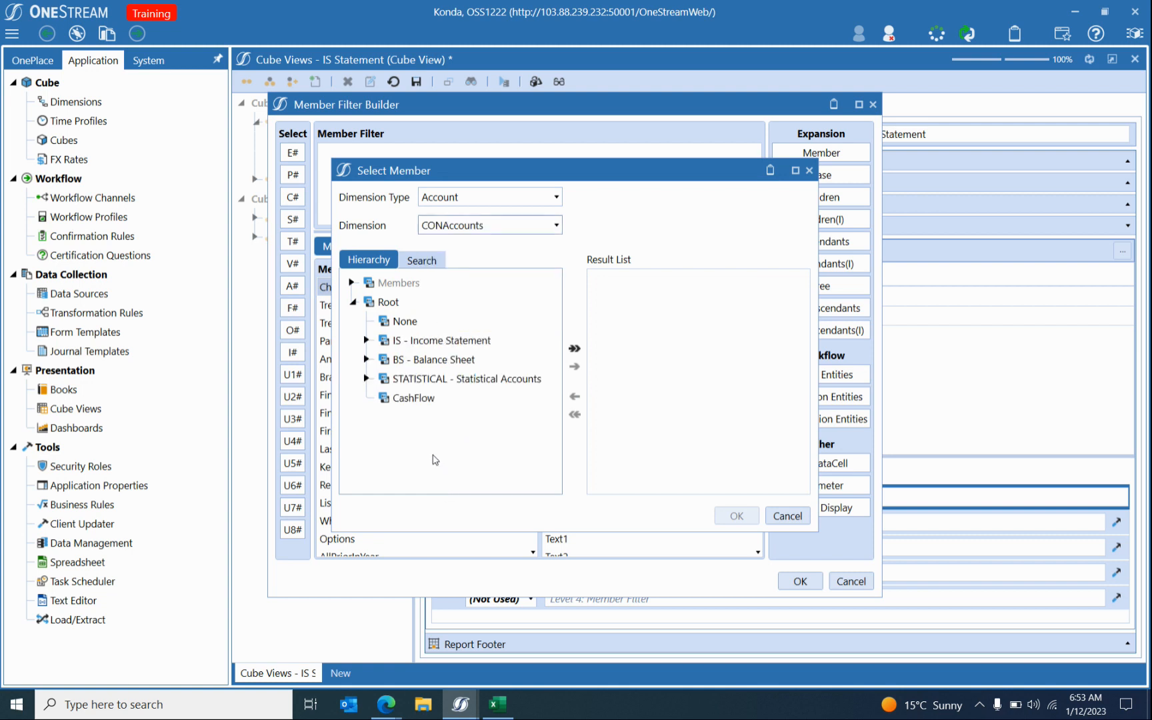
Pick NETINCOME under IS - Income Statement and apply A#NETINCOME as Row1's level 1 member filter.
{"action": "left_click", "coordinate": [367, 340]}
{"action": "double_click", "coordinate": [443, 359]}
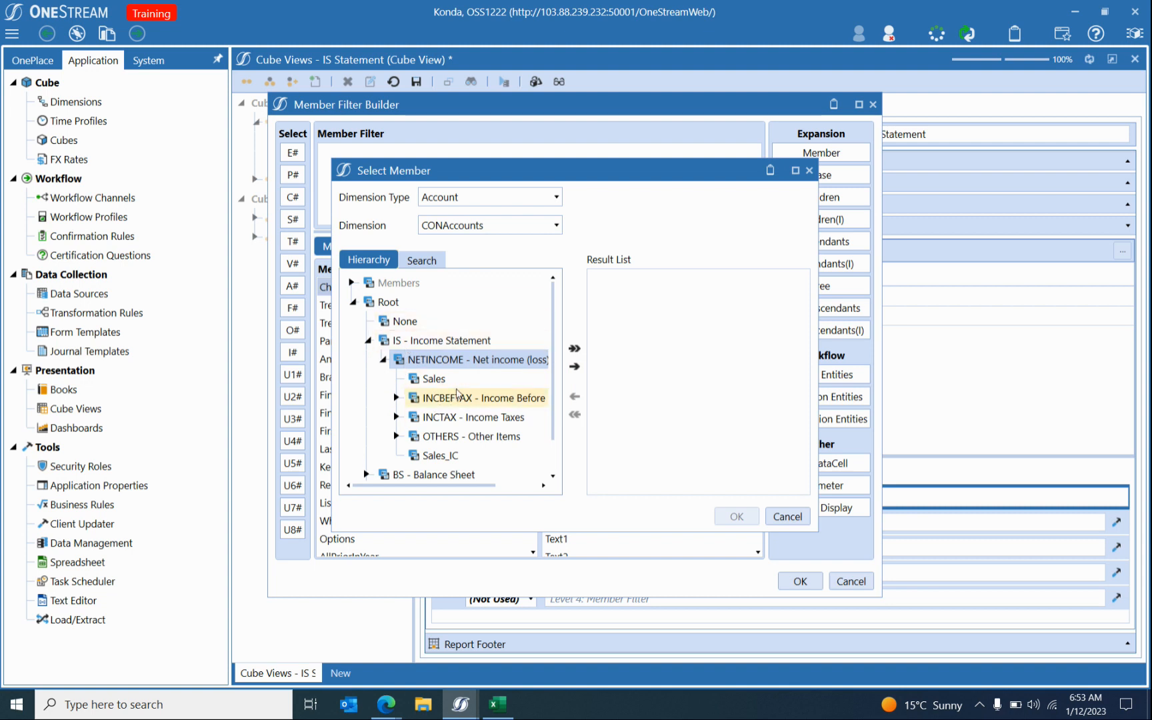
{"action": "left_click", "coordinate": [575, 367]}
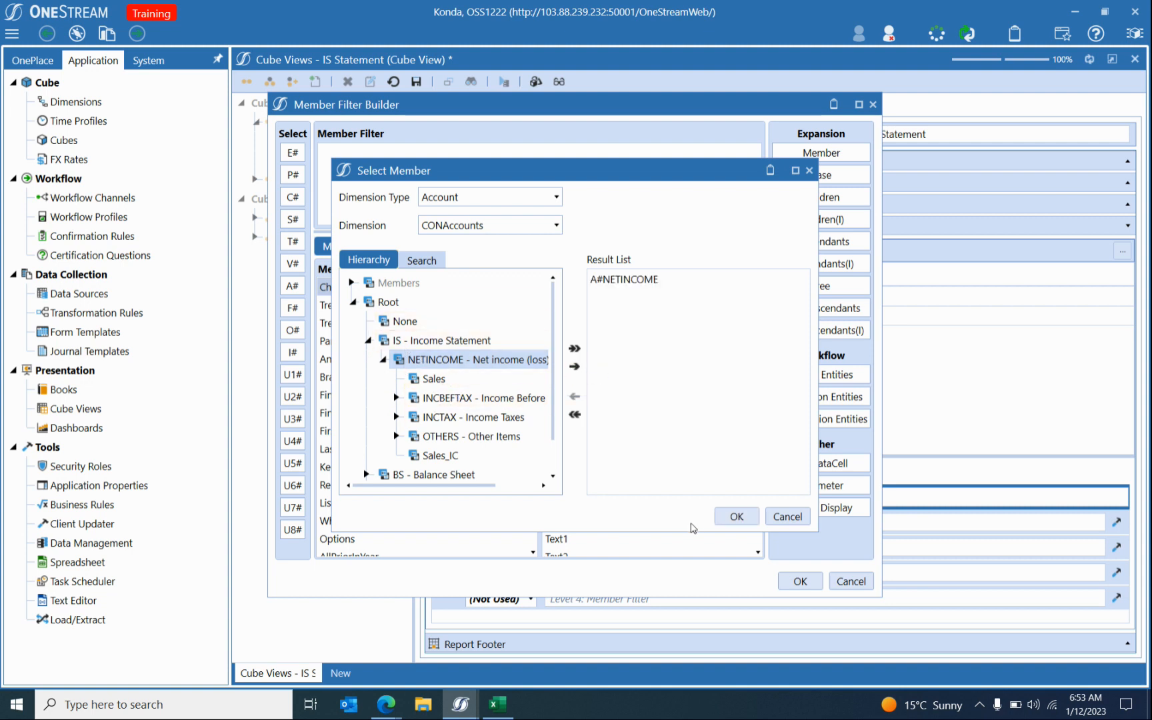
{"action": "left_click", "coordinate": [733, 516]}
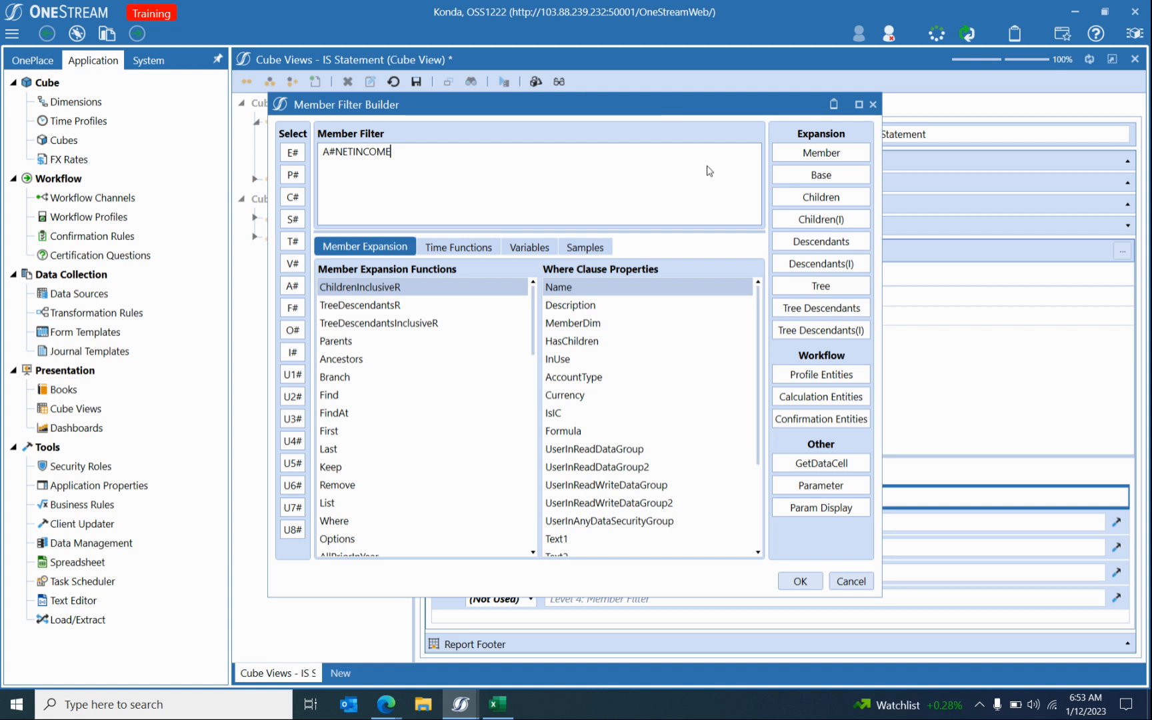
{"action": "left_click_drag", "start_coordinate": [669, 104], "coordinate": [725, 112]}
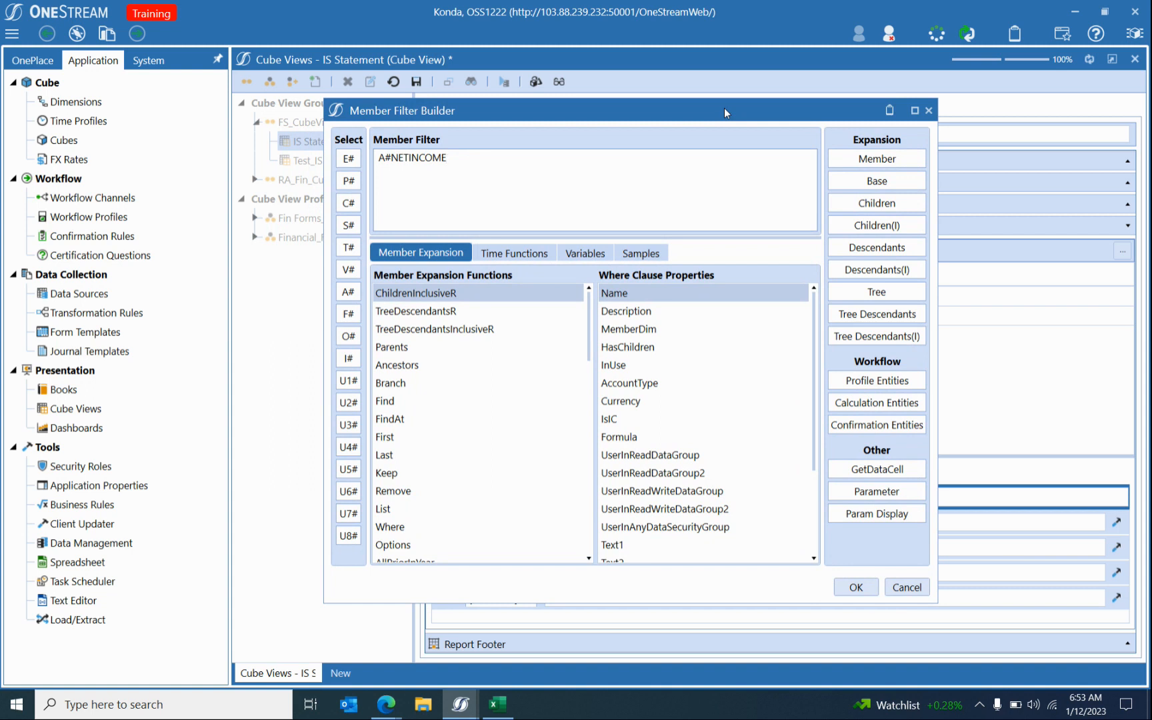
{"action": "left_click", "coordinate": [870, 590]}
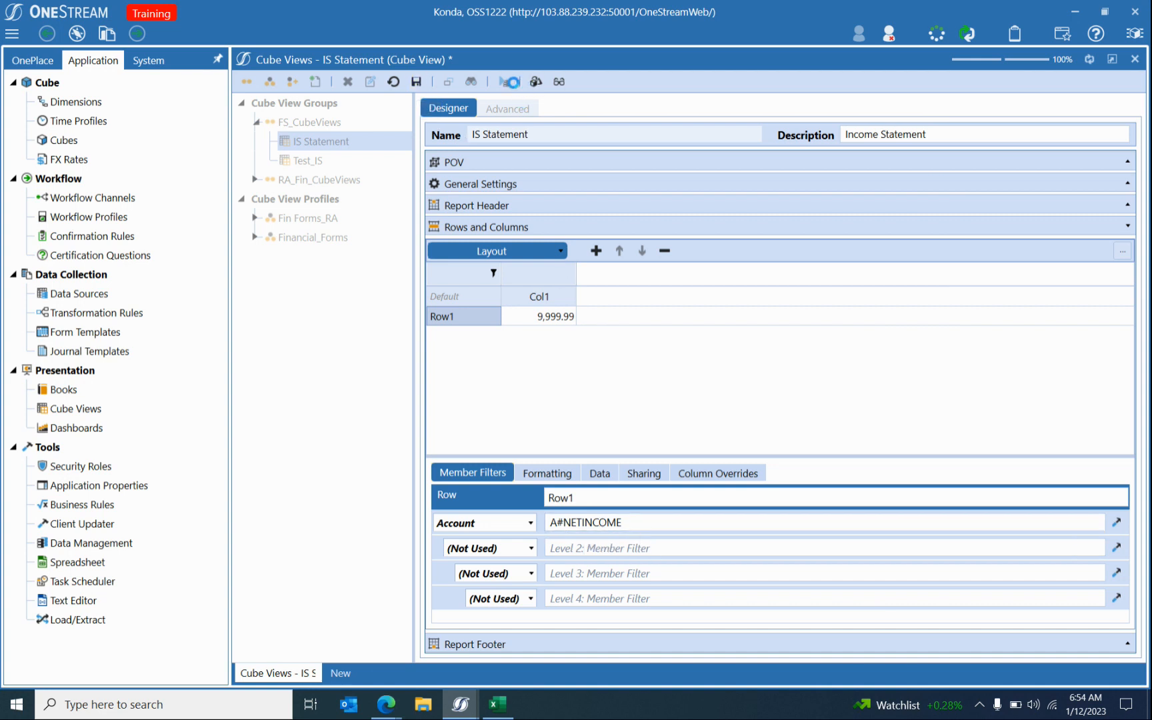
Run the IS Statement cube view in Data Explorer to check the NETINCOME row, and return to Row1's filter.
{"action": "left_click", "coordinate": [504, 81]}
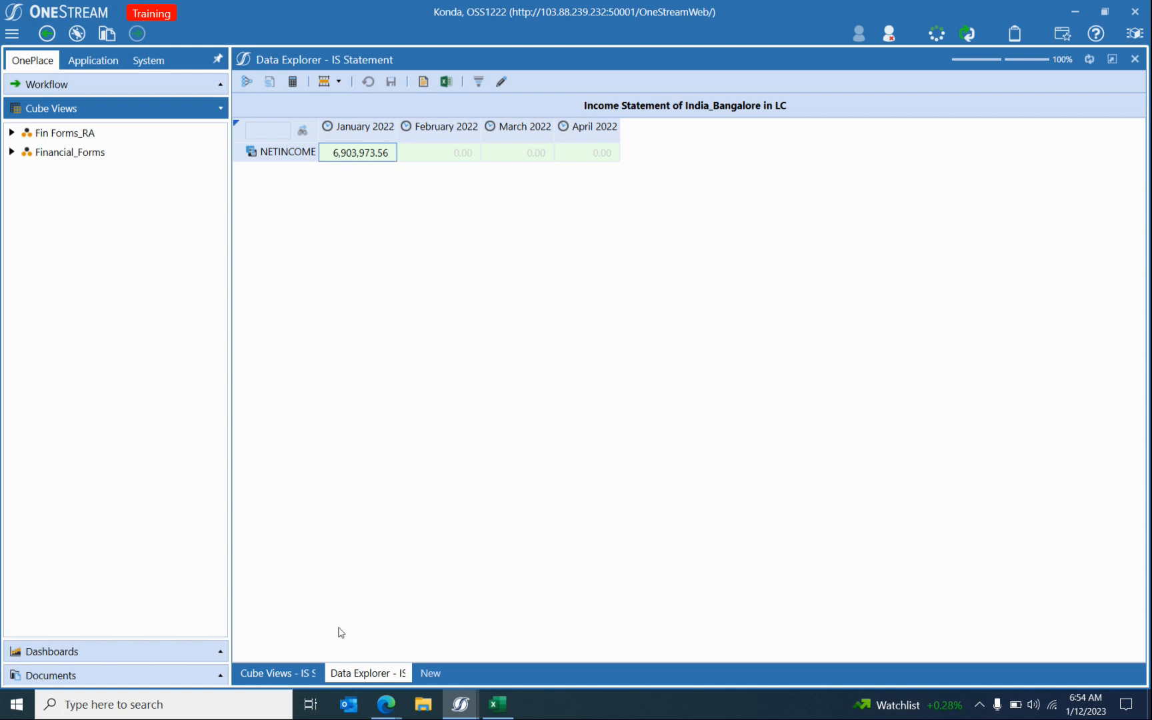
{"action": "left_click", "coordinate": [277, 672]}
{"action": "left_click", "coordinate": [643, 522]}
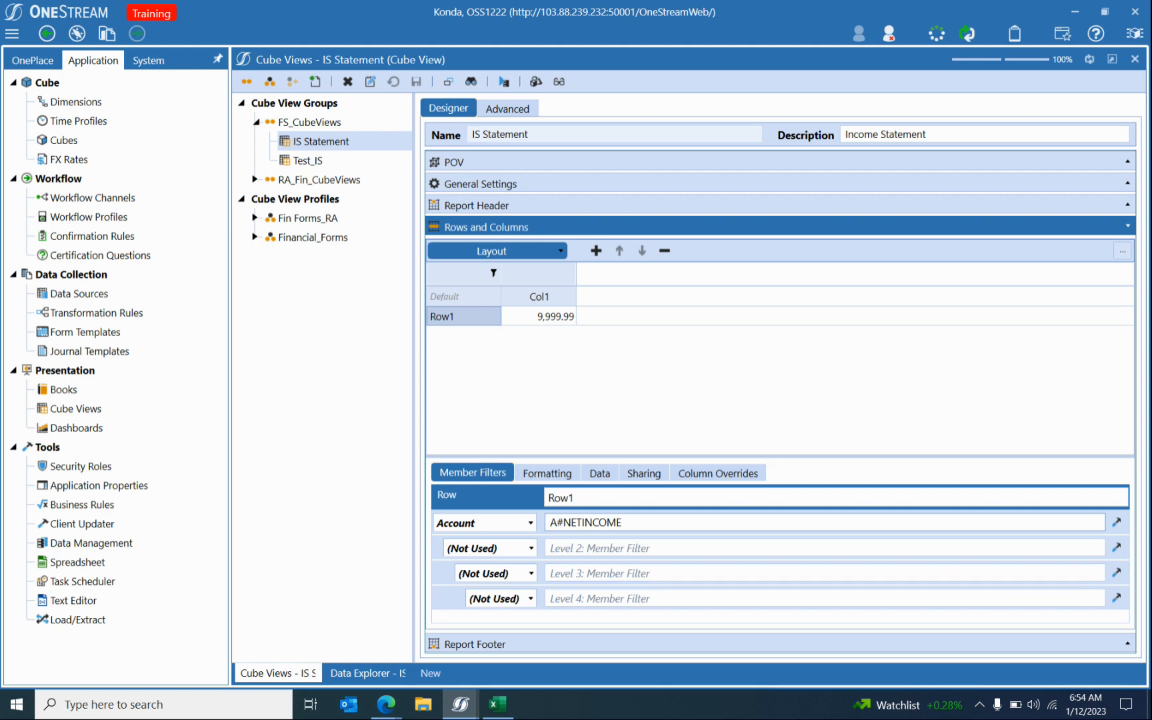
Add the Base expansion to make Row1's filter A#NETINCOME.Base, and save the cube view.
{"action": "left_click", "coordinate": [1115, 522]}
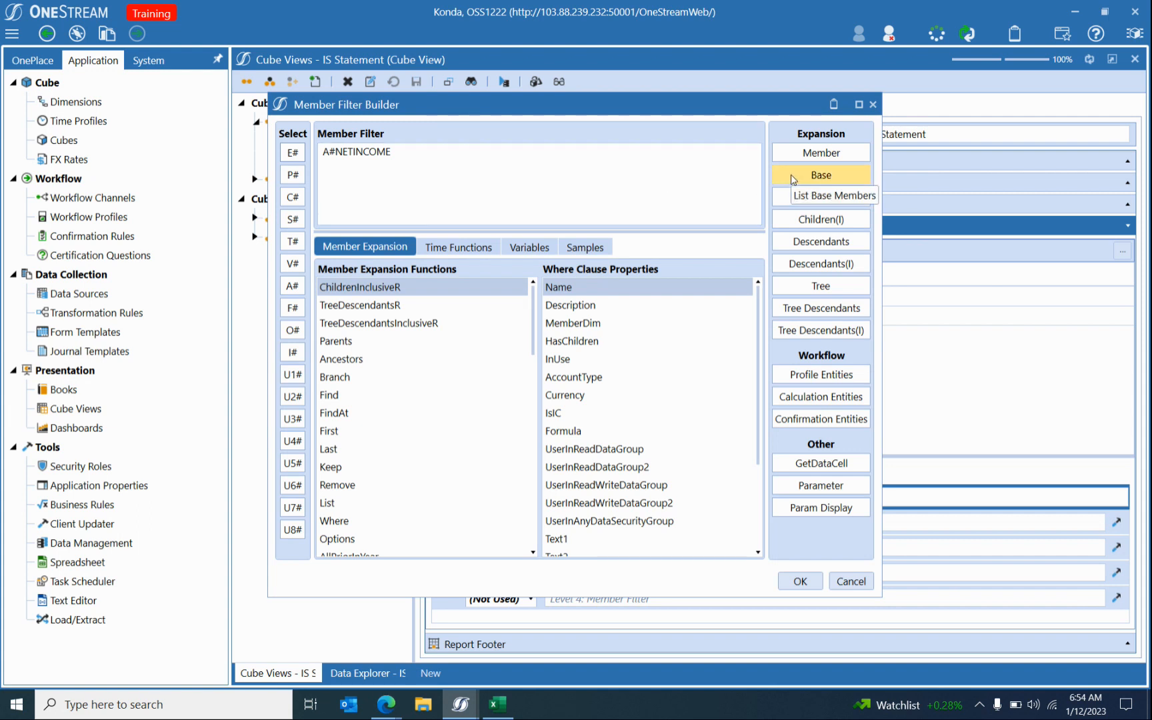
{"action": "left_click", "coordinate": [835, 177]}
{"action": "left_click_drag", "start_coordinate": [390, 152], "coordinate": [441, 145]}
{"action": "left_click", "coordinate": [793, 579]}
{"action": "left_click", "coordinate": [416, 81]}
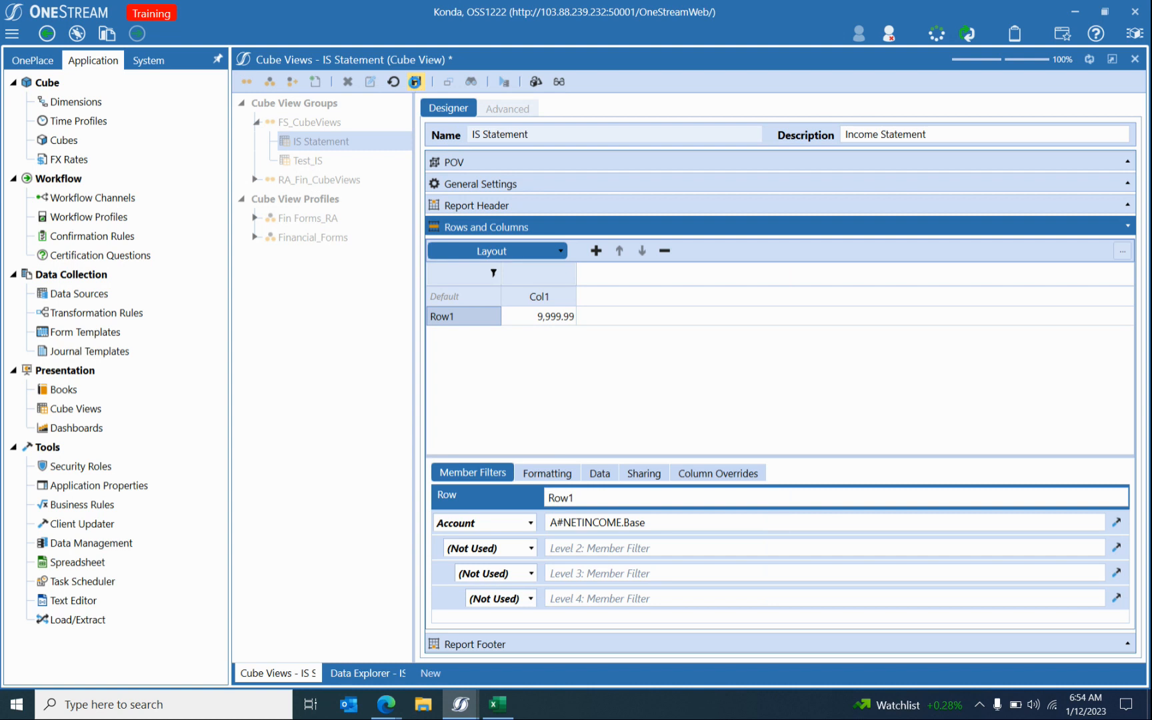
Run the cube view, look through the base accounts of NETINCOME in Data Explorer, and return to the designer.
{"action": "left_click", "coordinate": [505, 81]}
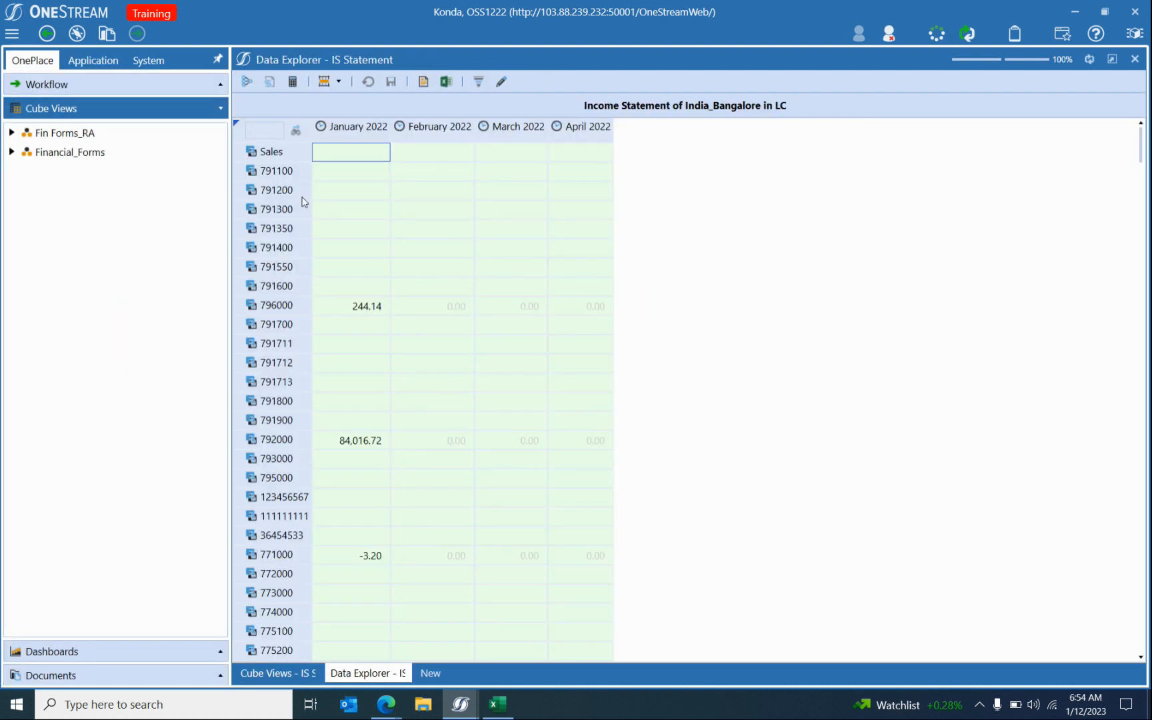
{"action": "scroll", "coordinate": [270, 278], "scroll_direction": "down", "scroll_amount": 15}
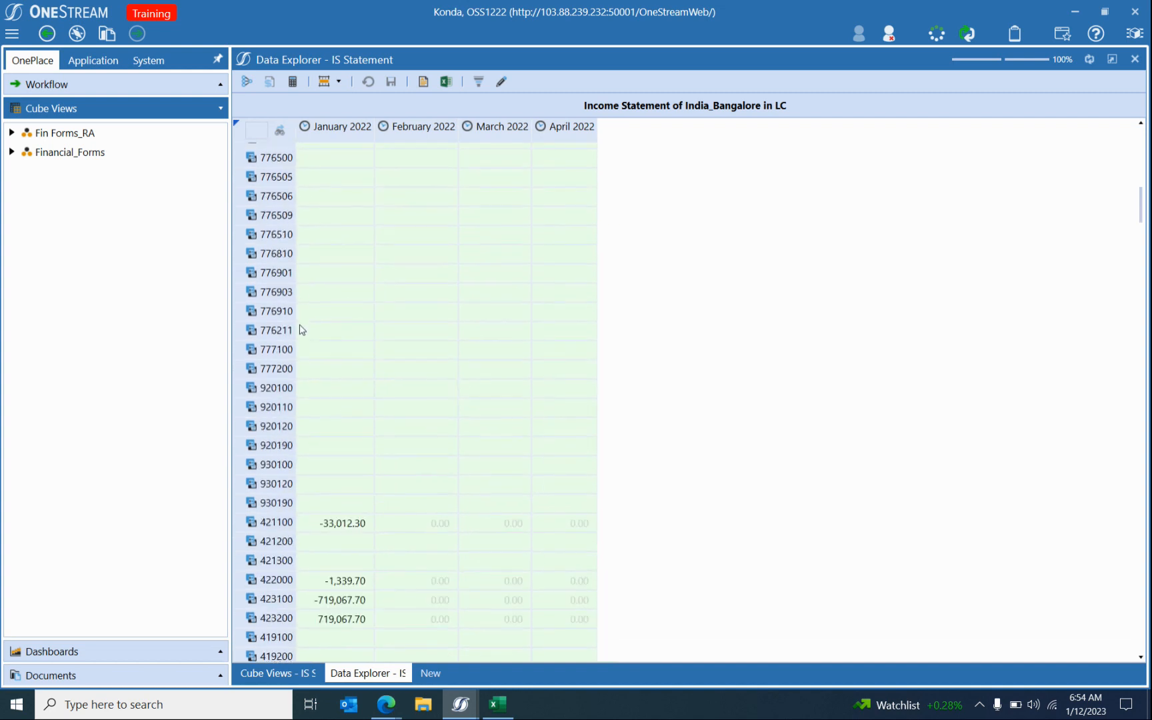
{"action": "scroll", "coordinate": [301, 334], "scroll_direction": "down", "scroll_amount": 5}
{"action": "scroll", "coordinate": [301, 333], "scroll_direction": "up", "scroll_amount": 7}
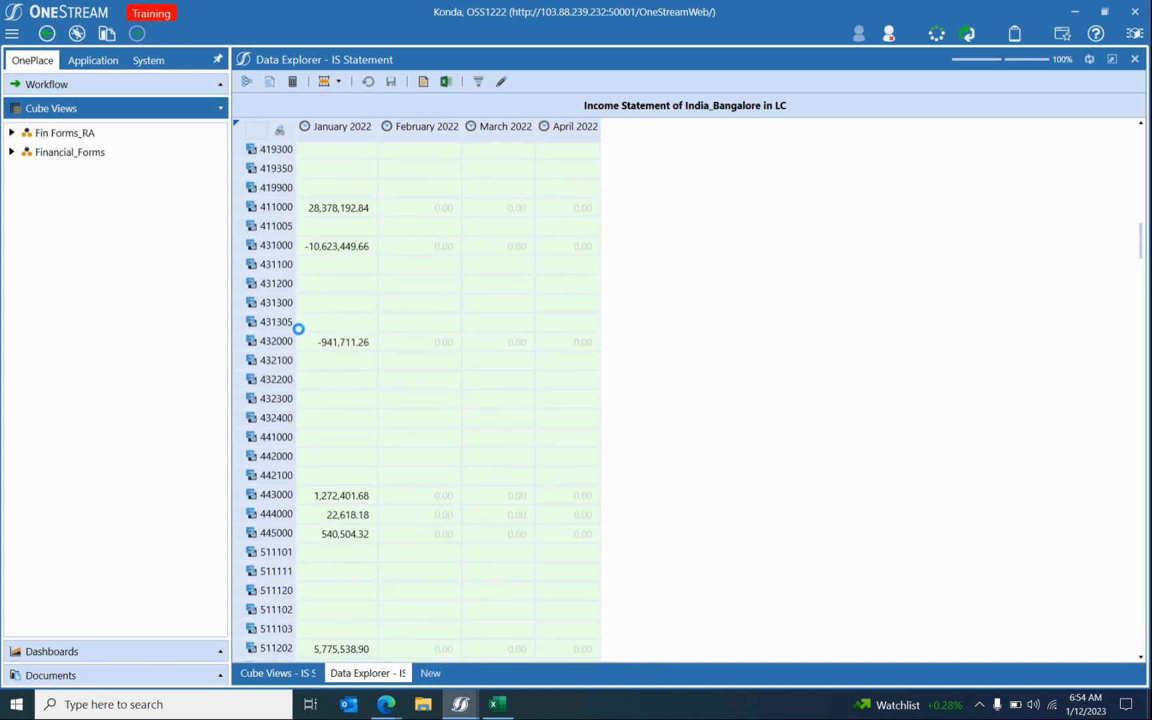
{"action": "left_click", "coordinate": [276, 672]}
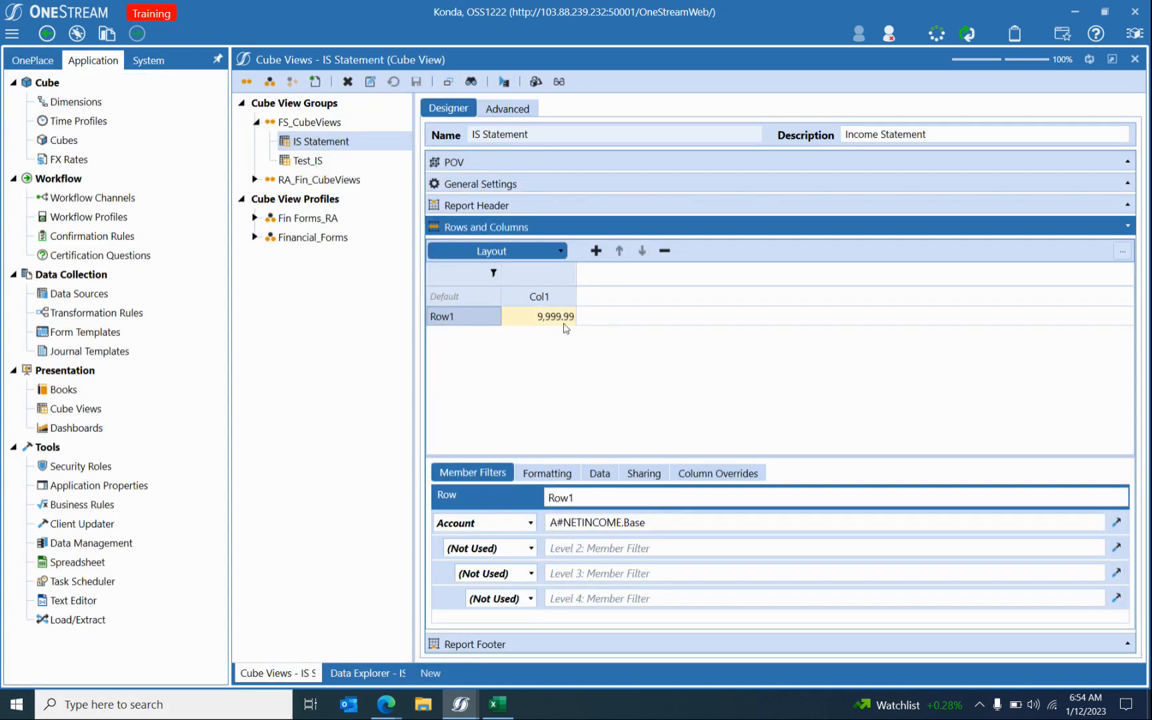
Change Row1's filter to A#NETINCOME.Children and save it, and run the cube view to check the child accounts.
{"action": "left_click", "coordinate": [1116, 522]}
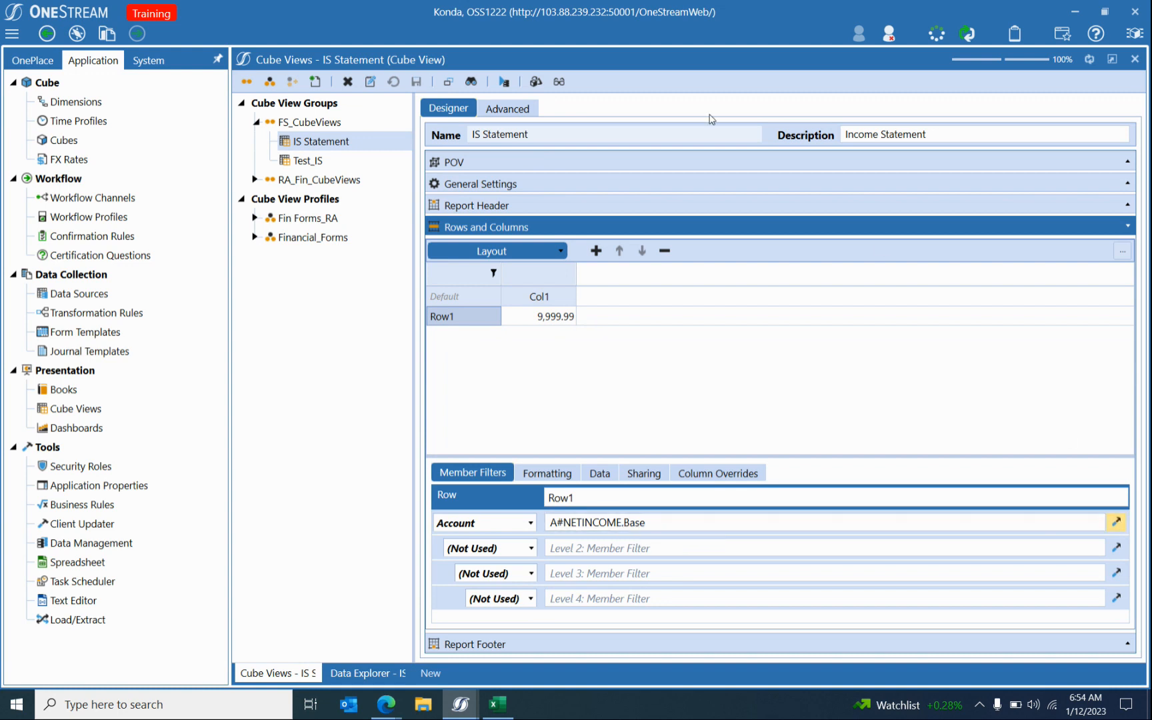
{"action": "left_click_drag", "start_coordinate": [392, 152], "coordinate": [440, 155]}
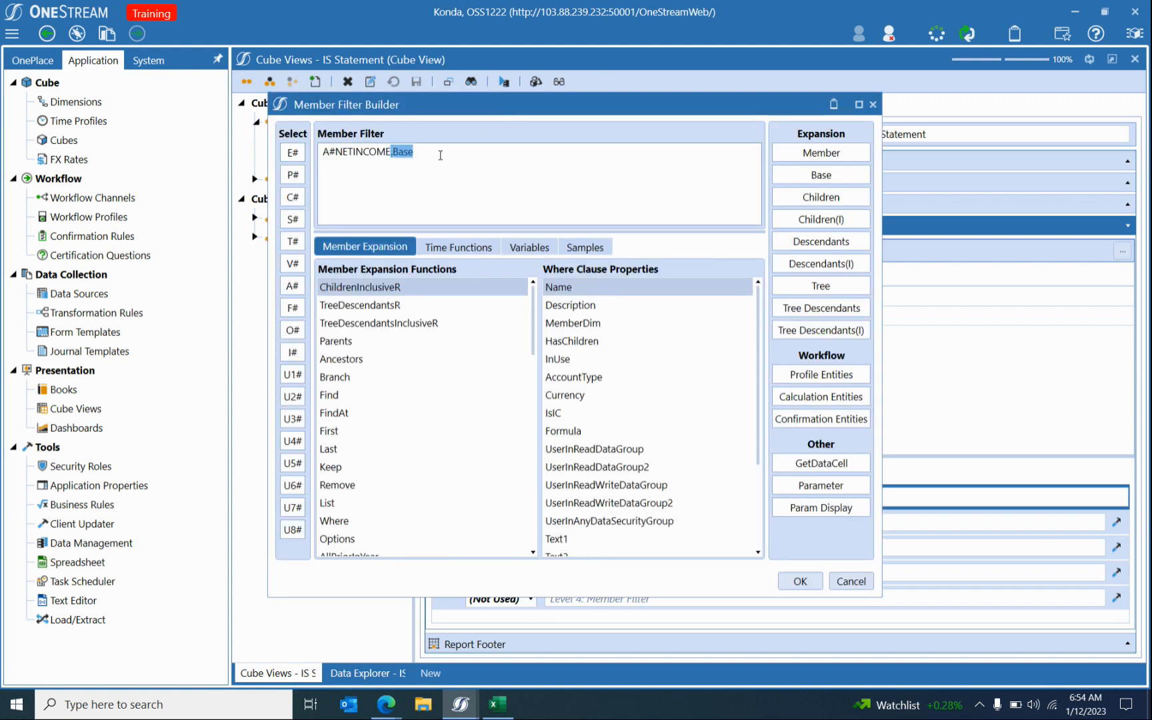
{"action": "left_click", "coordinate": [820, 197]}
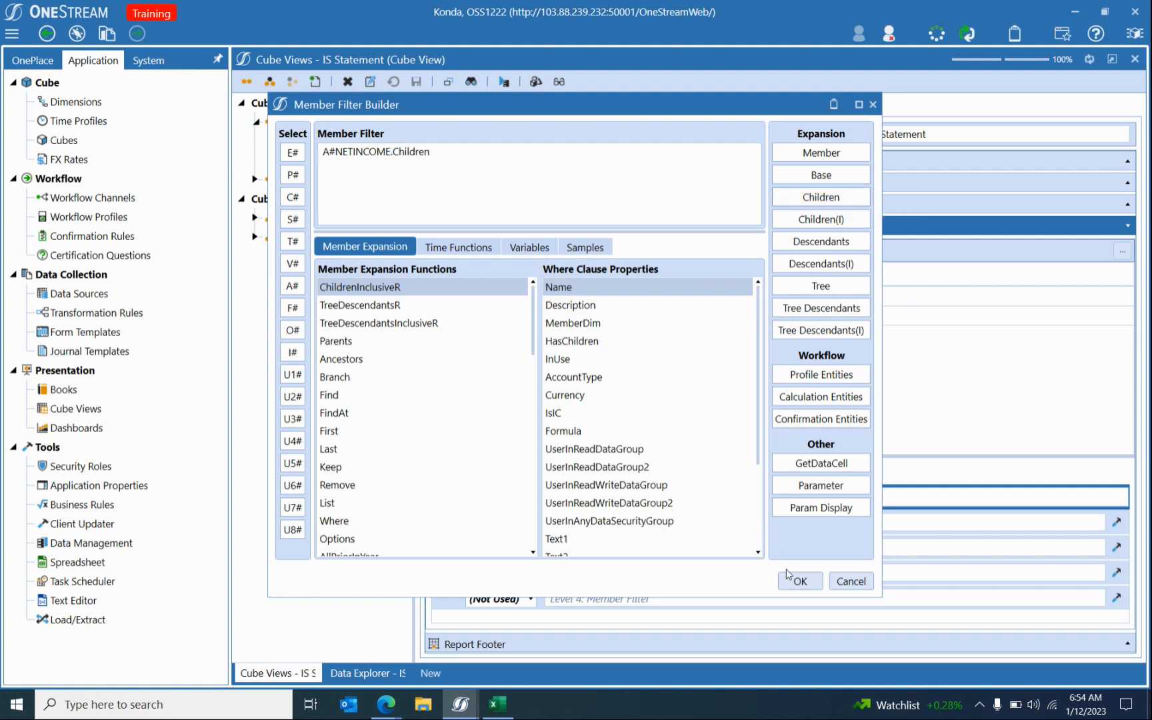
{"action": "left_click", "coordinate": [799, 581]}
{"action": "left_click", "coordinate": [416, 82]}
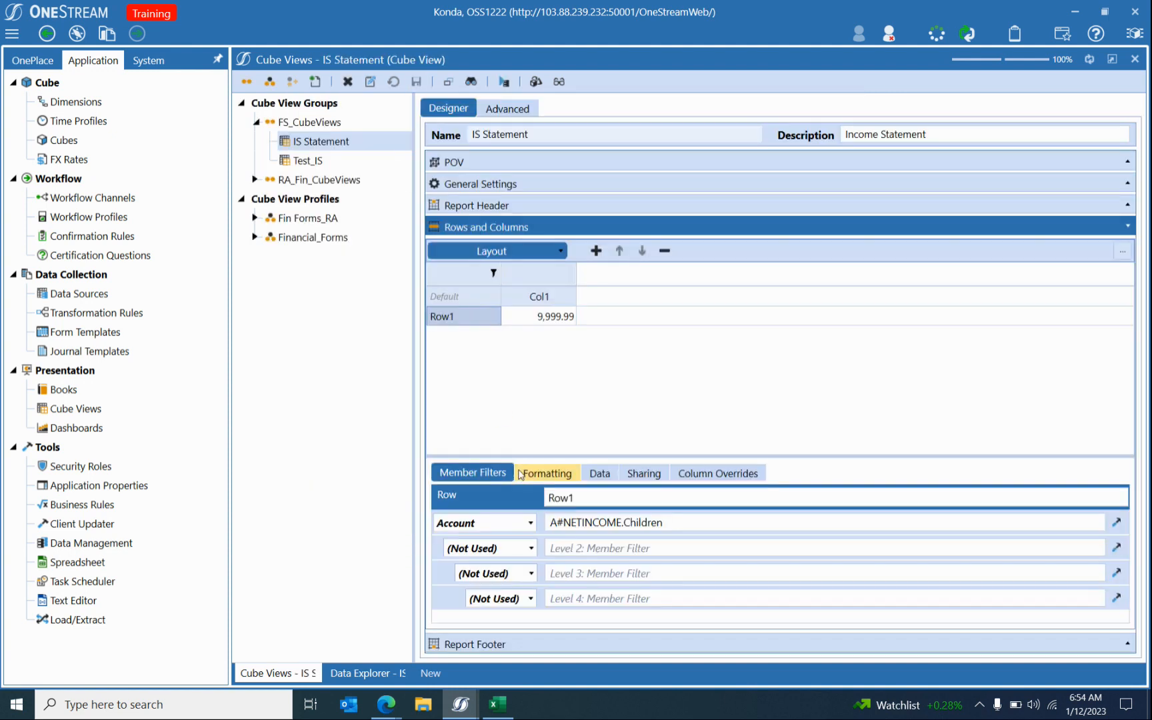
{"action": "left_click", "coordinate": [503, 81]}
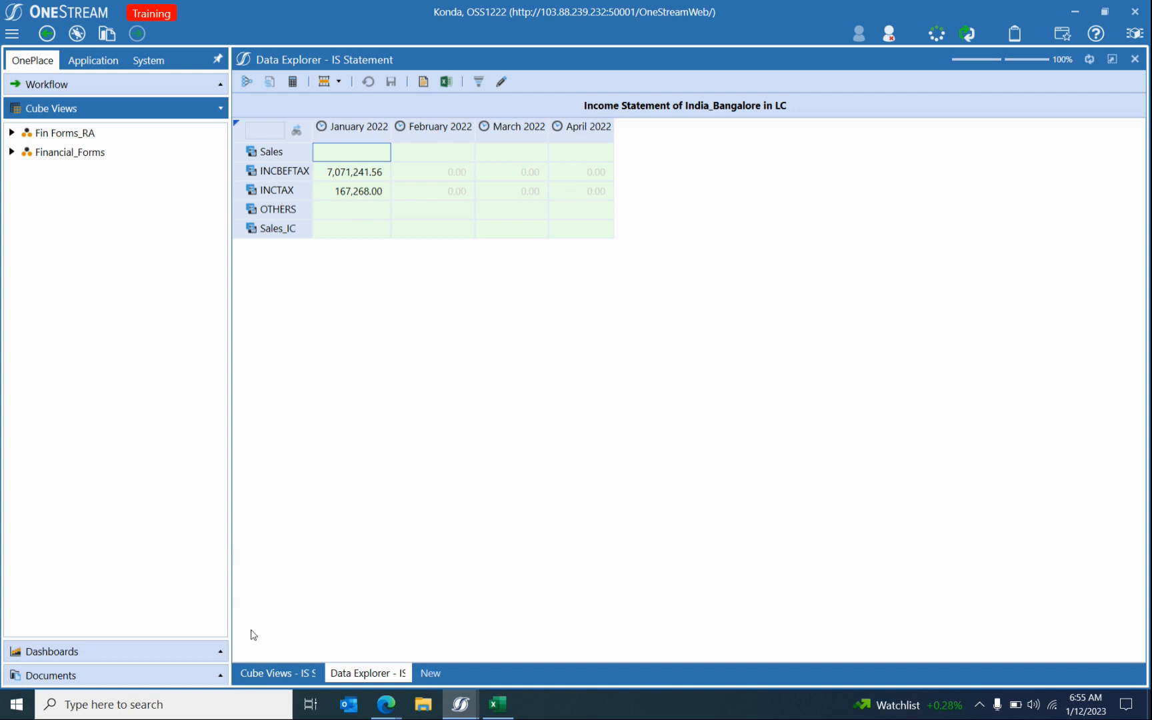
{"action": "left_click", "coordinate": [263, 674]}
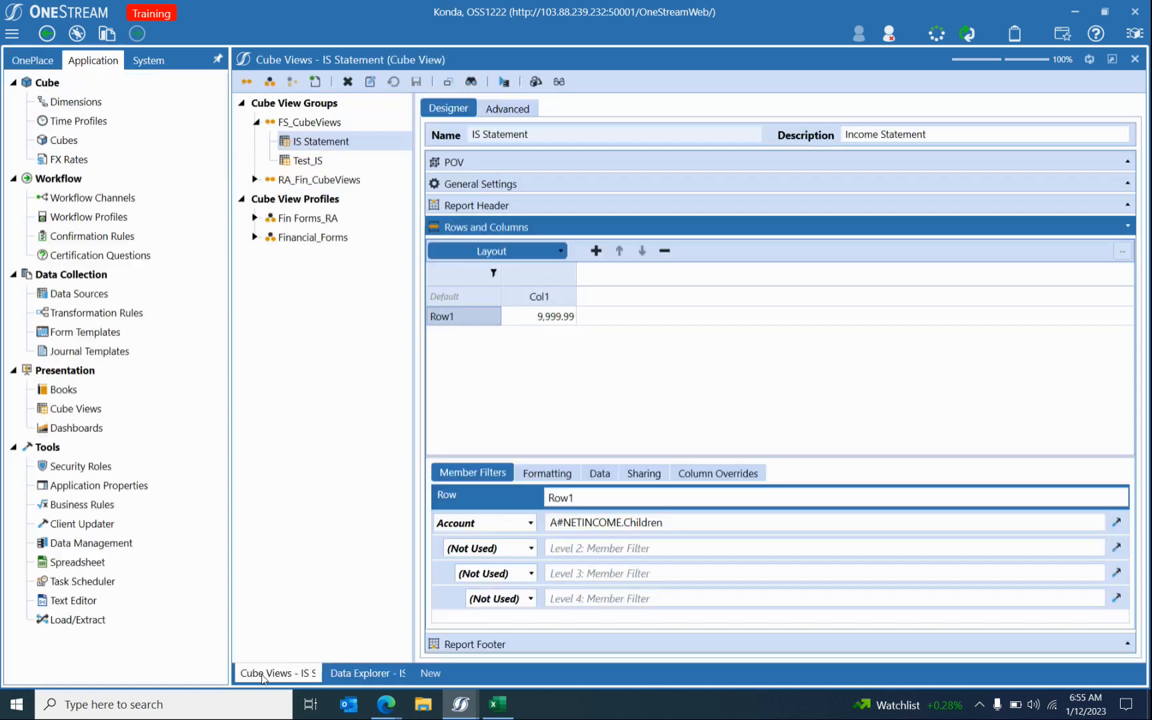
Replace the Children expansion with Descendants(I) so Row1's filter reads A#NETINCOME.DescendantsInclusive, and save the cube view.
{"action": "left_click", "coordinate": [1116, 521]}
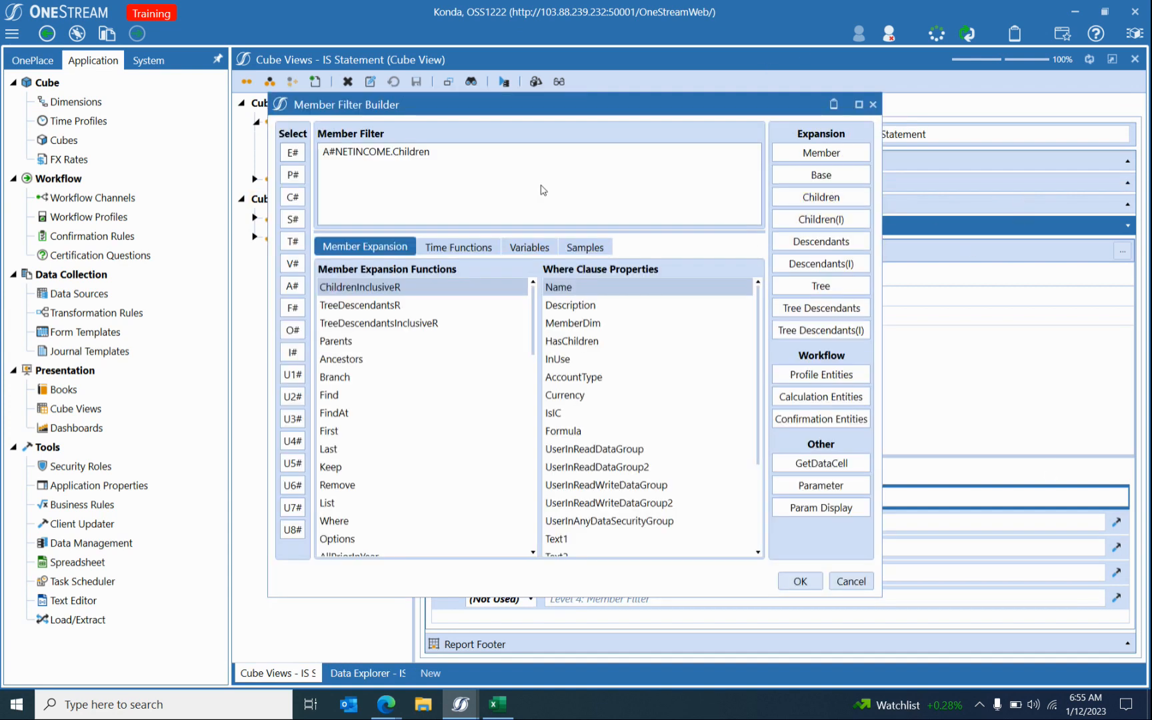
{"action": "double_click", "coordinate": [394, 152]}
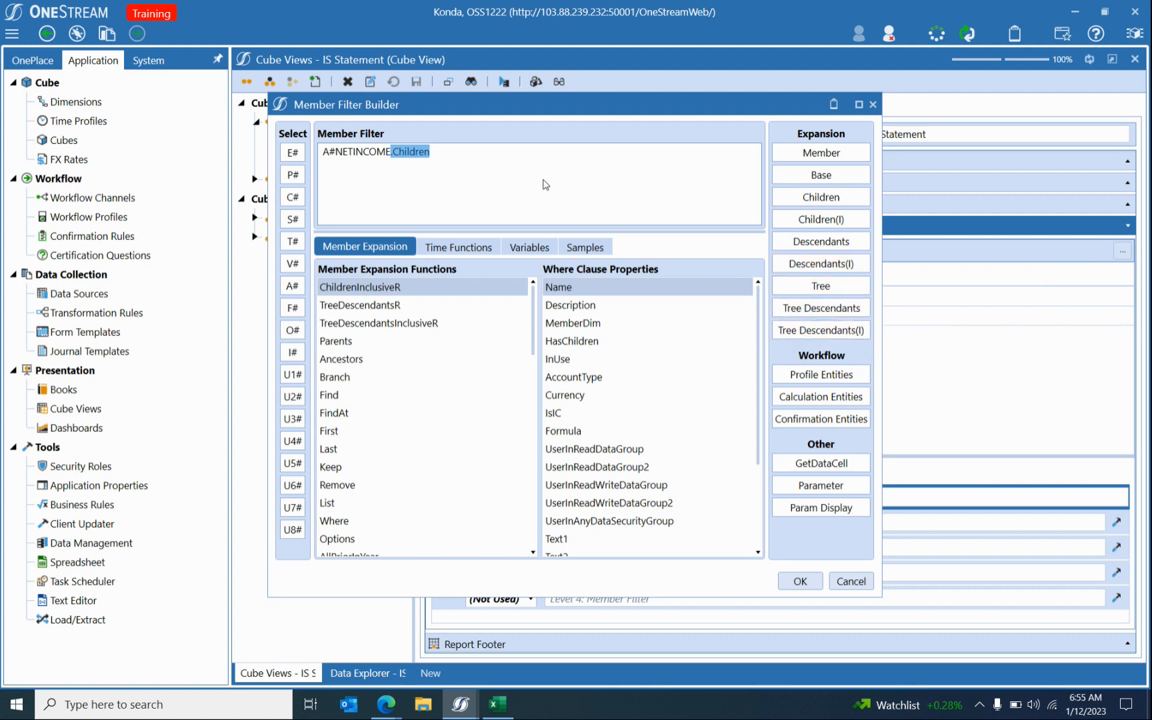
{"action": "left_click", "coordinate": [821, 263]}
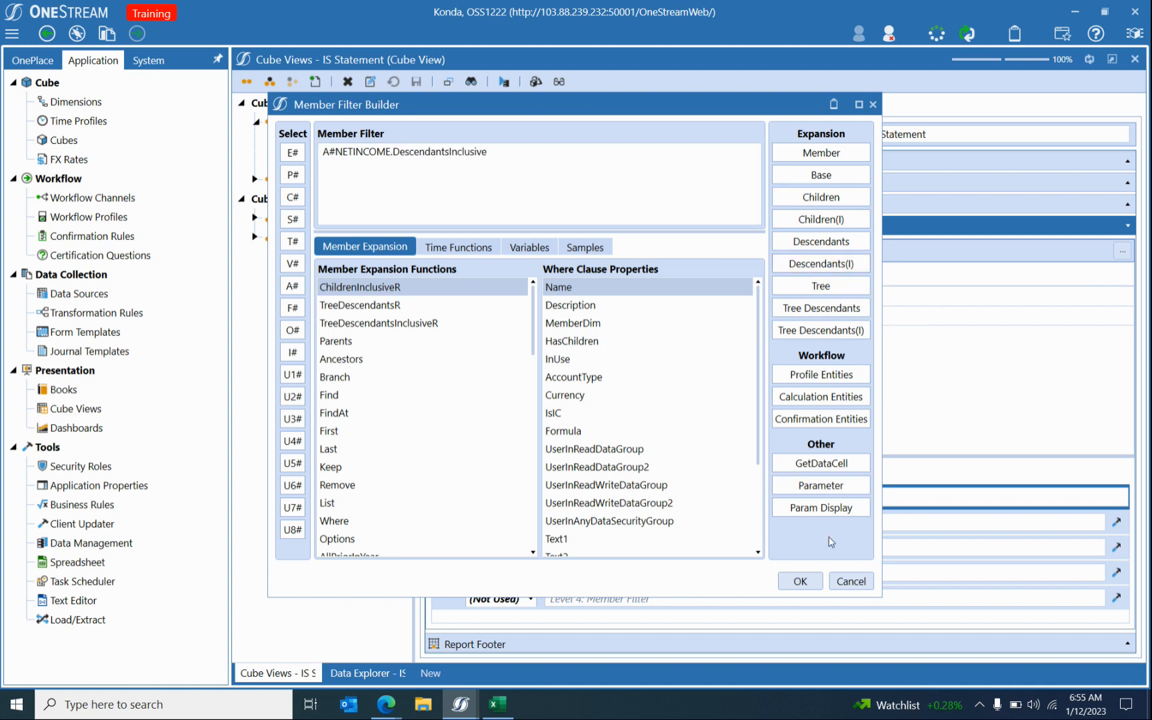
{"action": "left_click", "coordinate": [799, 580]}
{"action": "left_click", "coordinate": [410, 85]}
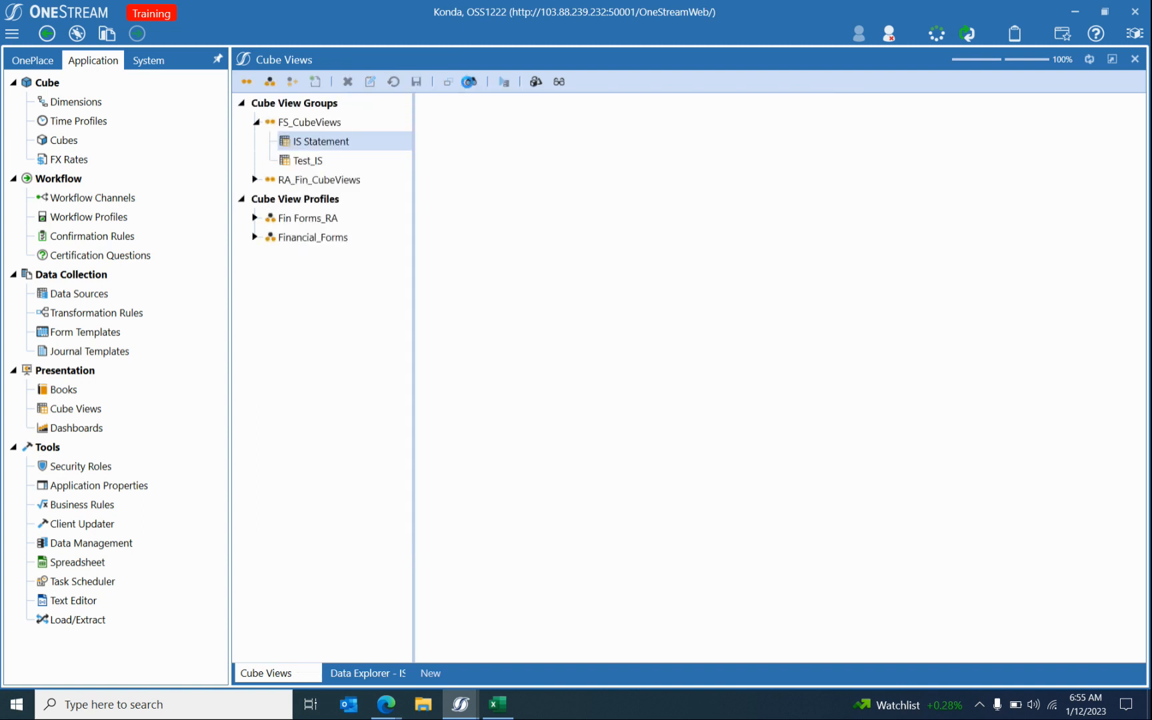
Run the cube view, examine how parent and base accounts are ordered with DescendantsInclusive, and return to the designer.
{"action": "left_click", "coordinate": [504, 81]}
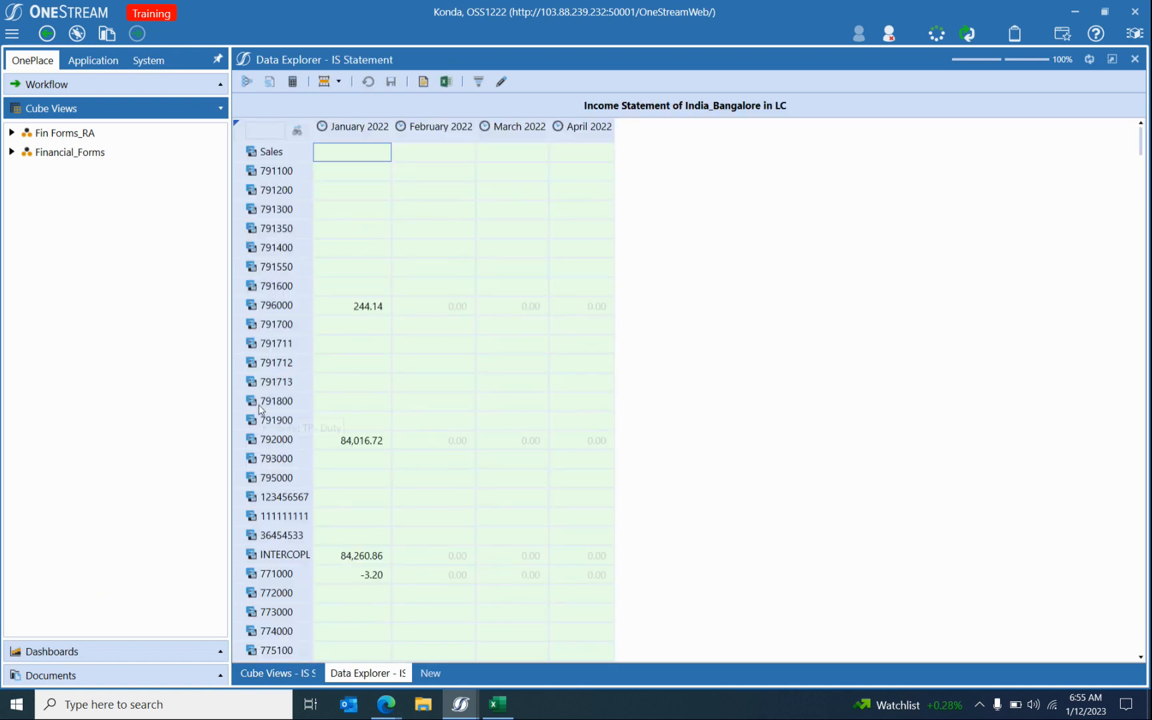
{"action": "scroll", "coordinate": [286, 467], "scroll_direction": "down", "scroll_amount": 15}
{"action": "scroll", "coordinate": [296, 439], "scroll_direction": "down", "scroll_amount": 15}
{"action": "scroll", "coordinate": [297, 440], "scroll_direction": "down", "scroll_amount": 6}
{"action": "scroll", "coordinate": [296, 443], "scroll_direction": "up", "scroll_amount": 12}
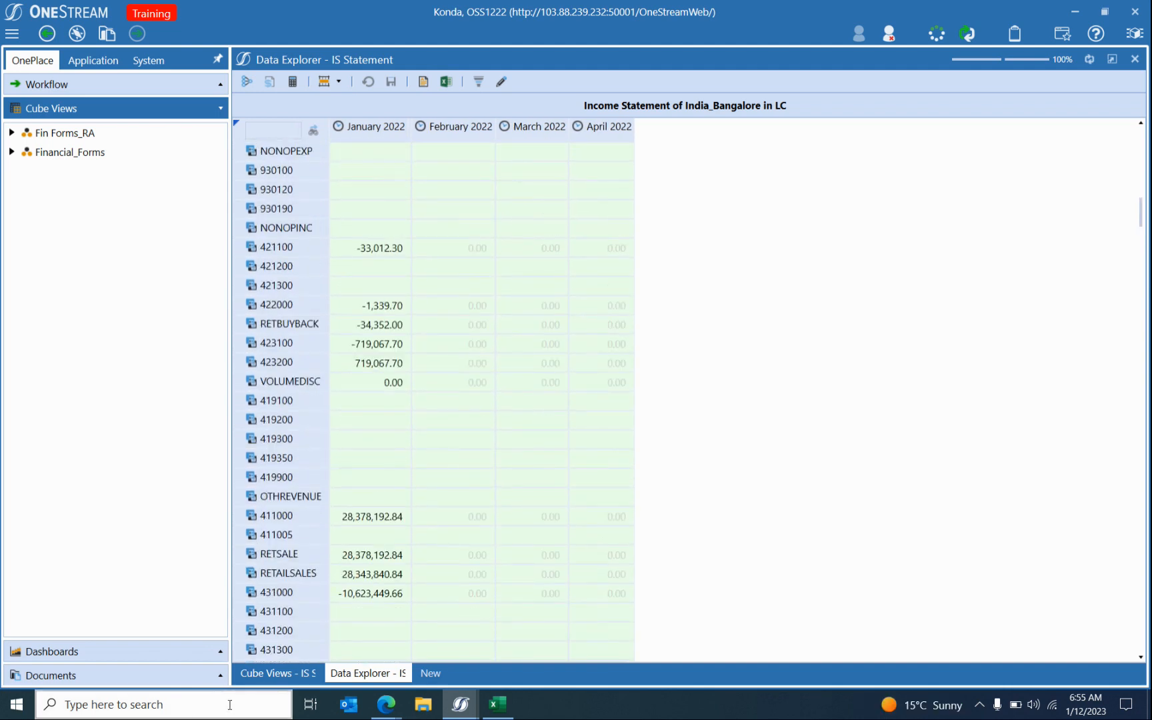
{"action": "left_click", "coordinate": [269, 673]}
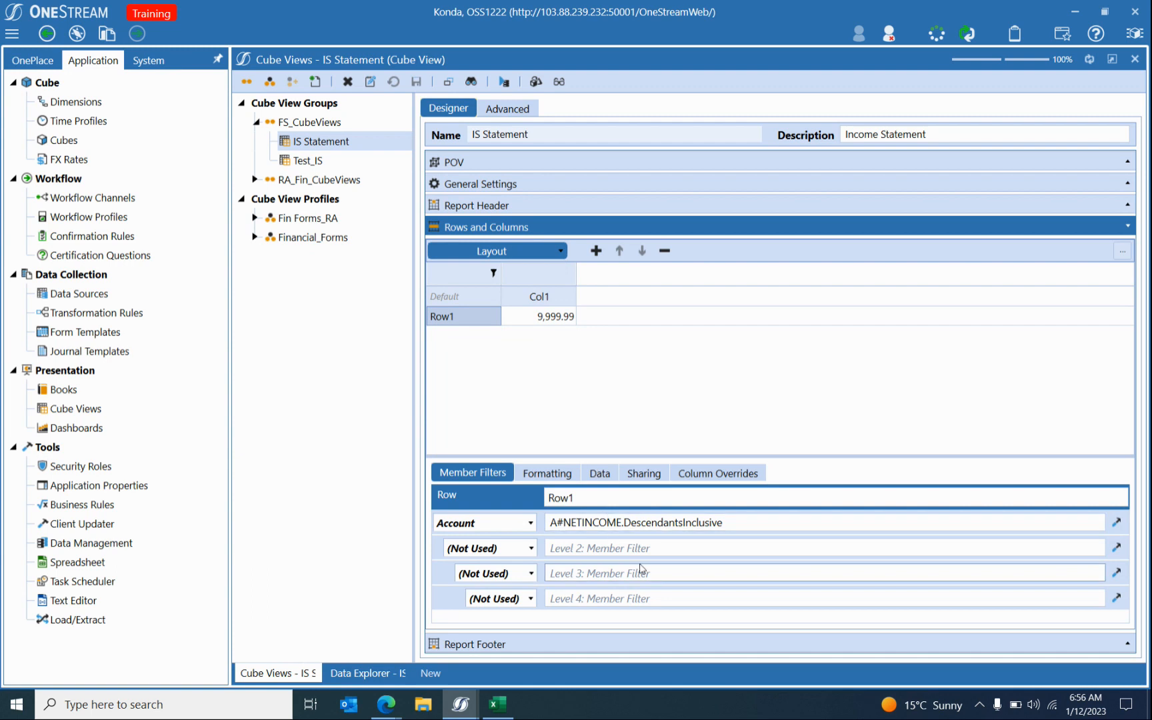
Replace Row1's expansion with Tree Descendants(I) so the account filter reads A#NETINCOME.TreeDescendantsInclusive.
{"action": "left_click", "coordinate": [625, 523]}
{"action": "type", "text": "Tree"}
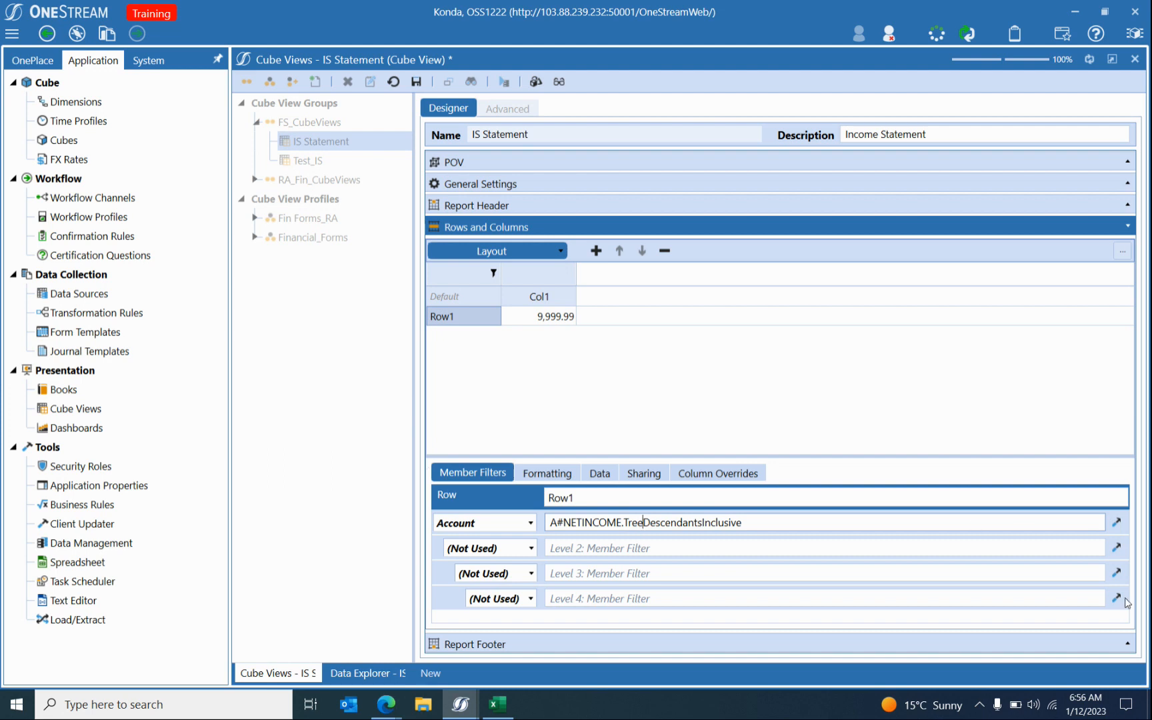
{"action": "left_click", "coordinate": [1116, 522]}
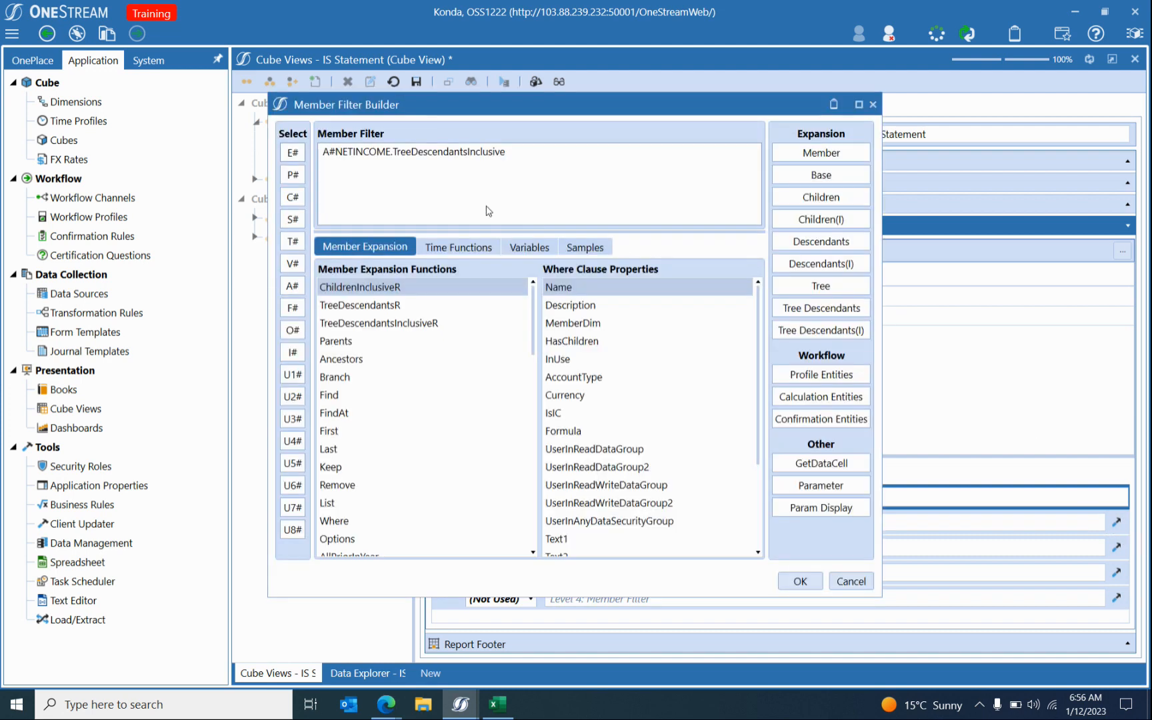
{"action": "double_click", "coordinate": [424, 154]}
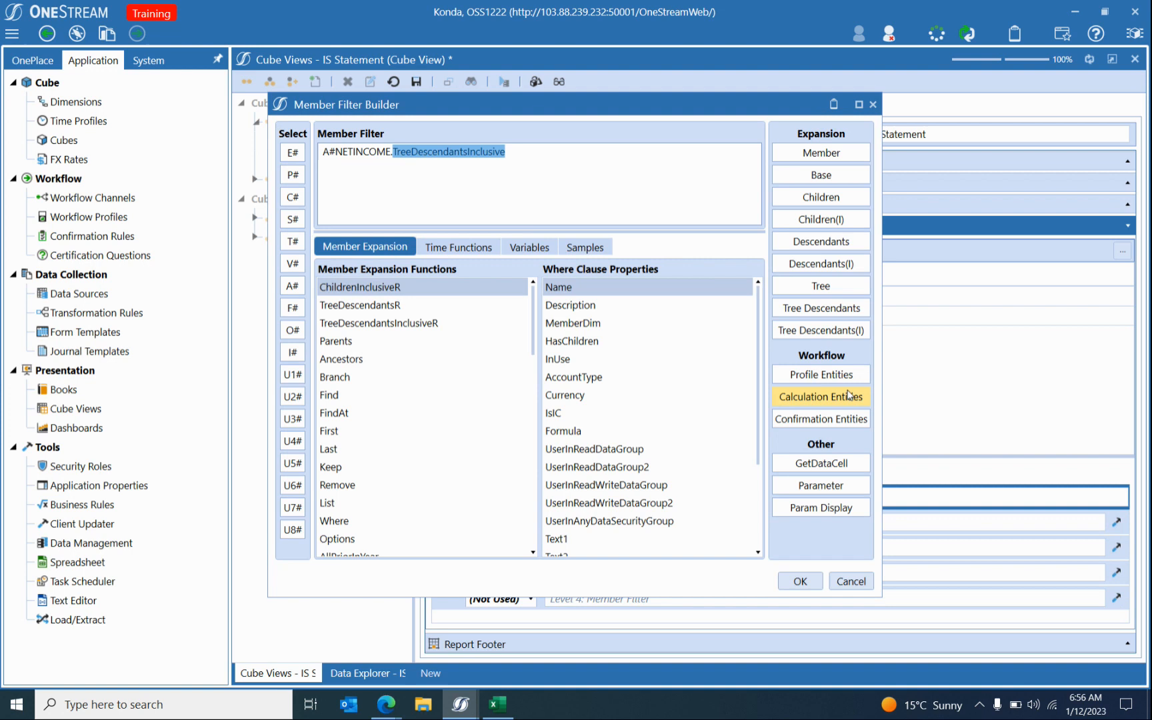
{"action": "left_click", "coordinate": [828, 334]}
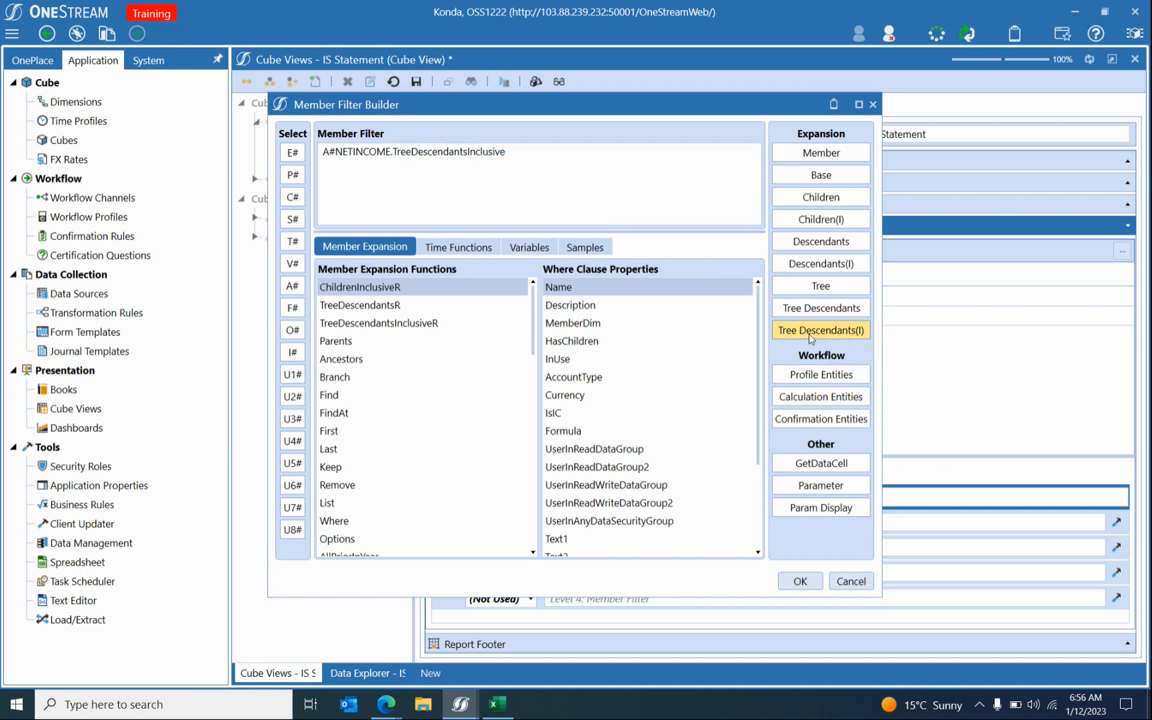
{"action": "left_click", "coordinate": [800, 581]}
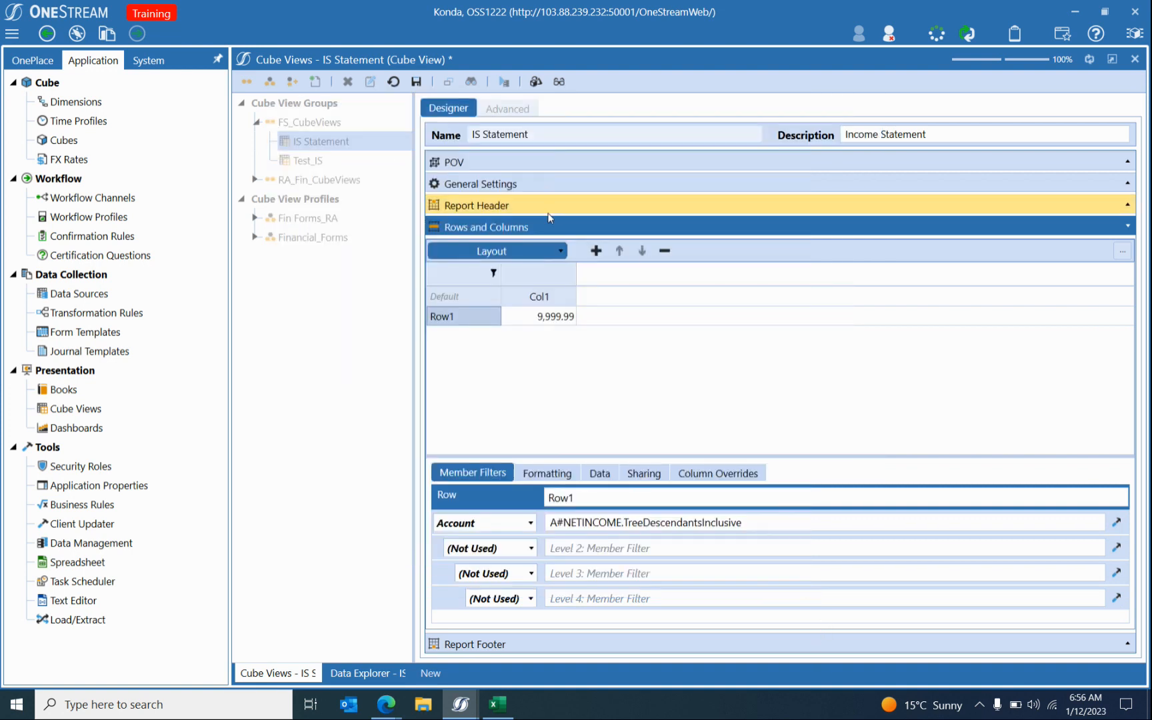
Save the cube view, run it to examine how the NETINCOME accounts are indented, and return to the designer.
{"action": "left_click", "coordinate": [415, 81]}
{"action": "left_click", "coordinate": [504, 83]}
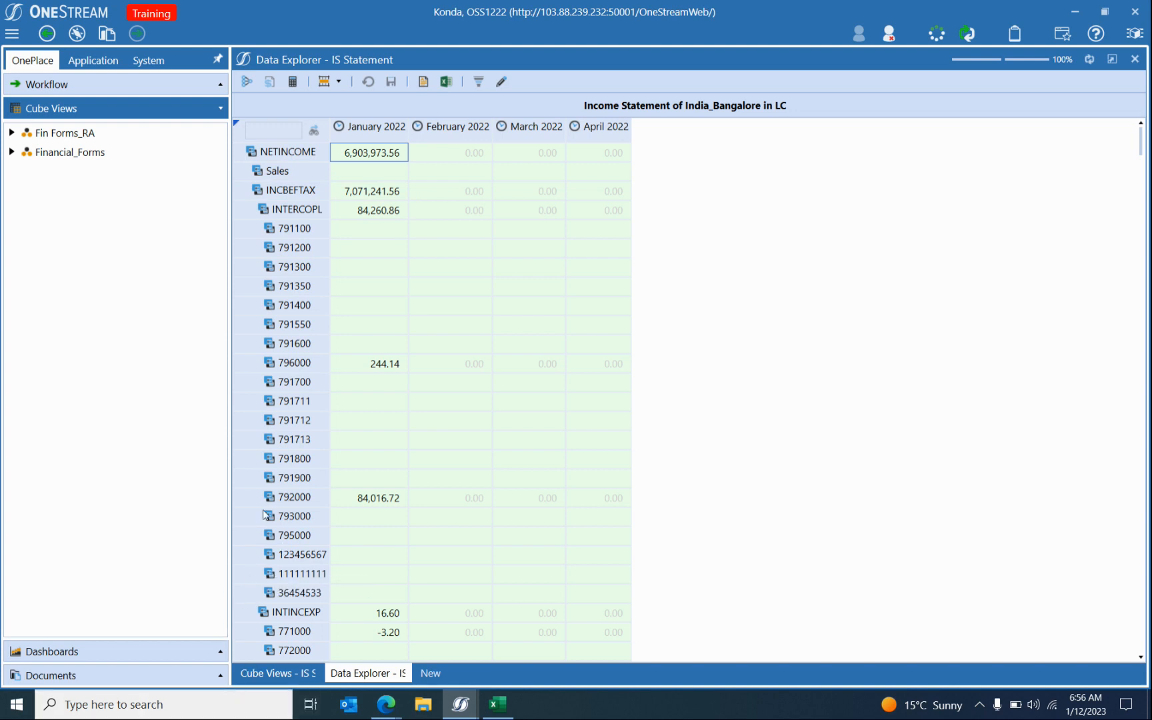
{"action": "left_click", "coordinate": [278, 672]}
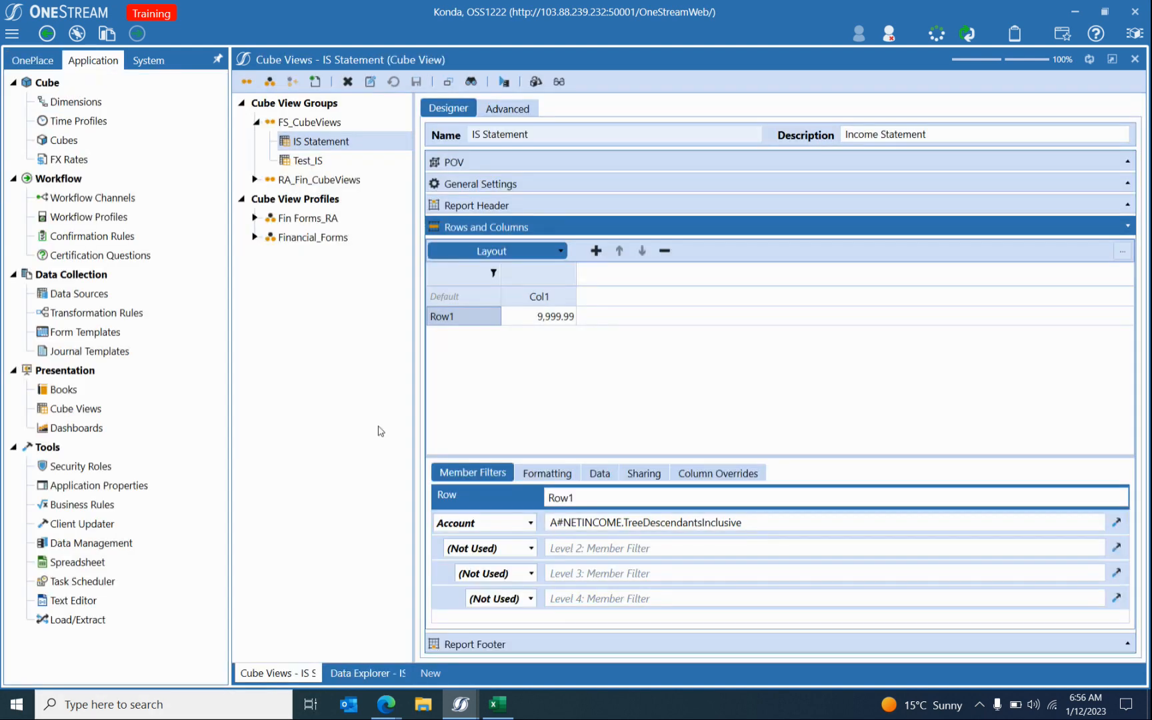
Shorten Row1's account filter to A#NETINCOME.Tree, save it, and run the cube view.
{"action": "left_click_drag", "start_coordinate": [643, 522], "coordinate": [793, 521]}
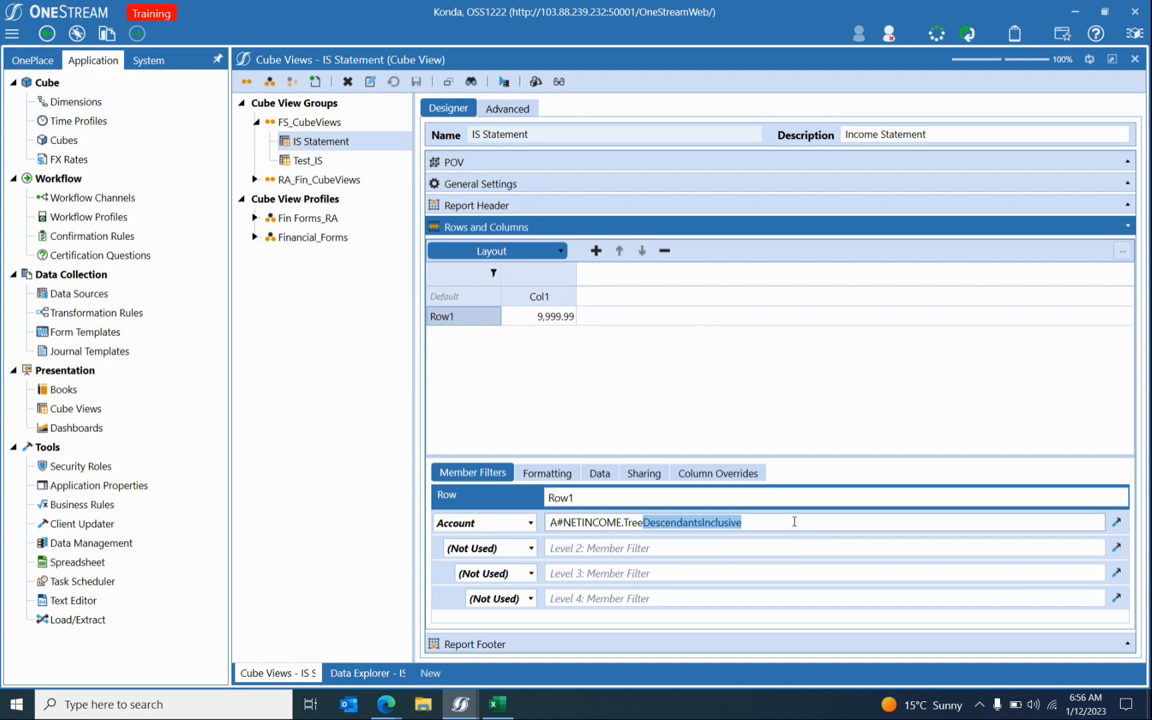
{"action": "key", "text": "BackSpace"}
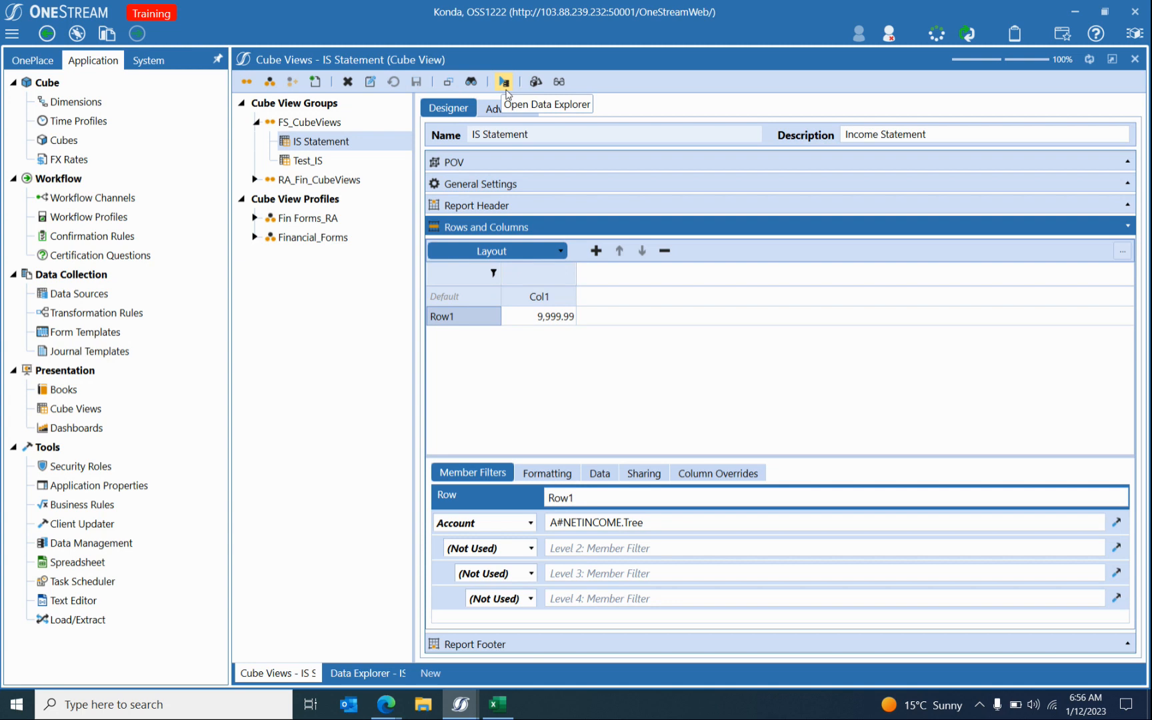
{"action": "left_click", "coordinate": [504, 81]}
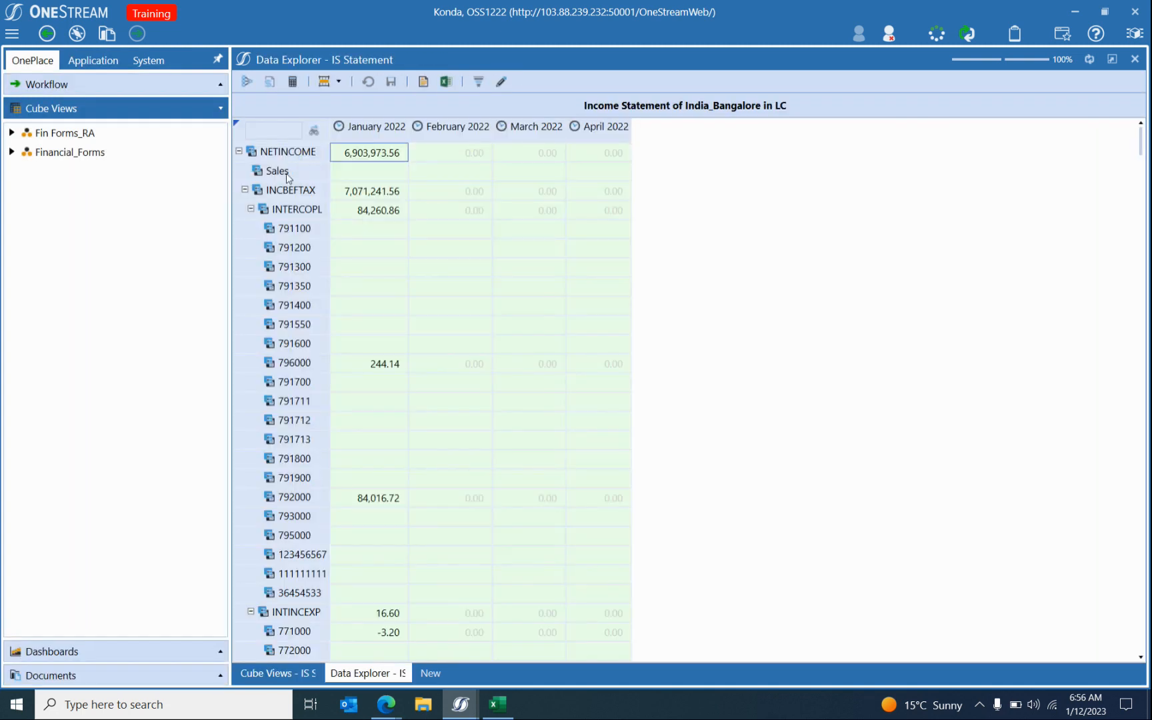
Collapse NETINCOME and expand it again through all levels in Data Explorer, look through the accounts, and return to the designer.
{"action": "left_click", "coordinate": [239, 152]}
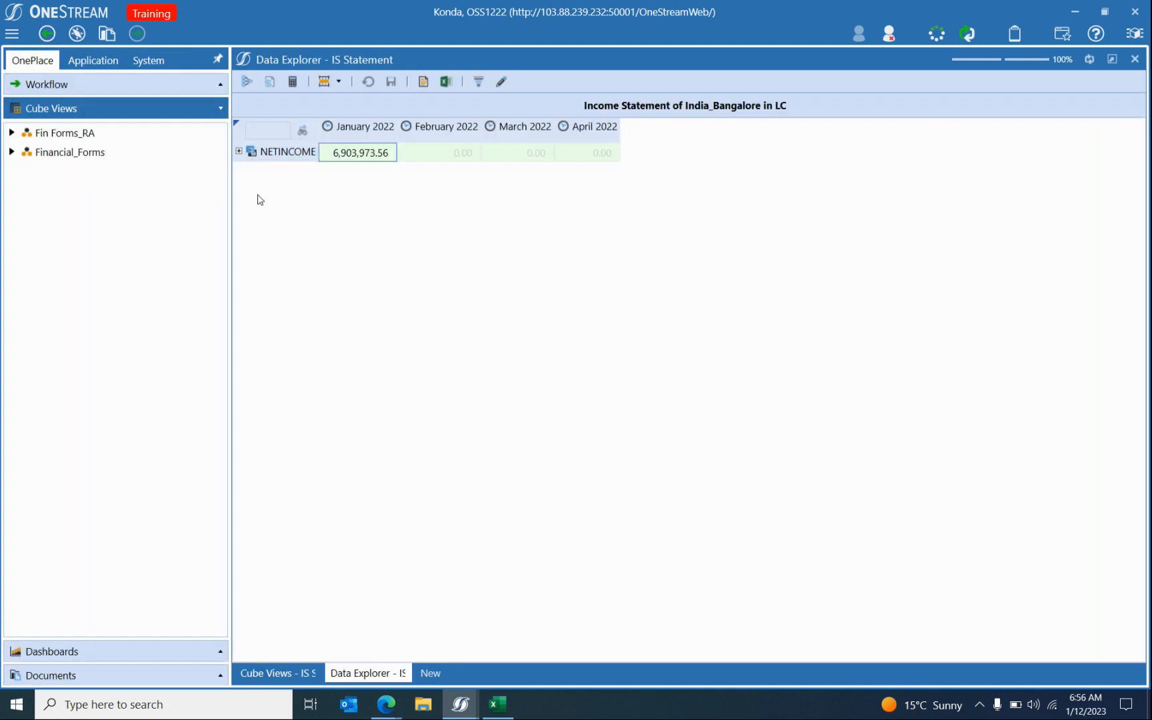
{"action": "left_click", "coordinate": [239, 152]}
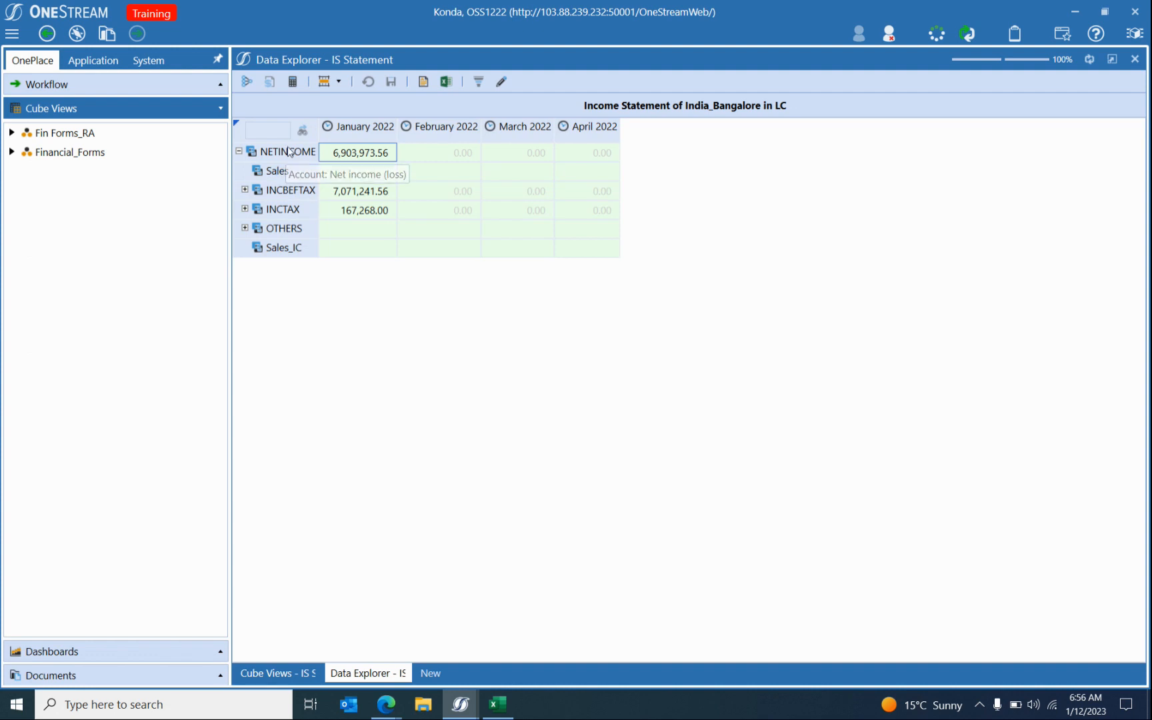
{"action": "right_click", "coordinate": [288, 151]}
{"action": "left_click", "coordinate": [366, 176]}
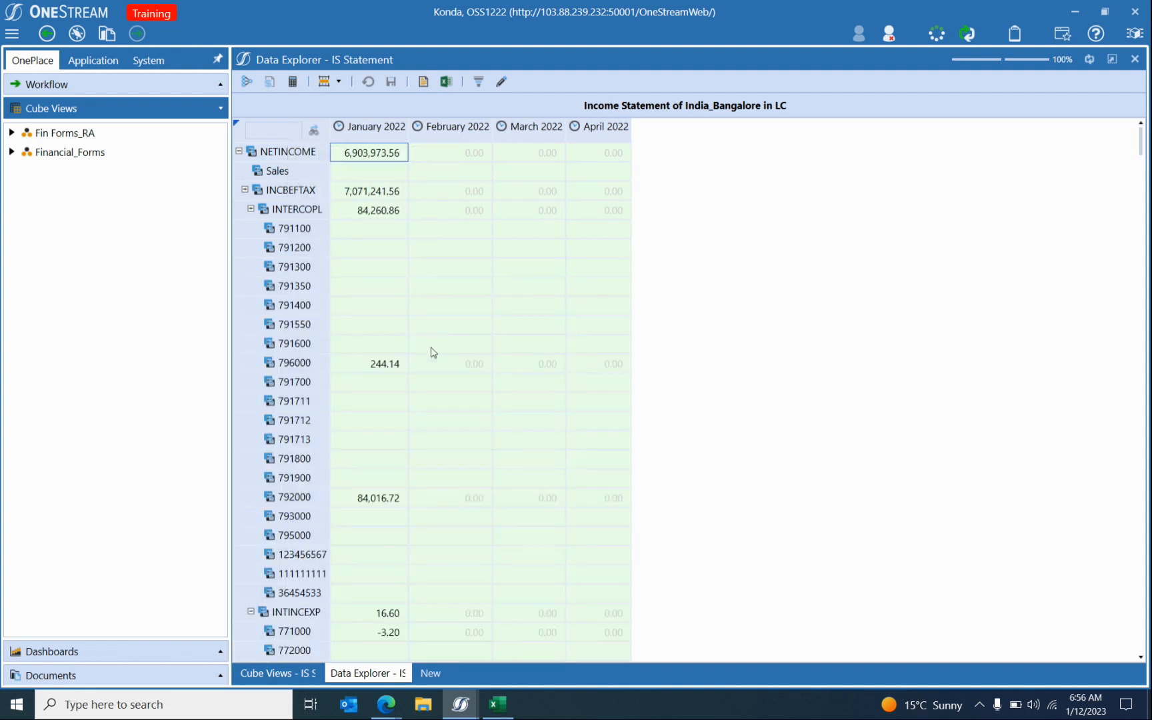
{"action": "scroll", "coordinate": [302, 306], "scroll_direction": "down", "scroll_amount": 8}
{"action": "scroll", "coordinate": [279, 369], "scroll_direction": "up", "scroll_amount": 6}
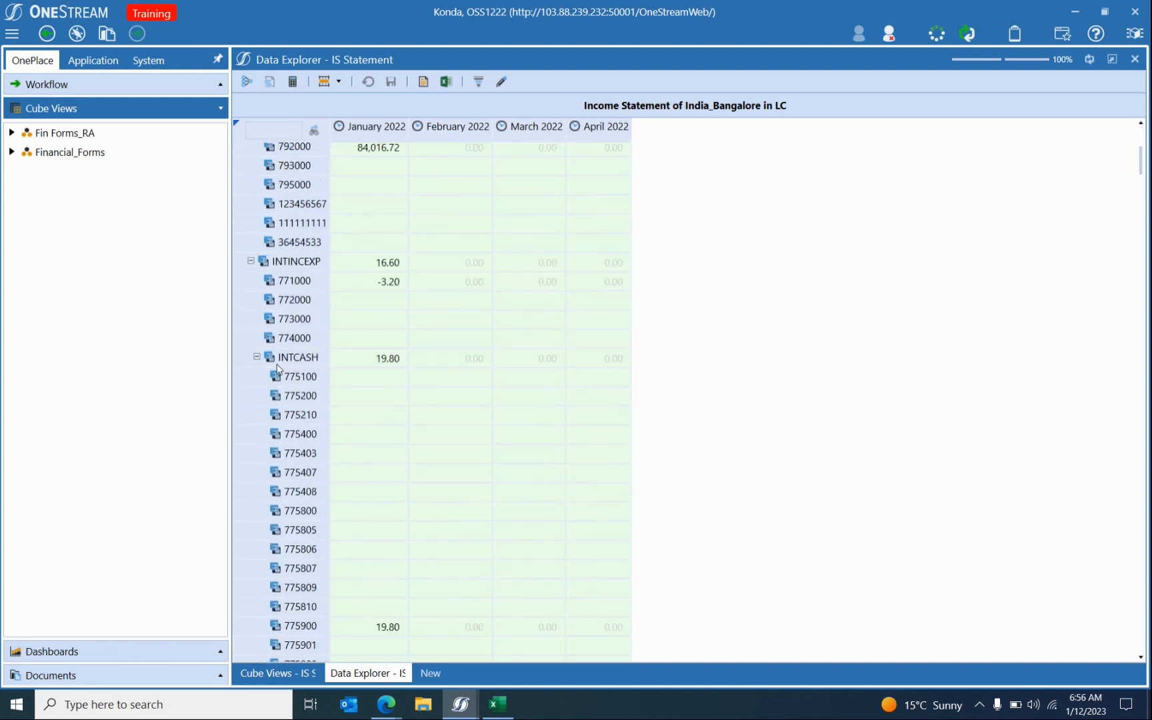
{"action": "scroll", "coordinate": [278, 368], "scroll_direction": "up", "scroll_amount": 2}
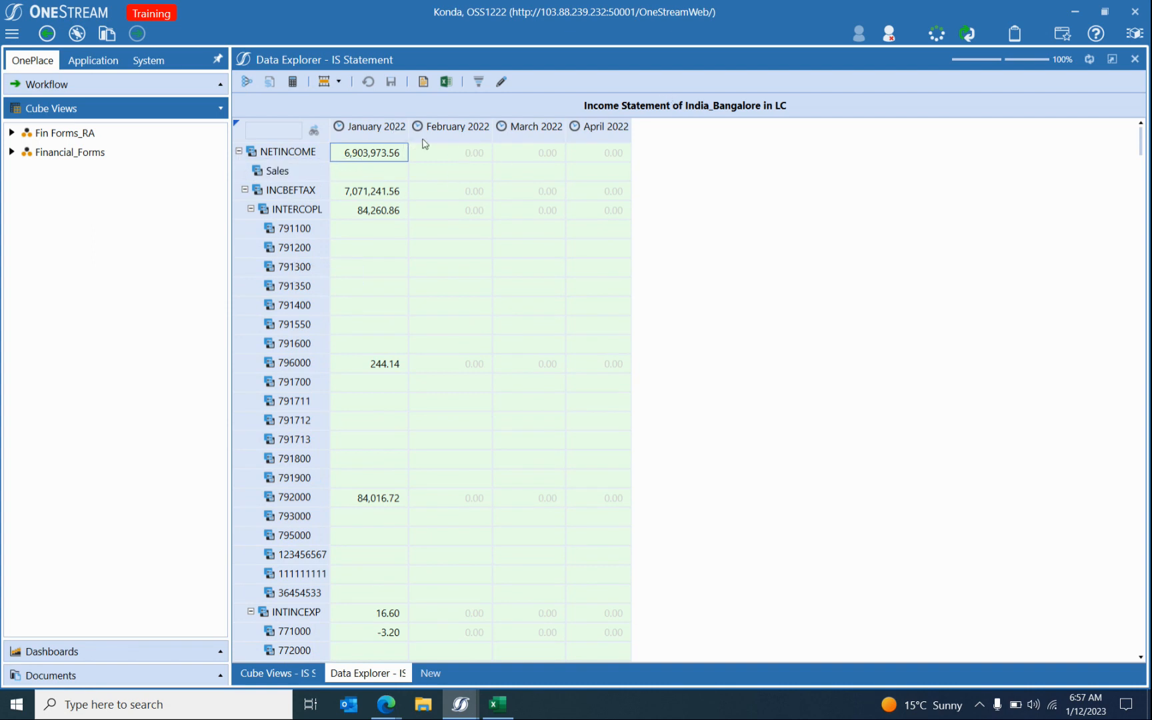
{"action": "left_click", "coordinate": [239, 152]}
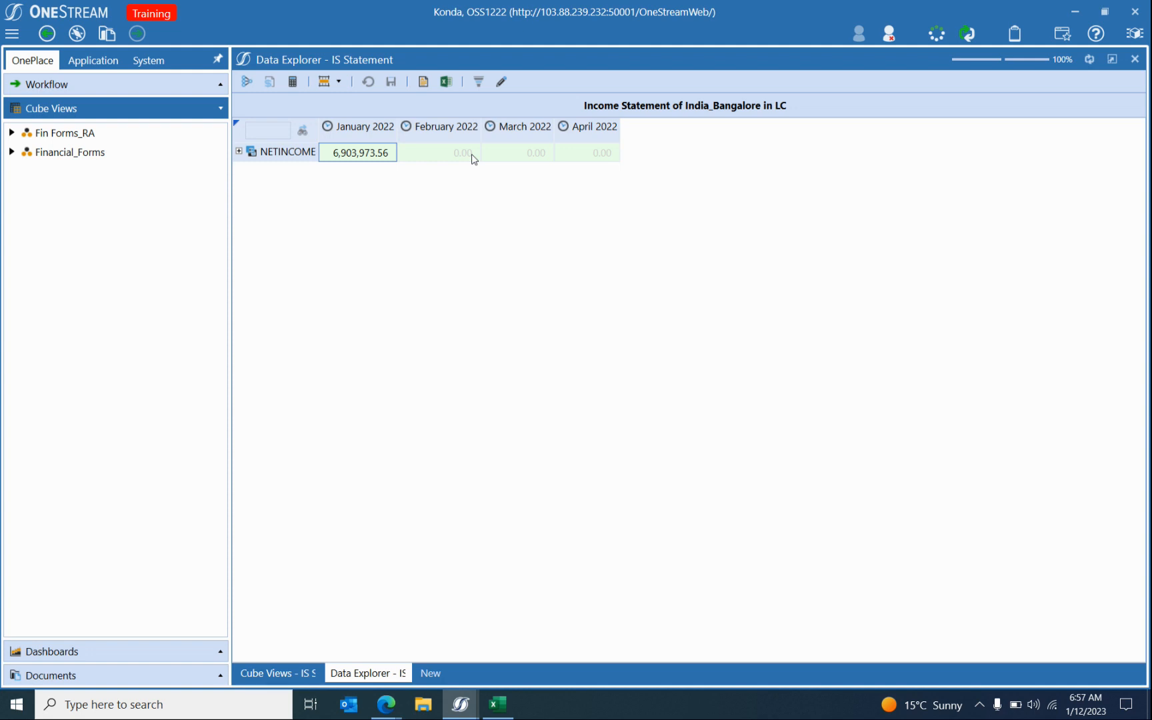
{"action": "left_click", "coordinate": [299, 671]}
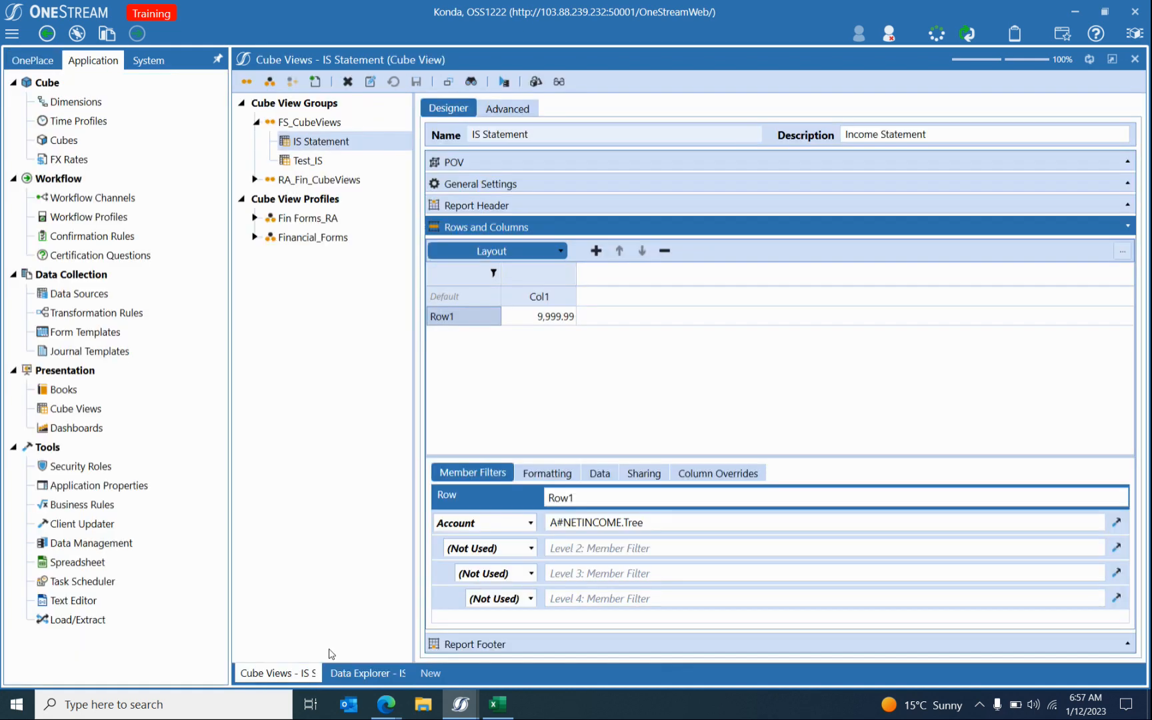
Set Col1's time filter to T#2022.Tree, save it, and run the cube view to check the period columns before returning to the designer.
{"action": "left_click", "coordinate": [528, 293]}
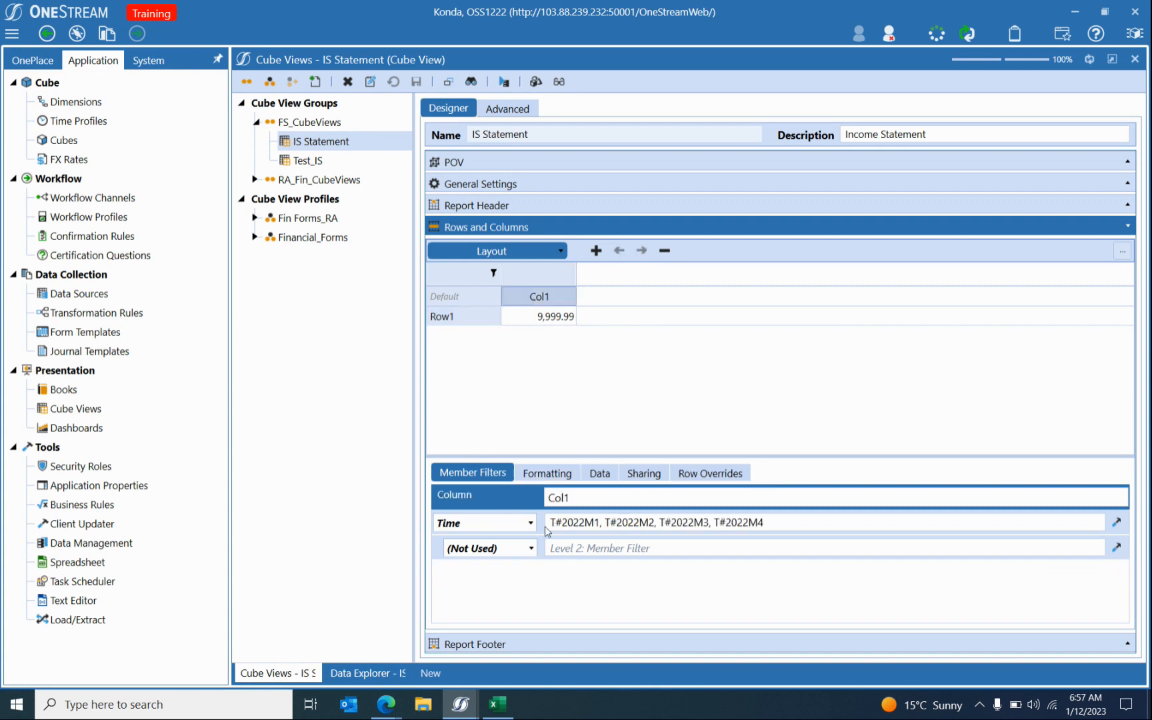
{"action": "left_click_drag", "start_coordinate": [585, 522], "coordinate": [805, 535]}
{"action": "key", "text": "BackSpace"}
{"action": "type", "text": ".Tree"}
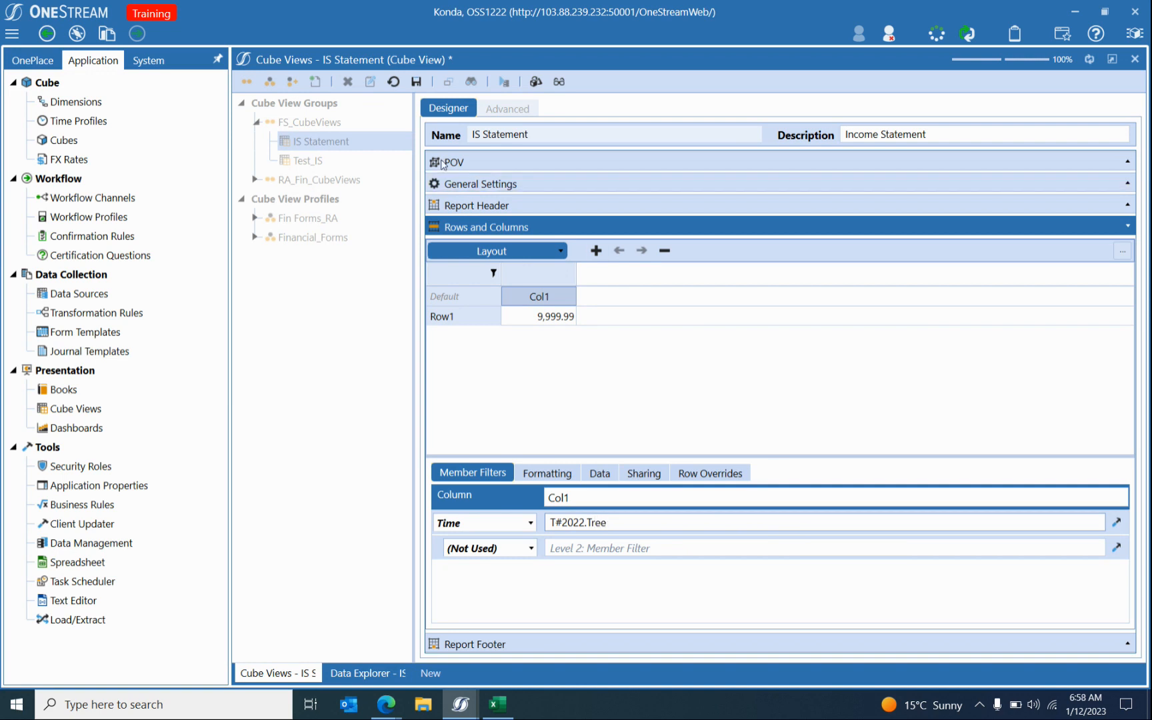
{"action": "left_click", "coordinate": [416, 82]}
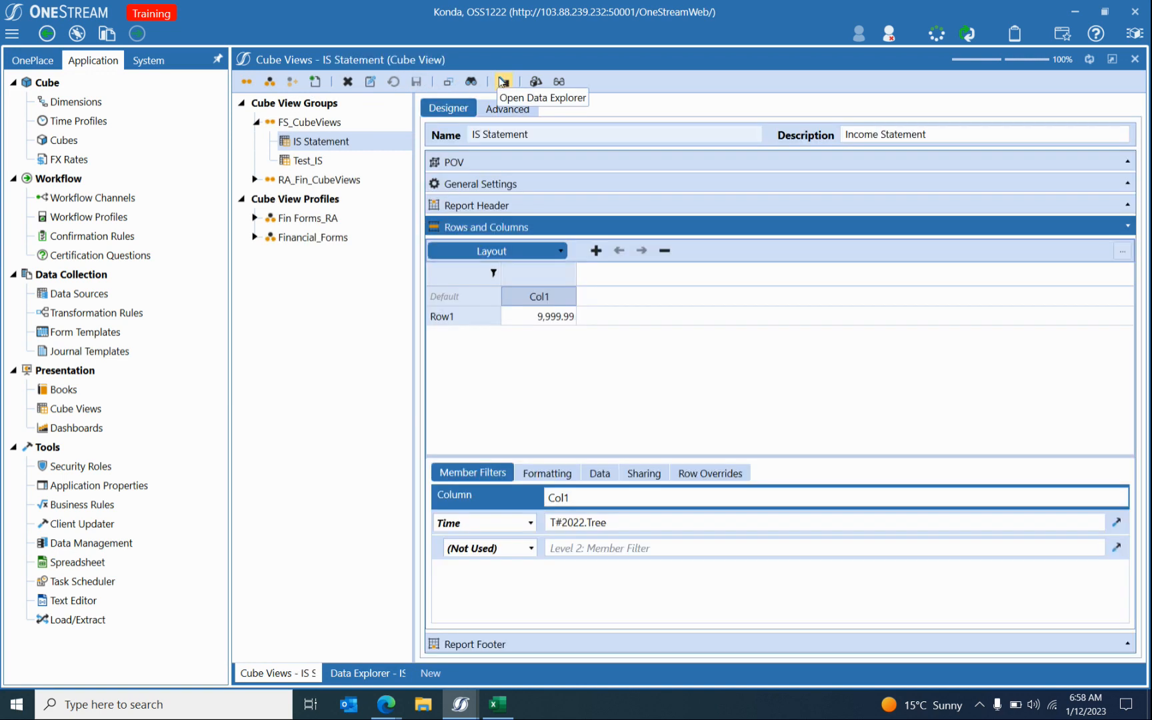
{"action": "left_click", "coordinate": [500, 81]}
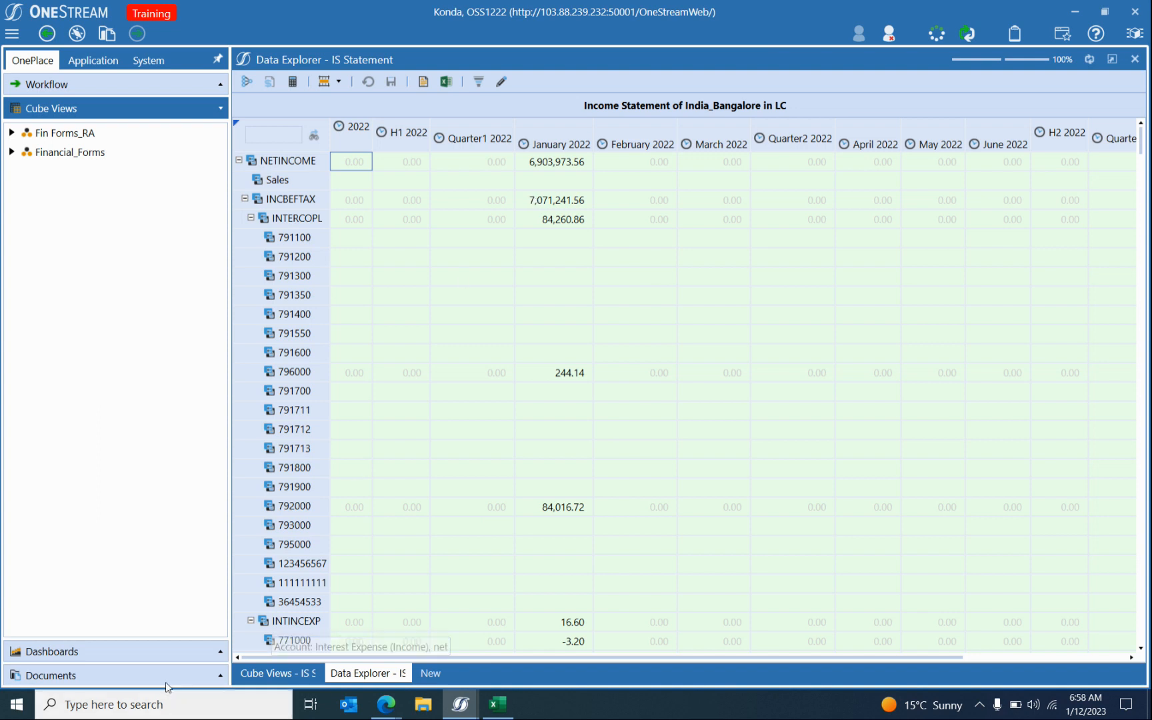
{"action": "left_click", "coordinate": [260, 673]}
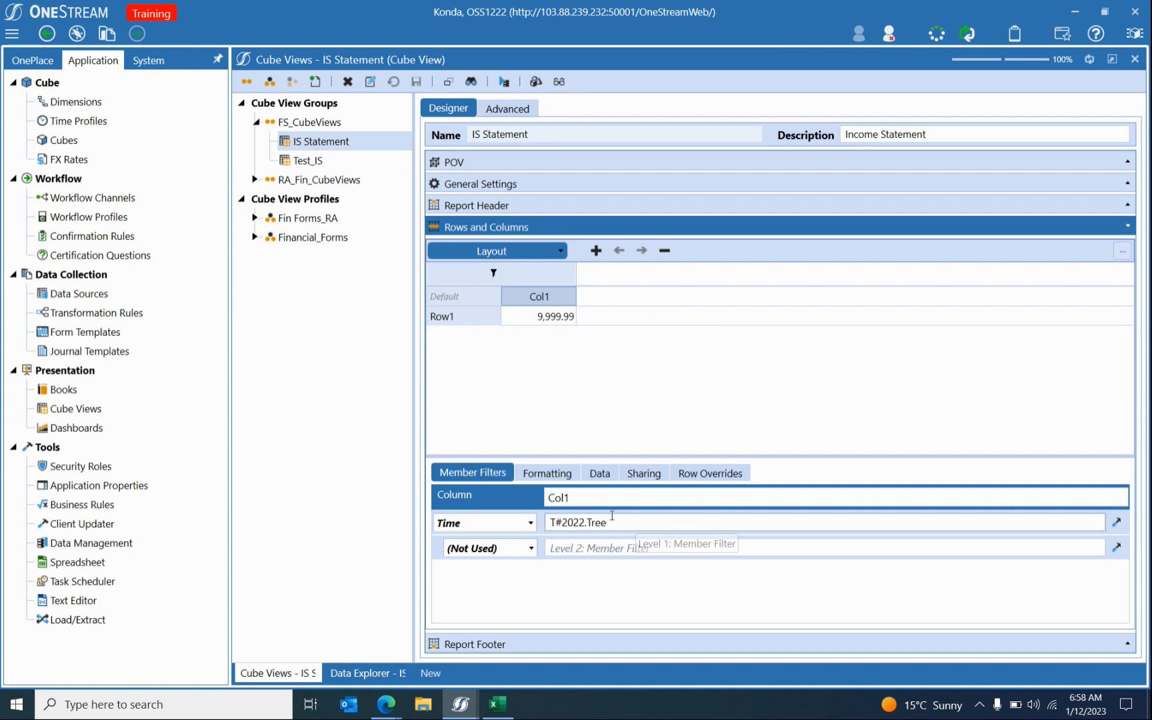
Change Col1's time filter to T#2022M1, T#2022M2, T#2022M3 and save the cube view.
{"action": "left_click_drag", "start_coordinate": [585, 523], "coordinate": [740, 522]}
{"action": "type", "text": "M1"}
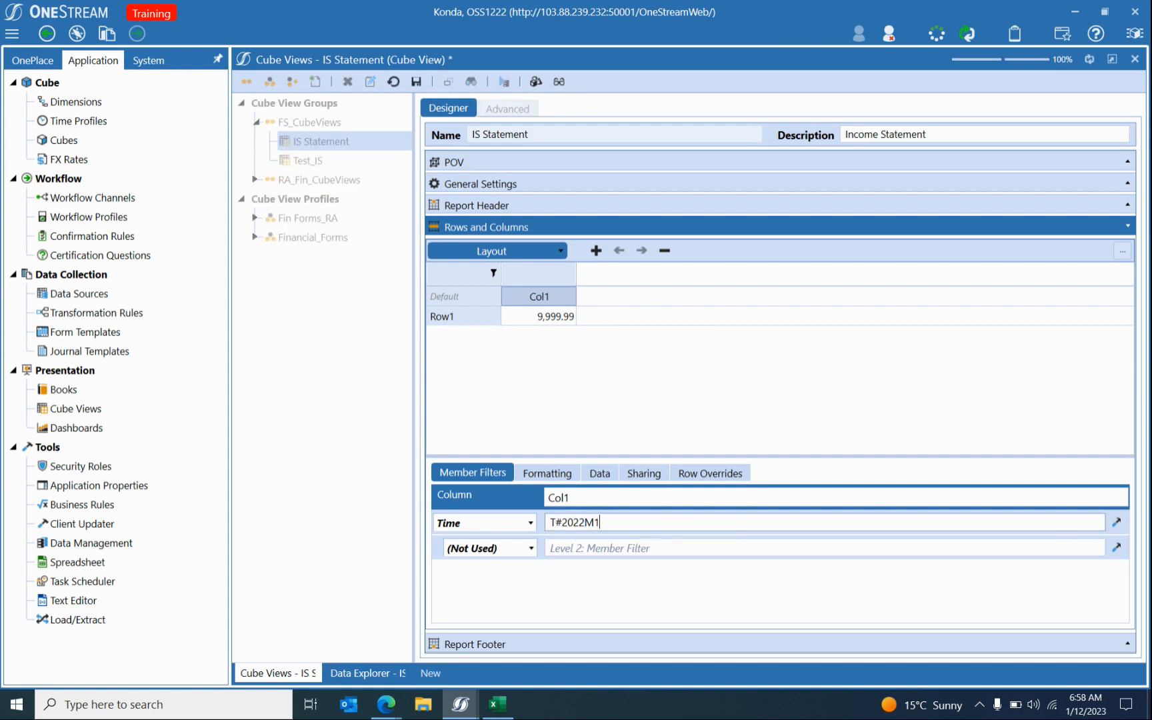
{"action": "type", "text": ", T"}
{"action": "key", "text": "BackSpace"}
{"action": "key", "text": "Left"}
{"action": "key", "text": "shift+Left"}
{"action": "key", "text": "shift+Left"}
{"action": "key", "text": "shift+Left"}
{"action": "key", "text": "shift+Left"}
{"action": "key", "text": "shift+Left"}
{"action": "key", "text": "shift+Left"}
{"action": "key", "text": "shift+Left"}
{"action": "key", "text": "shift+Left"}
{"action": "key", "text": "ctrl+c"}
{"action": "key", "text": "Right"}
{"action": "key", "text": "ctrl+v"}
{"action": "key", "text": "BackSpace"}
{"action": "type", "text": "2,"}
{"action": "key", "text": "ctrl+v"}
{"action": "key", "text": "BackSpace"}
{"action": "type", "text": "3"}
{"action": "left_click", "coordinate": [416, 81]}
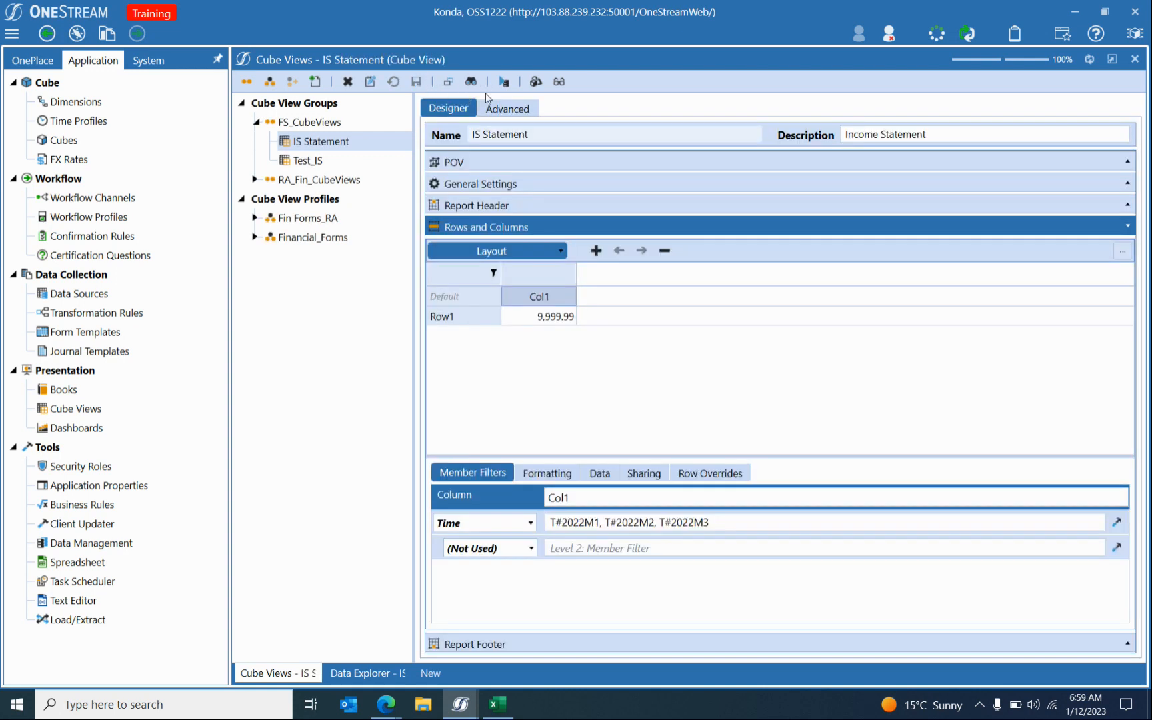
Set Row1's account filter to A#NETINCOME.Children.
{"action": "left_click", "coordinate": [468, 318]}
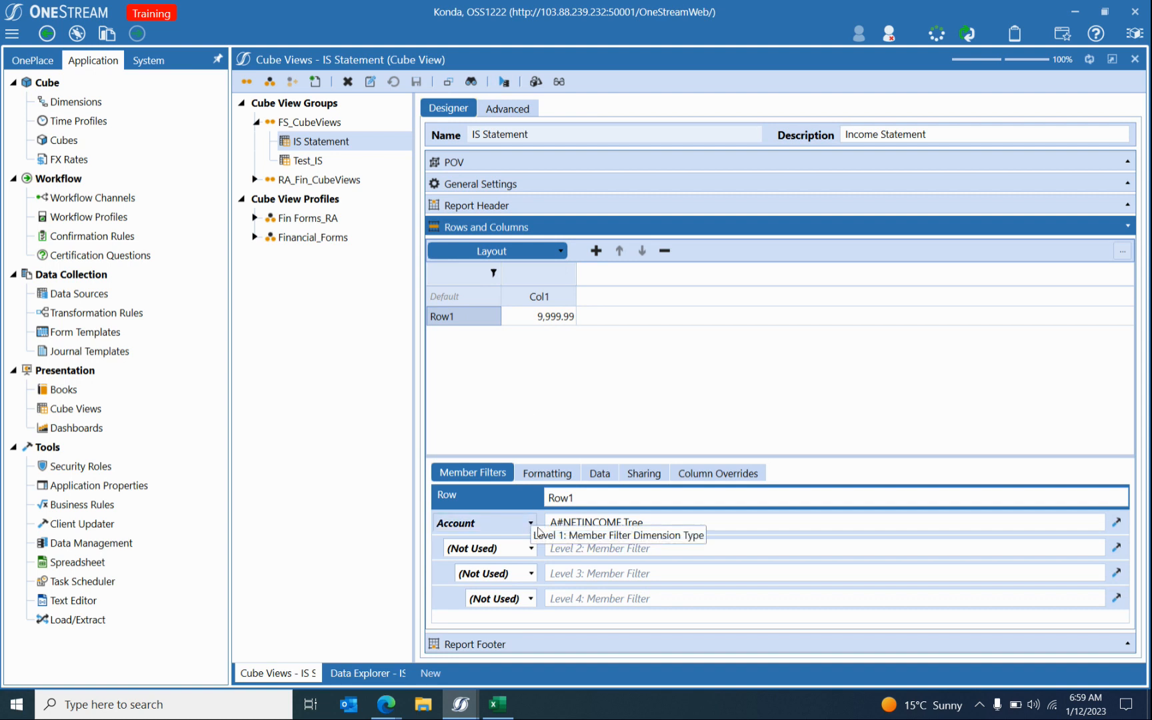
{"action": "left_click", "coordinate": [620, 521]}
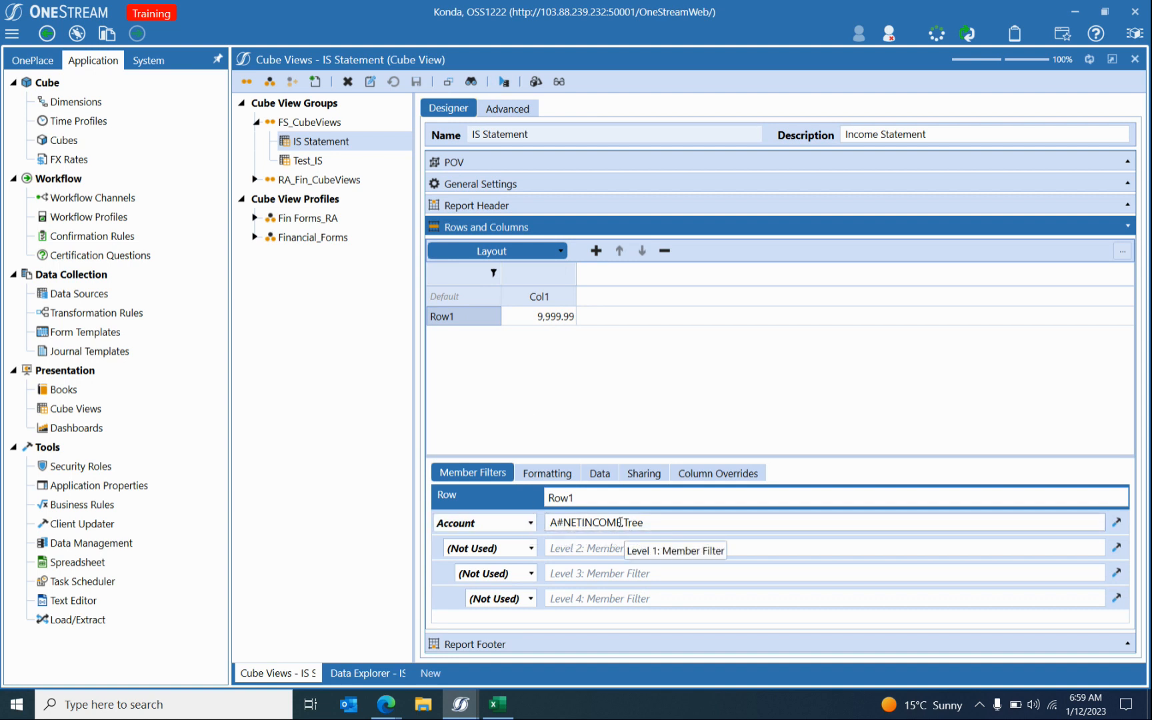
{"action": "left_click_drag", "start_coordinate": [621, 522], "coordinate": [727, 525]}
{"action": "type", "text": "Children"}
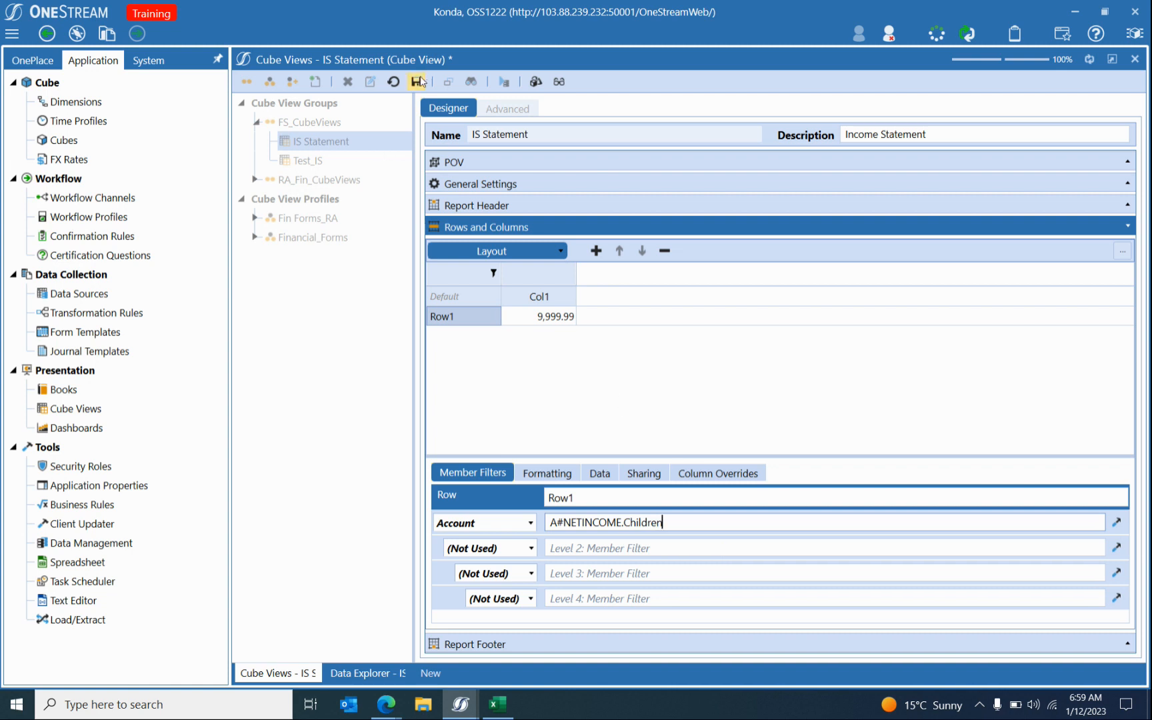
Add the parent member in front so Row1's filter reads A#NETINCOME, A#NETINCOME.Children, and review both entries.
{"action": "triple_click", "coordinate": [621, 522]}
{"action": "key", "text": "ctrl+c"}
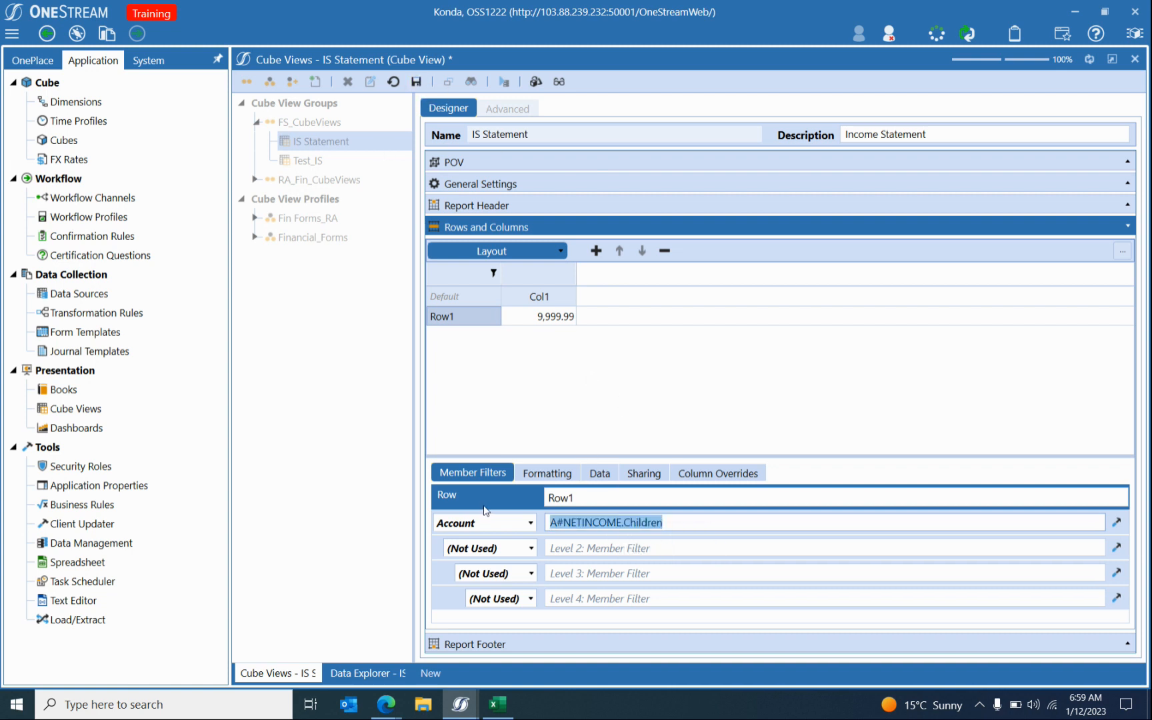
{"action": "left_click", "coordinate": [550, 521]}
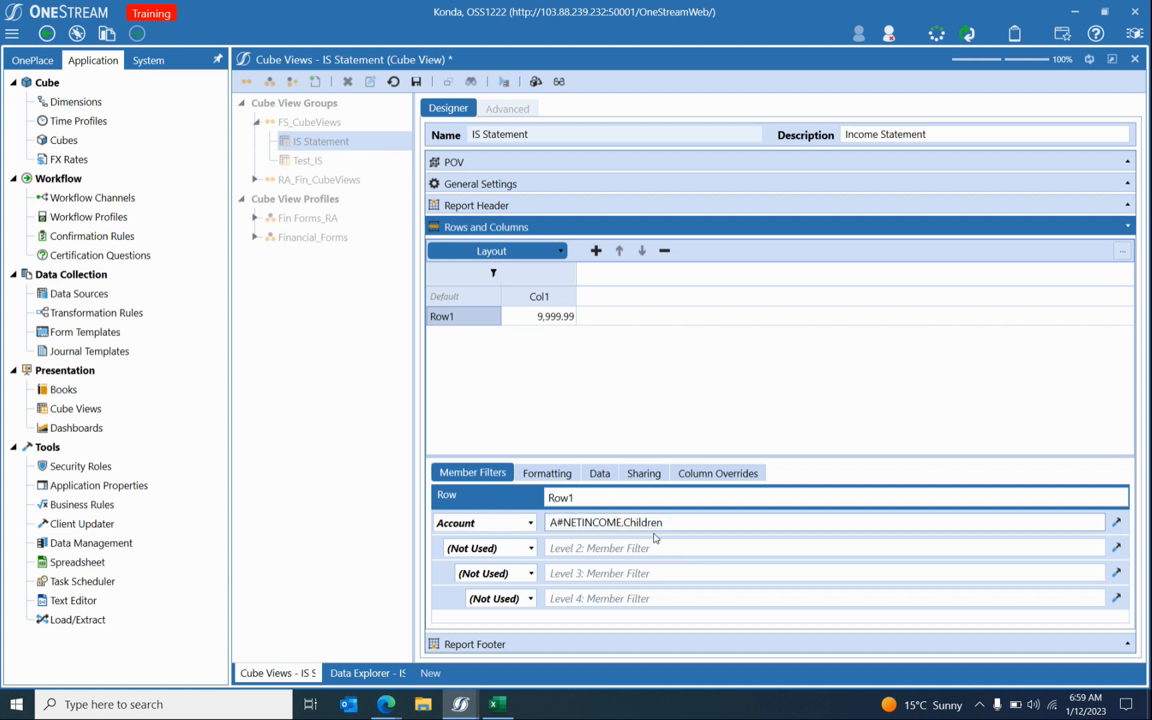
{"action": "key", "text": "ctrl+v"}
{"action": "key", "text": "BackSpace"}
{"action": "key", "text": "BackSpace"}
{"action": "key", "text": "BackSpace"}
{"action": "key", "text": "BackSpace"}
{"action": "key", "text": "BackSpace"}
{"action": "key", "text": "BackSpace"}
{"action": "key", "text": "BackSpace"}
{"action": "key", "text": "BackSpace"}
{"action": "key", "text": "BackSpace"}
{"action": "type", "text": ","}
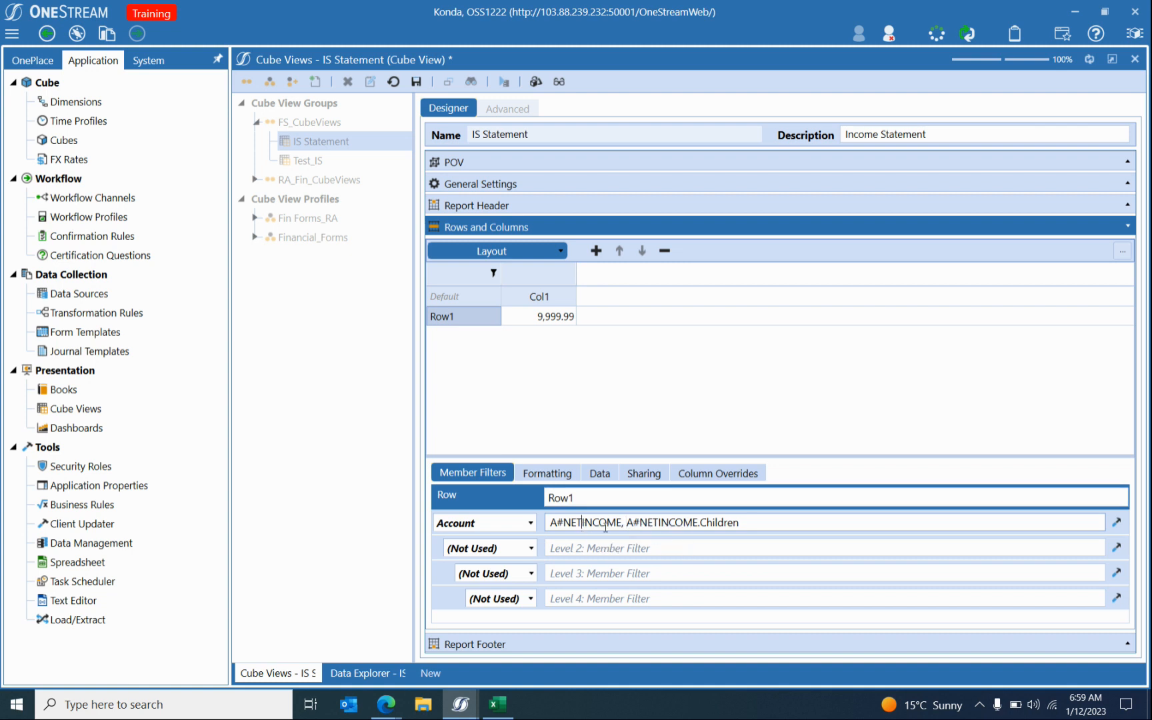
{"action": "left_click_drag", "start_coordinate": [628, 522], "coordinate": [513, 528]}
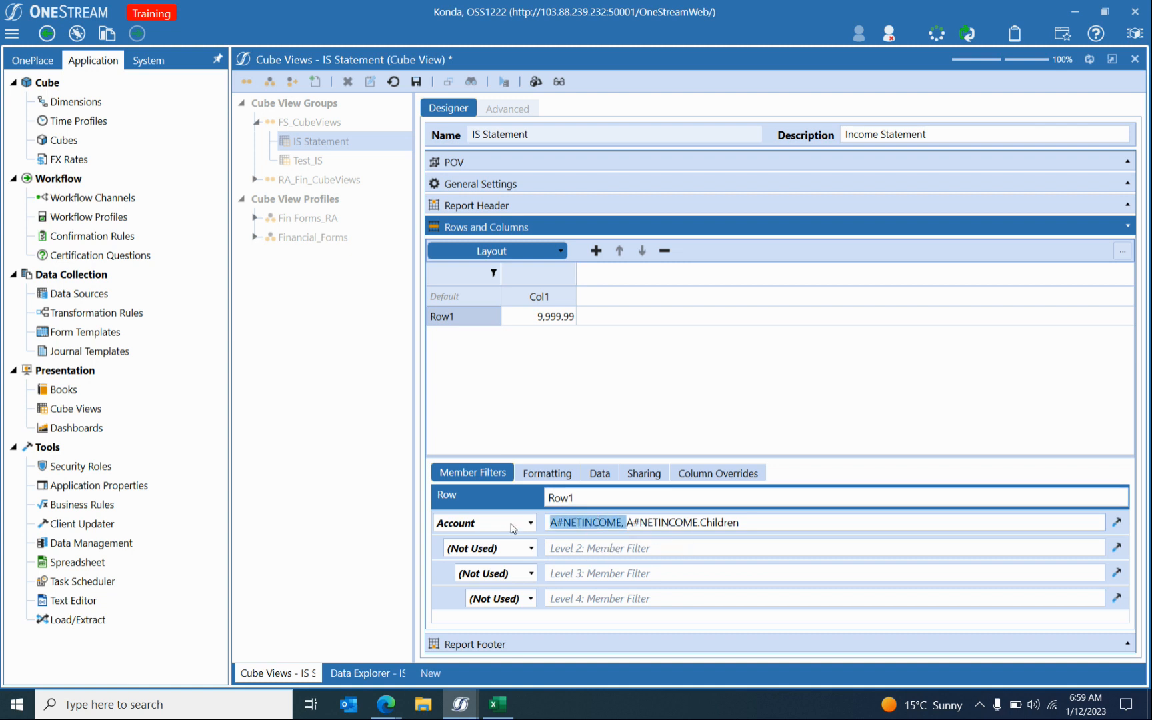
{"action": "left_click", "coordinate": [668, 522]}
{"action": "left_click_drag", "start_coordinate": [633, 522], "coordinate": [761, 520]}
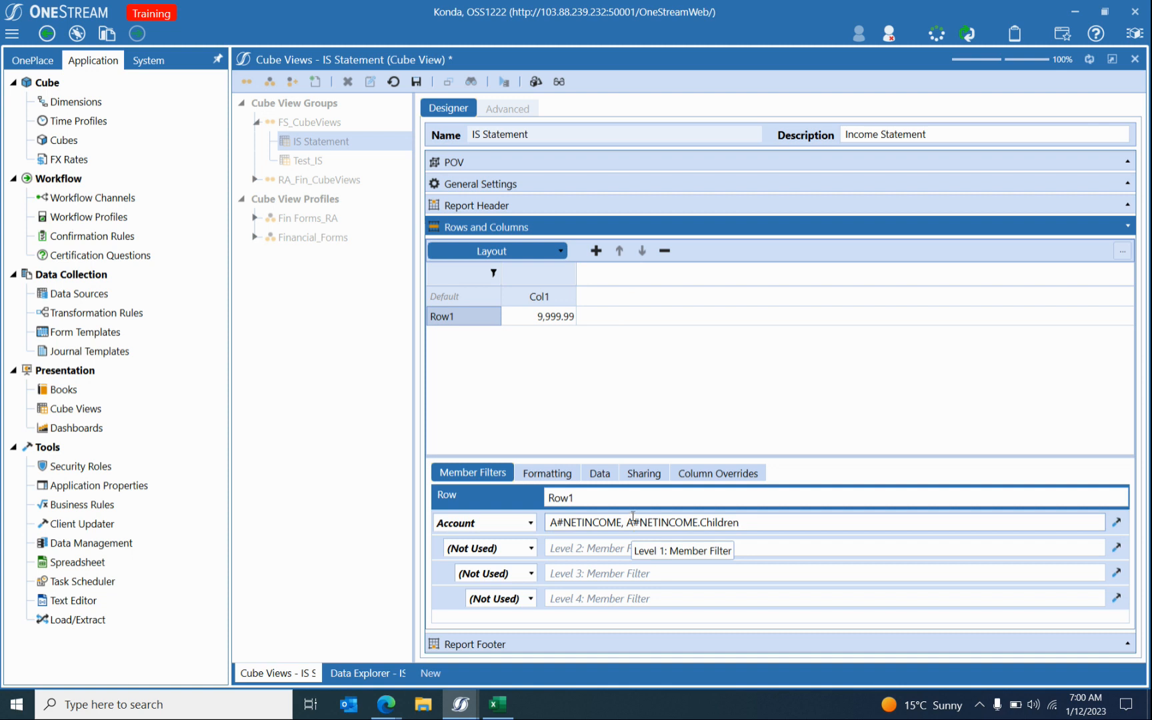
Save the cube view, run it to check NETINCOME above its children, and return to the designer.
{"action": "left_click", "coordinate": [417, 82]}
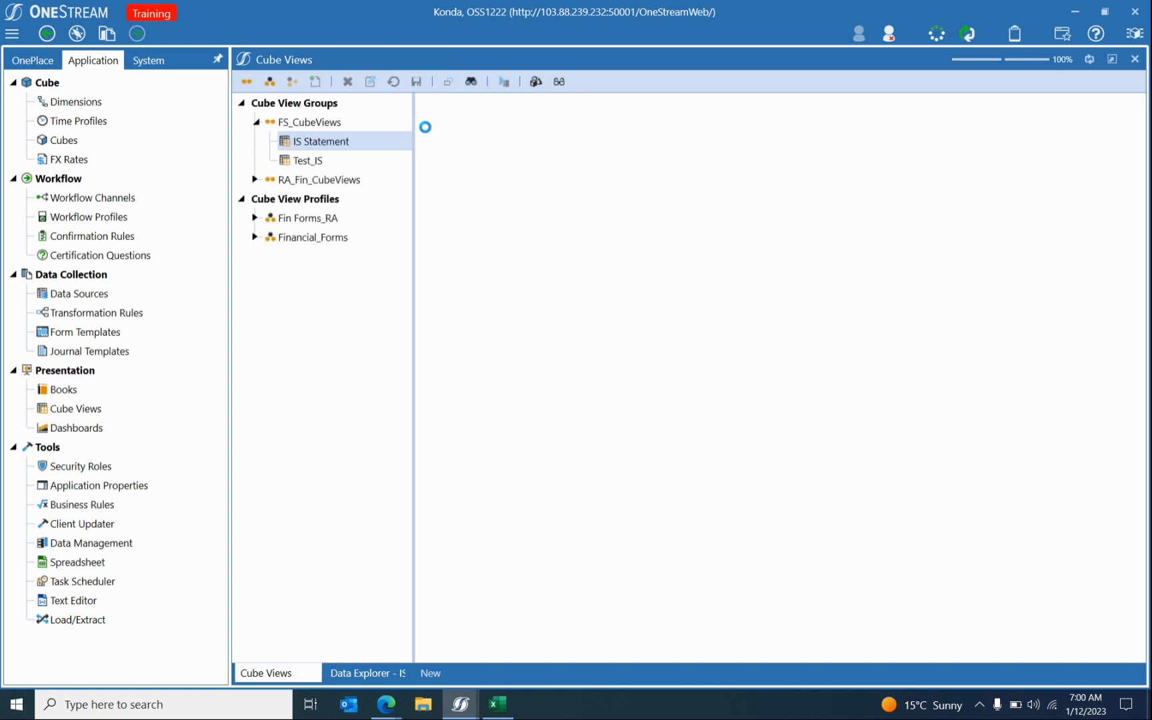
{"action": "left_click", "coordinate": [503, 81]}
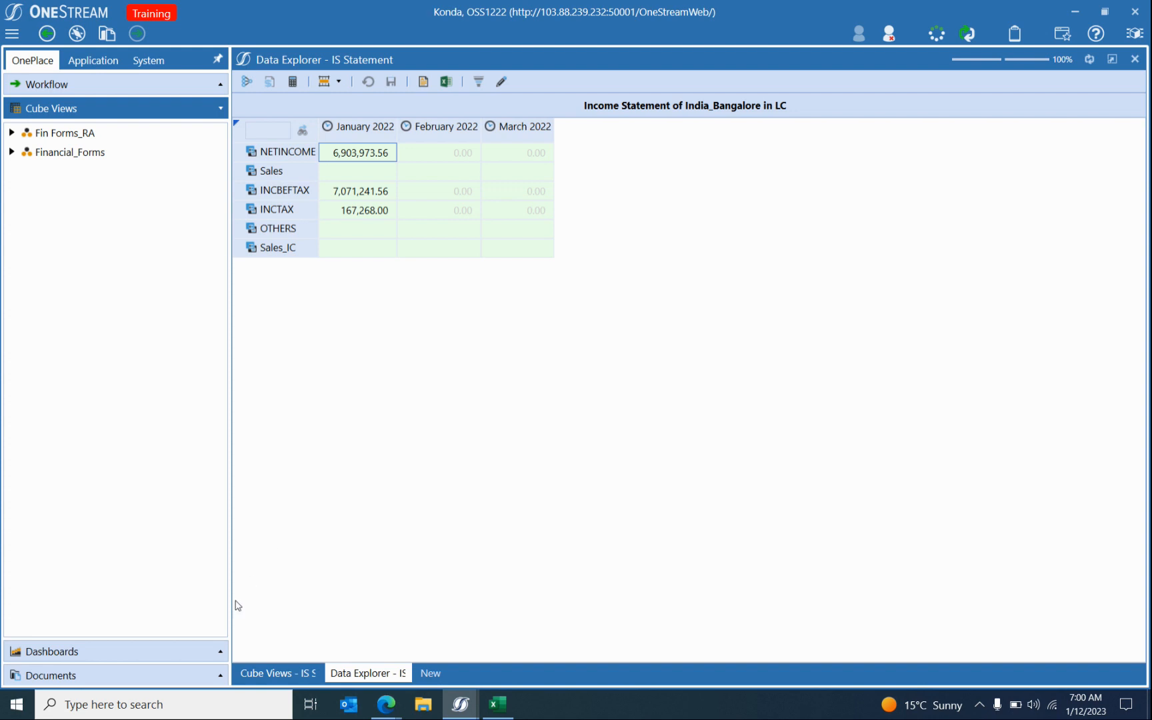
{"action": "left_click", "coordinate": [266, 673]}
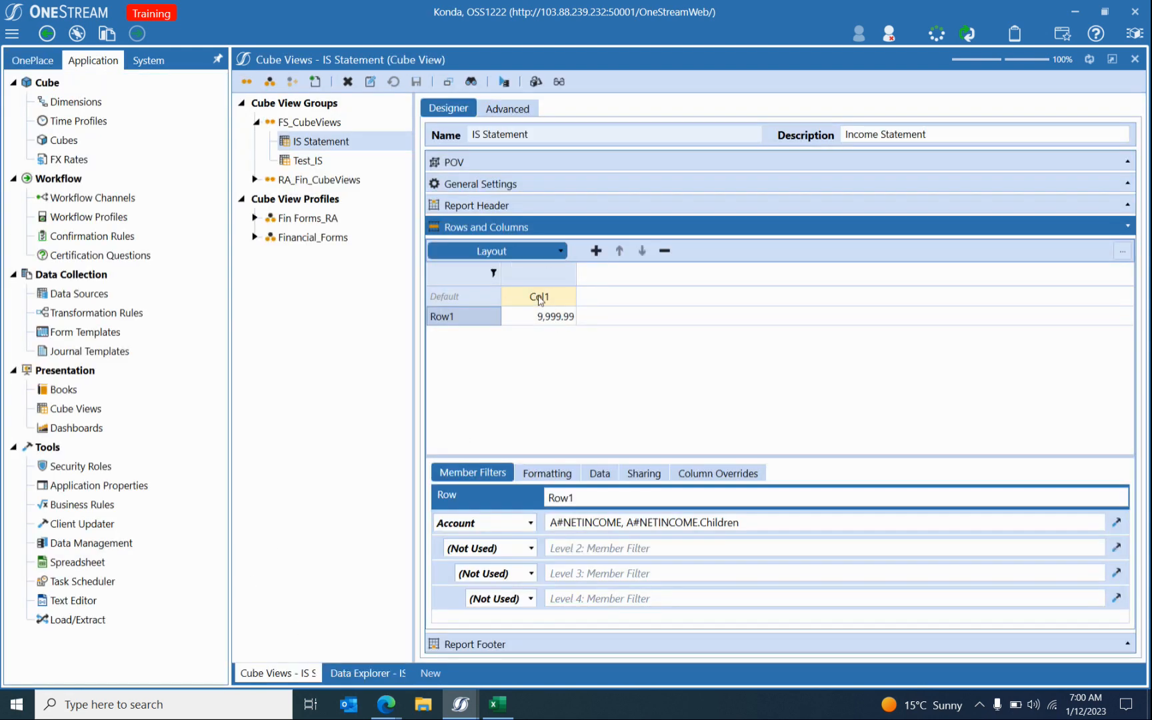
Add Row2 and split the account filters: A#NETINCOME for Row1 and A#NETINCOME.Children for Row2.
{"action": "left_click", "coordinate": [596, 251]}
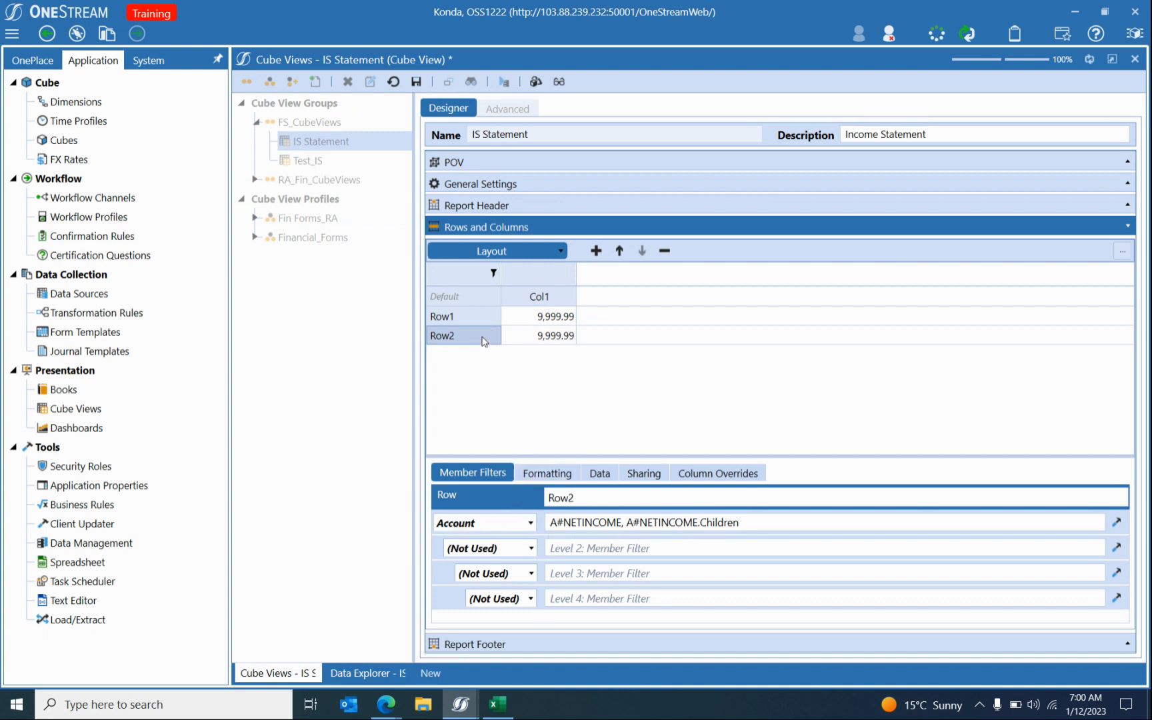
{"action": "left_click", "coordinate": [486, 318]}
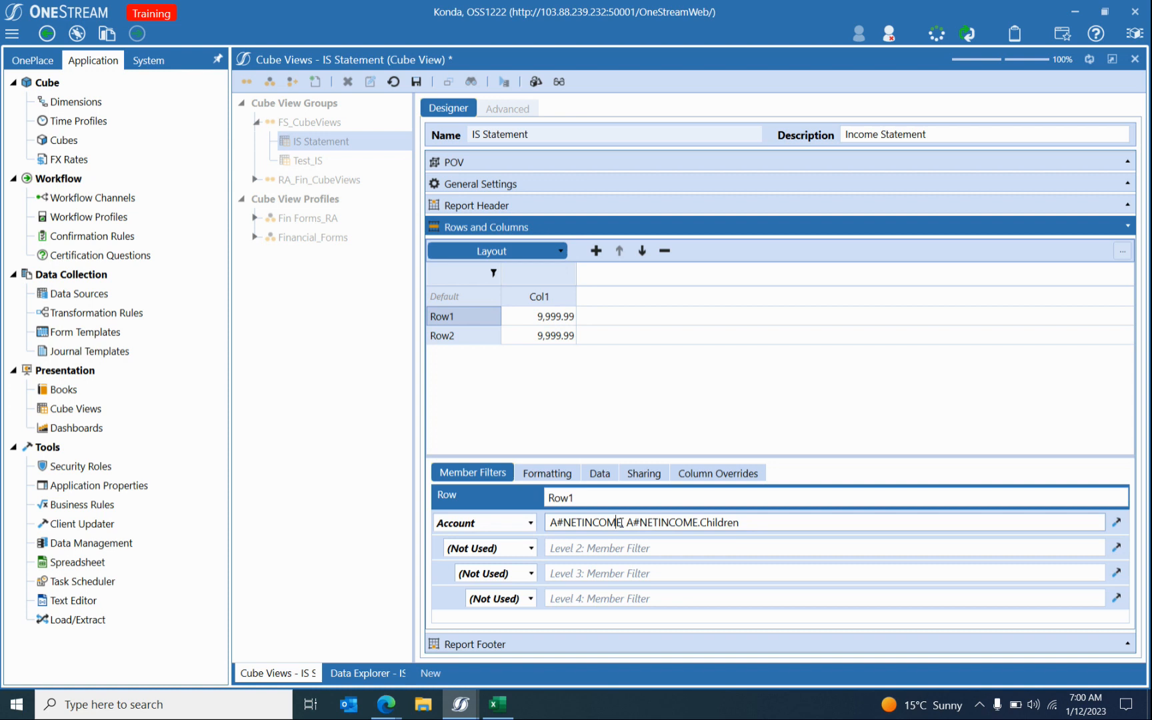
{"action": "left_click_drag", "start_coordinate": [621, 522], "coordinate": [770, 521]}
{"action": "key", "text": "ctrl+x"}
{"action": "left_click", "coordinate": [466, 336]}
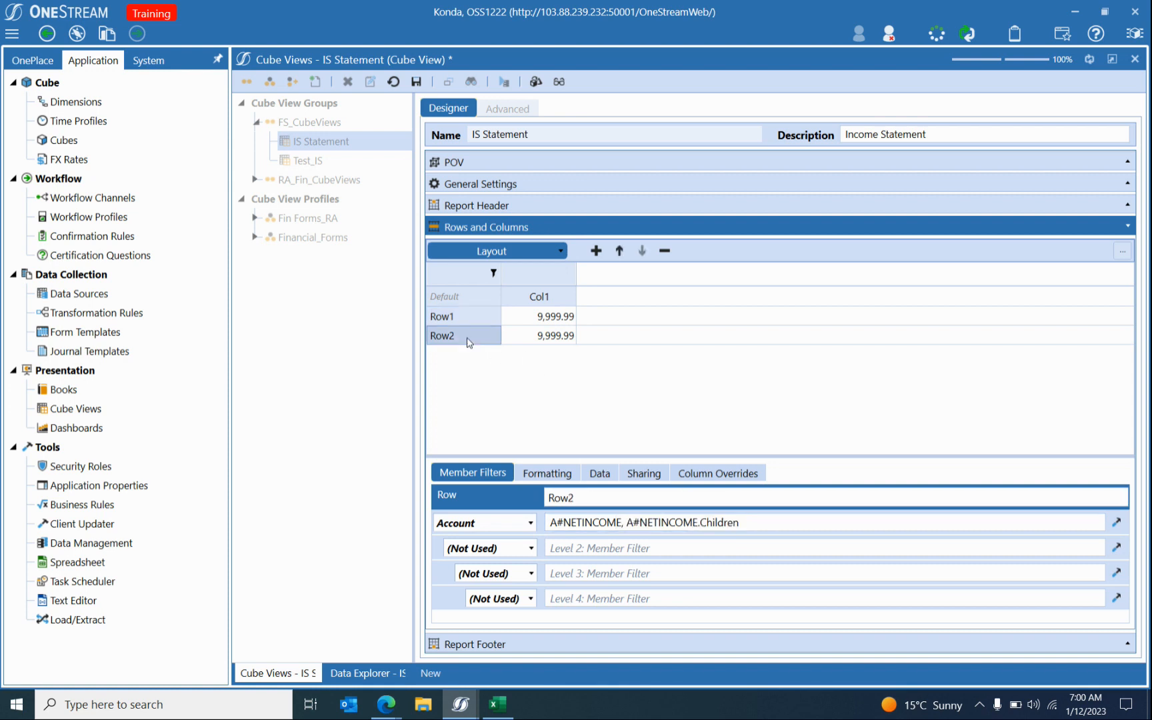
{"action": "left_click_drag", "start_coordinate": [626, 523], "coordinate": [549, 523]}
{"action": "key", "text": "Delete"}
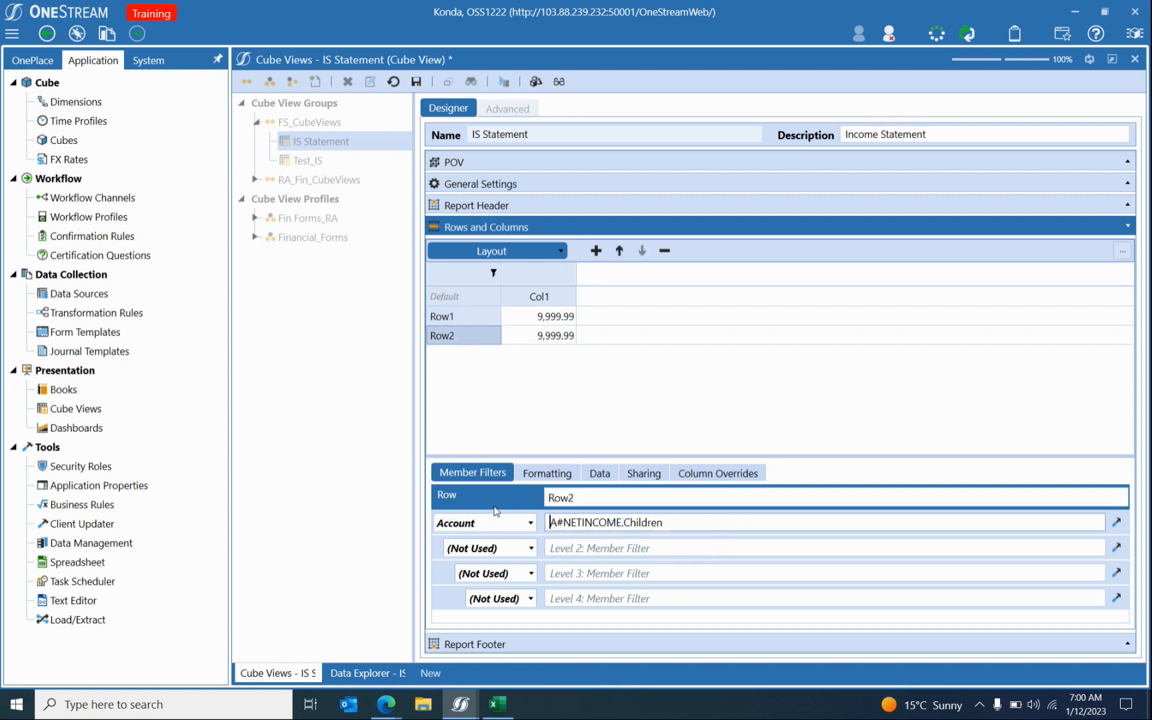
Save the cube view, run it to check the layout built from two separate rows, and return to the designer.
{"action": "left_click", "coordinate": [417, 82]}
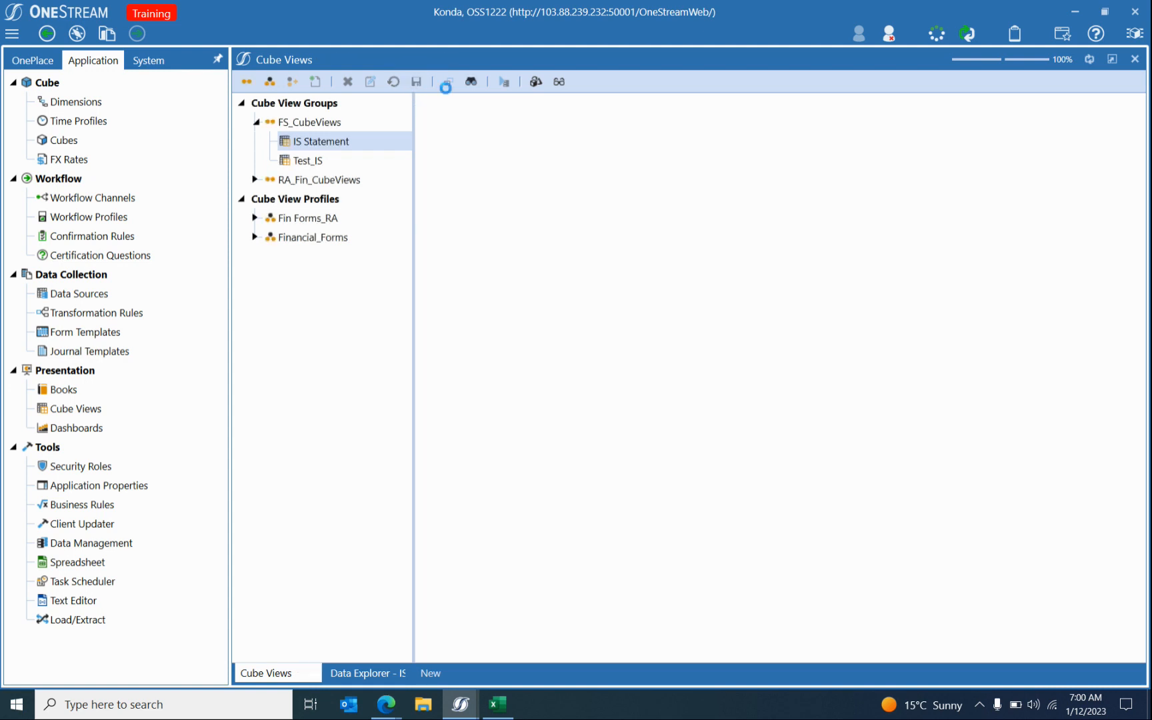
{"action": "left_click", "coordinate": [505, 82]}
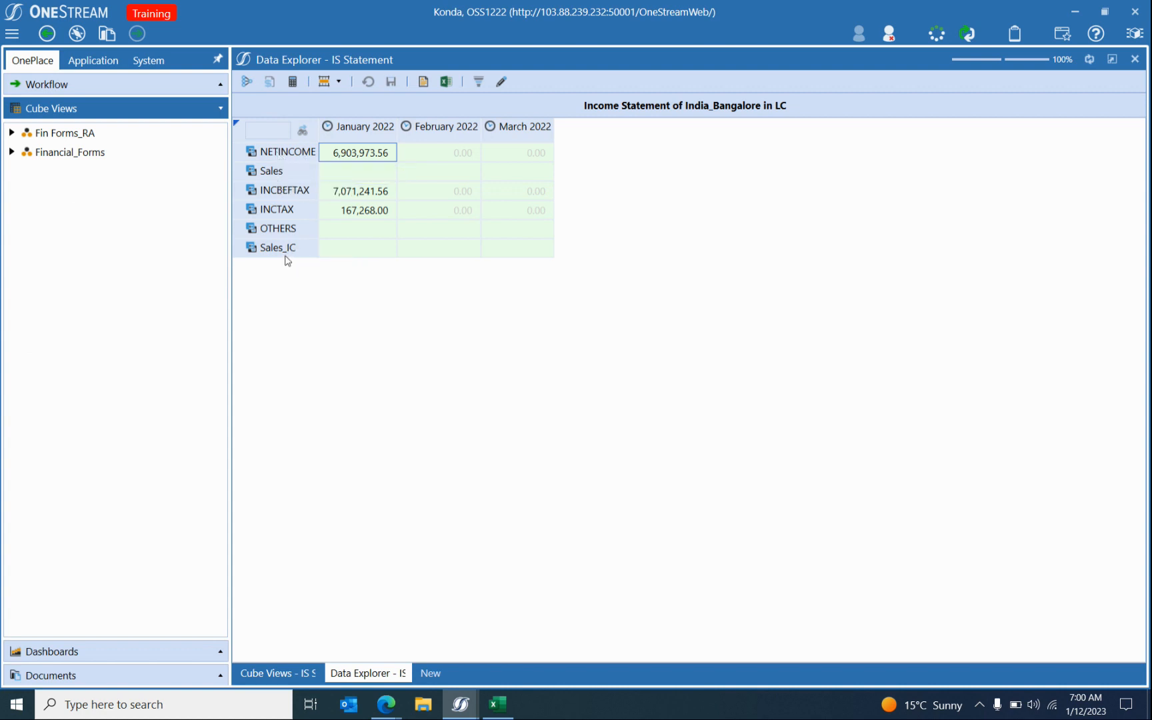
{"action": "left_click", "coordinate": [307, 674]}
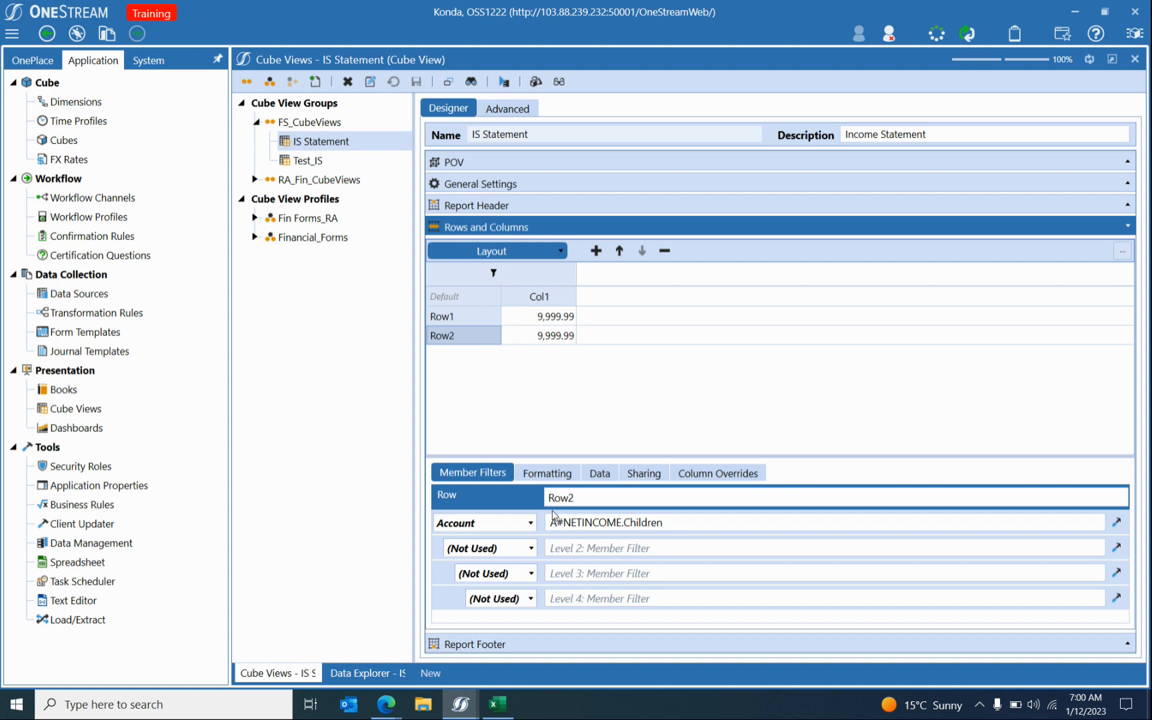
Delete Row2 and combine both members in Row1's account filter as A#NETINCOME, A#NETINCOME.Children.
{"action": "left_click", "coordinate": [481, 321]}
{"action": "left_click", "coordinate": [479, 337]}
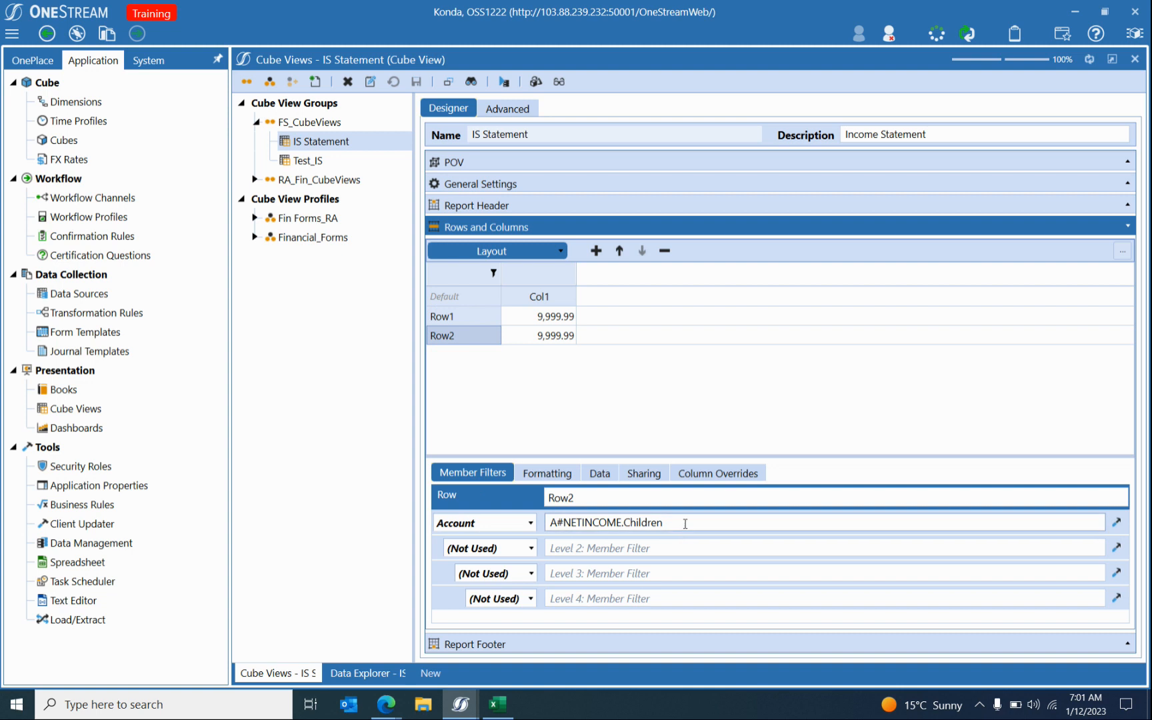
{"action": "left_click_drag", "start_coordinate": [664, 522], "coordinate": [520, 526]}
{"action": "left_click", "coordinate": [473, 345]}
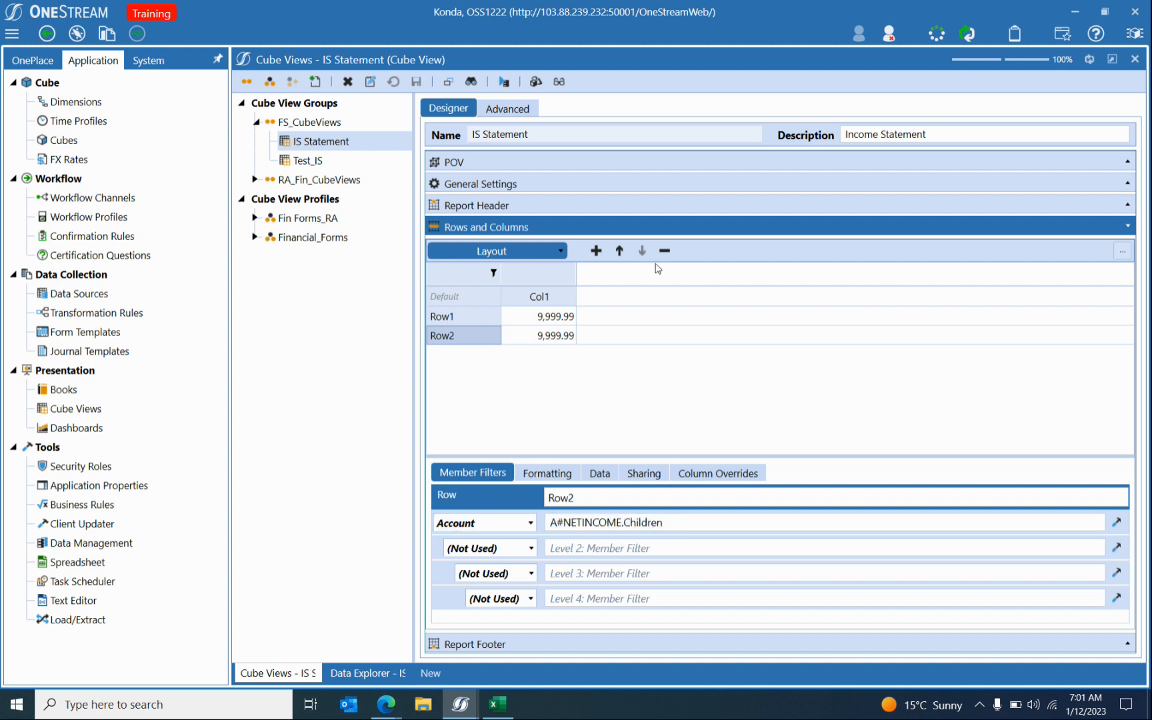
{"action": "left_click", "coordinate": [664, 251]}
{"action": "left_click", "coordinate": [639, 520]}
{"action": "type", "text": ","}
{"action": "key", "text": "ctrl+v"}
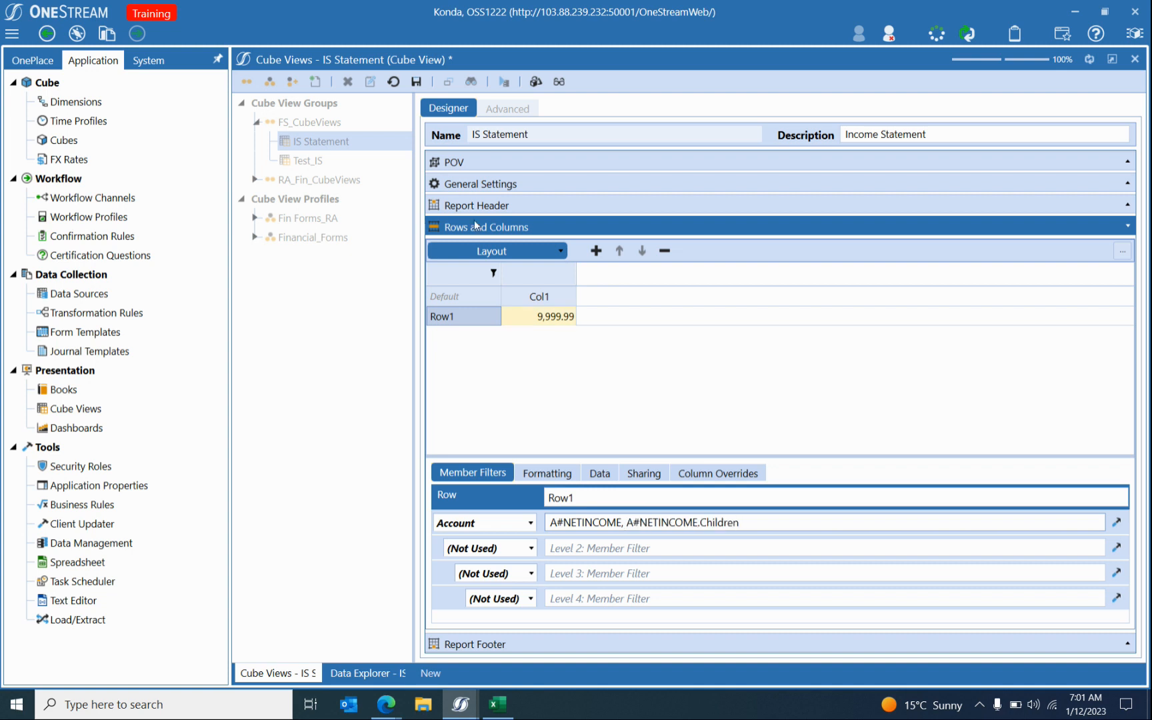
Save and run the cube view with the combined Row1 filter to compare its layout, and return to the designer.
{"action": "left_click", "coordinate": [413, 81]}
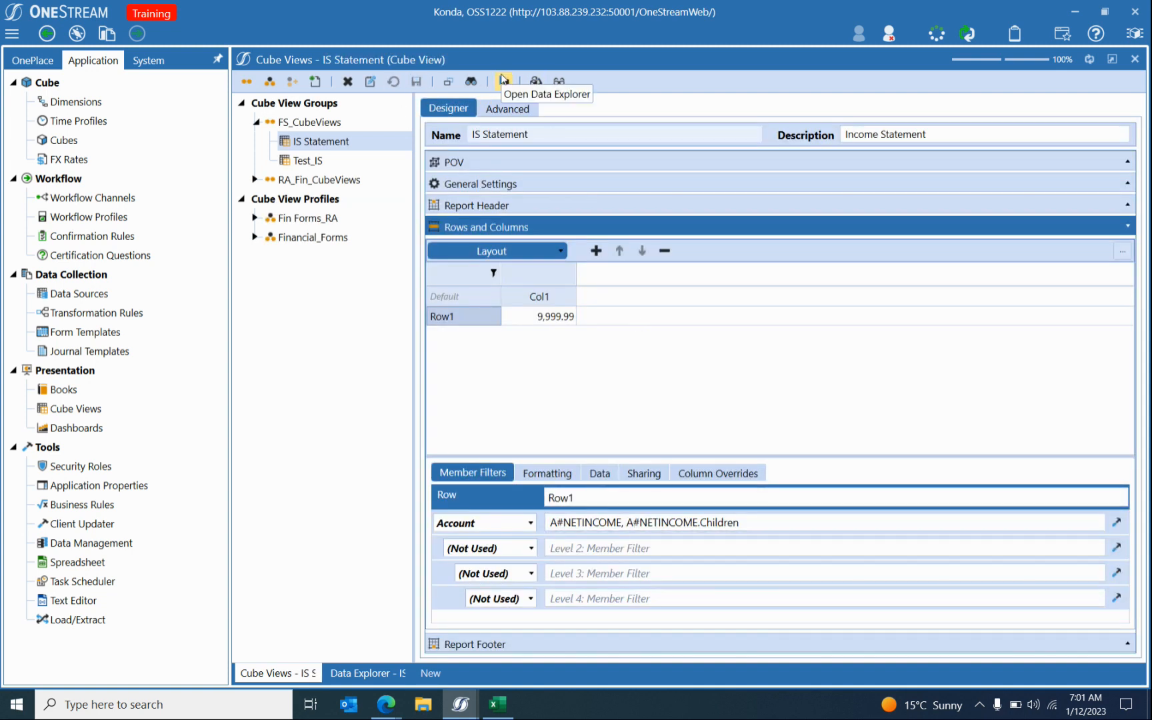
{"action": "left_click", "coordinate": [503, 80]}
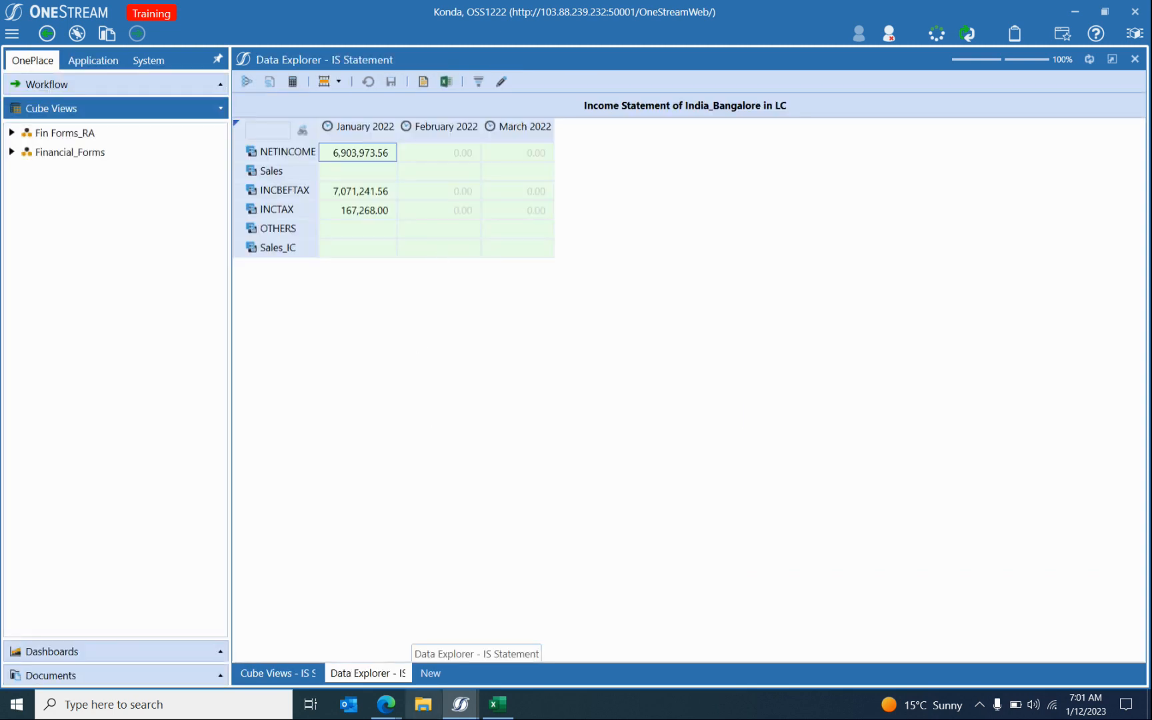
{"action": "left_click", "coordinate": [303, 673]}
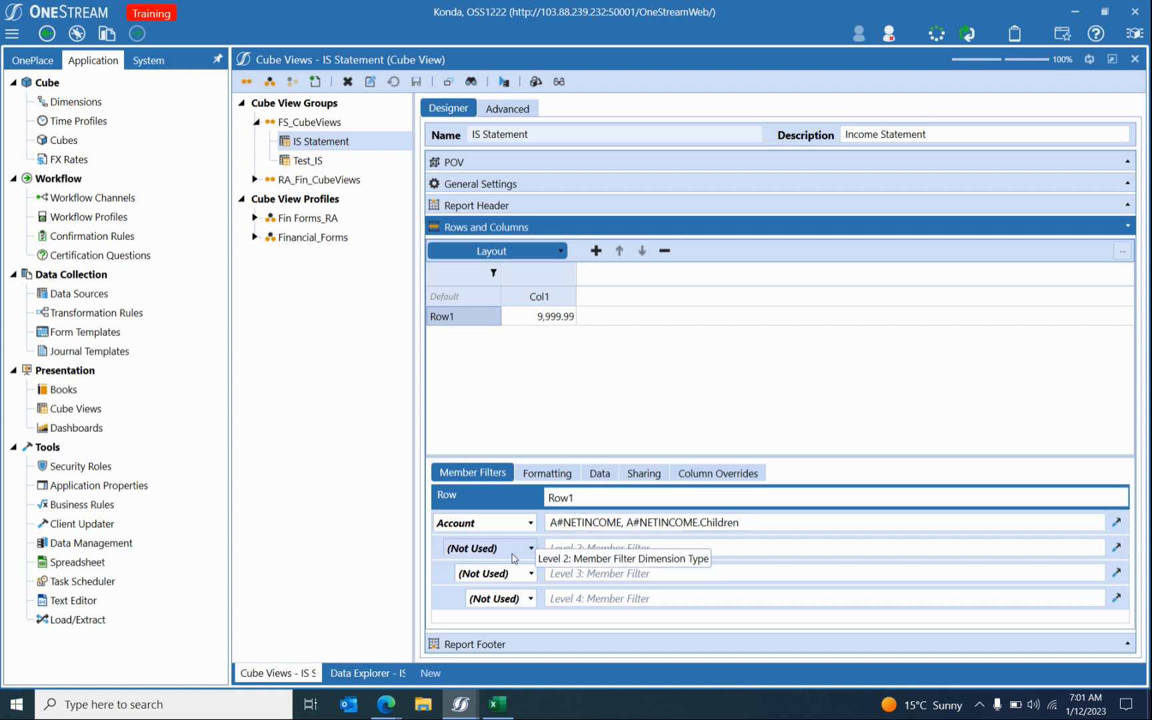
Set Row1's second-level dimension to UD1 (Department) and open the UD1 member selection from its filter builder.
{"action": "left_click", "coordinate": [532, 548]}
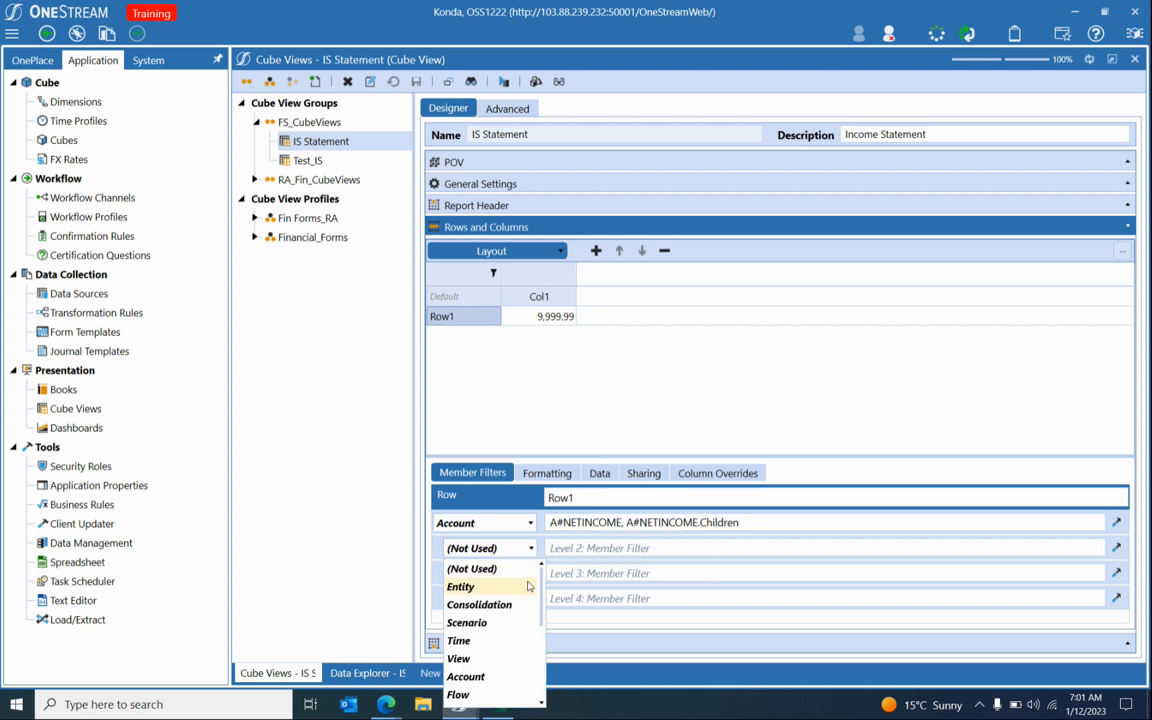
{"action": "scroll", "coordinate": [484, 657], "scroll_direction": "down", "scroll_amount": 2}
{"action": "left_click", "coordinate": [474, 640]}
{"action": "left_click", "coordinate": [585, 548]}
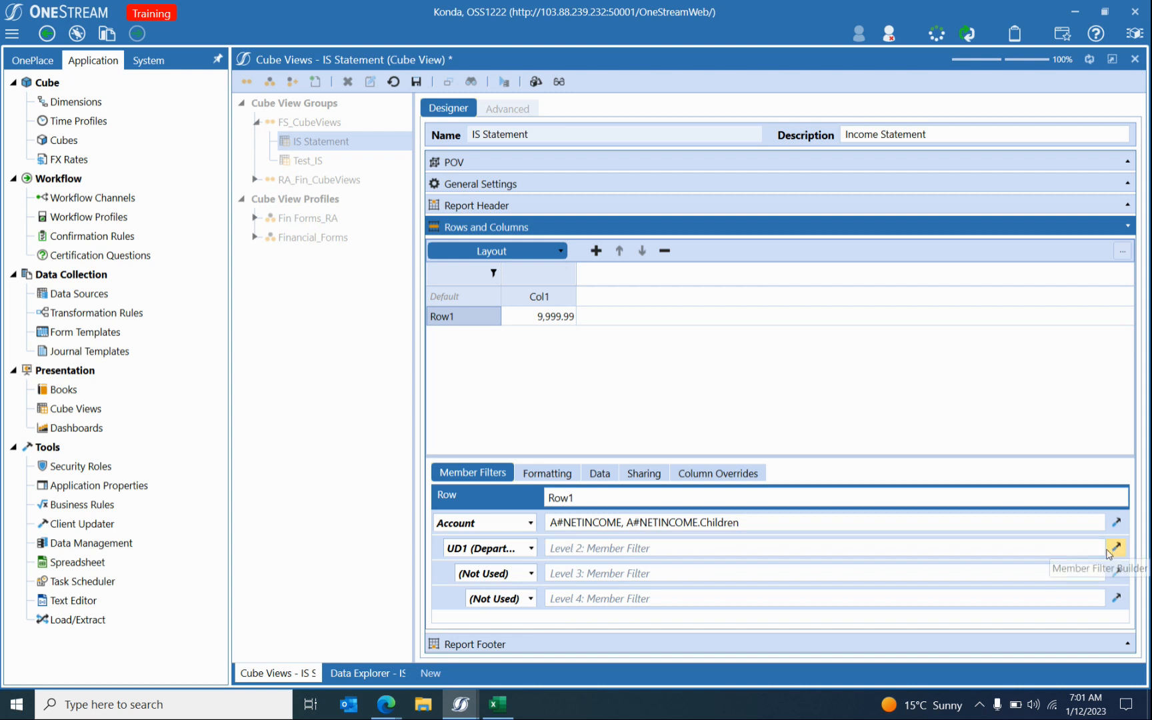
{"action": "left_click", "coordinate": [1116, 547]}
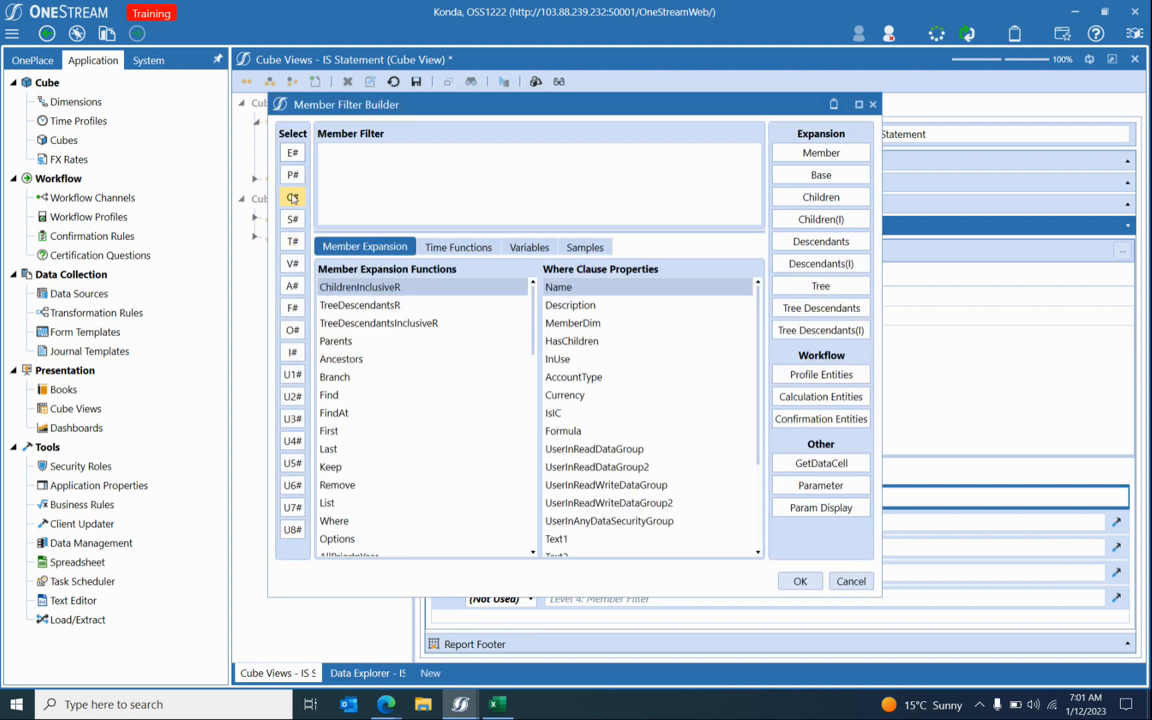
{"action": "left_click", "coordinate": [293, 374]}
Browse the Departments hierarchy, add Sales and departments D001 through D004 to the result list, and clear the list.
{"action": "left_click", "coordinate": [428, 380]}
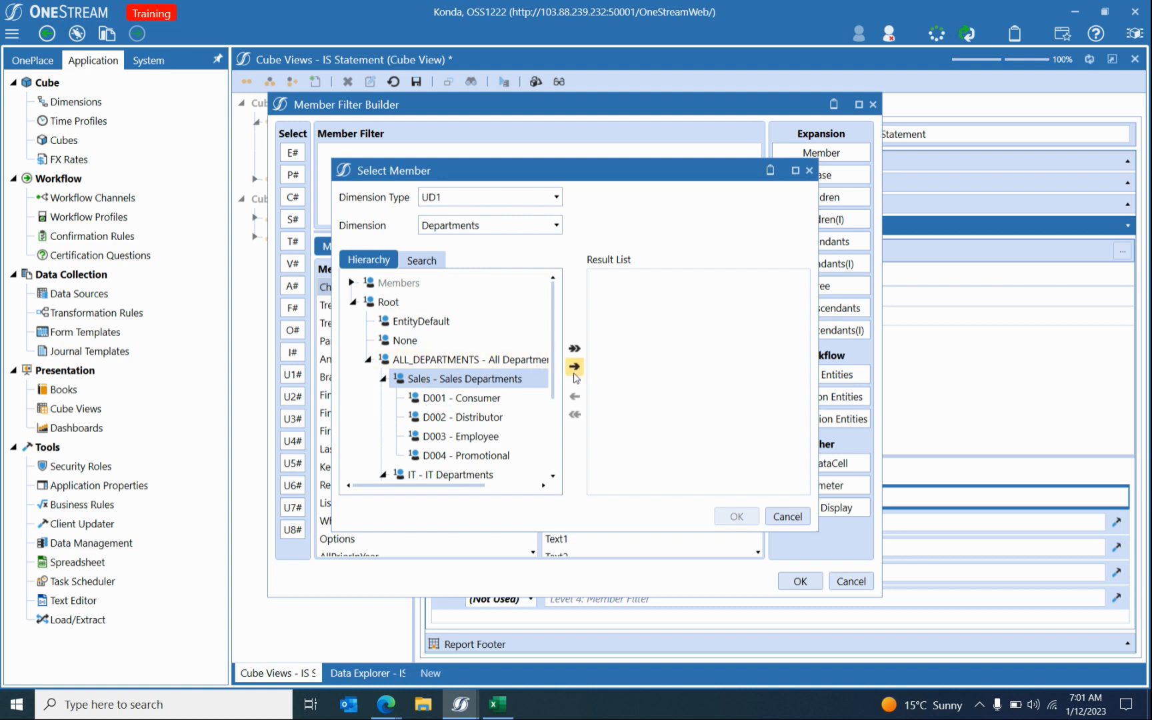
{"action": "scroll", "coordinate": [406, 353], "scroll_direction": "down", "scroll_amount": 7}
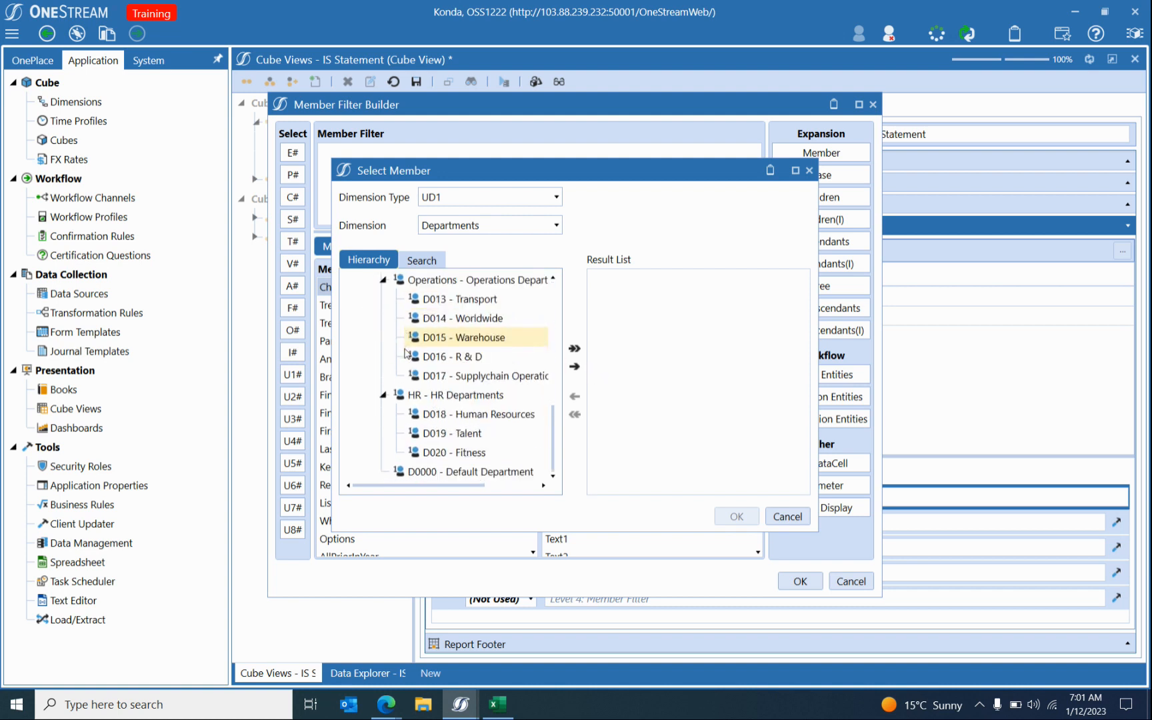
{"action": "left_click", "coordinate": [424, 472]}
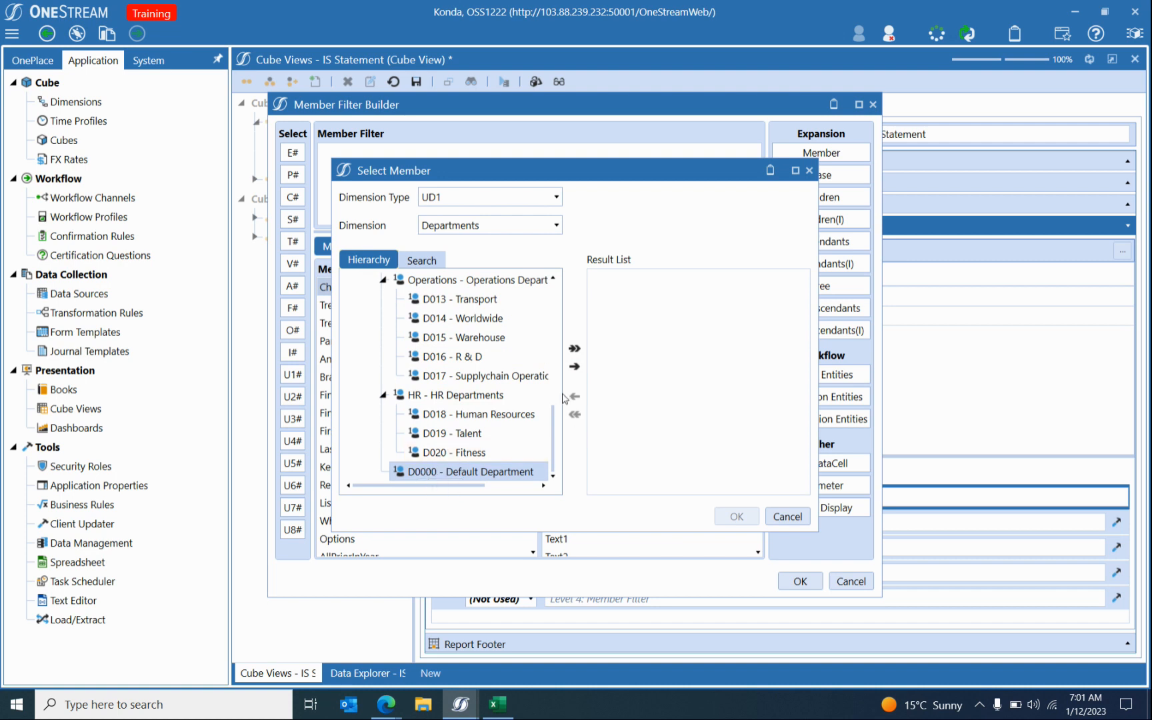
{"action": "scroll", "coordinate": [444, 398], "scroll_direction": "up", "scroll_amount": 6}
{"action": "left_click", "coordinate": [433, 380]}
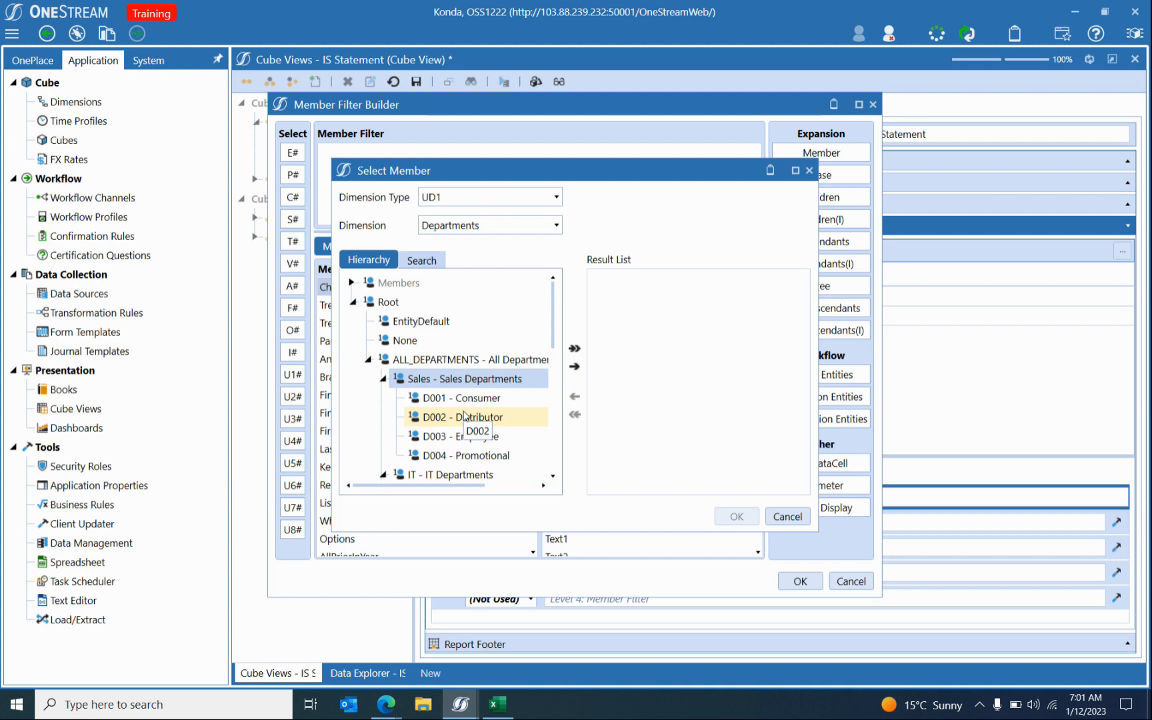
{"action": "left_click", "coordinate": [574, 366]}
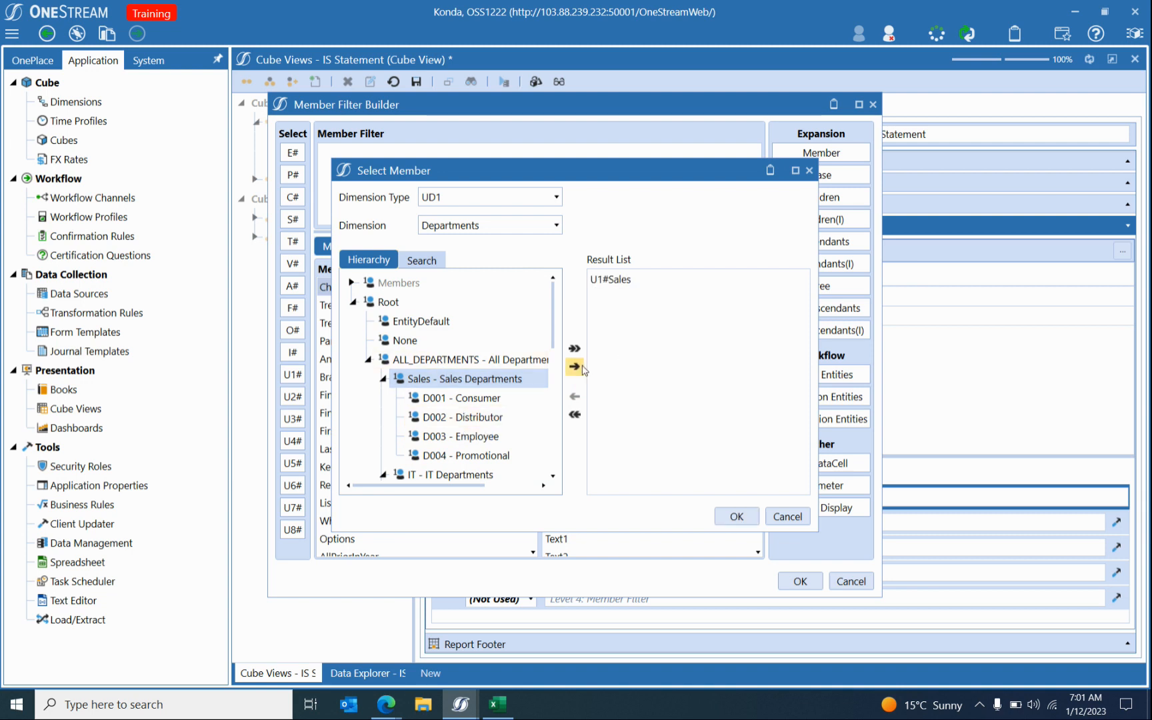
{"action": "left_click", "coordinate": [496, 399]}
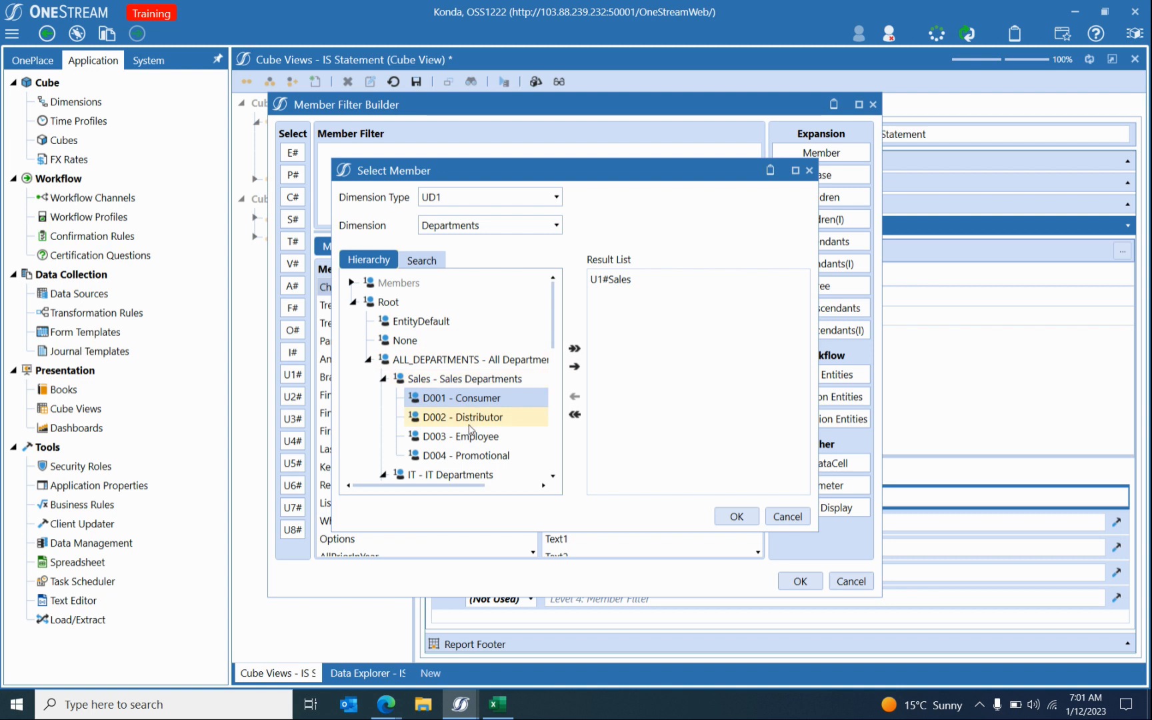
{"action": "left_click", "coordinate": [439, 457], "text": "shift"}
{"action": "left_click", "coordinate": [574, 366]}
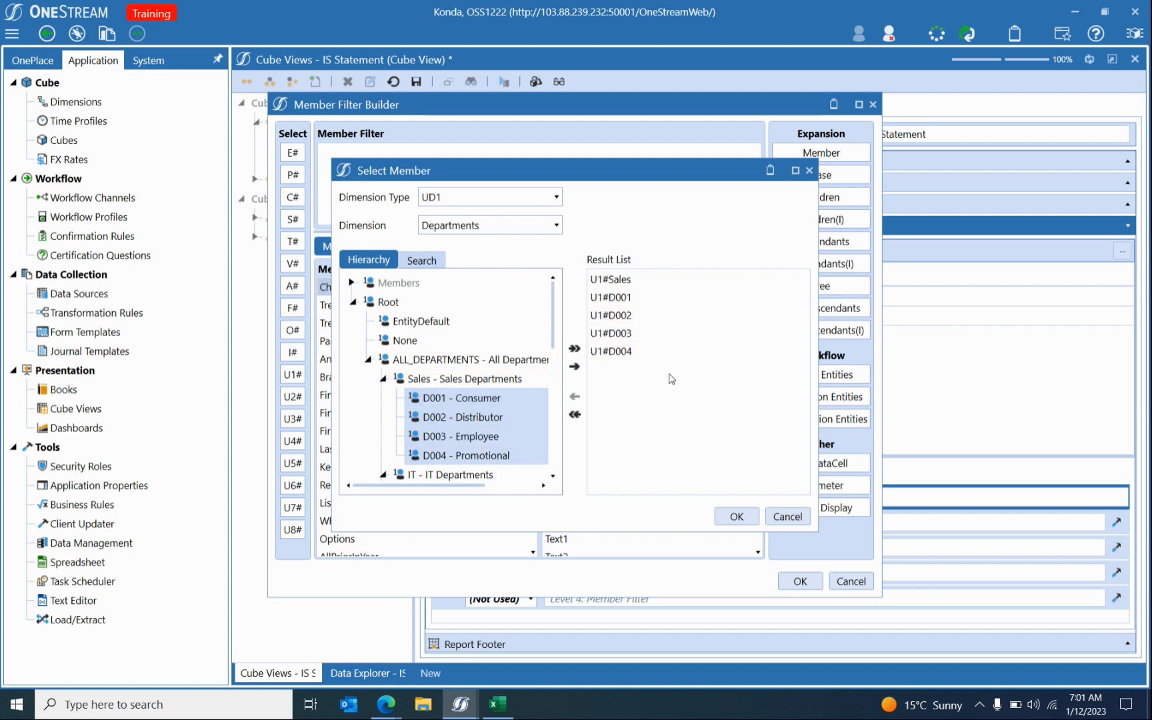
{"action": "left_click", "coordinate": [574, 414]}
Select D0000 - Default Department and apply U1#D0000 as Row1's second-level member filter.
{"action": "scroll", "coordinate": [474, 426], "scroll_direction": "down", "scroll_amount": 5}
{"action": "left_click", "coordinate": [470, 471]}
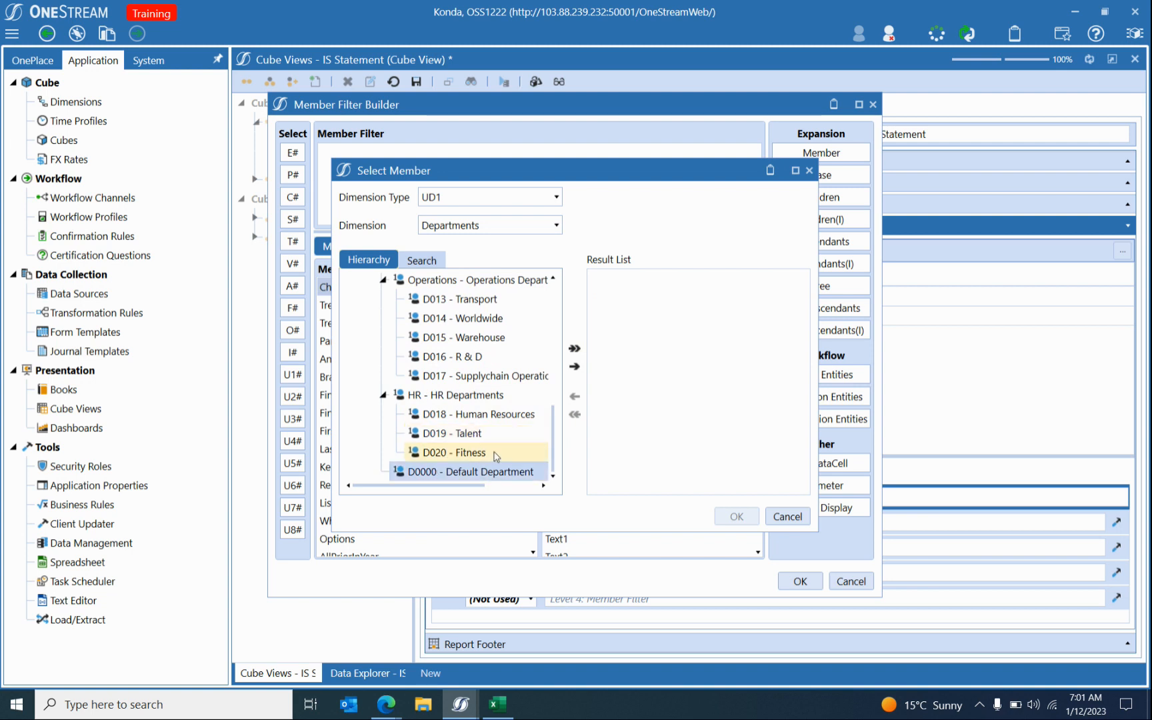
{"action": "left_click", "coordinate": [573, 366]}
{"action": "left_click", "coordinate": [735, 516]}
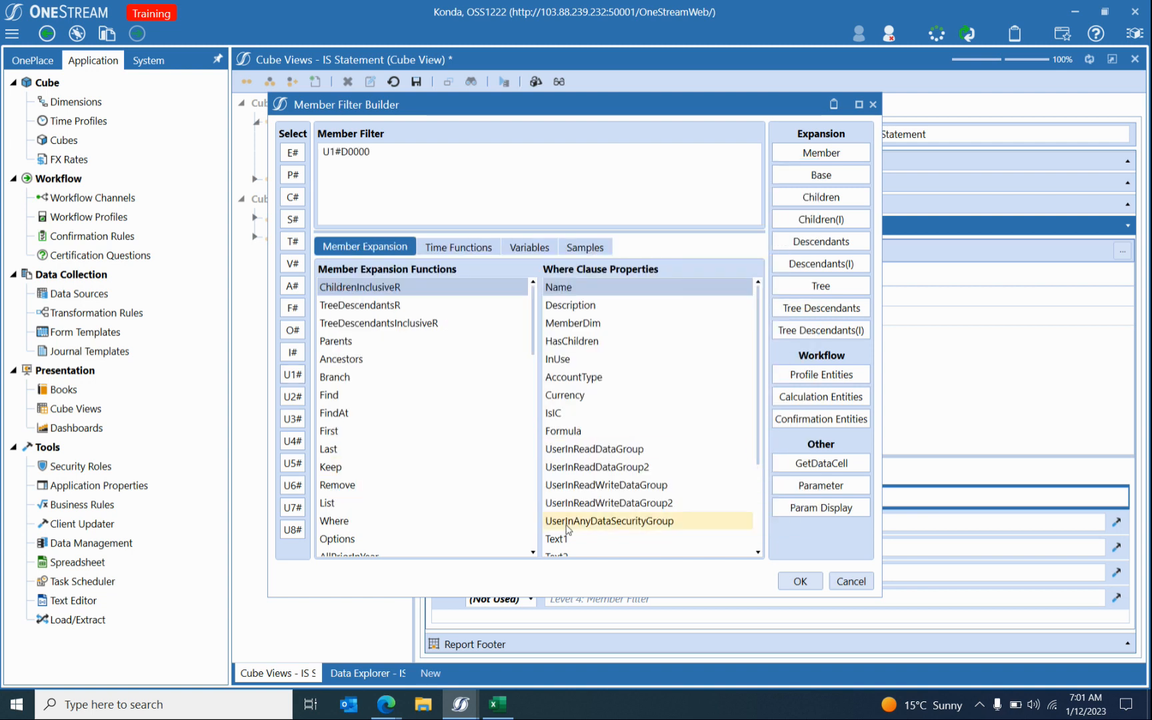
{"action": "left_click", "coordinate": [797, 576]}
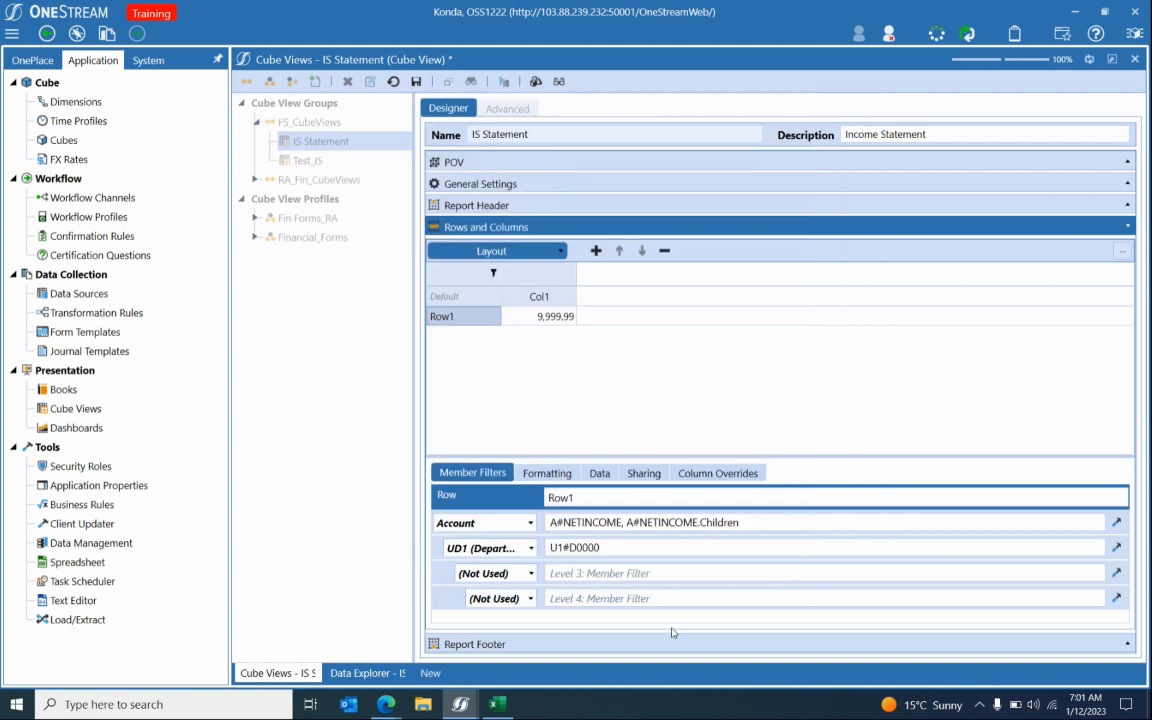
Set Row1's third-level dimension to UD2 (Product) with the member filter U2#P0000.
{"action": "left_click", "coordinate": [526, 577]}
{"action": "scroll", "coordinate": [484, 520], "scroll_direction": "down", "scroll_amount": 5}
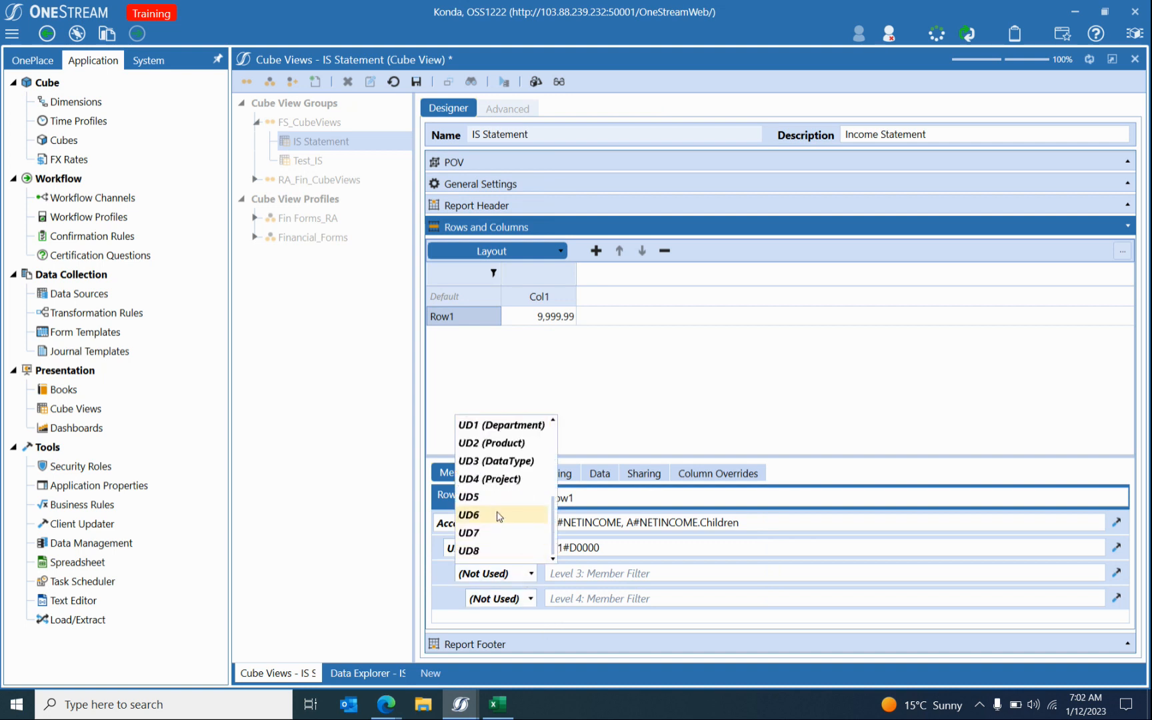
{"action": "left_click", "coordinate": [491, 442]}
{"action": "left_click", "coordinate": [599, 573]}
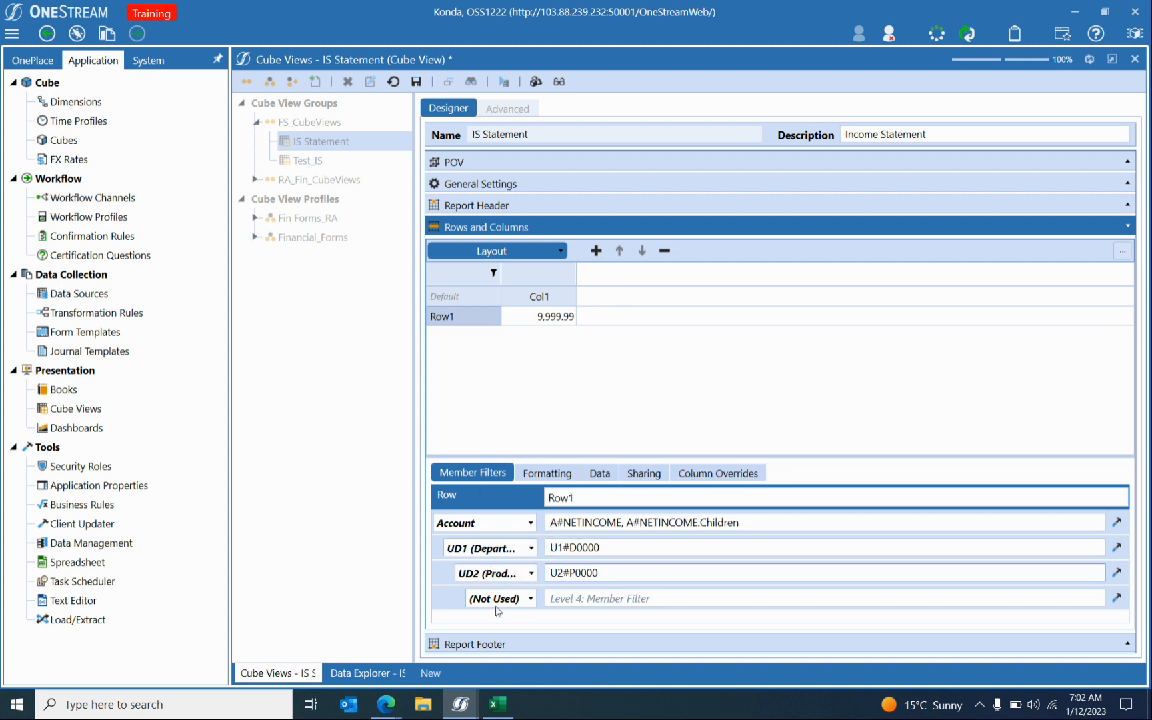
Save the cube view, run it to examine the nested account, department and product rows, and return to the designer.
{"action": "left_click", "coordinate": [416, 81]}
{"action": "left_click", "coordinate": [504, 82]}
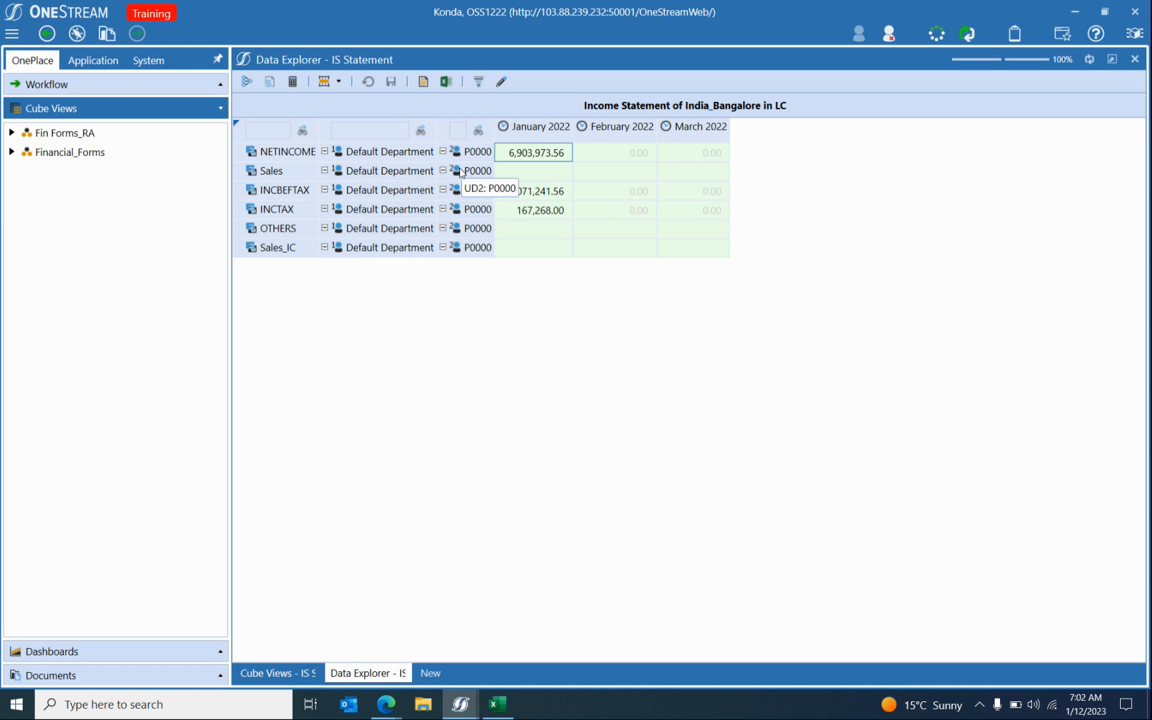
{"action": "left_click", "coordinate": [325, 172]}
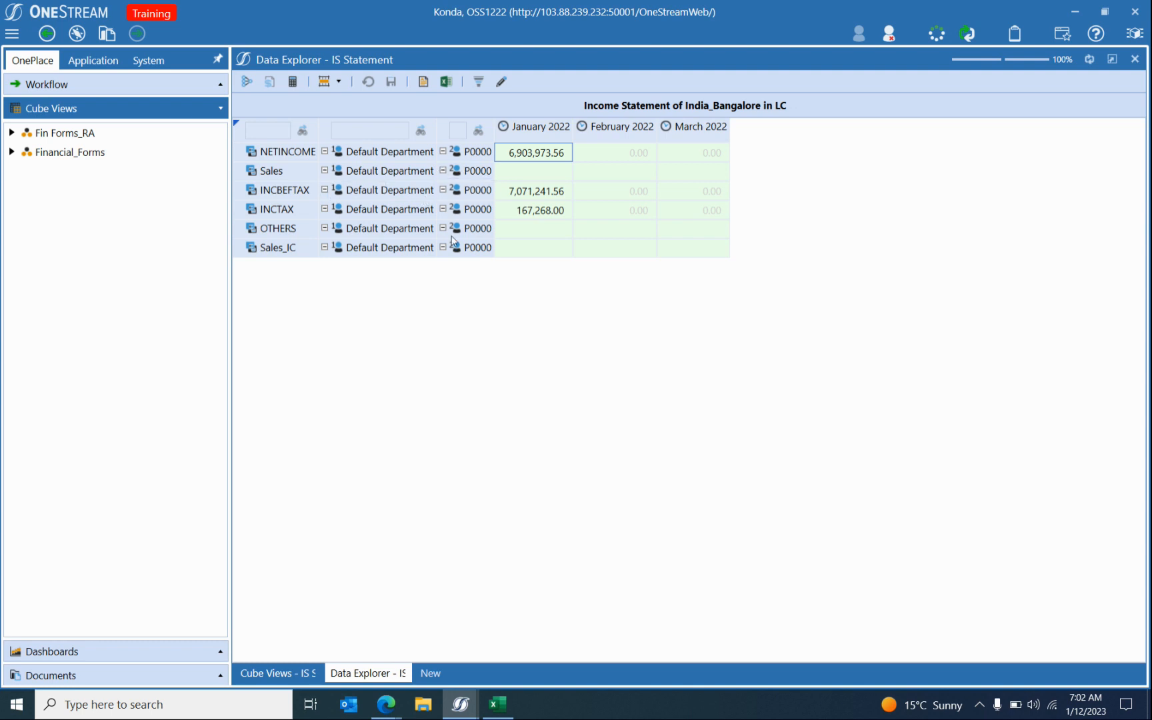
{"action": "left_click", "coordinate": [270, 673]}
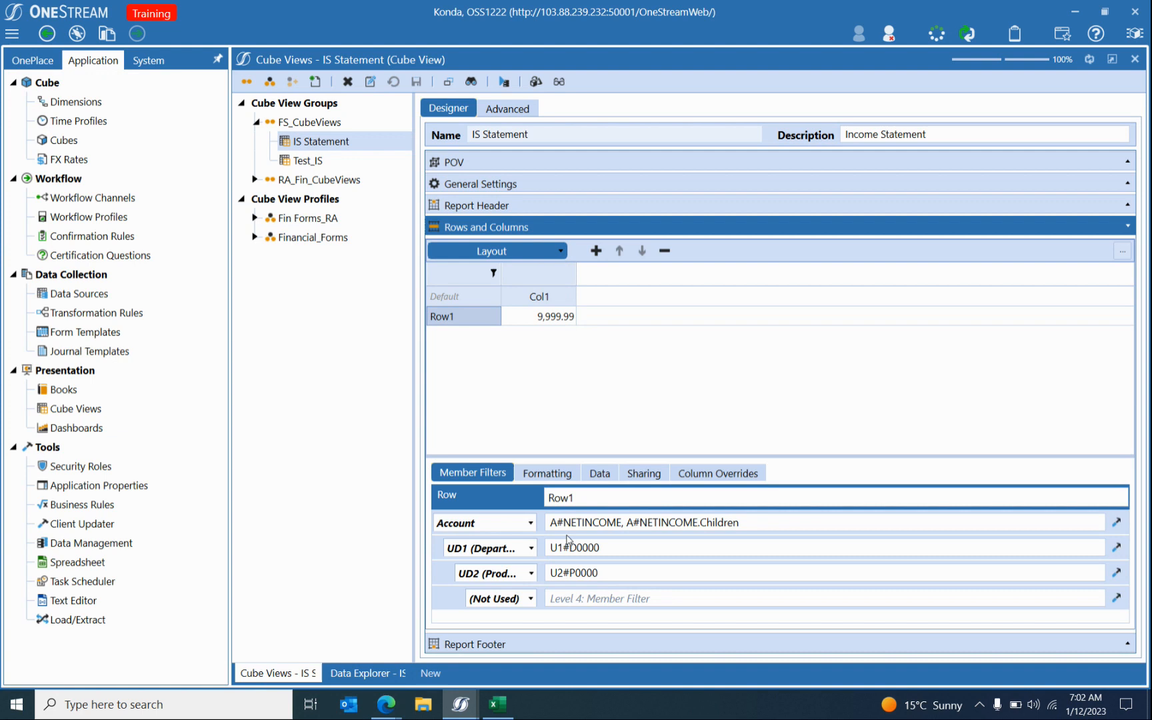
Set Row1's UD1 member filter to U1#Sales.Base and review the departments under Sales in the member selector without changing the selection.
{"action": "double_click", "coordinate": [577, 547]}
{"action": "type", "text": "Sales.Base"}
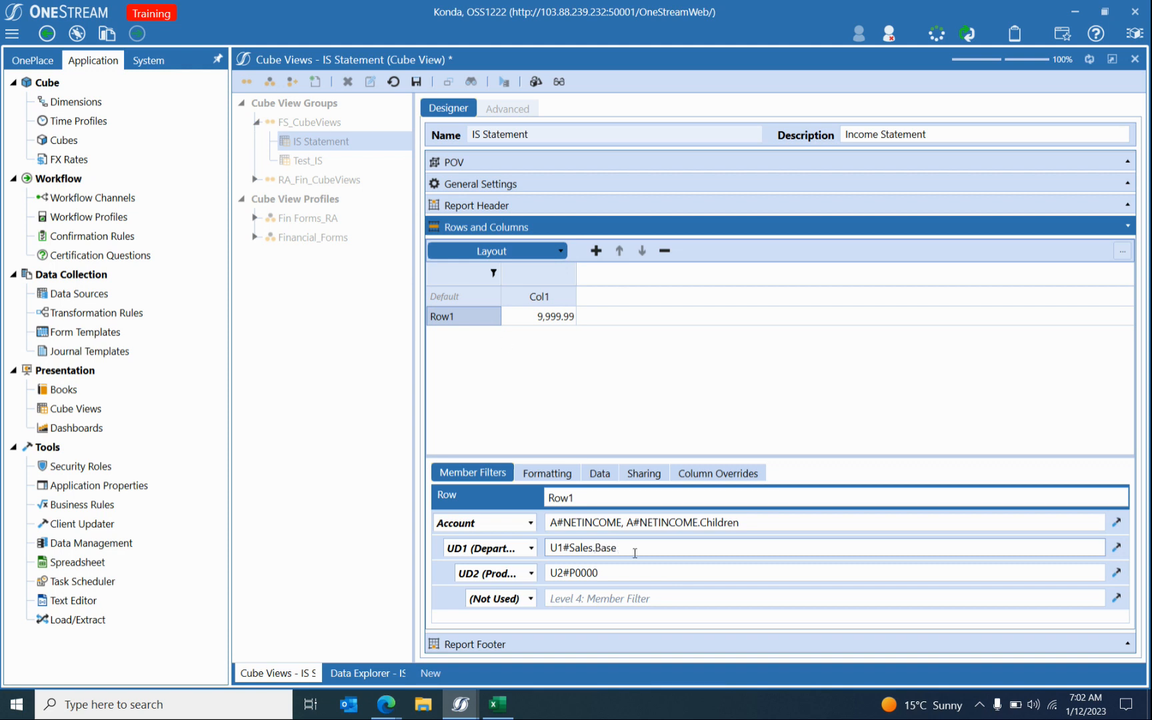
{"action": "left_click", "coordinate": [1116, 547]}
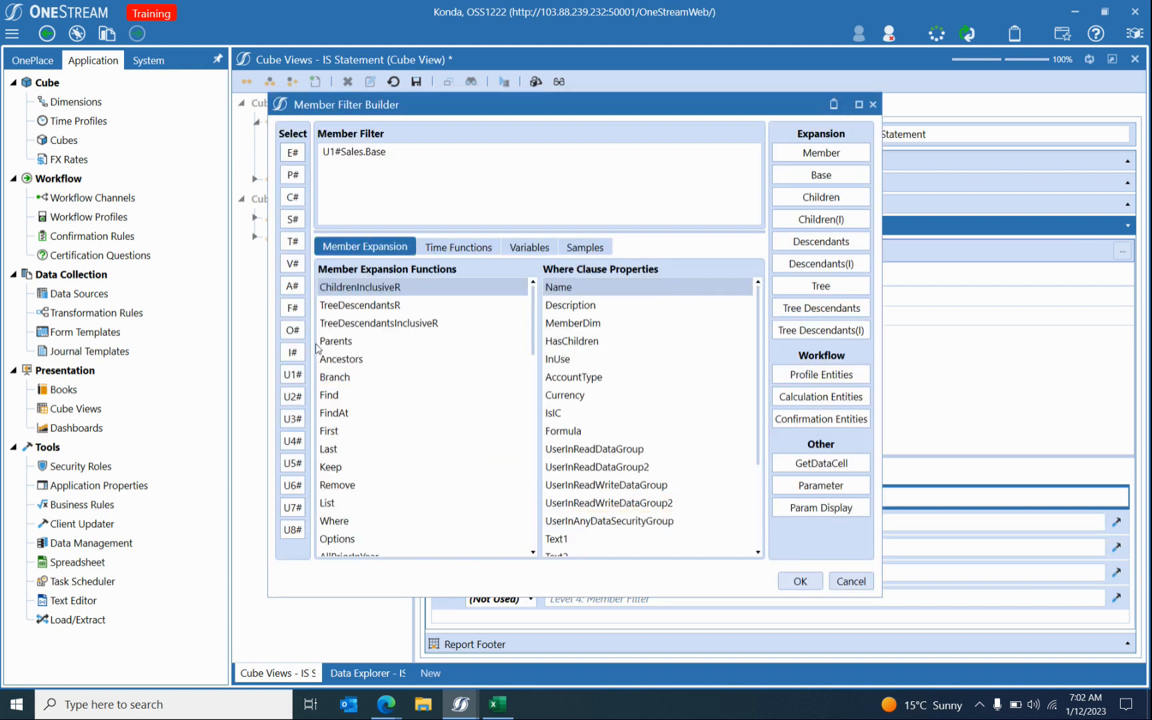
{"action": "left_click", "coordinate": [293, 374]}
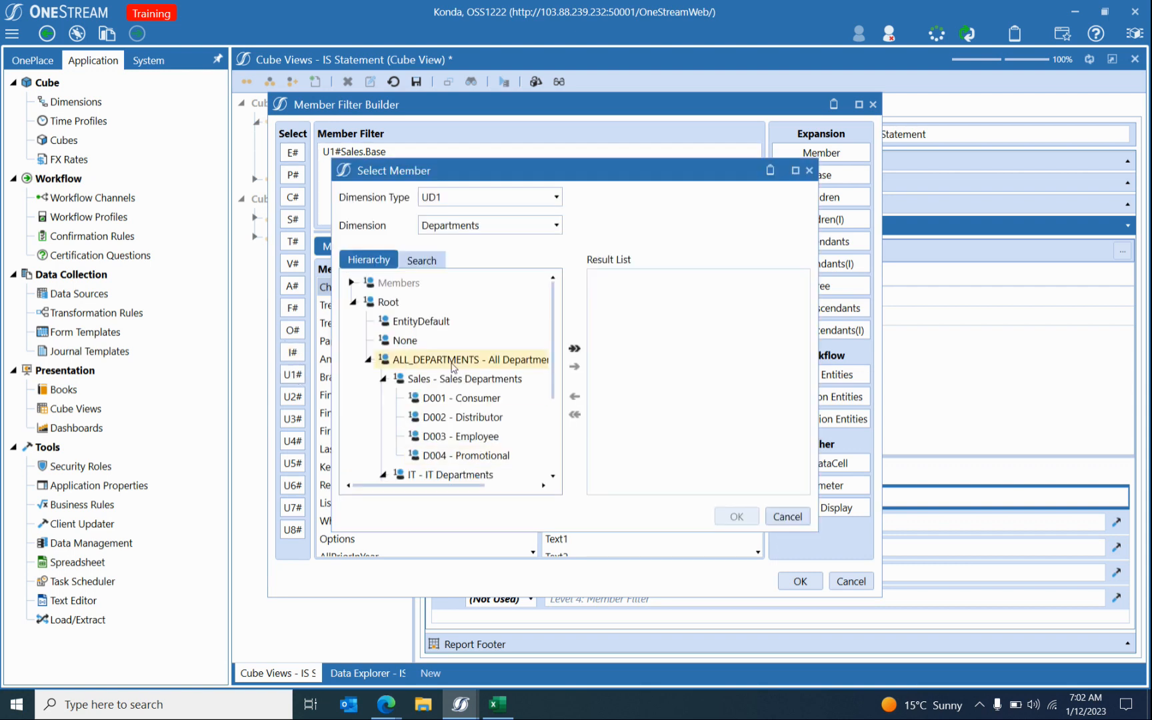
{"action": "left_click", "coordinate": [423, 378]}
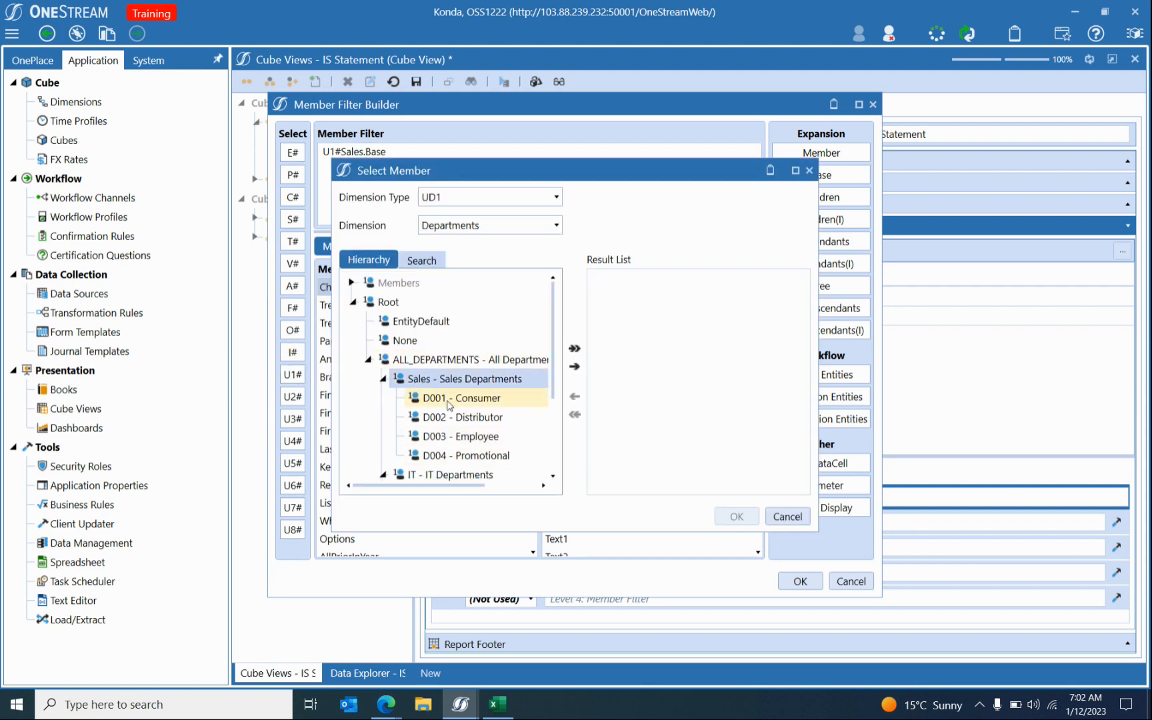
{"action": "left_click", "coordinate": [795, 523]}
{"action": "left_click", "coordinate": [850, 582]}
Save and run the cube view, expanding the department rows under NETINCOME, Sales, INCBEFTAX and INCTAX.
{"action": "left_click", "coordinate": [417, 81]}
{"action": "left_click", "coordinate": [503, 82]}
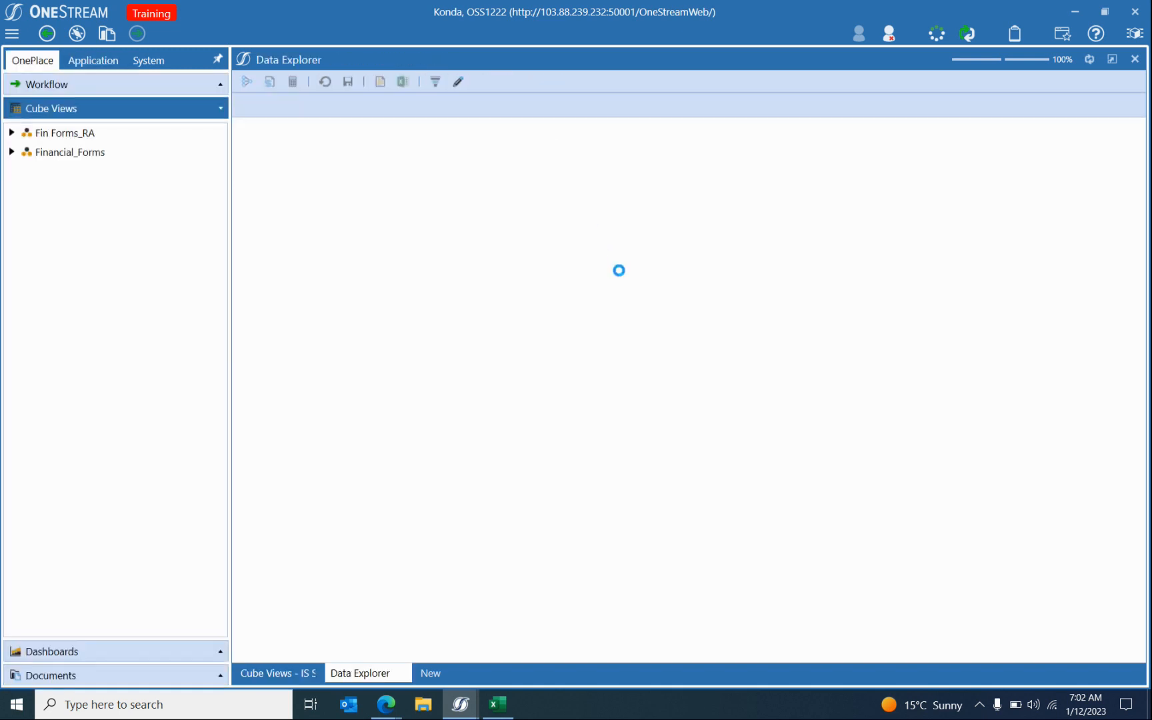
{"action": "left_click", "coordinate": [325, 152]}
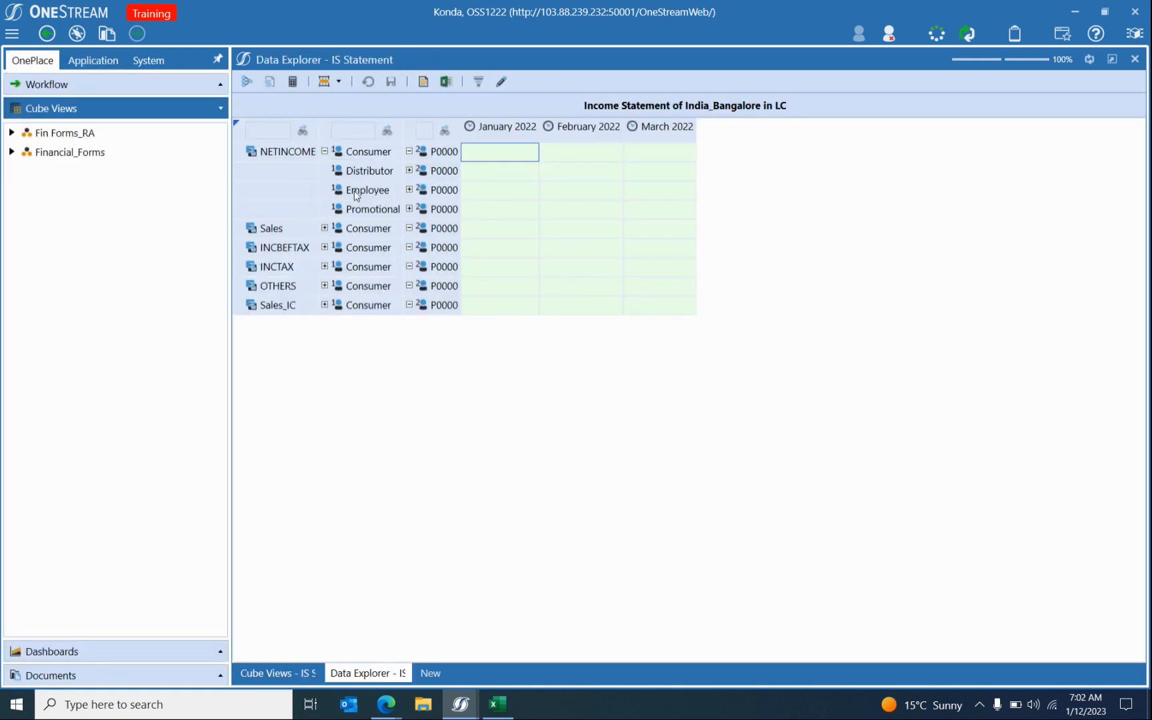
{"action": "left_click", "coordinate": [325, 228]}
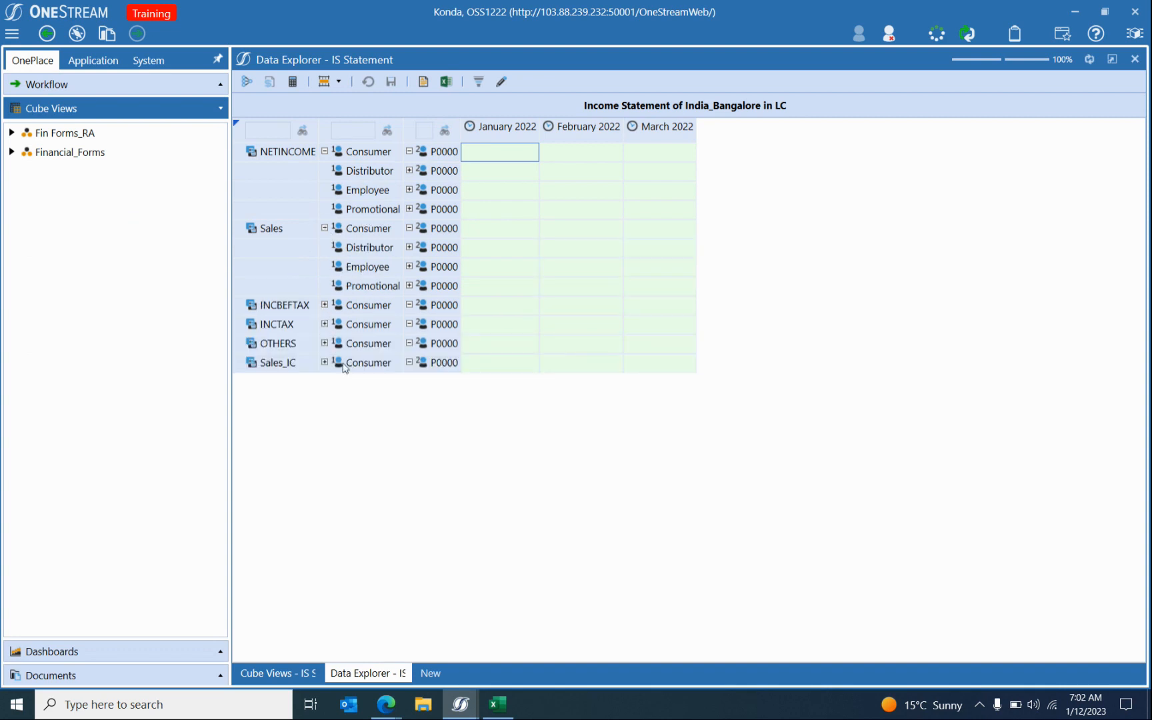
{"action": "left_click", "coordinate": [325, 305]}
{"action": "left_click", "coordinate": [324, 381]}
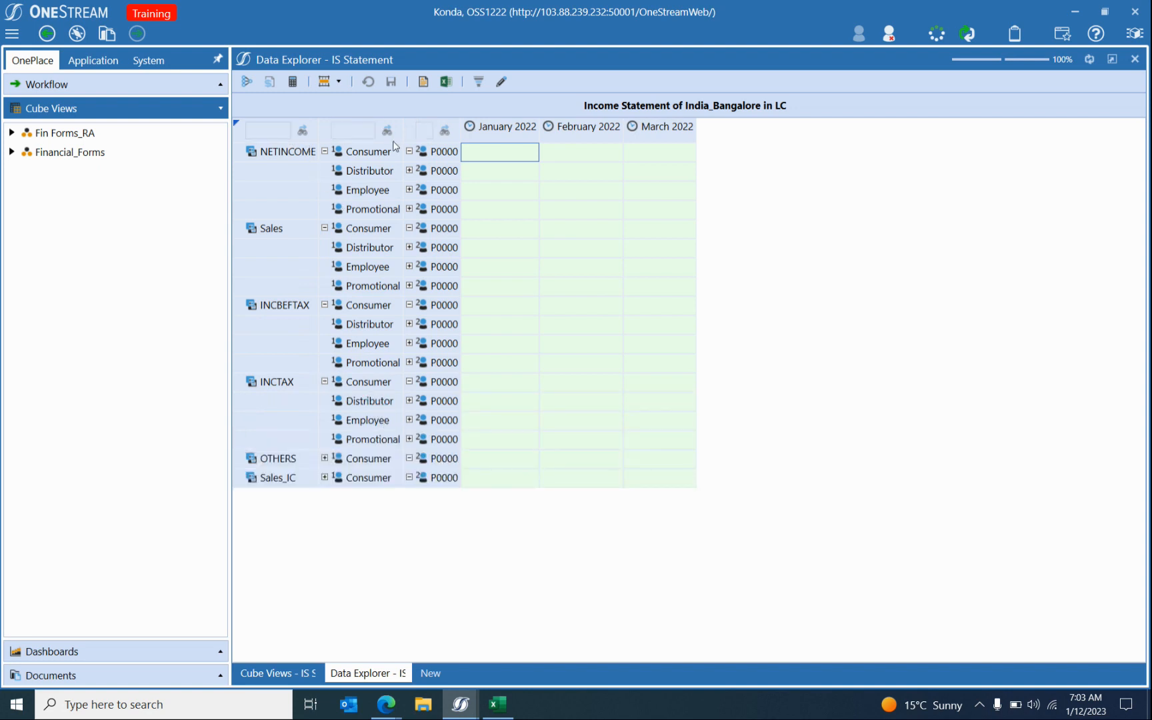
Search the account rows for OTHERS, enter Consumer in the department search, and refresh the data view.
{"action": "left_click", "coordinate": [340, 134]}
{"action": "left_click", "coordinate": [277, 135]}
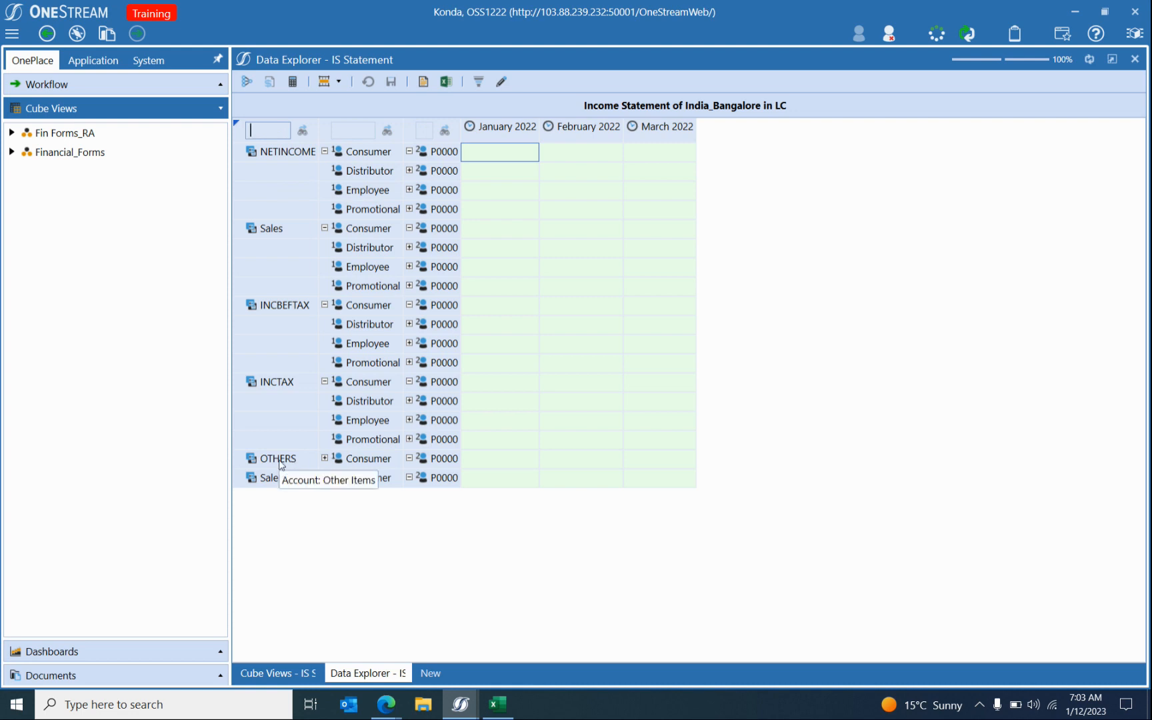
{"action": "type", "text": "OTHERS"}
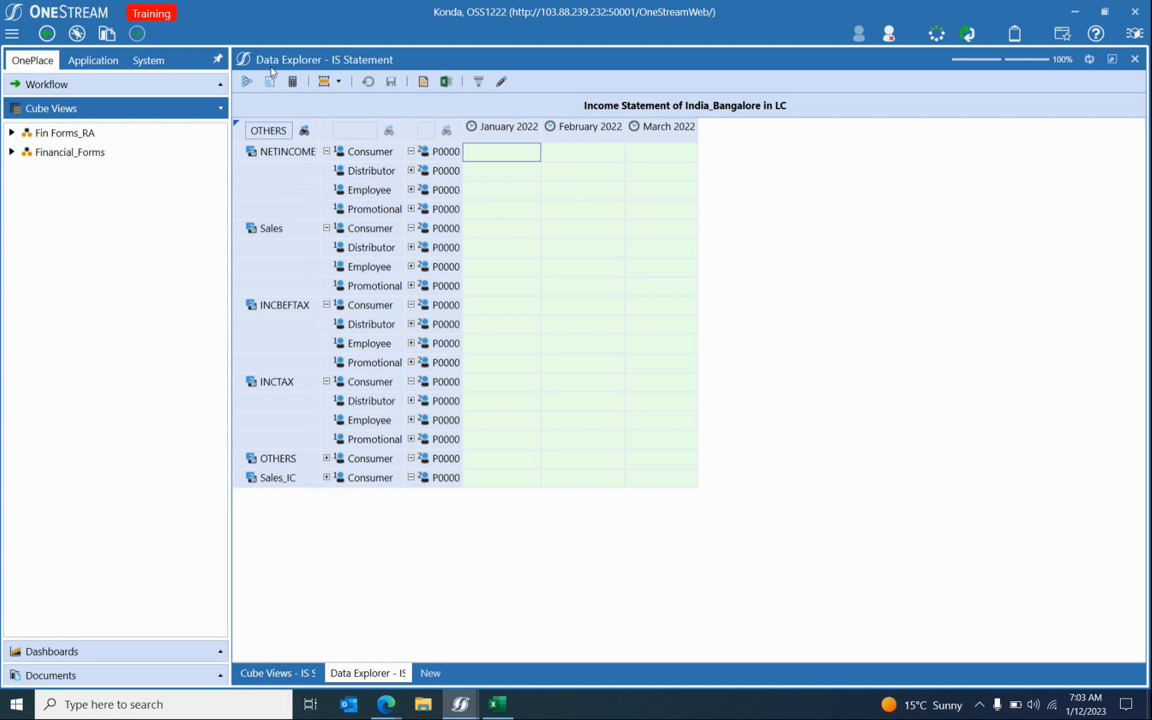
{"action": "left_click", "coordinate": [304, 130]}
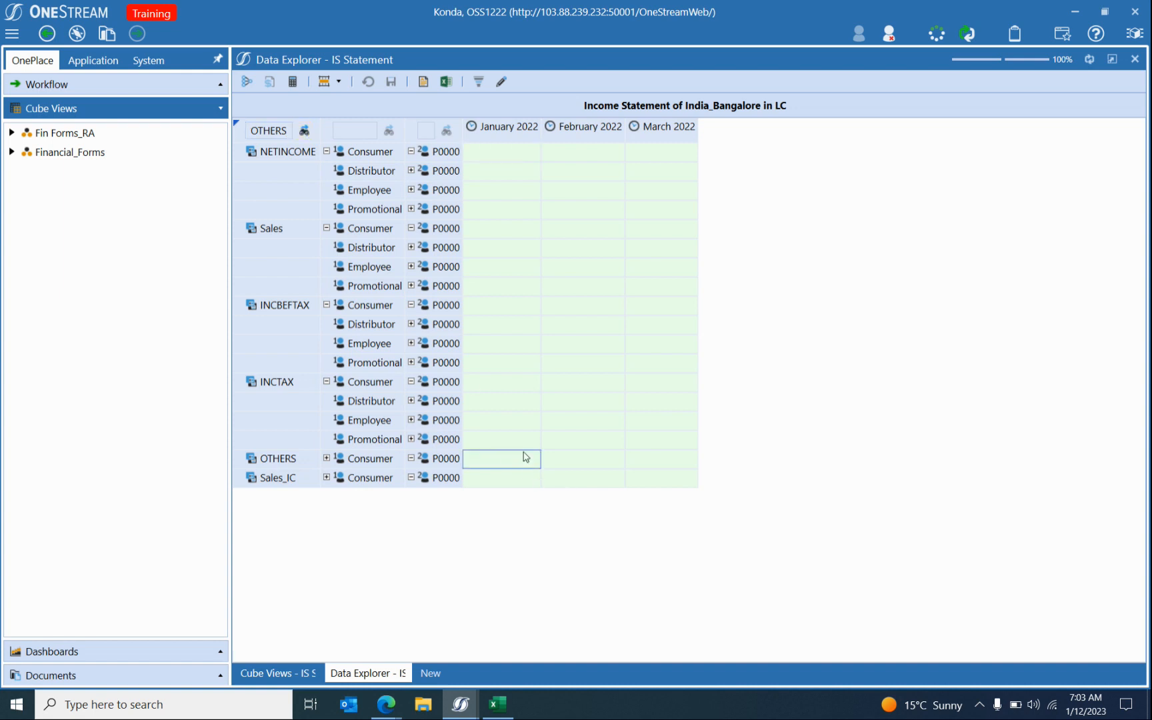
{"action": "left_click", "coordinate": [364, 133]}
{"action": "type", "text": "Consumer"}
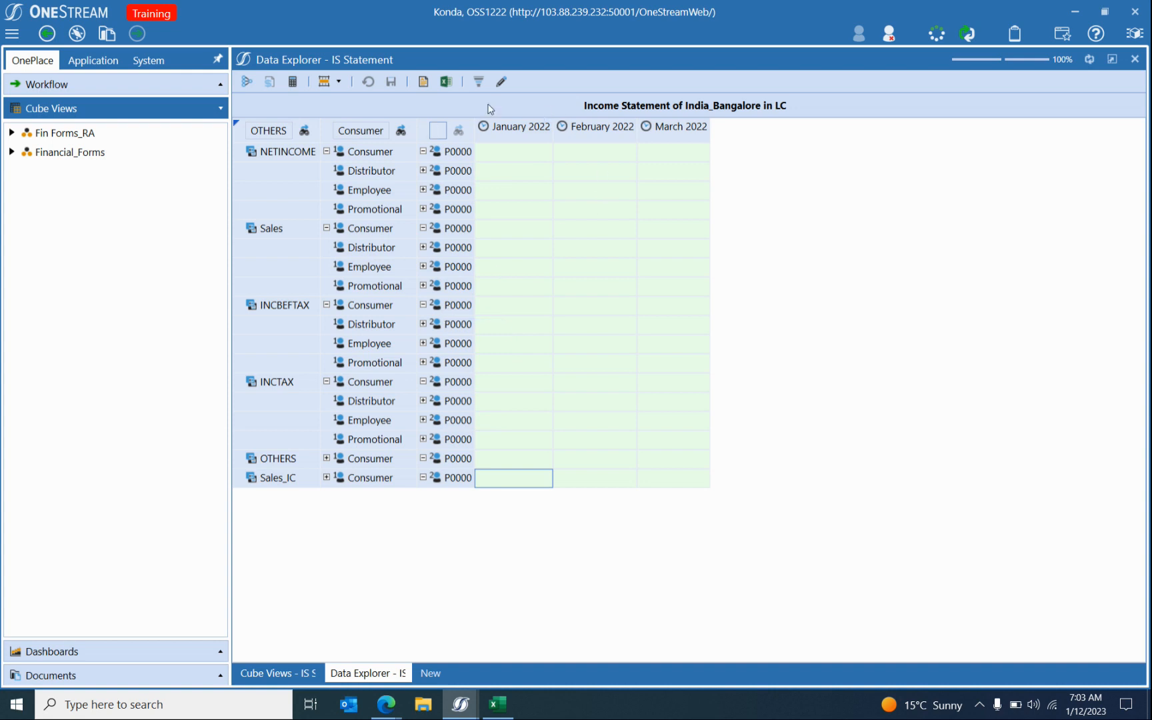
{"action": "left_click", "coordinate": [1089, 59]}
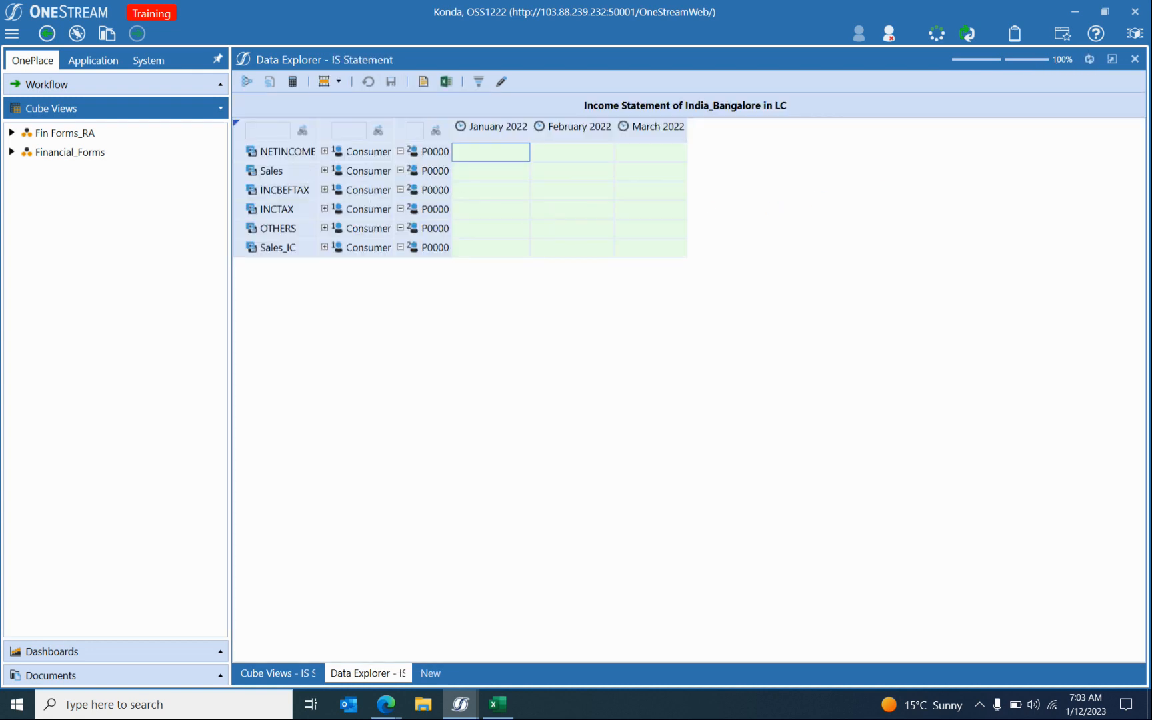
Return to the cube view designer and reduce Col1's Time member filter to T#2022M1.
{"action": "left_click", "coordinate": [282, 672]}
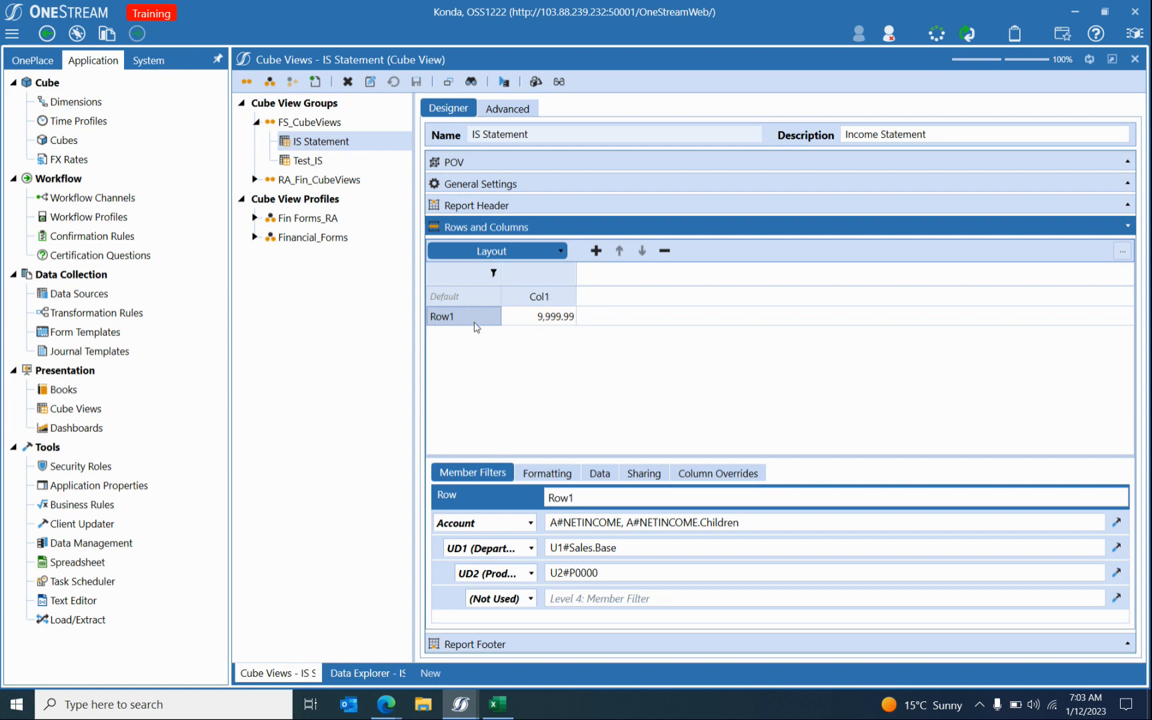
{"action": "left_click", "coordinate": [536, 296]}
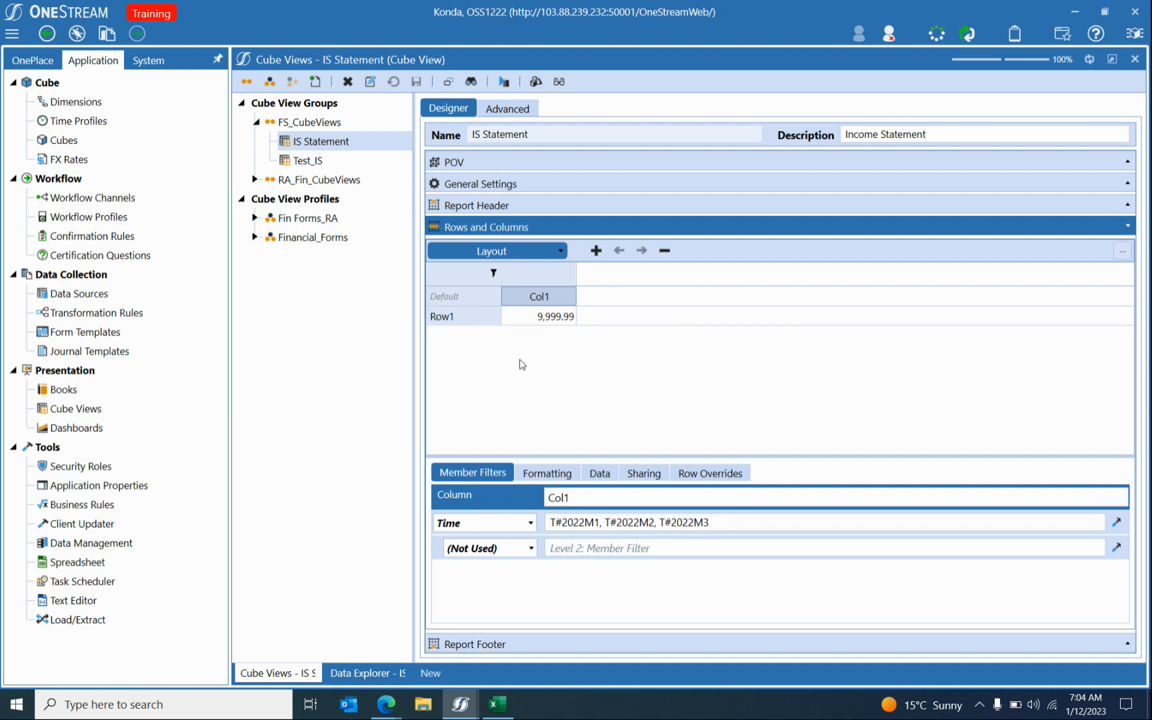
{"action": "left_click_drag", "start_coordinate": [730, 524], "coordinate": [603, 526]}
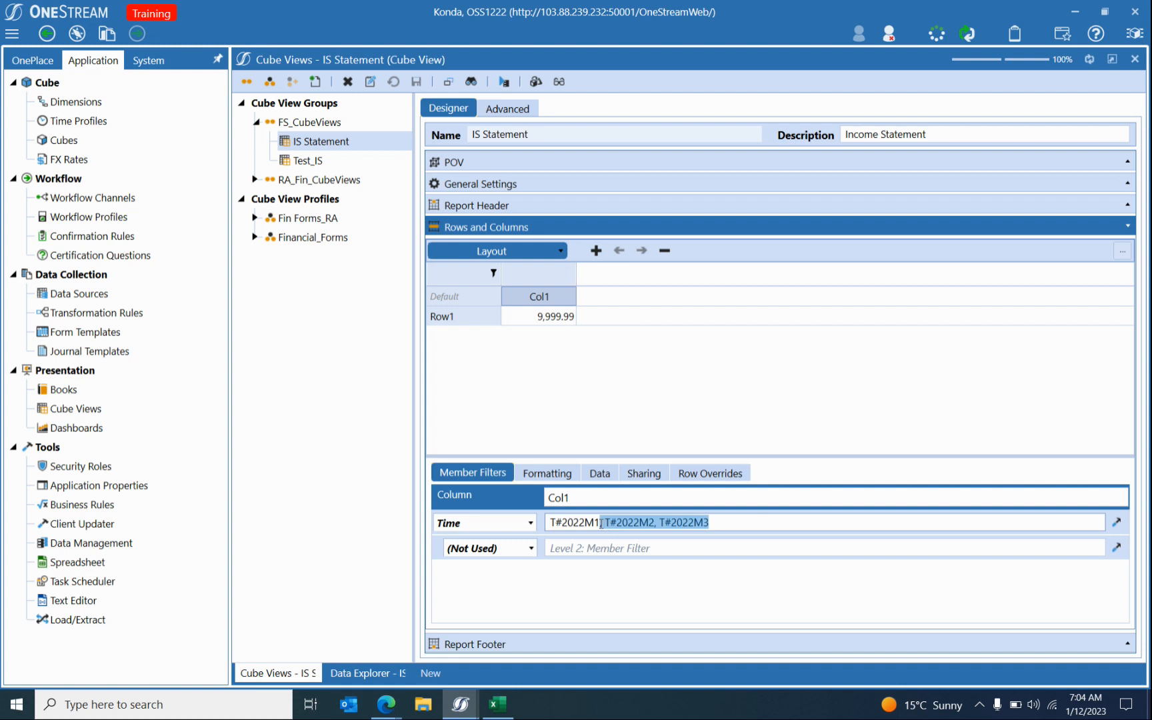
{"action": "key", "text": "BackSpace"}
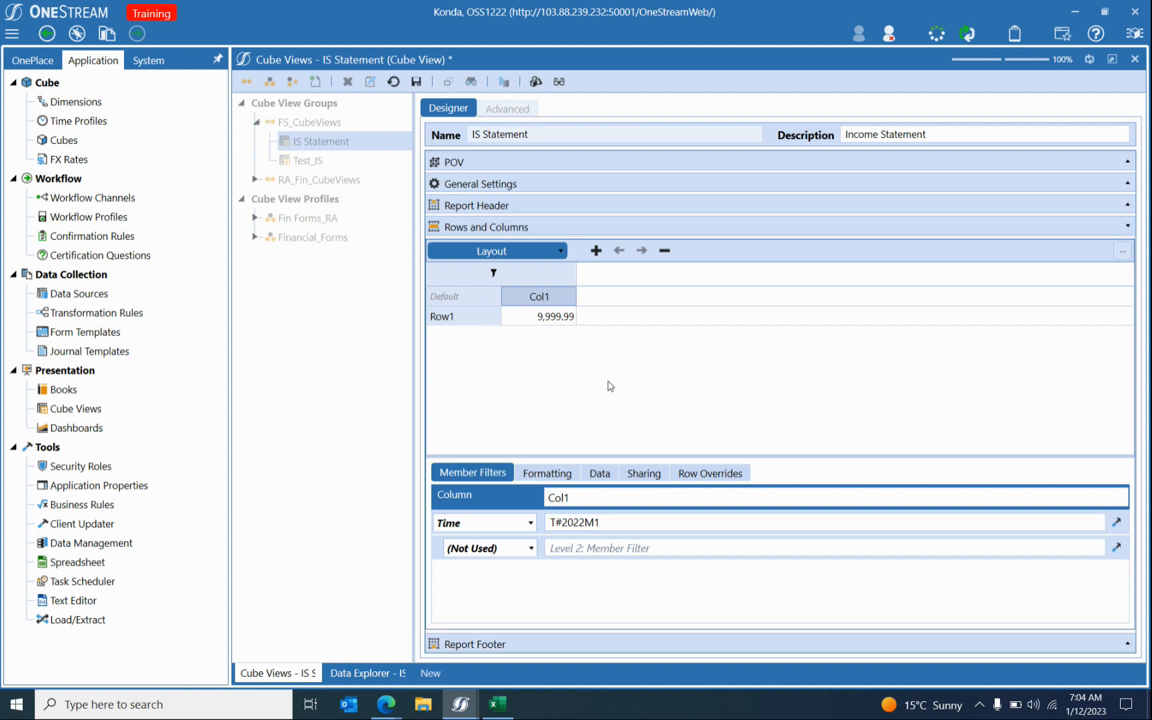
Add a second column, Col2, with the Time member filter T#2022M2.
{"action": "left_click", "coordinate": [597, 252]}
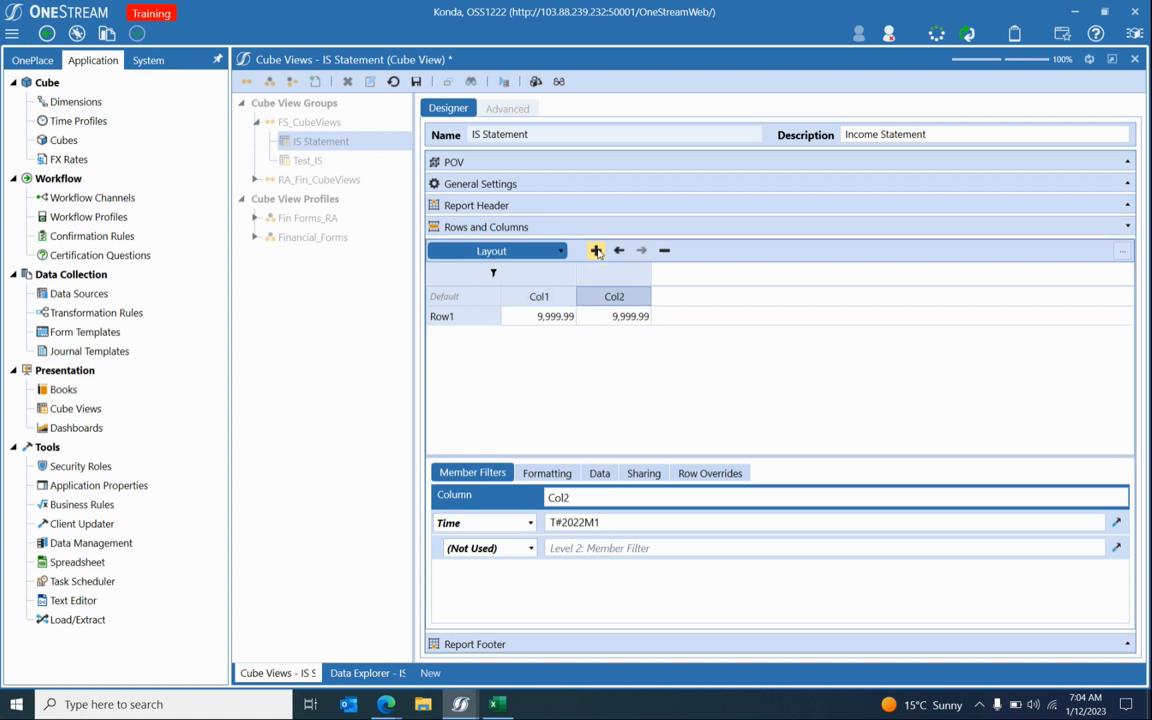
{"action": "left_click", "coordinate": [543, 299]}
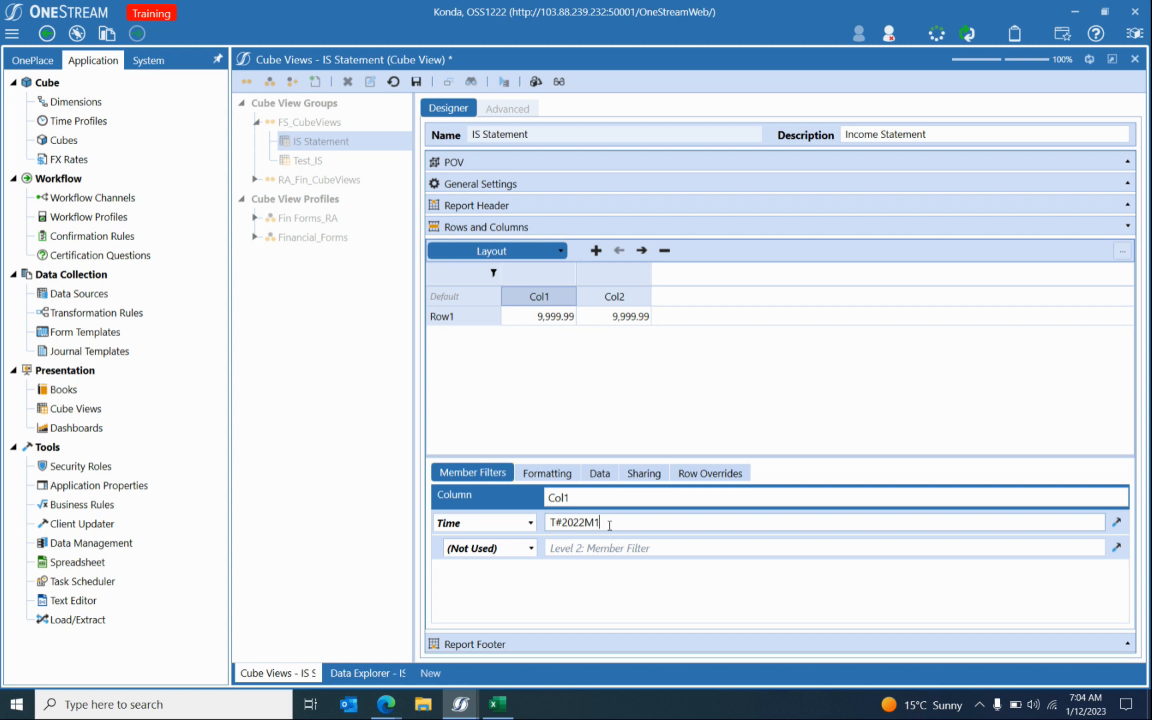
{"action": "left_click", "coordinate": [633, 298]}
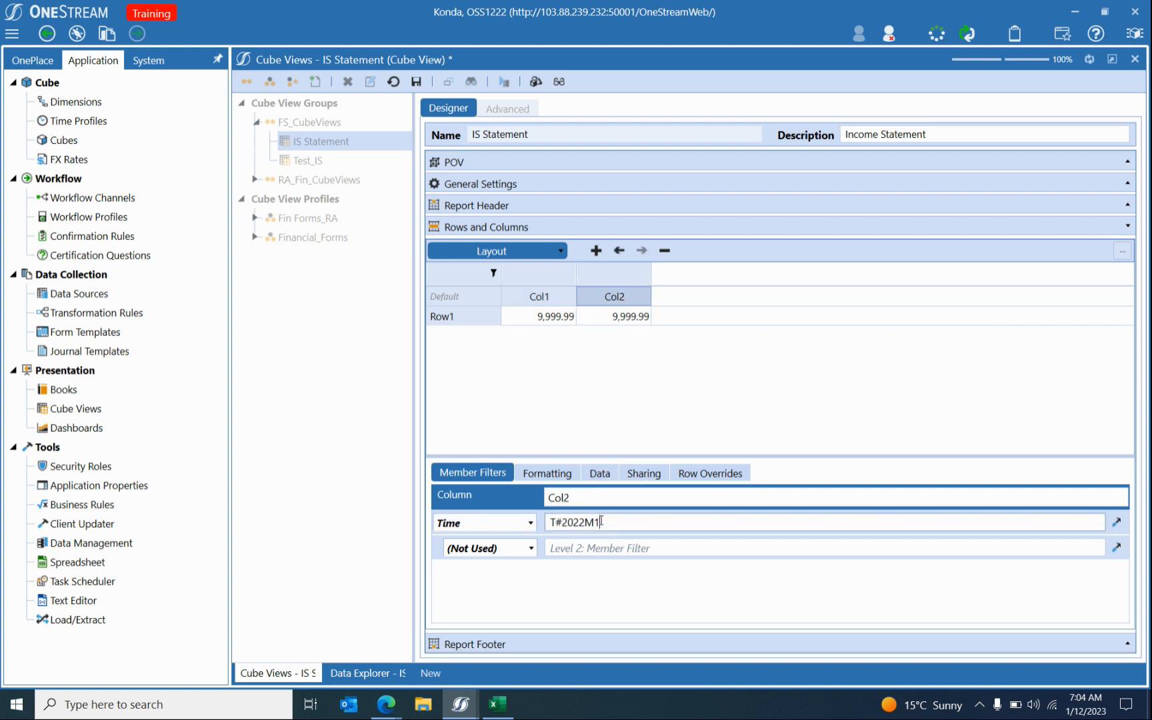
{"action": "key", "text": "BackSpace"}
{"action": "type", "text": "2"}
Add a third column, Col3, with the Time member filter T#2022M3, and save the cube view.
{"action": "left_click", "coordinate": [595, 251]}
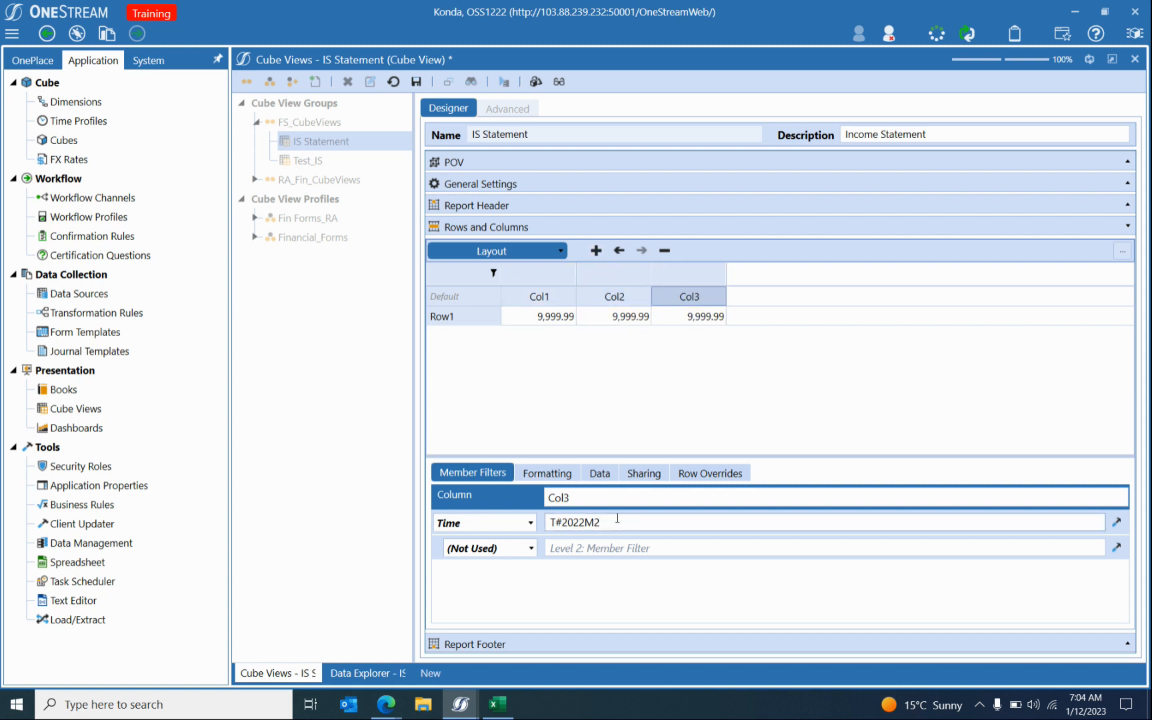
{"action": "key", "text": "BackSpace"}
{"action": "type", "text": "3"}
{"action": "left_click", "coordinate": [416, 79]}
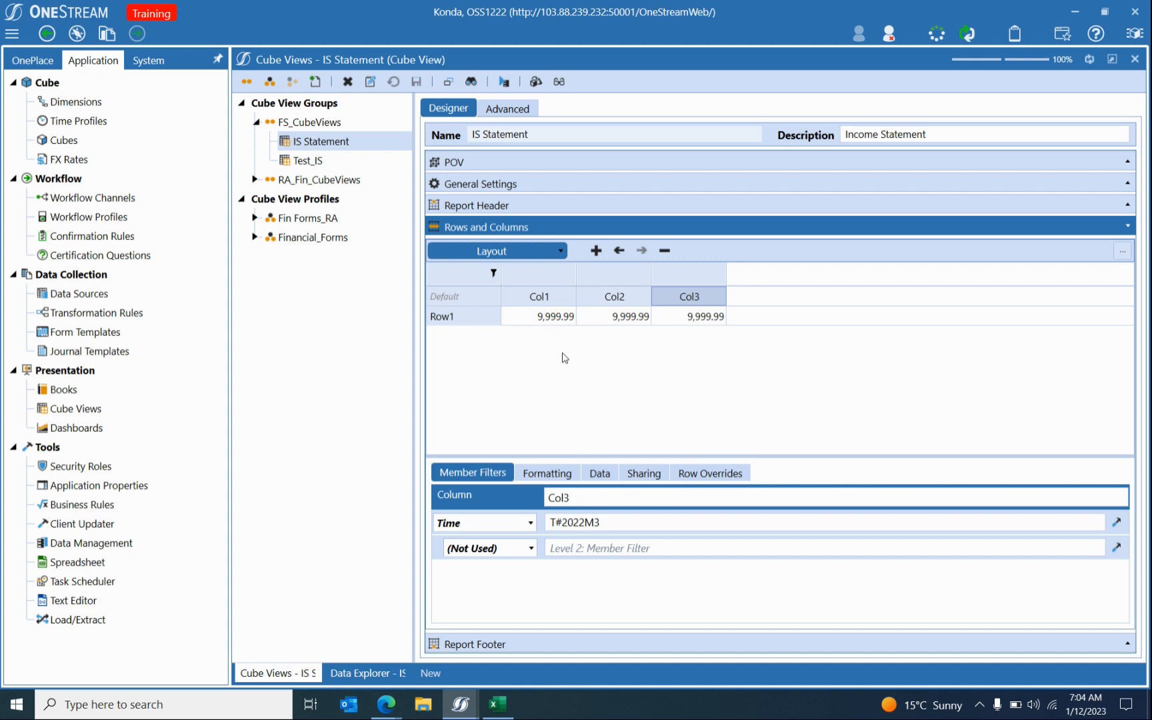
Extend Col1's Time member filter with the Actual scenario so it reads T#2022M1:S#Actual.
{"action": "left_click", "coordinate": [541, 295]}
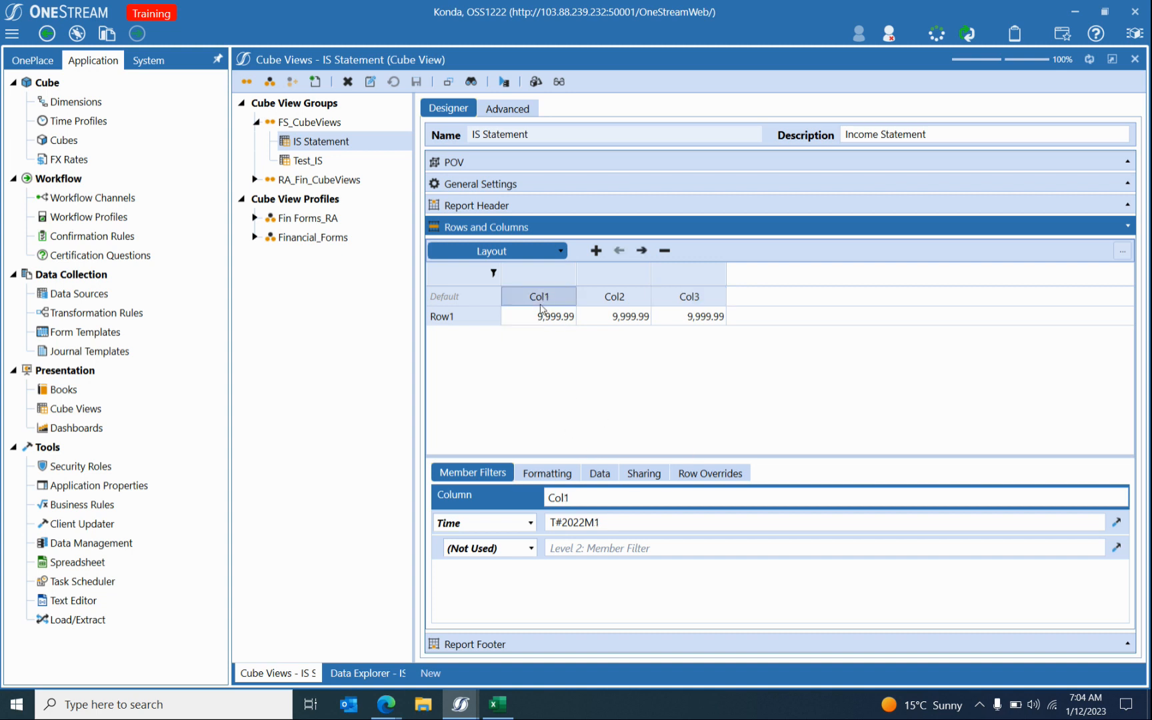
{"action": "left_click", "coordinate": [625, 522]}
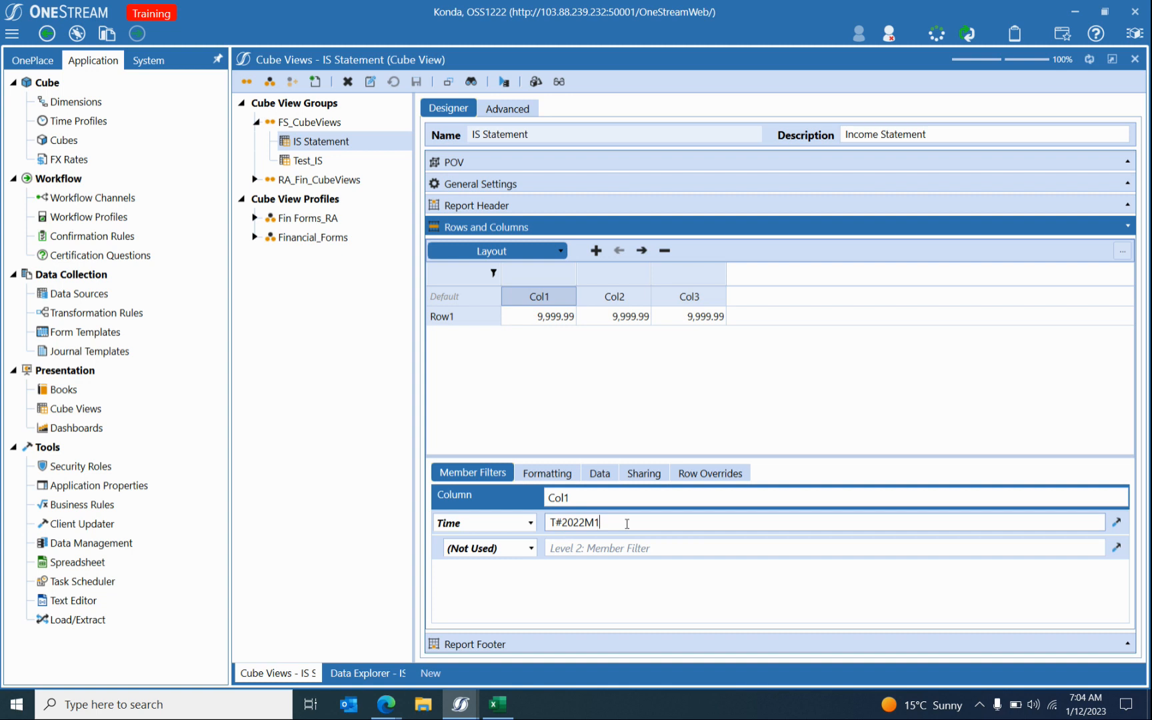
{"action": "type", "text": "."}
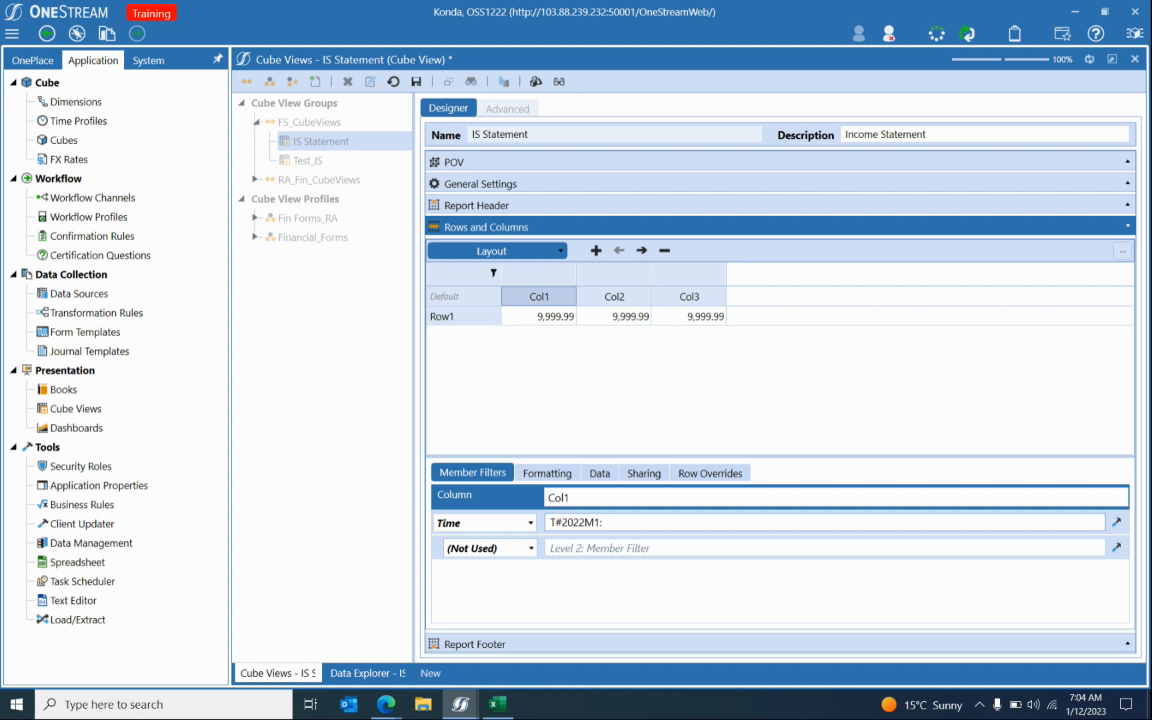
{"action": "type", "text": "S#Actual"}
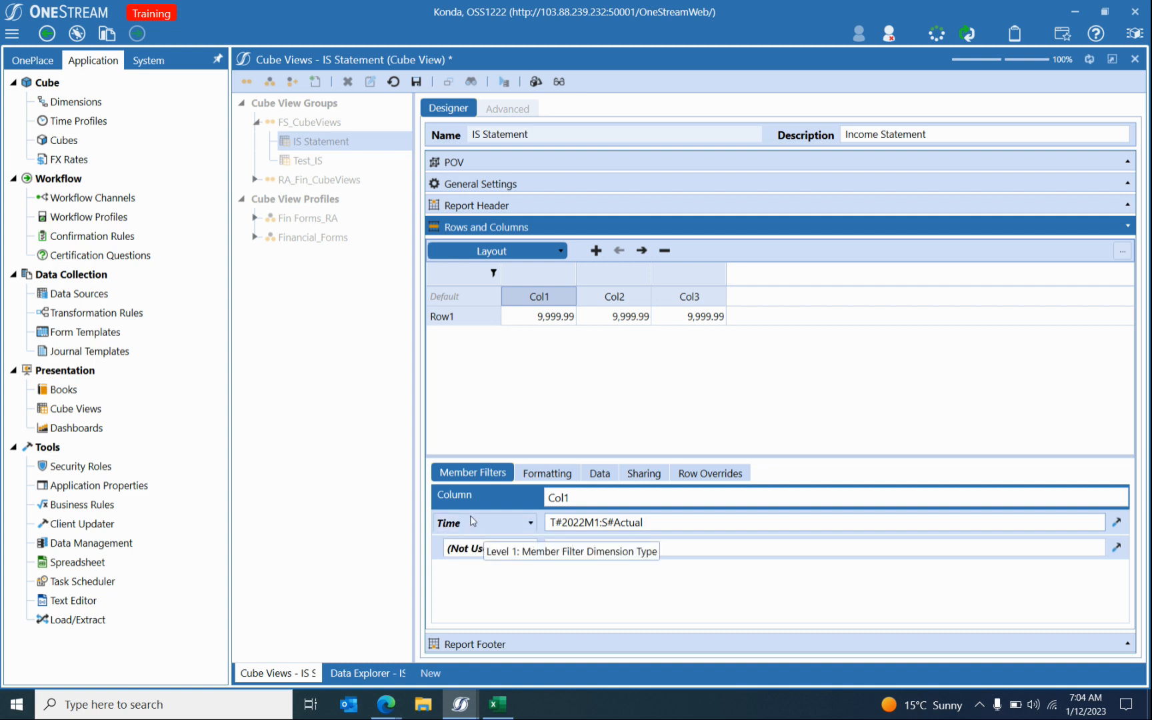
{"action": "left_click_drag", "start_coordinate": [599, 522], "coordinate": [544, 524]}
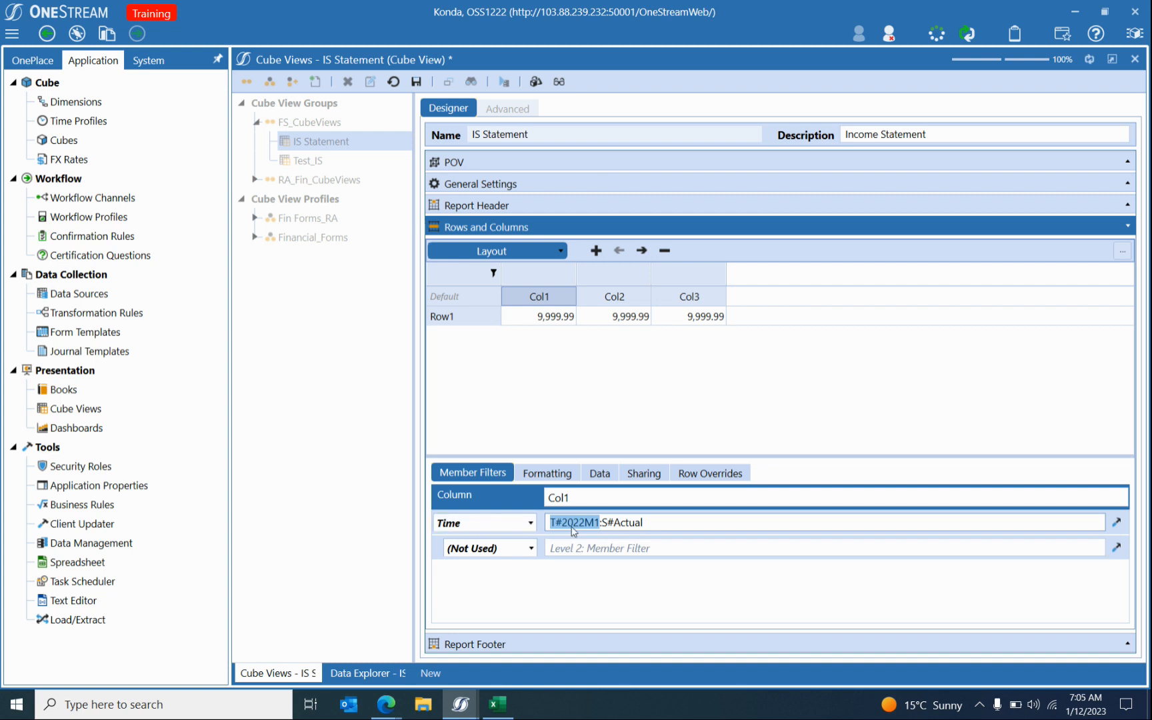
{"action": "left_click", "coordinate": [625, 522]}
{"action": "left_click_drag", "start_coordinate": [598, 523], "coordinate": [643, 519]}
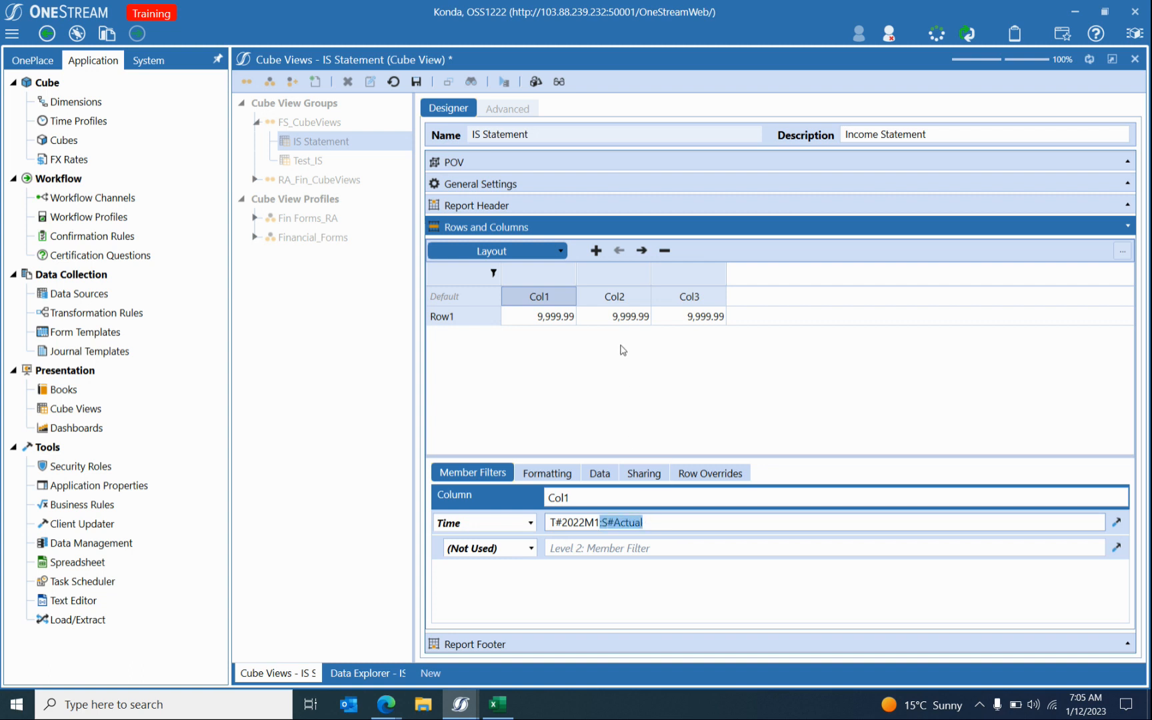
{"action": "left_click", "coordinate": [655, 522]}
Set the Time member filters to T#2022M2:S#Budget for Col2 and T#2022M3:S#Budget for Col3.
{"action": "left_click", "coordinate": [616, 297]}
{"action": "left_click", "coordinate": [609, 526]}
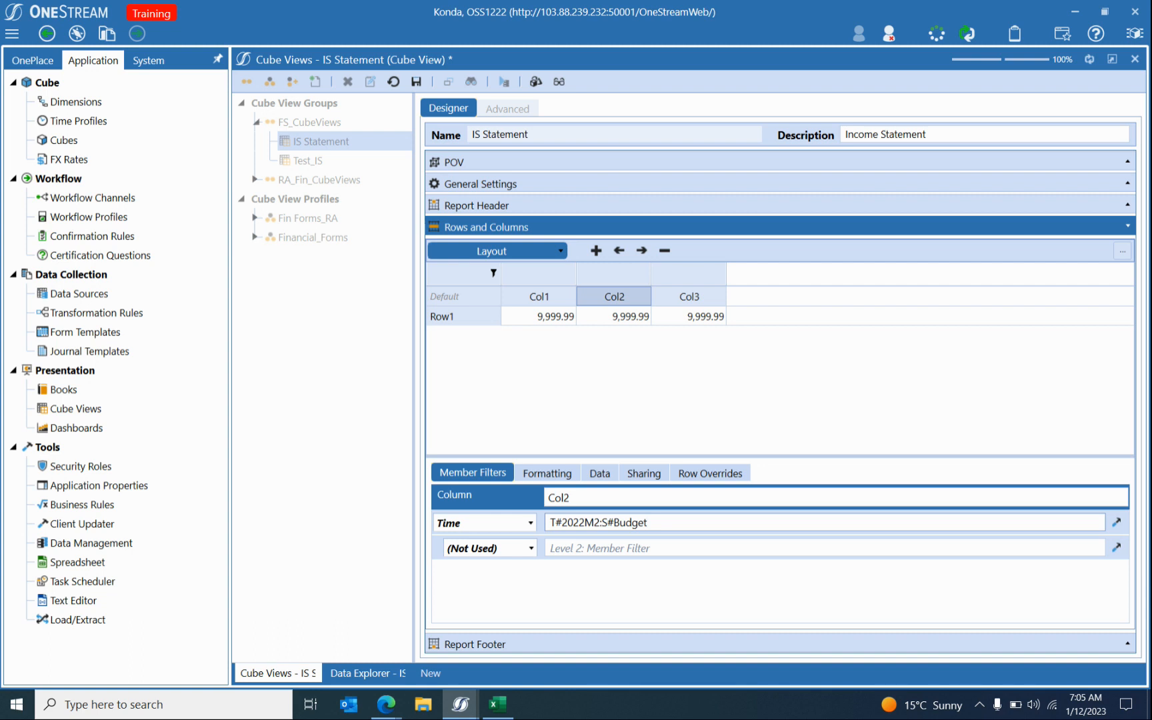
{"action": "left_click", "coordinate": [684, 298]}
{"action": "left_click", "coordinate": [620, 522]}
{"action": "type", "text": ":Budget"}
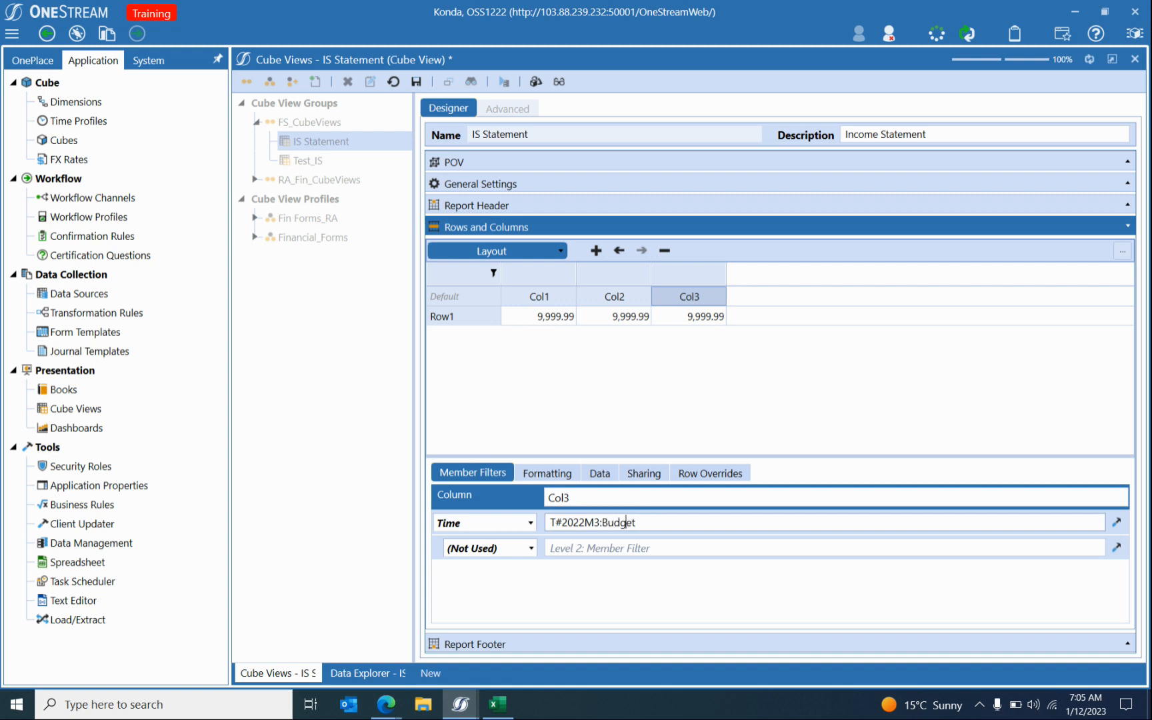
{"action": "type", "text": "s#"}
{"action": "key", "text": "BackSpace"}
{"action": "key", "text": "BackSpace"}
{"action": "type", "text": "S#"}
Save the cube view, run it to examine the scenario-specific month columns, and return to the designer.
{"action": "left_click", "coordinate": [416, 81]}
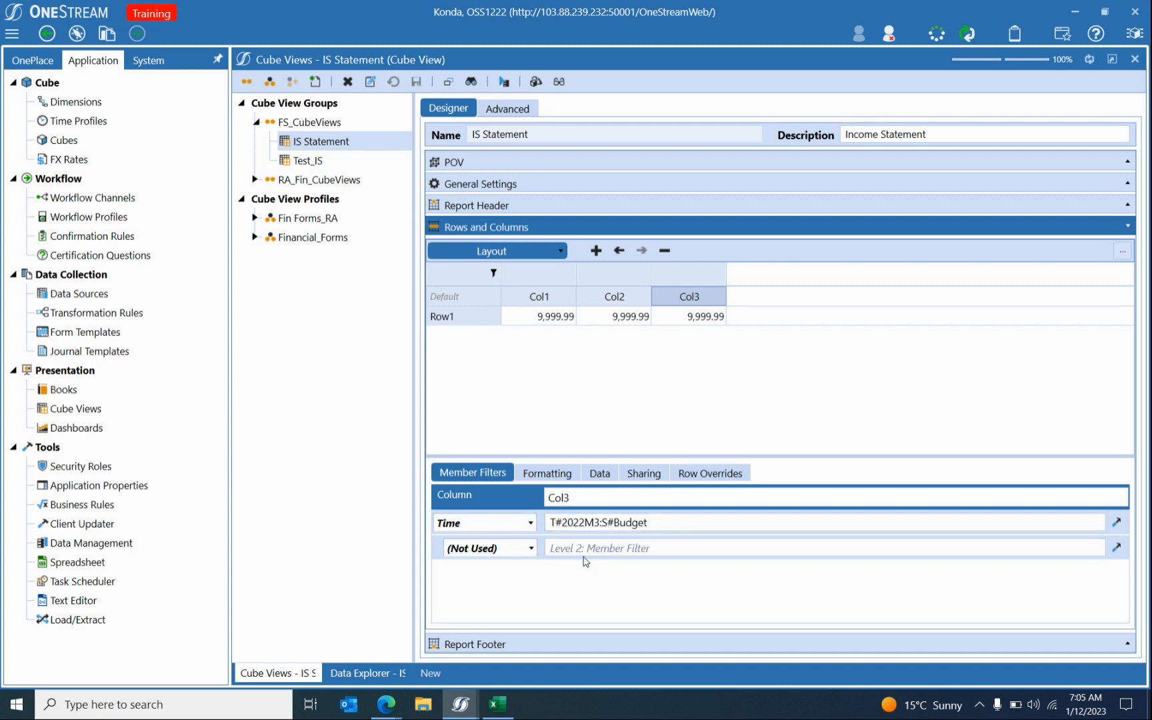
{"action": "left_click", "coordinate": [503, 81]}
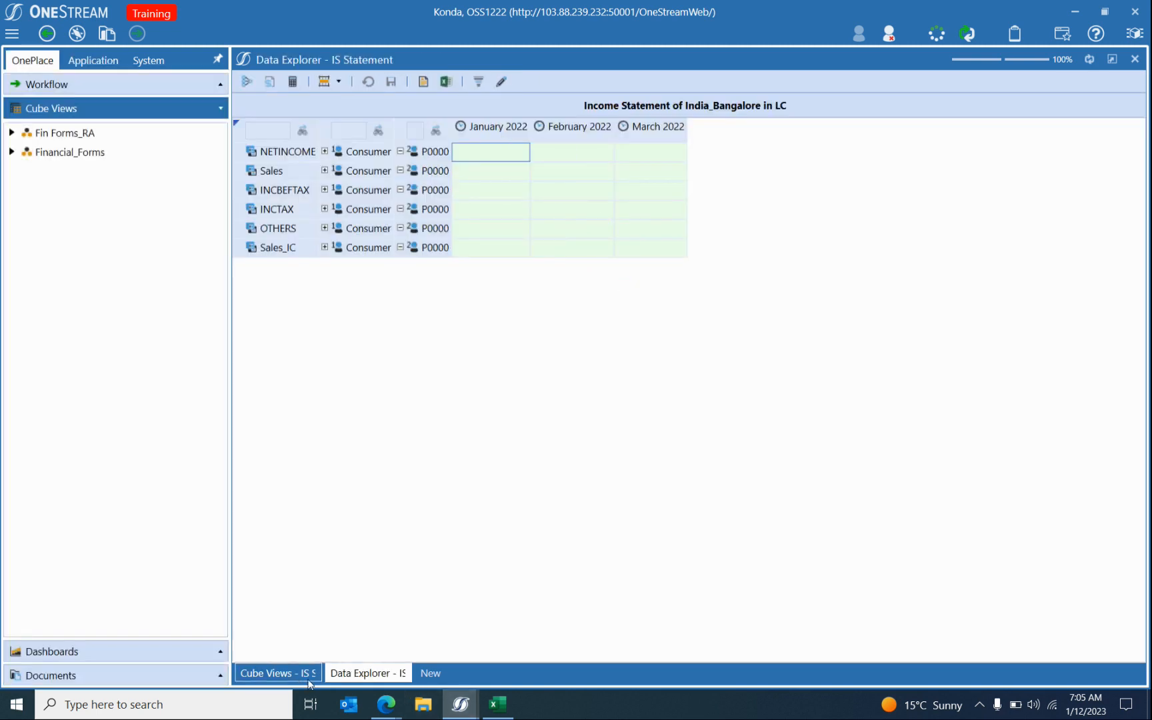
{"action": "left_click", "coordinate": [278, 674]}
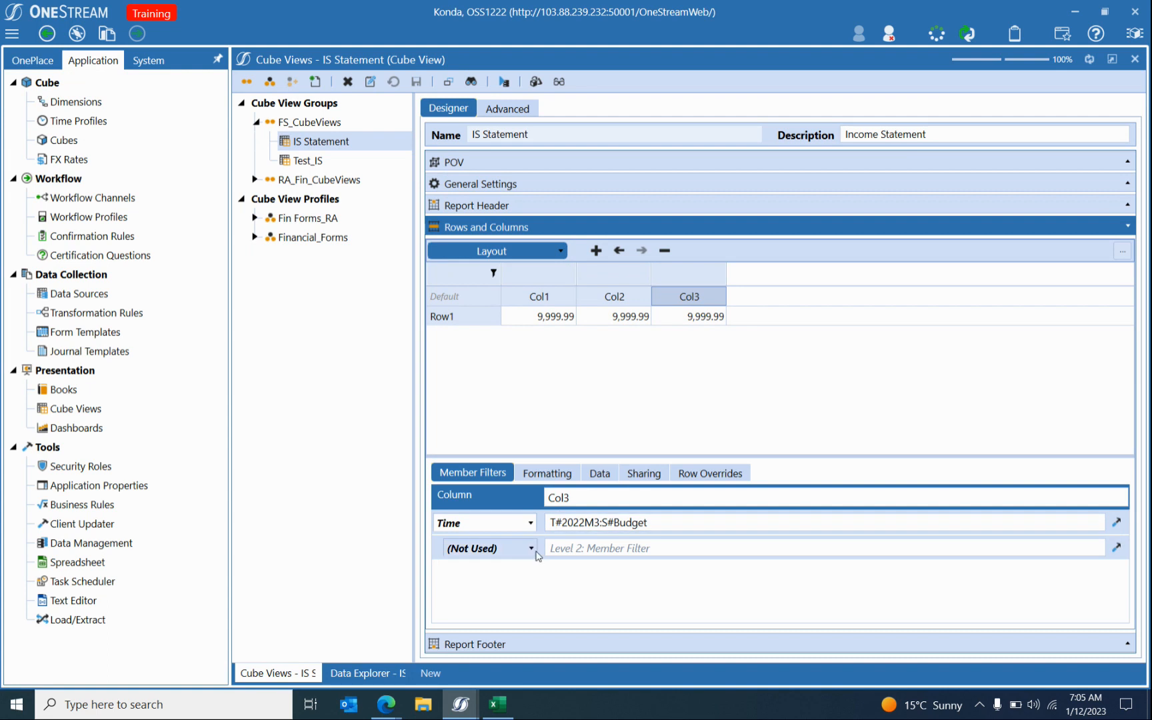
Move Col1's scenario to a second member filter level, leaving Time as T#2022M1 and setting Scenario to S#Actual.
{"action": "left_click", "coordinate": [557, 299]}
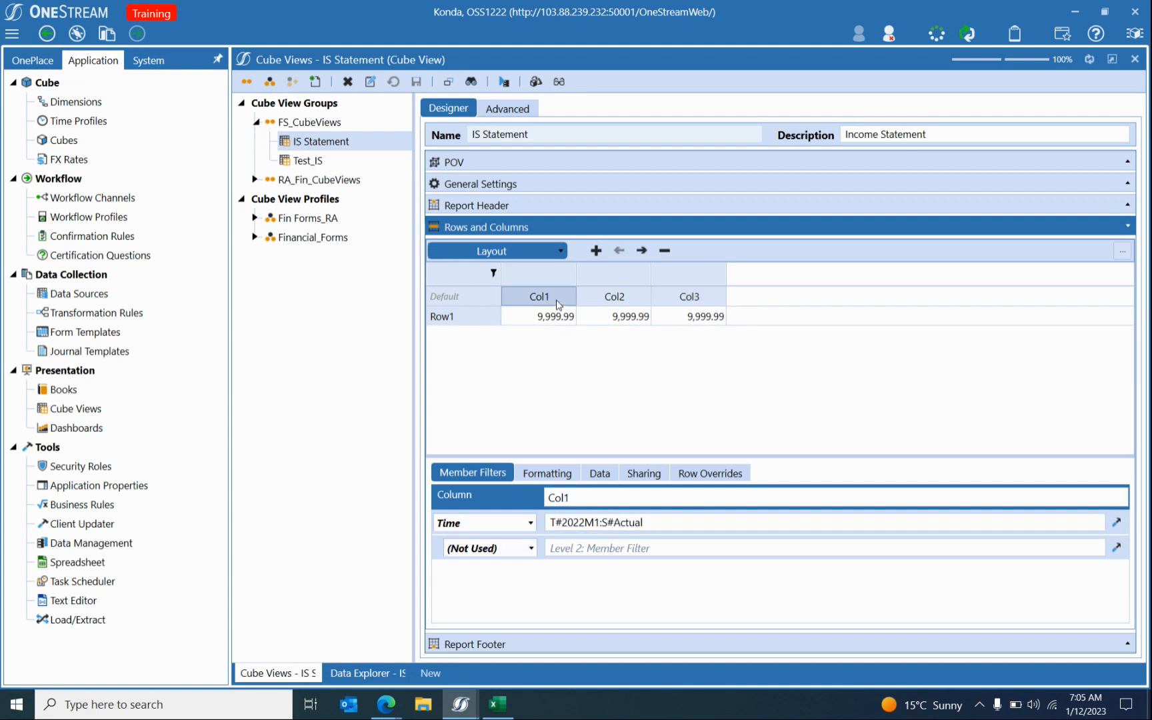
{"action": "left_click", "coordinate": [531, 548]}
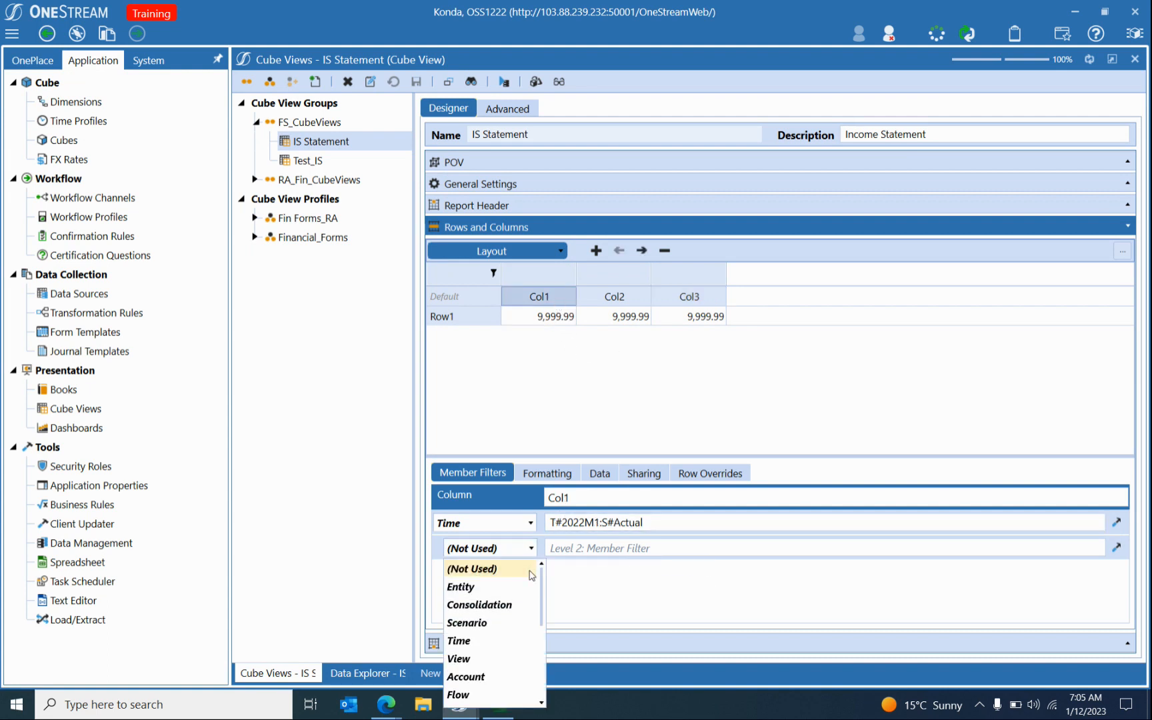
{"action": "left_click", "coordinate": [486, 622]}
{"action": "left_click_drag", "start_coordinate": [600, 522], "coordinate": [711, 520]}
{"action": "key", "text": "ctrl+c"}
{"action": "key", "text": "BackSpace"}
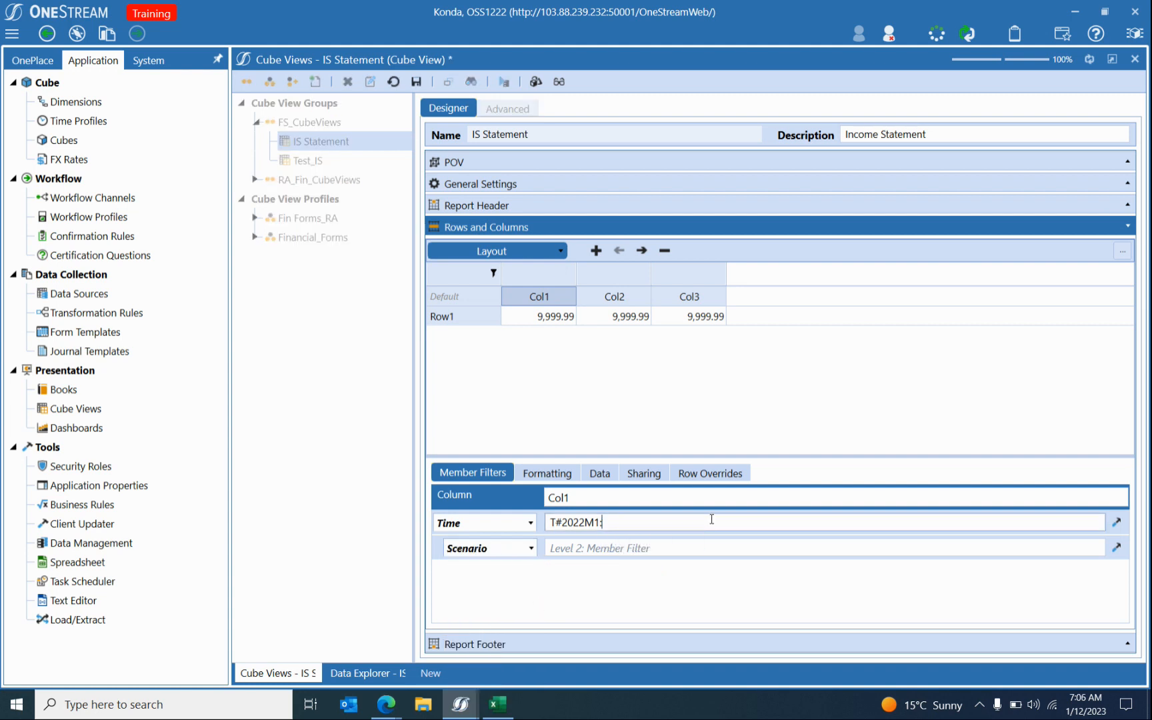
{"action": "left_click", "coordinate": [610, 548]}
{"action": "key", "text": "ctrl+v"}
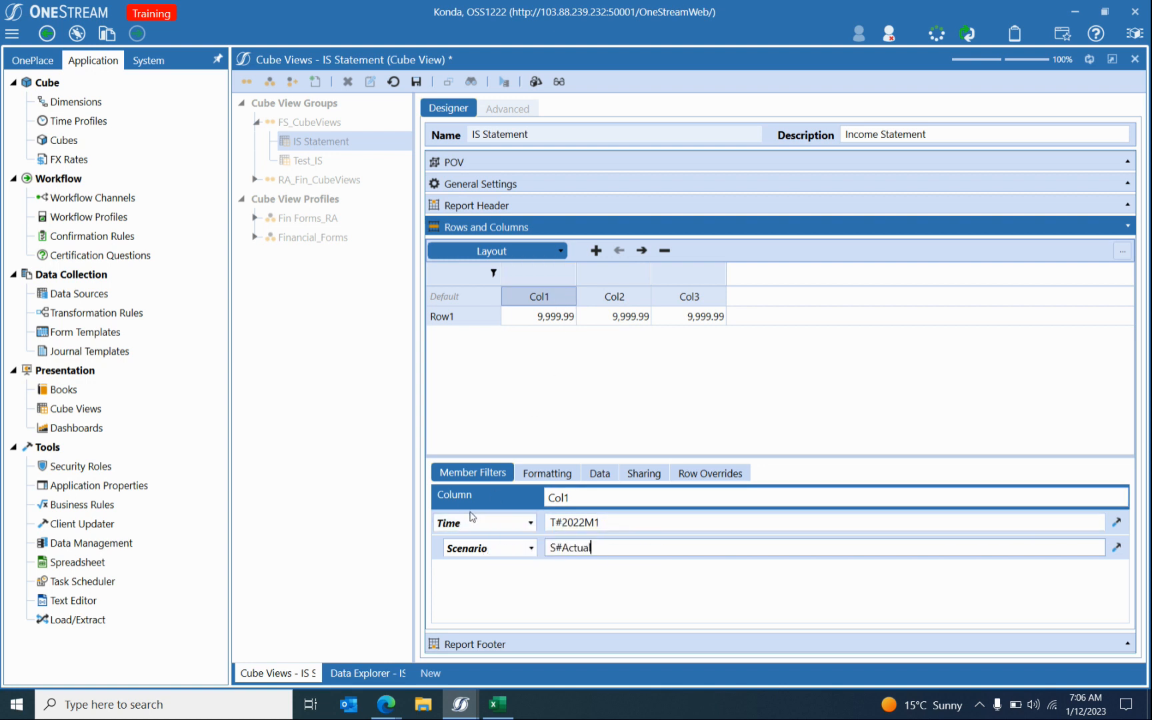
Reduce Col2's Time filter to T#2022M2 and add a second-level View filter of V#YTD.
{"action": "left_click", "coordinate": [590, 299]}
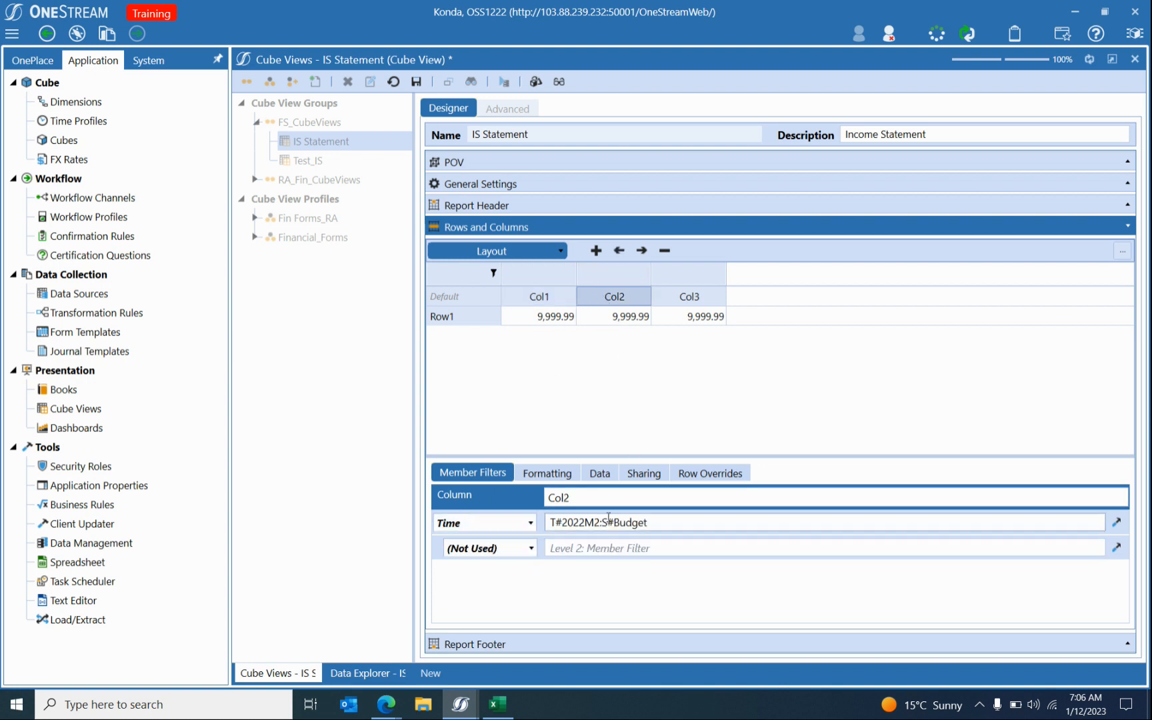
{"action": "left_click_drag", "start_coordinate": [599, 522], "coordinate": [673, 522]}
{"action": "key", "text": "BackSpace"}
{"action": "left_click", "coordinate": [492, 548]}
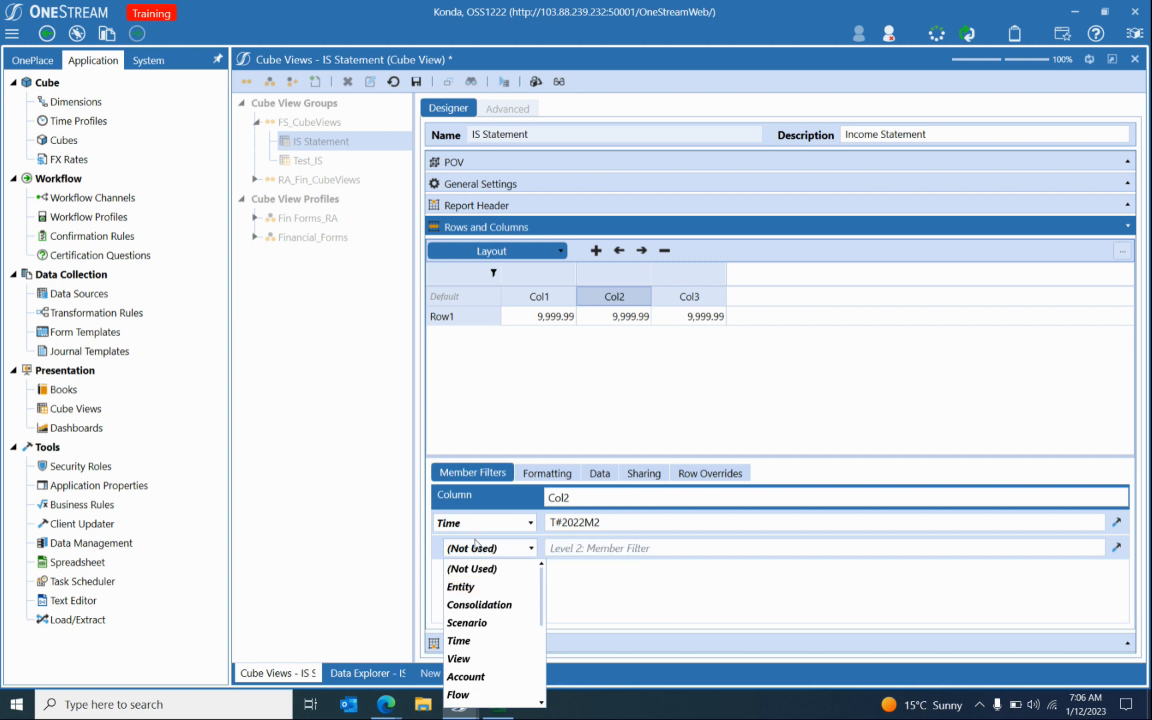
{"action": "left_click", "coordinate": [583, 547]}
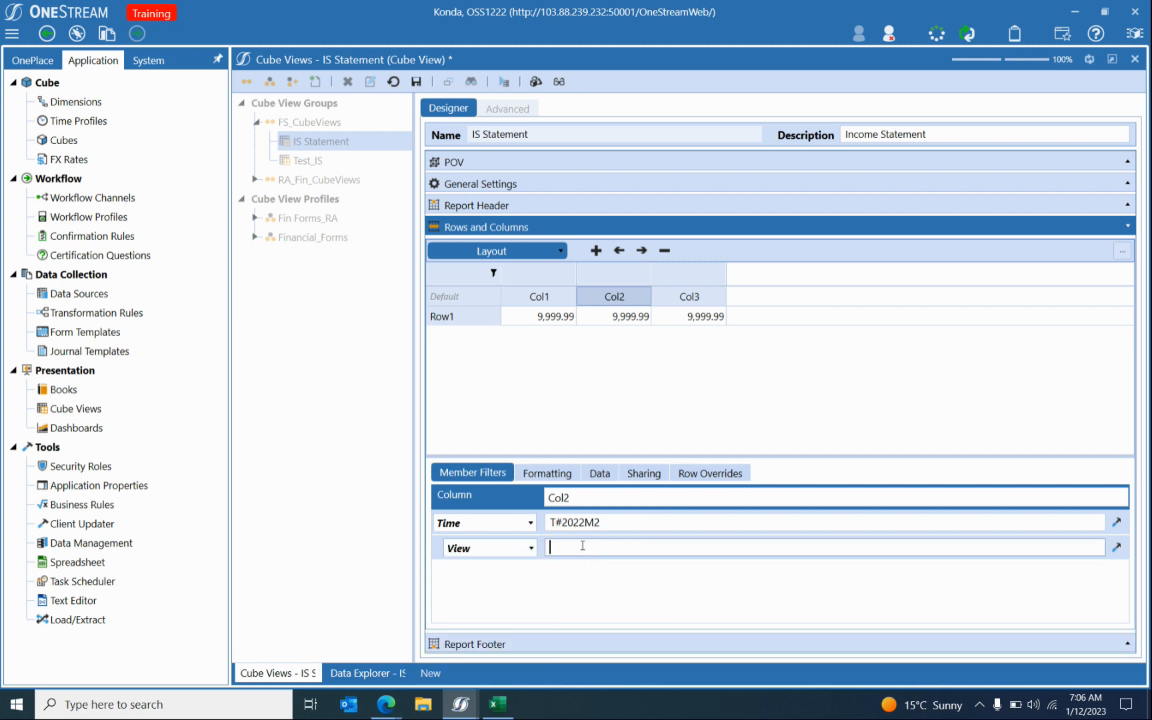
{"action": "type", "text": "V#YTD"}
Reduce Col3's Time filter to T#2022M3 and set its second-level dimension type to UD3 (DataType).
{"action": "left_click", "coordinate": [691, 316]}
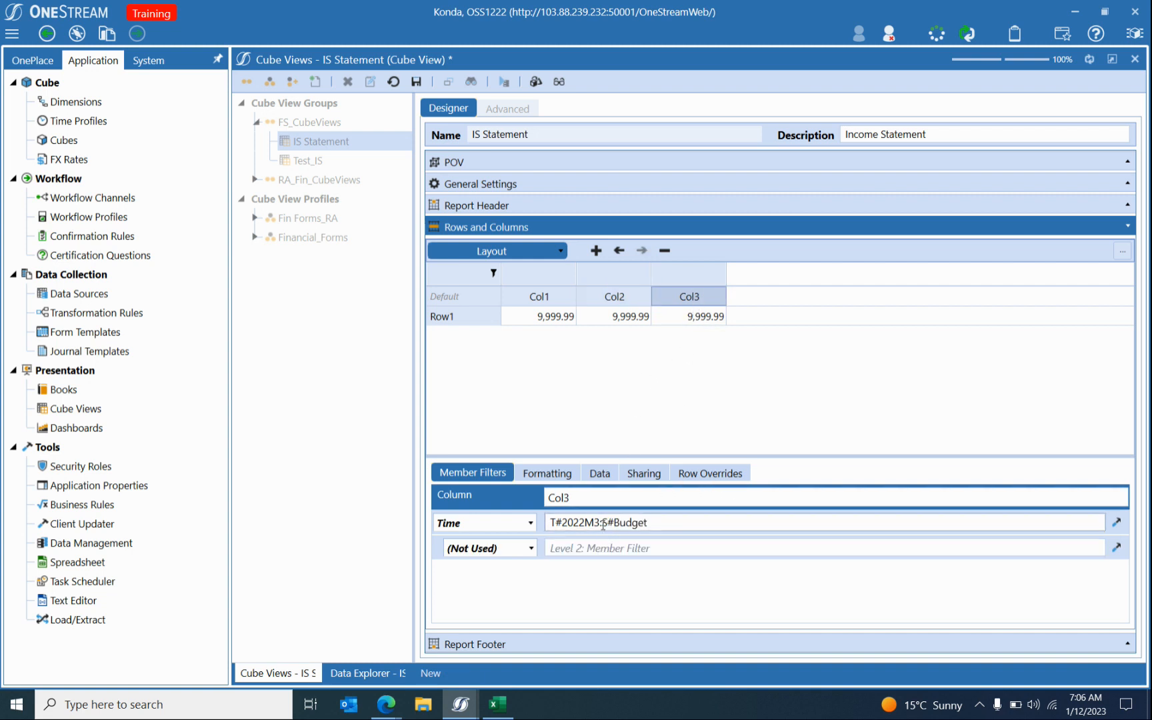
{"action": "left_click_drag", "start_coordinate": [599, 522], "coordinate": [650, 521]}
{"action": "key", "text": "BackSpace"}
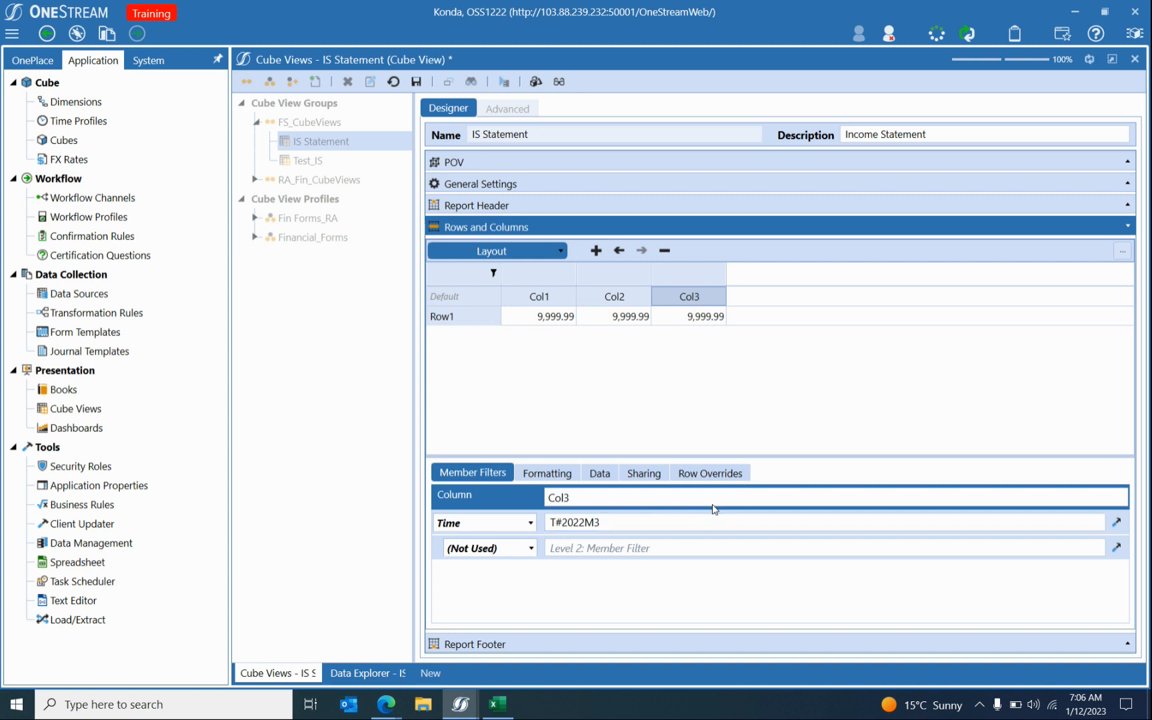
{"action": "left_click", "coordinate": [493, 548]}
{"action": "scroll", "coordinate": [466, 624], "scroll_direction": "down", "scroll_amount": 2}
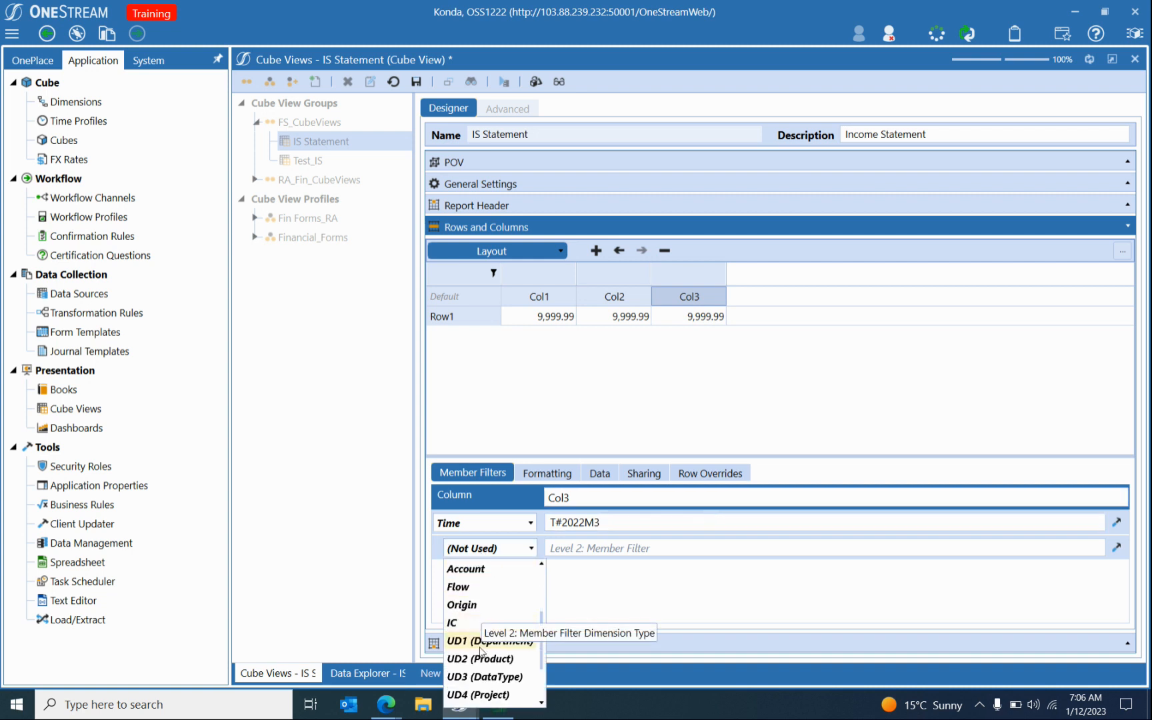
{"action": "left_click", "coordinate": [463, 605]}
{"action": "left_click", "coordinate": [578, 546]}
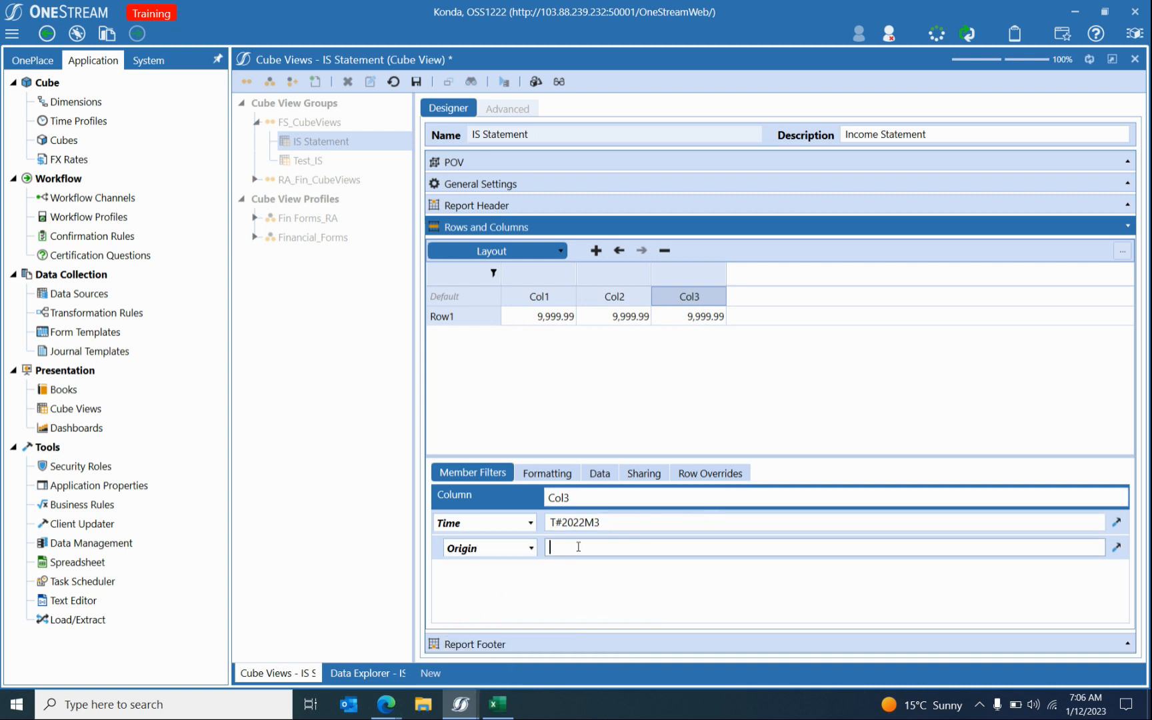
{"action": "left_click", "coordinate": [526, 548]}
{"action": "scroll", "coordinate": [517, 613], "scroll_direction": "down", "scroll_amount": 2}
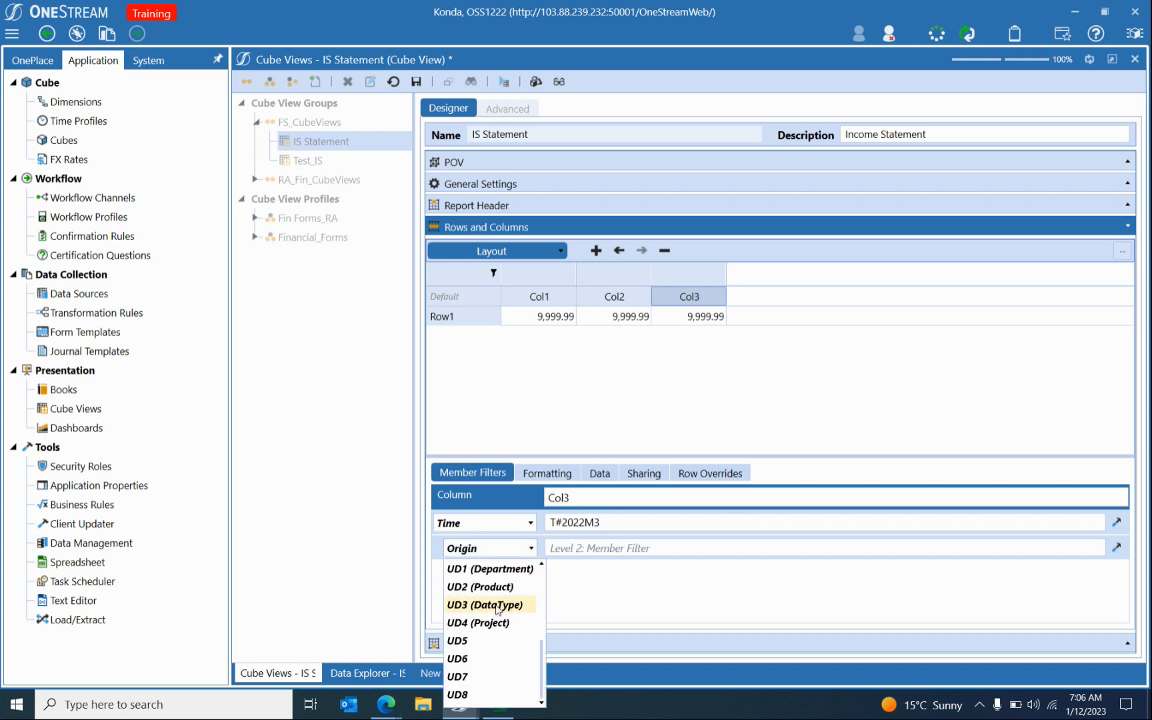
{"action": "left_click", "coordinate": [496, 604]}
{"action": "left_click", "coordinate": [577, 546]}
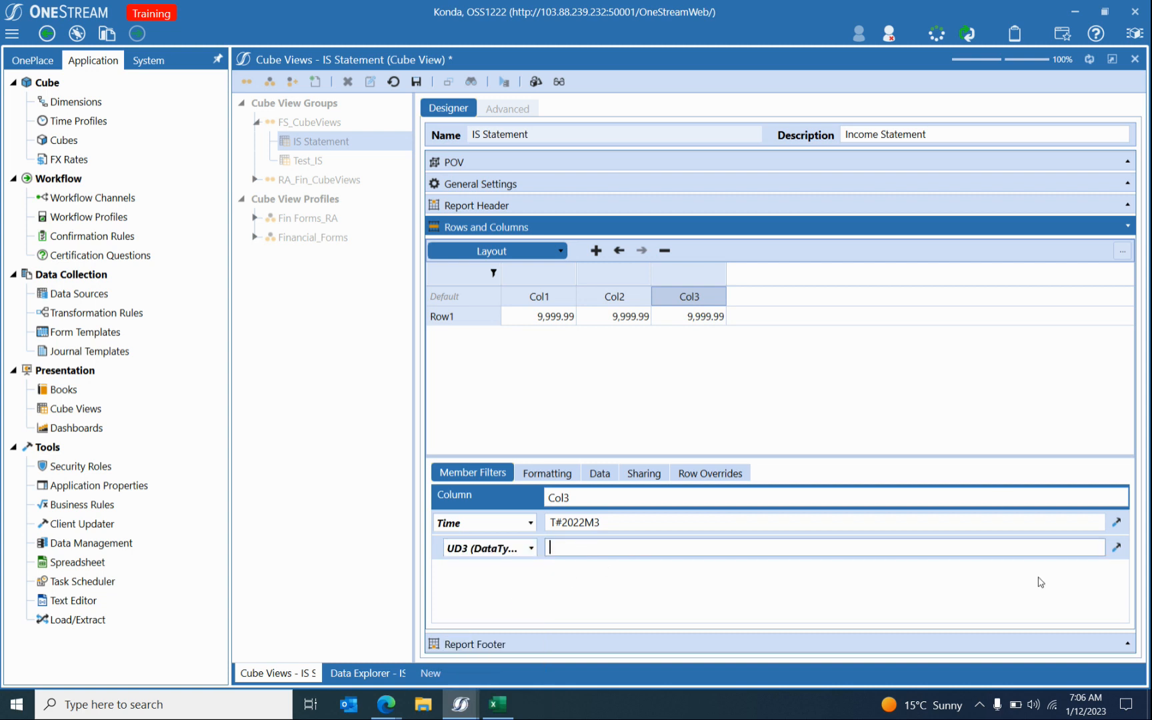
Use the Member Filter Builder to set Col3's UD3 filter to the LOCAL_DATA member.
{"action": "left_click", "coordinate": [1116, 546]}
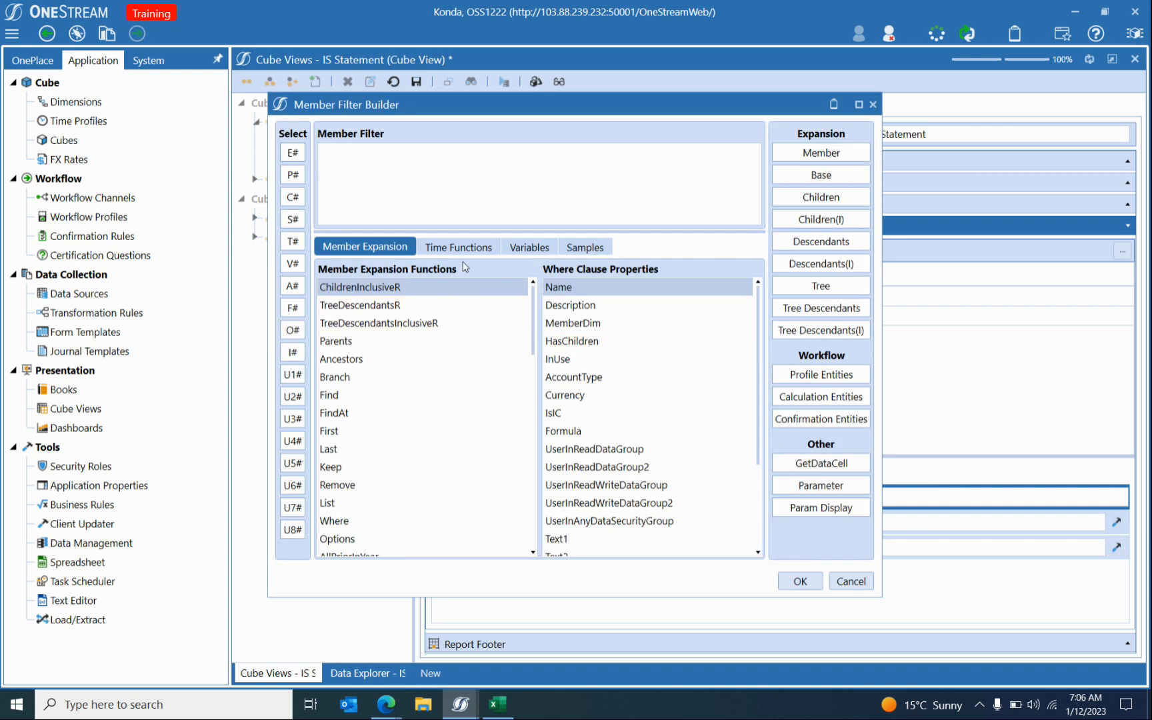
{"action": "left_click", "coordinate": [292, 419]}
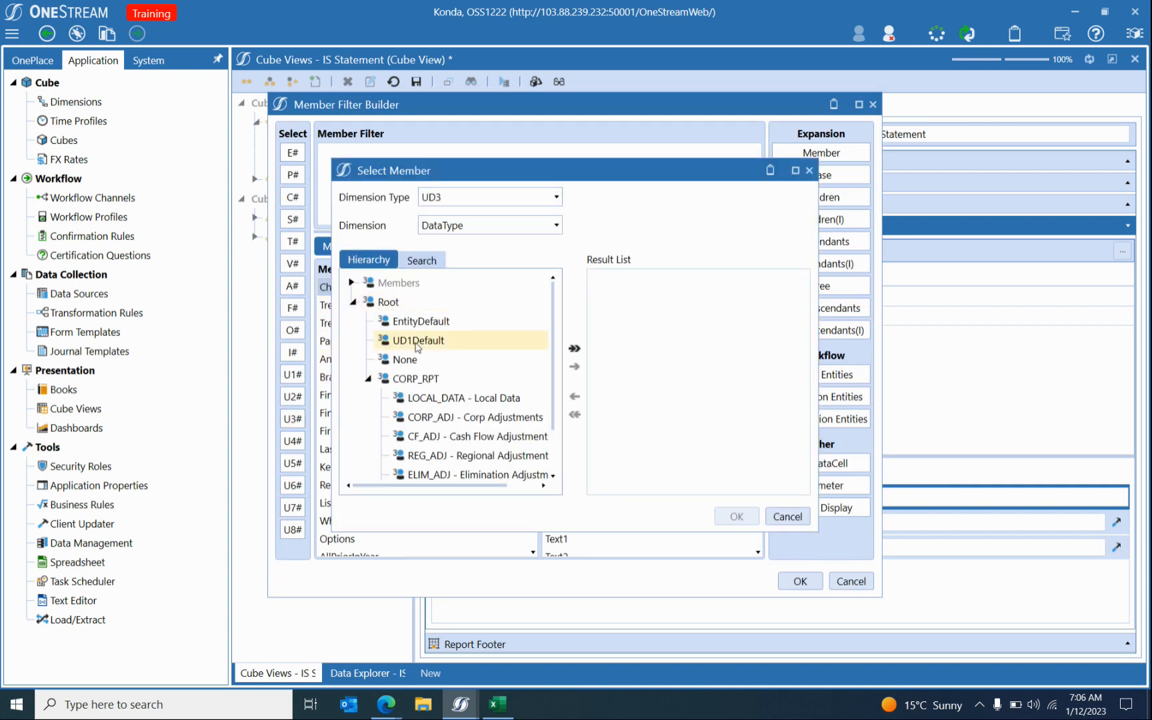
{"action": "scroll", "coordinate": [440, 413], "scroll_direction": "down", "scroll_amount": 2}
{"action": "left_click", "coordinate": [452, 472]}
{"action": "left_click", "coordinate": [574, 366]}
{"action": "left_click", "coordinate": [737, 517]}
{"action": "left_click", "coordinate": [801, 582]}
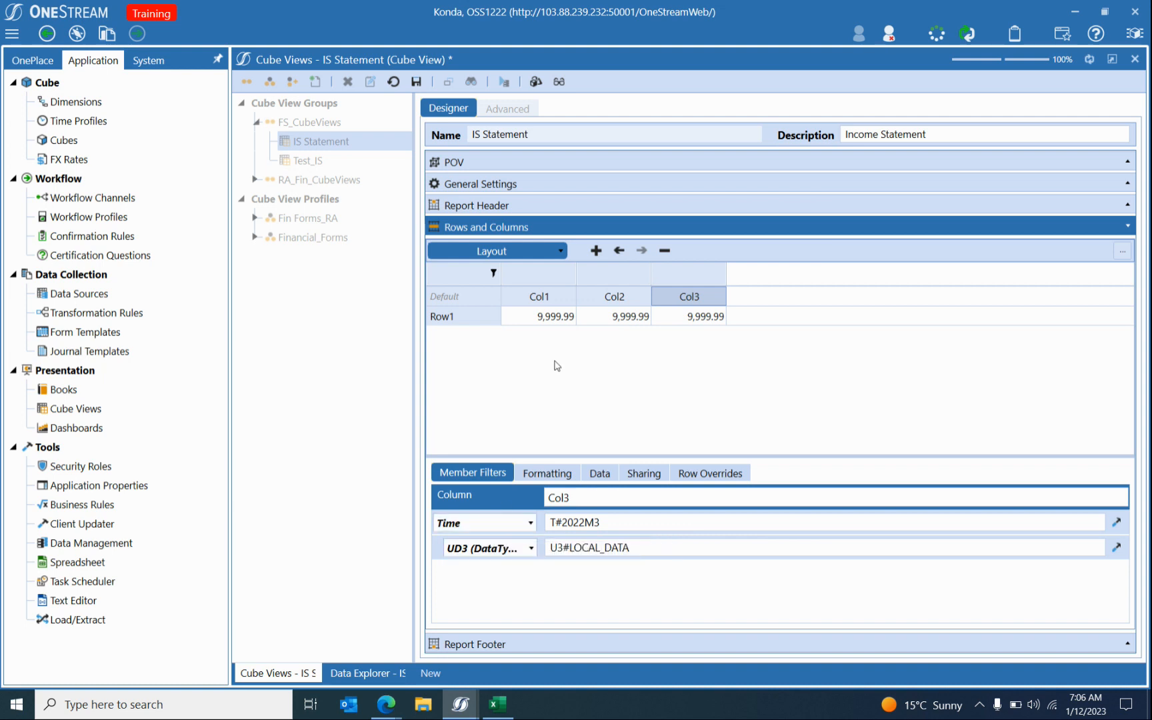
Review the two-level member filters of Col1, Col2 and Col3.
{"action": "left_click", "coordinate": [557, 296]}
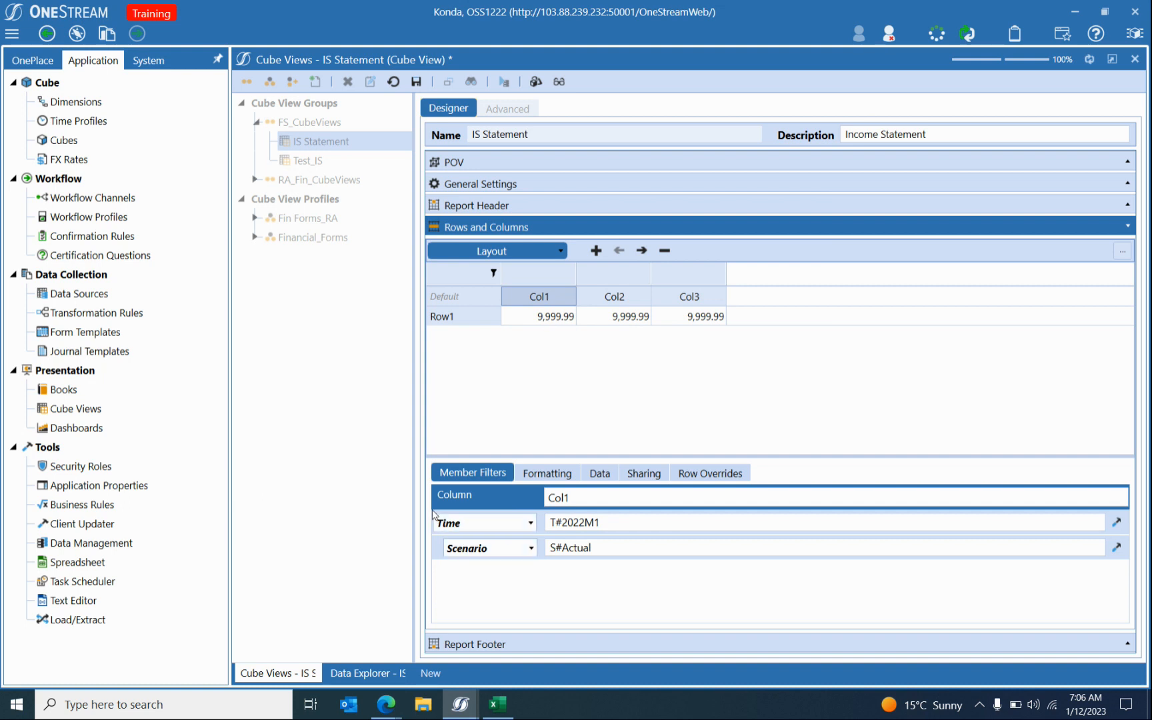
{"action": "left_click", "coordinate": [597, 304]}
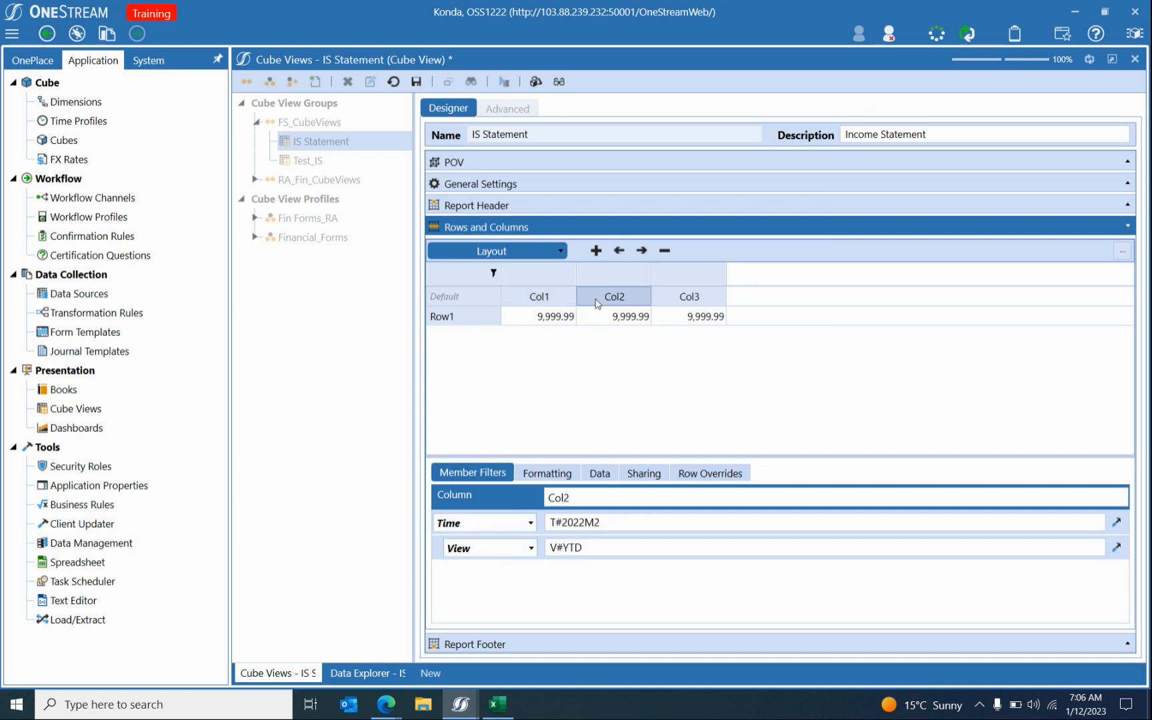
{"action": "left_click", "coordinate": [689, 308]}
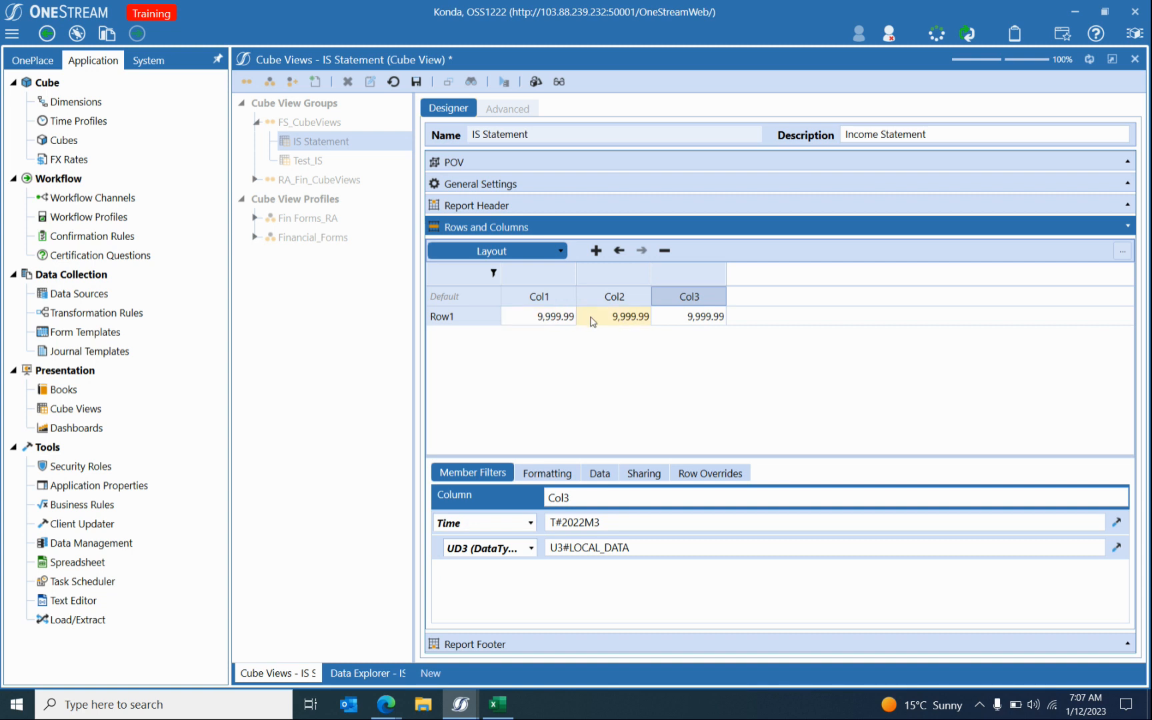
{"action": "left_click", "coordinate": [540, 300]}
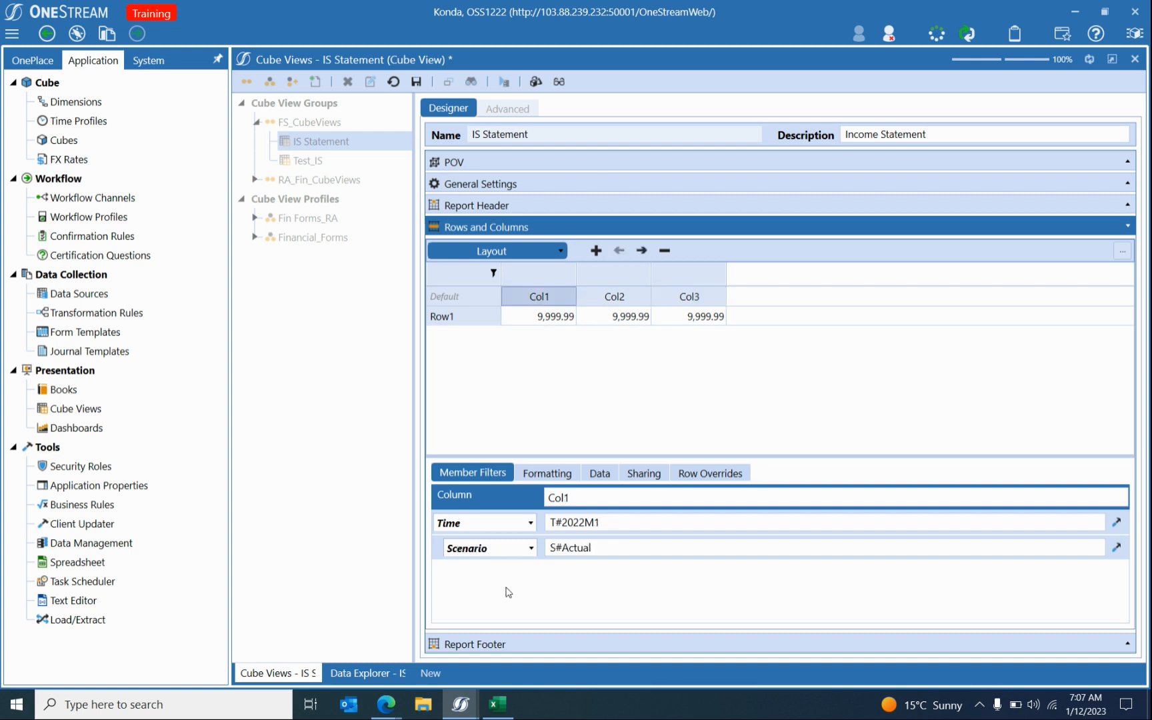
{"action": "left_click", "coordinate": [618, 304]}
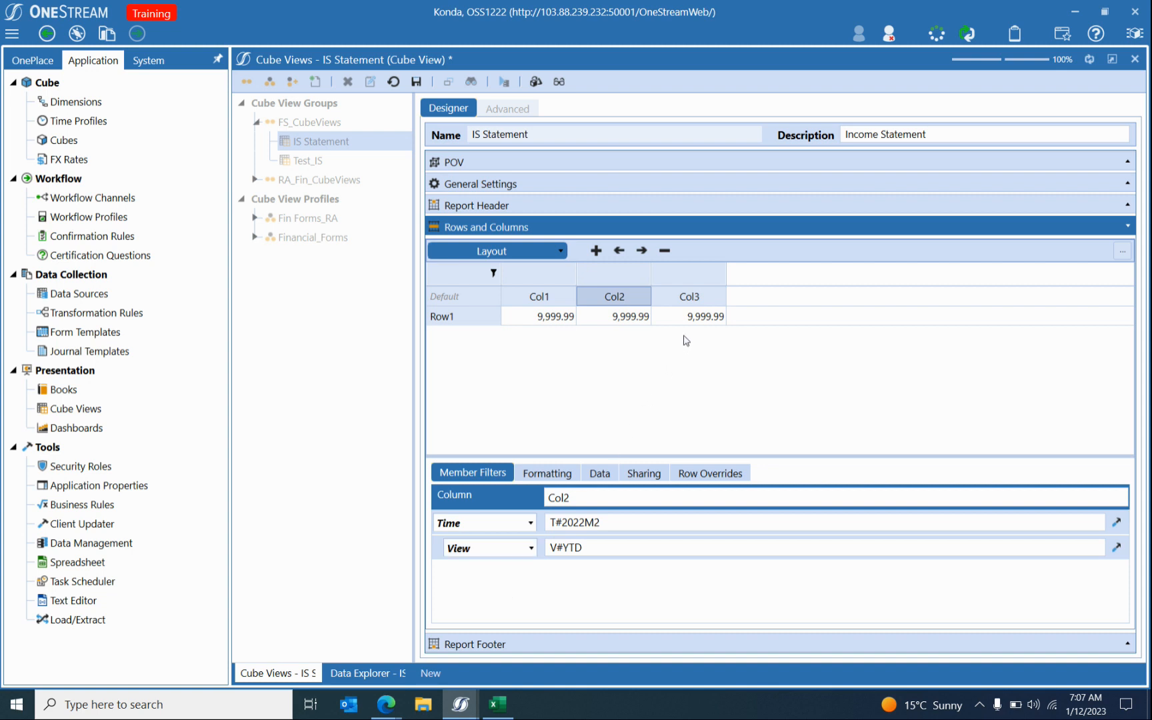
{"action": "left_click", "coordinate": [697, 301]}
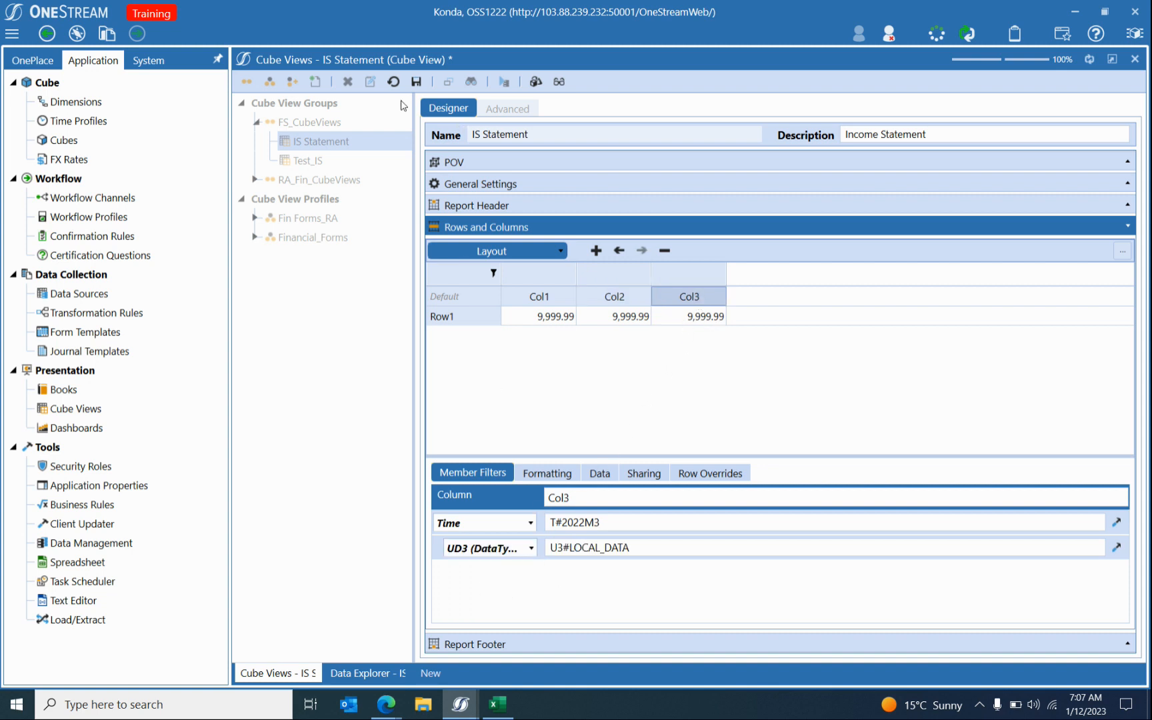
Save the cube view, run it to examine the scenario, view and data type in each column heading, and return to the designer.
{"action": "left_click", "coordinate": [416, 82]}
{"action": "left_click", "coordinate": [503, 82]}
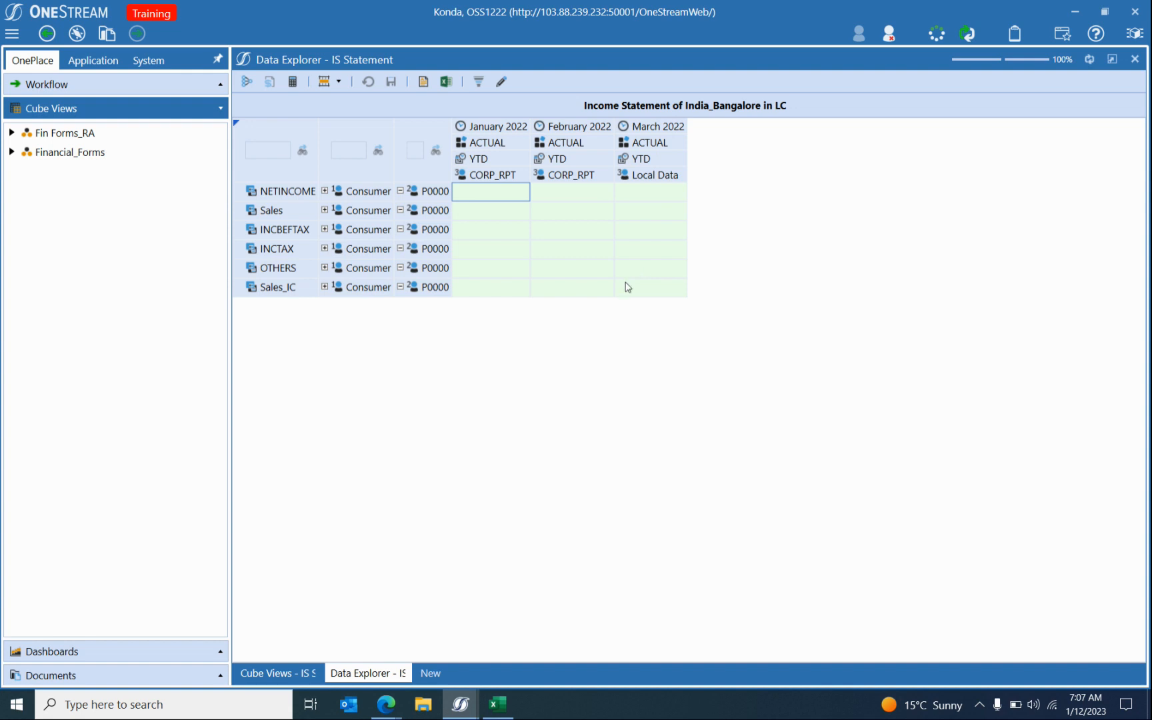
{"action": "left_click", "coordinate": [306, 674]}
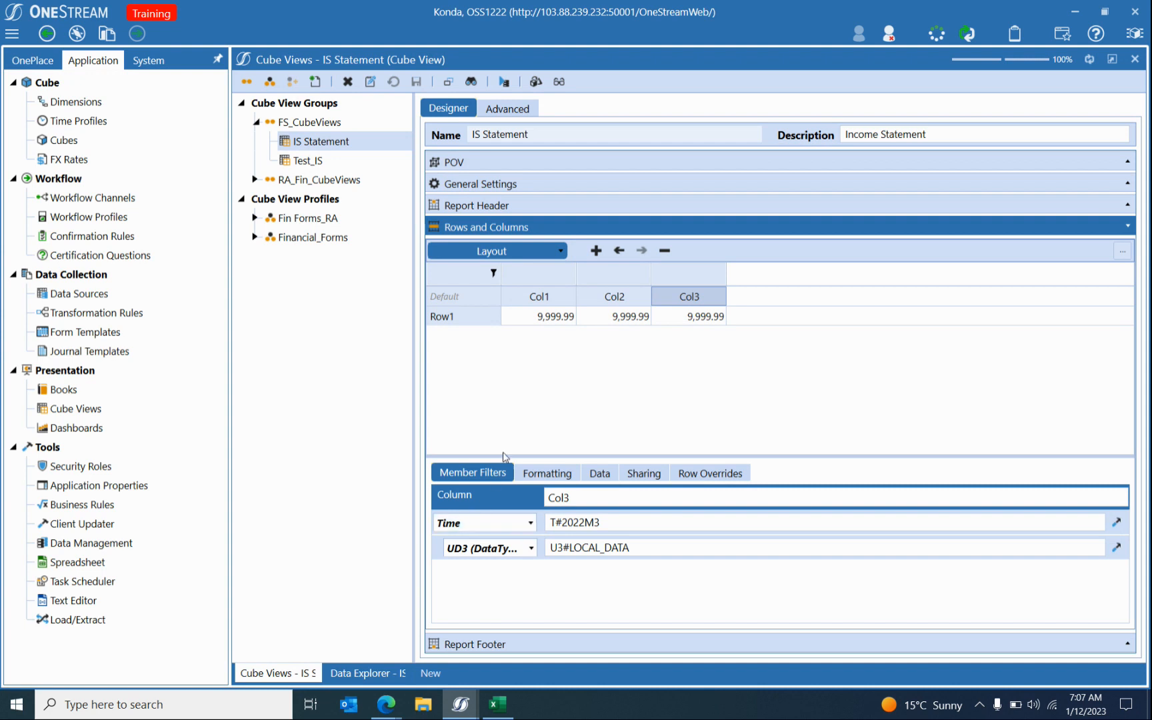
Compare which second-level dimension each of the three columns specifies.
{"action": "left_click", "coordinate": [546, 297]}
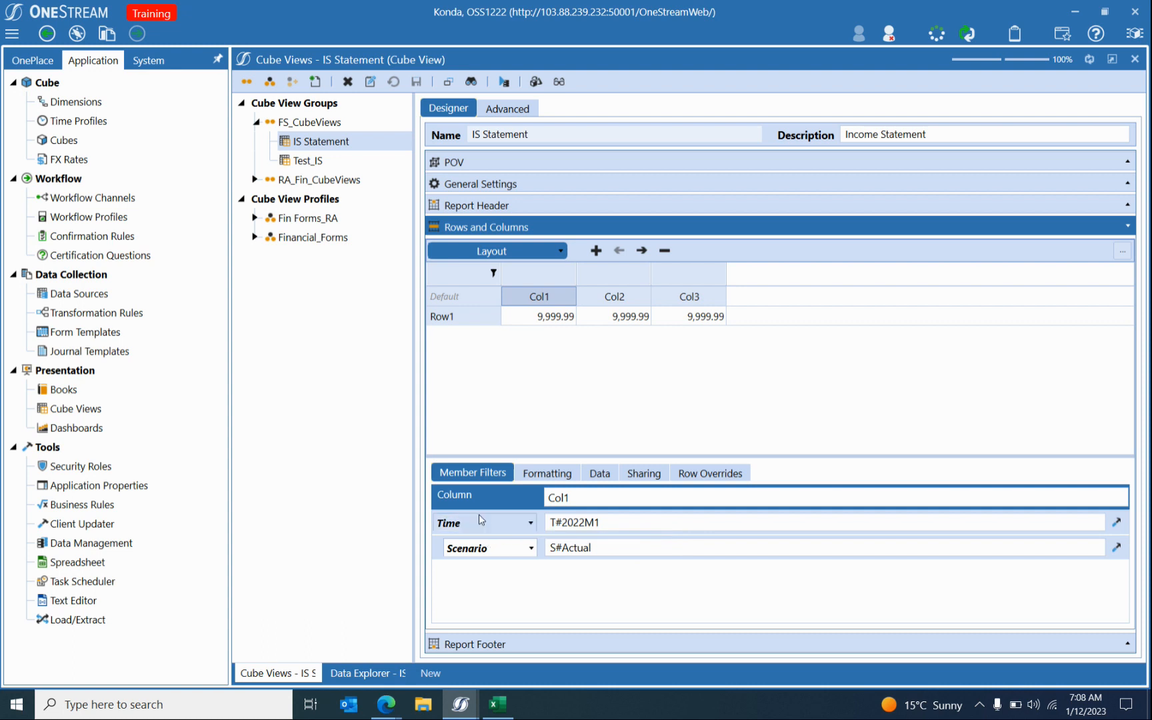
{"action": "left_click", "coordinate": [614, 296]}
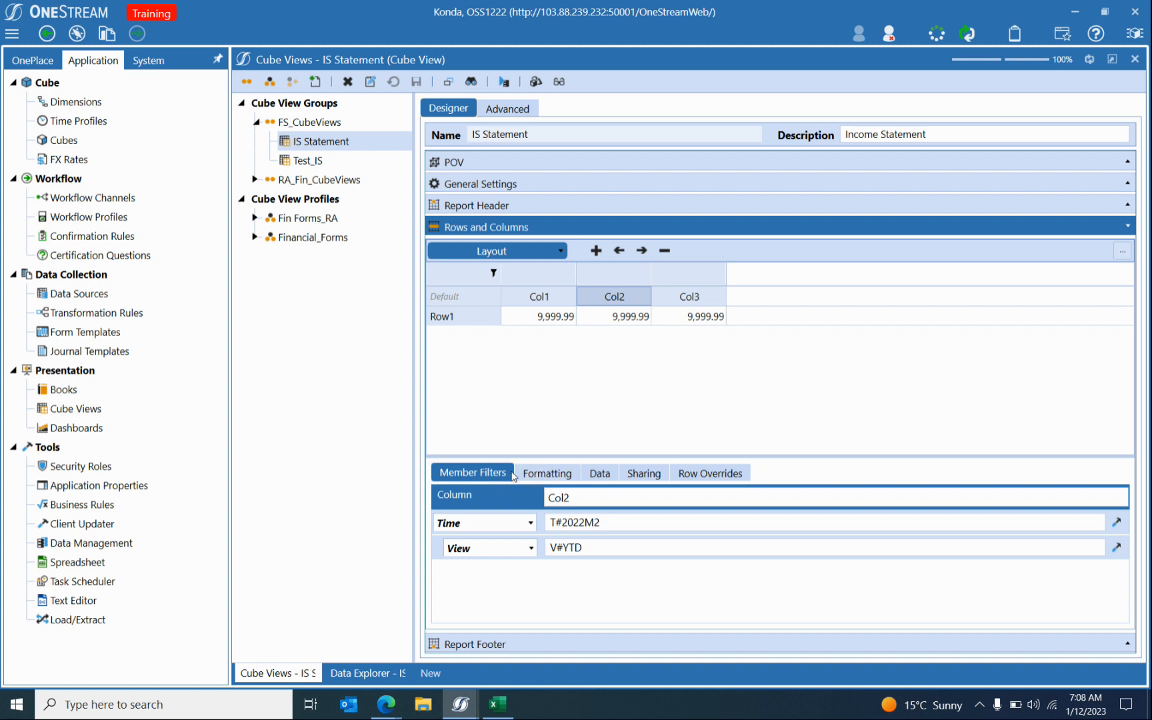
{"action": "left_click", "coordinate": [558, 297]}
{"action": "left_click", "coordinate": [608, 301]}
{"action": "left_click", "coordinate": [666, 300]}
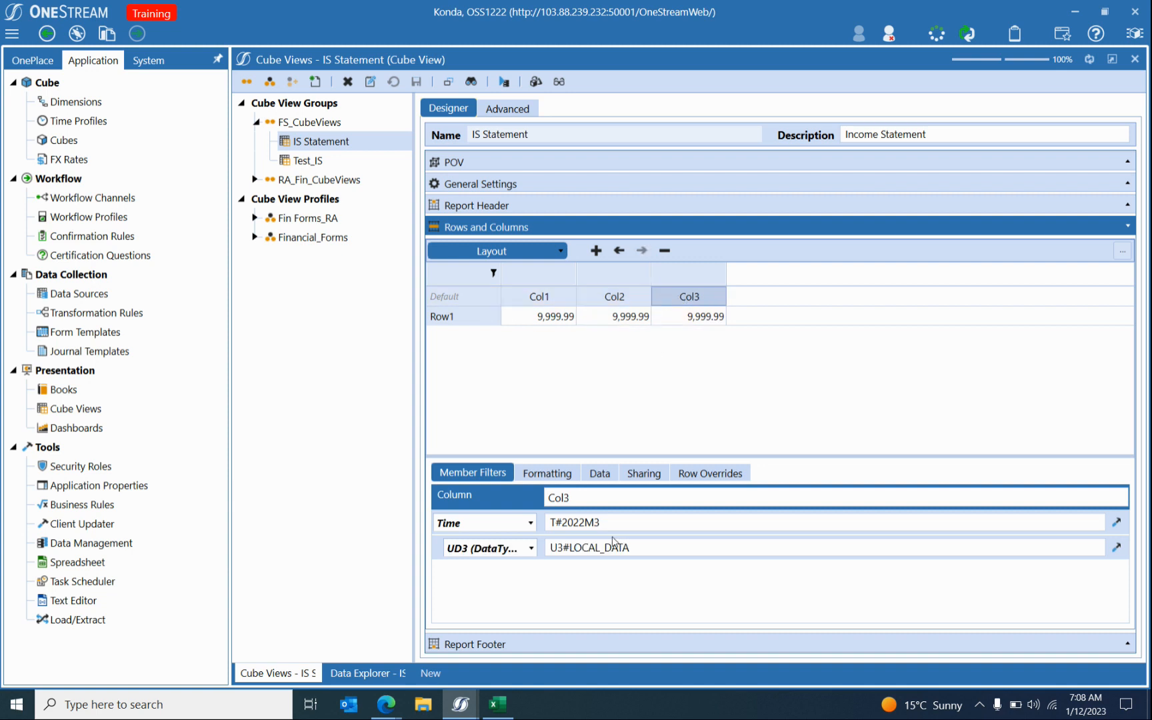
Copy the U3#LOCAL_DATA filter from Col3, select Col1, and check its data type heading in the Data Explorer output.
{"action": "left_click_drag", "start_coordinate": [630, 548], "coordinate": [550, 546]}
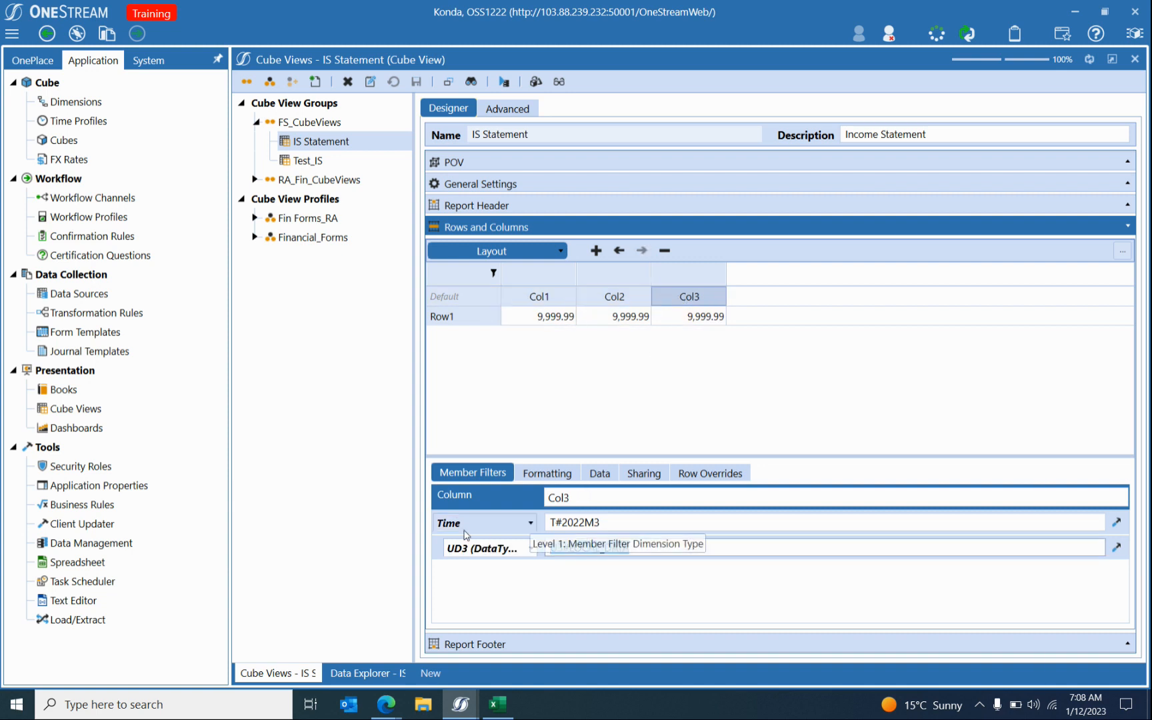
{"action": "left_click_drag", "start_coordinate": [655, 546], "coordinate": [509, 537]}
{"action": "key", "text": "ctrl+c"}
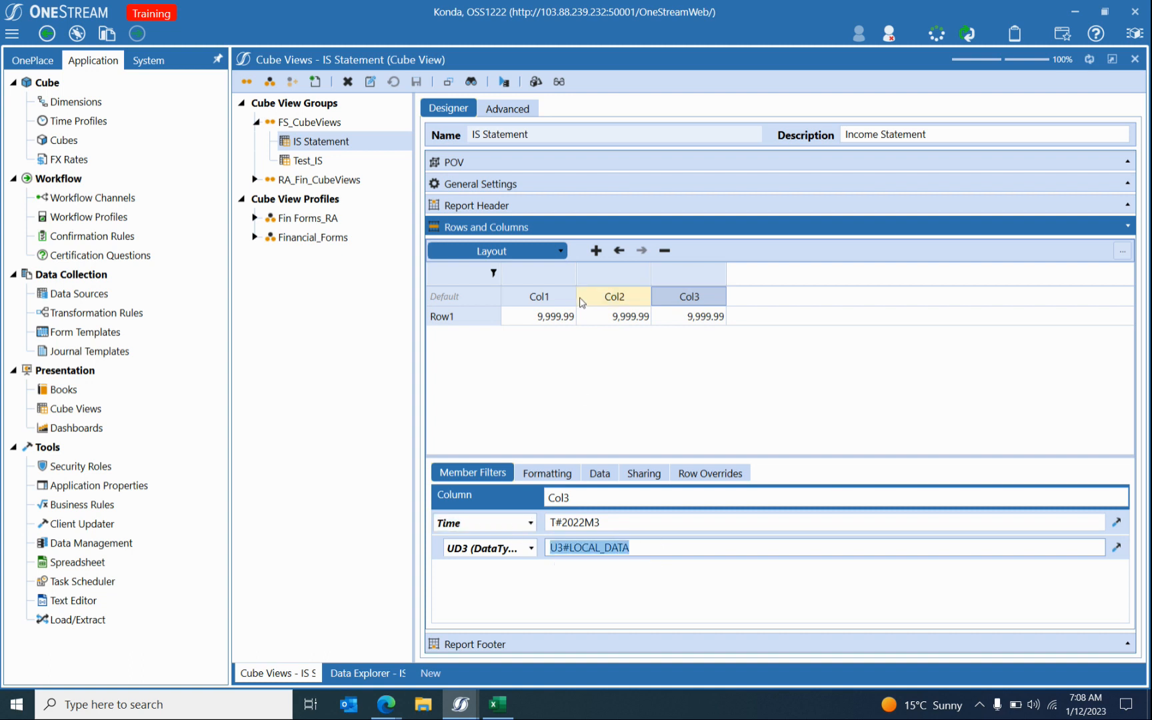
{"action": "left_click", "coordinate": [541, 297]}
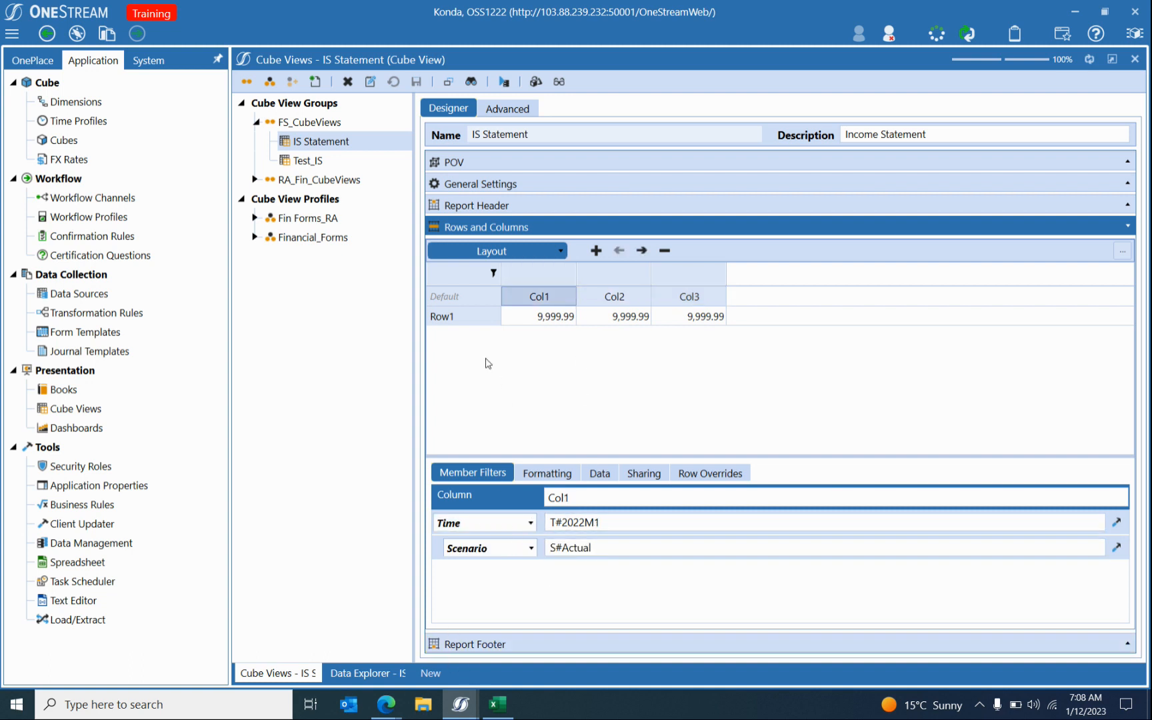
{"action": "left_click", "coordinate": [367, 672]}
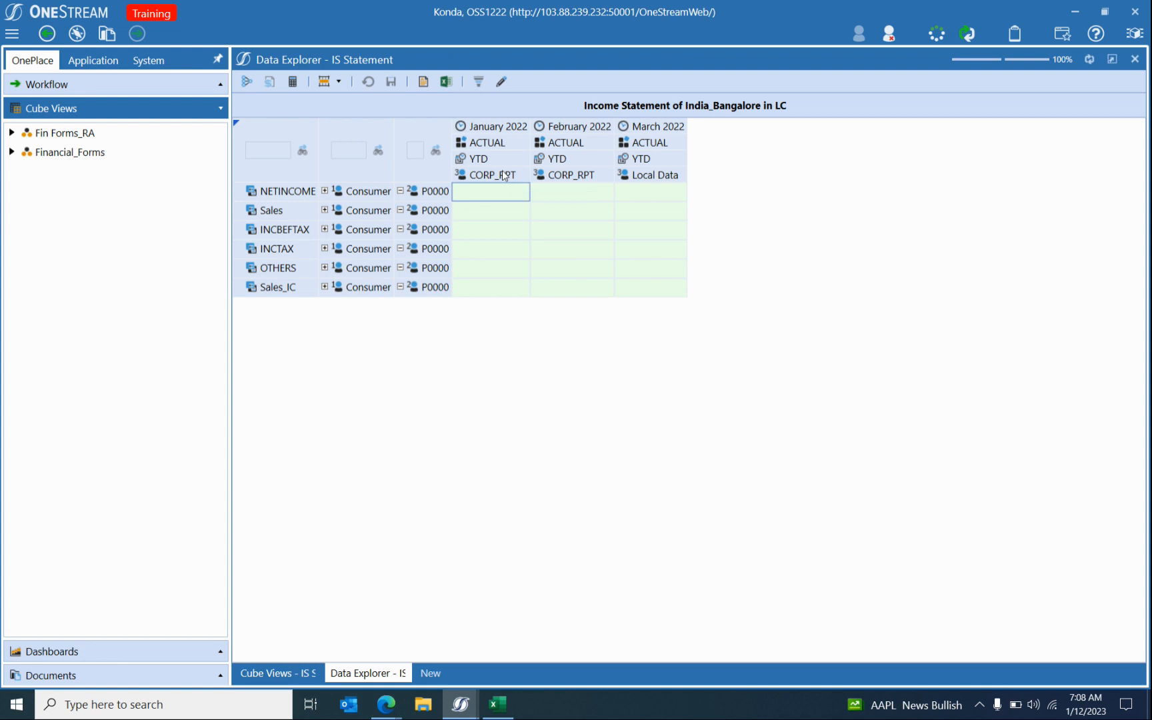
{"action": "left_click", "coordinate": [300, 673]}
Append the copied UD3 member to Col1's Time filter so it reads T#2022M1:U3#LOCAL_DATA.
{"action": "left_click", "coordinate": [637, 524]}
{"action": "type", "text": ":Ud3"}
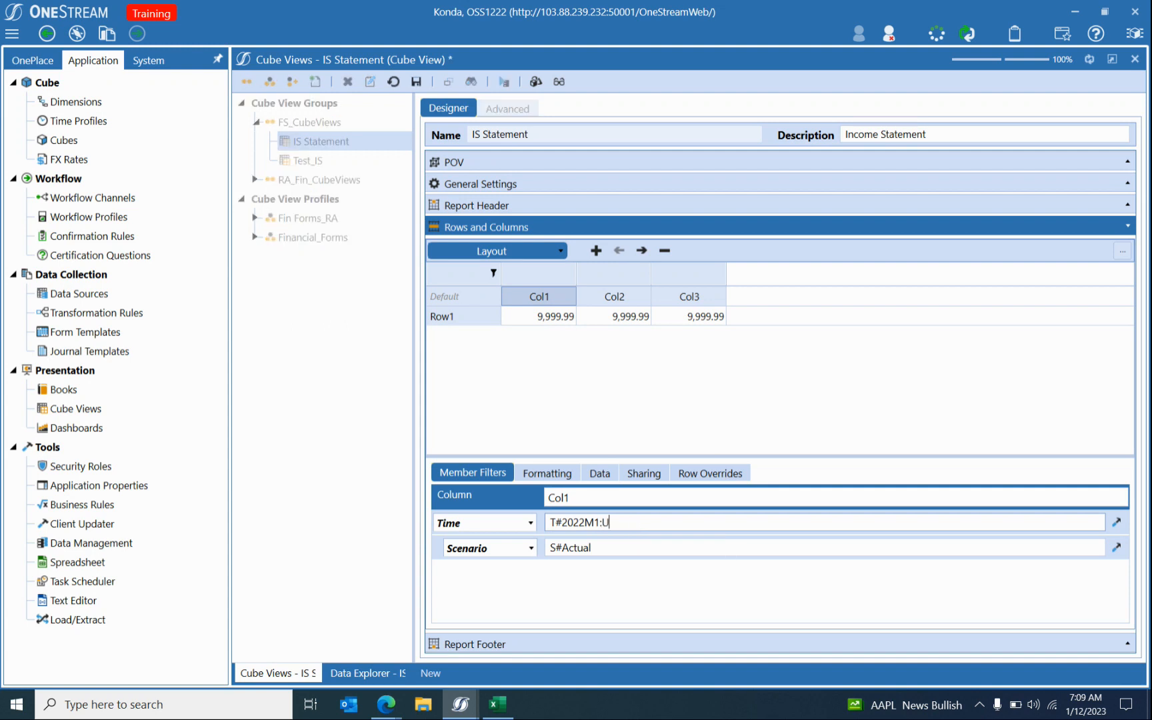
{"action": "key", "text": "BackSpace"}
{"action": "key", "text": "BackSpace"}
{"action": "type", "text": "3#"}
{"action": "key", "text": "ctrl+v"}
{"action": "key", "text": "Left"}
{"action": "key", "text": "Left"}
{"action": "key", "text": "Left"}
{"action": "key", "text": "BackSpace"}
{"action": "key", "text": "BackSpace"}
{"action": "key", "text": "BackSpace"}
{"action": "key", "text": "BackSpace"}
{"action": "type", "text": ":"}
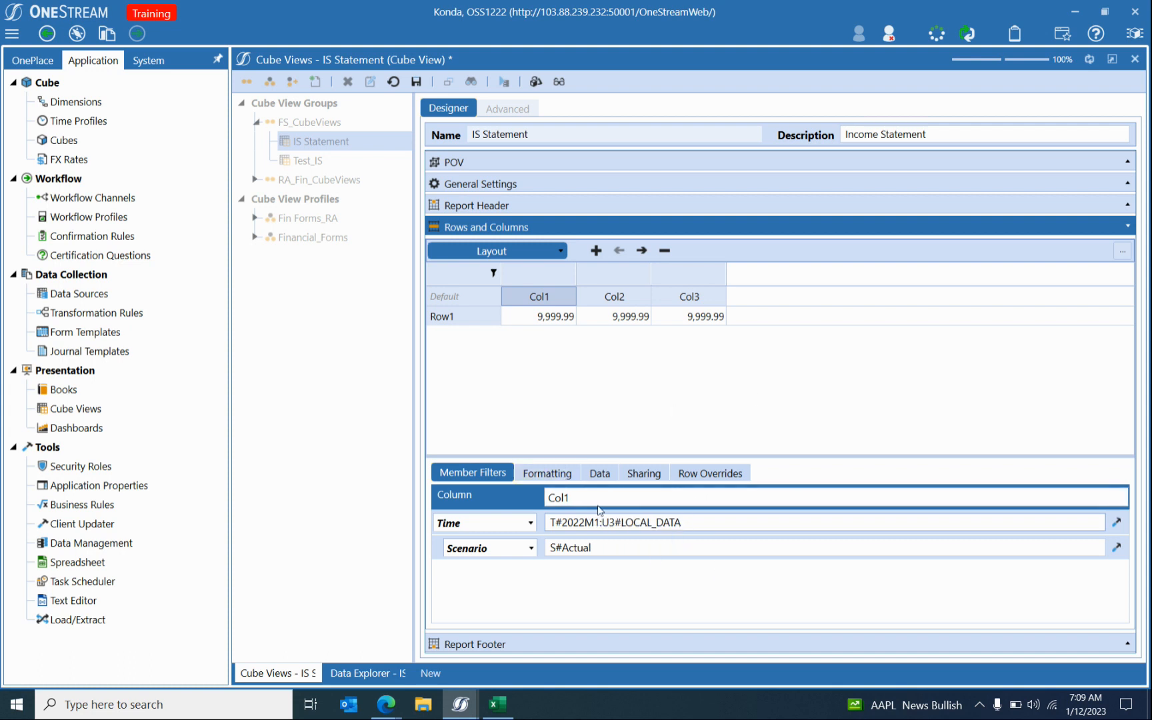
Save the cube view, run it to examine Col1's data type heading, and return to the designer.
{"action": "left_click", "coordinate": [417, 82]}
{"action": "left_click", "coordinate": [509, 81]}
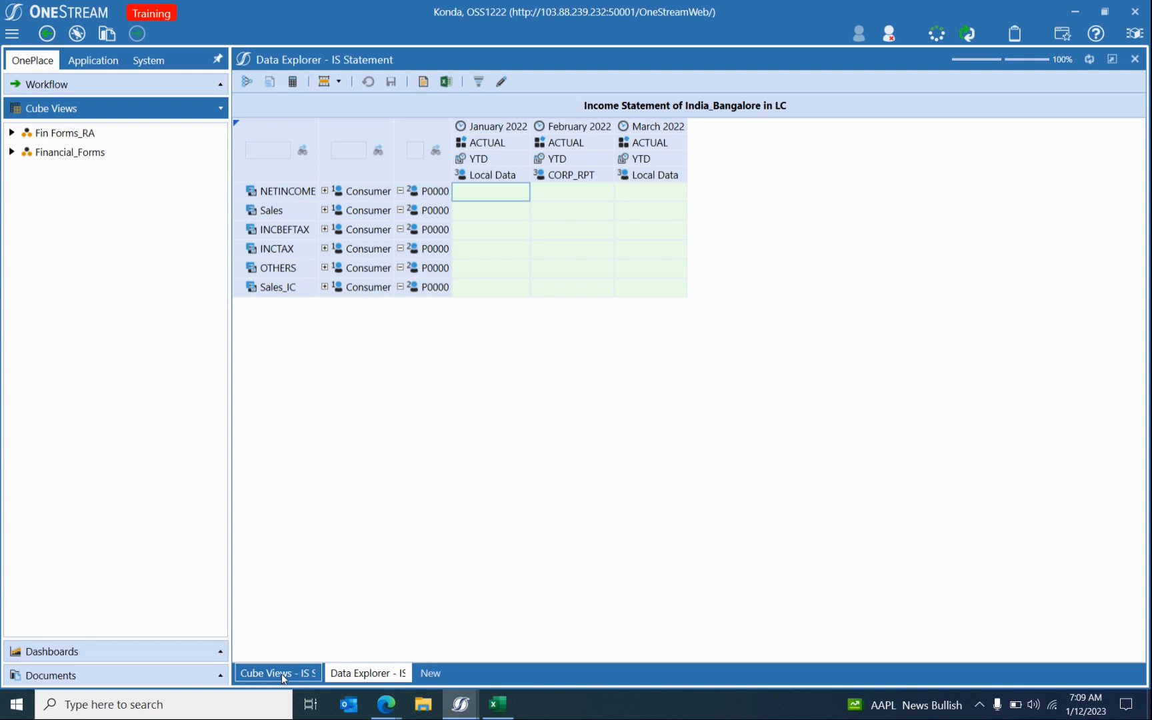
{"action": "left_click", "coordinate": [282, 673]}
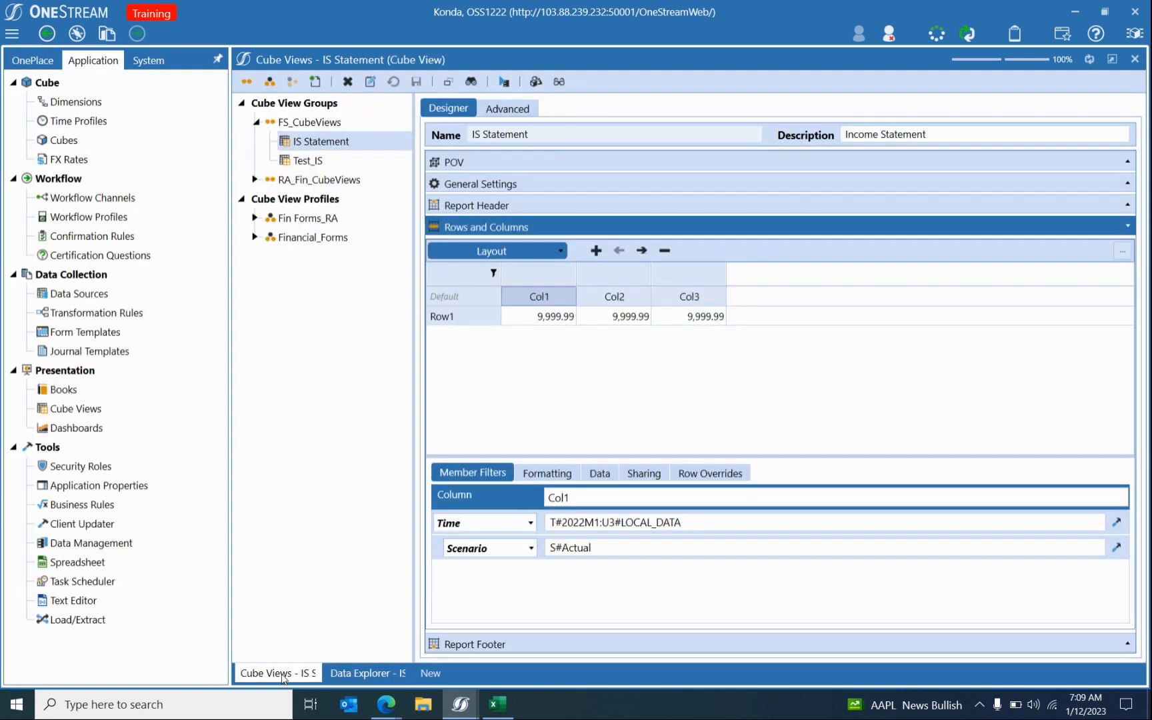
Compare the Data Explorer column headings with Col1's member filters and return to the cube view designer.
{"action": "left_click", "coordinate": [346, 675]}
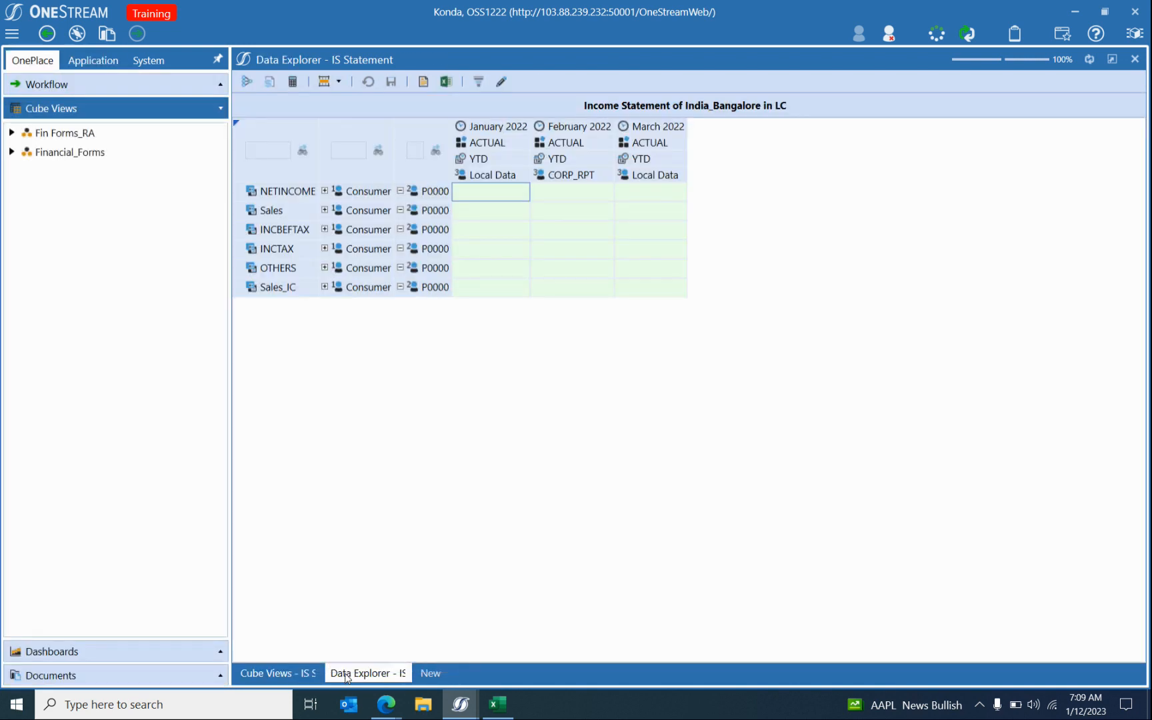
{"action": "left_click", "coordinate": [279, 674]}
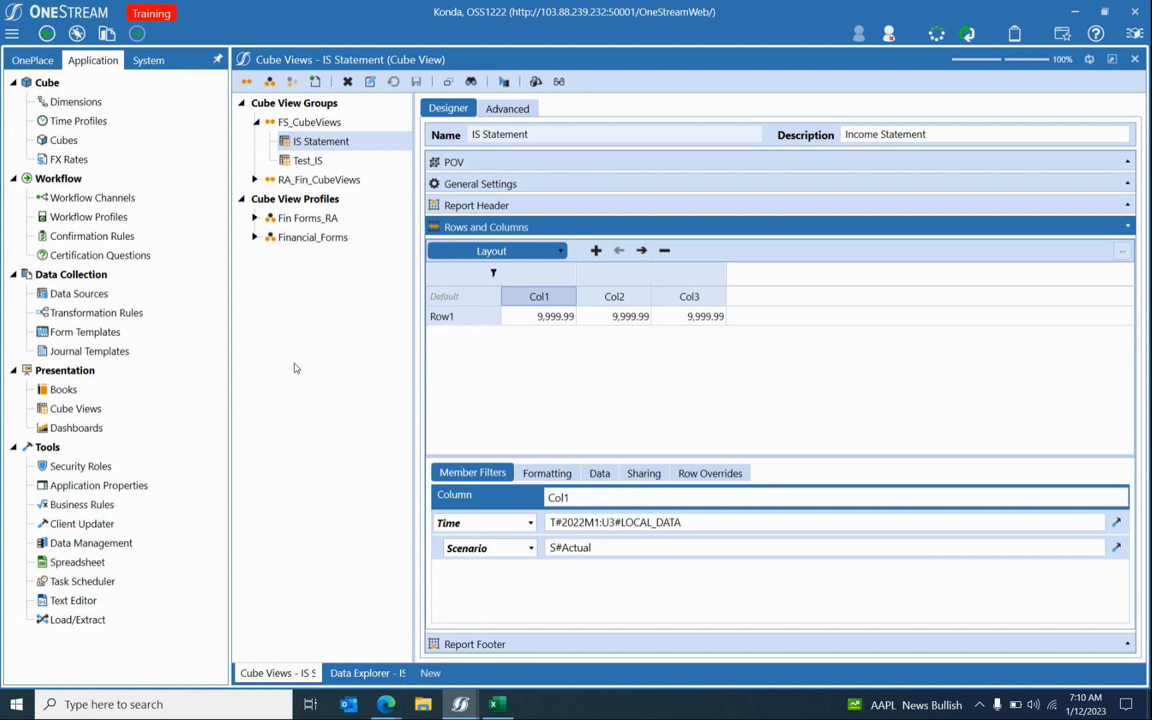
{"action": "left_click", "coordinate": [399, 674]}
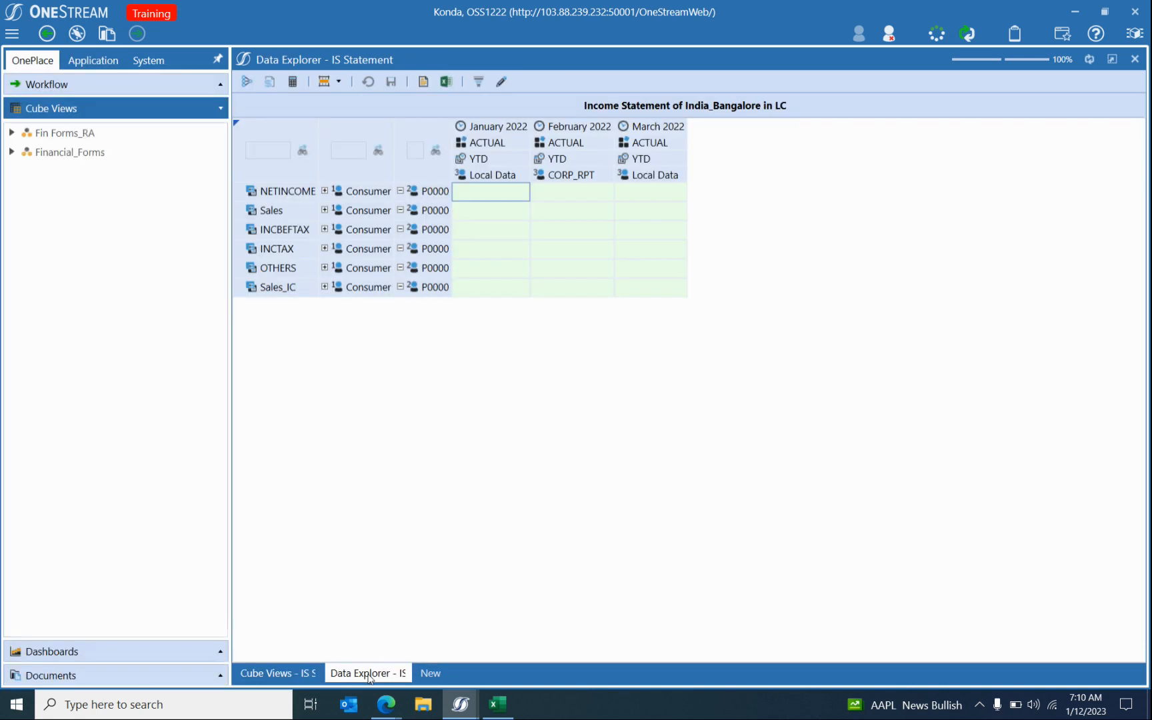
{"action": "left_click", "coordinate": [502, 82]}
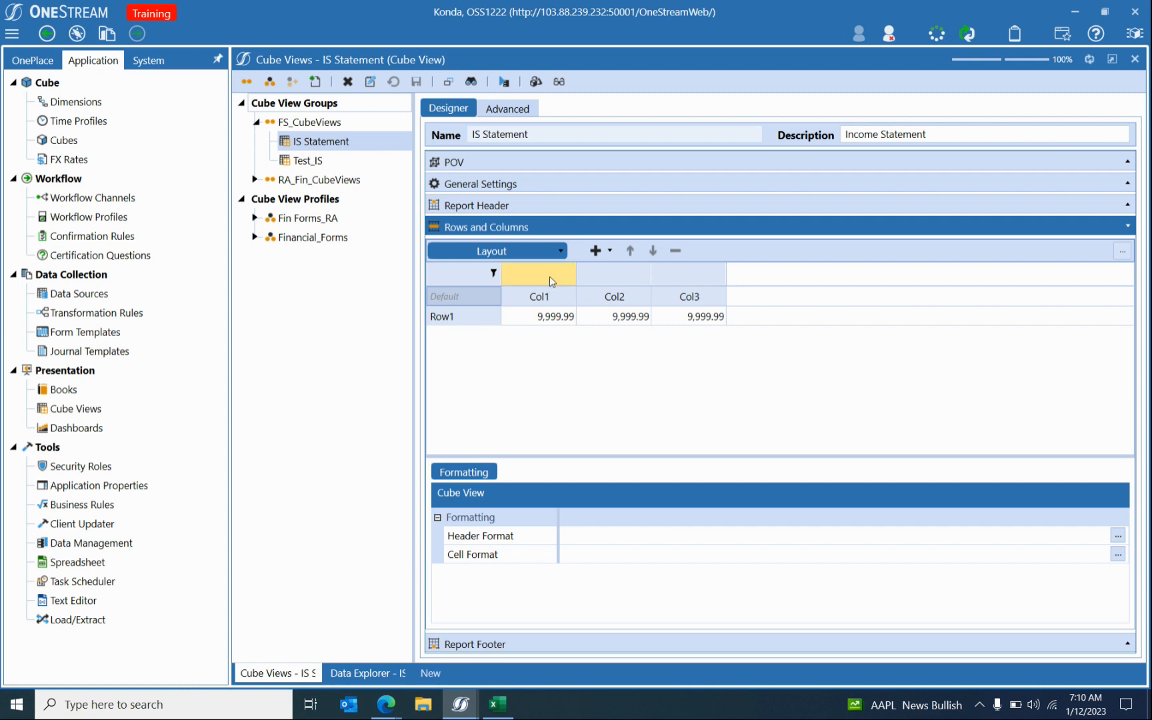
Examine Col1's formatting and data properties, including its navigation link and suppression settings.
{"action": "left_click", "coordinate": [540, 298]}
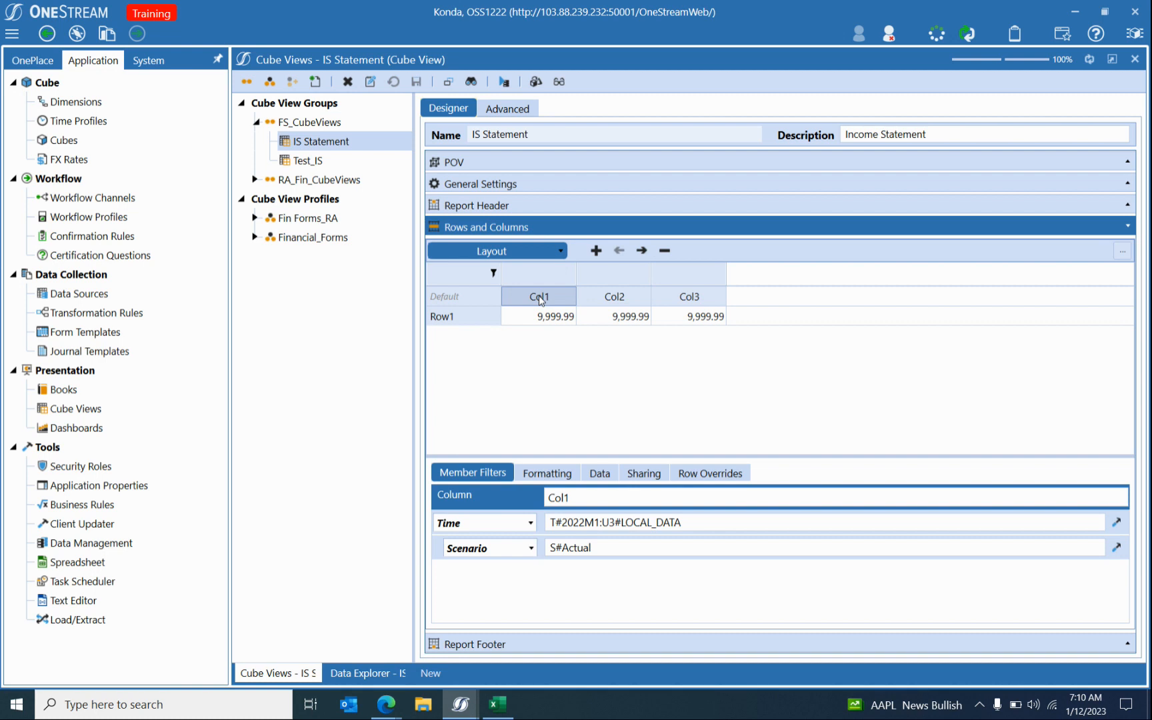
{"action": "left_click", "coordinate": [559, 475]}
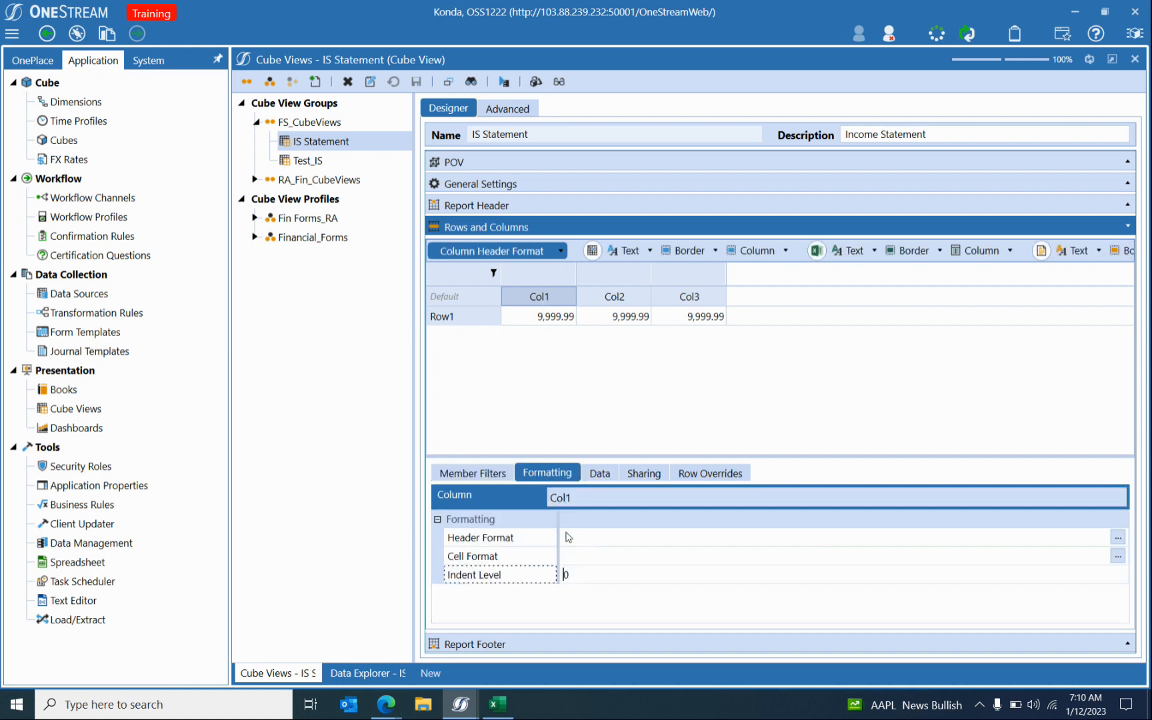
{"action": "left_click", "coordinate": [600, 474]}
{"action": "scroll", "coordinate": [610, 561], "scroll_direction": "down", "scroll_amount": 5}
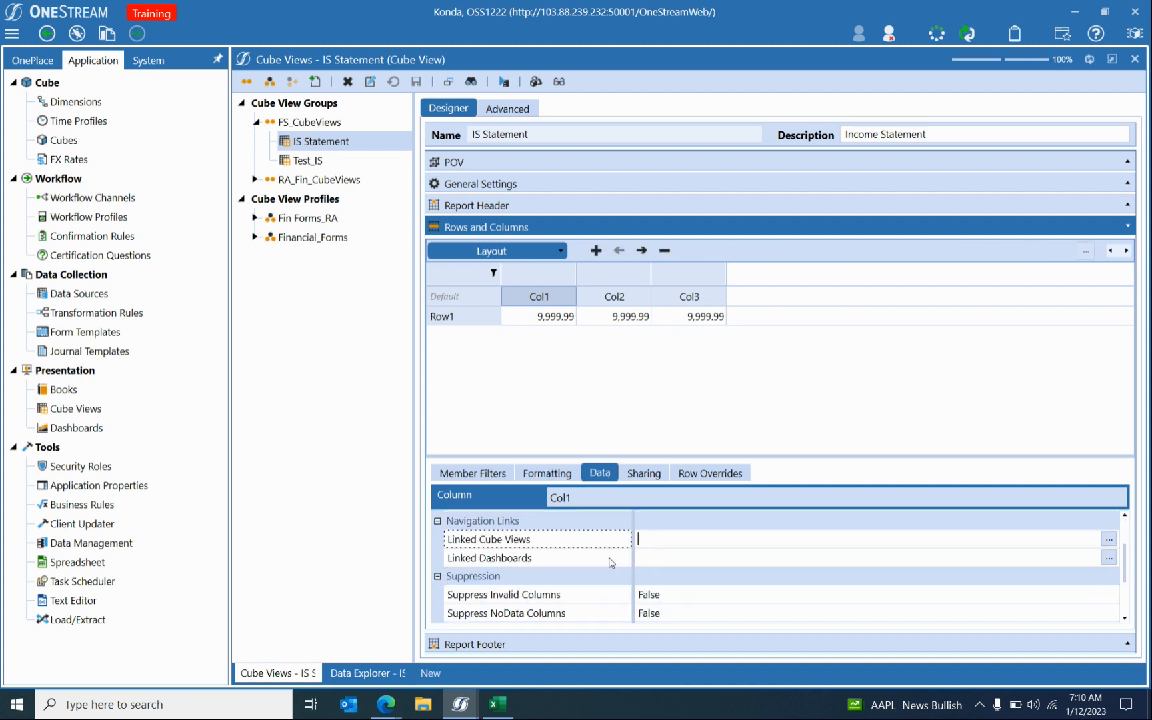
{"action": "scroll", "coordinate": [612, 562], "scroll_direction": "up", "scroll_amount": 5}
{"action": "left_click", "coordinate": [561, 475]}
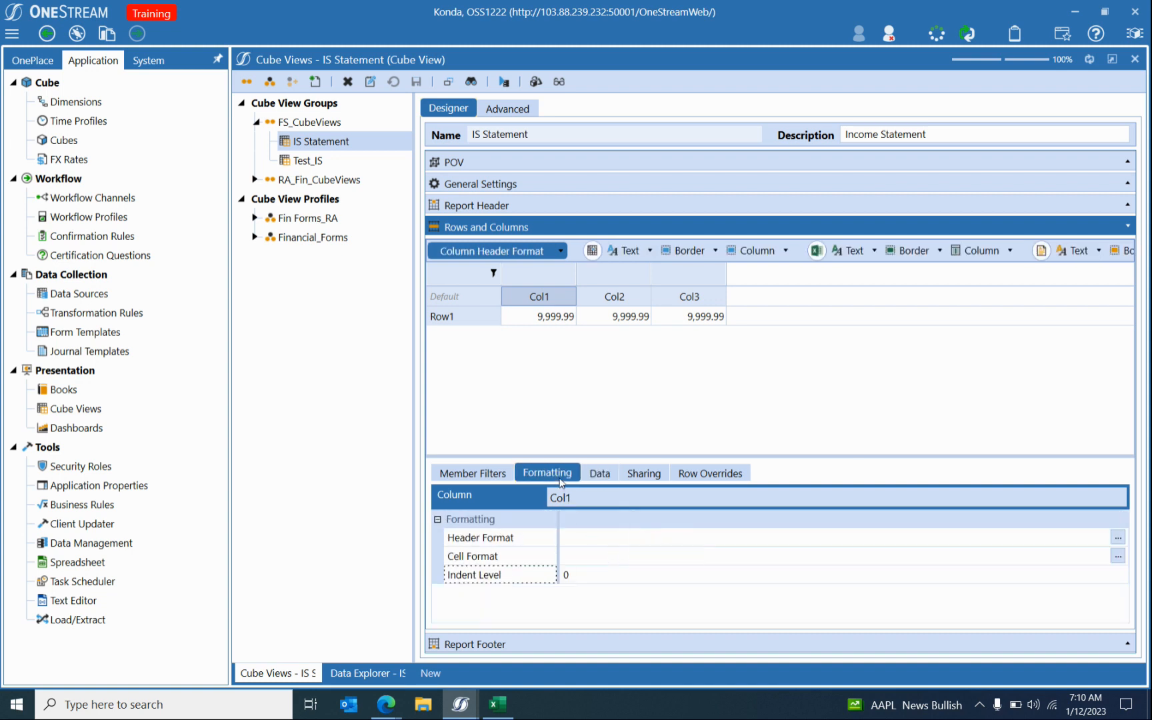
Examine the IsColumnVisible options in Col1's header format settings and close the dialogs without applying anything.
{"action": "left_click", "coordinate": [627, 539]}
{"action": "left_click", "coordinate": [660, 559]}
{"action": "left_click", "coordinate": [1118, 540]}
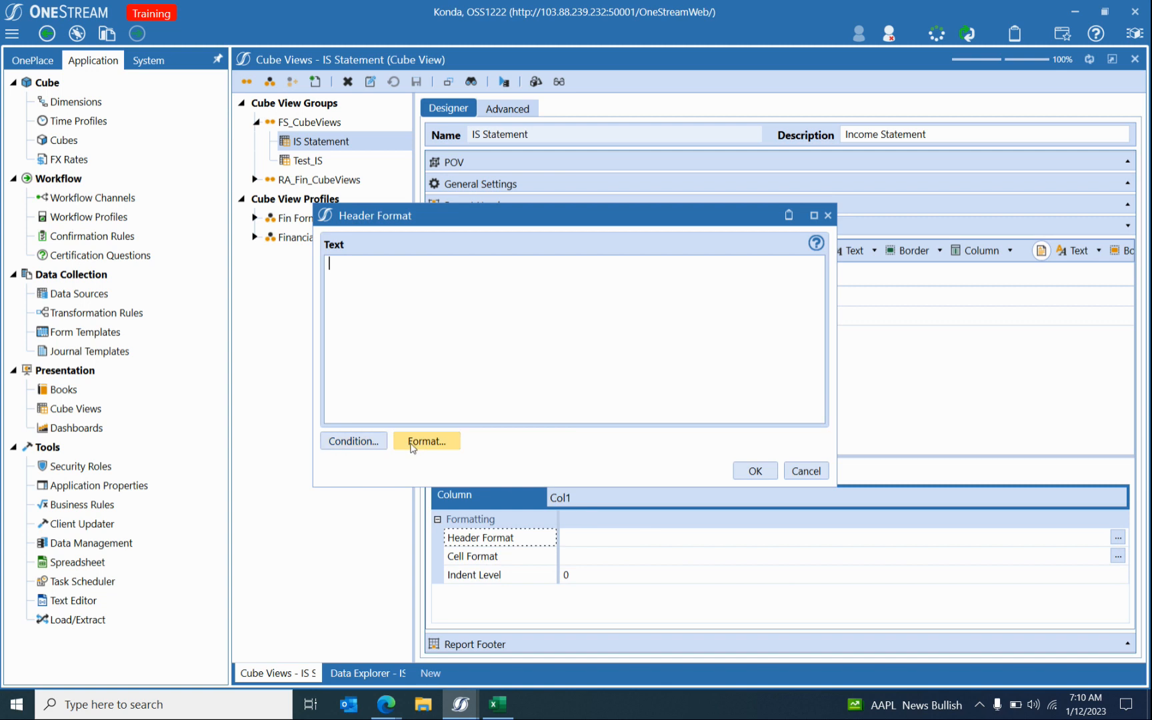
{"action": "left_click", "coordinate": [419, 444]}
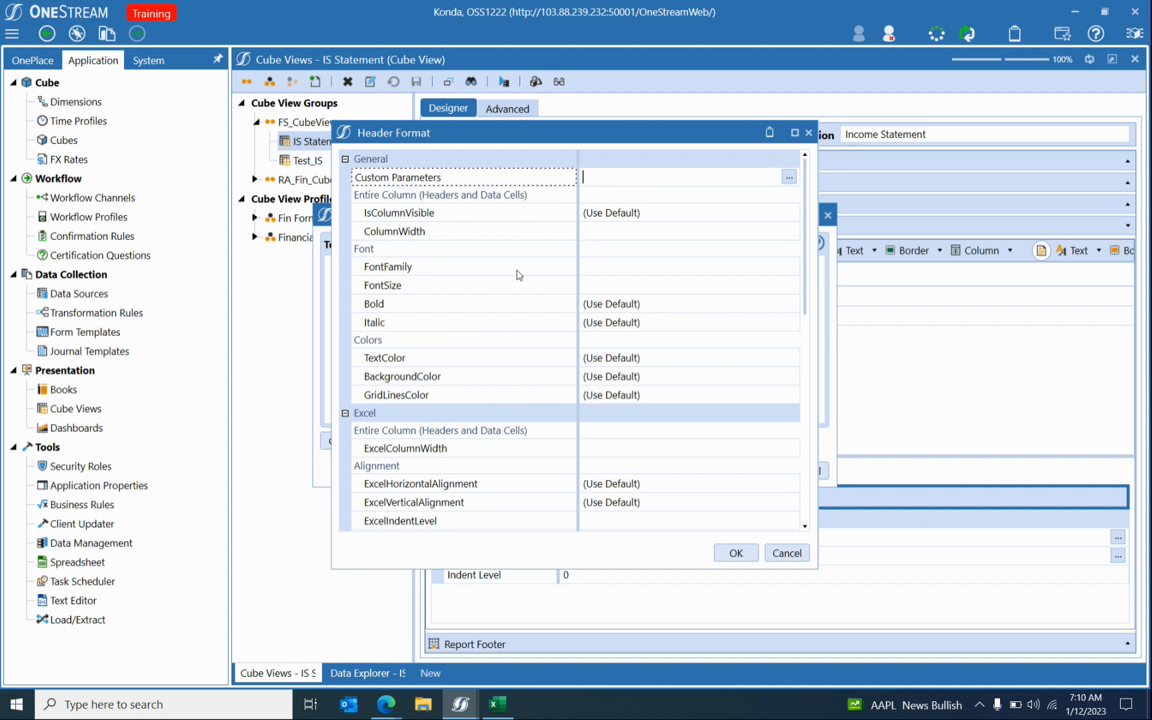
{"action": "left_click", "coordinate": [613, 213]}
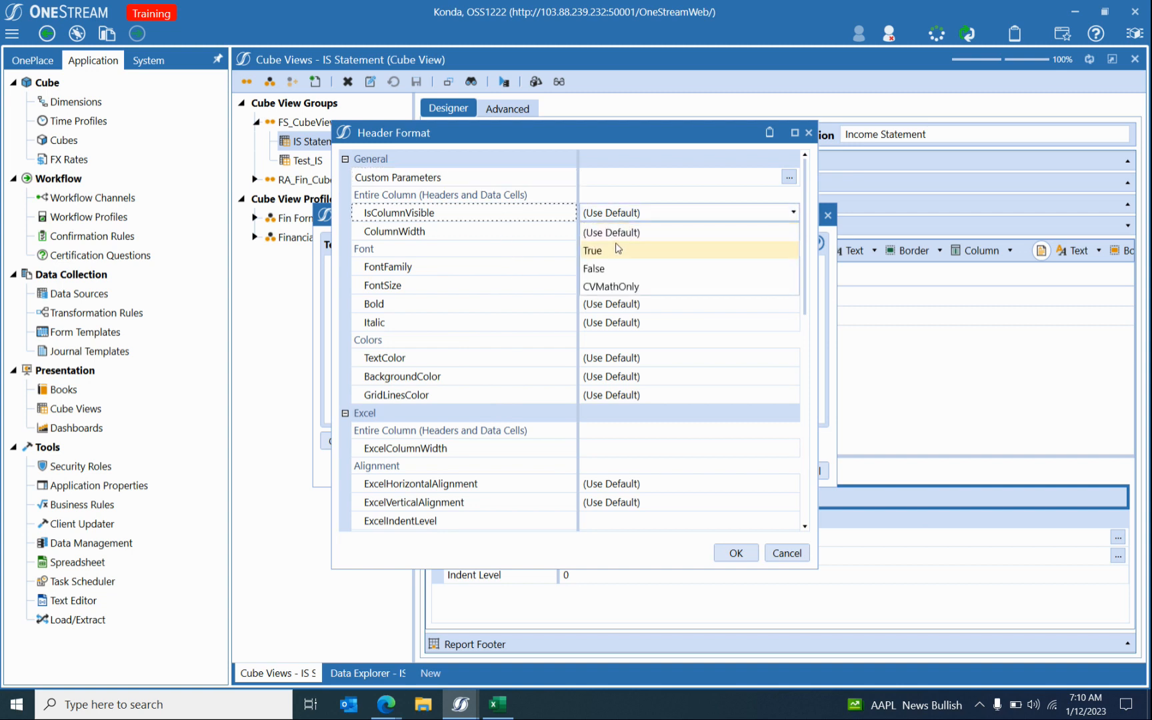
{"action": "left_click", "coordinate": [533, 232]}
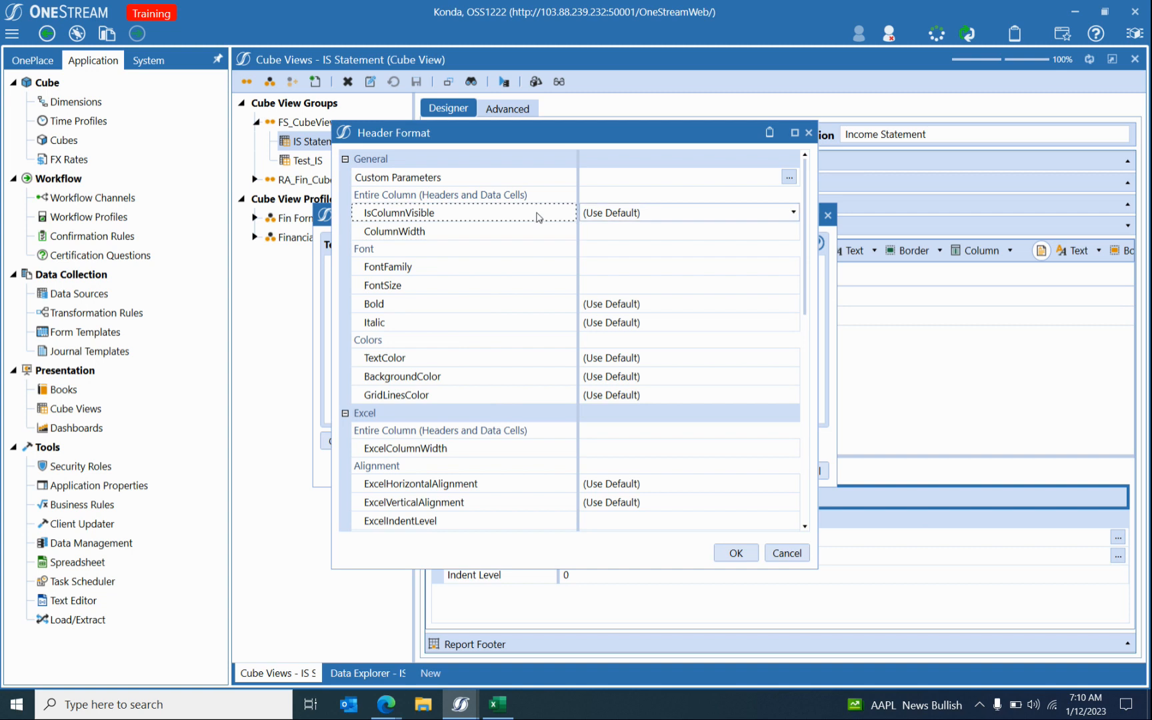
{"action": "left_click", "coordinate": [787, 554]}
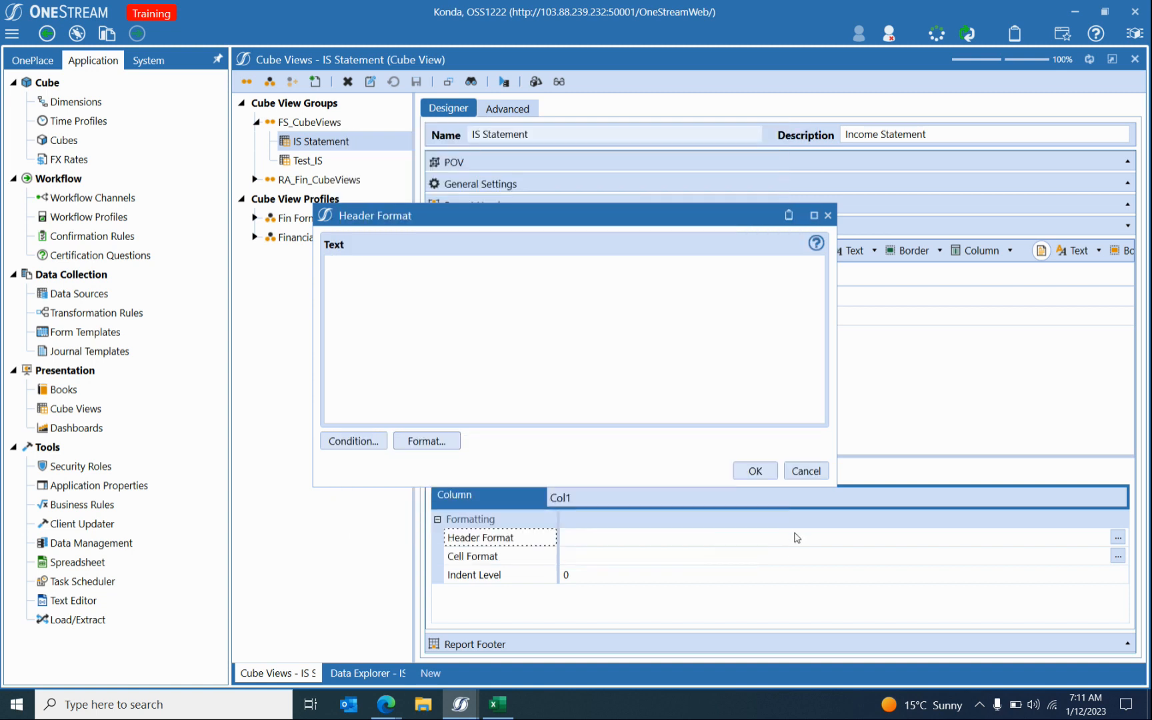
{"action": "left_click", "coordinate": [803, 471]}
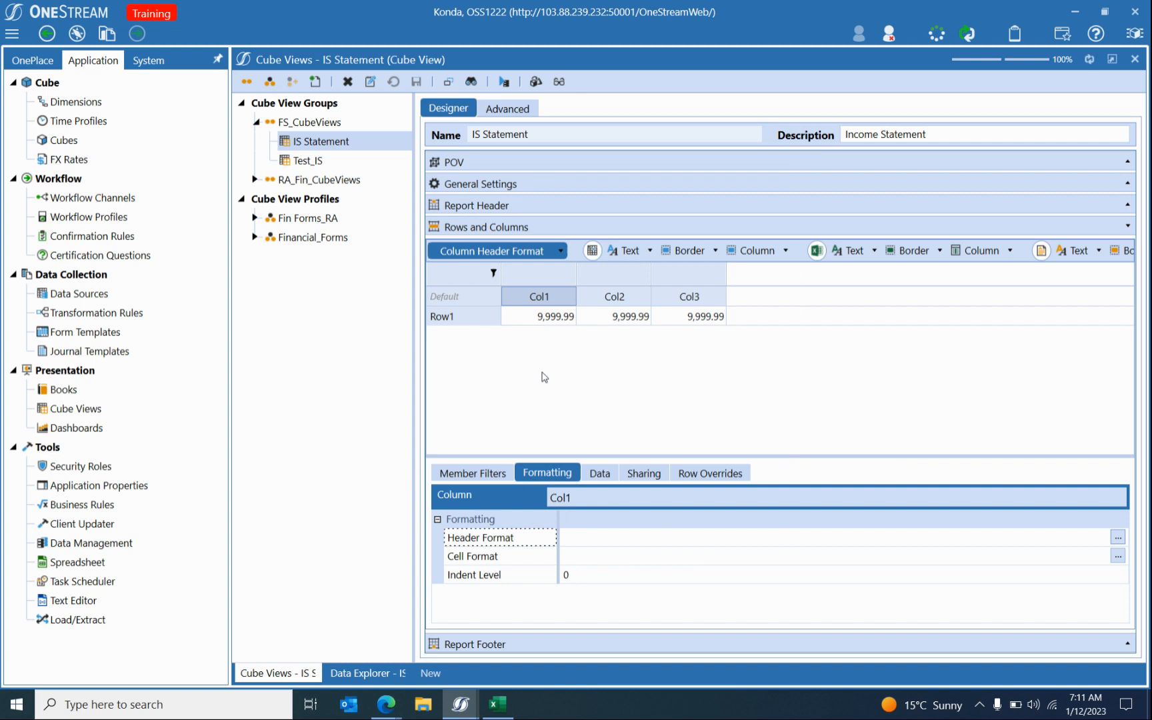
Compare the formatting settings of Row1 and Col1, and review the member filters of both.
{"action": "left_click", "coordinate": [478, 318]}
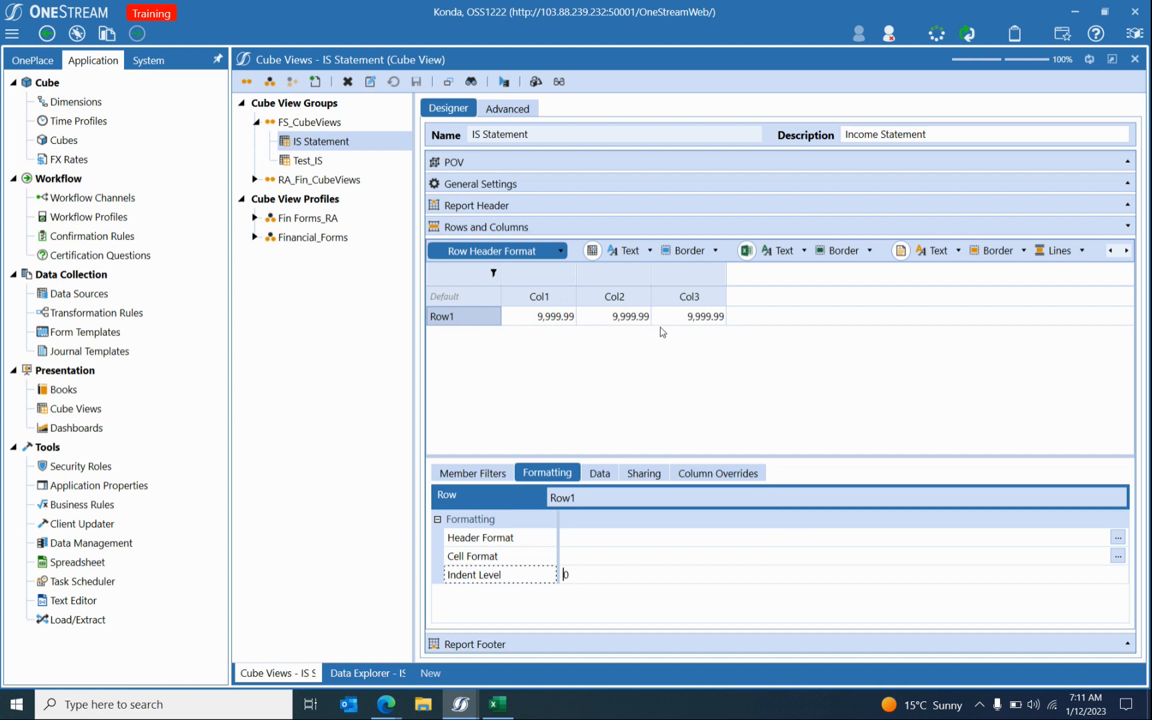
{"action": "left_click", "coordinate": [552, 301]}
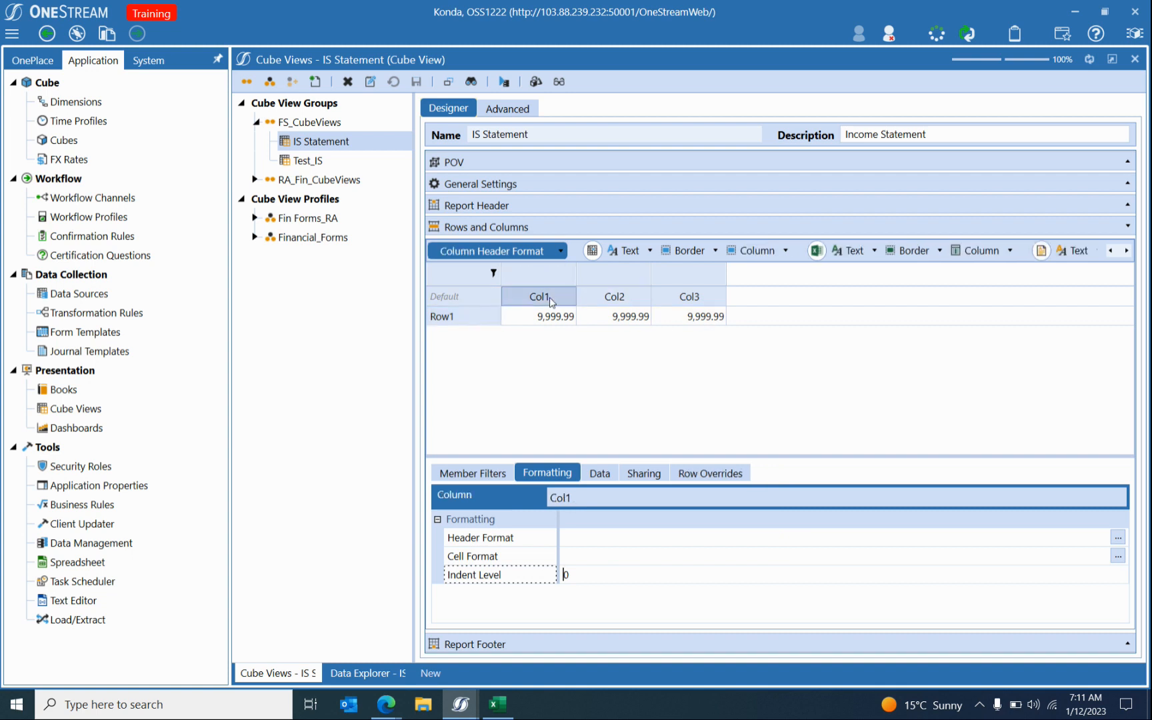
{"action": "left_click", "coordinate": [485, 474]}
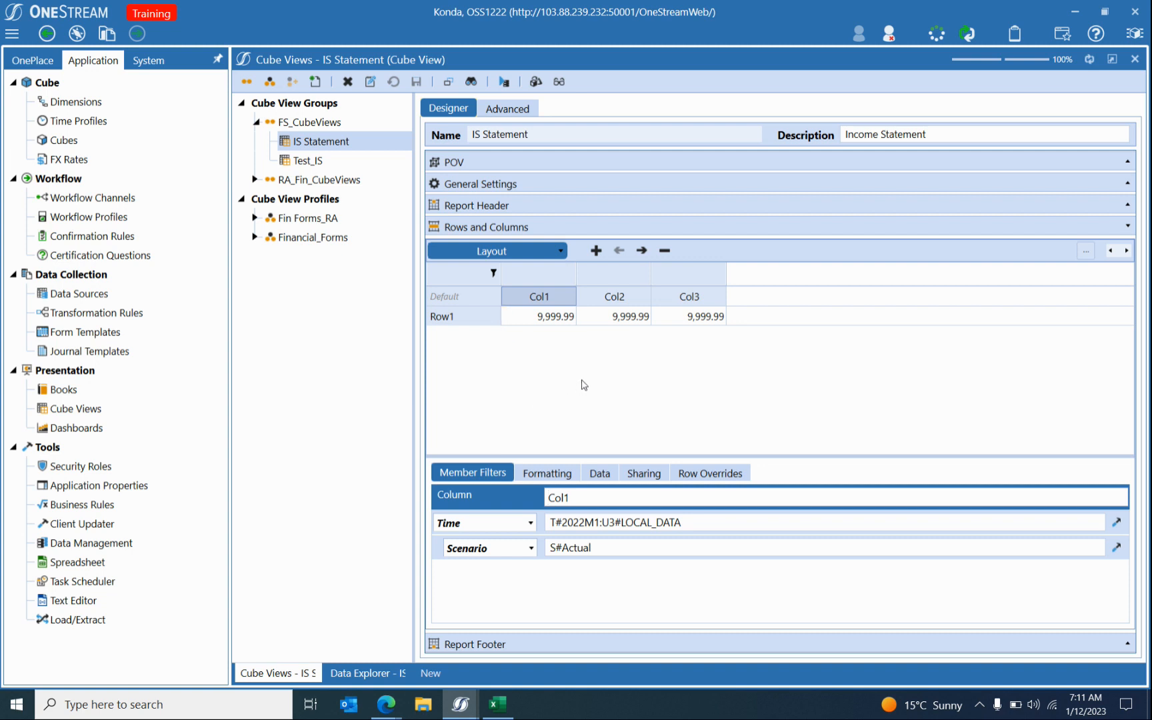
{"action": "left_click", "coordinate": [661, 395]}
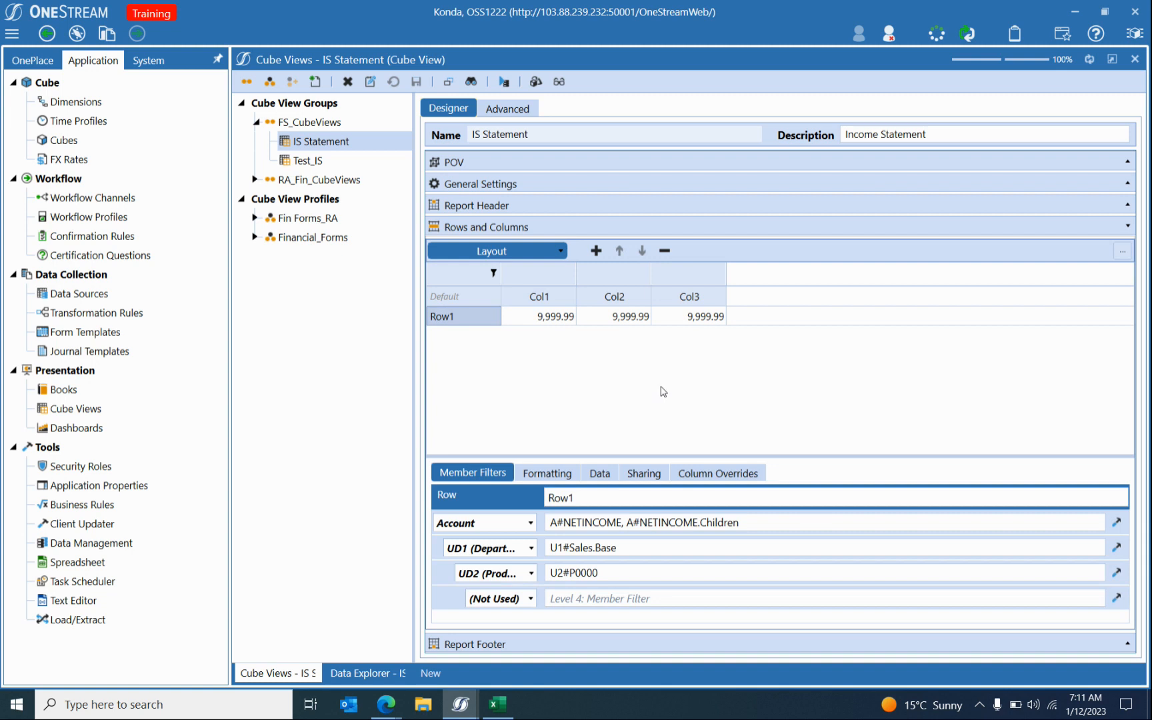
Widen the designer area and clear Row1's UD1 and UD2 member filters.
{"action": "left_click_drag", "start_coordinate": [413, 343], "coordinate": [367, 342]}
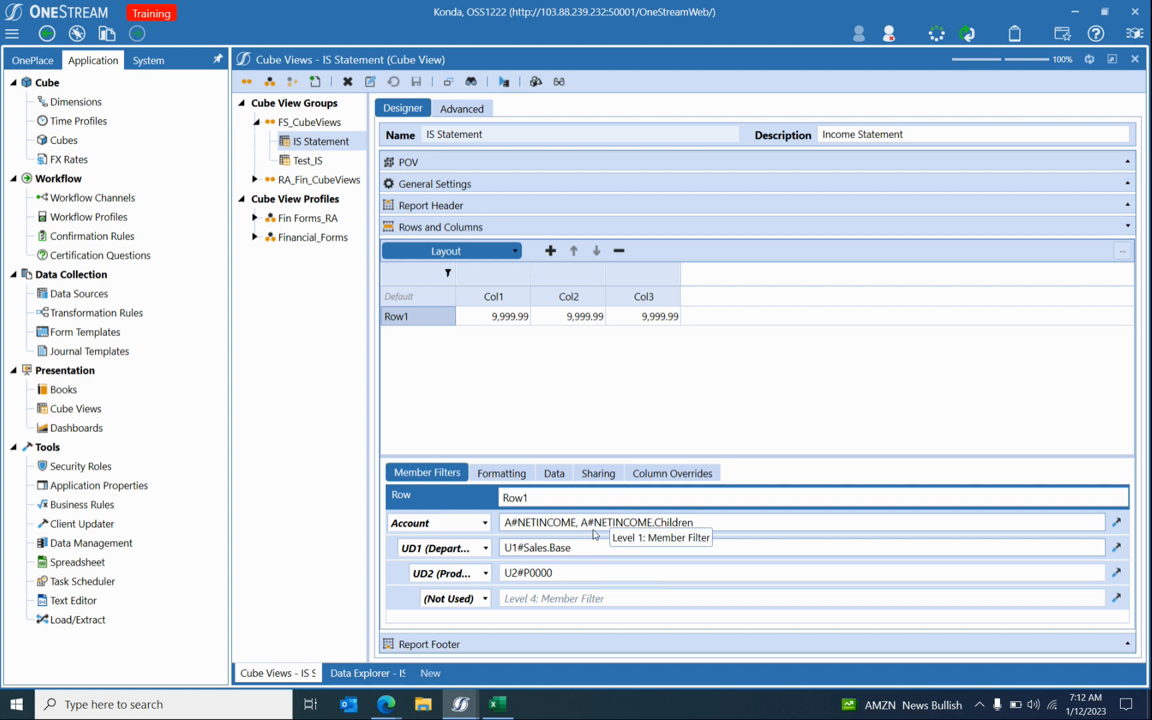
{"action": "left_click_drag", "start_coordinate": [581, 550], "coordinate": [349, 551]}
{"action": "key", "text": "BackSpace"}
{"action": "left_click", "coordinate": [571, 577]}
{"action": "left_click_drag", "start_coordinate": [571, 577], "coordinate": [326, 570]}
{"action": "key", "text": "BackSpace"}
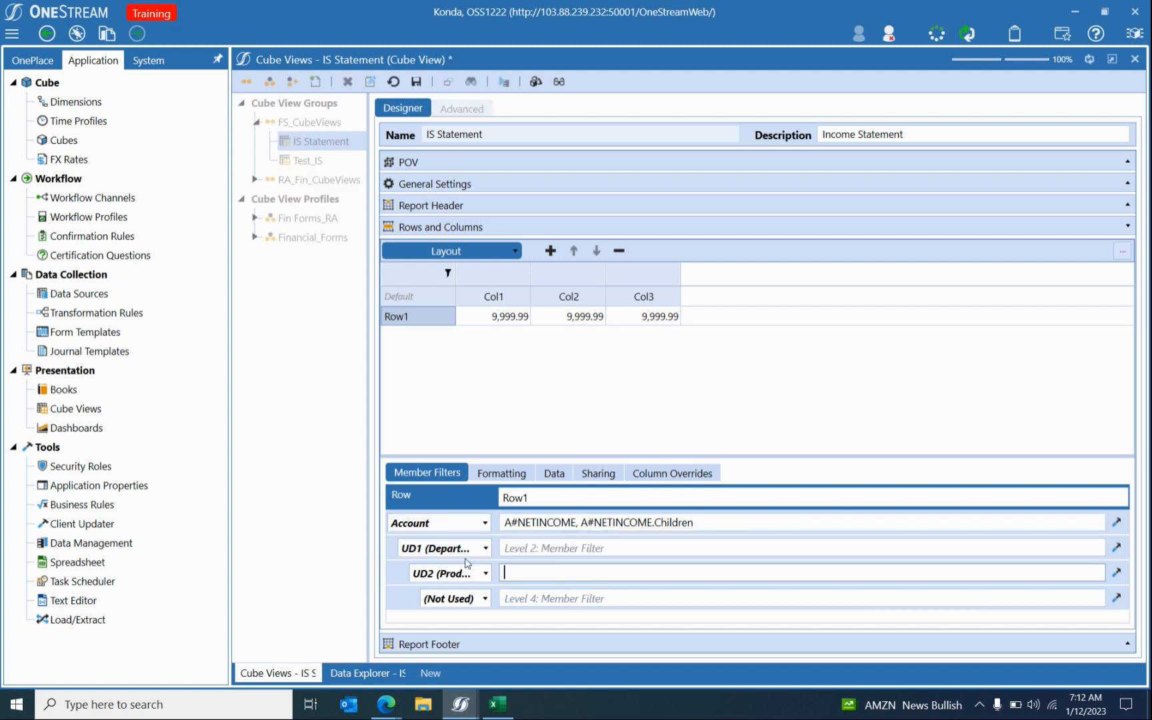
{"action": "left_click", "coordinate": [530, 549]}
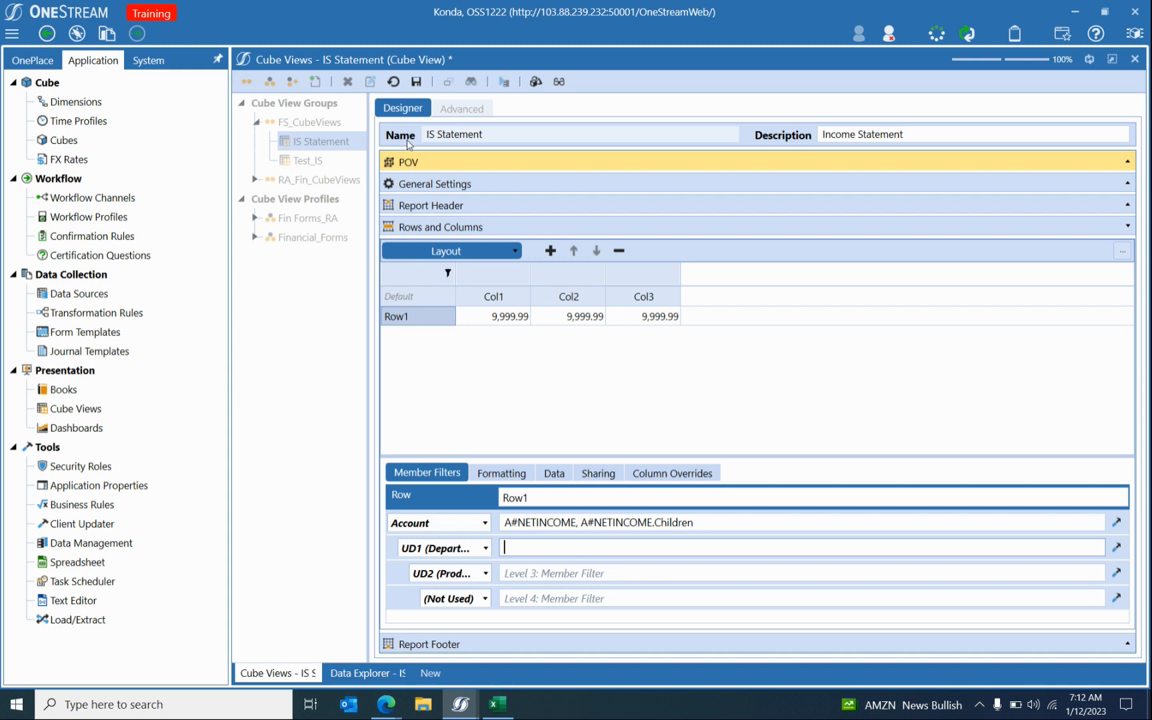
Save the cube view, run it to examine the UD1 and UD2 row headings, and return to the designer.
{"action": "left_click", "coordinate": [416, 81]}
{"action": "left_click", "coordinate": [504, 81]}
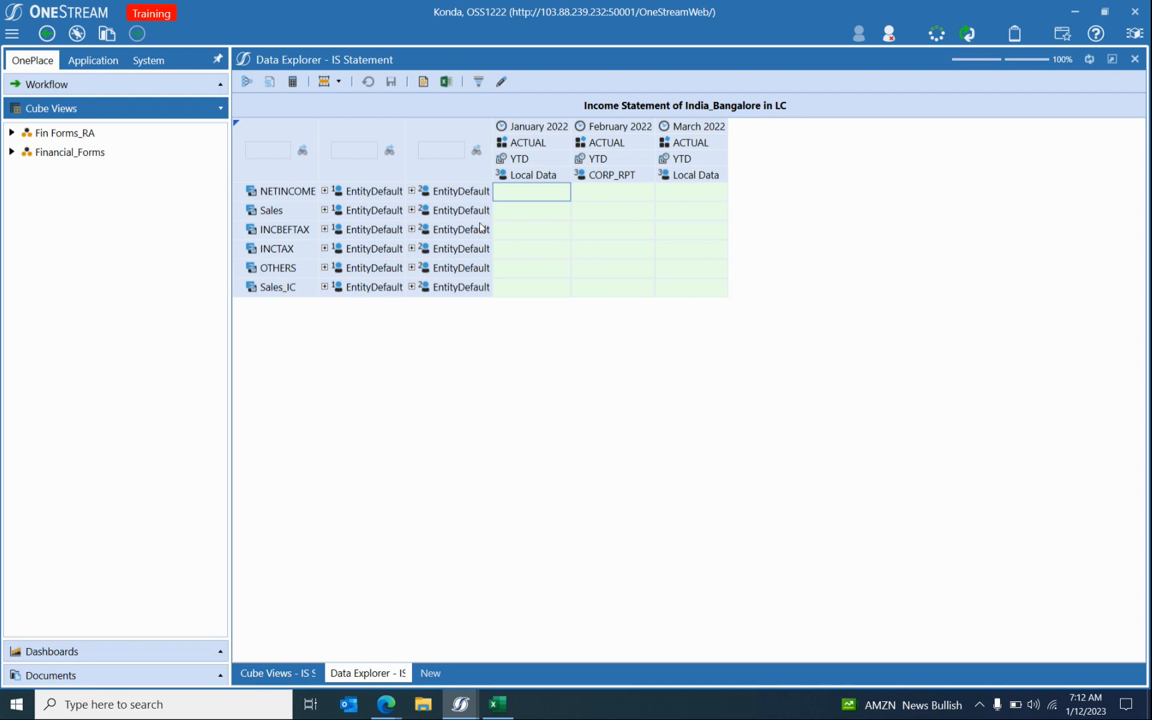
{"action": "left_click", "coordinate": [251, 674]}
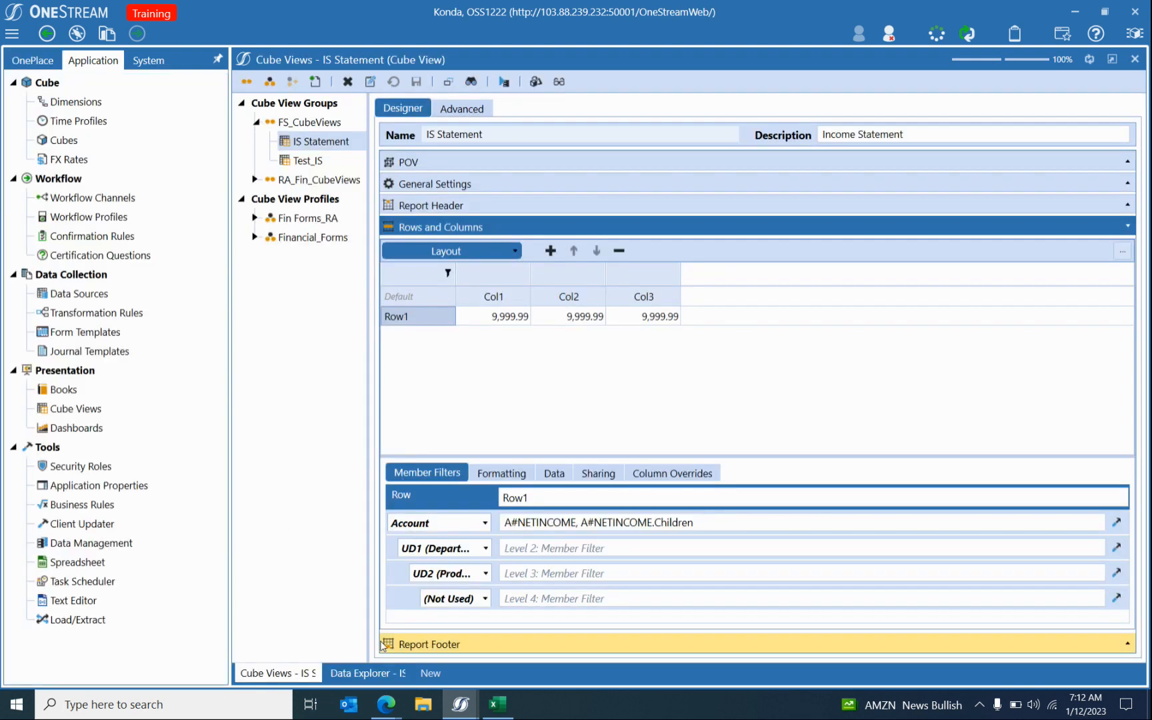
Set Row1's second-level and third-level dimensions to (Not Used).
{"action": "left_click", "coordinate": [436, 548]}
{"action": "scroll", "coordinate": [428, 574], "scroll_direction": "up", "scroll_amount": 1}
{"action": "left_click", "coordinate": [428, 574]}
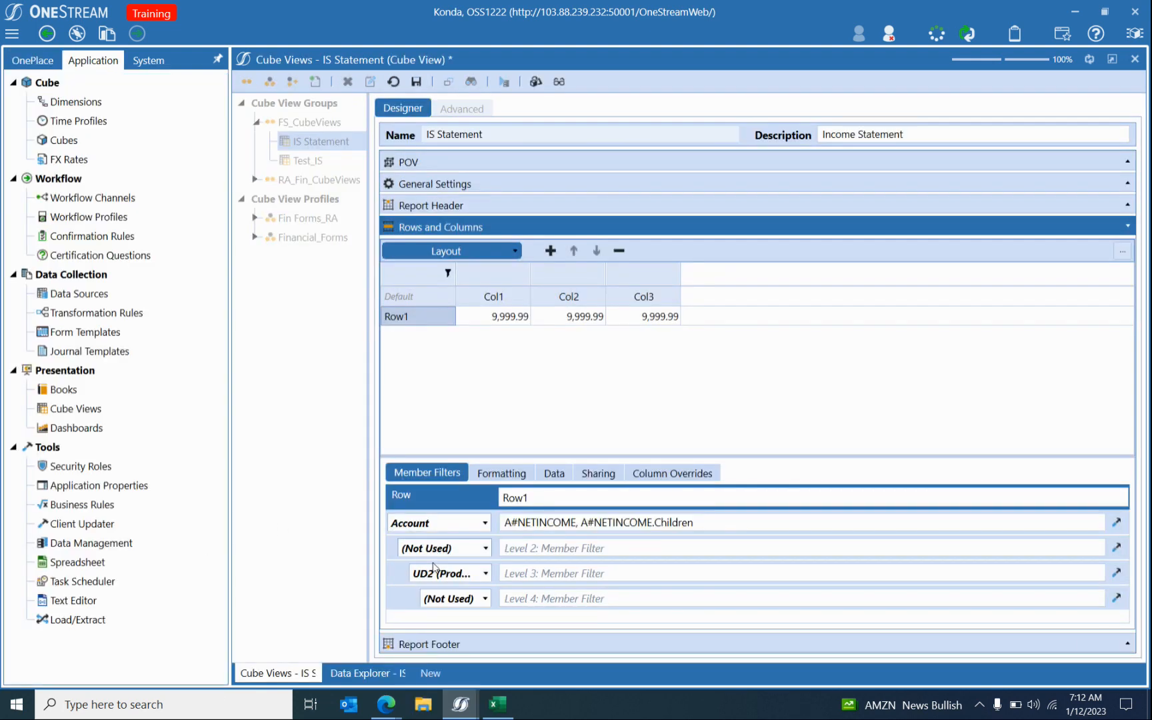
{"action": "left_click", "coordinate": [439, 574]}
{"action": "scroll", "coordinate": [421, 438], "scroll_direction": "up", "scroll_amount": 2}
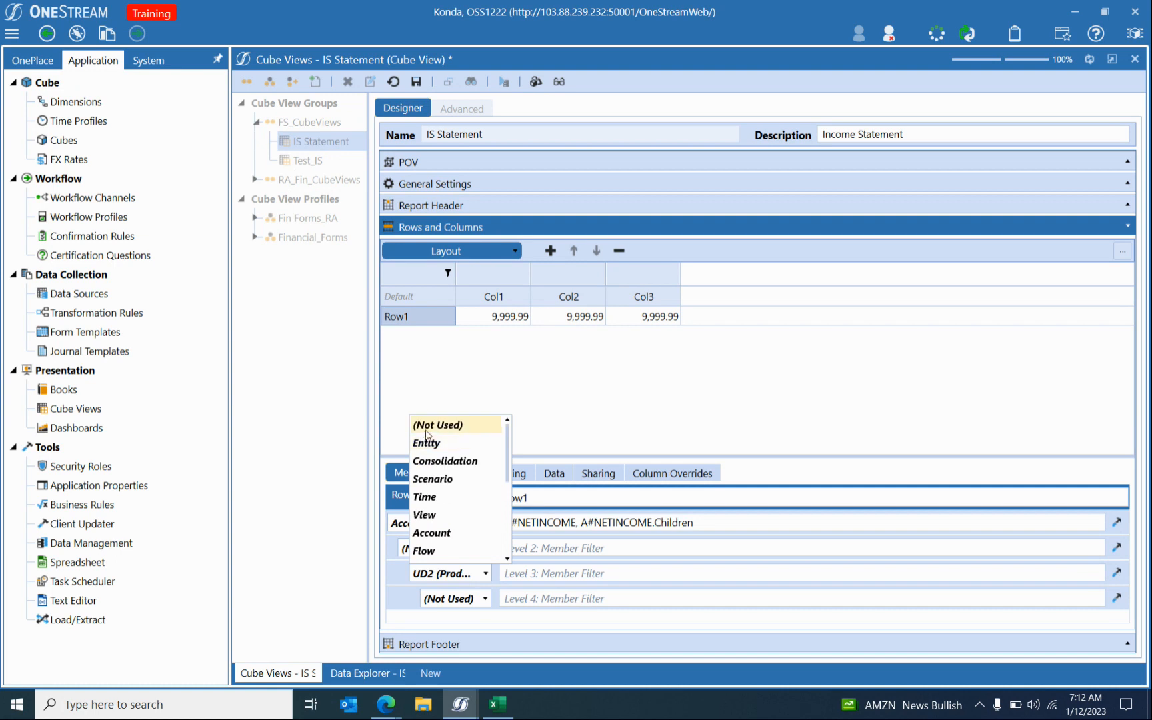
{"action": "left_click", "coordinate": [424, 429]}
Save the cube view, run it to examine the rows nested only by account, and return to the designer.
{"action": "left_click", "coordinate": [419, 83]}
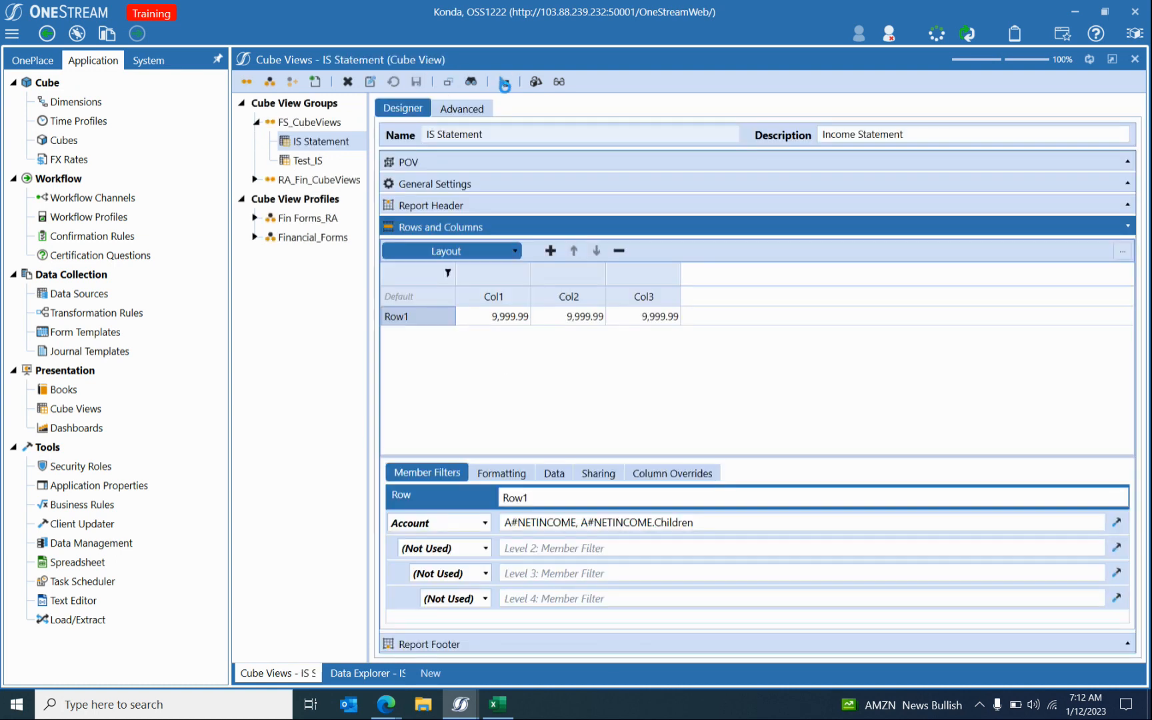
{"action": "left_click", "coordinate": [505, 84]}
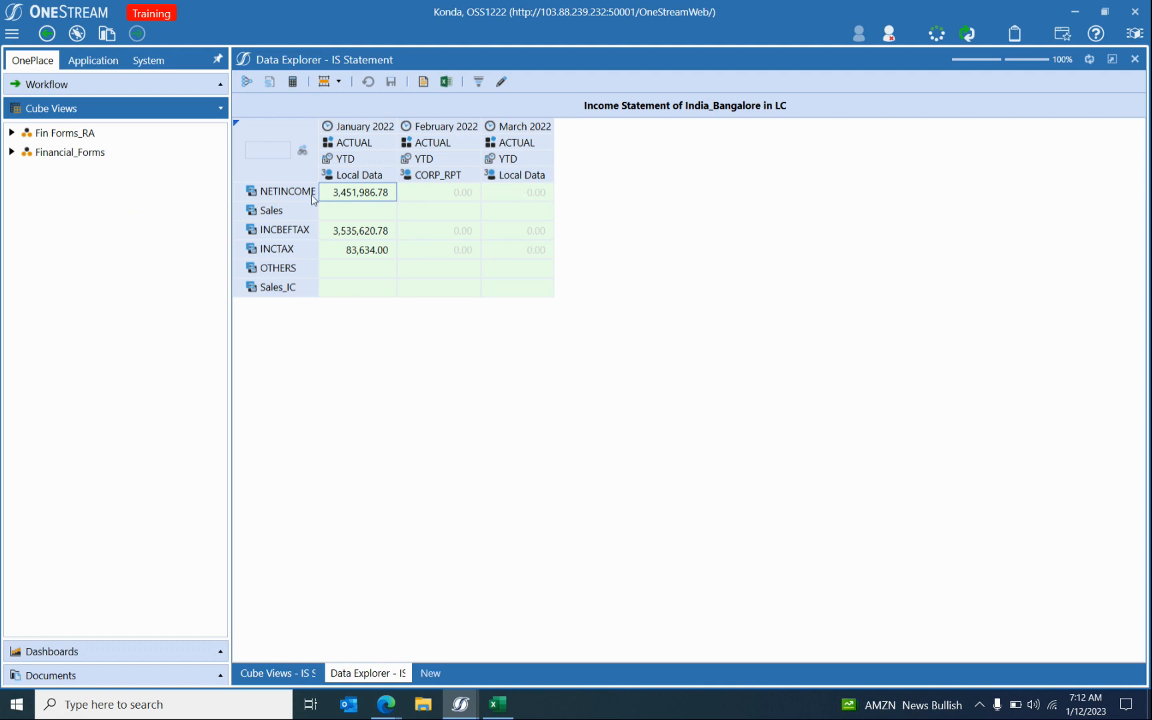
{"action": "left_click", "coordinate": [272, 671]}
Remove the separate A#NETINCOME member from Row1's Account filter, leaving A#NETINCOME.Children, and save the cube view.
{"action": "left_click", "coordinate": [576, 523]}
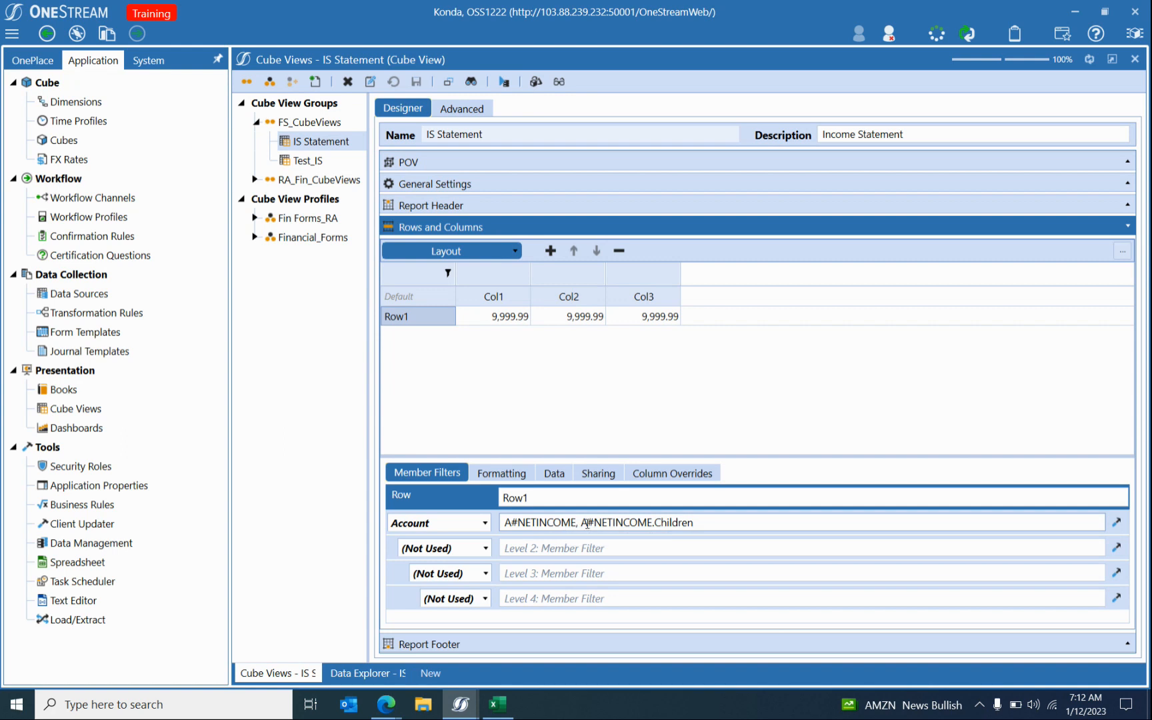
{"action": "left_click_drag", "start_coordinate": [581, 523], "coordinate": [502, 525]}
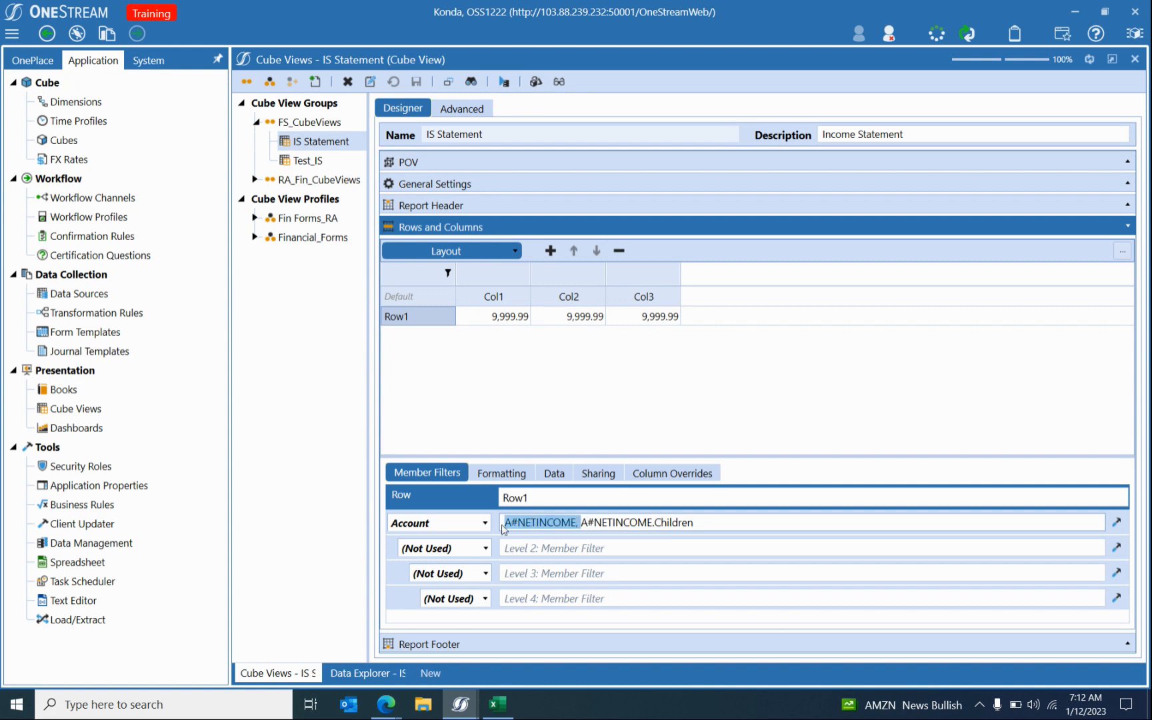
{"action": "key", "text": "BackSpace"}
{"action": "left_click", "coordinate": [607, 523]}
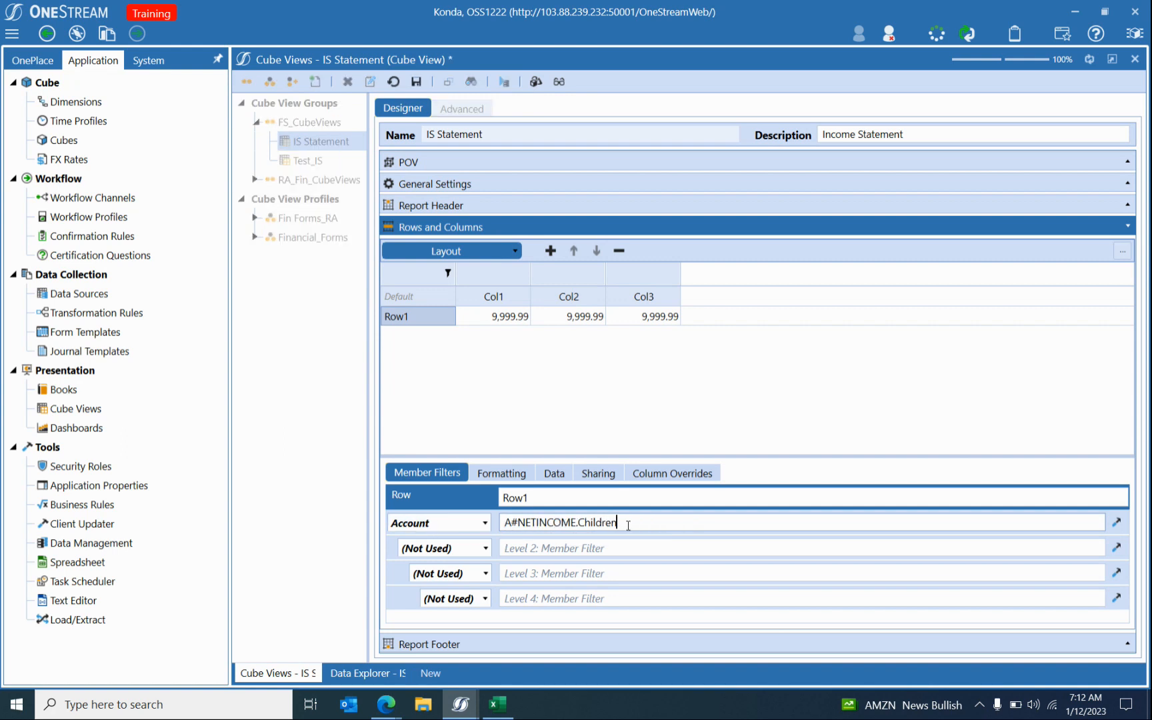
{"action": "left_click", "coordinate": [416, 81]}
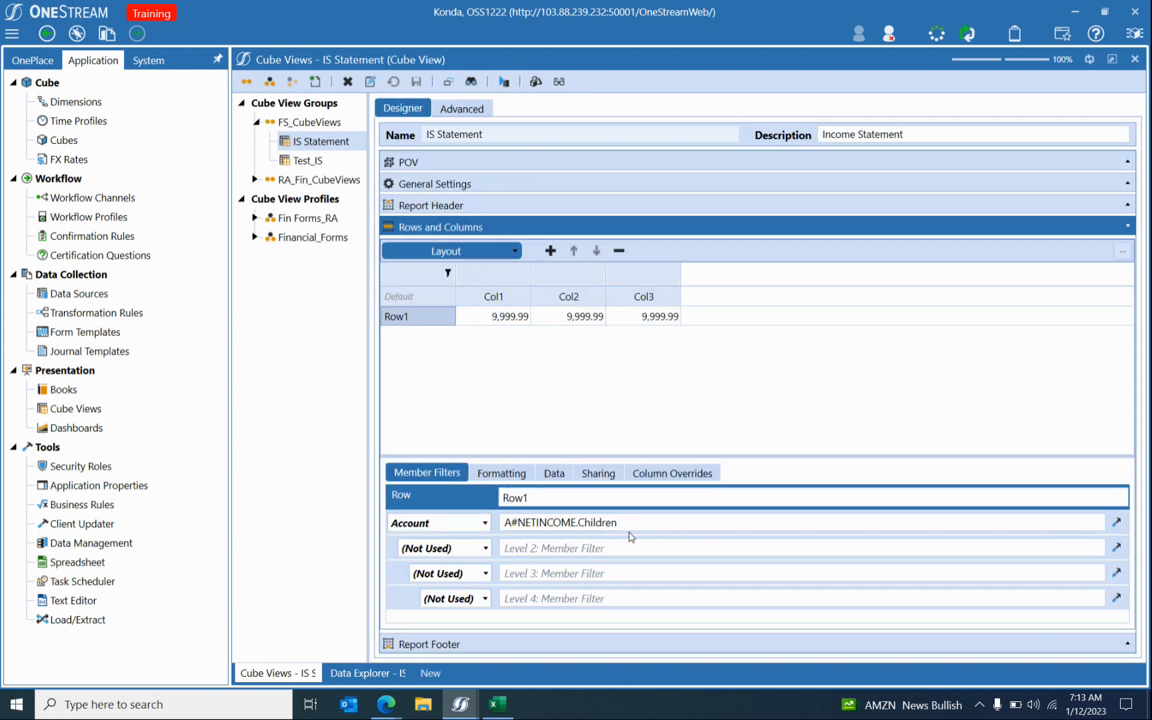
Replace the Children expansion in Row1's Account filter with the inclusive one so it reads A#NETINCOME.ChildrenInclusive.
{"action": "left_click", "coordinate": [1116, 520]}
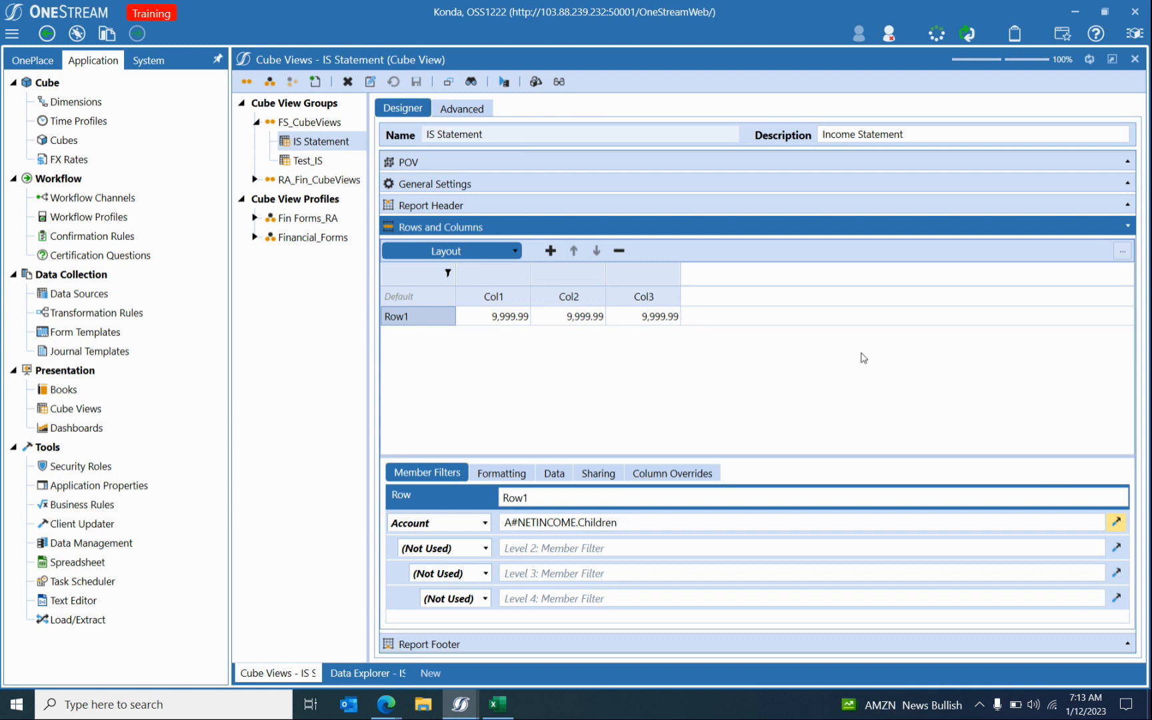
{"action": "double_click", "coordinate": [416, 151]}
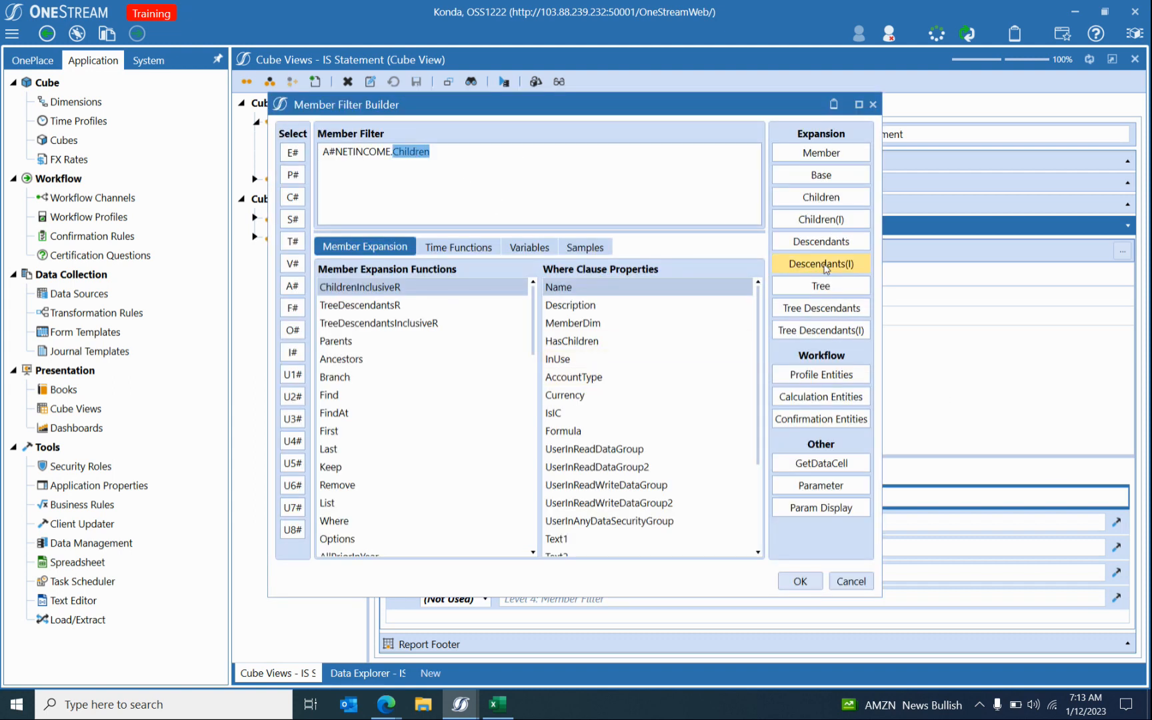
{"action": "left_click", "coordinate": [833, 220]}
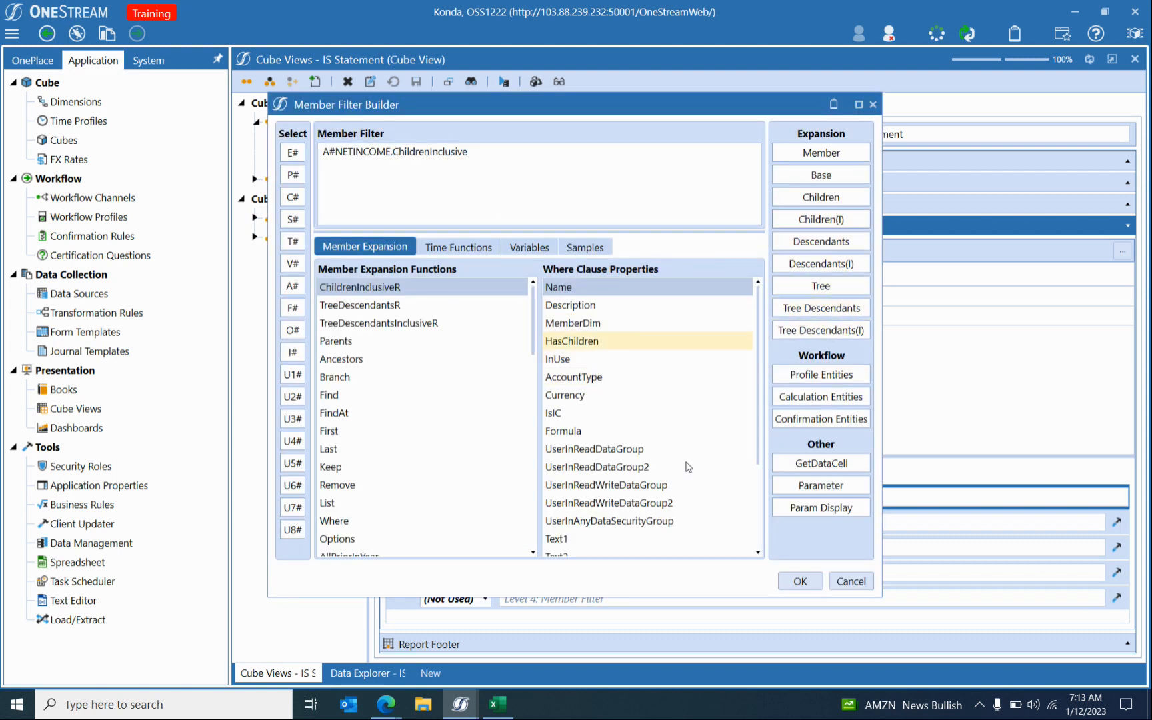
{"action": "left_click", "coordinate": [800, 581]}
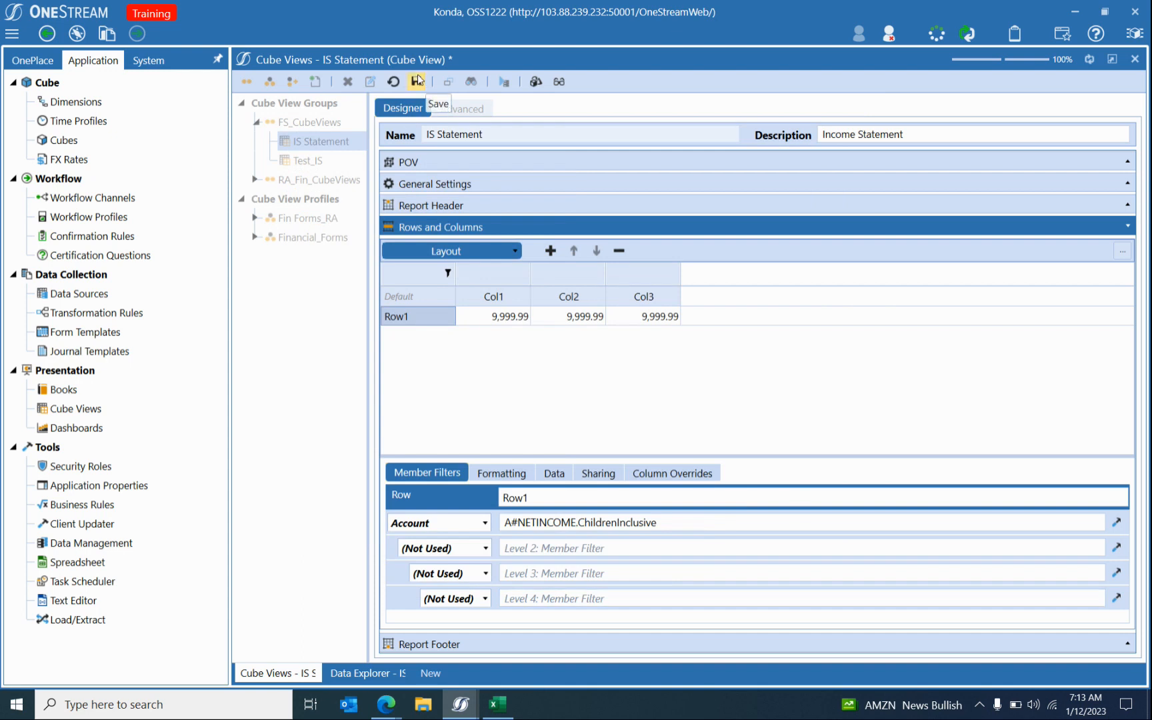
Run the saved cube view to examine where NETINCOME sits relative to its children under the ChildrenInclusive expansion.
{"action": "left_click", "coordinate": [504, 81]}
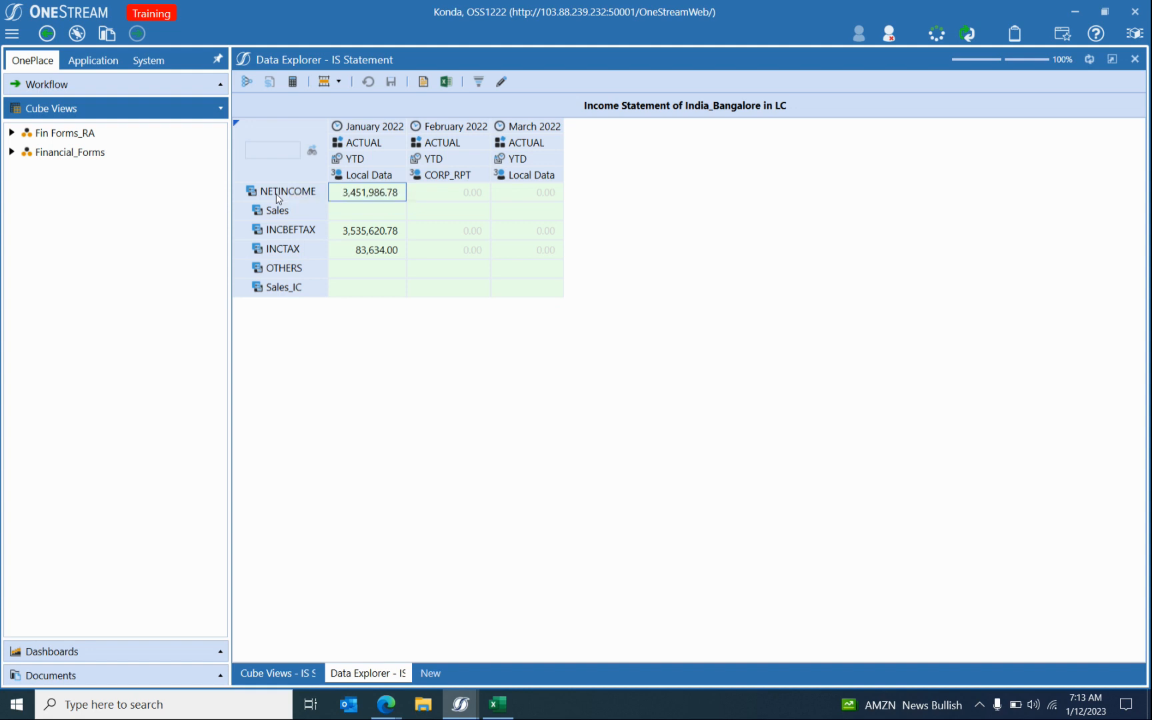
Switch to Excel and list Sales, Ex, IBT, IAT and NI in cells H19 to H23 of the Day16 sheet.
{"action": "left_click", "coordinate": [497, 704]}
{"action": "left_click", "coordinate": [393, 446]}
{"action": "type", "text": "Sales"}
{"action": "key", "text": "Return"}
{"action": "type", "text": "Ex"}
{"action": "key", "text": "Return"}
{"action": "type", "text": "IBT"}
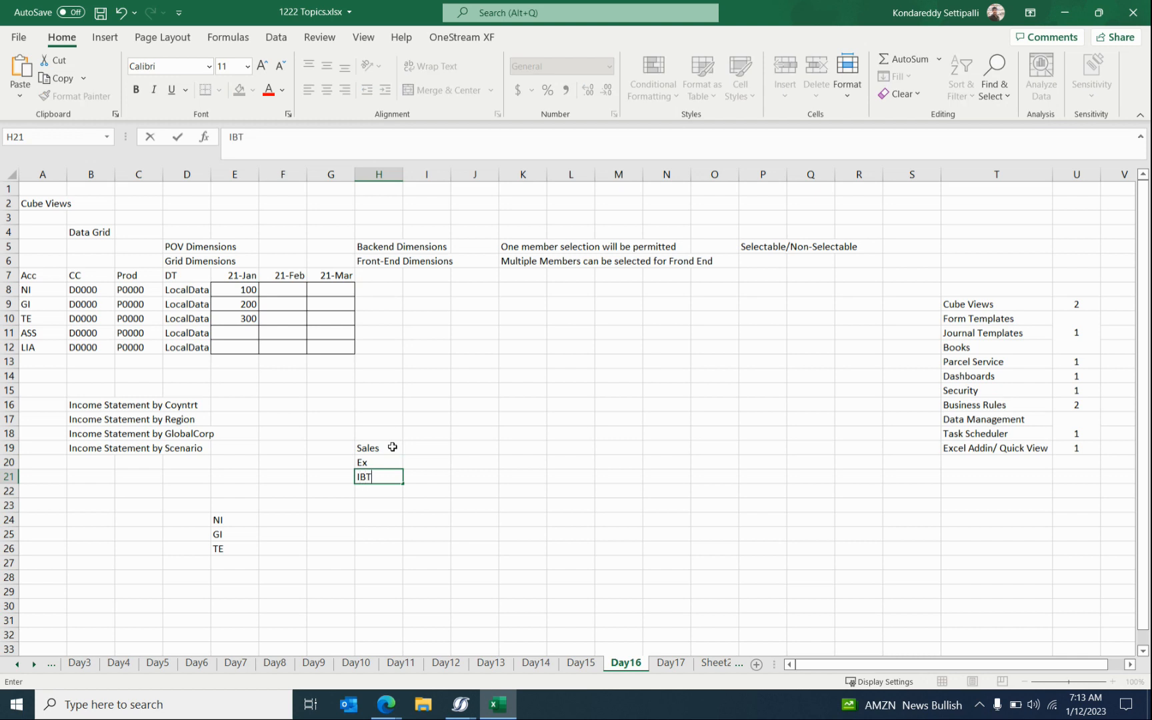
{"action": "key", "text": "Return"}
{"action": "type", "text": "IAT"}
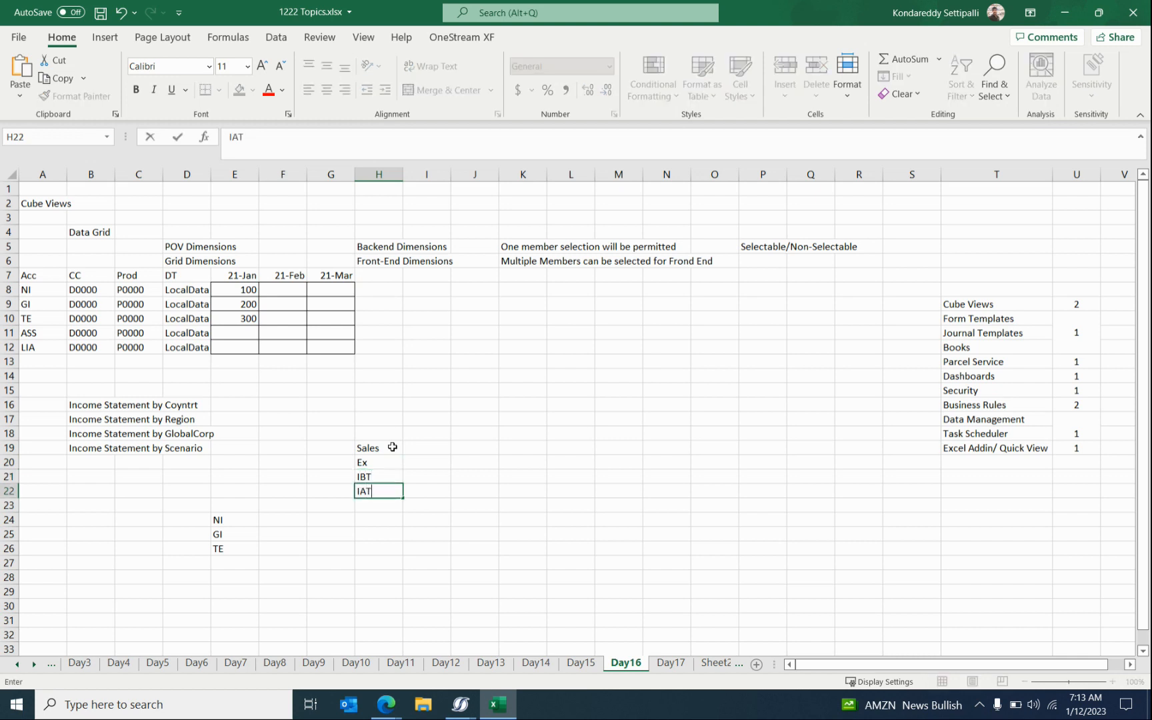
{"action": "key", "text": "Return"}
{"action": "type", "text": "N"}
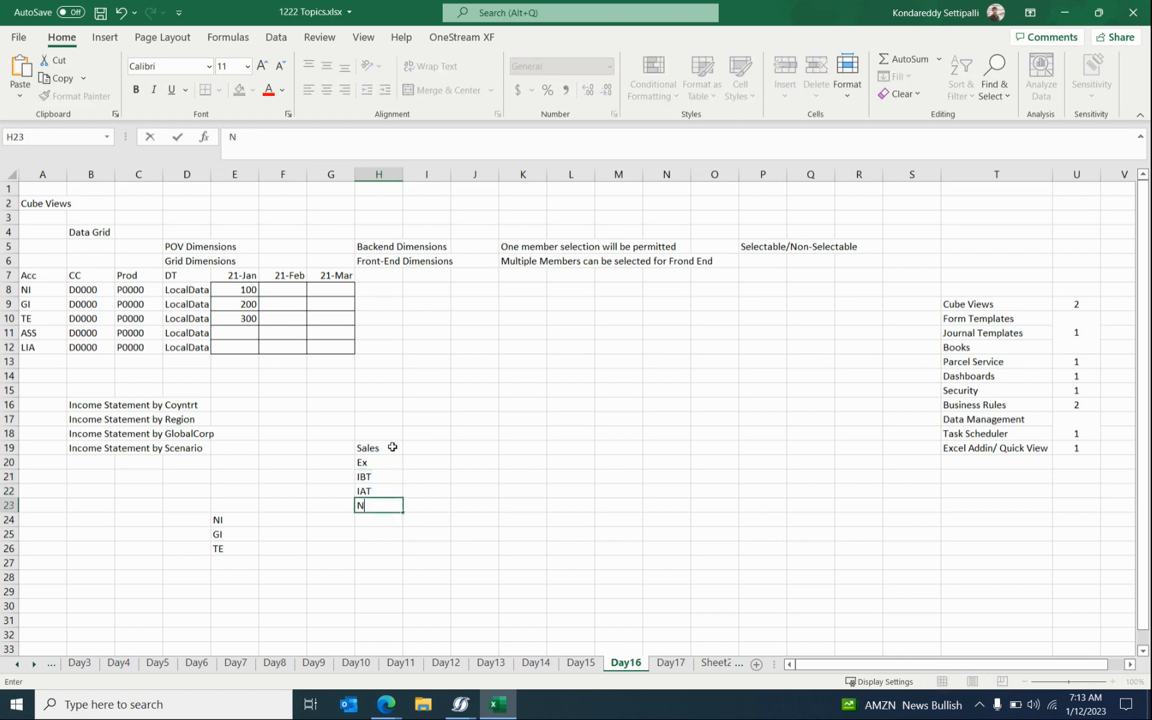
{"action": "key", "text": "Return"}
Examine the account labels in the Acc column of the Day16 sheet, from TE up to NI and GI.
{"action": "key", "text": "Up"}
{"action": "key", "text": "Up"}
{"action": "key", "text": "Up"}
{"action": "key", "text": "Down"}
{"action": "key", "text": "Down"}
{"action": "key", "text": "Left"}
{"action": "key", "text": "Left"}
{"action": "key", "text": "Left"}
{"action": "key", "text": "Left"}
{"action": "key", "text": "Left"}
{"action": "key", "text": "Left"}
{"action": "key", "text": "Left"}
{"action": "key", "text": "ctrl+Up"}
{"action": "key", "text": "Up"}
{"action": "key", "text": "Up"}
{"action": "key", "text": "Up"}
{"action": "key", "text": "Up"}
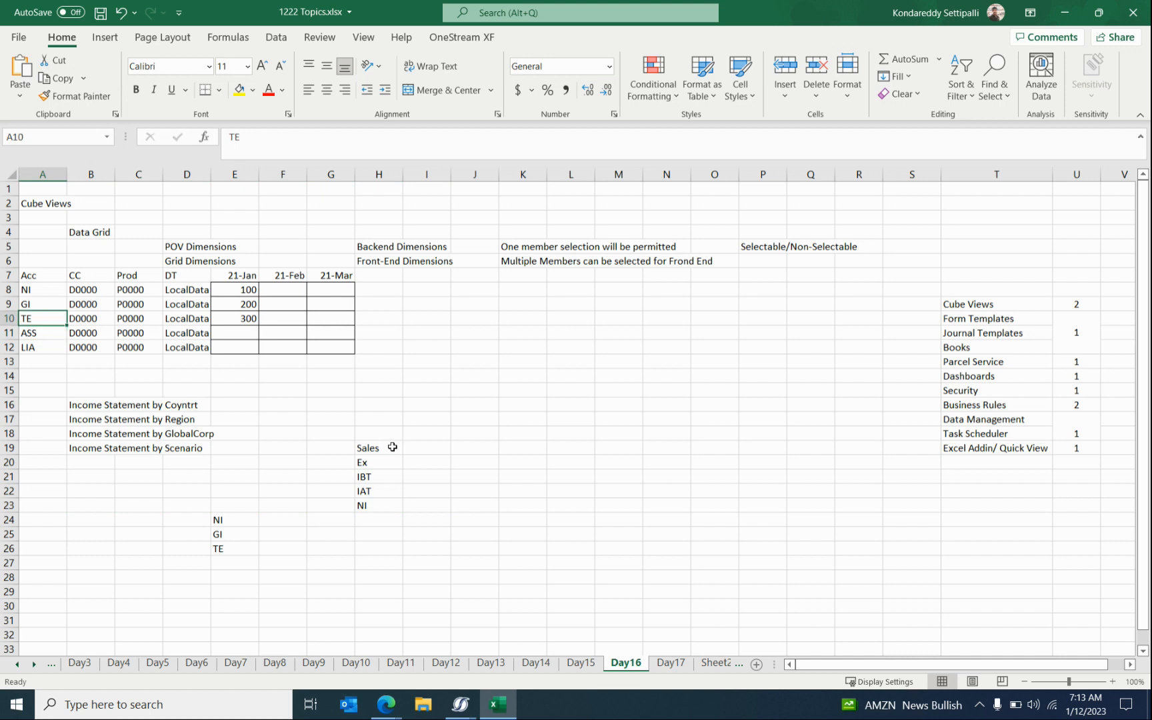
{"action": "key", "text": "shift+Down"}
{"action": "key", "text": "ctrl+q"}
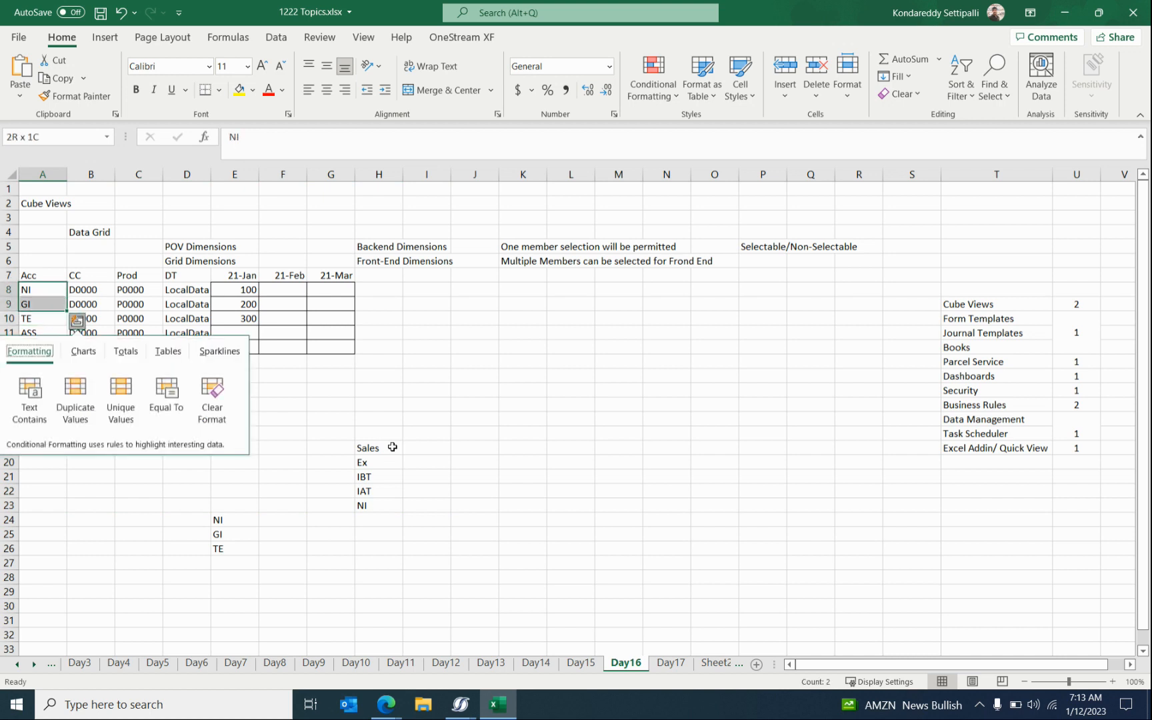
Compare the Excel account list starting at Sales with the OneStream row filter and the IS Statement report's row order.
{"action": "key", "text": "alt+Tab"}
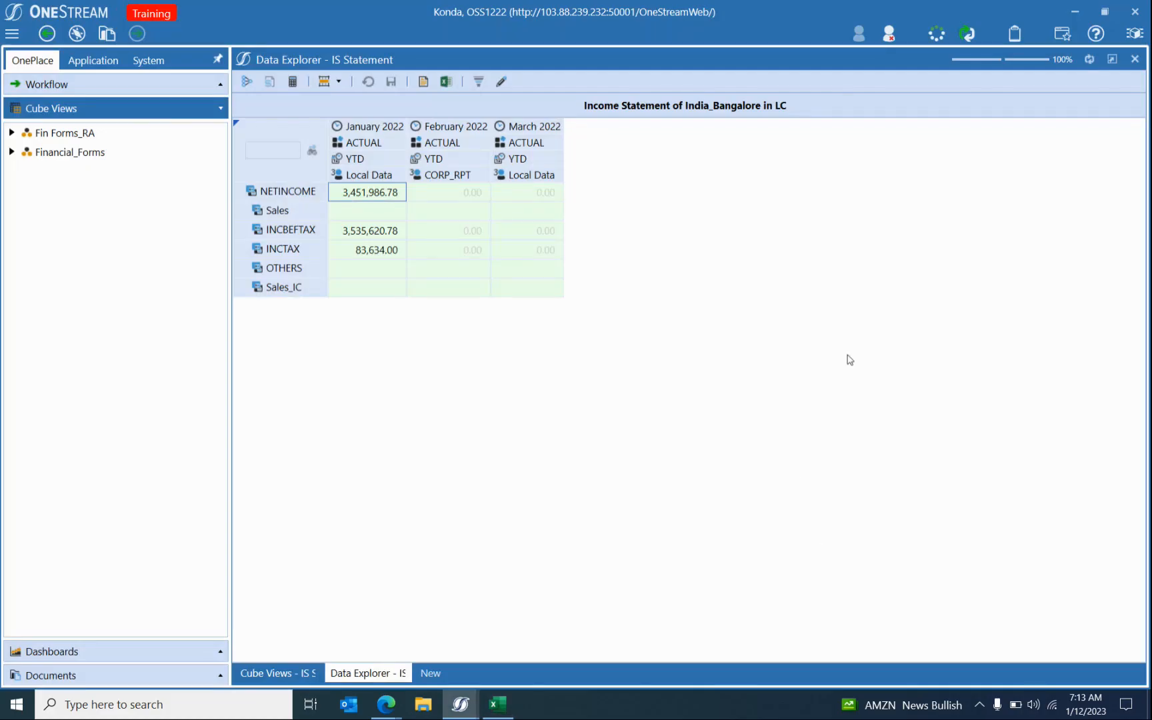
{"action": "left_click", "coordinate": [297, 671]}
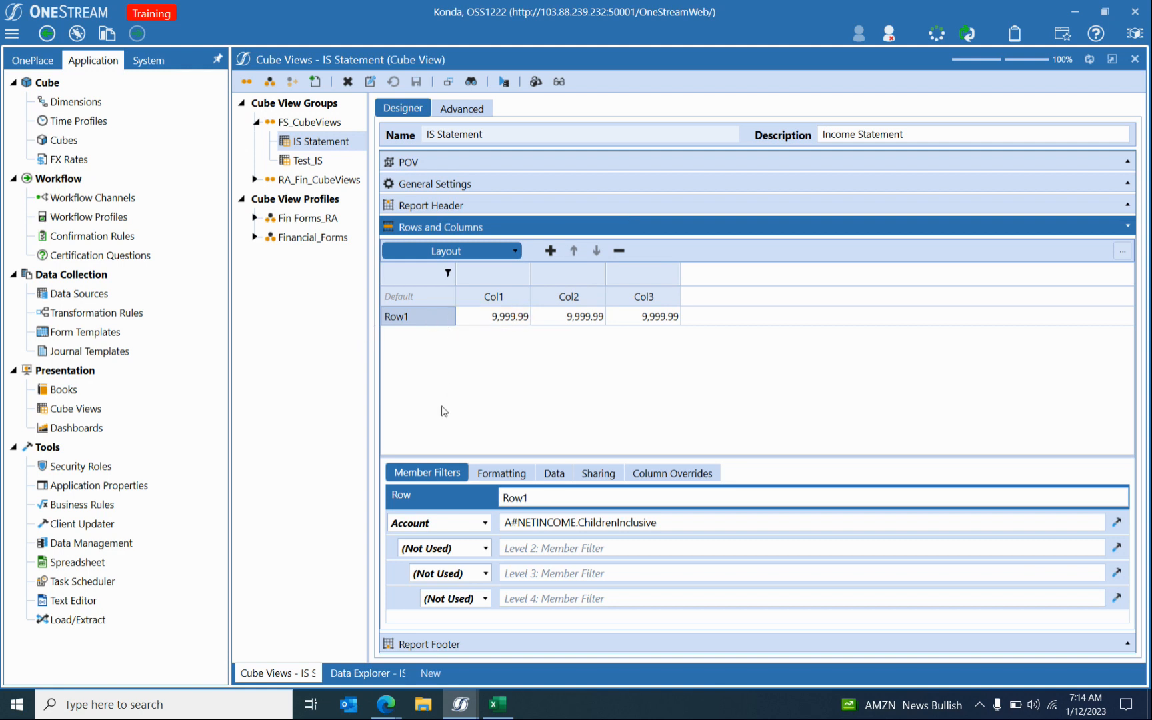
{"action": "left_click", "coordinate": [498, 704]}
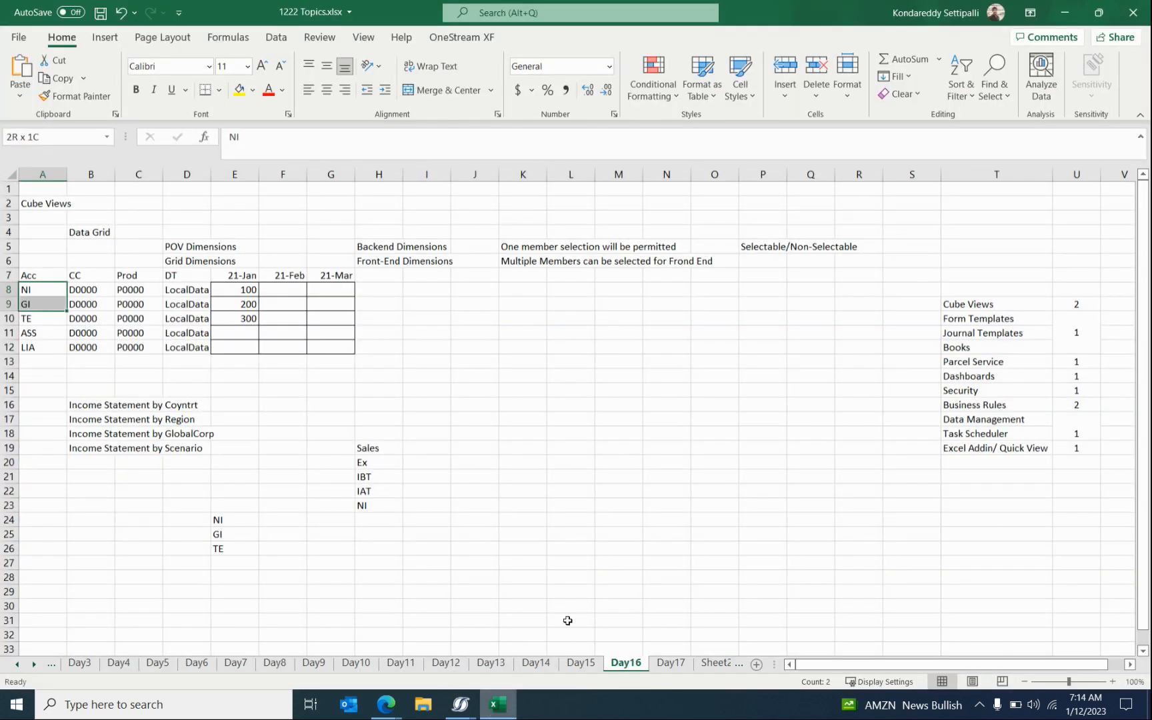
{"action": "left_click", "coordinate": [364, 451]}
{"action": "key", "text": "alt+Tab"}
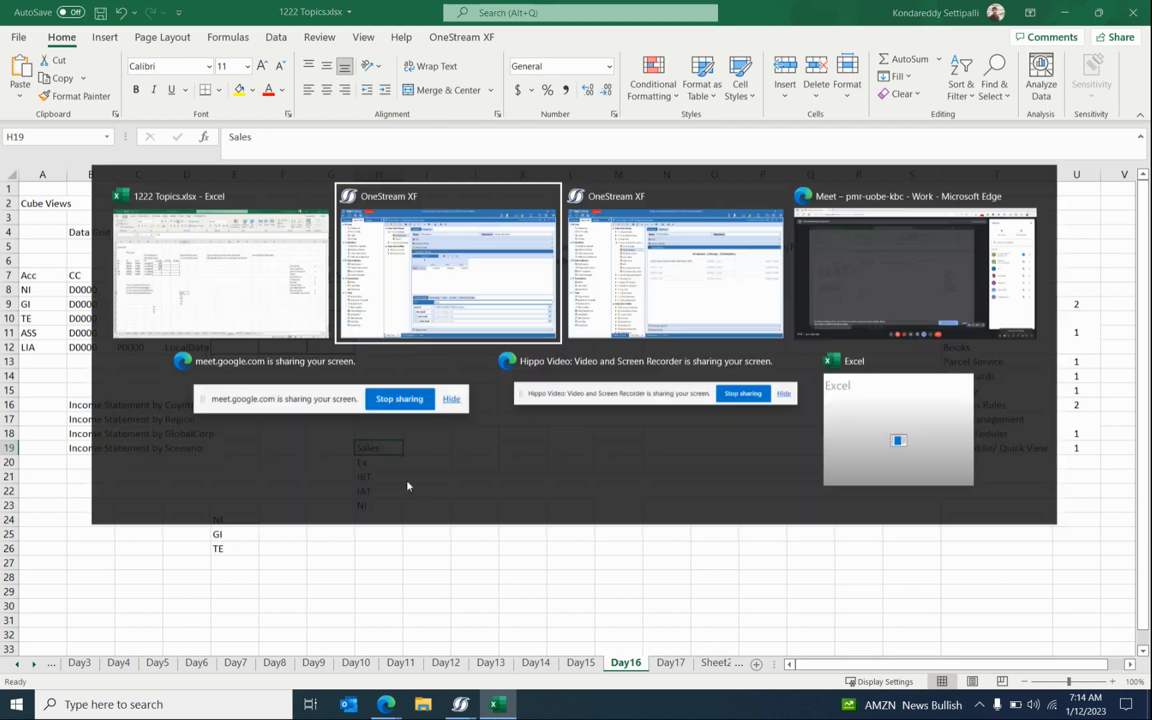
{"action": "left_click", "coordinate": [375, 673]}
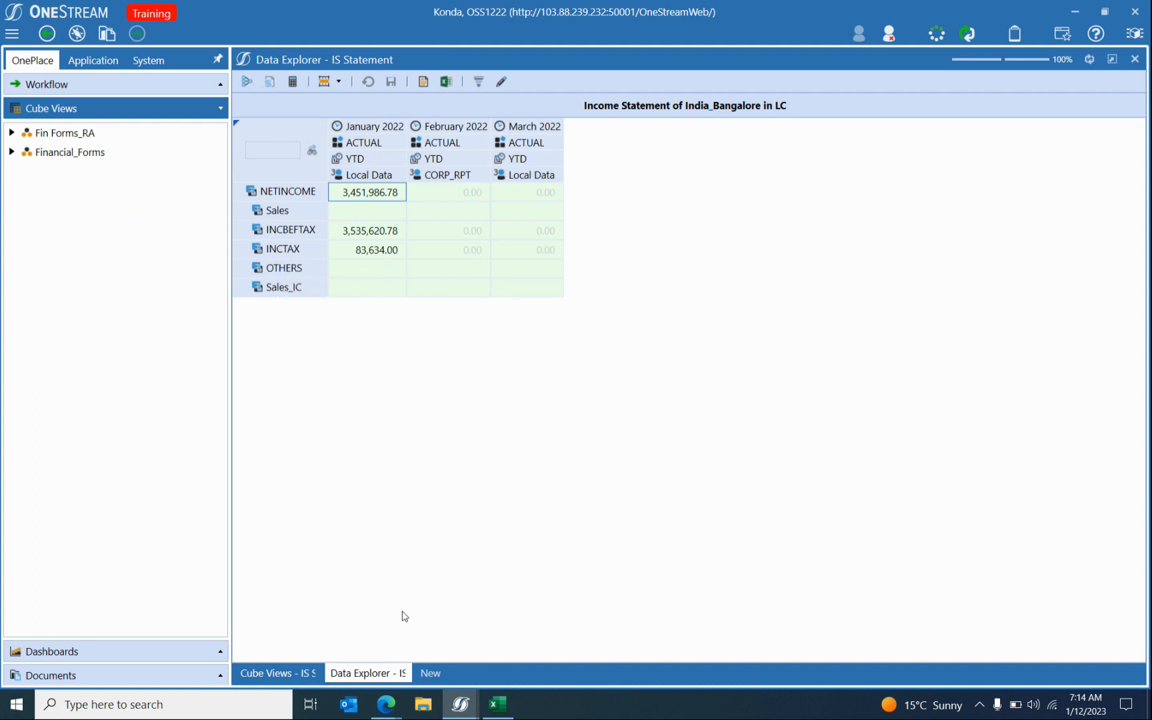
Append R to the expansion in Row1's Account filter so it reads A#NETINCOME.ChildrenInclusiveR, and save the cube view.
{"action": "left_click", "coordinate": [280, 673]}
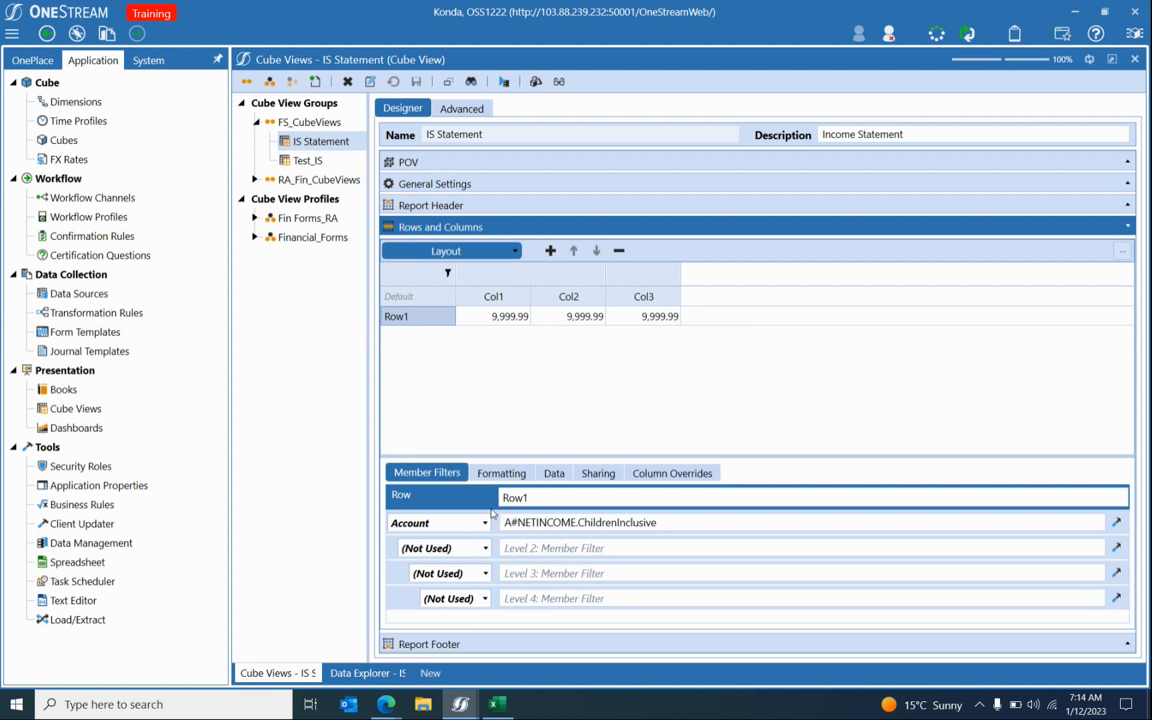
{"action": "left_click", "coordinate": [602, 523]}
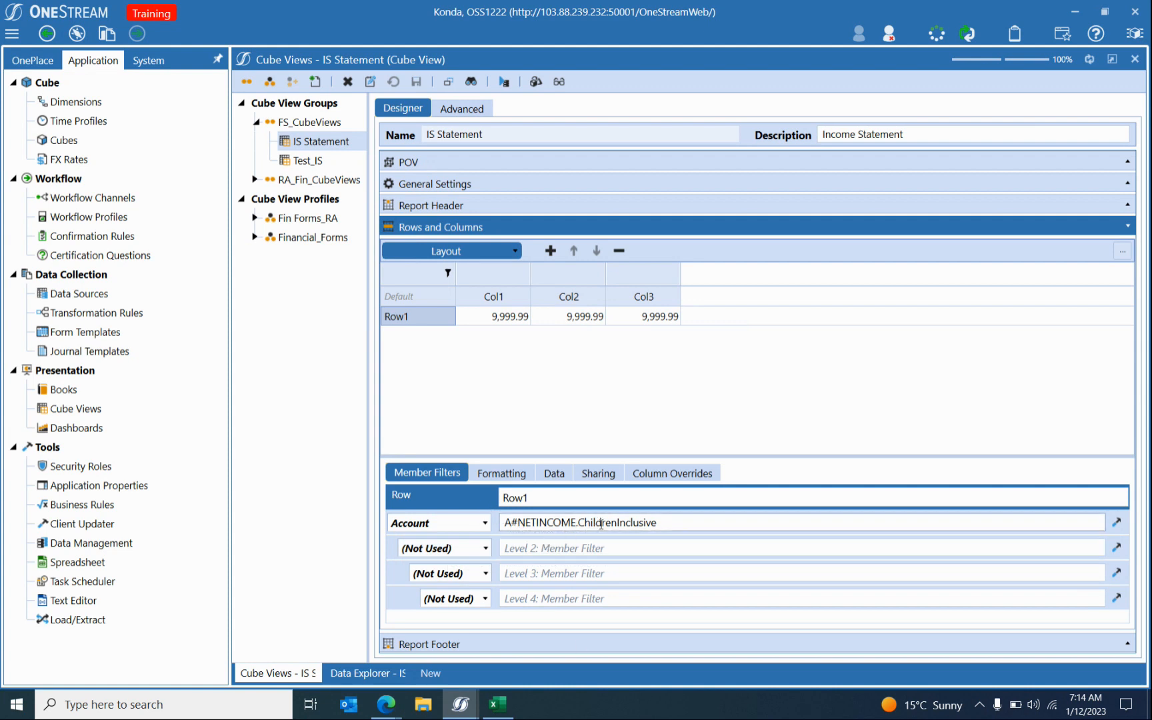
{"action": "type", "text": "R"}
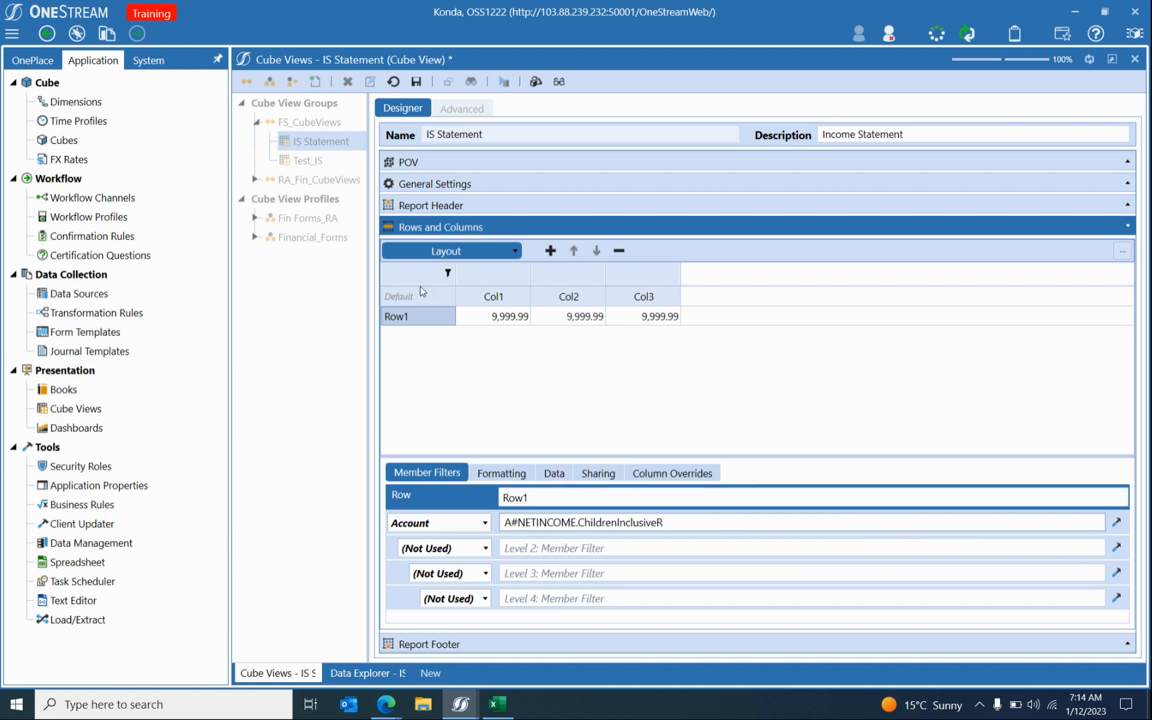
{"action": "left_click", "coordinate": [416, 81]}
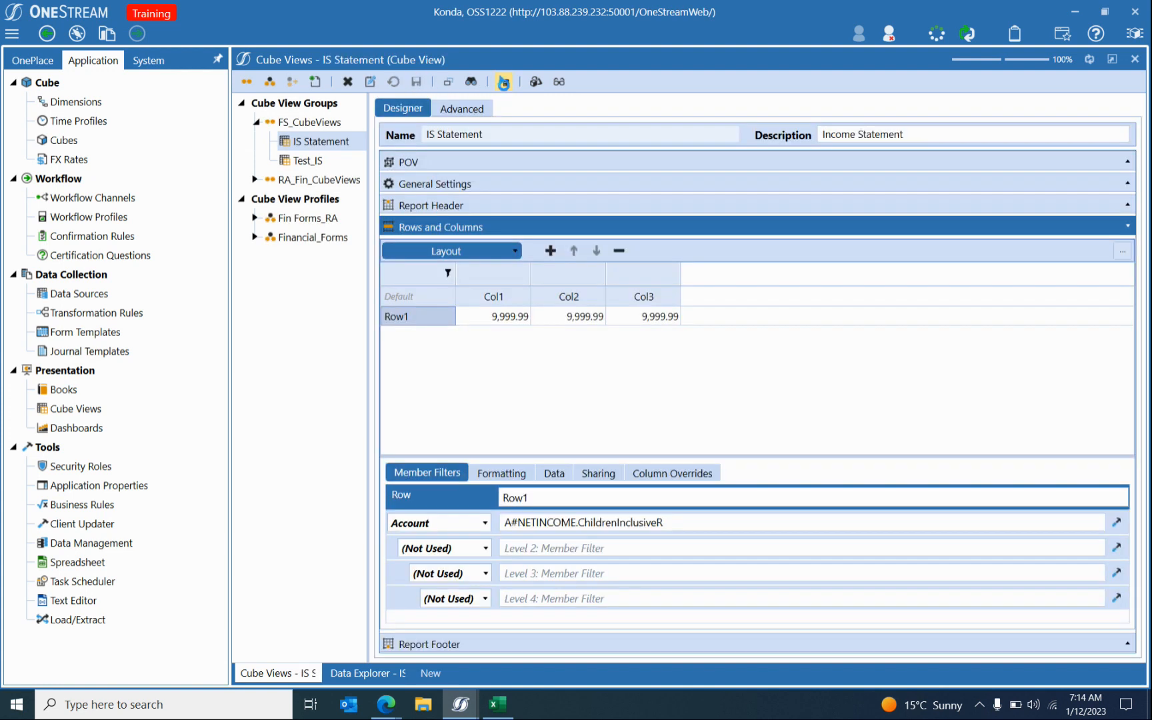
Run the cube view to examine NETINCOME's position among the rows, and return to the designer.
{"action": "left_click", "coordinate": [504, 81]}
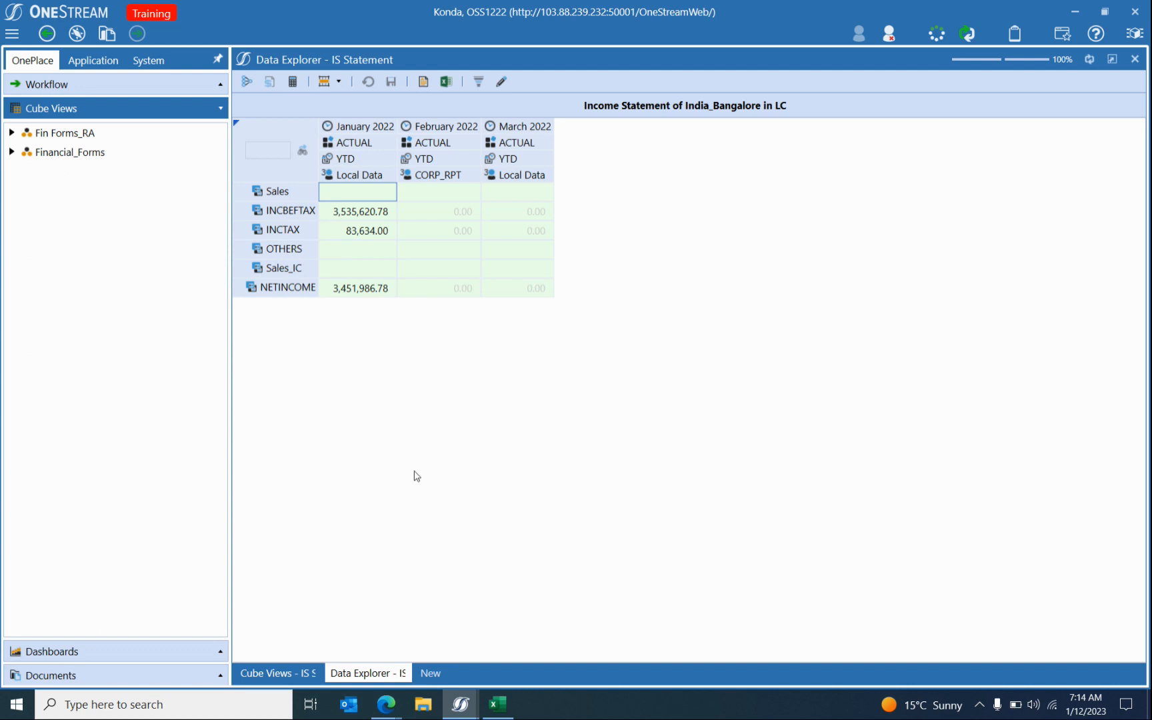
{"action": "left_click", "coordinate": [341, 293]}
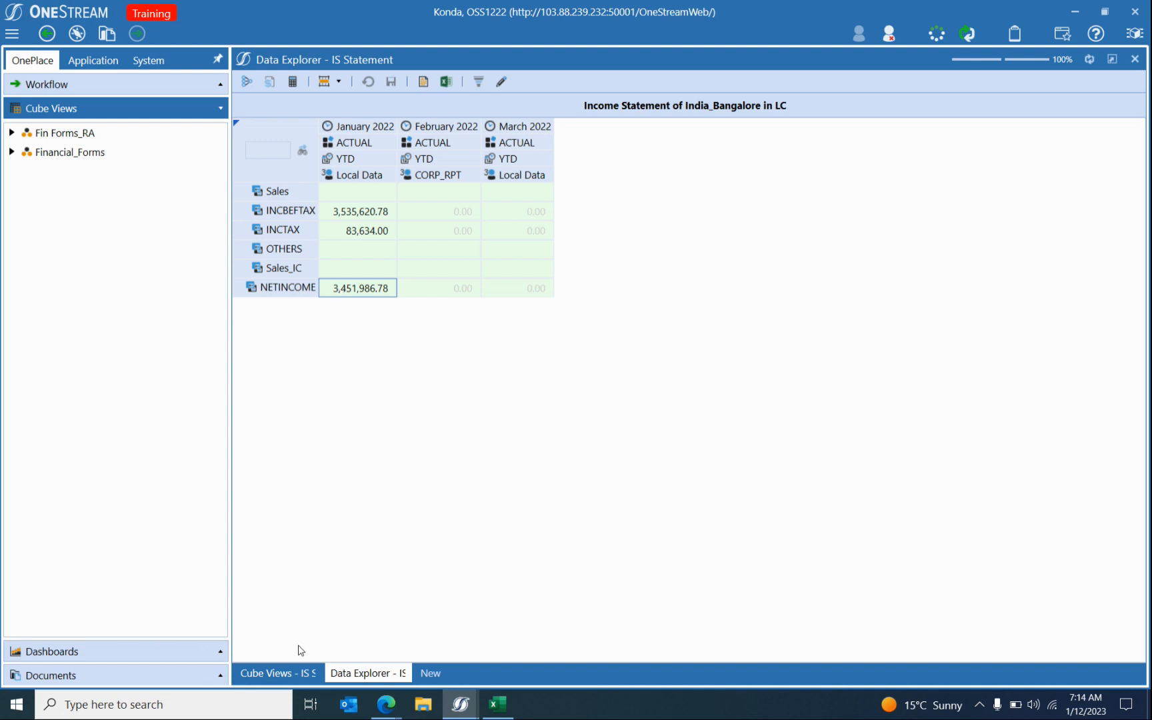
{"action": "left_click", "coordinate": [257, 679]}
Change Row1's Account filter to the base-level expansion A#NETINCOME.Base and save the cube view.
{"action": "double_click", "coordinate": [598, 521]}
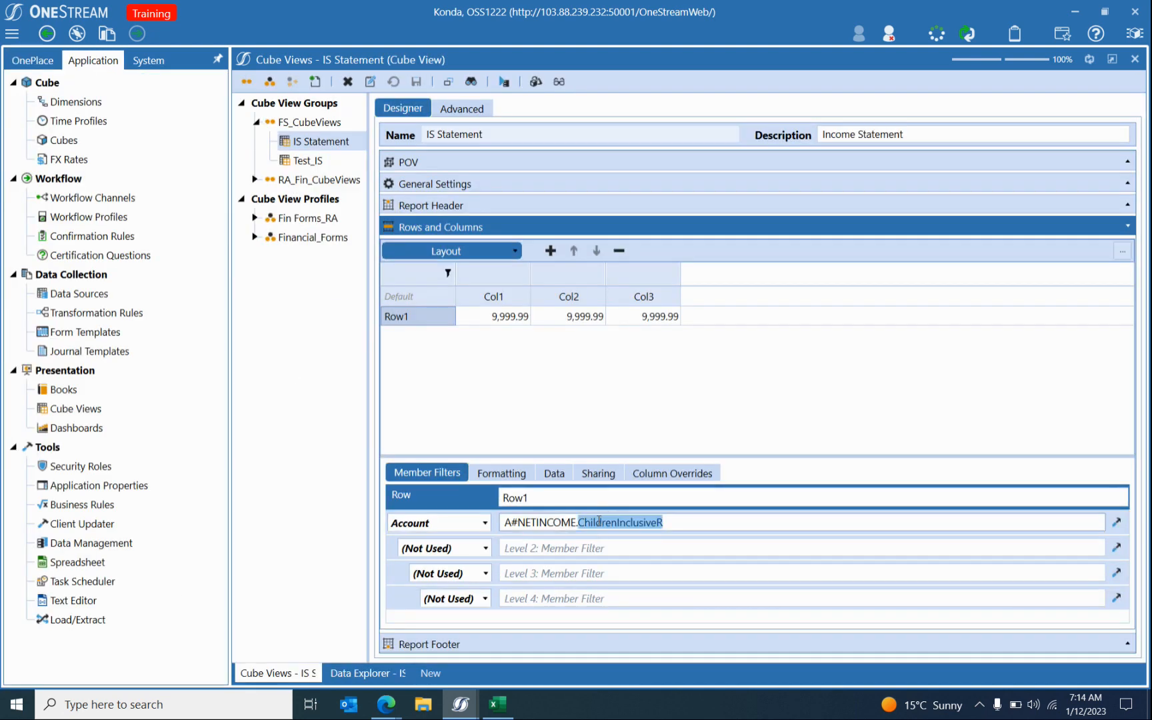
{"action": "type", "text": "Base"}
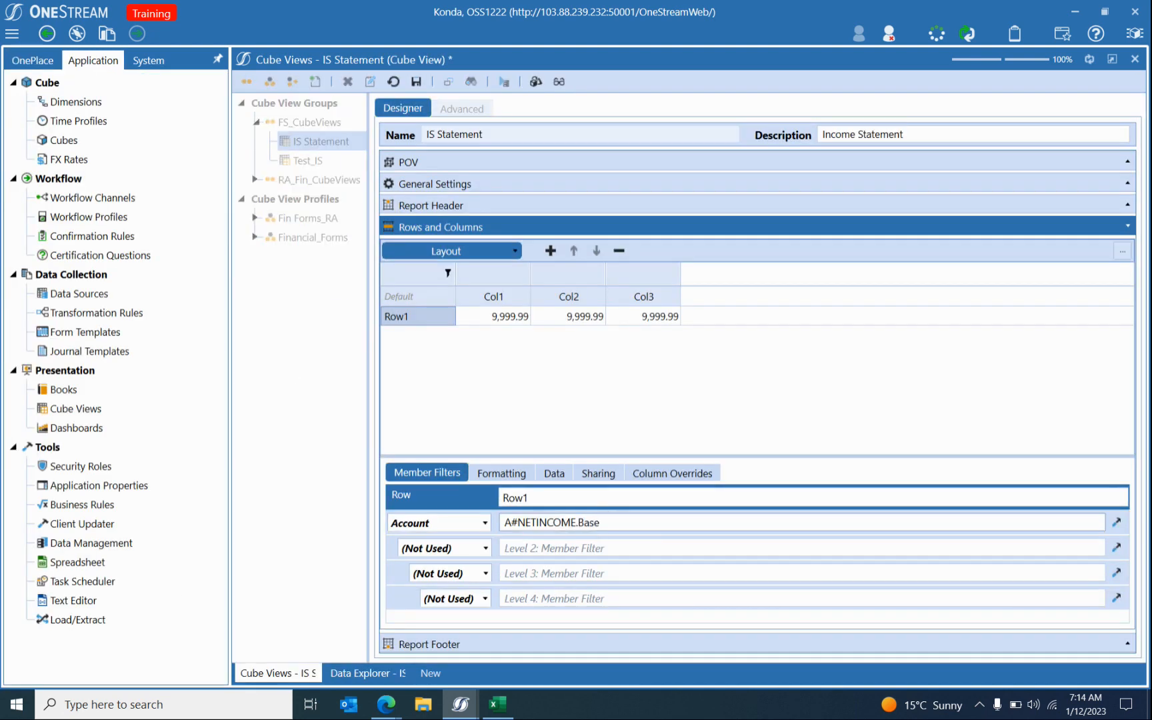
{"action": "left_click", "coordinate": [416, 82]}
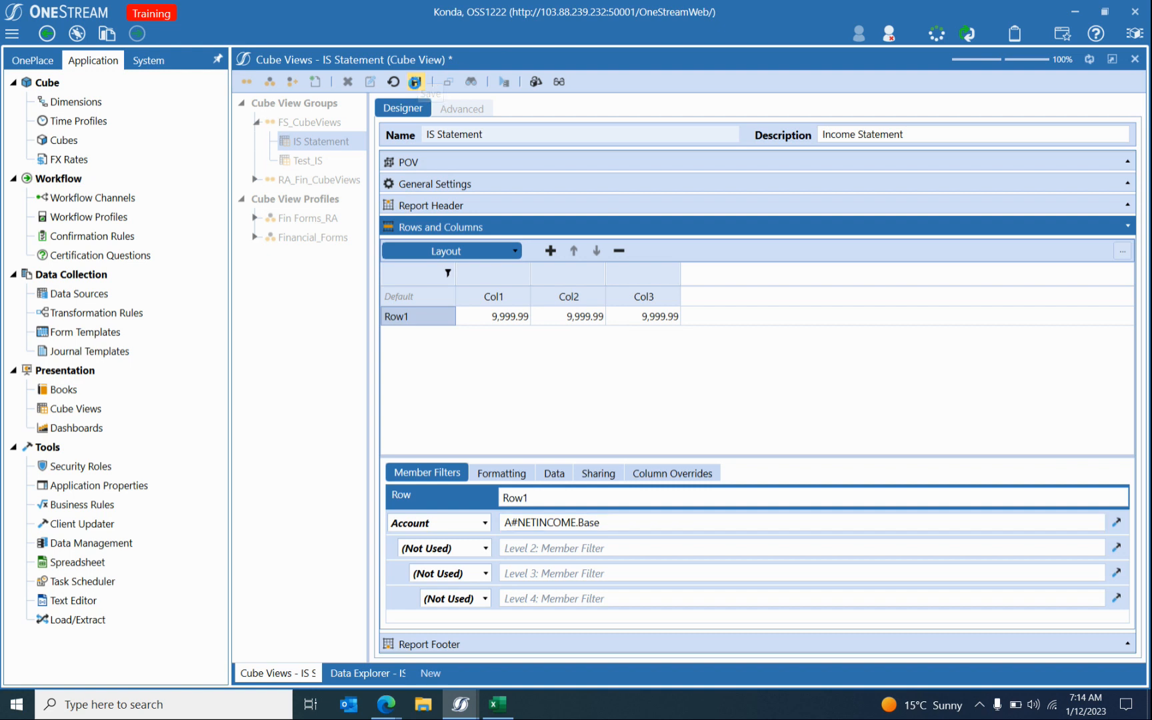
Replace the Base expansion in Row1's Account filter with the inclusive descendants one so it reads A#NETINCOME.DescendantsInclusive.
{"action": "left_click", "coordinate": [616, 517]}
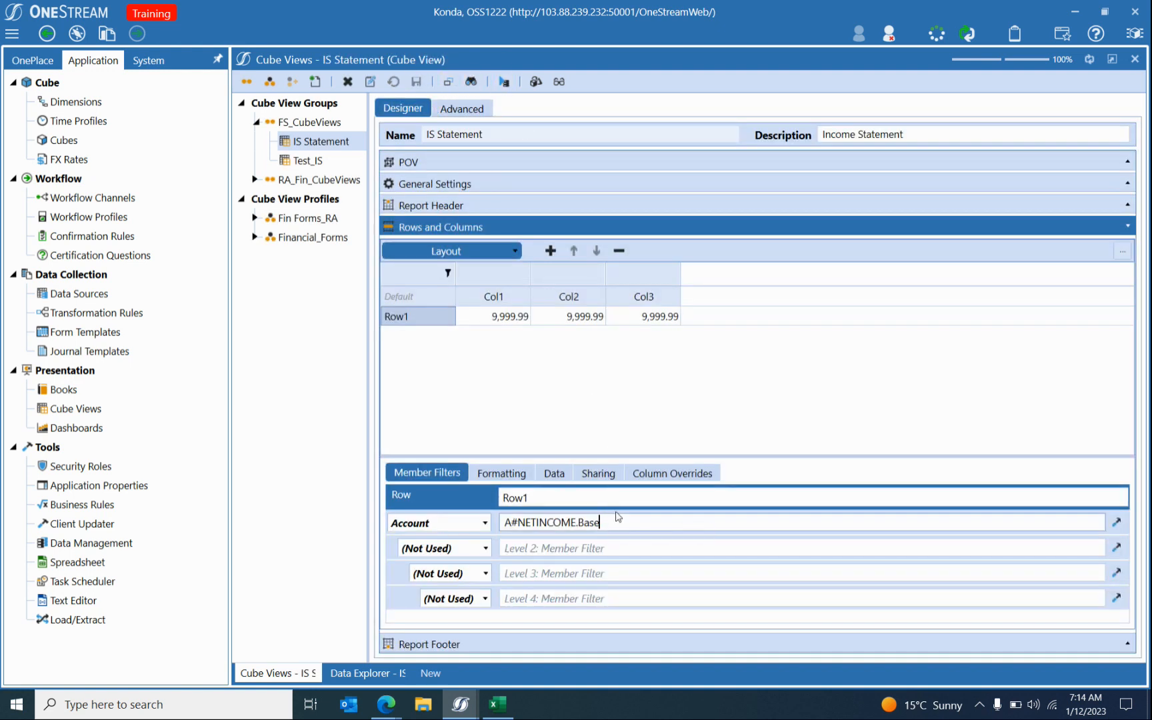
{"action": "type", "text": "R"}
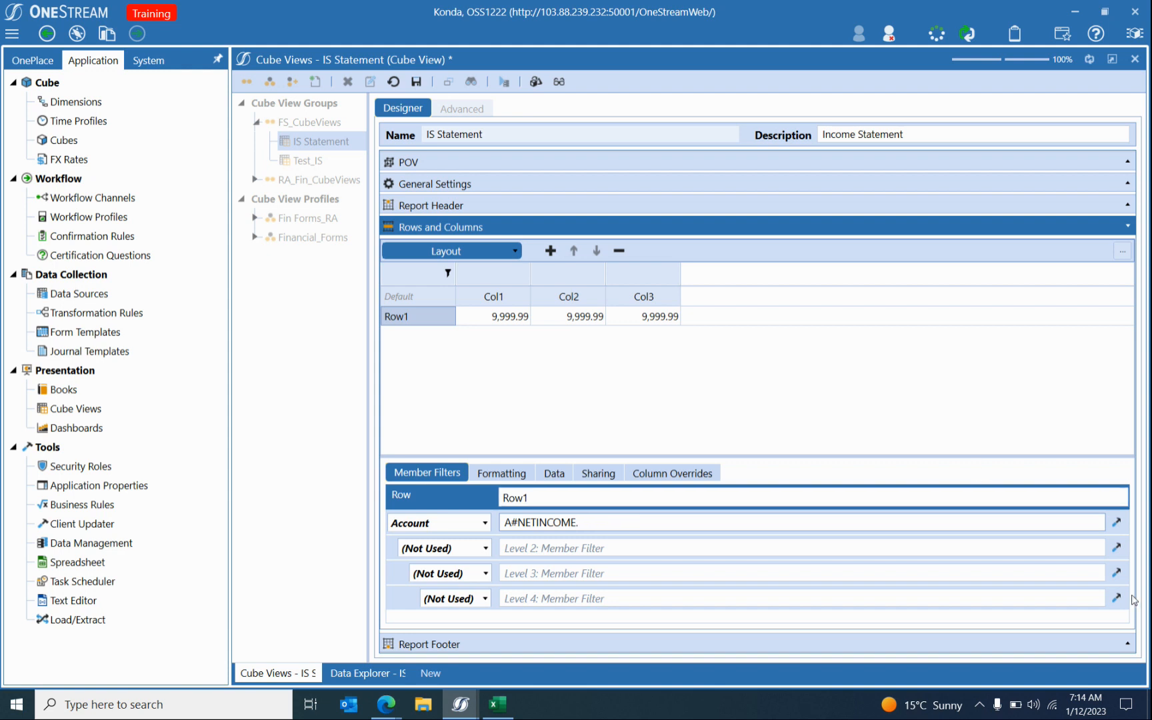
{"action": "left_click", "coordinate": [1115, 522]}
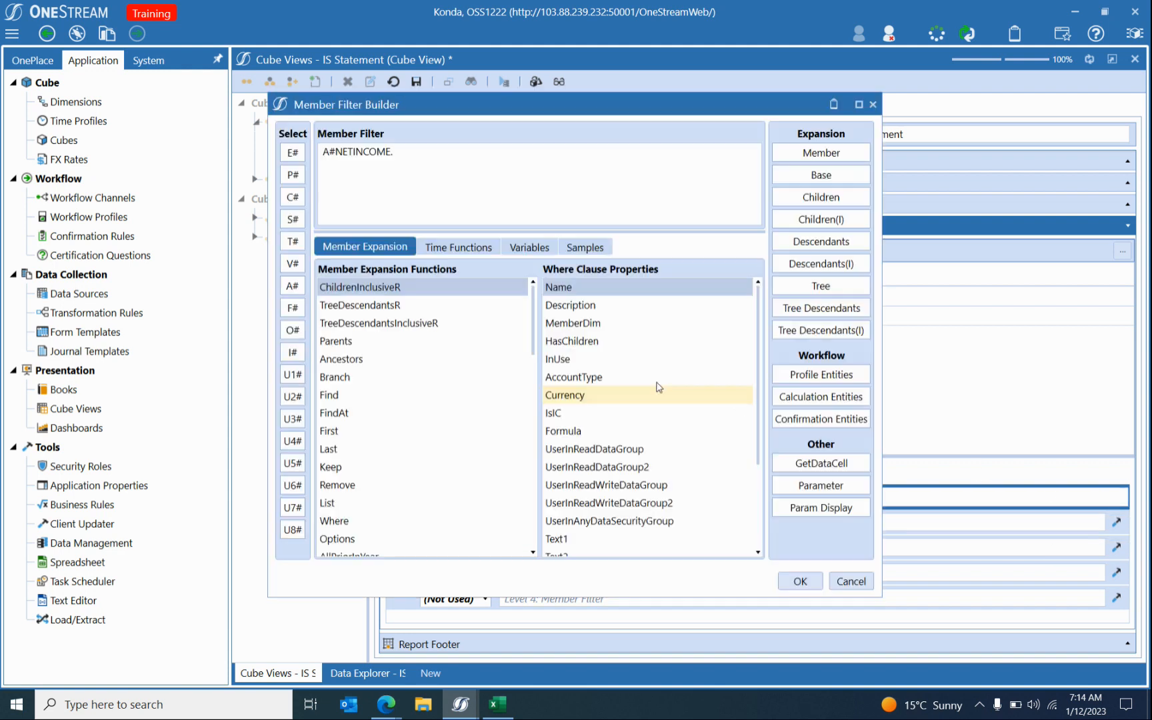
{"action": "left_click", "coordinate": [821, 263]}
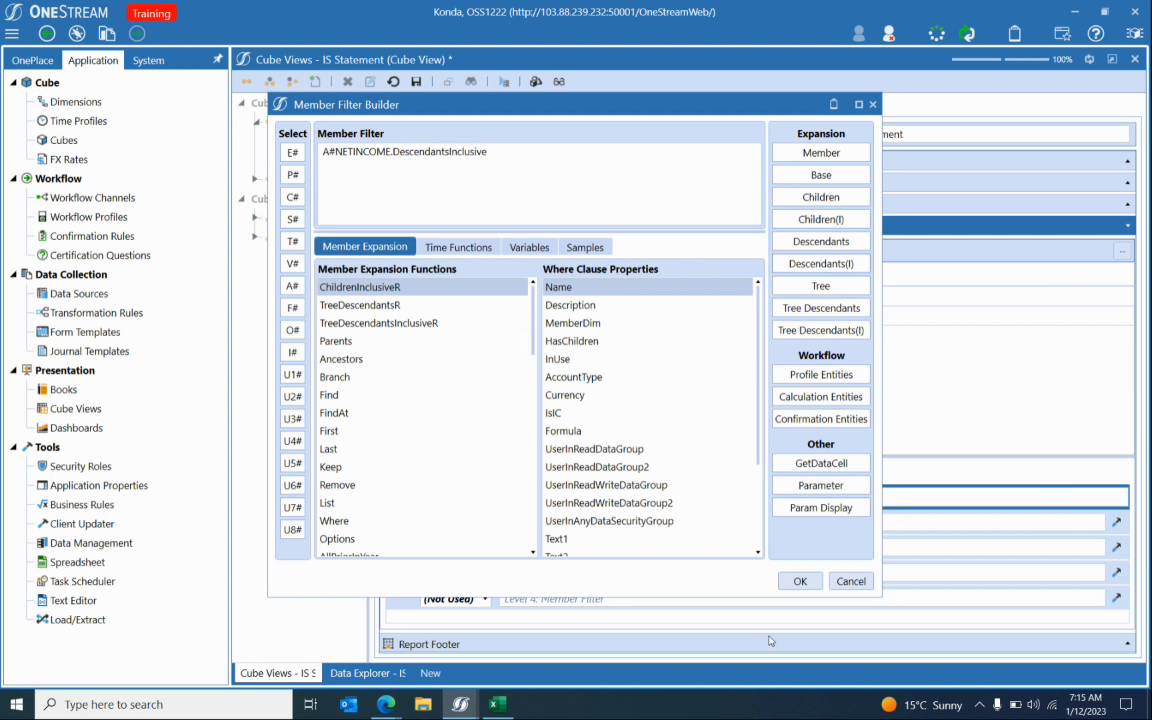
{"action": "left_click", "coordinate": [800, 580]}
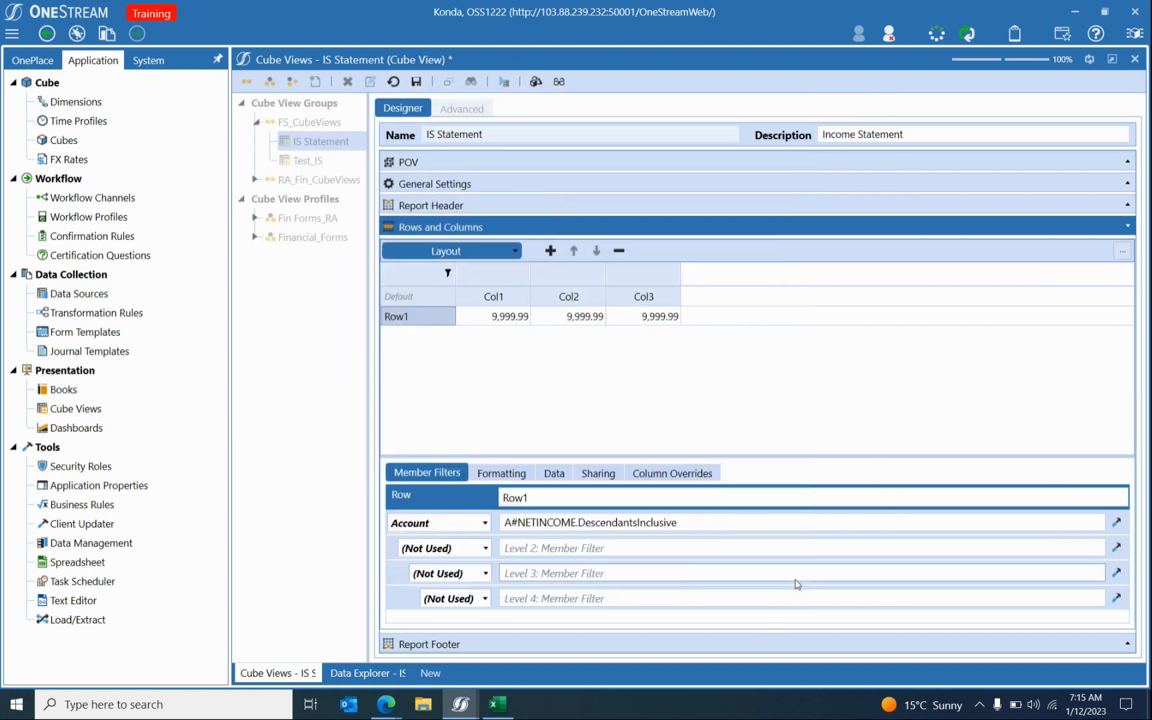
{"action": "left_click", "coordinate": [697, 519]}
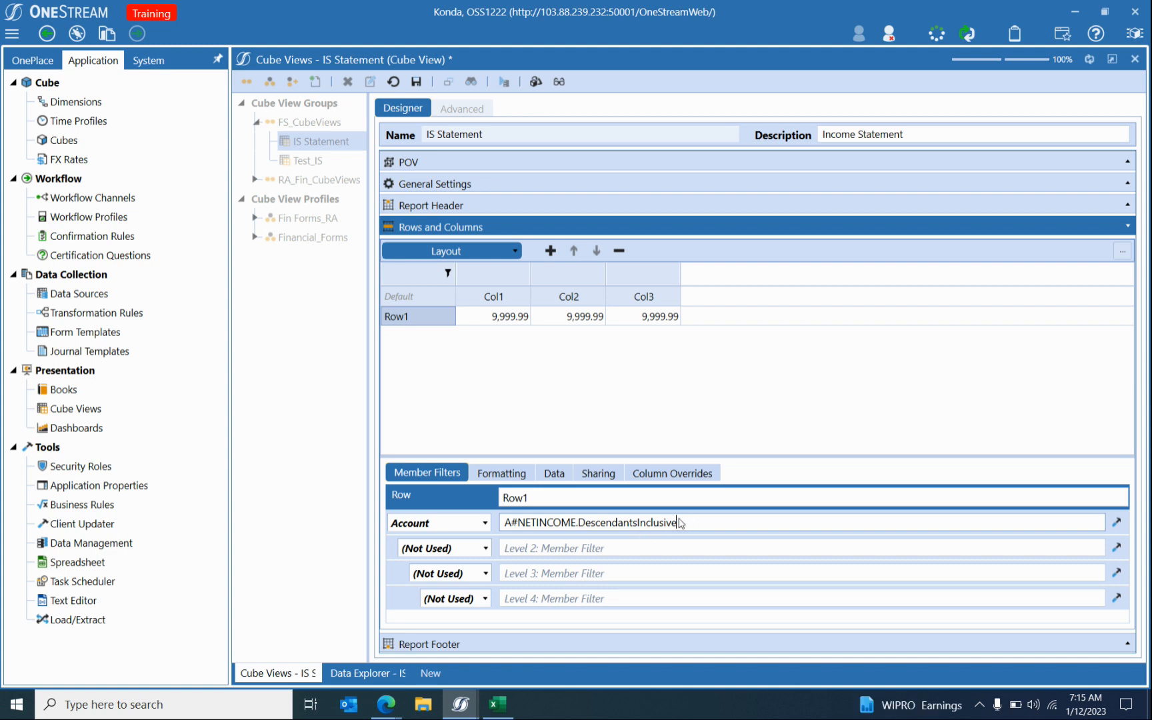
{"action": "left_click", "coordinate": [1116, 521]}
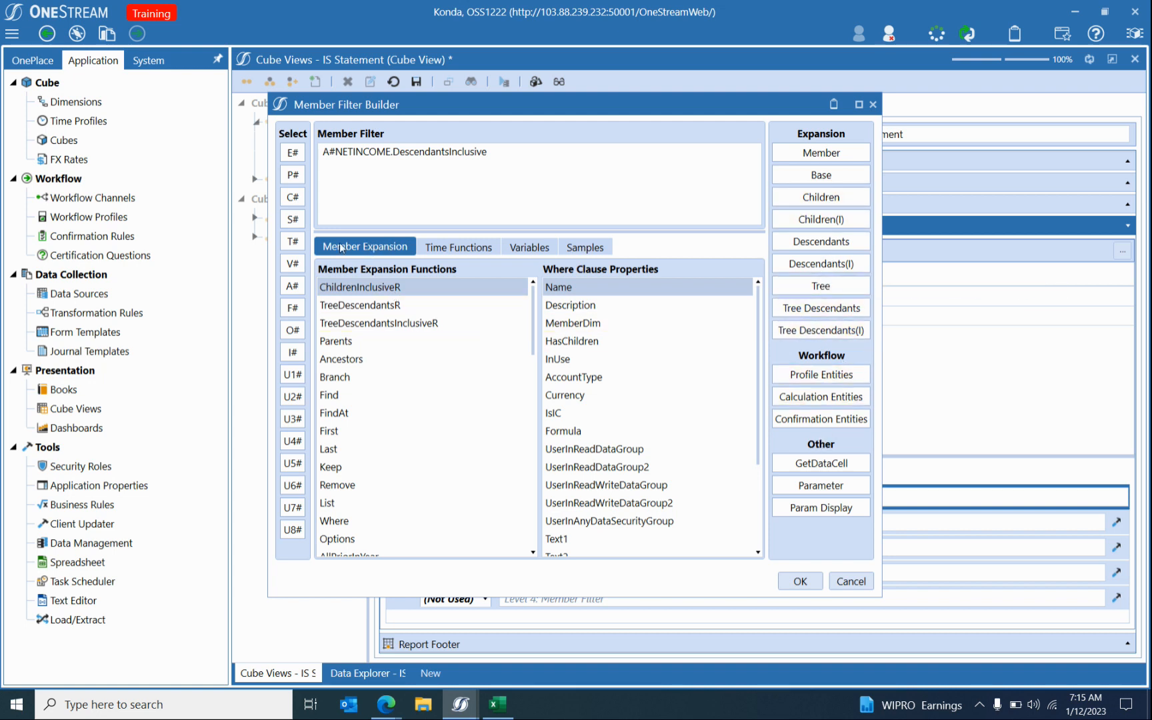
{"action": "left_click_drag", "start_coordinate": [531, 306], "coordinate": [557, 301]}
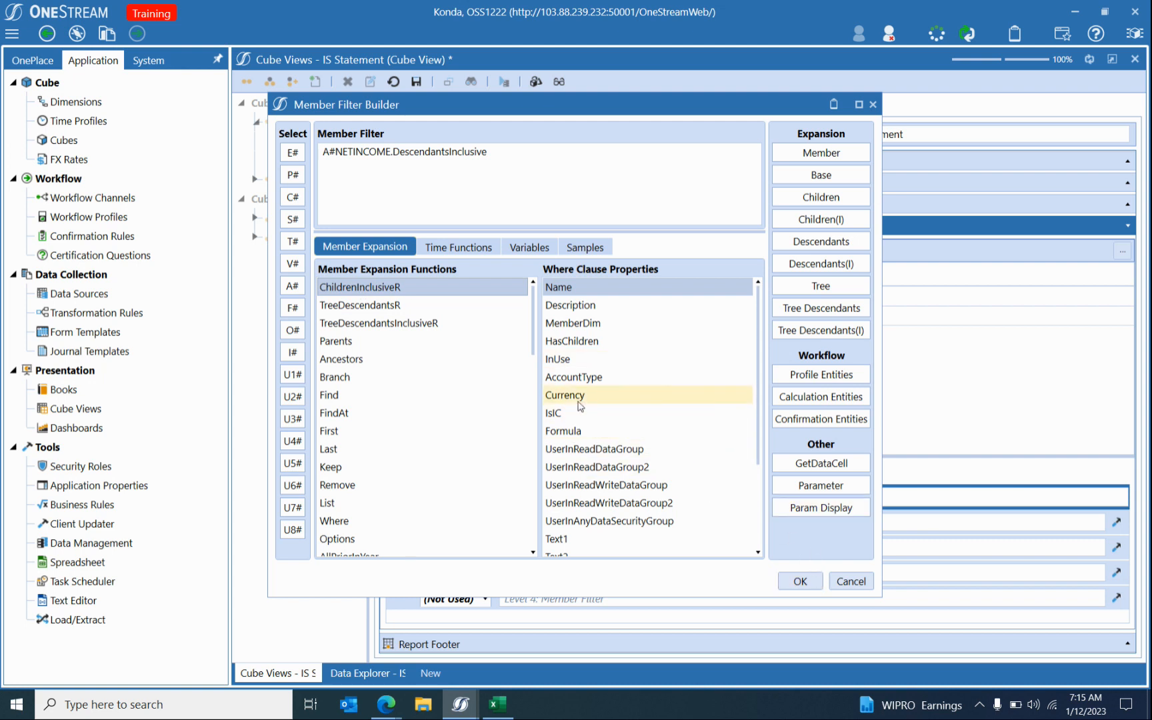
{"action": "left_click", "coordinate": [359, 305]}
{"action": "left_click", "coordinate": [396, 327]}
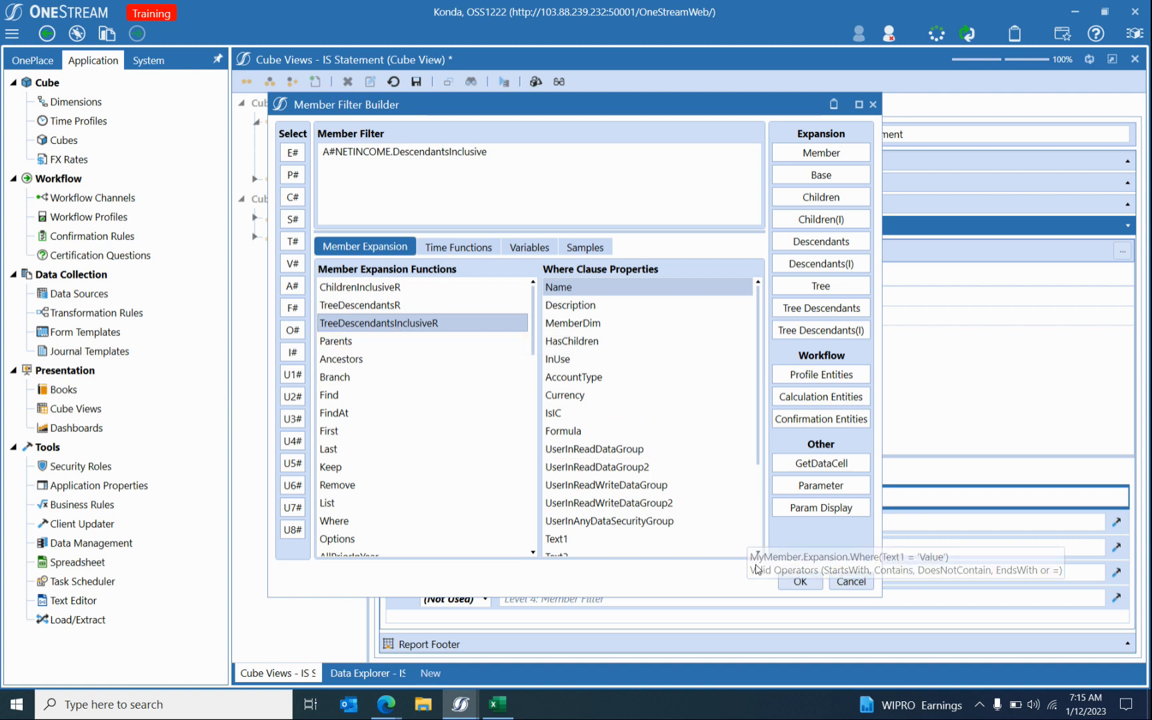
{"action": "left_click", "coordinate": [800, 582]}
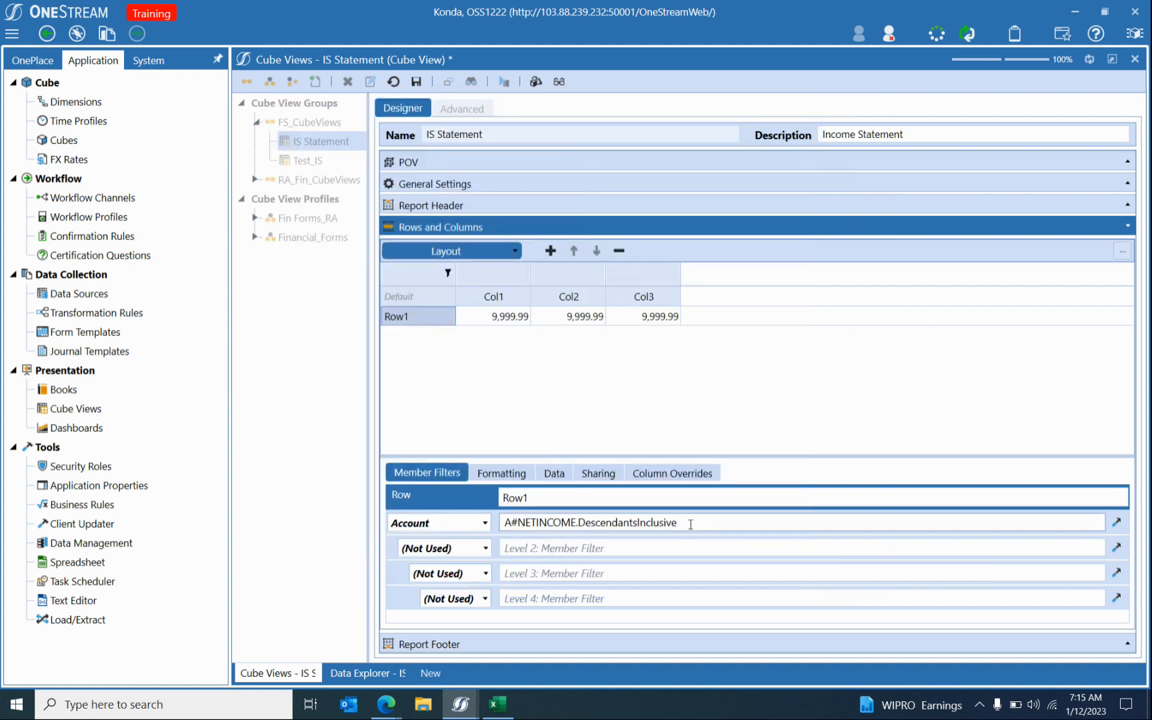
Replace the expansion in Row1's account member filter so it reads A#NETINCOME.TreeDescendantsInclusiveR.
{"action": "left_click", "coordinate": [1116, 522]}
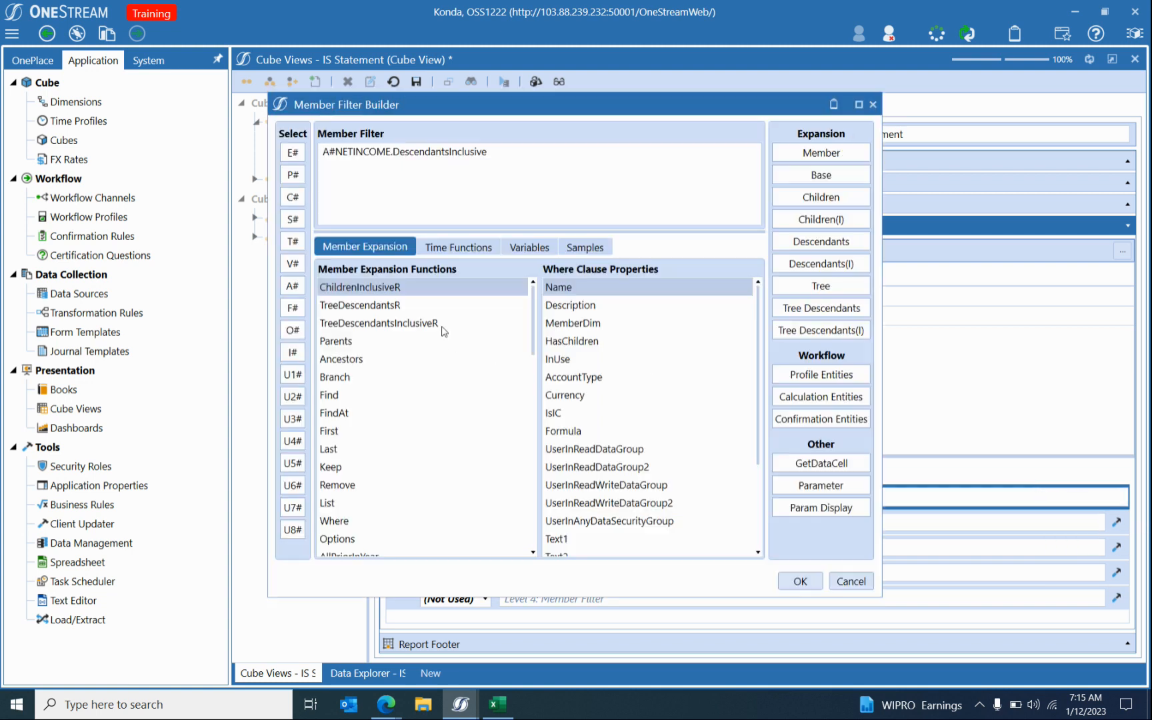
{"action": "double_click", "coordinate": [447, 152]}
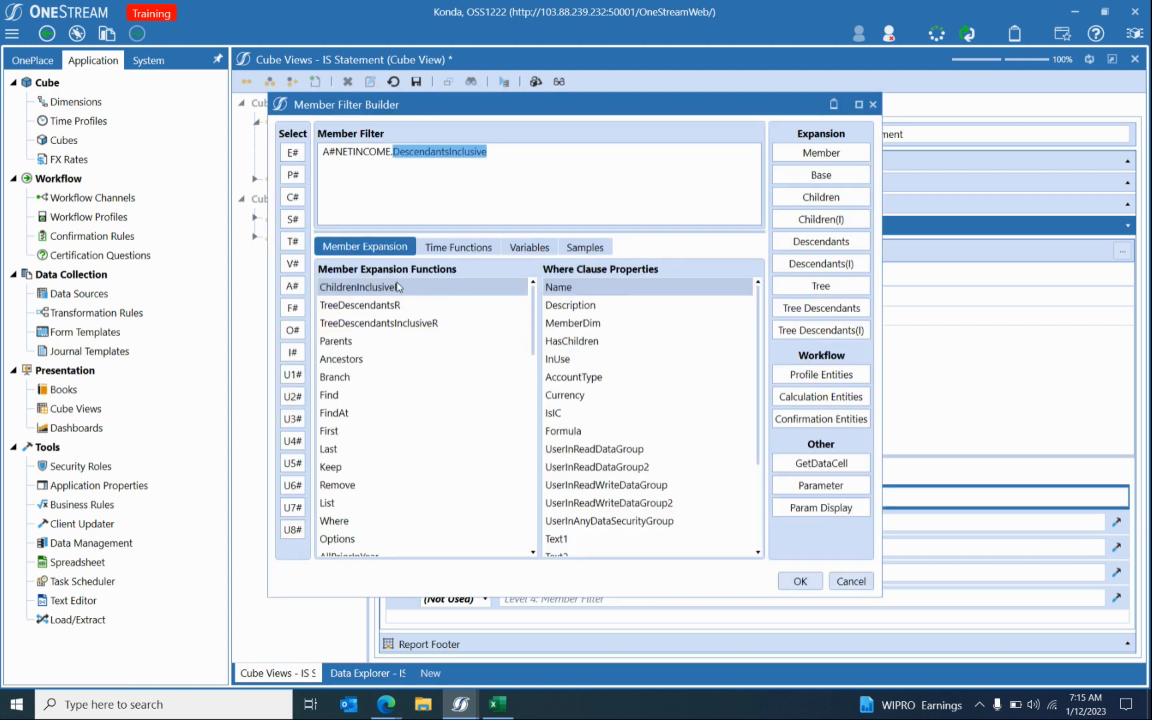
{"action": "double_click", "coordinate": [400, 323]}
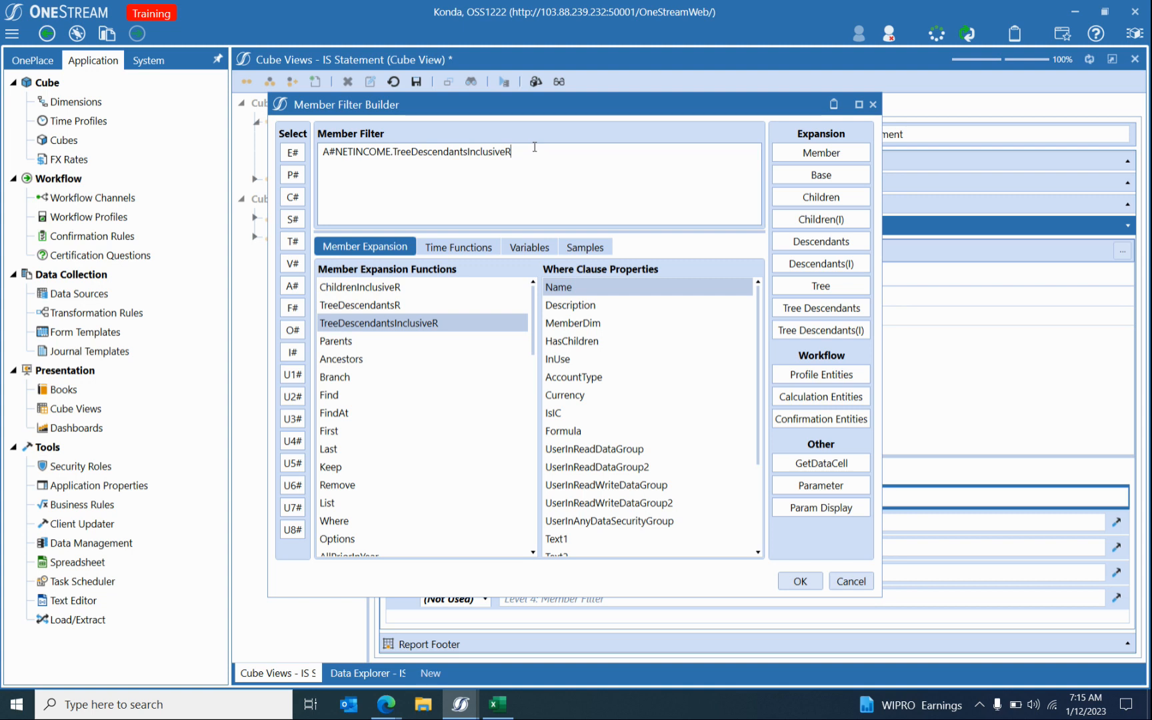
{"action": "left_click", "coordinate": [800, 580]}
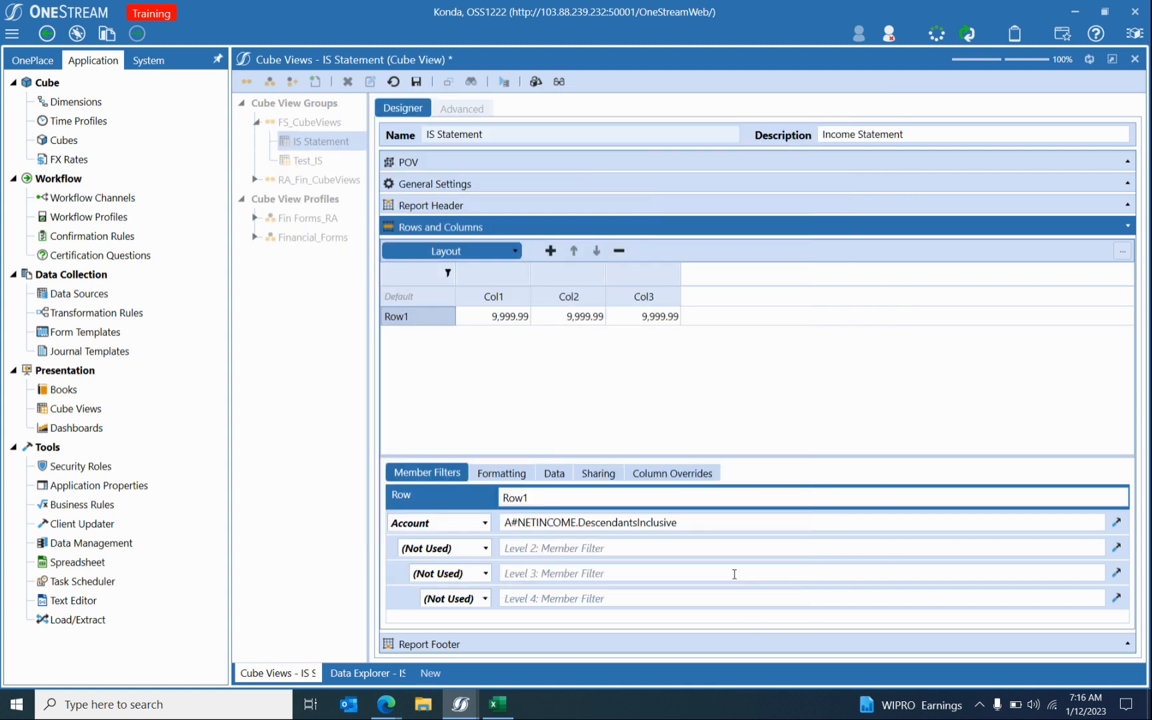
Save the IS Statement cube view and review its account rows down to the end in Data Explorer.
{"action": "left_click", "coordinate": [415, 82]}
{"action": "left_click", "coordinate": [505, 82]}
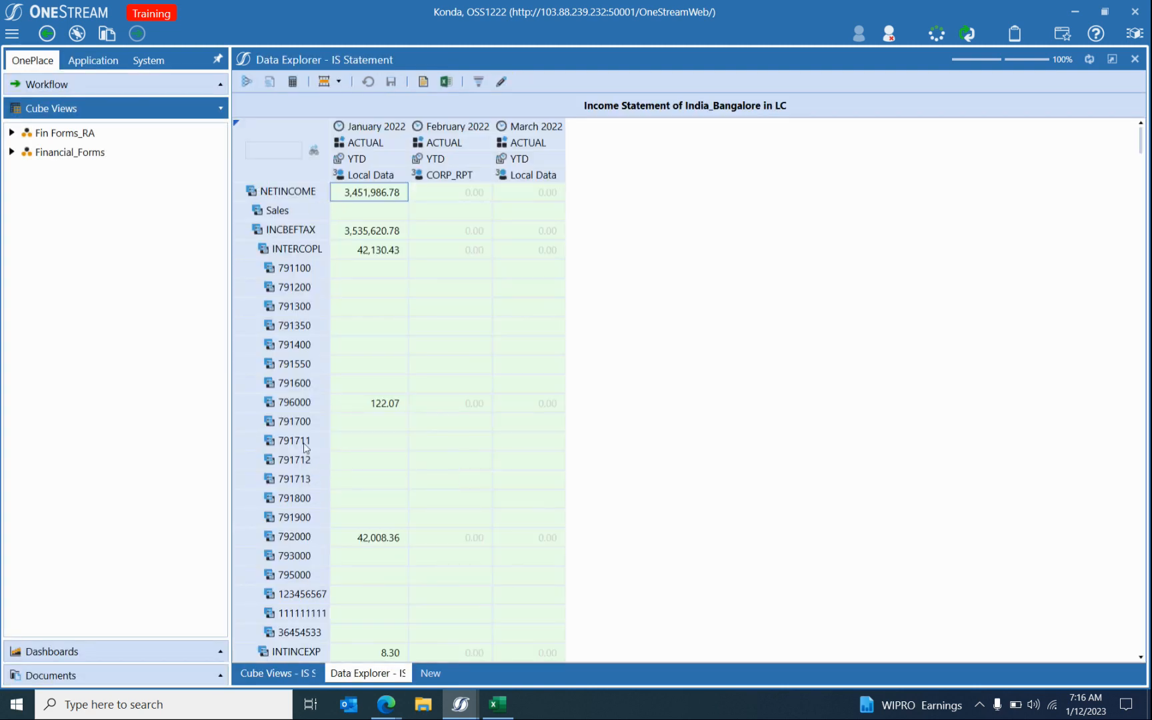
{"action": "left_click", "coordinate": [279, 673]}
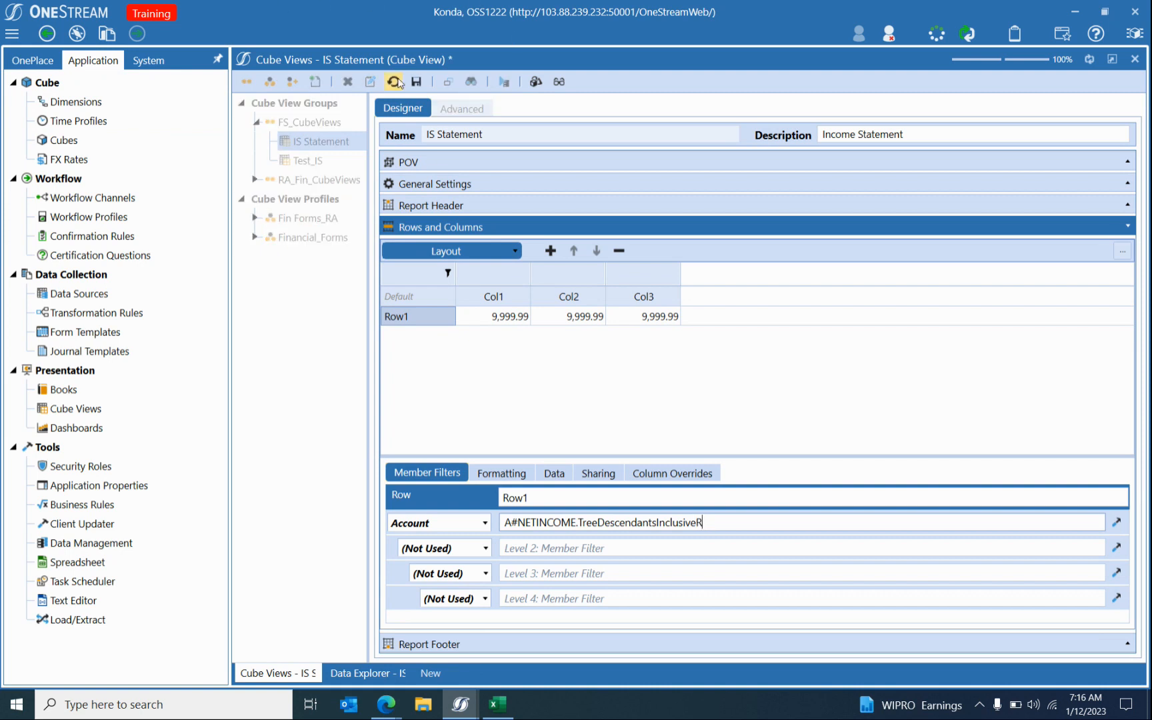
{"action": "left_click", "coordinate": [416, 81]}
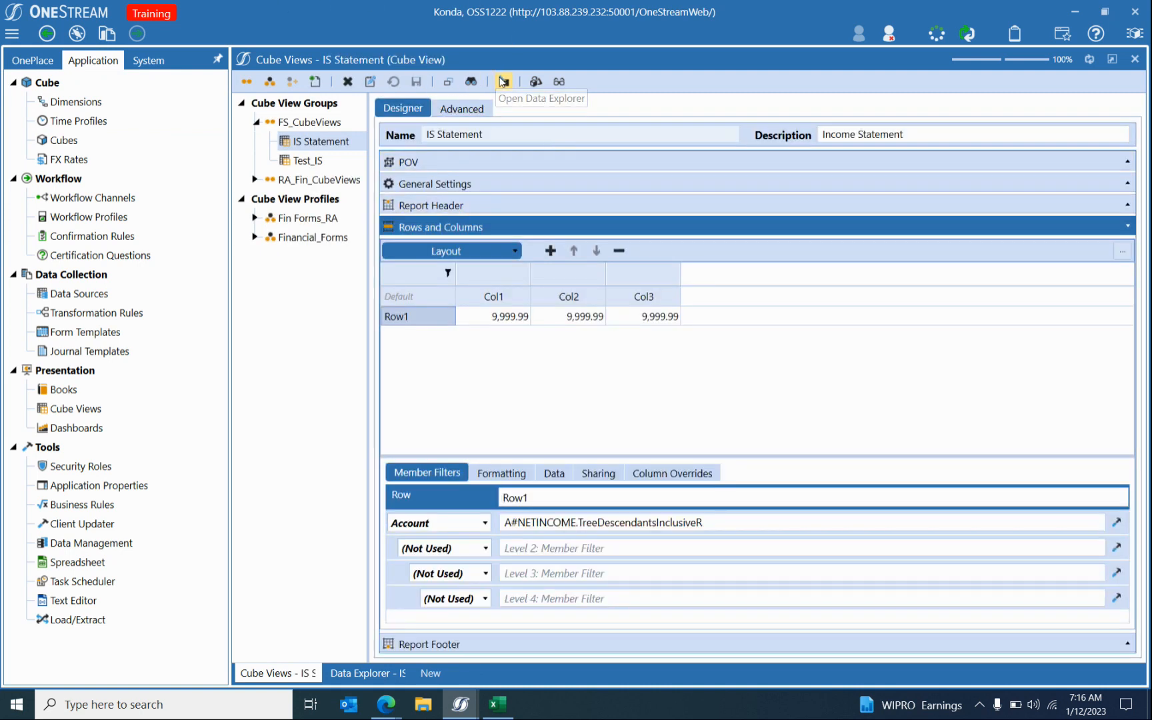
{"action": "left_click", "coordinate": [504, 82]}
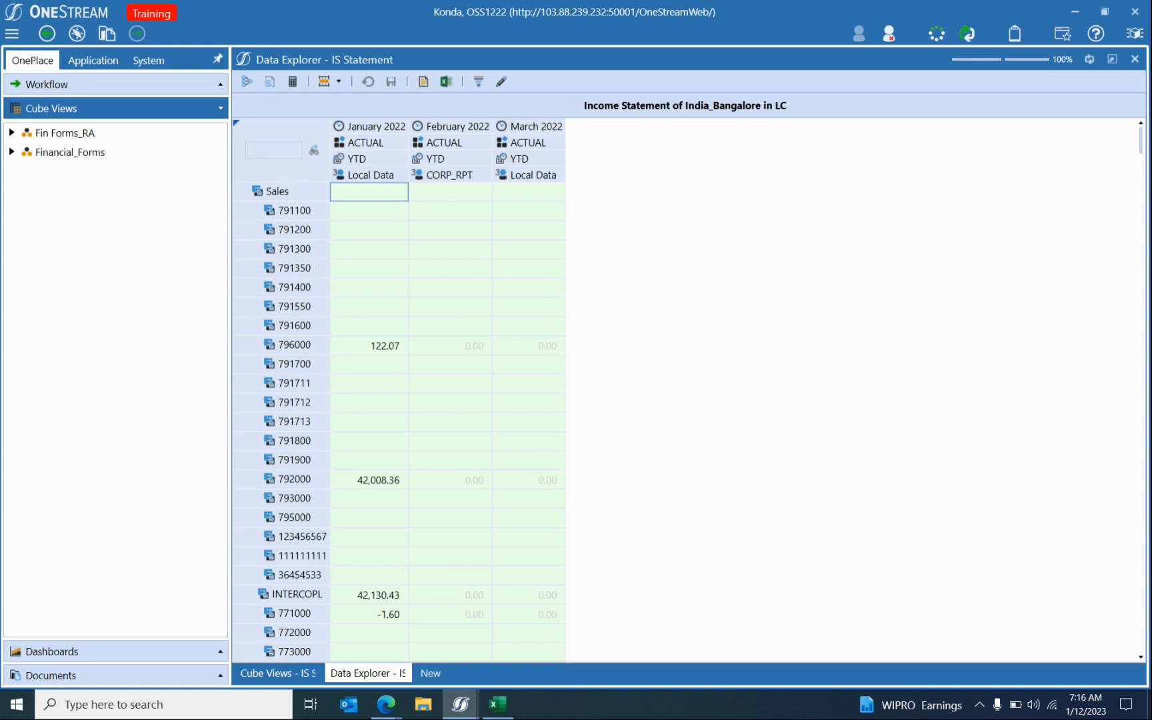
{"action": "left_click_drag", "start_coordinate": [1139, 142], "coordinate": [1134, 628]}
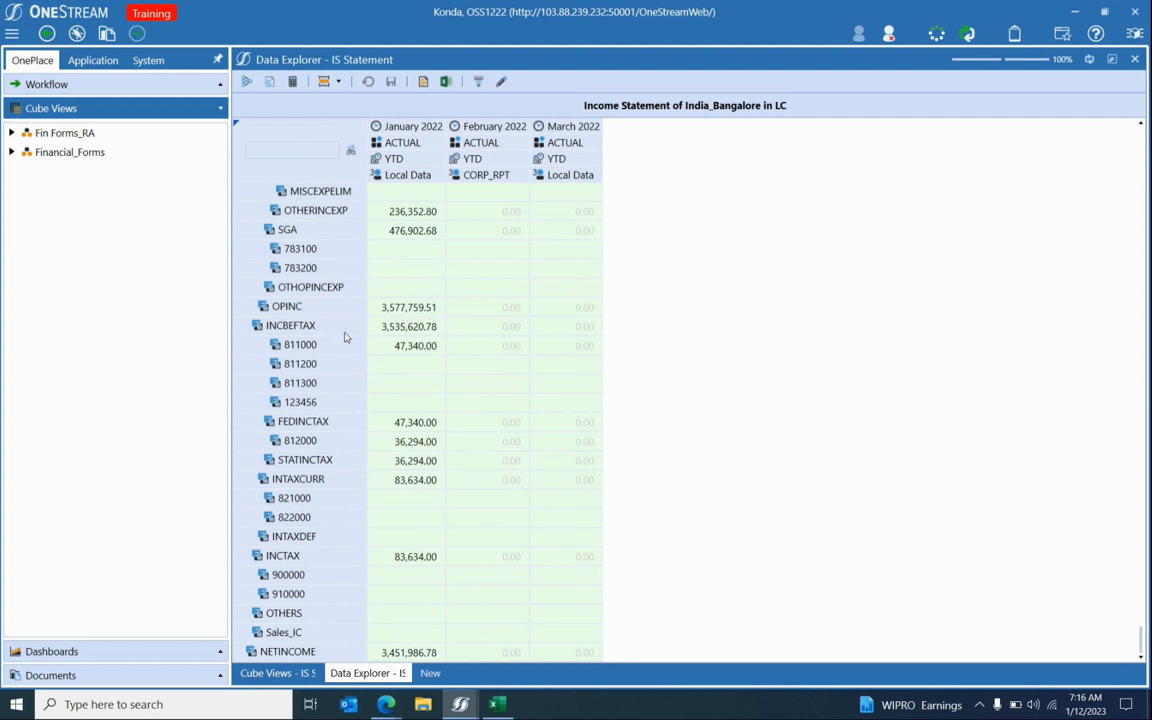
Return to the cube view designer and set Row1's account member filter to A#NETINCOME.ChildrenInclusive.
{"action": "left_click", "coordinate": [276, 672]}
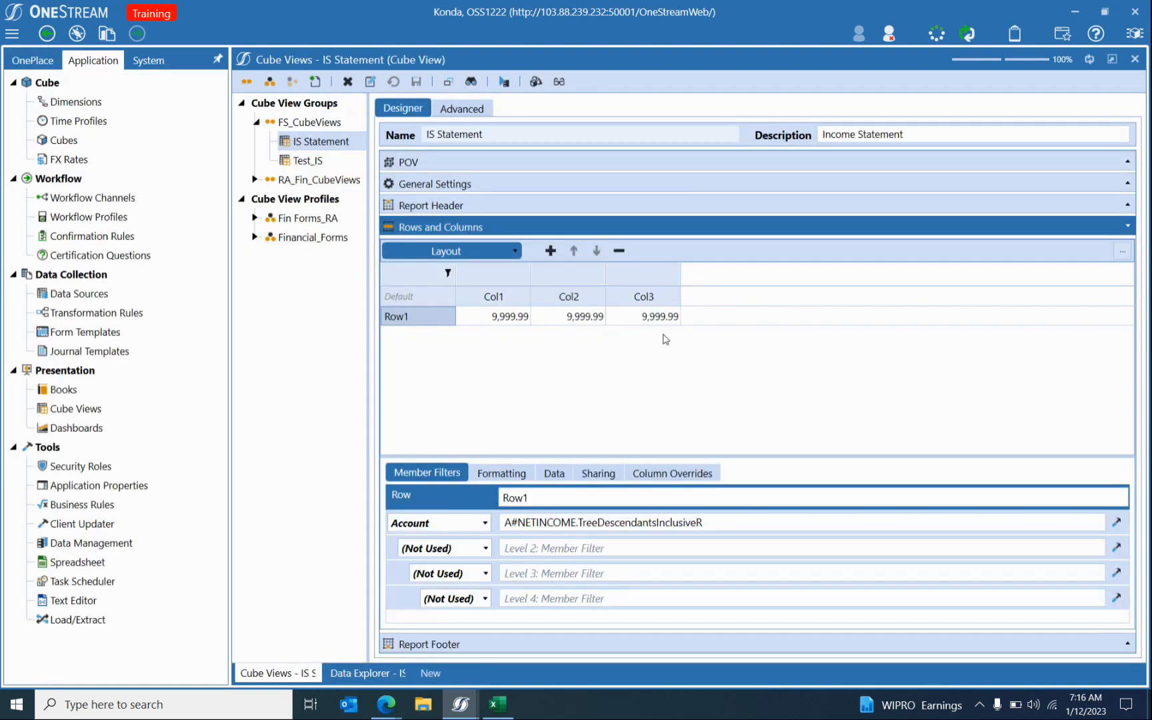
{"action": "left_click", "coordinate": [1117, 523]}
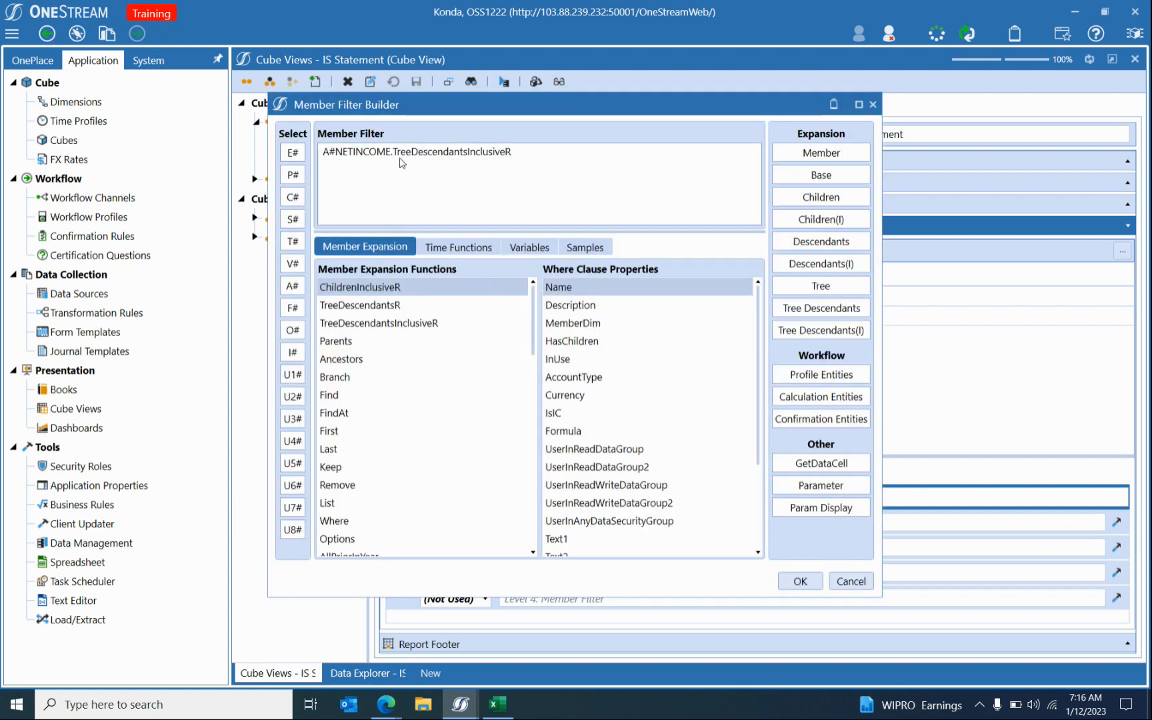
{"action": "left_click_drag", "start_coordinate": [393, 151], "coordinate": [535, 147]}
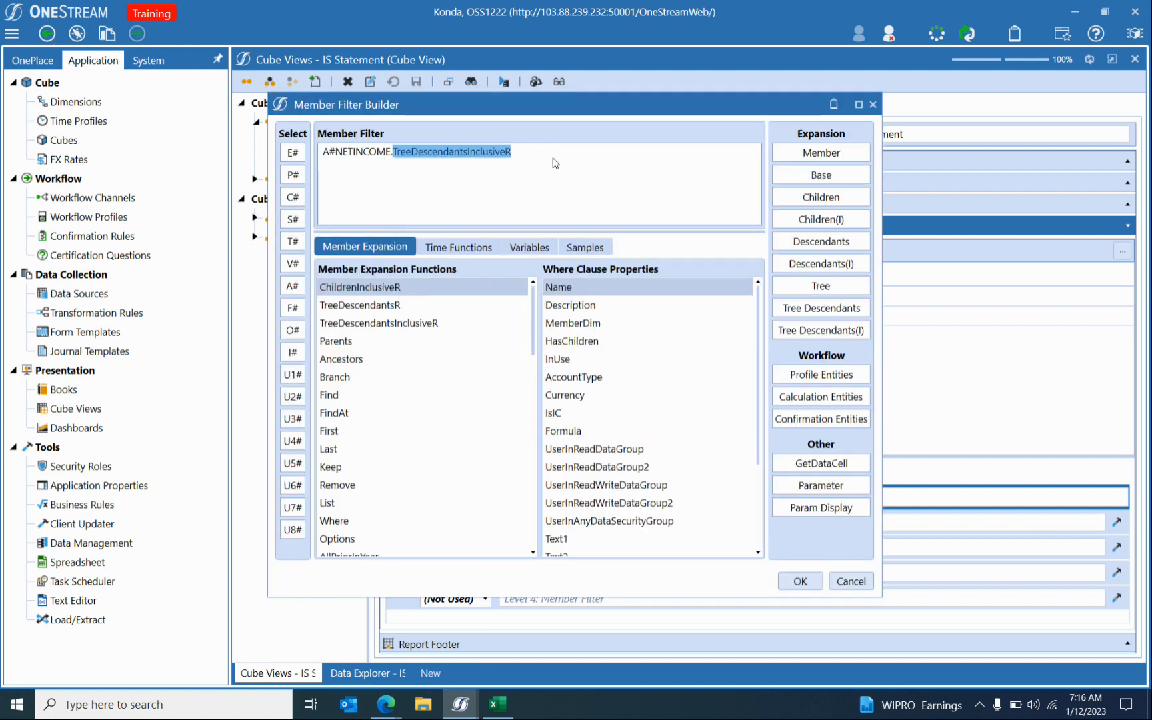
{"action": "left_click", "coordinate": [534, 159]}
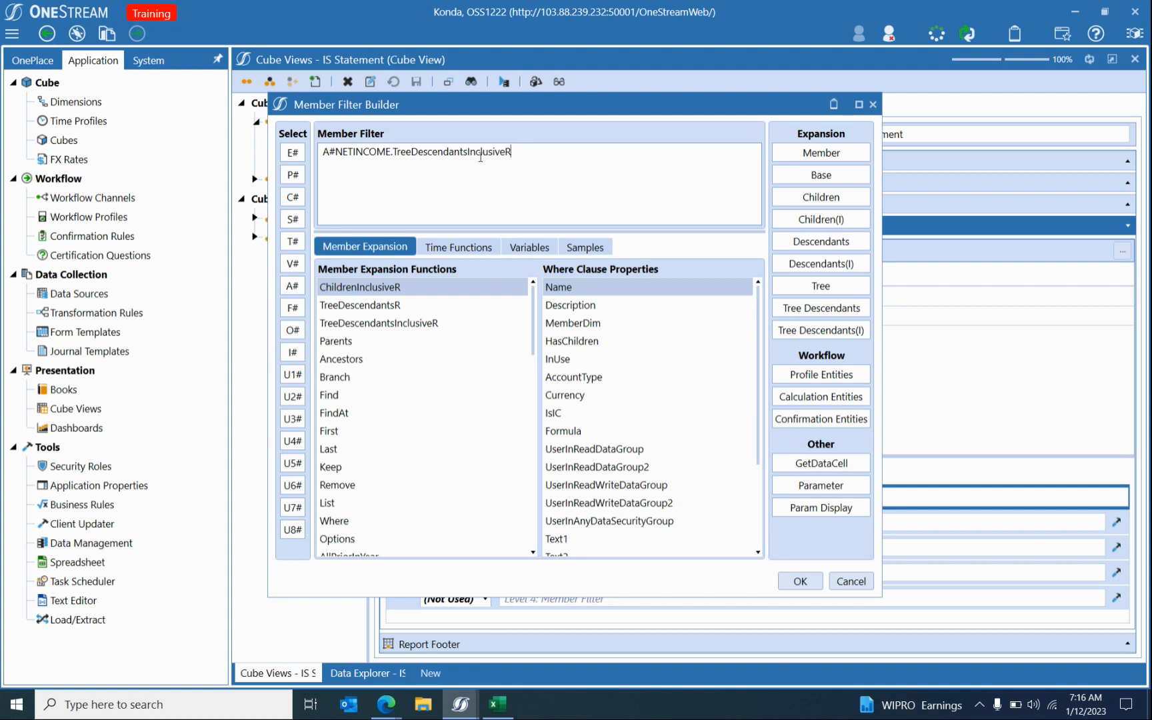
{"action": "double_click", "coordinate": [455, 150]}
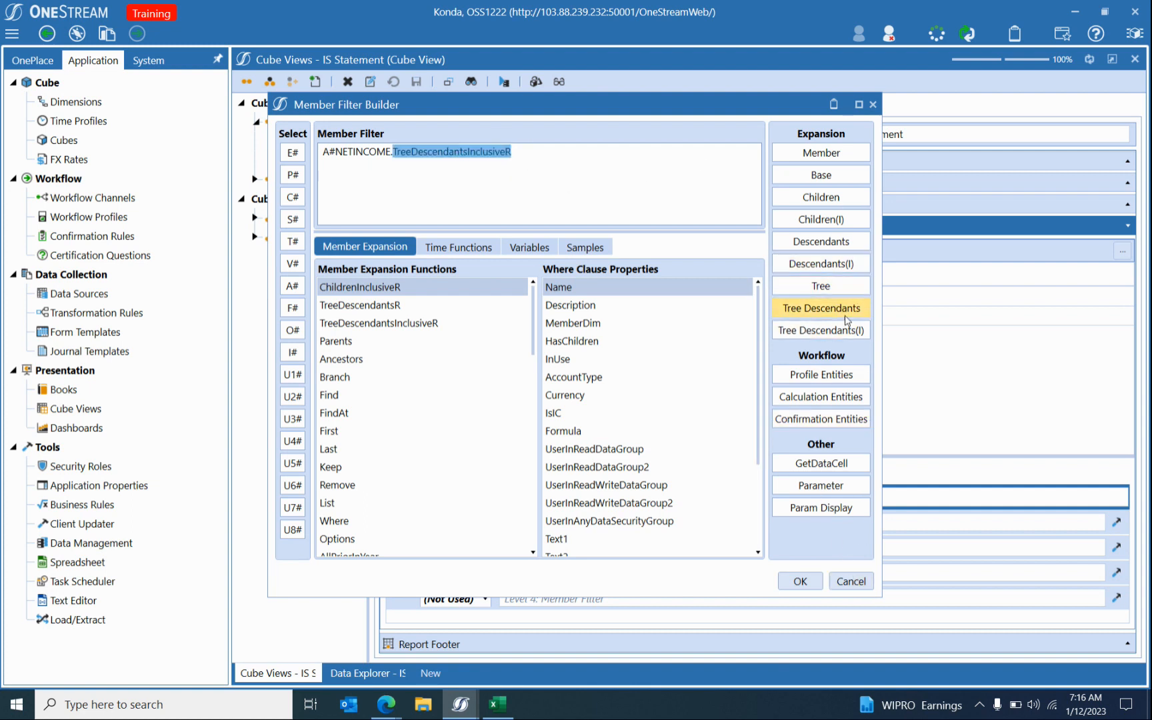
{"action": "left_click", "coordinate": [821, 218]}
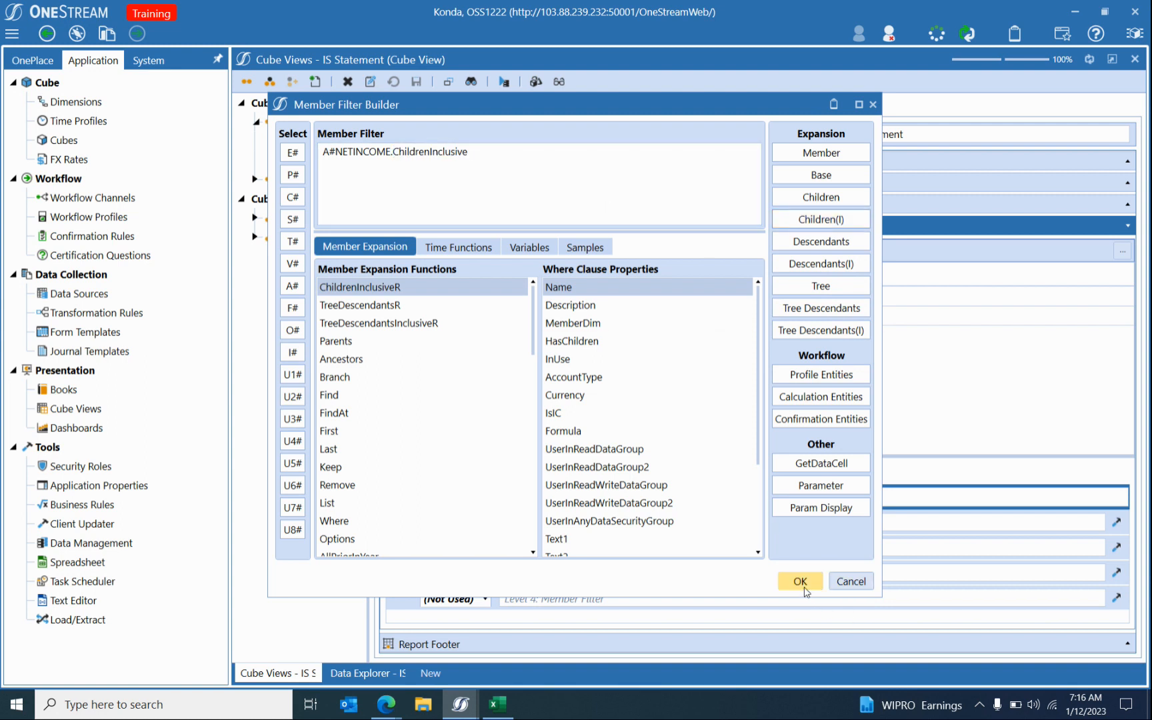
{"action": "left_click", "coordinate": [800, 581]}
Save the cube view with the ChildrenInclusive filter and check the INCTAX row in Data Explorer.
{"action": "left_click", "coordinate": [416, 81]}
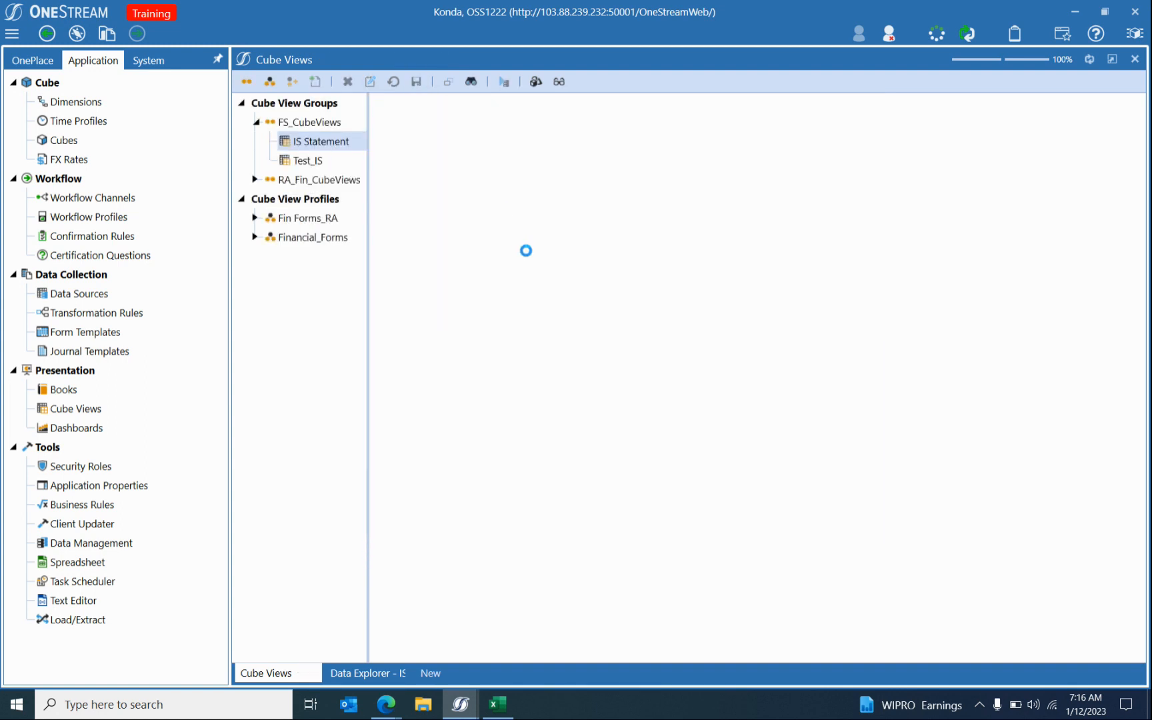
{"action": "left_click", "coordinate": [505, 83]}
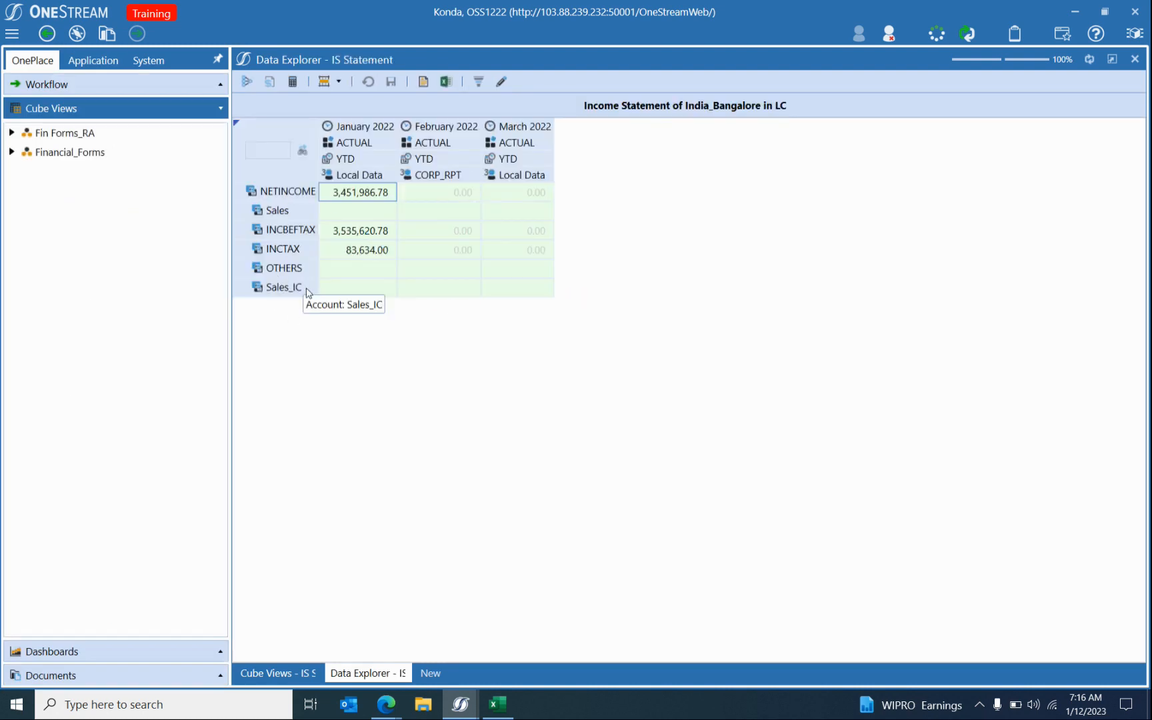
{"action": "left_click", "coordinate": [344, 256]}
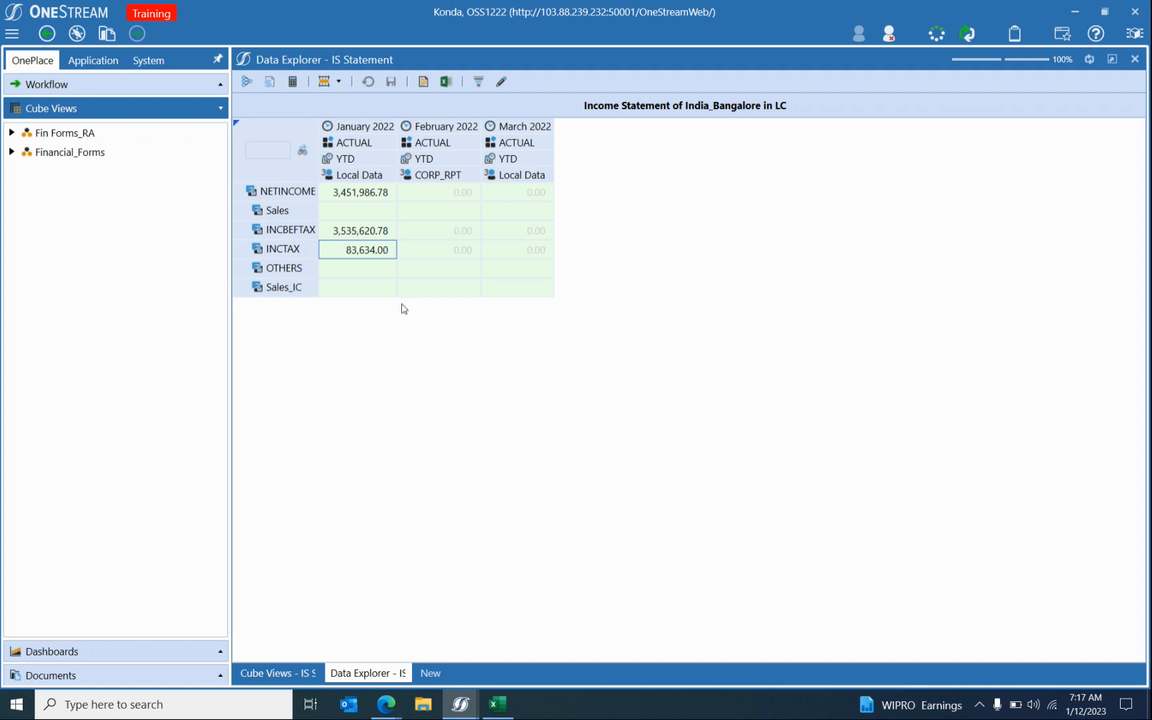
Extend Row1's account filter with the Remove function to exclude INCTAX, giving A#NETINCOME.ChildrenInclusive.Remove(INCTAX).
{"action": "left_click", "coordinate": [279, 674]}
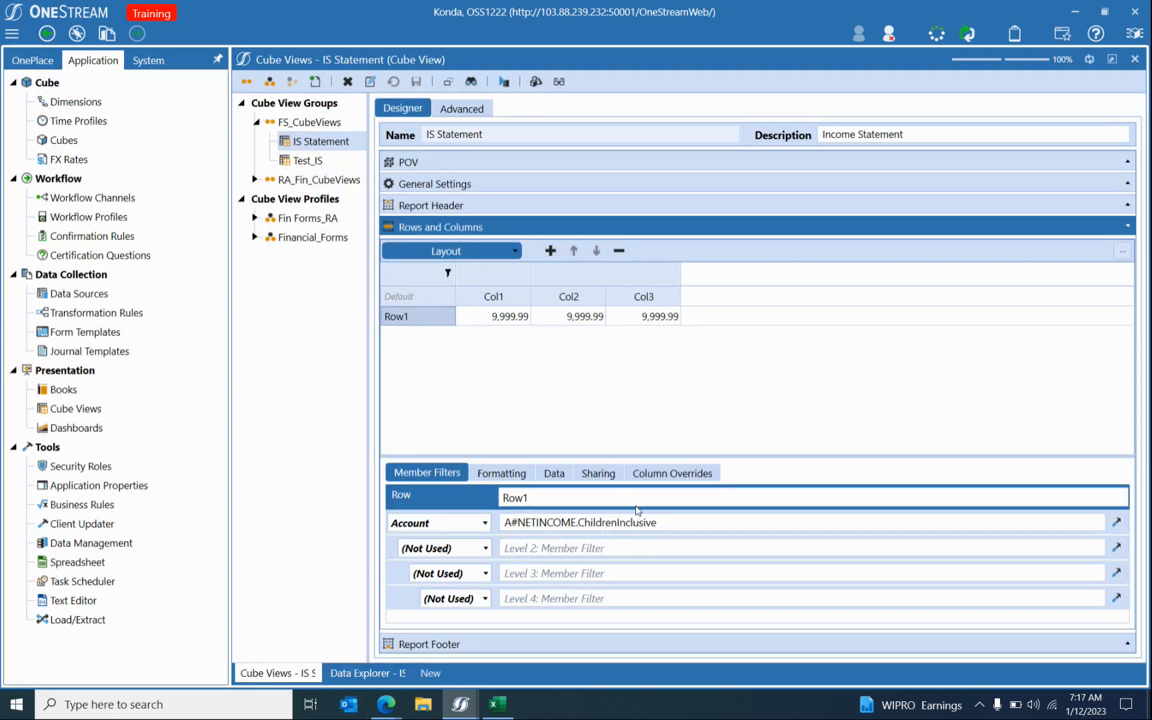
{"action": "left_click", "coordinate": [694, 521]}
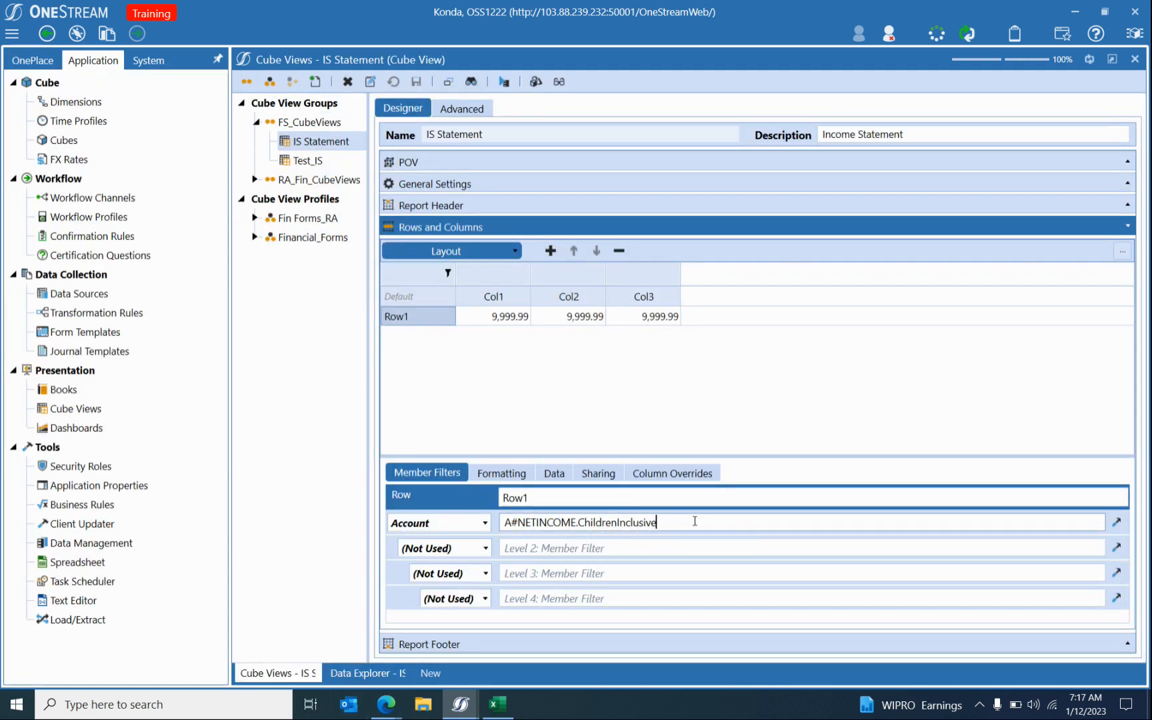
{"action": "left_click", "coordinate": [1116, 522]}
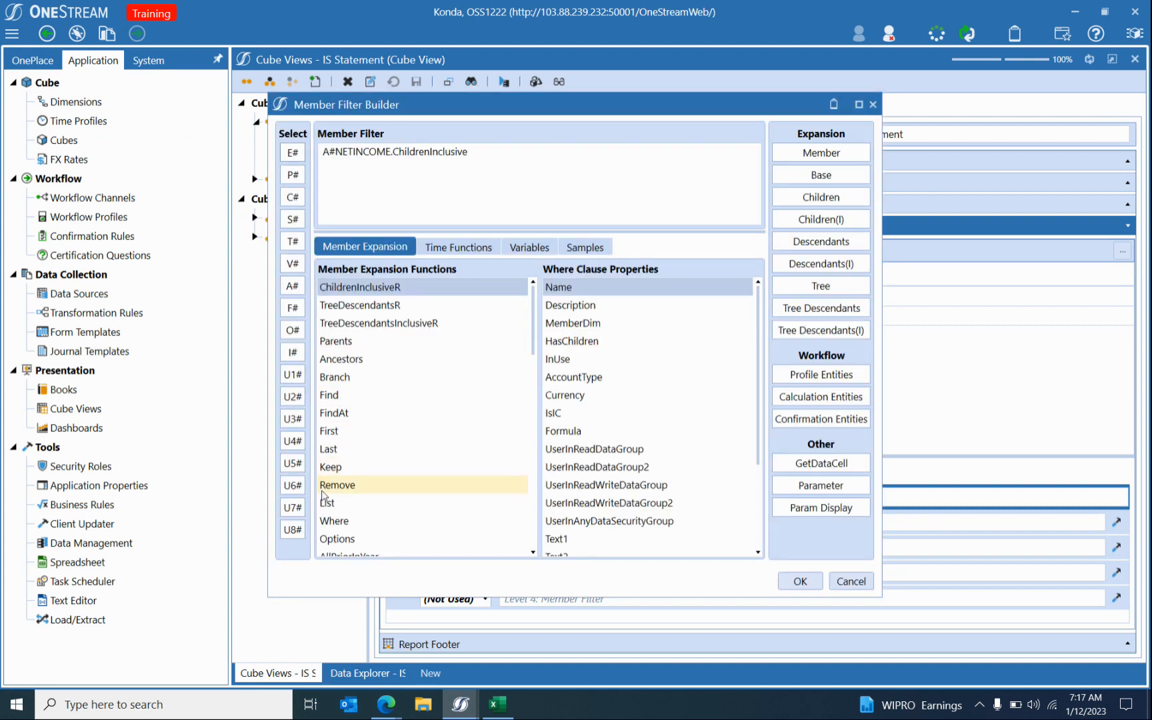
{"action": "left_click", "coordinate": [345, 490]}
{"action": "double_click", "coordinate": [359, 488]}
{"action": "left_click", "coordinate": [537, 170]}
{"action": "type", "text": "*"}
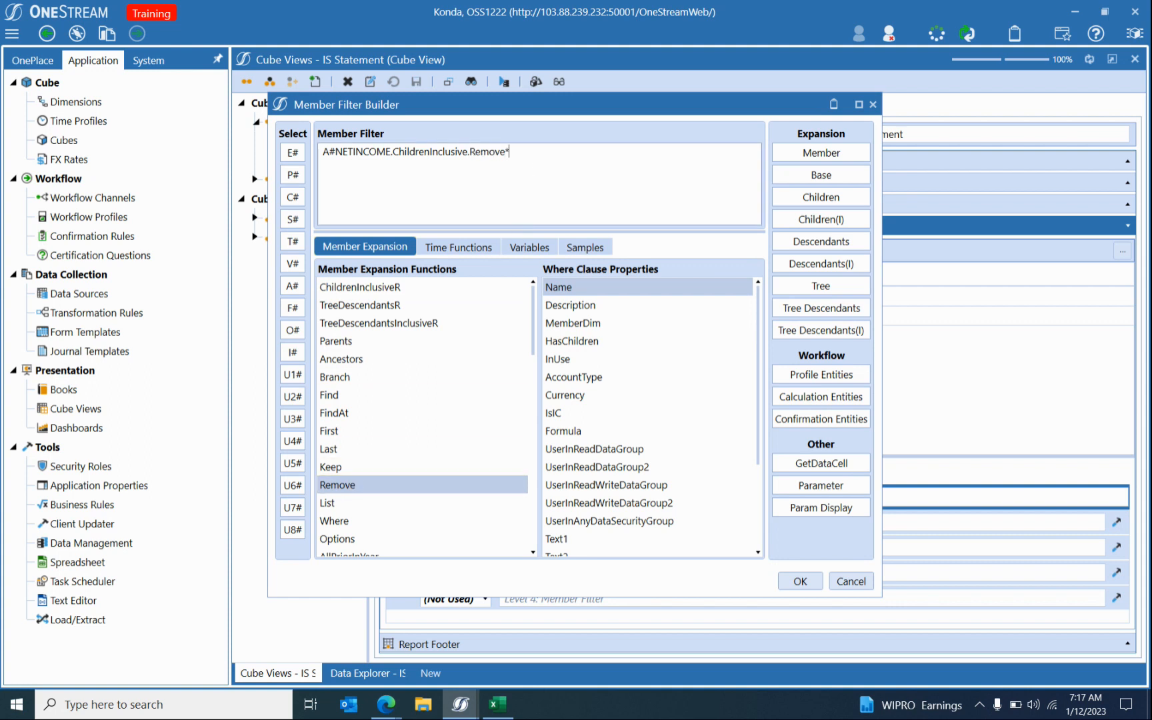
{"action": "type", "text": "(IN"}
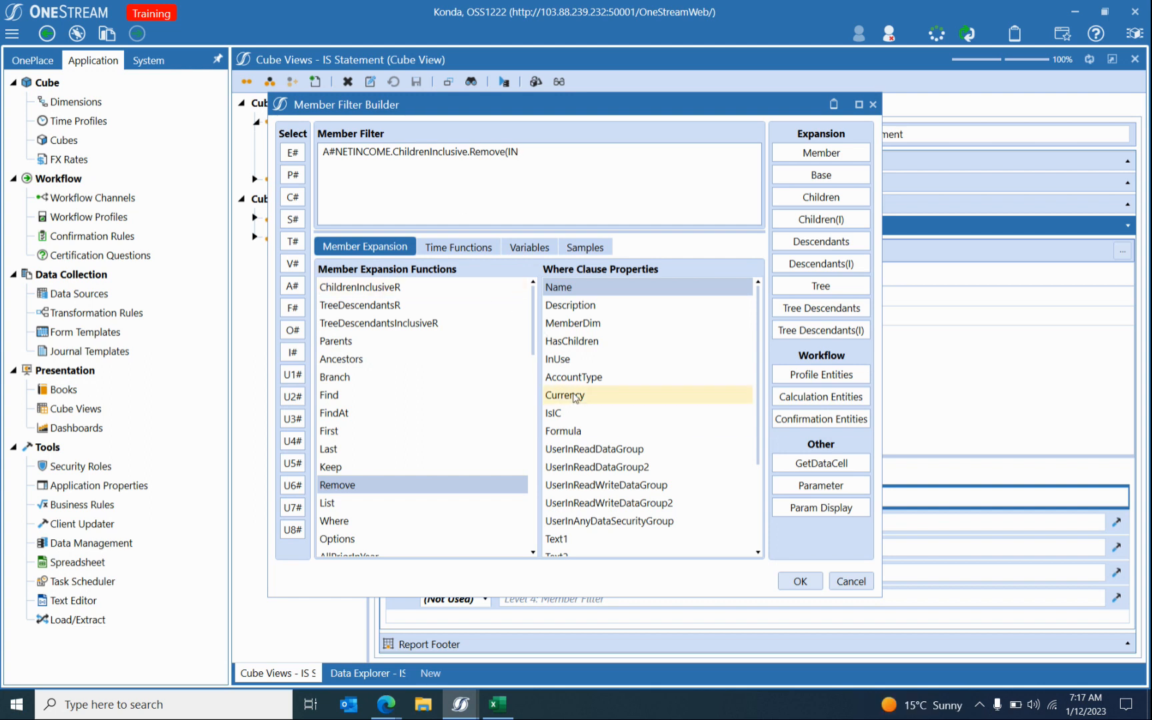
{"action": "type", "text": "TAA"}
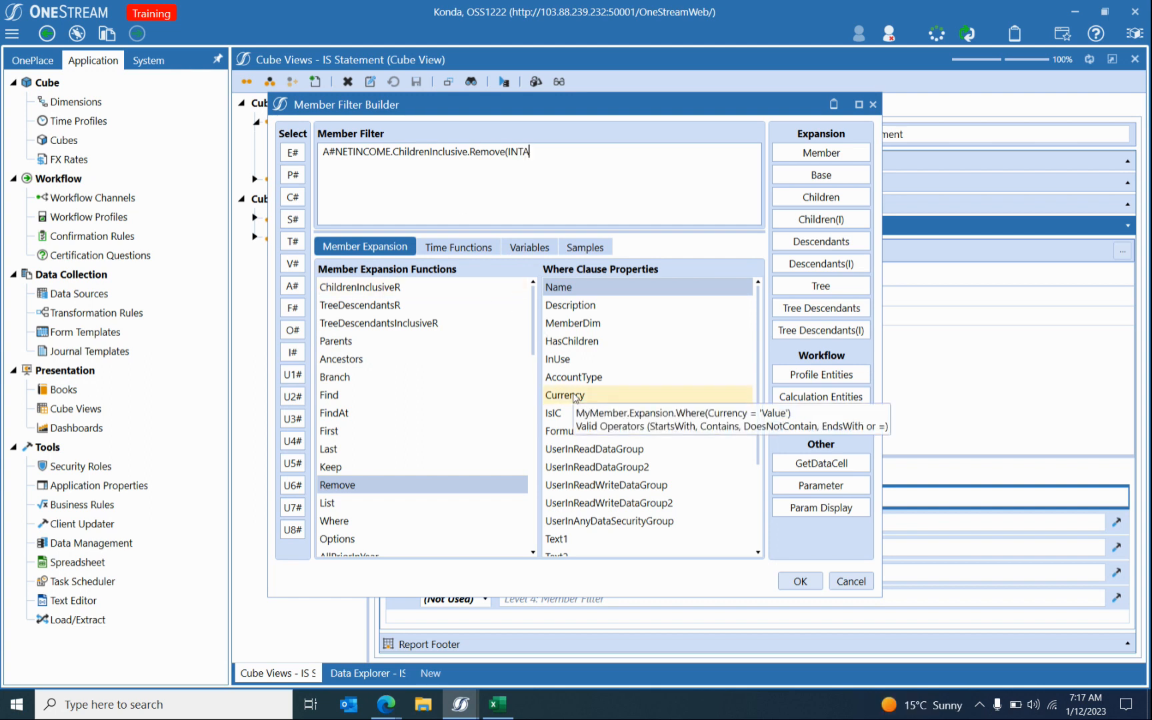
{"action": "type", "text": "X)"}
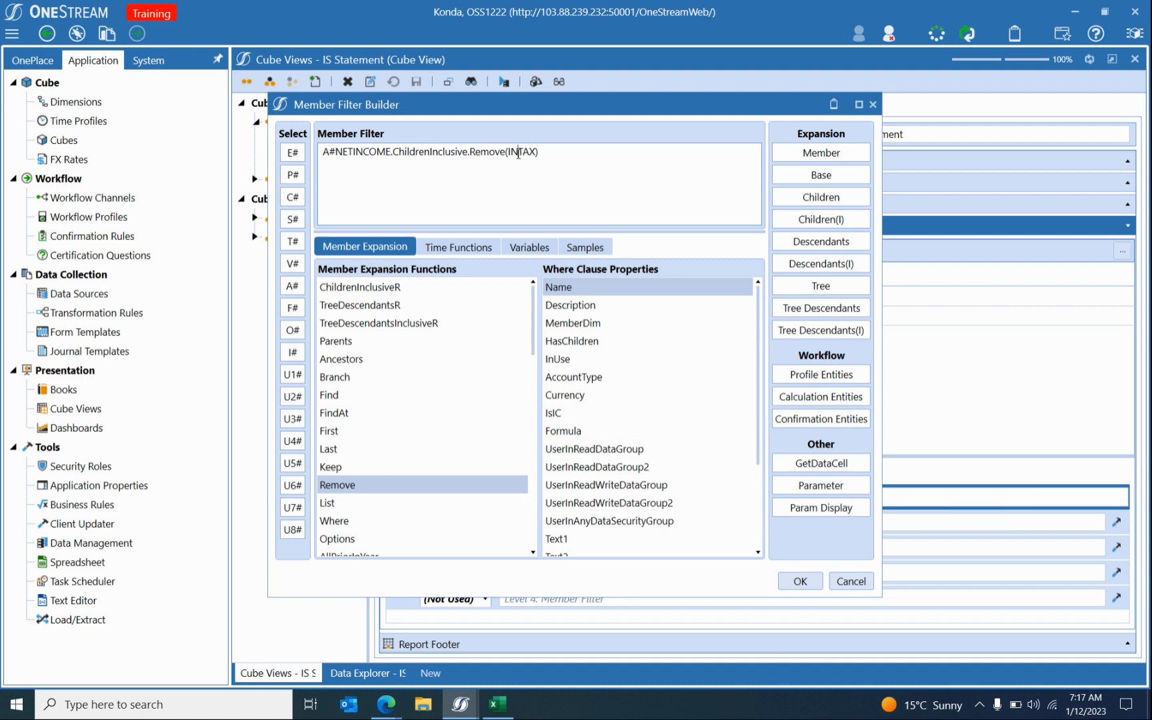
{"action": "type", "text": "C"}
{"action": "left_click", "coordinate": [800, 582]}
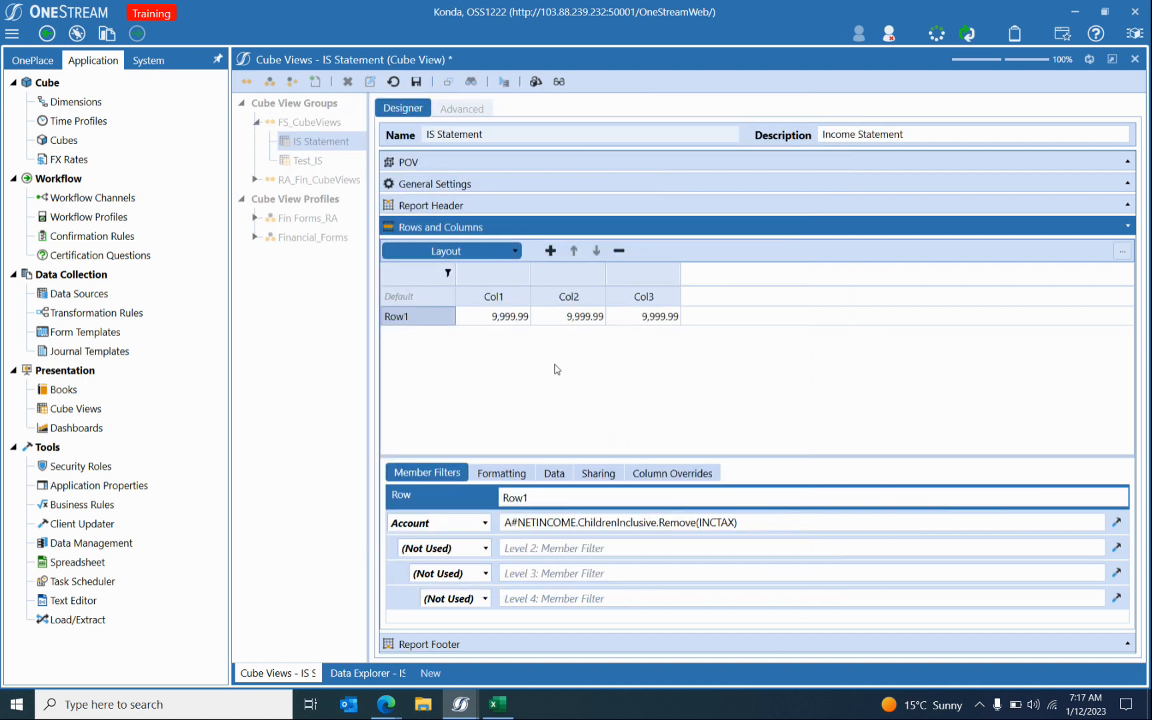
Save the cube view with the Remove(INCTAX) filter and inspect the OTHERS row's cells in Data Explorer.
{"action": "left_click", "coordinate": [367, 672]}
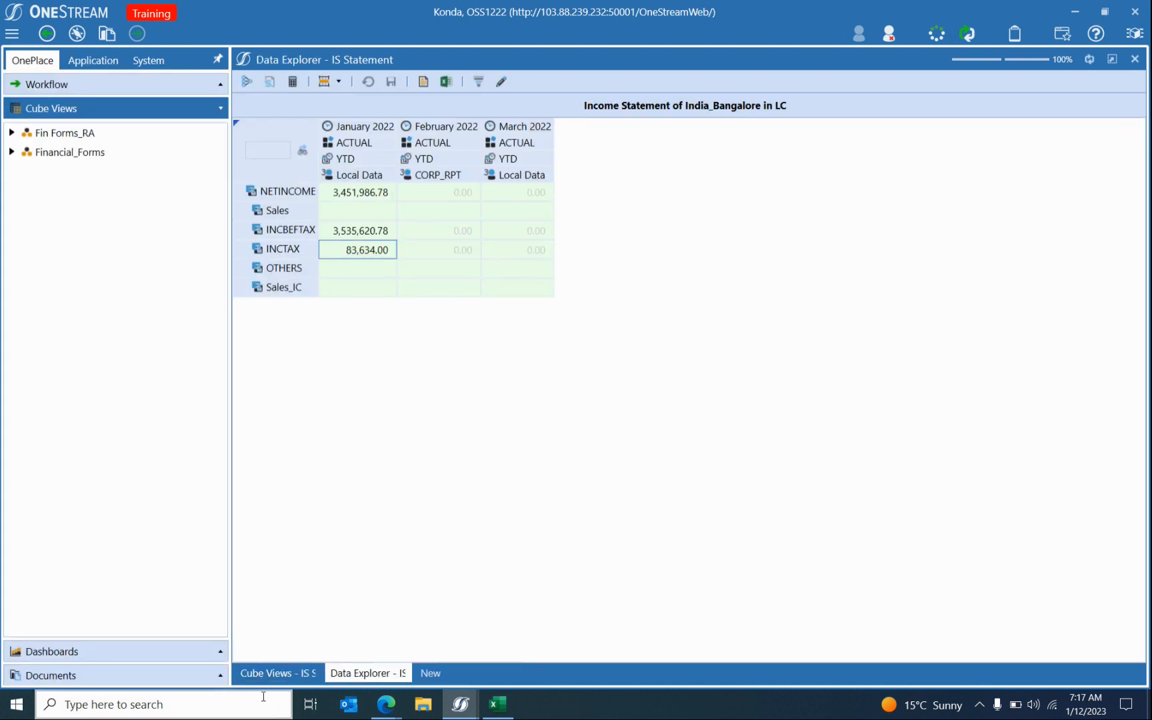
{"action": "left_click", "coordinate": [261, 675]}
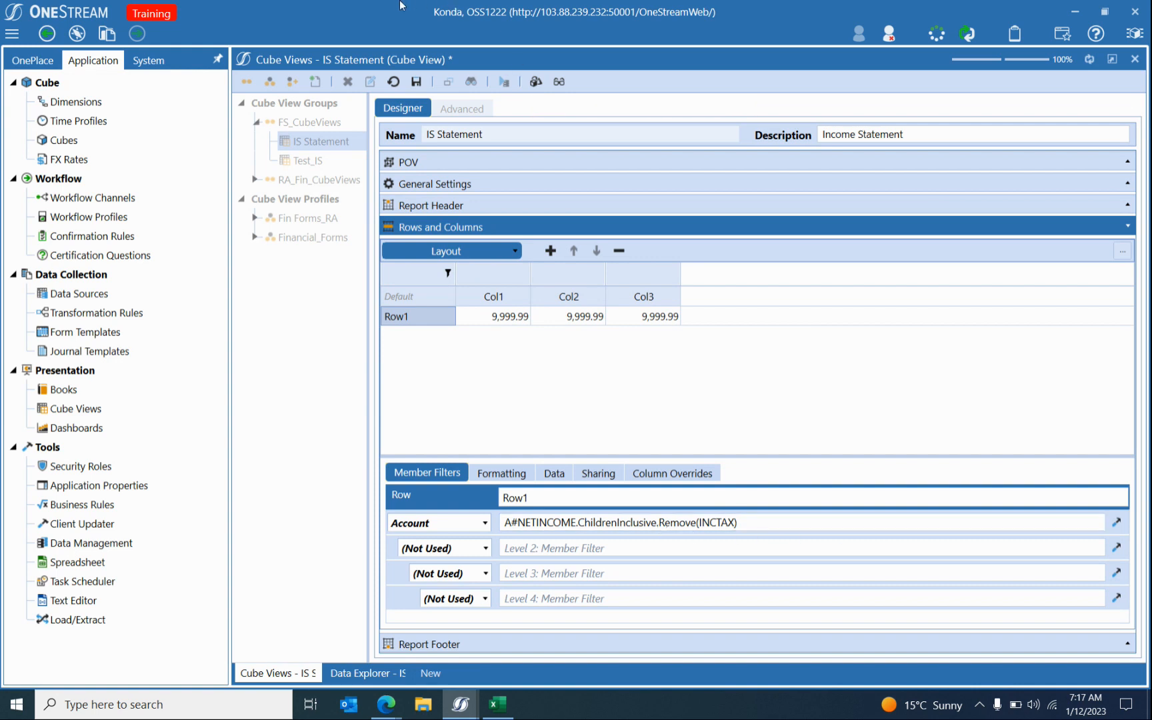
{"action": "left_click", "coordinate": [416, 82]}
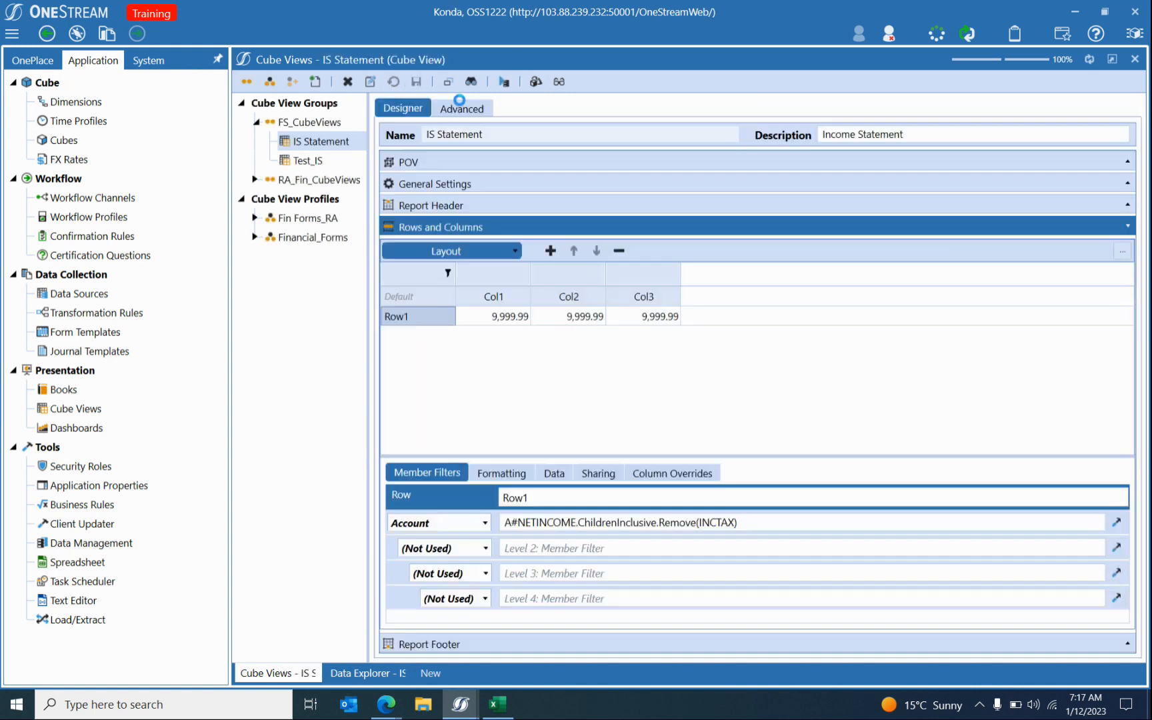
{"action": "left_click", "coordinate": [504, 81]}
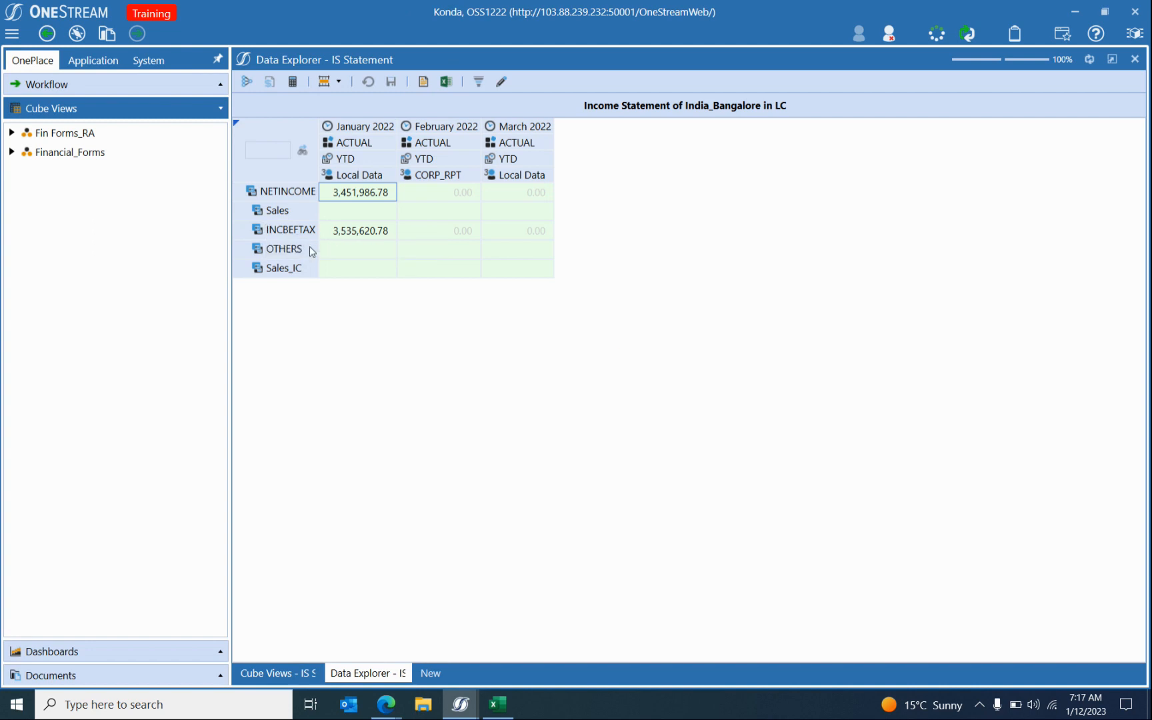
{"action": "left_click", "coordinate": [432, 250]}
{"action": "left_click", "coordinate": [495, 255]}
{"action": "left_click", "coordinate": [418, 255]}
{"action": "left_click", "coordinate": [360, 257]}
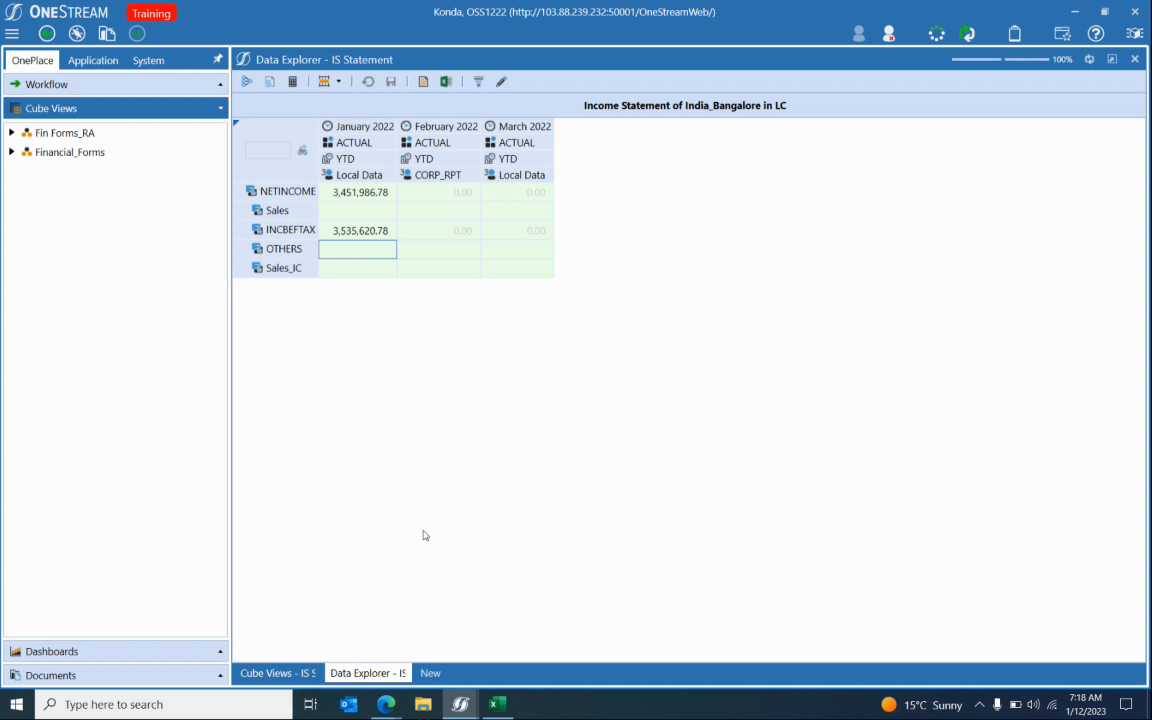
Add OTHERS to Row1's Remove function, giving A#NETINCOME.ChildrenInclusive.Remove(INCTAX, OTHERS), and open the saved cube view in Data Explorer.
{"action": "left_click", "coordinate": [283, 672]}
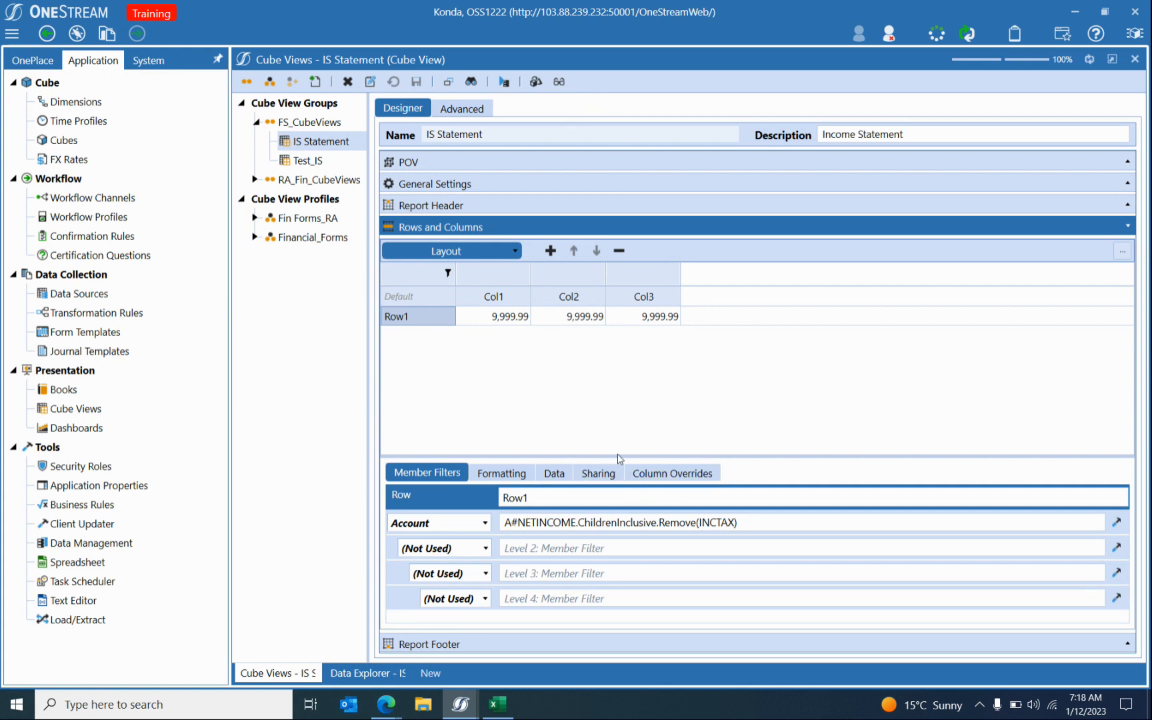
{"action": "left_click", "coordinate": [800, 522]}
{"action": "type", "text": ","}
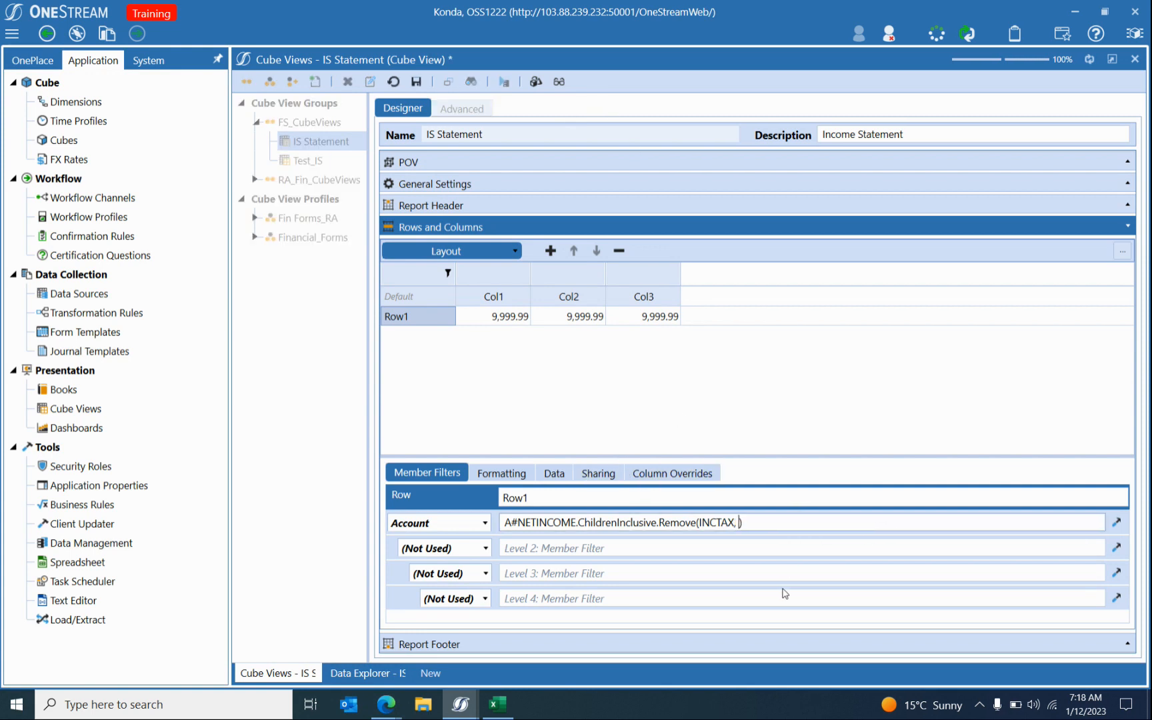
{"action": "left_click", "coordinate": [368, 673]}
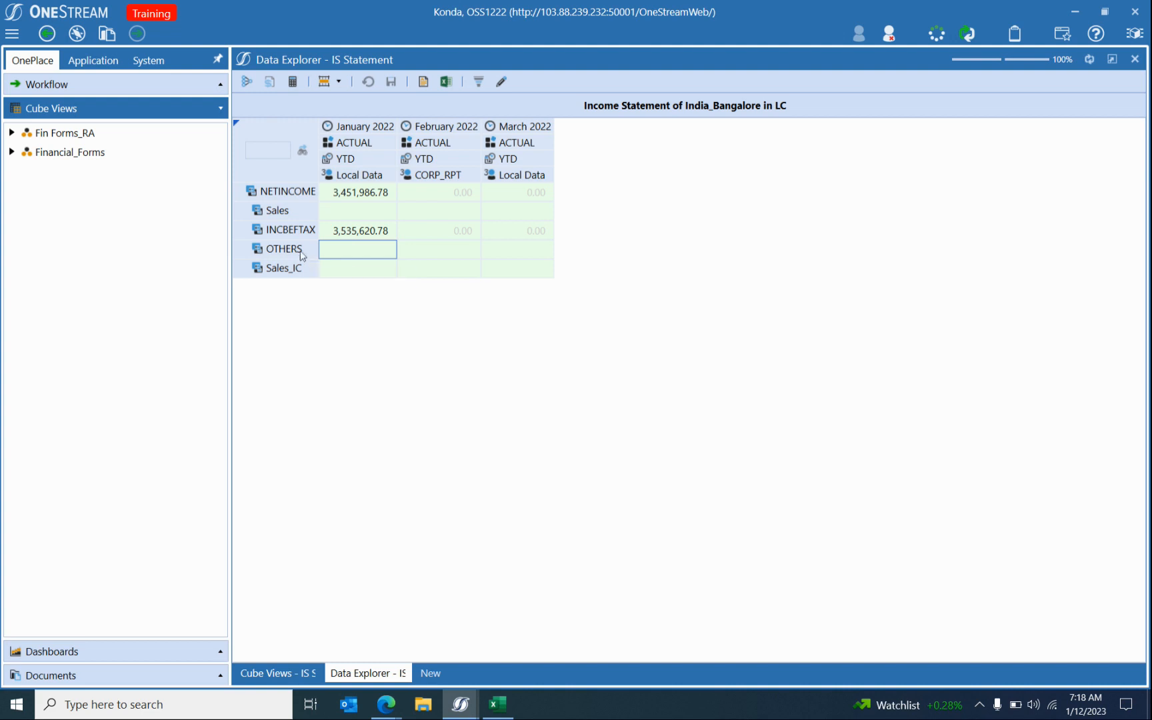
{"action": "left_click", "coordinate": [293, 673]}
{"action": "left_click", "coordinate": [739, 522]}
{"action": "type", "text": "OTHERS"}
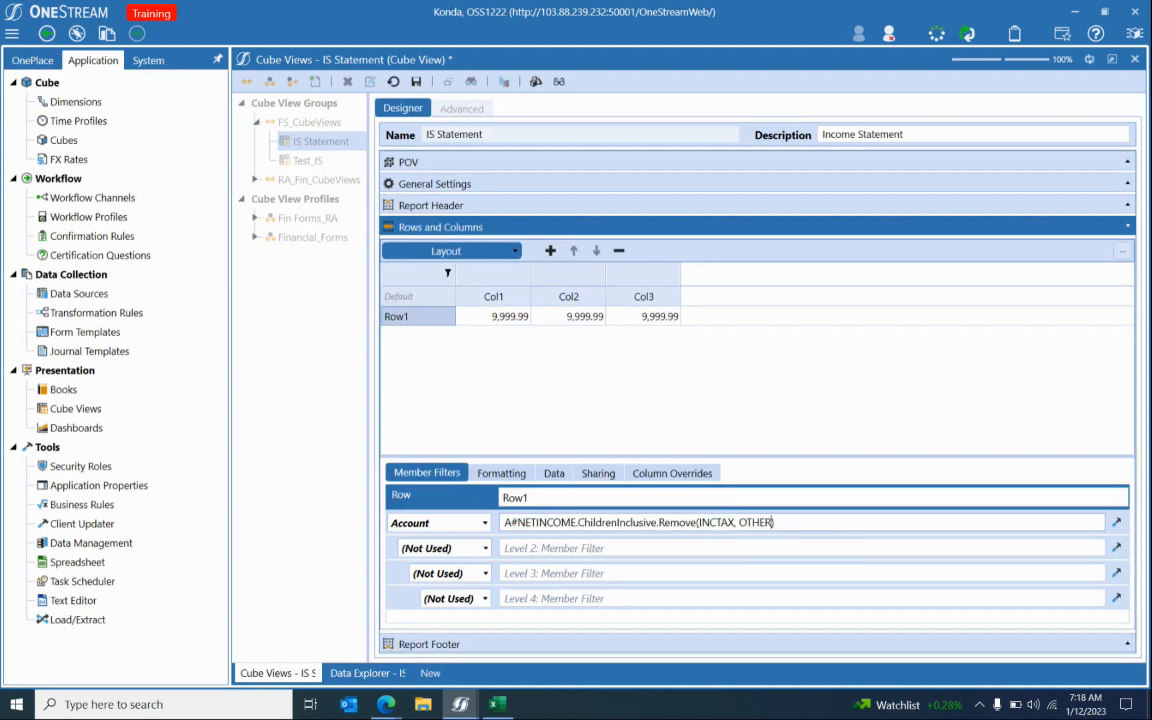
{"action": "left_click", "coordinate": [414, 82]}
{"action": "left_click", "coordinate": [504, 82]}
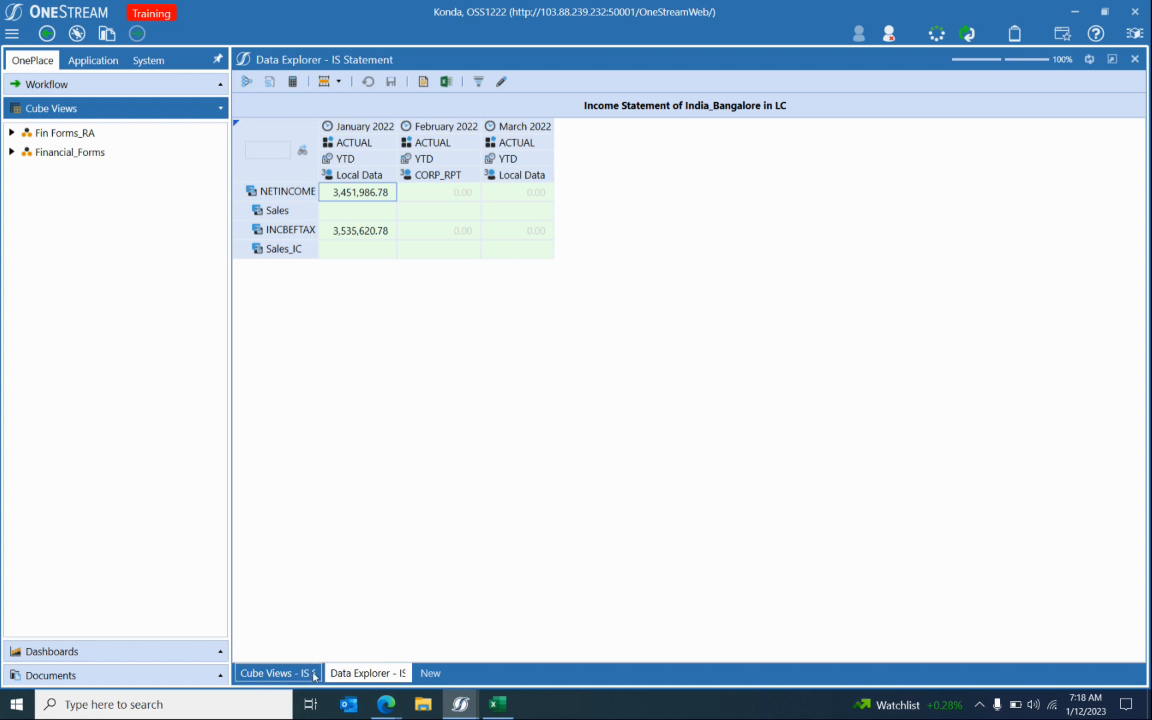
Return to the cube view designer and open Row1's account filter in the Member Filter Builder.
{"action": "left_click", "coordinate": [280, 673]}
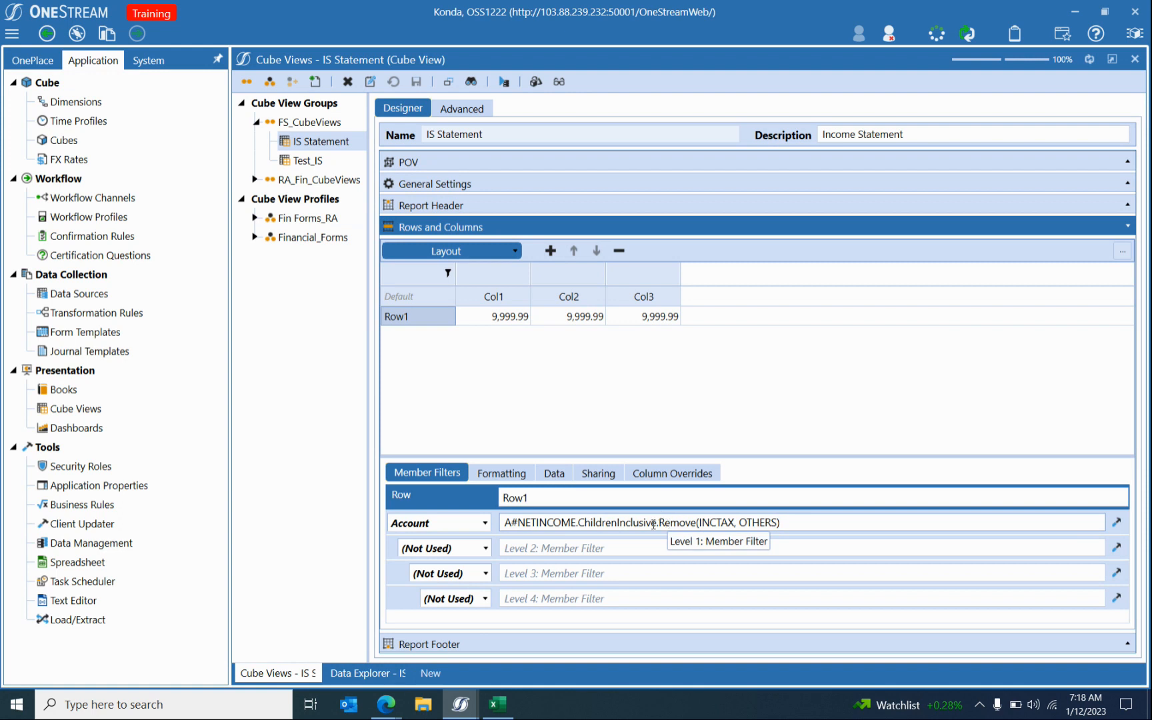
{"action": "left_click_drag", "start_coordinate": [653, 525], "coordinate": [494, 525]}
{"action": "left_click_drag", "start_coordinate": [699, 522], "coordinate": [770, 522]}
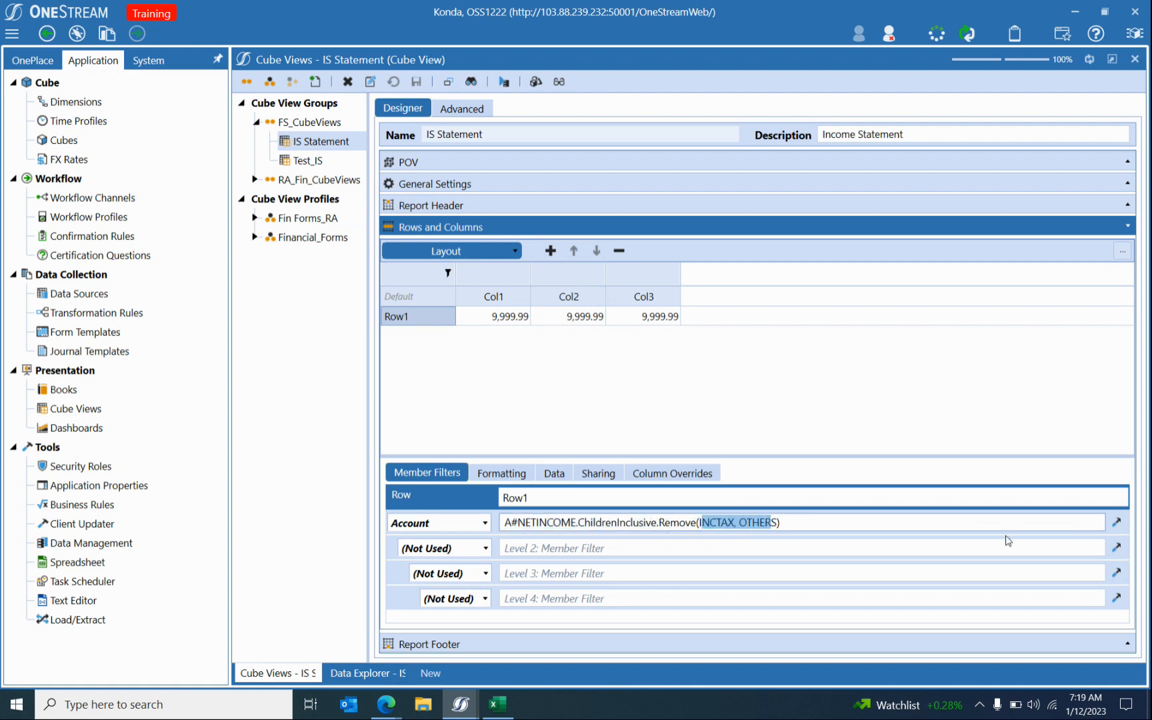
{"action": "left_click", "coordinate": [1116, 522]}
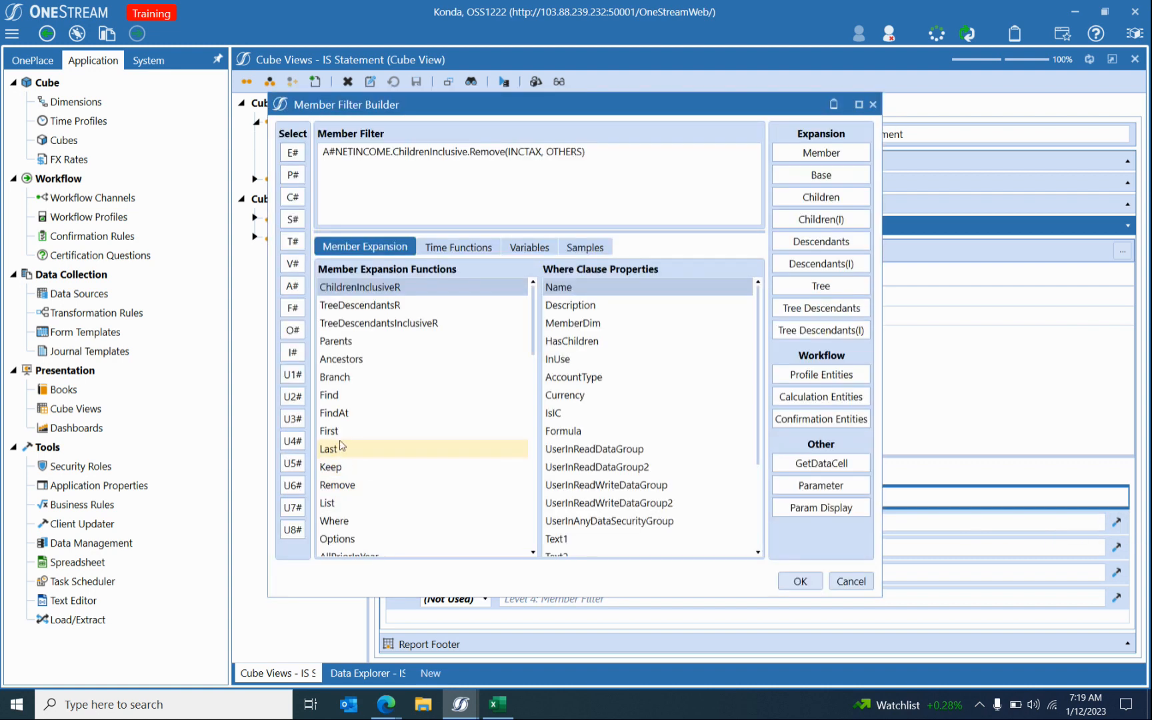
{"action": "left_click", "coordinate": [337, 467]}
{"action": "double_click", "coordinate": [337, 467]}
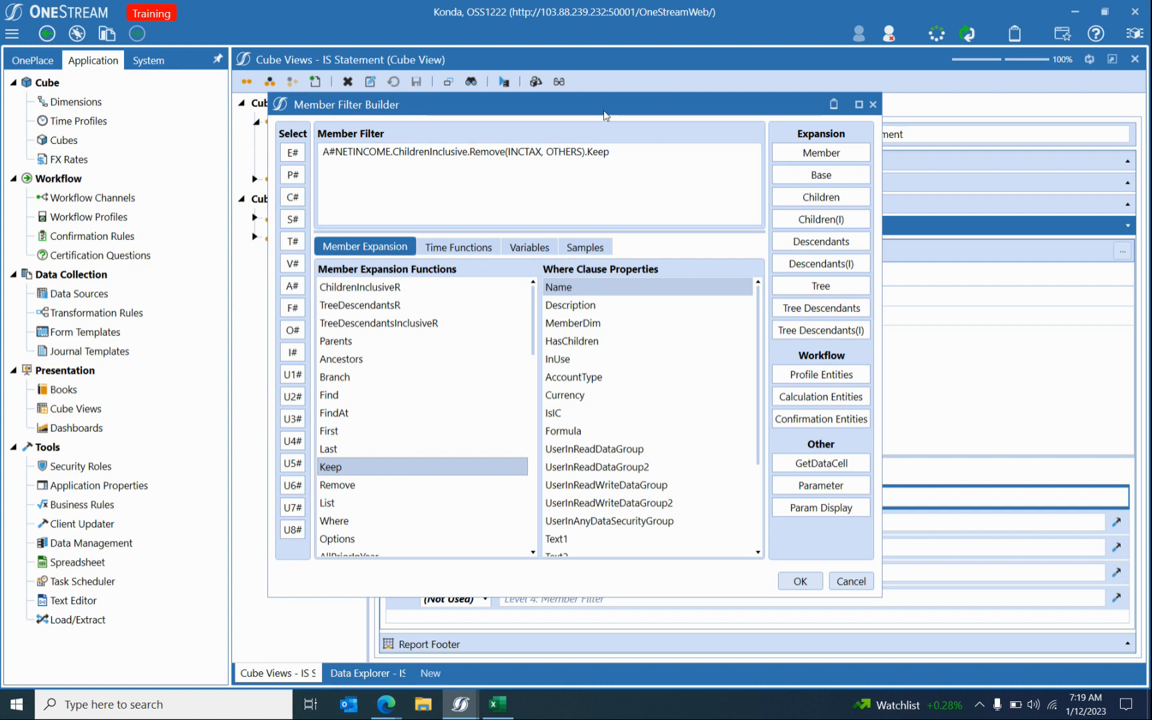
{"action": "left_click_drag", "start_coordinate": [586, 154], "coordinate": [470, 153]}
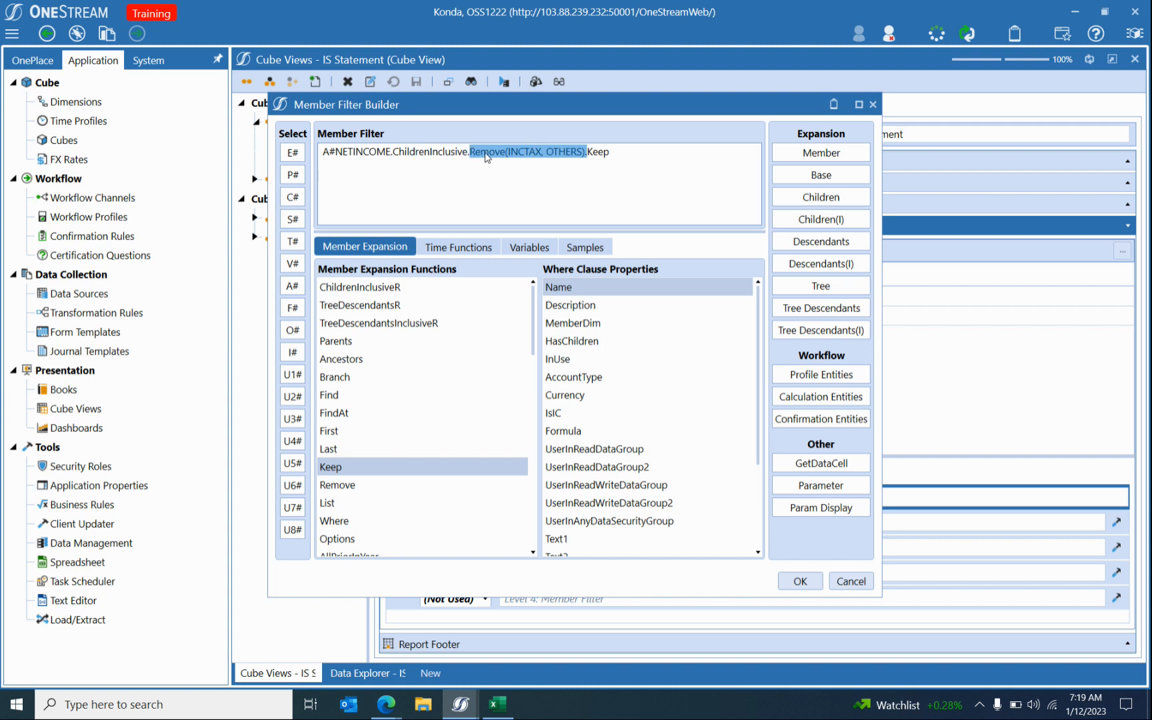
{"action": "key", "text": "BackSpace"}
{"action": "type", "text": "("}
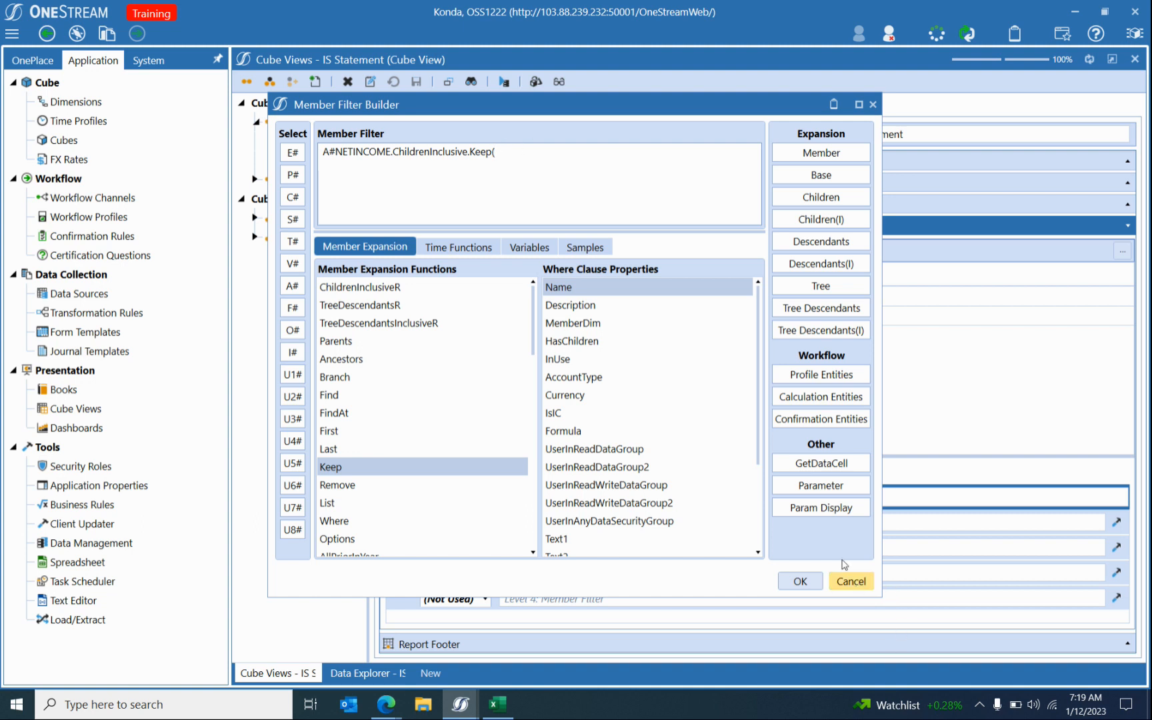
Set Row1's account filter to A#NETINCOME.list(INCTAX, OTHERS) and open the saved cube view in Data Explorer.
{"action": "left_click_drag", "start_coordinate": [393, 151], "coordinate": [520, 145]}
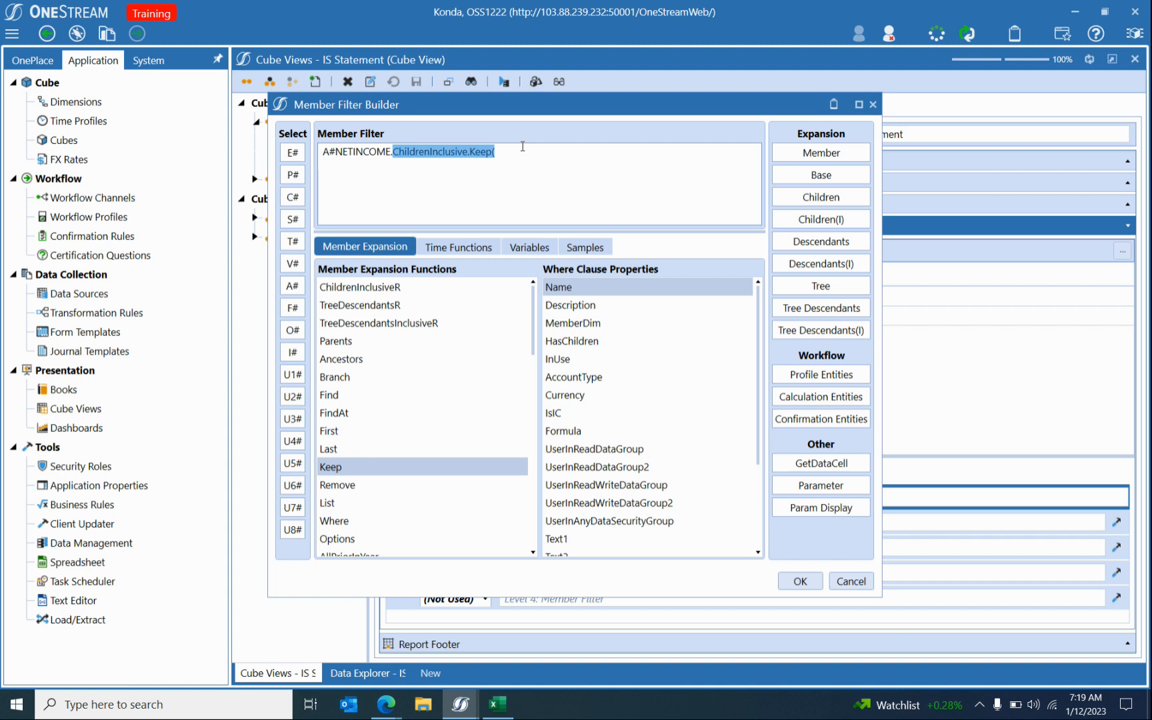
{"action": "key", "text": "BackSpace"}
{"action": "type", "text": "list"}
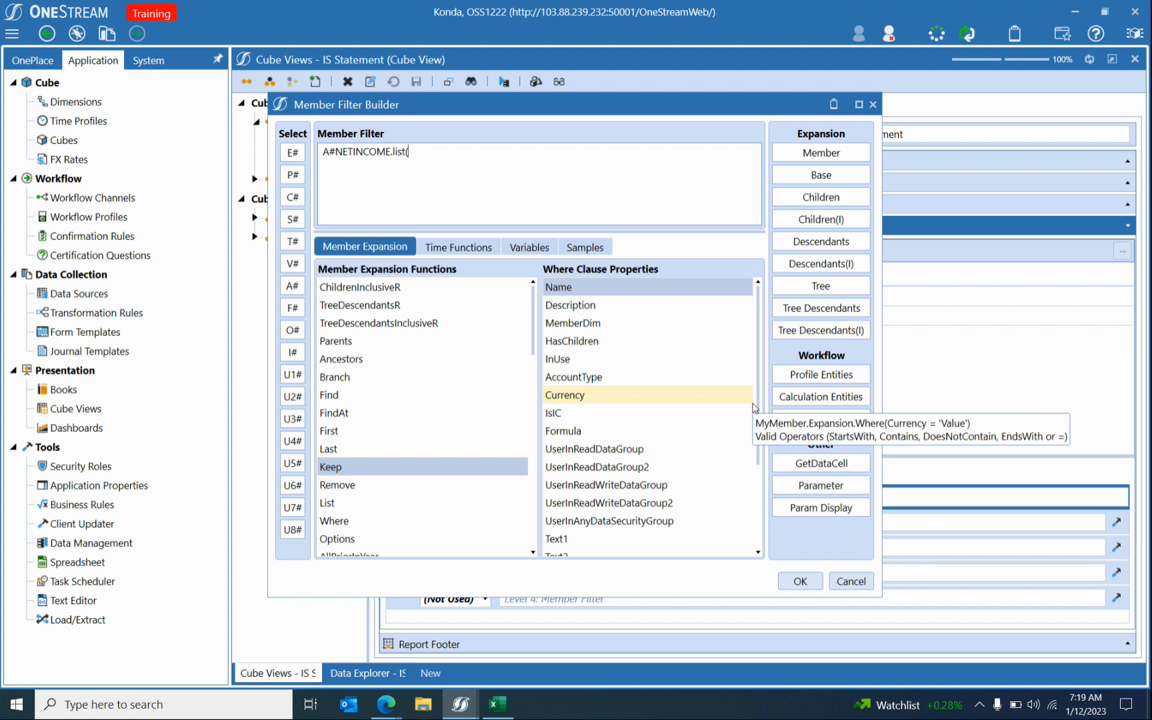
{"action": "type", "text": "(INCTAX"}
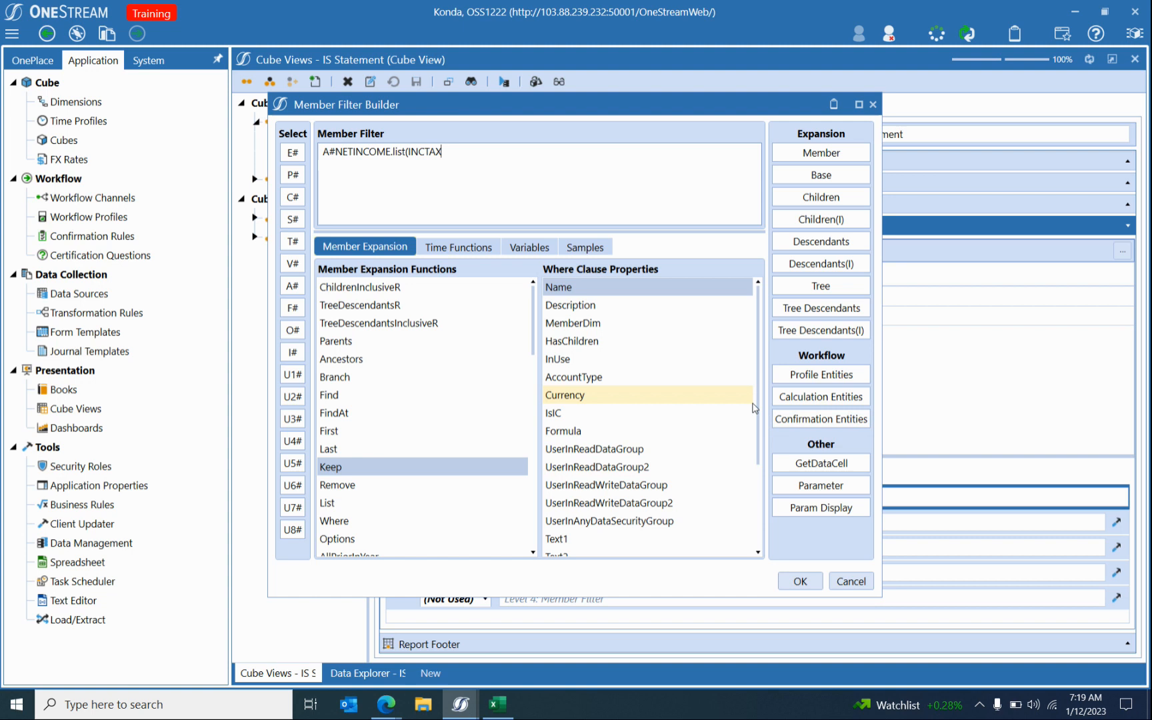
{"action": "type", "text": ", OTHERS)"}
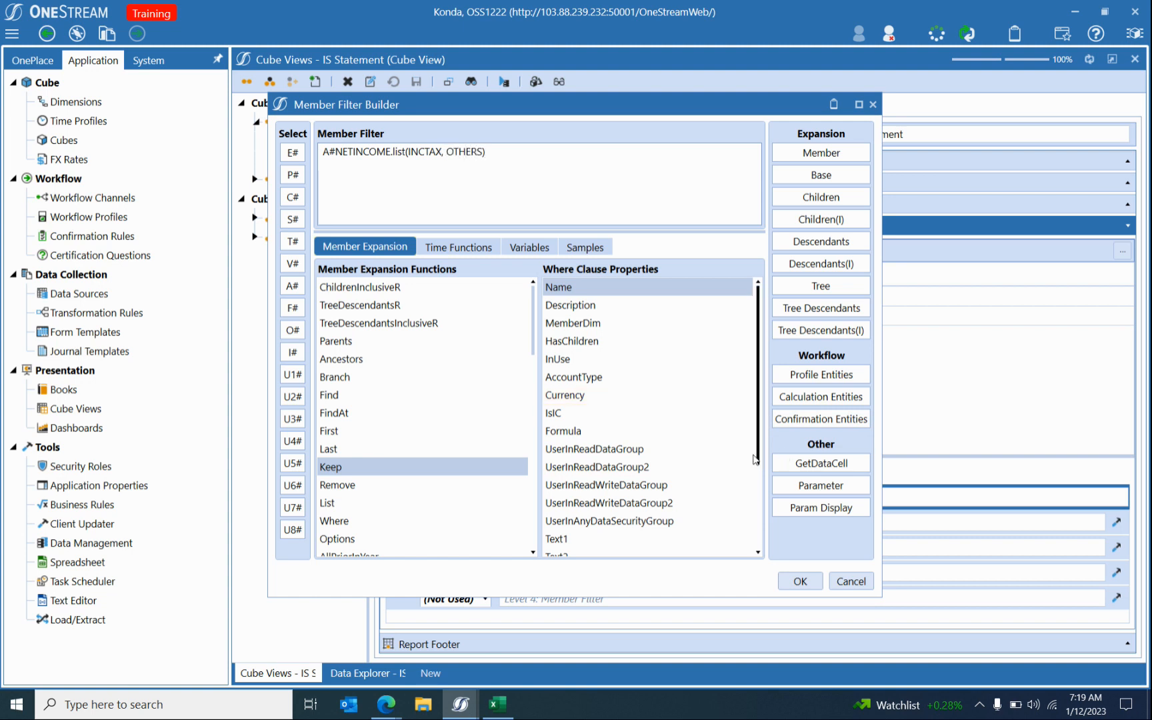
{"action": "left_click", "coordinate": [803, 583]}
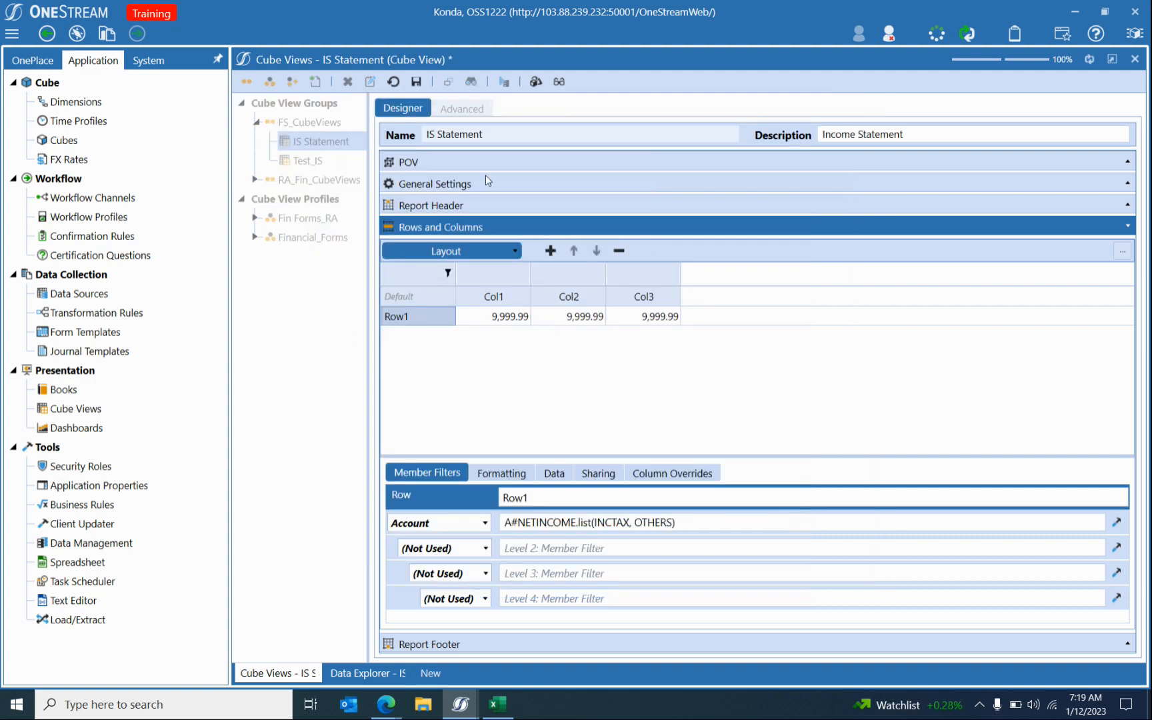
{"action": "left_click", "coordinate": [416, 82]}
{"action": "left_click", "coordinate": [504, 82]}
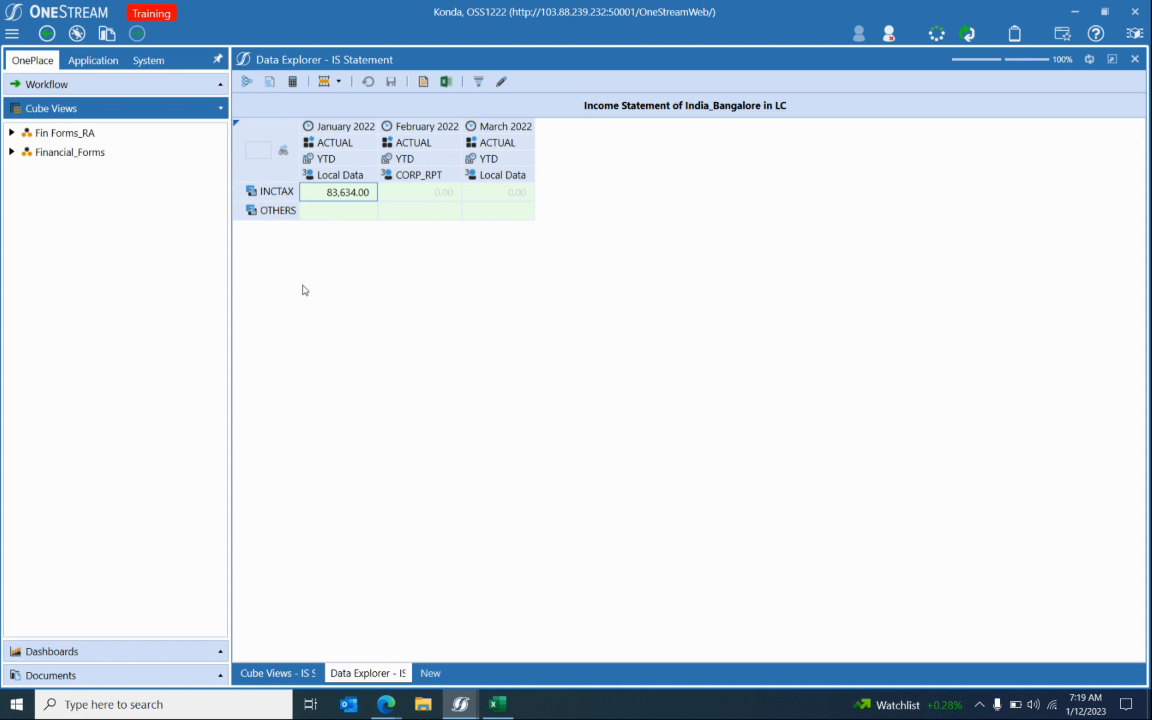
Back in Row1's account filter, replace the list(INCTAX, OTHERS) expansion with Base and start a Where clause.
{"action": "left_click", "coordinate": [275, 673]}
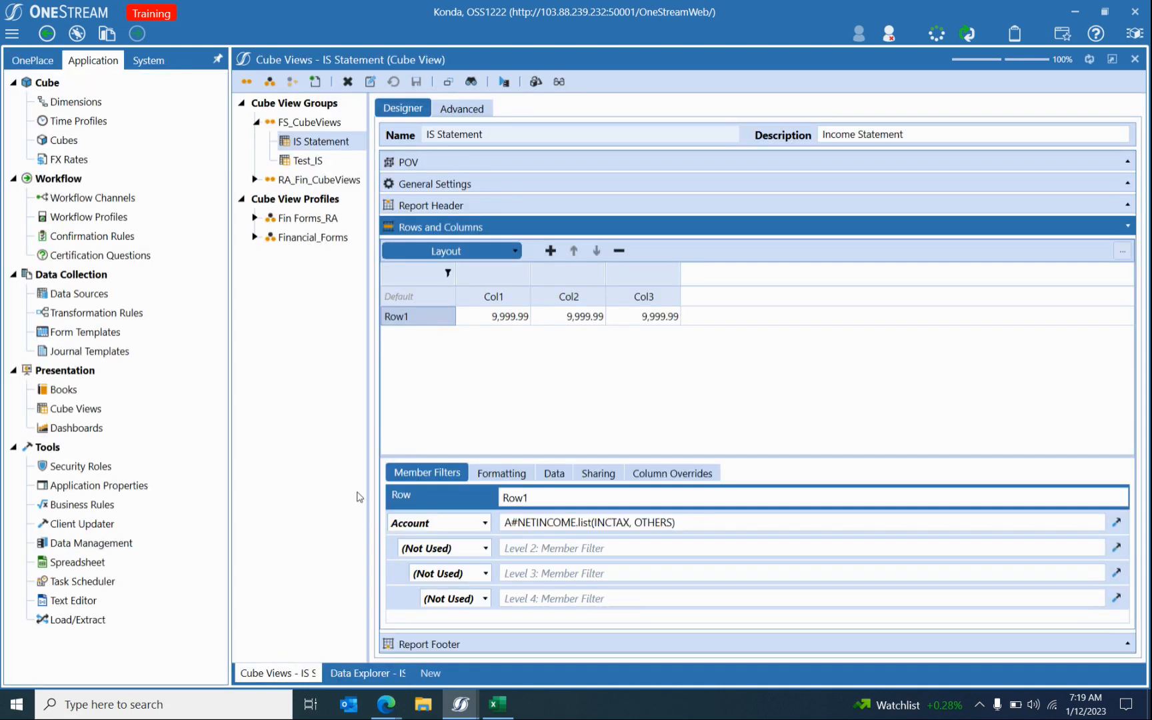
{"action": "left_click", "coordinate": [1118, 523]}
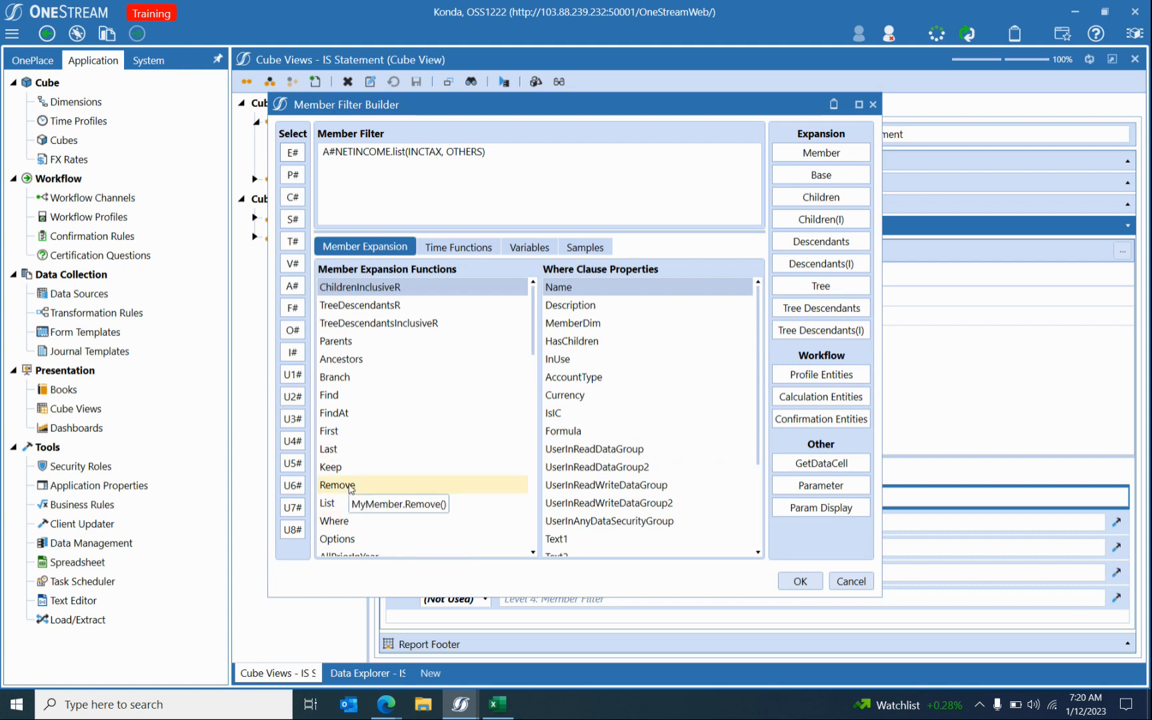
{"action": "double_click", "coordinate": [375, 521]}
{"action": "left_click", "coordinate": [489, 151]}
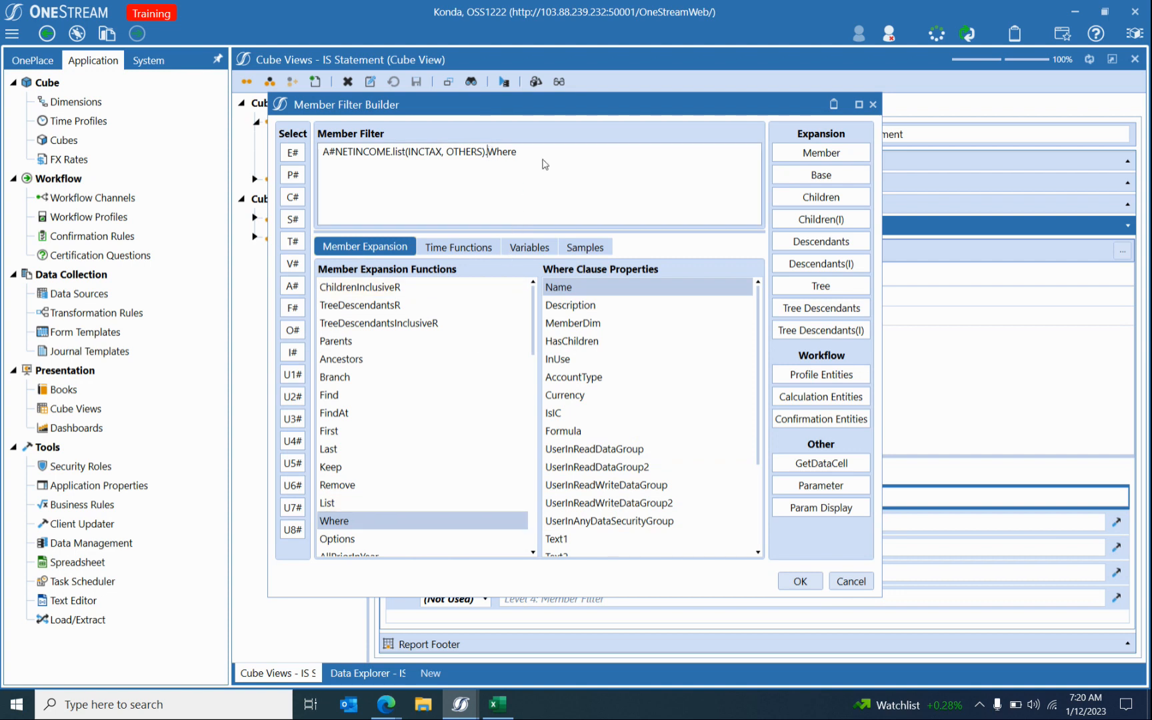
{"action": "key", "text": "ctrl+shift+Left"}
{"action": "key", "text": "ctrl+shift+Left"}
{"action": "key", "text": "ctrl+shift+Left"}
{"action": "key", "text": "ctrl+shift+Left"}
{"action": "key", "text": "ctrl+shift+Left"}
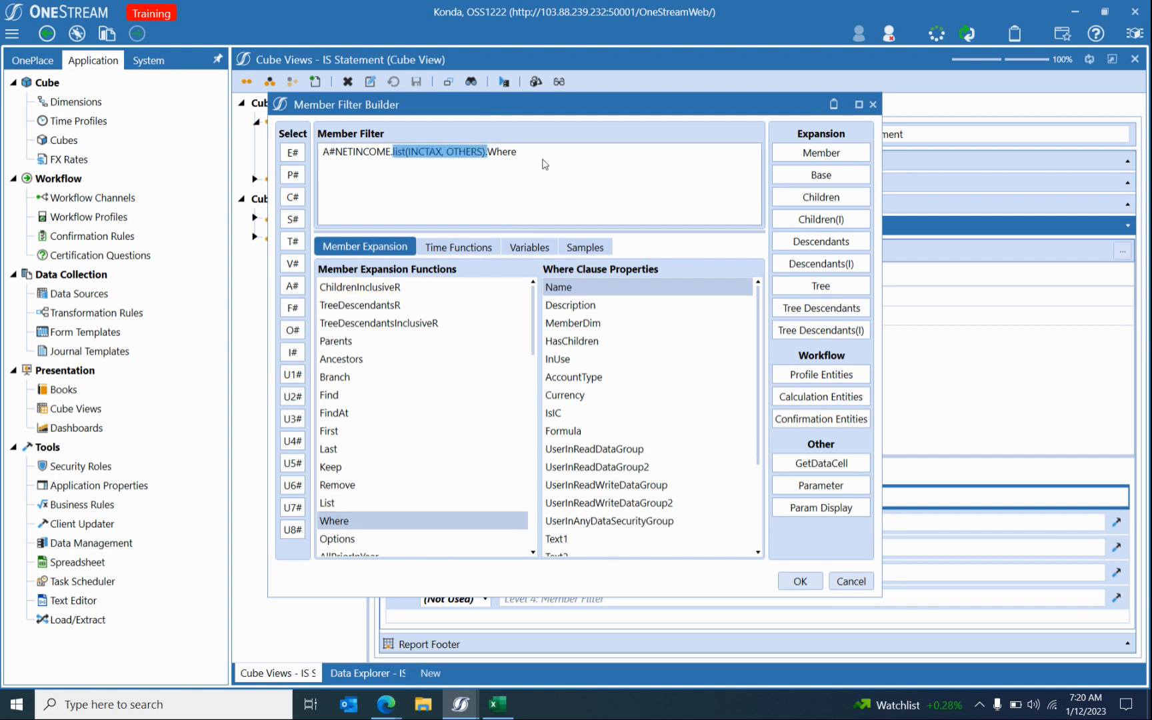
{"action": "type", "text": "Base"}
{"action": "type", "text": "."}
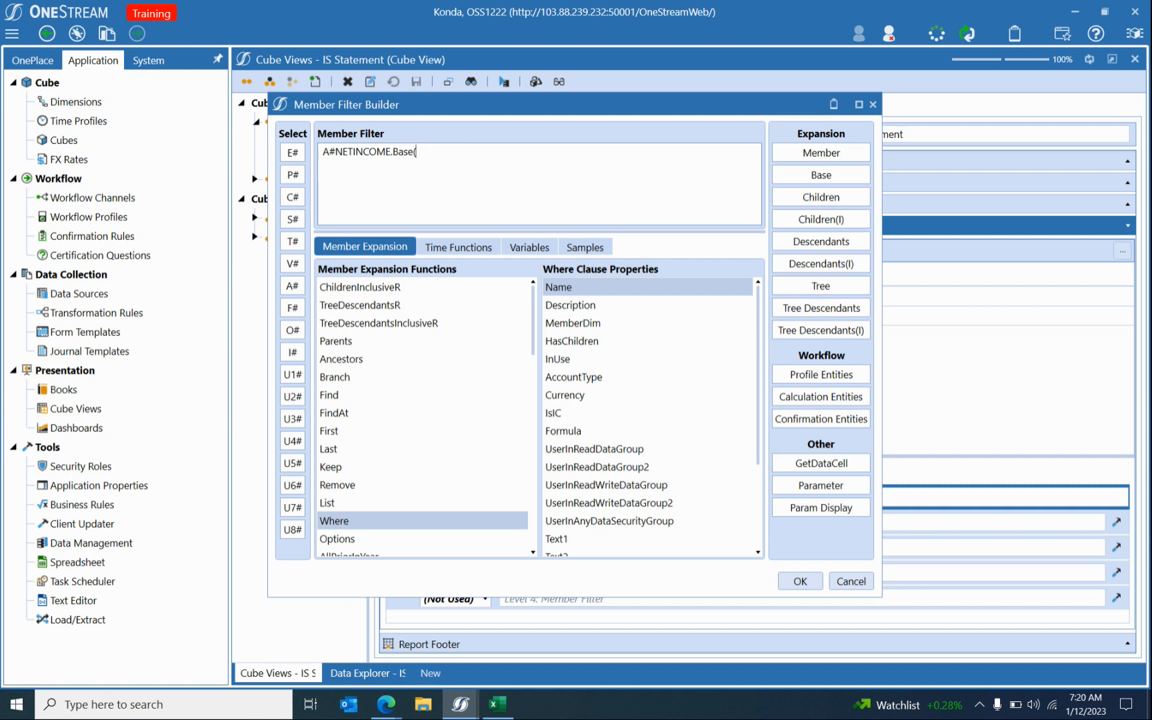
{"action": "type", "text": "Wh with"}
Open CV Cell Syntax.txt from the OneStream Training Files folder in File Explorer, and minimize the Explorer window.
{"action": "left_click", "coordinate": [423, 705]}
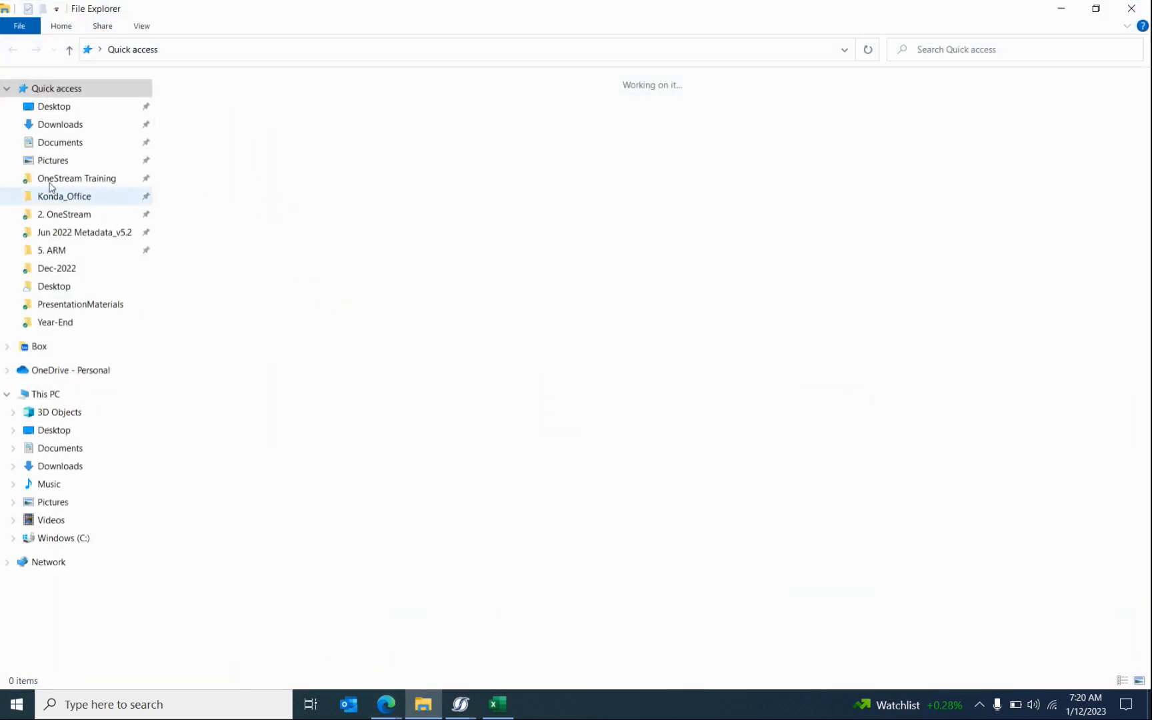
{"action": "left_click", "coordinate": [52, 181]}
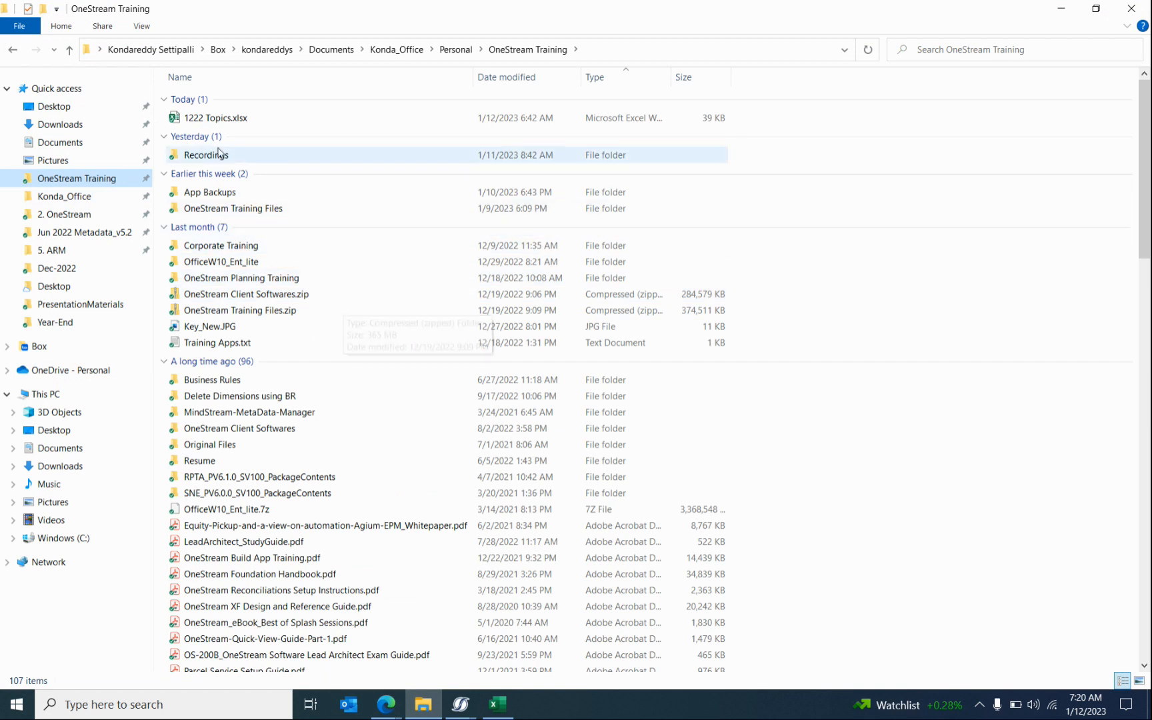
{"action": "double_click", "coordinate": [227, 208]}
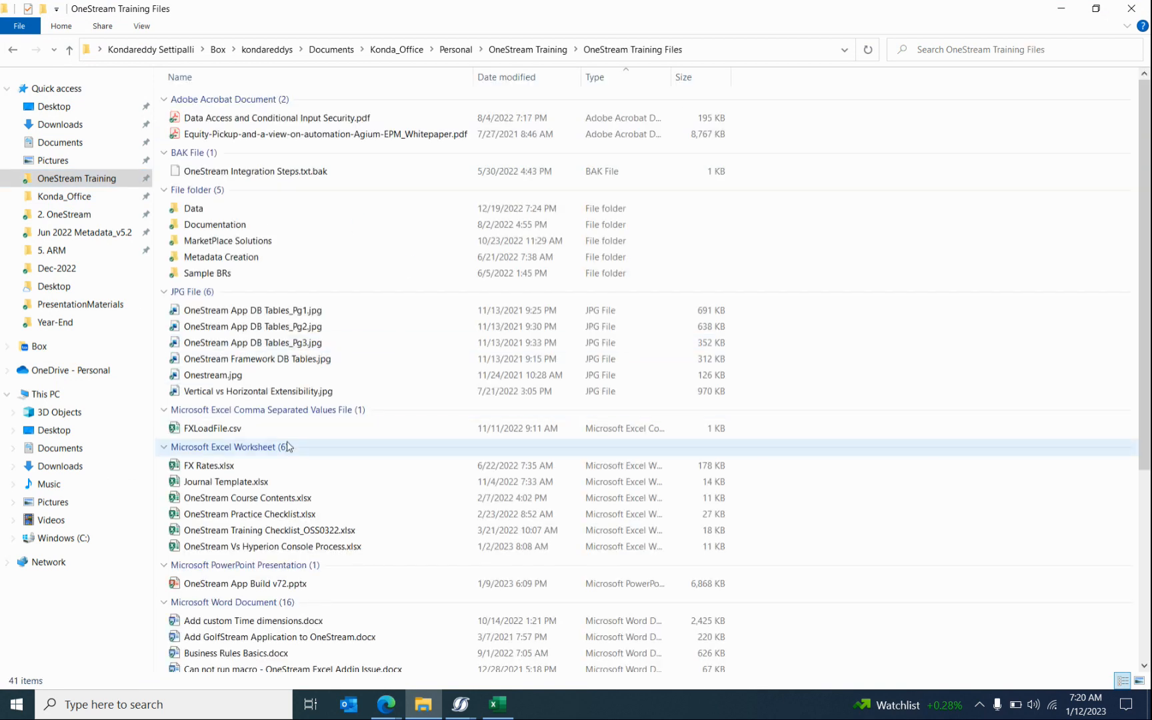
{"action": "scroll", "coordinate": [314, 420], "scroll_direction": "down", "scroll_amount": 6}
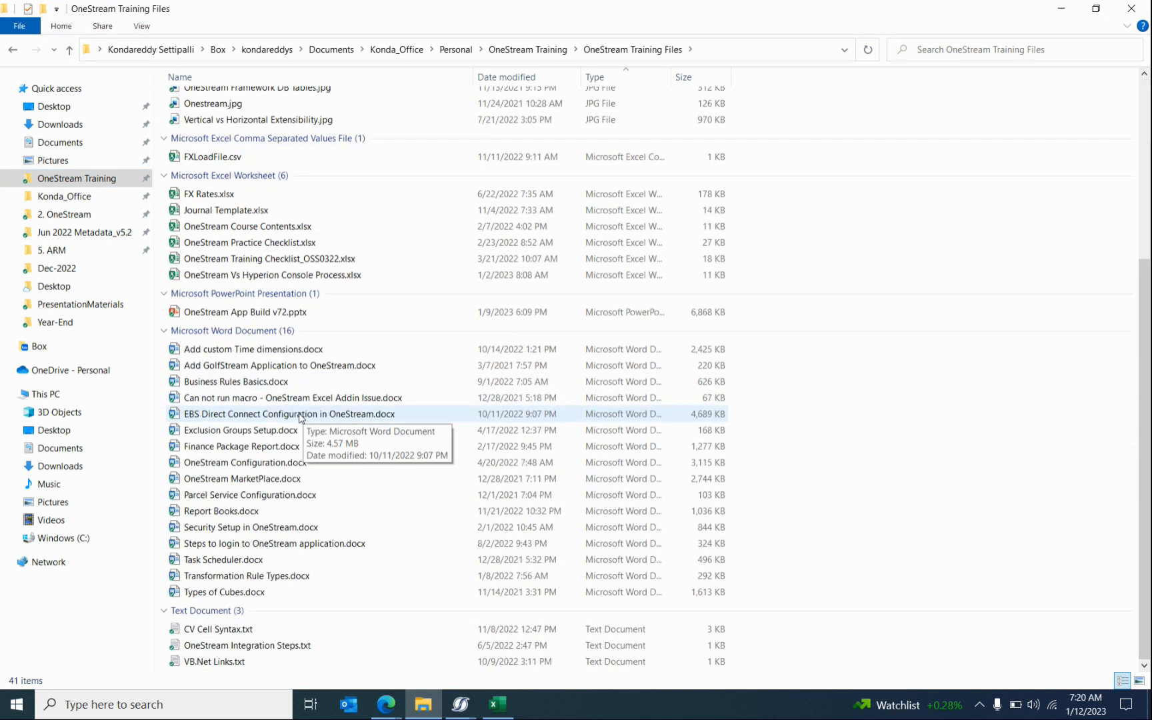
{"action": "left_click", "coordinate": [217, 632]}
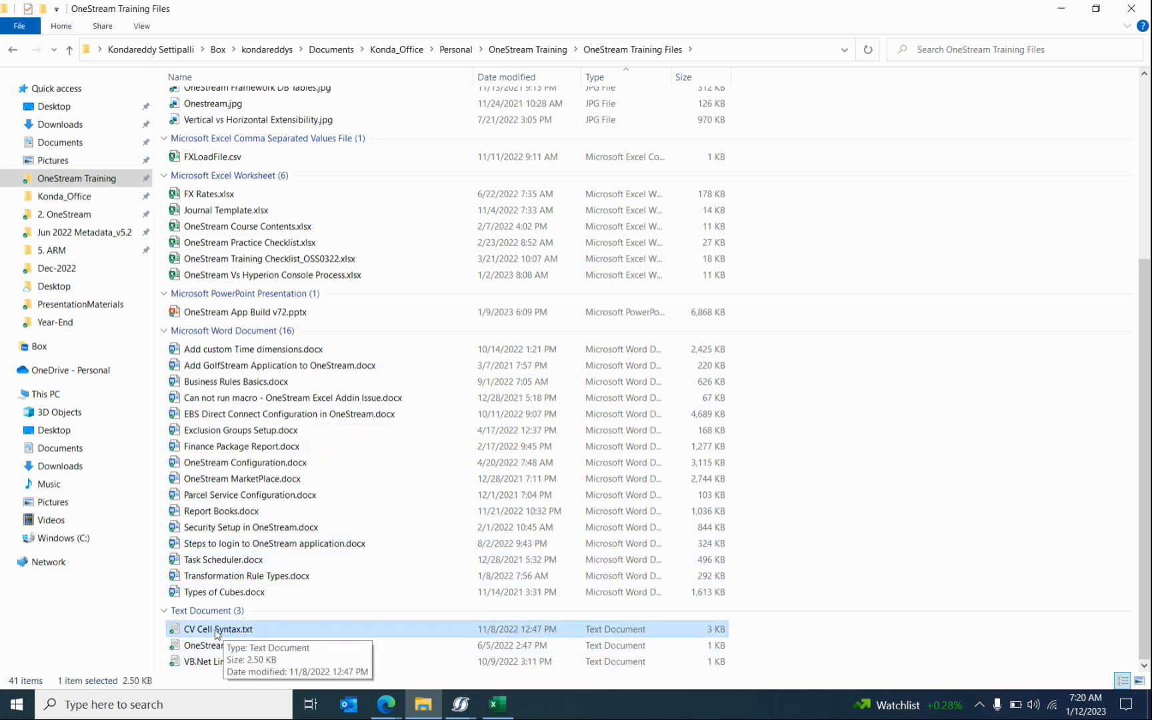
{"action": "double_click", "coordinate": [218, 630]}
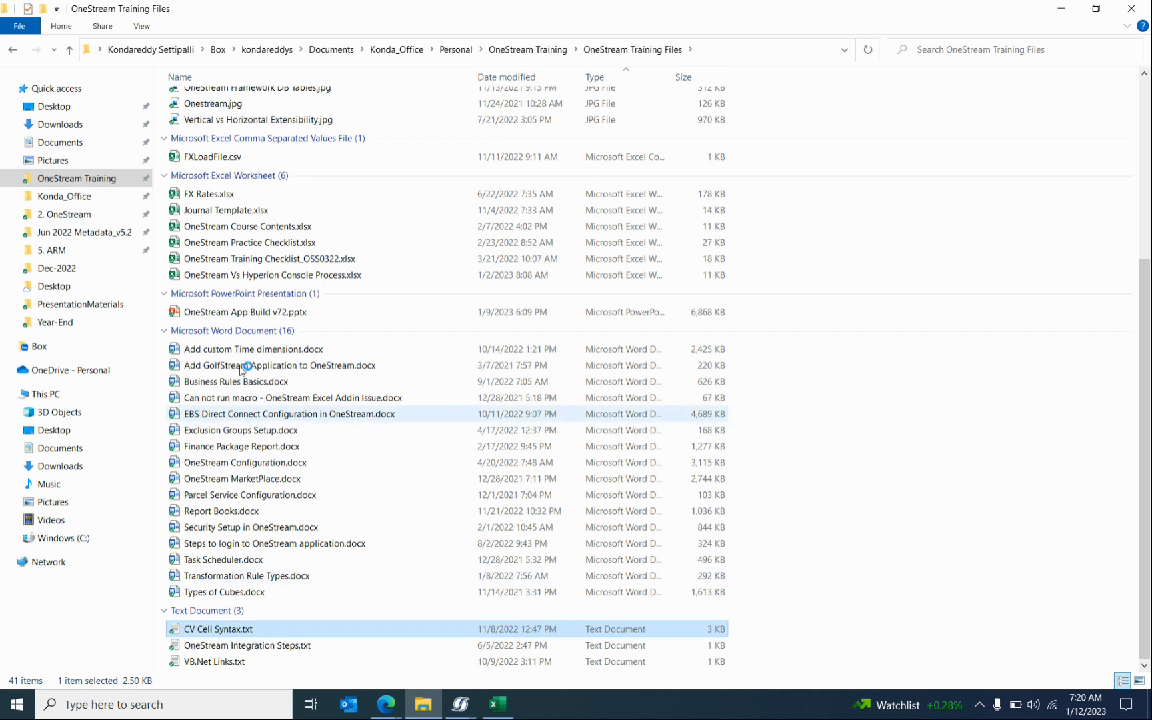
{"action": "left_click", "coordinate": [1058, 10]}
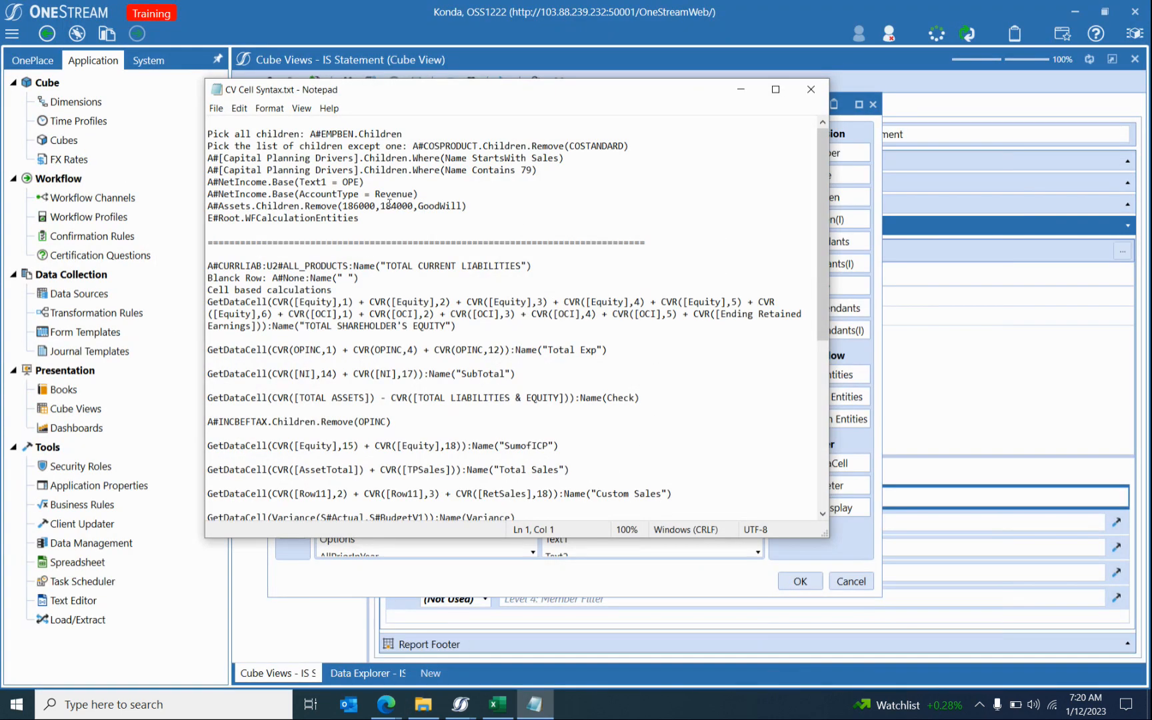
Reposition and enlarge the Notepad window, and copy the StartsWith operator from the Capital Planning Drivers example.
{"action": "left_click_drag", "start_coordinate": [388, 95], "coordinate": [480, 153]}
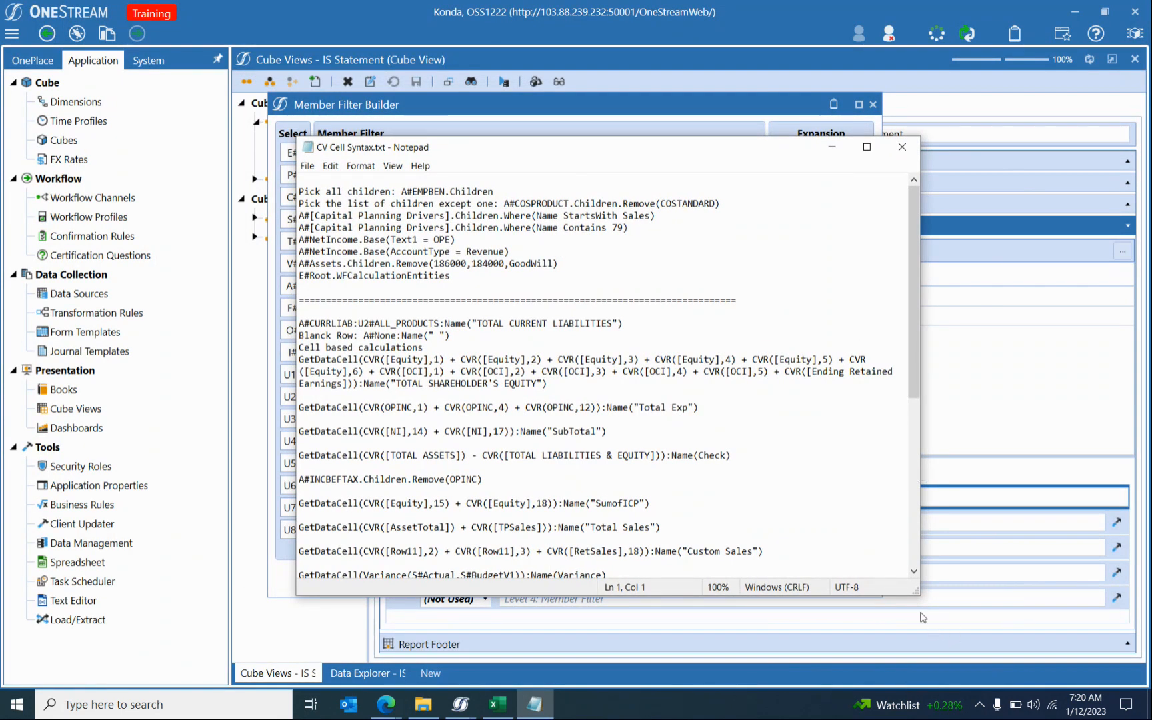
{"action": "left_click_drag", "start_coordinate": [917, 589], "coordinate": [1039, 641]}
{"action": "left_click", "coordinate": [600, 279]}
{"action": "left_click_drag", "start_coordinate": [564, 216], "coordinate": [620, 212]}
{"action": "key", "text": "ctrl+c"}
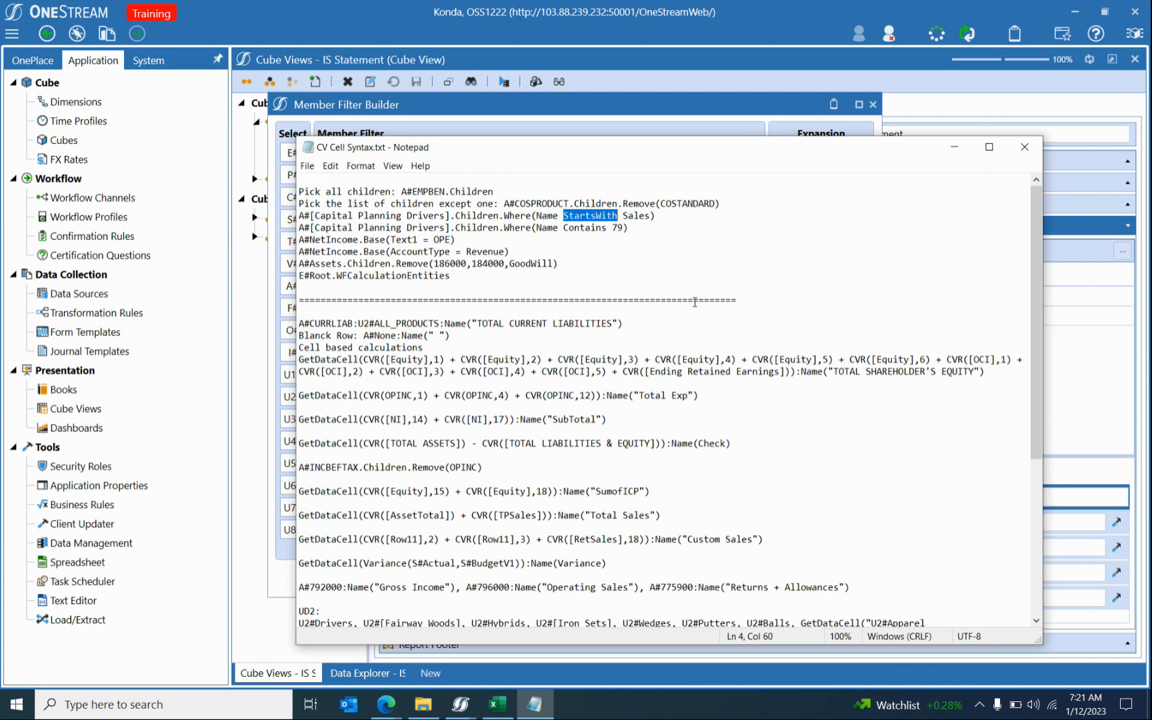
Switch back to OneStream, complete Row1's filter as A#NETINCOME.Base.Where(Name StartsWith 7) with the copied operator, and open the saved cube view in Data Explorer.
{"action": "key", "text": "alt+Tab"}
{"action": "key", "text": "alt+Tab"}
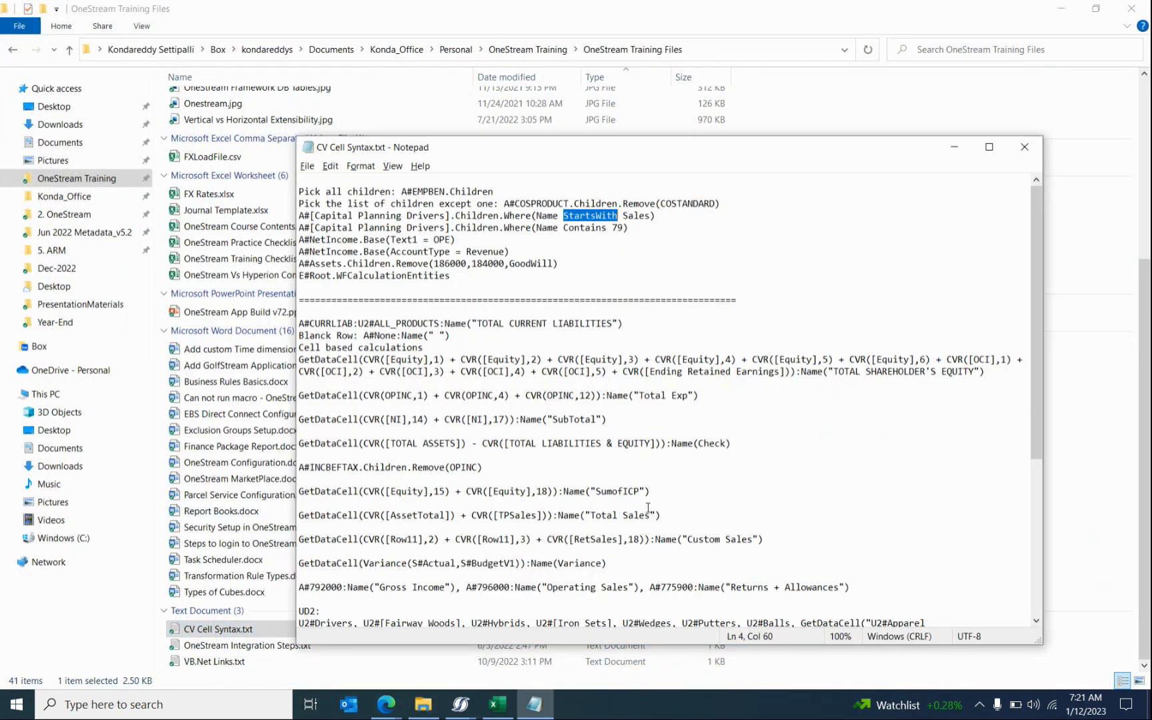
{"action": "key", "text": "alt+Tab"}
{"action": "key", "text": "alt+Tab"}
{"action": "double_click", "coordinate": [496, 152]}
{"action": "key", "text": "ctrl+v"}
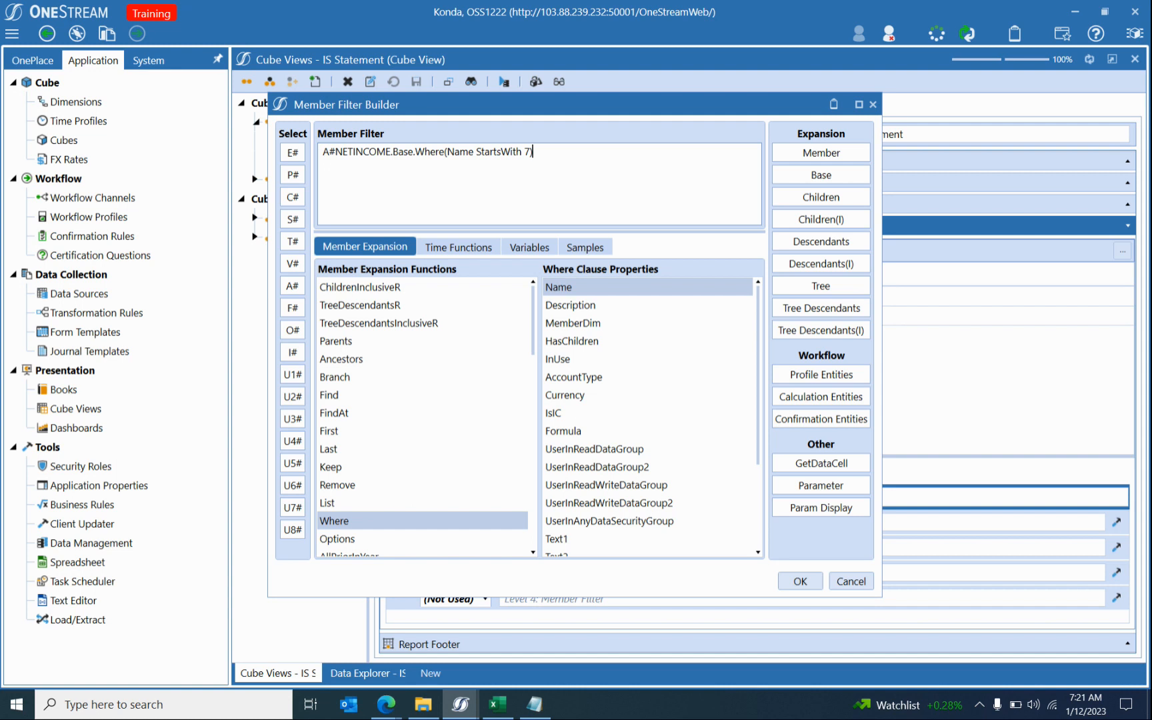
{"action": "left_click", "coordinate": [800, 580]}
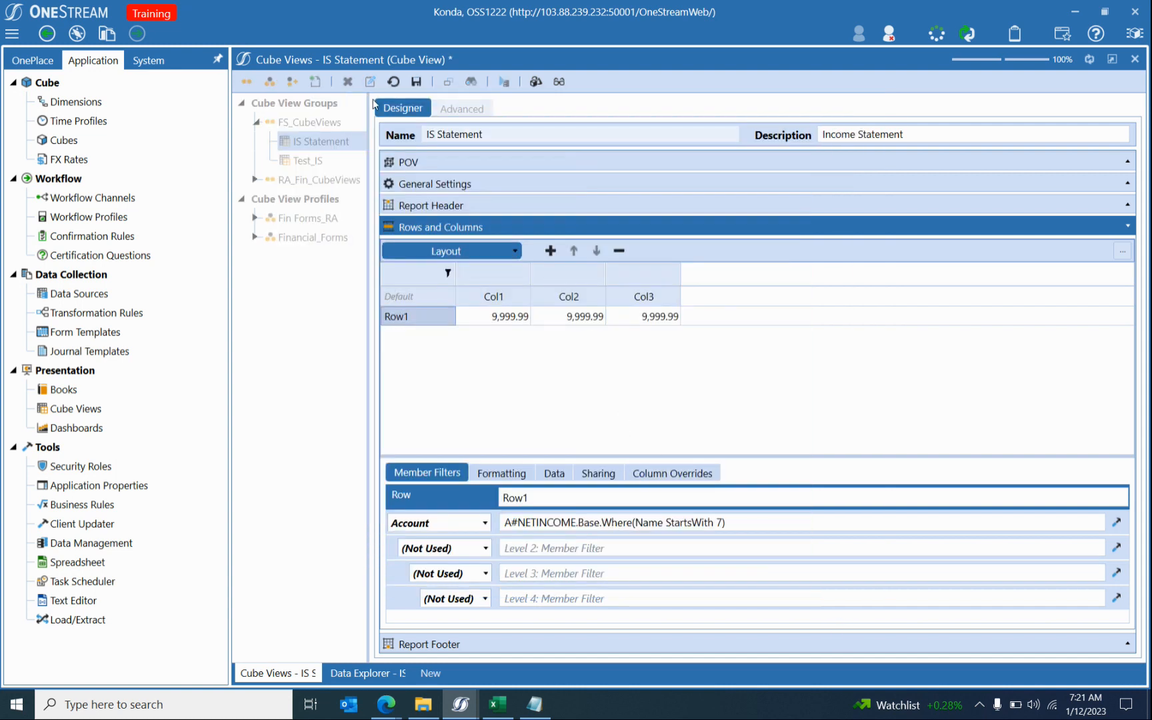
{"action": "left_click", "coordinate": [416, 82]}
{"action": "left_click", "coordinate": [504, 81]}
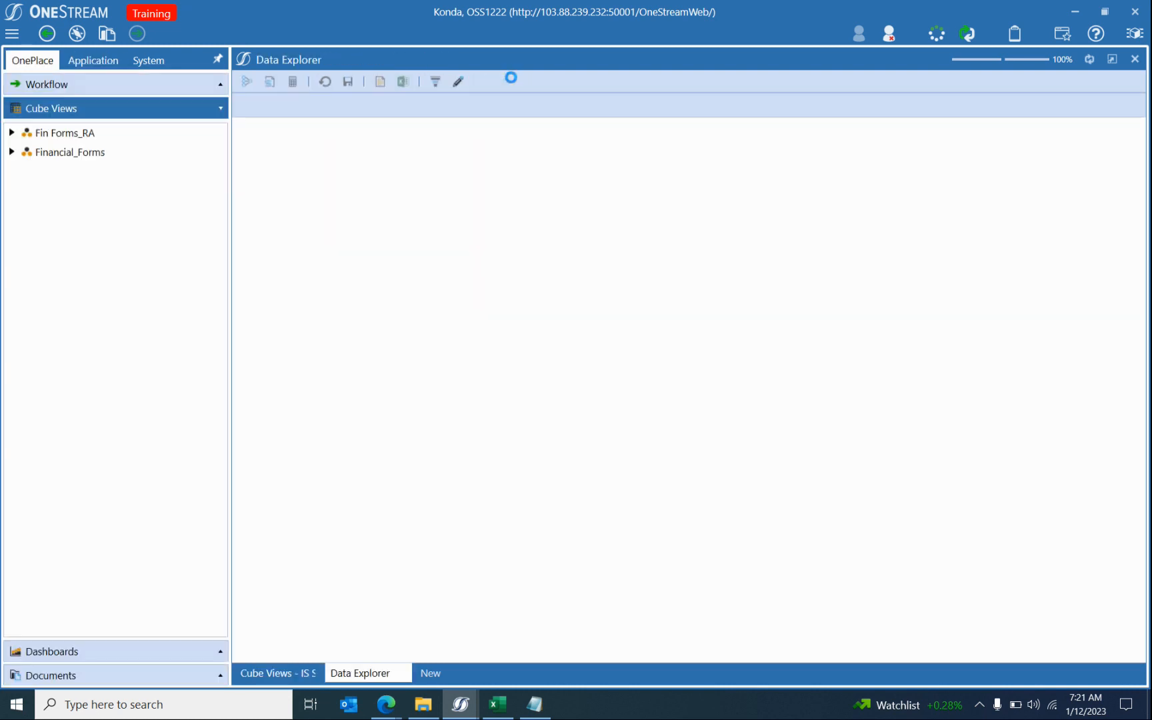
Remove the Where clause from Row1's account filter, leaving A#NETINCOME.Base, and open the saved cube view in Data Explorer.
{"action": "scroll", "coordinate": [381, 441], "scroll_direction": "down", "scroll_amount": 15}
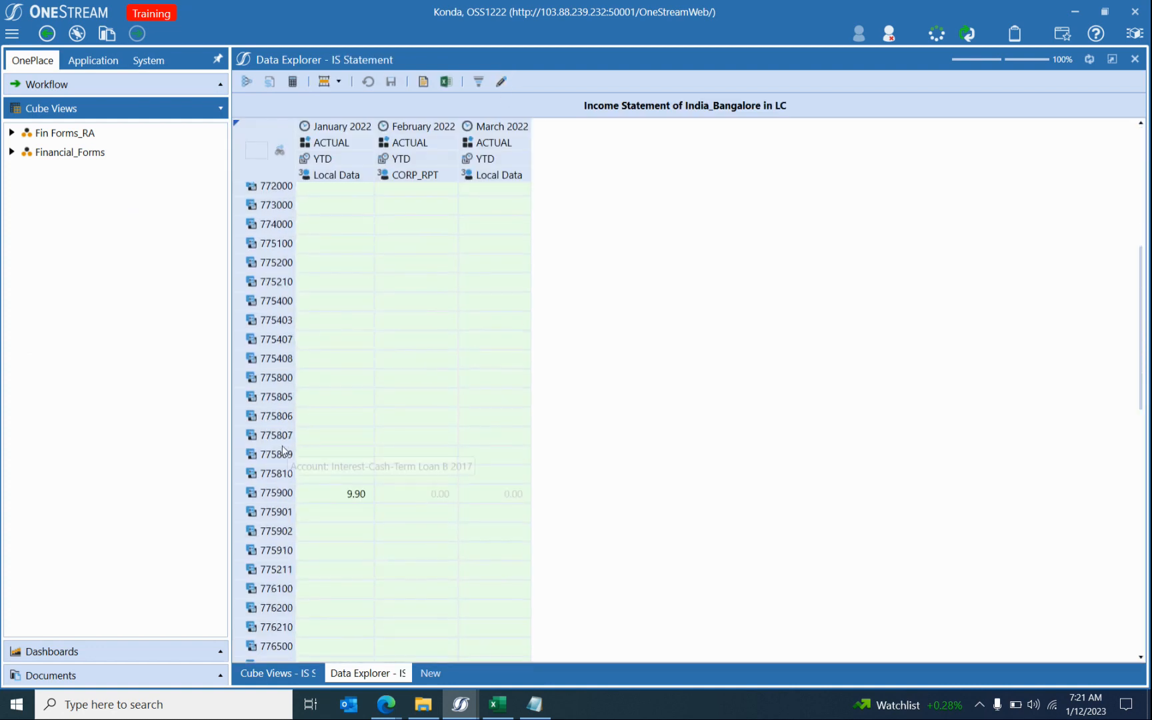
{"action": "scroll", "coordinate": [252, 459], "scroll_direction": "down", "scroll_amount": 10}
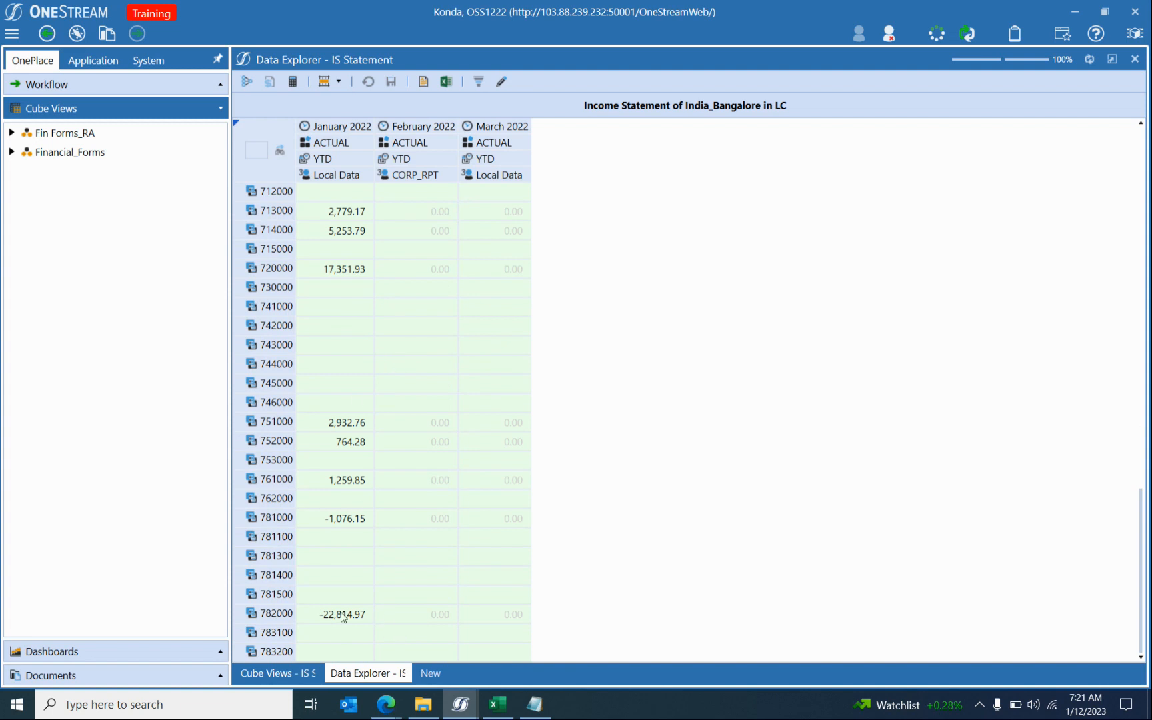
{"action": "left_click", "coordinate": [288, 664]}
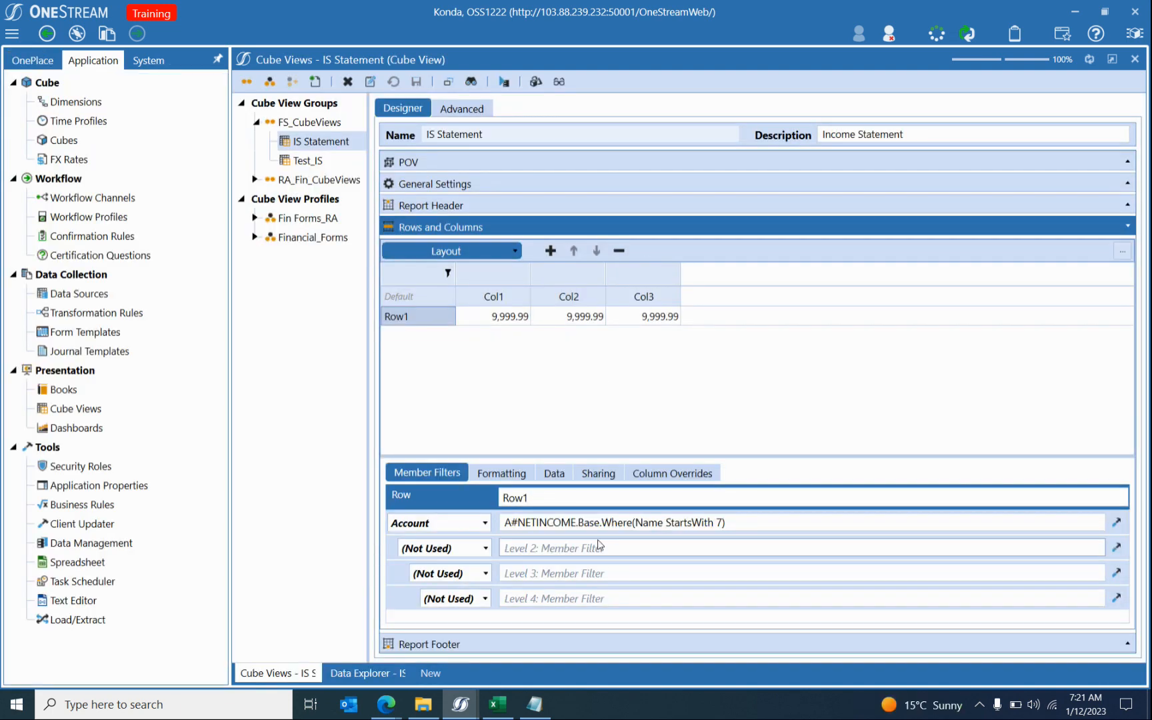
{"action": "left_click_drag", "start_coordinate": [603, 523], "coordinate": [751, 523]}
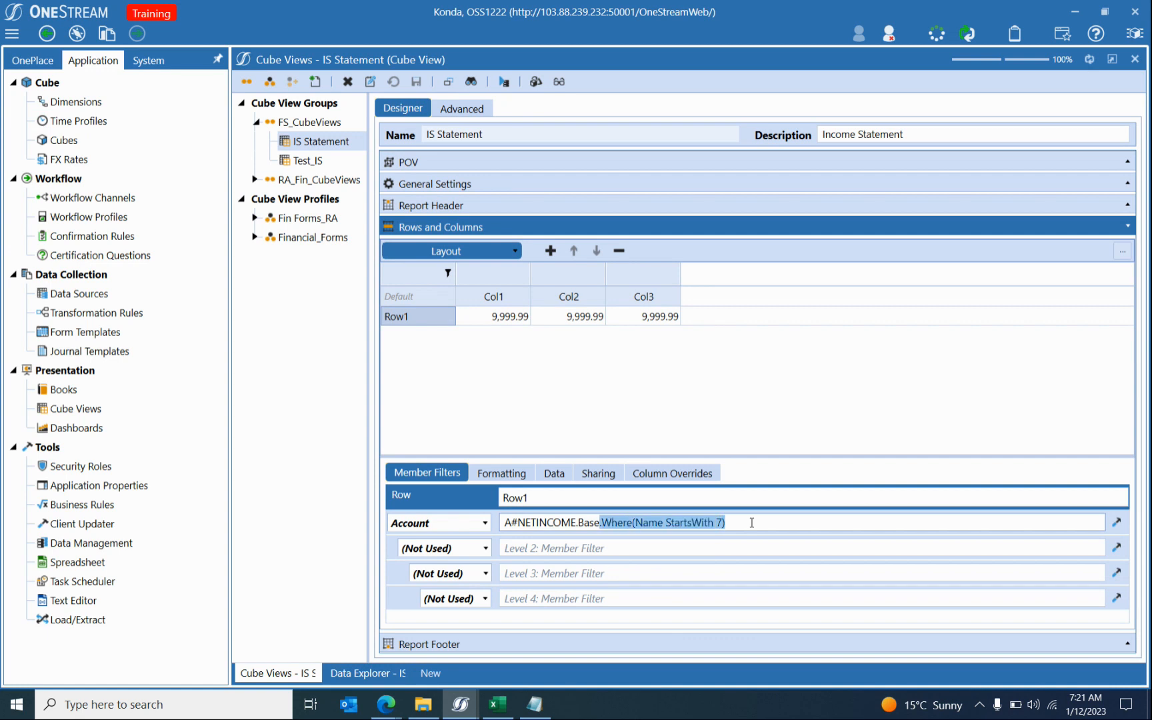
{"action": "key", "text": "Delete"}
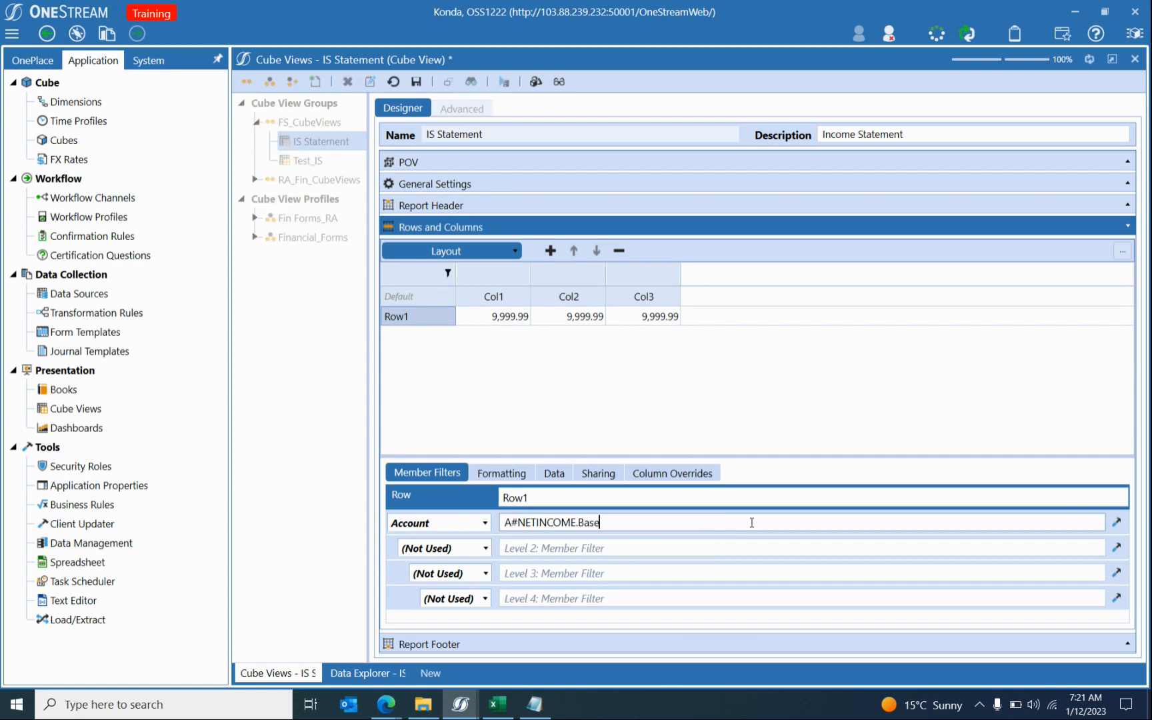
{"action": "left_click", "coordinate": [416, 82]}
{"action": "left_click", "coordinate": [504, 81]}
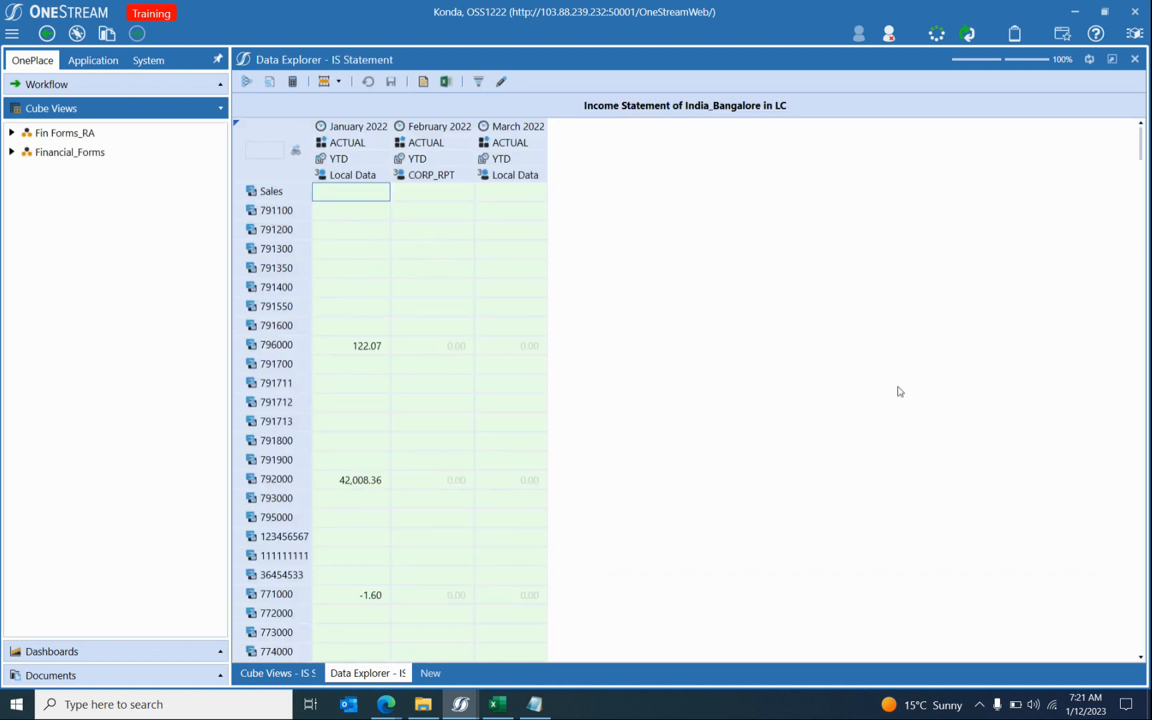
Examine the account names that the plain Base expansion lists down the income statement rows.
{"action": "left_click", "coordinate": [351, 558]}
{"action": "left_click", "coordinate": [358, 541]}
{"action": "left_click", "coordinate": [362, 559]}
{"action": "left_click", "coordinate": [363, 540]}
{"action": "left_click", "coordinate": [353, 556]}
{"action": "left_click", "coordinate": [352, 576]}
{"action": "scroll", "coordinate": [383, 573], "scroll_direction": "down", "scroll_amount": 10}
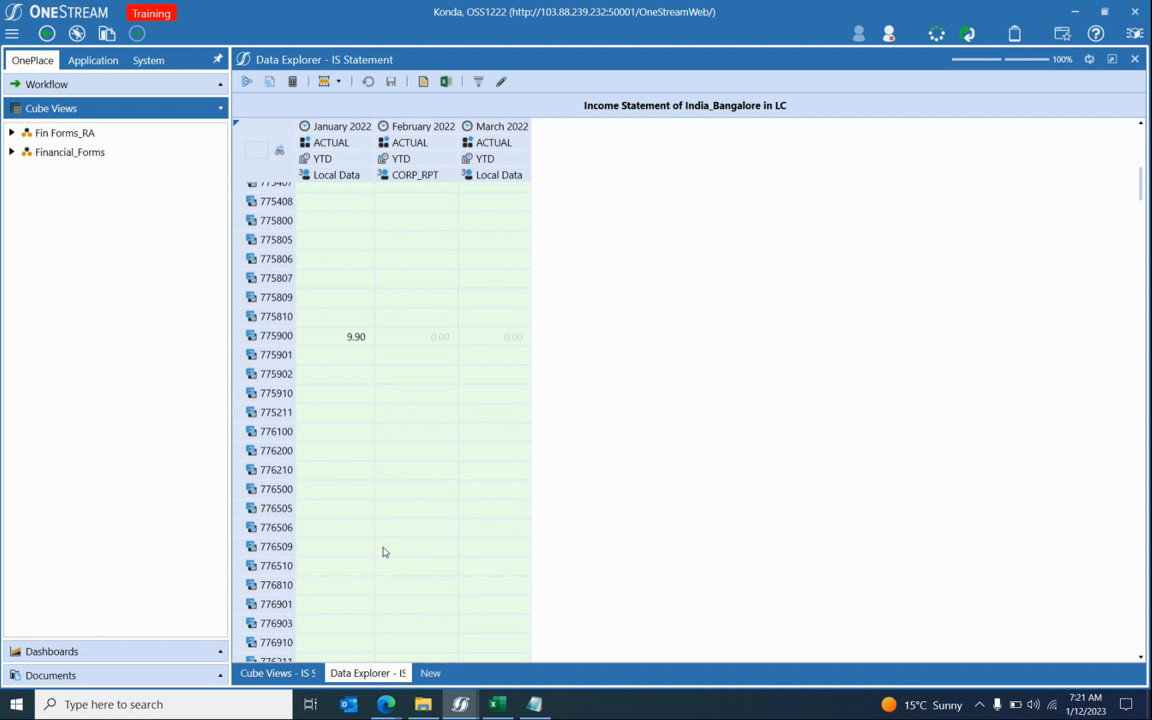
{"action": "scroll", "coordinate": [383, 549], "scroll_direction": "down", "scroll_amount": 5}
{"action": "left_click", "coordinate": [319, 448]}
{"action": "left_click", "coordinate": [311, 543]}
{"action": "left_click", "coordinate": [324, 594]}
{"action": "scroll", "coordinate": [333, 580], "scroll_direction": "down", "scroll_amount": 3}
{"action": "scroll", "coordinate": [341, 569], "scroll_direction": "down", "scroll_amount": 2}
{"action": "left_click", "coordinate": [346, 578]}
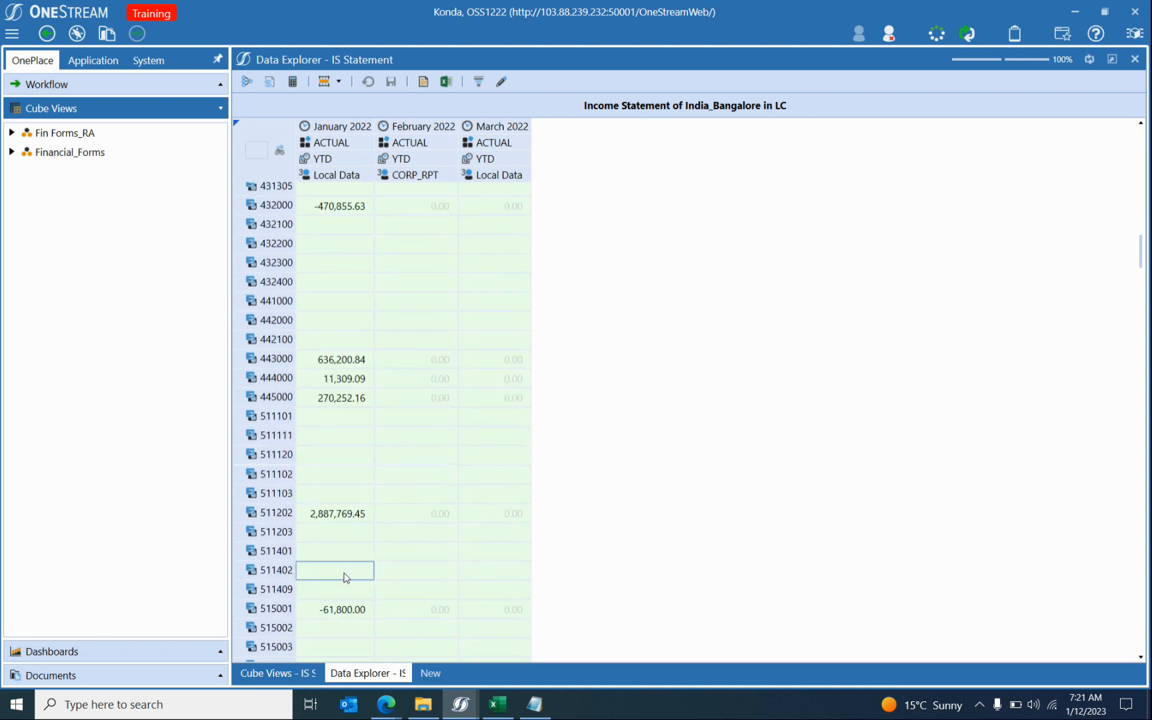
Append .Where(Name StartsWith 7) to Row1's A#NETINCOME.Base filter again, and open the saved cube view in Data Explorer.
{"action": "left_click", "coordinate": [279, 663]}
{"action": "left_click", "coordinate": [642, 522]}
{"action": "type", "text": ".Where(Name StartsWith 7)"}
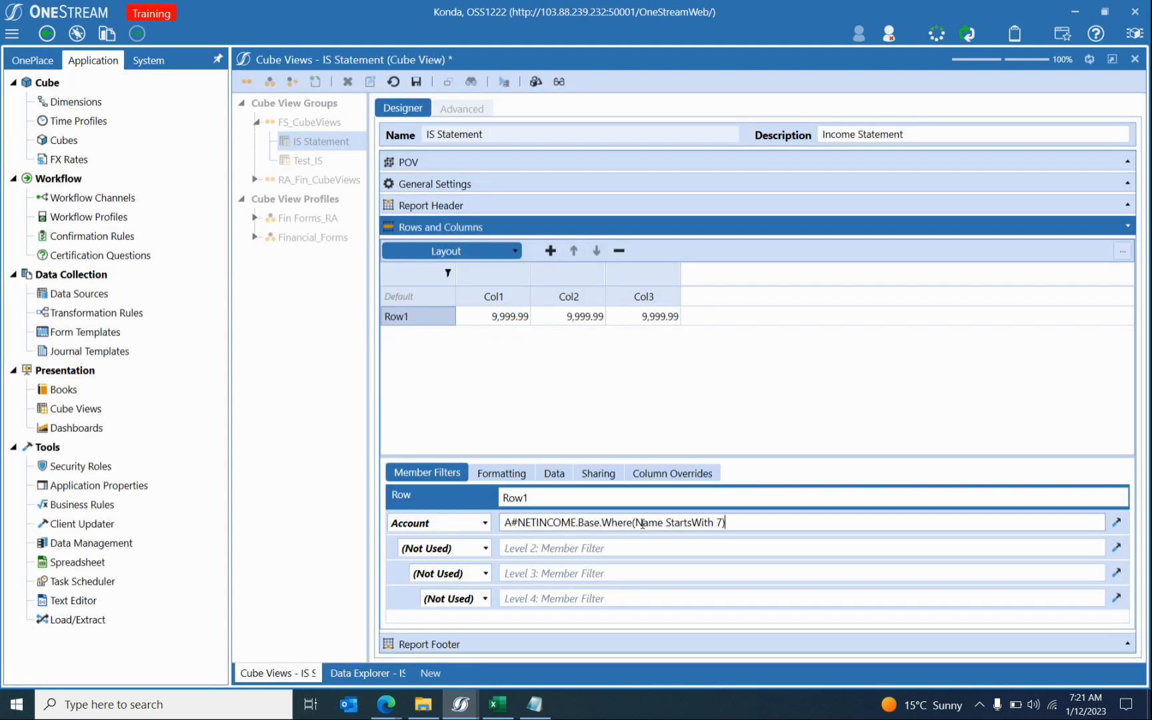
{"action": "left_click", "coordinate": [416, 82]}
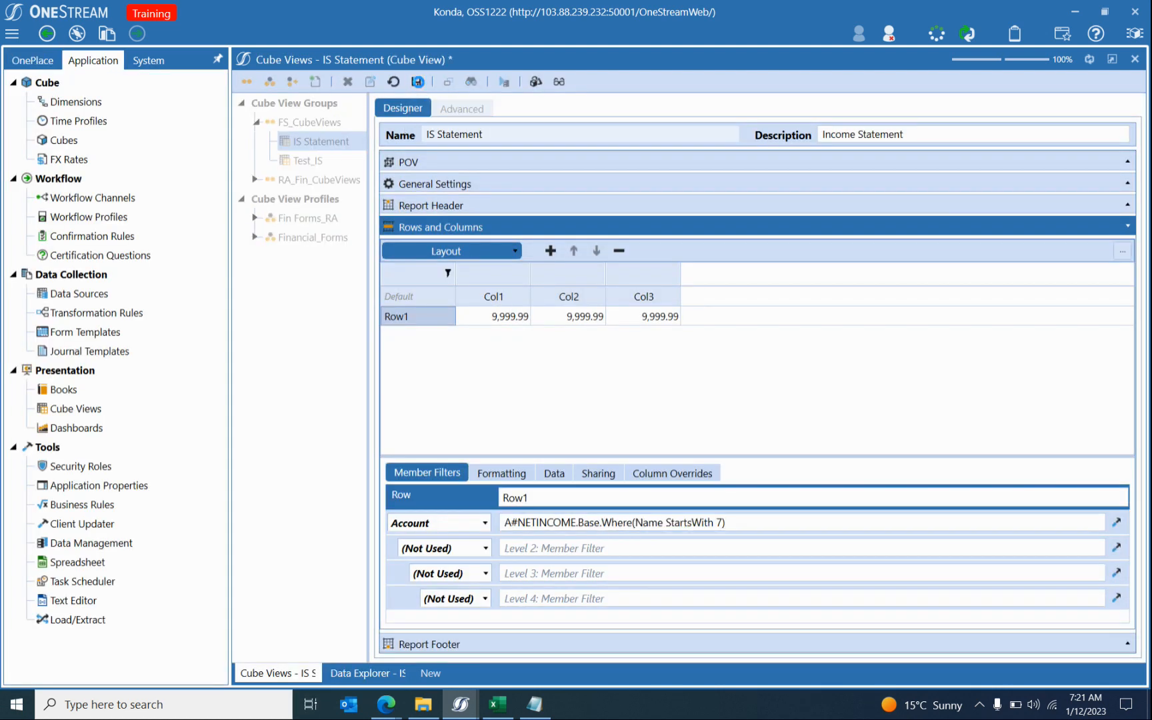
{"action": "left_click", "coordinate": [470, 82]}
{"action": "left_click", "coordinate": [748, 479]}
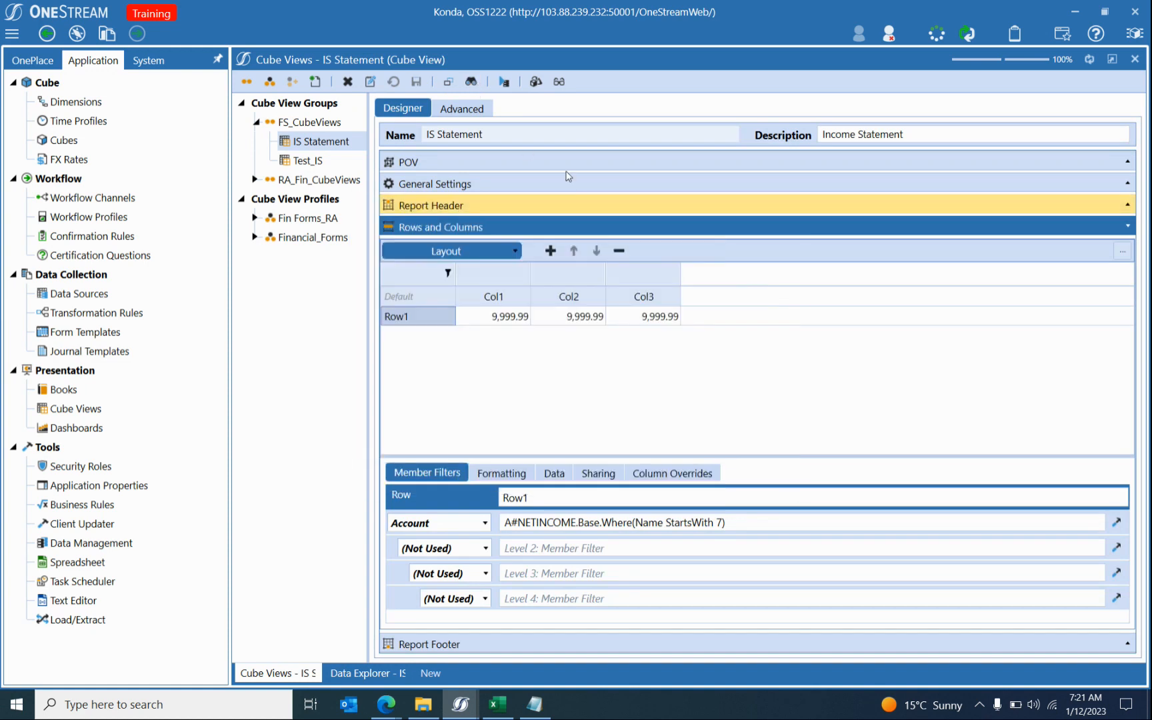
{"action": "left_click", "coordinate": [551, 109]}
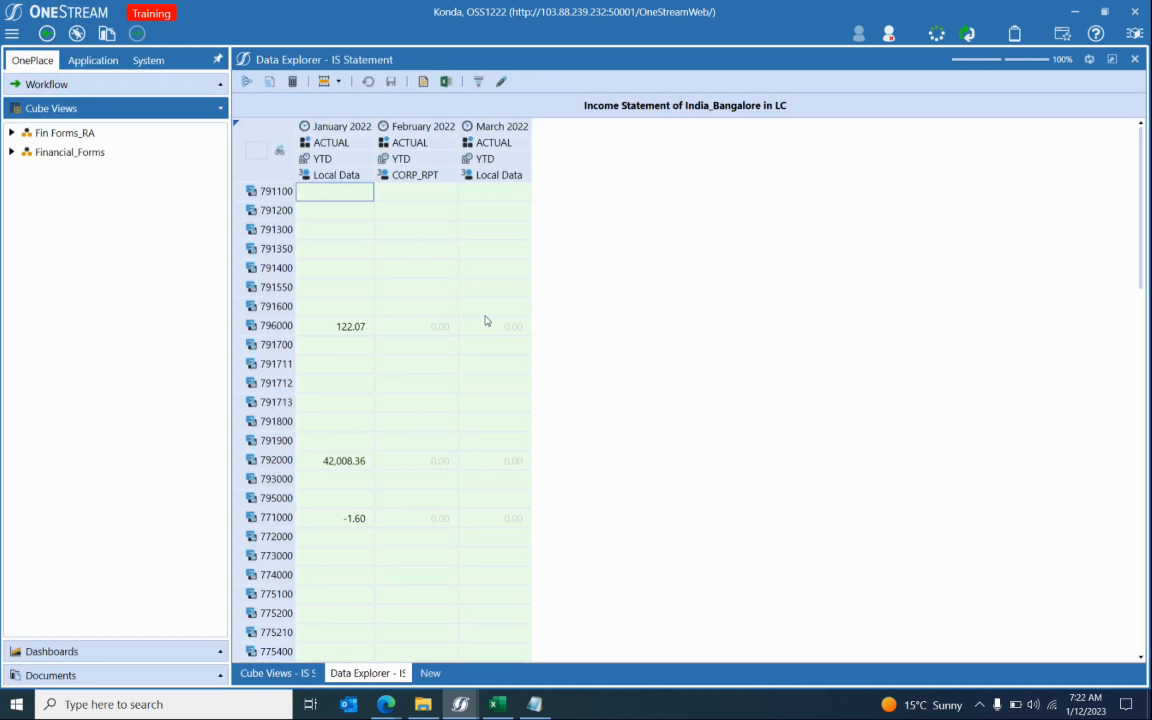
{"action": "left_click_drag", "start_coordinate": [1147, 156], "coordinate": [1084, 124]}
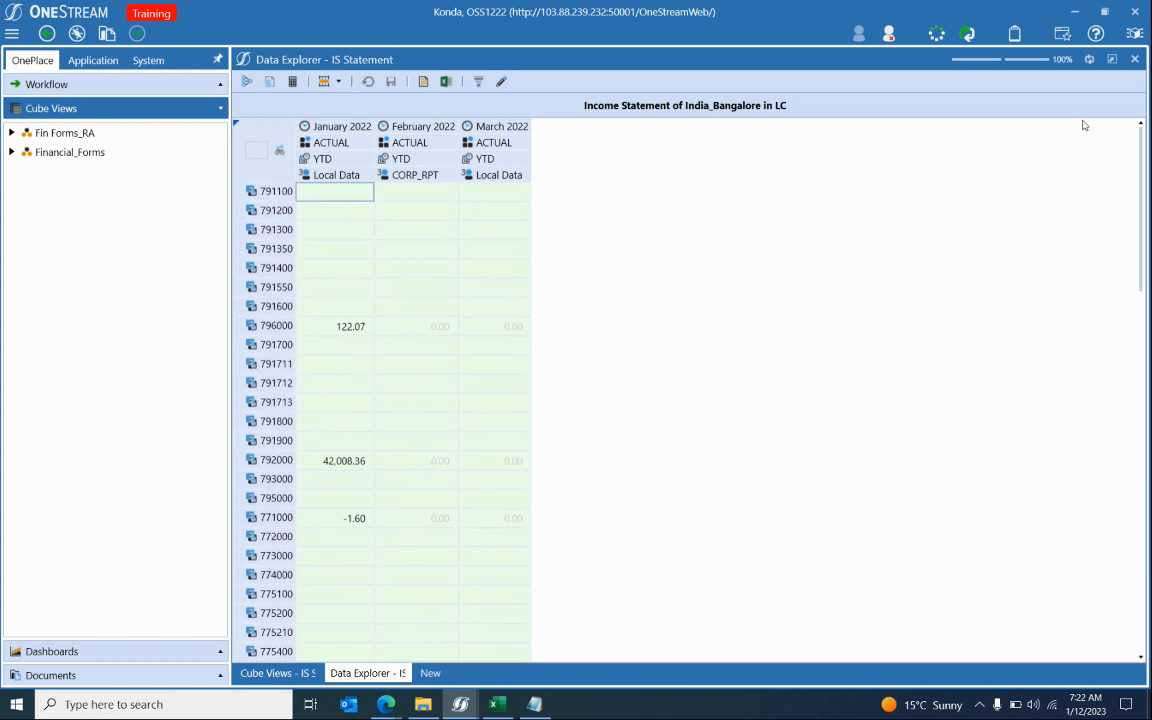
Switch to CV Cell Syntax.txt in Notepad, copy Contains 79 from the Capital Planning Drivers example, and return to OneStream.
{"action": "left_click", "coordinate": [535, 705]}
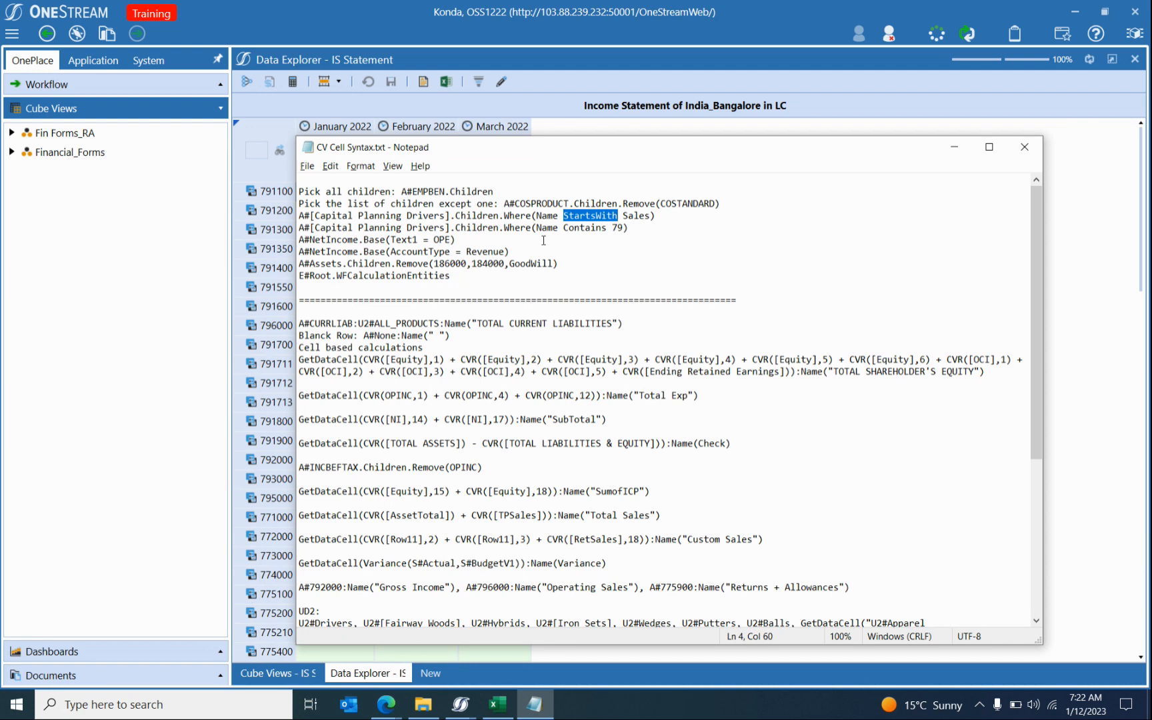
{"action": "left_click_drag", "start_coordinate": [624, 227], "coordinate": [563, 229]}
{"action": "key", "text": "alt+Tab"}
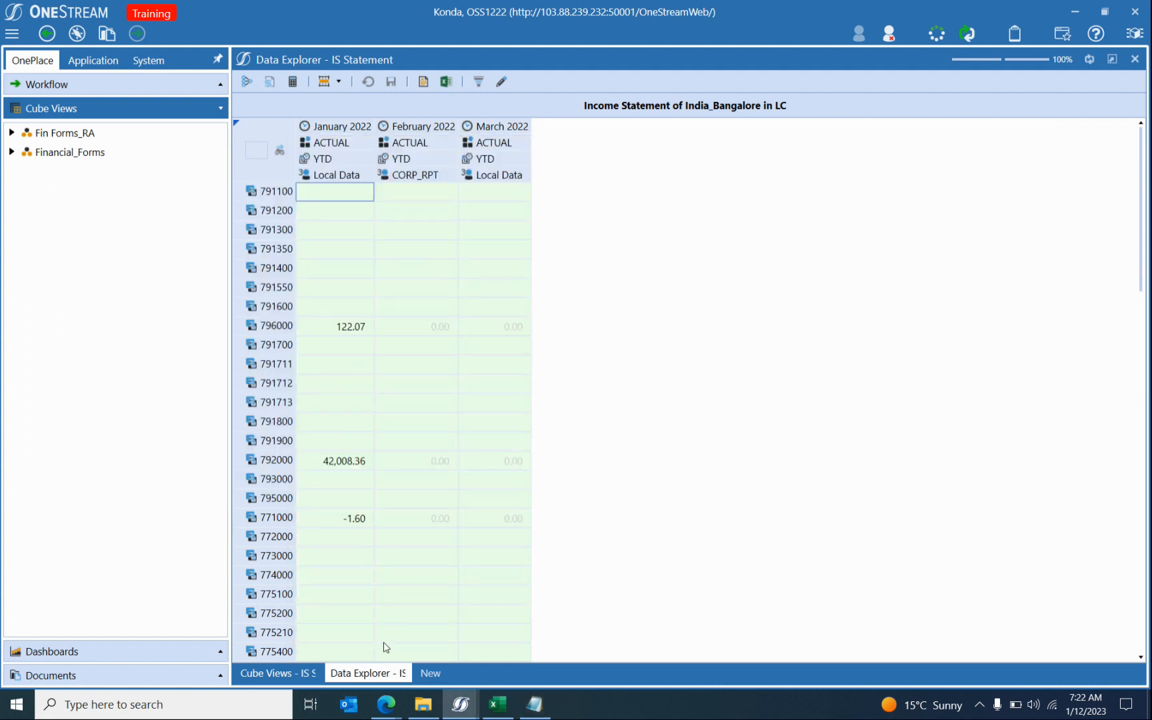
Change Row1's Where condition to Name EndsWith 00, save the cube view, and review its rows in Data Explorer.
{"action": "left_click", "coordinate": [298, 670]}
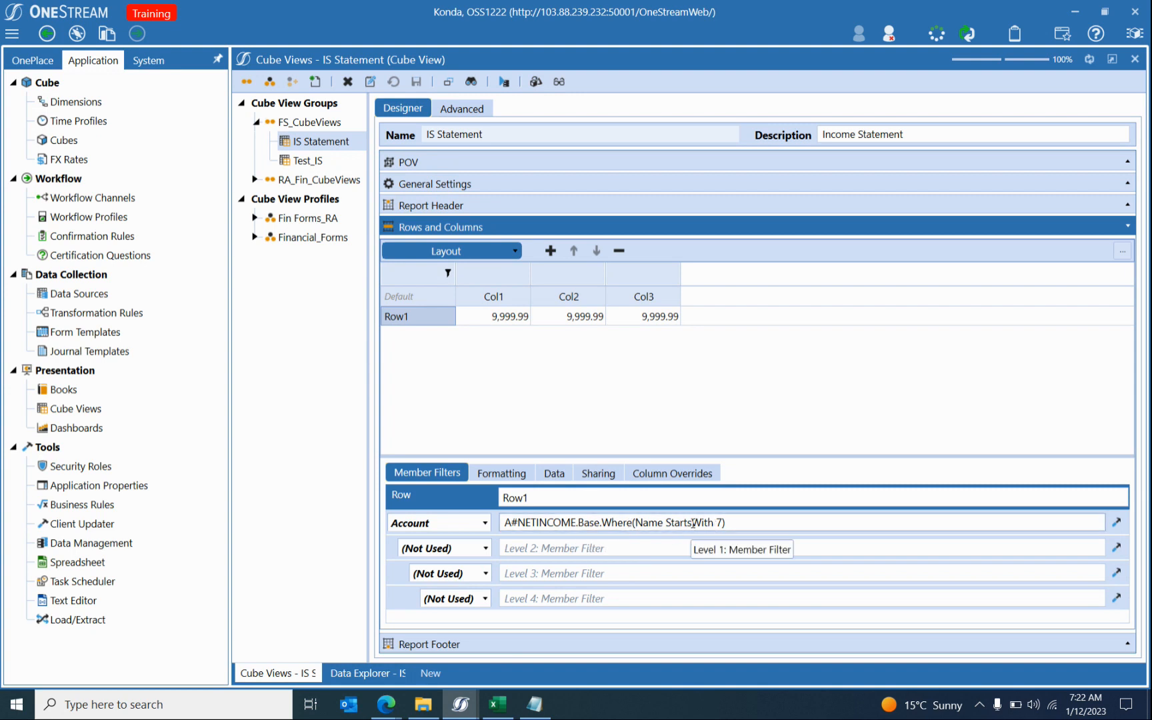
{"action": "left_click_drag", "start_coordinate": [688, 522], "coordinate": [663, 517]}
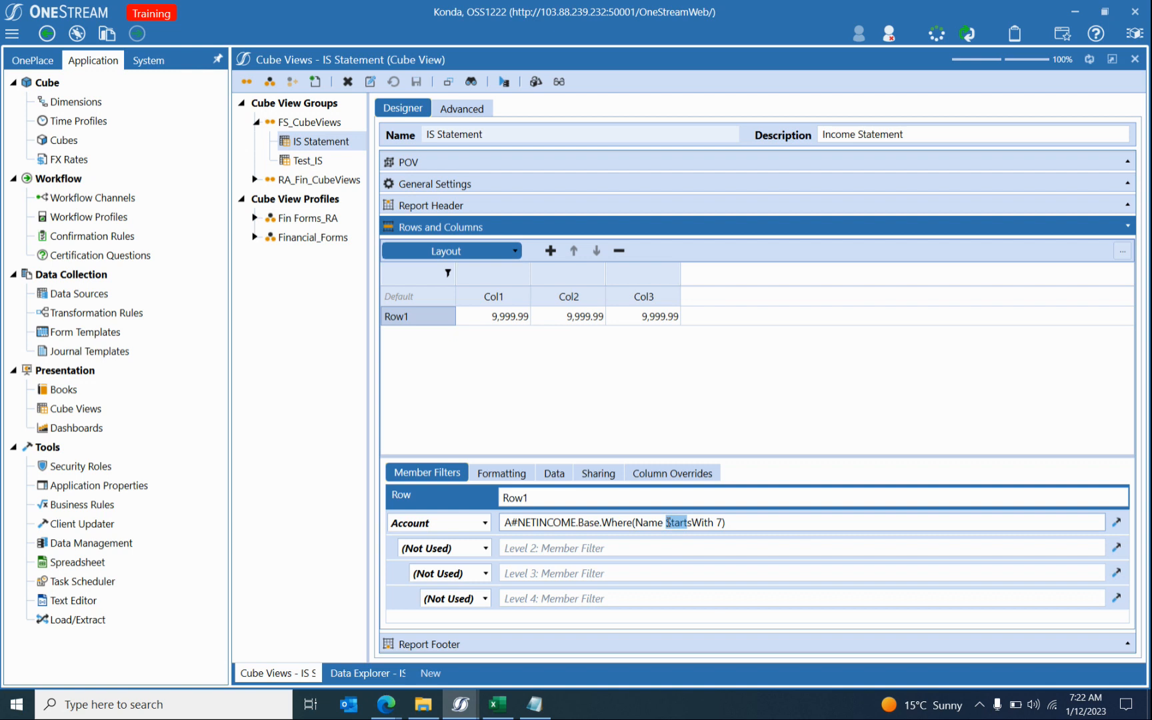
{"action": "type", "text": "End"}
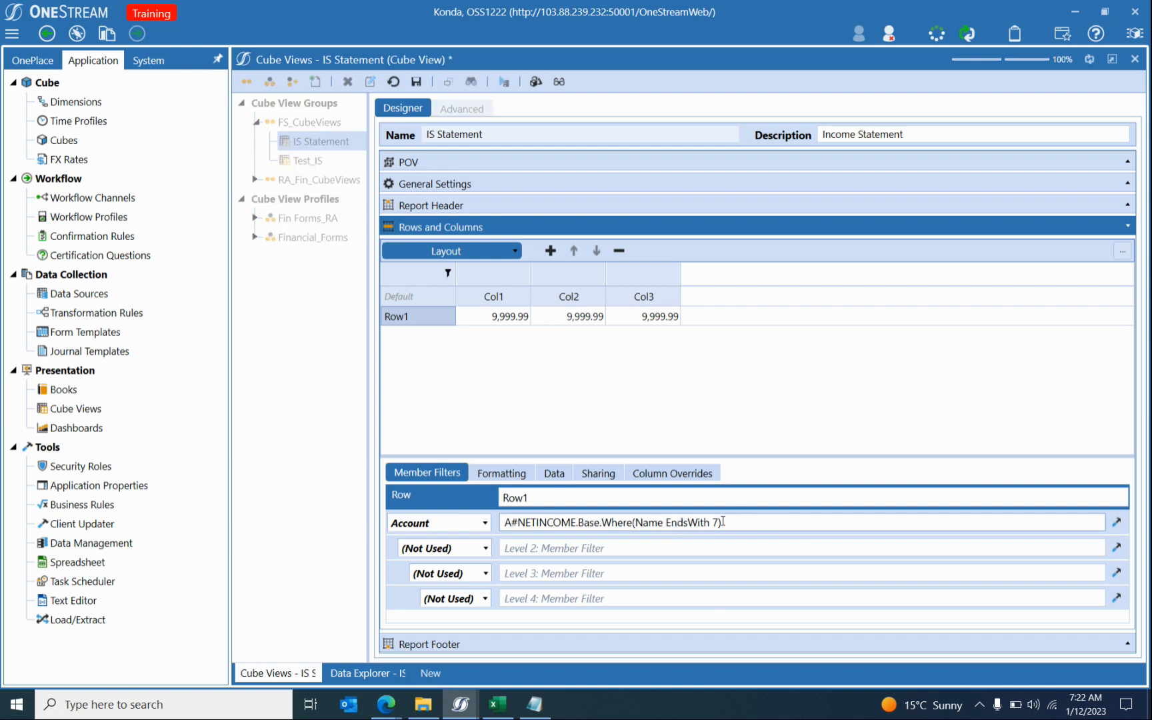
{"action": "left_click_drag", "start_coordinate": [718, 521], "coordinate": [710, 522]}
{"action": "type", "text": "00"}
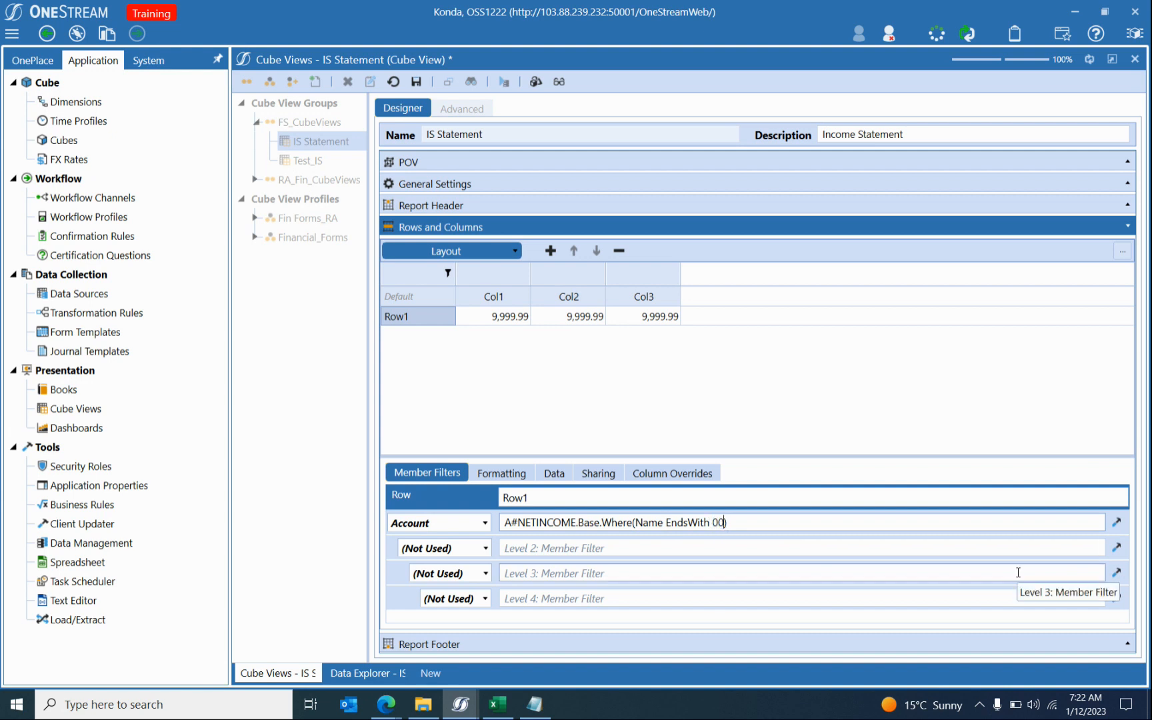
{"action": "left_click", "coordinate": [416, 81]}
{"action": "left_click", "coordinate": [504, 82]}
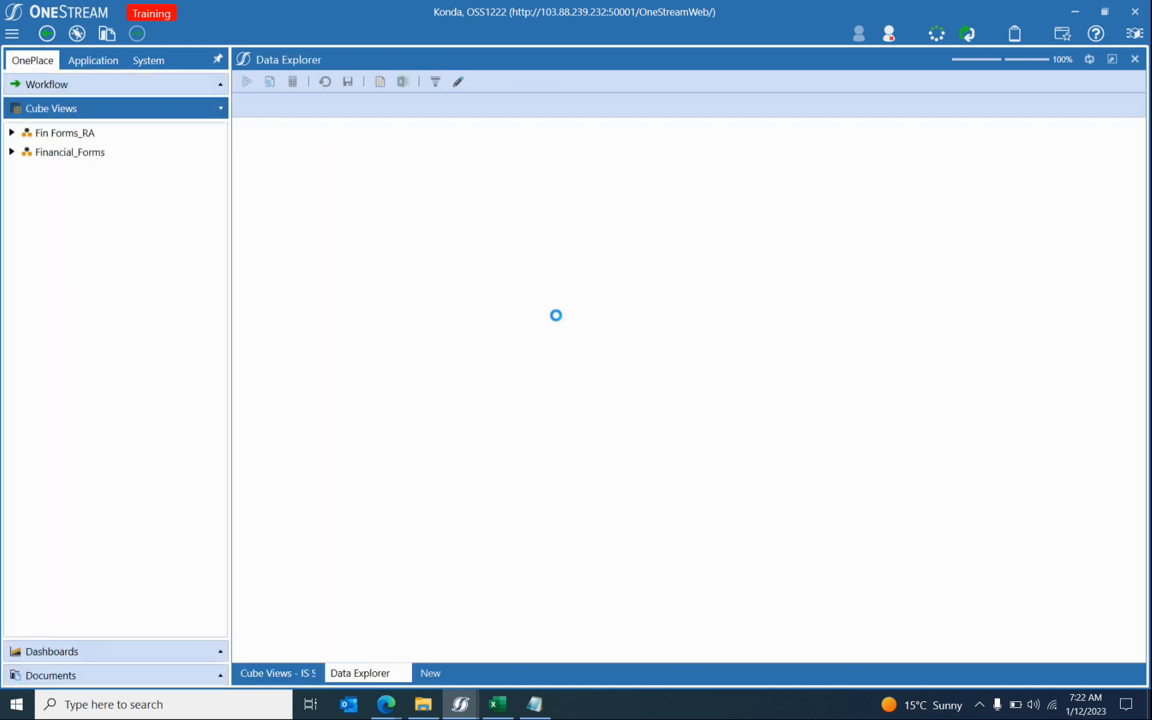
{"action": "scroll", "coordinate": [373, 386], "scroll_direction": "down", "scroll_amount": 15}
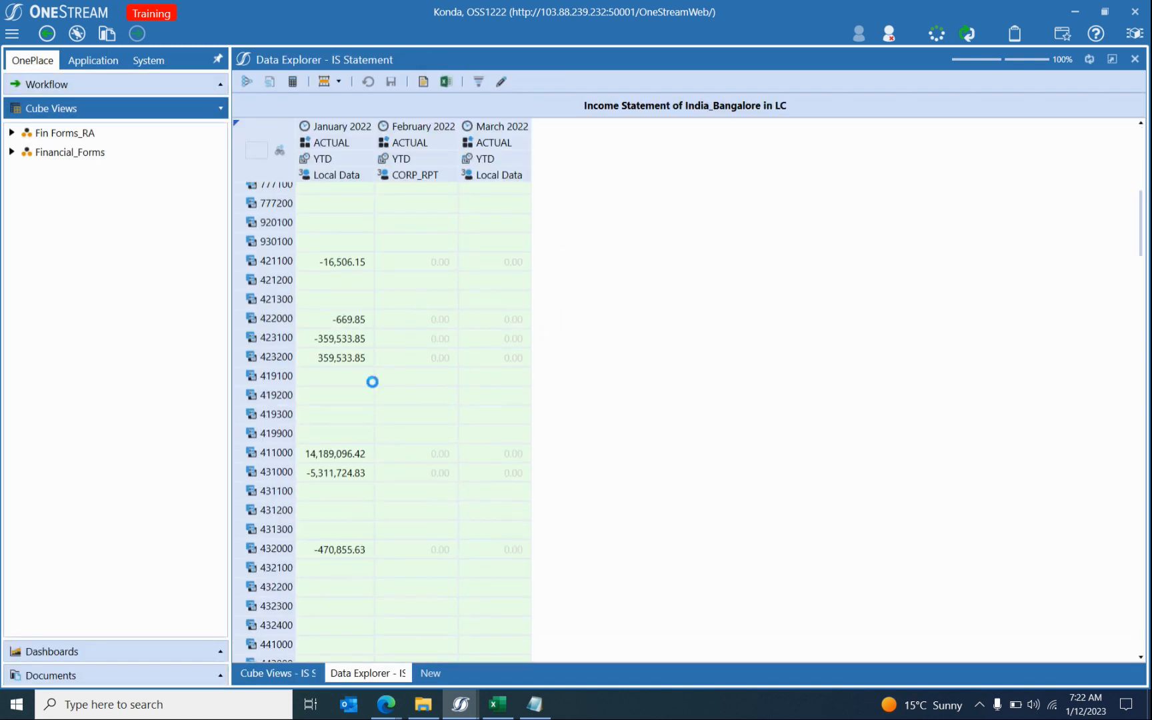
{"action": "scroll", "coordinate": [370, 396], "scroll_direction": "down", "scroll_amount": 5}
{"action": "scroll", "coordinate": [295, 330], "scroll_direction": "down", "scroll_amount": 9}
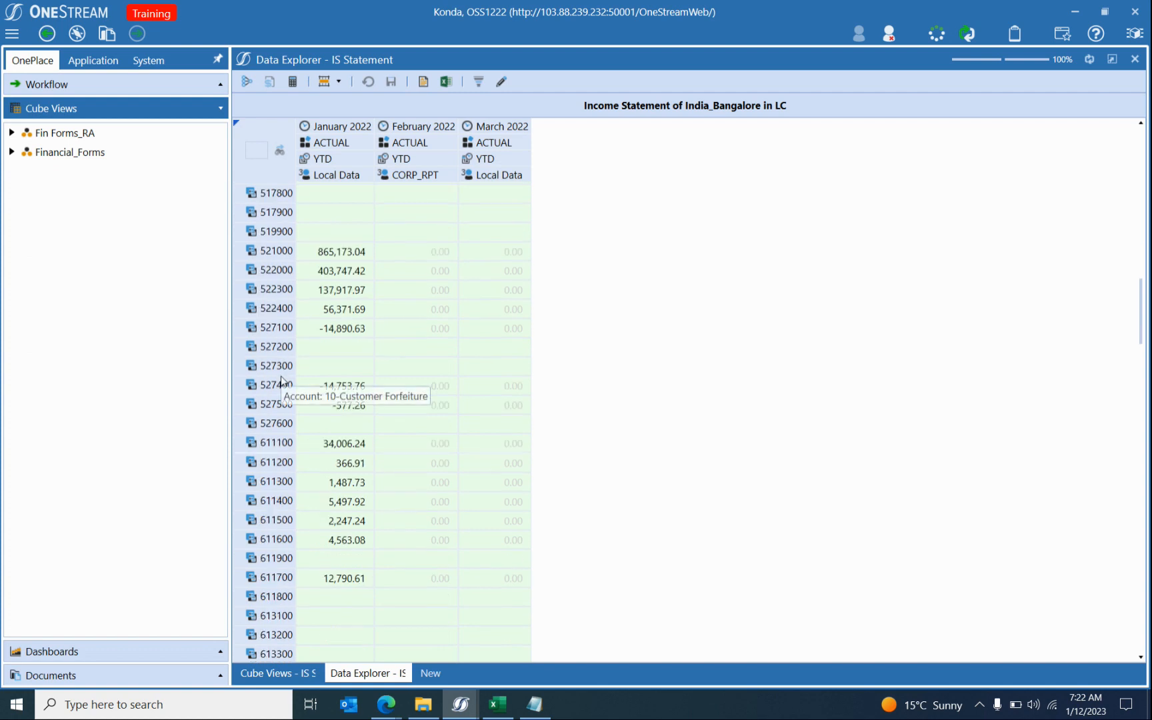
Replace the condition in Row1's Where clause with Name Contains 79, and open the saved cube view in Data Explorer.
{"action": "left_click", "coordinate": [283, 672]}
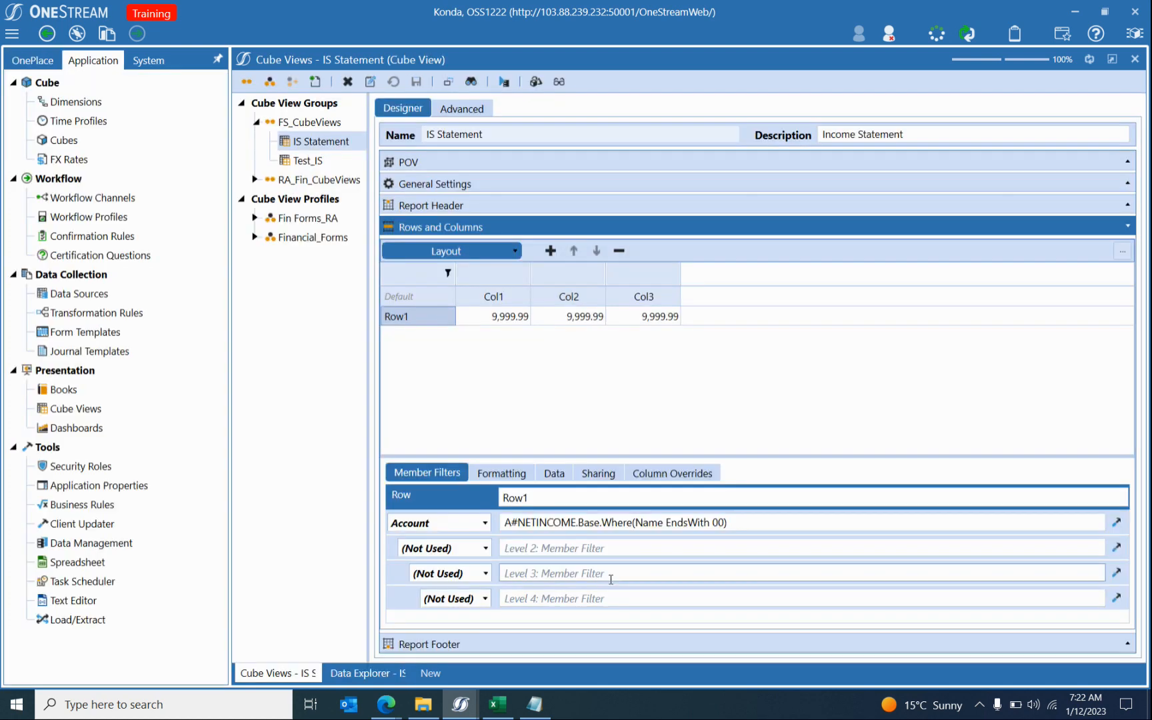
{"action": "double_click", "coordinate": [679, 521]}
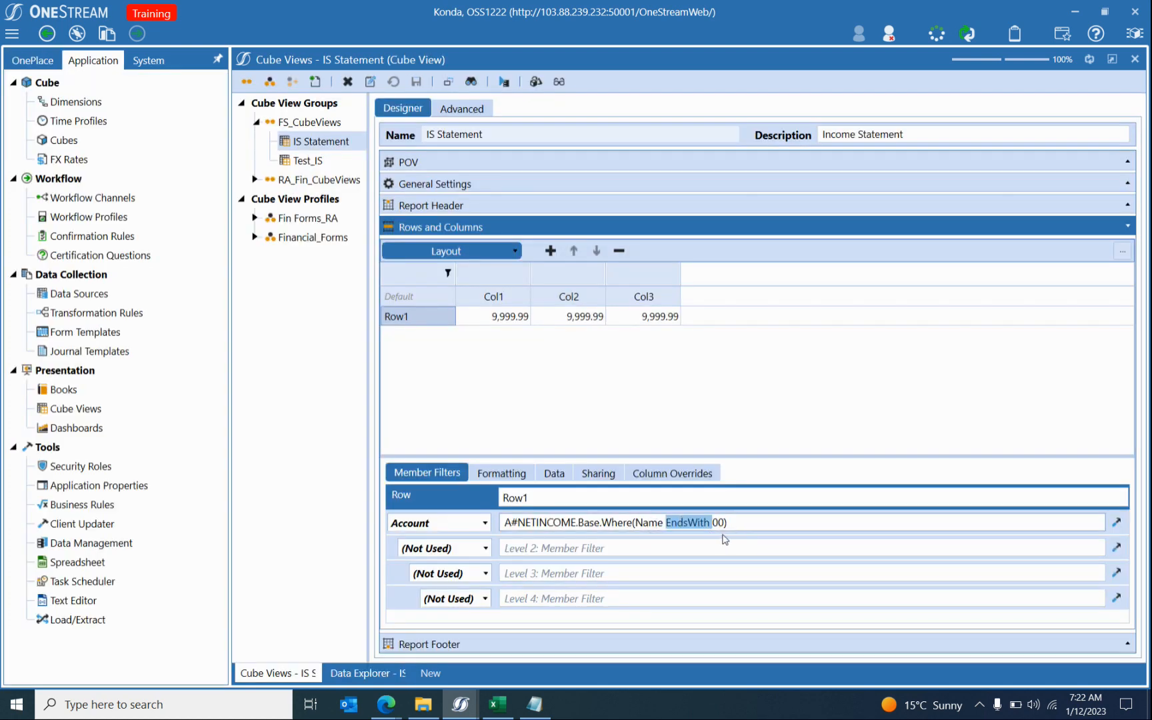
{"action": "type", "text": "Contains 79"}
{"action": "key", "text": "shift+Right"}
{"action": "key", "text": "shift+Right"}
{"action": "key", "text": "Delete"}
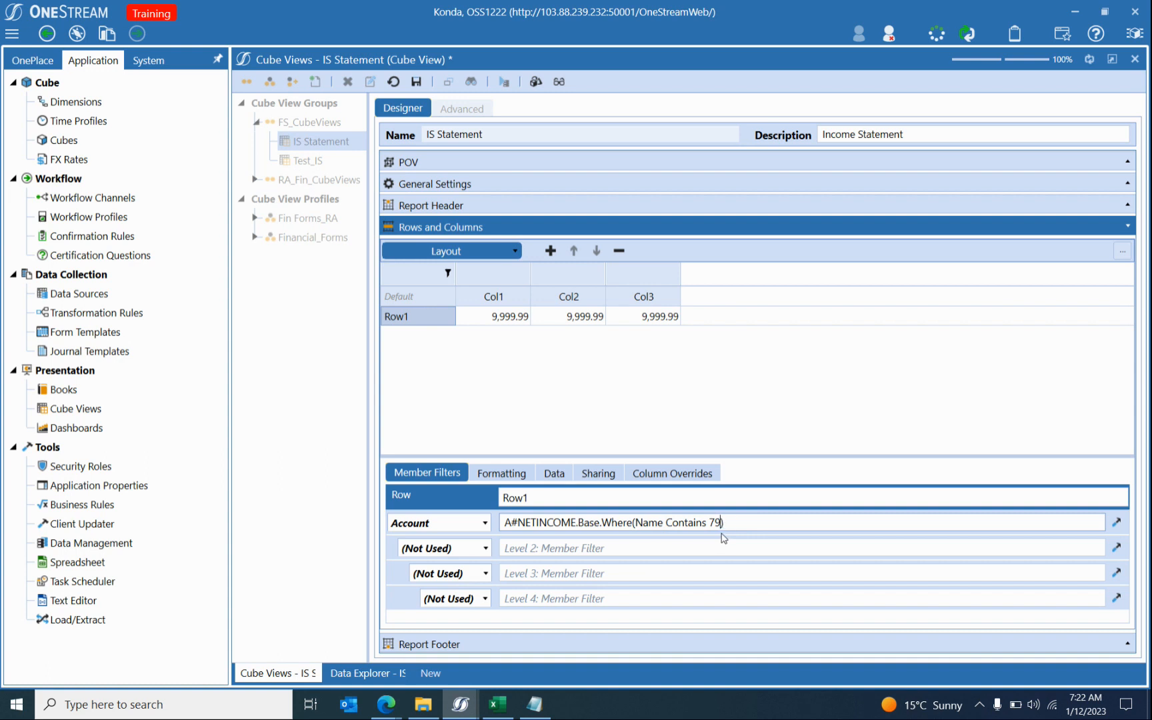
{"action": "left_click", "coordinate": [416, 81]}
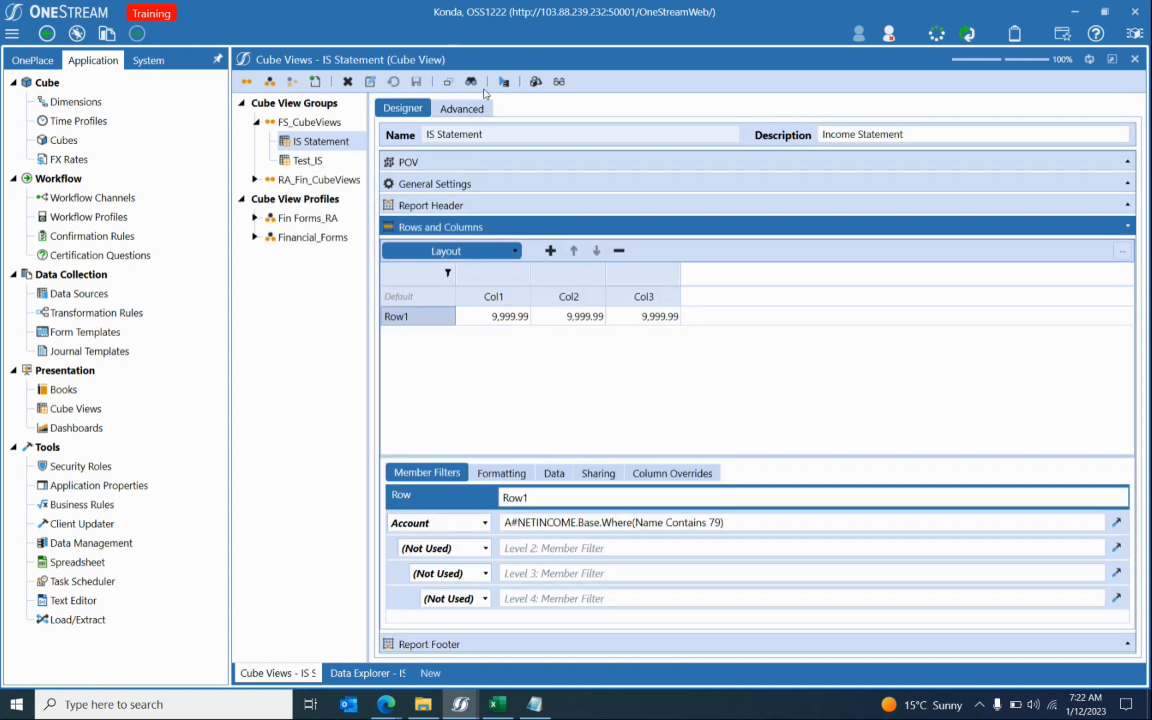
{"action": "left_click", "coordinate": [505, 82]}
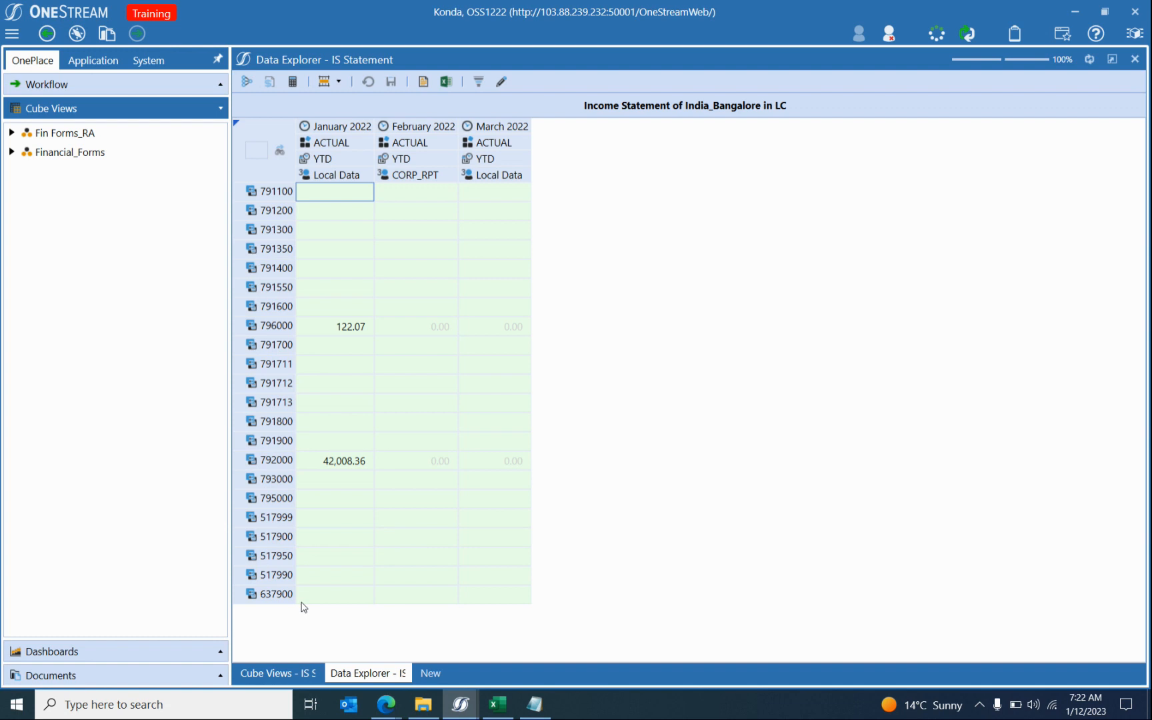
Copy the A#NetIncome.Base(Text1 = OPE) example from CV Cell Syntax.txt in Notepad, and switch back to the IS Statement designer in OneStream.
{"action": "left_click", "coordinate": [286, 674]}
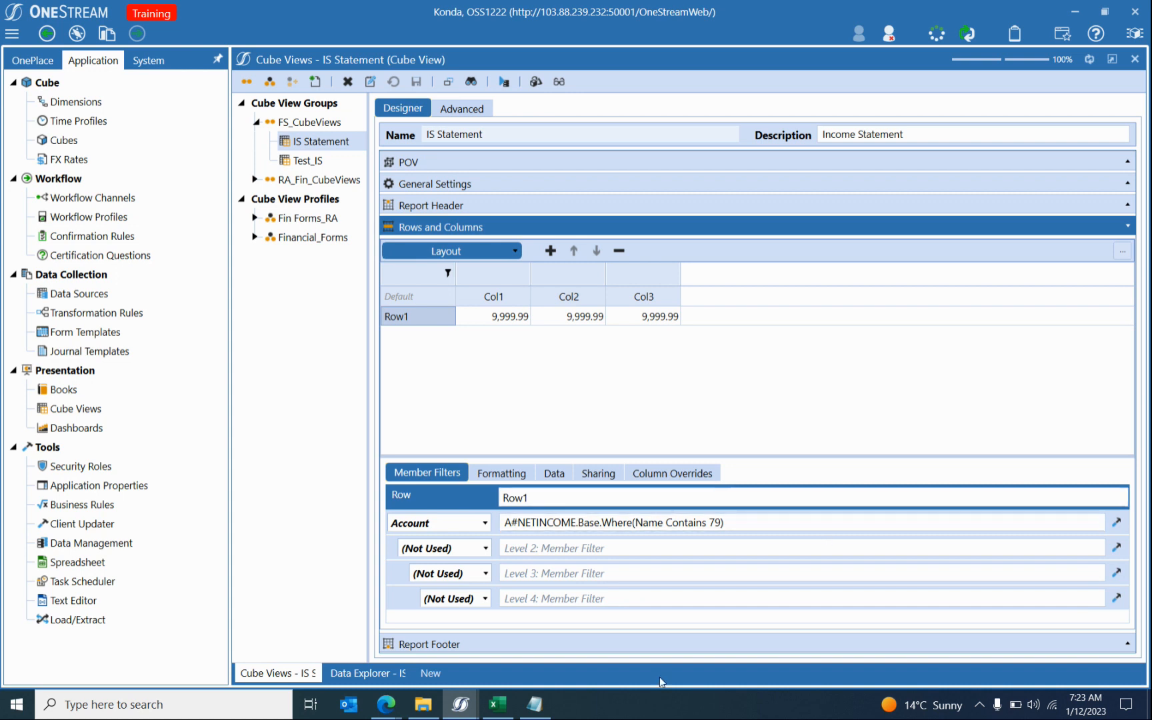
{"action": "left_click", "coordinate": [534, 704]}
{"action": "left_click", "coordinate": [465, 251]}
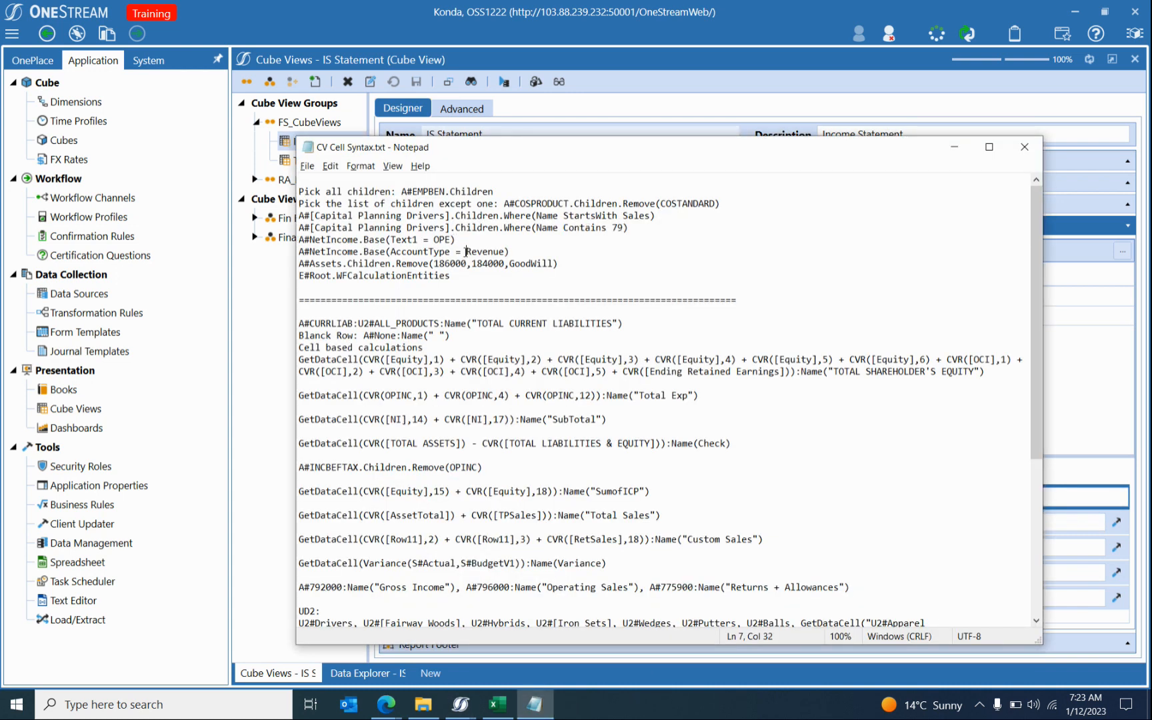
{"action": "left_click_drag", "start_coordinate": [389, 239], "coordinate": [452, 239]}
{"action": "left_click_drag", "start_coordinate": [299, 252], "coordinate": [262, 244]}
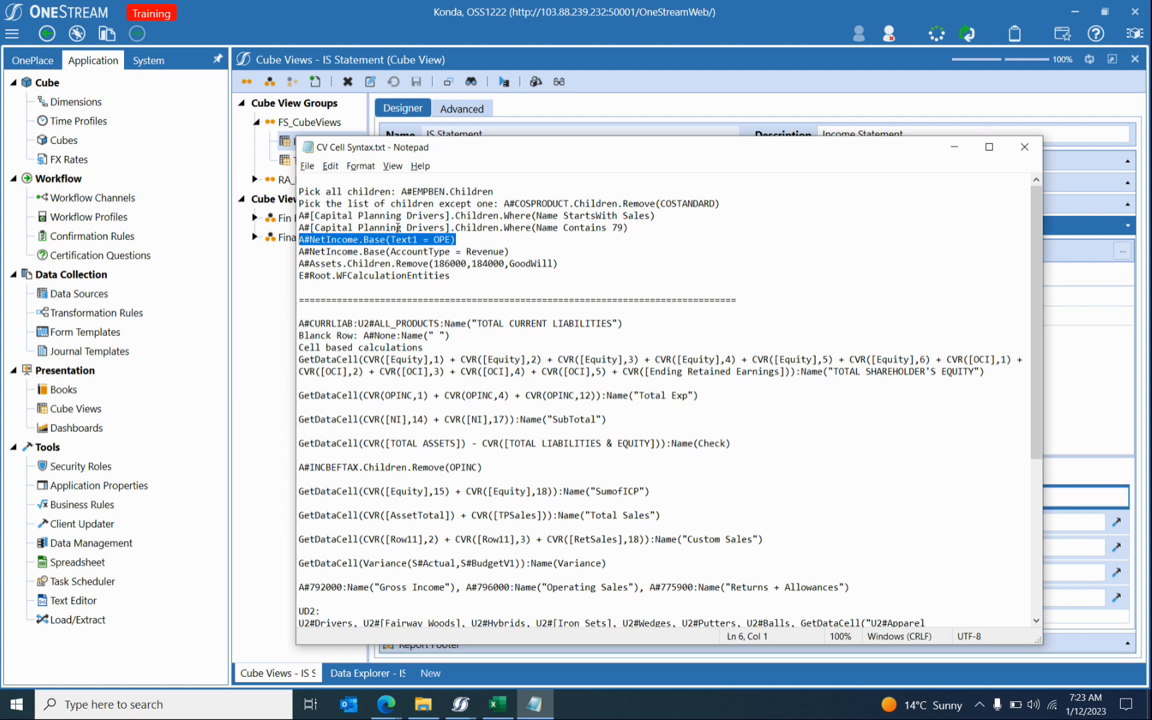
{"action": "key", "text": "alt"}
{"action": "key", "text": "alt+Tab"}
Replace Row1's whole account filter with A#NetIncome.Base(Text1 = OPE), and open the saved cube view in Data Explorer.
{"action": "left_click", "coordinate": [650, 522]}
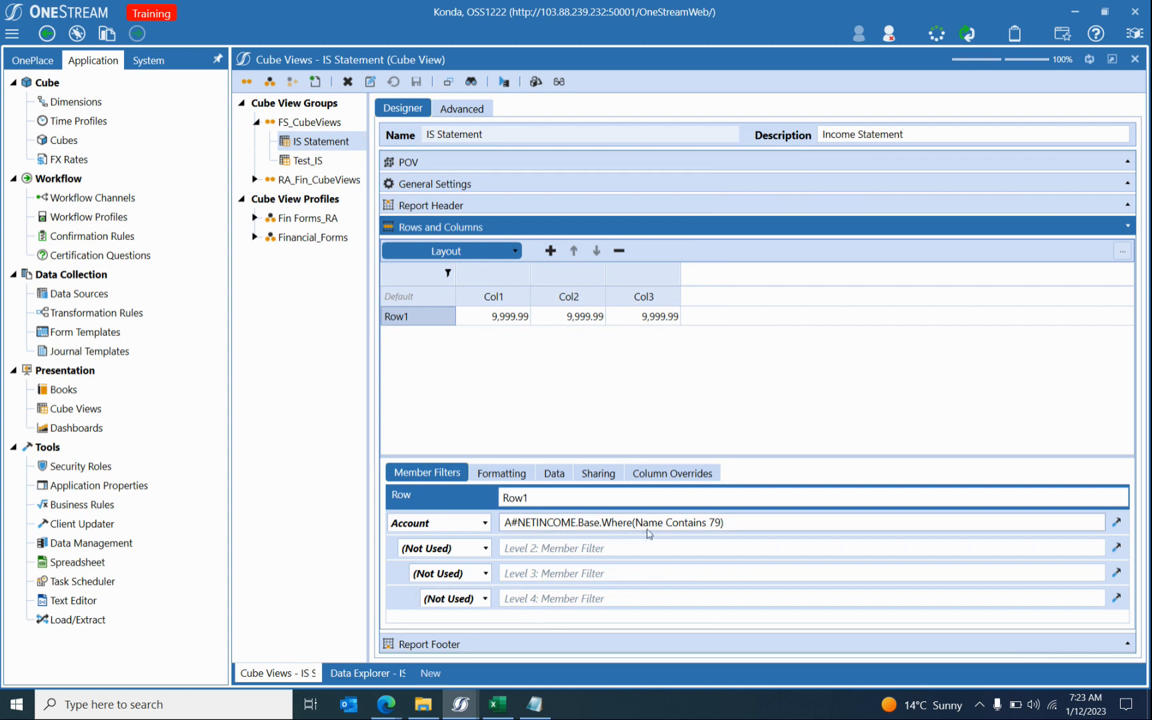
{"action": "key", "text": "ctrl+a"}
{"action": "type", "text": "A#NetIncome.Base(Text1 = OPE)"}
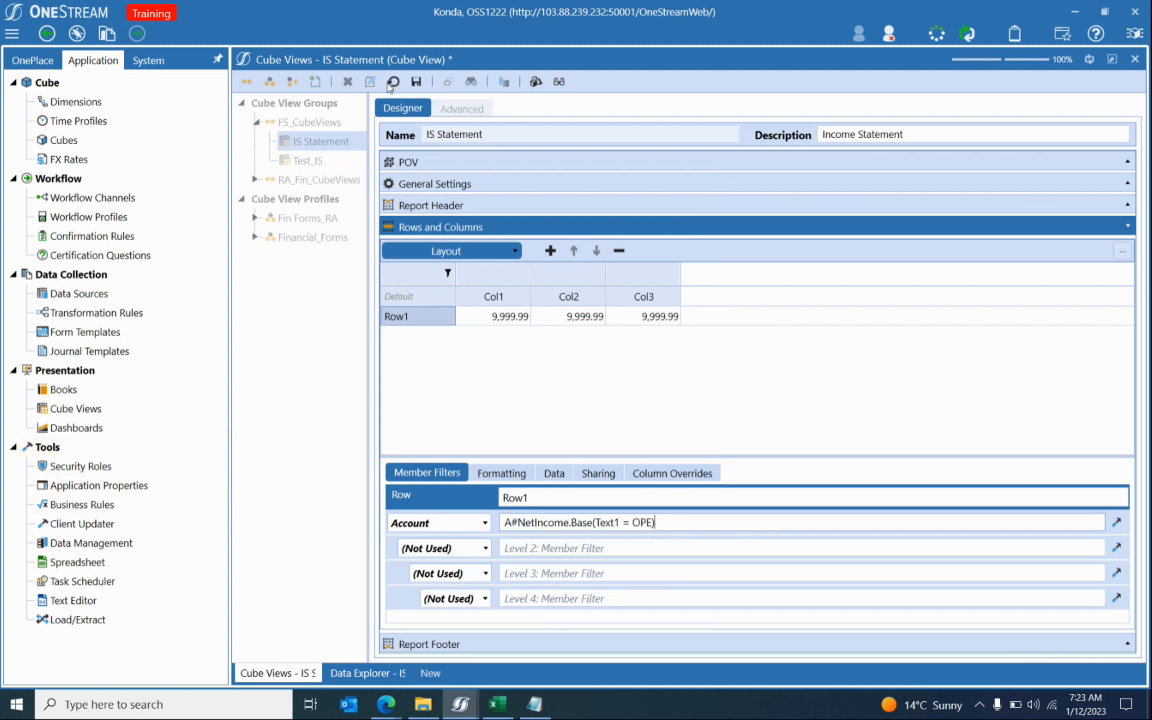
{"action": "left_click", "coordinate": [418, 83]}
{"action": "left_click", "coordinate": [504, 81]}
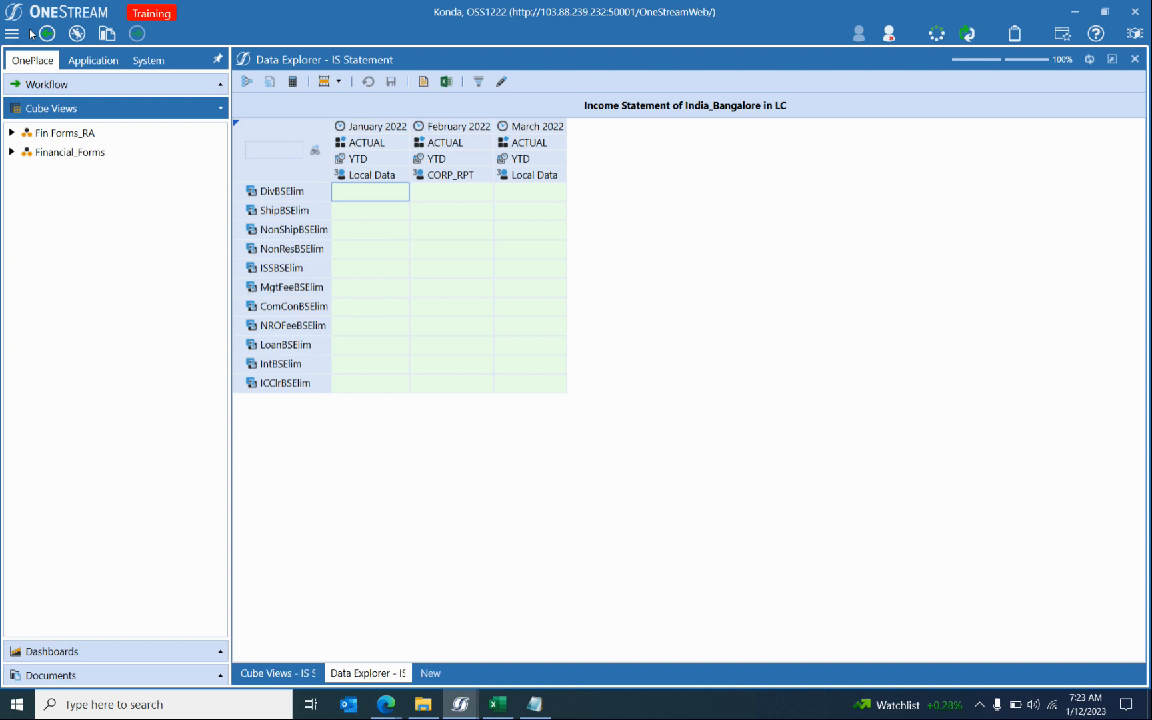
Open the Dimension Library and show the CONAccounts account dimension in Grid View.
{"action": "left_click", "coordinate": [93, 60]}
{"action": "left_click", "coordinate": [93, 104]}
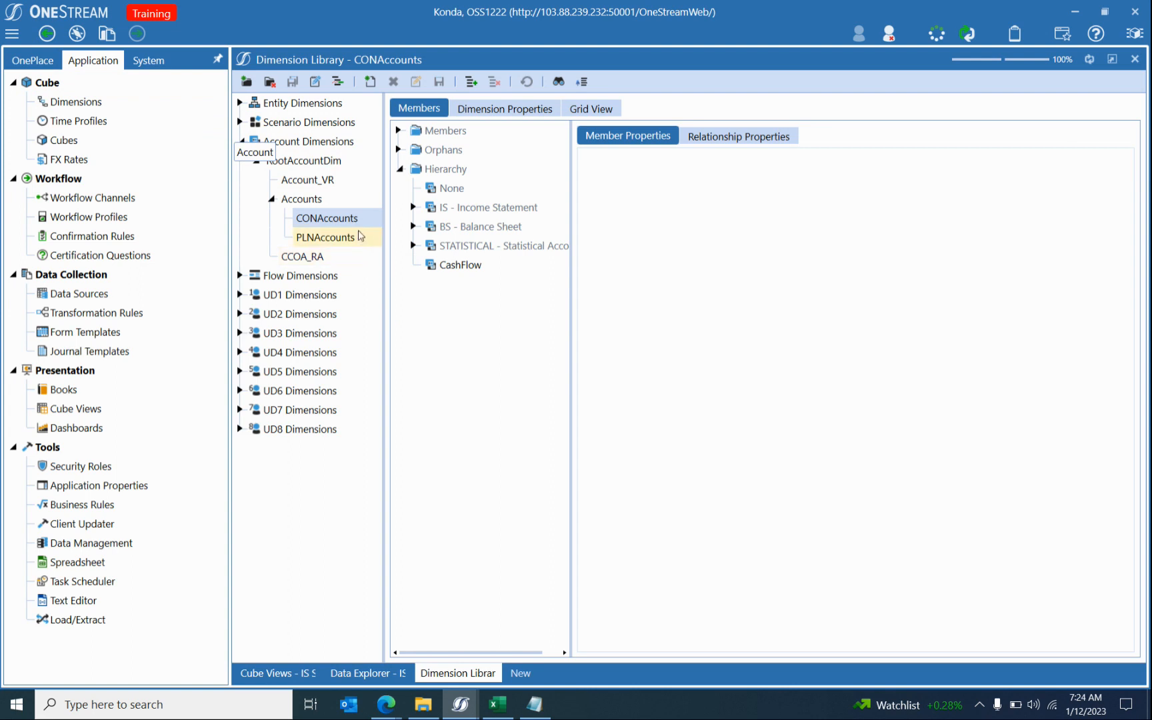
{"action": "left_click", "coordinate": [598, 111]}
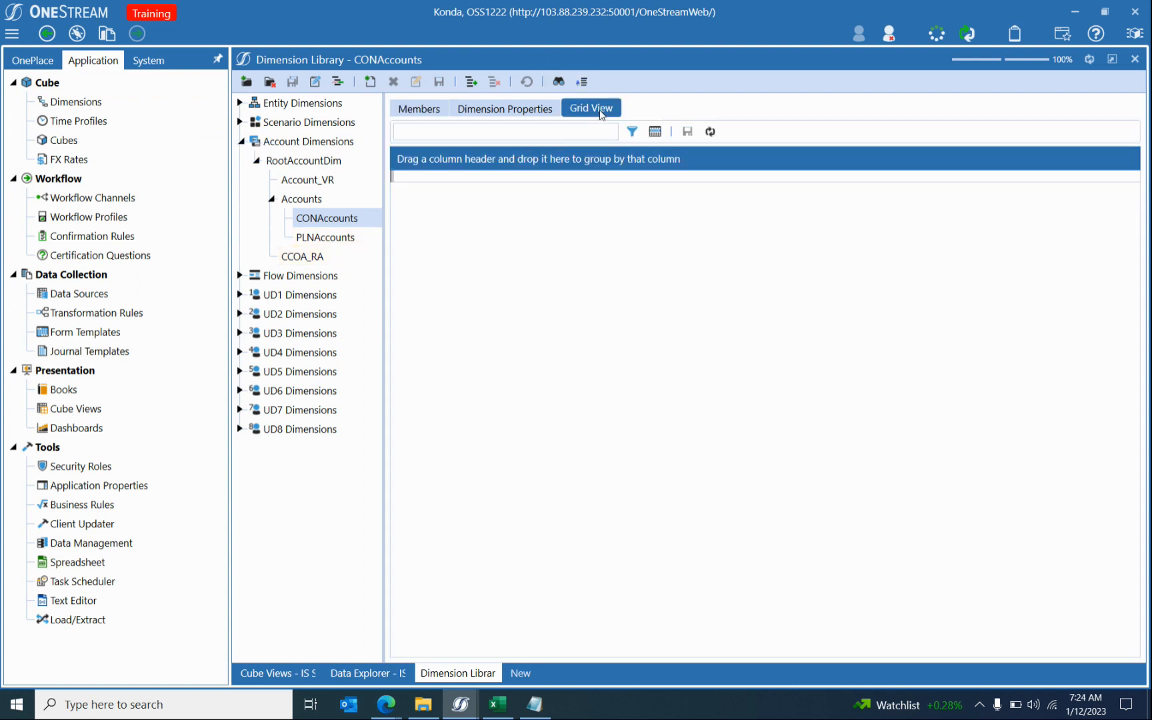
Configure the CONAccounts grid to display the Name, Description and Text1 columns.
{"action": "left_click", "coordinate": [653, 132]}
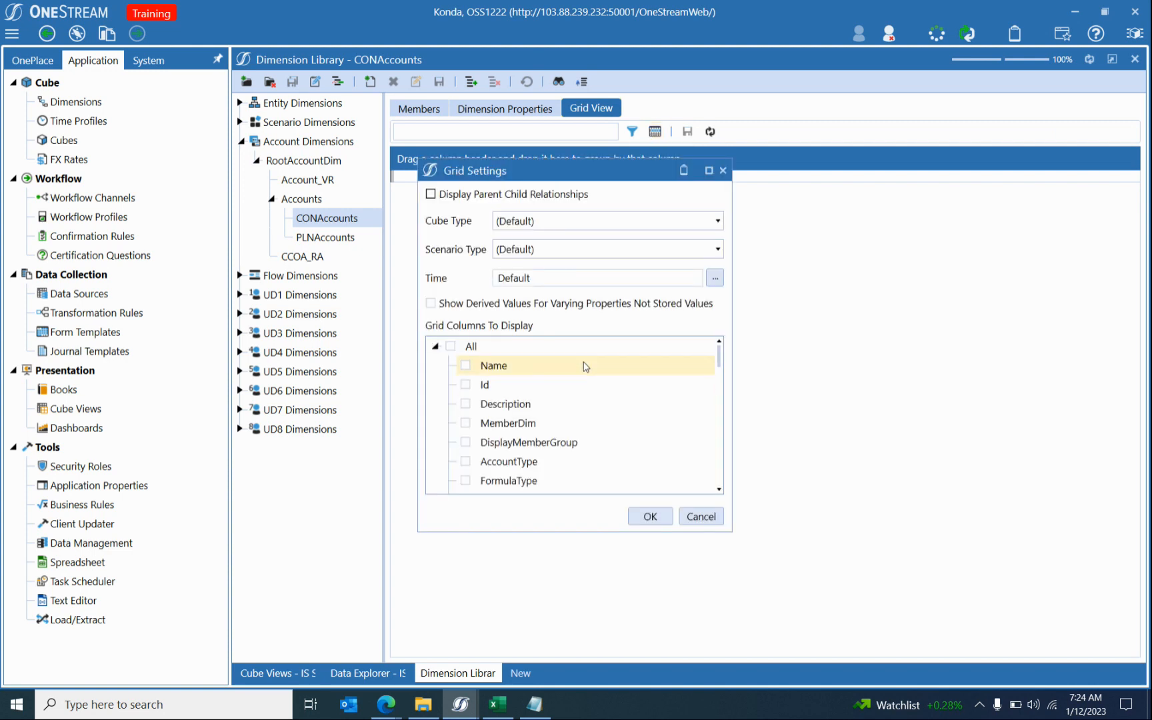
{"action": "left_click", "coordinate": [465, 366]}
{"action": "scroll", "coordinate": [470, 427], "scroll_direction": "down", "scroll_amount": 10}
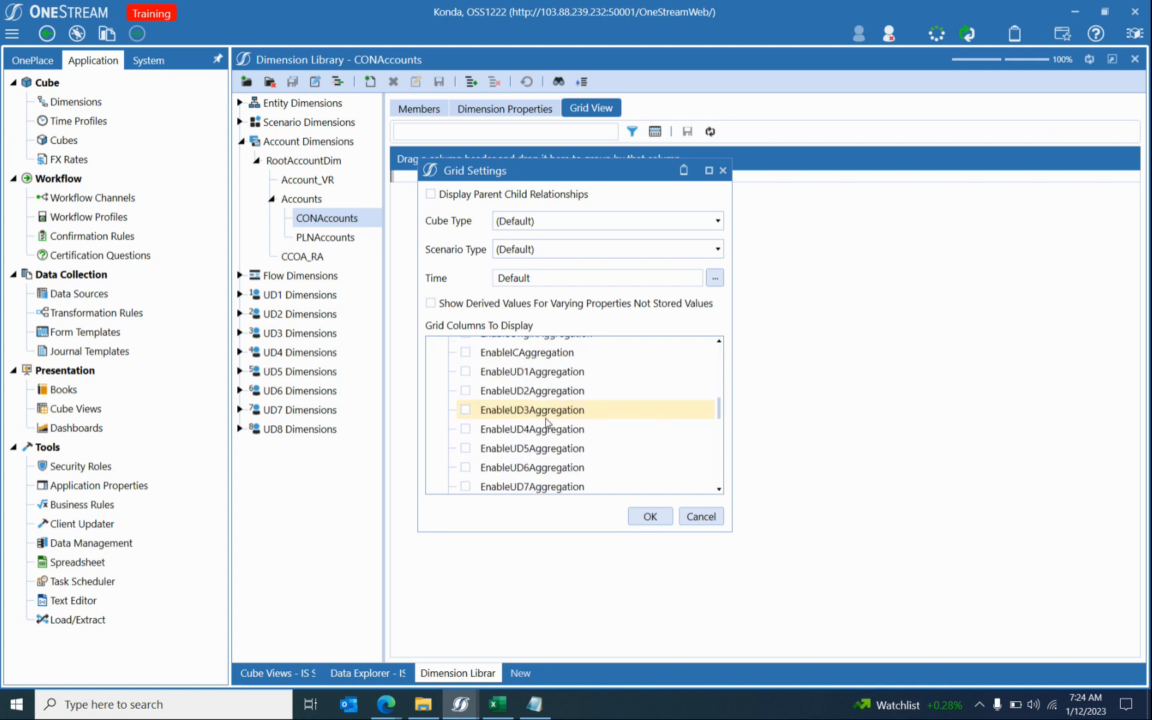
{"action": "scroll", "coordinate": [476, 438], "scroll_direction": "down", "scroll_amount": 3}
{"action": "left_click", "coordinate": [465, 454]}
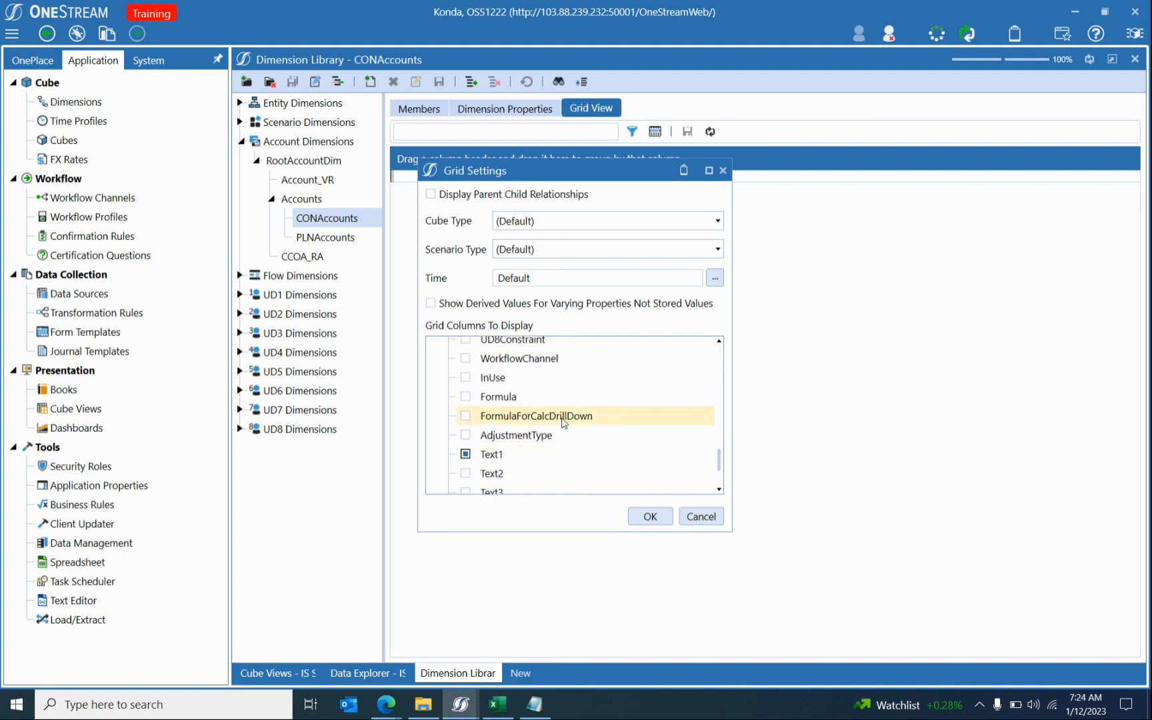
{"action": "left_click", "coordinate": [650, 516]}
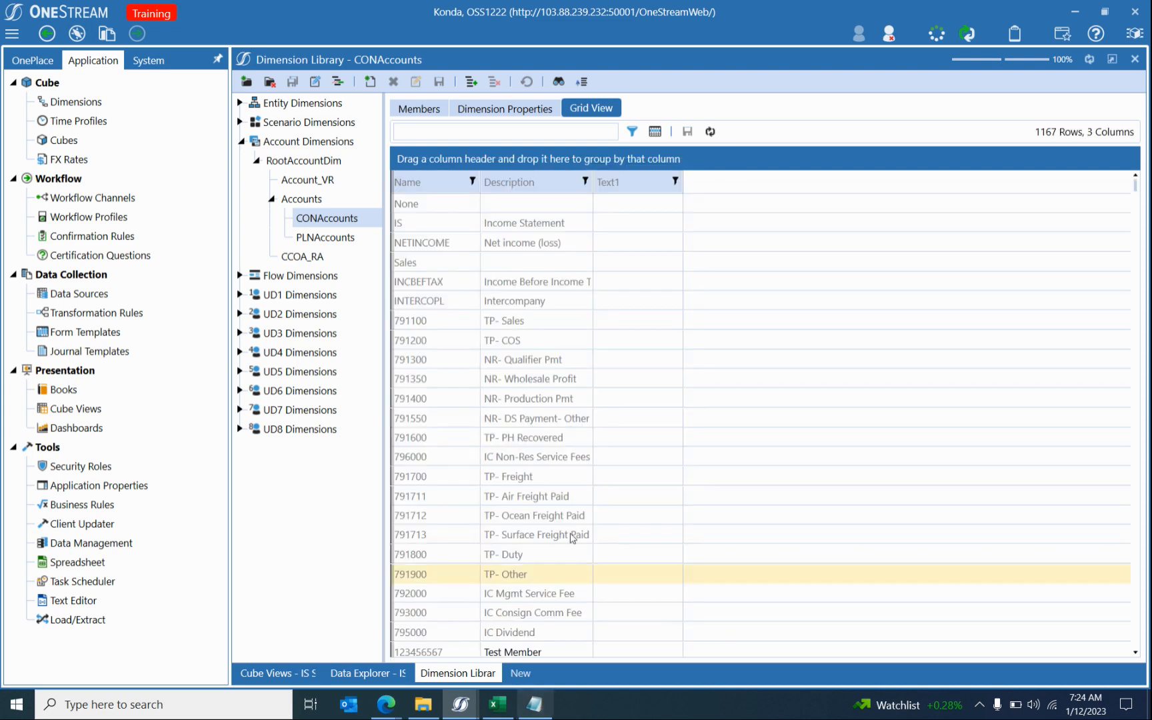
Build the member filter A#IS.TreeDescendantsInclusive for the grid and apply it.
{"action": "left_click", "coordinate": [630, 133]}
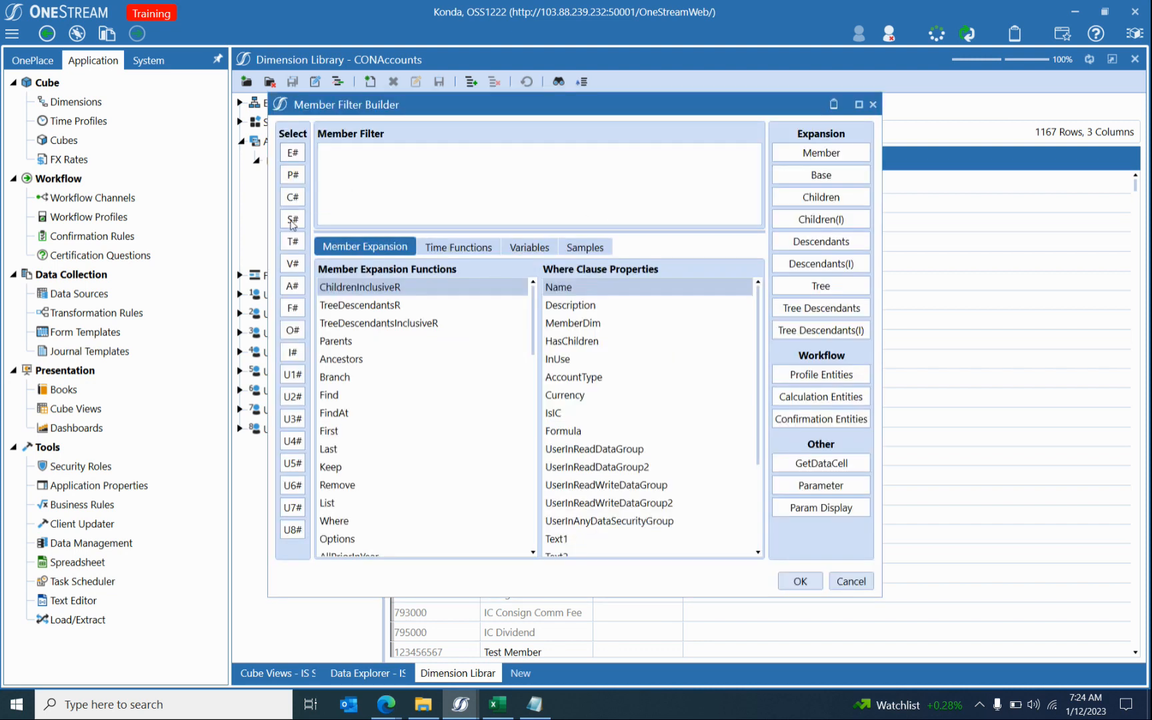
{"action": "left_click", "coordinate": [292, 286]}
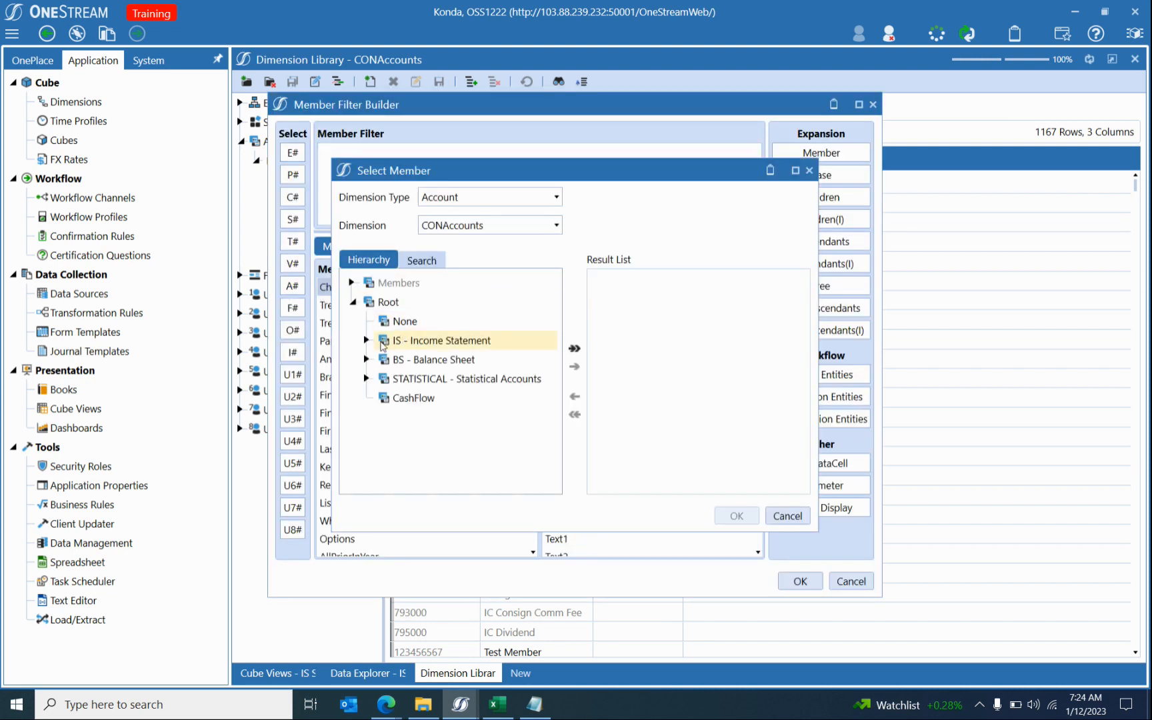
{"action": "left_click", "coordinate": [400, 341]}
{"action": "left_click", "coordinate": [574, 367]}
{"action": "left_click", "coordinate": [737, 515]}
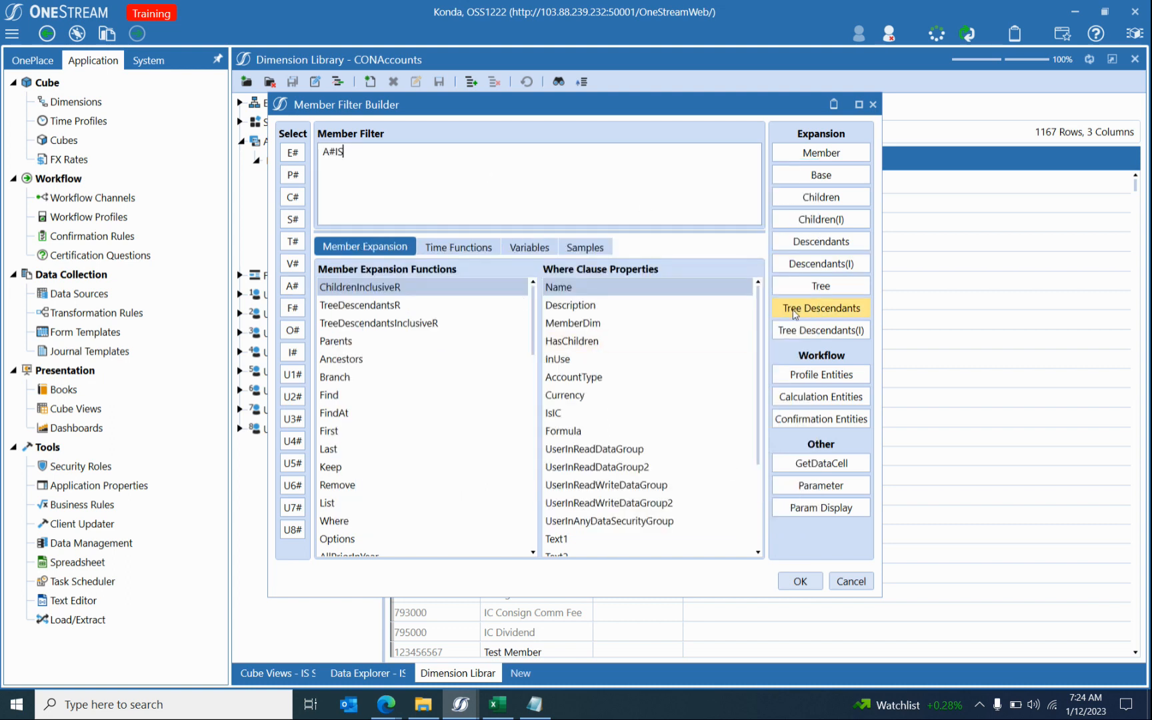
{"action": "left_click", "coordinate": [820, 330]}
{"action": "left_click", "coordinate": [780, 584]}
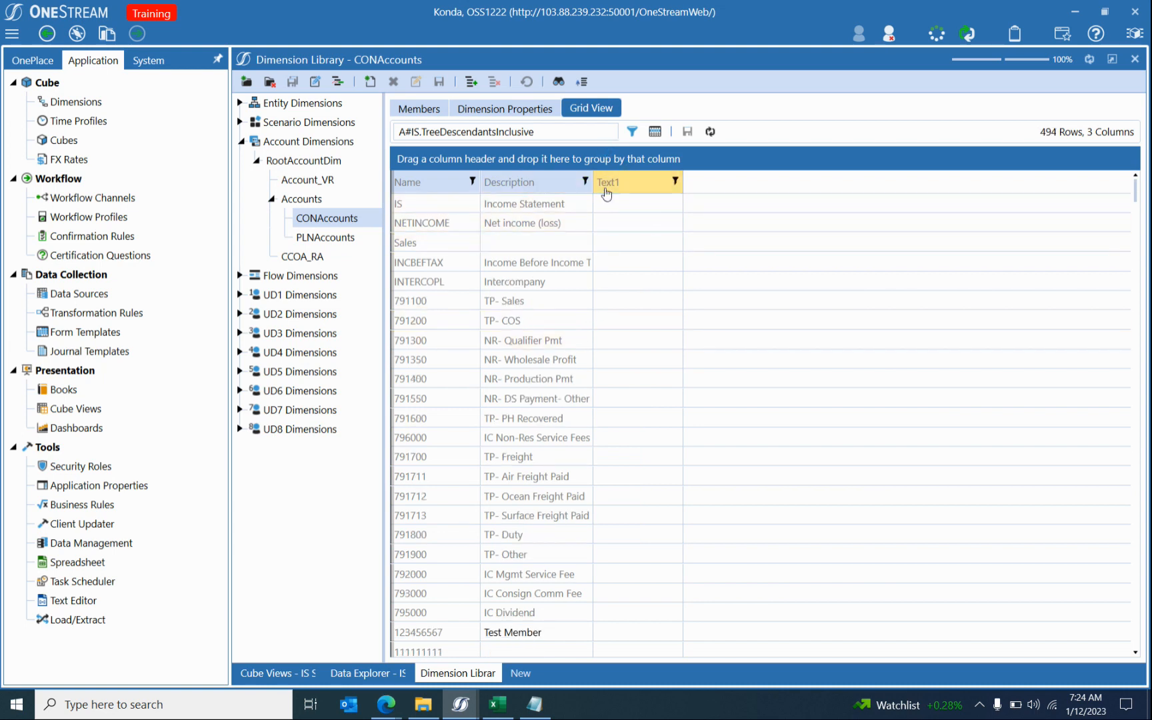
Filter the grid's Text1 column to OPE, and slightly widen the Name column.
{"action": "left_click", "coordinate": [675, 181]}
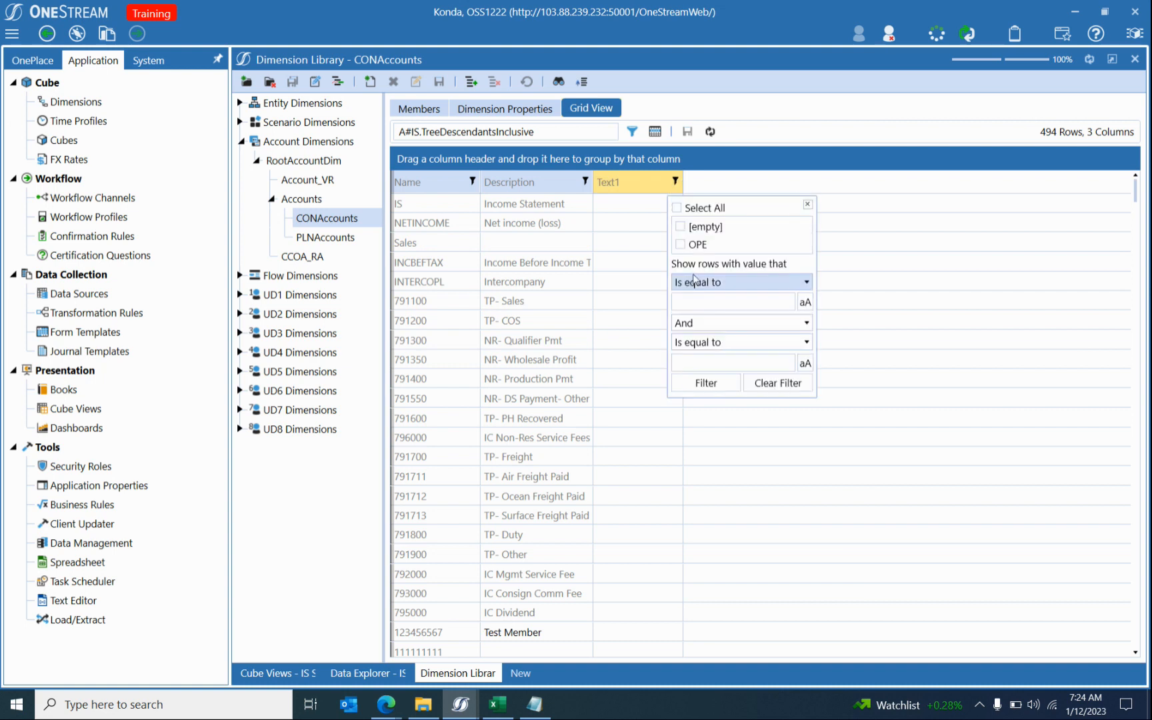
{"action": "left_click", "coordinate": [680, 245]}
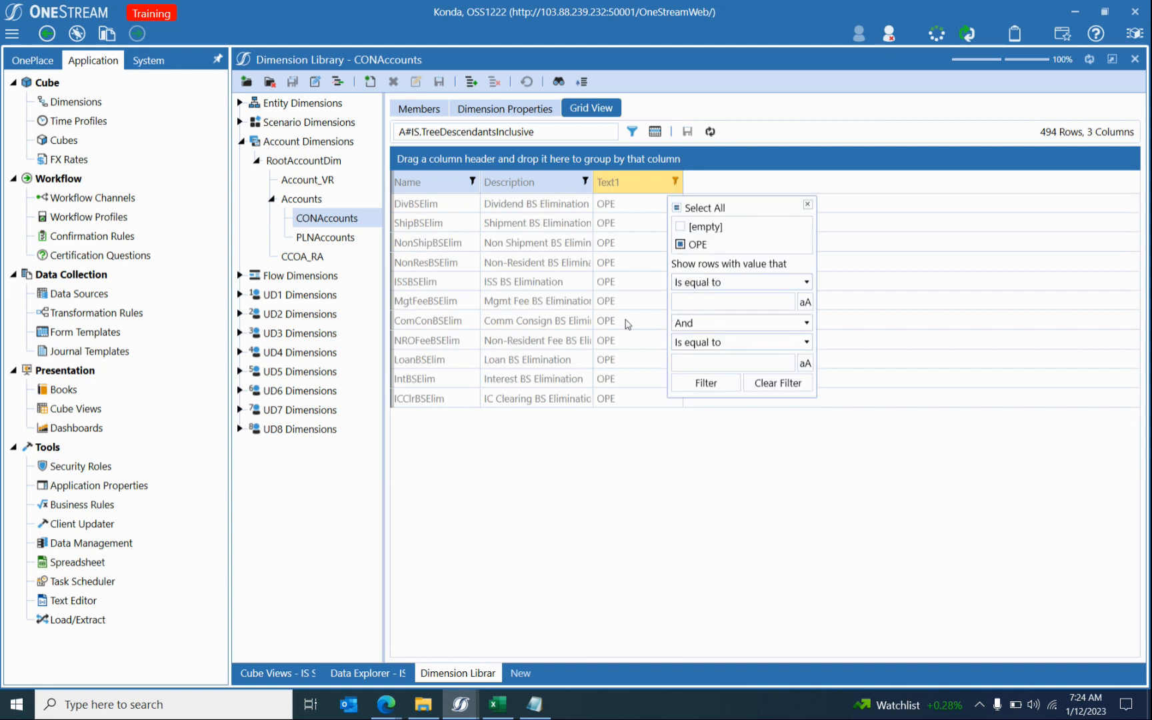
{"action": "left_click_drag", "start_coordinate": [481, 185], "coordinate": [489, 185]}
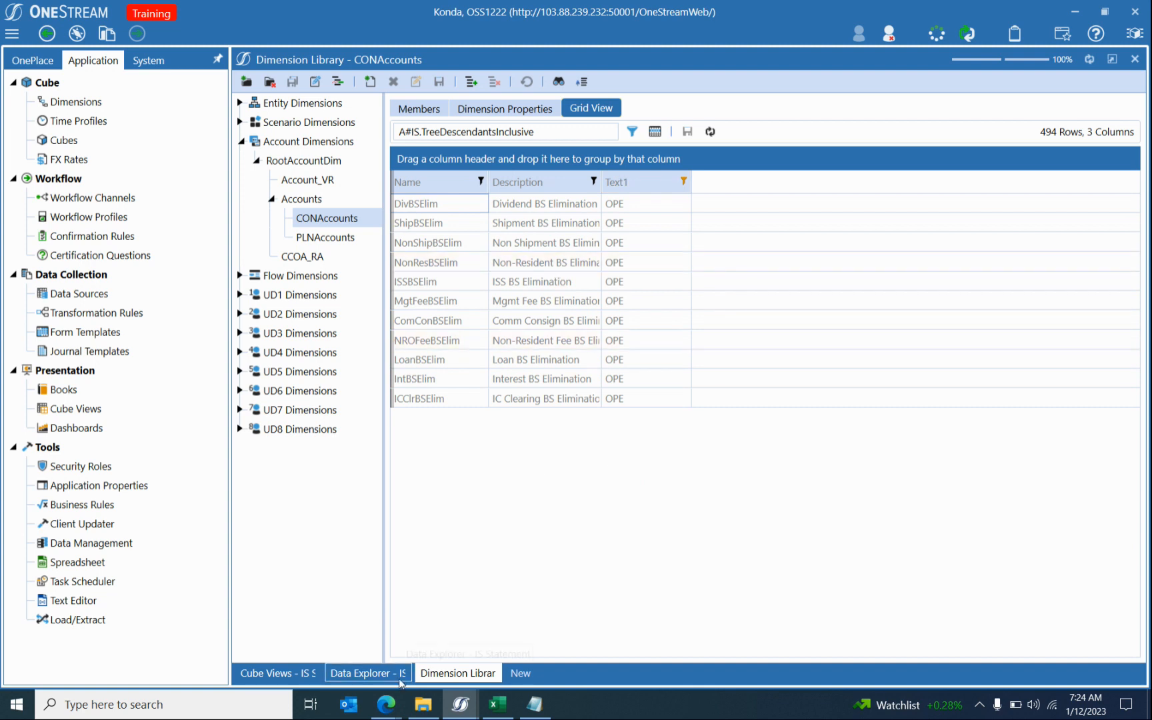
Compare the account rows of the IS Statement in Data Explorer with Row1's Text1 = OPE account filter in the designer.
{"action": "left_click", "coordinate": [365, 674]}
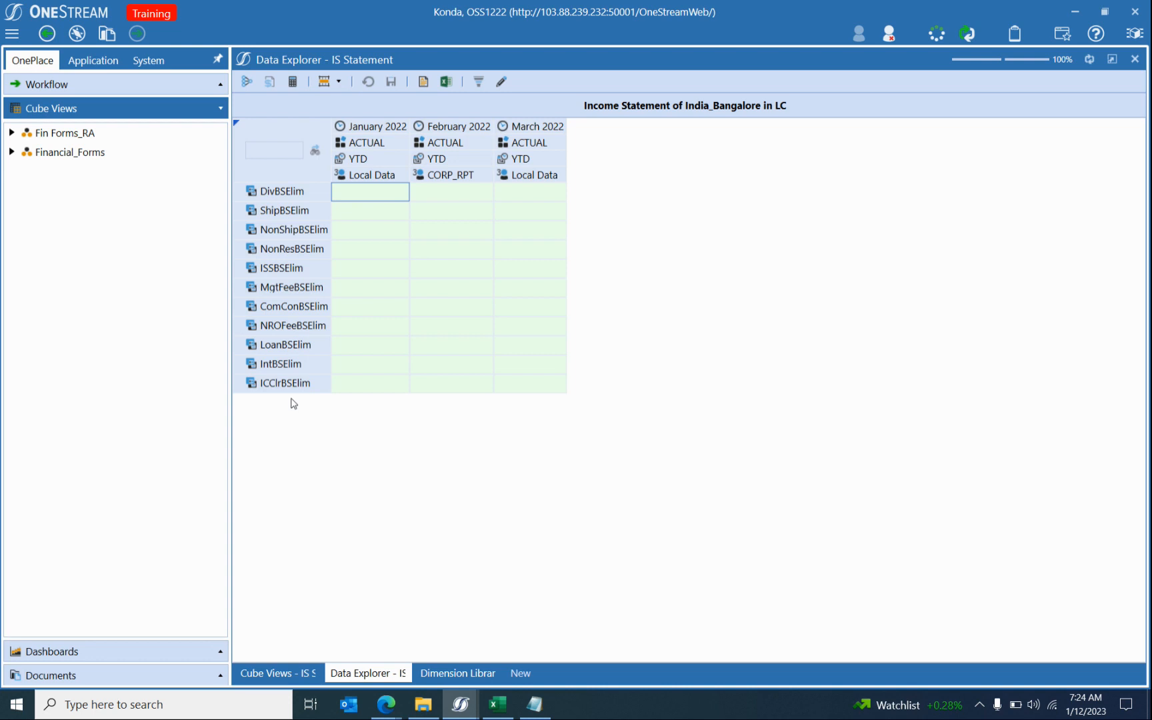
{"action": "left_click", "coordinate": [283, 673]}
{"action": "left_click_drag", "start_coordinate": [663, 525], "coordinate": [582, 537]}
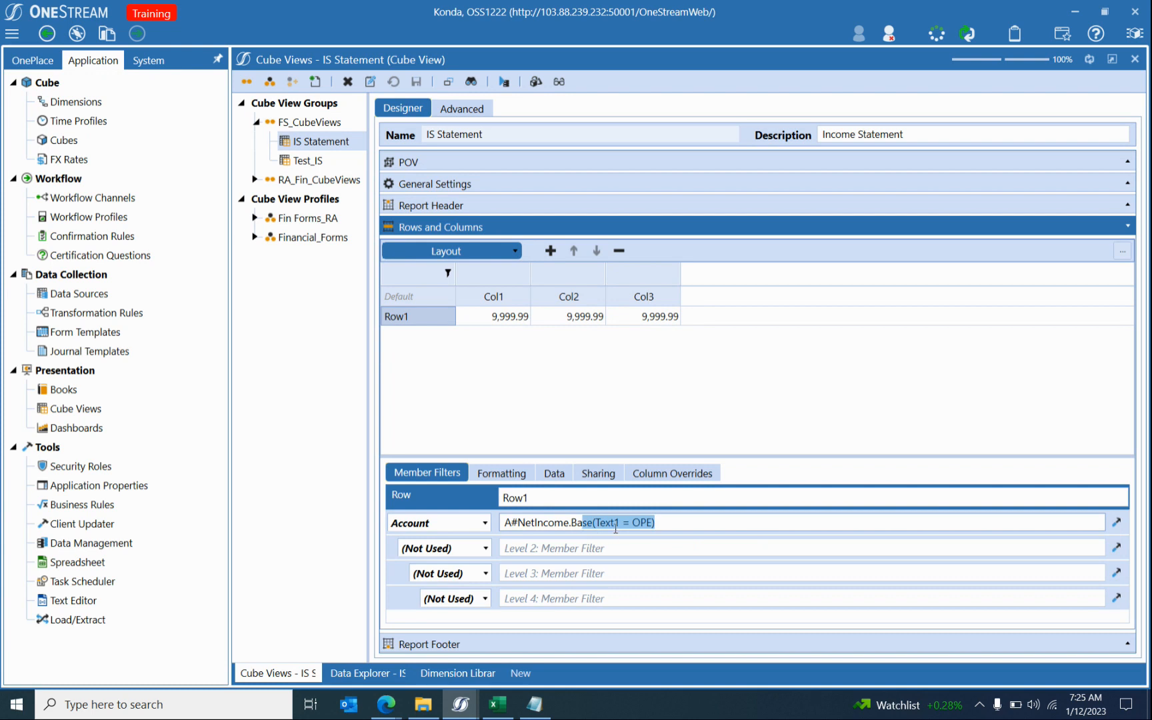
{"action": "left_click", "coordinate": [613, 526]}
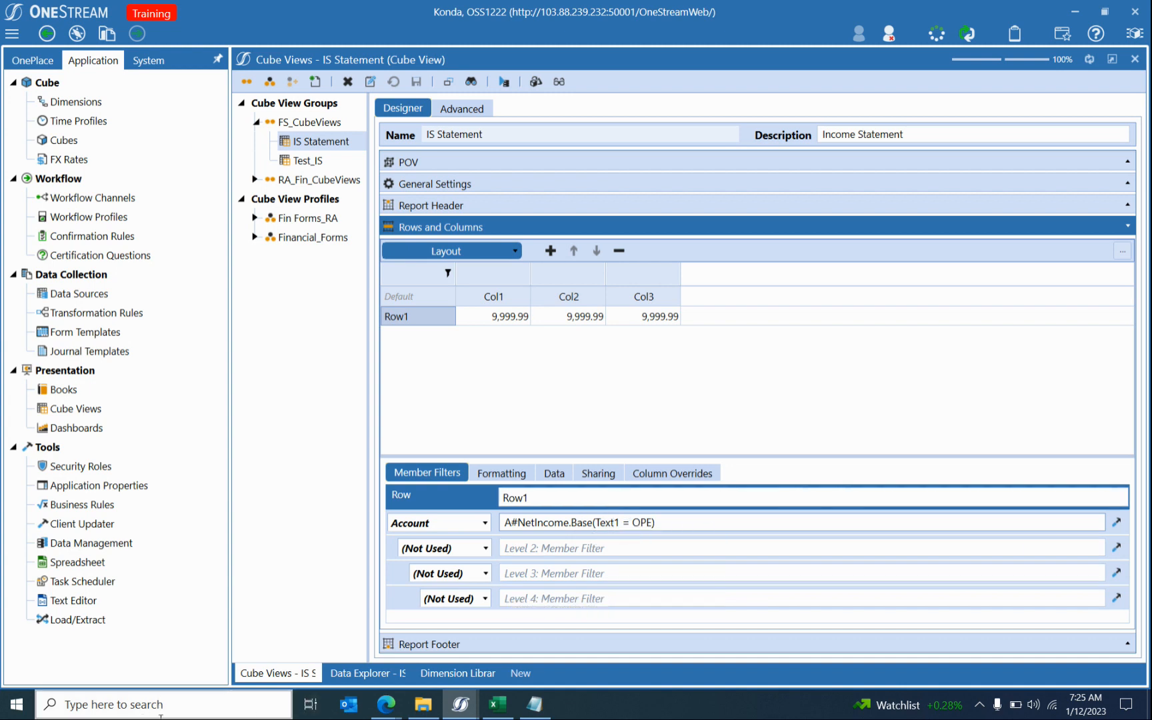
Examine the AccountType = Revenue condition in CV Cell Syntax.txt in Notepad, and switch back to OneStream.
{"action": "left_click", "coordinate": [534, 704]}
{"action": "left_click_drag", "start_coordinate": [390, 252], "coordinate": [511, 251]}
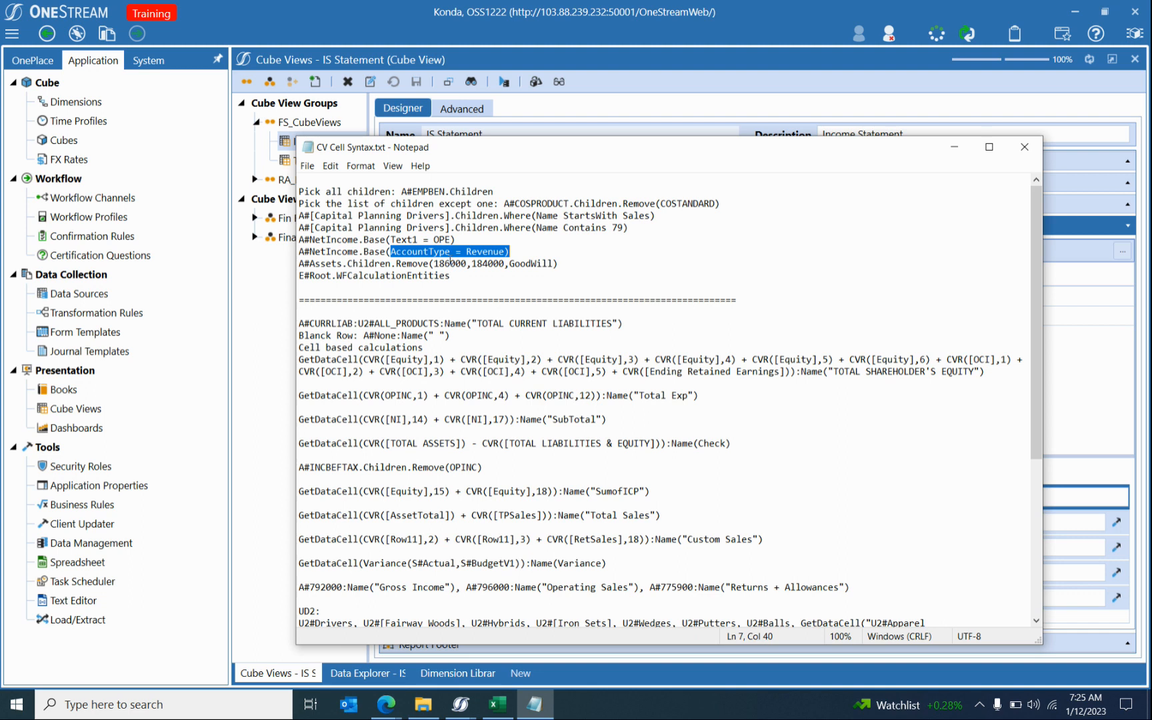
{"action": "left_click", "coordinate": [256, 319]}
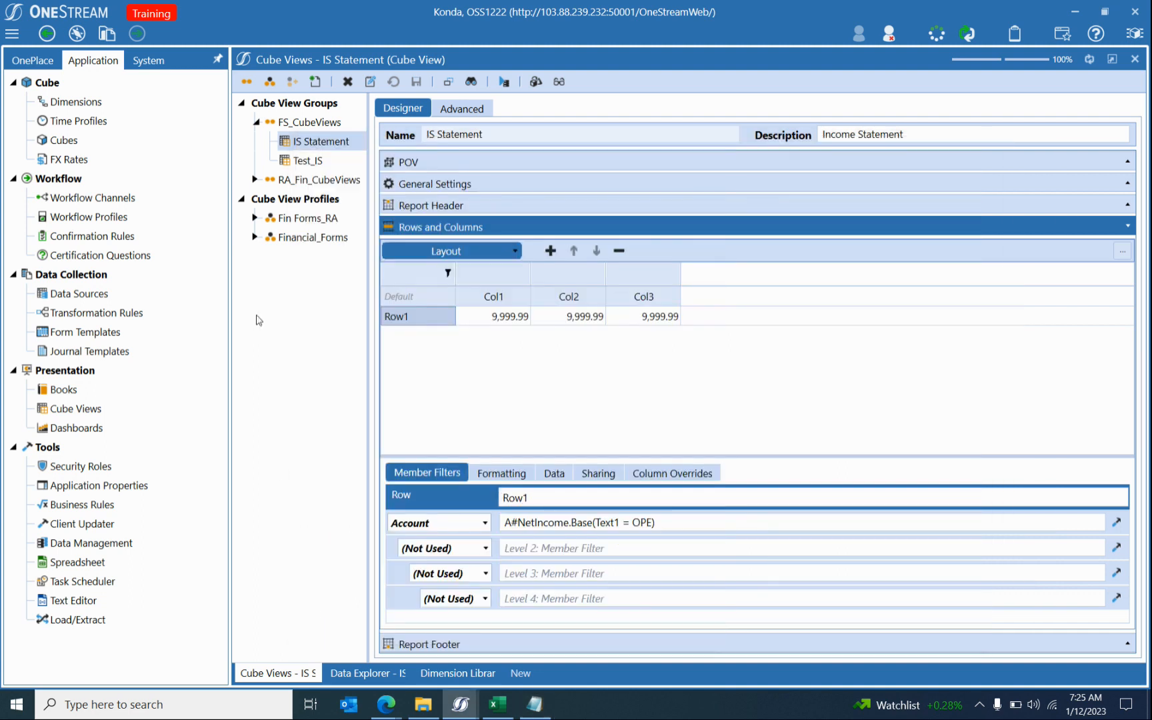
Show the member properties of IS - Income Statement in CONAccounts and examine its Account Type.
{"action": "left_click", "coordinate": [458, 672]}
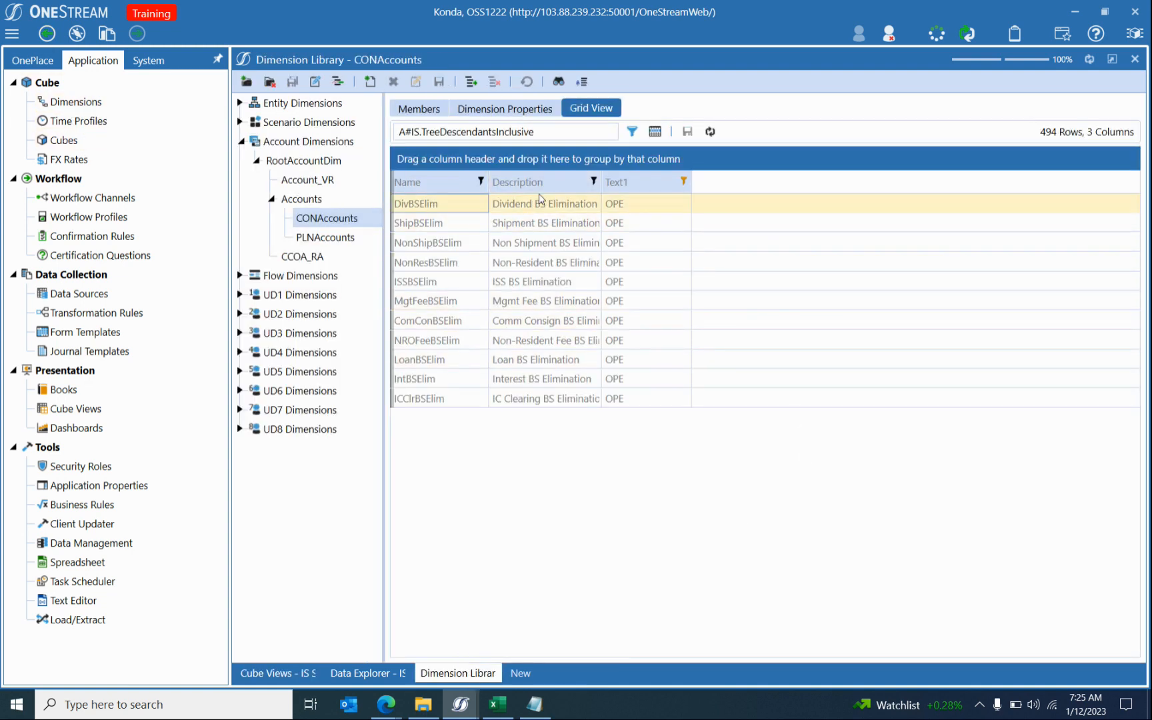
{"action": "left_click", "coordinate": [419, 109]}
{"action": "left_click", "coordinate": [446, 210]}
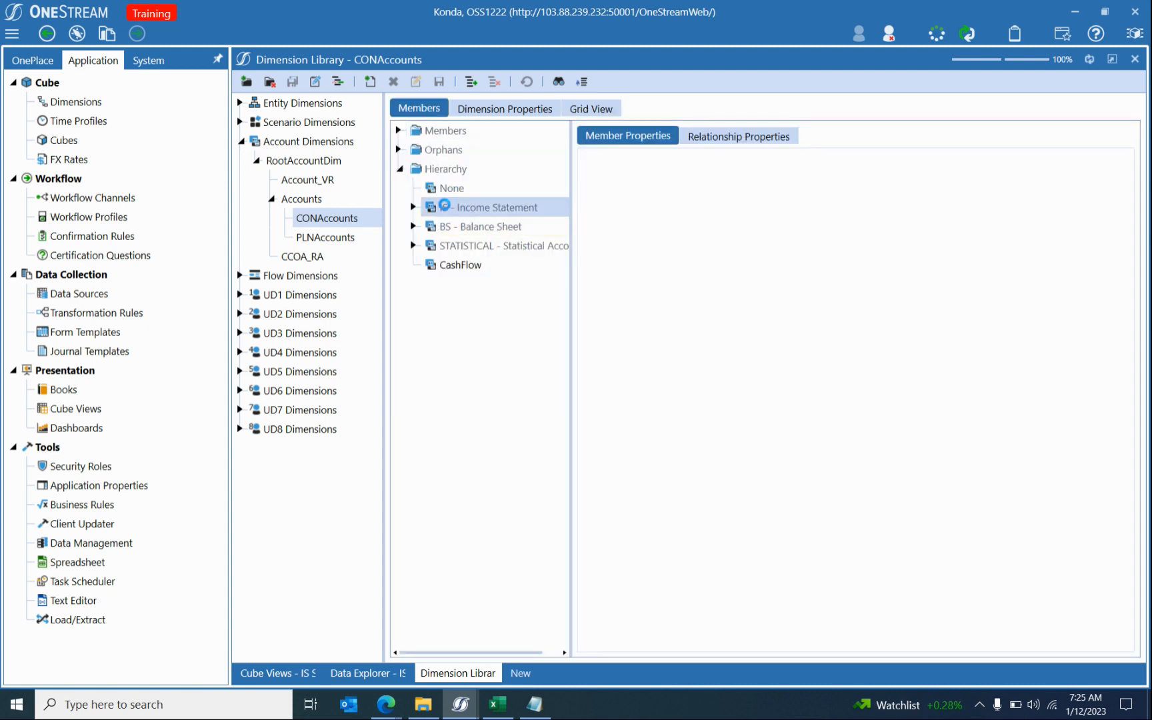
{"action": "left_click", "coordinate": [684, 404]}
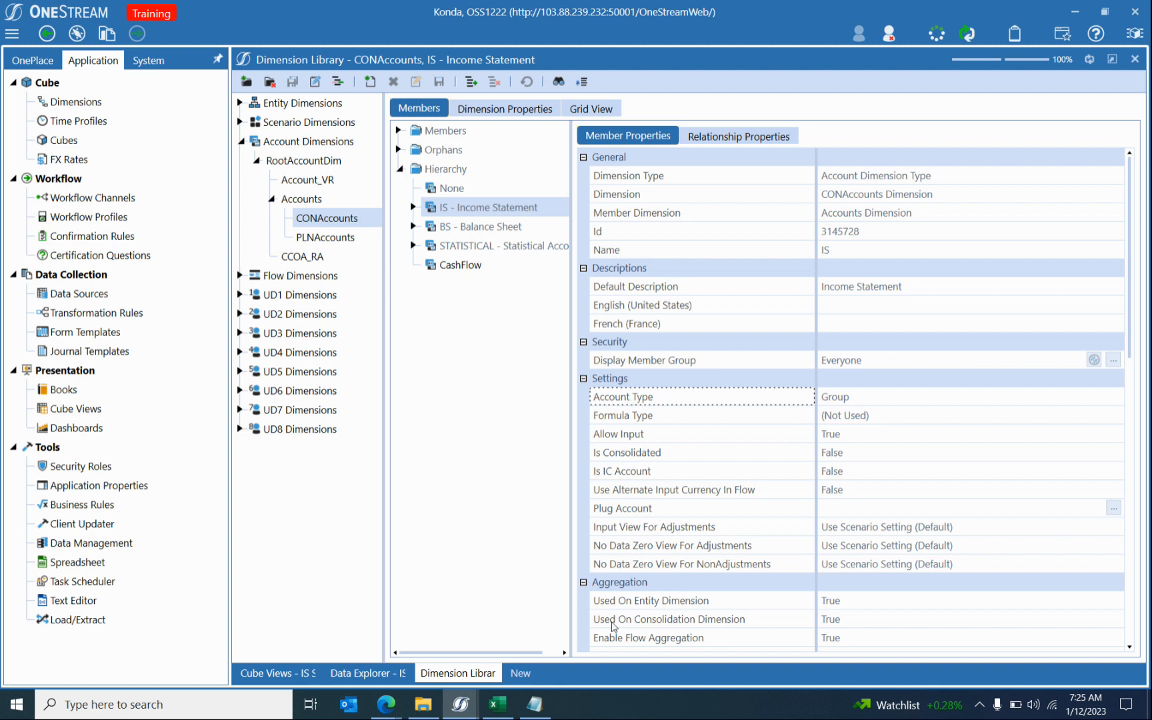
Check how the AccountType property name is written in the Notepad example, and return to the Dimension Library in OneStream.
{"action": "left_click", "coordinate": [534, 704]}
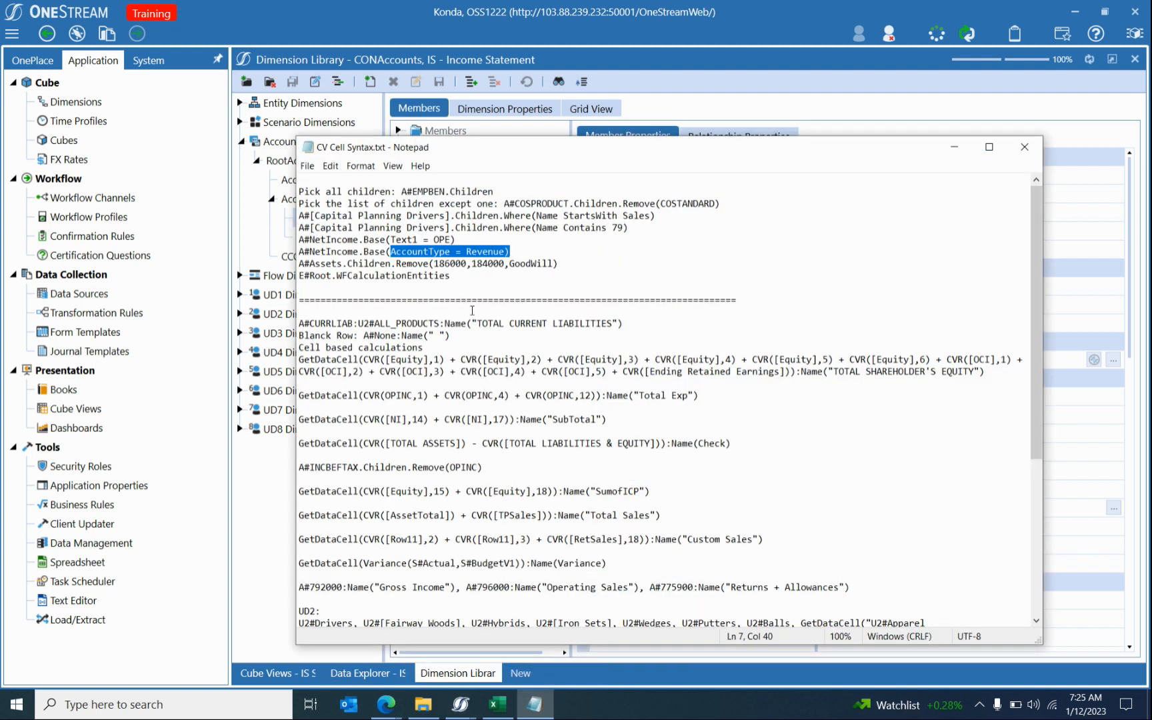
{"action": "left_click", "coordinate": [424, 251]}
{"action": "left_click_drag", "start_coordinate": [430, 251], "coordinate": [457, 254]}
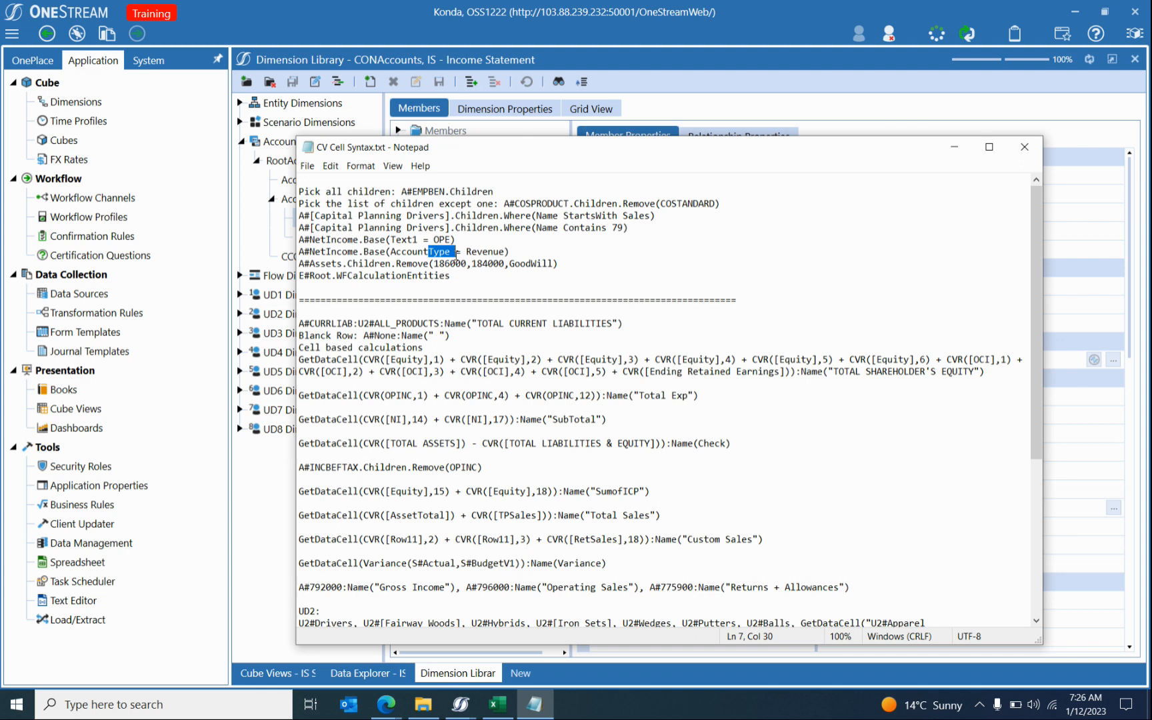
{"action": "key", "text": "alt+Tab"}
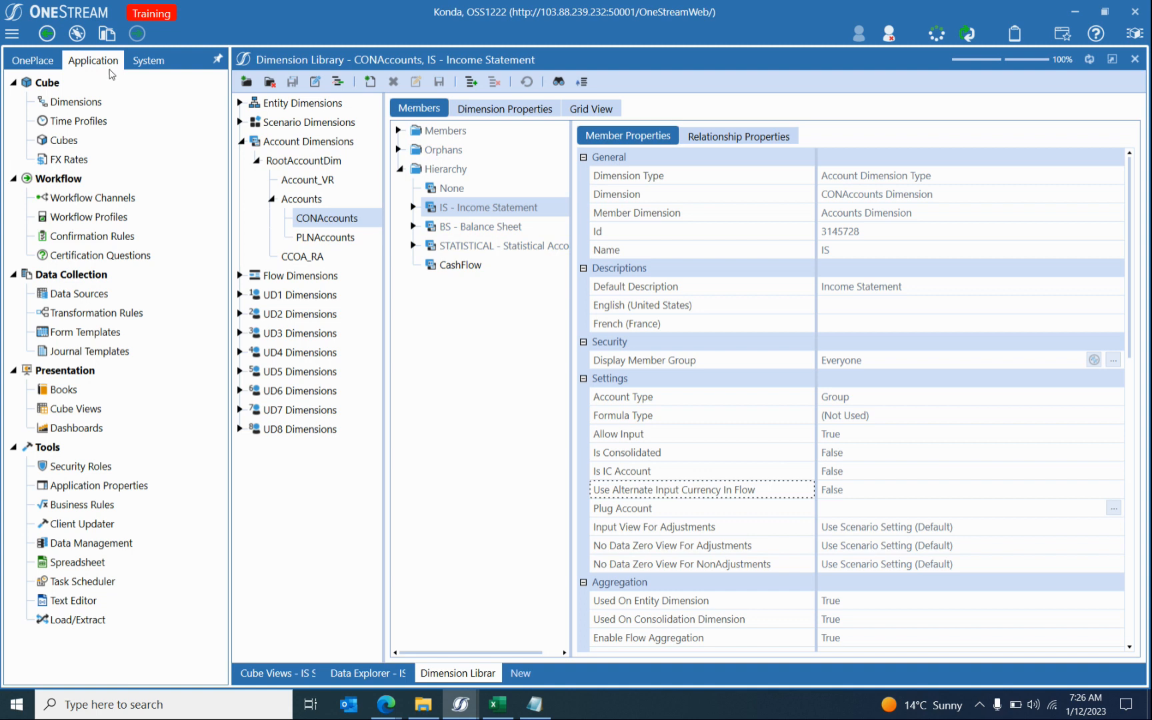
Open the system Database page, expand the application database's tables, and widen the table tree.
{"action": "left_click", "coordinate": [148, 64]}
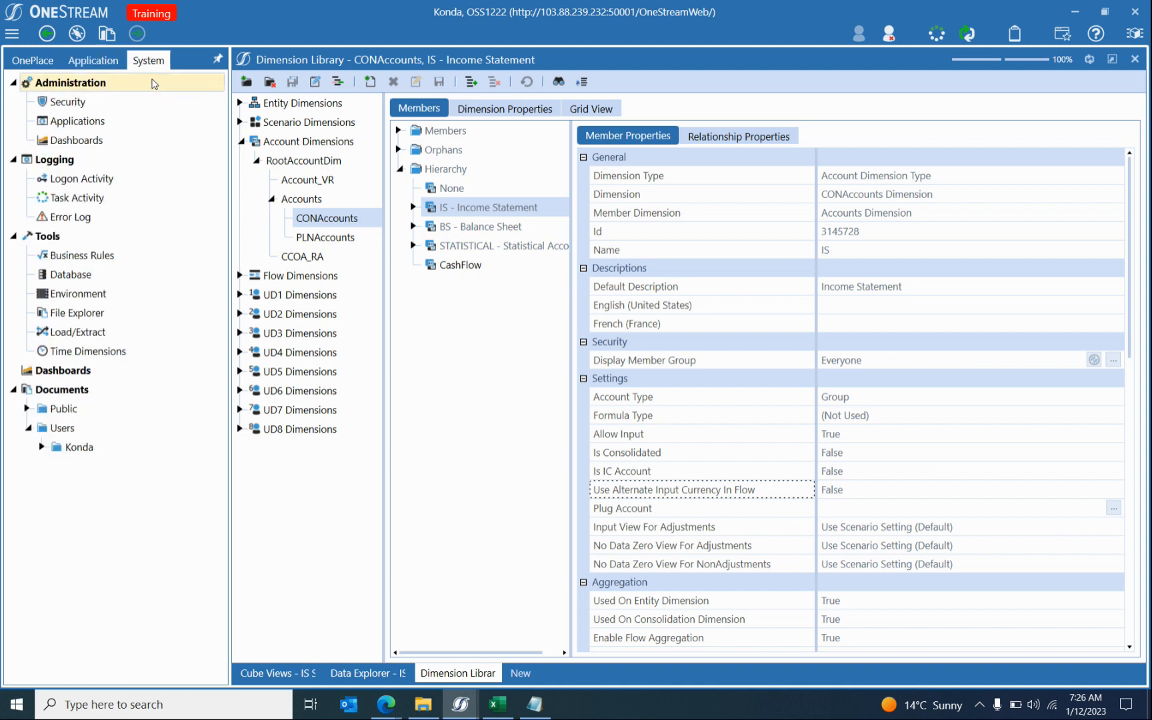
{"action": "left_click", "coordinate": [70, 274]}
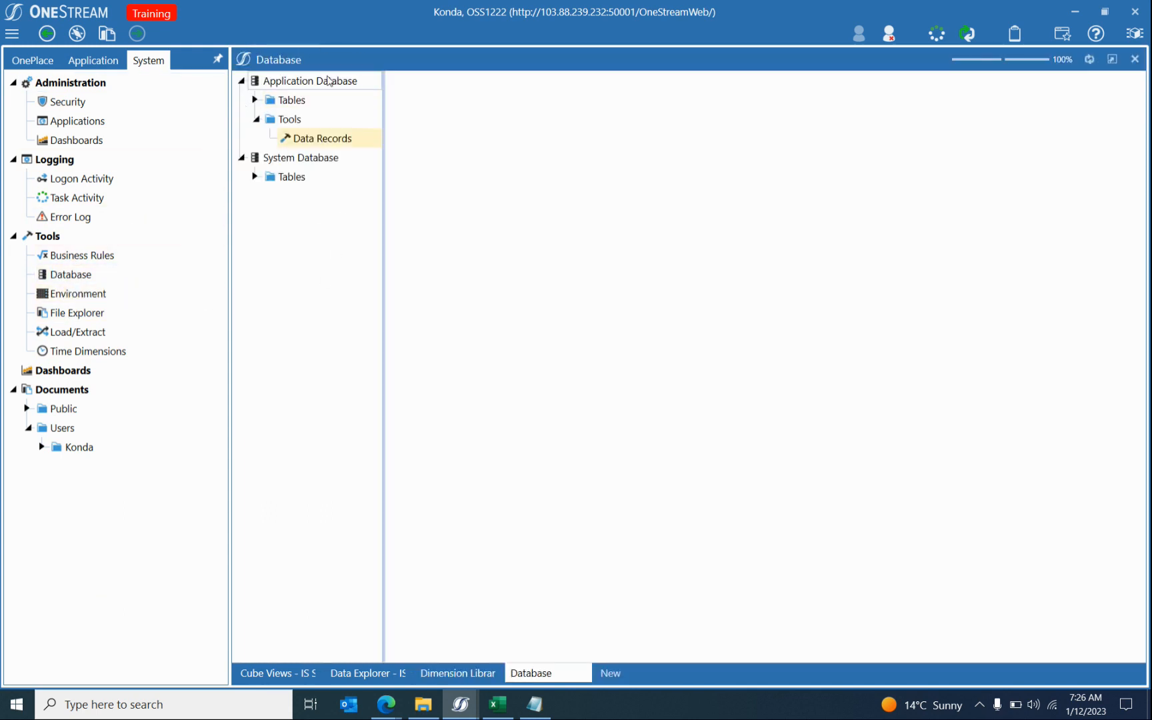
{"action": "left_click", "coordinate": [255, 118]}
{"action": "left_click", "coordinate": [258, 99]}
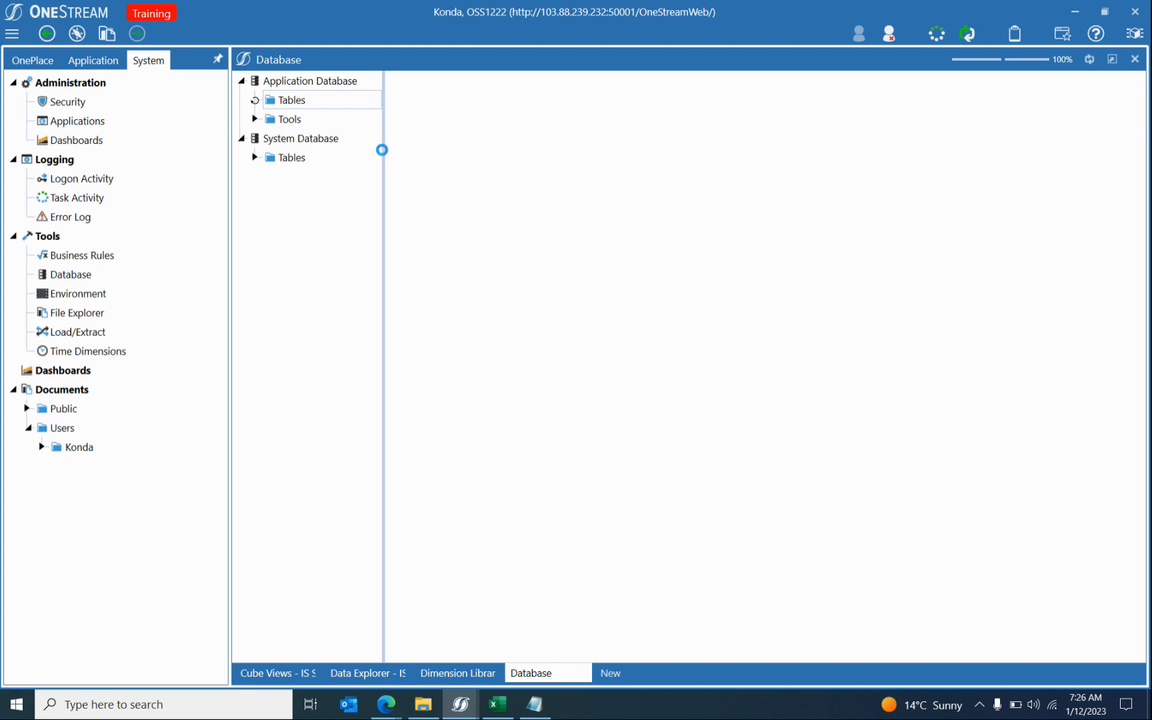
{"action": "left_click_drag", "start_coordinate": [383, 160], "coordinate": [425, 192]}
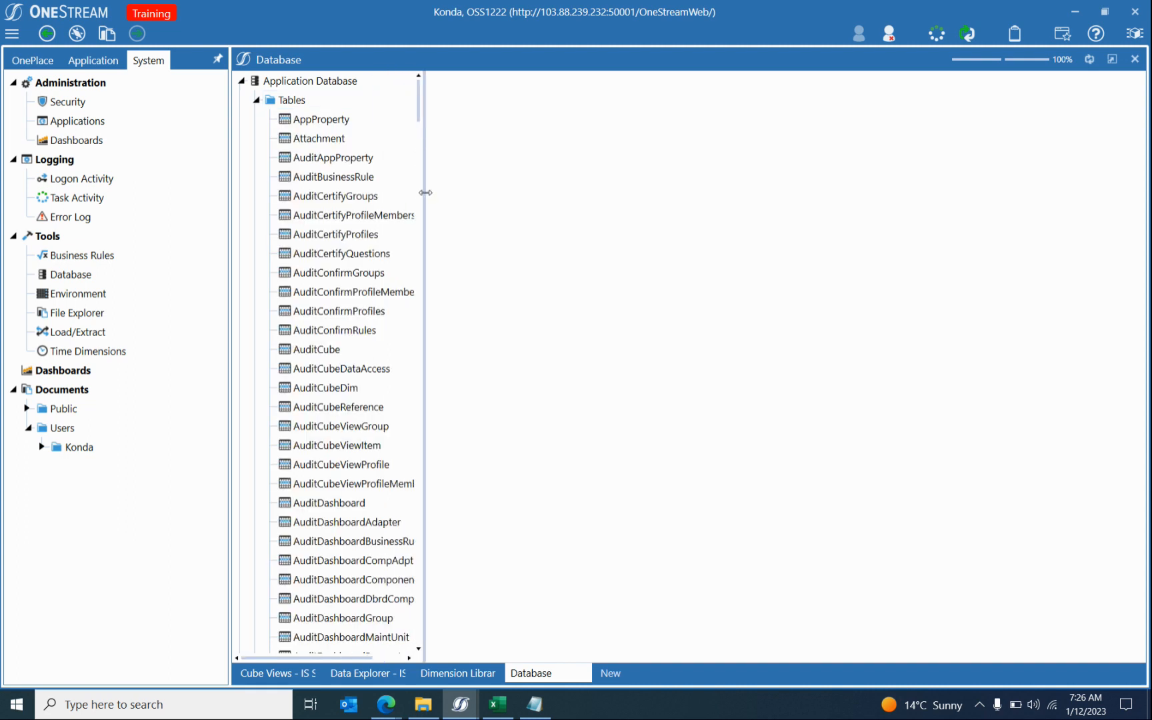
Try to open the DataRecord2022 table from the application database.
{"action": "scroll", "coordinate": [367, 220], "scroll_direction": "down", "scroll_amount": 12}
{"action": "scroll", "coordinate": [356, 277], "scroll_direction": "down", "scroll_amount": 10}
{"action": "scroll", "coordinate": [356, 276], "scroll_direction": "up", "scroll_amount": 5}
{"action": "scroll", "coordinate": [356, 277], "scroll_direction": "down", "scroll_amount": 15}
{"action": "left_click_drag", "start_coordinate": [421, 234], "coordinate": [412, 340]}
{"action": "scroll", "coordinate": [369, 268], "scroll_direction": "up", "scroll_amount": 3}
{"action": "scroll", "coordinate": [368, 268], "scroll_direction": "down", "scroll_amount": 10}
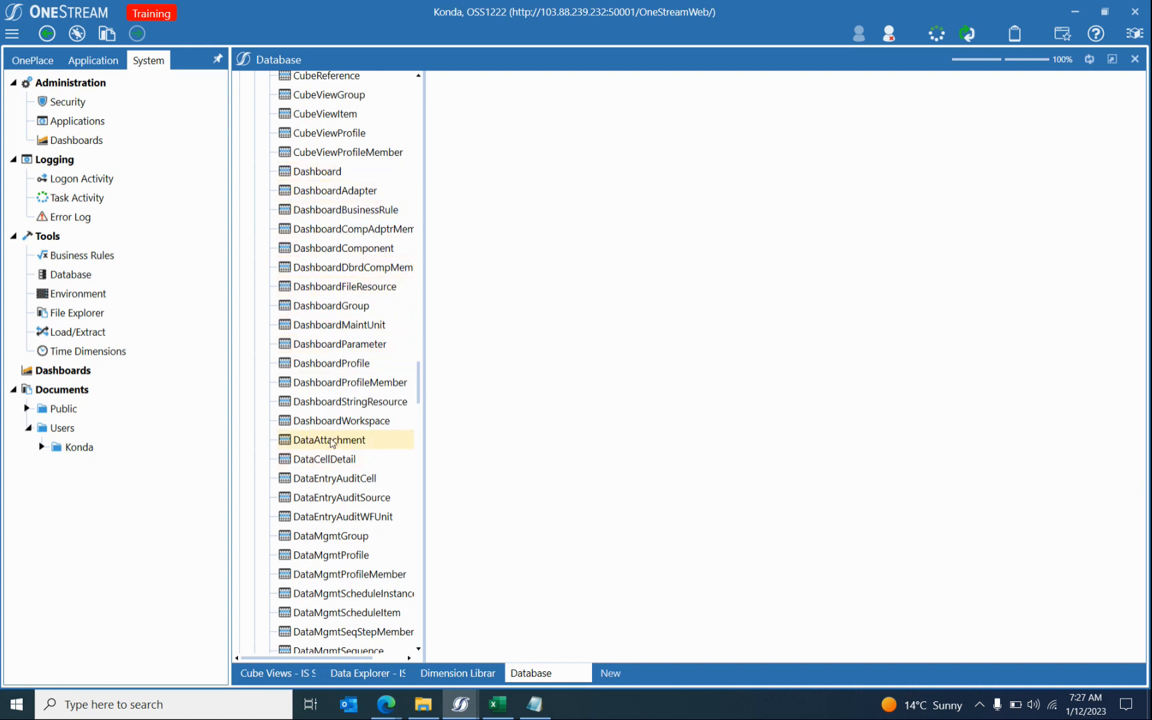
{"action": "scroll", "coordinate": [345, 433], "scroll_direction": "down", "scroll_amount": 6}
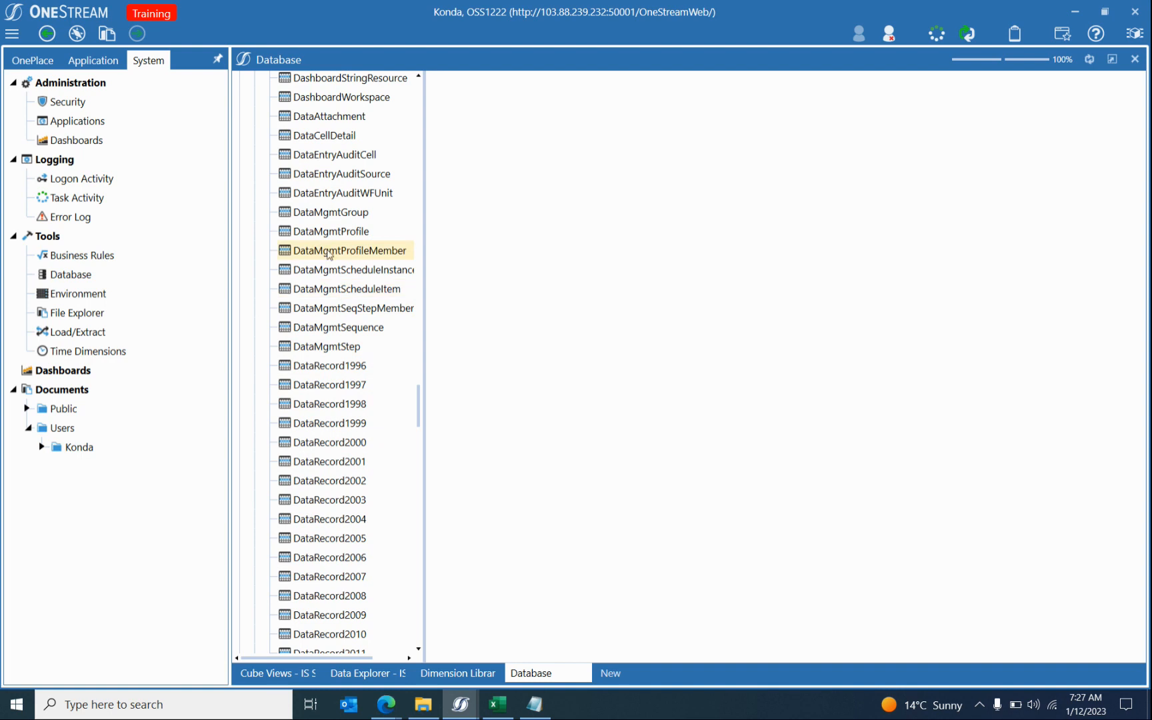
{"action": "scroll", "coordinate": [333, 243], "scroll_direction": "down", "scroll_amount": 12}
{"action": "scroll", "coordinate": [334, 243], "scroll_direction": "down", "scroll_amount": 6}
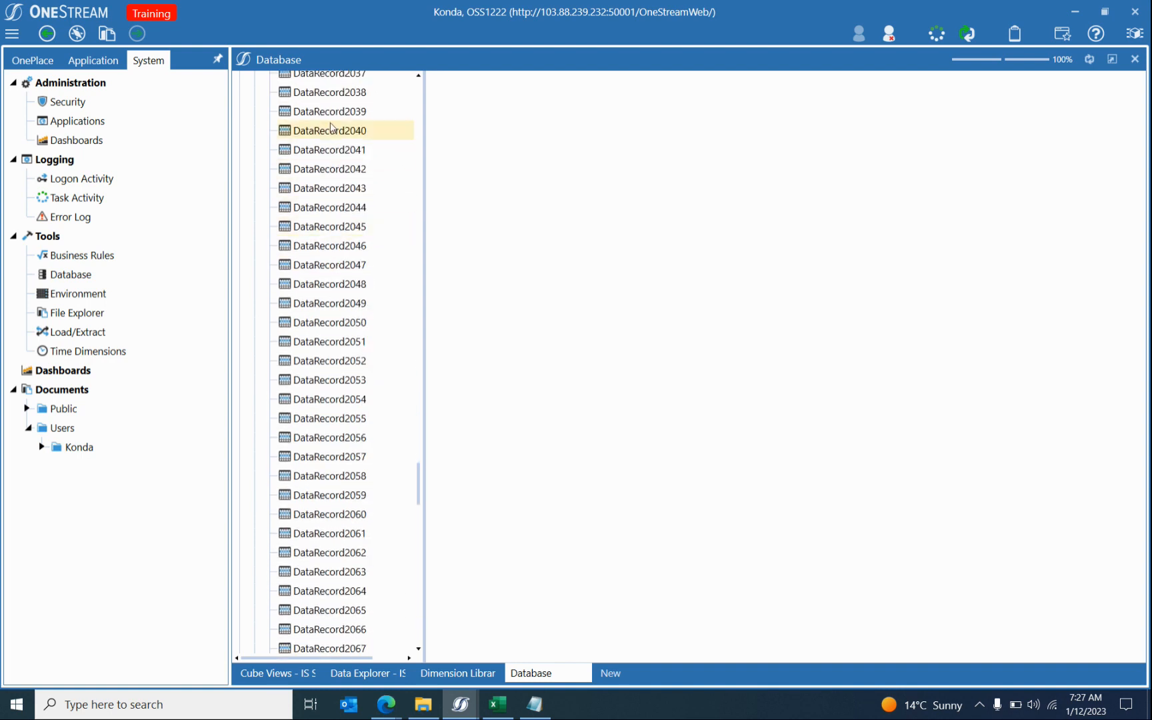
{"action": "scroll", "coordinate": [352, 337], "scroll_direction": "down", "scroll_amount": 4}
{"action": "scroll", "coordinate": [352, 332], "scroll_direction": "up", "scroll_amount": 6}
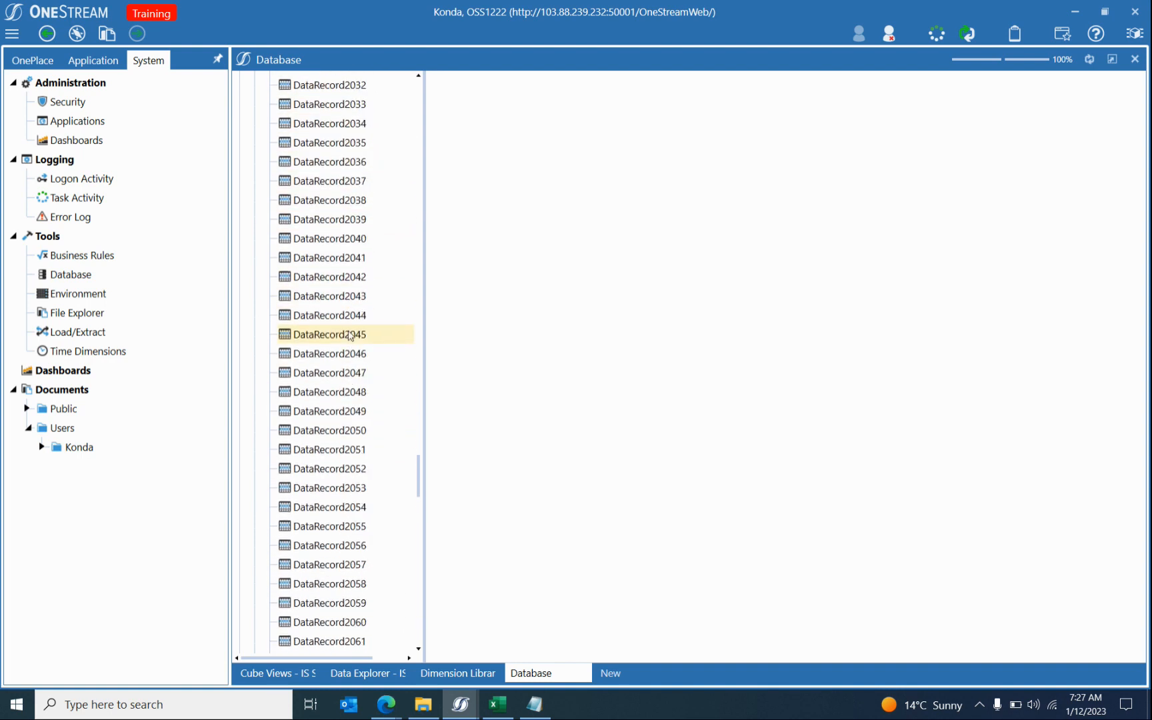
{"action": "scroll", "coordinate": [340, 200], "scroll_direction": "up", "scroll_amount": 5}
{"action": "scroll", "coordinate": [325, 232], "scroll_direction": "up", "scroll_amount": 4}
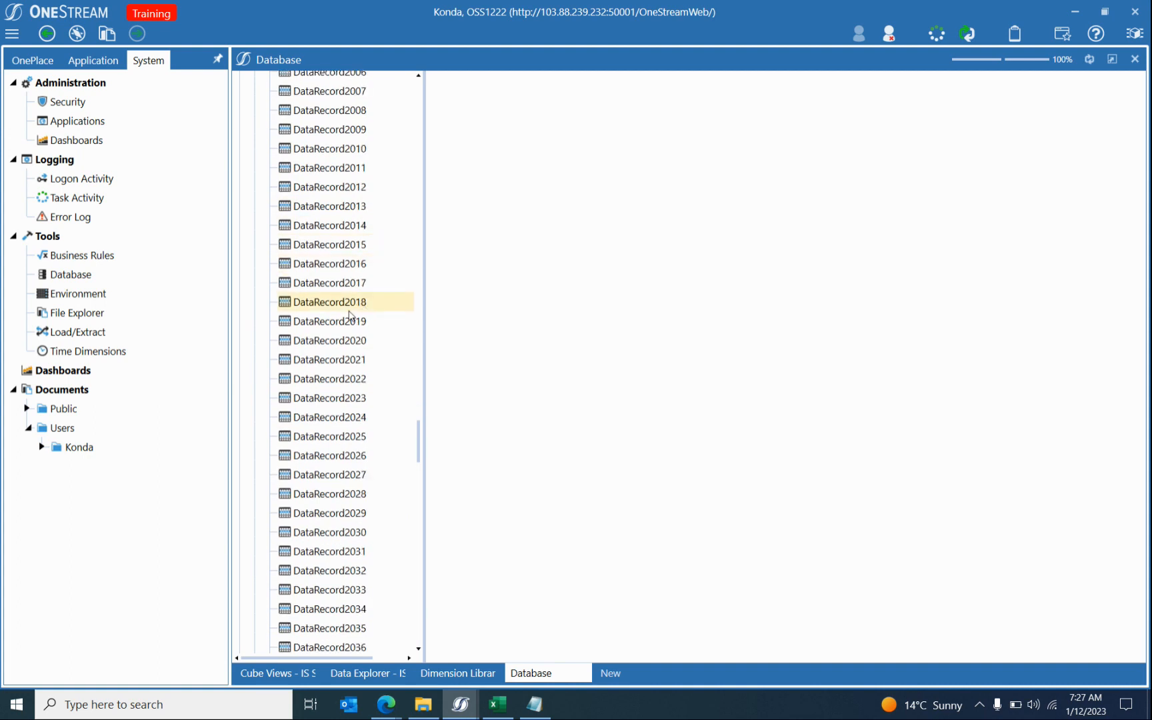
{"action": "left_click", "coordinate": [329, 376]}
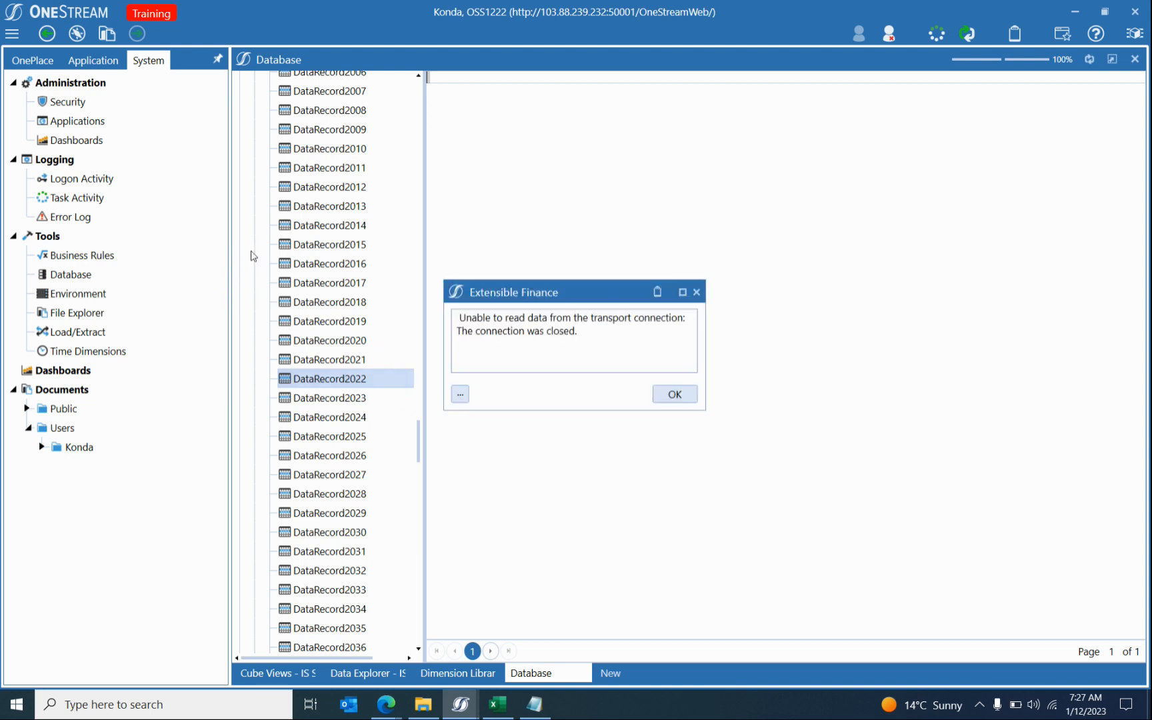
{"action": "left_click", "coordinate": [679, 396]}
Refresh the Database page and reopen the application database's DataRecord2022 table to examine its records.
{"action": "left_click", "coordinate": [1088, 60]}
{"action": "left_click", "coordinate": [257, 100]}
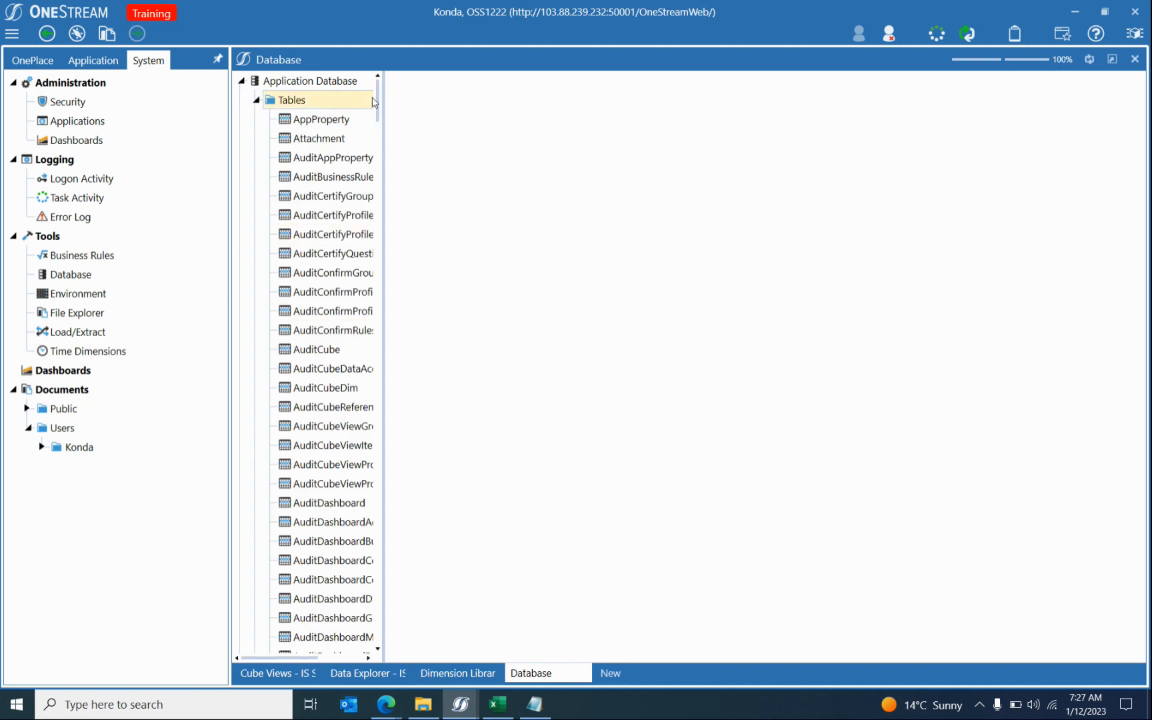
{"action": "left_click_drag", "start_coordinate": [381, 89], "coordinate": [399, 460]}
{"action": "left_click", "coordinate": [322, 121]}
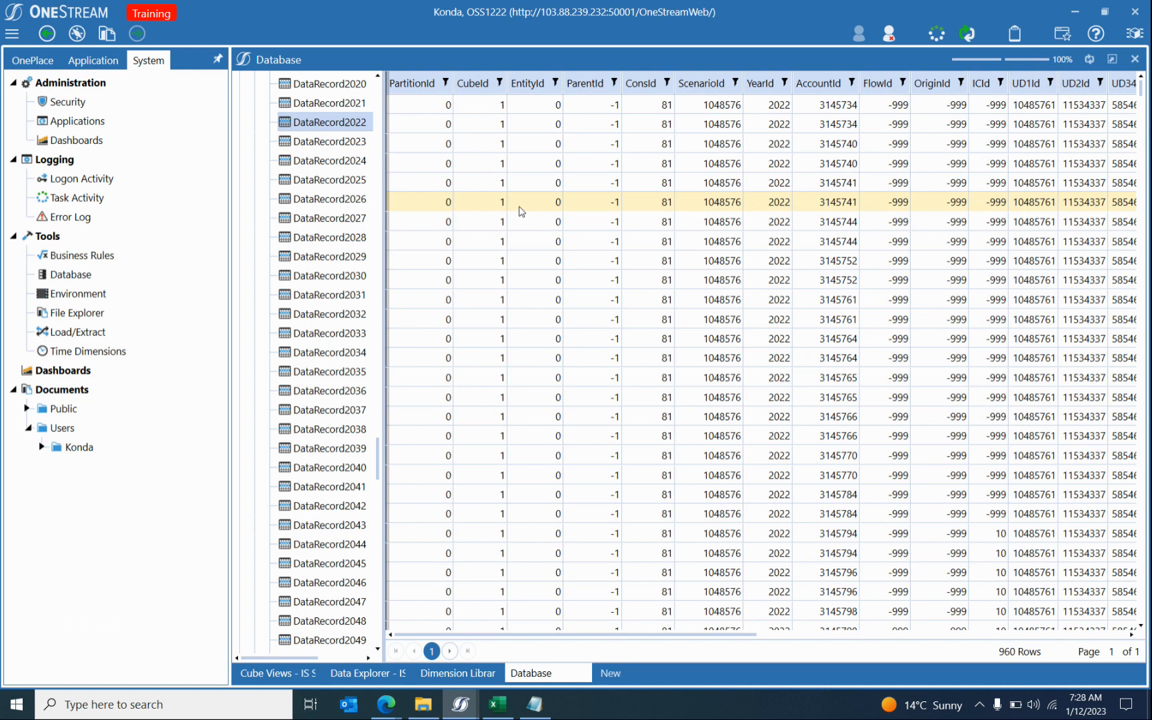
{"action": "scroll", "coordinate": [663, 276], "scroll_direction": "down", "scroll_amount": 2}
{"action": "scroll", "coordinate": [663, 285], "scroll_direction": "up", "scroll_amount": 2}
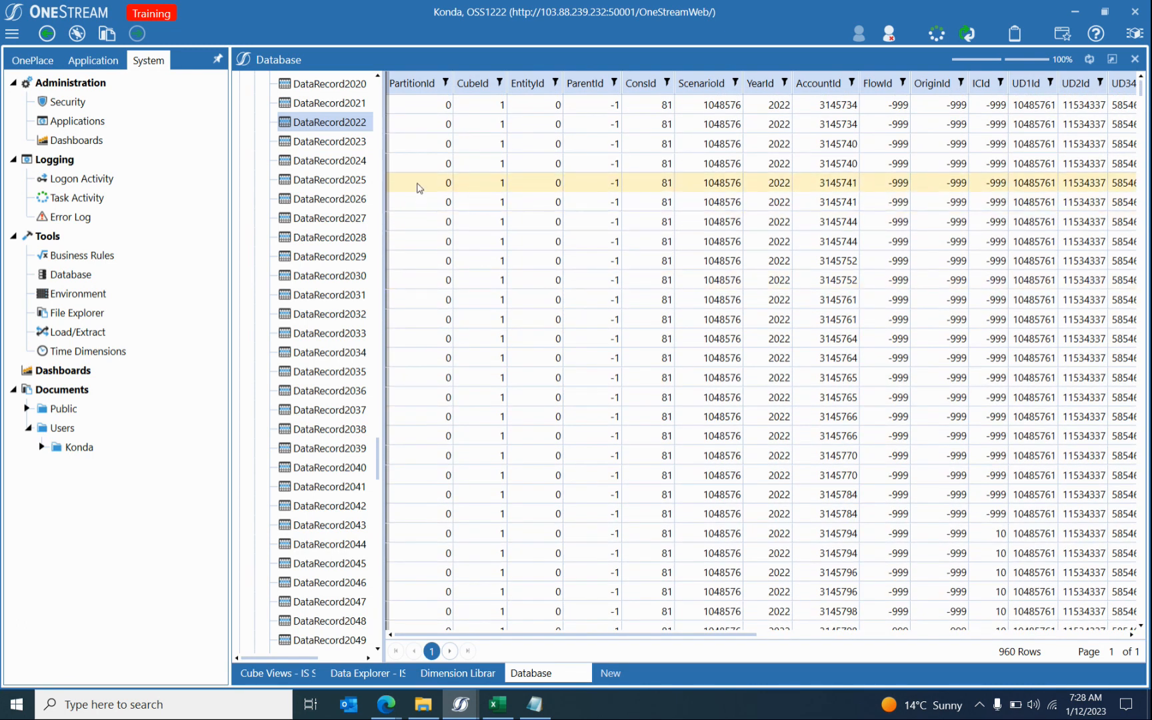
Widen the table tree and open the application database's MemberProperty table.
{"action": "left_click_drag", "start_coordinate": [380, 188], "coordinate": [421, 214]}
{"action": "scroll", "coordinate": [353, 314], "scroll_direction": "down", "scroll_amount": 20}
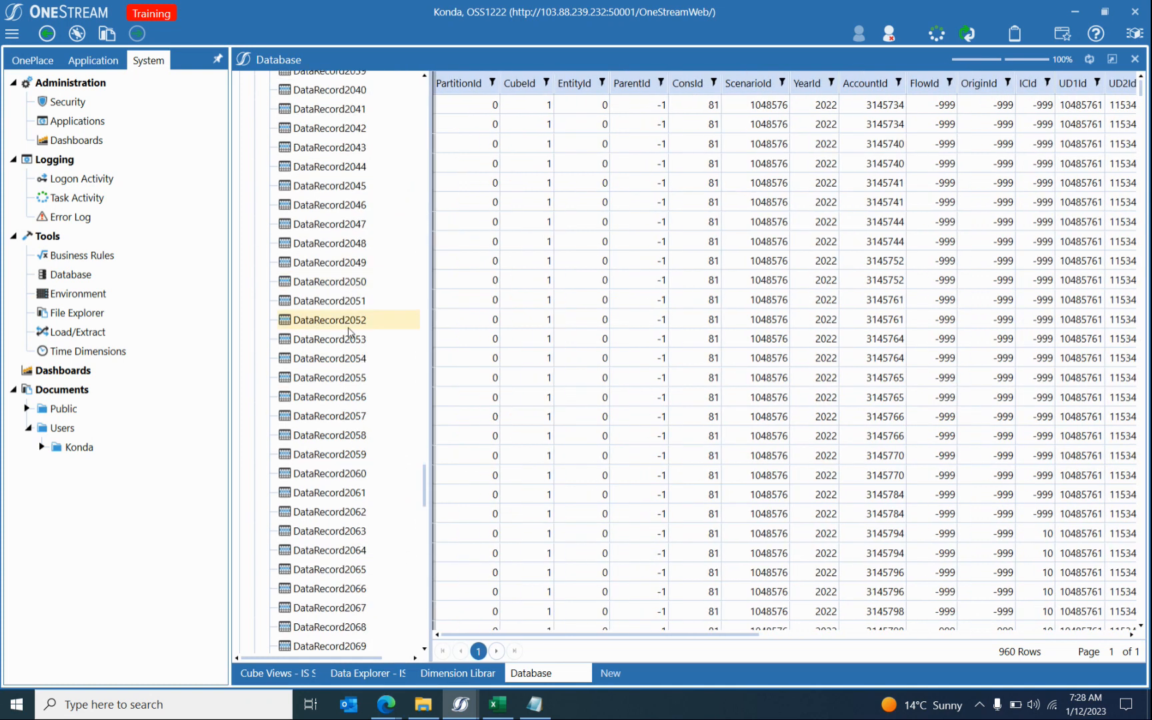
{"action": "scroll", "coordinate": [368, 270], "scroll_direction": "up", "scroll_amount": 3}
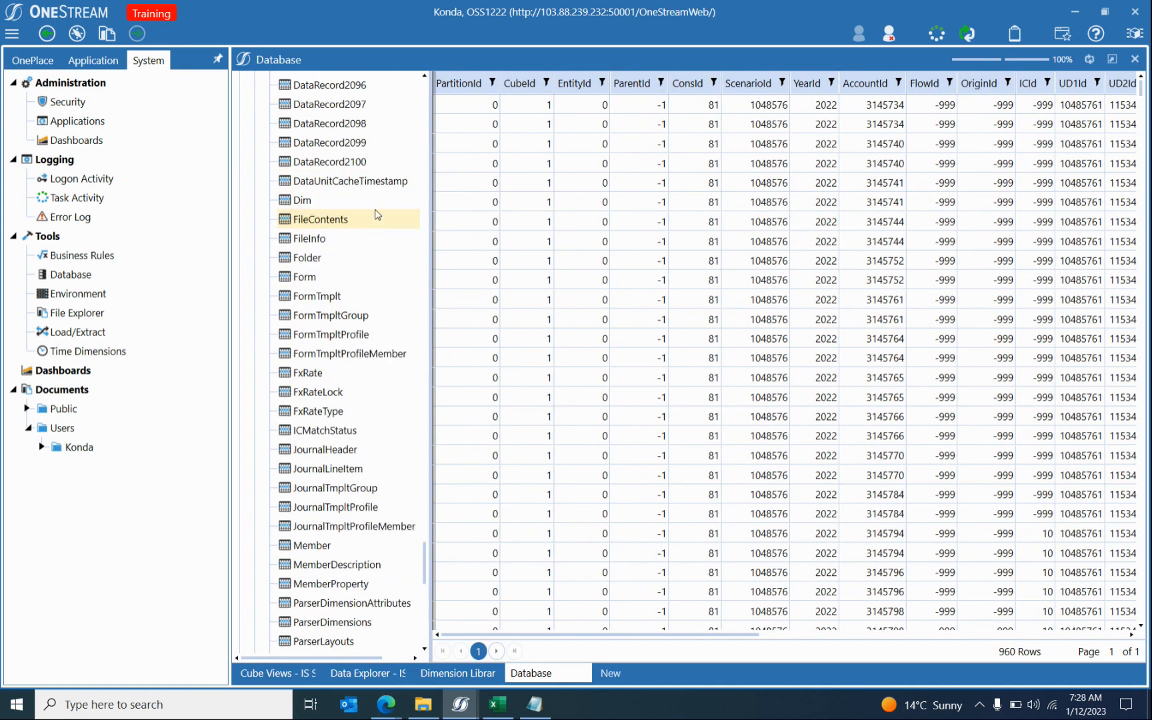
{"action": "left_click", "coordinate": [334, 586]}
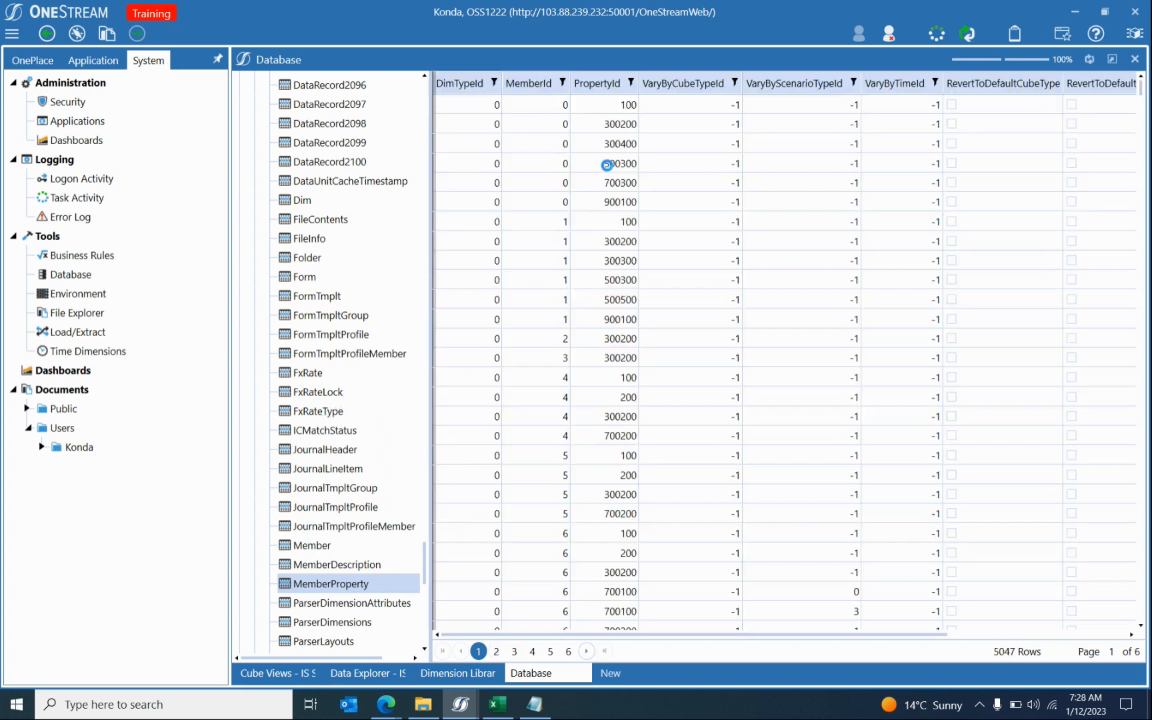
Filter the MemberProperty records to those with a DimTypeId equal to 5.
{"action": "left_click", "coordinate": [494, 83]}
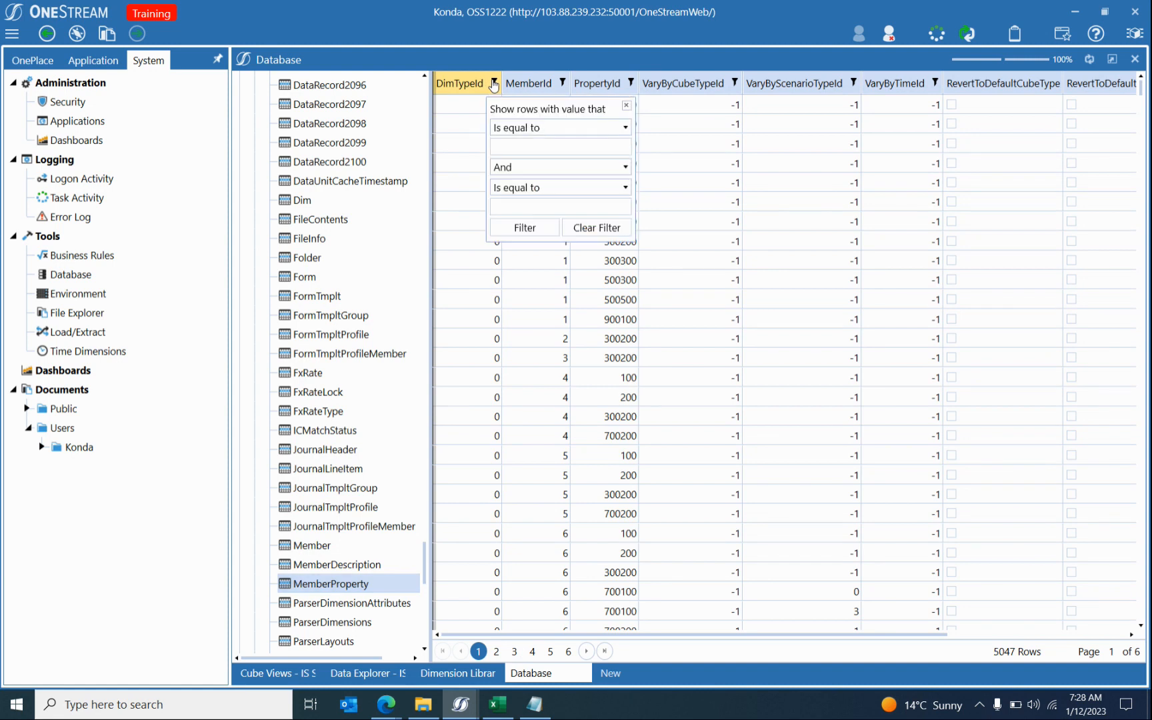
{"action": "left_click", "coordinate": [725, 66]}
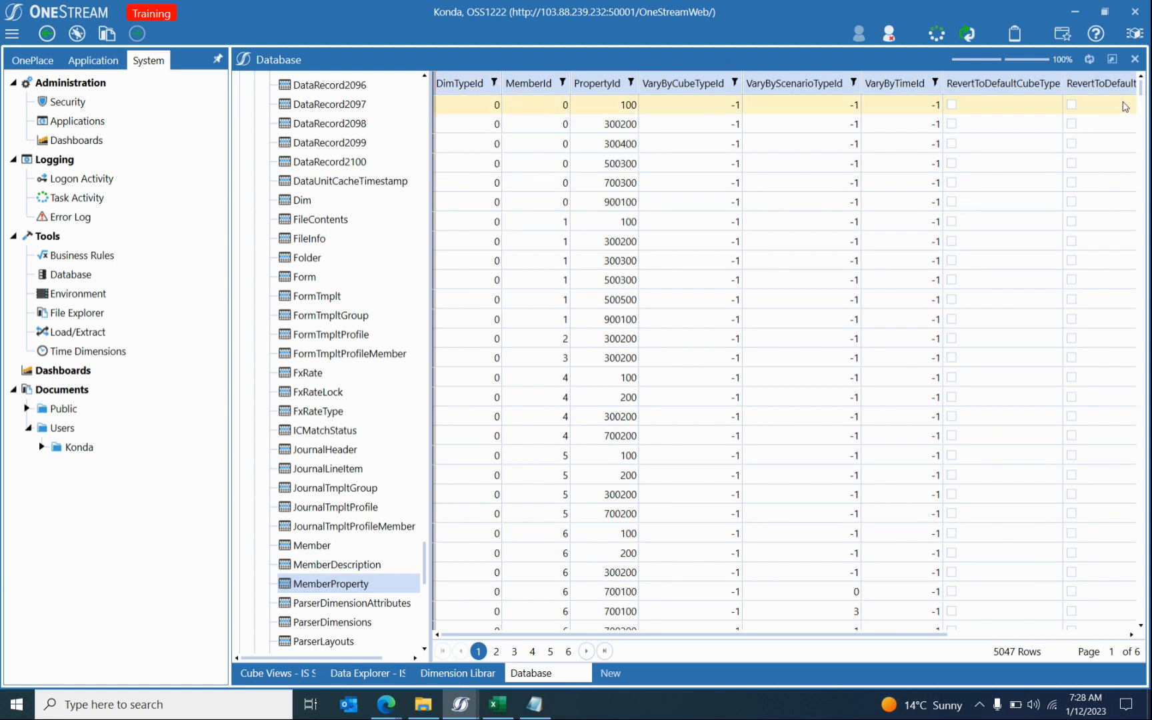
{"action": "left_click_drag", "start_coordinate": [1141, 86], "coordinate": [1141, 256]}
{"action": "left_click", "coordinate": [476, 206]}
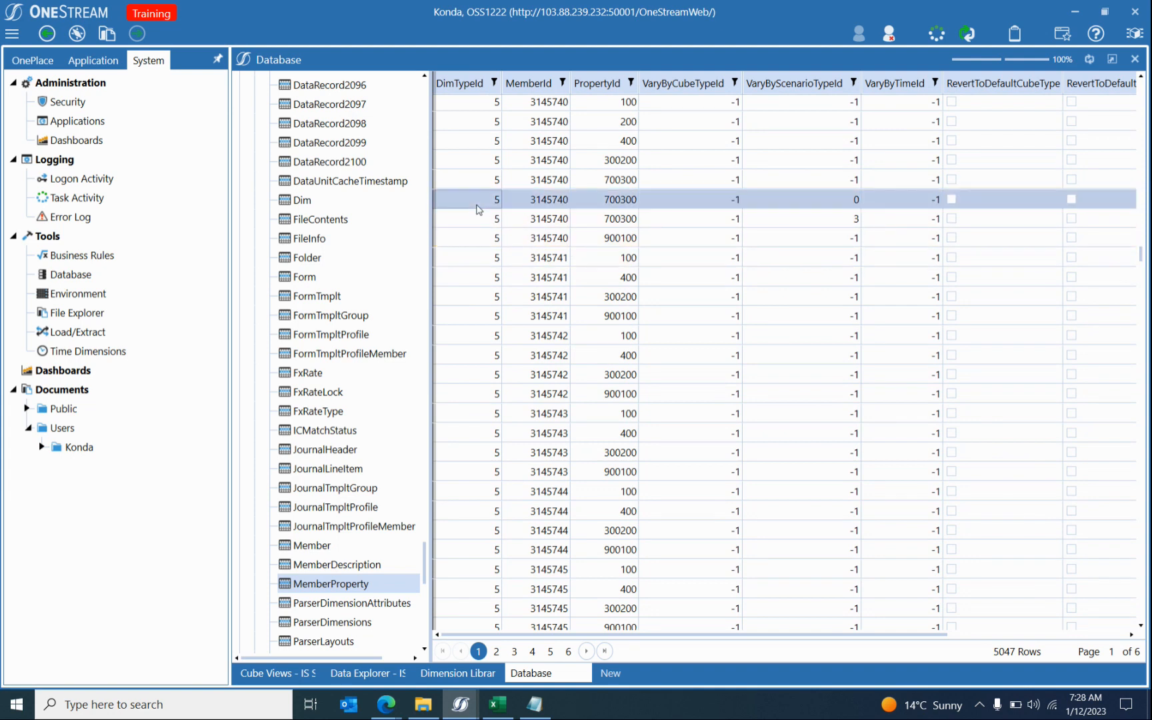
{"action": "left_click", "coordinate": [494, 82]}
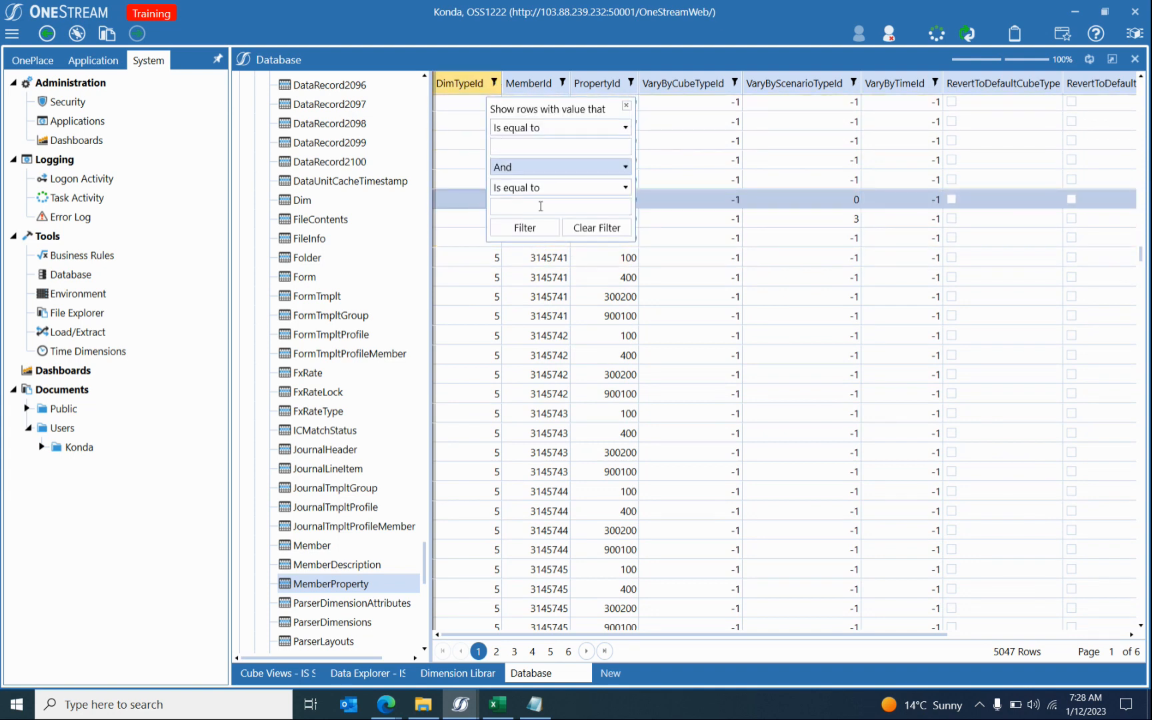
{"action": "left_click", "coordinate": [532, 142]}
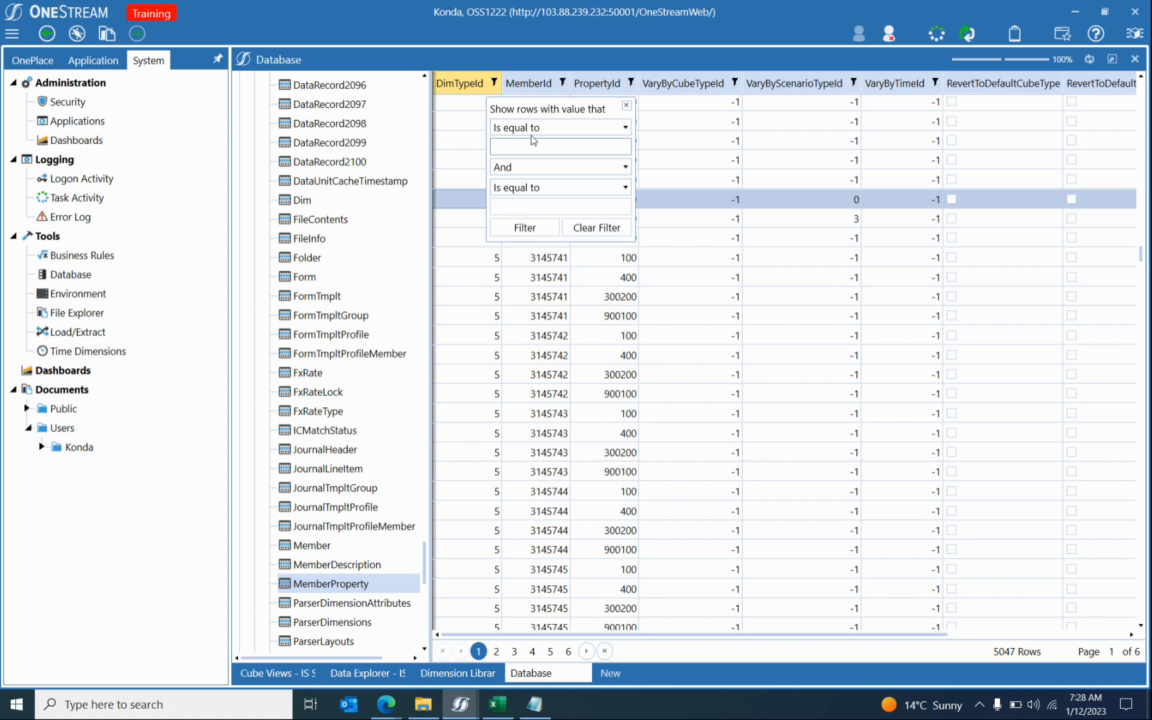
{"action": "left_click", "coordinate": [531, 127]}
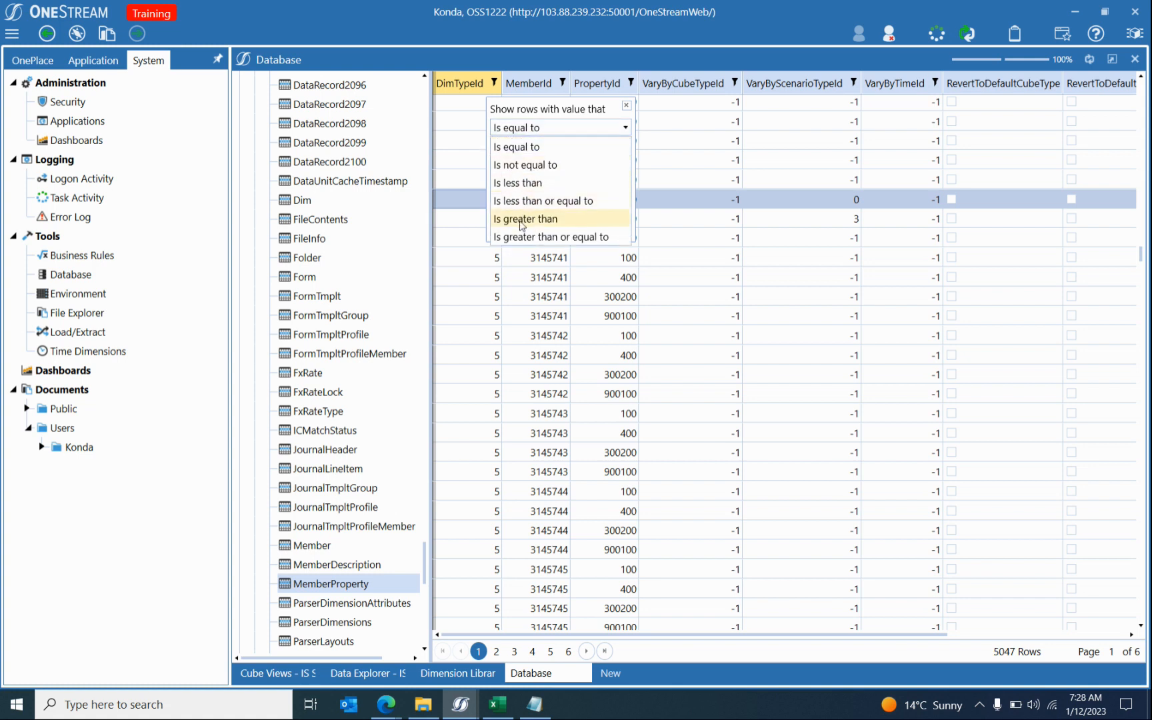
{"action": "left_click", "coordinate": [540, 147]}
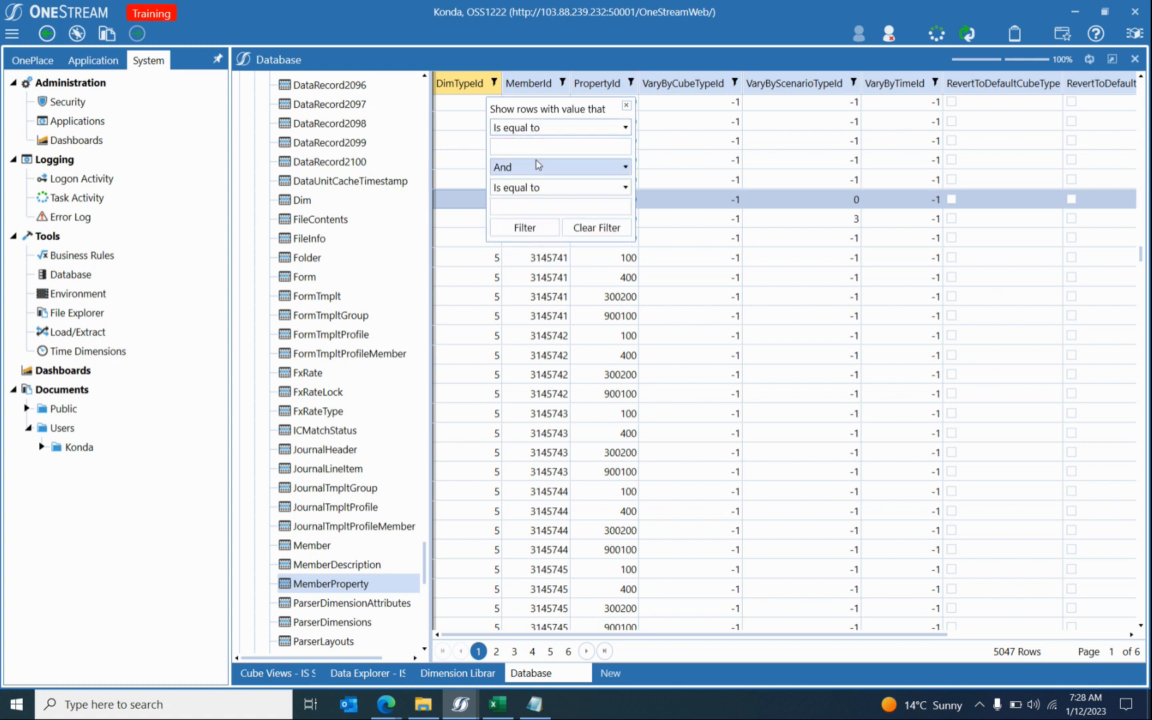
{"action": "type", "text": "5"}
{"action": "left_click", "coordinate": [527, 227]}
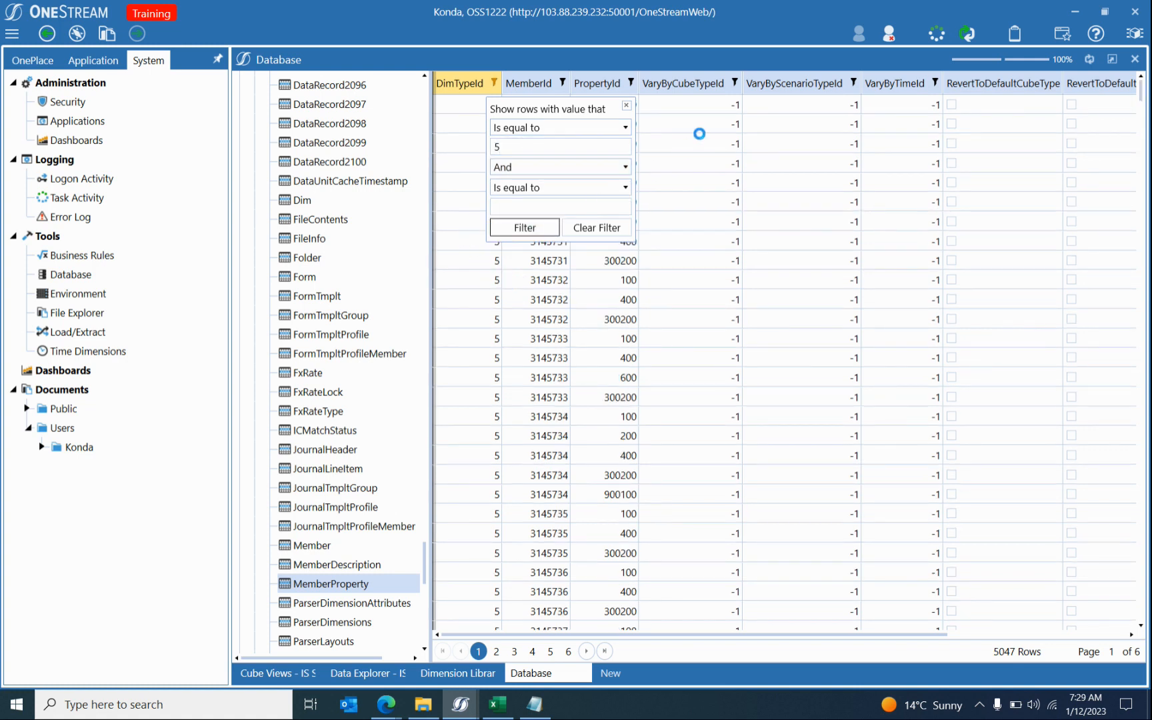
Examine the filtered MemberProperty records and their further columns, and close the Database page.
{"action": "left_click", "coordinate": [676, 145]}
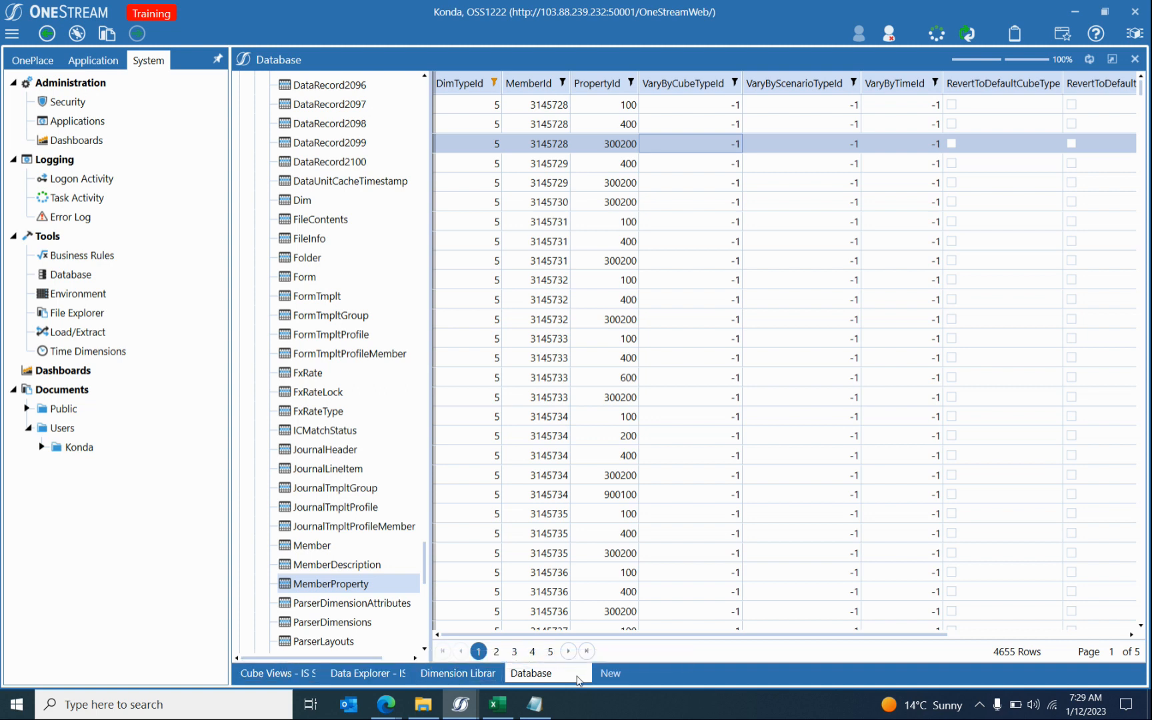
{"action": "left_click_drag", "start_coordinate": [595, 633], "coordinate": [629, 634]}
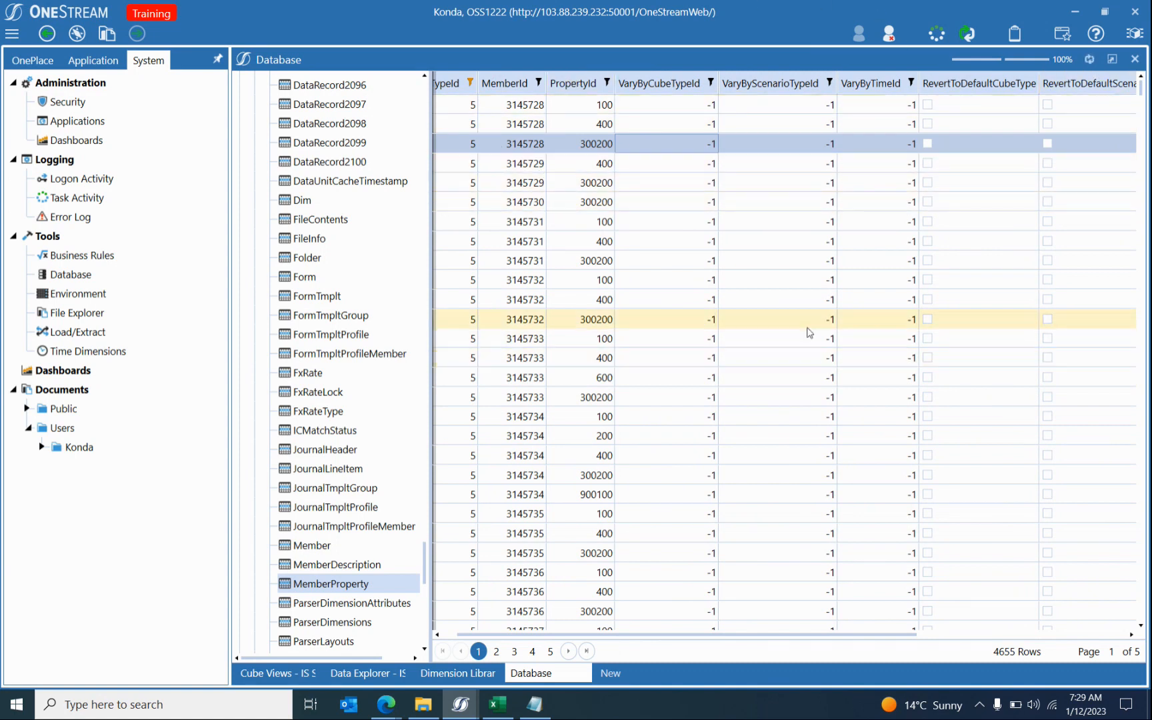
{"action": "left_click", "coordinate": [1137, 58]}
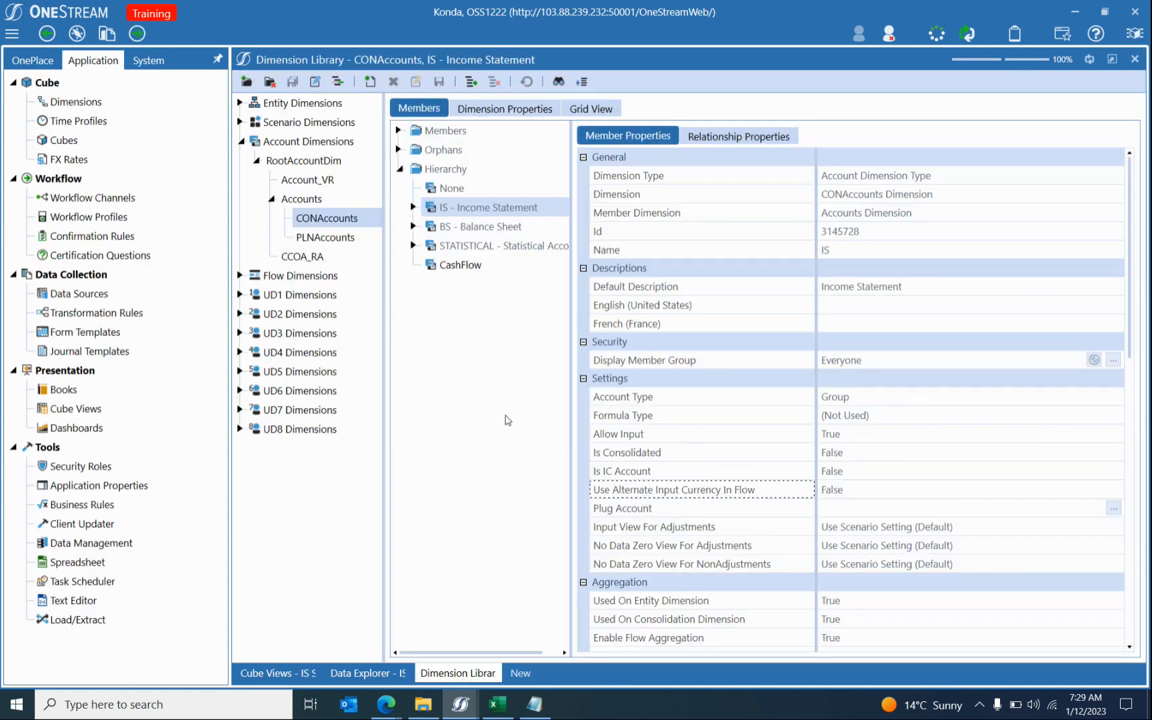
Return to the IS Statement cube view and review the member filter examples in the CV Cell Syntax notes in Notepad.
{"action": "left_click", "coordinate": [277, 674]}
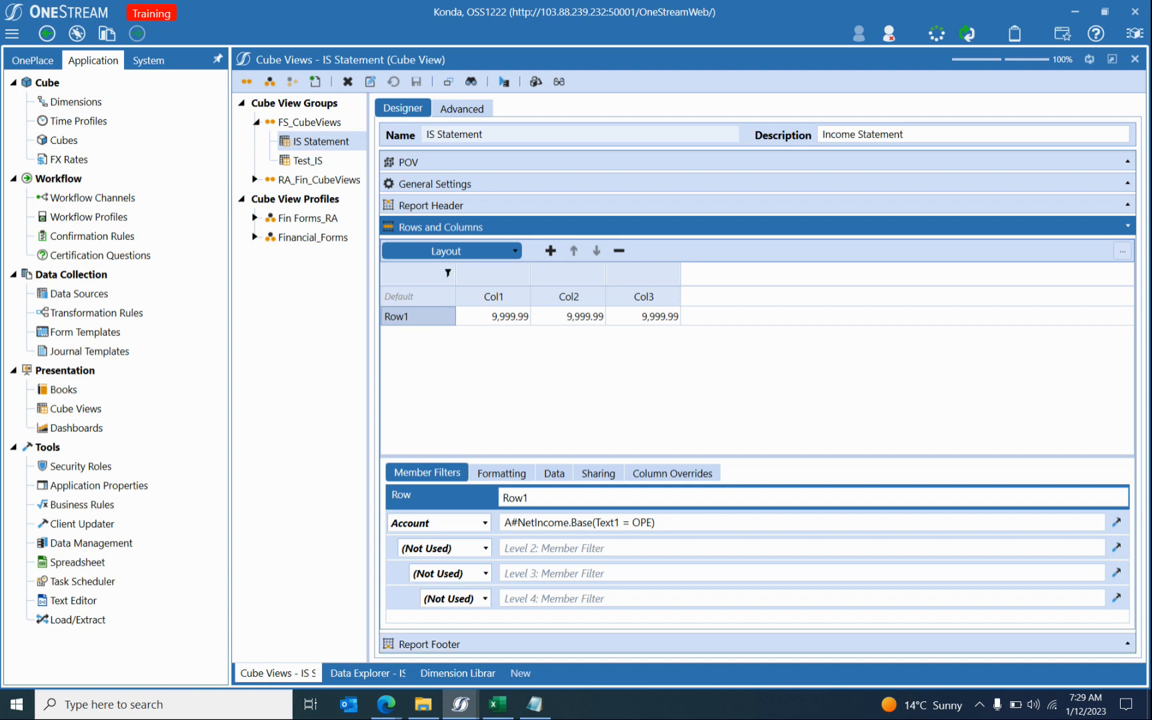
{"action": "left_click", "coordinate": [534, 704]}
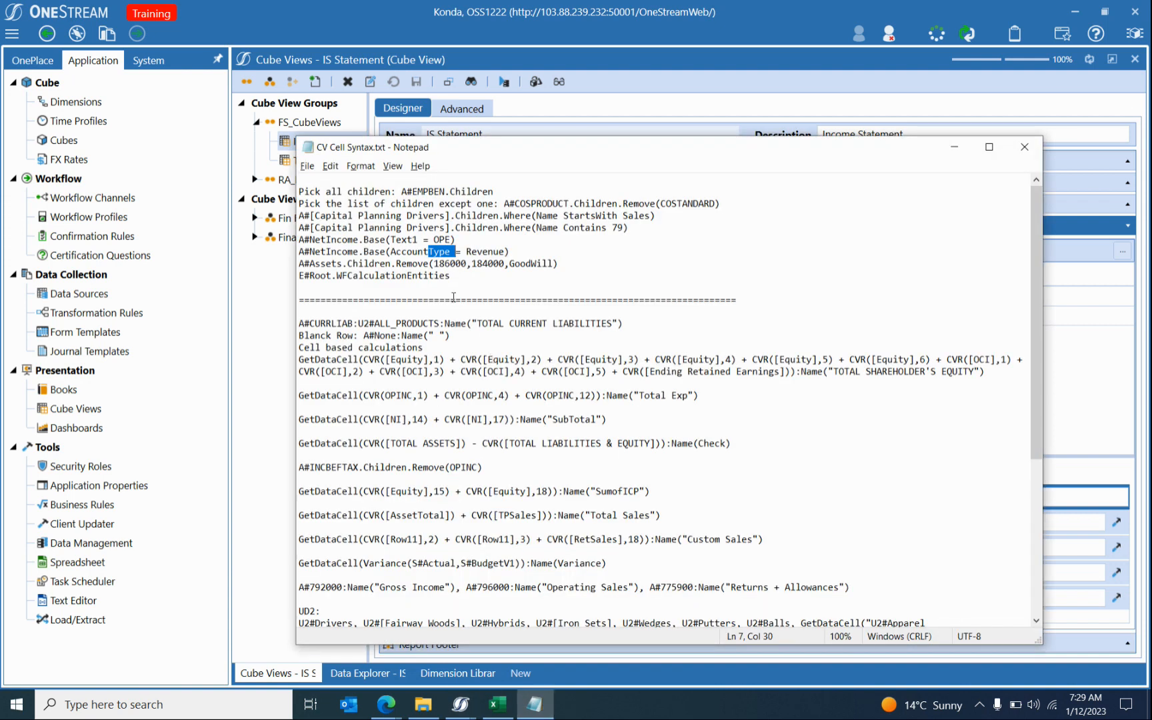
{"action": "double_click", "coordinate": [437, 275]}
{"action": "left_click_drag", "start_coordinate": [465, 275], "coordinate": [258, 281]}
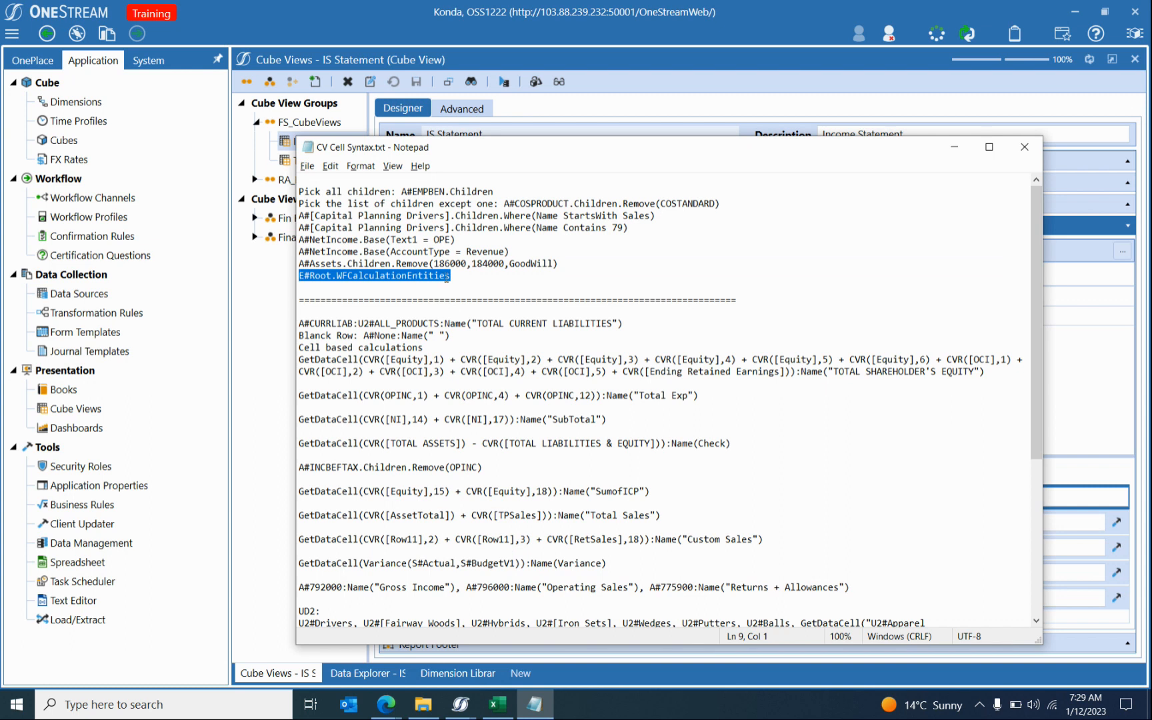
{"action": "left_click", "coordinate": [490, 265]}
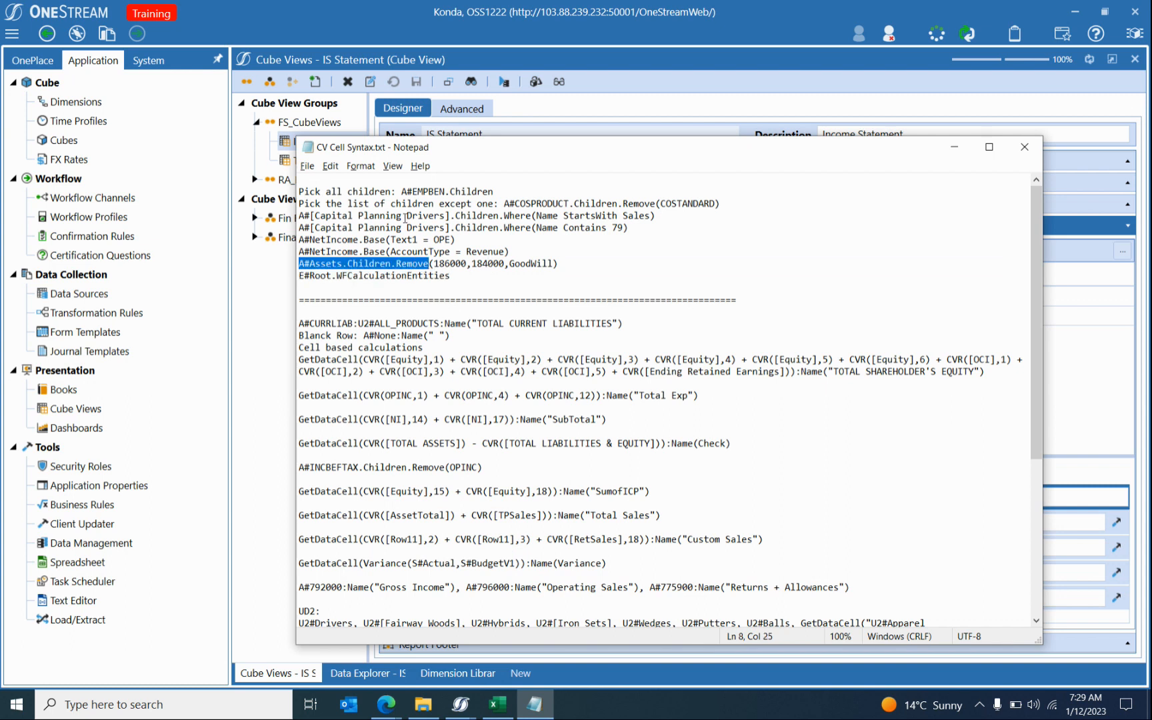
{"action": "left_click_drag", "start_coordinate": [397, 192], "coordinate": [524, 200]}
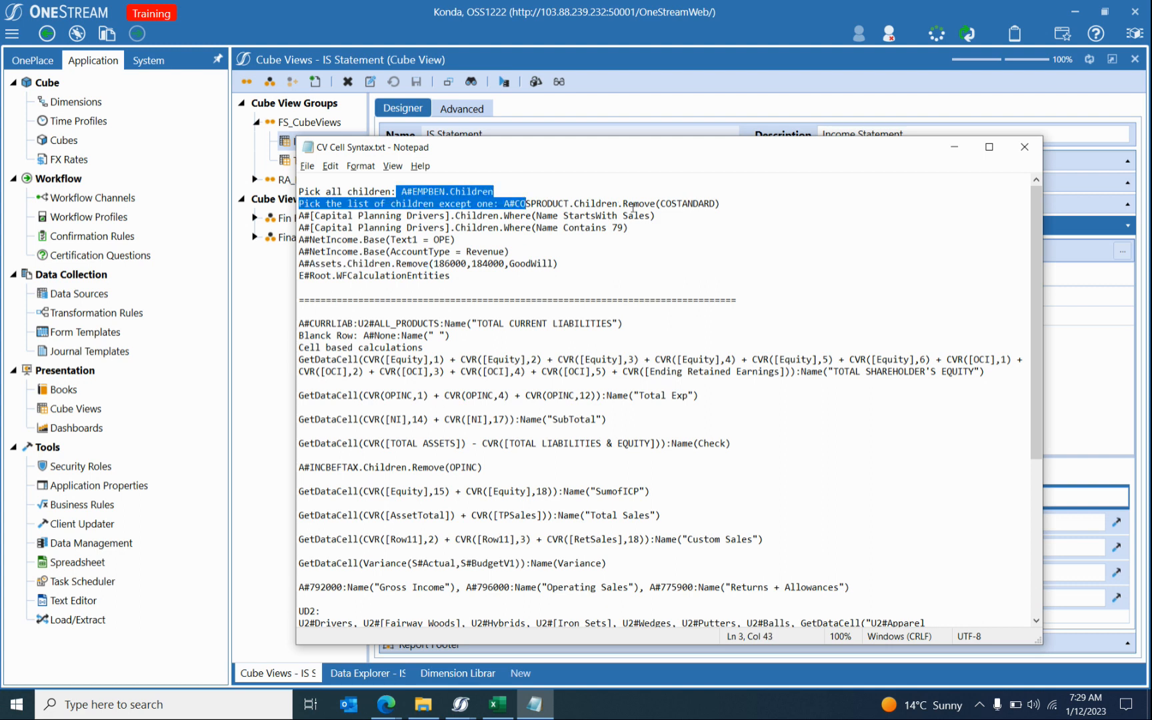
{"action": "left_click_drag", "start_coordinate": [632, 206], "coordinate": [695, 215]}
{"action": "left_click", "coordinate": [573, 219]}
{"action": "left_click_drag", "start_coordinate": [505, 213], "coordinate": [582, 243]}
{"action": "left_click_drag", "start_coordinate": [435, 239], "coordinate": [514, 252]}
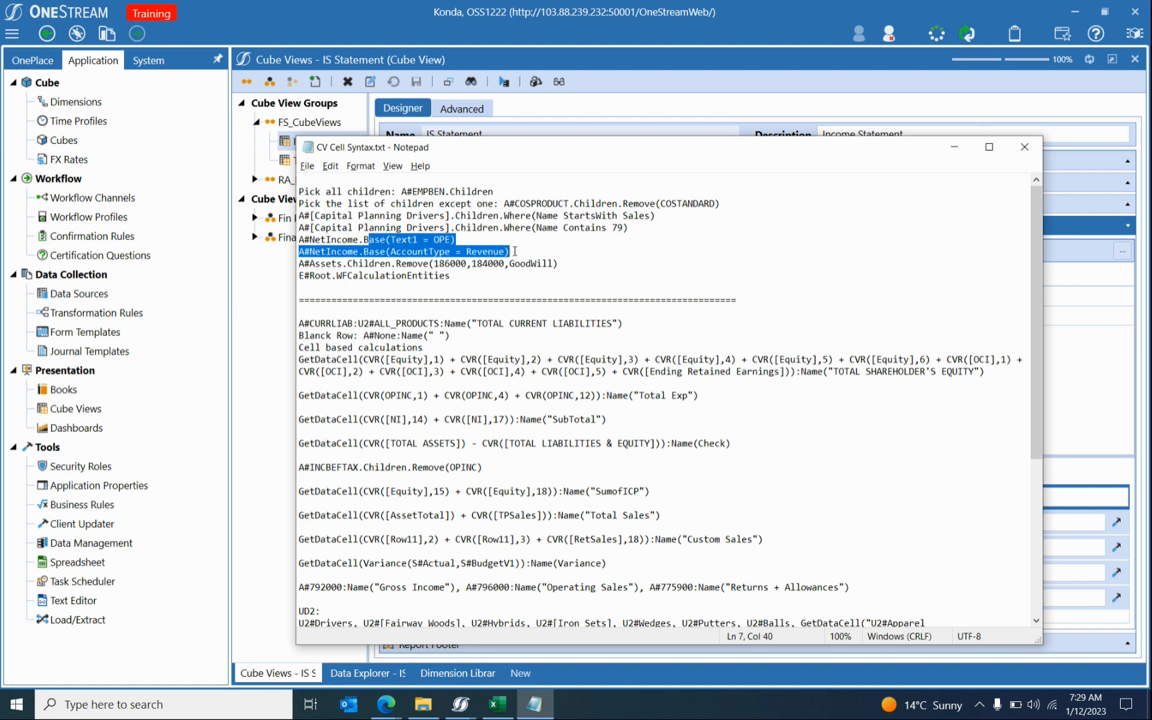
Copy the E#Root.WFCalculationEntities expression from the Notepad syntax examples.
{"action": "left_click", "coordinate": [334, 271]}
{"action": "double_click", "coordinate": [414, 275]}
{"action": "key", "text": "ctrl+c"}
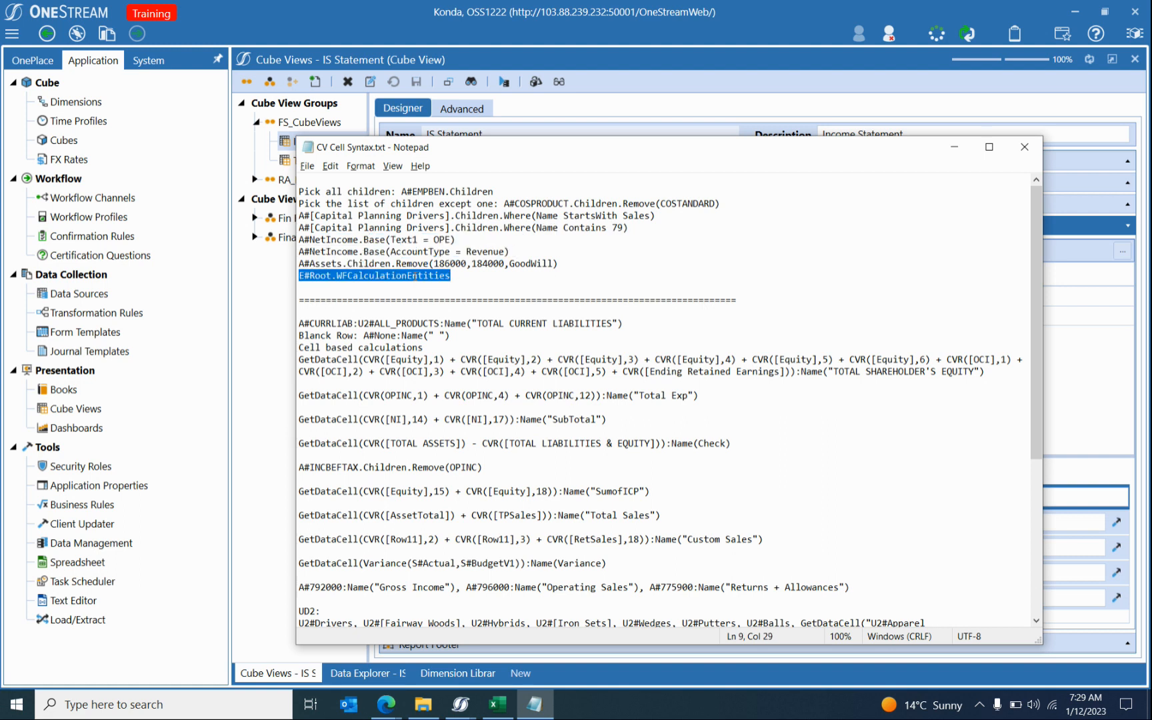
Switch to OneStream, check the active workflow selection in OnePlace, and return to the IS Statement cube view.
{"action": "key", "text": "alt+Tab"}
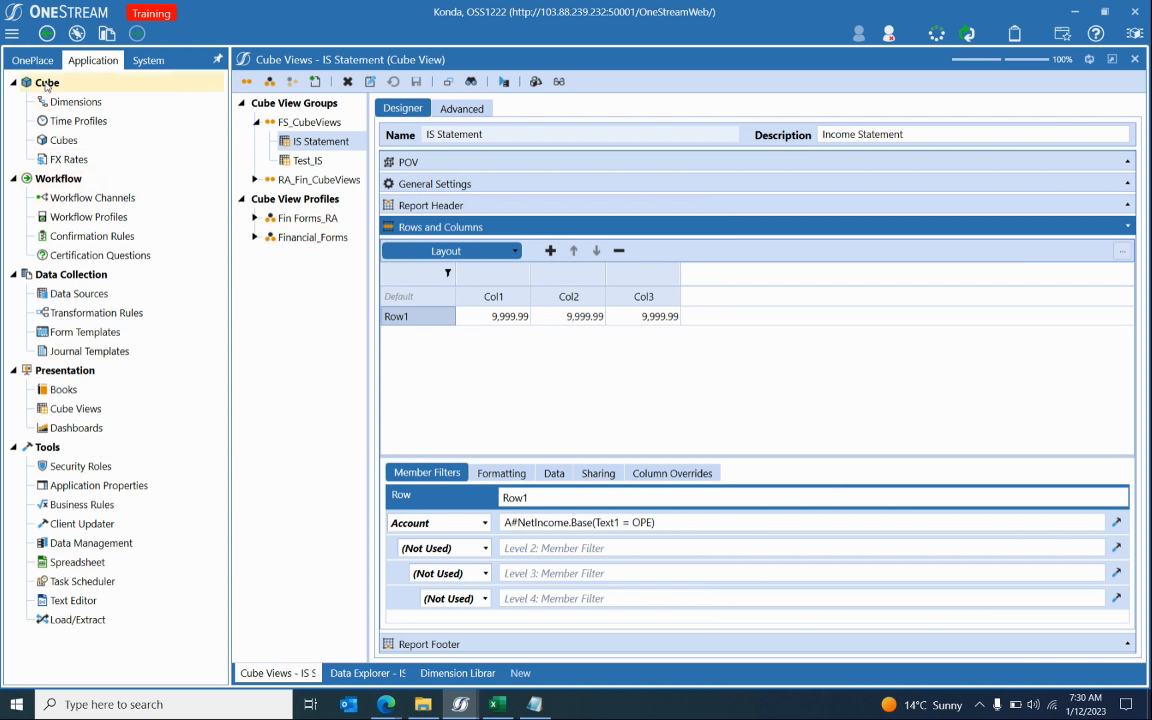
{"action": "left_click", "coordinate": [31, 60]}
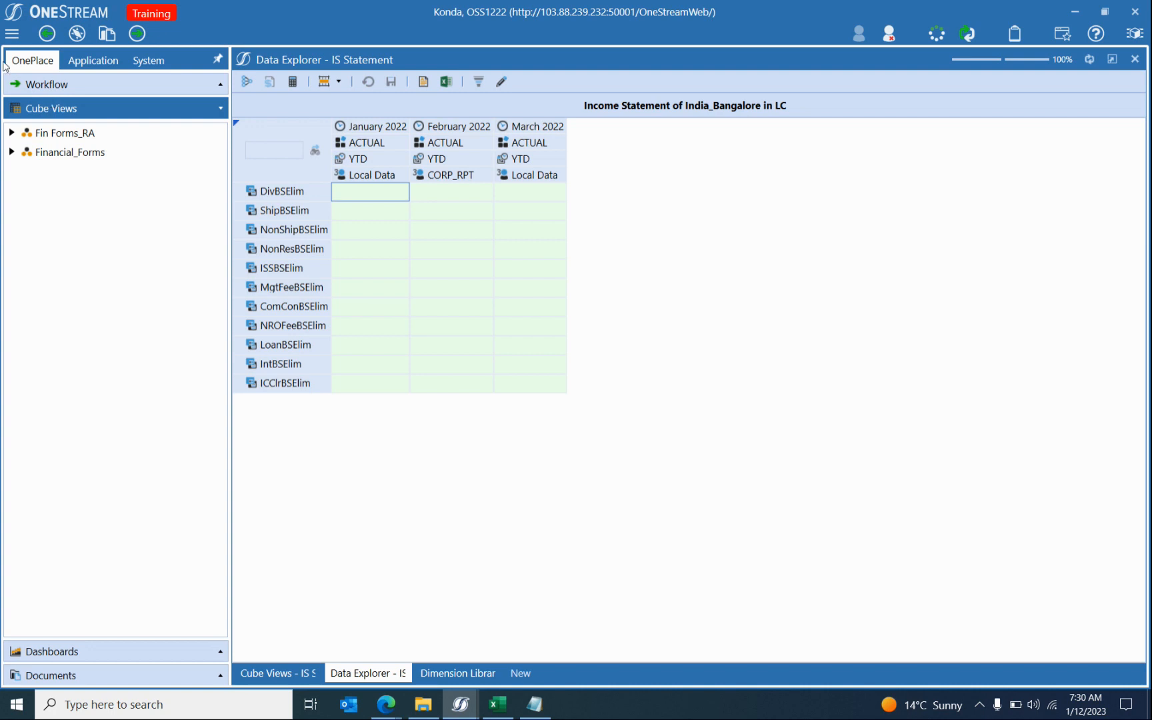
{"action": "left_click", "coordinate": [28, 90]}
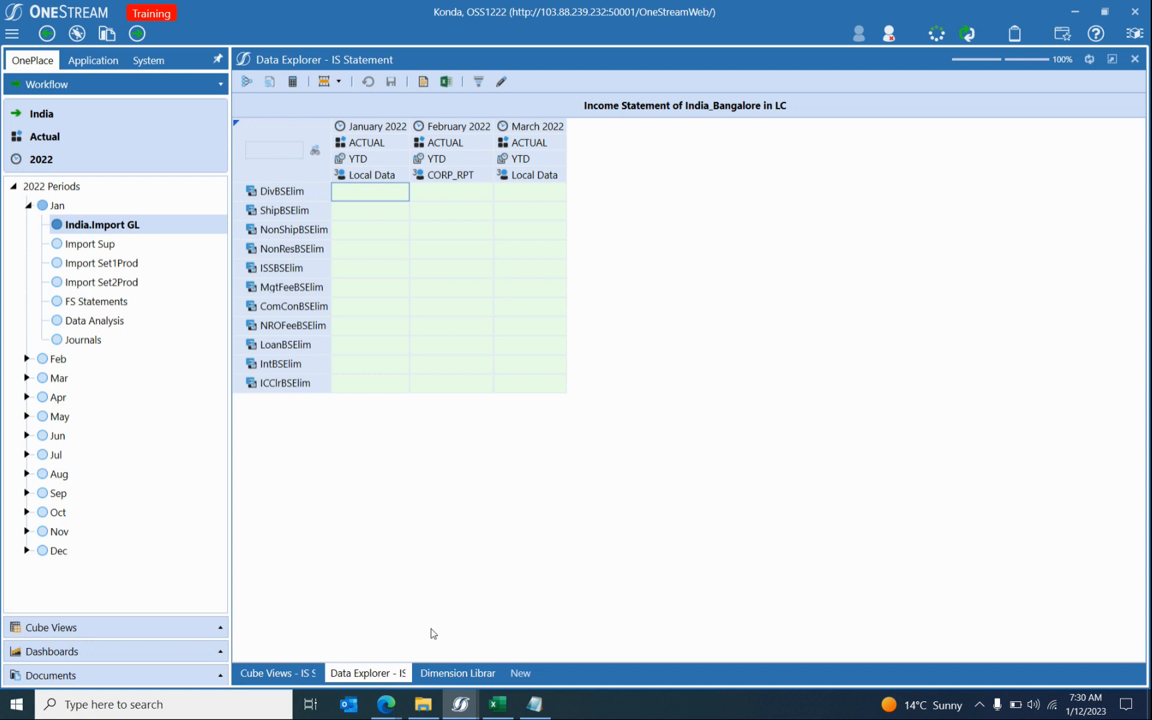
{"action": "left_click", "coordinate": [273, 673]}
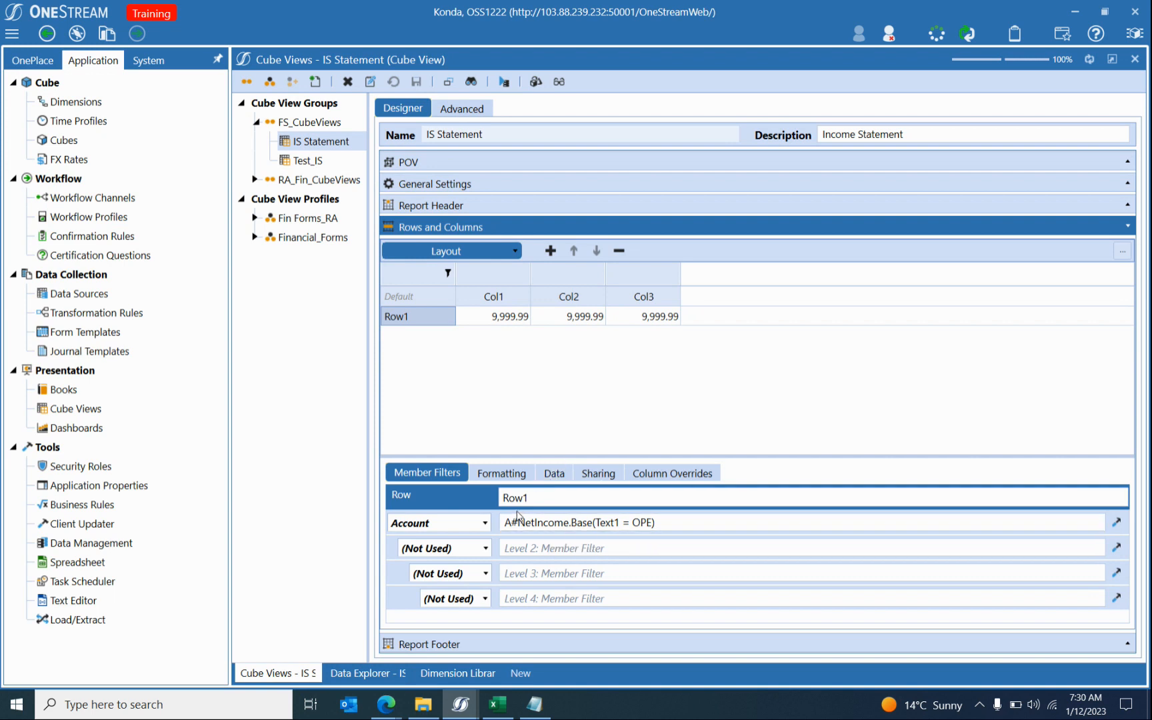
Check the column member filters and delete columns Col3 and Col2 from the IS Statement cube view.
{"action": "left_click", "coordinate": [501, 300]}
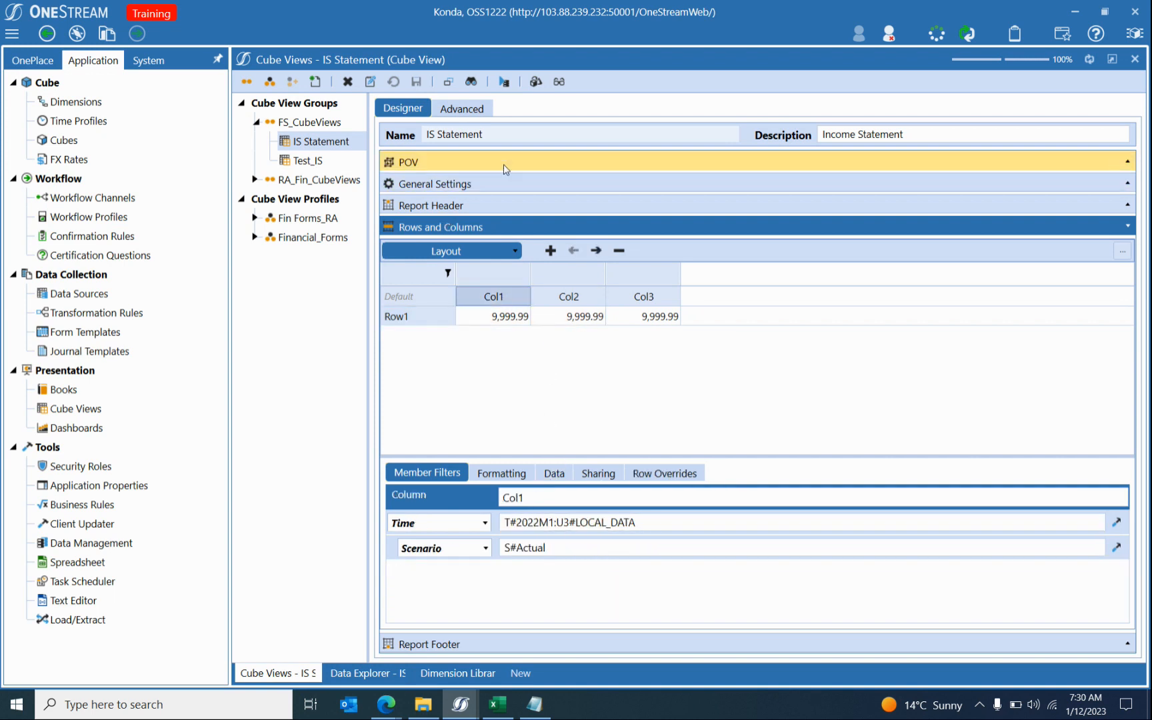
{"action": "left_click", "coordinate": [584, 300]}
{"action": "left_click", "coordinate": [643, 297]}
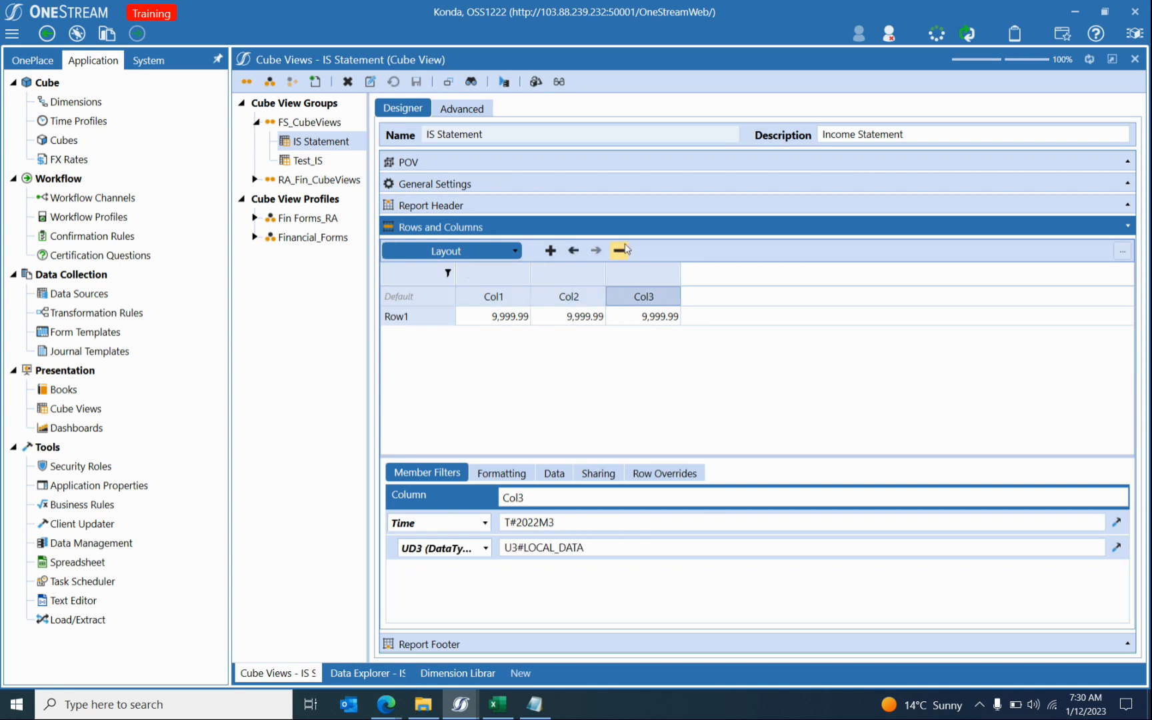
{"action": "left_click", "coordinate": [618, 249]}
{"action": "left_click", "coordinate": [618, 250]}
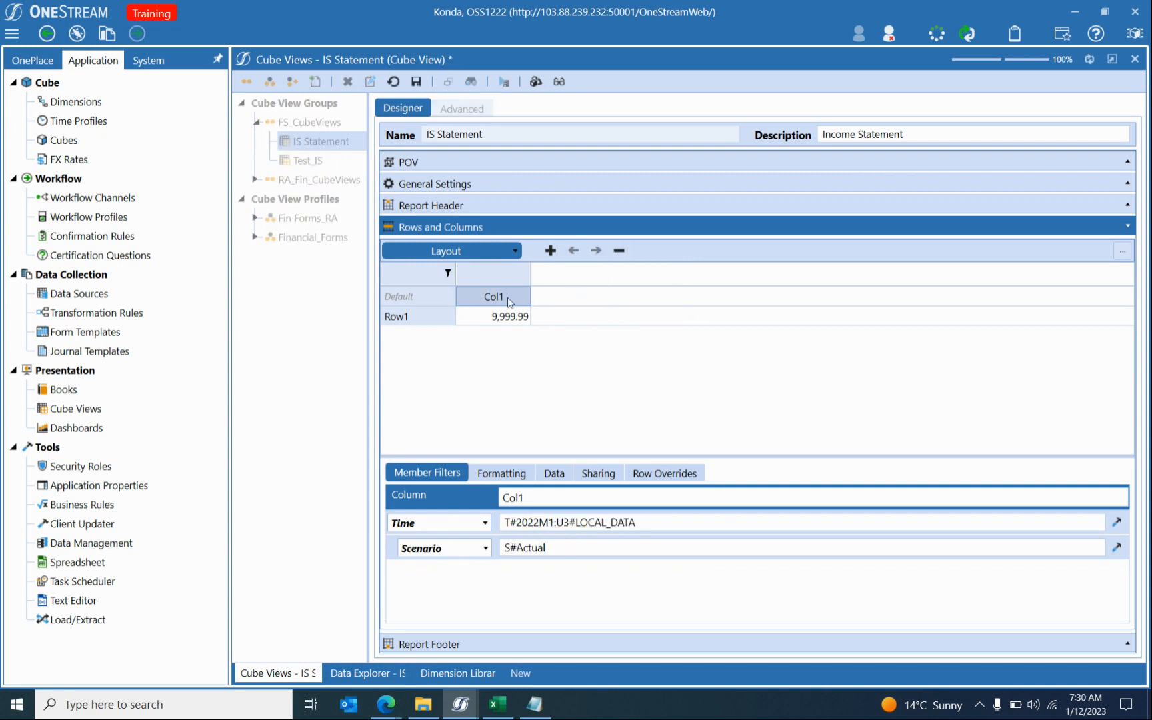
Change Col1's first dimension from Time to Entity and set its member filter to the copied E#Root.WFCalculationEntities.
{"action": "left_click", "coordinate": [473, 523]}
{"action": "left_click", "coordinate": [411, 563]}
{"action": "left_click_drag", "start_coordinate": [644, 524], "coordinate": [388, 533]}
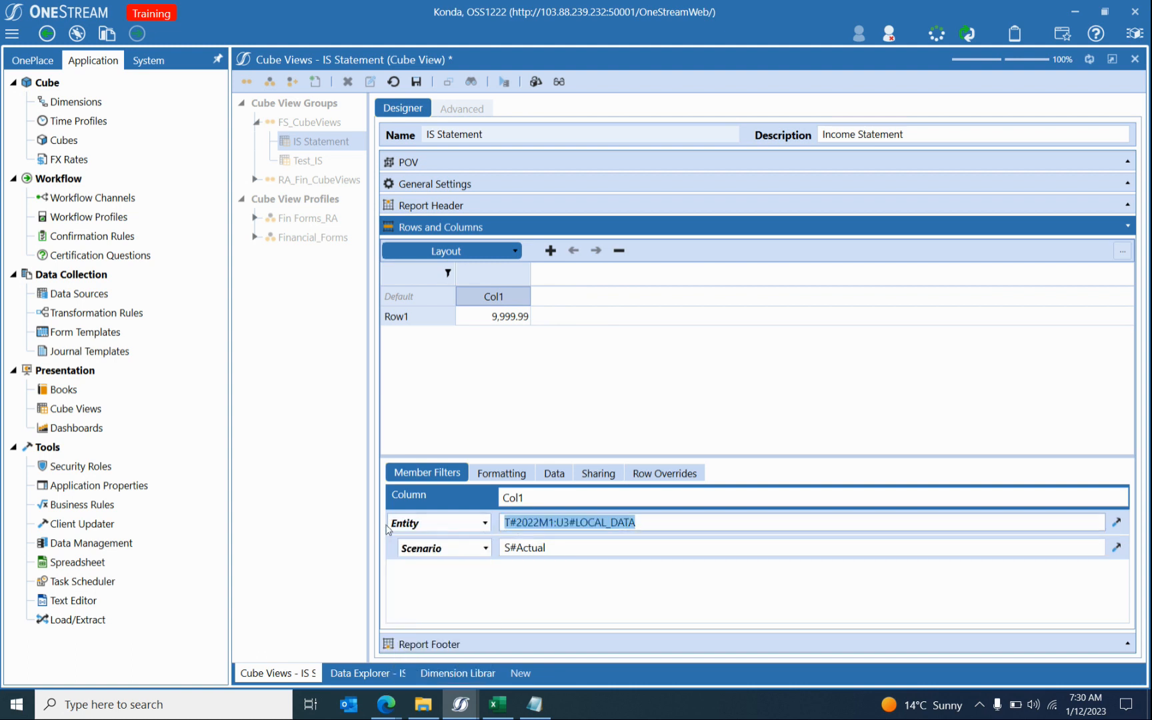
{"action": "key", "text": "alt+Tab"}
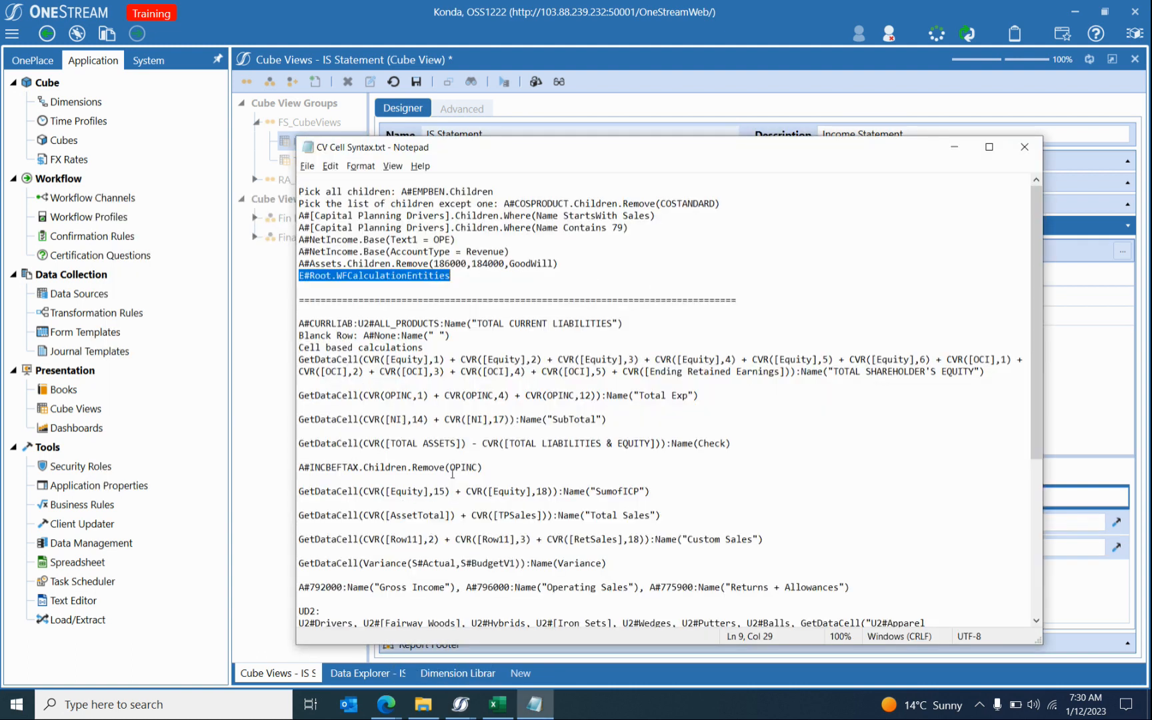
{"action": "key", "text": "alt+Tab"}
{"action": "key", "text": "ctrl+v"}
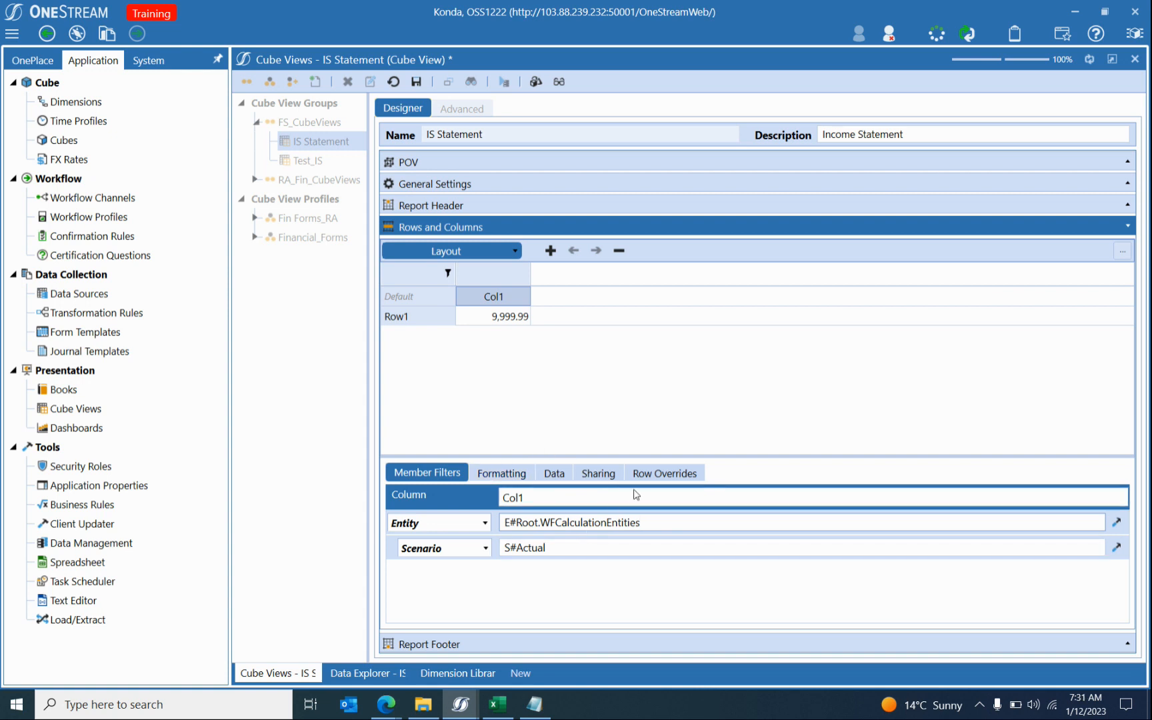
Save the cube view, run it in Data Explorer to check the entity column, and return to Col1's WFCalculationEntities filter.
{"action": "left_click", "coordinate": [418, 85]}
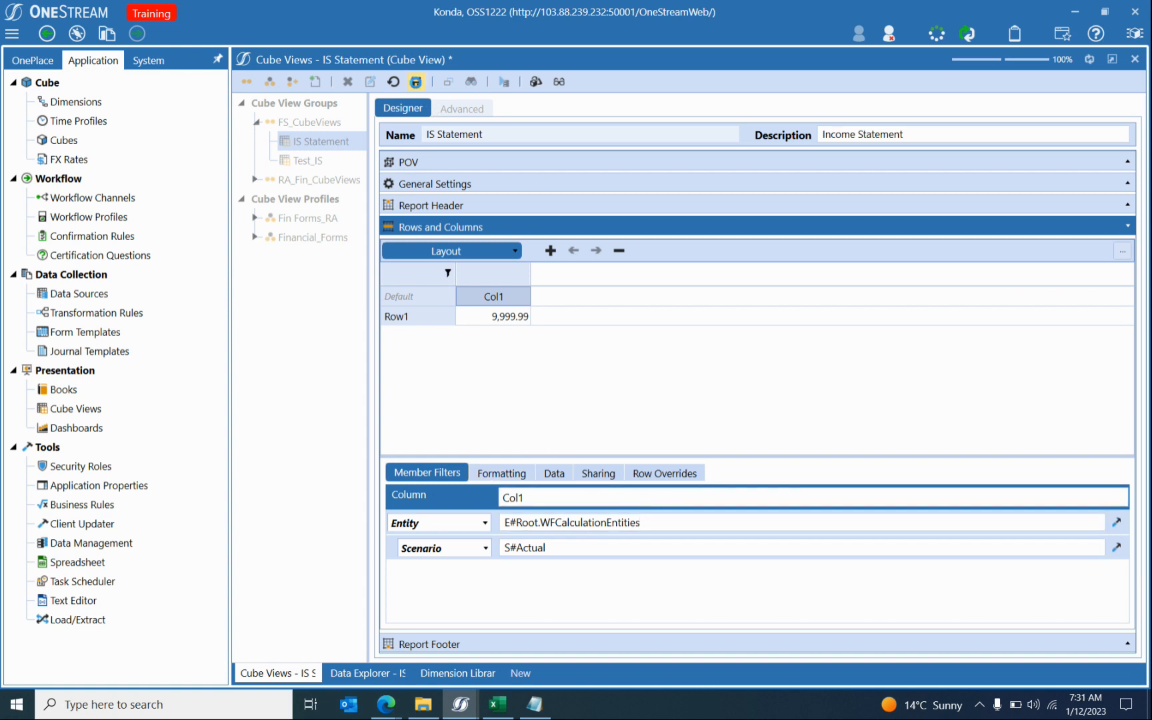
{"action": "left_click", "coordinate": [504, 81]}
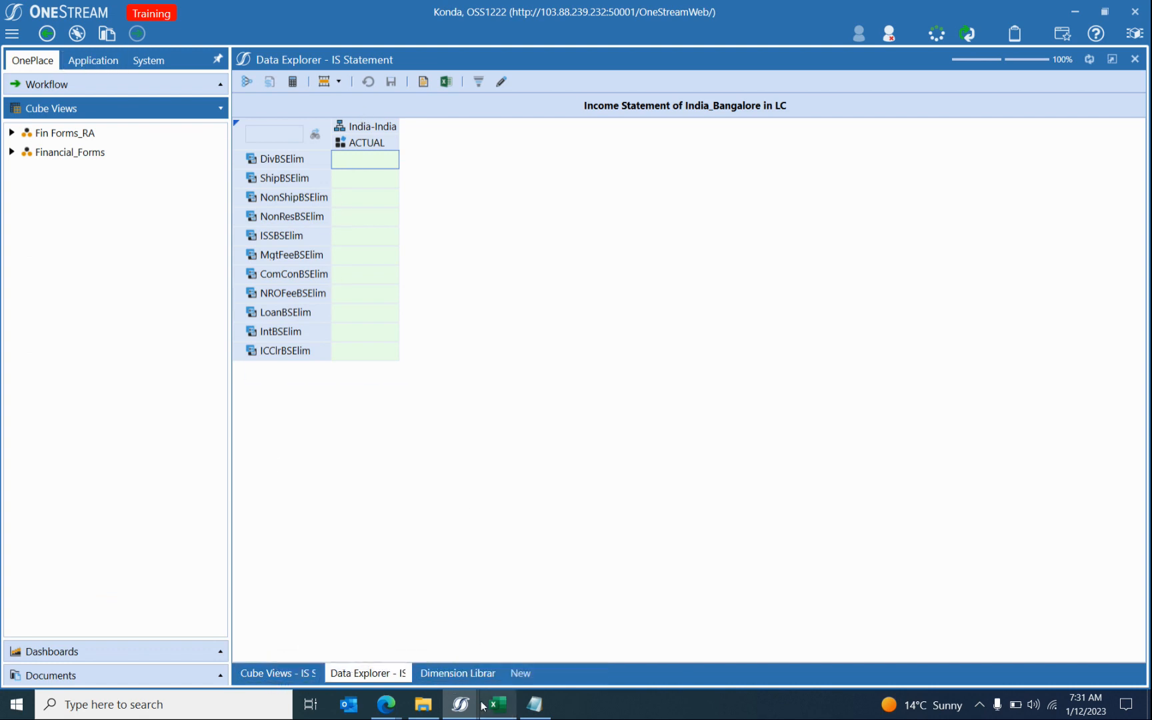
{"action": "left_click", "coordinate": [272, 674]}
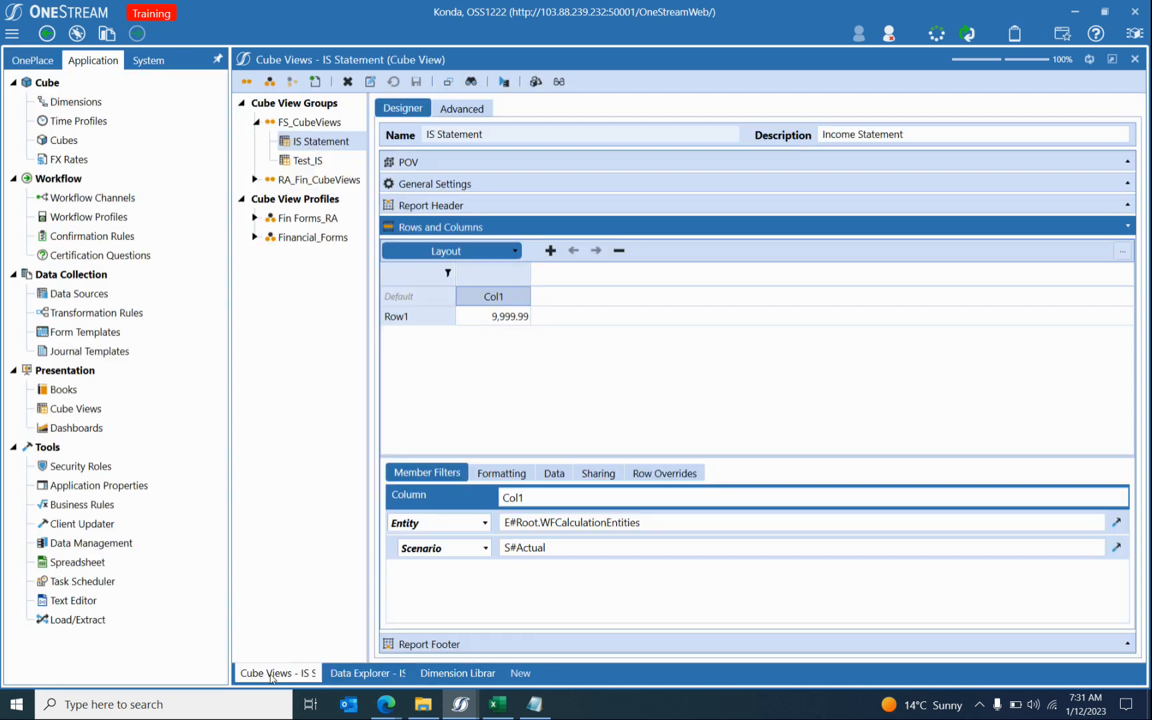
{"action": "double_click", "coordinate": [590, 523]}
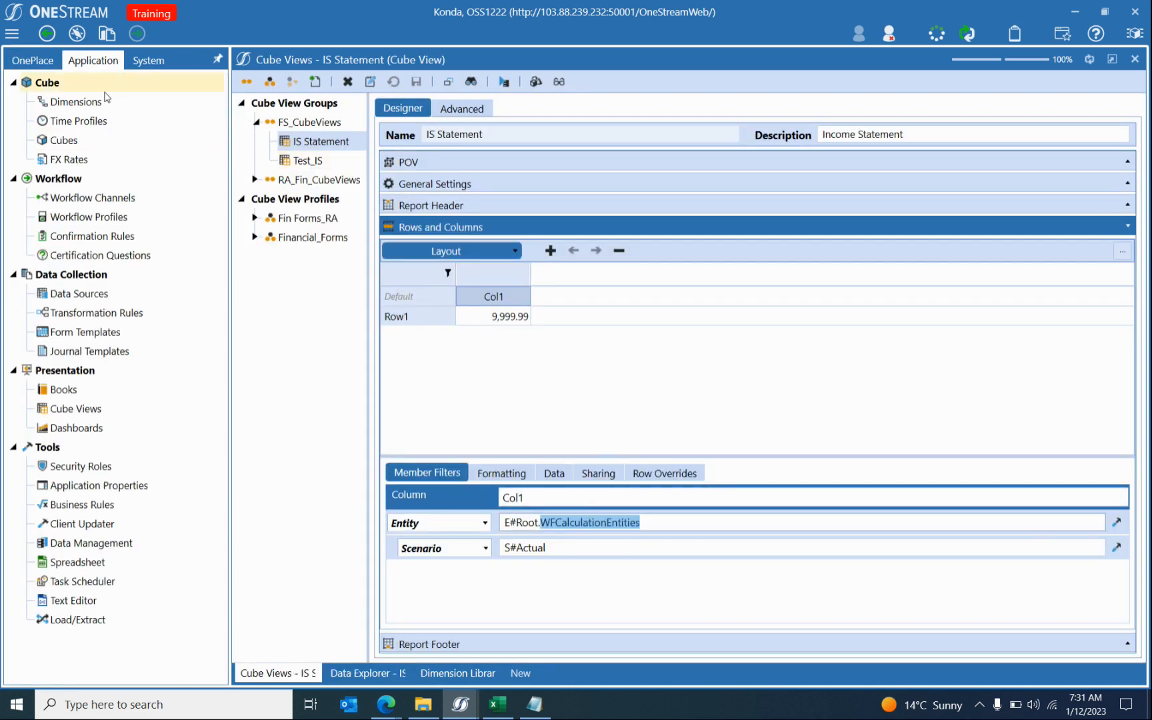
Open the workflow profiles and examine the calculation definitions of India's Import GL profile under GlobalCorp and APAC.
{"action": "left_click", "coordinate": [102, 217]}
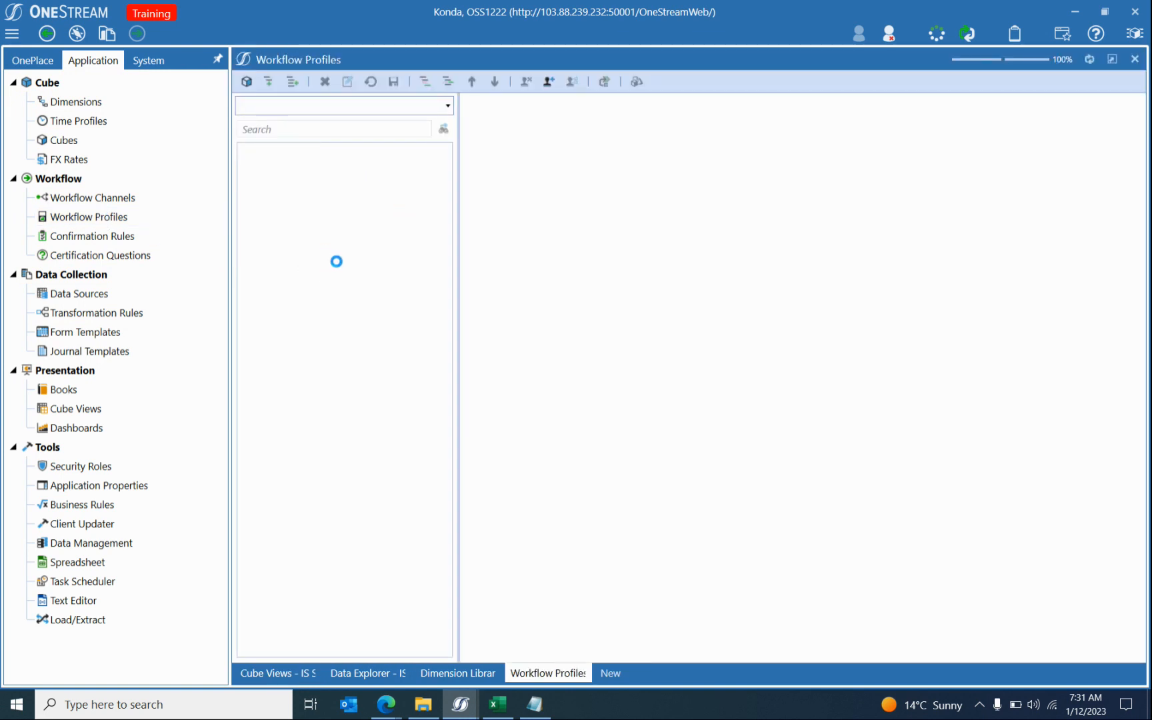
{"action": "left_click", "coordinate": [260, 191]}
{"action": "left_click", "coordinate": [276, 209]}
{"action": "left_click", "coordinate": [291, 230]}
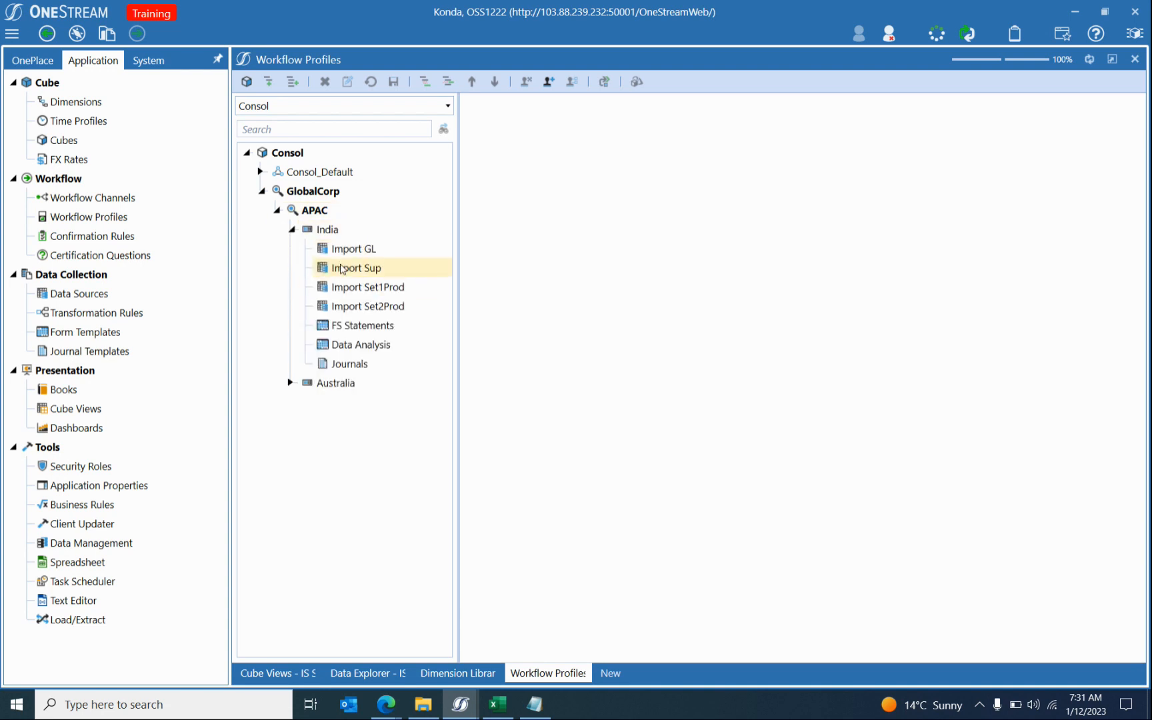
{"action": "left_click", "coordinate": [370, 248]}
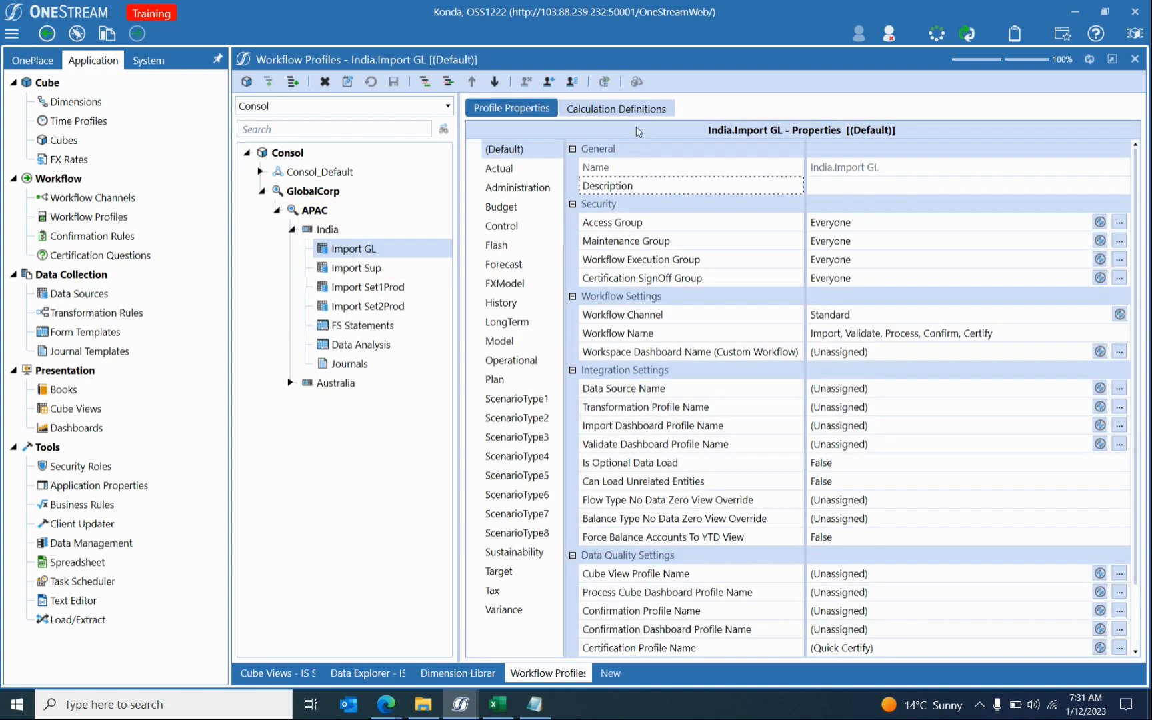
{"action": "left_click", "coordinate": [636, 110]}
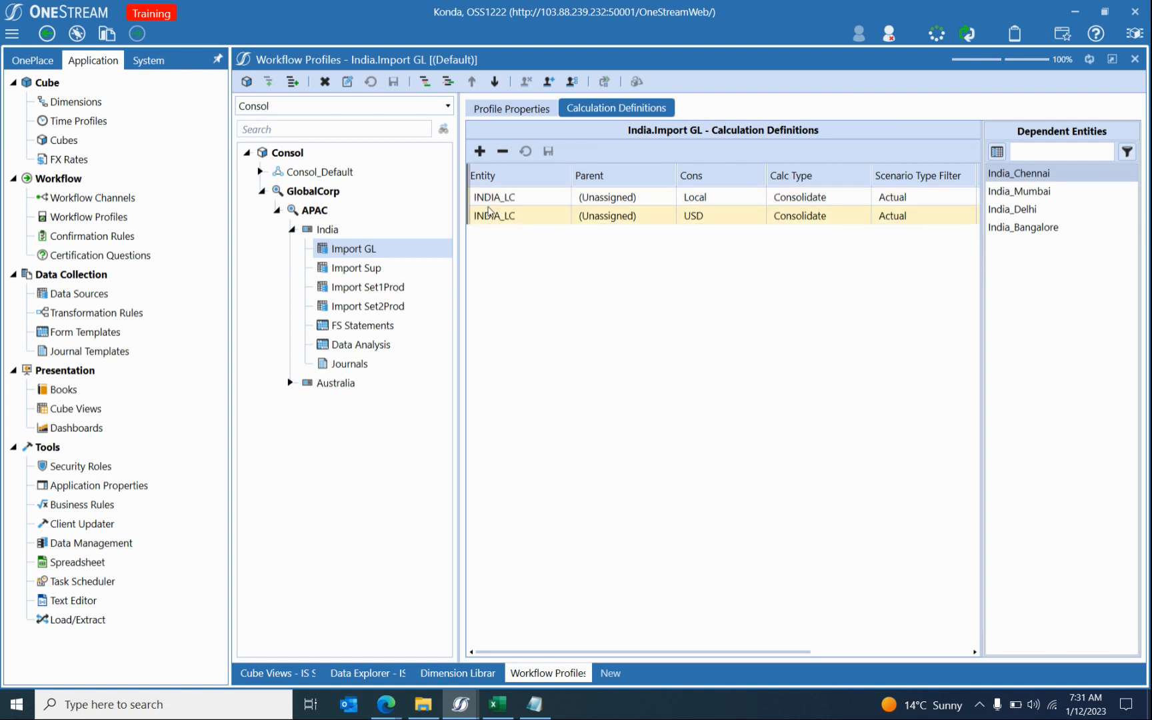
Check the India workflow profile's calculation definitions and entity assignment, and return to the IS Statement cube view.
{"action": "left_click", "coordinate": [327, 230]}
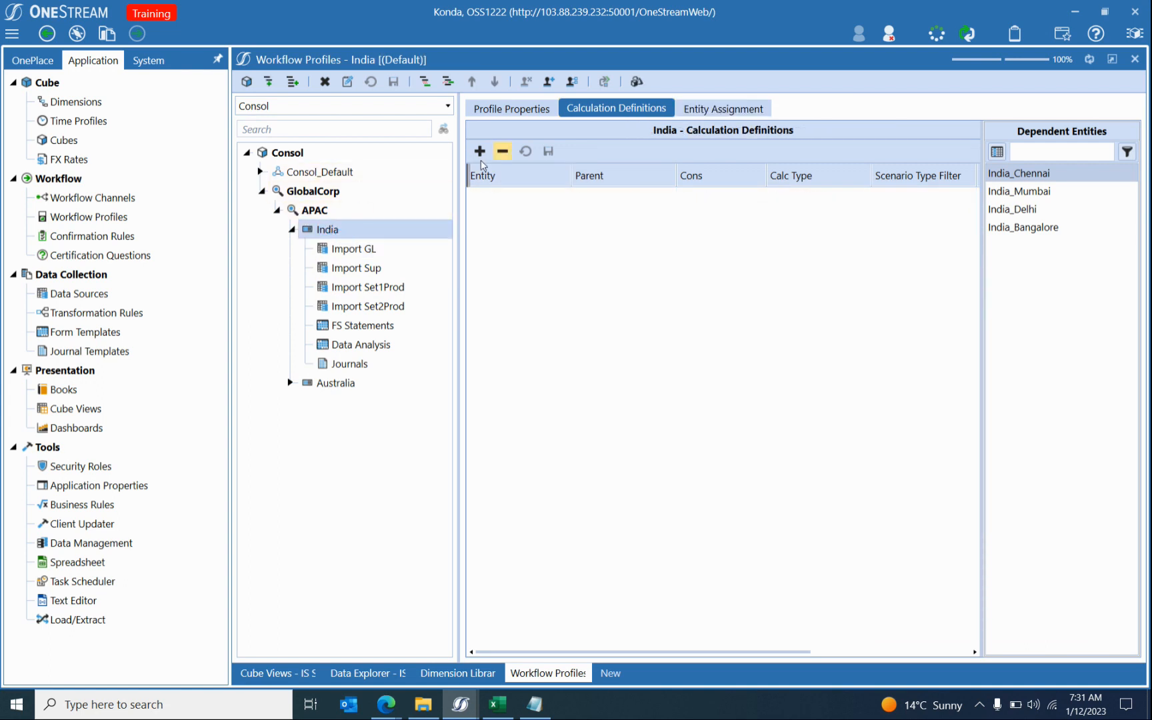
{"action": "left_click", "coordinate": [723, 109]}
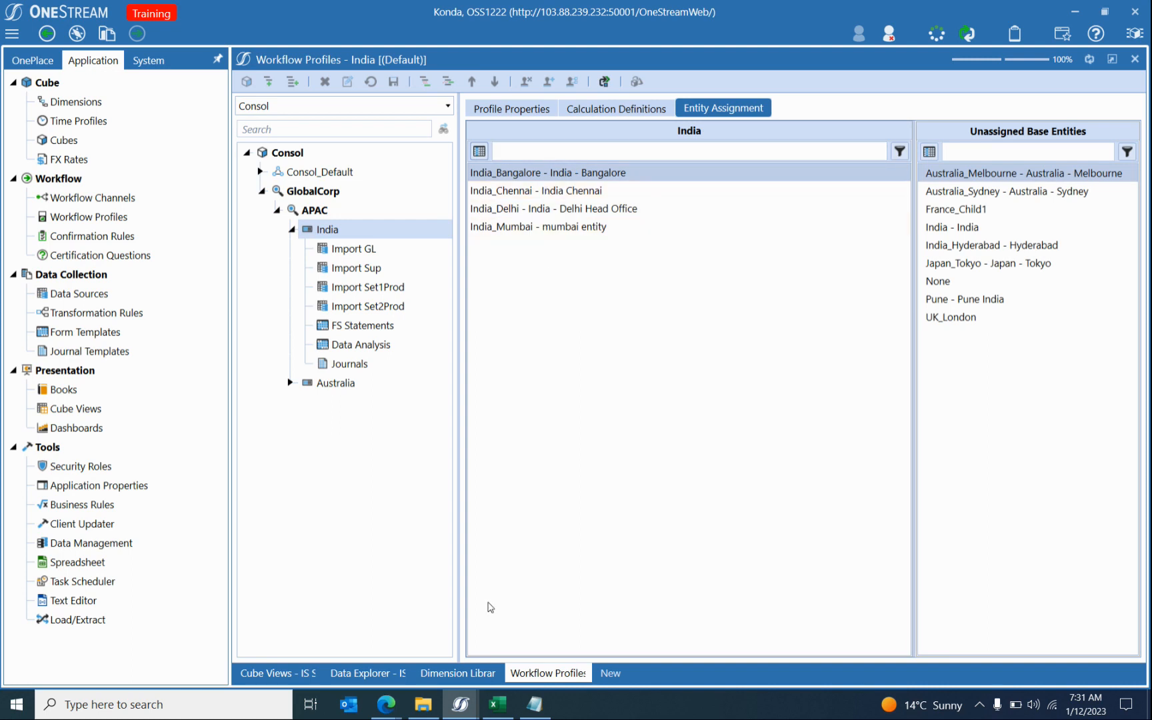
{"action": "left_click", "coordinate": [269, 673]}
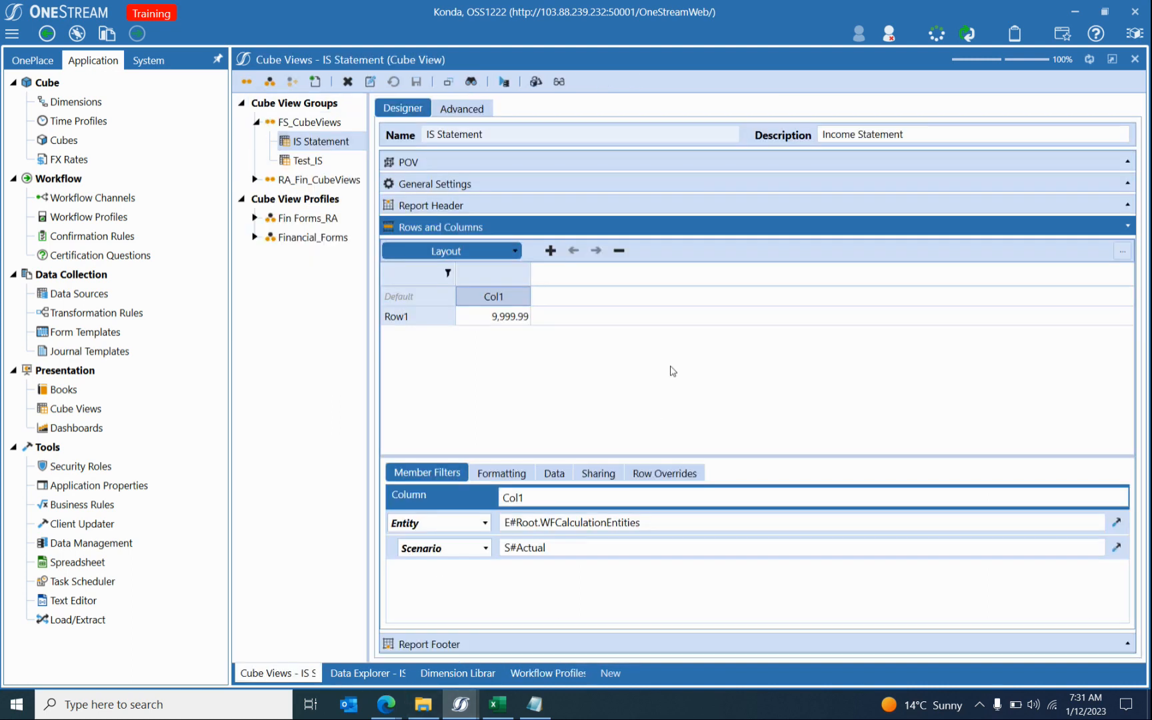
Open the Member Filter Builder for Col1's Entity filter and look through the member expansion functions and the full variable list.
{"action": "left_click", "coordinate": [1117, 523]}
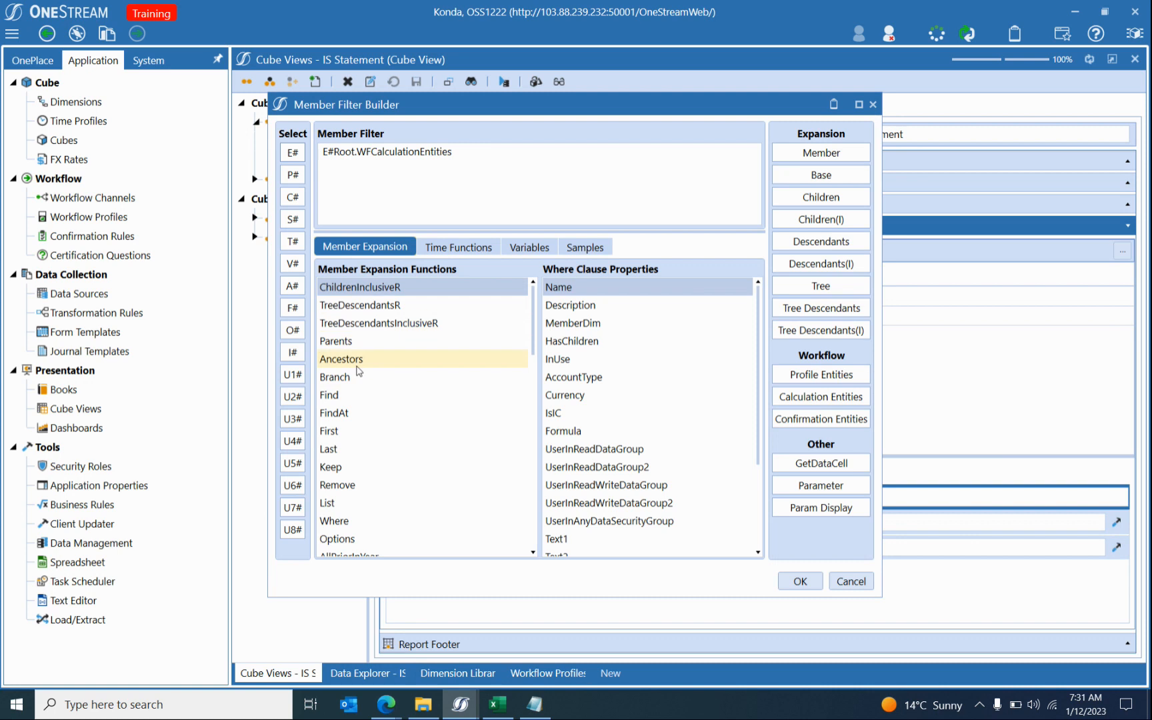
{"action": "scroll", "coordinate": [393, 370], "scroll_direction": "down", "scroll_amount": 5}
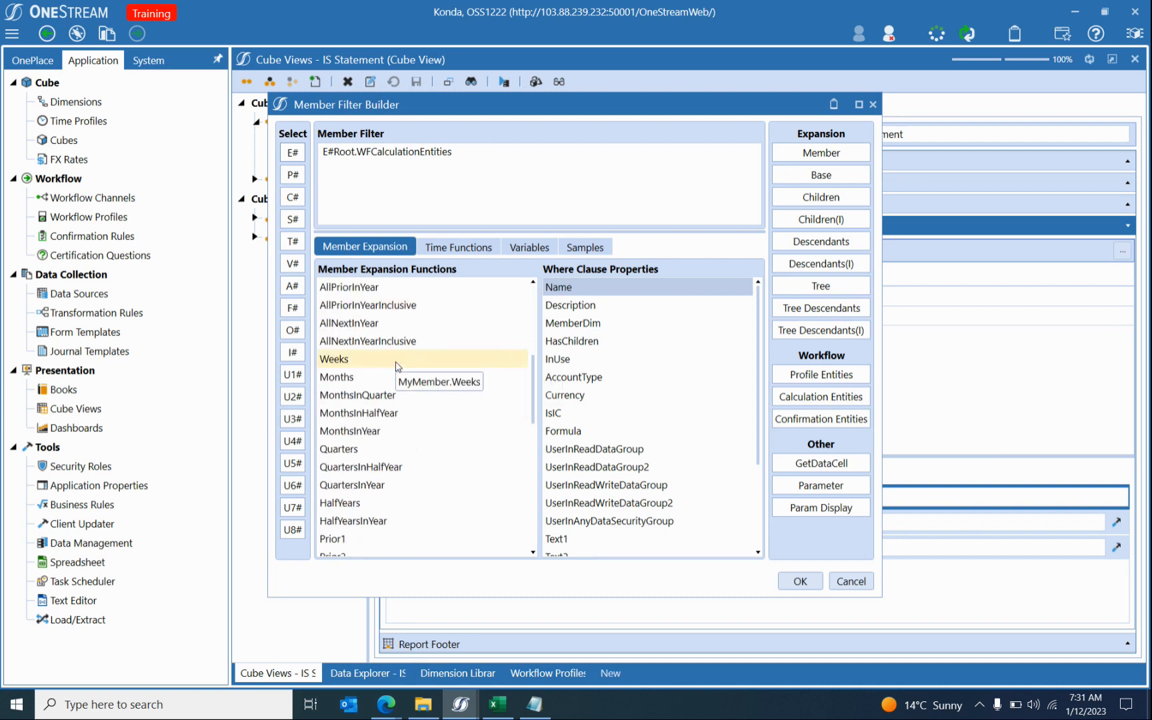
{"action": "scroll", "coordinate": [397, 366], "scroll_direction": "down", "scroll_amount": 9}
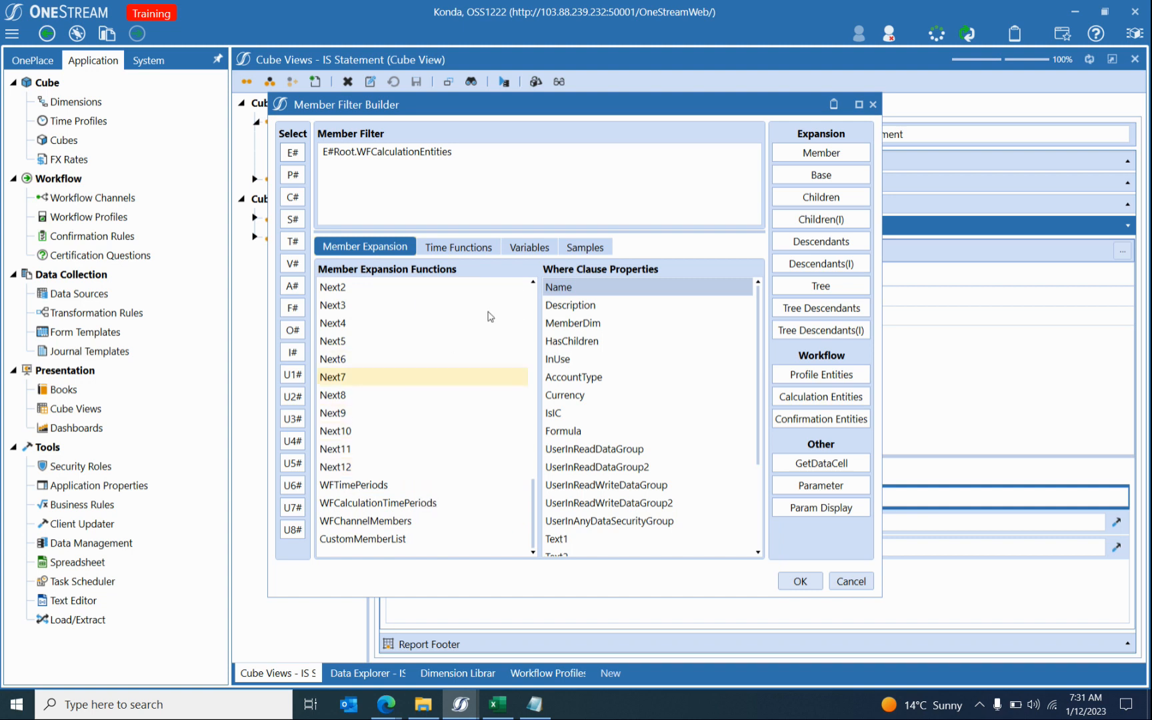
{"action": "left_click", "coordinate": [528, 247]}
{"action": "scroll", "coordinate": [441, 392], "scroll_direction": "down", "scroll_amount": 5}
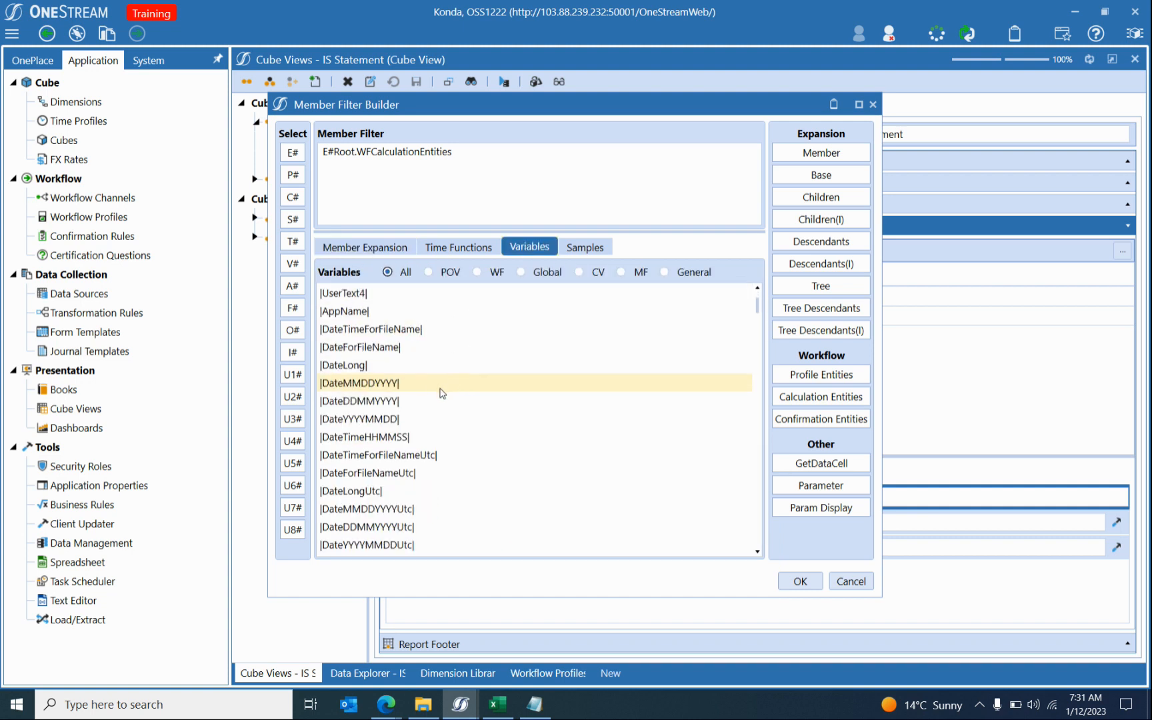
{"action": "scroll", "coordinate": [419, 419], "scroll_direction": "down", "scroll_amount": 1}
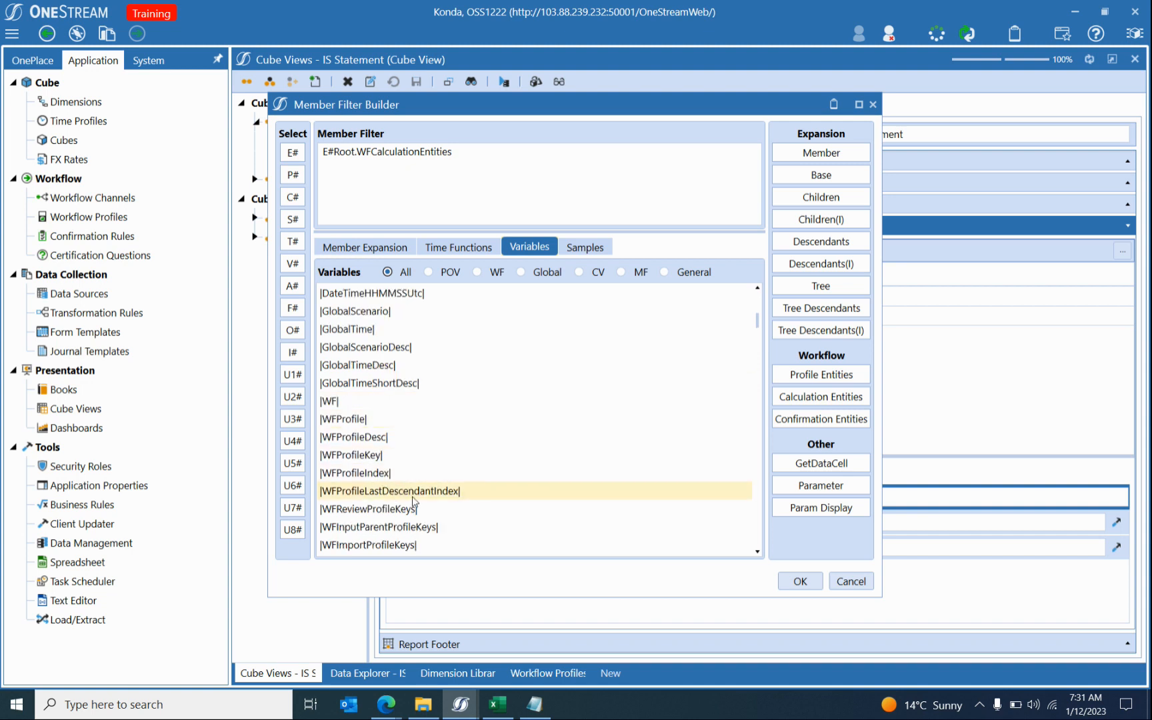
{"action": "scroll", "coordinate": [414, 499], "scroll_direction": "down", "scroll_amount": 2}
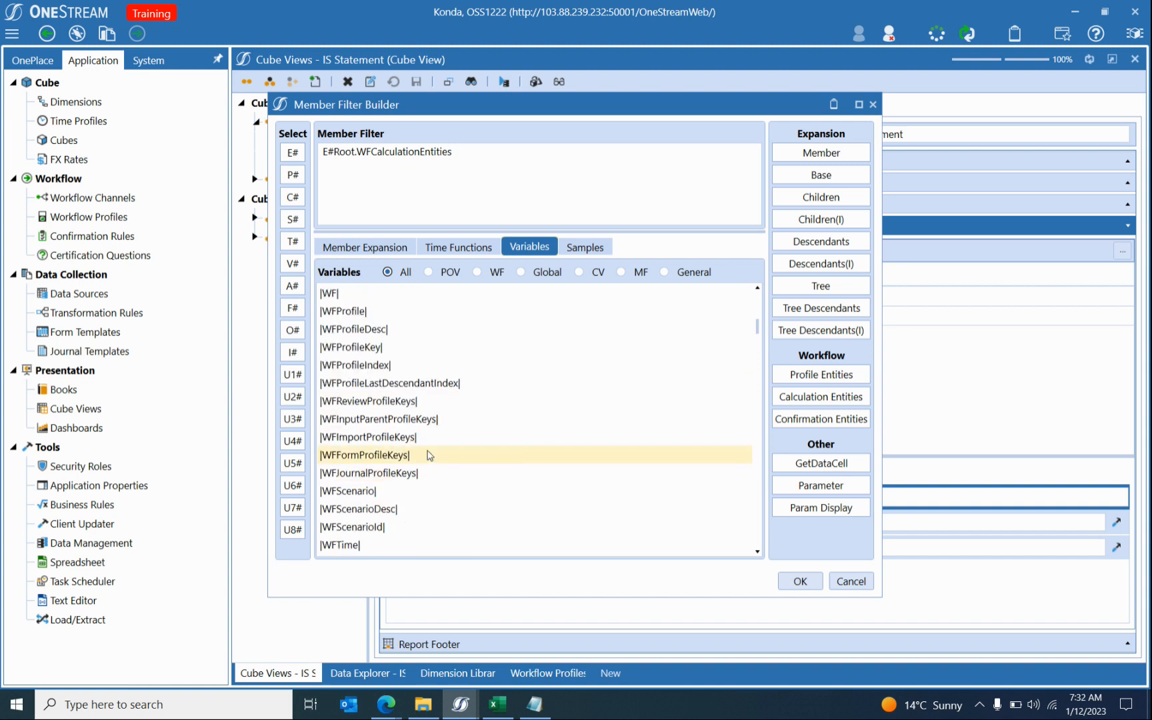
{"action": "scroll", "coordinate": [430, 455], "scroll_direction": "up", "scroll_amount": 1}
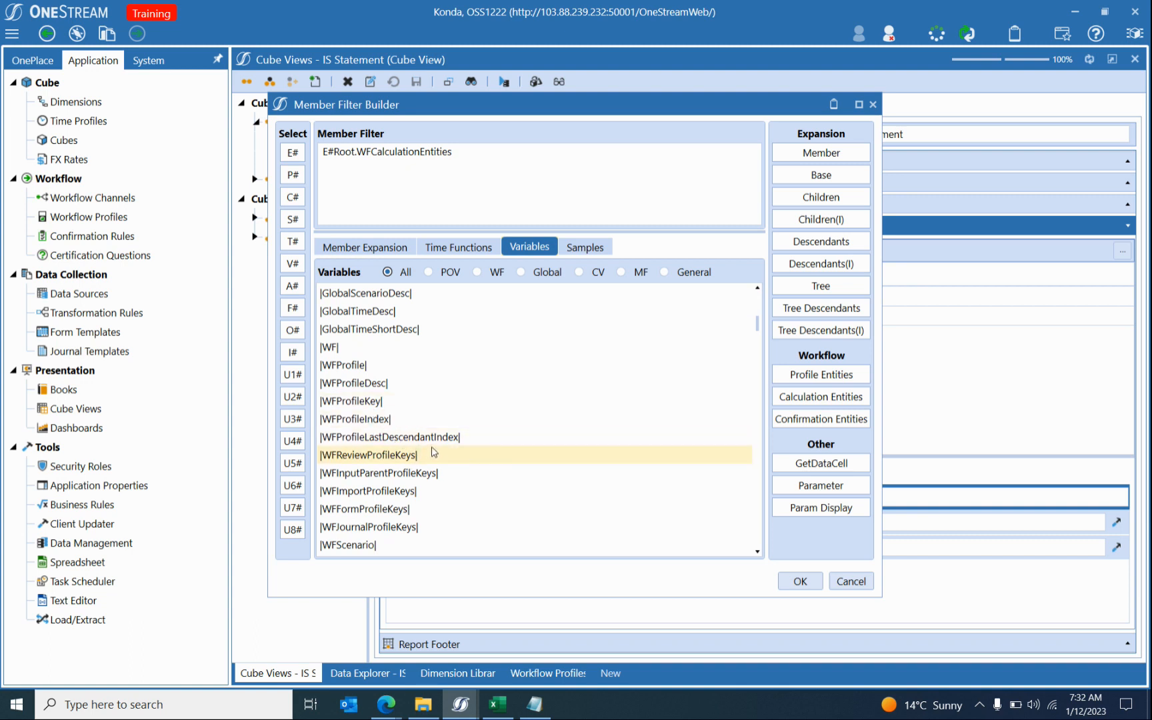
{"action": "scroll", "coordinate": [433, 451], "scroll_direction": "down", "scroll_amount": 1}
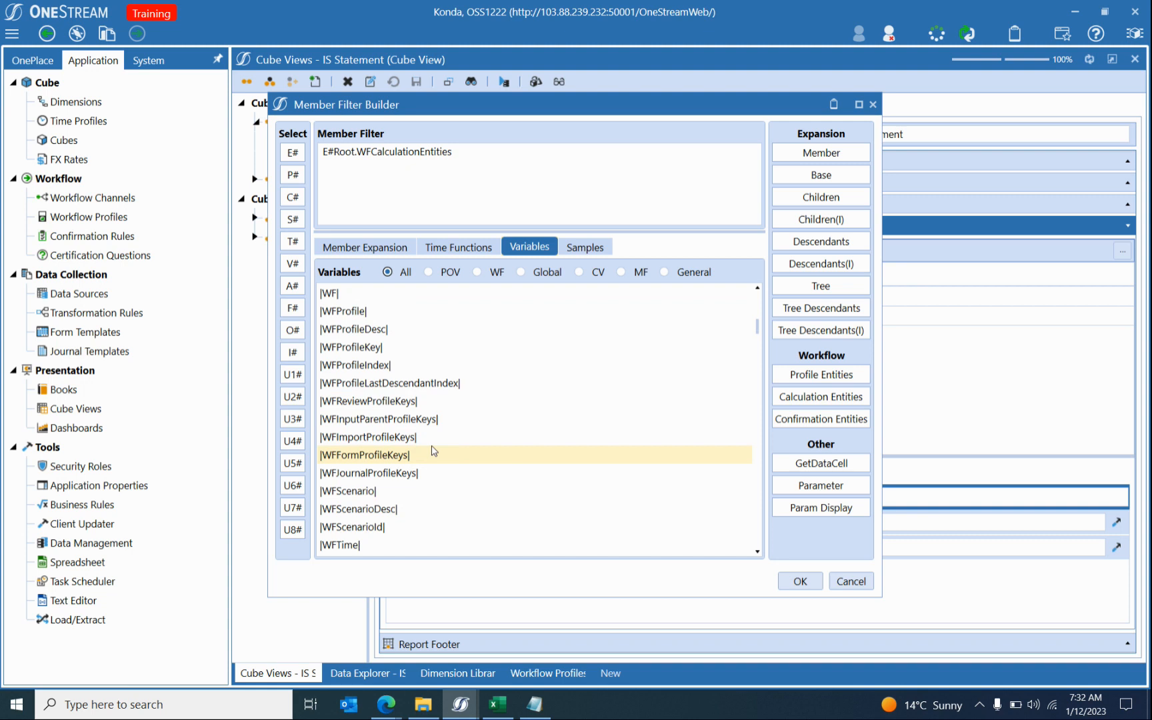
Limit the variable list to WF and review the workflow profile, scenario and time variables.
{"action": "left_click", "coordinate": [475, 272]}
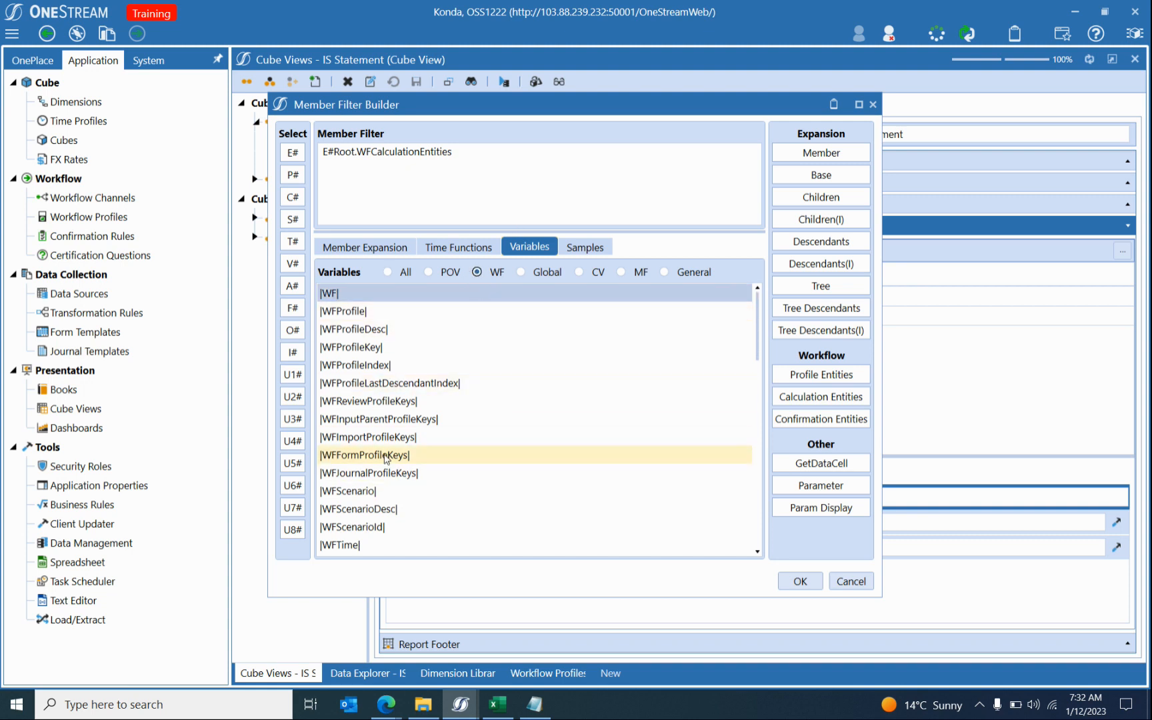
{"action": "scroll", "coordinate": [385, 458], "scroll_direction": "down", "scroll_amount": 3}
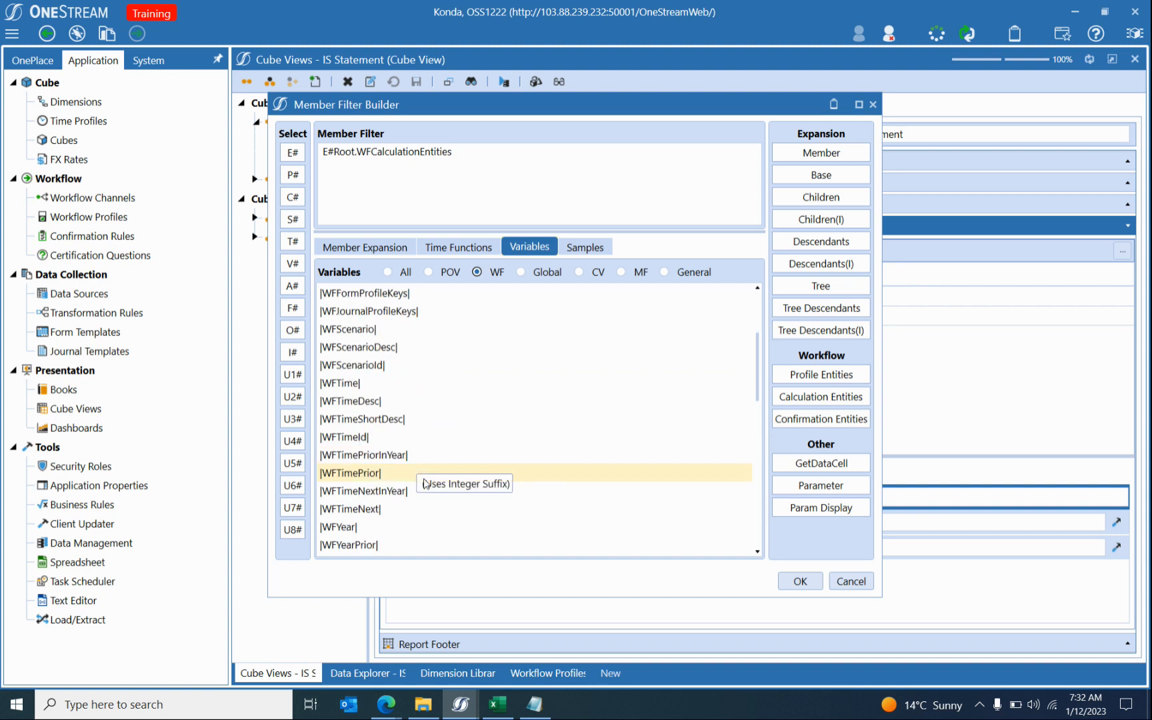
{"action": "scroll", "coordinate": [425, 483], "scroll_direction": "down", "scroll_amount": 3}
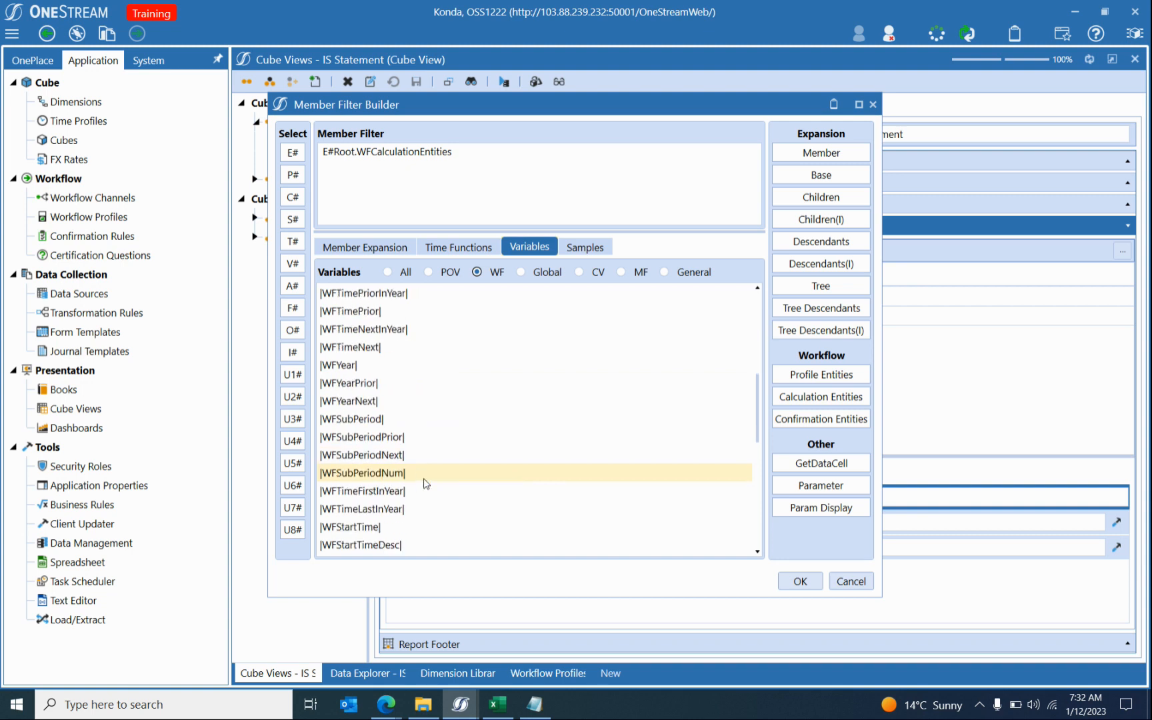
{"action": "scroll", "coordinate": [426, 483], "scroll_direction": "up", "scroll_amount": 4}
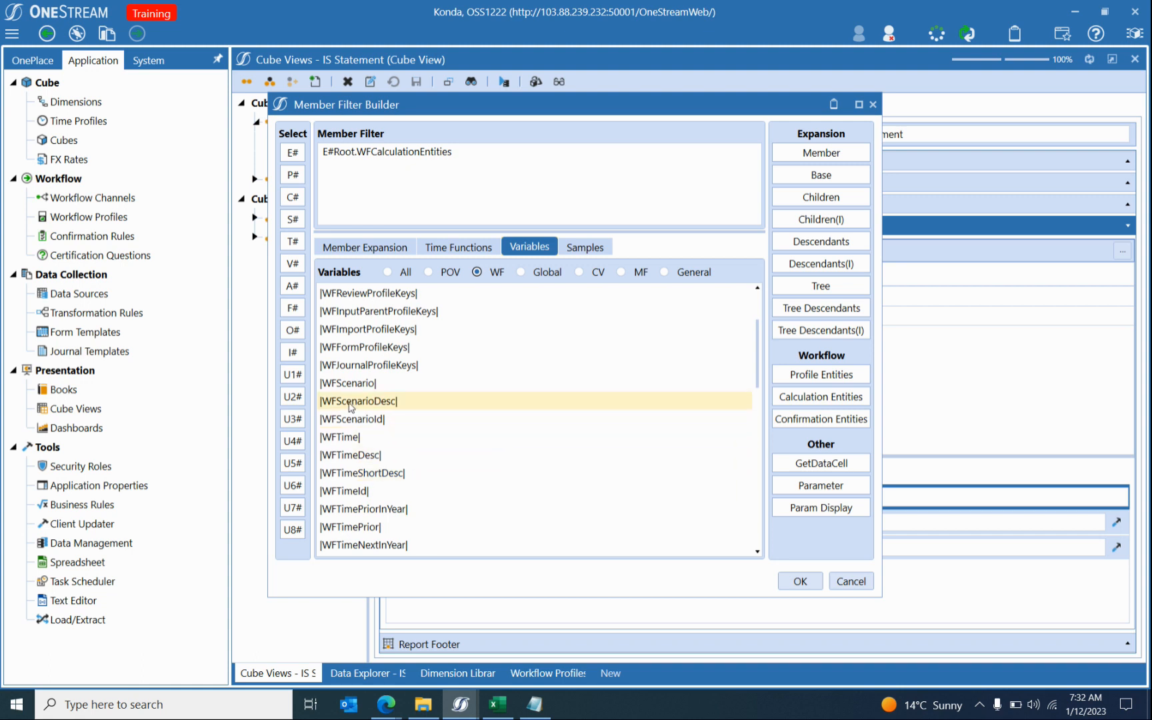
{"action": "scroll", "coordinate": [350, 408], "scroll_direction": "up", "scroll_amount": 1}
{"action": "left_click", "coordinate": [366, 312]}
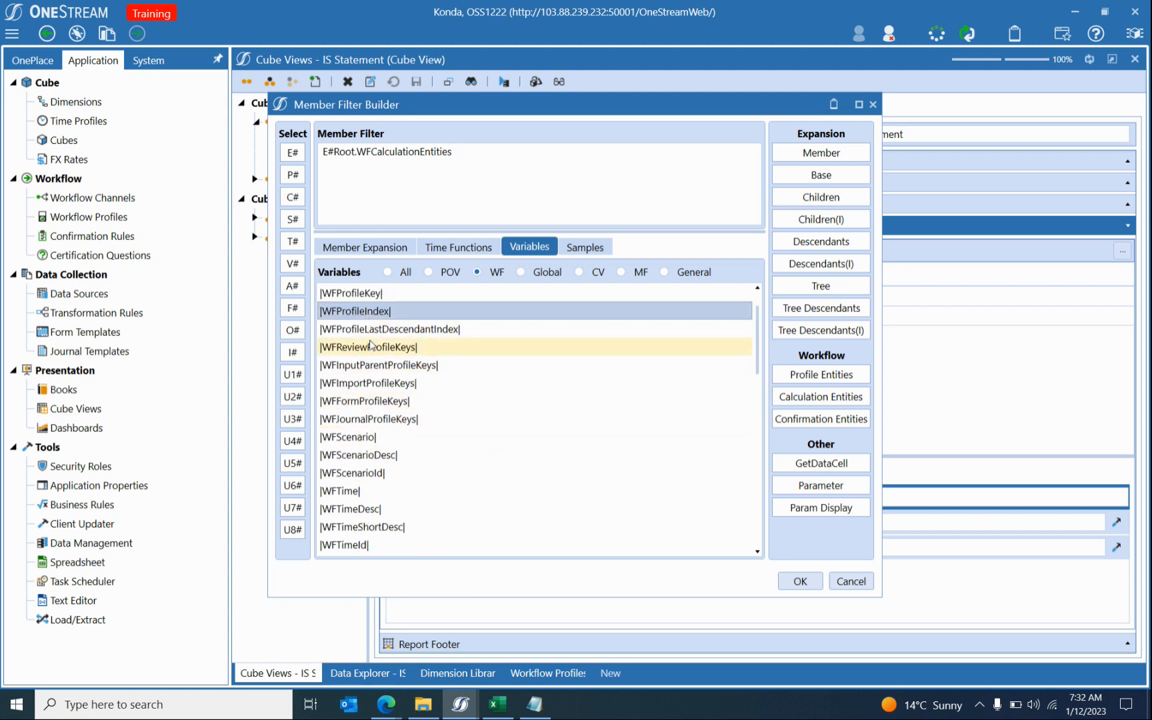
{"action": "scroll", "coordinate": [385, 400], "scroll_direction": "up", "scroll_amount": 1}
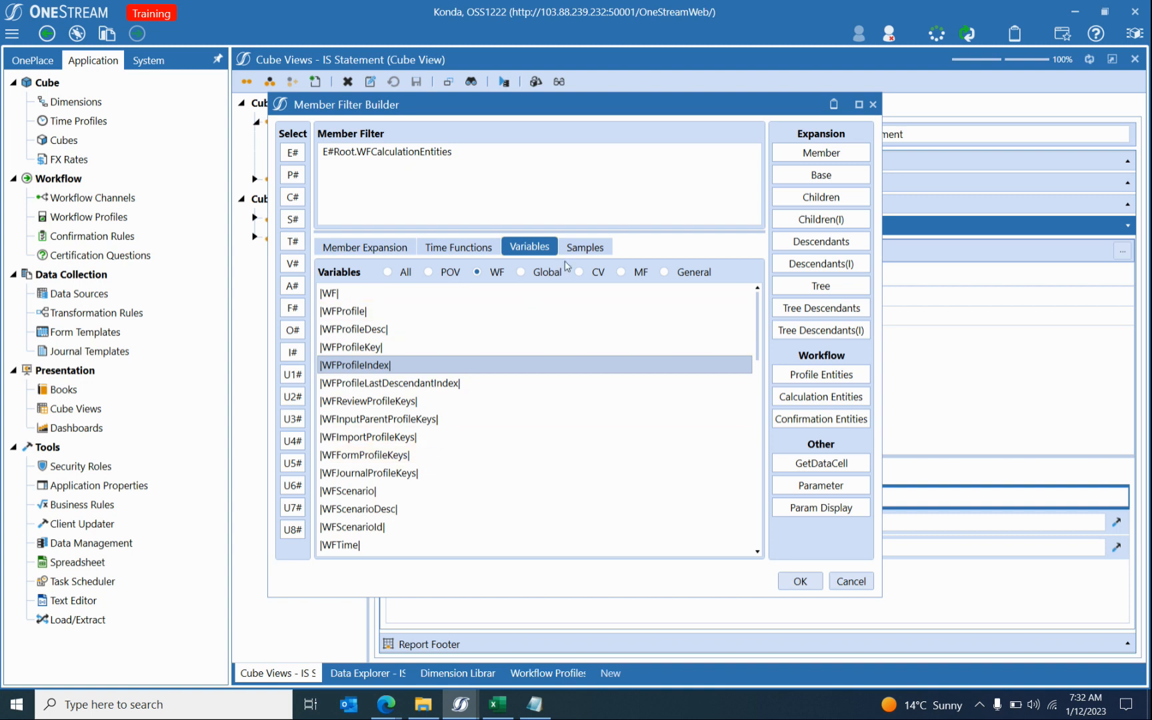
Revisit the member expansion functions and look through the complete list of time functions.
{"action": "left_click", "coordinate": [371, 244]}
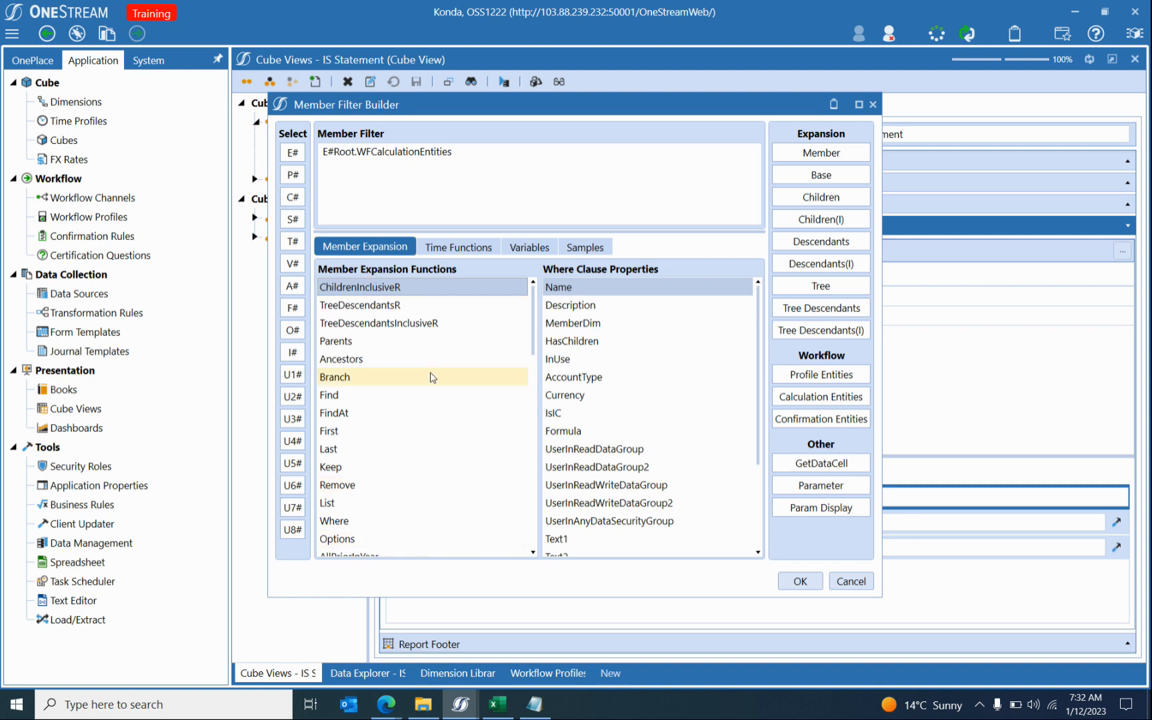
{"action": "left_click", "coordinate": [476, 245]}
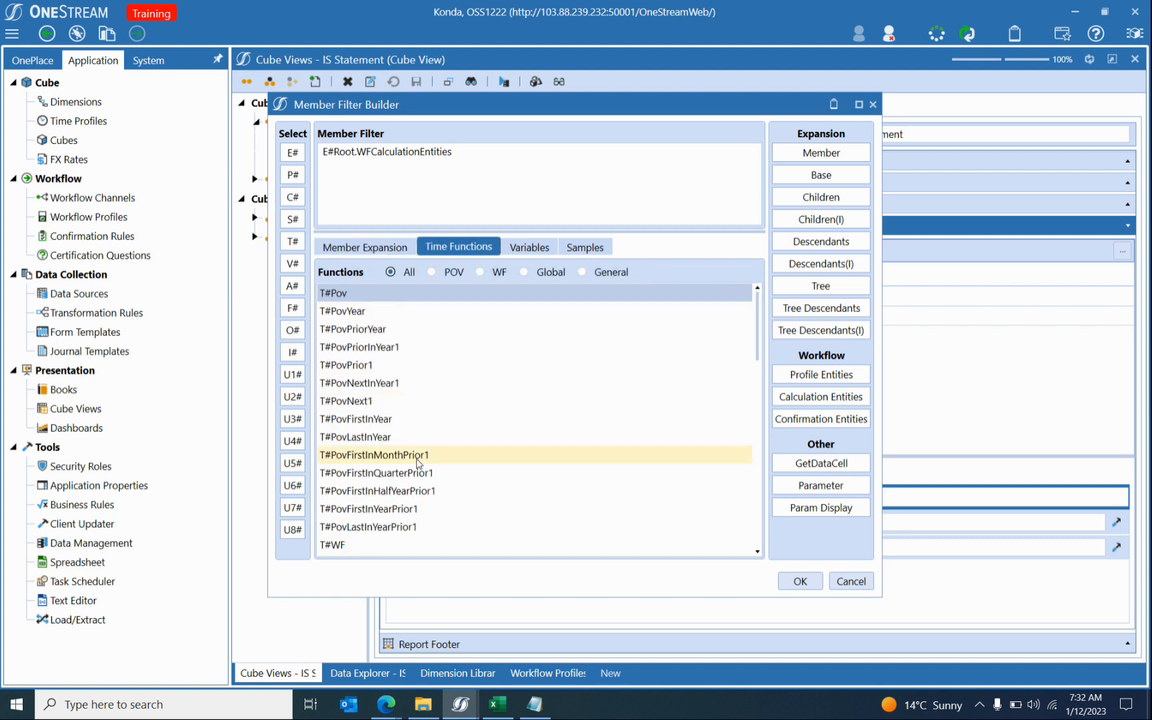
{"action": "scroll", "coordinate": [393, 329], "scroll_direction": "down", "scroll_amount": 7}
{"action": "scroll", "coordinate": [393, 400], "scroll_direction": "up", "scroll_amount": 5}
{"action": "scroll", "coordinate": [393, 399], "scroll_direction": "down", "scroll_amount": 5}
Review the WF variables through to the end of the list, and cancel the Member Filter Builder.
{"action": "left_click", "coordinate": [529, 247]}
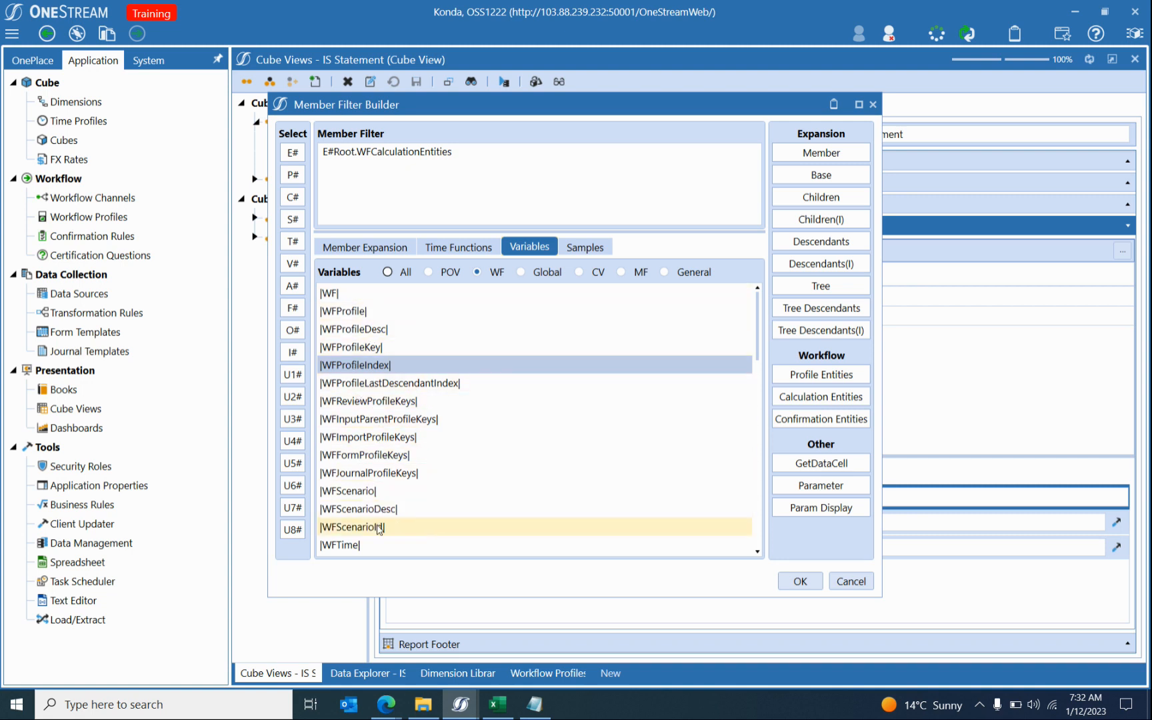
{"action": "scroll", "coordinate": [364, 450], "scroll_direction": "down", "scroll_amount": 5}
{"action": "scroll", "coordinate": [360, 441], "scroll_direction": "down", "scroll_amount": 4}
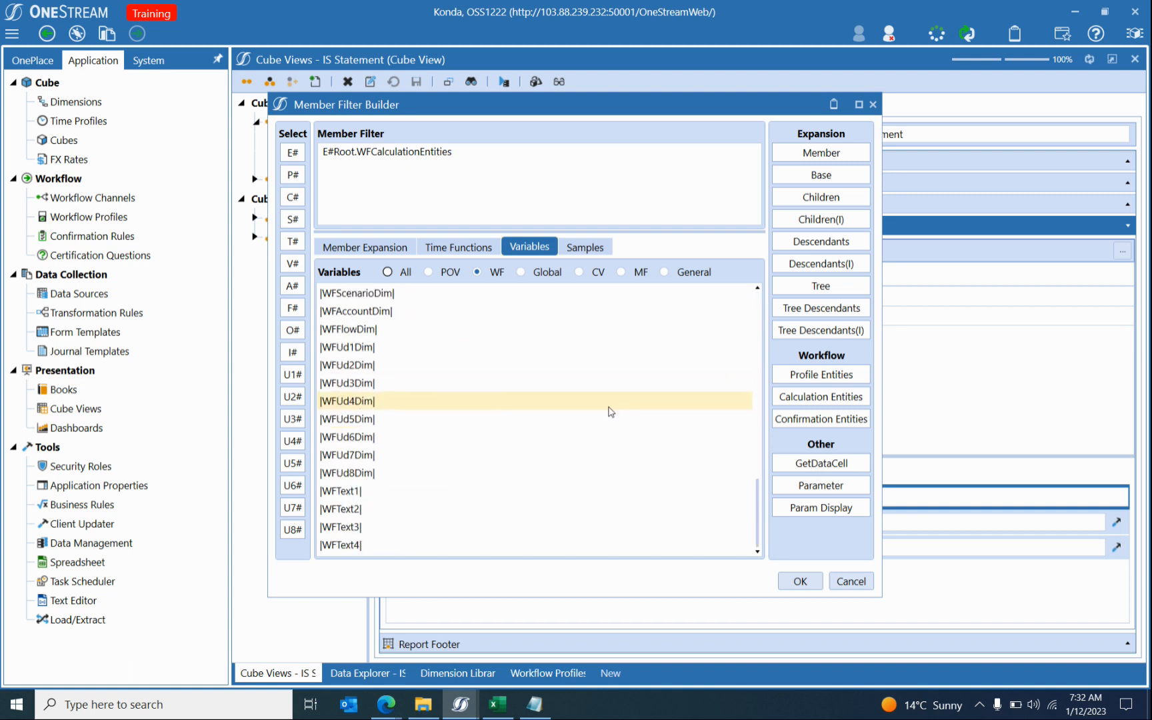
{"action": "left_click", "coordinate": [851, 581]}
Check the IS Statement report header, and examine the Test_IS cube view's report header with its CVEntity title variable and its report footer.
{"action": "left_click", "coordinate": [442, 207]}
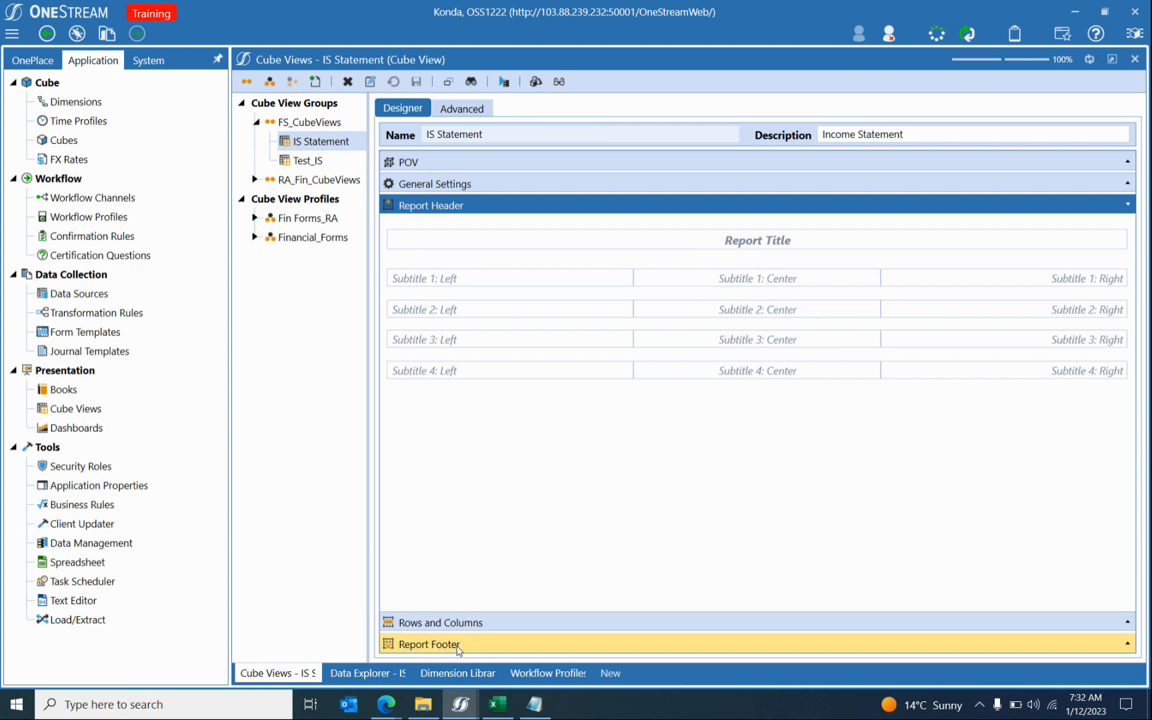
{"action": "left_click", "coordinate": [325, 161]}
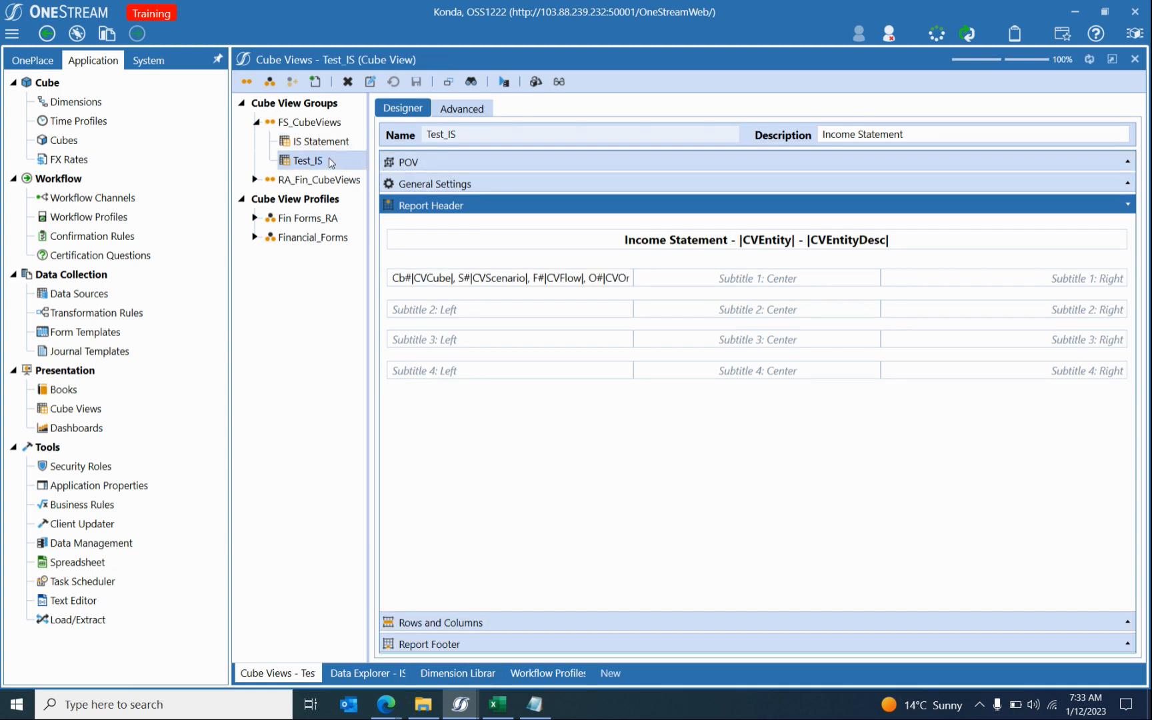
{"action": "double_click", "coordinate": [744, 239]}
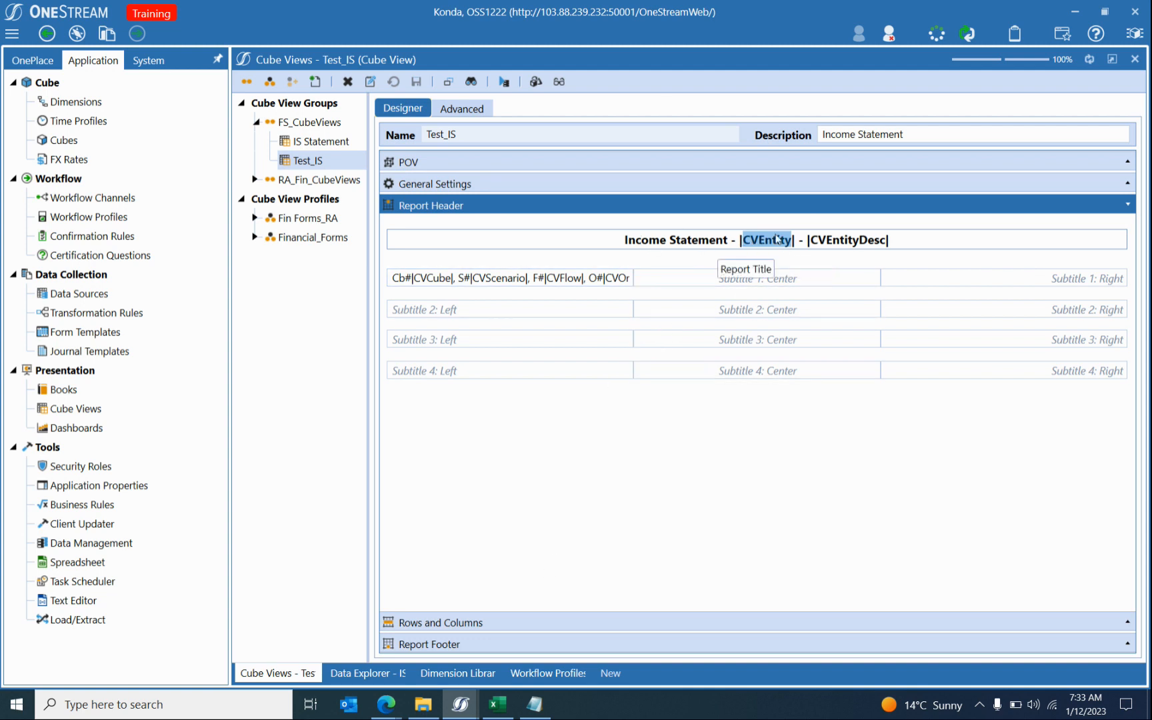
{"action": "left_click", "coordinate": [433, 647]}
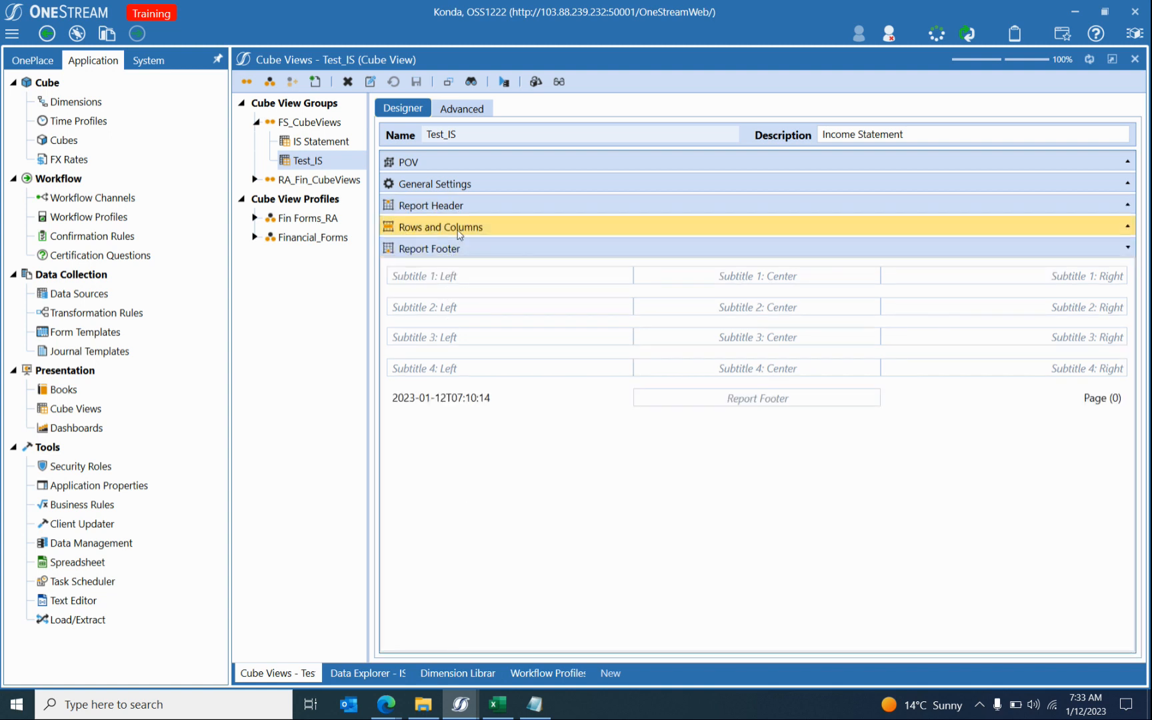
Check Row1 and Col1 in the Test_IS cube view and open the Member Filter Builder for Col1's Time filter.
{"action": "left_click", "coordinate": [459, 230]}
{"action": "left_click", "coordinate": [420, 318]}
{"action": "left_click", "coordinate": [493, 296]}
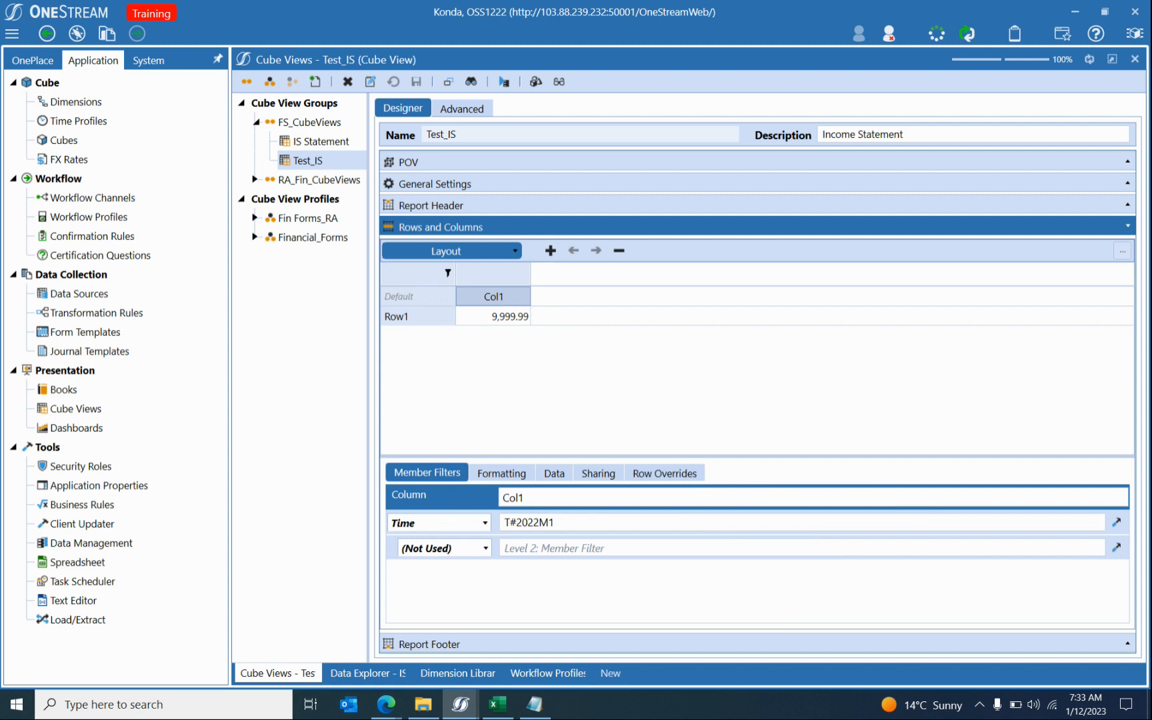
{"action": "left_click", "coordinate": [1116, 524]}
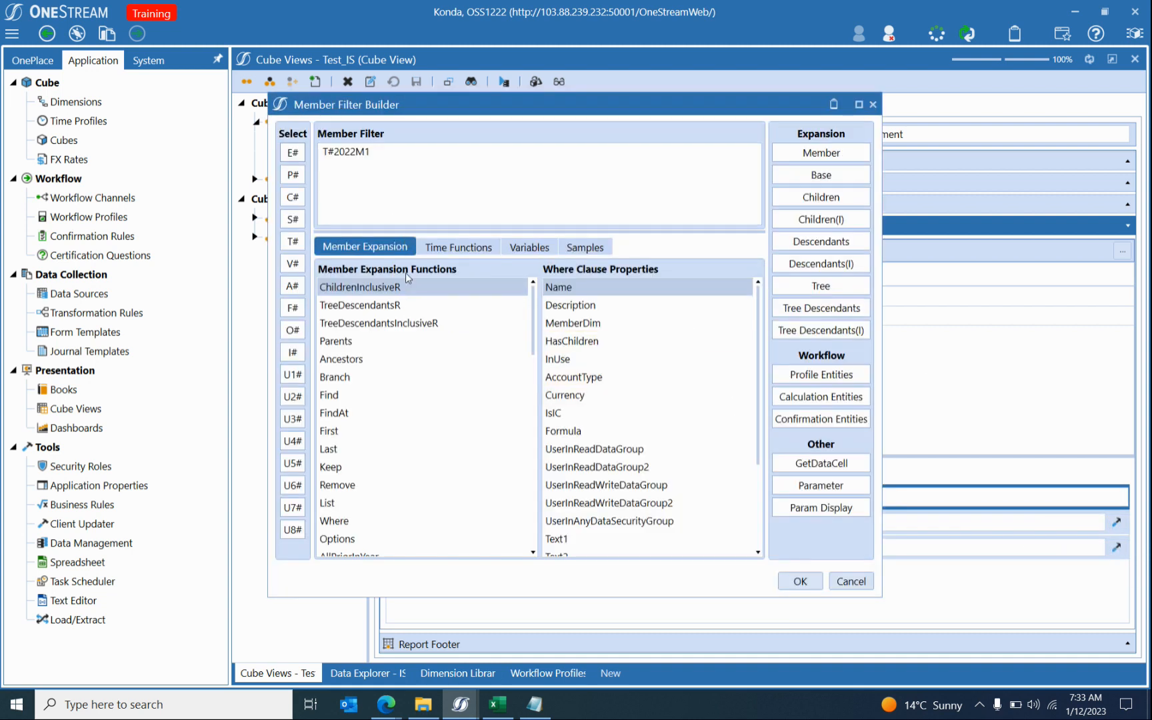
Limit the variable list to CV, highlight |CVEntity|, and review the cube view variables.
{"action": "left_click", "coordinate": [527, 250]}
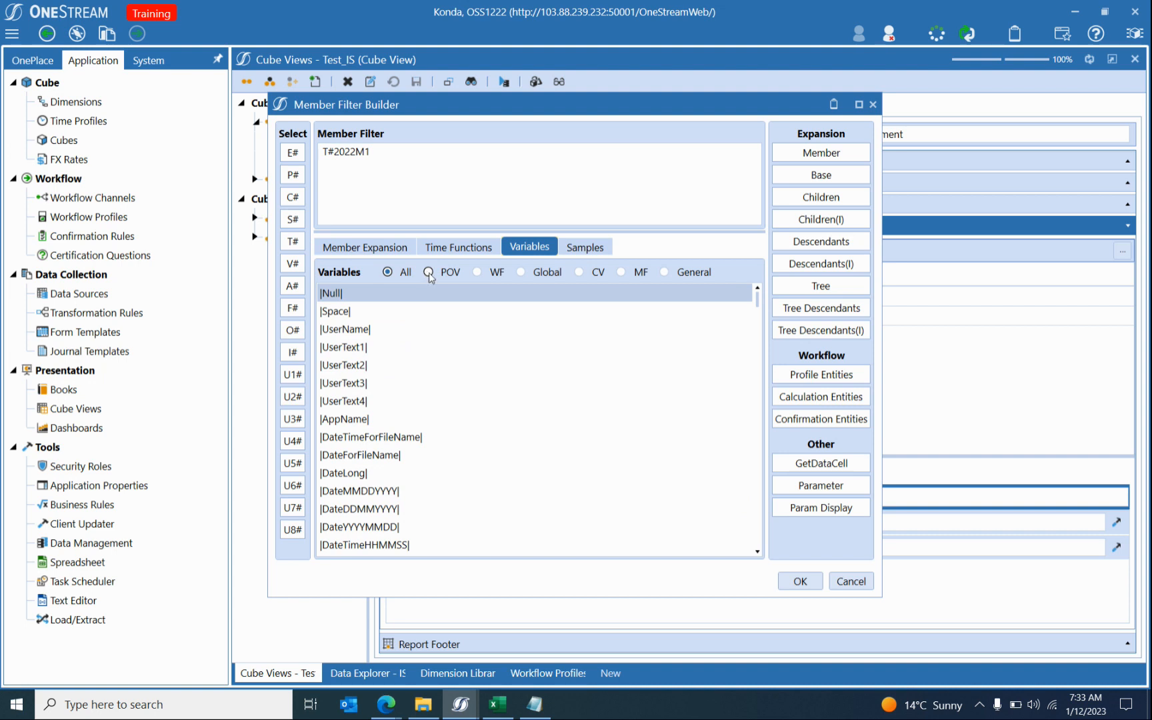
{"action": "left_click", "coordinate": [578, 272]}
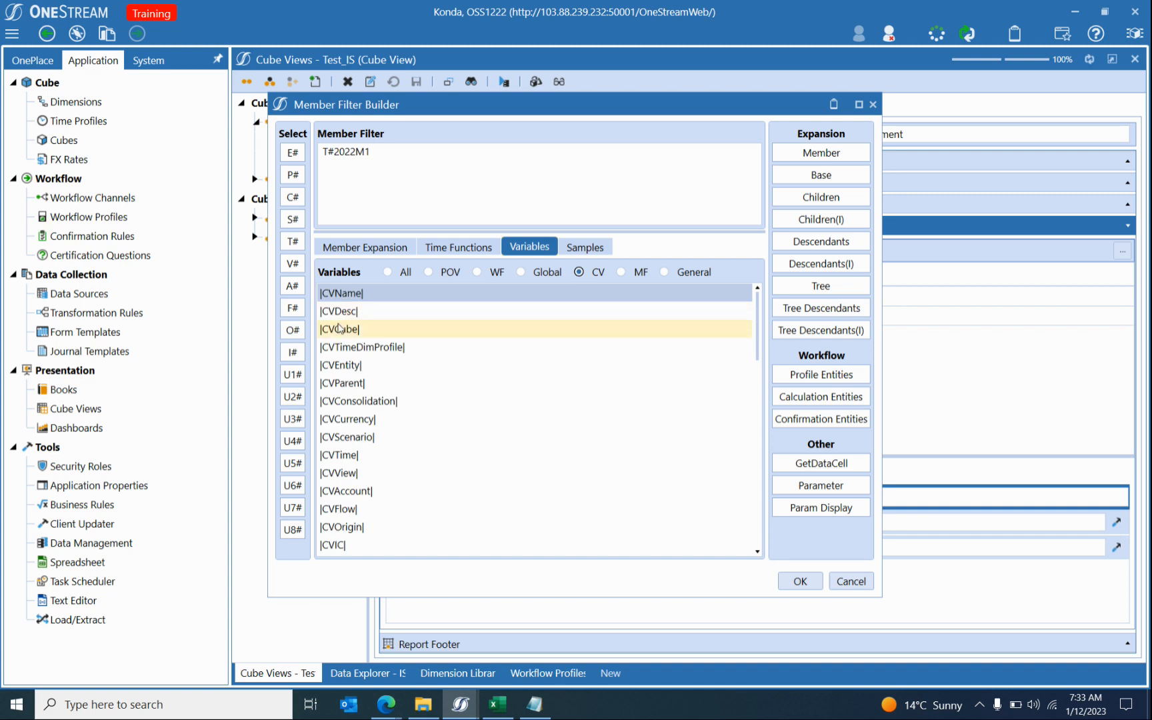
{"action": "left_click", "coordinate": [353, 366]}
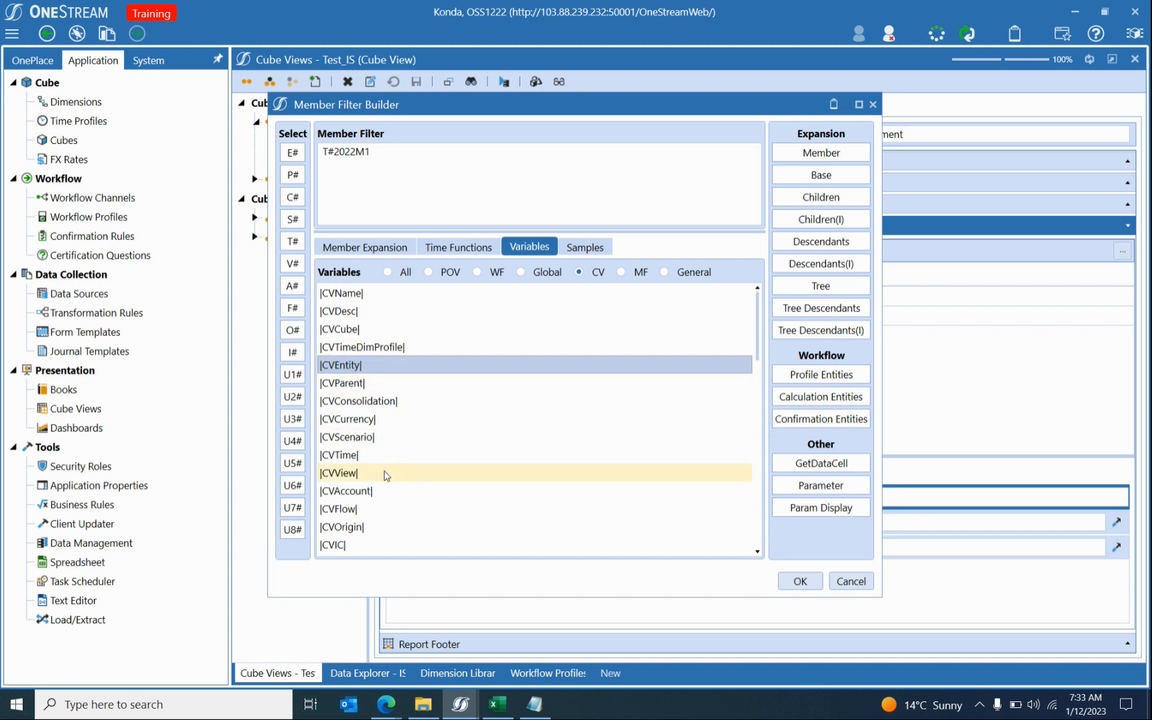
{"action": "scroll", "coordinate": [374, 466], "scroll_direction": "down", "scroll_amount": 2}
{"action": "scroll", "coordinate": [388, 448], "scroll_direction": "up", "scroll_amount": 2}
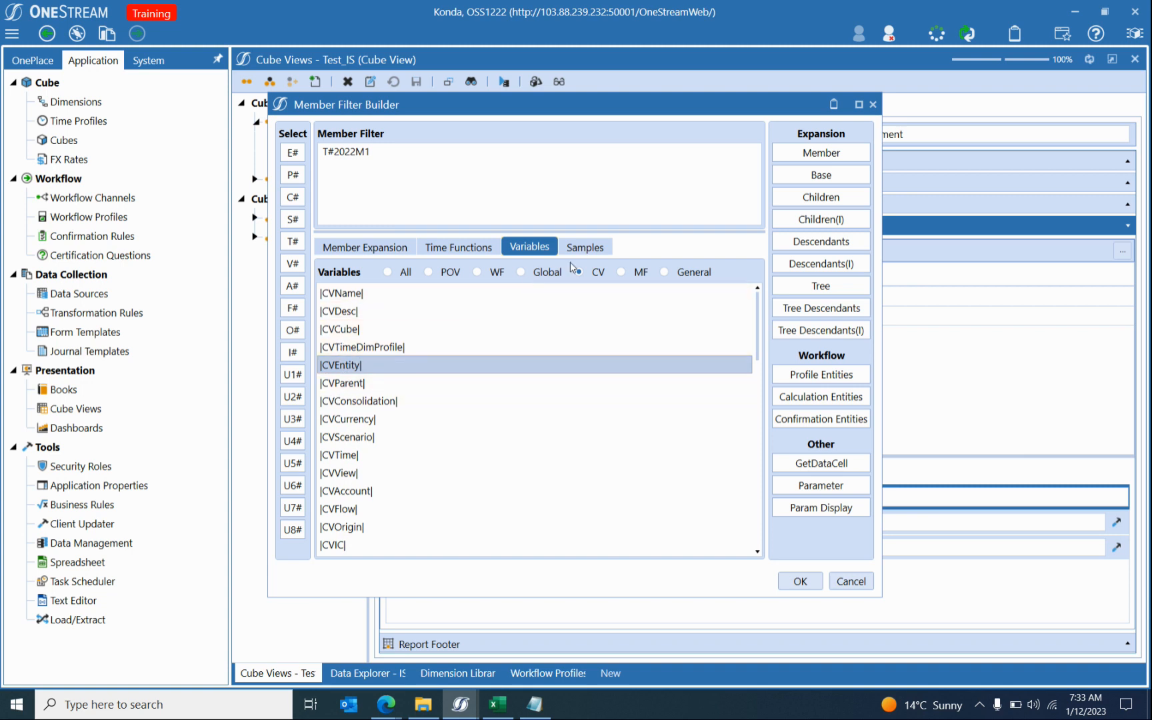
Review the sample member filters for member expansions, from Member through IndentLevel, in the Member Filter Builder.
{"action": "left_click", "coordinate": [586, 247]}
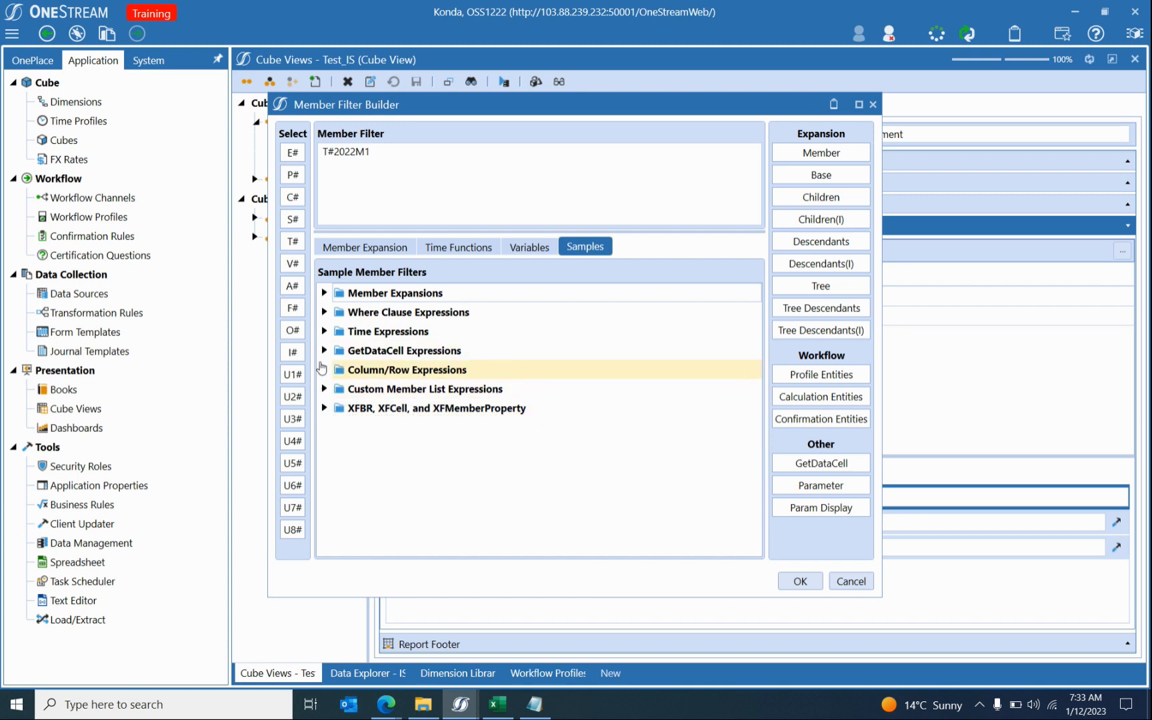
{"action": "left_click", "coordinate": [325, 293]}
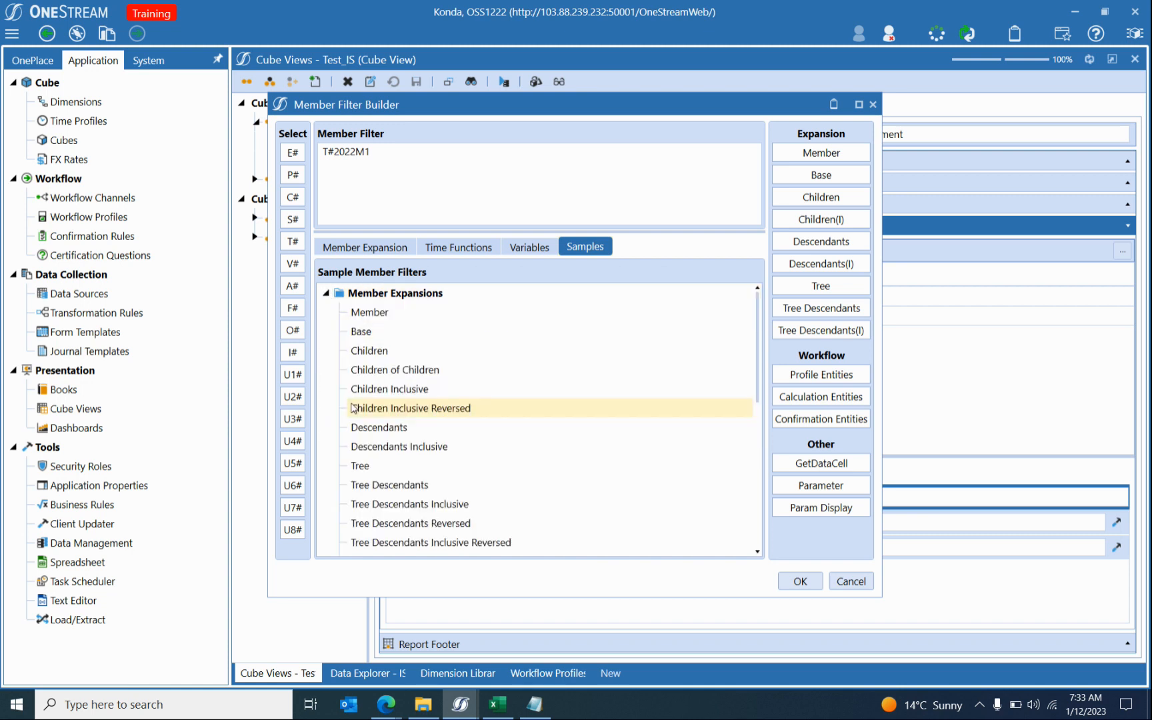
{"action": "scroll", "coordinate": [373, 346], "scroll_direction": "down", "scroll_amount": 2}
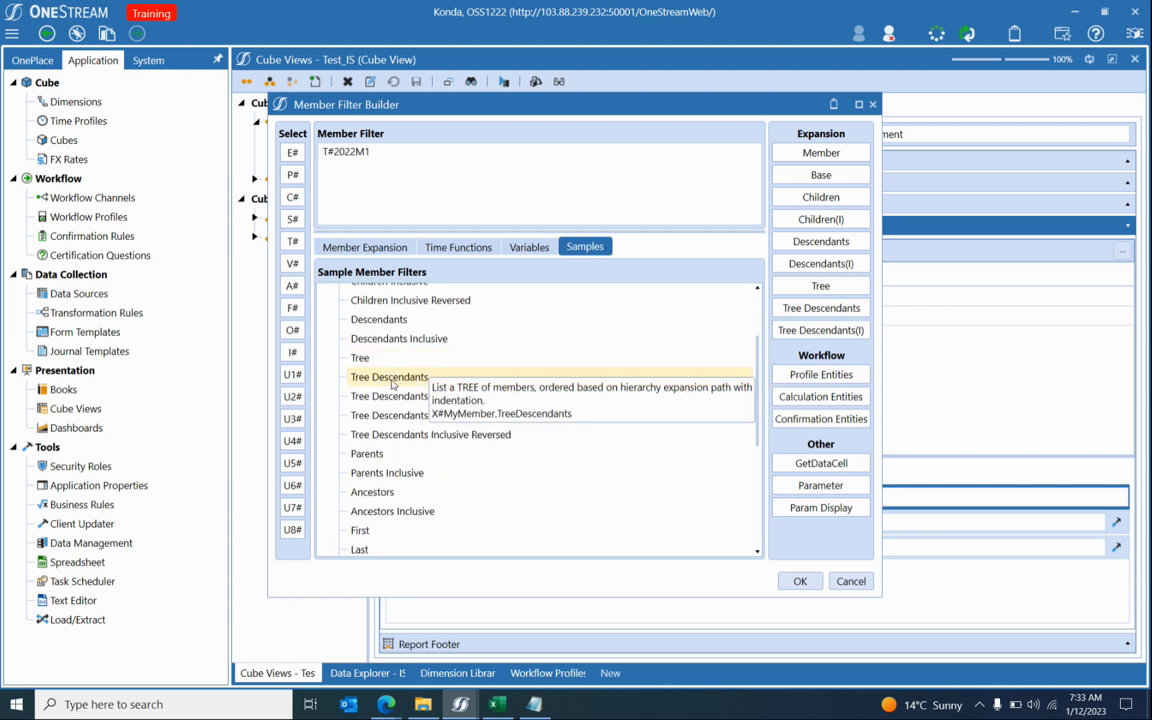
{"action": "scroll", "coordinate": [383, 368], "scroll_direction": "down", "scroll_amount": 1}
{"action": "scroll", "coordinate": [400, 400], "scroll_direction": "down", "scroll_amount": 3}
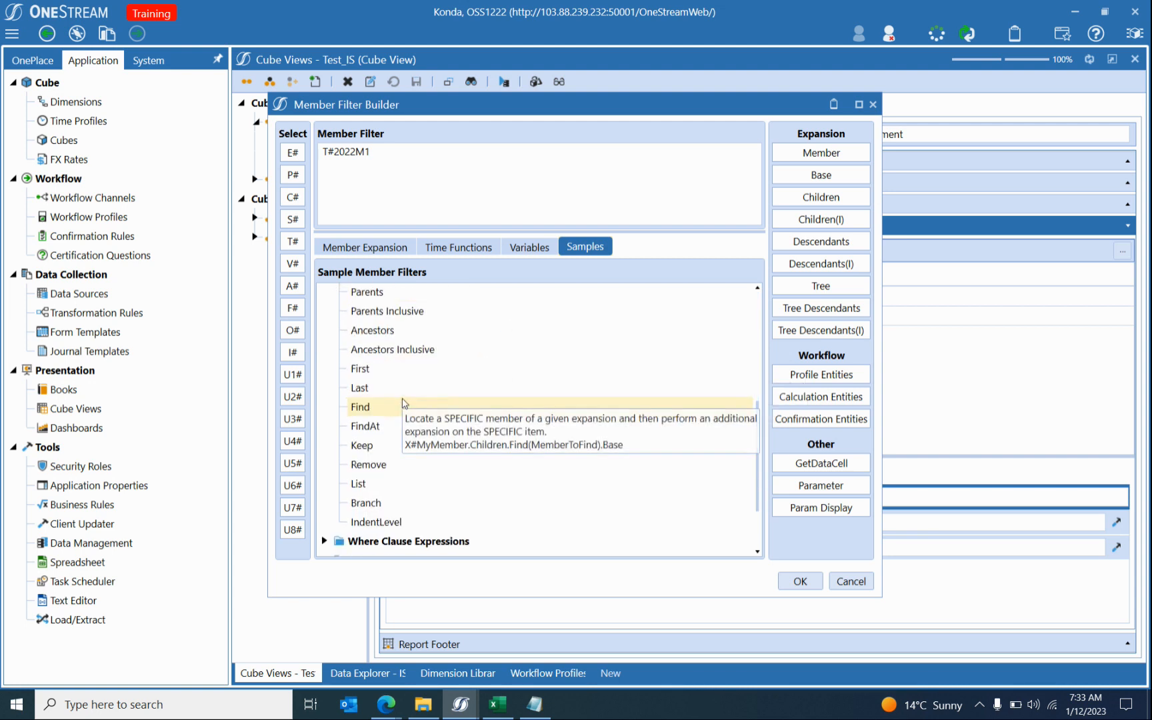
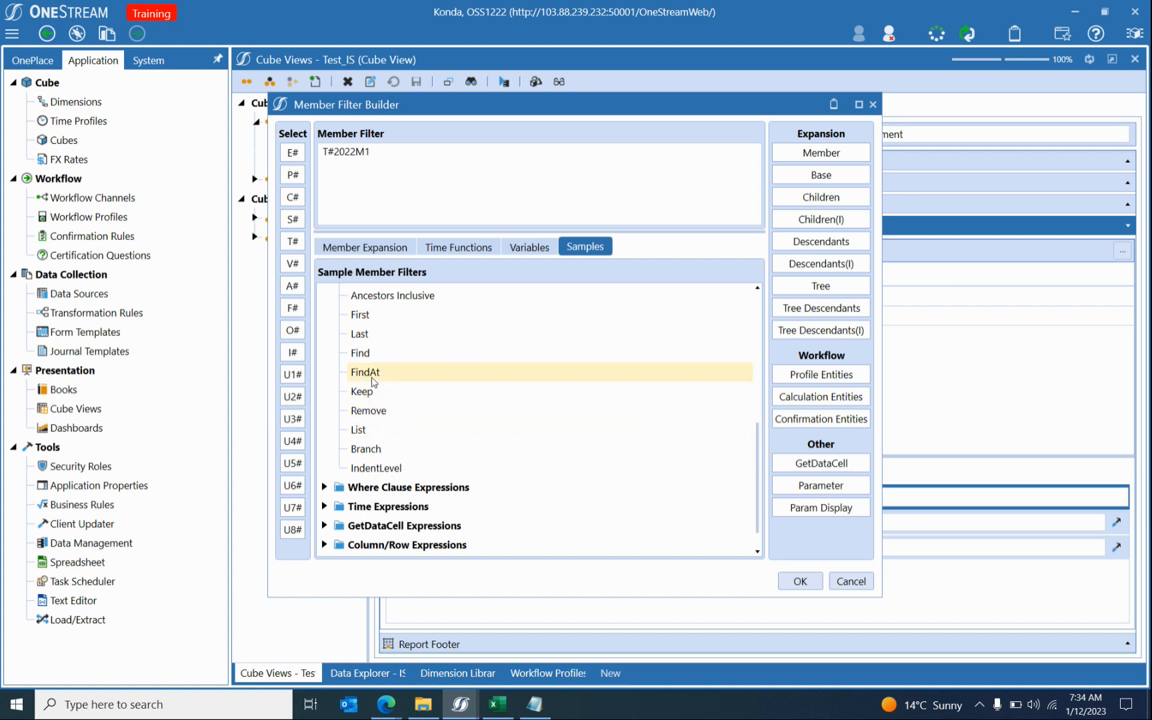
{"action": "scroll", "coordinate": [374, 387], "scroll_direction": "up", "scroll_amount": 2}
{"action": "scroll", "coordinate": [374, 386], "scroll_direction": "up", "scroll_amount": 4}
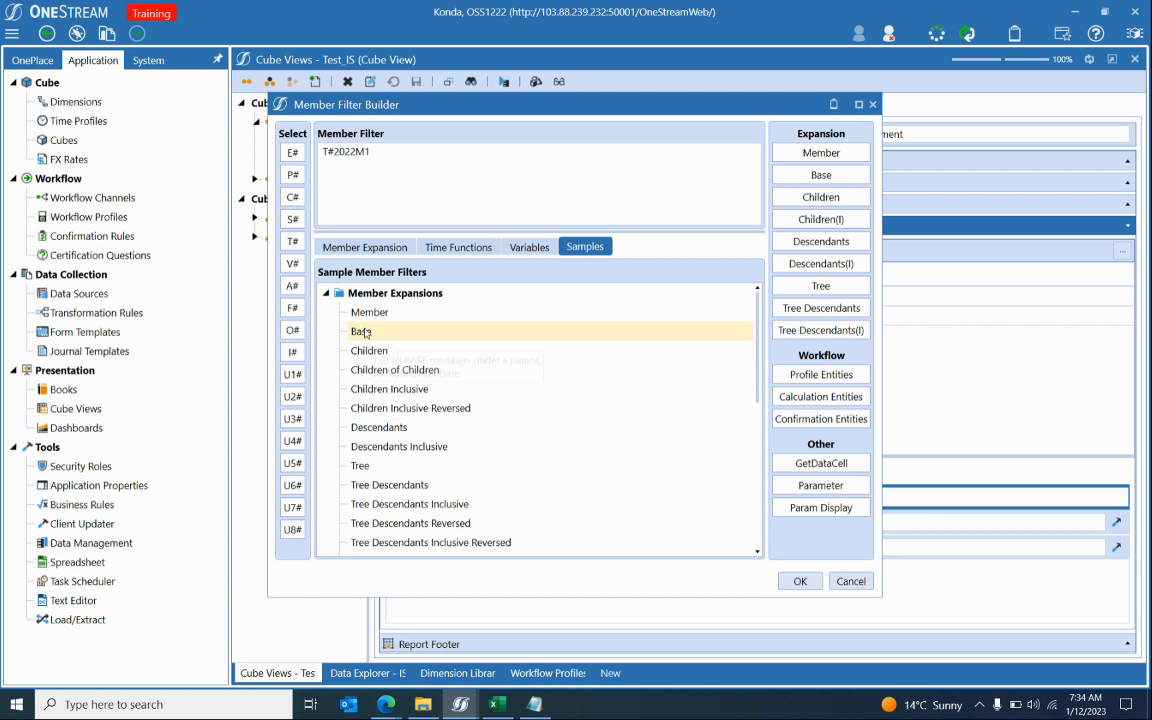
{"action": "left_click", "coordinate": [326, 294]}
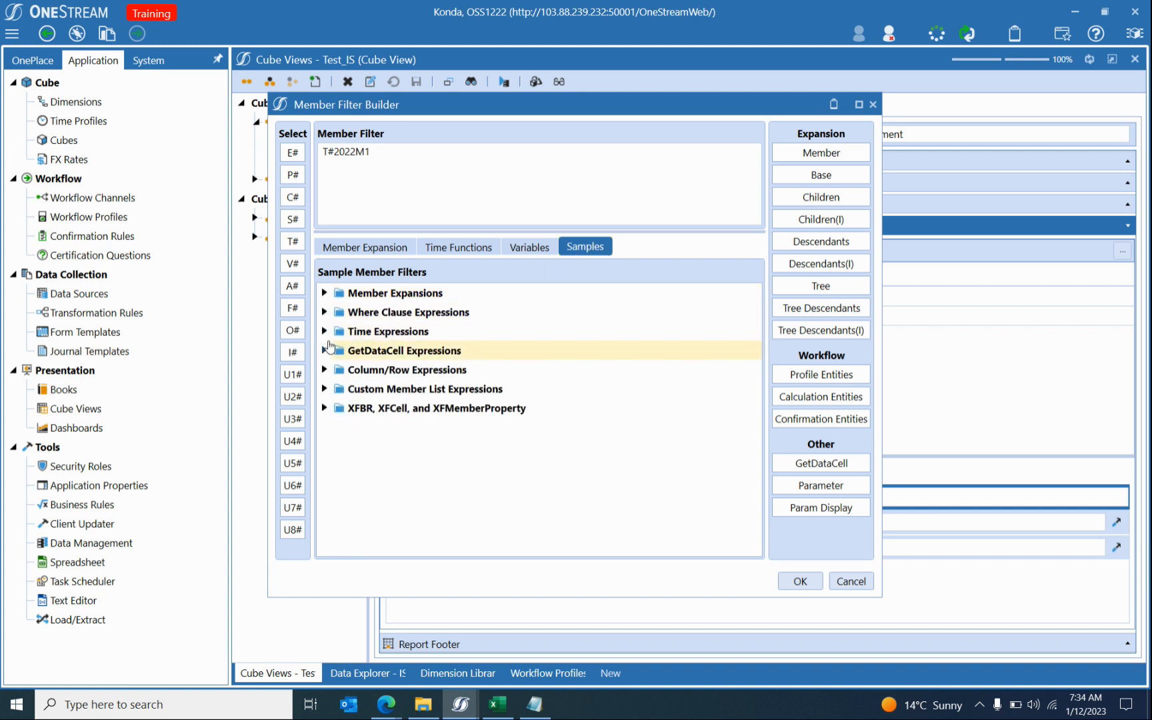
Review the sample time expressions and cancel the Member Filter Builder.
{"action": "left_click", "coordinate": [326, 335]}
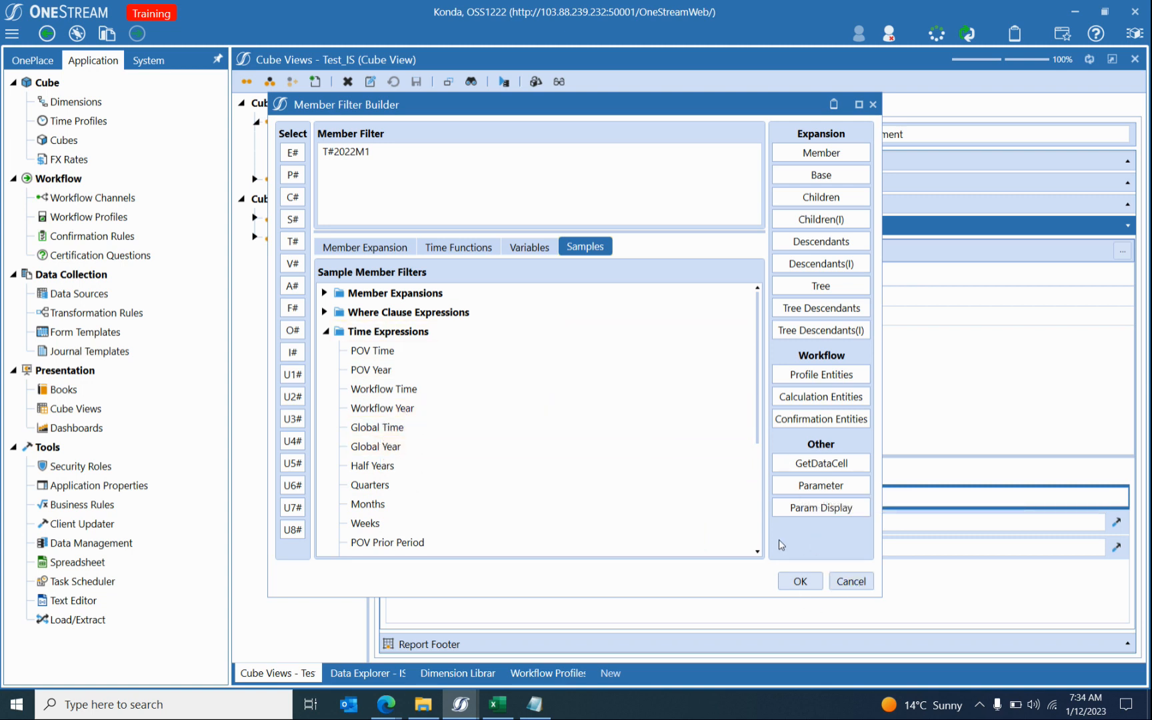
{"action": "left_click", "coordinate": [326, 332]}
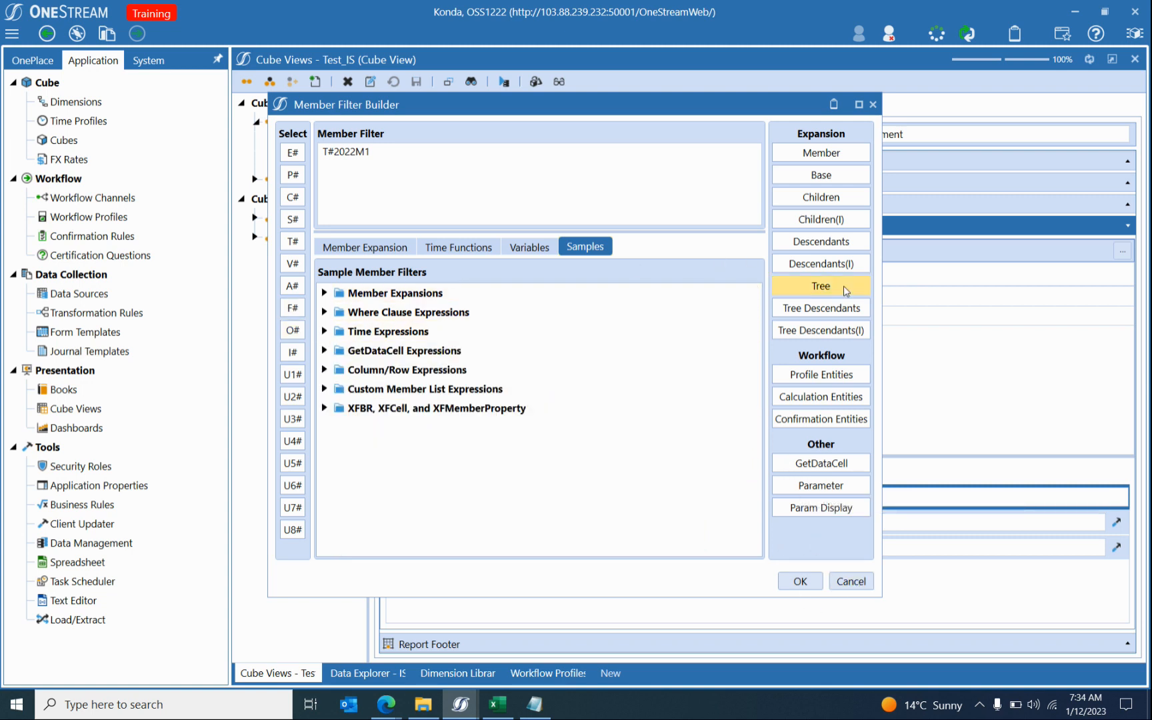
{"action": "left_click", "coordinate": [851, 581]}
Set Col1's member filter to the Entity dimension with E#WFProfileEntities, save the cube view and run it in Data Explorer.
{"action": "left_click", "coordinate": [453, 523]}
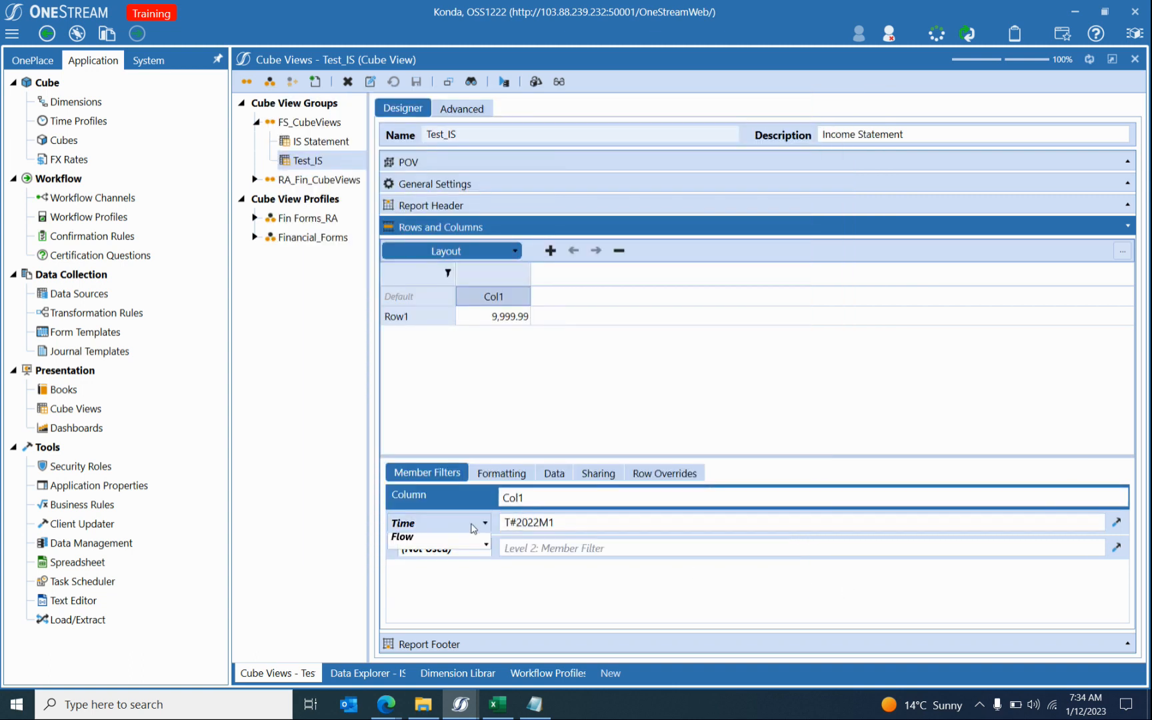
{"action": "left_click", "coordinate": [430, 562]}
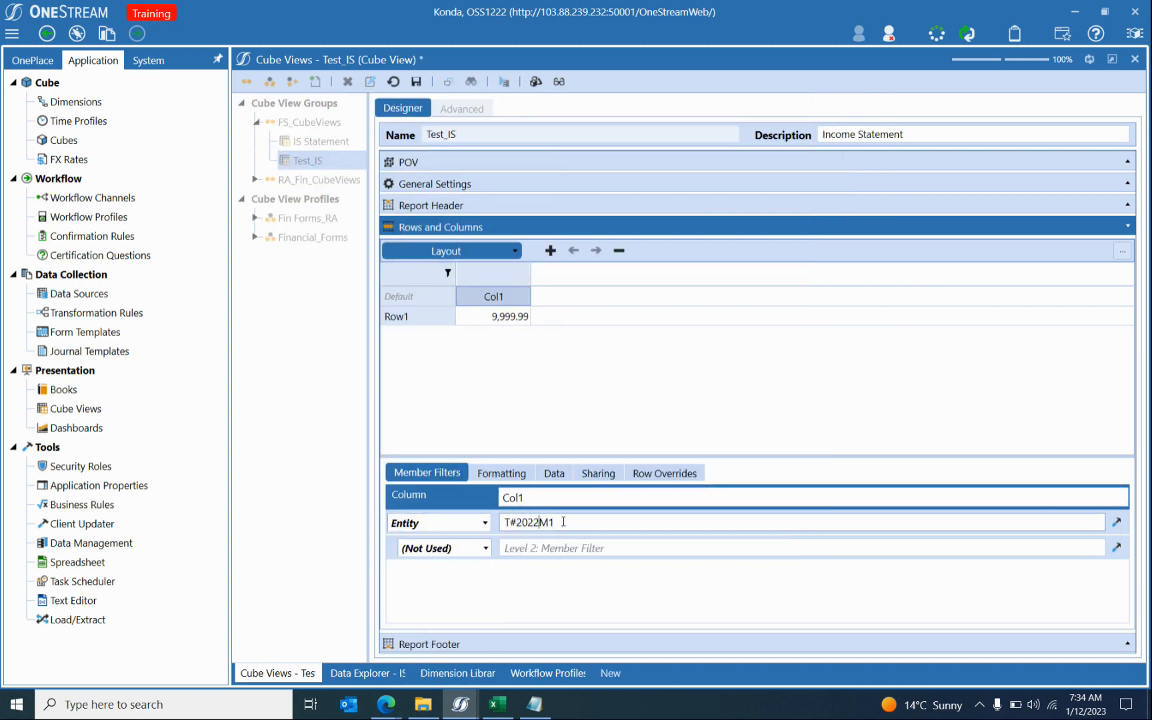
{"action": "left_click_drag", "start_coordinate": [564, 522], "coordinate": [366, 523]}
{"action": "type", "text": "E#WFProfileEntities"}
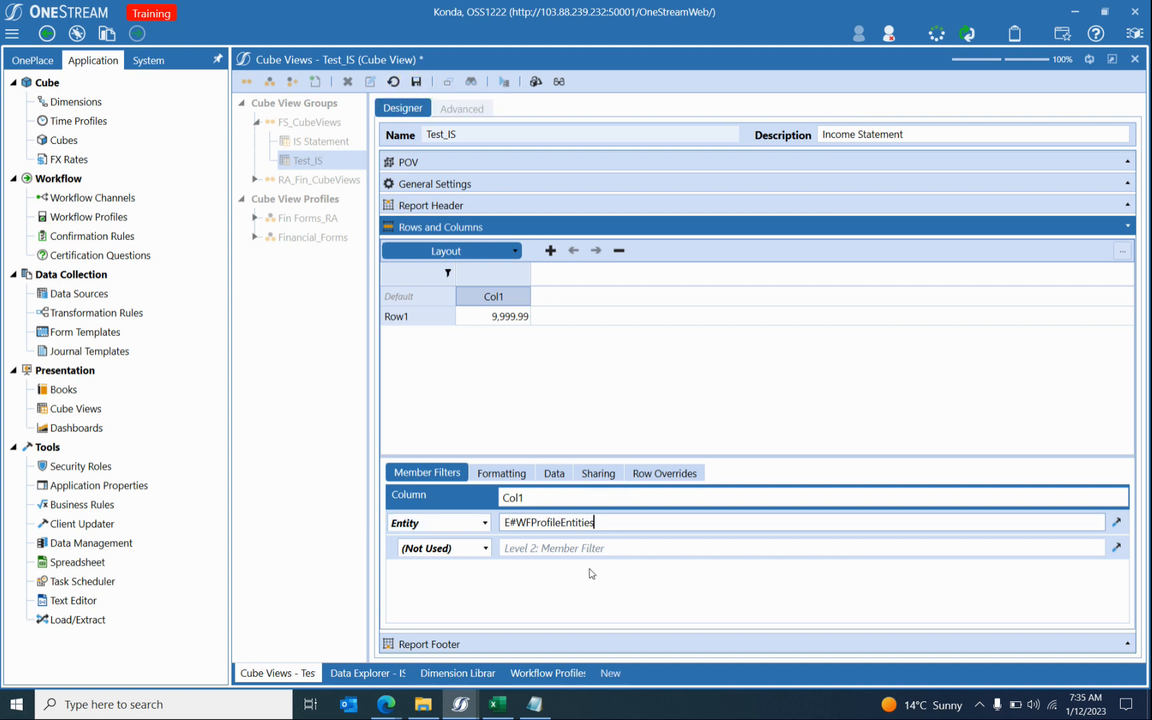
{"action": "double_click", "coordinate": [560, 522]}
{"action": "left_click", "coordinate": [416, 82]}
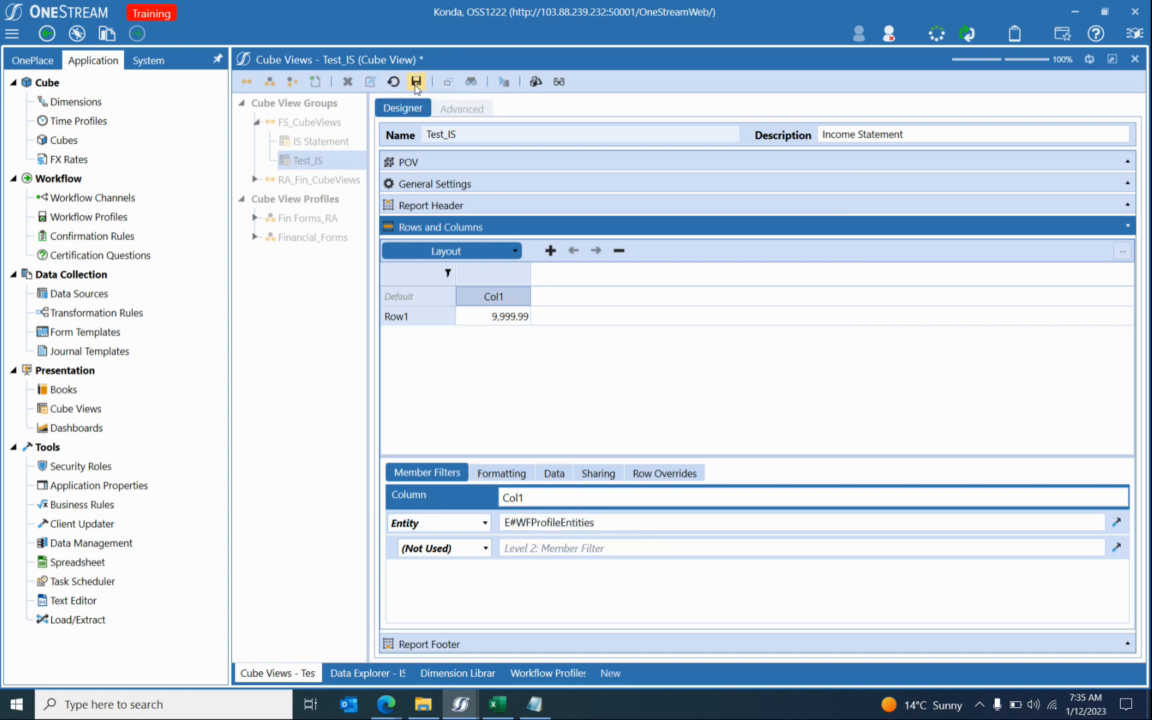
{"action": "left_click", "coordinate": [504, 82]}
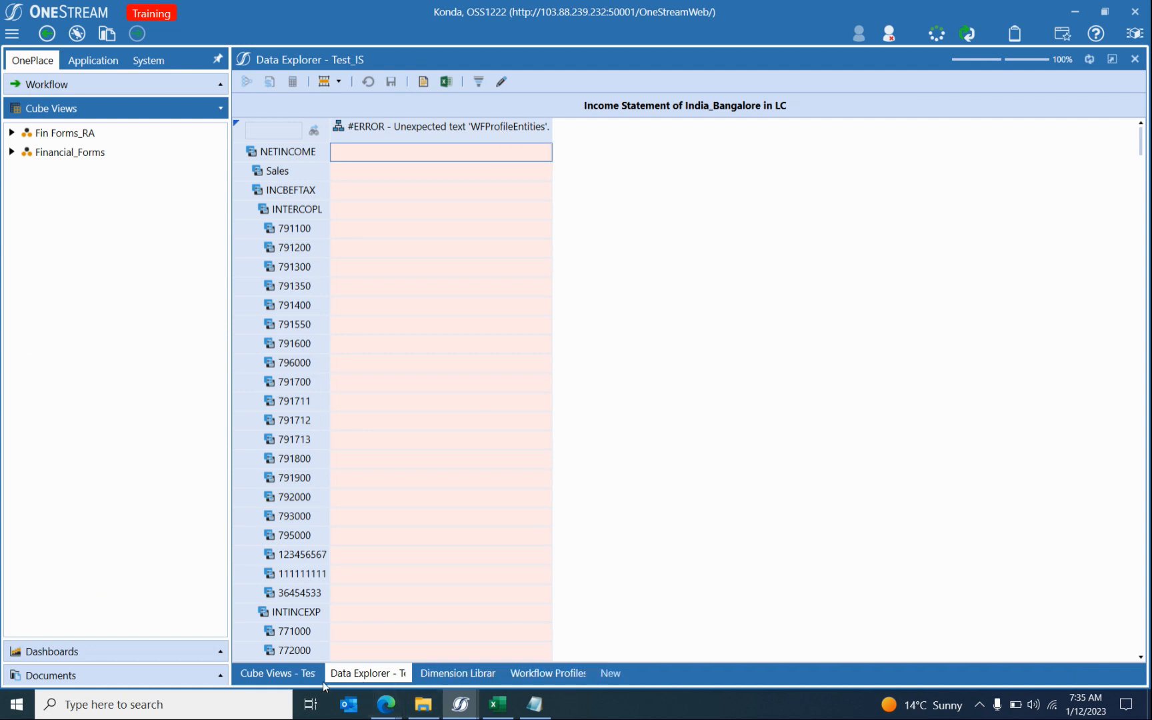
Back in the Test_IS cube view, enclose the variable in pipes so Col1's Entity filter reads E#|WFProfileEntities|.
{"action": "left_click", "coordinate": [277, 672]}
{"action": "double_click", "coordinate": [543, 522]}
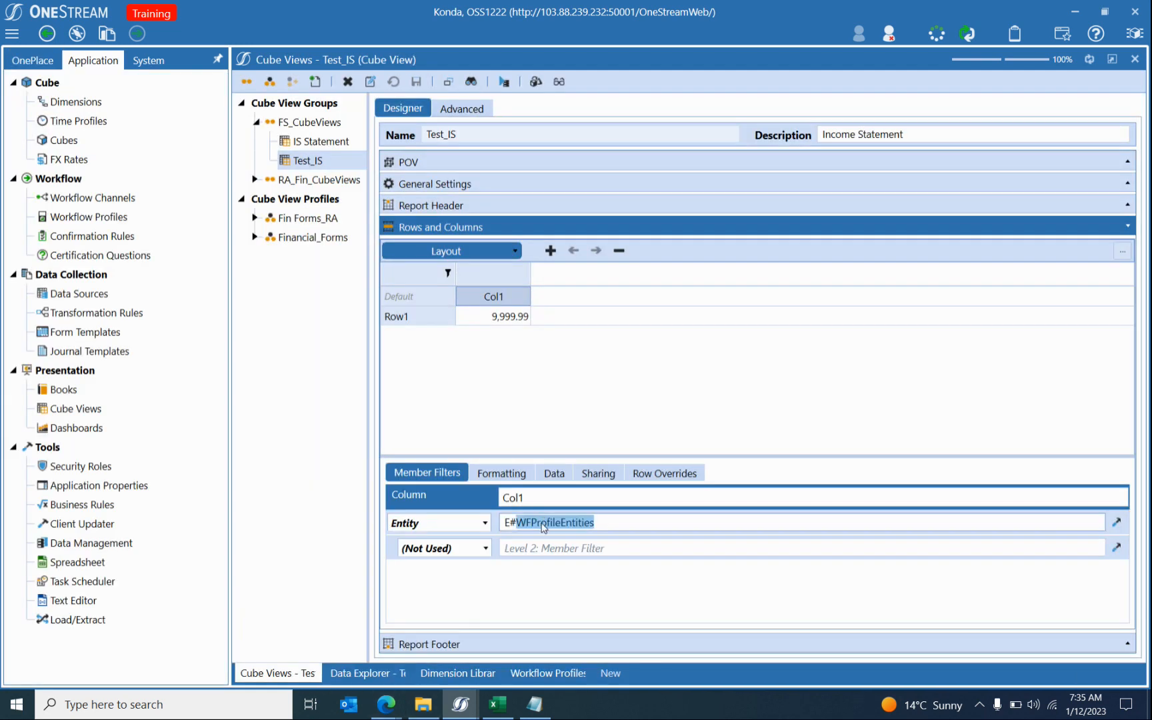
{"action": "left_click", "coordinate": [516, 523]}
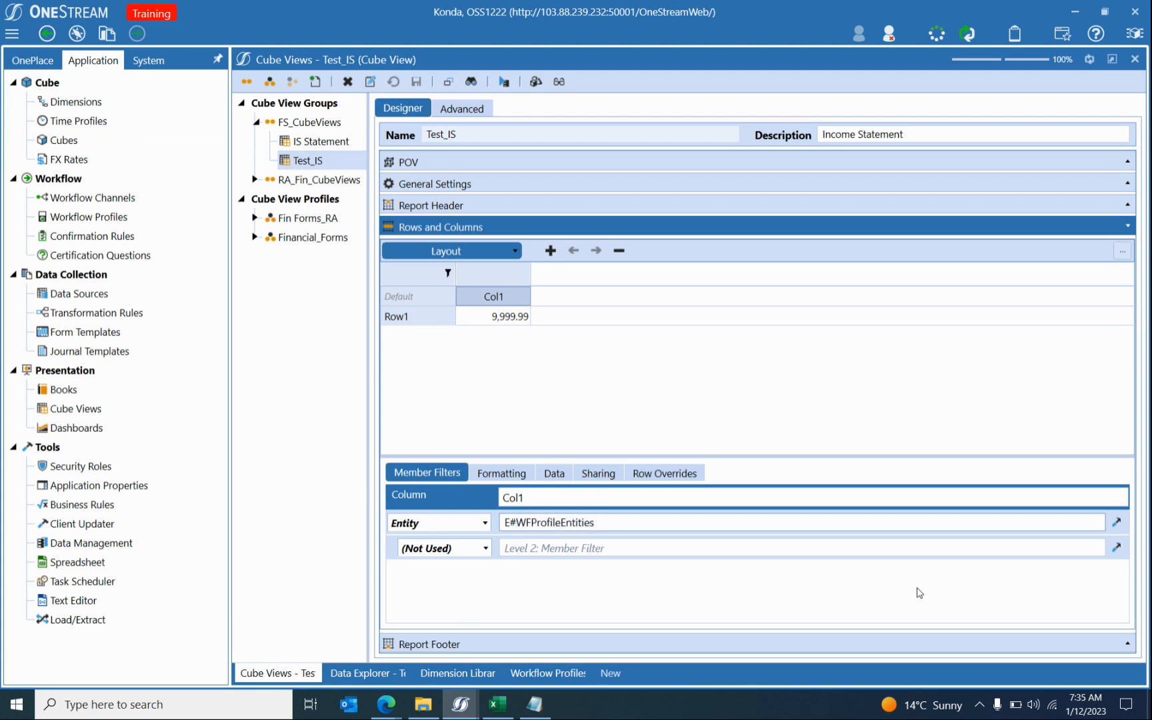
{"action": "type", "text": "|"}
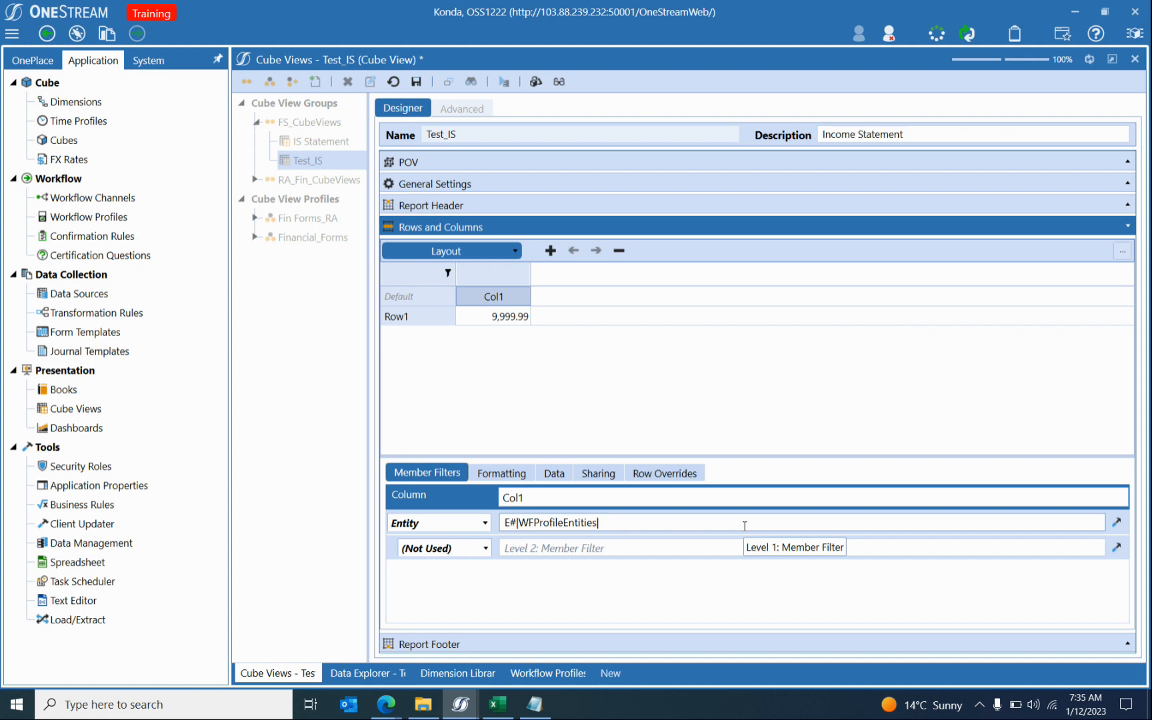
Check the WFProfileEntities expression in the Member Filter Builder for Col1's Entity filter, and cancel the builder.
{"action": "left_click", "coordinate": [1116, 522]}
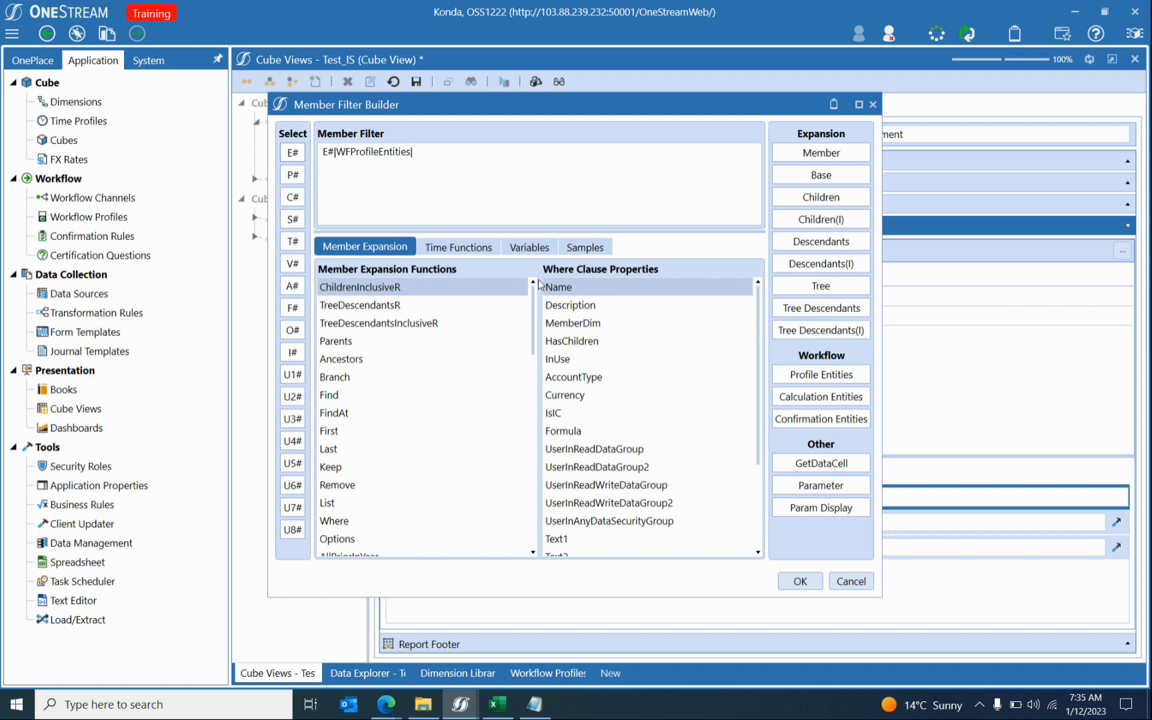
{"action": "double_click", "coordinate": [374, 152]}
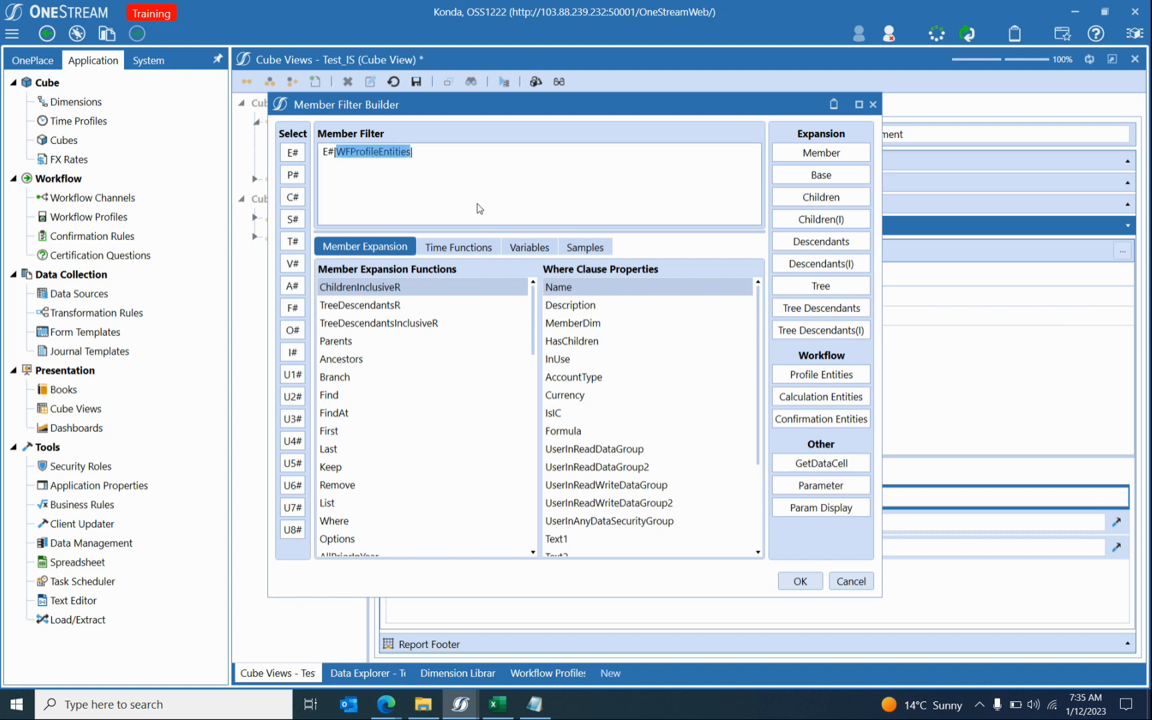
{"action": "left_click", "coordinate": [848, 582]}
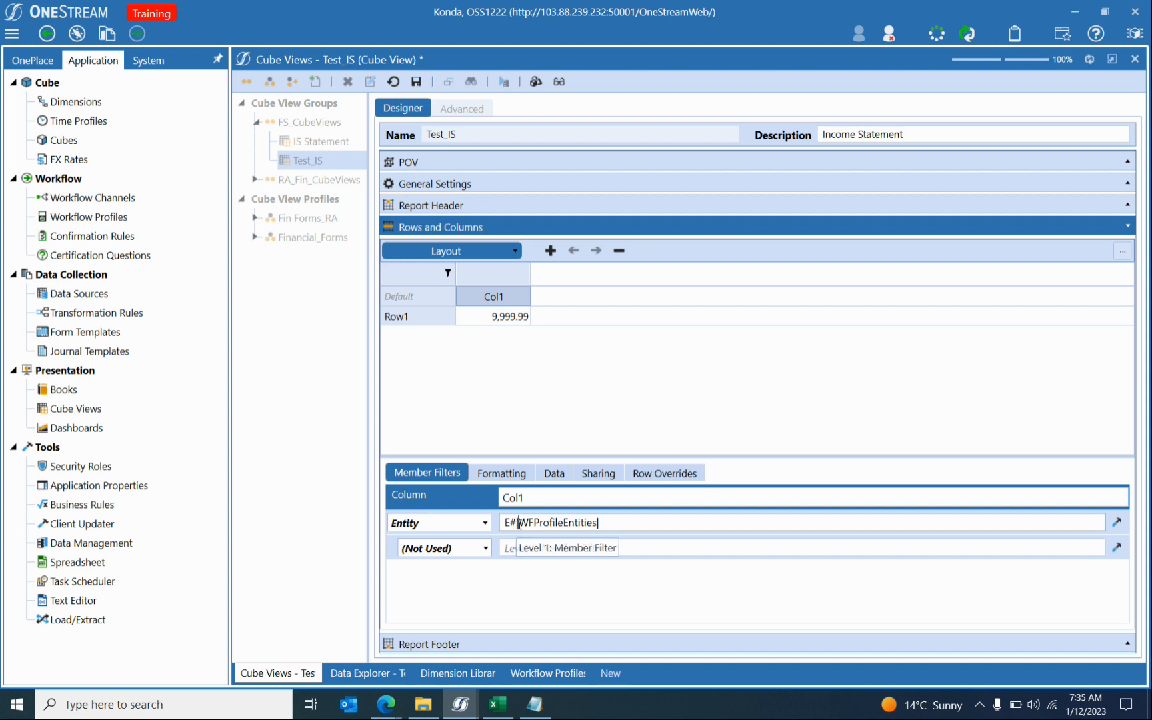
Change Col1's Entity filter to the parameter form E#|!WFProfileEntities!| and copy |!WFProfileEntities!|.
{"action": "type", "text": "!"}
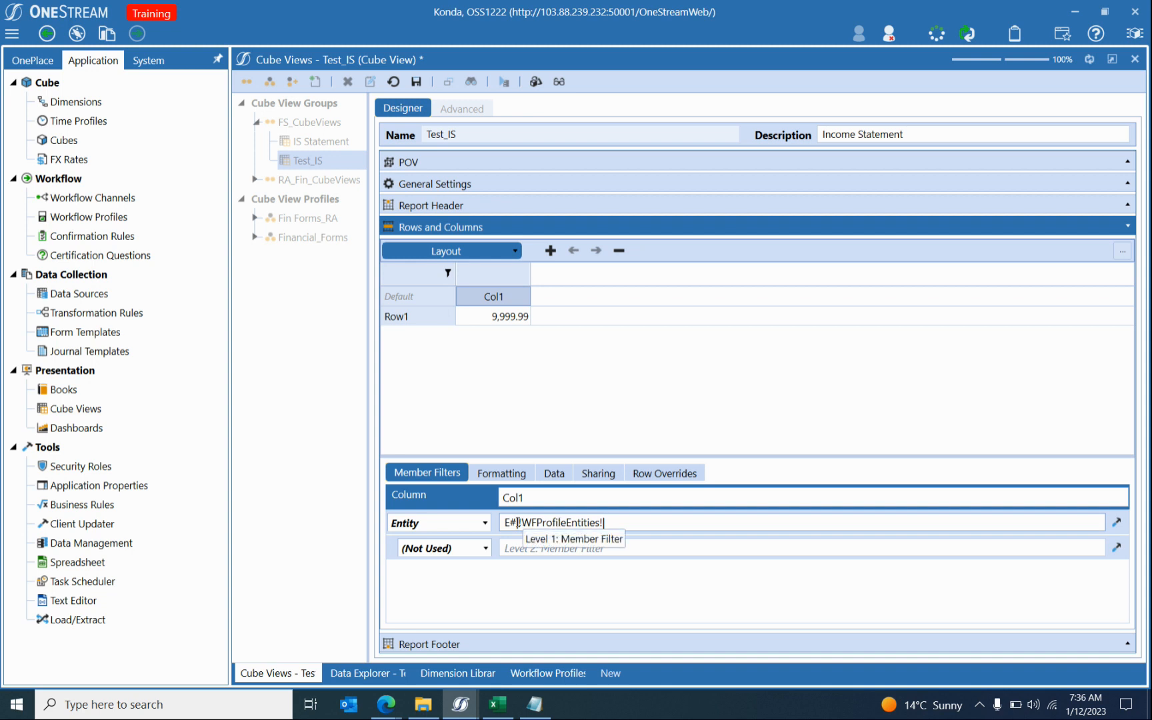
{"action": "left_click_drag", "start_coordinate": [517, 523], "coordinate": [623, 523]}
{"action": "key", "text": "ctrl+c"}
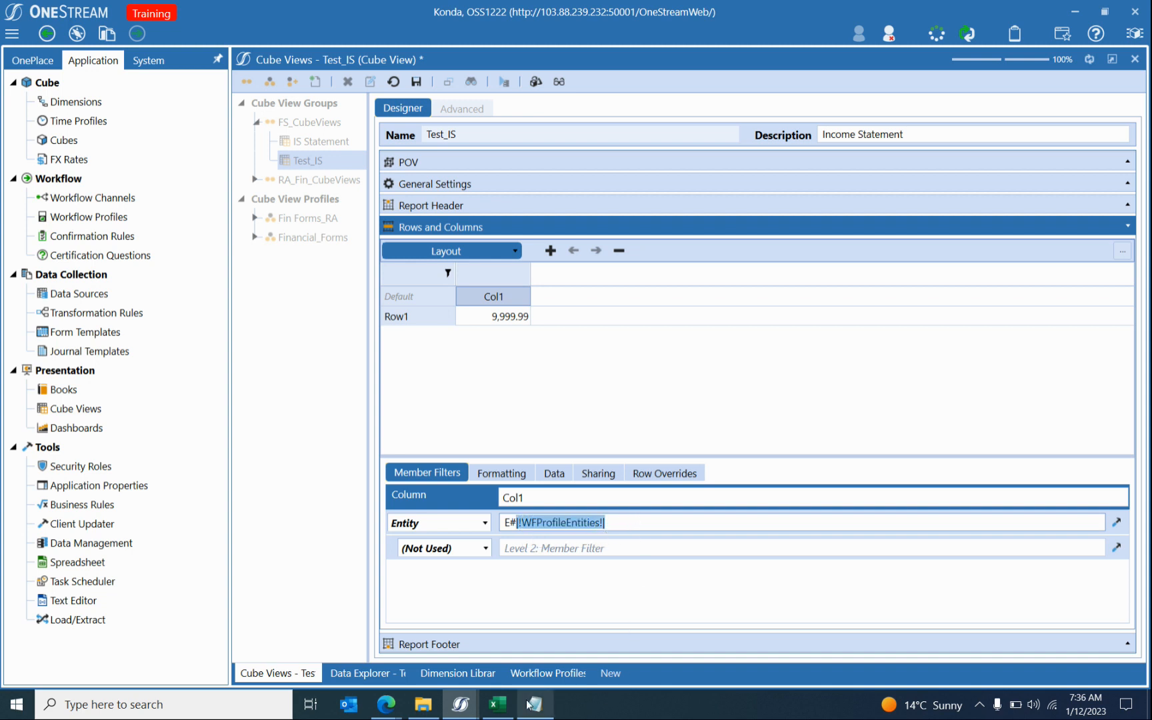
Open Notepad++, paste |!WFProfileEntities!| into a new document and enlarge the text.
{"action": "left_click", "coordinate": [7, 702]}
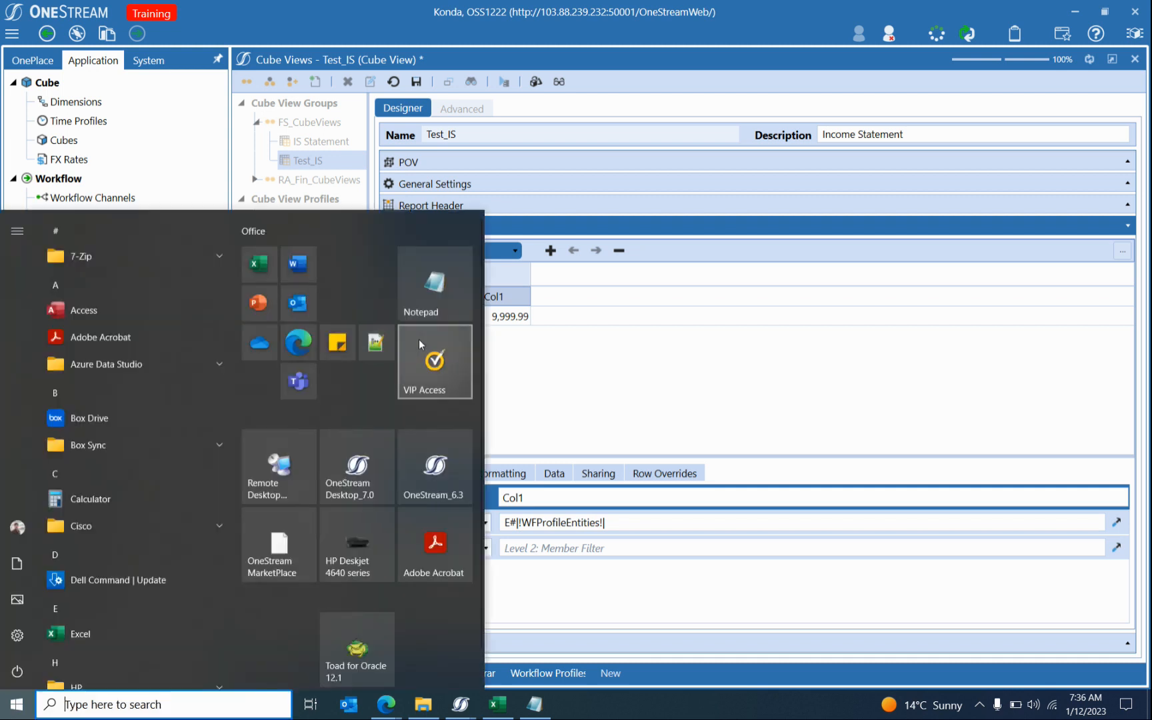
{"action": "left_click", "coordinate": [376, 343]}
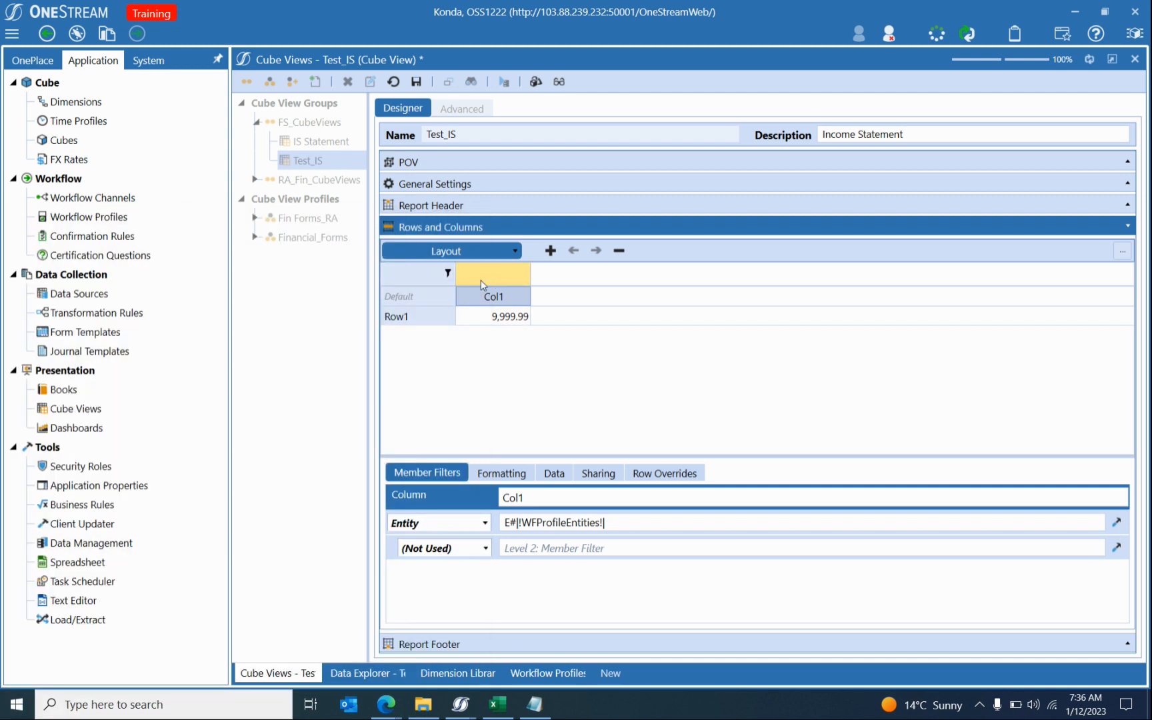
{"action": "double_click", "coordinate": [238, 66]}
{"action": "key", "text": "ctrl+v"}
{"action": "scroll", "coordinate": [226, 206], "scroll_direction": "up", "scroll_amount": 5}
{"action": "left_click", "coordinate": [109, 101]}
{"action": "key", "text": "Left"}
{"action": "key", "text": "Left"}
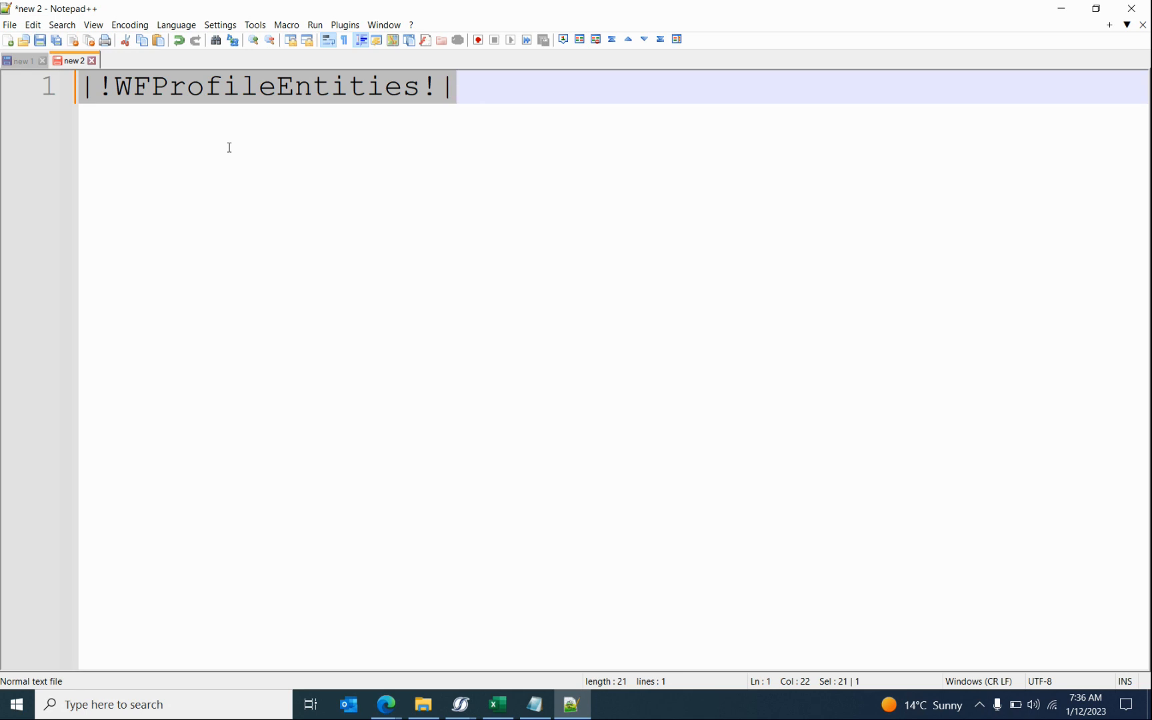
Copy the whole pasted expression, and replace WFProfileEntities with TestEntities so the line reads |!TestEntities!|.
{"action": "key", "text": "Right"}
{"action": "key", "text": "Left"}
{"action": "key", "text": "Left"}
{"action": "key", "text": "shift+Left"}
{"action": "key", "text": "shift+Left"}
{"action": "key", "text": "shift+Left"}
{"action": "key", "text": "shift+Left"}
{"action": "key", "text": "shift+Left"}
{"action": "key", "text": "shift+Left"}
{"action": "key", "text": "shift+Left"}
{"action": "key", "text": "shift+Left"}
{"action": "key", "text": "shift+Left"}
{"action": "key", "text": "shift+Left"}
{"action": "key", "text": "shift+Left"}
{"action": "key", "text": "shift+Left"}
{"action": "key", "text": "shift+Left"}
{"action": "key", "text": "shift+Left"}
{"action": "key", "text": "shift+Left"}
{"action": "key", "text": "shift+Left"}
{"action": "key", "text": "shift+Left"}
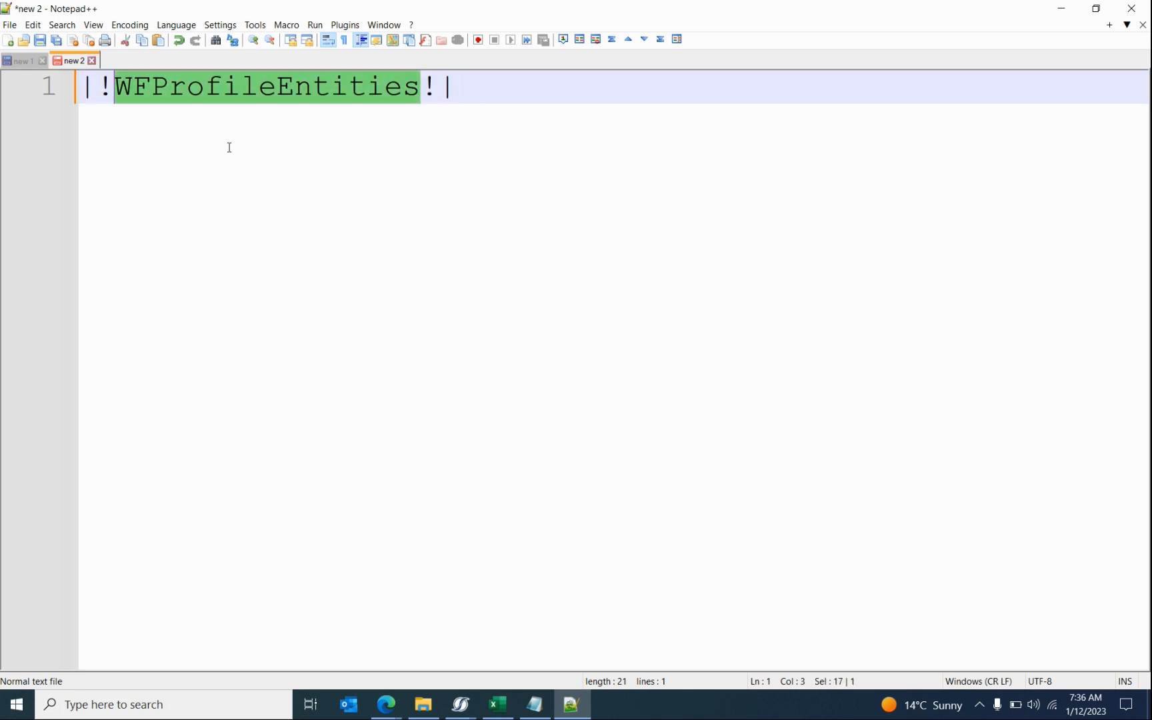
{"action": "key", "text": "ctrl+a"}
{"action": "key", "text": "ctrl+c"}
{"action": "key", "text": "Right"}
{"action": "key", "text": "Left"}
{"action": "key", "text": "Left"}
{"action": "key", "text": "shift+Left"}
{"action": "key", "text": "shift+Left"}
{"action": "key", "text": "shift+Left"}
{"action": "key", "text": "shift+Left"}
{"action": "key", "text": "shift+Left"}
{"action": "key", "text": "shift+Left"}
{"action": "key", "text": "shift+Left"}
{"action": "key", "text": "shift+Left"}
{"action": "key", "text": "shift+Left"}
{"action": "key", "text": "shift+Left"}
{"action": "key", "text": "shift+Left"}
{"action": "key", "text": "shift+Left"}
{"action": "key", "text": "shift+Left"}
{"action": "key", "text": "shift+Left"}
{"action": "key", "text": "shift+Left"}
{"action": "key", "text": "shift+Left"}
{"action": "key", "text": "shift+Left"}
{"action": "type", "text": "TestEntities"}
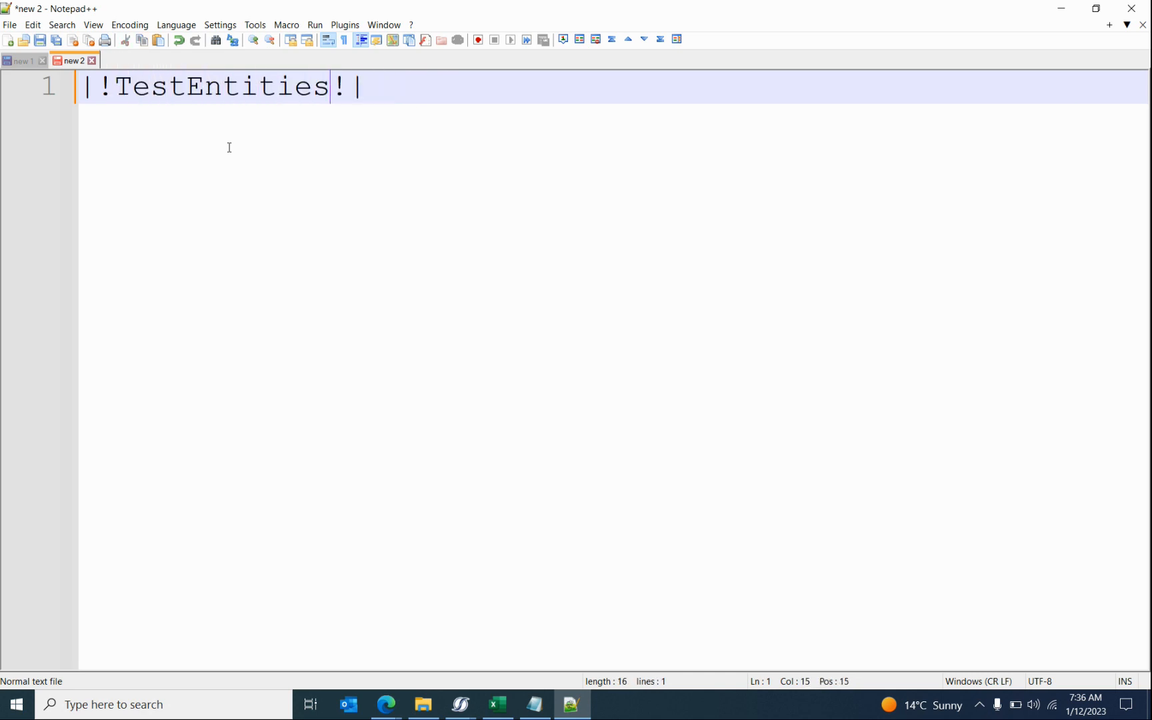
Paste the copied expression on line 3 and remove its exclamation marks so it reads |WFProfileEntities|.
{"action": "key", "text": "Return"}
{"action": "key", "text": "Return"}
{"action": "key", "text": "ctrl+v"}
{"action": "key", "text": "Left"}
{"action": "key", "text": "Left"}
{"action": "key", "text": "Right"}
{"action": "key", "text": "BackSpace"}
{"action": "key", "text": "Home"}
{"action": "key", "text": "Right"}
{"action": "key", "text": "BackSpace"}
{"action": "type", "text": "|"}
{"action": "key", "text": "Delete"}
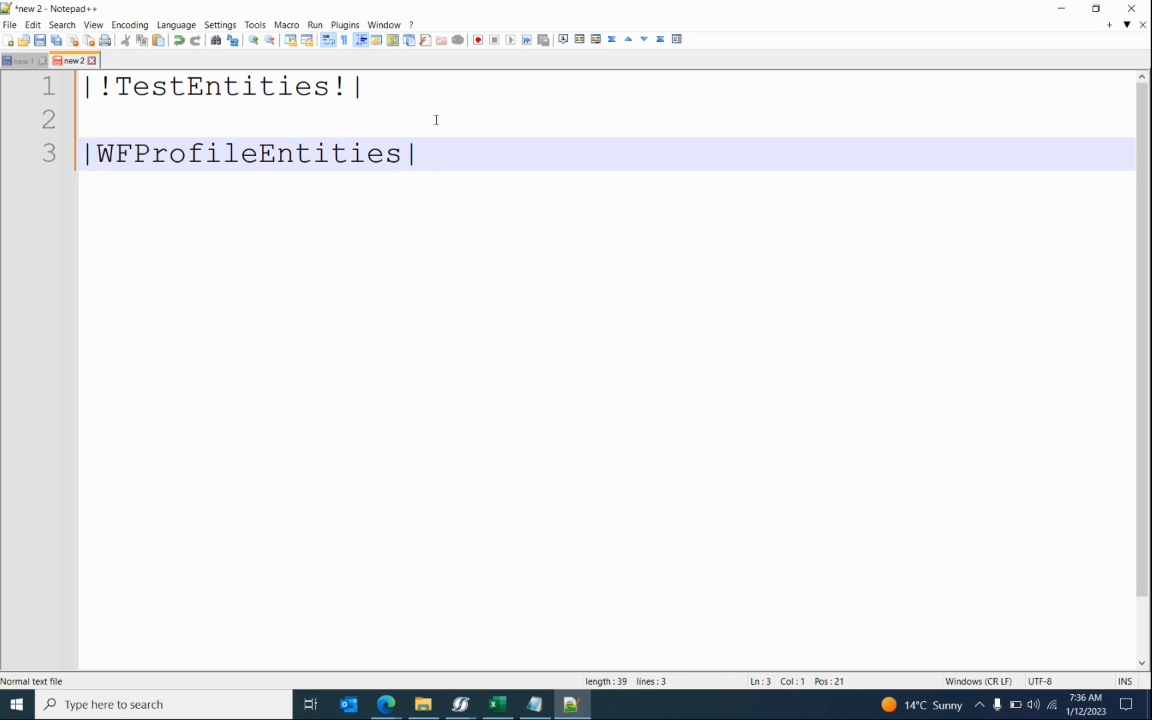
{"action": "left_click", "coordinate": [436, 119]}
Switch back to OneStream, change Col1's Entity filter to E#|WFProfileEntities|, save the cube view and run it in Data Explorer.
{"action": "key", "text": "alt+Tab"}
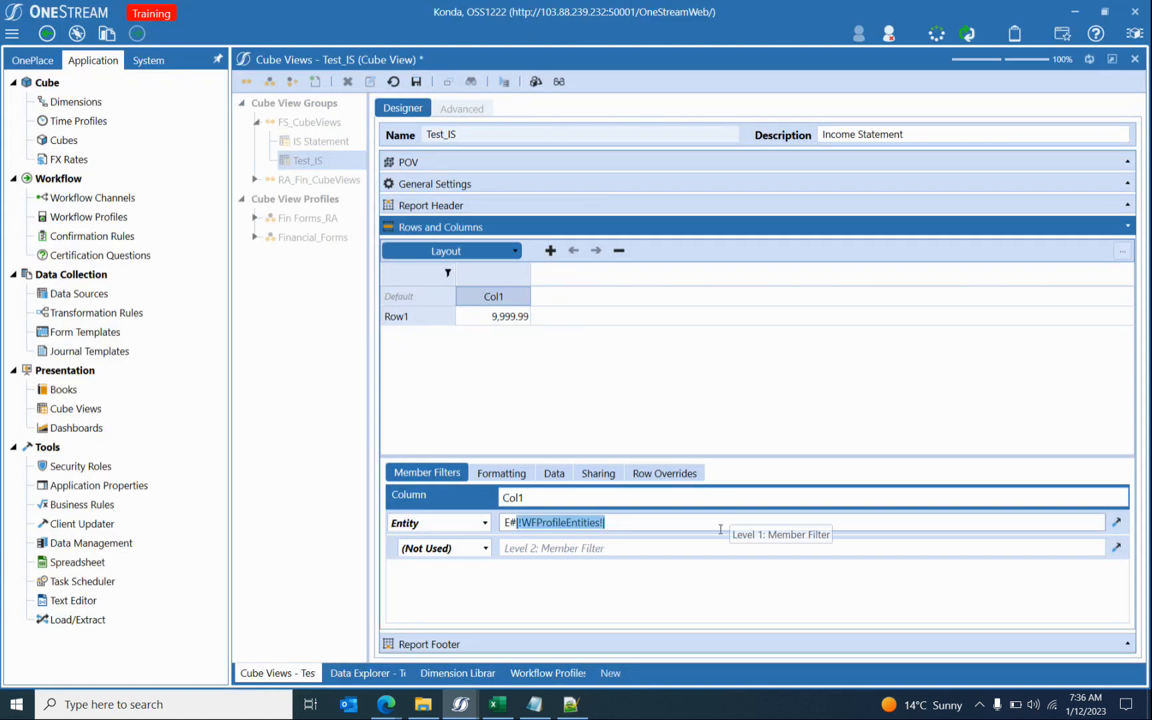
{"action": "left_click", "coordinate": [521, 523]}
{"action": "key", "text": "Delete"}
{"action": "key", "text": "Delete"}
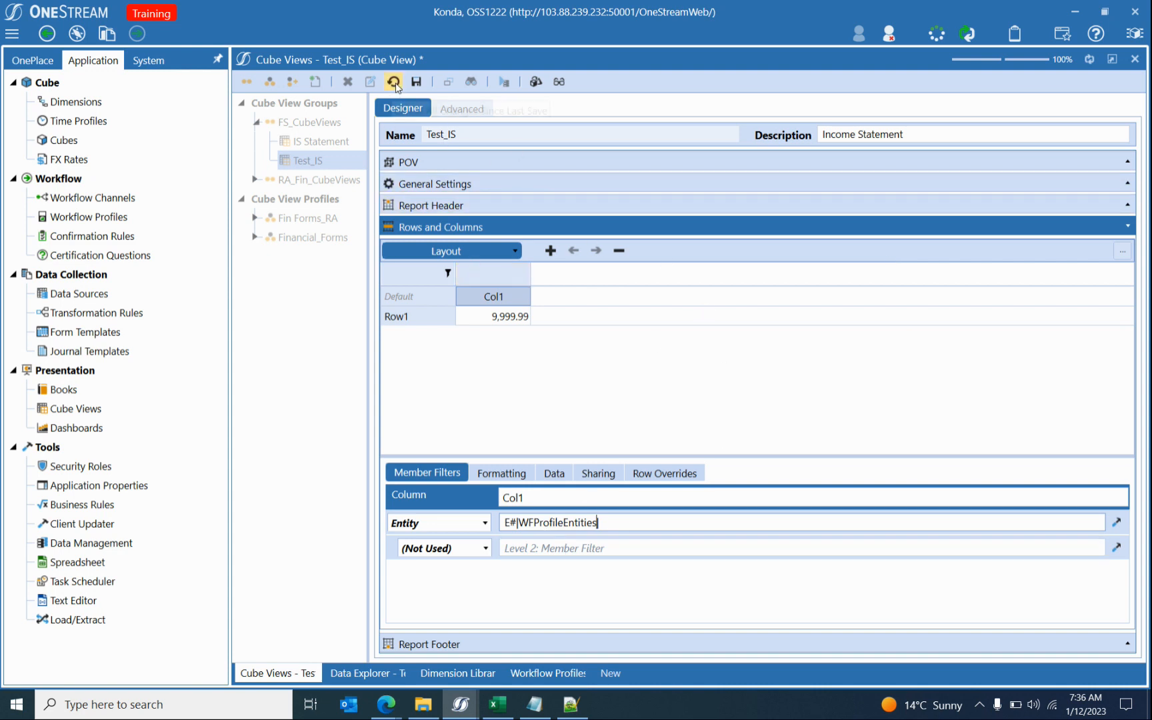
{"action": "left_click", "coordinate": [414, 82]}
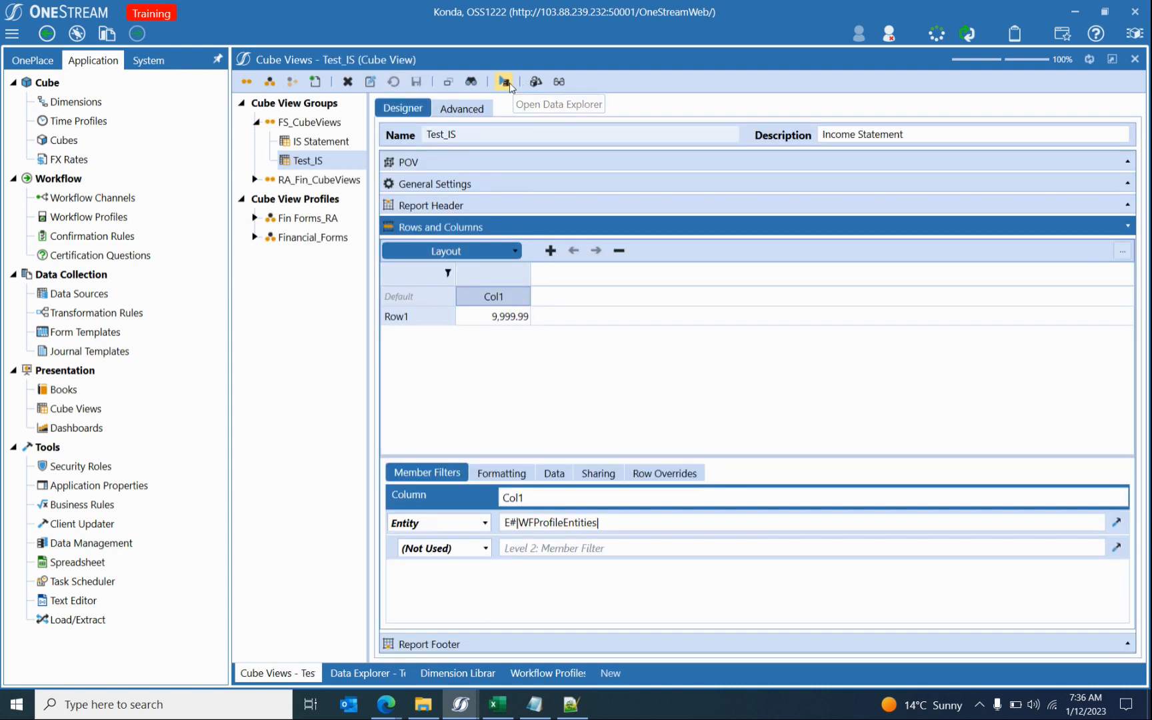
{"action": "left_click", "coordinate": [533, 83]}
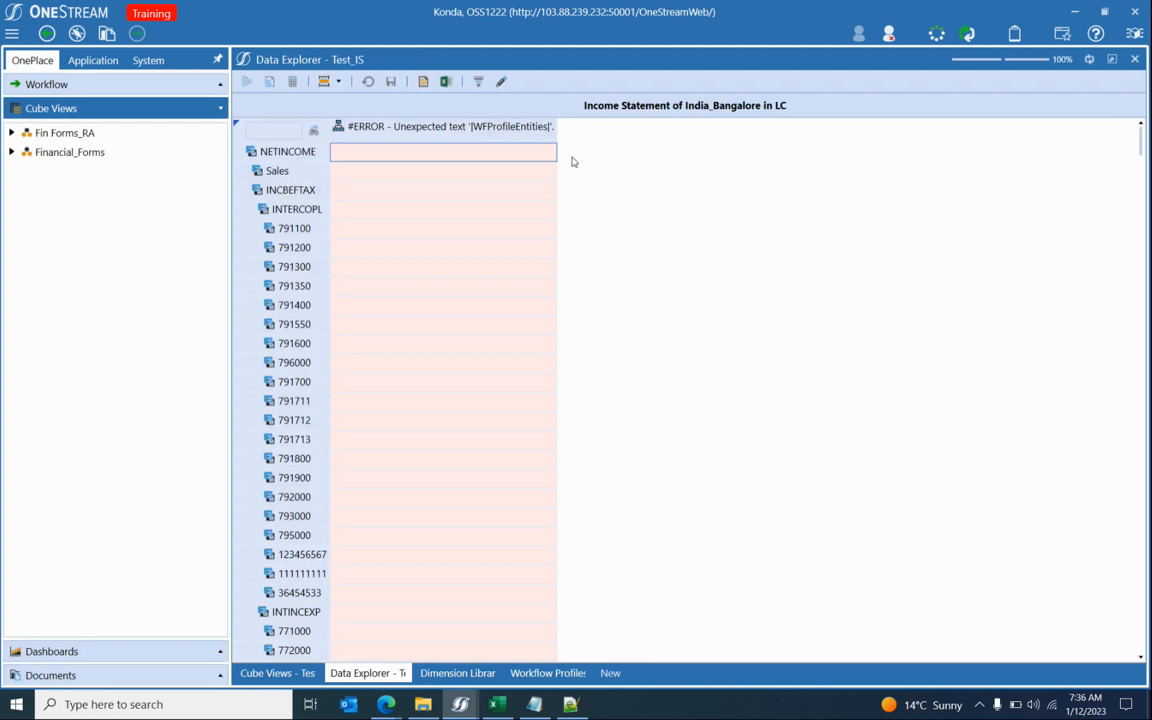
Return to the Test_IS cube view, open Col1's Entity filter in the Member Filter Builder and copy WFProfileEntities.
{"action": "left_click", "coordinate": [299, 673]}
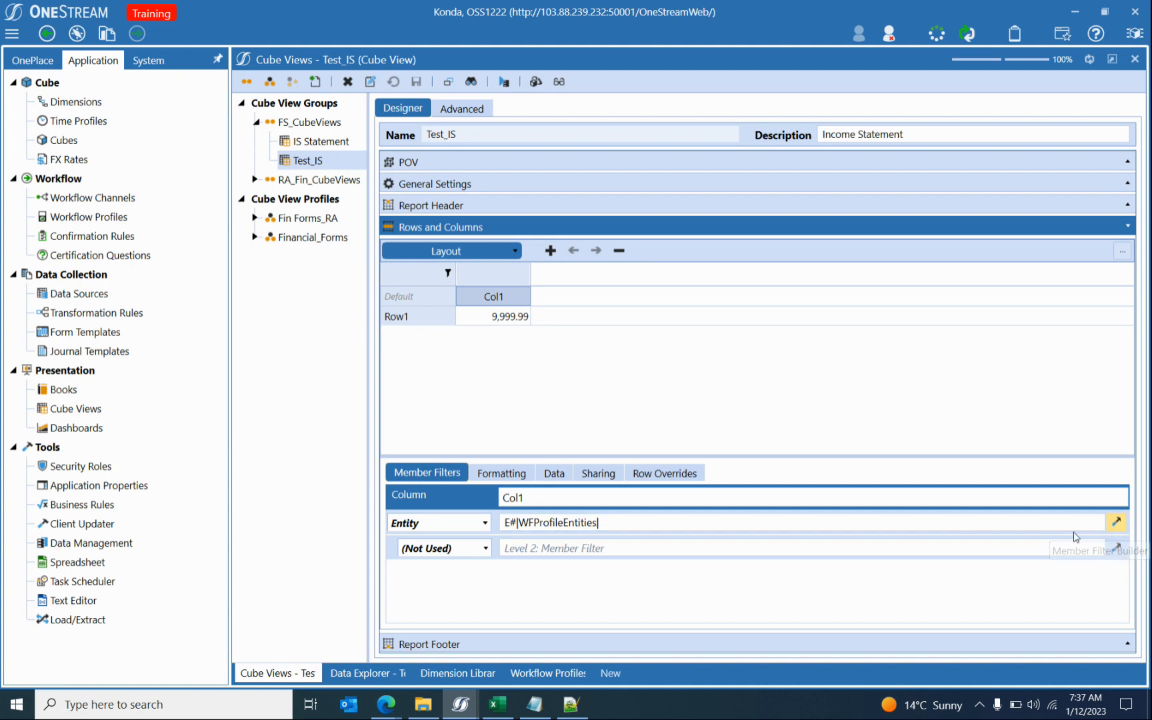
{"action": "left_click", "coordinate": [1116, 522]}
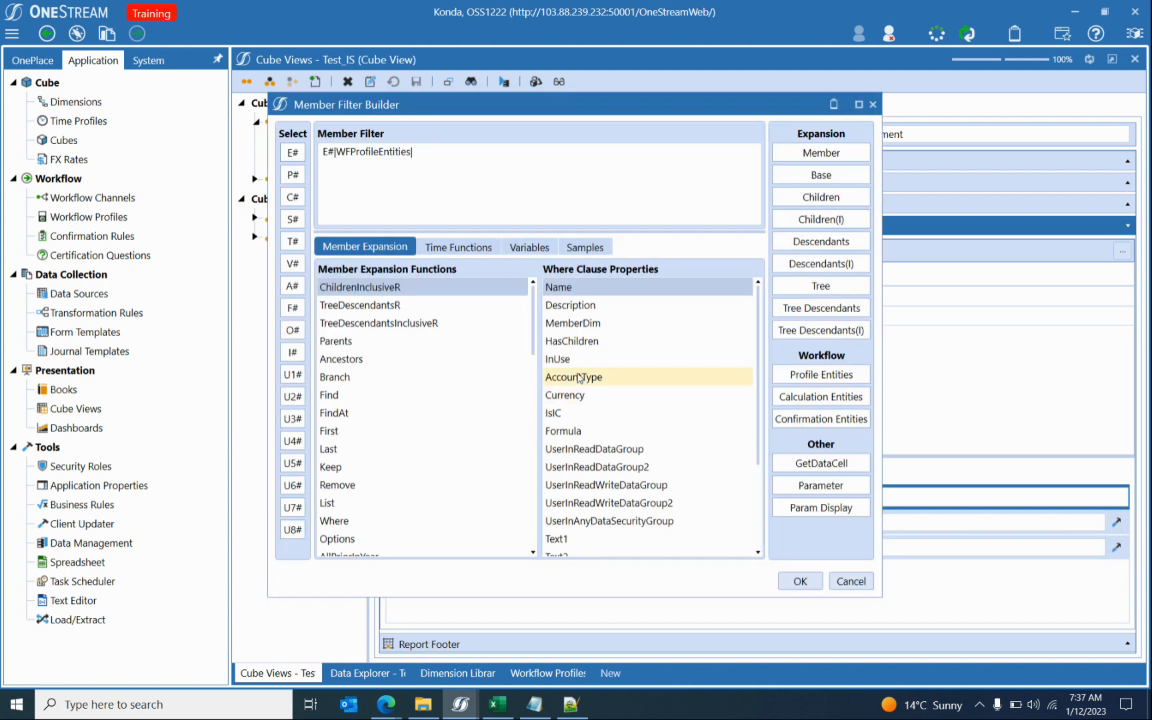
{"action": "double_click", "coordinate": [389, 154]}
{"action": "key", "text": "ctrl+c"}
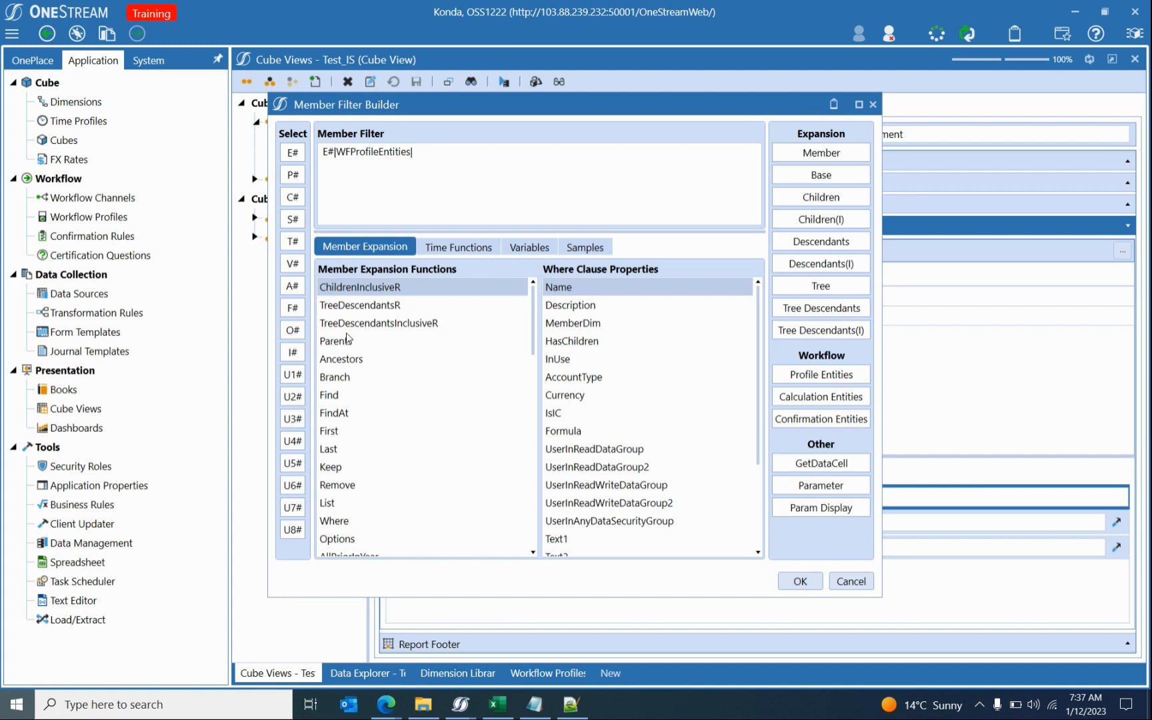
Open Design and Reference Guide.pdf in Adobe Acrobat and search it for WFProfileEntities.
{"action": "key", "text": "super"}
{"action": "right_click", "coordinate": [437, 550]}
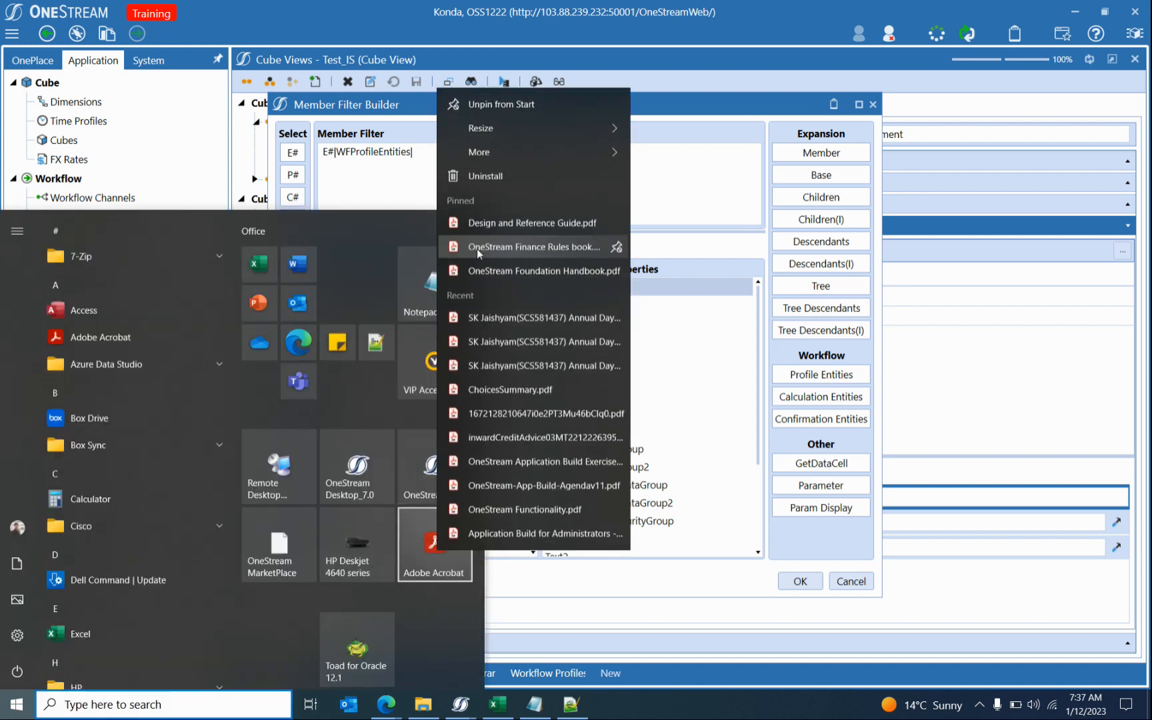
{"action": "left_click", "coordinate": [737, 221]}
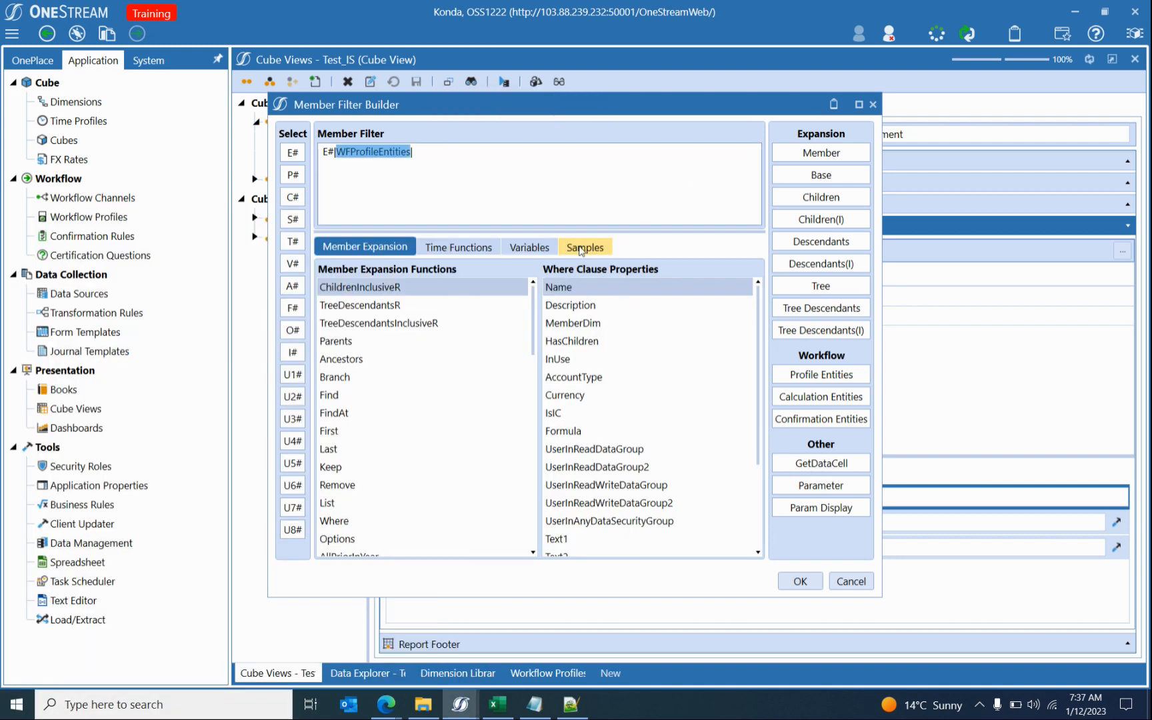
{"action": "key", "text": "ctrl+f"}
{"action": "key", "text": "ctrl+v"}
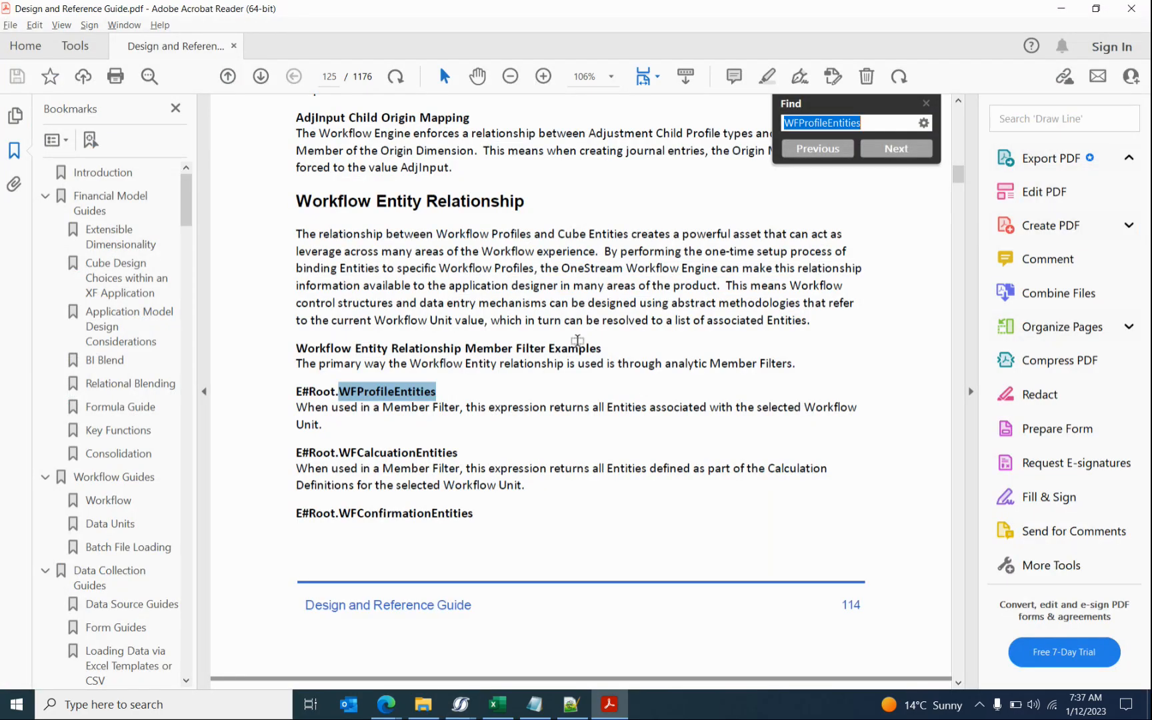
Switch to OneStream, replace the filter's opening pipe with Root. after E#, and check the expression against the guide in Acrobat.
{"action": "key", "text": "alt+Tab"}
{"action": "left_click", "coordinate": [335, 152]}
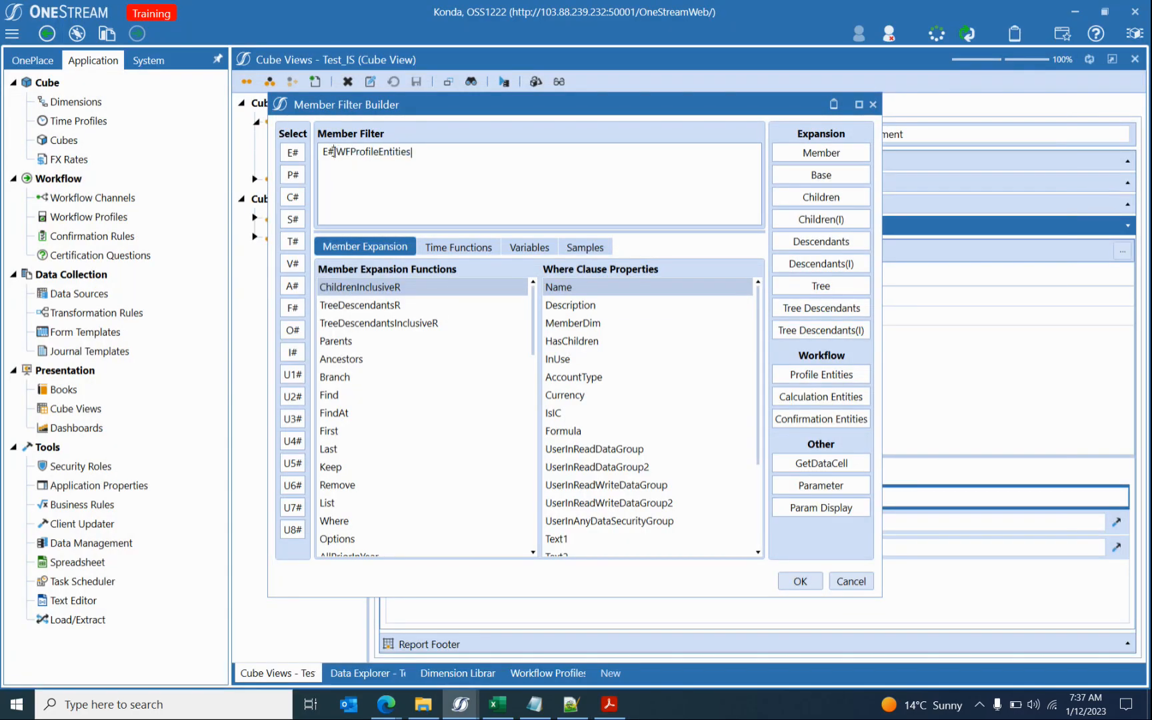
{"action": "type", "text": "Rot"}
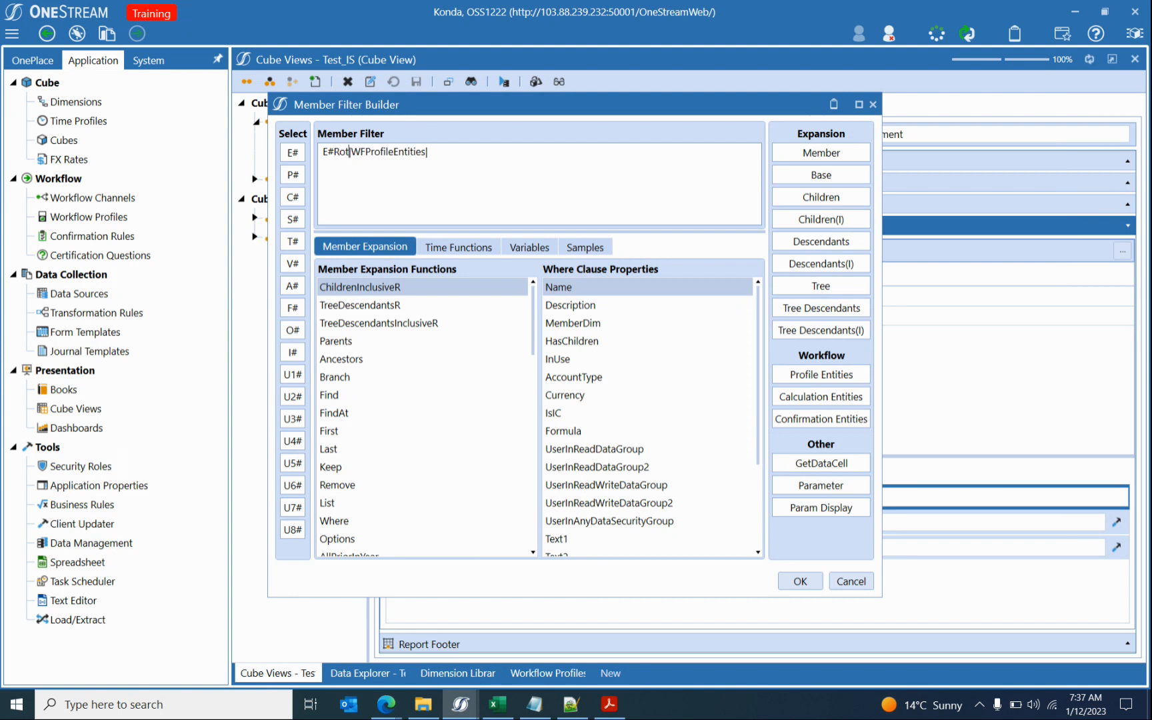
{"action": "type", "text": "ot."}
{"action": "key", "text": "alt+Tab"}
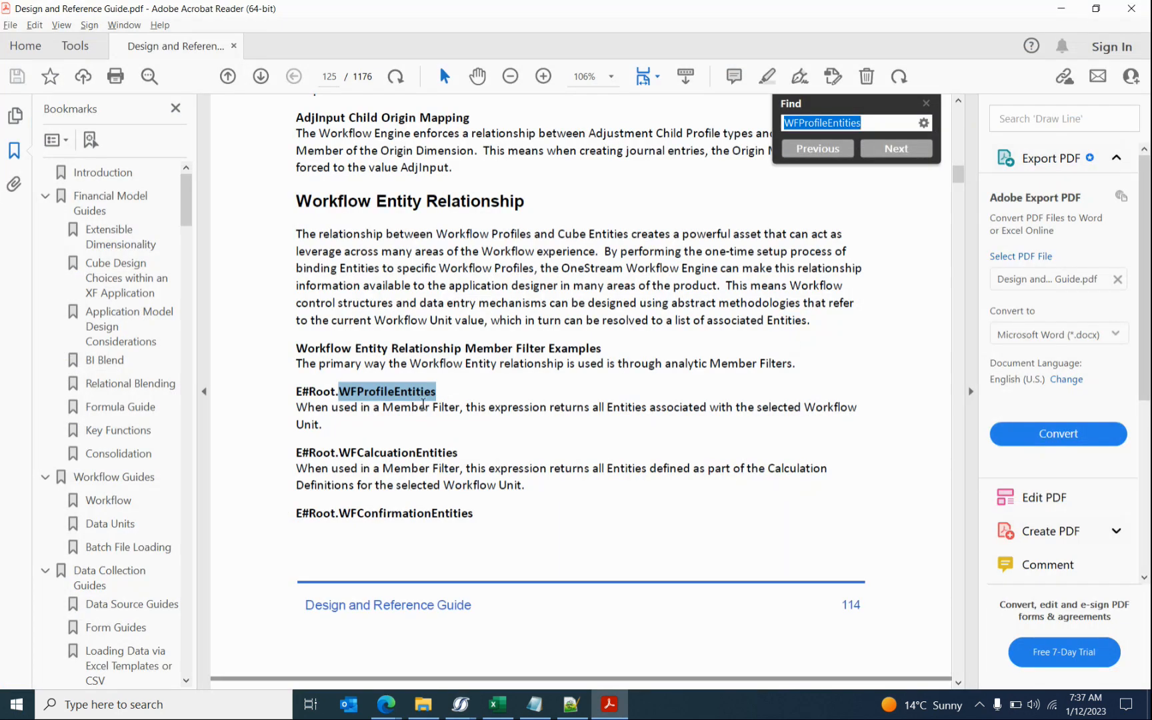
{"action": "left_click_drag", "start_coordinate": [395, 408], "coordinate": [400, 408]}
{"action": "double_click", "coordinate": [373, 391]}
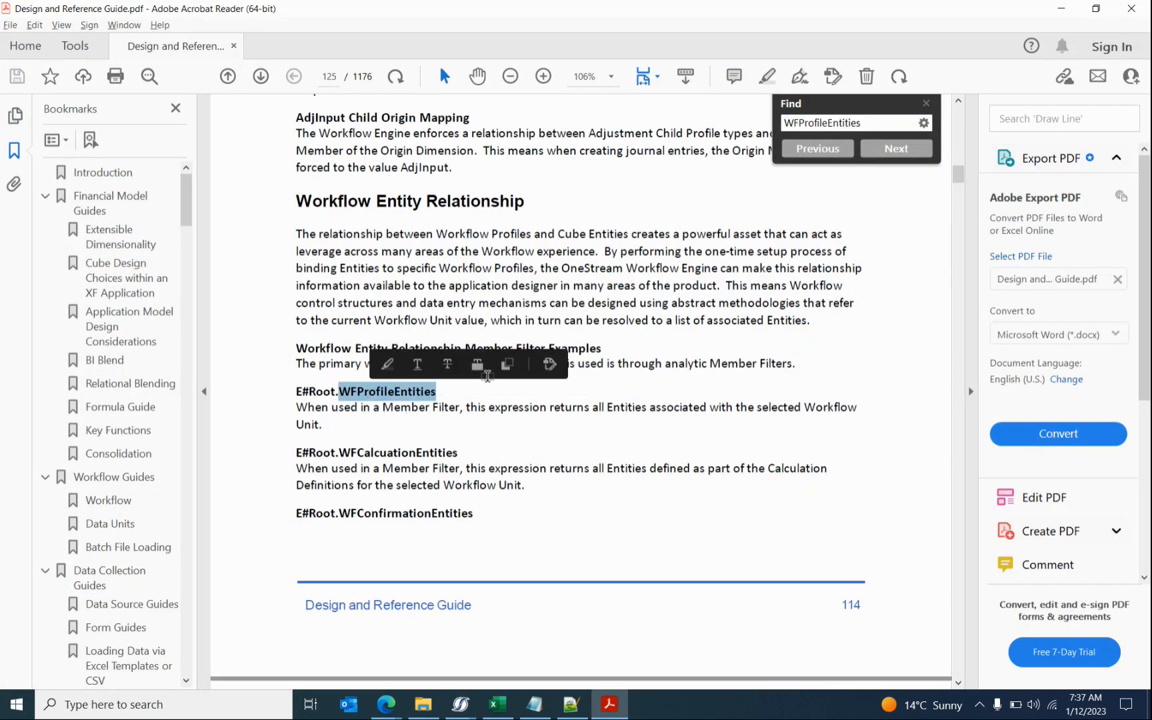
Back in OneStream, remove the trailing pipe to get E#Root.WFProfileEntities, apply the filter, then save and run the cube view in Data Explorer.
{"action": "key", "text": "alt+Tab"}
{"action": "key", "text": "BackSpace"}
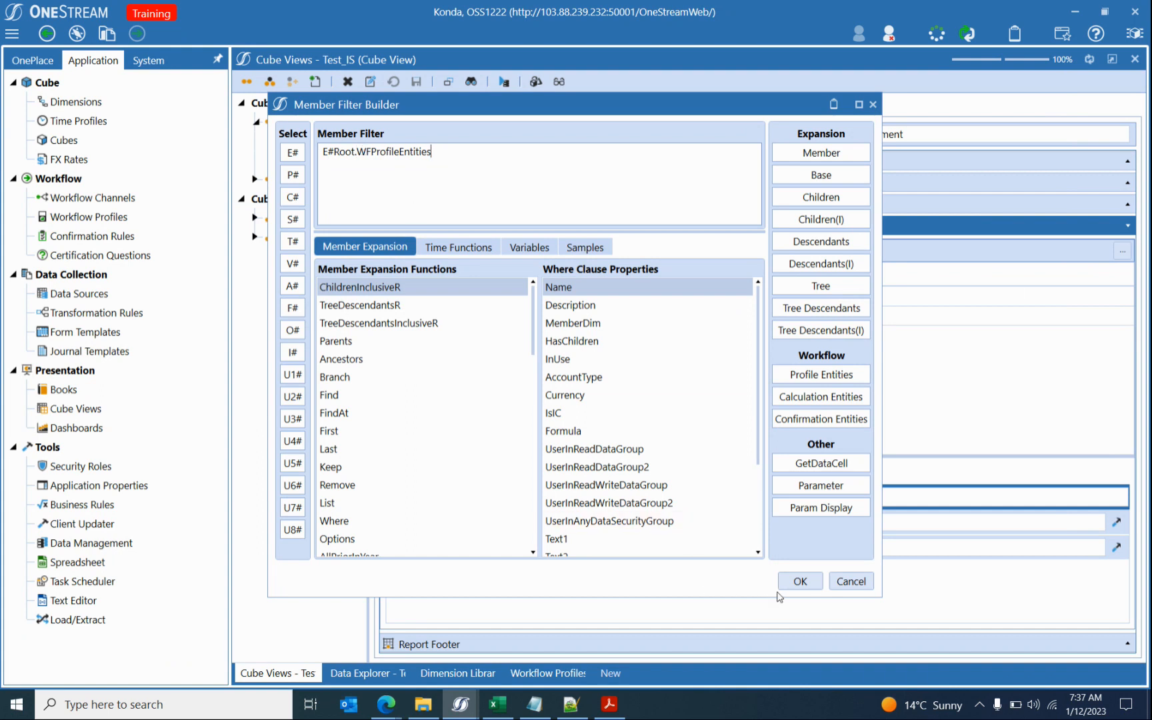
{"action": "left_click", "coordinate": [796, 581]}
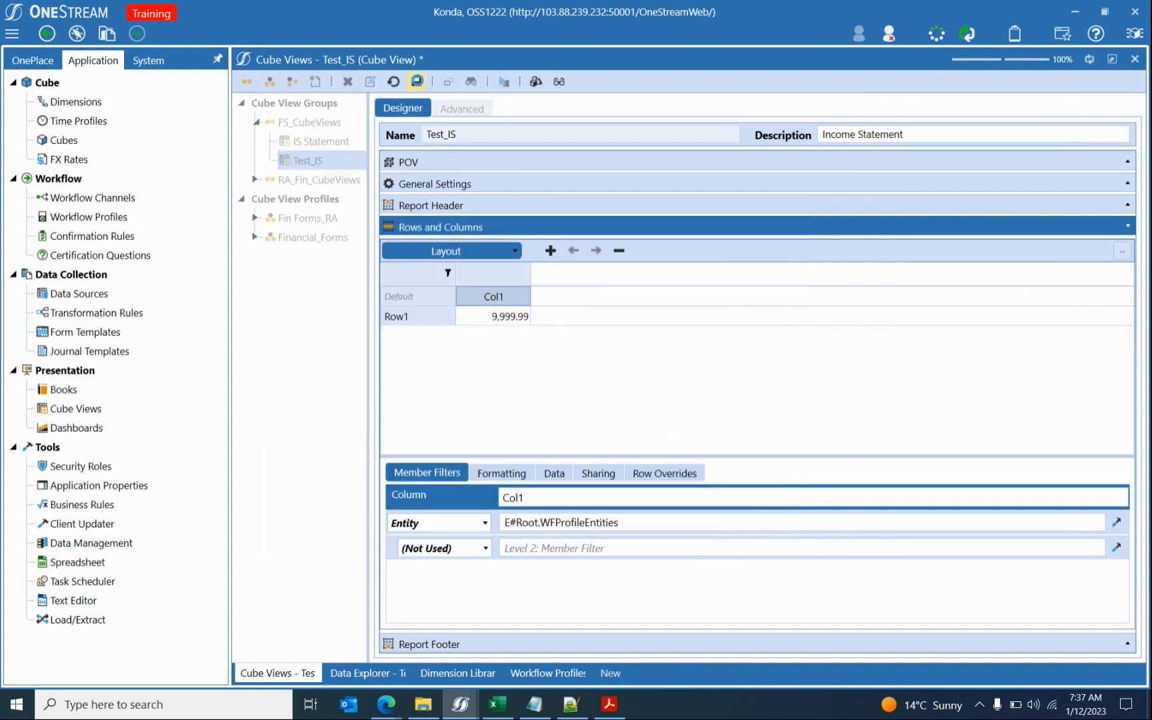
{"action": "left_click", "coordinate": [416, 82]}
{"action": "left_click", "coordinate": [535, 81]}
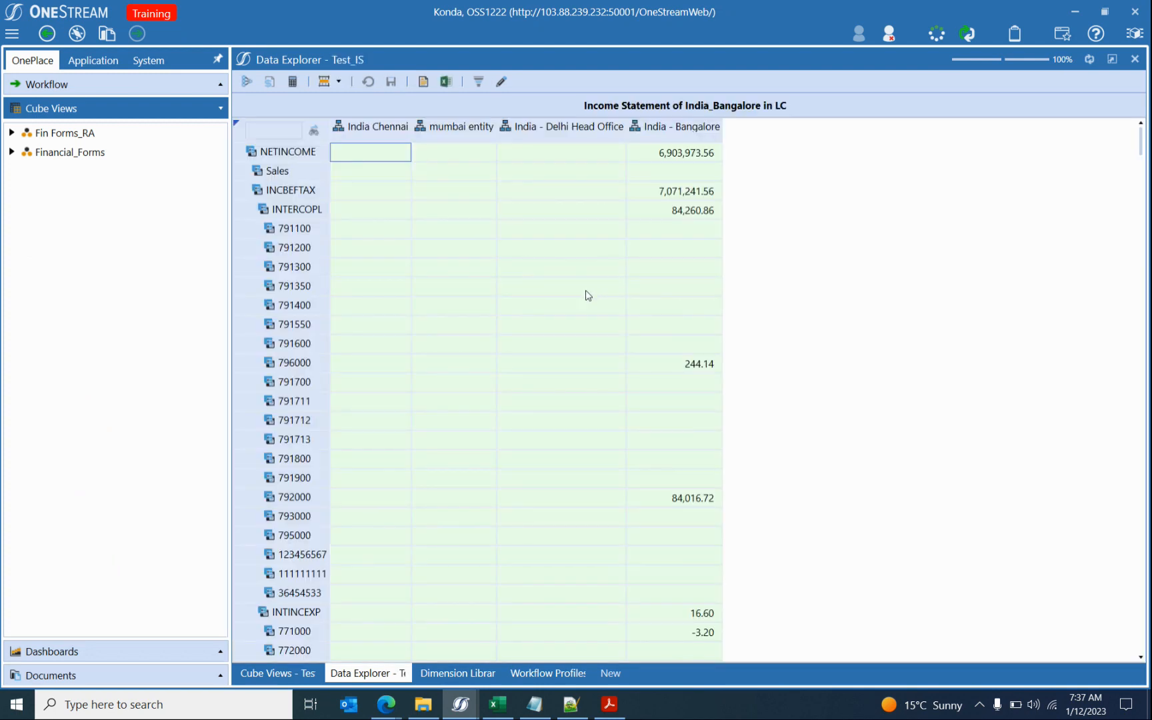
Reopen Col1's Entity filter in the Member Filter Builder and look through the list of member expansion functions.
{"action": "left_click", "coordinate": [292, 675]}
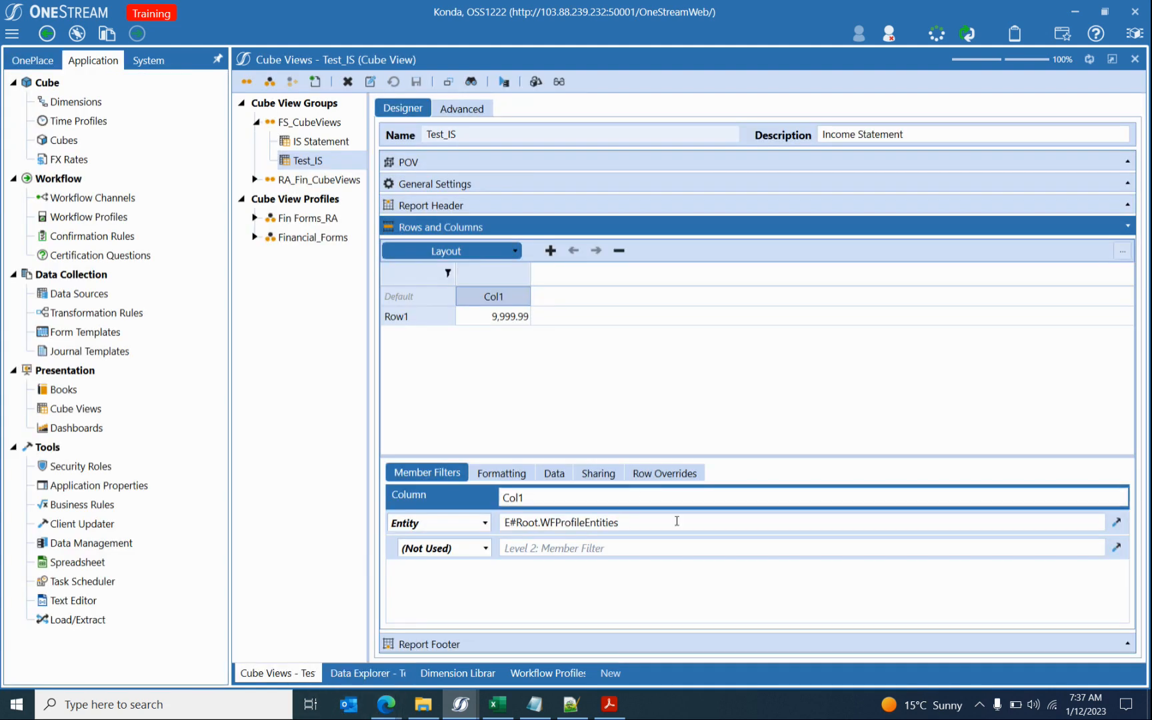
{"action": "left_click", "coordinate": [1118, 521]}
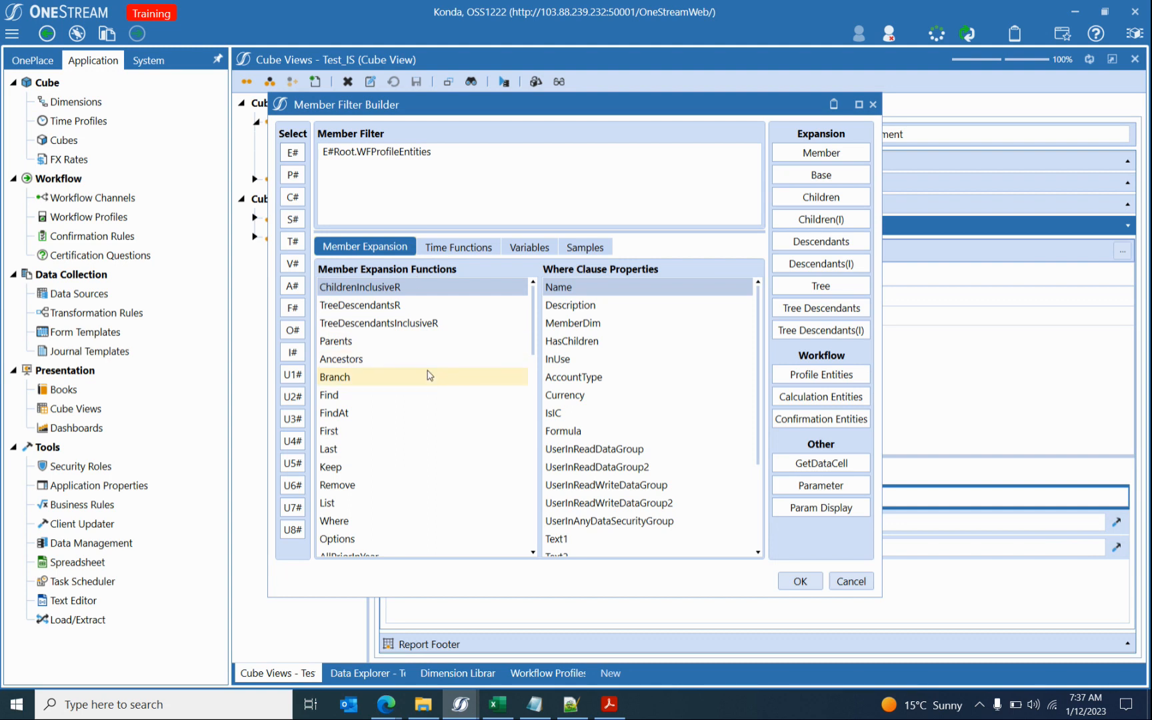
{"action": "scroll", "coordinate": [429, 376], "scroll_direction": "down", "scroll_amount": 4}
{"action": "scroll", "coordinate": [429, 375], "scroll_direction": "down", "scroll_amount": 10}
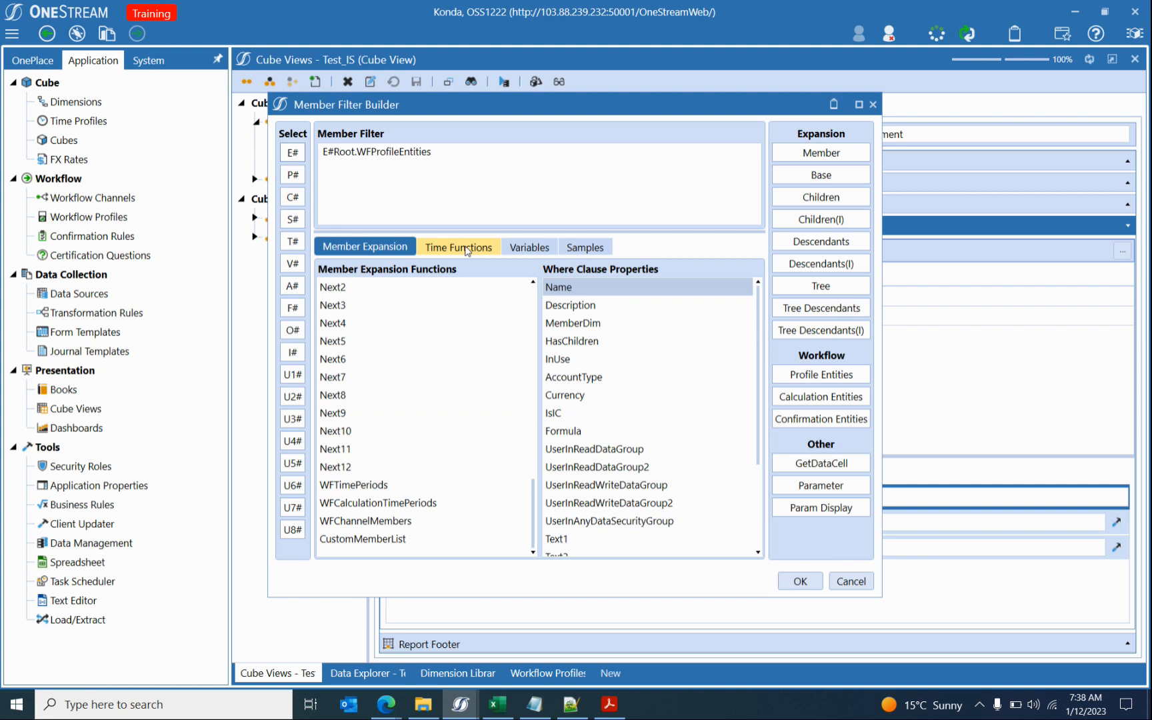
Filter the substitution variables to WF and examine the workflow variables for one covering profile entities.
{"action": "left_click", "coordinate": [529, 246]}
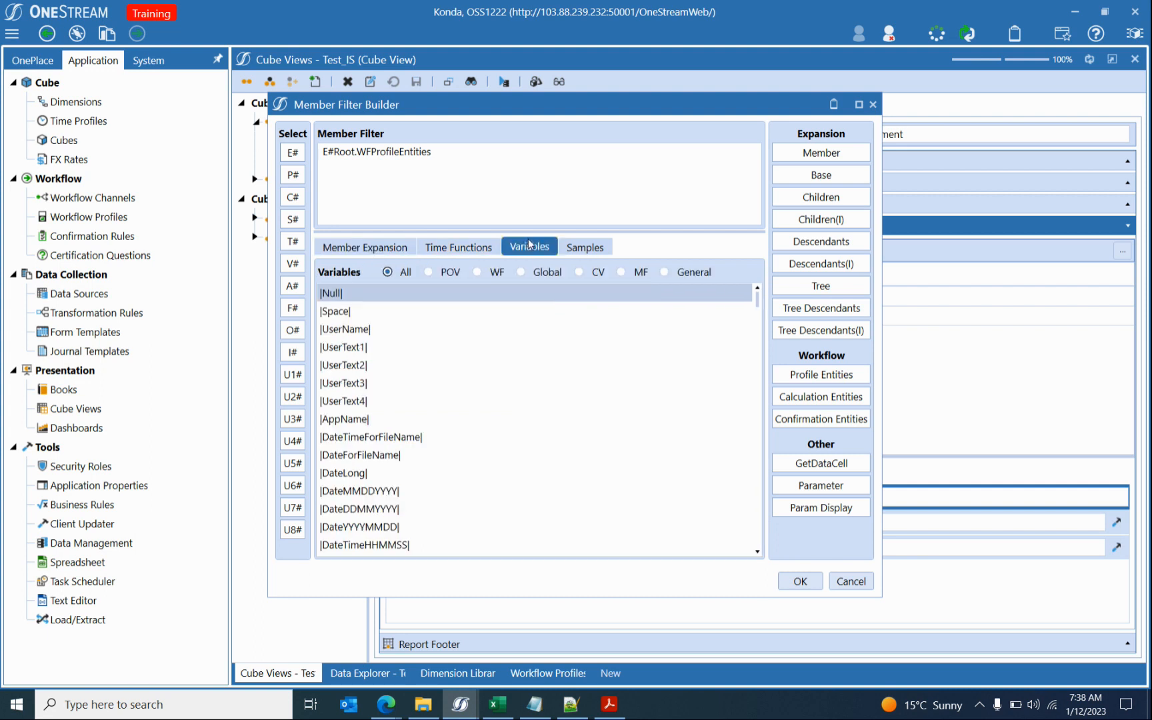
{"action": "left_click", "coordinate": [477, 273]}
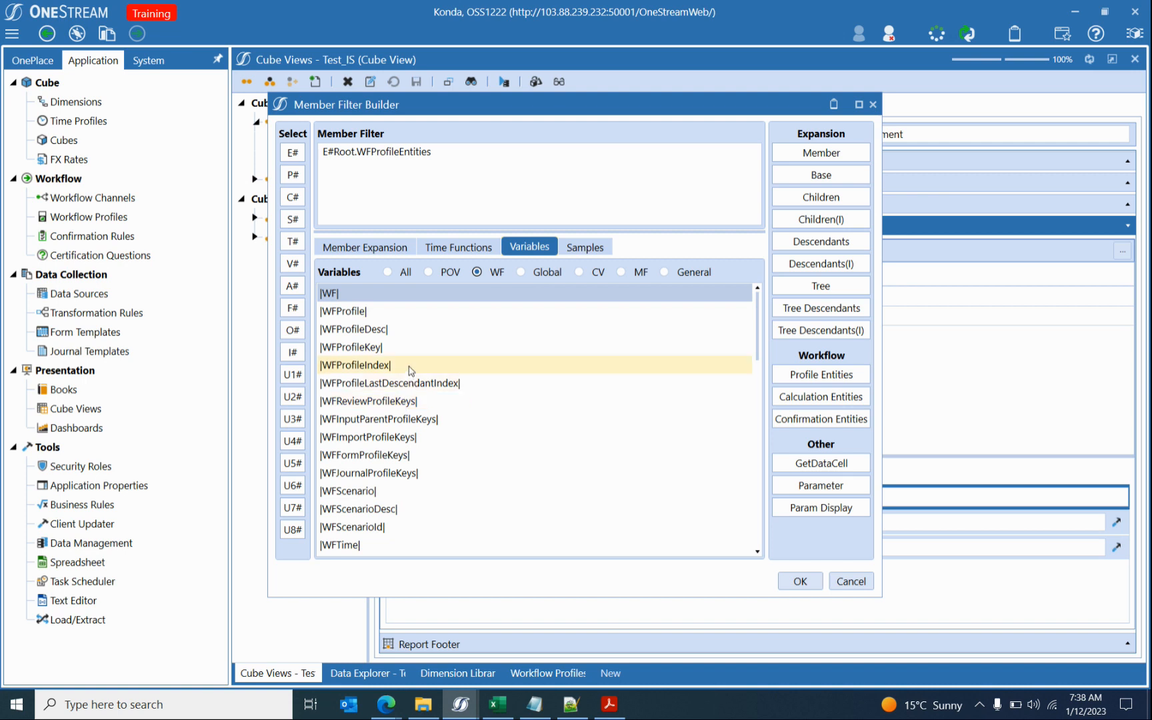
{"action": "scroll", "coordinate": [442, 443], "scroll_direction": "down", "scroll_amount": 4}
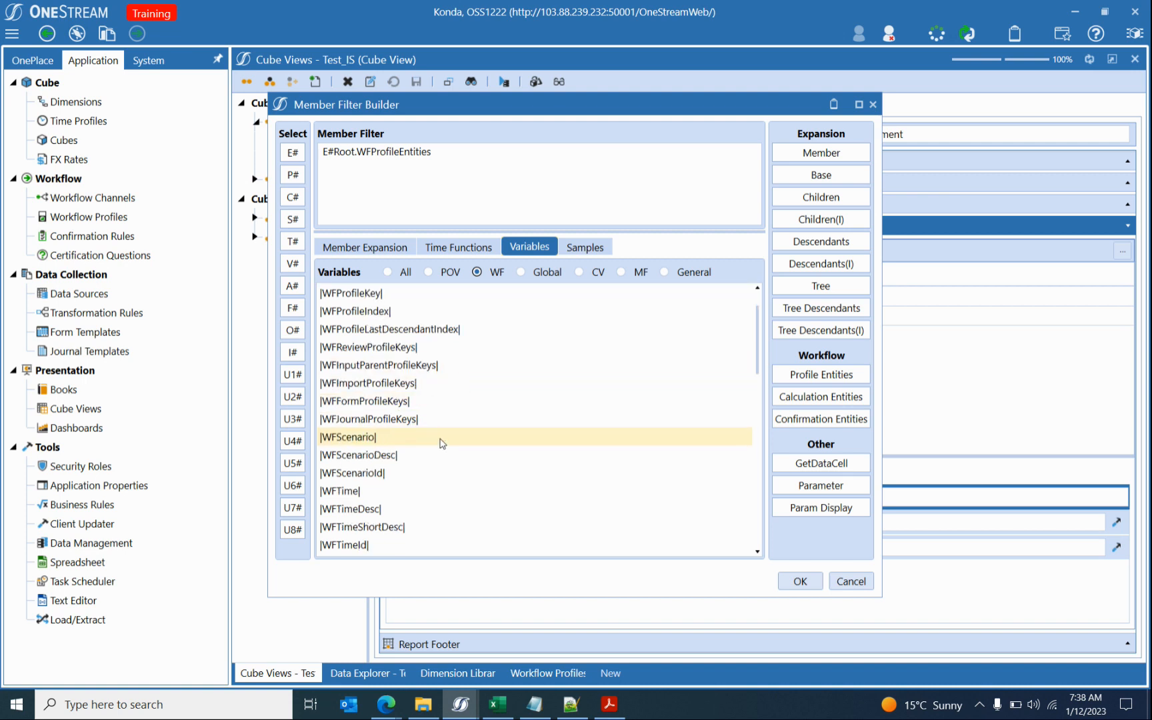
{"action": "scroll", "coordinate": [442, 444], "scroll_direction": "down", "scroll_amount": 2}
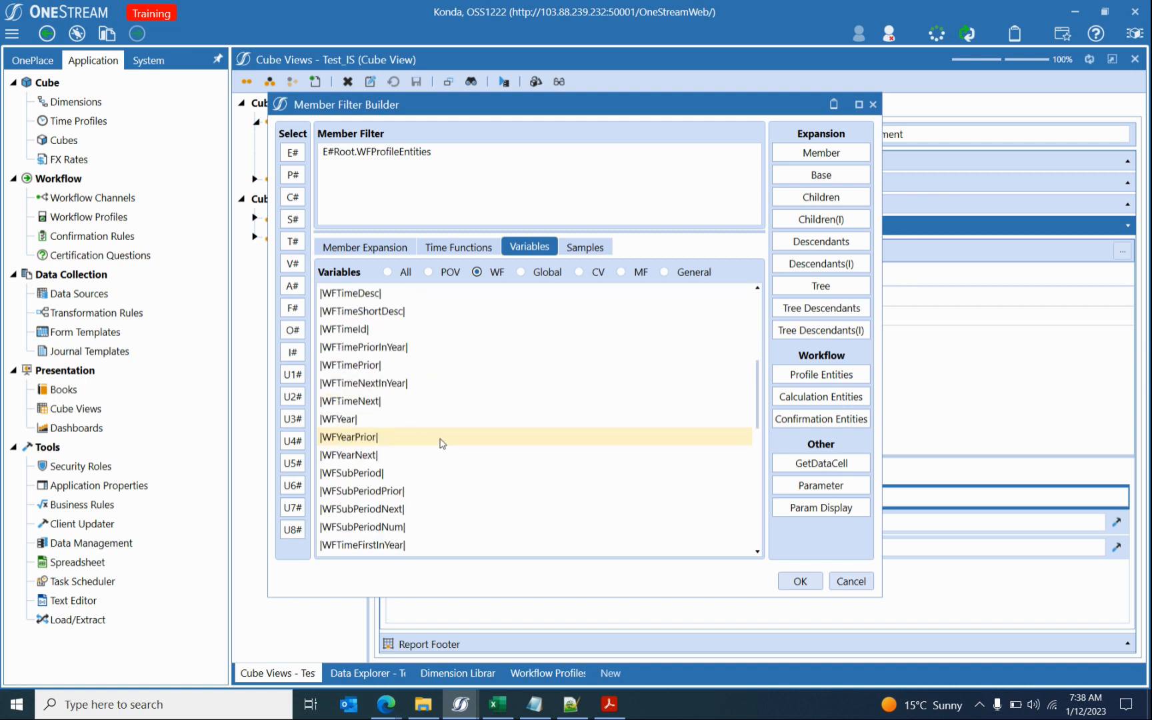
{"action": "scroll", "coordinate": [442, 443], "scroll_direction": "down", "scroll_amount": 2}
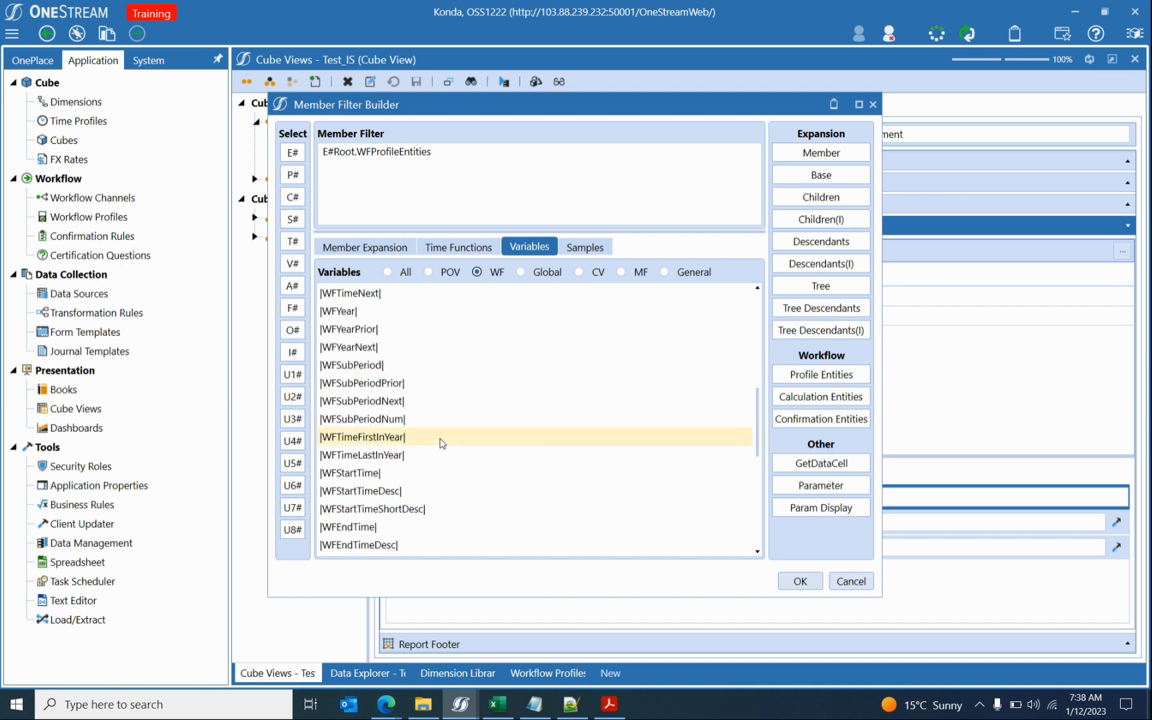
{"action": "scroll", "coordinate": [442, 443], "scroll_direction": "down", "scroll_amount": 1}
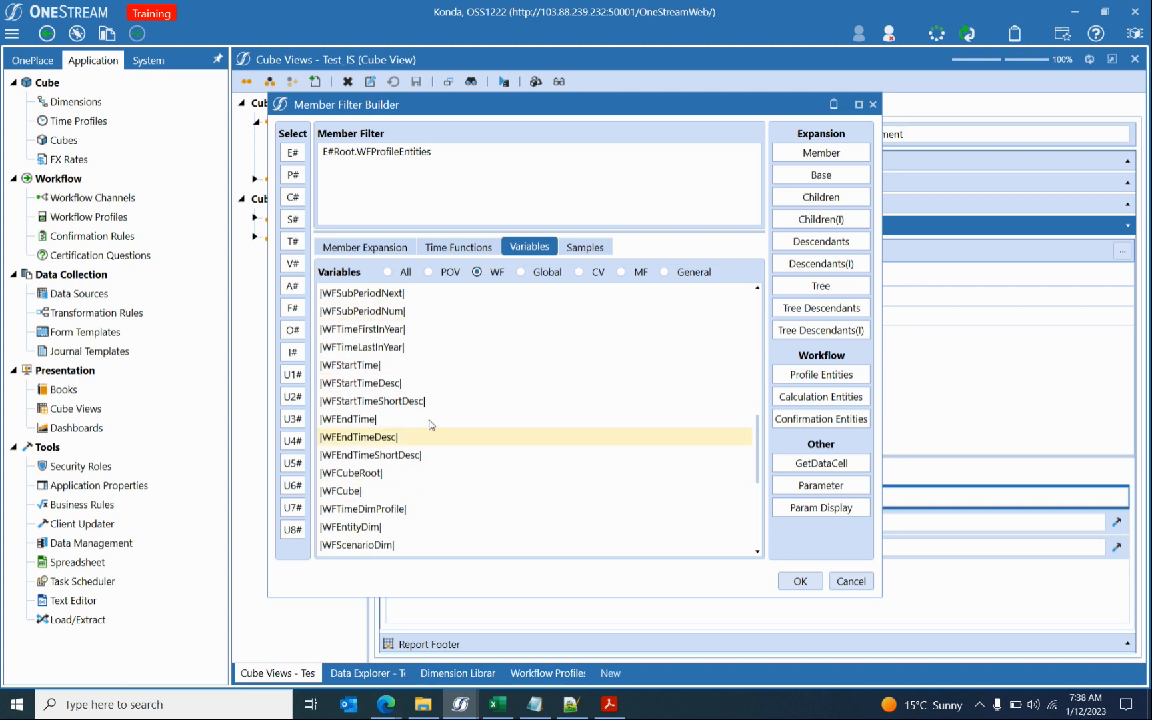
{"action": "scroll", "coordinate": [430, 457], "scroll_direction": "down", "scroll_amount": 1}
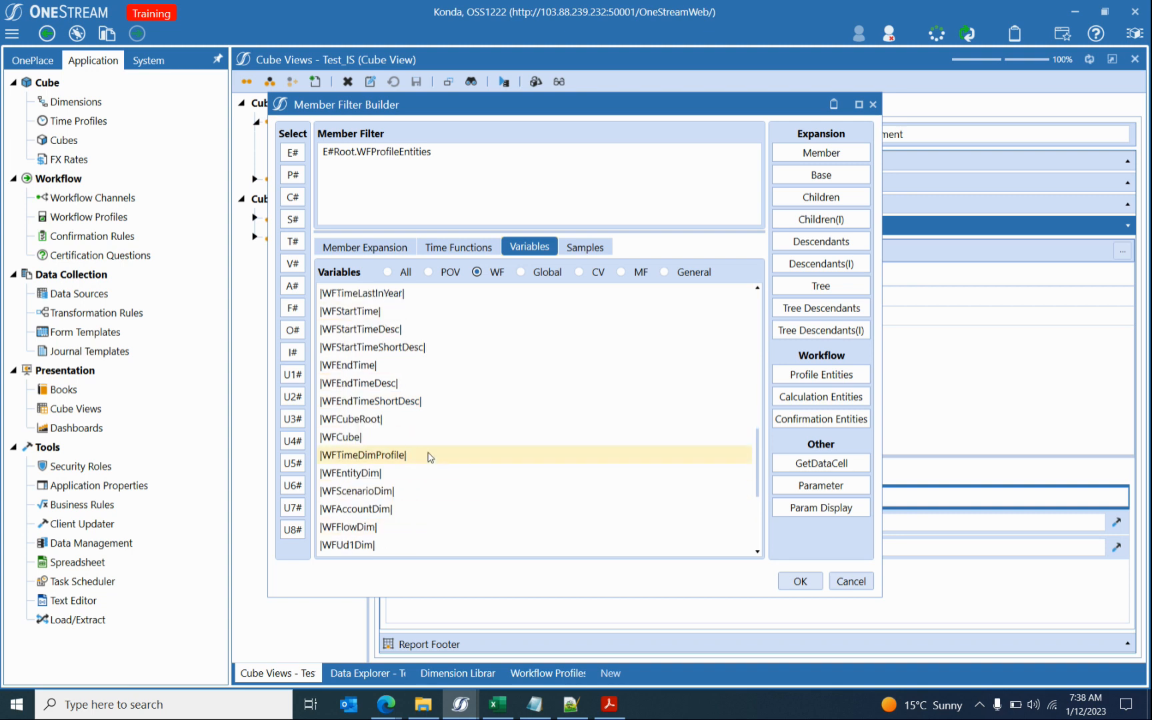
{"action": "scroll", "coordinate": [430, 457], "scroll_direction": "down", "scroll_amount": 2}
{"action": "scroll", "coordinate": [430, 457], "scroll_direction": "down", "scroll_amount": 2}
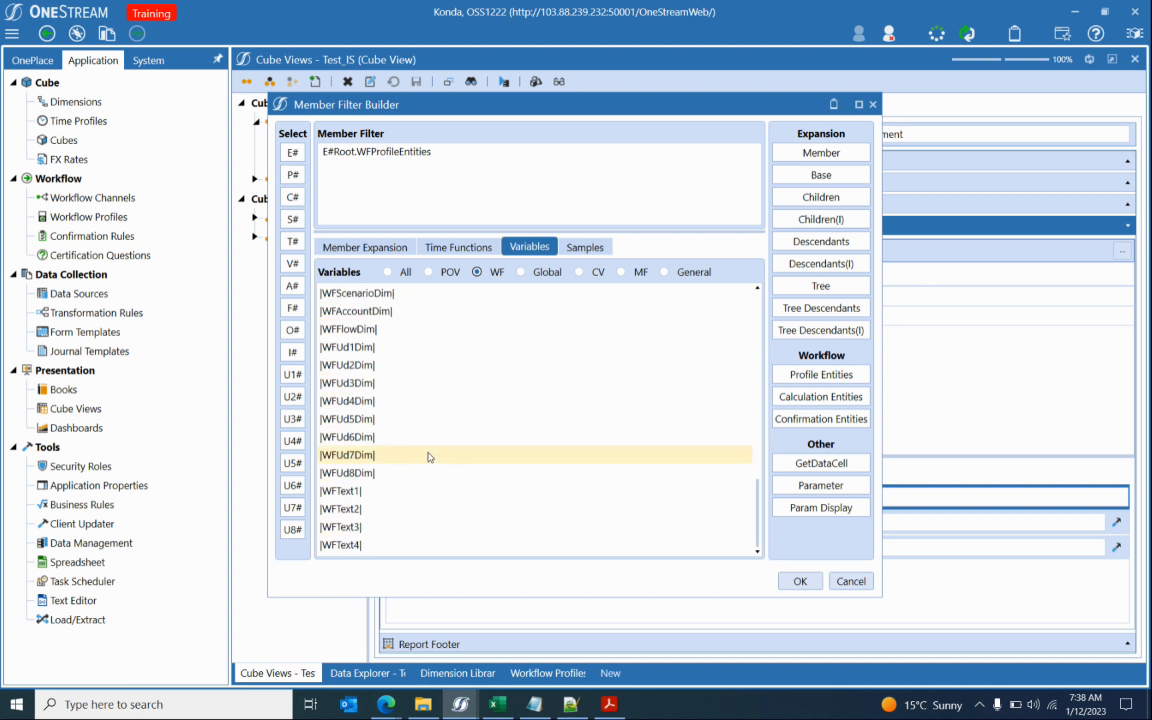
{"action": "left_click_drag", "start_coordinate": [757, 504], "coordinate": [755, 415]}
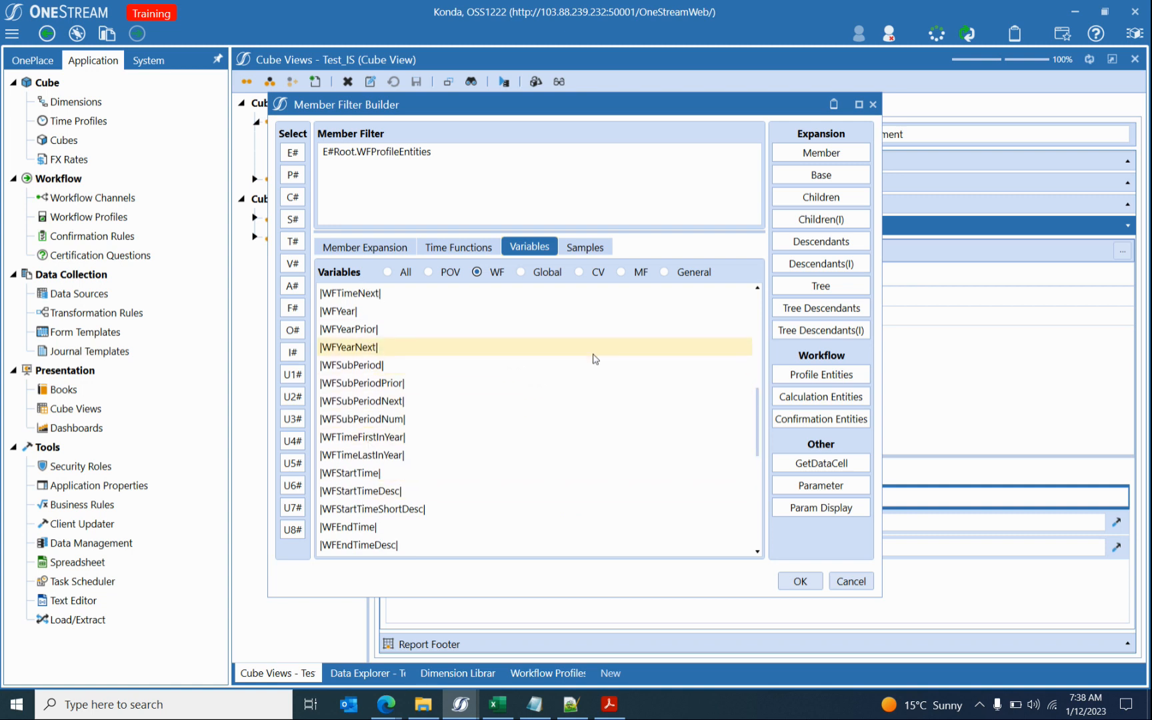
{"action": "left_click_drag", "start_coordinate": [760, 415], "coordinate": [758, 390]}
Read the guide's description of E#Root.WFProfileEntities in Acrobat, then return to OneStream and close the Member Filter Builder without changes.
{"action": "left_click", "coordinate": [612, 705]}
{"action": "left_click", "coordinate": [288, 399]}
{"action": "left_click_drag", "start_coordinate": [297, 407], "coordinate": [839, 404]}
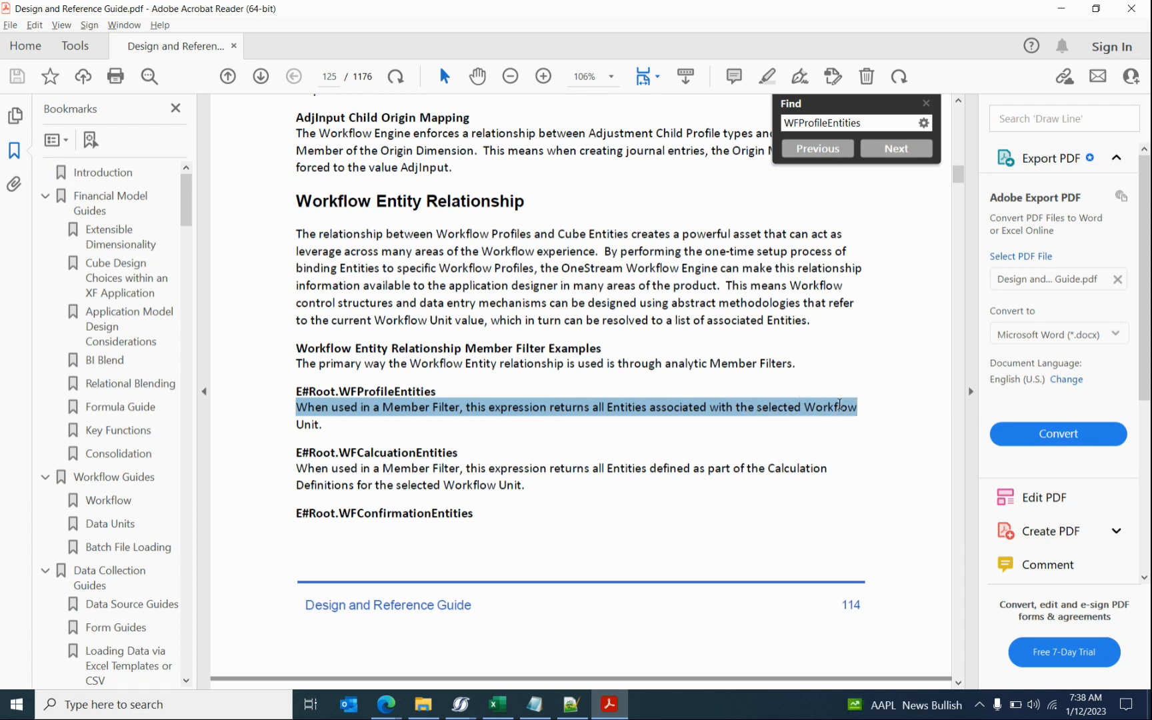
{"action": "key", "text": "alt+Tab"}
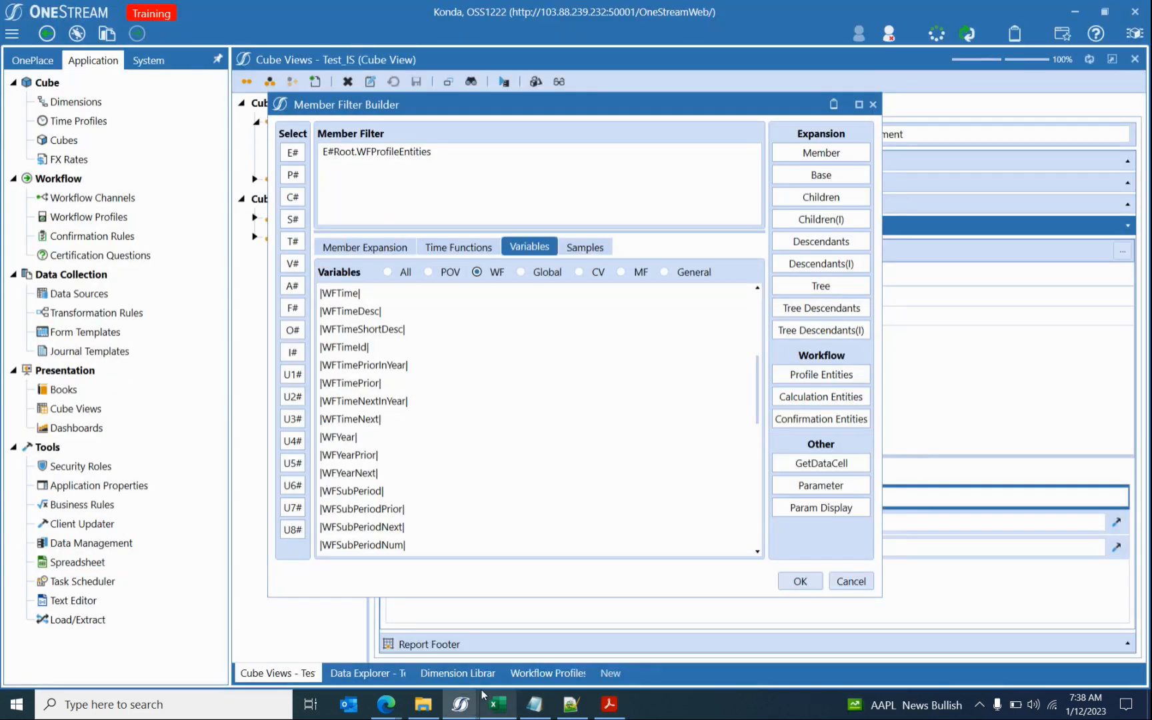
{"action": "left_click", "coordinate": [848, 580]}
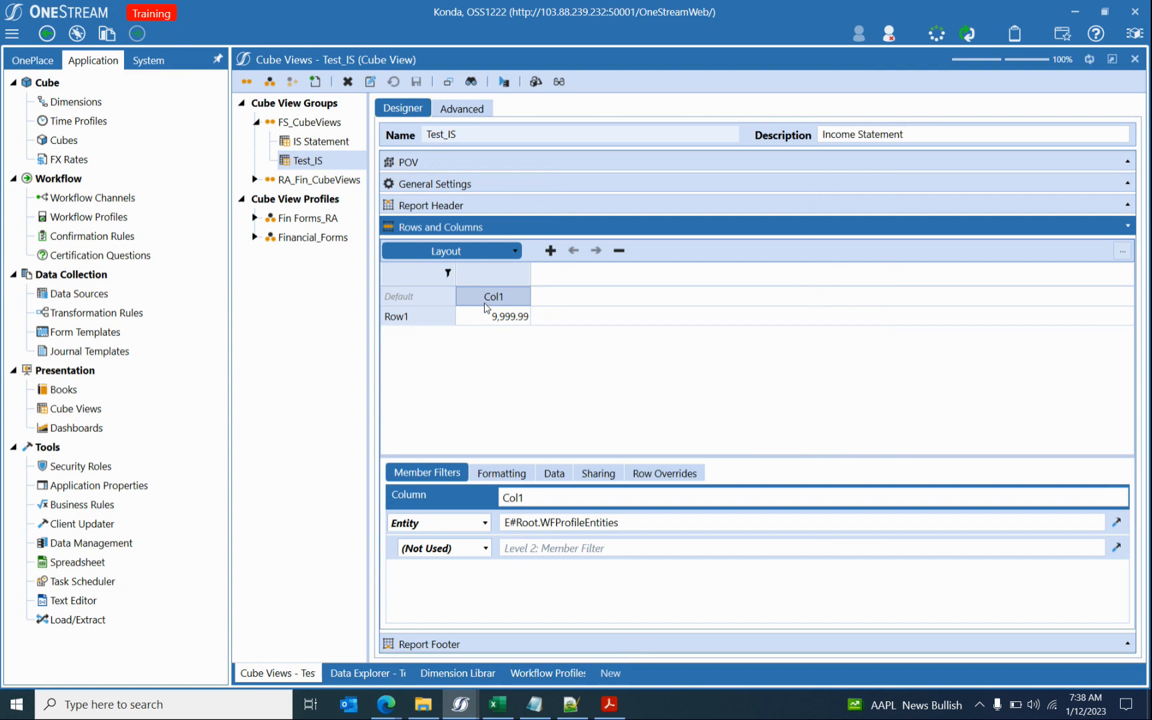
Review the active workflow, India's entity assignment and the workflow profiles available for selection, leaving the current workflow selected.
{"action": "left_click", "coordinate": [32, 60]}
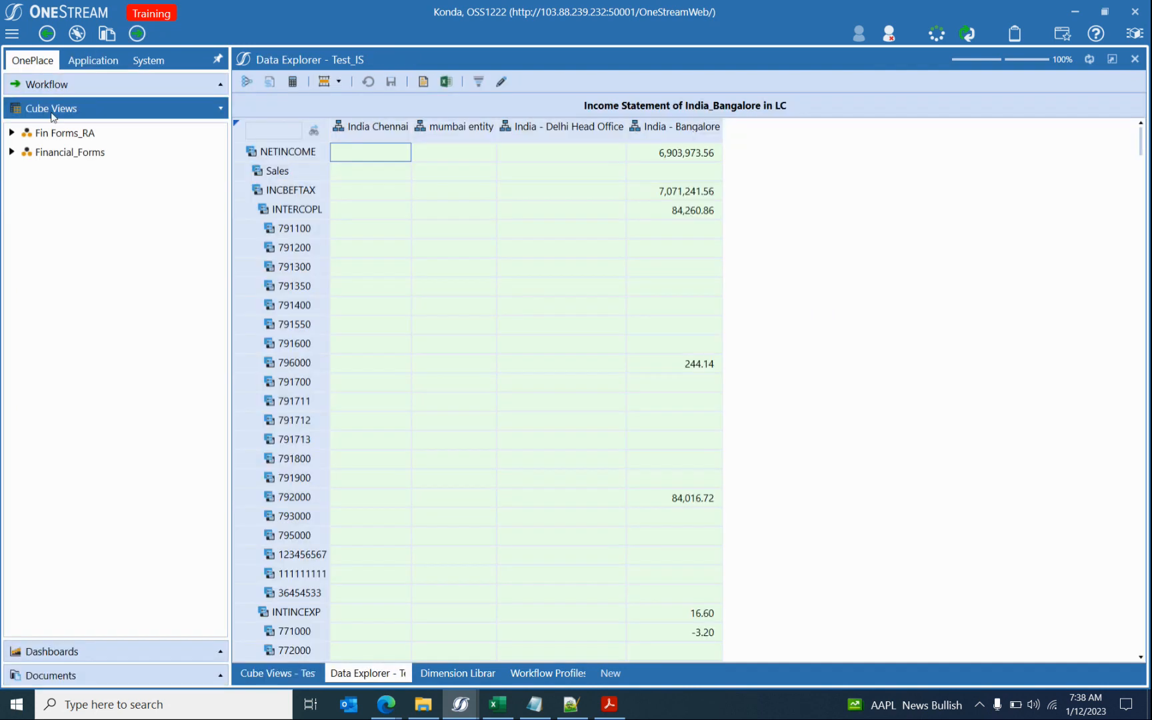
{"action": "left_click", "coordinate": [48, 89]}
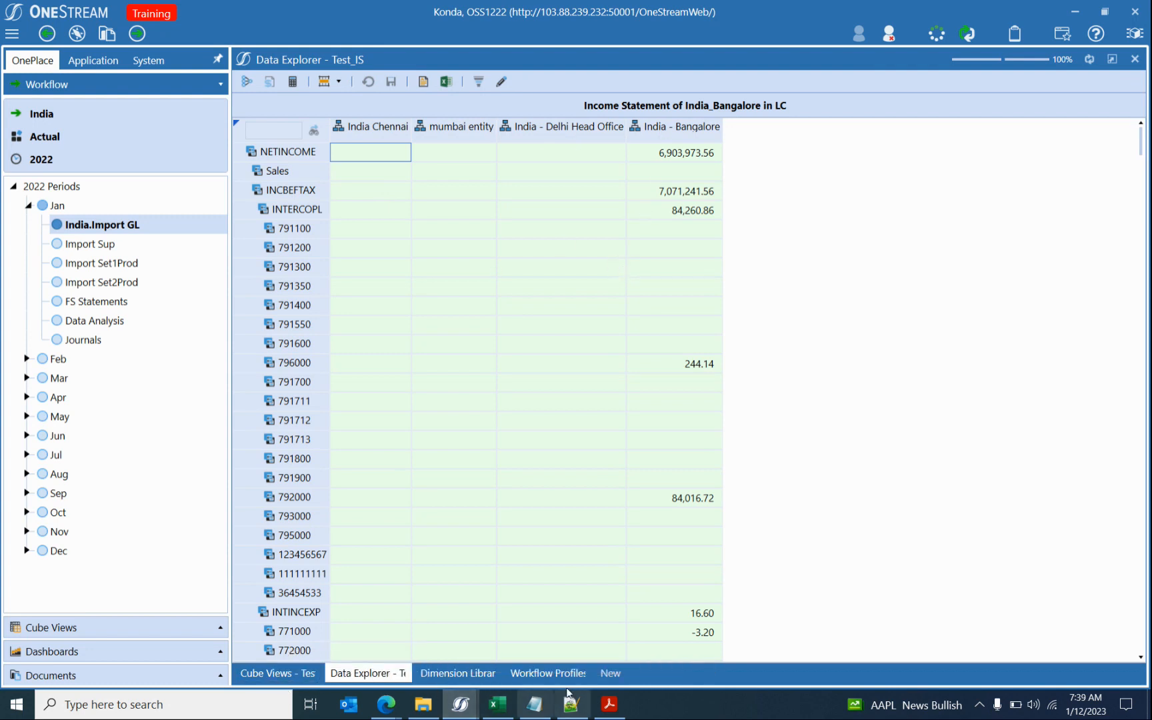
{"action": "left_click", "coordinate": [533, 673]}
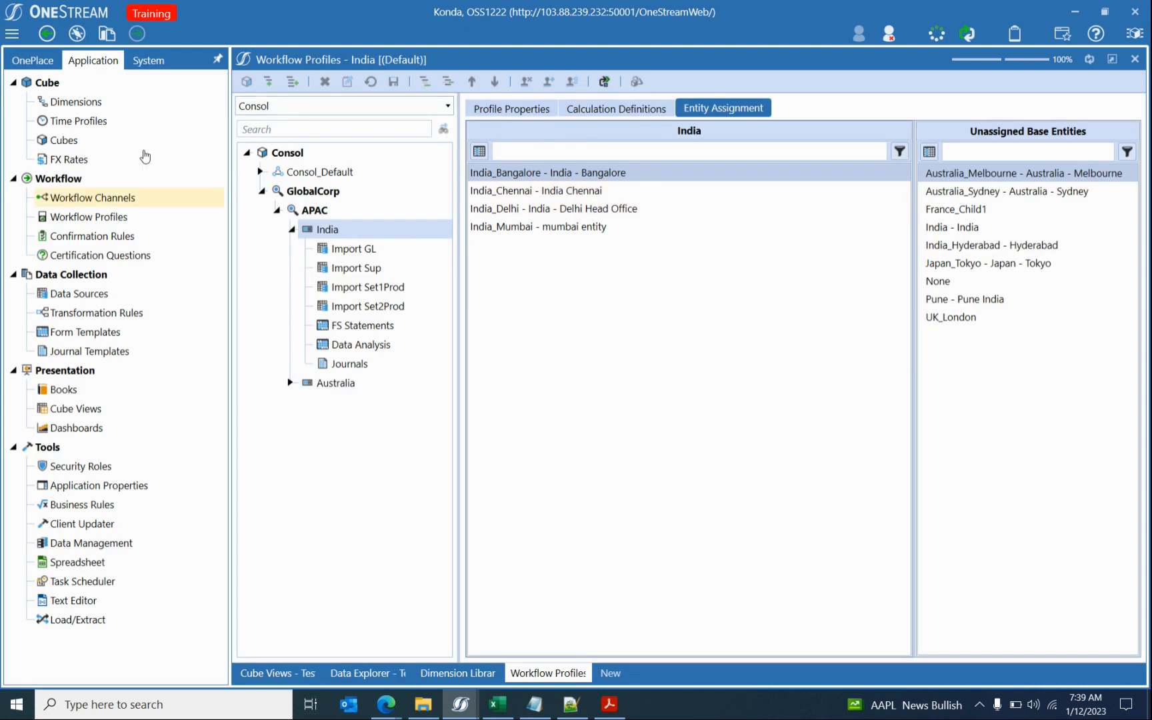
{"action": "left_click", "coordinate": [32, 59]}
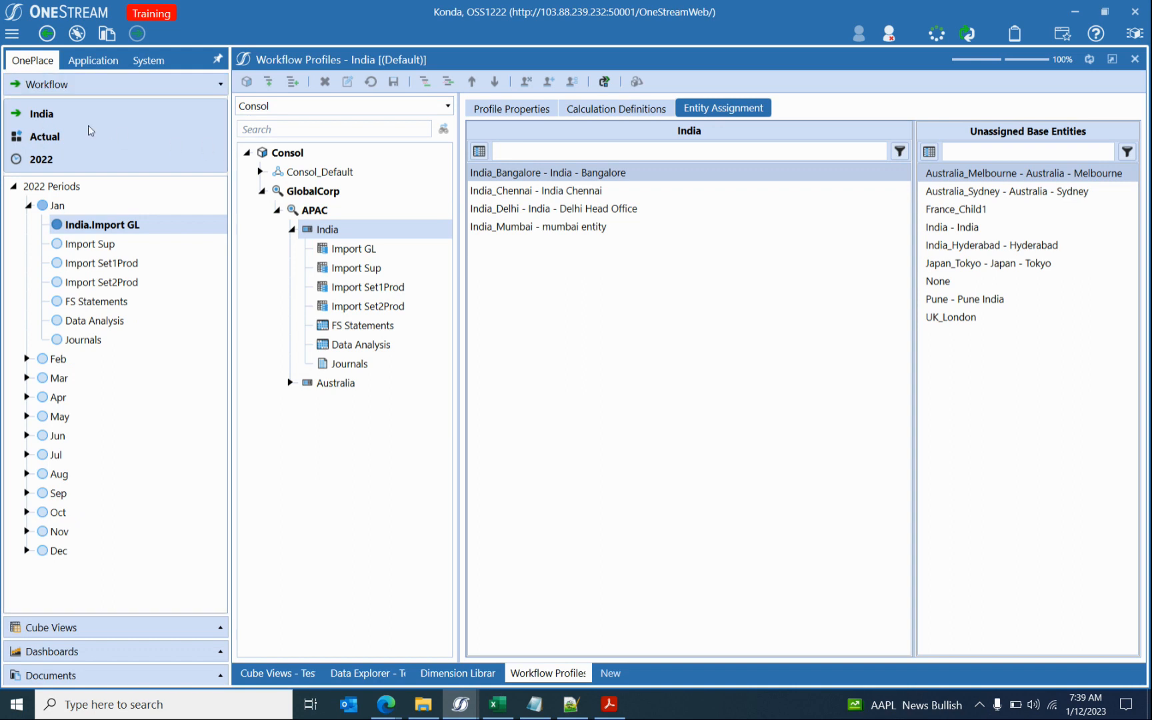
{"action": "left_click", "coordinate": [41, 114]}
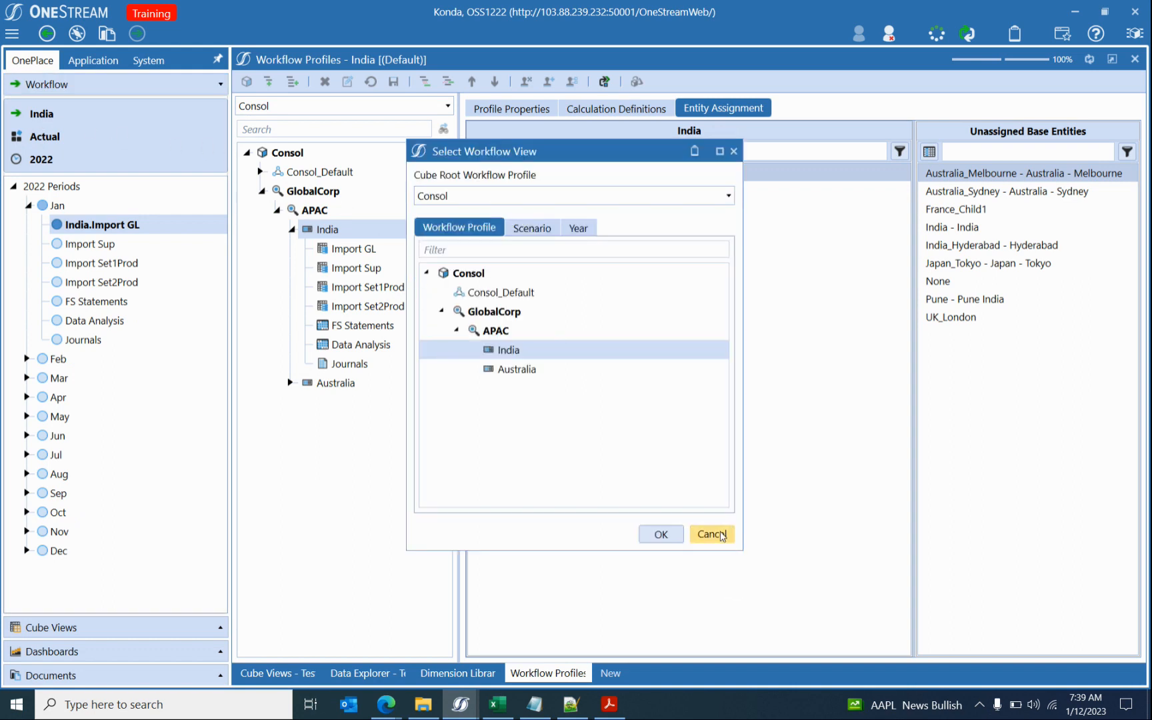
{"action": "left_click", "coordinate": [712, 534]}
Assign the base entities Australia_Melbourne and Australia_Sydney to the Australia workflow profile.
{"action": "left_click", "coordinate": [313, 383]}
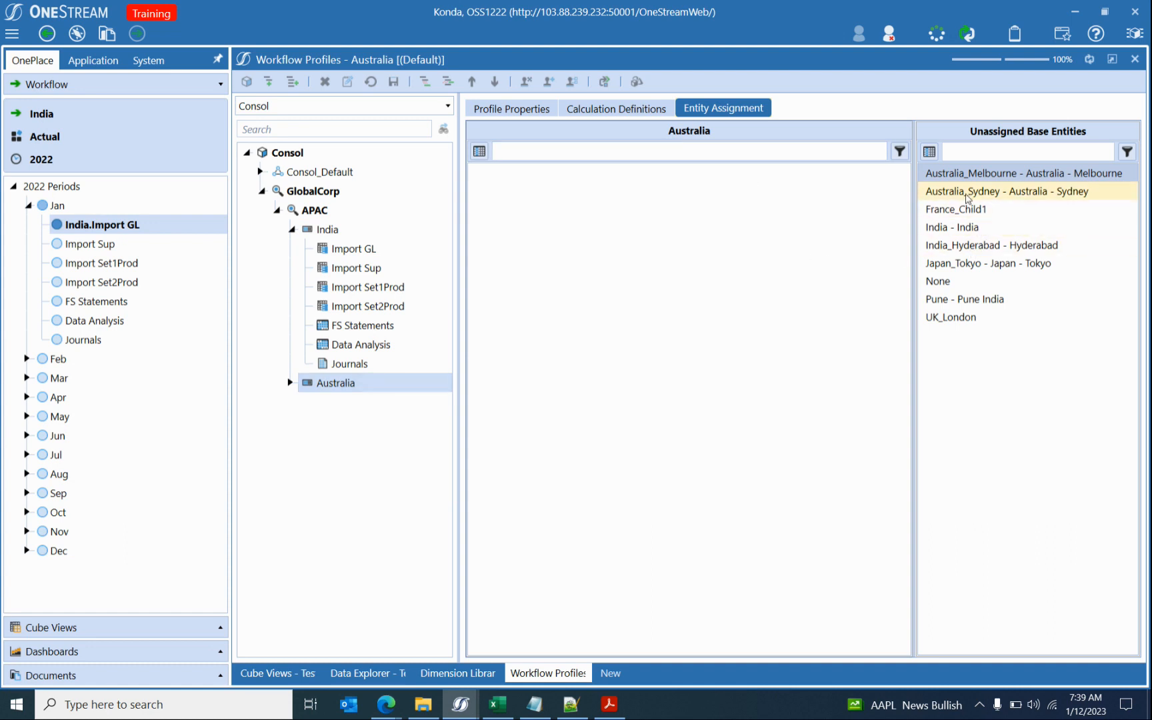
{"action": "double_click", "coordinate": [946, 175]}
{"action": "double_click", "coordinate": [949, 175]}
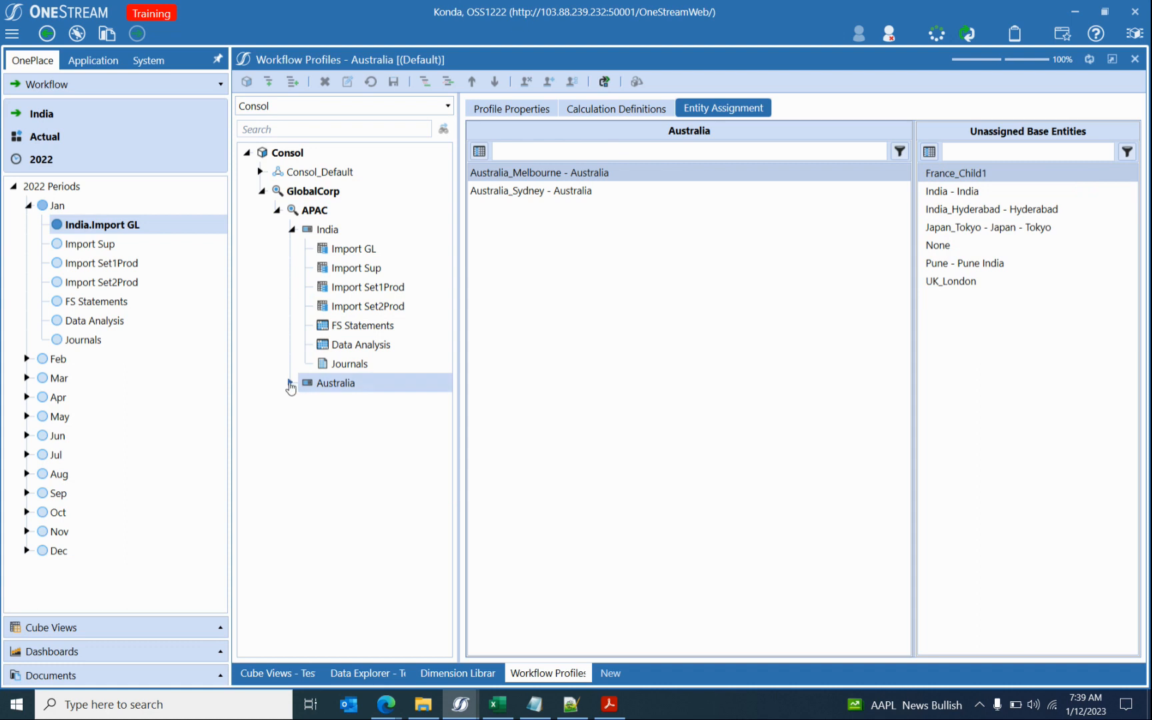
Switch the active workflow to the Australia profile and check the entity columns of Test_IS in the Data Explorer.
{"action": "left_click", "coordinate": [289, 383]}
{"action": "left_click", "coordinate": [43, 113]}
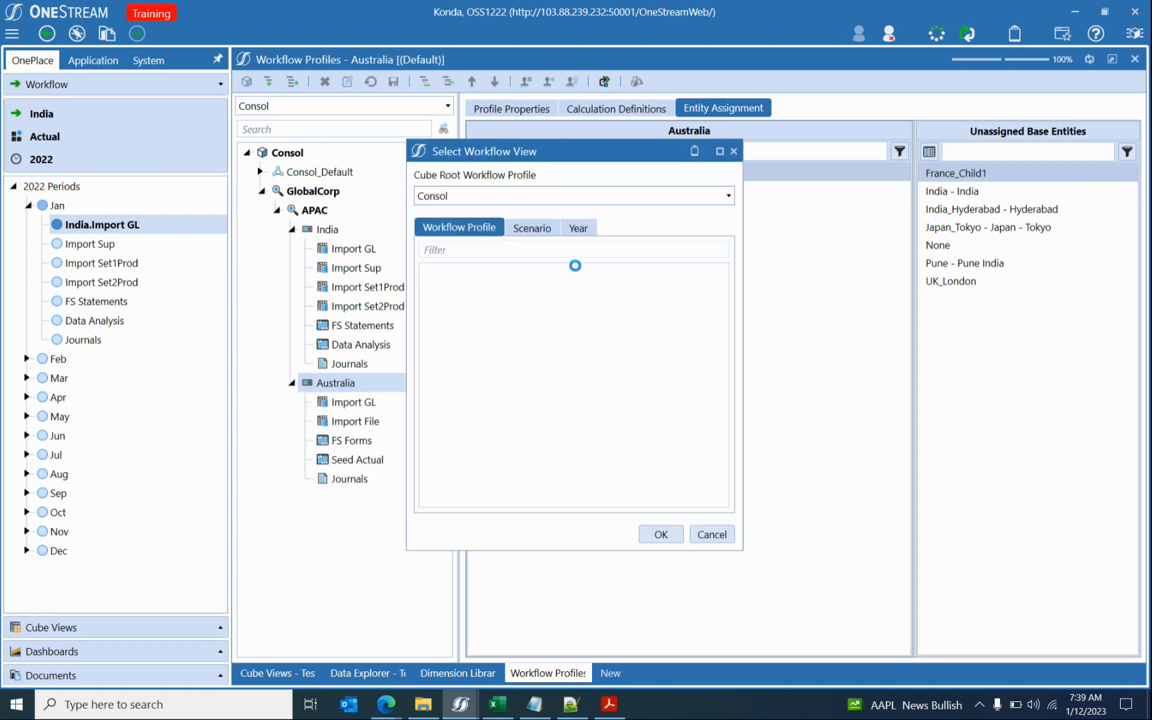
{"action": "double_click", "coordinate": [508, 373]}
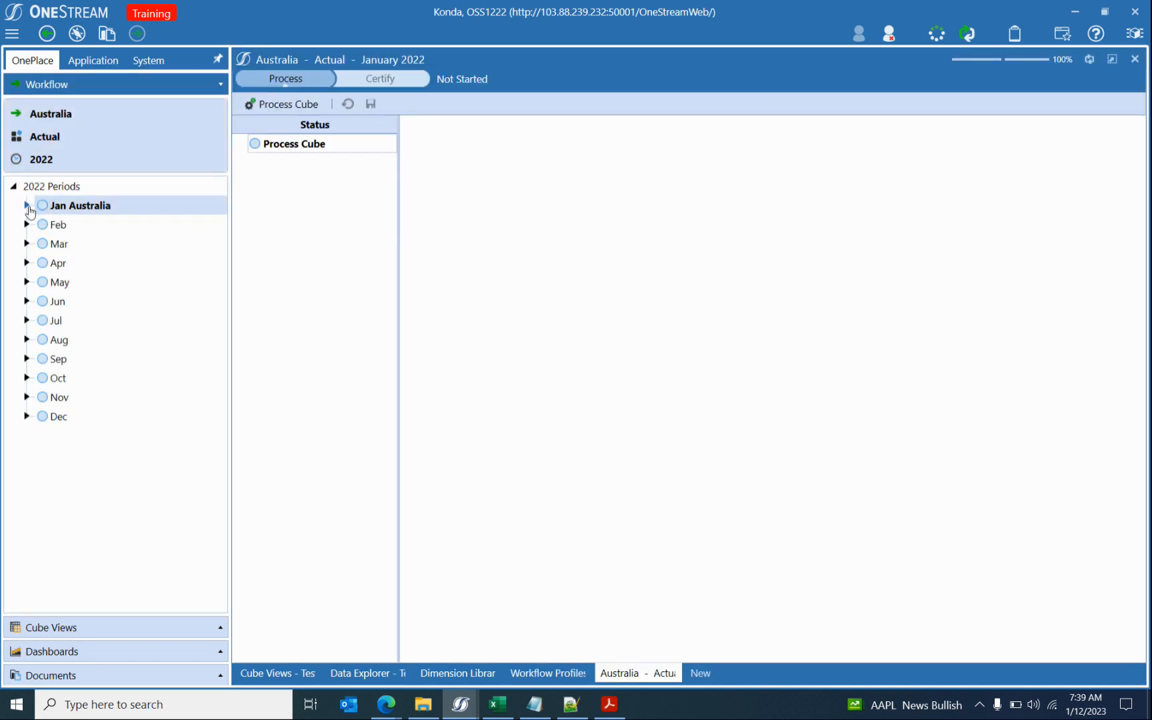
{"action": "left_click", "coordinate": [351, 680]}
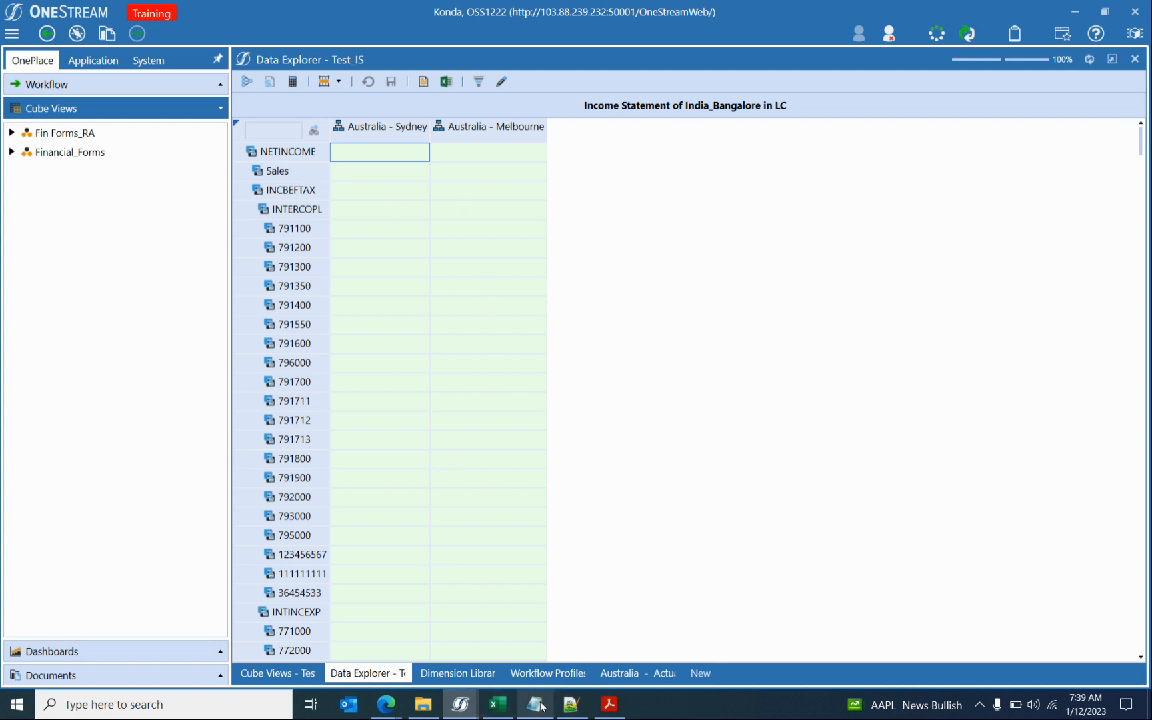
Review the member filter and cell calculation examples in CV Cell Syntax.txt in Notepad, including E#Root.WFCalculationEntities.
{"action": "mouse_move", "coordinate": [537, 708]}
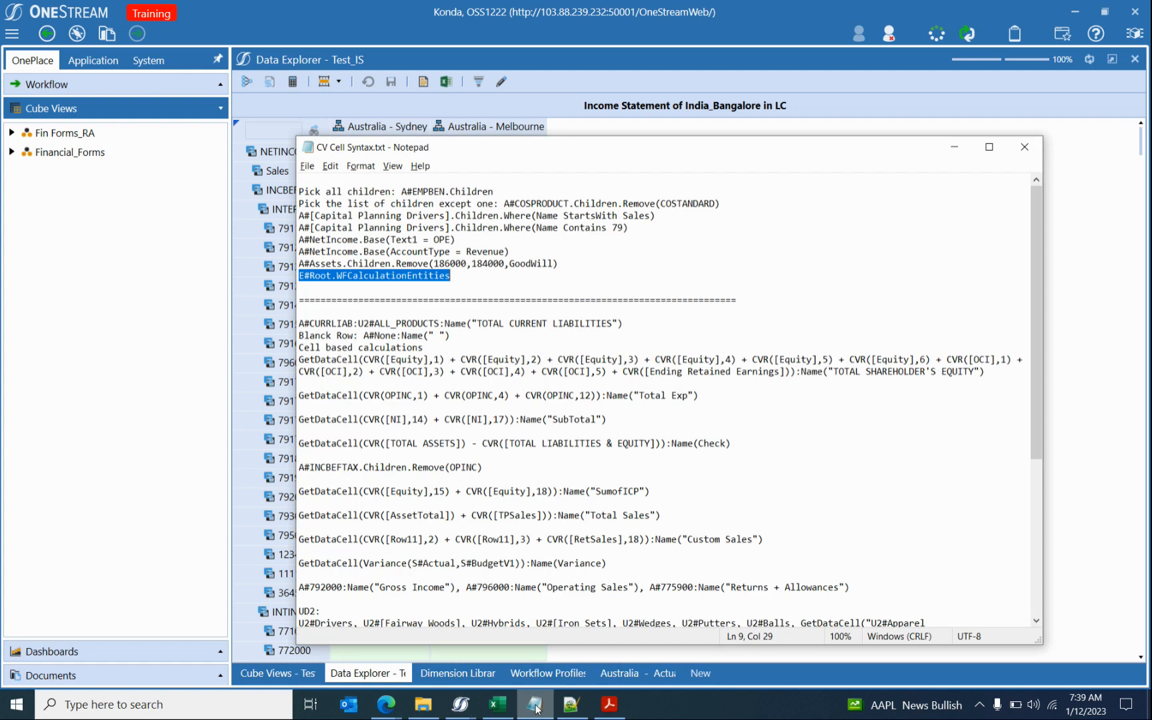
{"action": "scroll", "coordinate": [506, 367], "scroll_direction": "down", "scroll_amount": 1}
{"action": "left_click", "coordinate": [412, 287]}
{"action": "scroll", "coordinate": [506, 367], "scroll_direction": "down", "scroll_amount": 3}
{"action": "scroll", "coordinate": [507, 370], "scroll_direction": "up", "scroll_amount": 4}
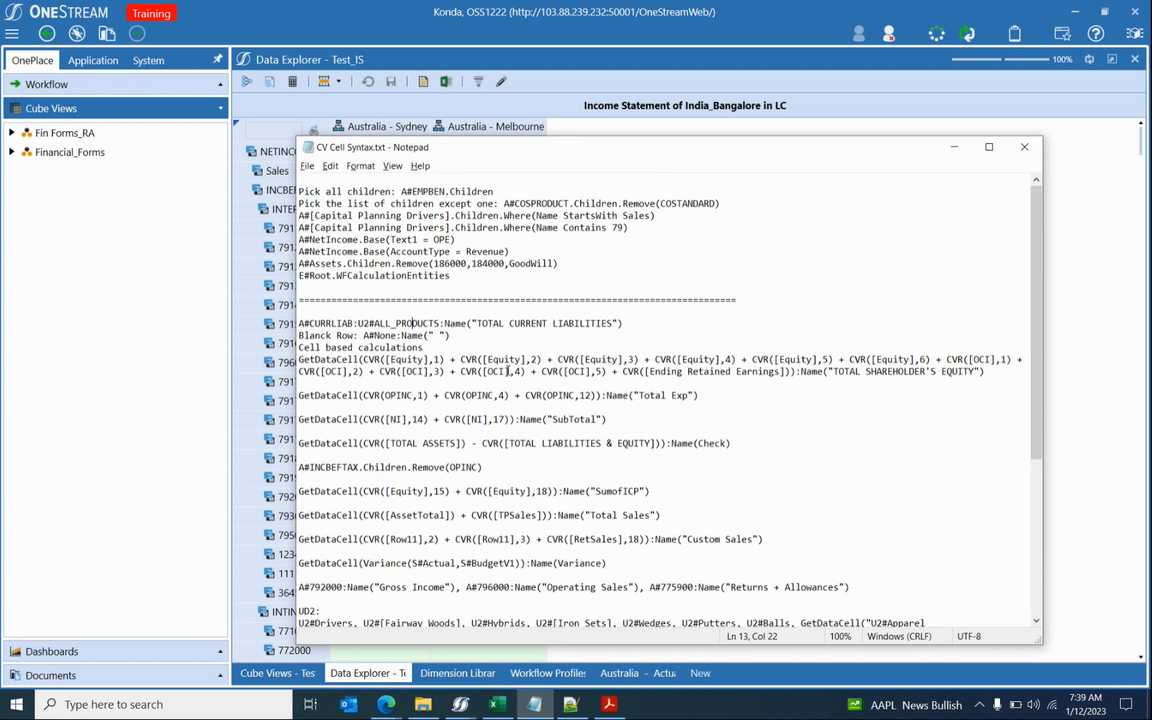
{"action": "left_click_drag", "start_coordinate": [466, 276], "coordinate": [254, 194]}
{"action": "left_click_drag", "start_coordinate": [404, 335], "coordinate": [698, 541]}
{"action": "left_click", "coordinate": [698, 541]}
Switch to Acrobat and read the guide's workflow entity filter examples and the section on multiple input workflow profiles per type.
{"action": "left_click", "coordinate": [609, 703]}
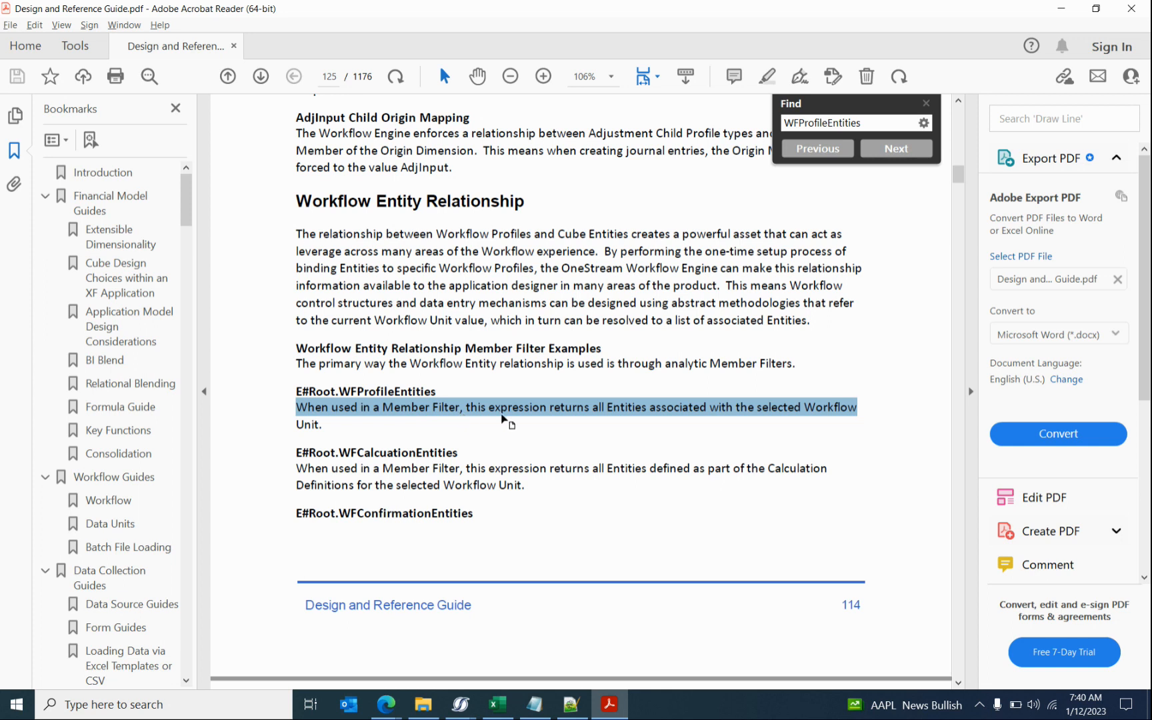
{"action": "key", "text": "ctrl+f"}
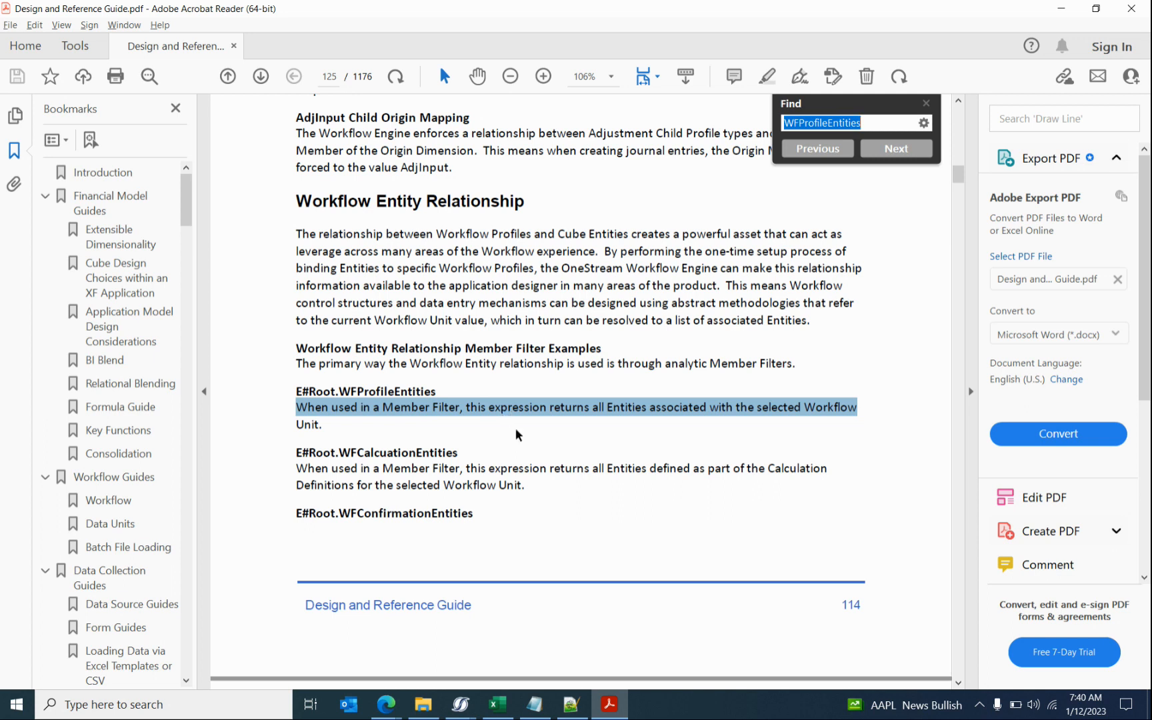
{"action": "scroll", "coordinate": [516, 437], "scroll_direction": "down", "scroll_amount": 10}
{"action": "scroll", "coordinate": [464, 320], "scroll_direction": "down", "scroll_amount": 3}
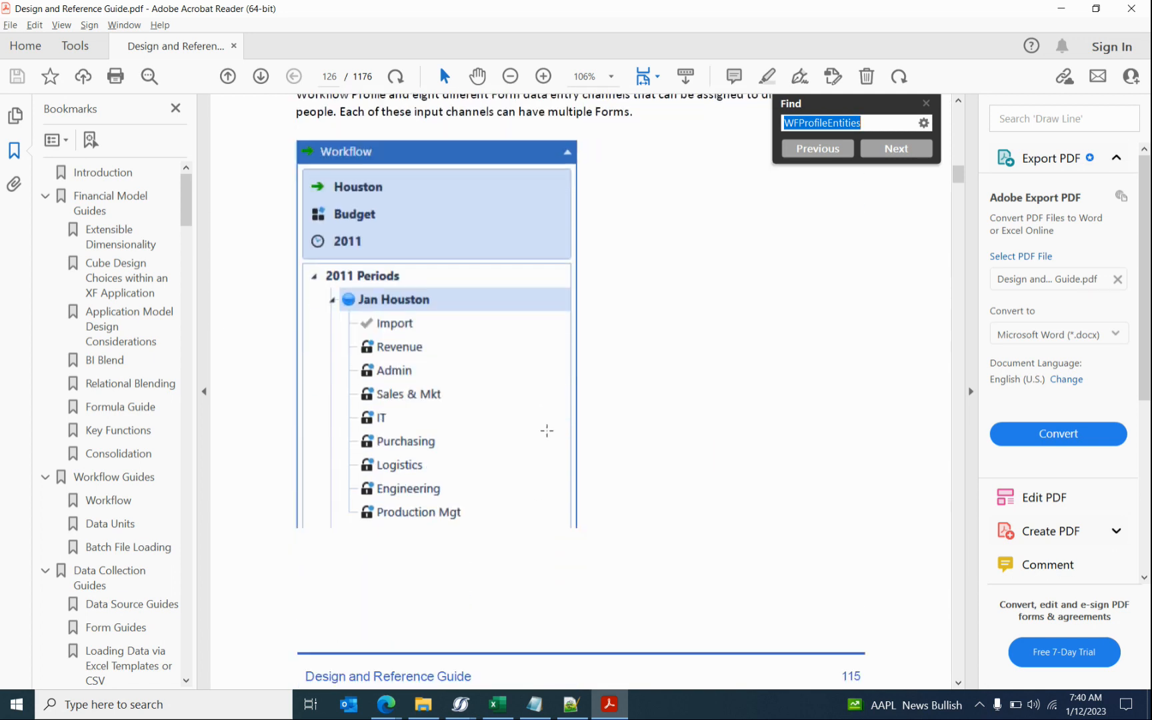
{"action": "scroll", "coordinate": [546, 431], "scroll_direction": "up", "scroll_amount": 3}
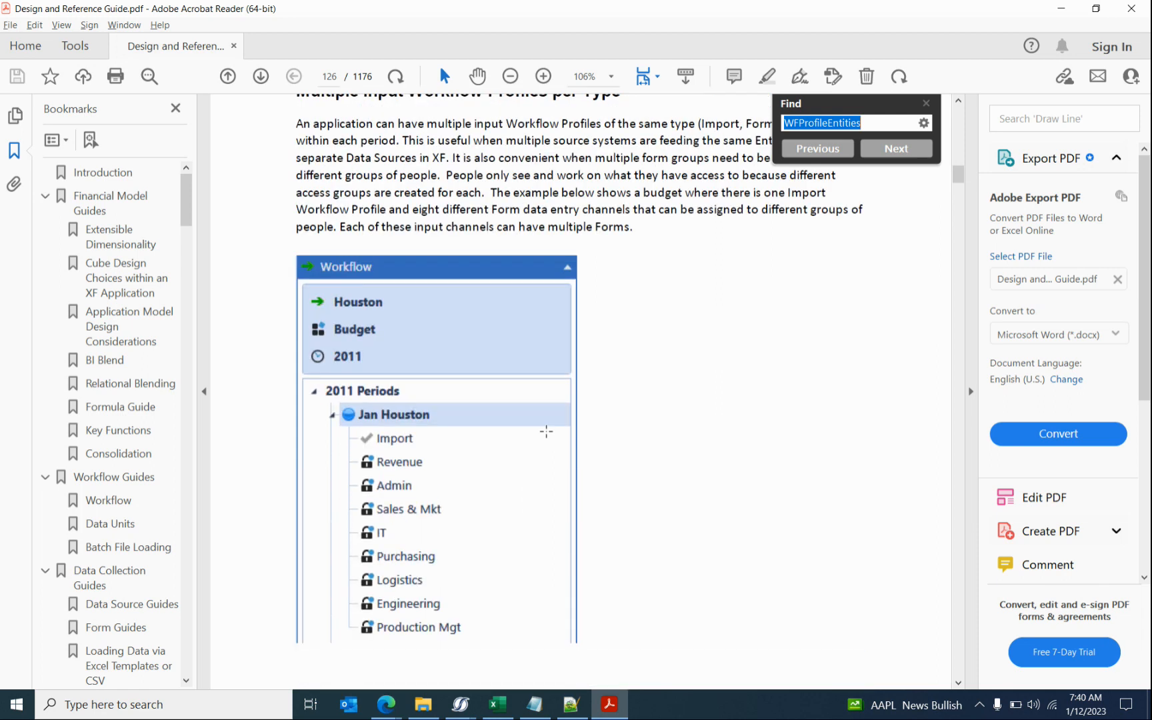
Return to OneStream, switch the active workflow to India and check the entity columns of Test_IS in the Data Explorer.
{"action": "key", "text": "alt+Tab"}
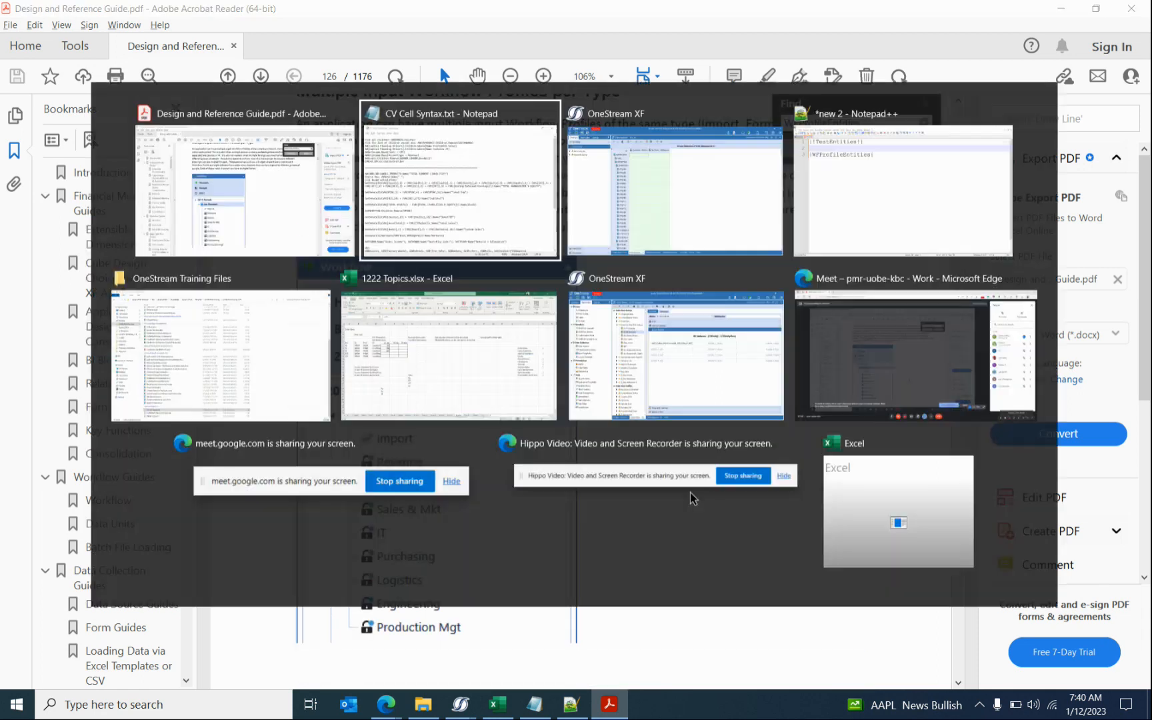
{"action": "left_click", "coordinate": [674, 409]}
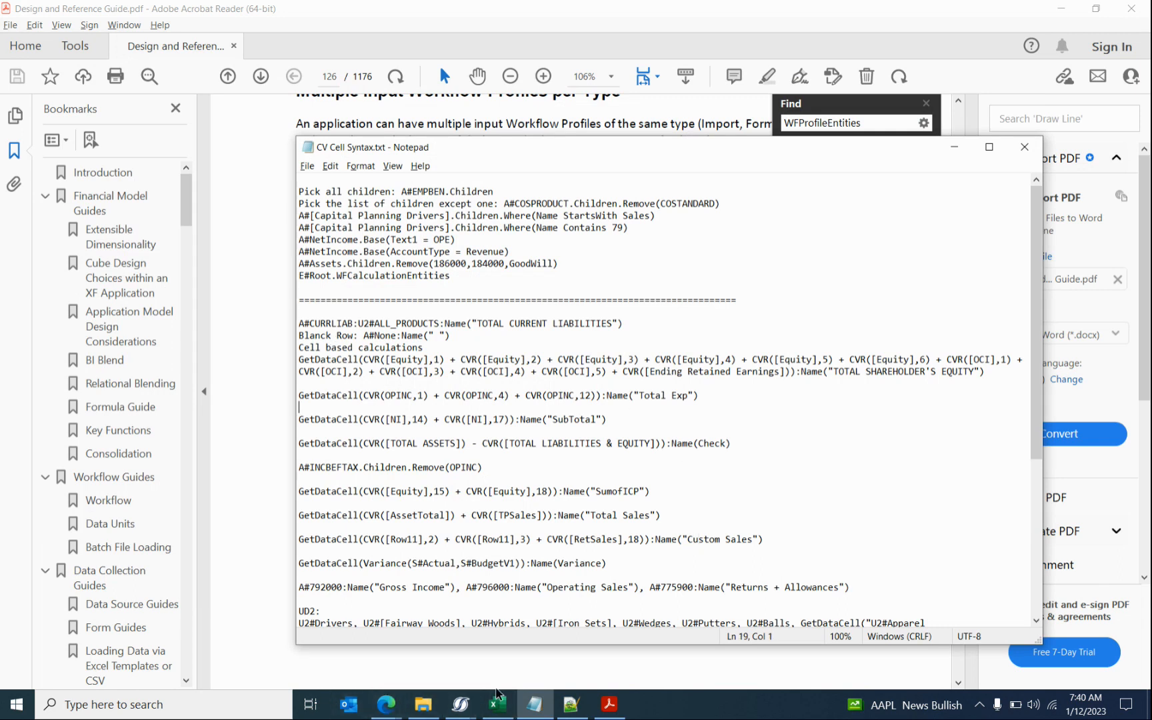
{"action": "mouse_move", "coordinate": [458, 702]}
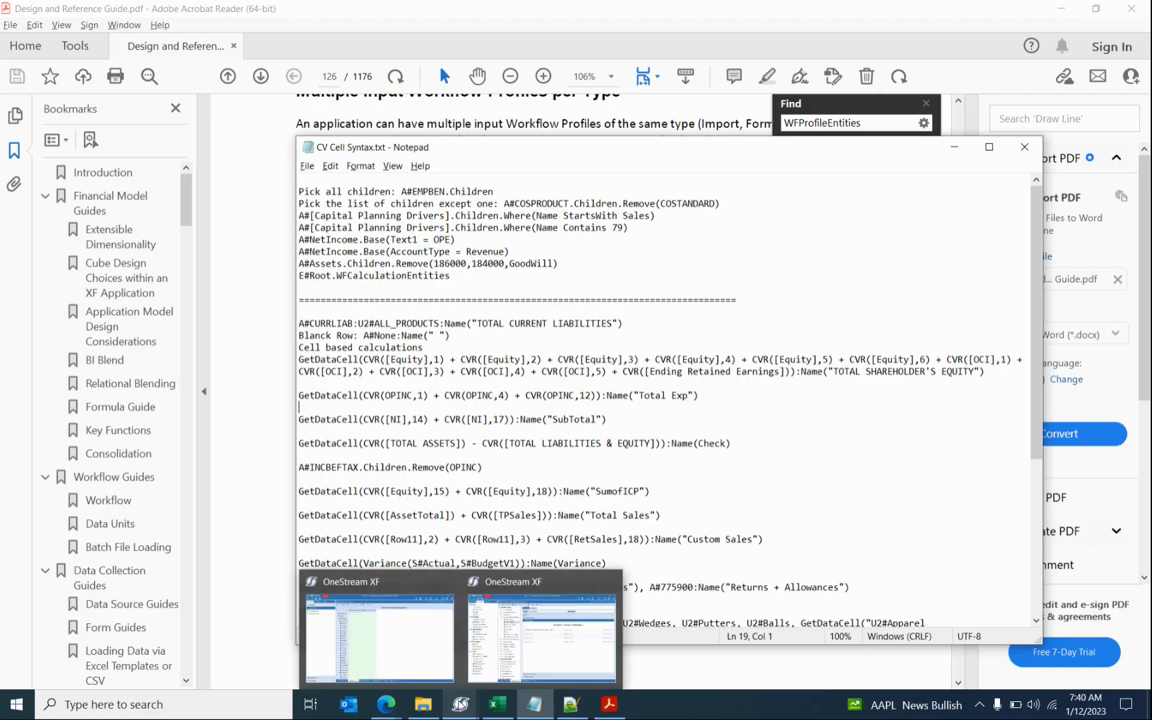
{"action": "left_click", "coordinate": [538, 633]}
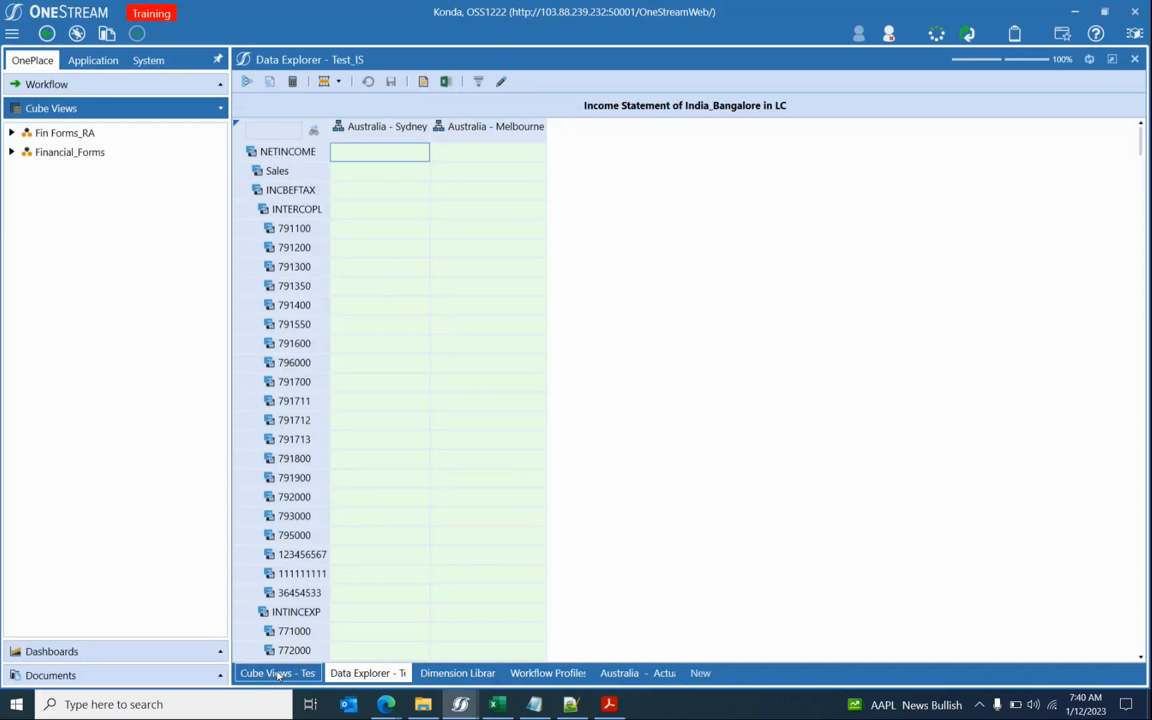
{"action": "left_click", "coordinate": [47, 84]}
{"action": "left_click", "coordinate": [50, 123]}
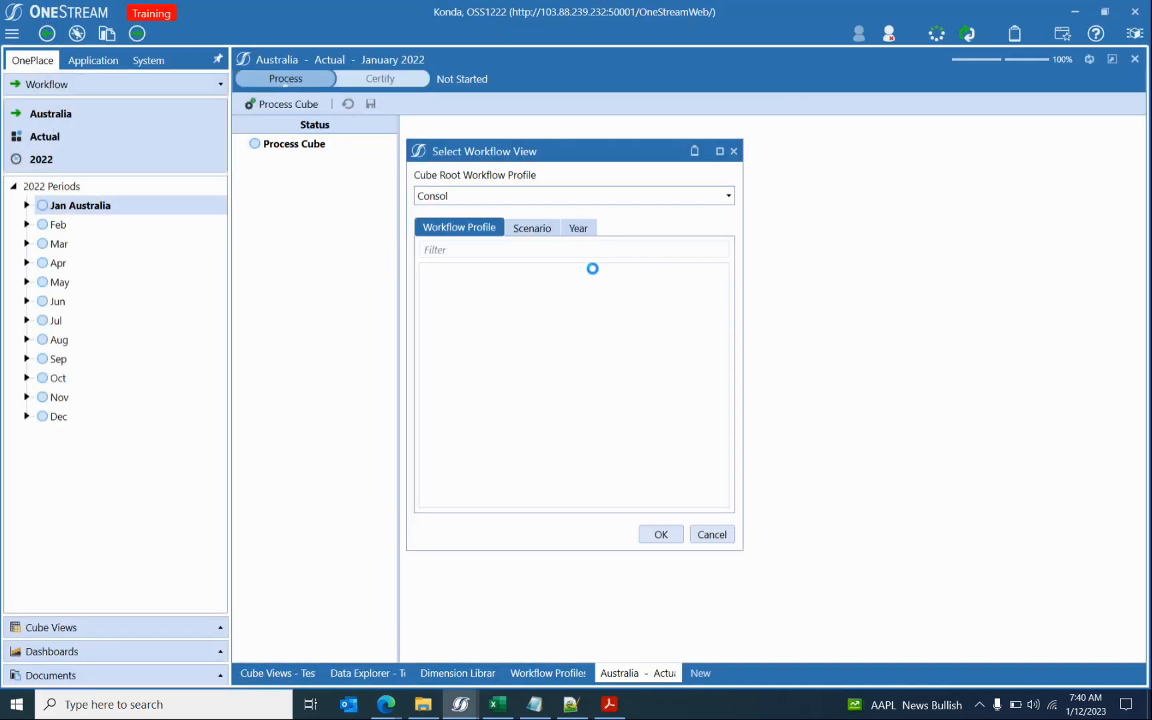
{"action": "double_click", "coordinate": [505, 352]}
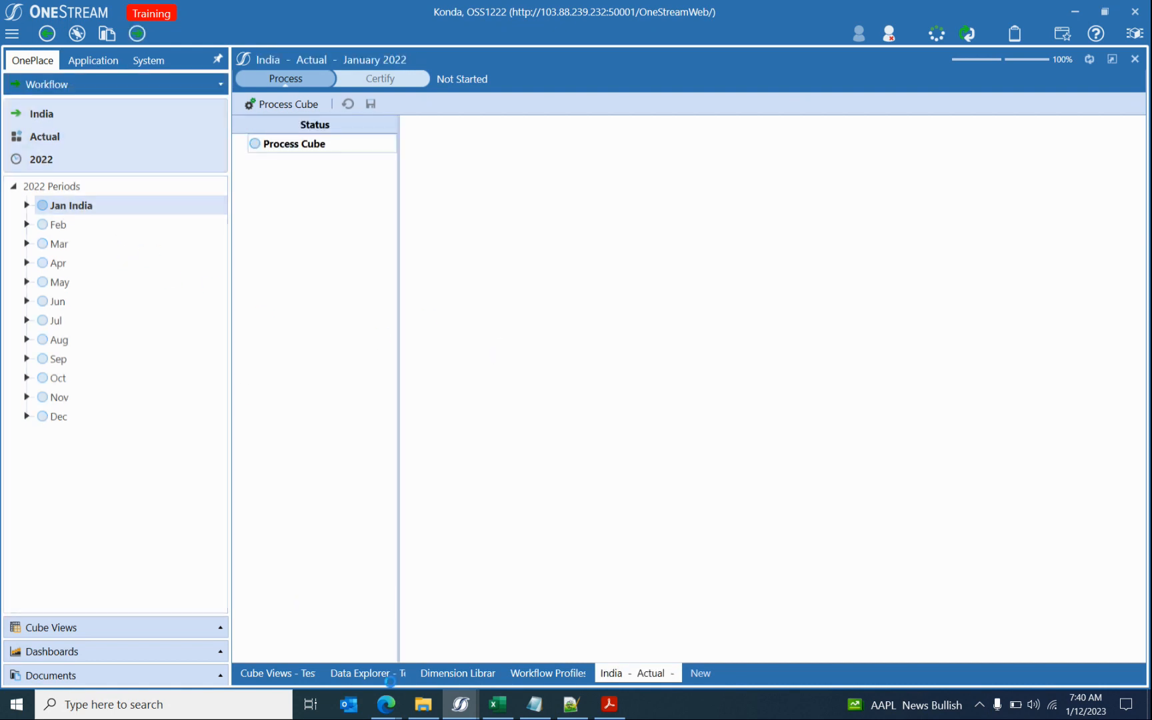
{"action": "left_click", "coordinate": [370, 672]}
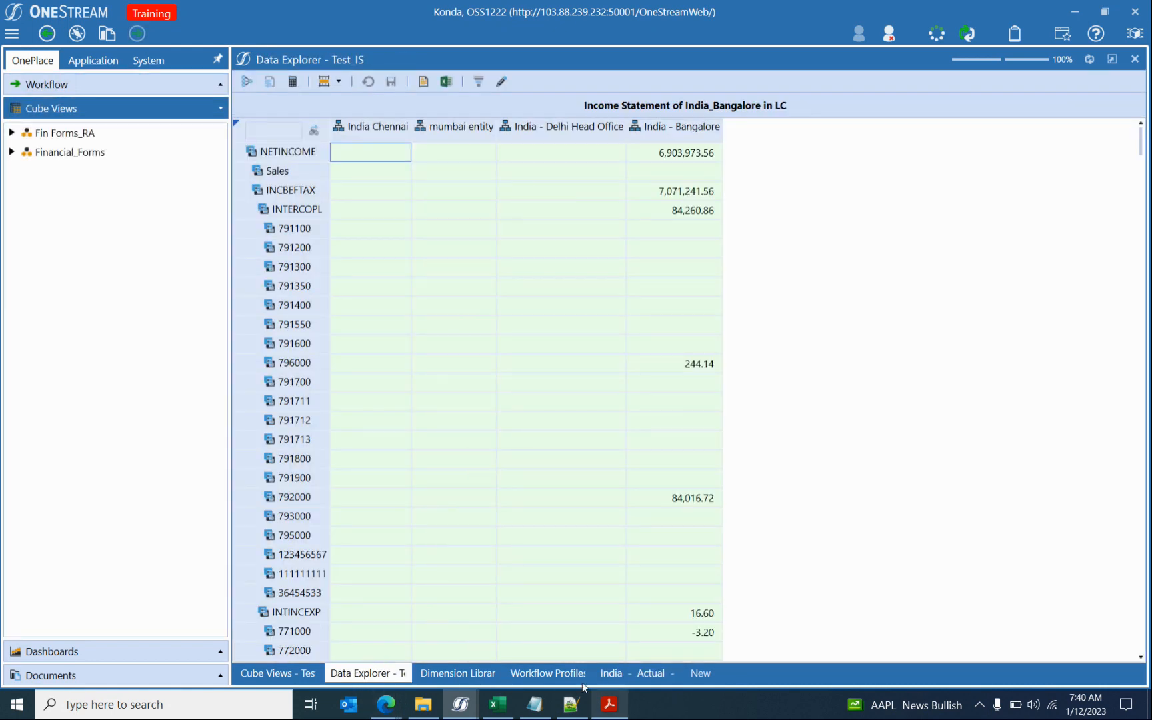
Change the Col1 member filter of the Test_IS cube view to Scenario with S#Actual and save.
{"action": "left_click", "coordinate": [267, 673]}
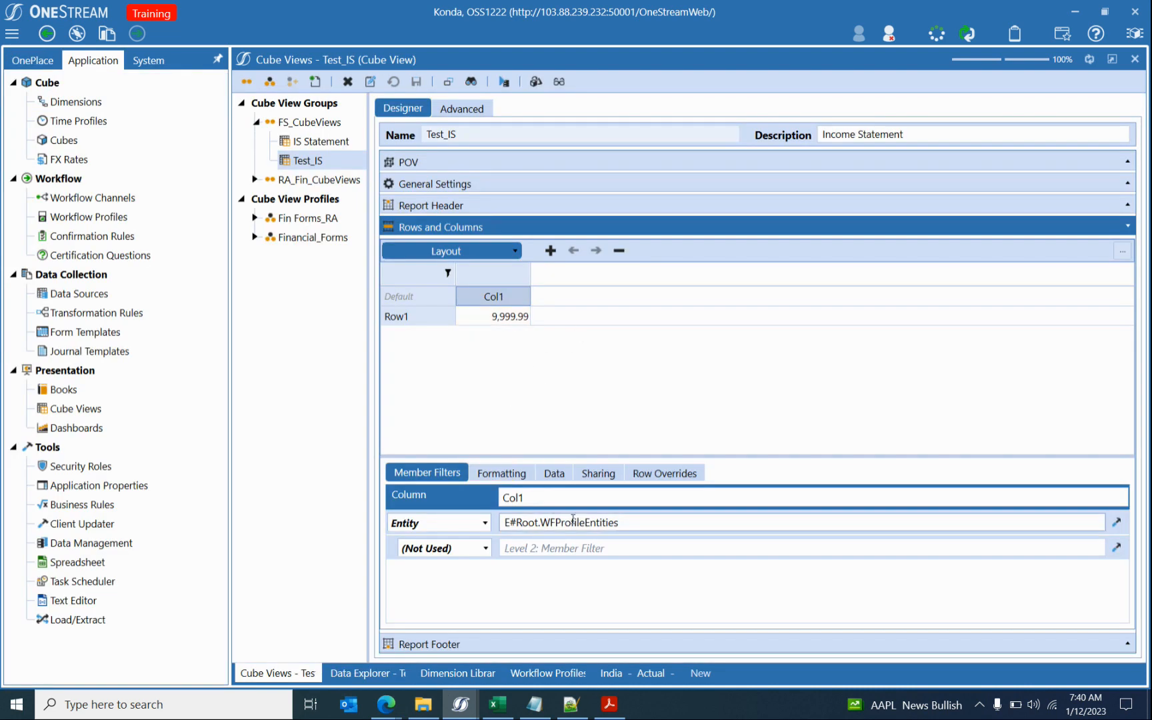
{"action": "left_click", "coordinate": [480, 522]}
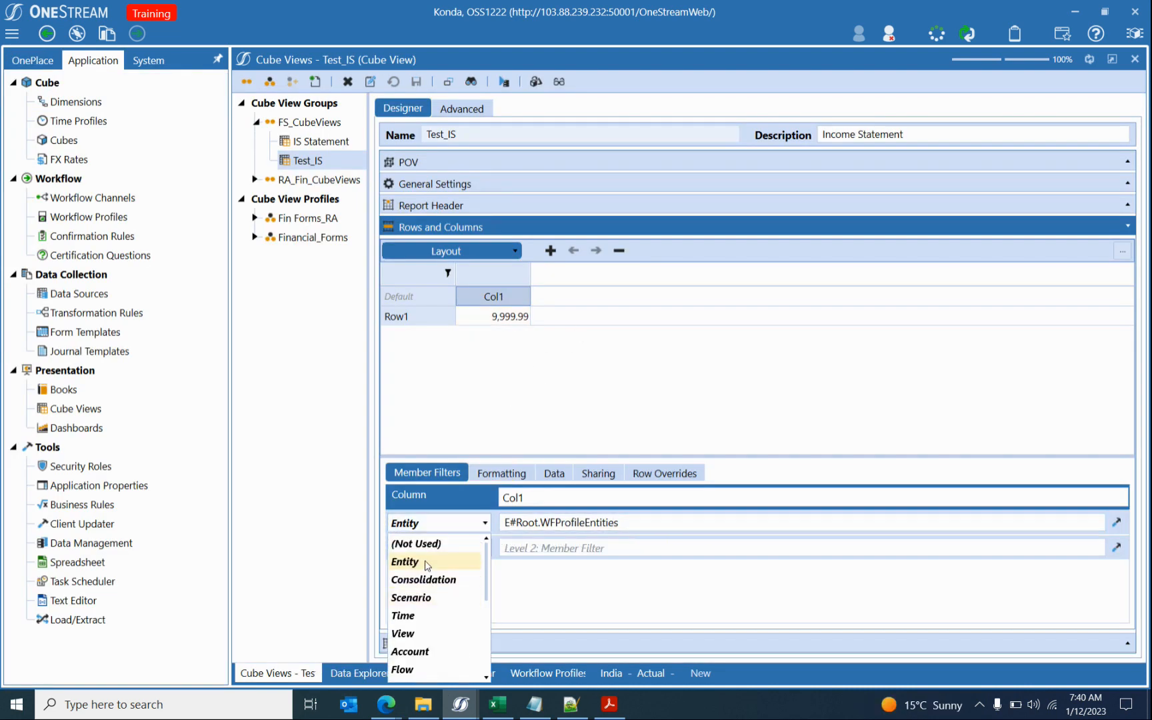
{"action": "left_click", "coordinate": [429, 601]}
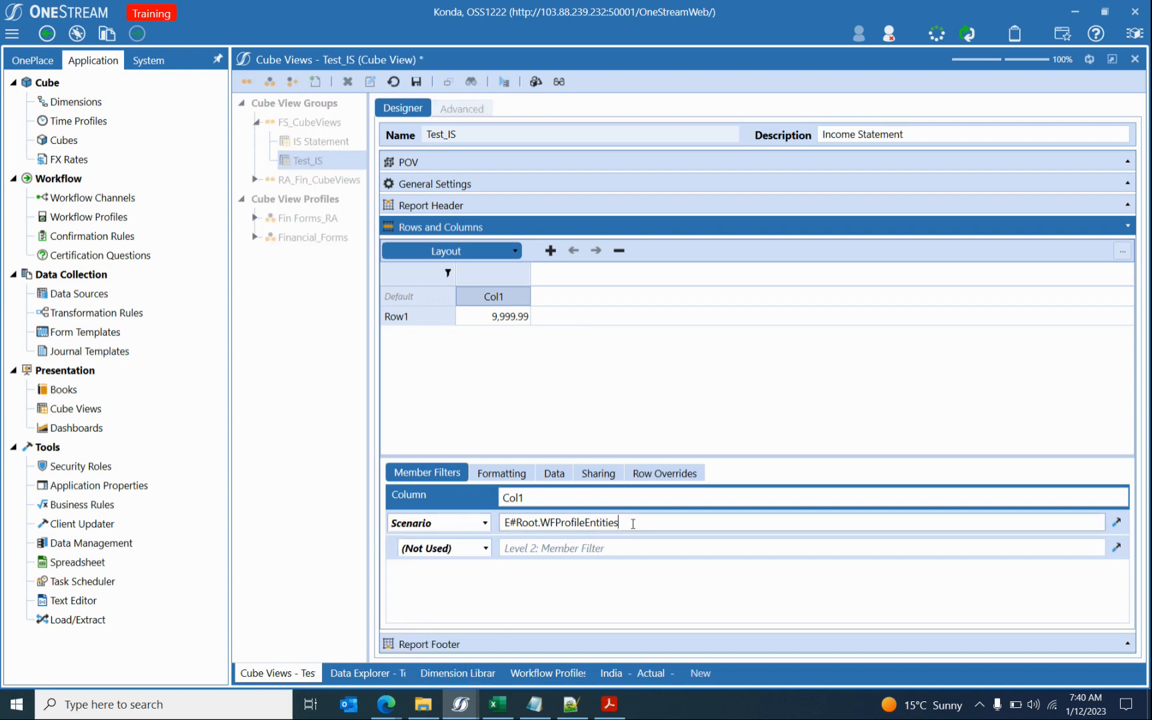
{"action": "left_click_drag", "start_coordinate": [654, 517], "coordinate": [317, 524]}
{"action": "type", "text": "S#Actual"}
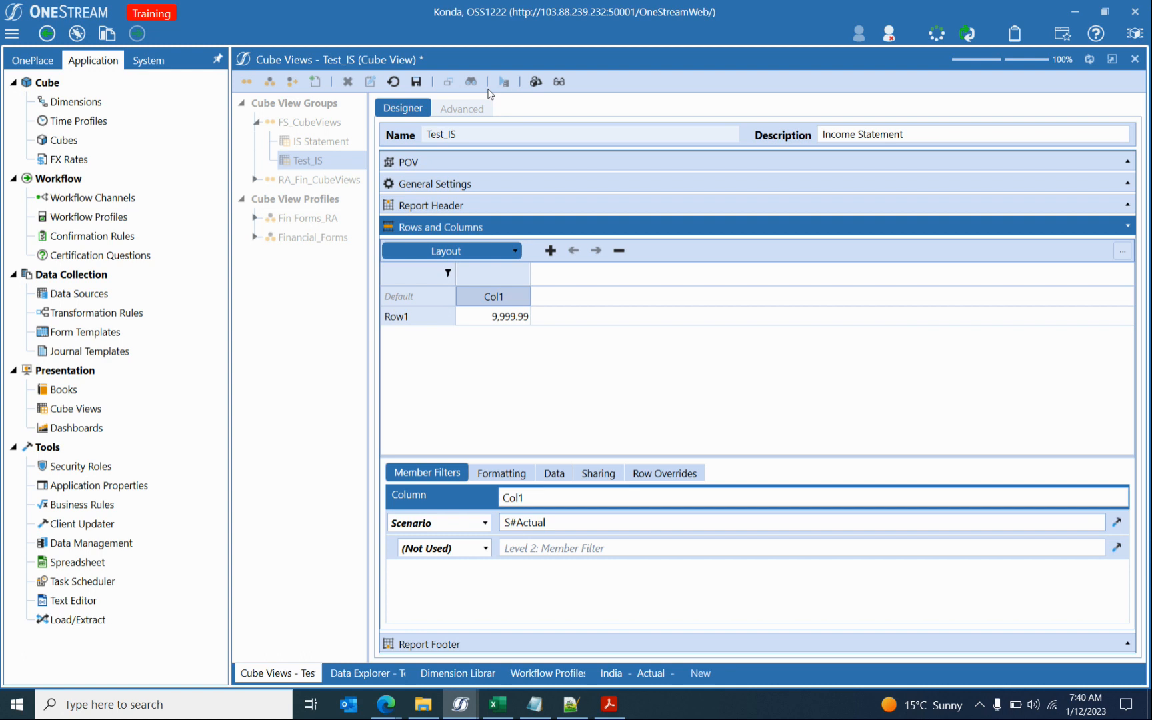
{"action": "left_click", "coordinate": [416, 82]}
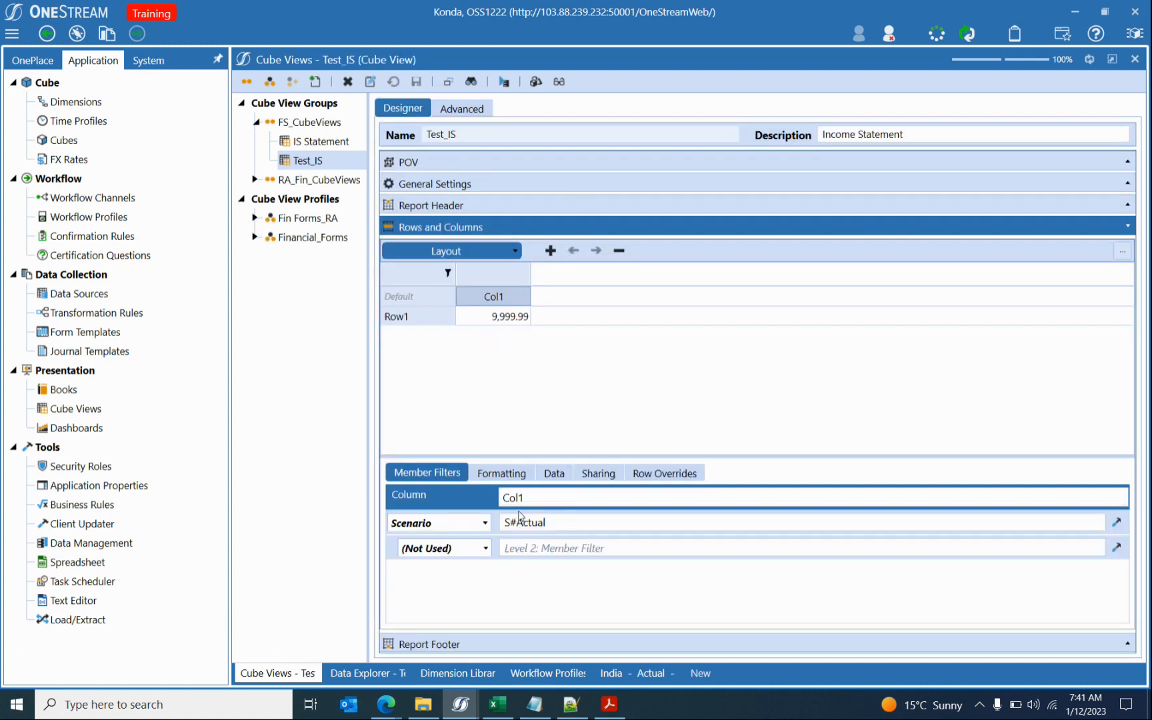
Set the Col1 member filter to the Time dimension with T#2022M1 and save the cube view.
{"action": "left_click", "coordinate": [459, 523]}
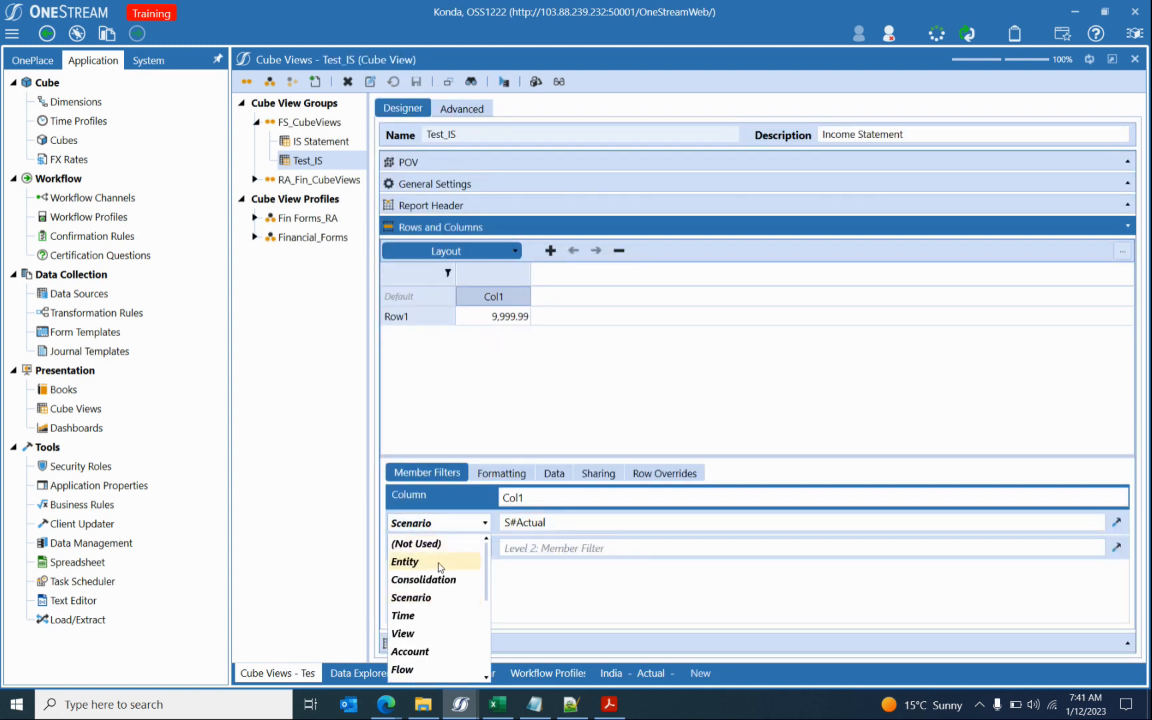
{"action": "left_click", "coordinate": [418, 620]}
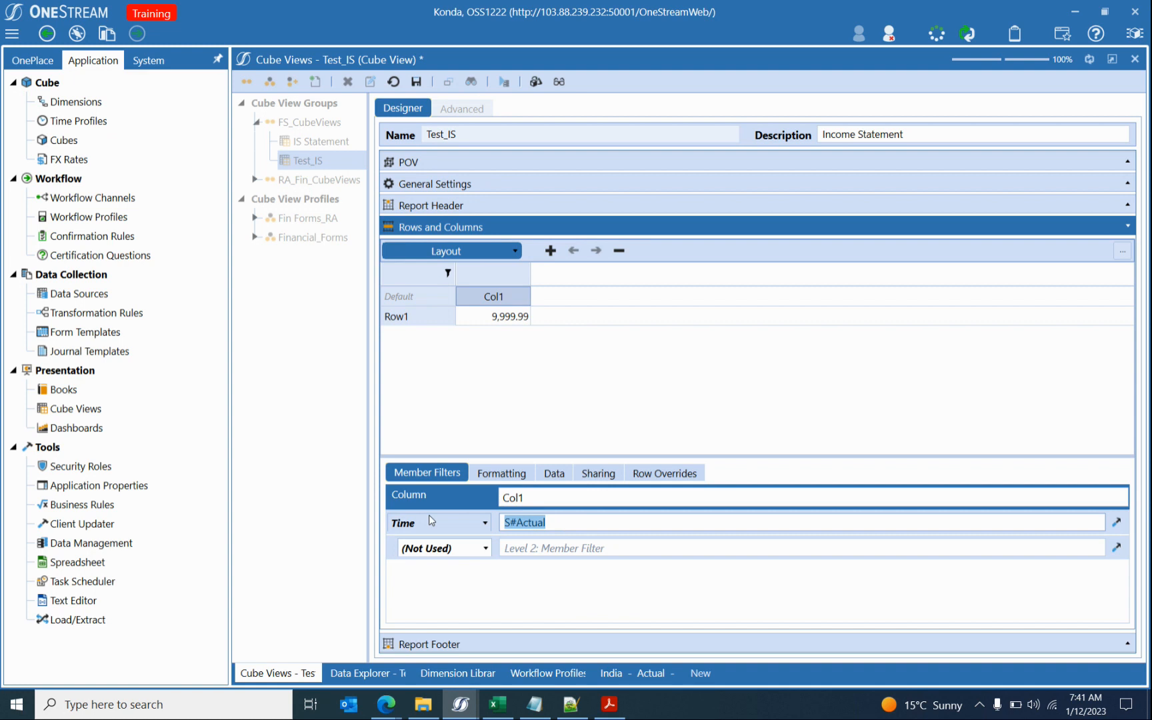
{"action": "type", "text": "T#2022M1"}
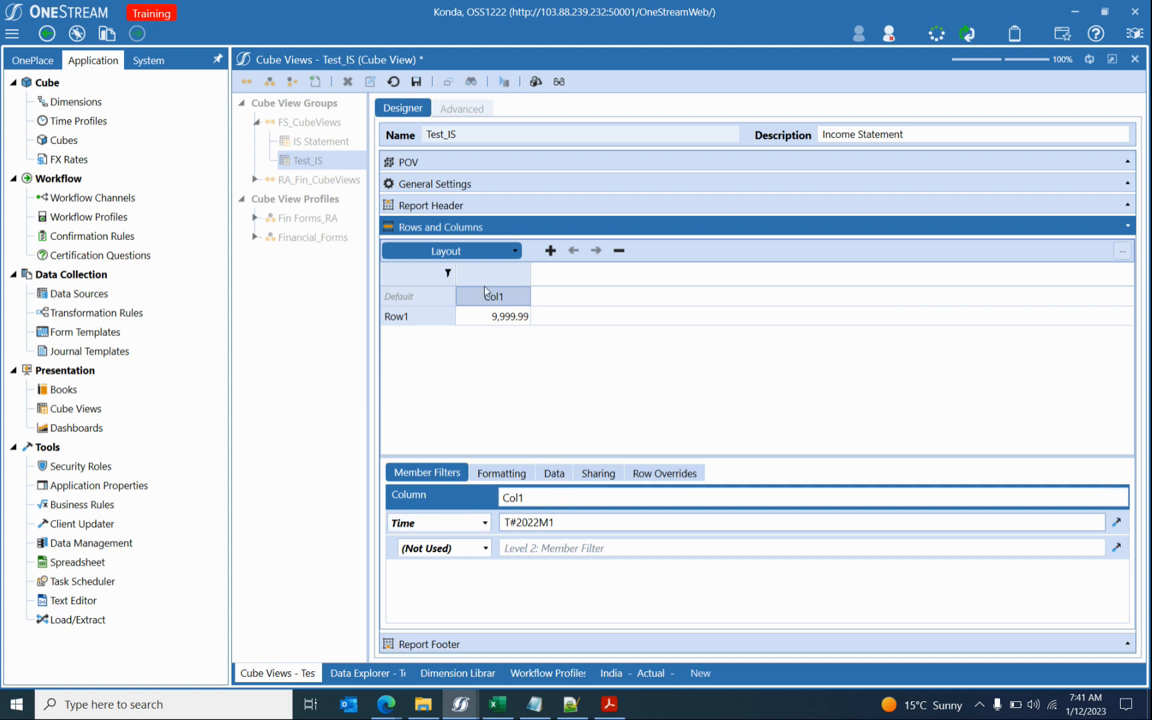
{"action": "left_click", "coordinate": [427, 81]}
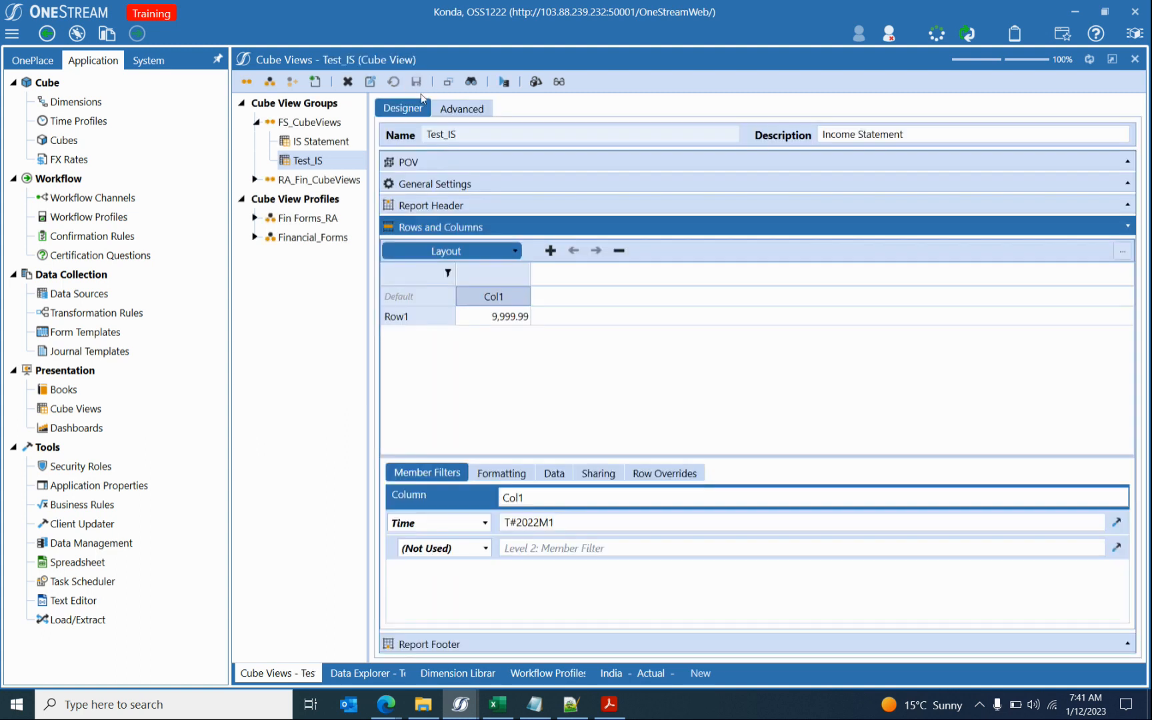
Rename column Col1 as CM and save the cube view.
{"action": "double_click", "coordinate": [537, 520]}
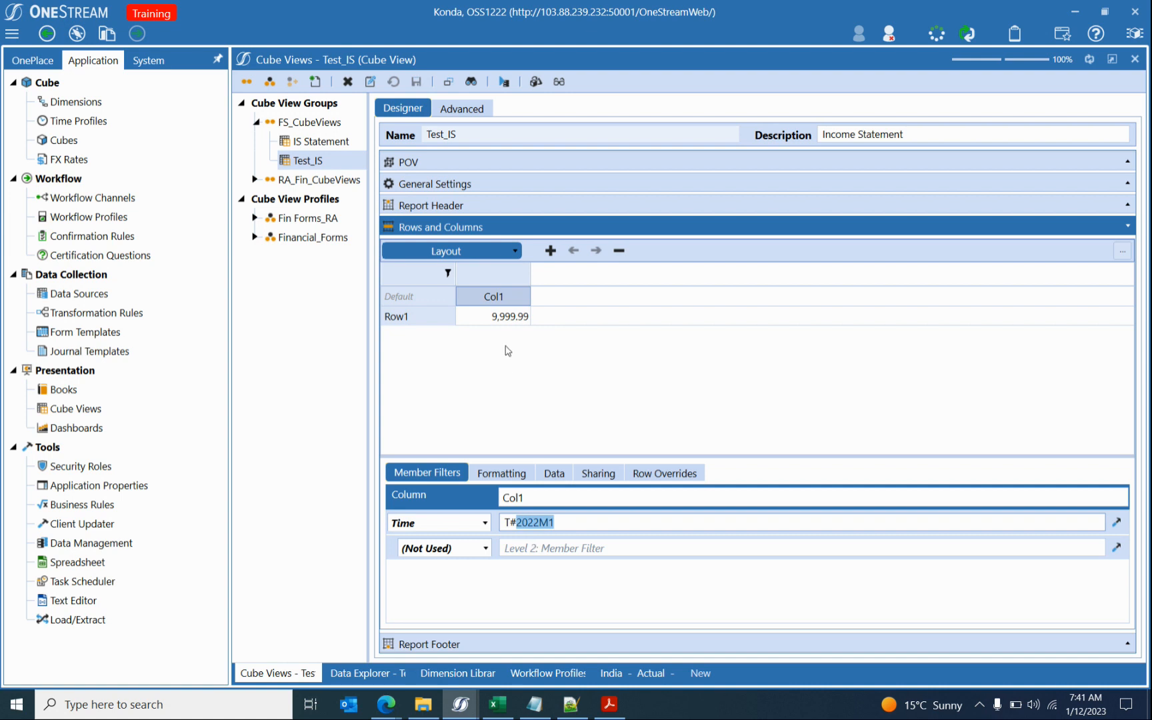
{"action": "double_click", "coordinate": [531, 495]}
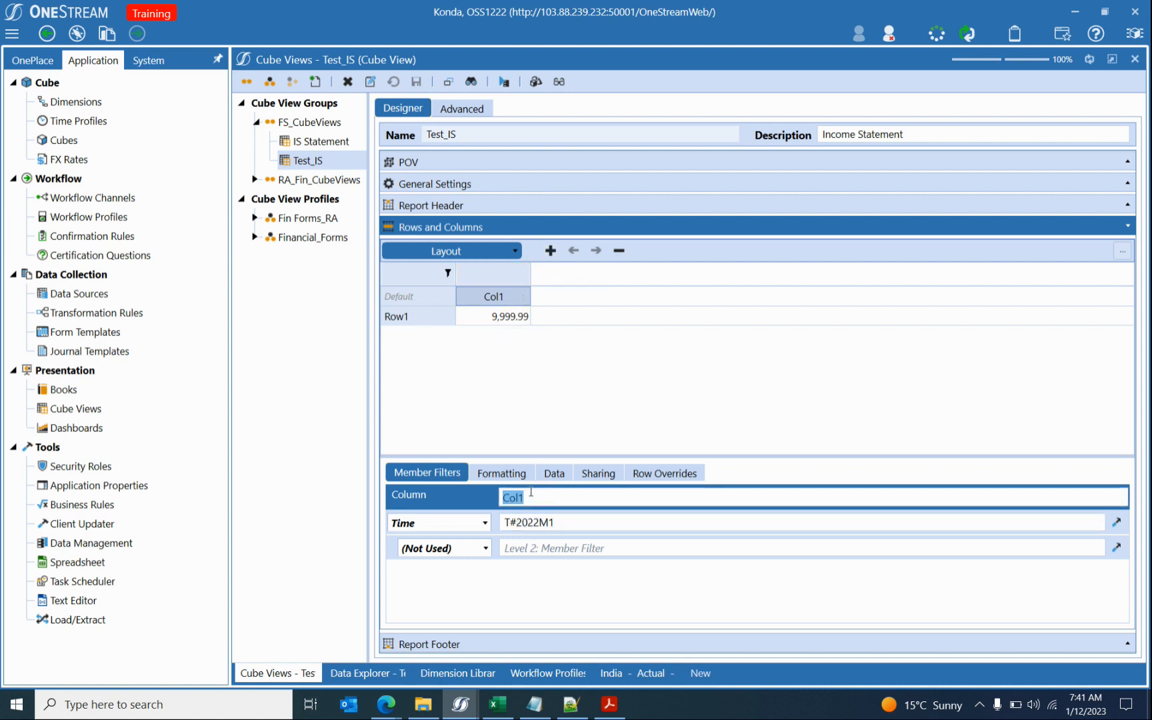
{"action": "type", "text": "CM"}
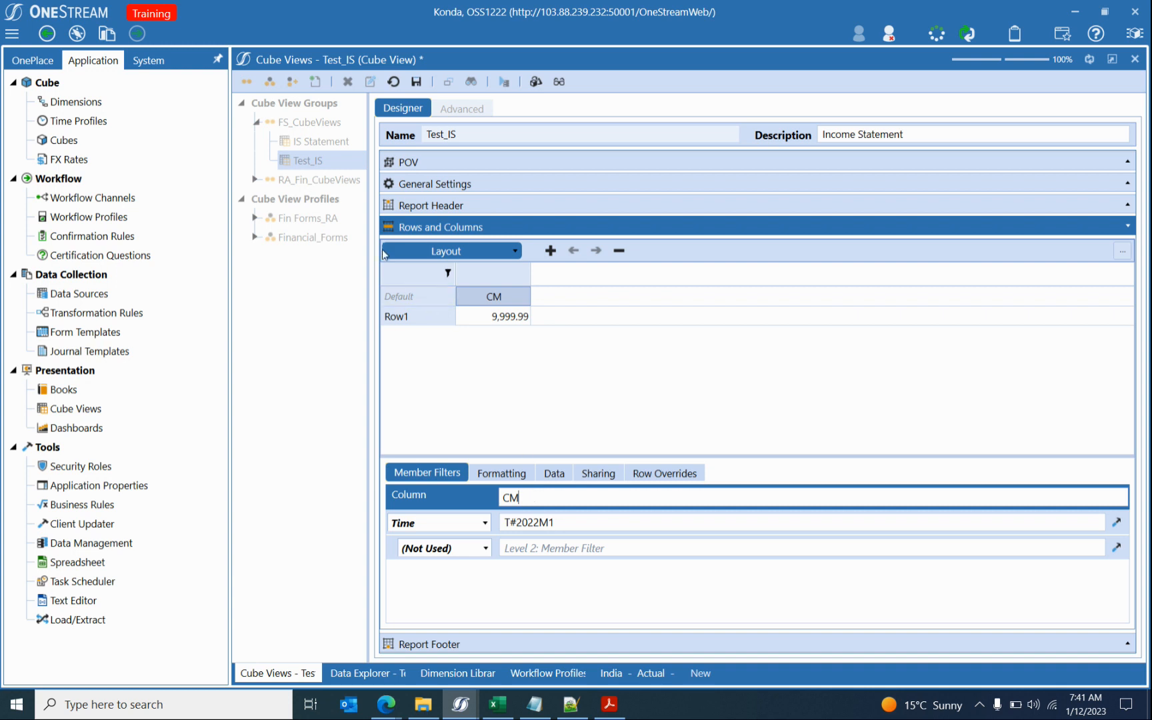
{"action": "left_click", "coordinate": [416, 82]}
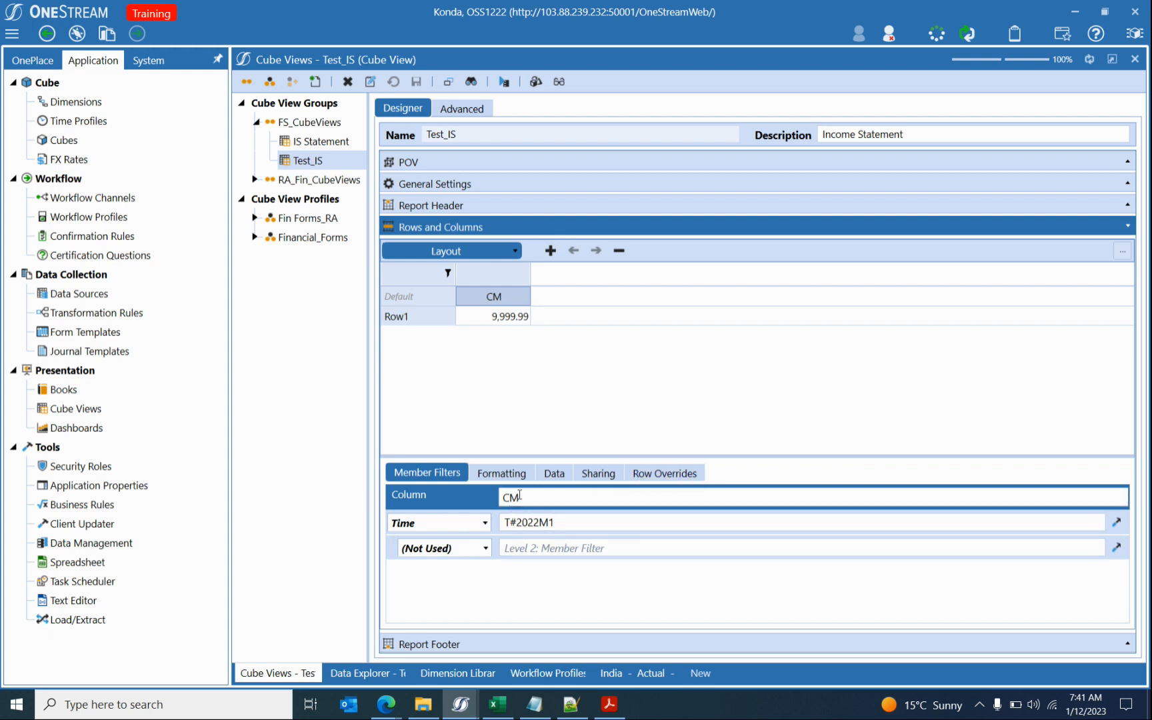
Try CurrentMonth as the first column's name, and change it back to CM.
{"action": "left_click_drag", "start_coordinate": [549, 494], "coordinate": [361, 504]}
{"action": "type", "text": "CurrentMonth"}
{"action": "key", "text": "ctrl+a"}
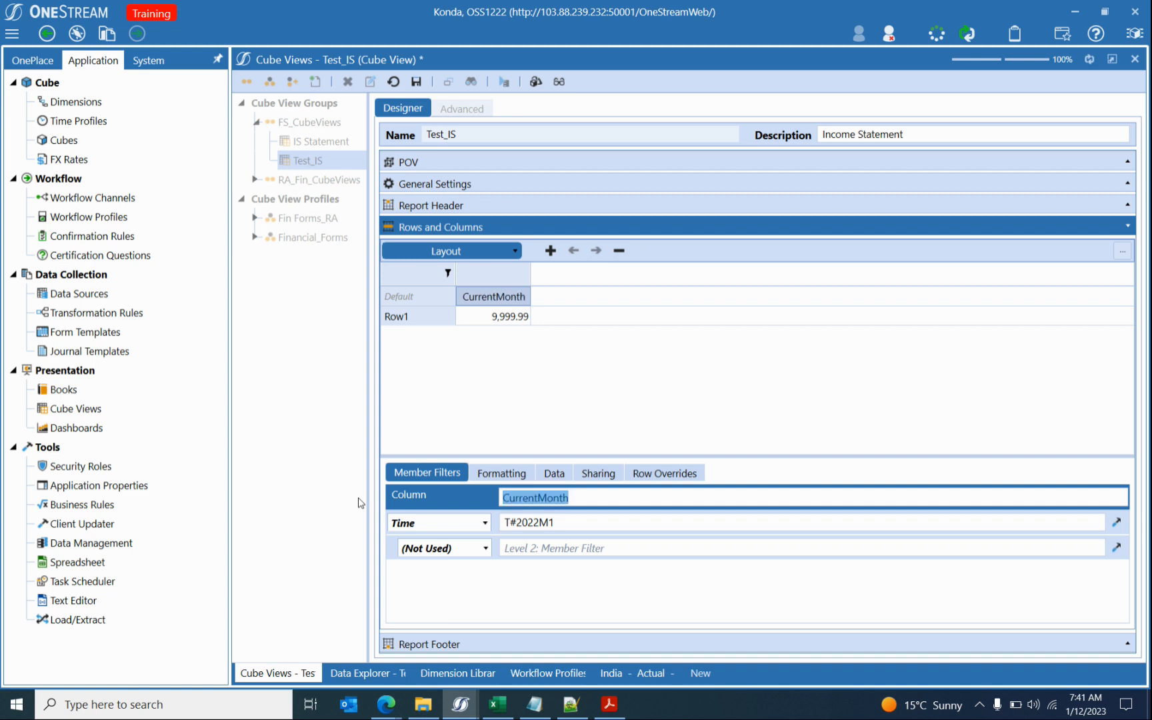
{"action": "type", "text": "CM"}
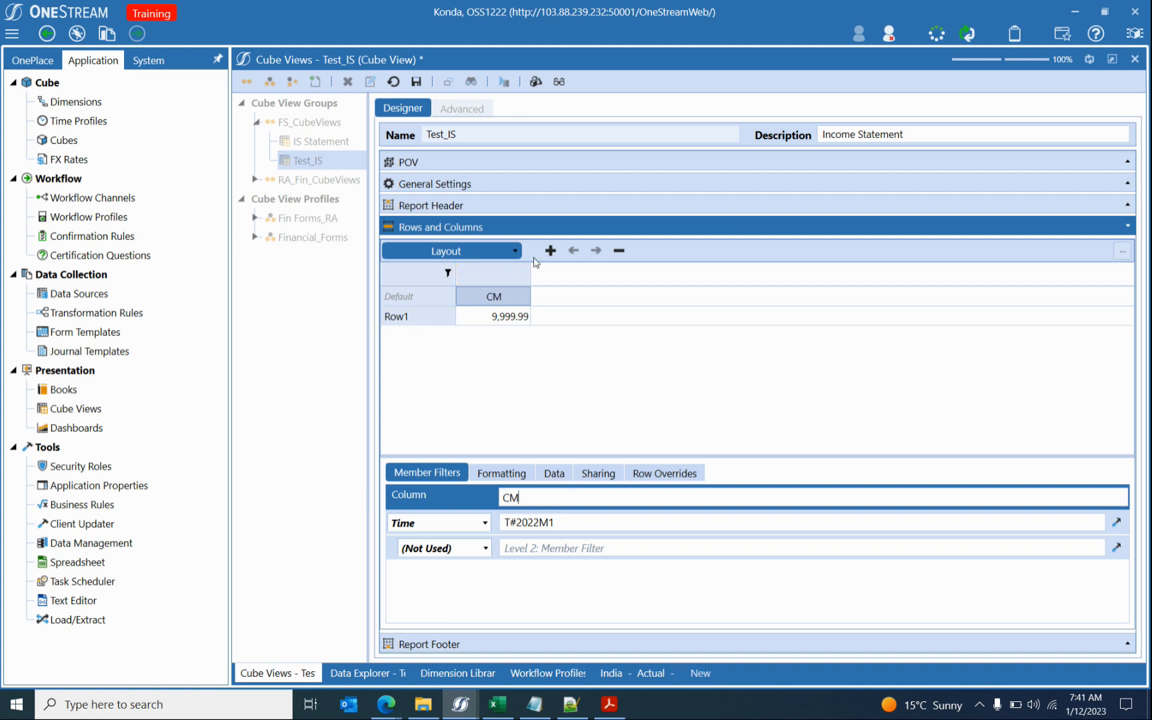
Add a second column named PM with the Time member filter T#2021M12 and save the cube view.
{"action": "left_click", "coordinate": [550, 251]}
{"action": "left_click", "coordinate": [542, 497]}
{"action": "key", "text": "ctrl+a"}
{"action": "type", "text": "PM"}
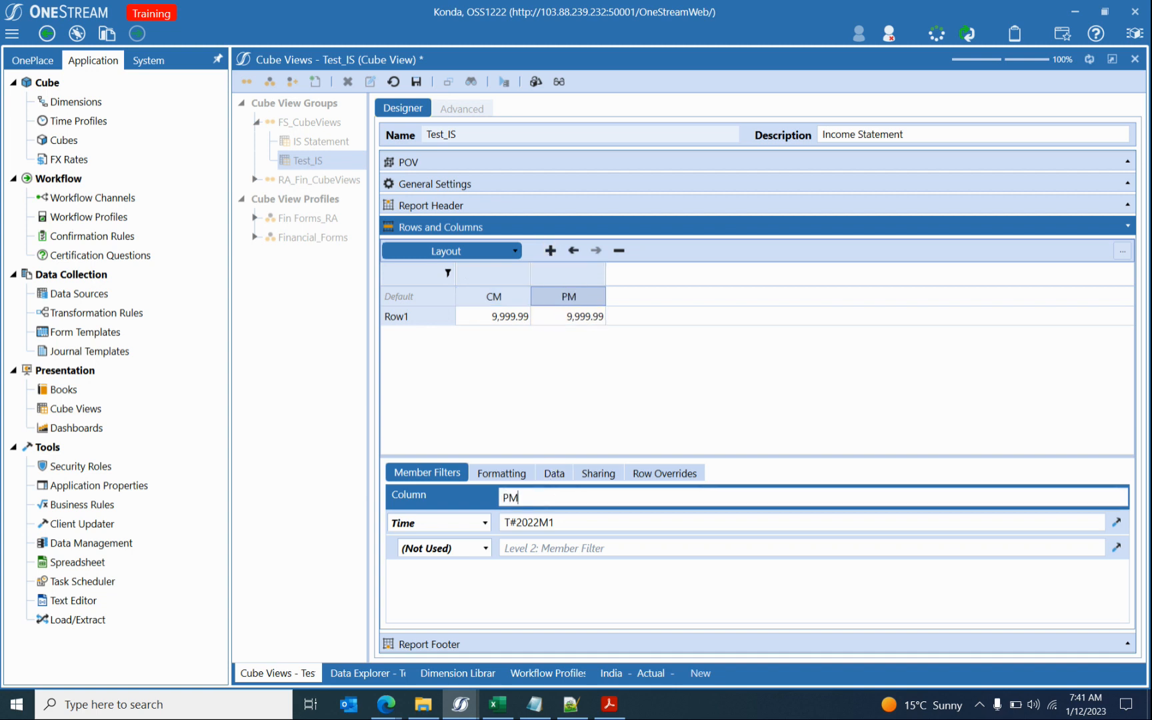
{"action": "left_click", "coordinate": [565, 522]}
{"action": "key", "text": "BackSpace"}
{"action": "key", "text": "BackSpace"}
{"action": "key", "text": "BackSpace"}
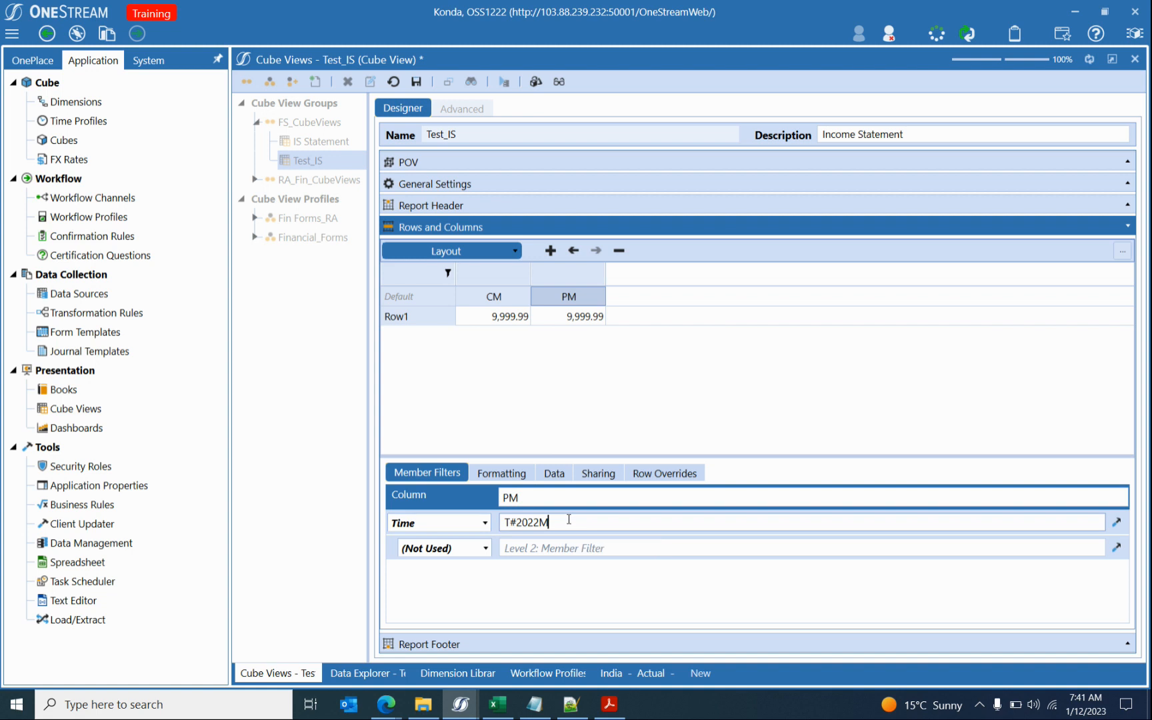
{"action": "type", "text": "1M12"}
{"action": "left_click", "coordinate": [416, 81]}
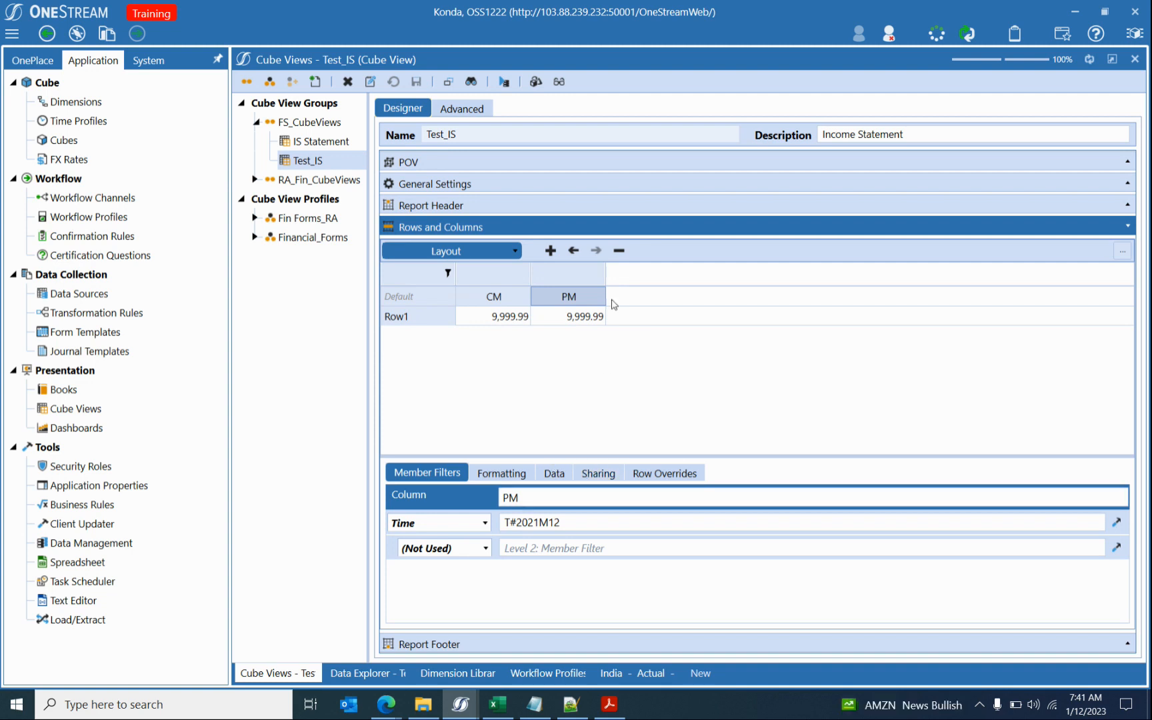
Add a third column to the cube view and name it Var.
{"action": "left_click", "coordinate": [550, 251]}
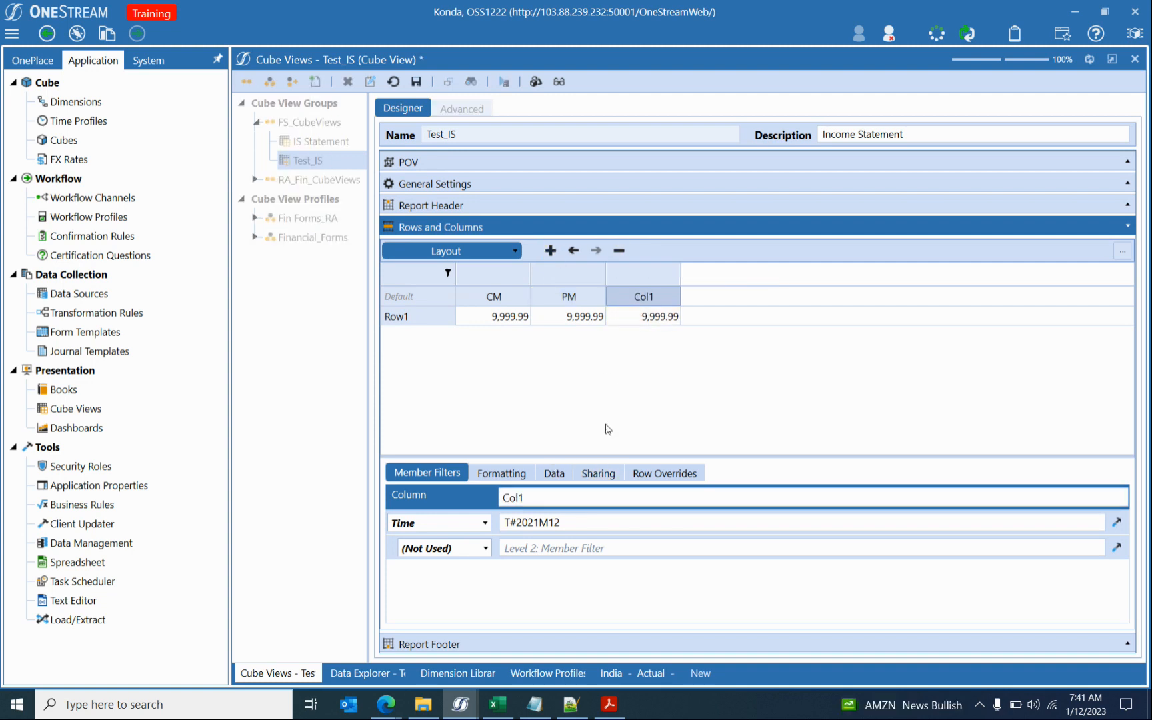
{"action": "double_click", "coordinate": [540, 496]}
{"action": "type", "text": "Var"}
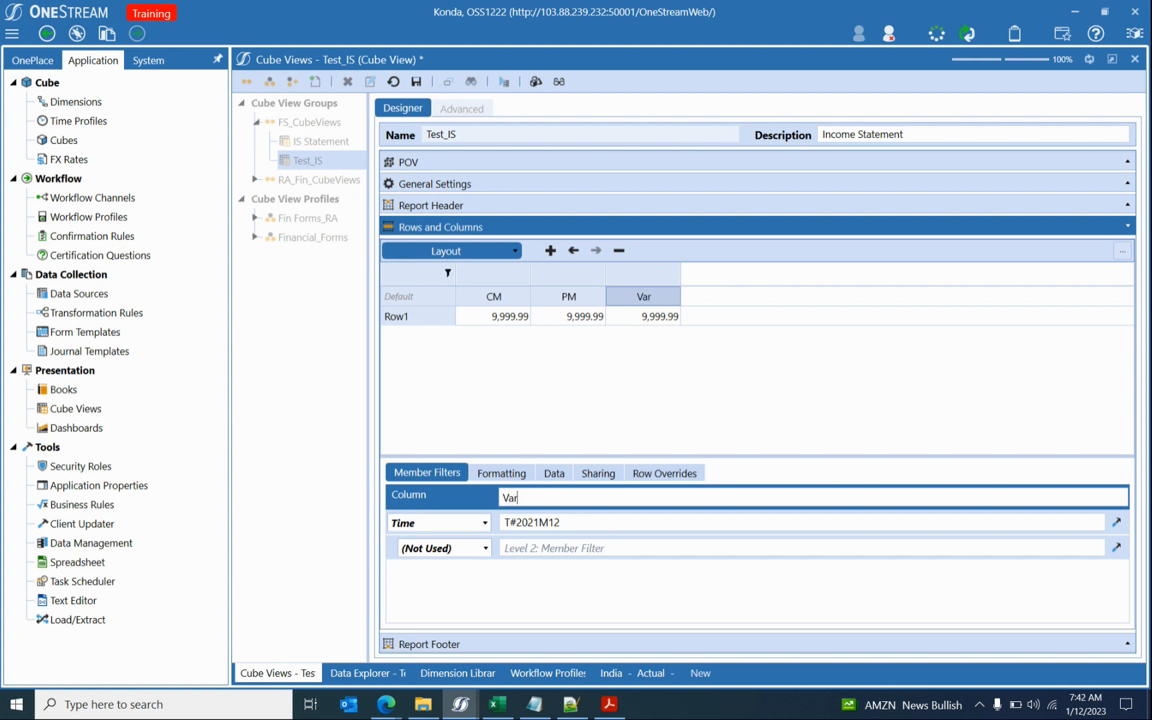
Replace the Var column's Time filter with the opening GetDataCell(, consulting the CV Cell Syntax.txt notes in Notepad for the function's form.
{"action": "left_click_drag", "start_coordinate": [560, 522], "coordinate": [501, 524]}
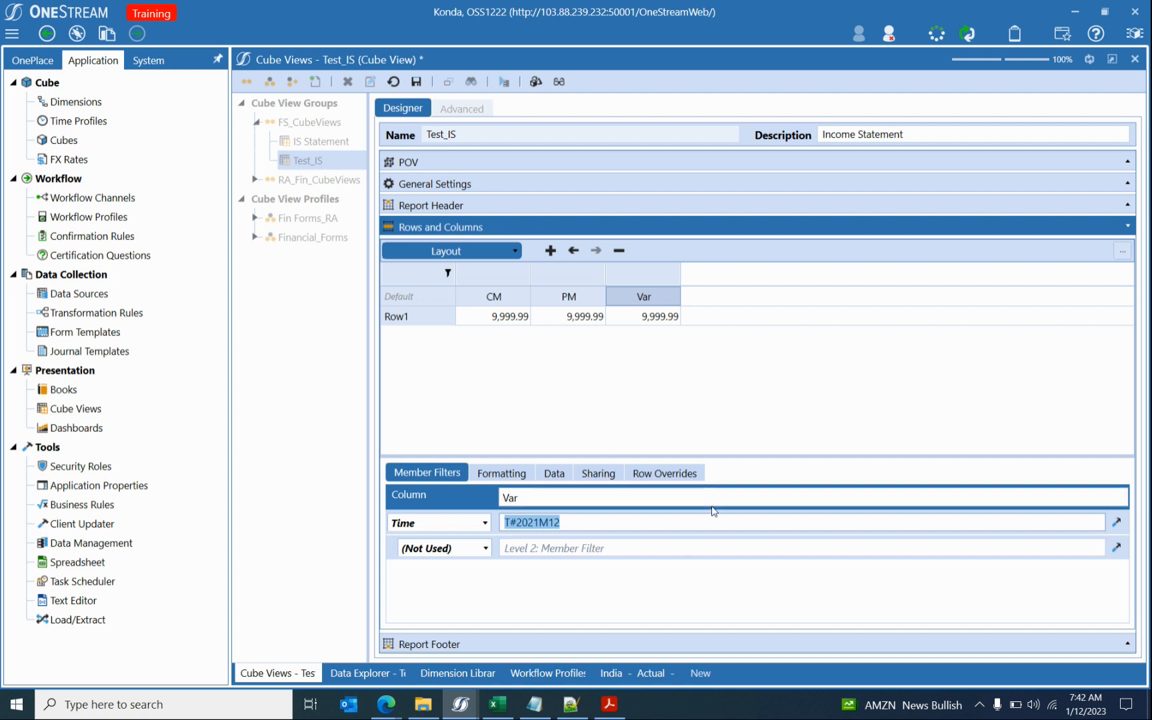
{"action": "type", "text": "GetDataCell"}
{"action": "key", "text": "alt+Tab"}
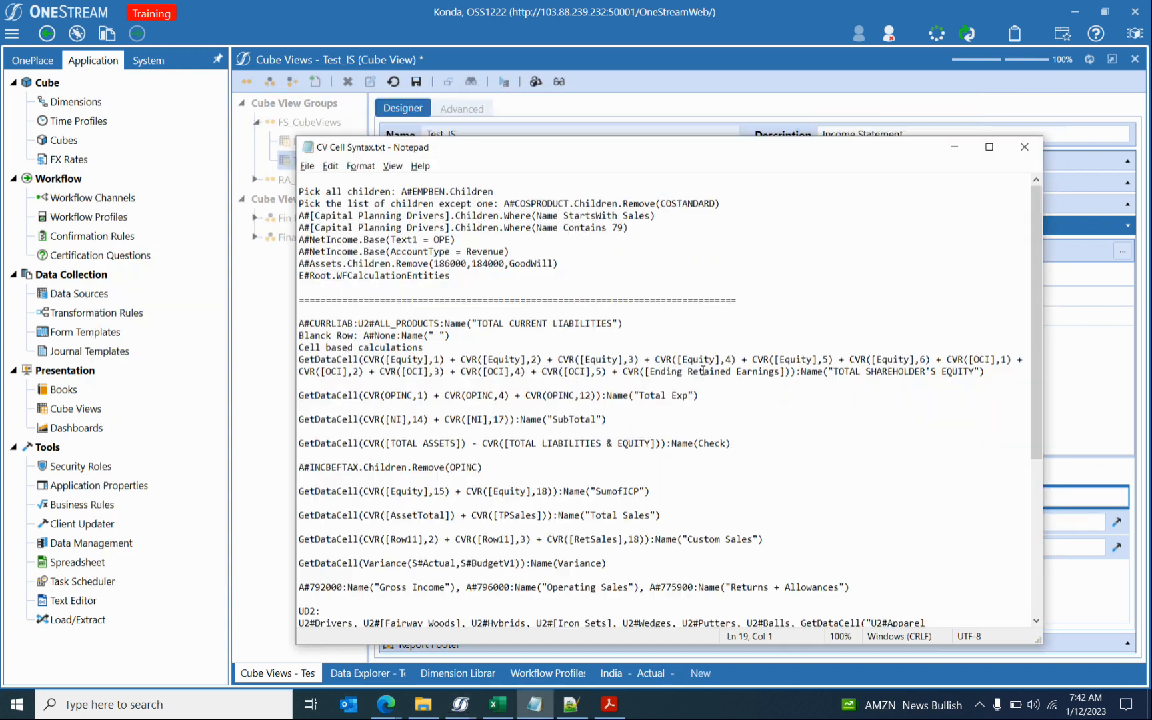
{"action": "left_click", "coordinate": [327, 445]}
{"action": "left_click_drag", "start_coordinate": [304, 442], "coordinate": [361, 442]}
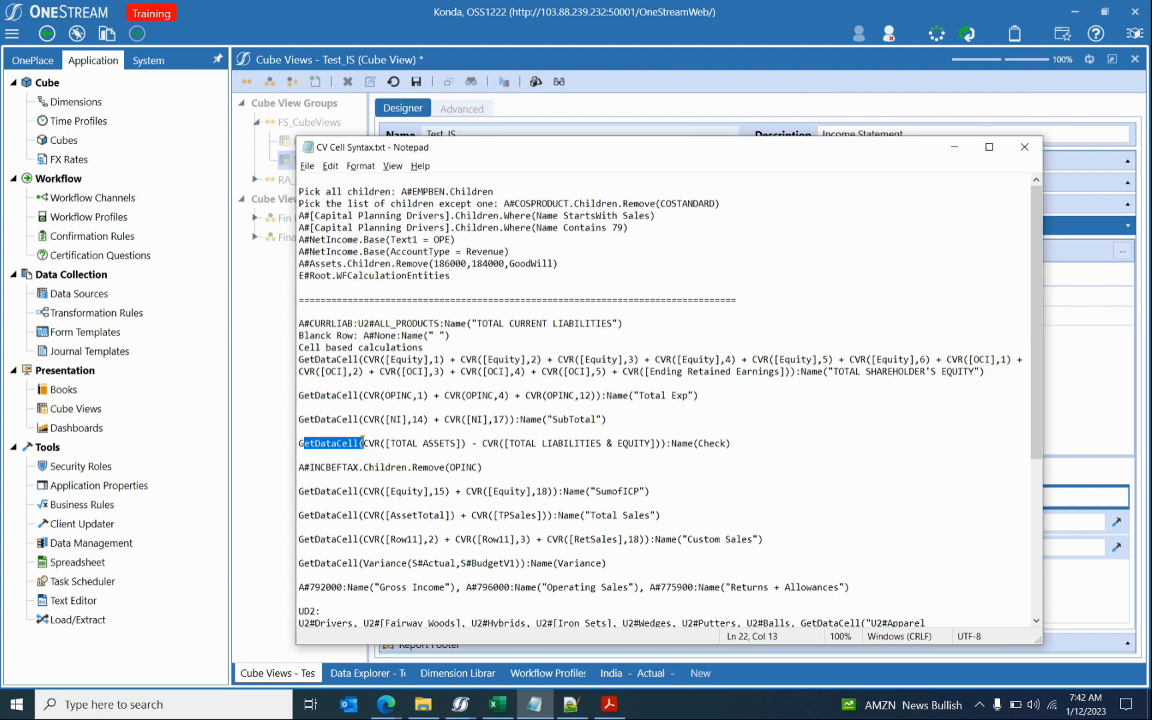
{"action": "key", "text": "alt+Tab"}
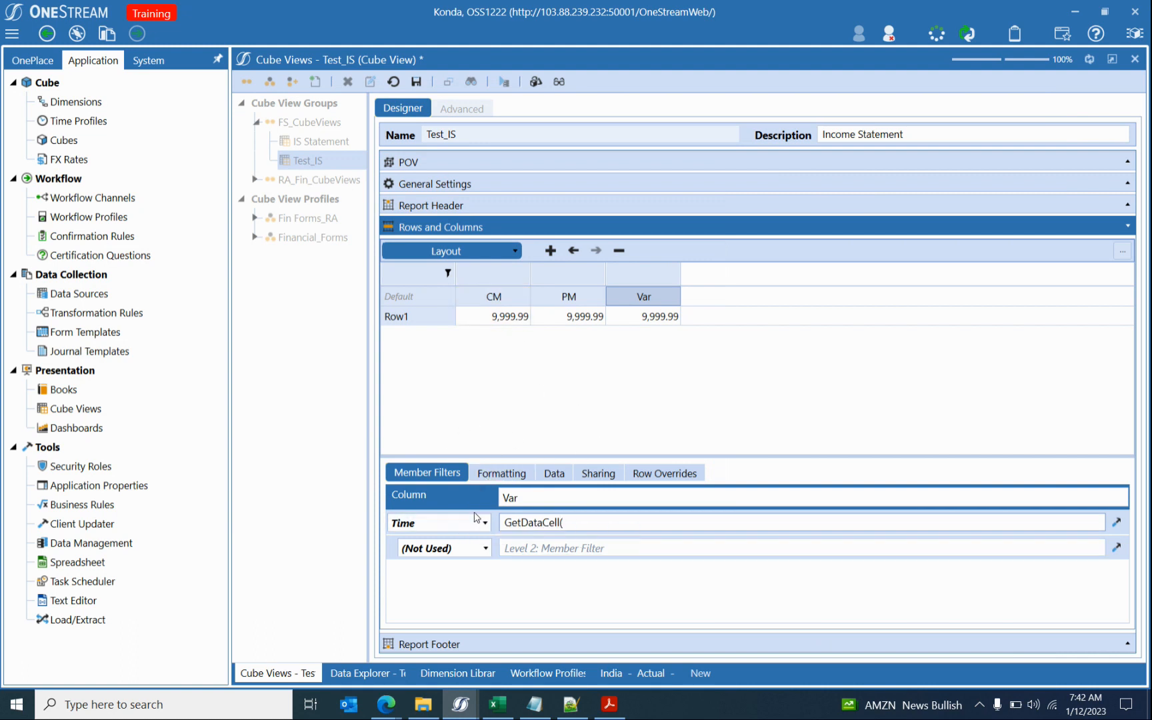
Review the CM and PM columns and return to the Var column.
{"action": "left_click", "coordinate": [498, 303]}
{"action": "left_click", "coordinate": [563, 297]}
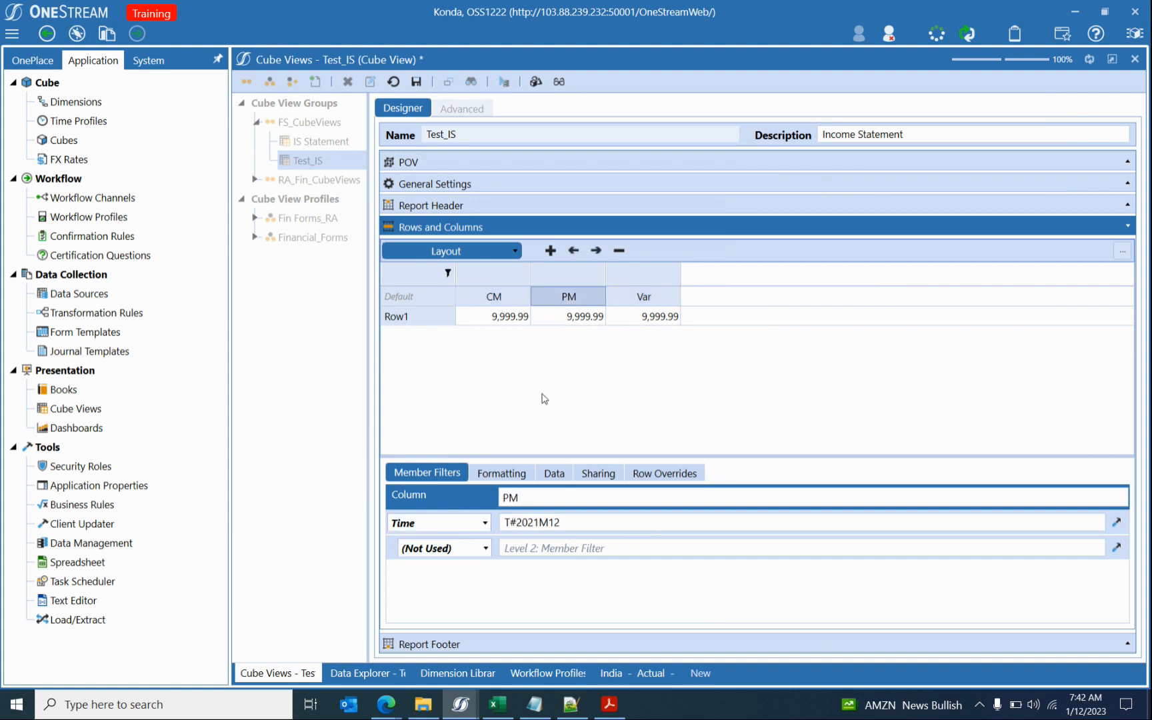
{"action": "left_click", "coordinate": [644, 295]}
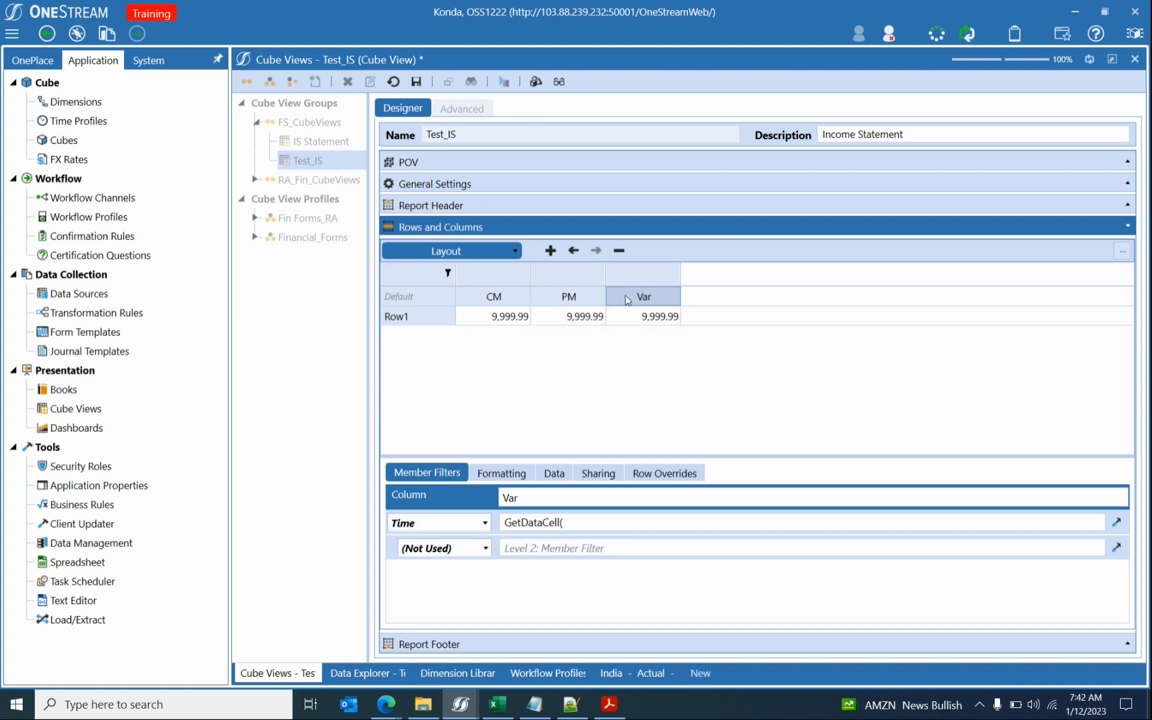
{"action": "left_click", "coordinate": [643, 312]}
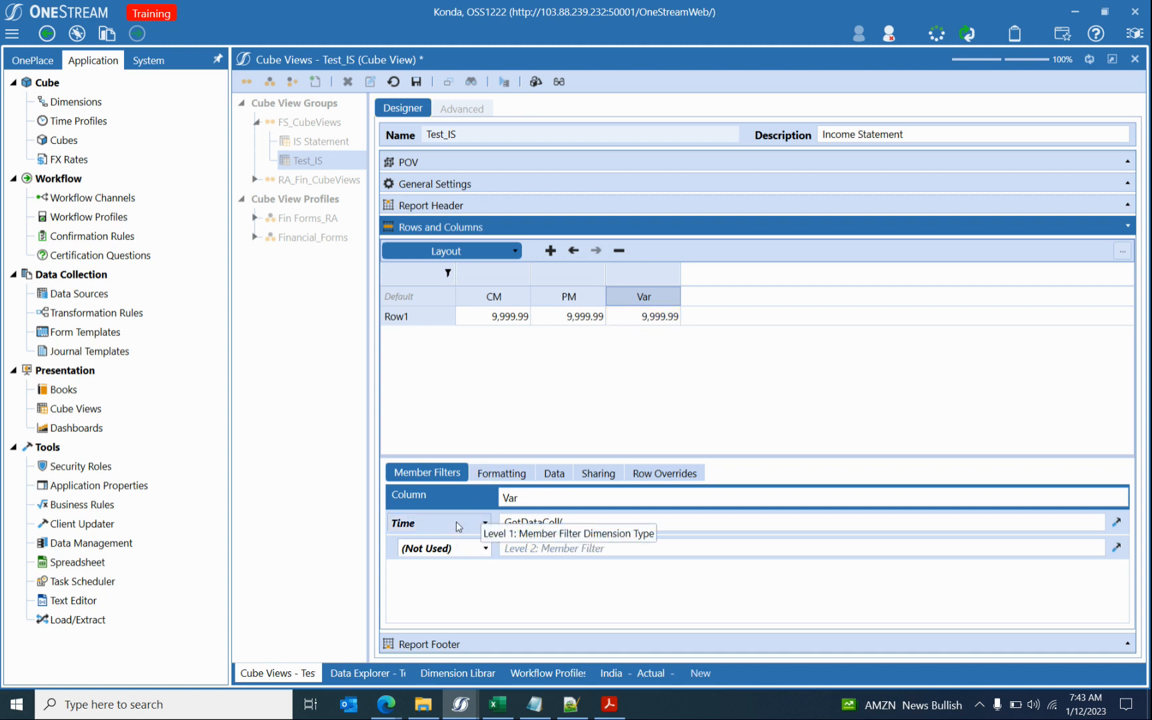
Extend the Var column's Time filter to GetDataCell(CM + PM).
{"action": "left_click", "coordinate": [581, 524]}
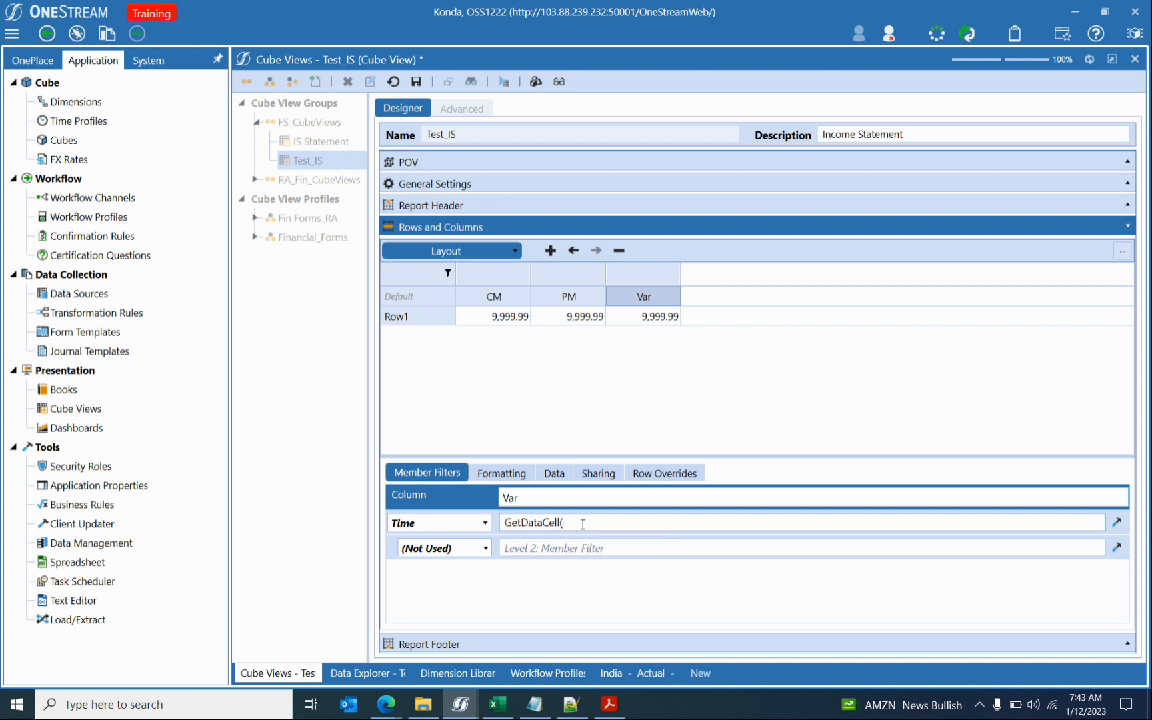
{"action": "type", "text": "Col"}
{"action": "key", "text": "BackSpace"}
{"action": "key", "text": "BackSpace"}
{"action": "key", "text": "BackSpace"}
{"action": "key", "text": "BackSpace"}
{"action": "type", "text": "(CM + PM)"}
Check the syntax notes in Notepad and wrap both column references in CVC, making the Var filter GetDataCell(CVC(CM) + CVC(PM)).
{"action": "key", "text": "alt+Tab"}
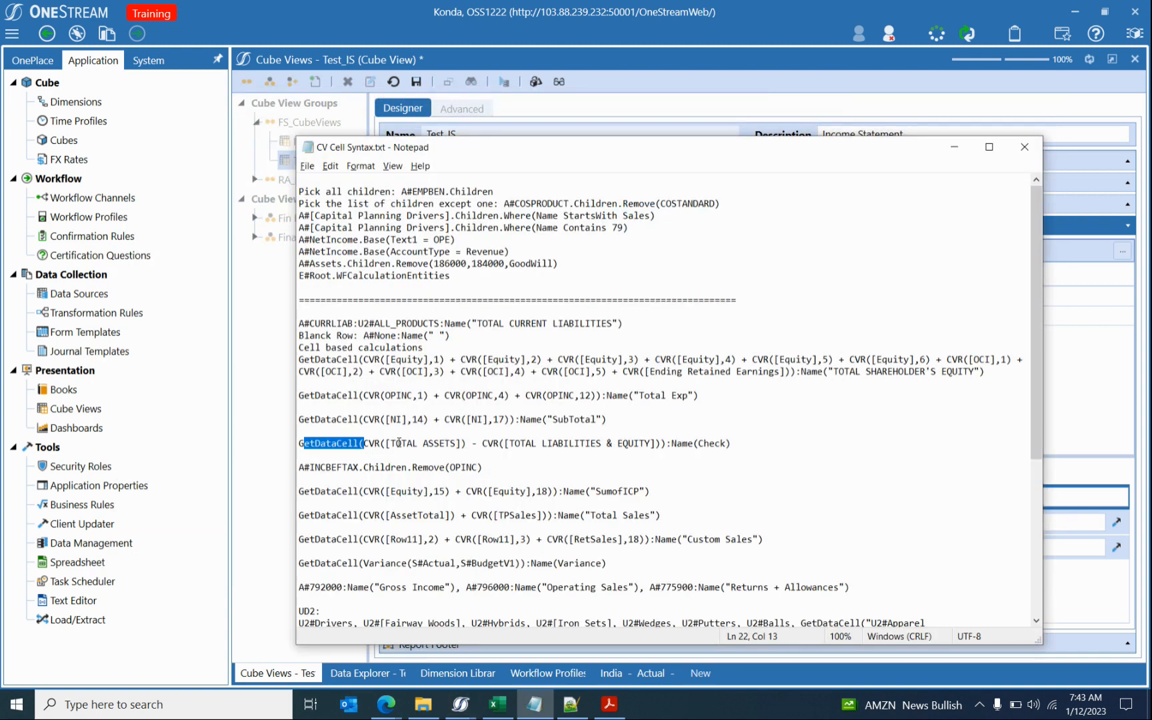
{"action": "key", "text": "alt+Tab"}
{"action": "type", "text": "CVC("}
{"action": "key", "text": "Right"}
{"action": "key", "text": "Right"}
{"action": "type", "text": ") + "}
{"action": "type", "text": "CVC("}
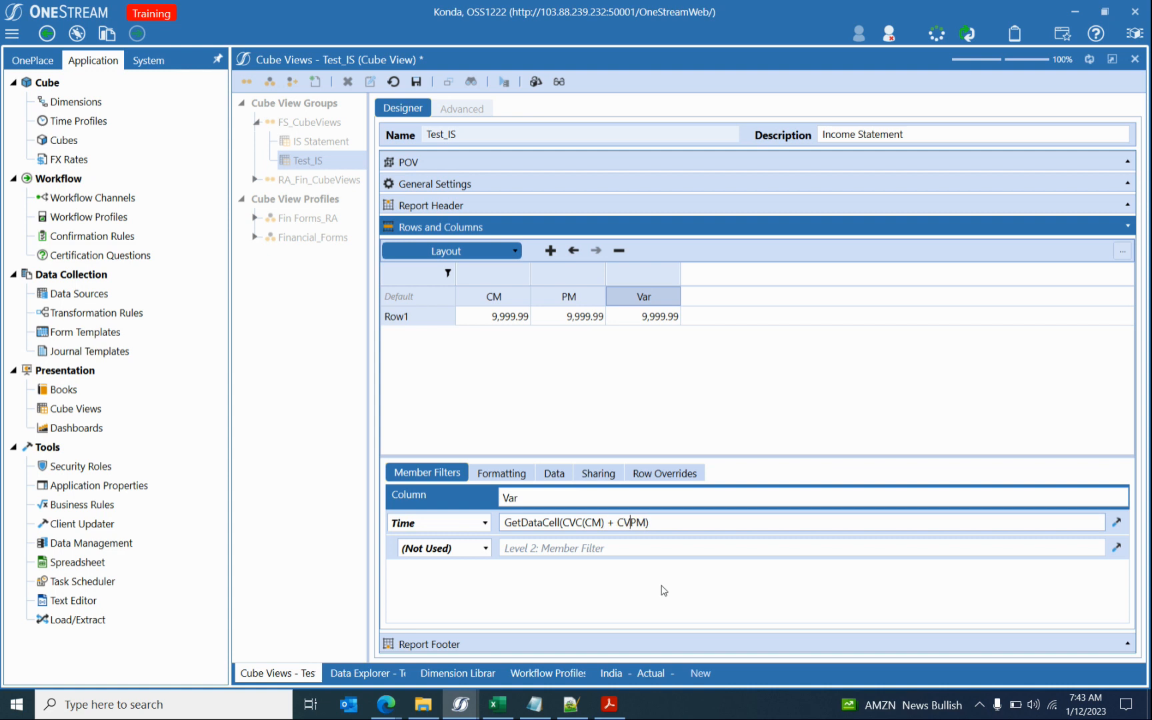
{"action": "key", "text": "End"}
{"action": "type", "text": ")"}
Copy the Var column's whole formula and paste it into the Notepad++ notes, leaving two blank lines below |WFProfileEntities|.
{"action": "left_click_drag", "start_coordinate": [668, 523], "coordinate": [293, 515]}
{"action": "key", "text": "ctrl+c"}
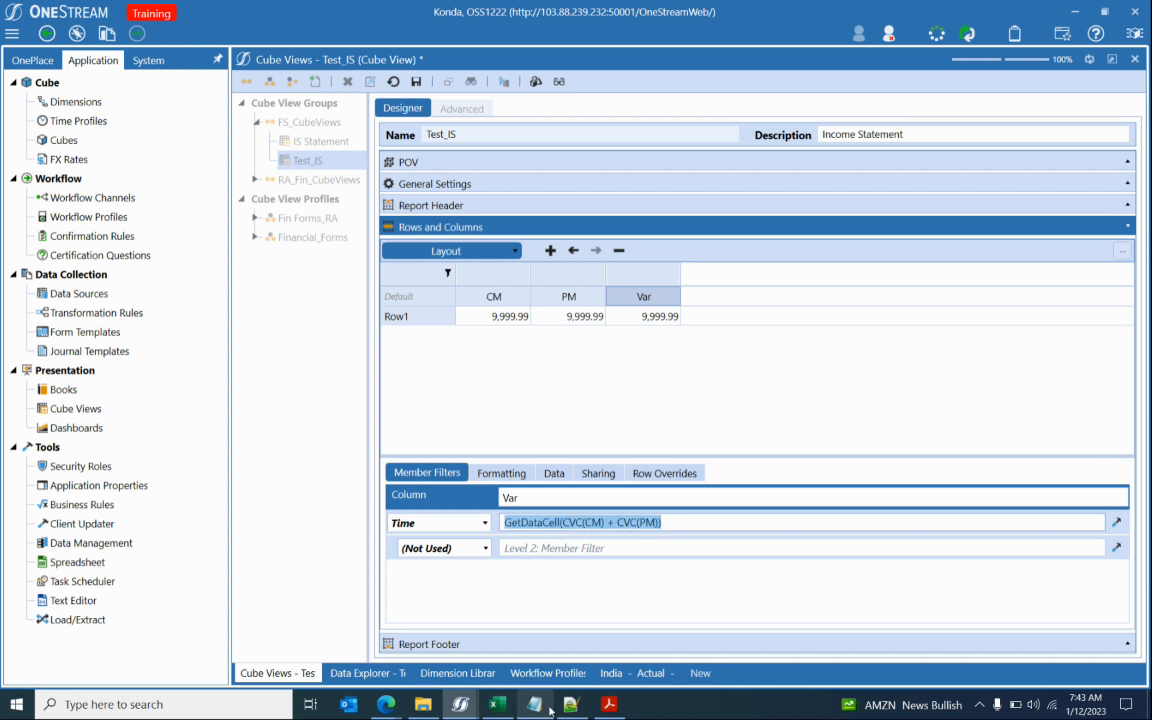
{"action": "left_click", "coordinate": [570, 703]}
{"action": "left_click", "coordinate": [444, 222]}
{"action": "key", "text": "ctrl+a"}
{"action": "left_click", "coordinate": [512, 164]}
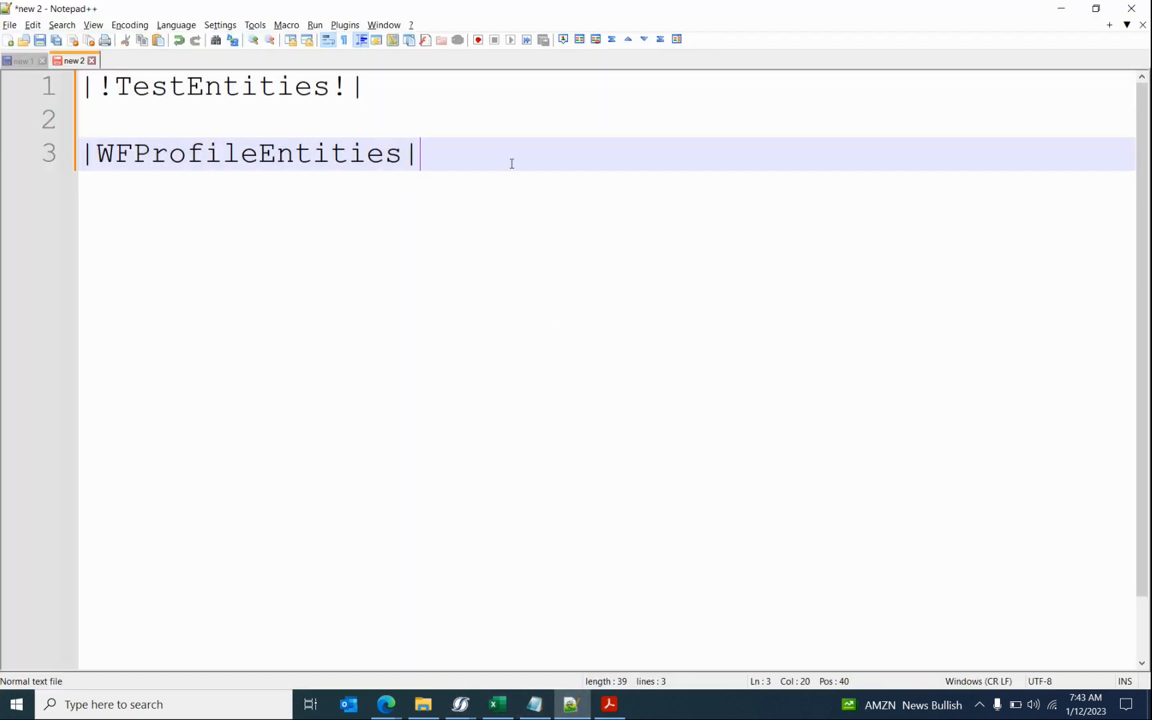
{"action": "key", "text": "Return"}
{"action": "key", "text": "Return"}
{"action": "key", "text": "Return"}
{"action": "key", "text": "ctrl+v"}
{"action": "key", "text": "Up"}
Examine the GetDataCell, CM, PM and CVC parts of the pasted formula one by one.
{"action": "left_click", "coordinate": [360, 250]}
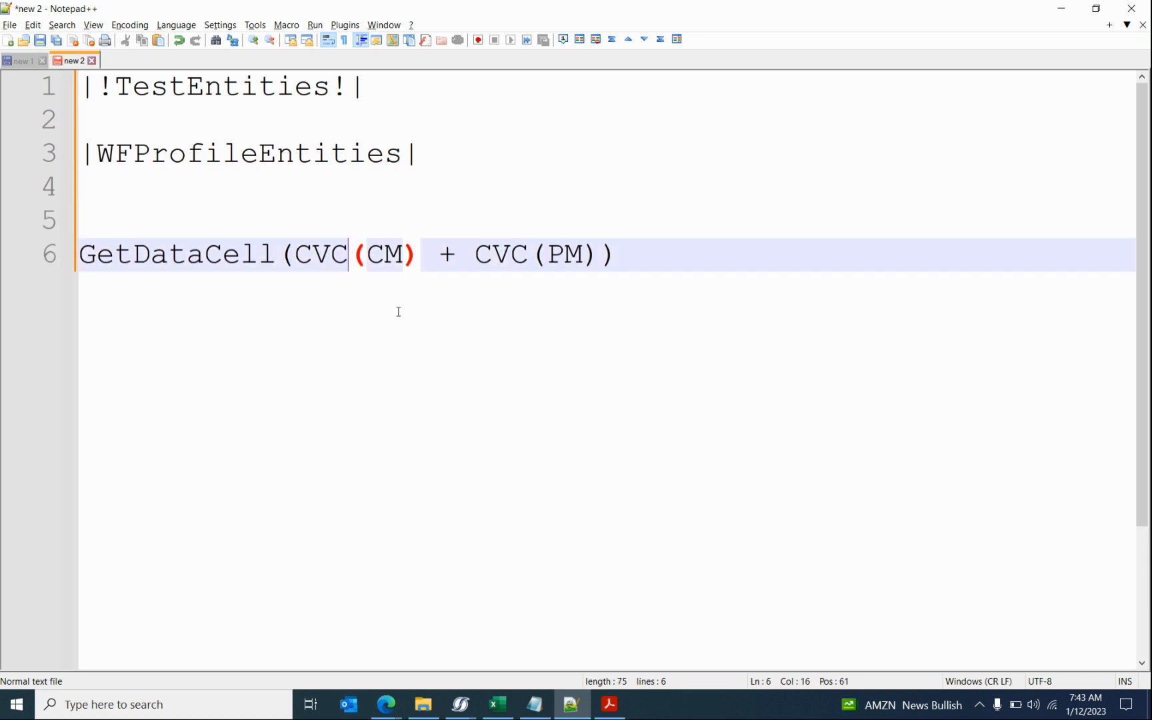
{"action": "double_click", "coordinate": [153, 265]}
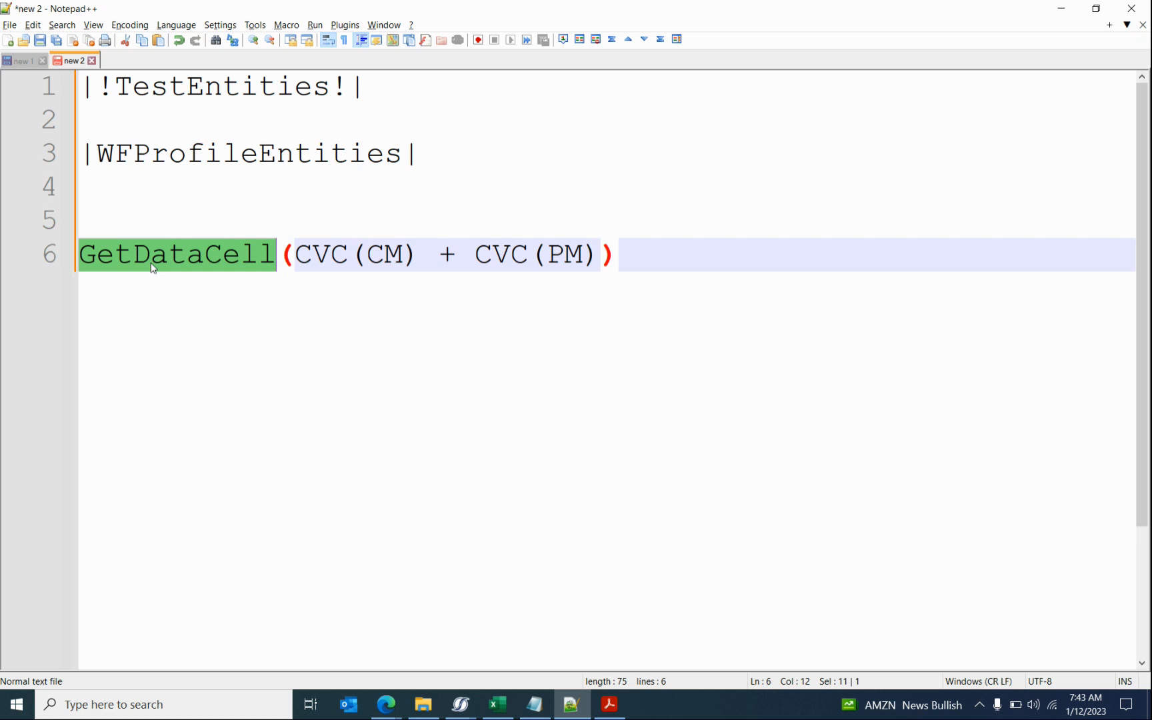
{"action": "double_click", "coordinate": [383, 254]}
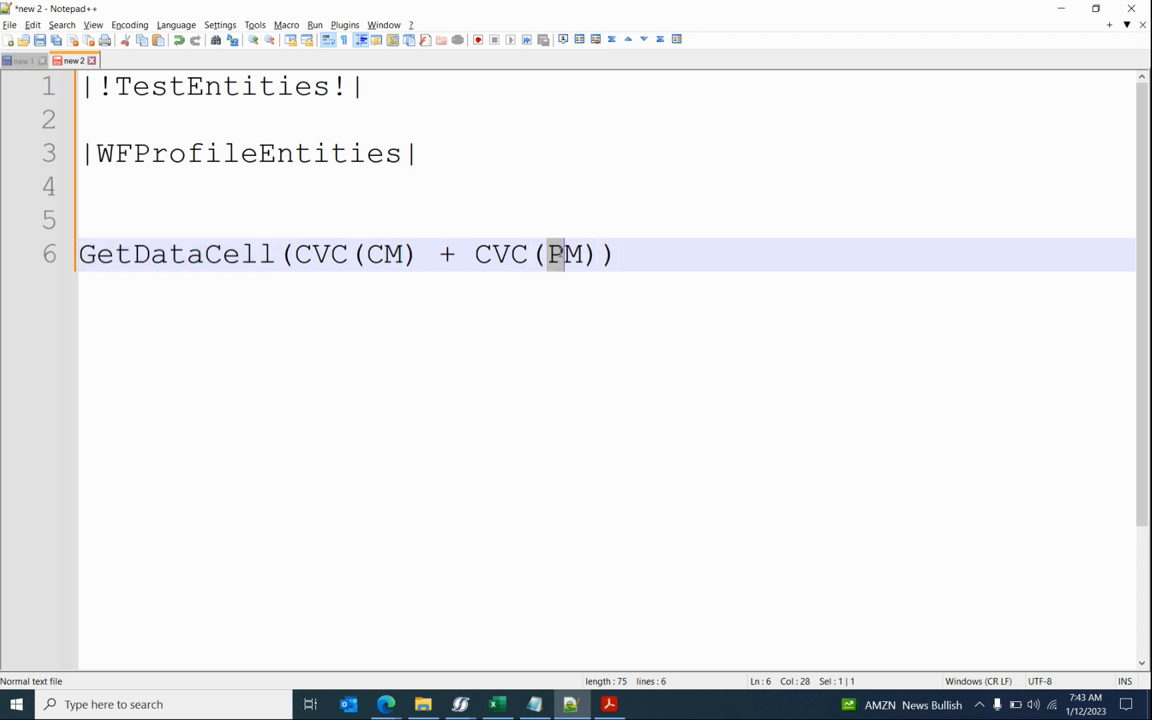
{"action": "double_click", "coordinate": [553, 255]}
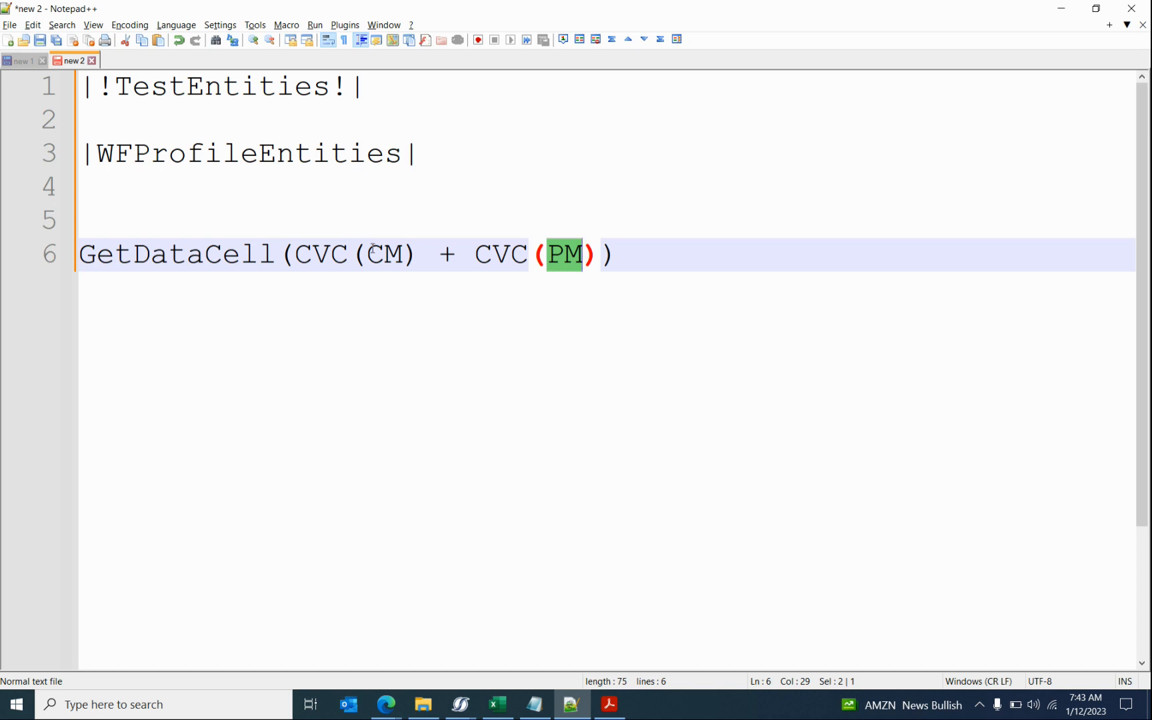
{"action": "double_click", "coordinate": [333, 252]}
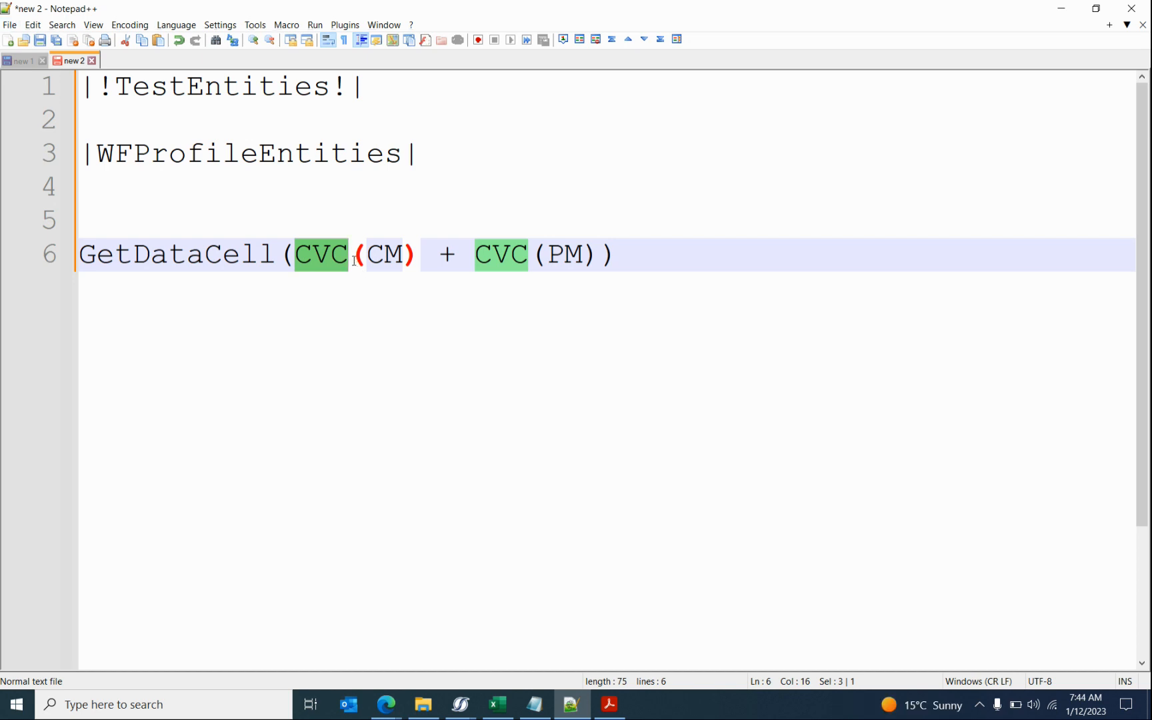
Add the note CVR below the GetDataCell formula, separated by a blank line.
{"action": "left_click", "coordinate": [659, 254]}
{"action": "key", "text": "Return"}
{"action": "key", "text": "Return"}
{"action": "type", "text": "CVR"}
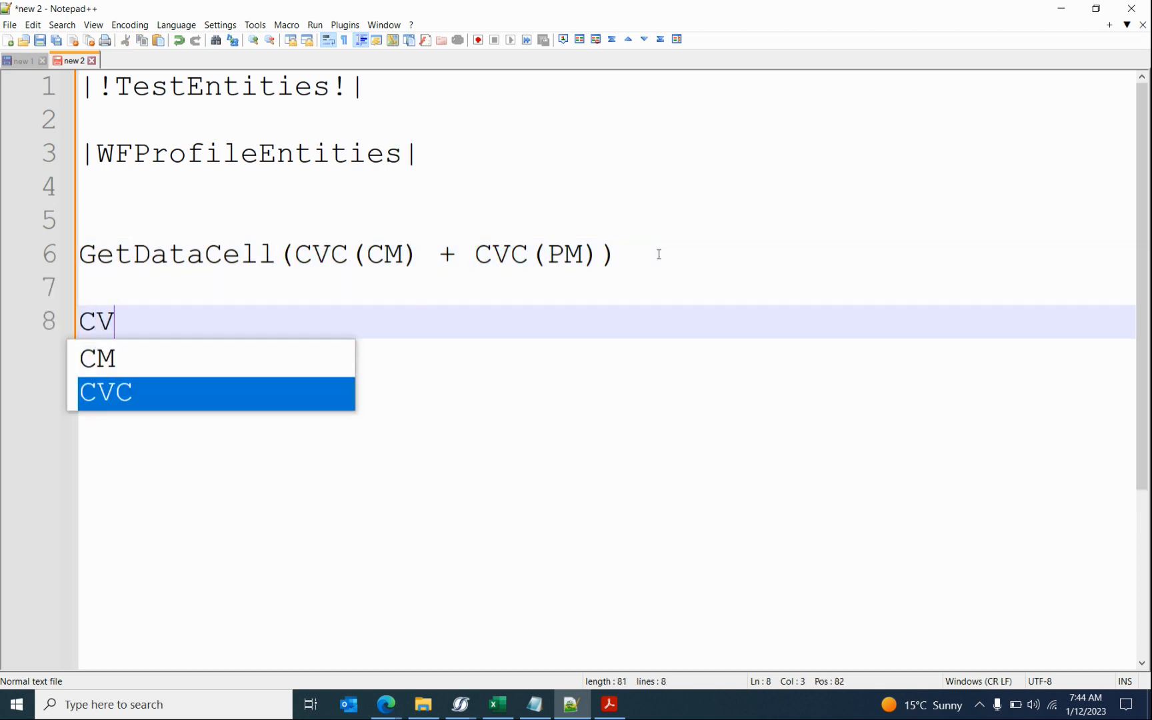
Add CVR and CVC on separate lines below the GetDataCell formula in the notes.
{"action": "key", "text": "Return"}
{"action": "type", "text": "CVC"}
{"action": "key", "text": "Return"}
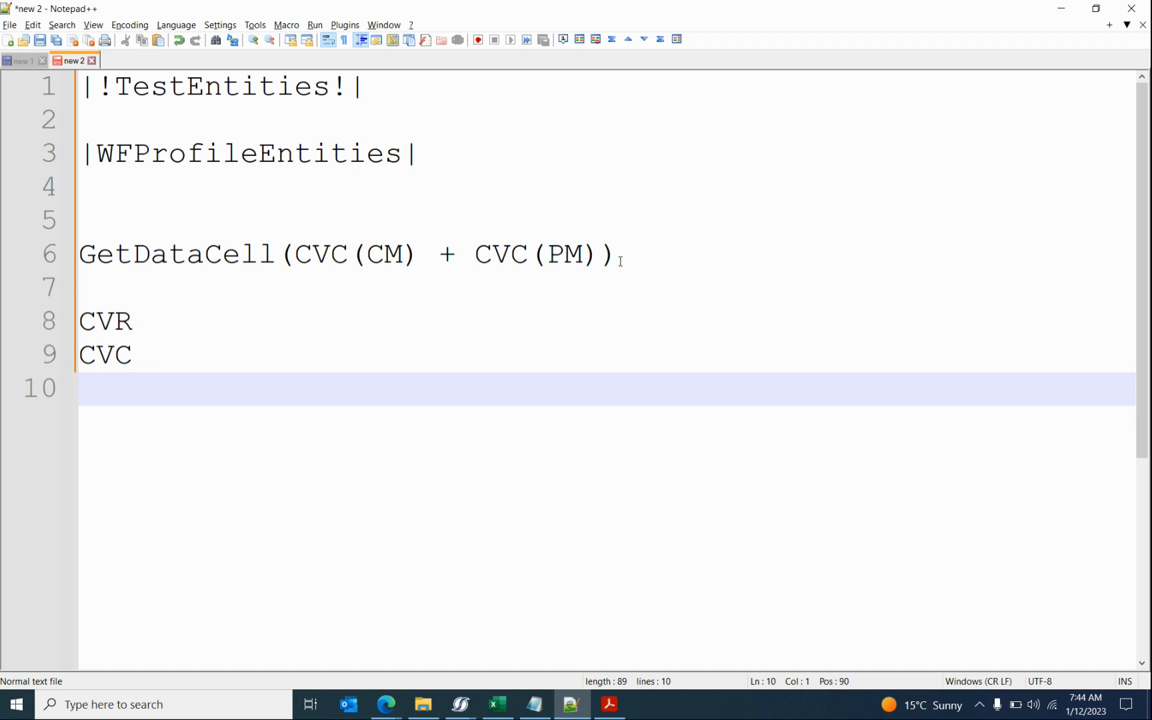
Switch to OneStream, try Col1 in place of CM in the Var column's GetDataCell formula, and undo the replacement.
{"action": "key", "text": "alt+Tab"}
{"action": "double_click", "coordinate": [571, 523]}
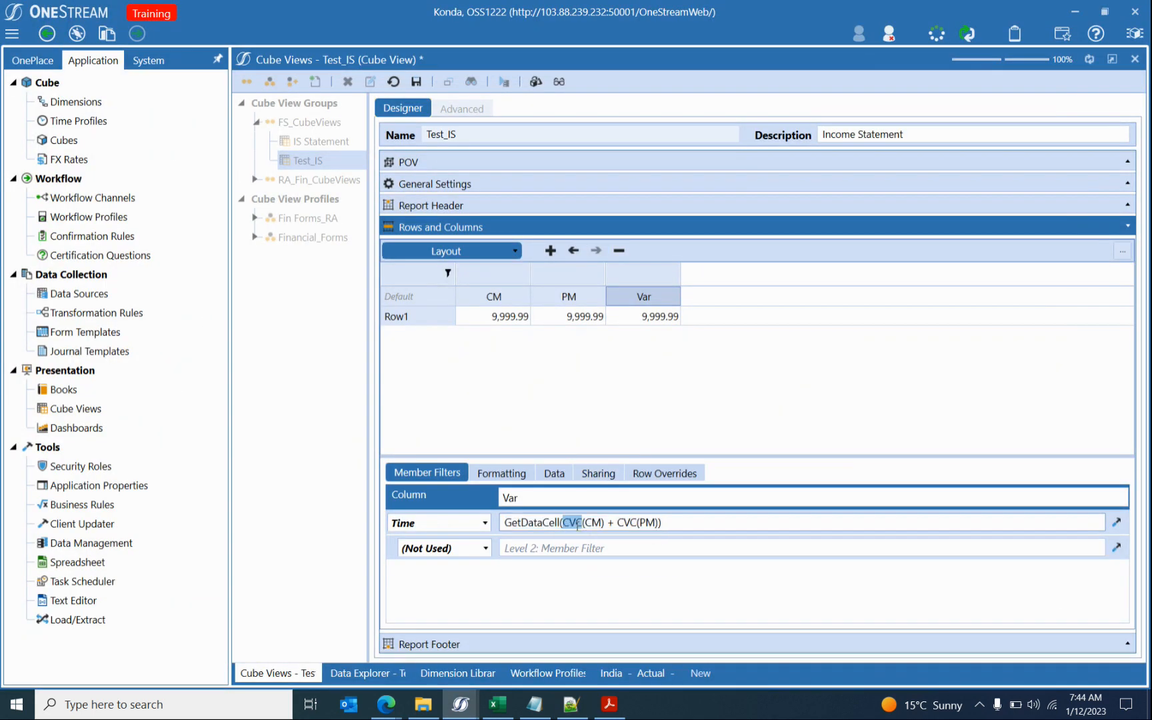
{"action": "double_click", "coordinate": [600, 523]}
{"action": "double_click", "coordinate": [591, 523]}
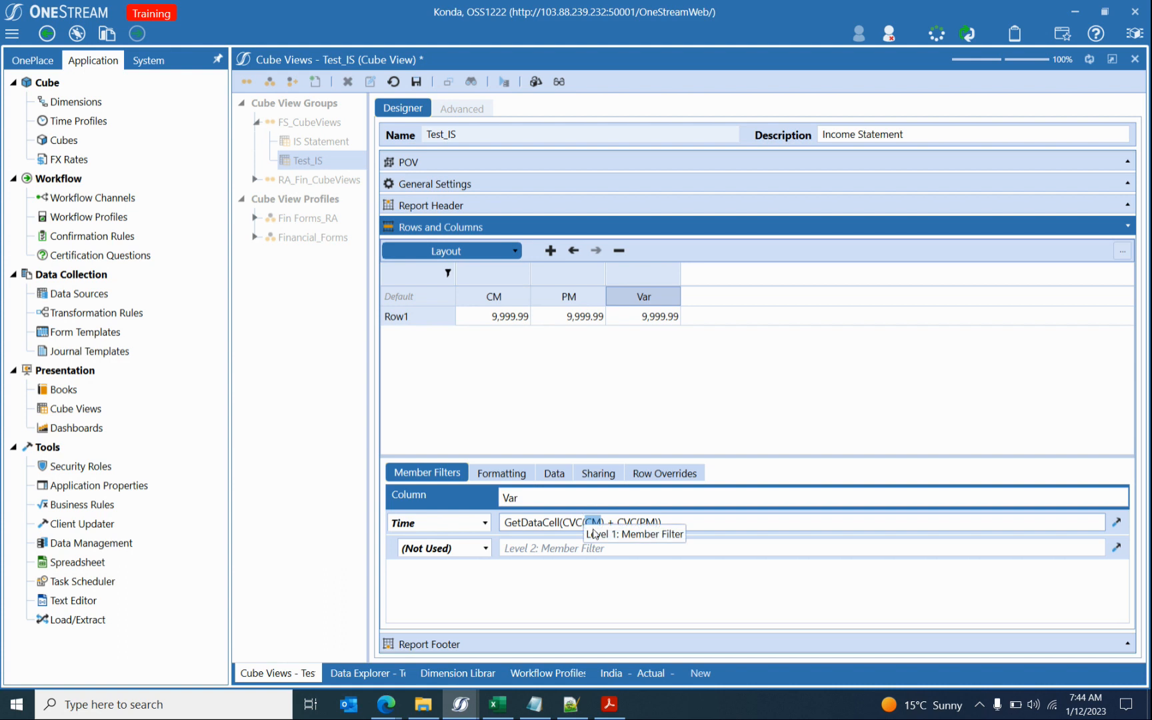
{"action": "type", "text": "Col1"}
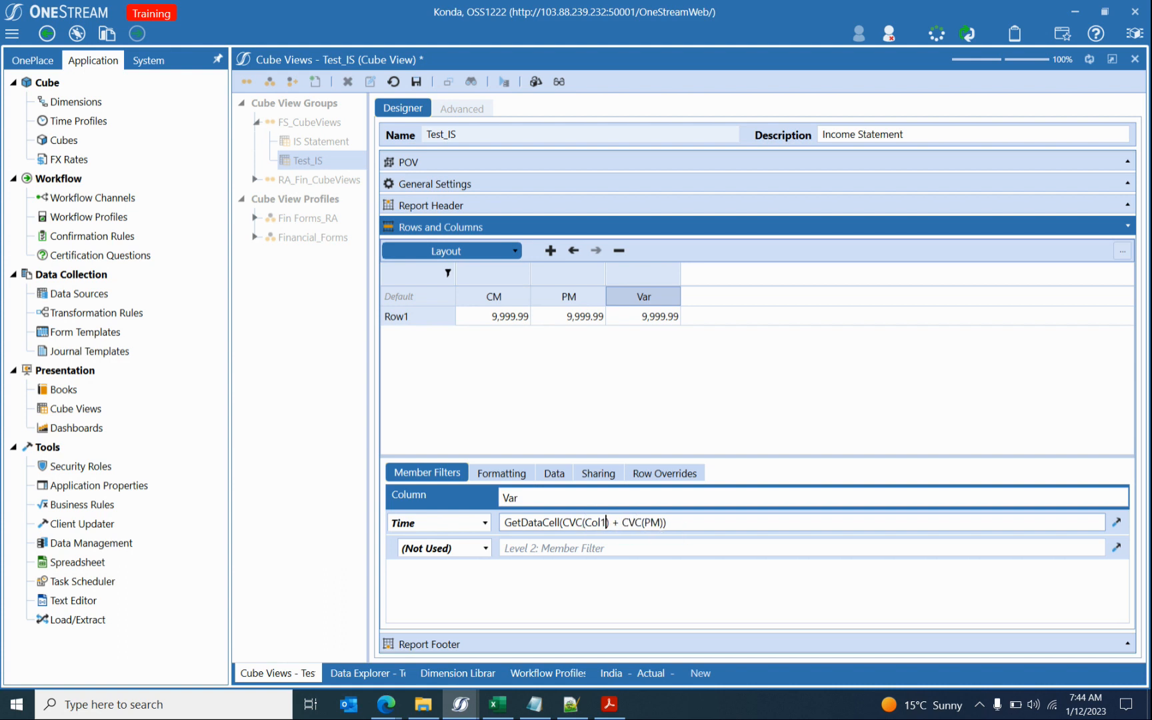
{"action": "key", "text": "ctrl+z"}
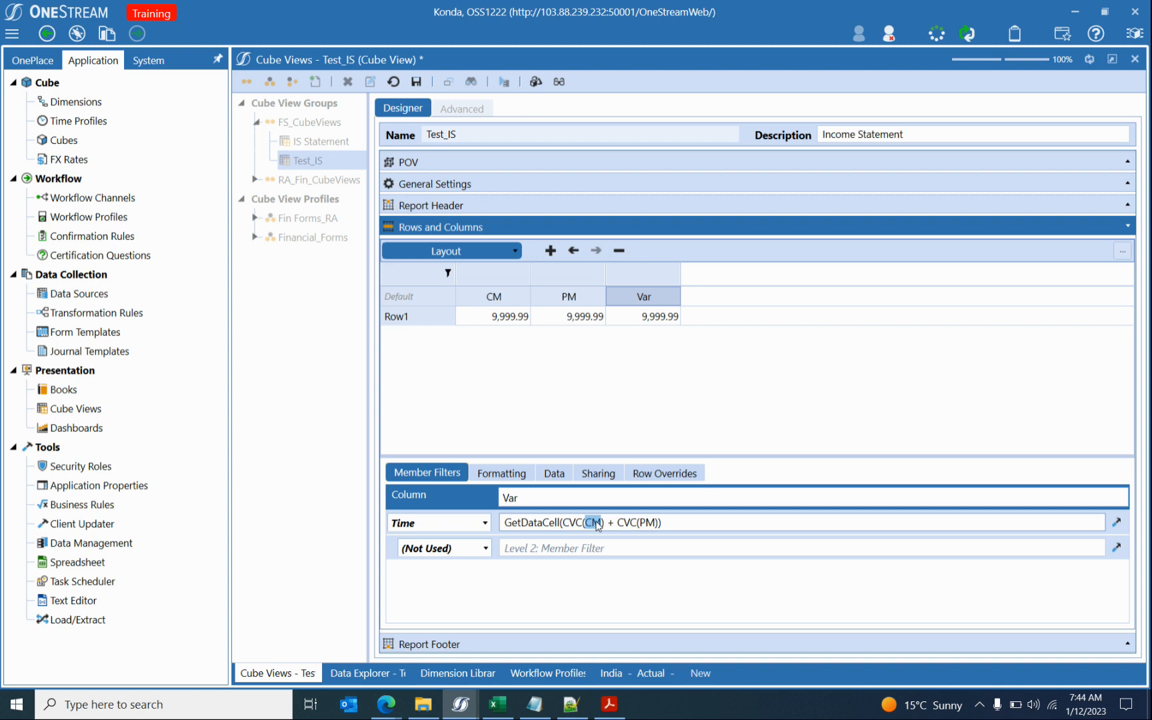
Save the Test_IS cube view and compare its NETINCOME amounts across the three columns in Data Explorer.
{"action": "left_click", "coordinate": [695, 522]}
{"action": "left_click", "coordinate": [416, 82]}
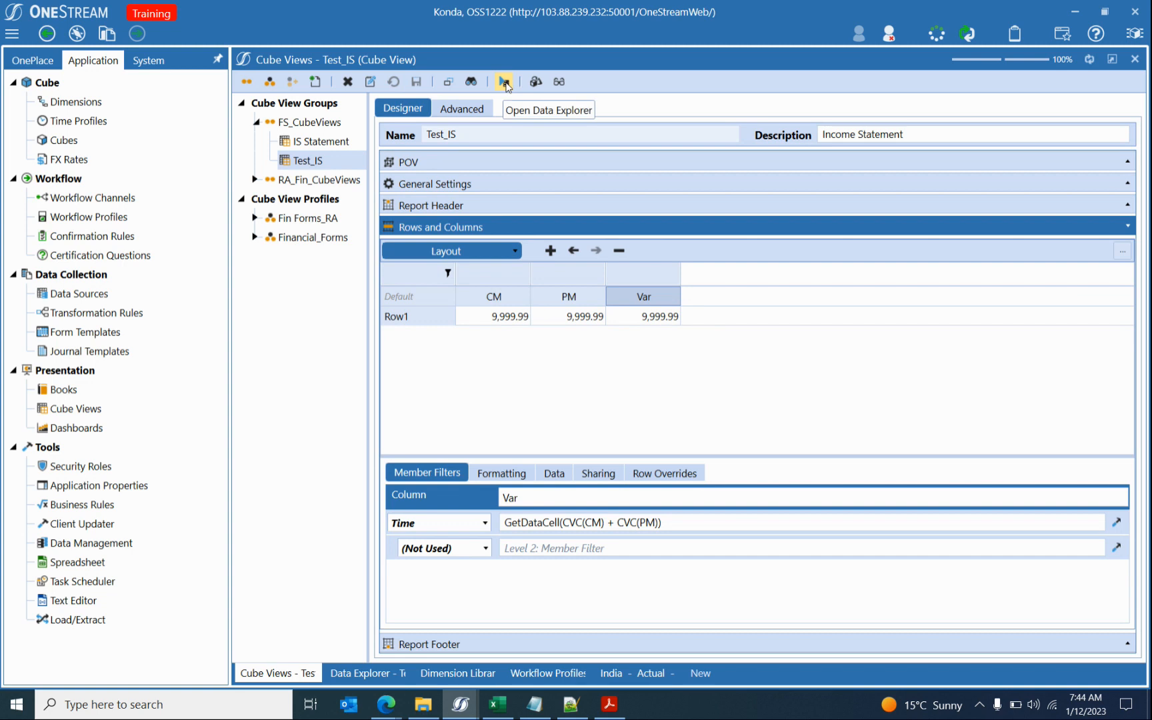
{"action": "left_click", "coordinate": [504, 82]}
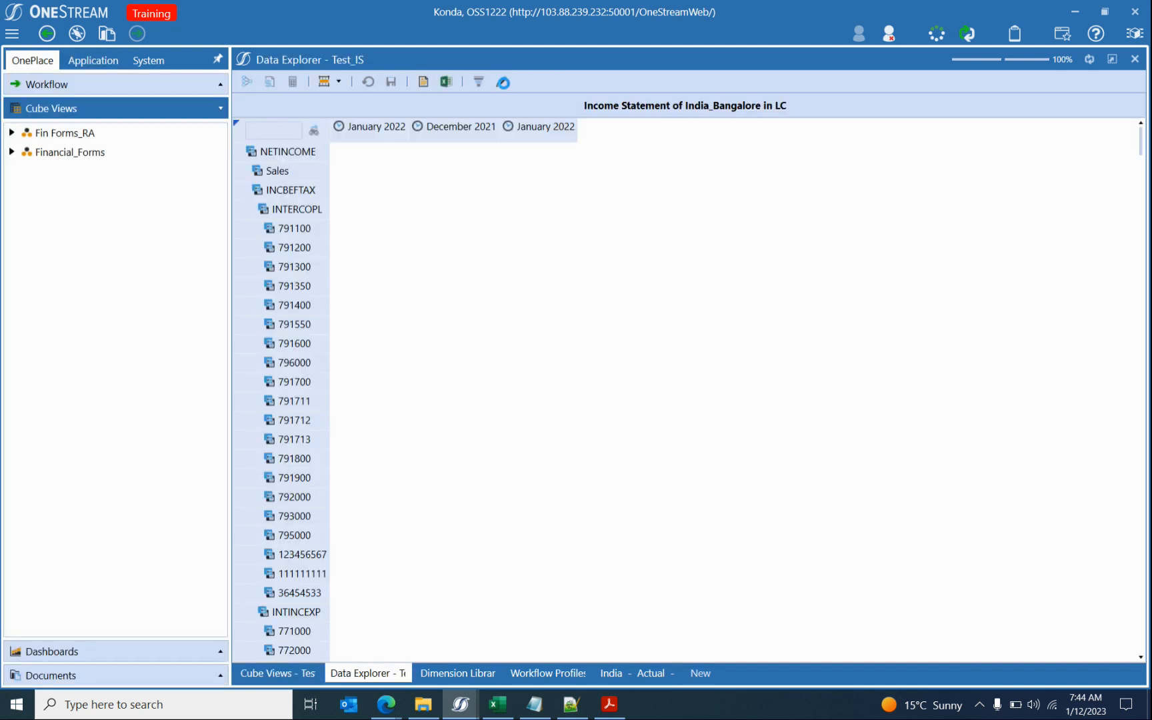
{"action": "left_click", "coordinate": [468, 155]}
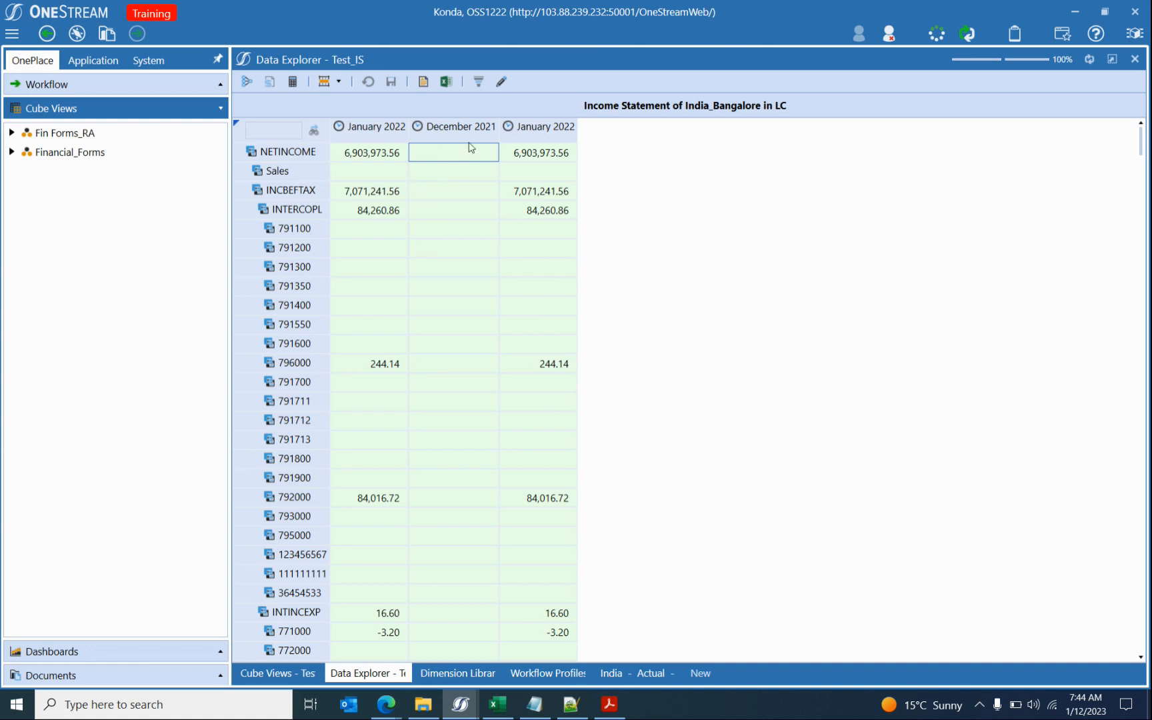
{"action": "left_click", "coordinate": [377, 157]}
{"action": "left_click", "coordinate": [444, 153]}
{"action": "left_click", "coordinate": [566, 156]}
{"action": "left_click", "coordinate": [466, 158]}
{"action": "left_click", "coordinate": [543, 163]}
Return to the Test_IS cube view design and append :Name(Variance) to the Var column's GetDataCell formula.
{"action": "left_click", "coordinate": [312, 671]}
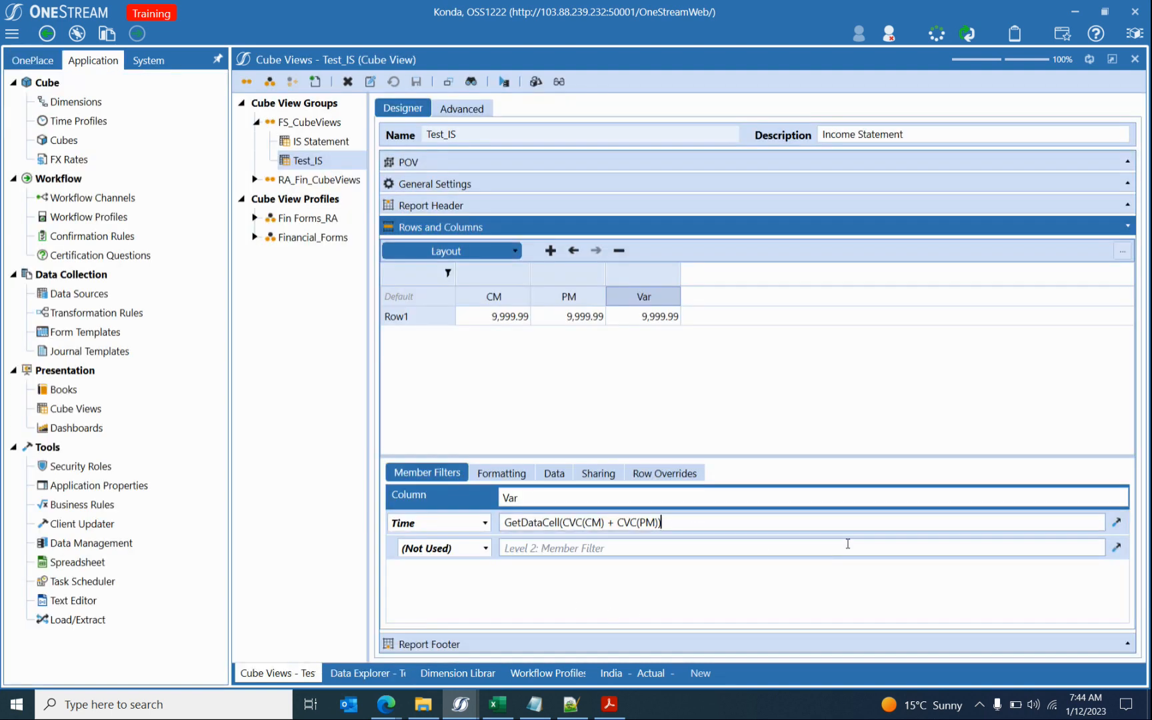
{"action": "left_click", "coordinate": [558, 497]}
{"action": "double_click", "coordinate": [560, 499]}
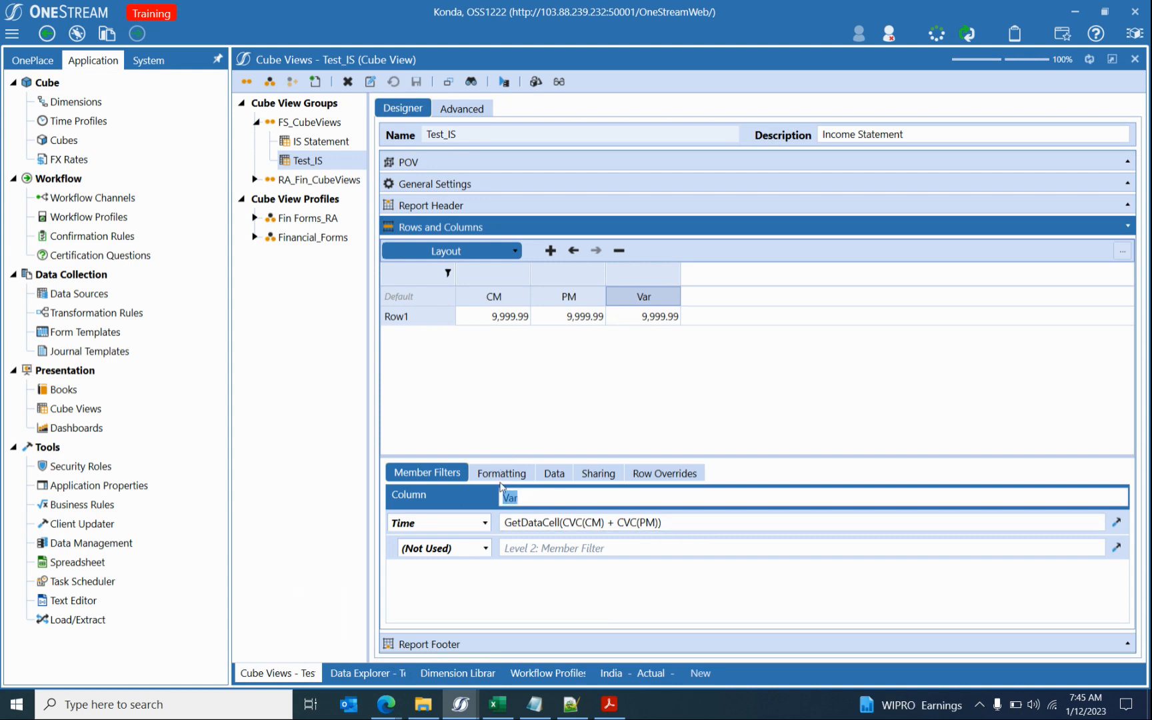
{"action": "left_click", "coordinate": [661, 522]}
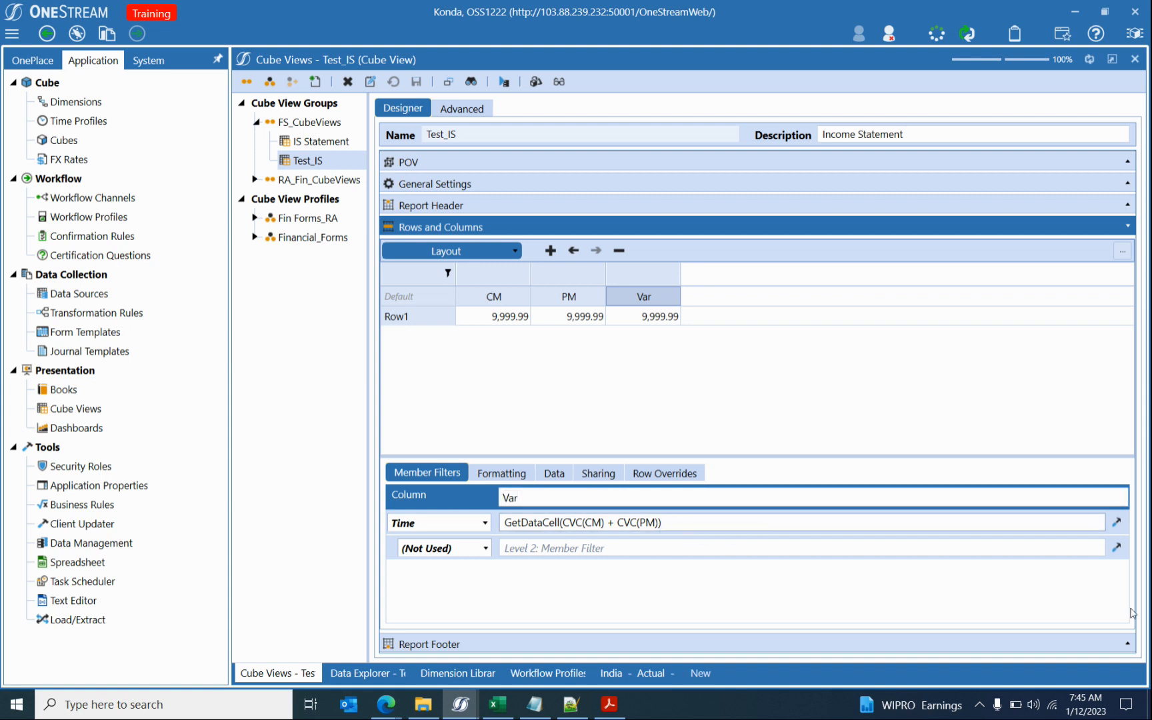
{"action": "type", "text": "):"}
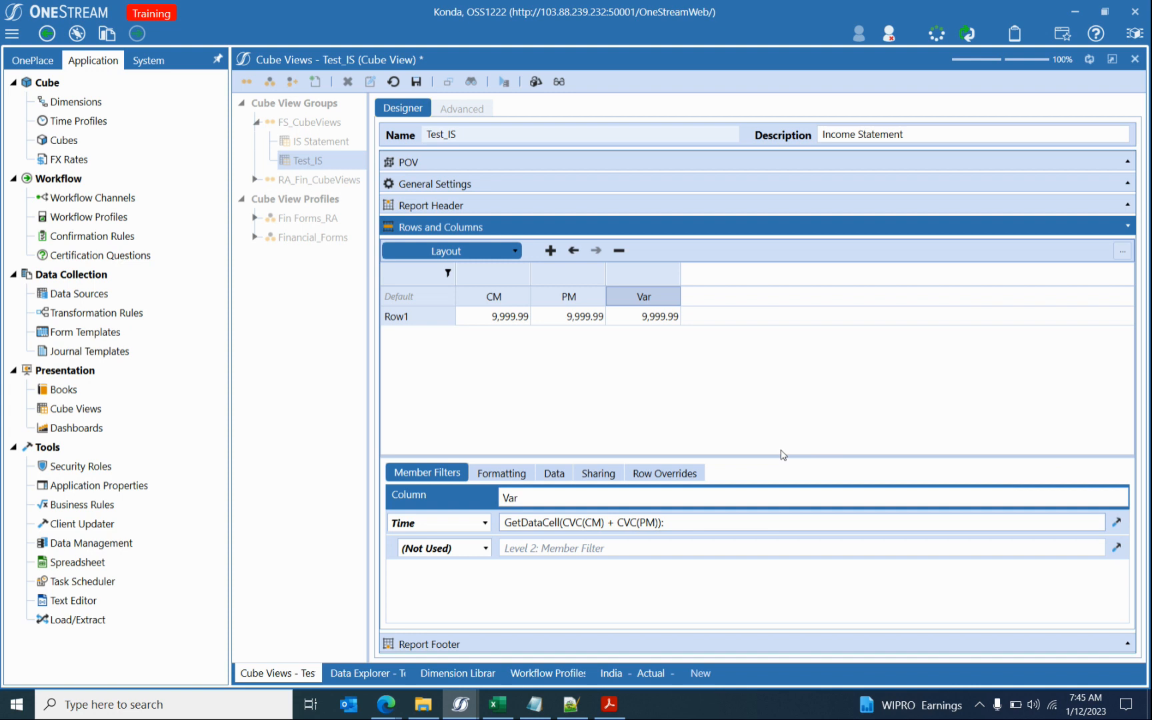
{"action": "type", "text": "N"}
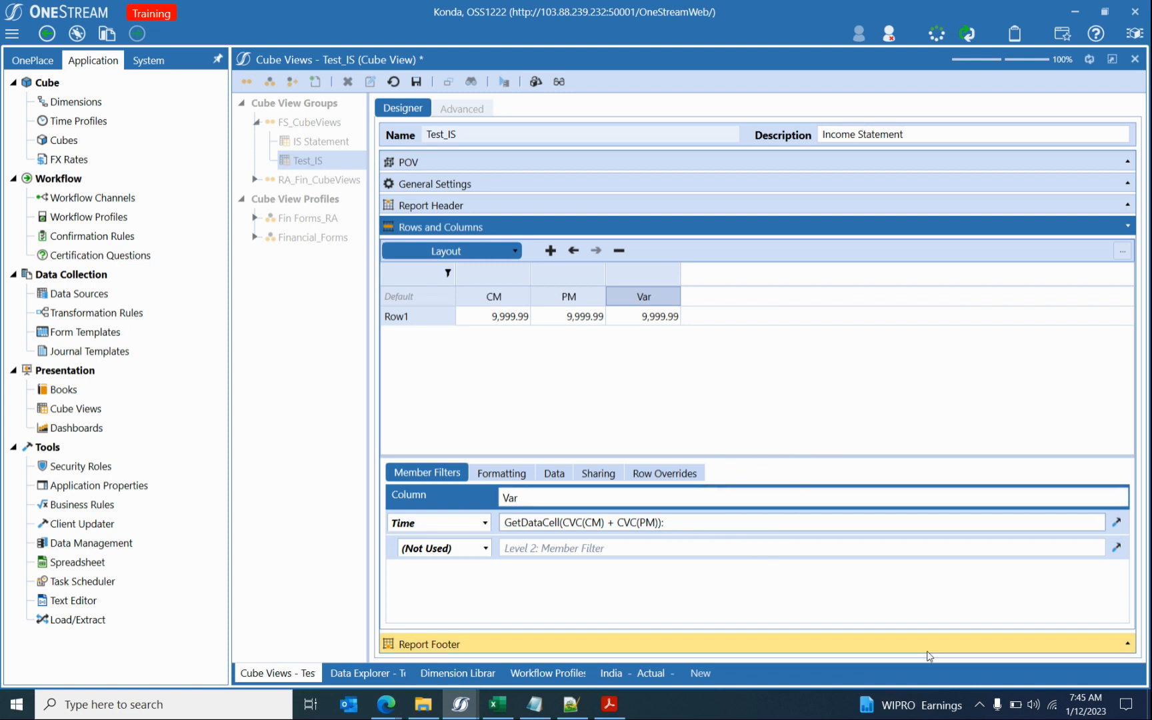
{"action": "type", "text": "ame(Variance)"}
Replace the name inside the Var formula's Name function with Total Cal Amount.
{"action": "key", "text": "Left"}
{"action": "key", "text": "Left"}
{"action": "key", "text": "ctrl+shift+Left"}
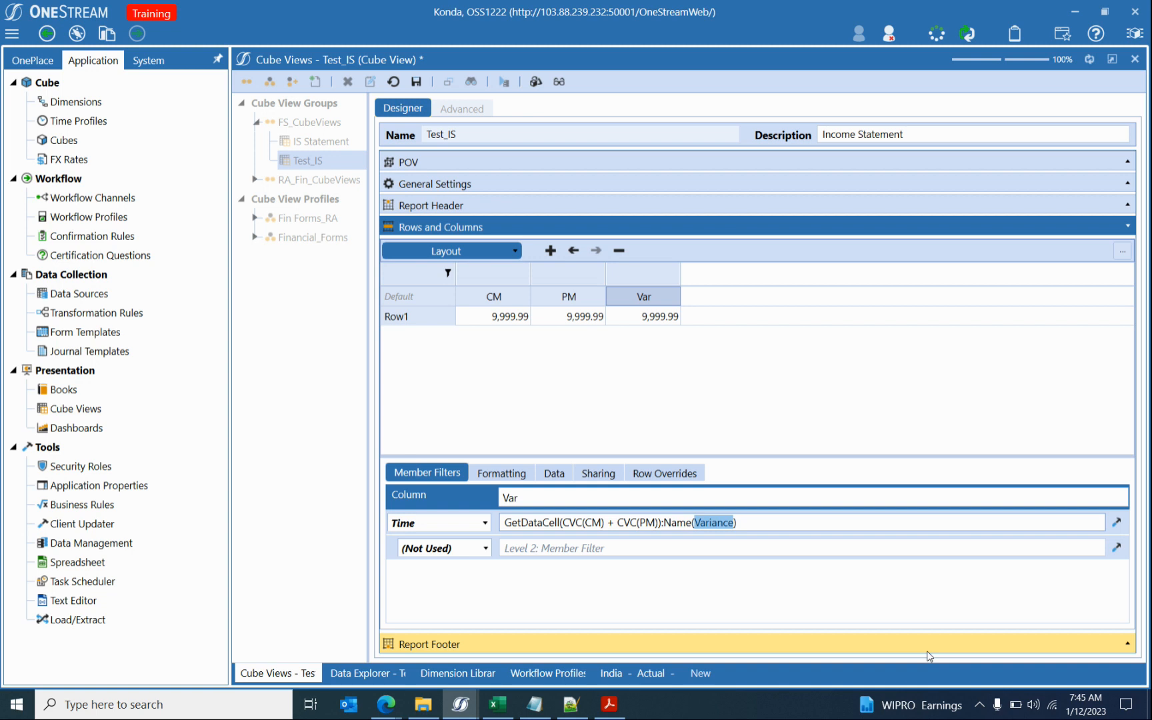
{"action": "type", "text": "Total"}
{"action": "key", "text": "BackSpace"}
{"action": "key", "text": "BackSpace"}
{"action": "key", "text": "BackSpace"}
{"action": "key", "text": "BackSpace"}
{"action": "type", "text": "otal "}
{"action": "type", "text": "Cal"}
{"action": "type", "text": " Acc"}
{"action": "key", "text": "BackSpace"}
{"action": "key", "text": "BackSpace"}
{"action": "type", "text": "mount"}
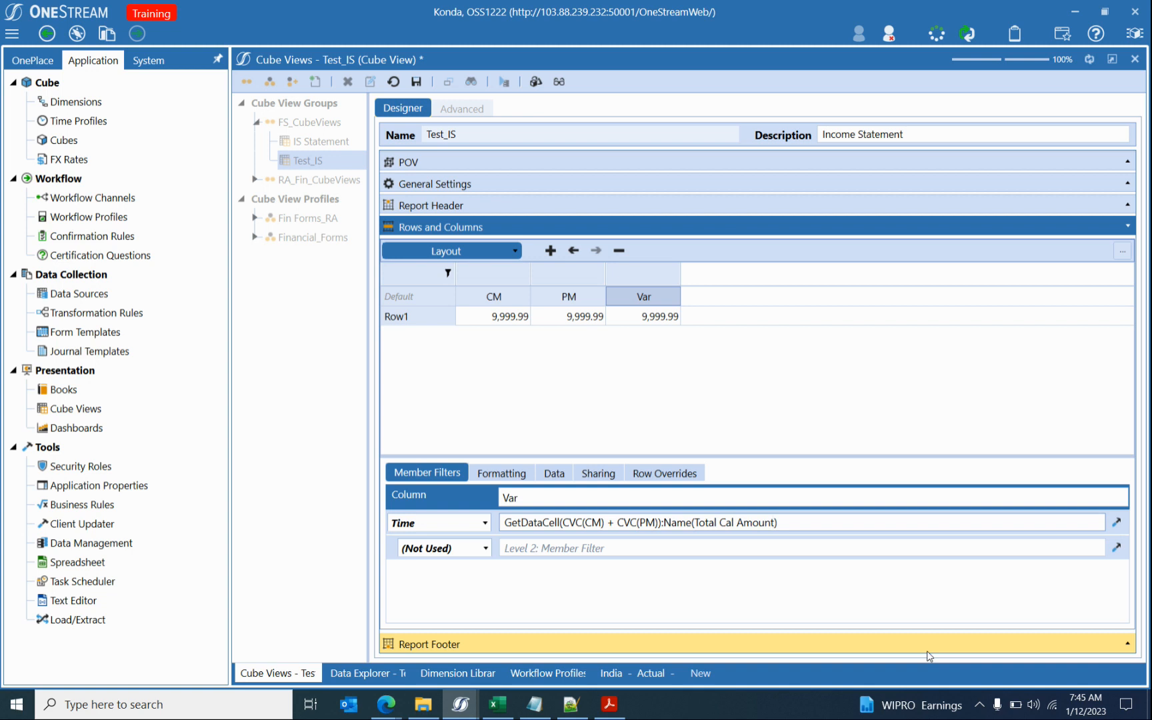
Try quotation marks around Total Cal Amount in the Name function and remove them again.
{"action": "type", "text": "\""}
{"action": "key", "text": "ctrl+Left"}
{"action": "key", "text": "ctrl+Left"}
{"action": "key", "text": "ctrl+Left"}
{"action": "type", "text": "\""}
{"action": "key", "text": "BackSpace"}
{"action": "key", "text": "ctrl+Right"}
{"action": "key", "text": "Delete"}
Set the name inside the Var formula's Name function to Variance.
{"action": "key", "text": "shift+Home"}
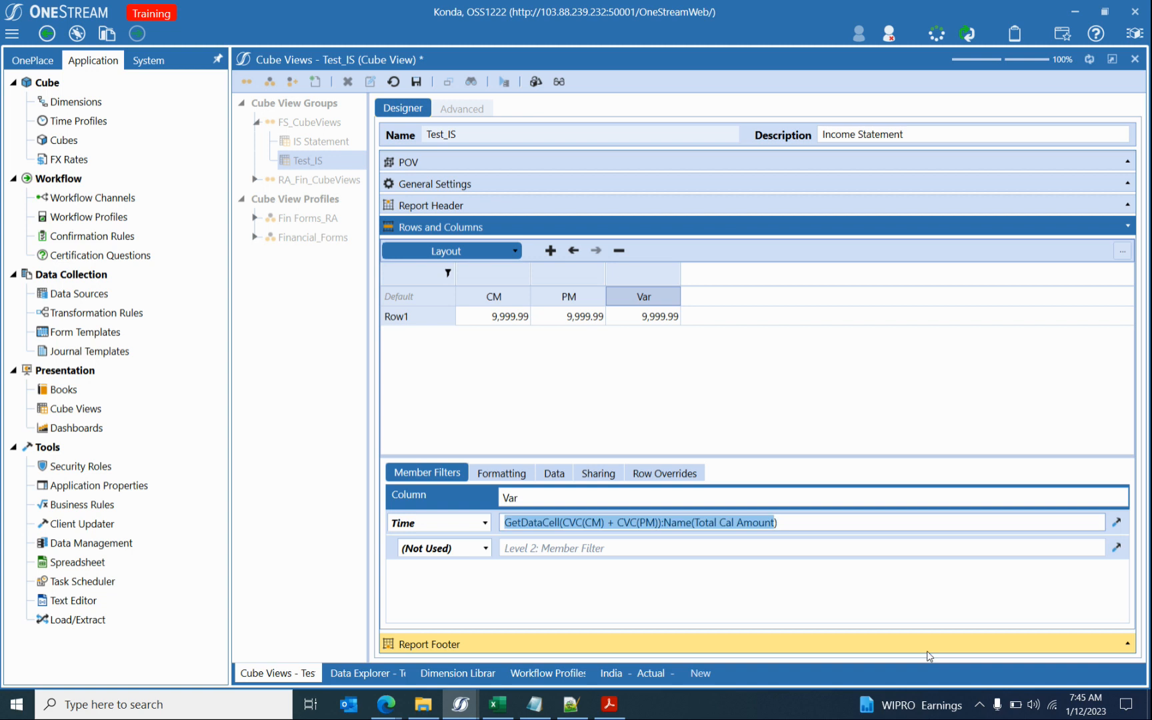
{"action": "key", "text": "Right"}
{"action": "key", "text": "ctrl+shift+Left"}
{"action": "key", "text": "ctrl+shift+Left"}
{"action": "key", "text": "ctrl+shift+Left"}
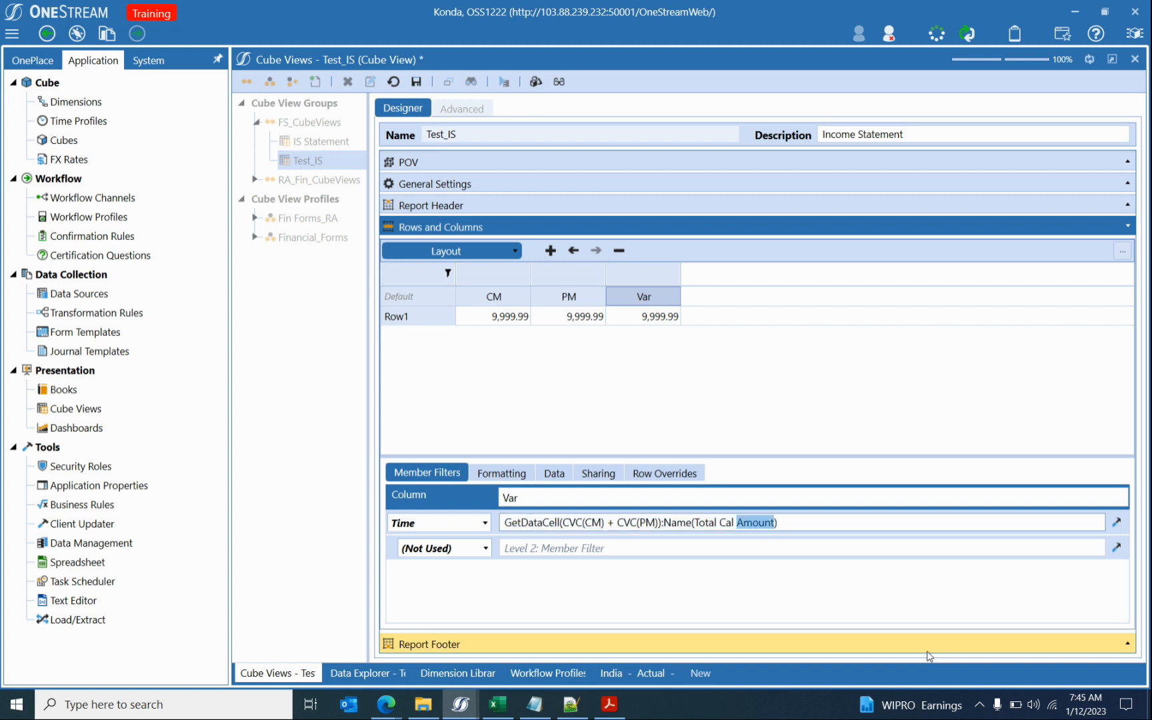
{"action": "type", "text": "Variance"}
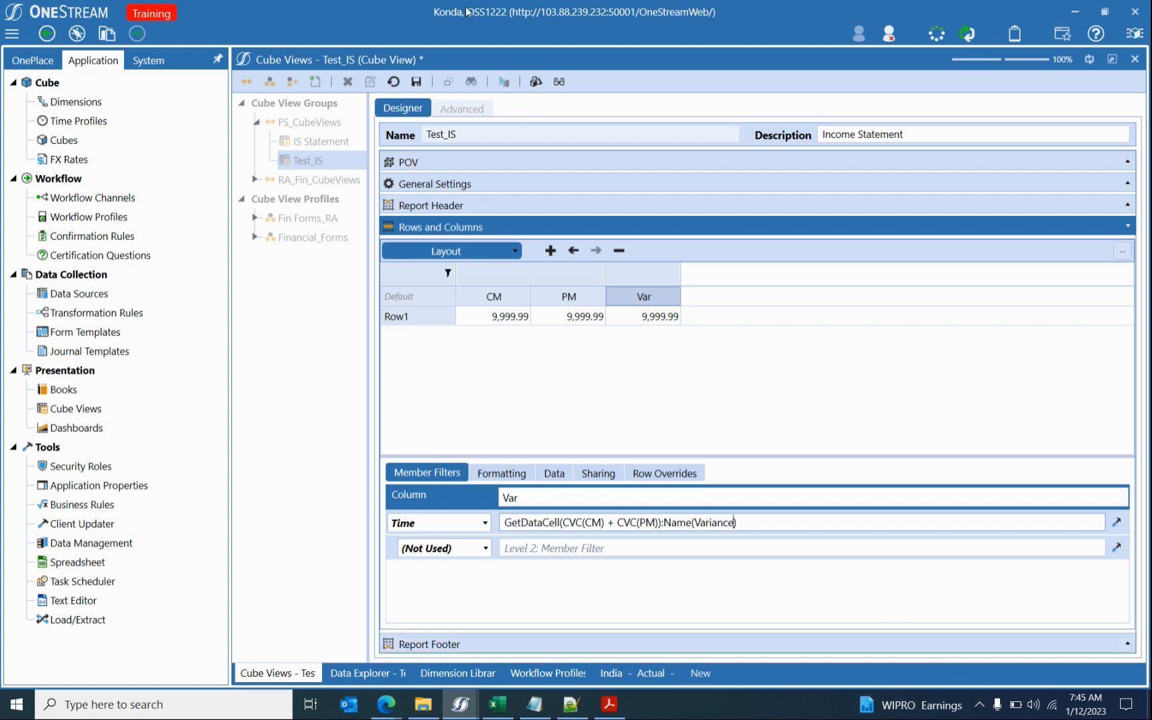
Save the cube view, check its column headings in Data Explorer, and return to the Var column's Name function.
{"action": "left_click", "coordinate": [416, 82]}
{"action": "left_click", "coordinate": [504, 81]}
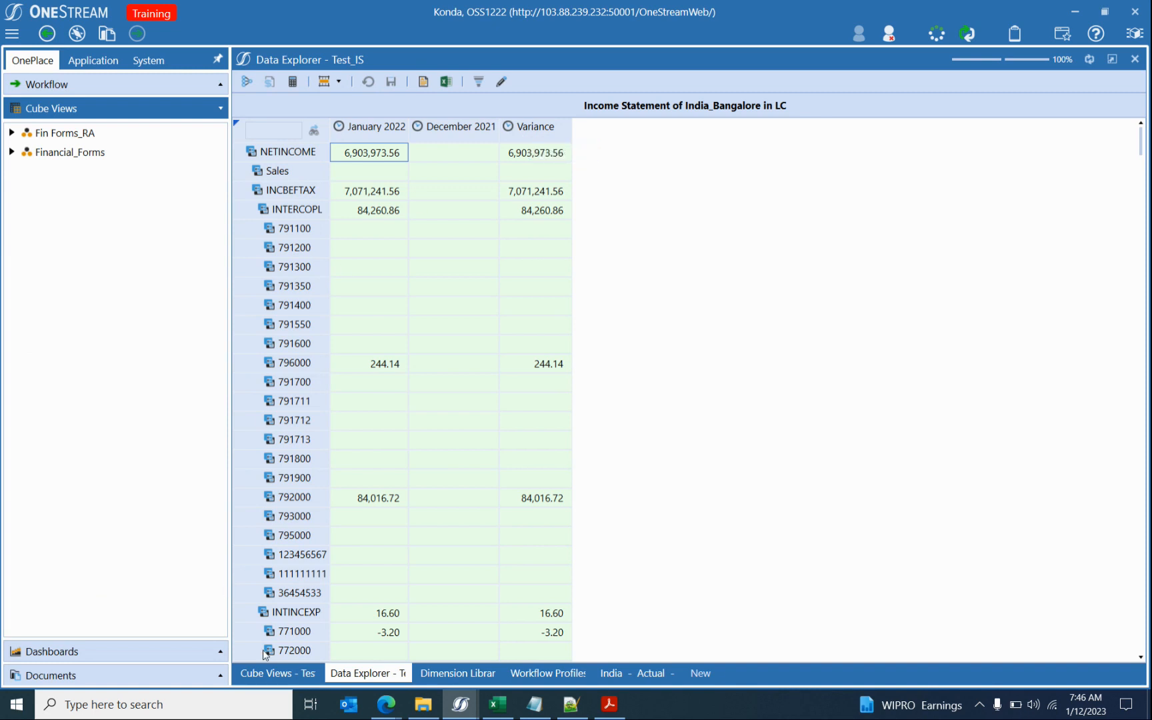
{"action": "left_click", "coordinate": [270, 673]}
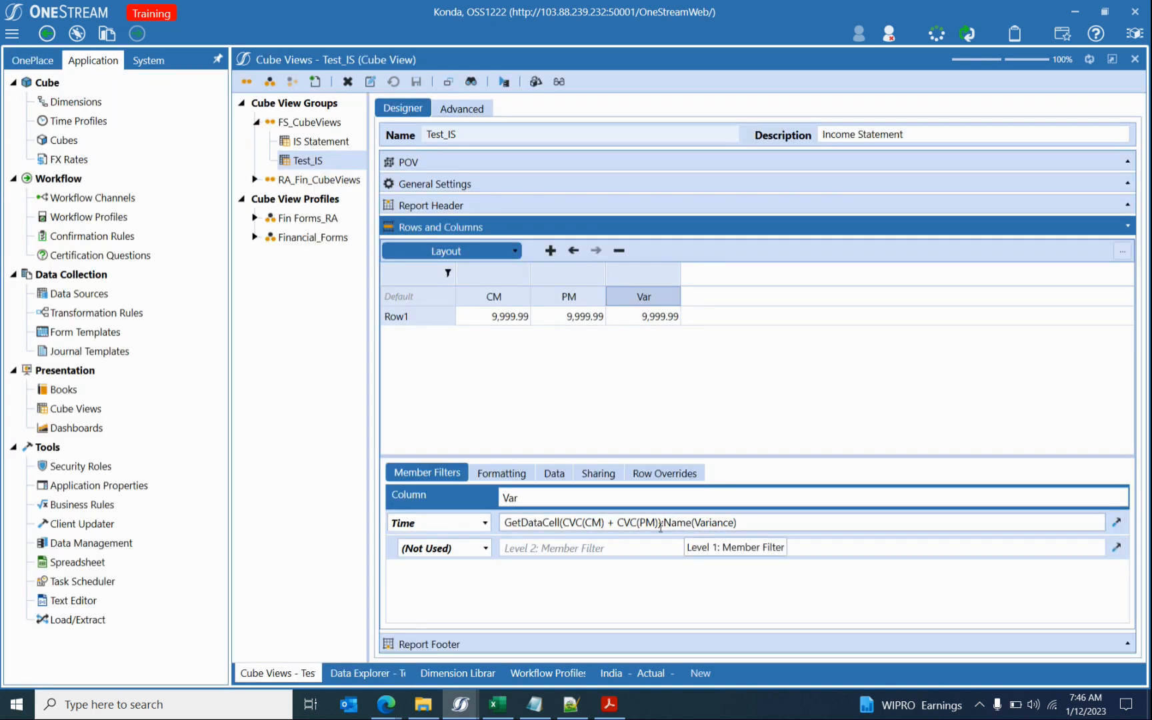
{"action": "left_click_drag", "start_coordinate": [661, 523], "coordinate": [737, 522]}
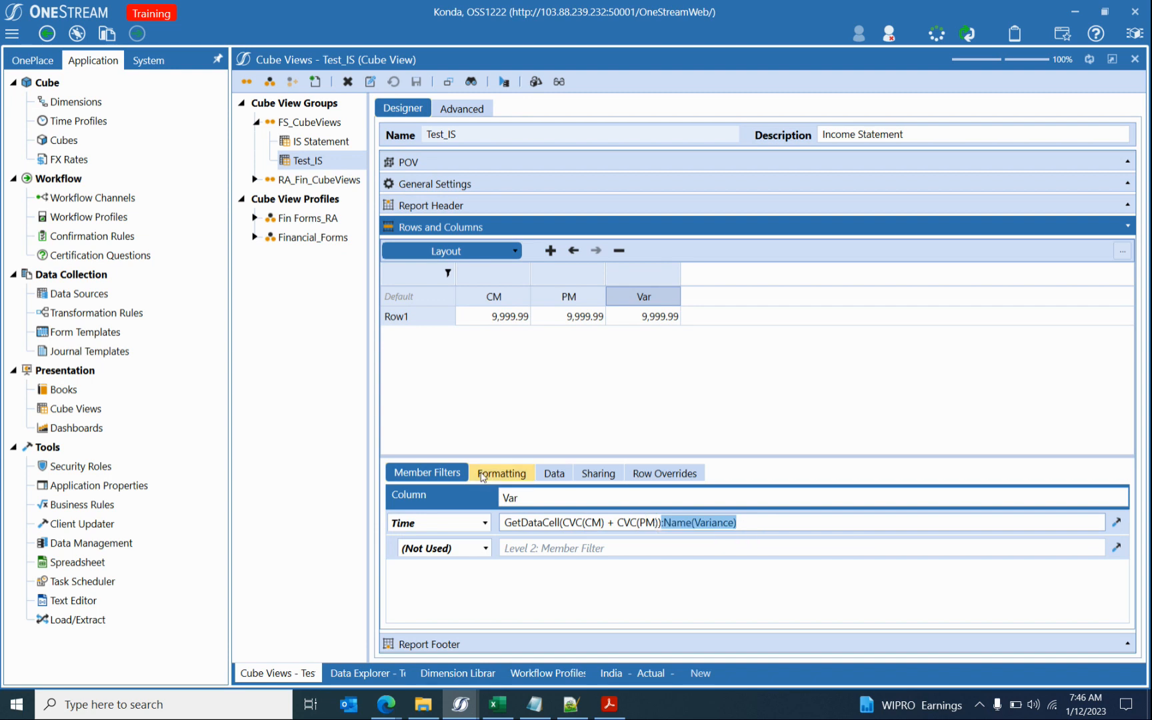
Try appending :S#Actual to the CM column's T#2022M1 time filter and delete the addition.
{"action": "left_click", "coordinate": [496, 297]}
{"action": "left_click", "coordinate": [567, 523]}
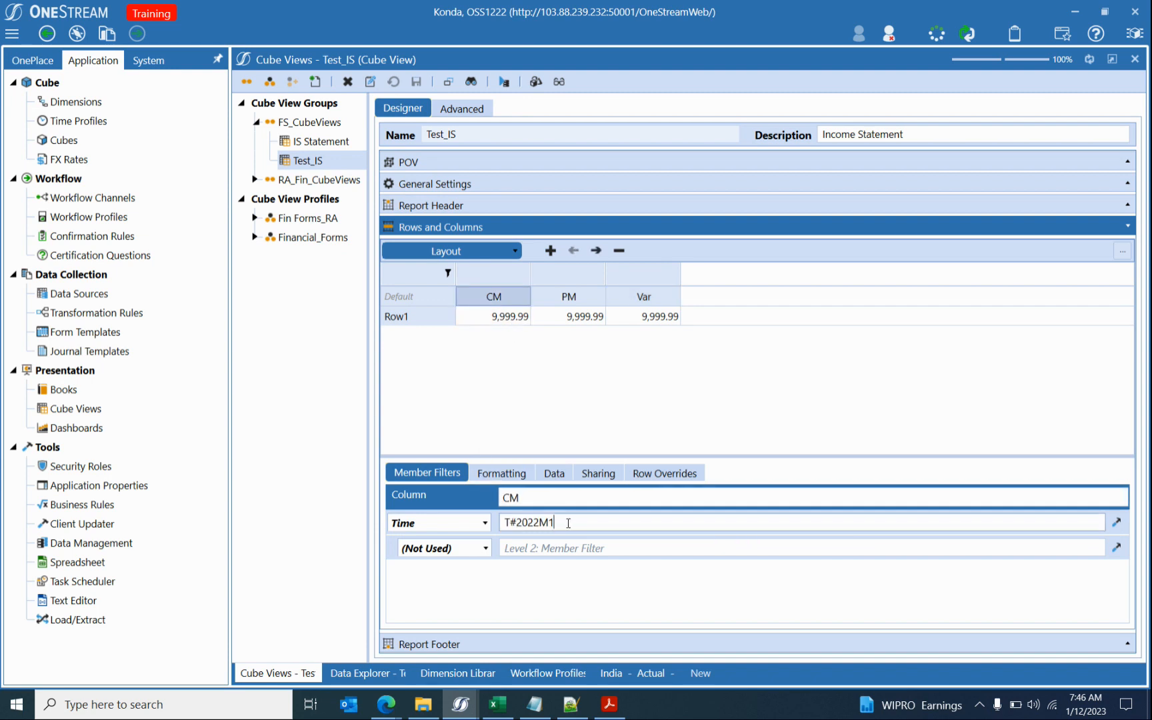
{"action": "type", "text": ":S#"}
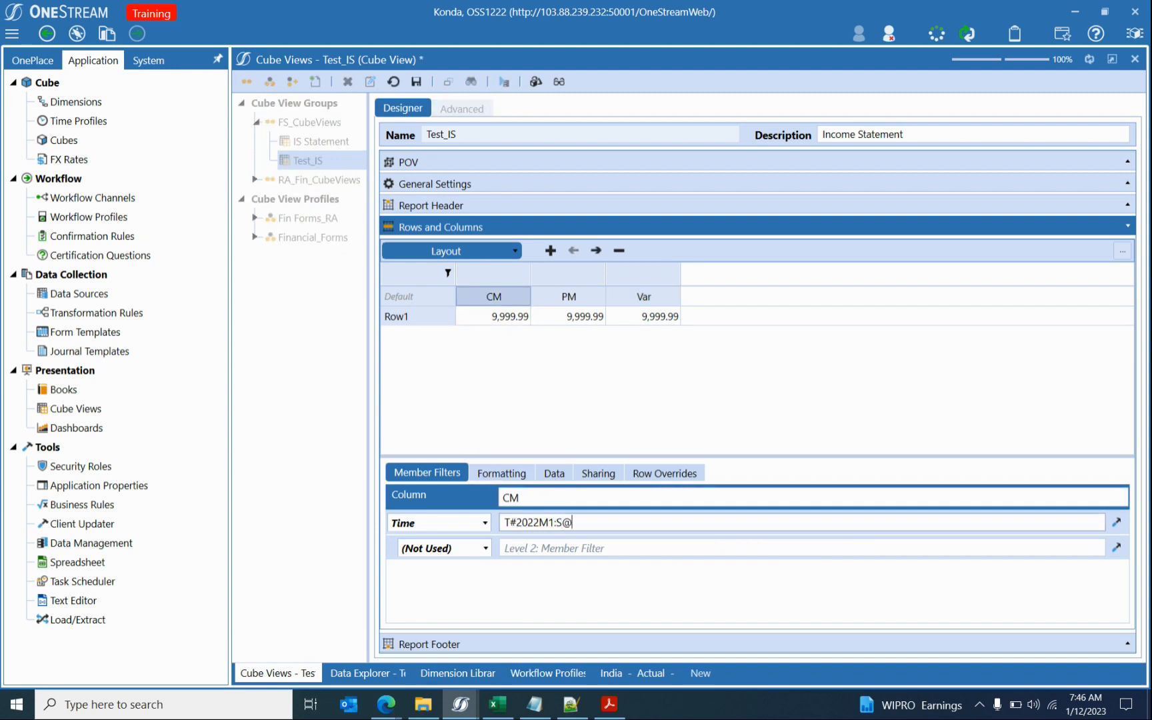
{"action": "type", "text": "Actual"}
{"action": "left_click", "coordinate": [555, 524]}
{"action": "left_click_drag", "start_coordinate": [556, 524], "coordinate": [623, 521]}
{"action": "key", "text": "BackSpace"}
Review the :Name(Variance) part of the Var column's member filter.
{"action": "left_click", "coordinate": [645, 295]}
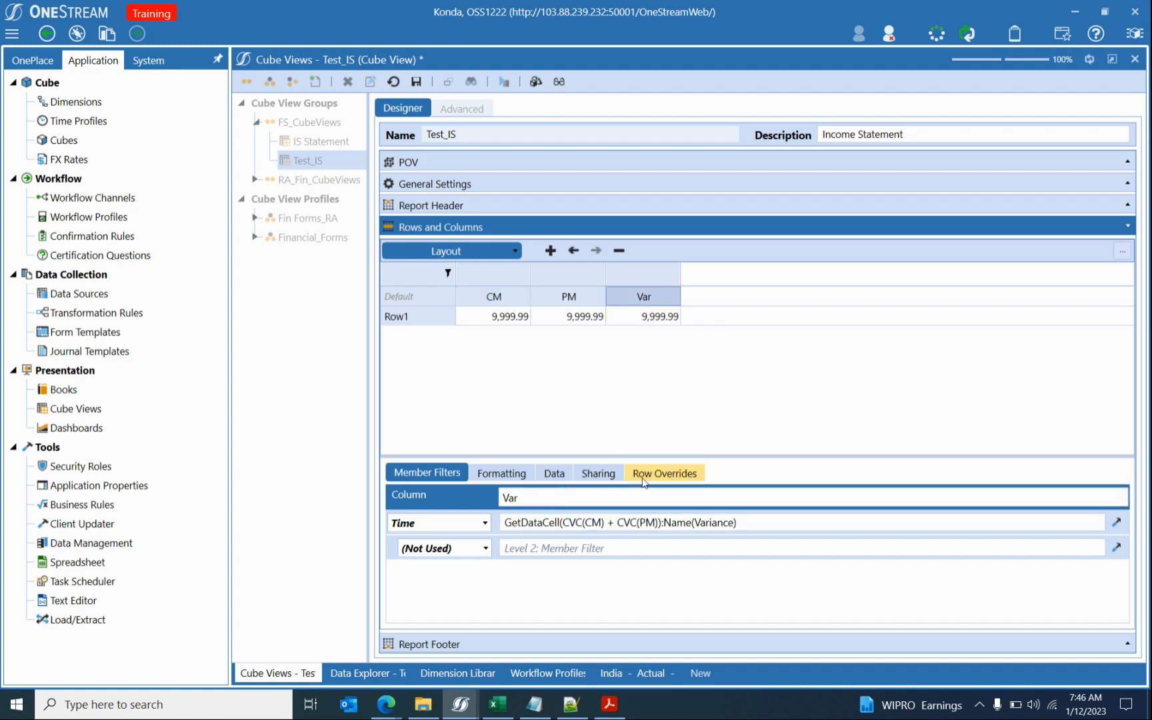
{"action": "left_click_drag", "start_coordinate": [660, 523], "coordinate": [766, 523]}
{"action": "left_click", "coordinate": [804, 527]}
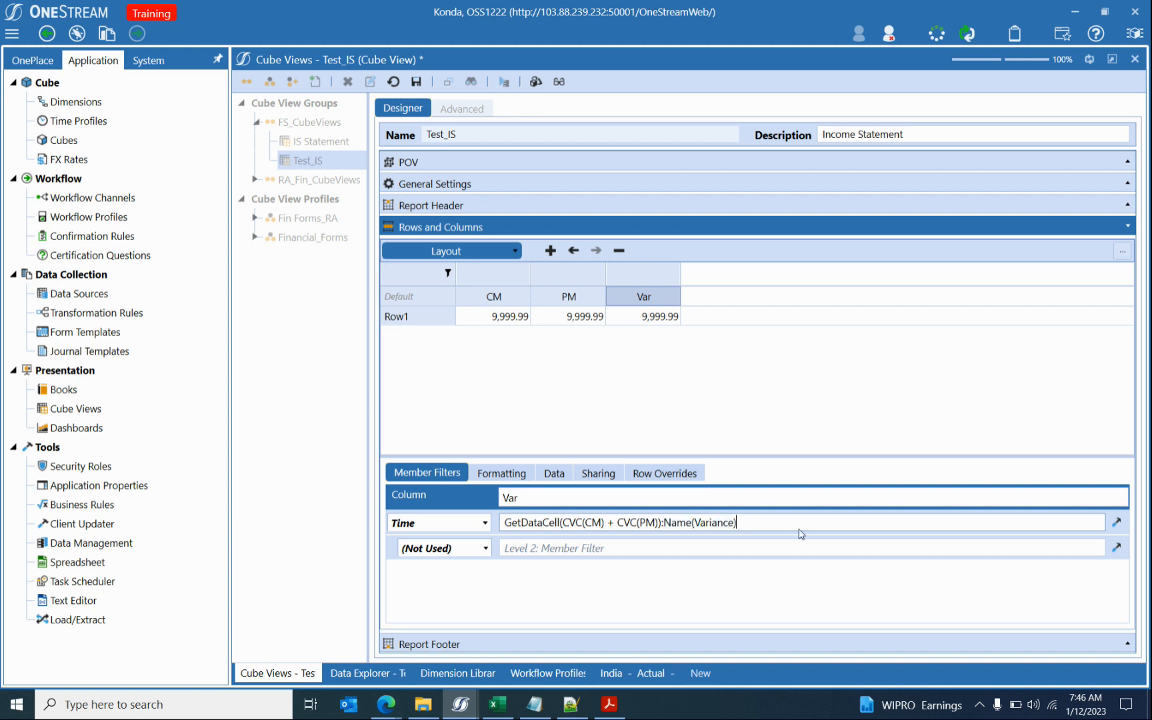
Open the CV Cell Syntax.txt notes and examine how the GetDataCell examples use the Name function, with and without quotation marks.
{"action": "left_click", "coordinate": [571, 704]}
{"action": "left_click", "coordinate": [571, 703]}
{"action": "left_click", "coordinate": [540, 708]}
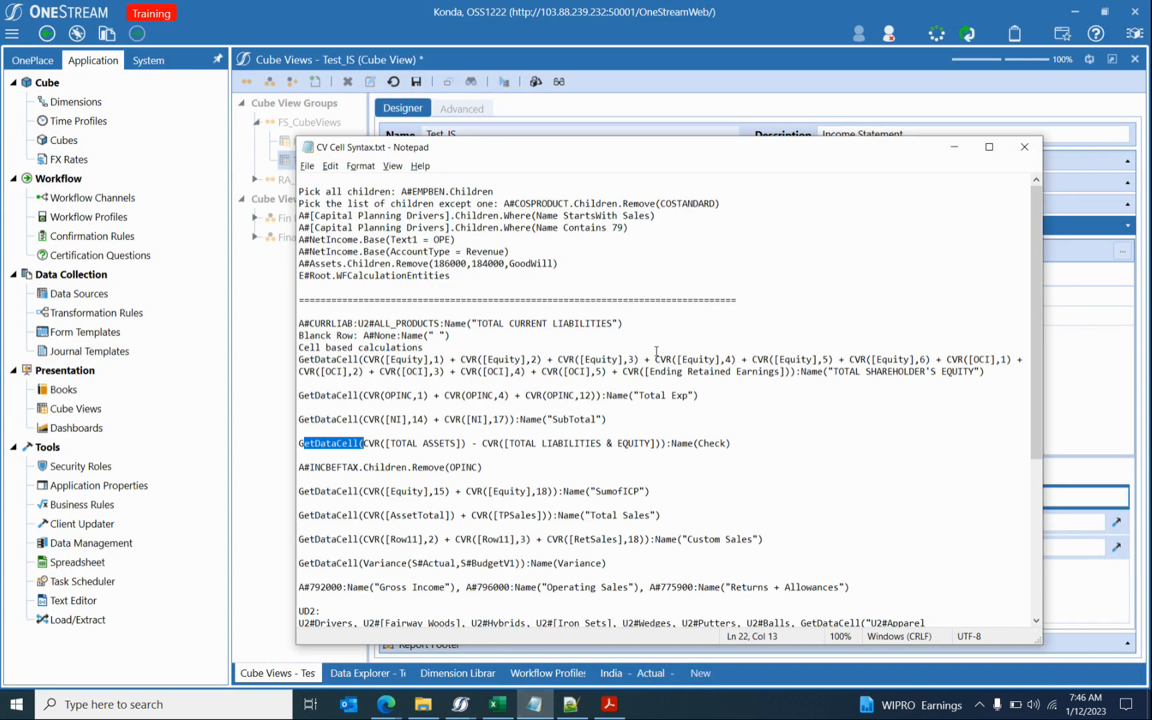
{"action": "left_click", "coordinate": [397, 443]}
{"action": "left_click_drag", "start_coordinate": [666, 444], "coordinate": [753, 450]}
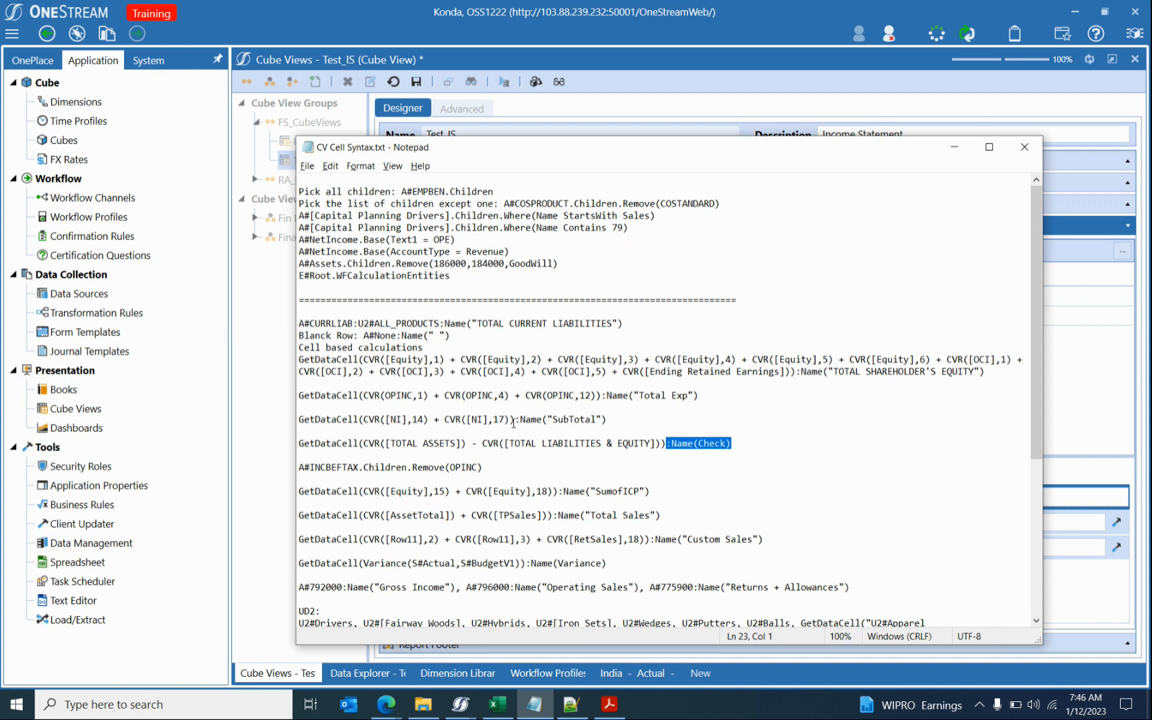
{"action": "left_click_drag", "start_coordinate": [514, 419], "coordinate": [627, 427]}
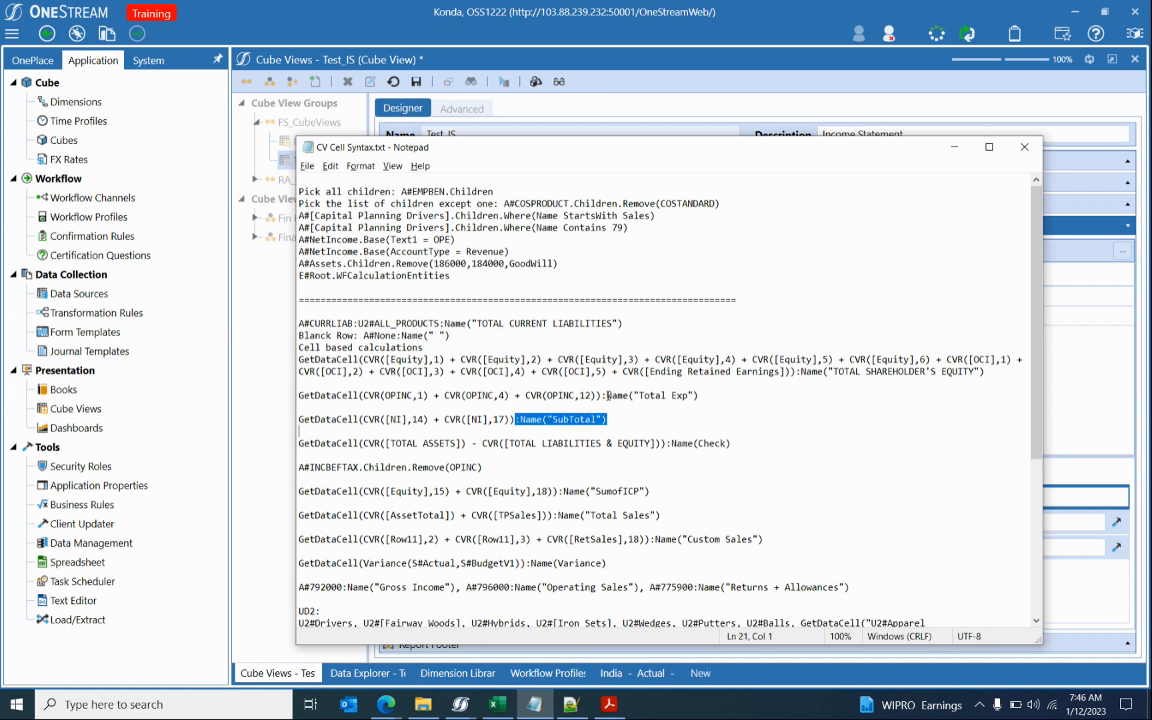
{"action": "left_click", "coordinate": [549, 419]}
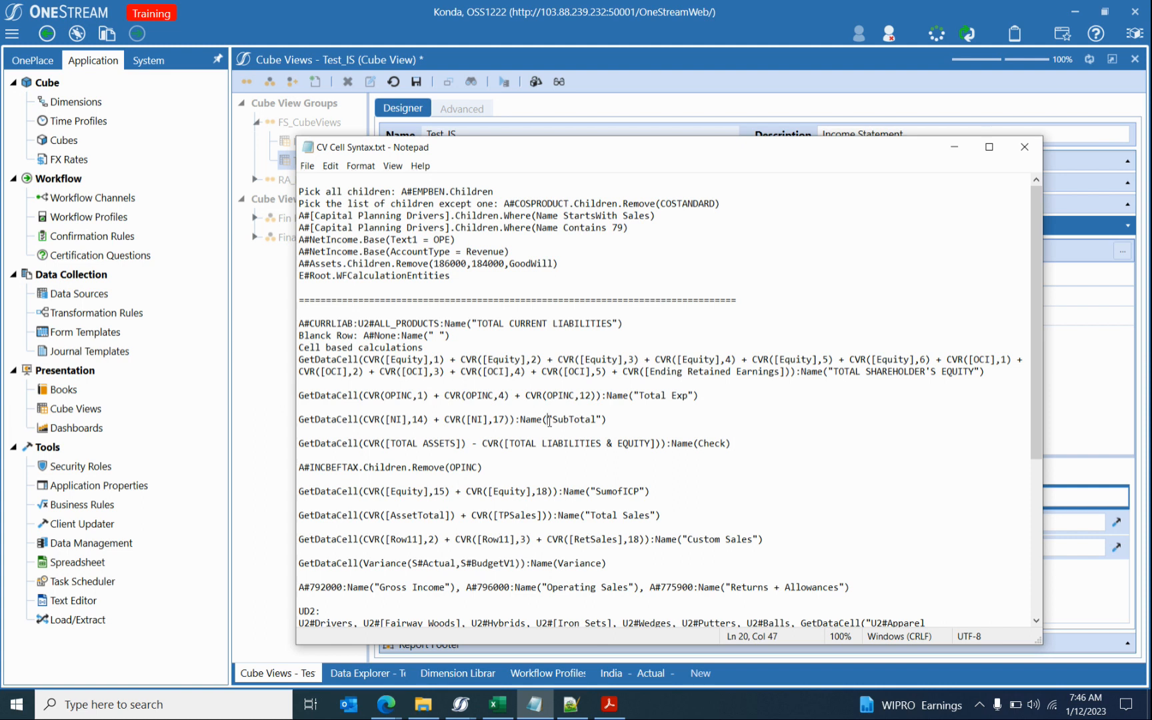
{"action": "scroll", "coordinate": [548, 419], "scroll_direction": "down", "scroll_amount": 2}
{"action": "left_click_drag", "start_coordinate": [681, 468], "coordinate": [758, 467]}
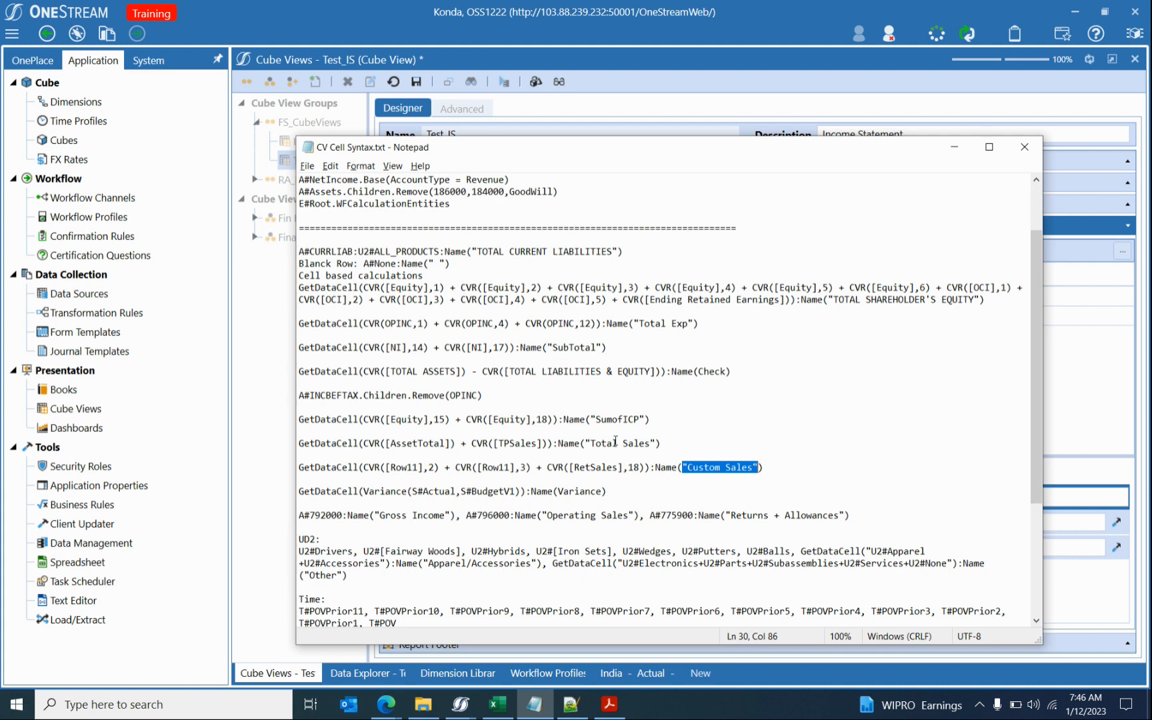
Examine the Variance, VariancePercent and Divide examples under Math calculations in the CV Cell Syntax.txt notes.
{"action": "key", "text": "alt+Tab"}
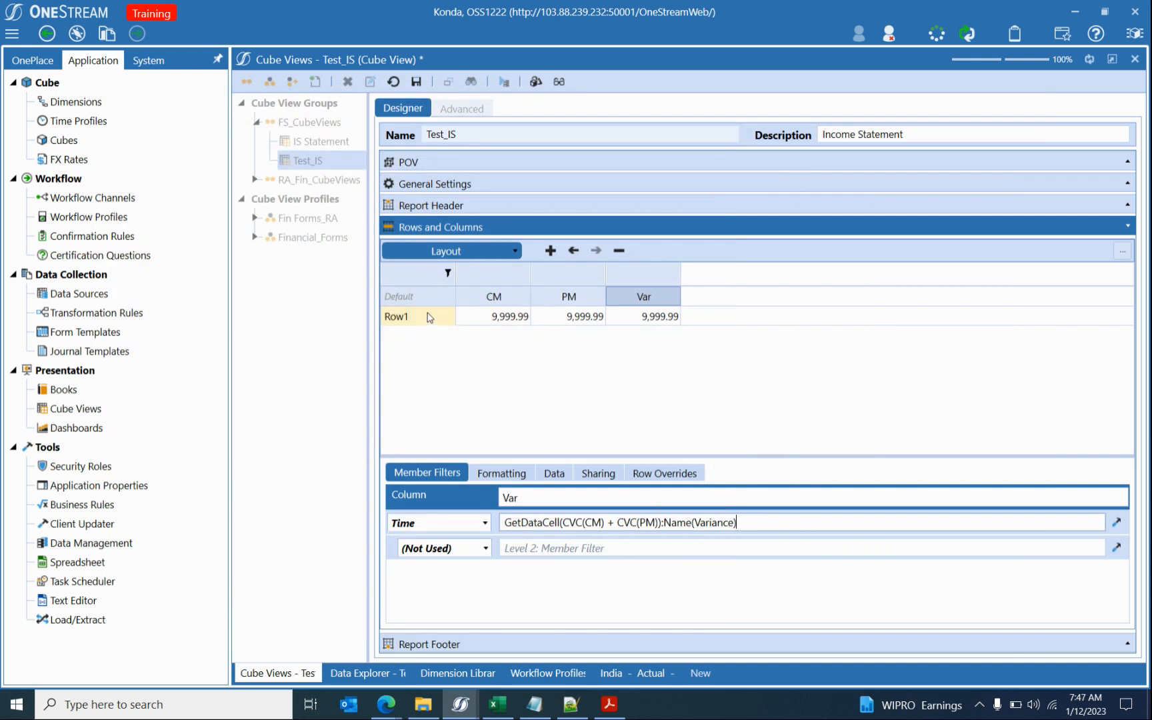
{"action": "key", "text": "alt+Tab"}
{"action": "scroll", "coordinate": [435, 533], "scroll_direction": "down", "scroll_amount": 2}
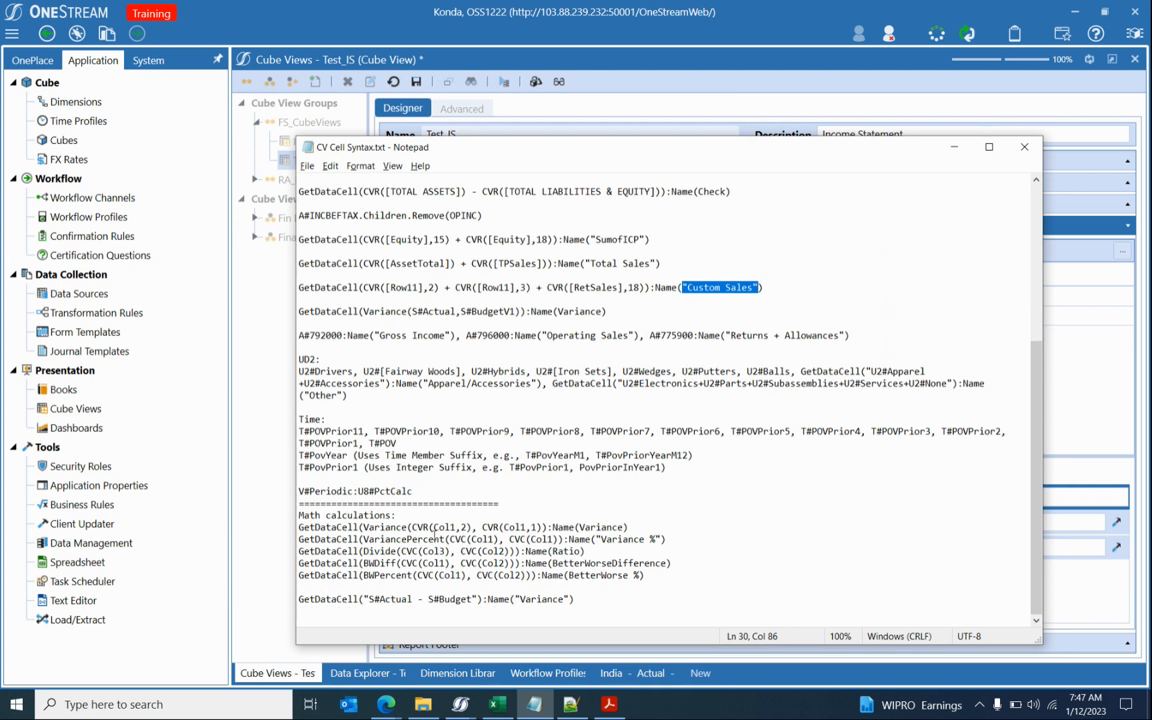
{"action": "left_click_drag", "start_coordinate": [360, 528], "coordinate": [575, 526]}
{"action": "left_click", "coordinate": [305, 517]}
{"action": "left_click_drag", "start_coordinate": [368, 539], "coordinate": [569, 538]}
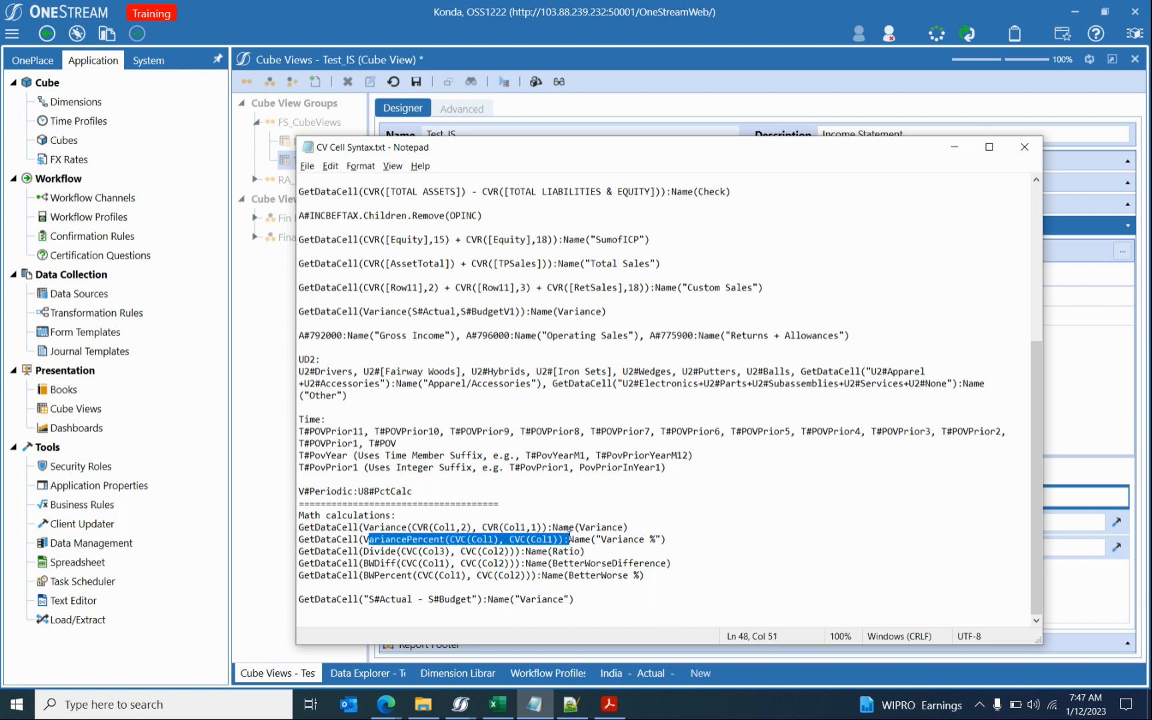
{"action": "left_click_drag", "start_coordinate": [356, 542], "coordinate": [519, 553]}
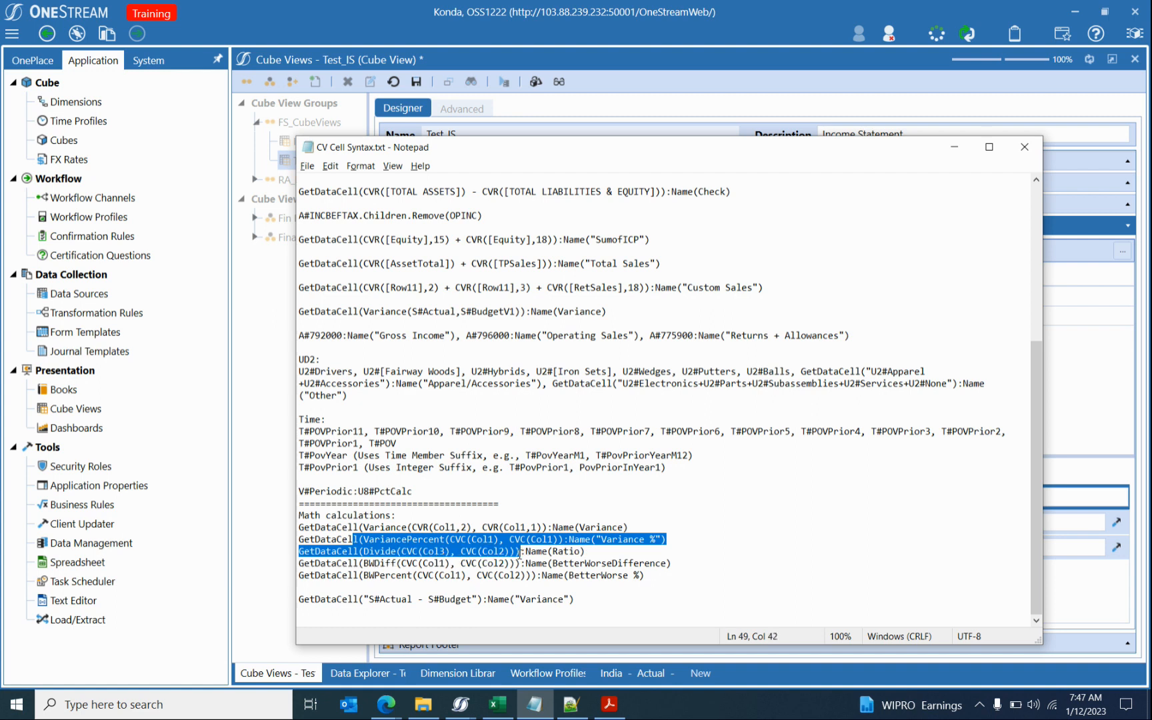
{"action": "left_click", "coordinate": [520, 553]}
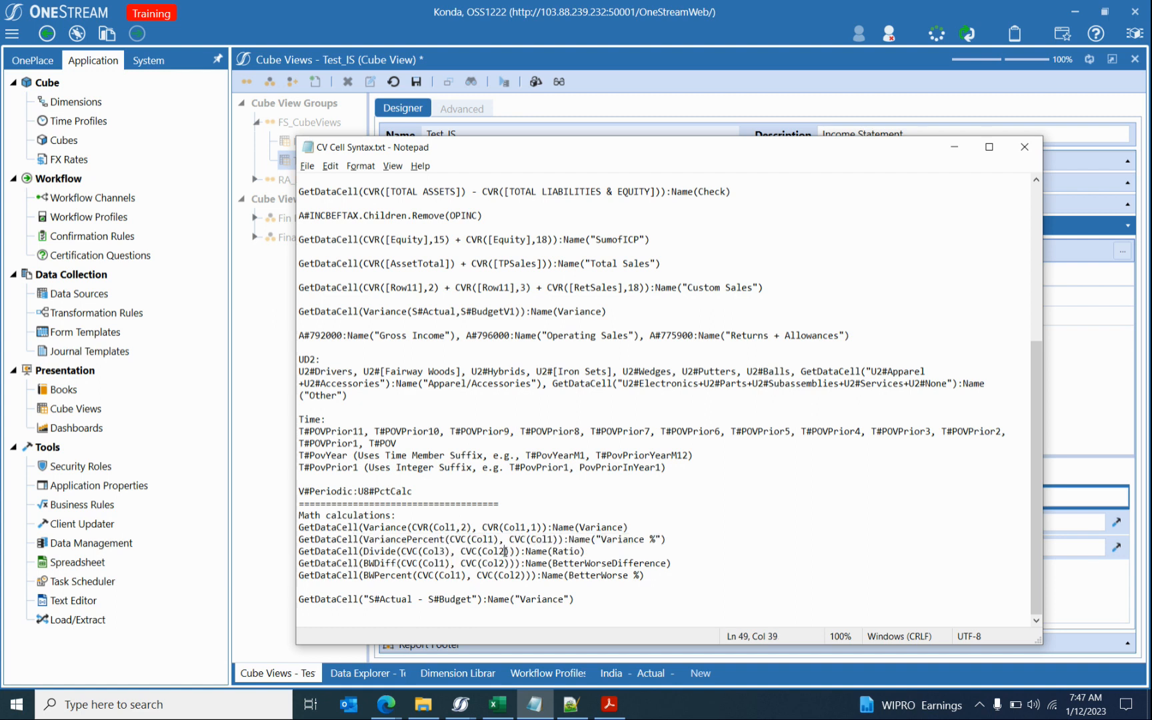
Replace the Var column's time filter with GetDataCell(Divide(CVC(Col3), CVC(Col2))):Name(Ratio) from the notes, then save and run the cube view.
{"action": "left_click_drag", "start_coordinate": [585, 552], "coordinate": [287, 553]}
{"action": "key", "text": "ctrl+c"}
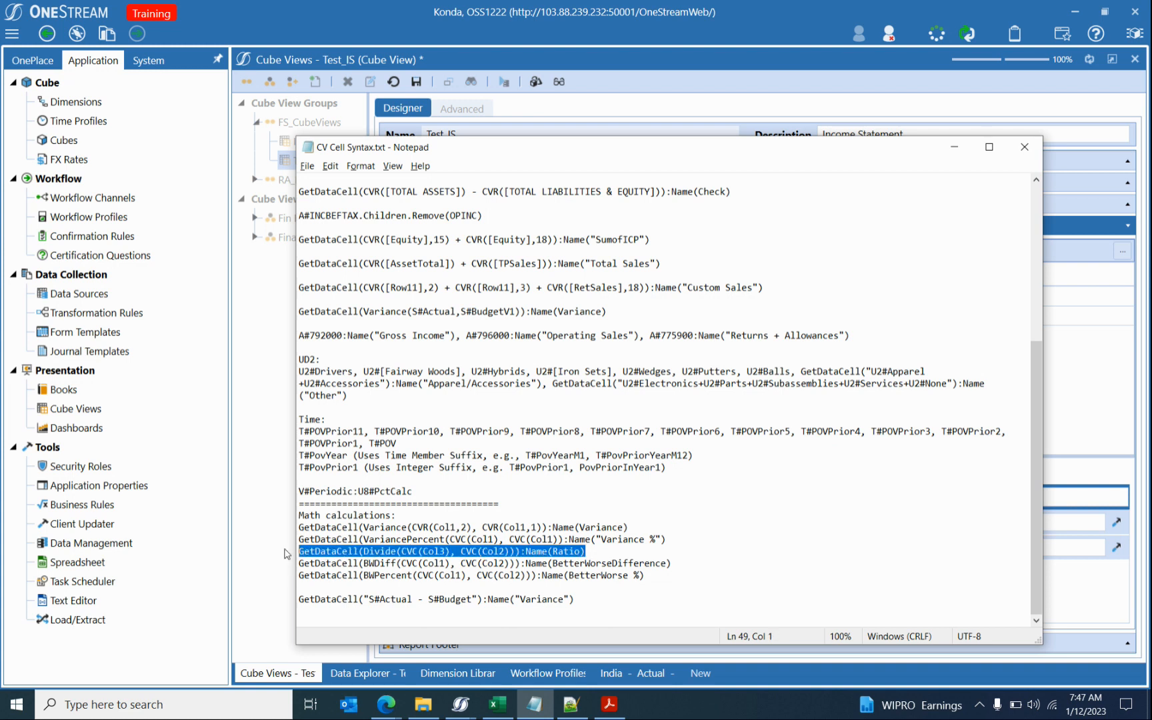
{"action": "key", "text": "alt+Tab"}
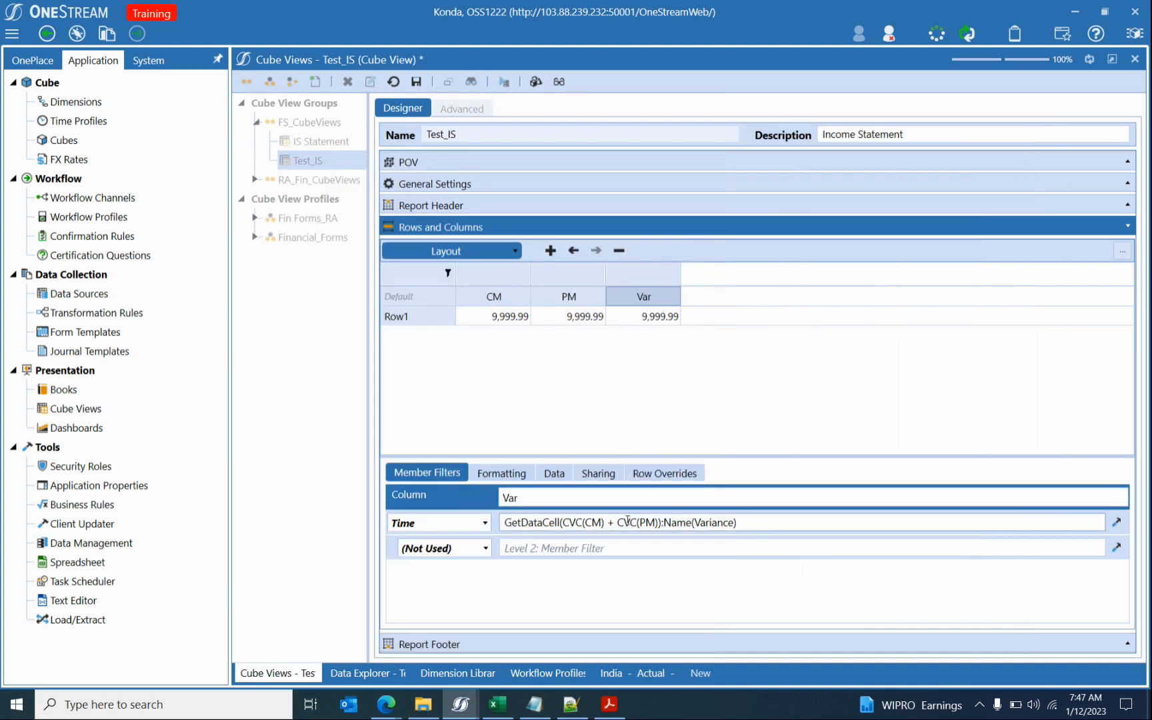
{"action": "key", "text": "ctrl+a"}
{"action": "key", "text": "ctrl+v"}
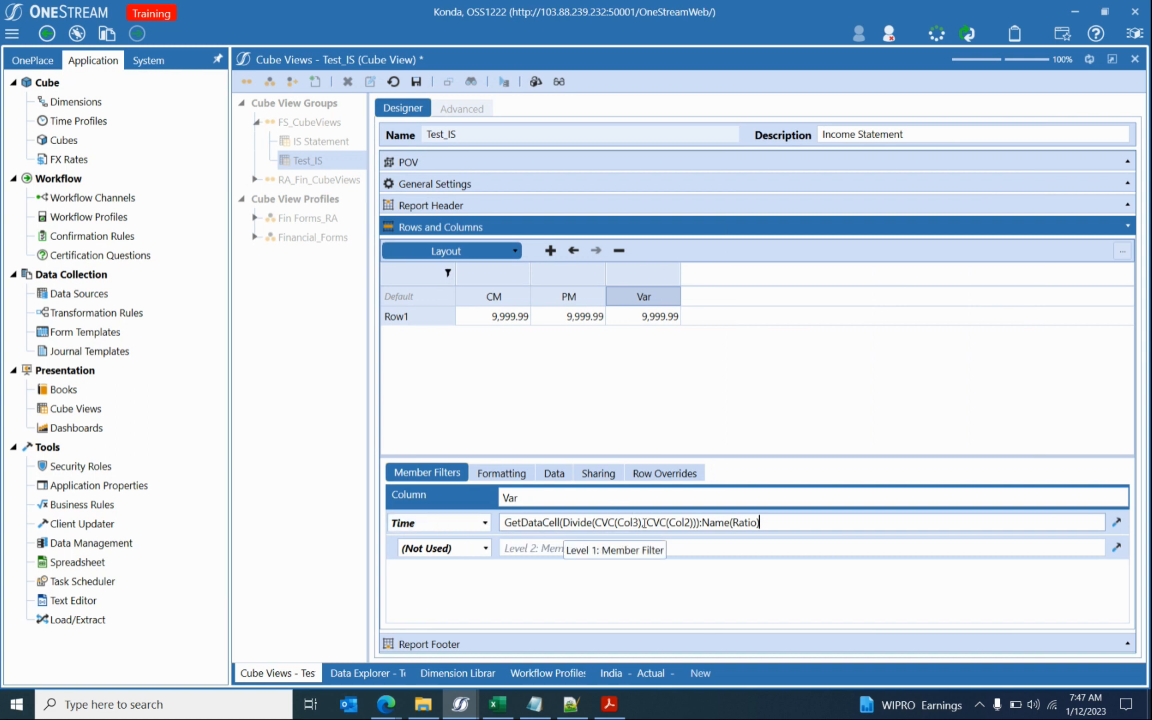
{"action": "left_click_drag", "start_coordinate": [644, 523], "coordinate": [696, 524]}
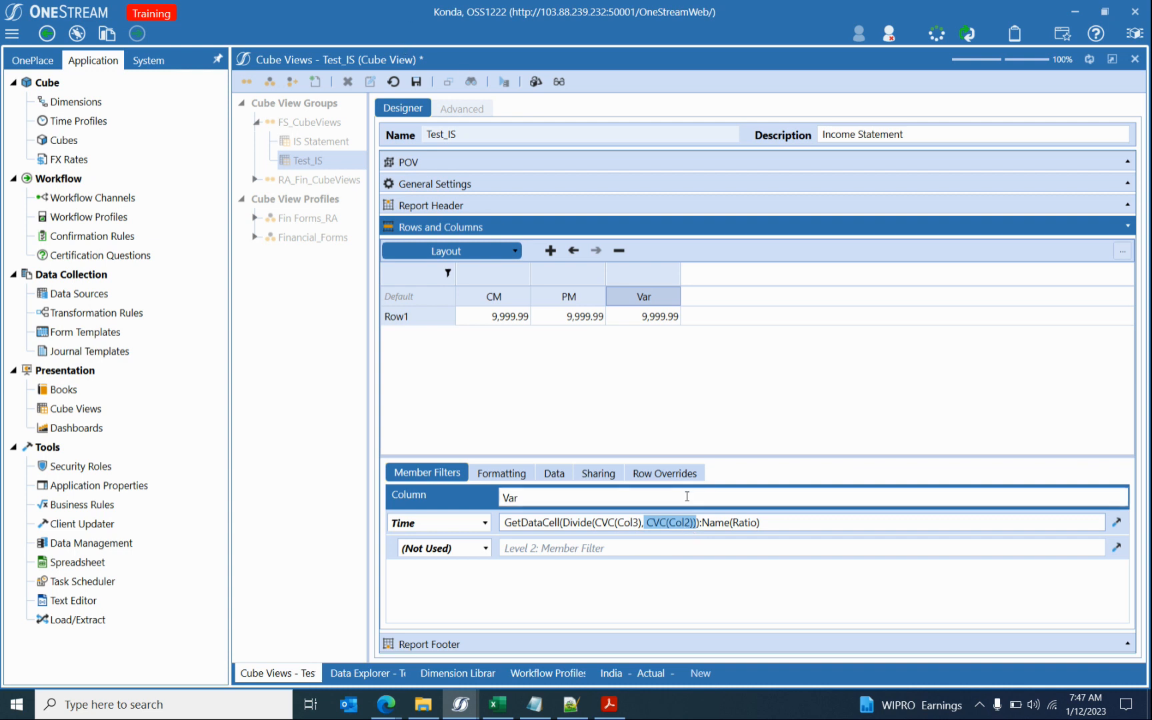
{"action": "left_click", "coordinate": [418, 83]}
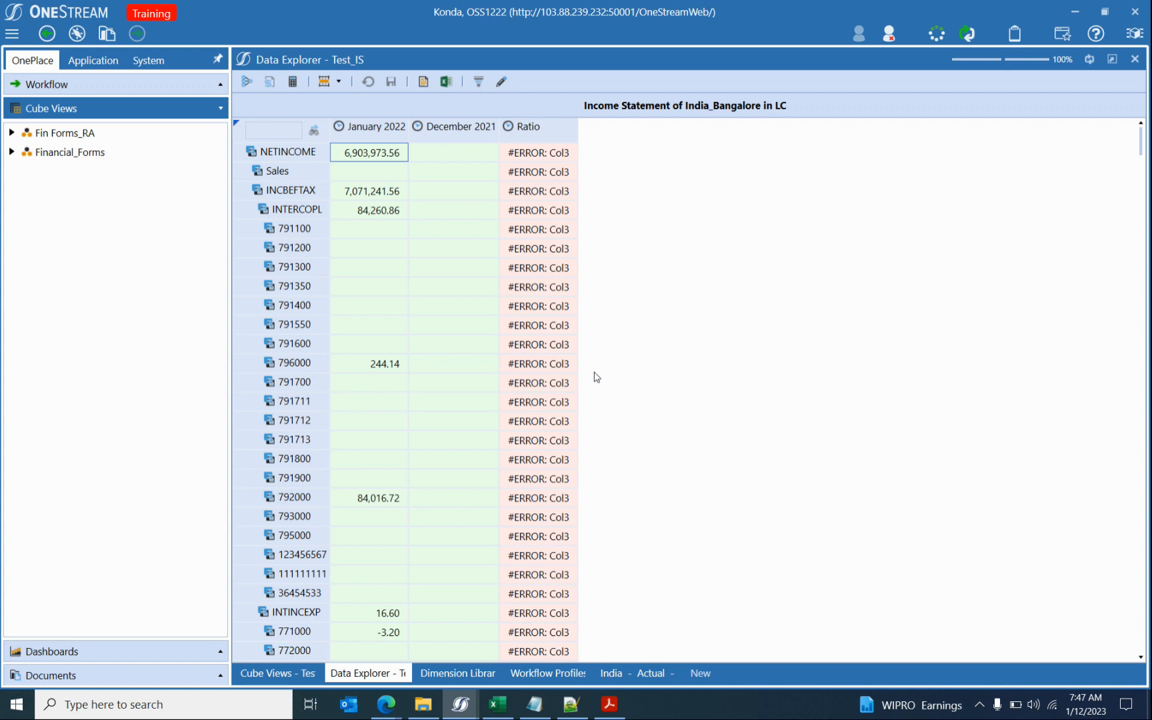
{"action": "left_click", "coordinate": [291, 674]}
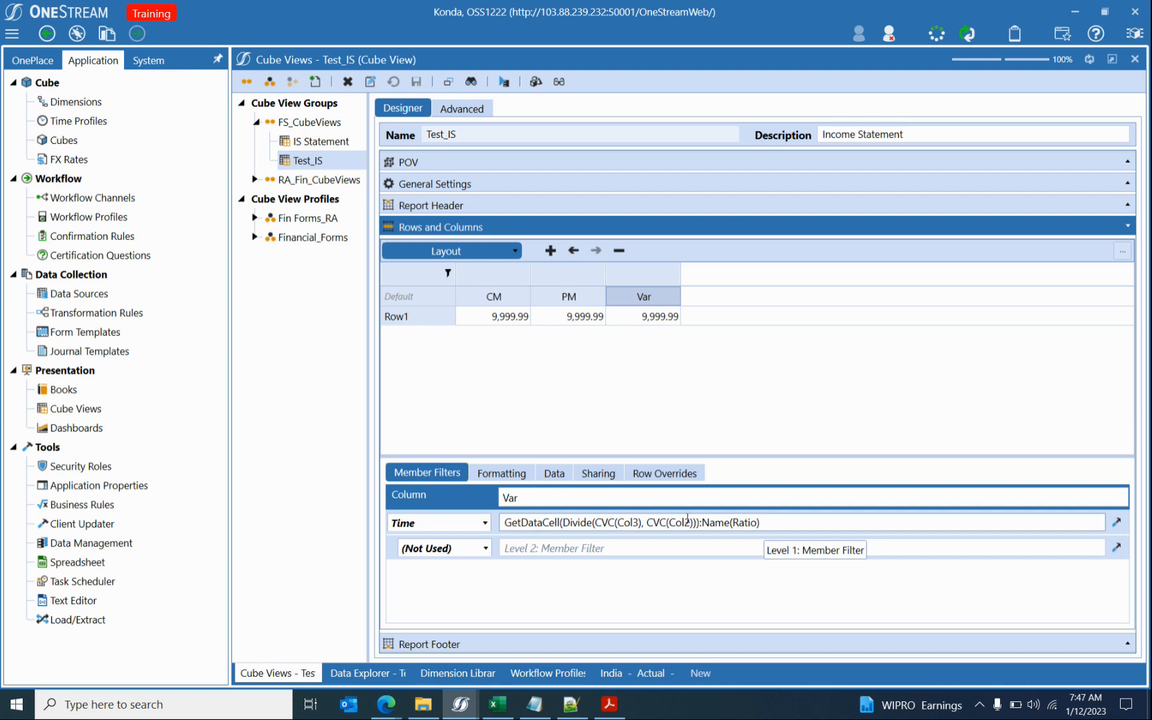
Delete the Var column from the Test_IS cube view.
{"action": "left_click_drag", "start_coordinate": [767, 520], "coordinate": [286, 520]}
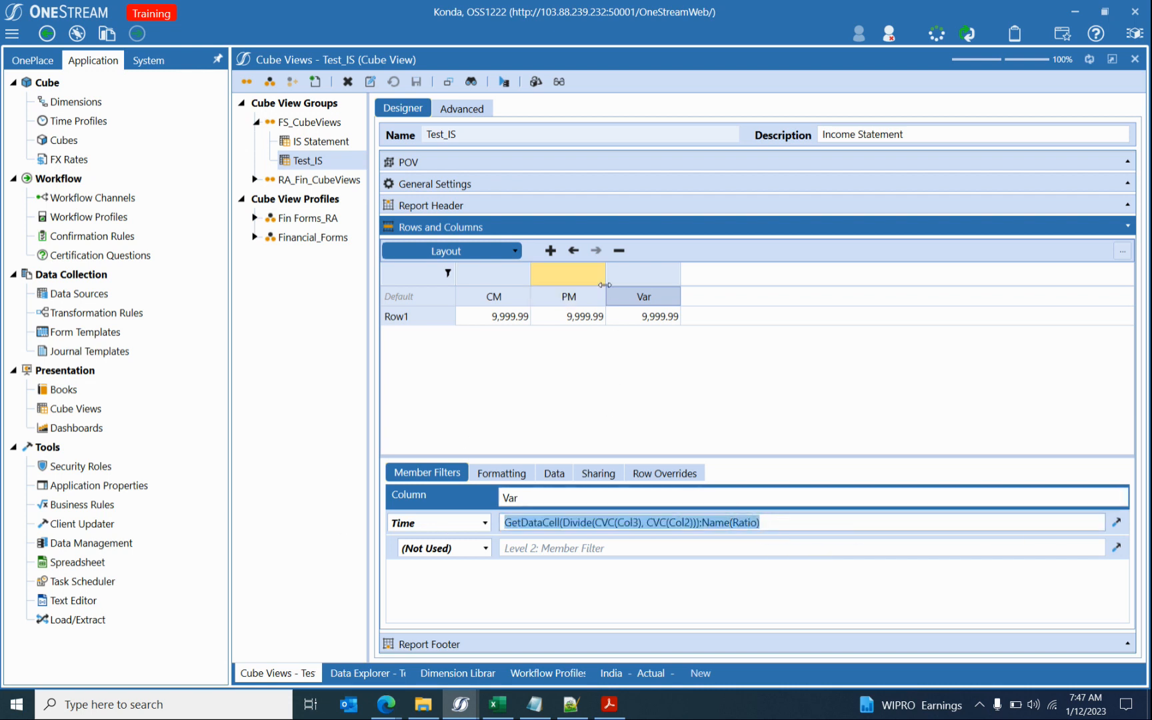
{"action": "left_click", "coordinate": [644, 302]}
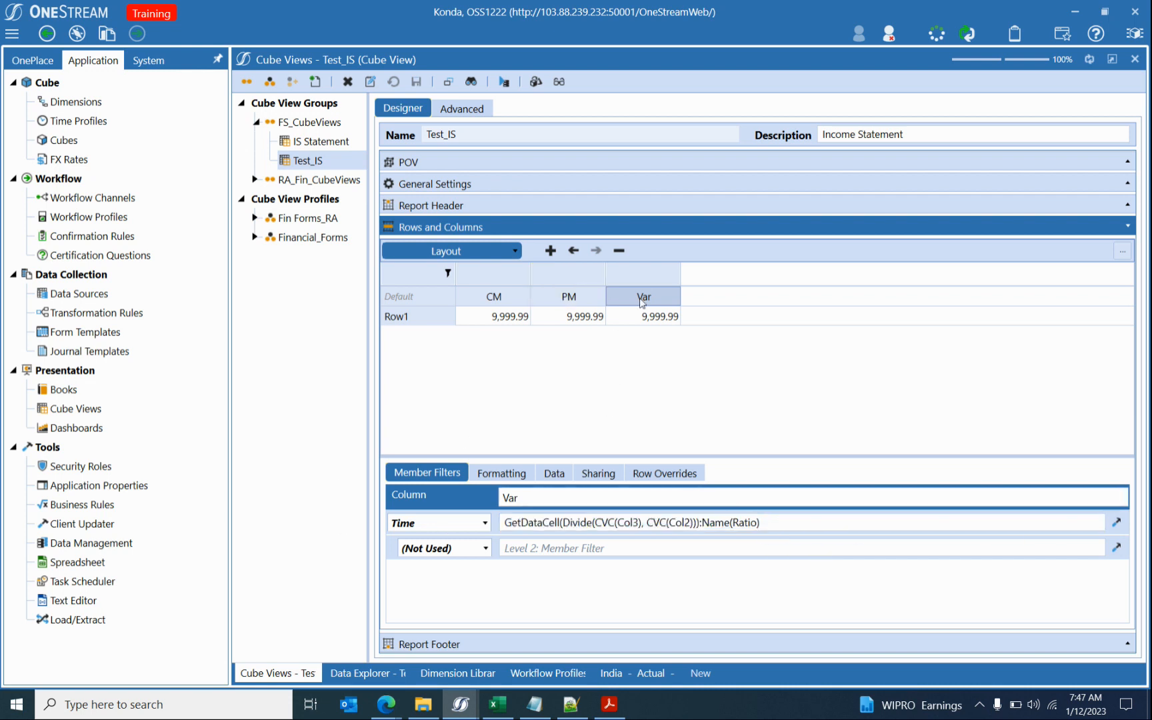
{"action": "left_click", "coordinate": [618, 251]}
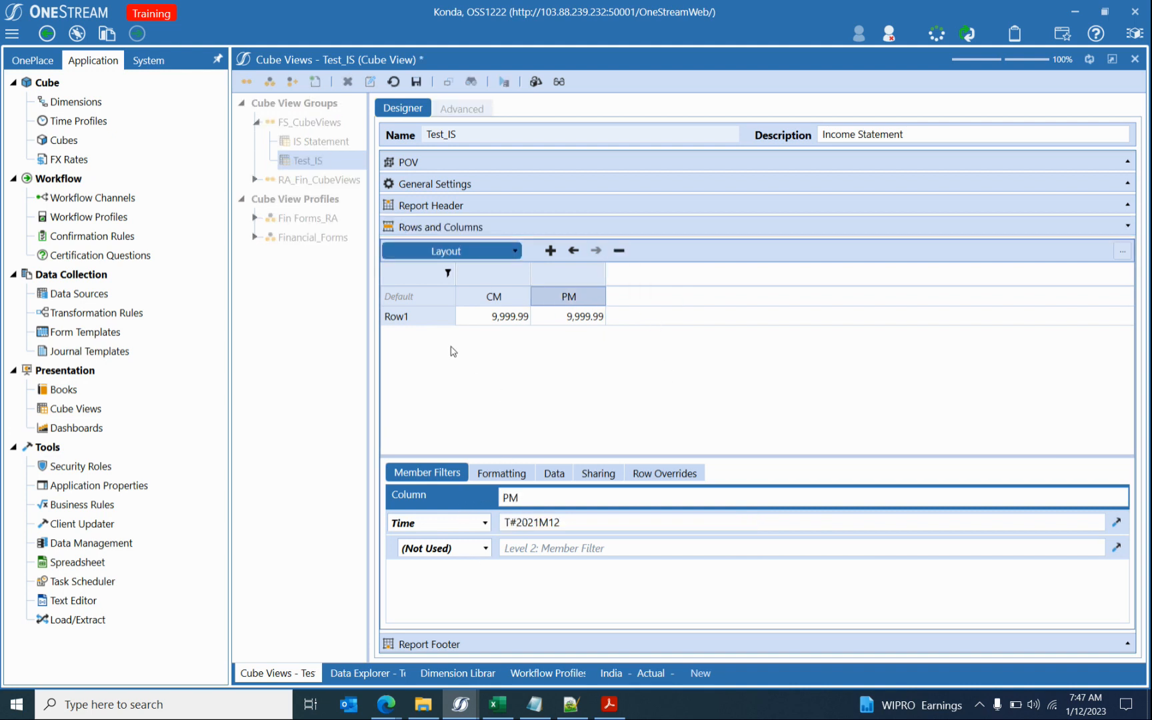
Set Row1's Account member filter to A#NetIncome, A#NetIncome.Base and save the cube view.
{"action": "left_click", "coordinate": [420, 319]}
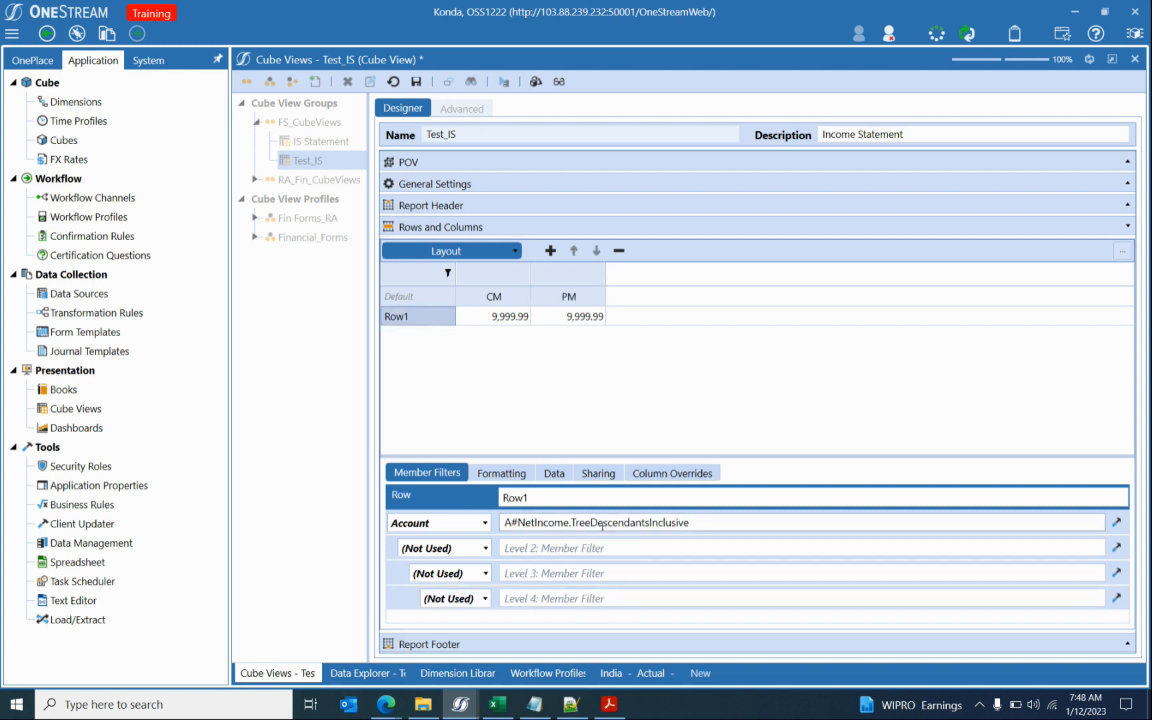
{"action": "left_click_drag", "start_coordinate": [571, 523], "coordinate": [726, 518]}
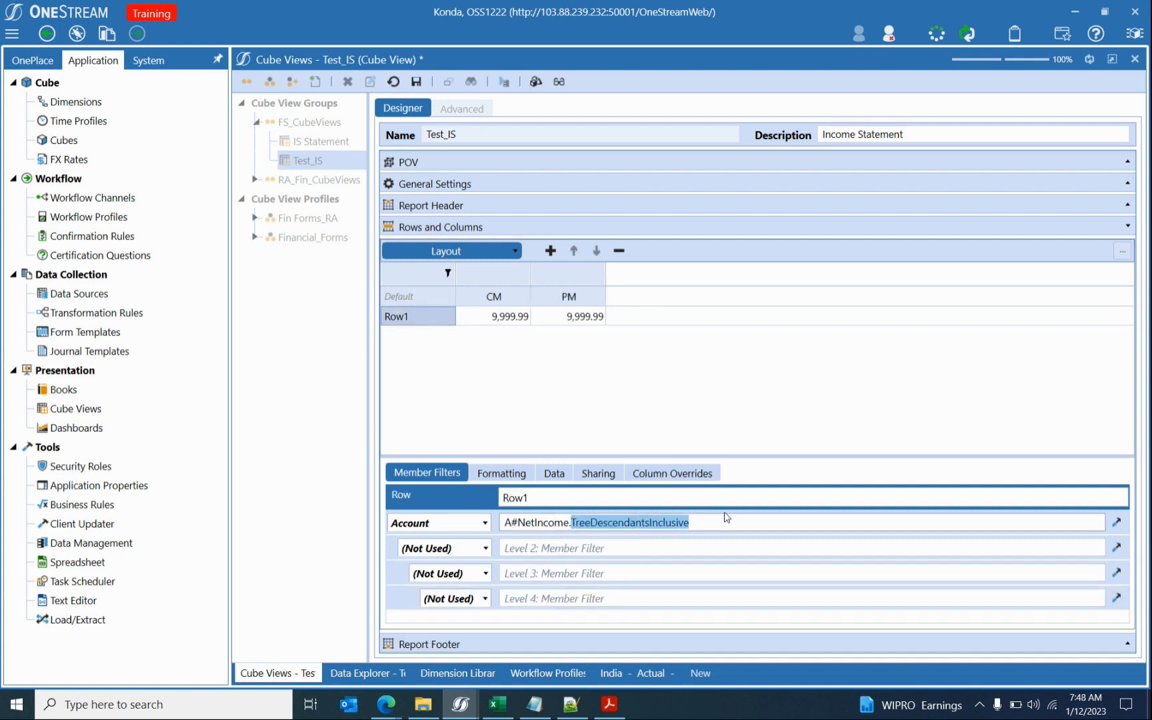
{"action": "key", "text": "BackSpace"}
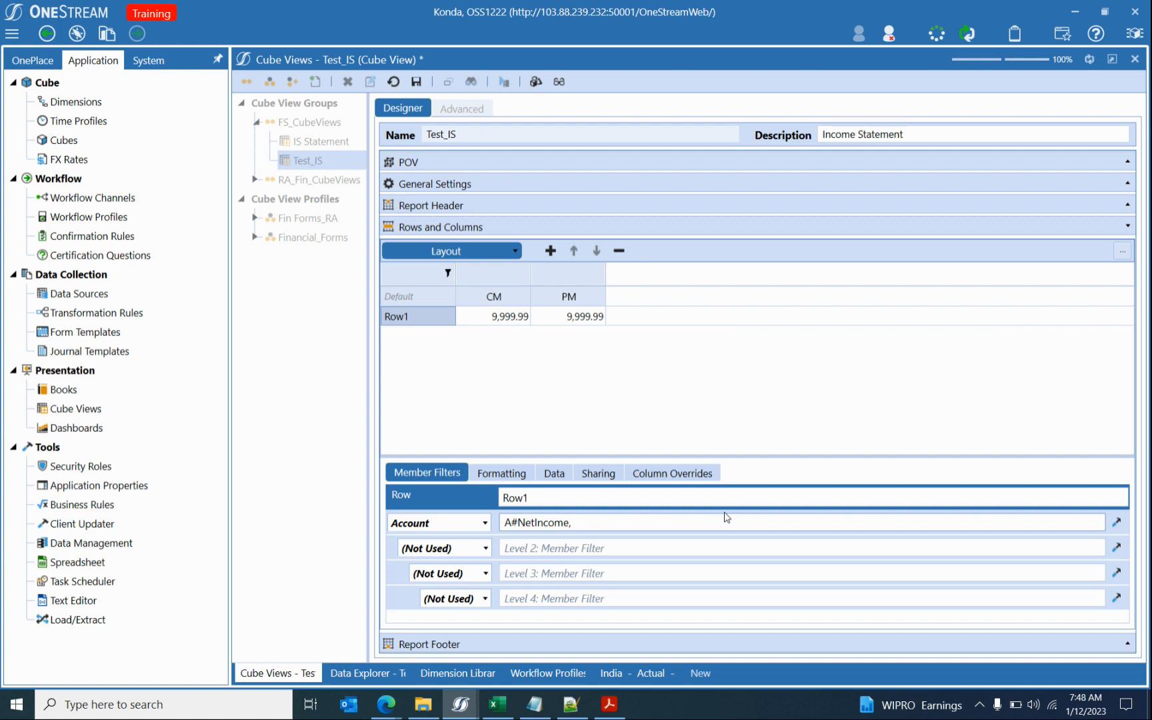
{"action": "type", "text": ", A#NetIncome.Base"}
{"action": "left_click", "coordinate": [420, 87]}
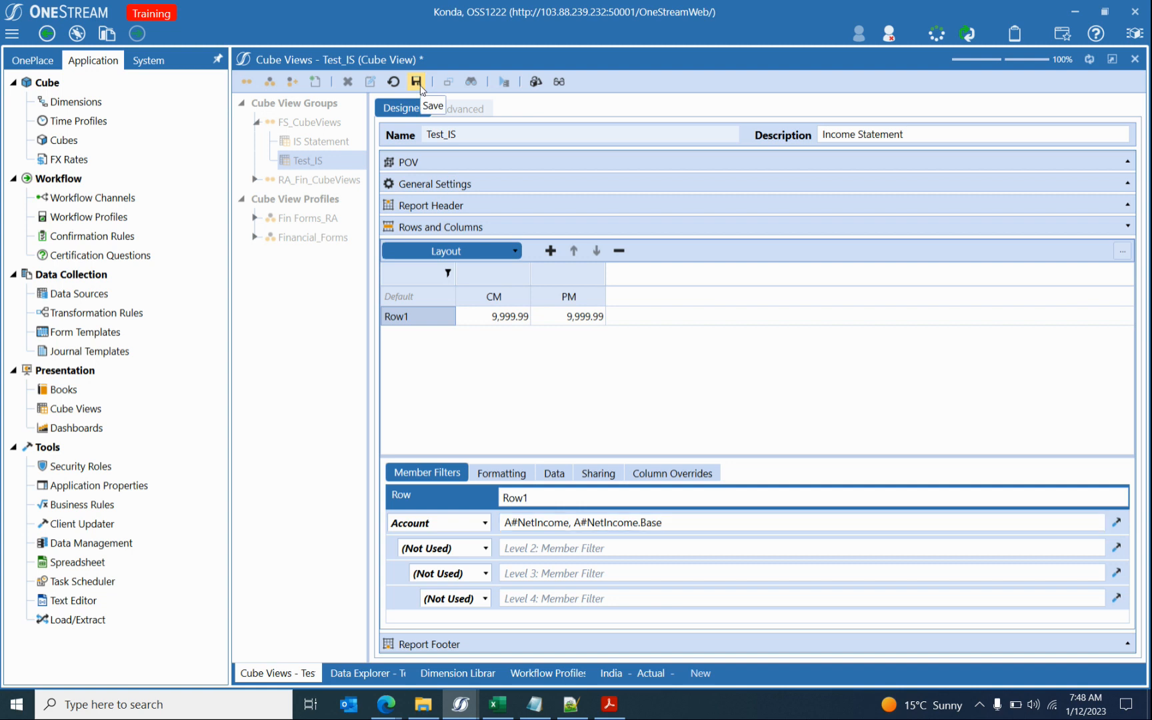
Run the Test_IS cube view to examine the NetIncome and base account rows, and return to its design.
{"action": "left_click", "coordinate": [570, 523]}
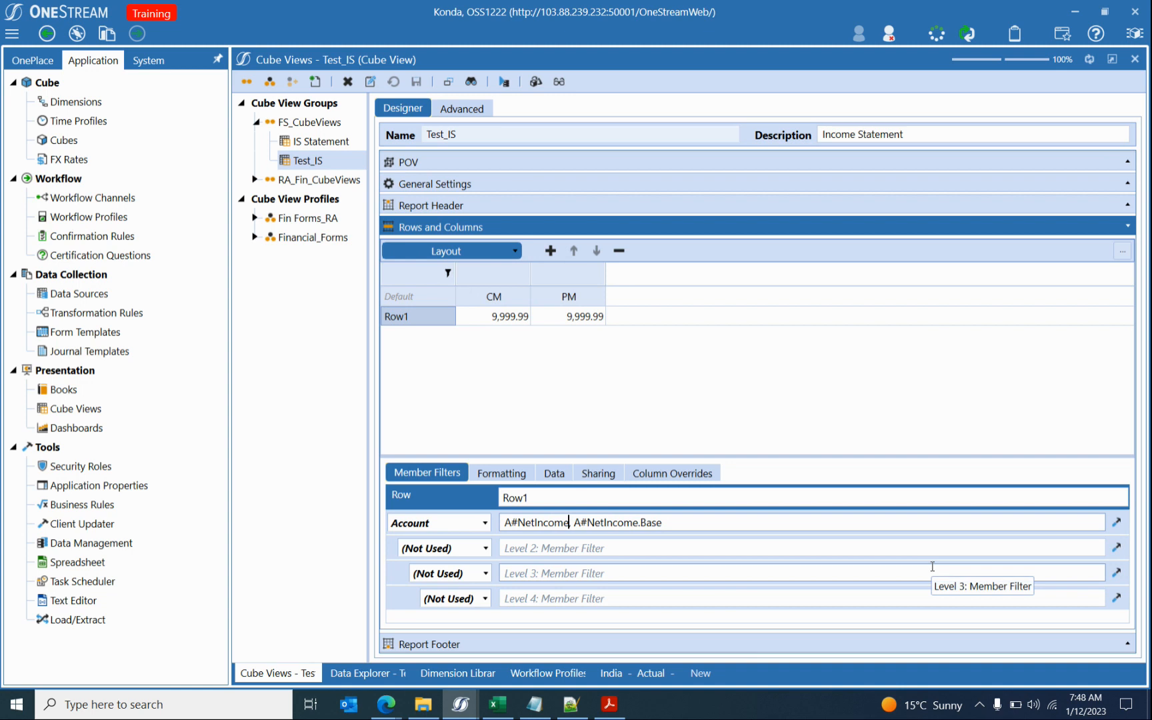
{"action": "type", "text": ","}
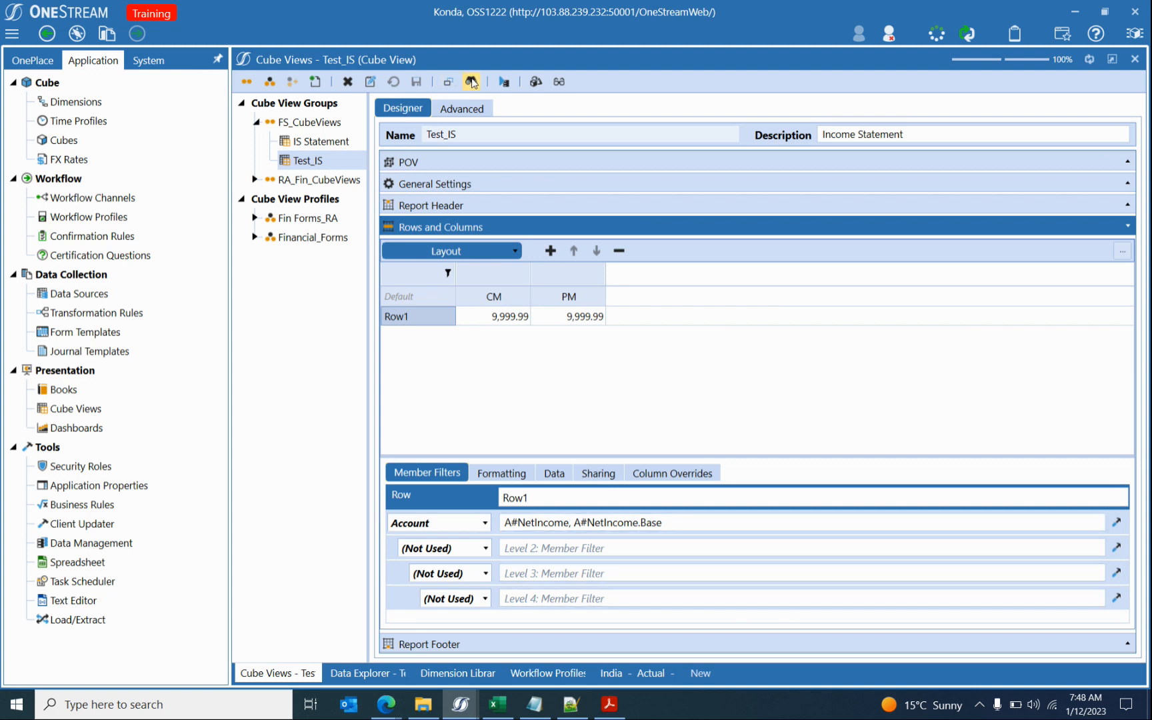
{"action": "left_click", "coordinate": [504, 82]}
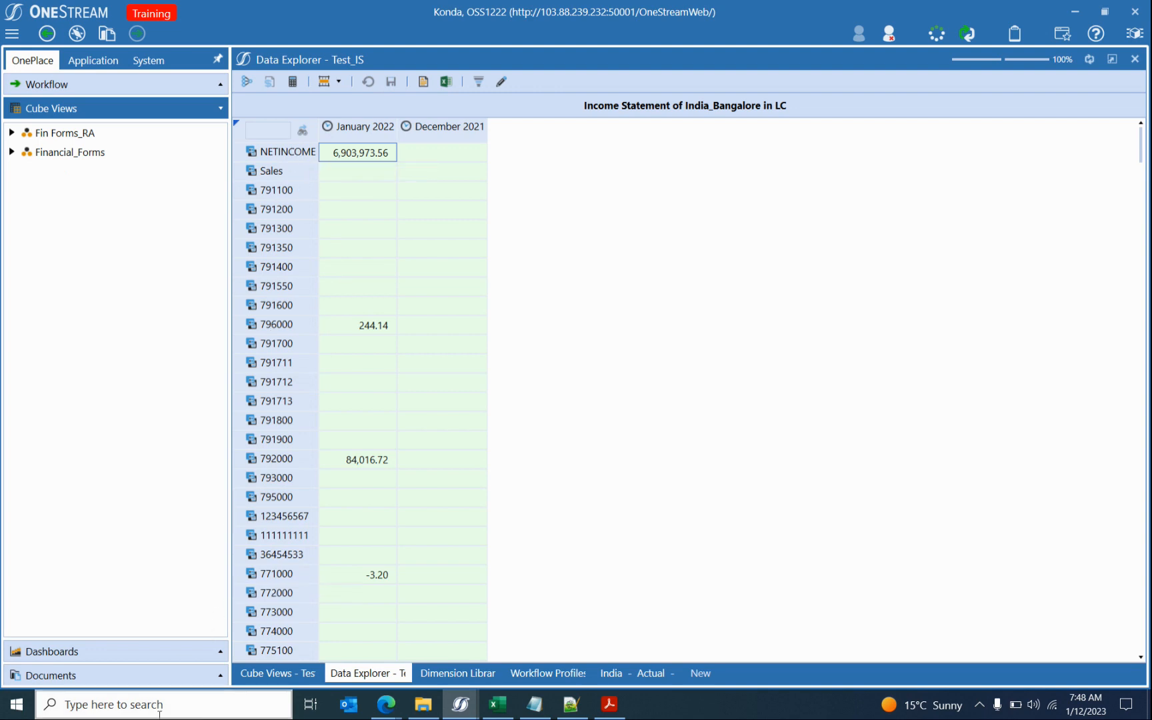
{"action": "left_click", "coordinate": [277, 673]}
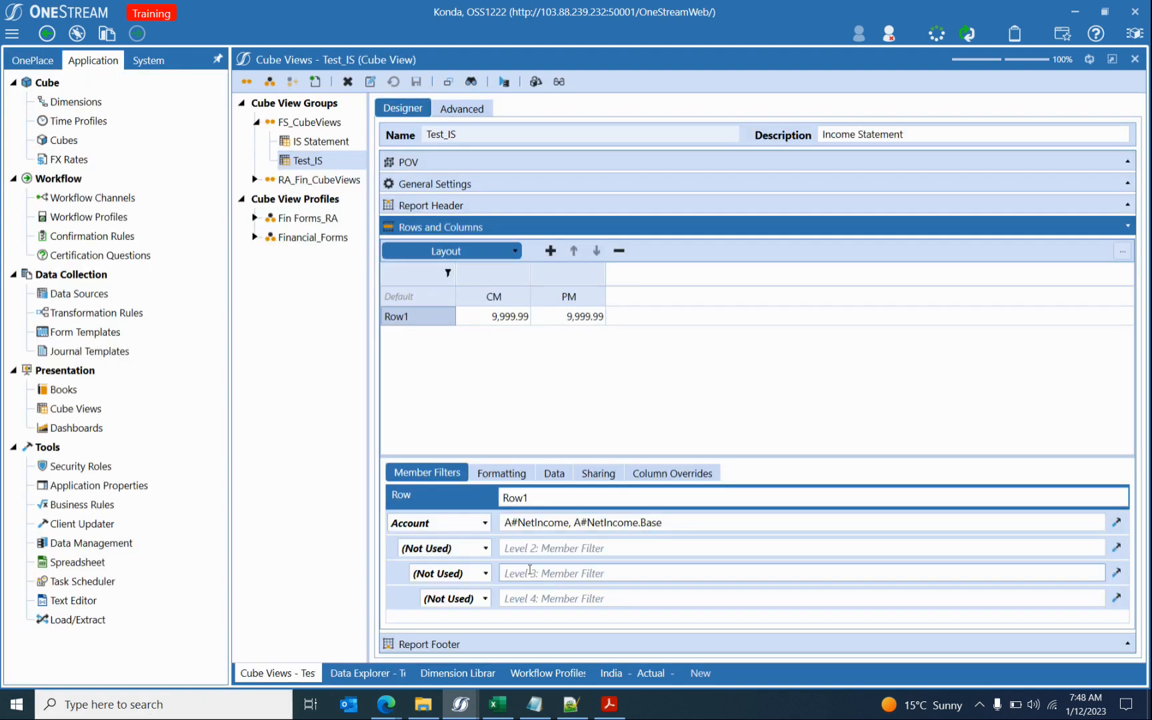
Give A#NetIncome in Row1's Account filter the custom name by appending :Name("Net Revenue").
{"action": "left_click", "coordinate": [571, 523]}
{"action": "type", "text": ","}
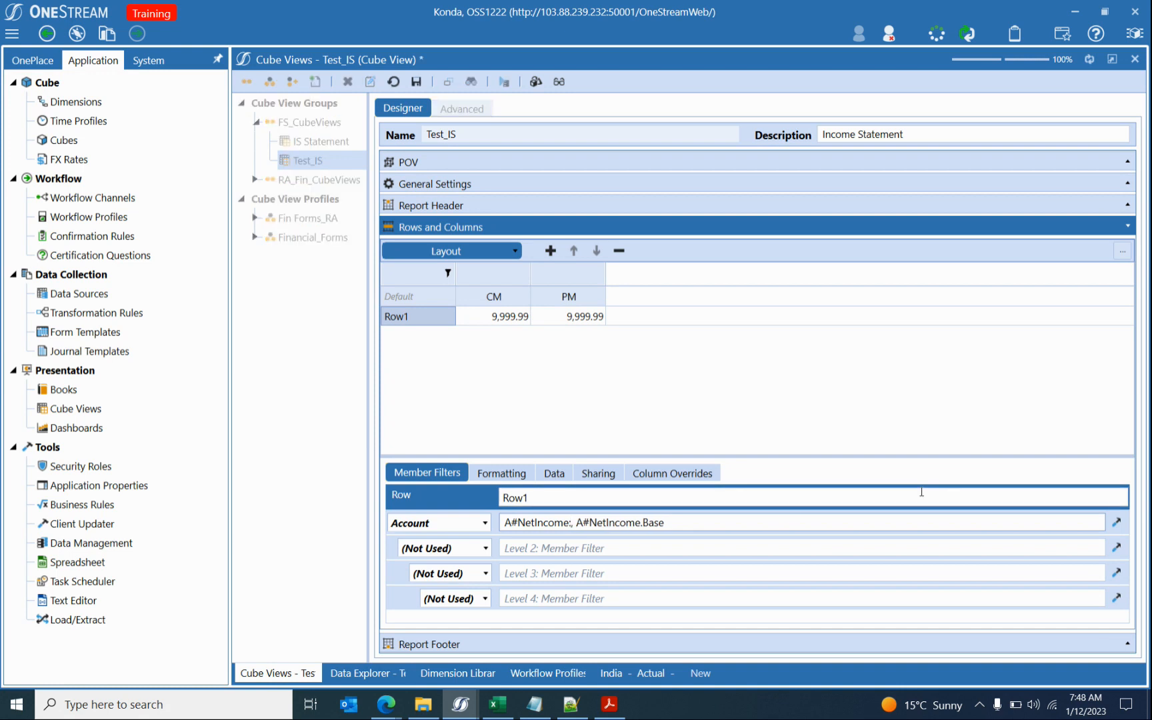
{"action": "type", "text": ":Name("}
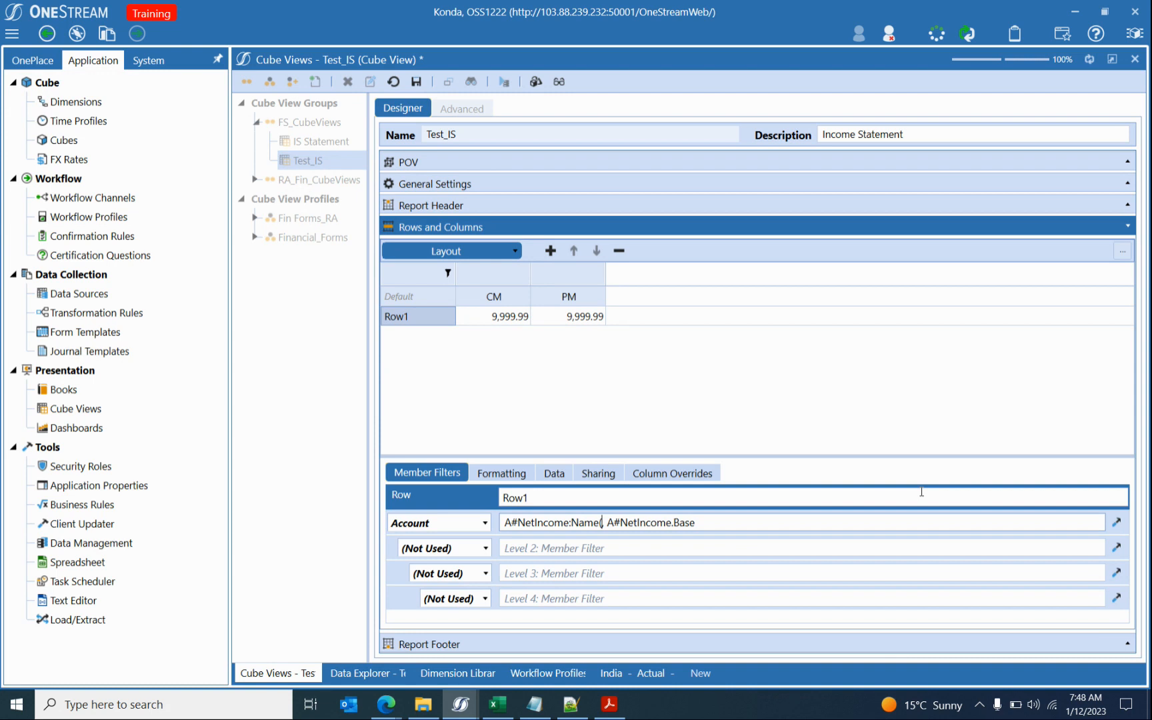
{"action": "type", "text": "Net Inco"}
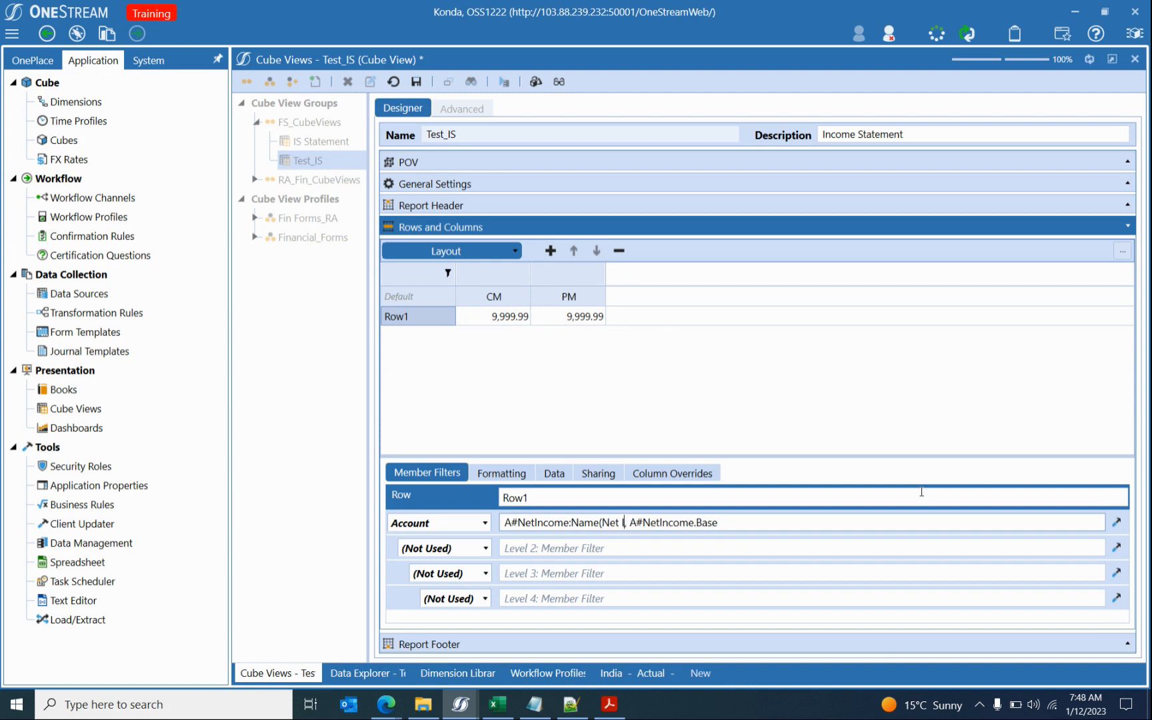
{"action": "type", "text": "me"}
{"action": "key", "text": "BackSpace"}
{"action": "key", "text": "BackSpace"}
{"action": "key", "text": "BackSpace"}
{"action": "key", "text": "BackSpace"}
{"action": "key", "text": "BackSpace"}
{"action": "key", "text": "BackSpace"}
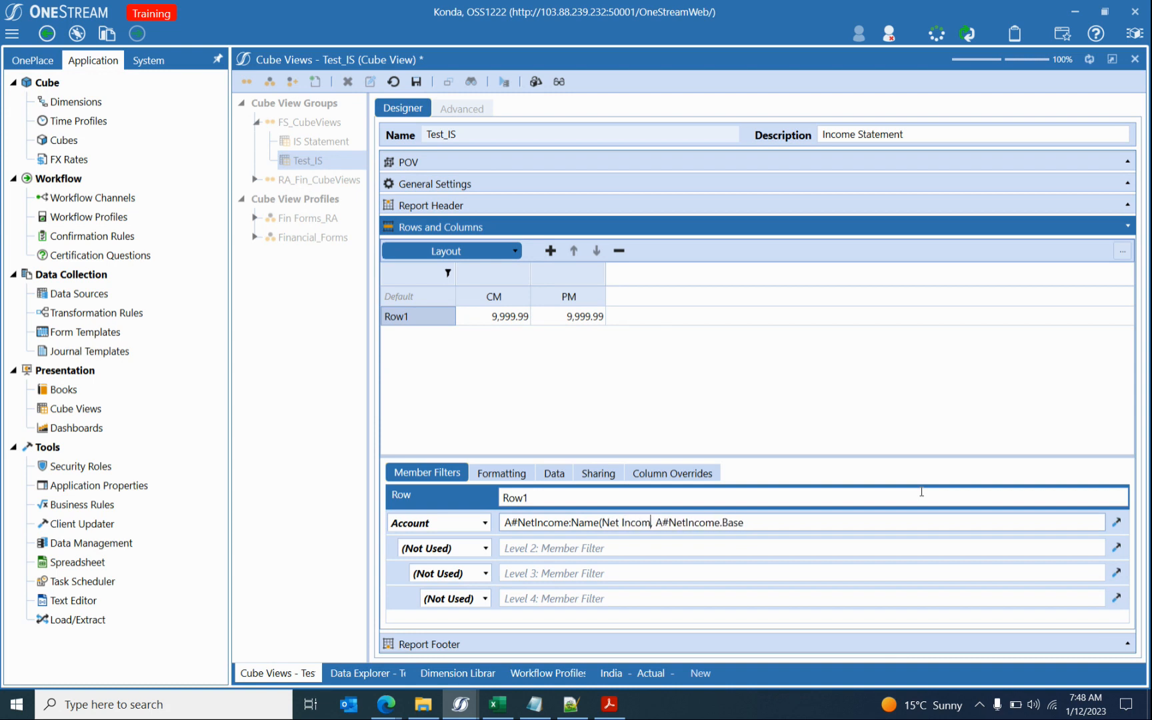
{"action": "type", "text": "Revenue)"}
{"action": "key", "text": "Left"}
{"action": "type", "text": "\""}
{"action": "type", "text": "\""}
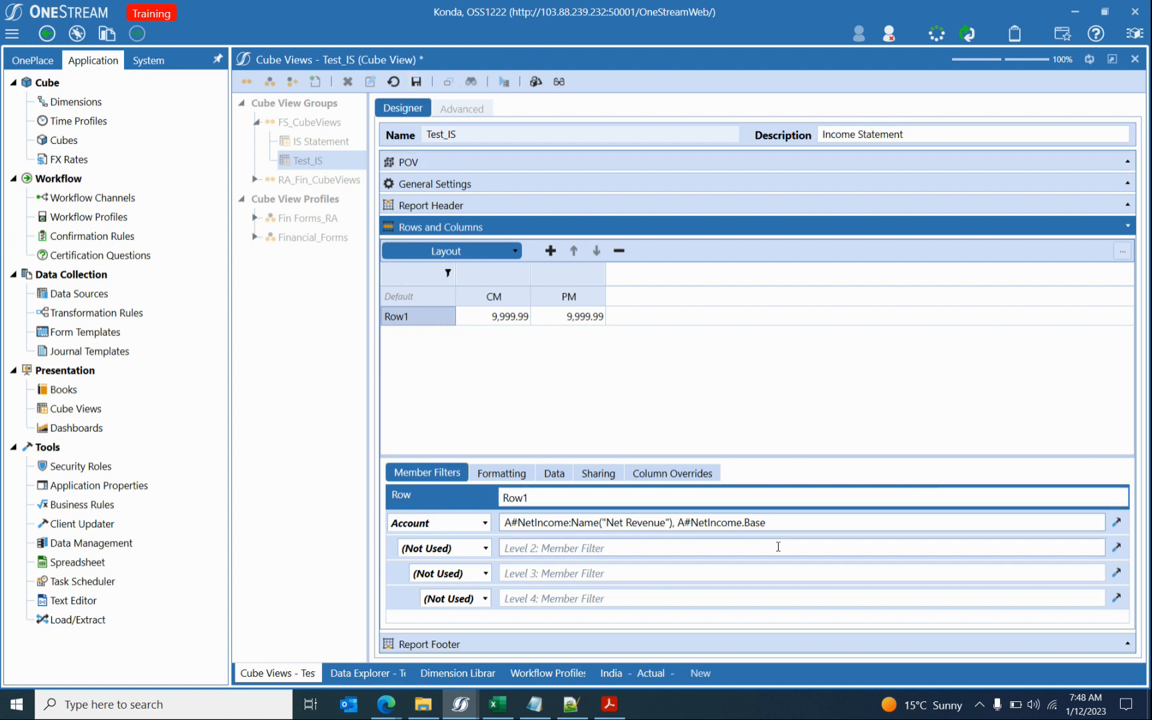
Replace NetIncome.Base in Row1's Account filter so that the second member reads A#INCTAX:Name("Income Tax").
{"action": "left_click_drag", "start_coordinate": [690, 527], "coordinate": [789, 540]}
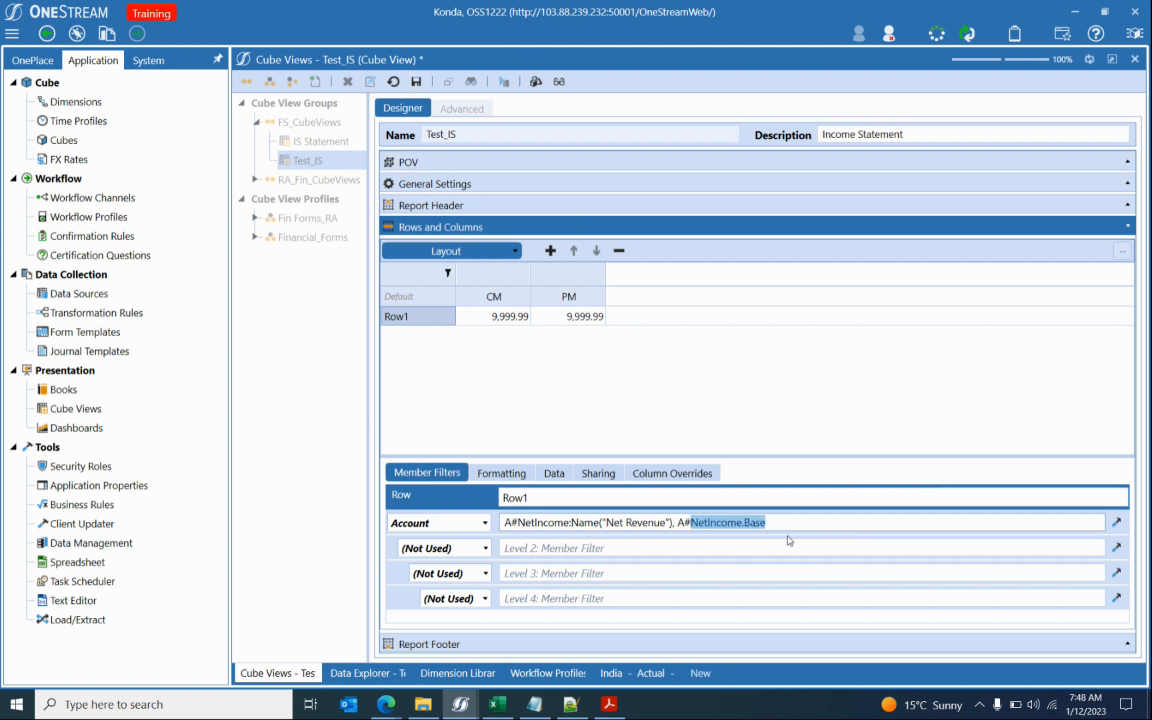
{"action": "type", "text": "INC"}
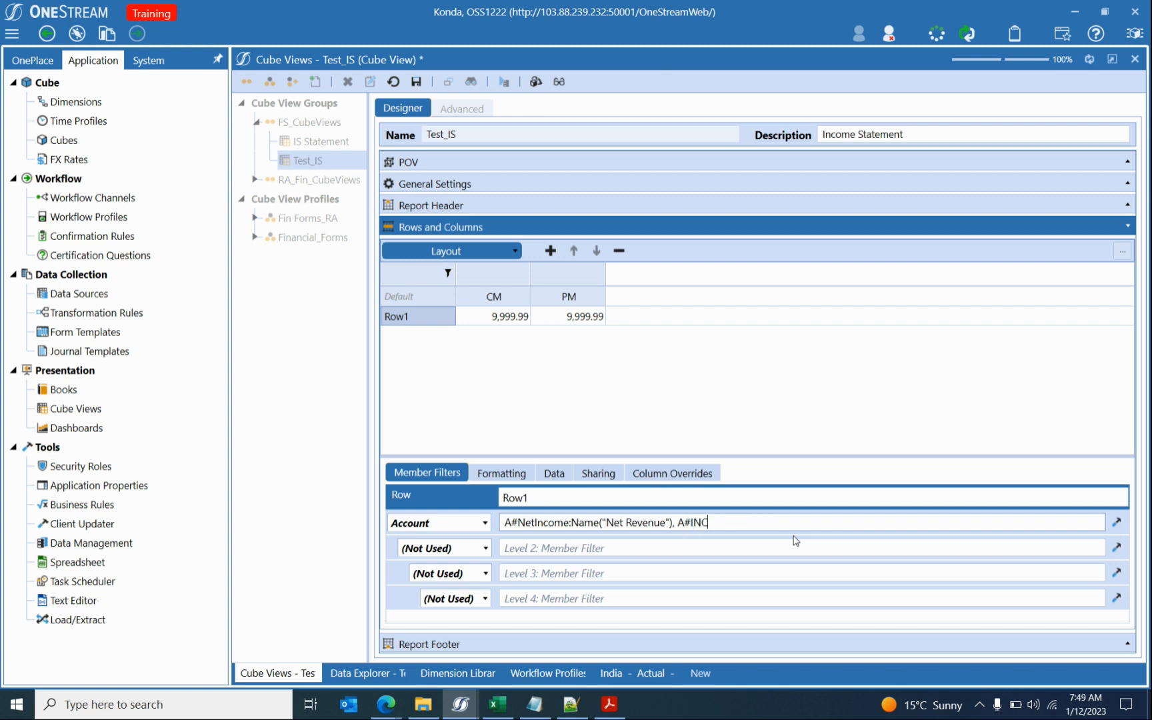
{"action": "type", "text": "TAX:Name"}
{"action": "type", "text": "(Income Tax\""}
{"action": "key", "text": "Left"}
{"action": "key", "text": "Left"}
{"action": "key", "text": "Left"}
{"action": "key", "text": "Left"}
{"action": "type", "text": "\""}
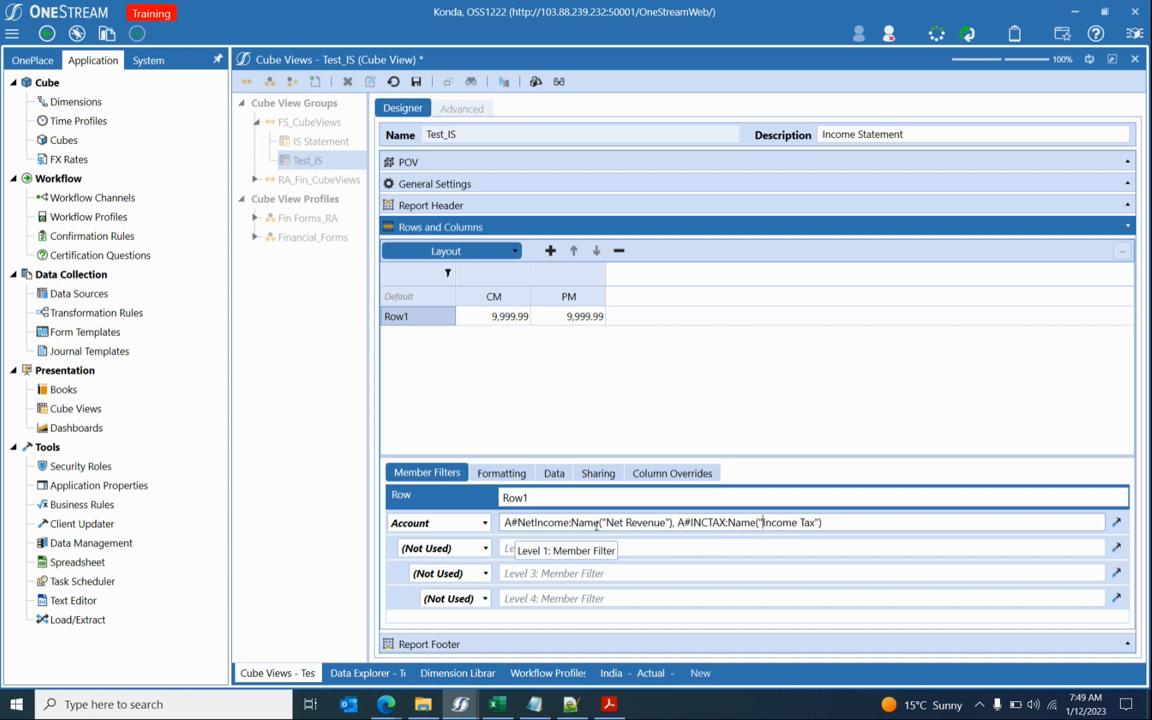
Save the cube view, run it to check the Net Revenue and Income Tax row names, and return to its design.
{"action": "left_click_drag", "start_coordinate": [671, 524], "coordinate": [504, 526]}
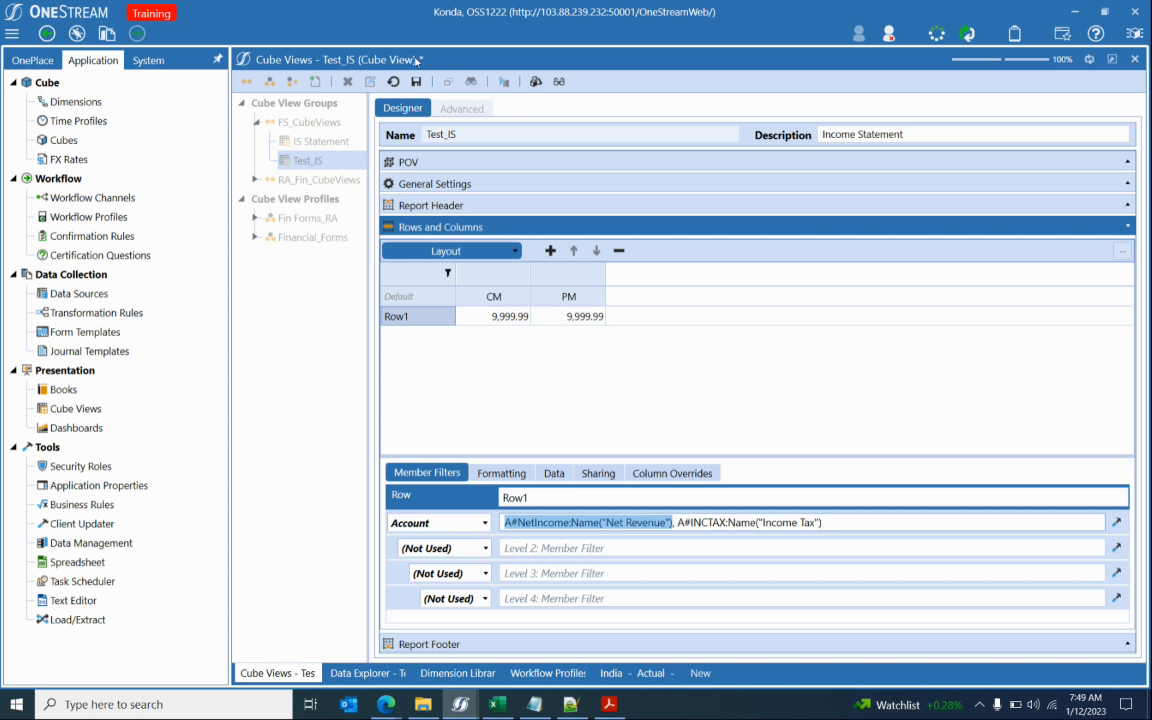
{"action": "left_click", "coordinate": [416, 81]}
{"action": "left_click", "coordinate": [504, 86]}
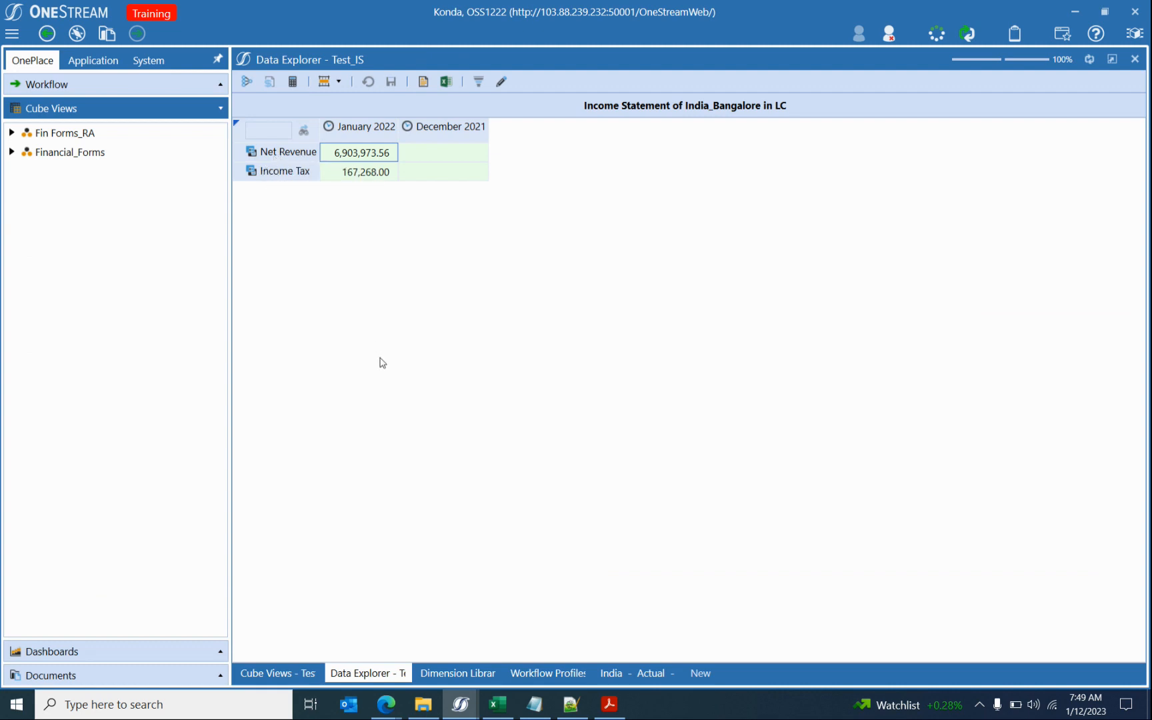
{"action": "left_click", "coordinate": [287, 674]}
Add A#OTHERS:Name("Other Revenue") as a third member in Row1's Account filter.
{"action": "left_click", "coordinate": [827, 523]}
{"action": "type", "text": ", A#INCTAX:Name(\"Income Tax\"),"}
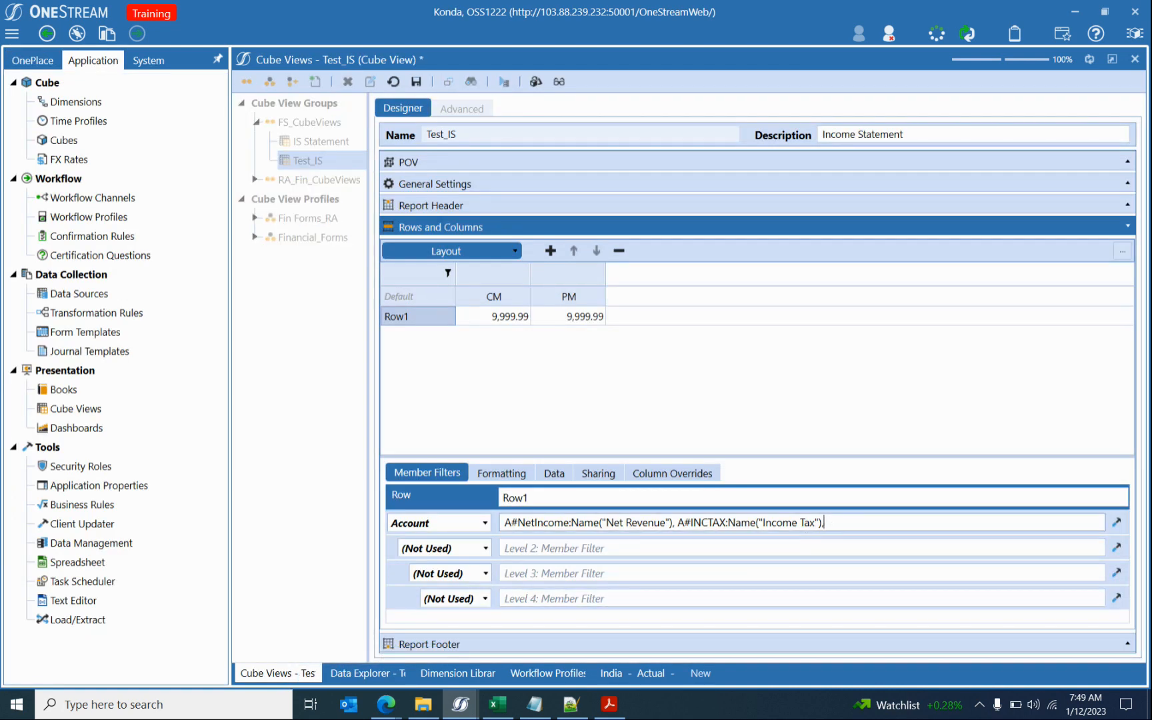
{"action": "type", "text": " A#Other"}
{"action": "key", "text": "BackSpace"}
{"action": "key", "text": "BackSpace"}
{"action": "key", "text": "BackSpace"}
{"action": "key", "text": "BackSpace"}
{"action": "key", "text": "BackSpace"}
{"action": "type", "text": "OTHERS"}
{"action": "type", "text": ":Name"}
{"action": "type", "text": "ther "}
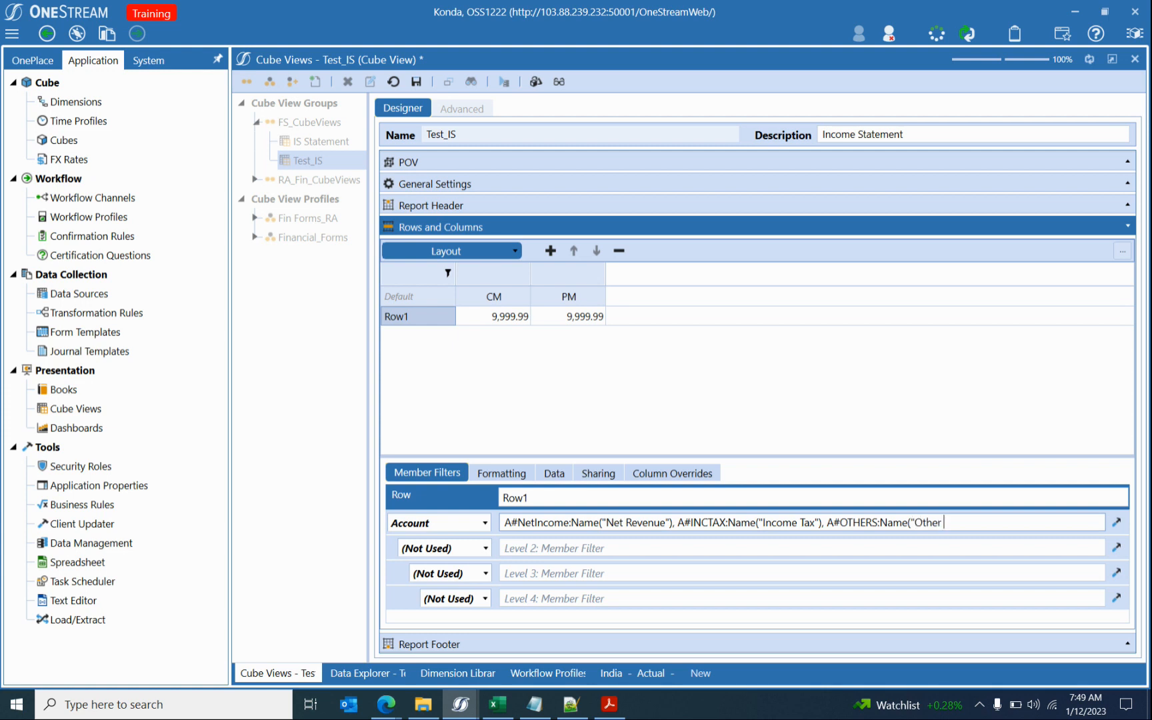
{"action": "type", "text": "Revenu"}
Save the cube view, run it to check the Other Revenue row, and return to its design.
{"action": "left_click", "coordinate": [415, 82]}
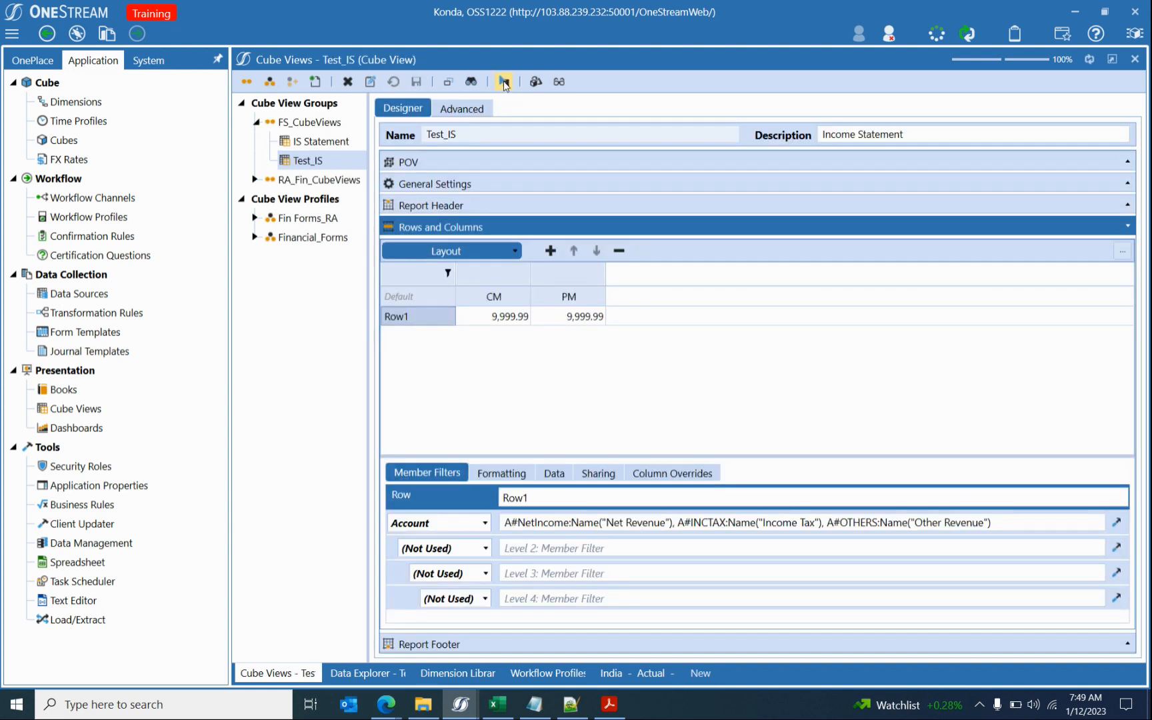
{"action": "left_click", "coordinate": [505, 82]}
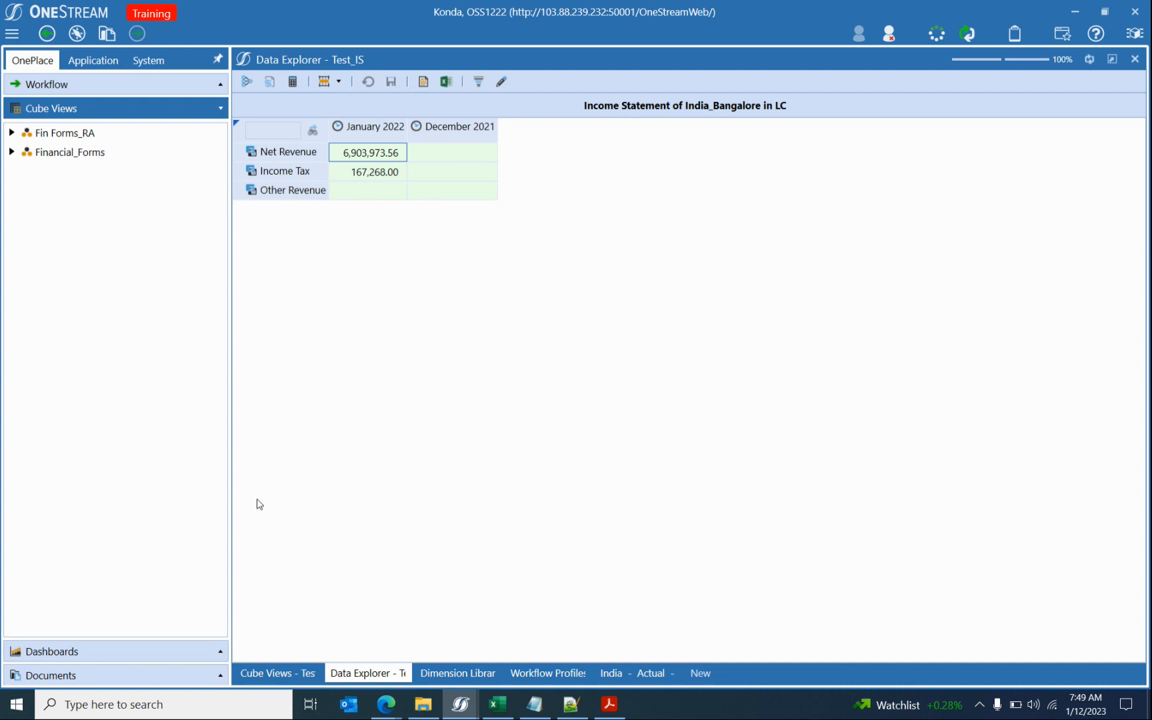
{"action": "left_click", "coordinate": [267, 673]}
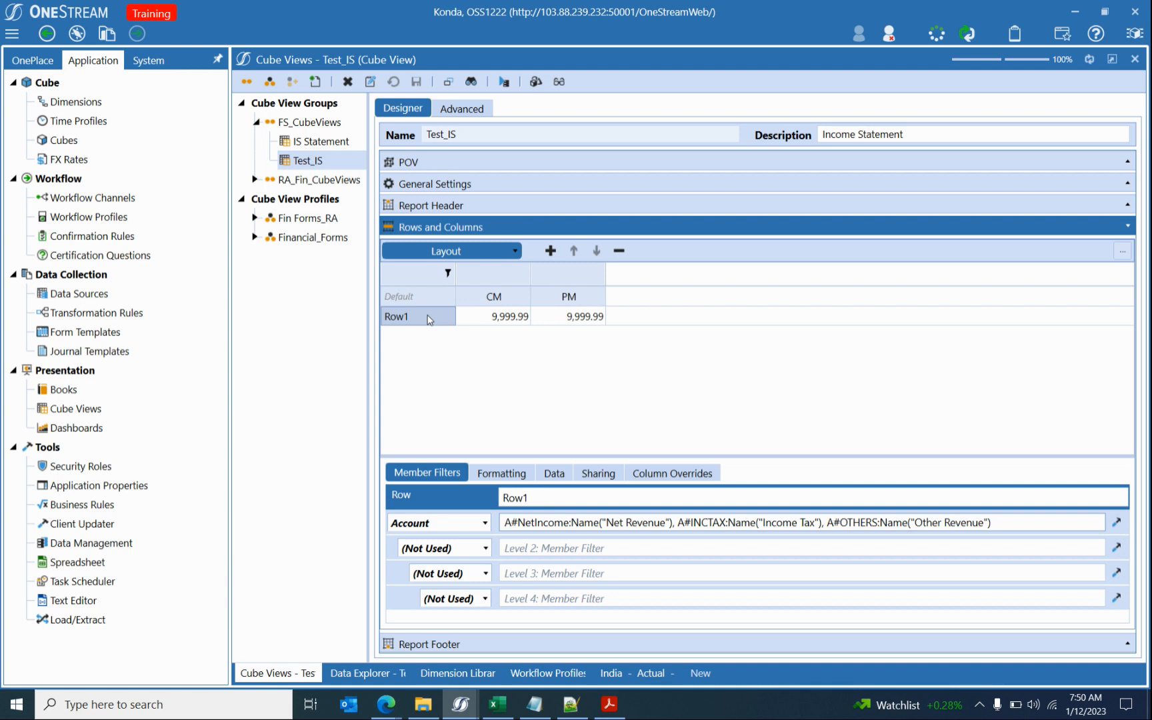
Add two rows below Row1 in the cube view layout and select the first new row.
{"action": "left_click", "coordinate": [551, 251]}
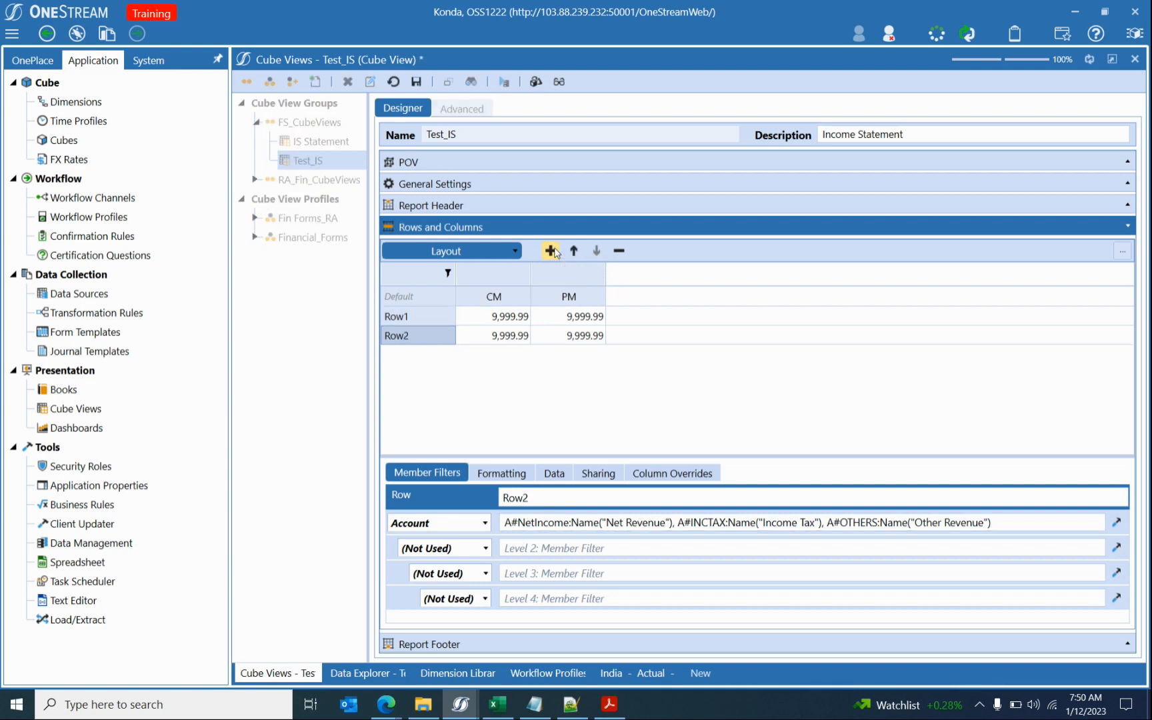
{"action": "left_click", "coordinate": [552, 251]}
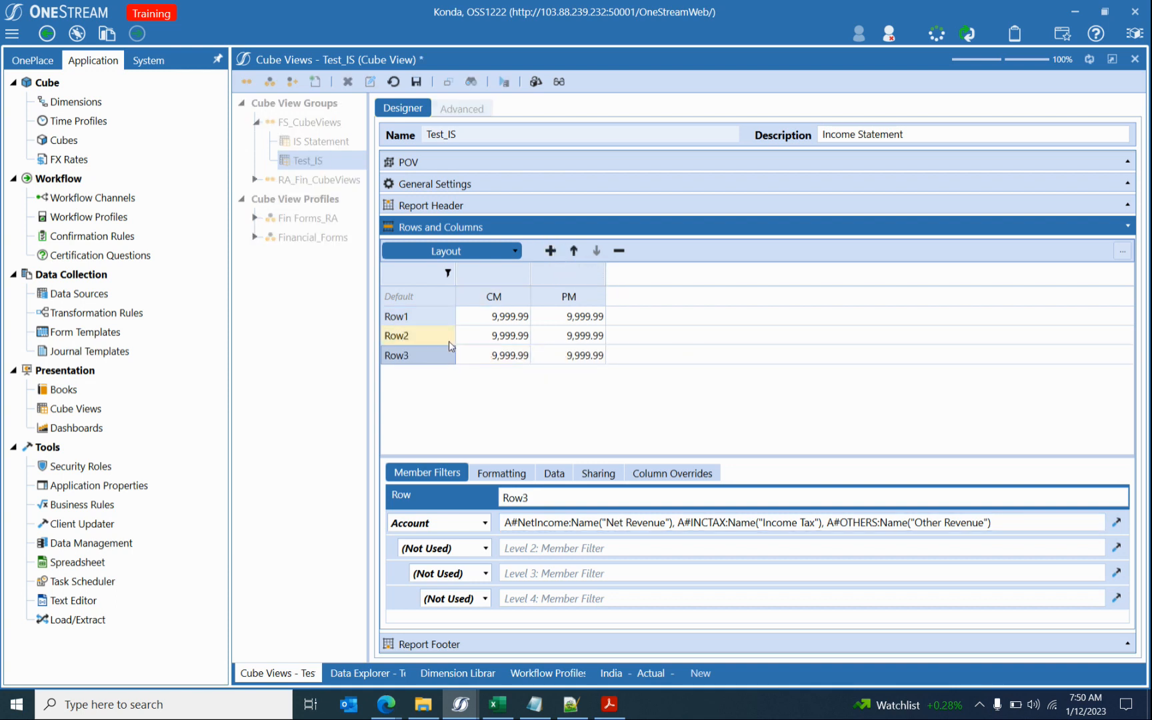
{"action": "left_click", "coordinate": [449, 336]}
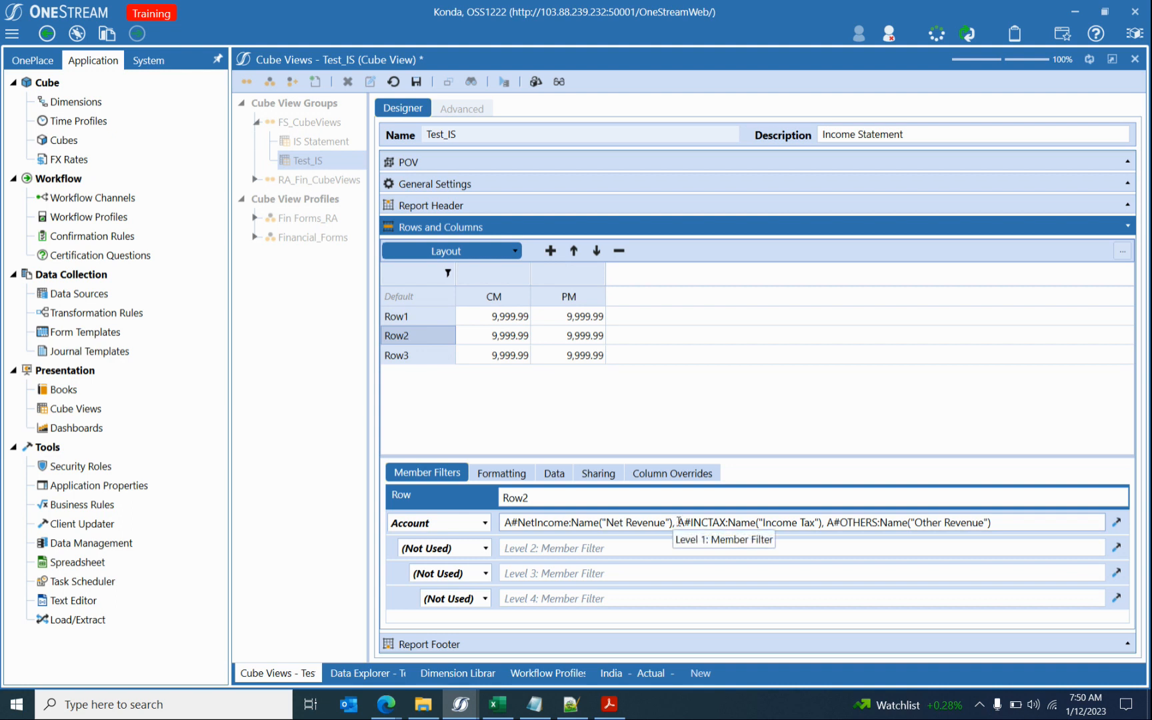
Reduce Row2's Account filter to A#INCTAX:Name("Income Tax").
{"action": "left_click_drag", "start_coordinate": [678, 522], "coordinate": [504, 522]}
{"action": "key", "text": "BackSpace"}
{"action": "left_click_drag", "start_coordinate": [650, 522], "coordinate": [861, 527]}
{"action": "key", "text": "BackSpace"}
Reduce Row3's Account filter to A#OTHERS:Name("Other Revenue").
{"action": "left_click", "coordinate": [436, 360]}
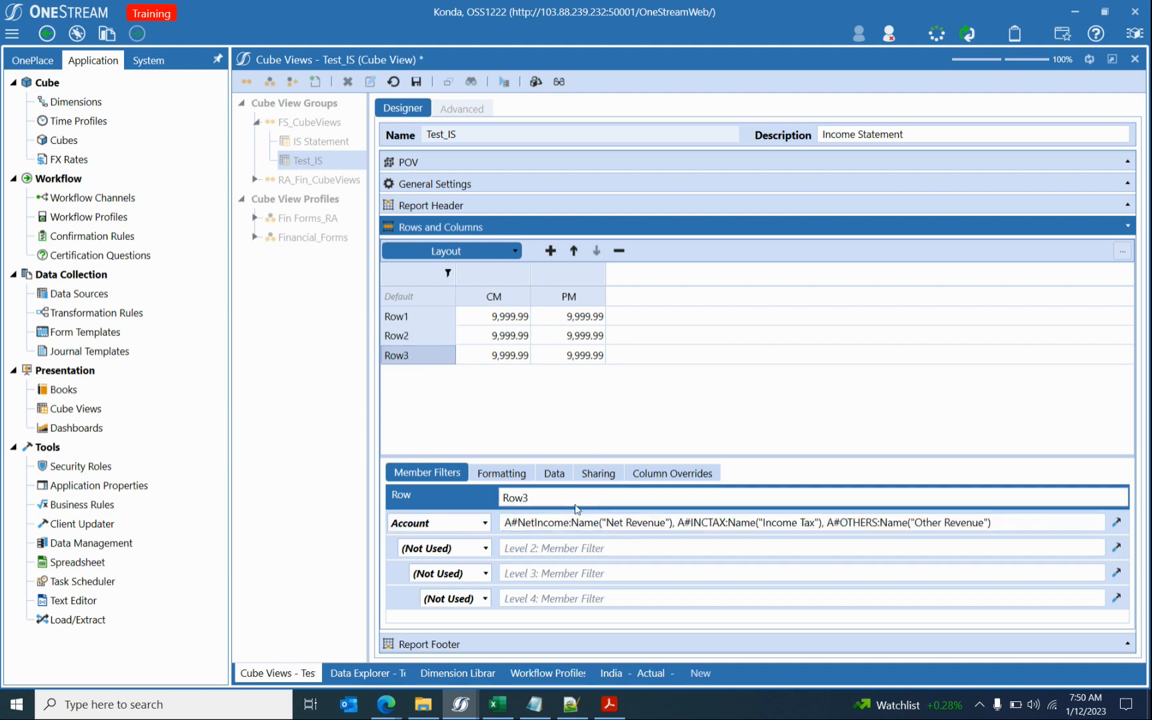
{"action": "left_click", "coordinate": [827, 524]}
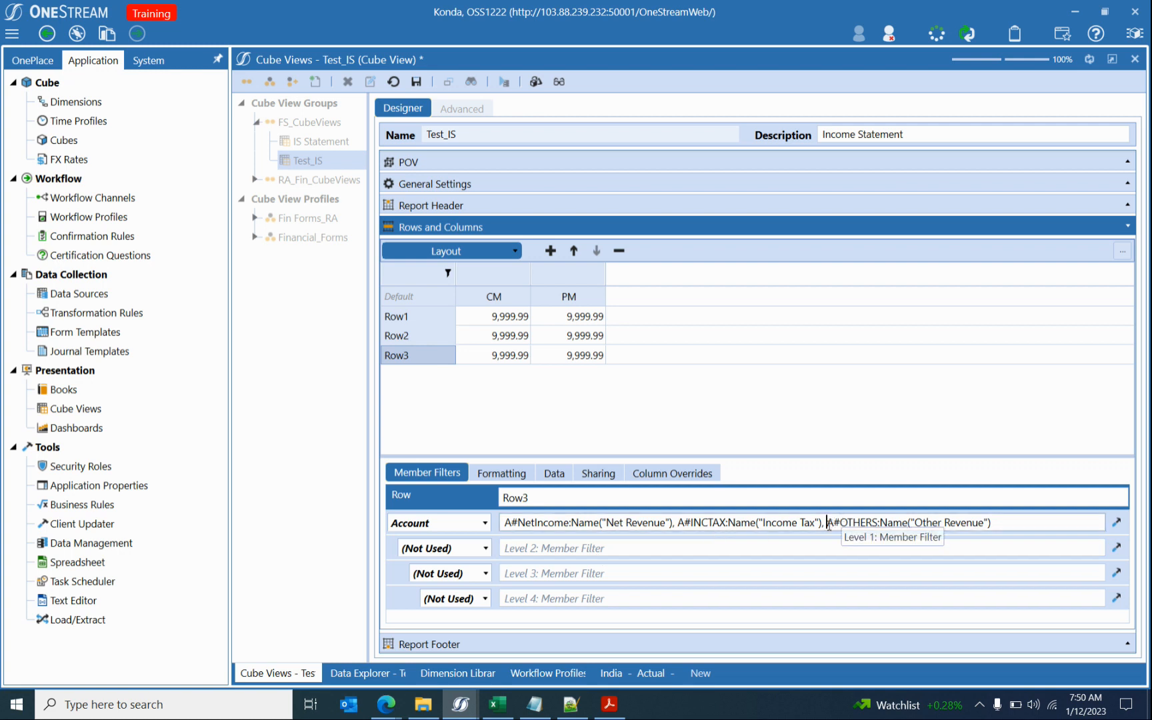
{"action": "left_click_drag", "start_coordinate": [828, 525], "coordinate": [392, 527]}
{"action": "key", "text": "BackSpace"}
Reduce Row1's Account filter to A#NetIncome:Name("Net Revenue"), save the cube view, and review the Row2 and Row3 filters.
{"action": "left_click", "coordinate": [436, 319]}
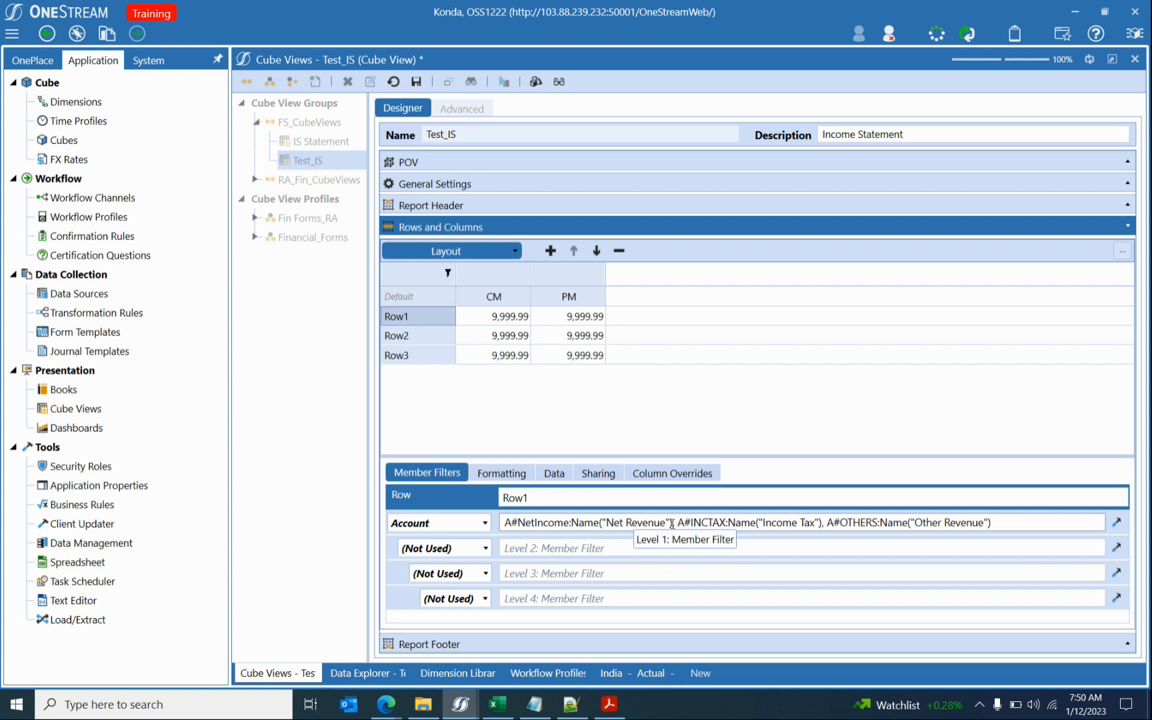
{"action": "left_click_drag", "start_coordinate": [672, 523], "coordinate": [993, 535]}
{"action": "key", "text": "BackSpace"}
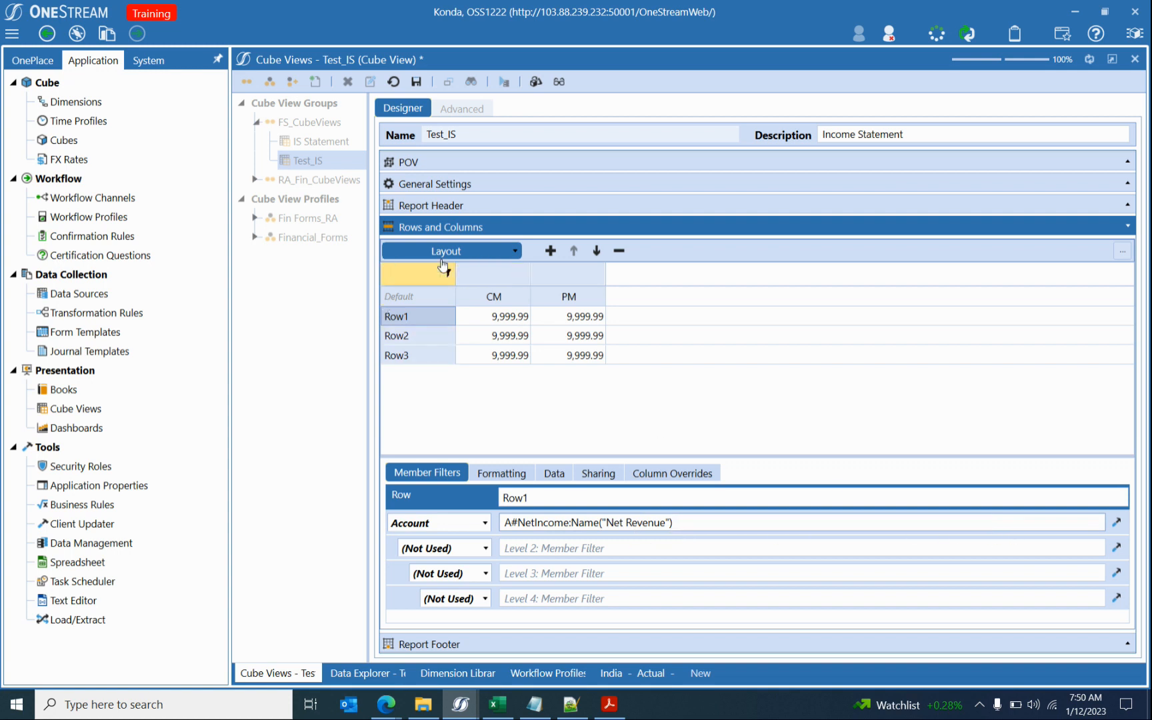
{"action": "left_click", "coordinate": [416, 82]}
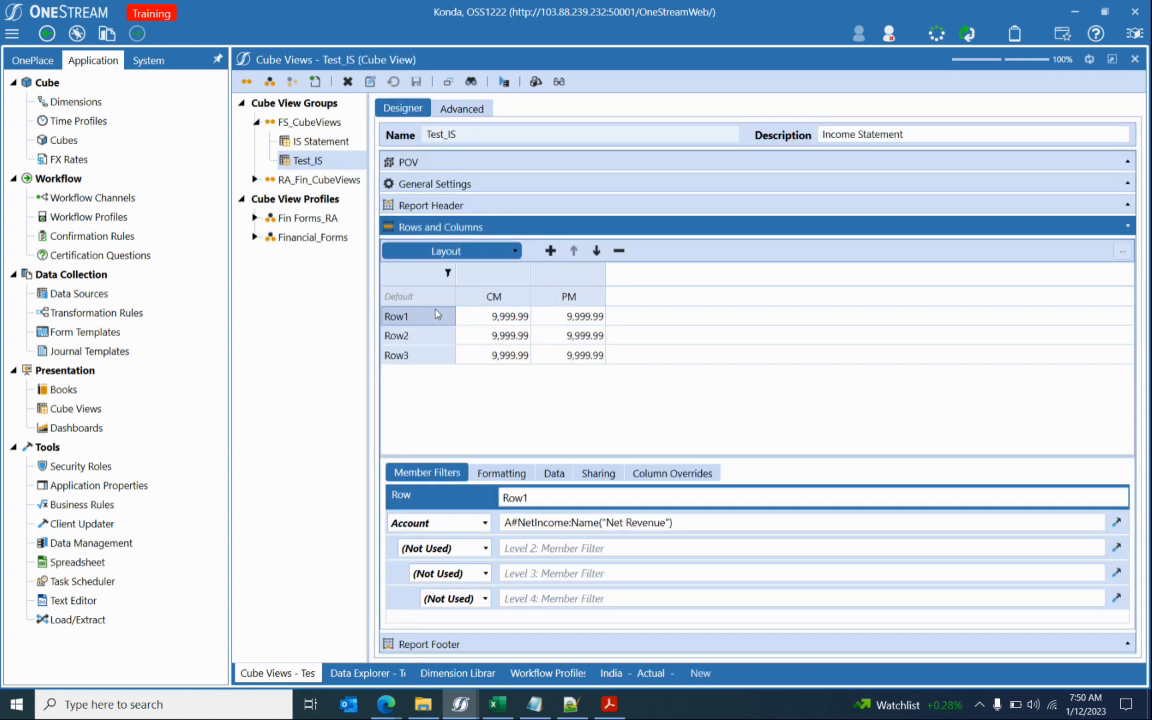
{"action": "left_click", "coordinate": [434, 335]}
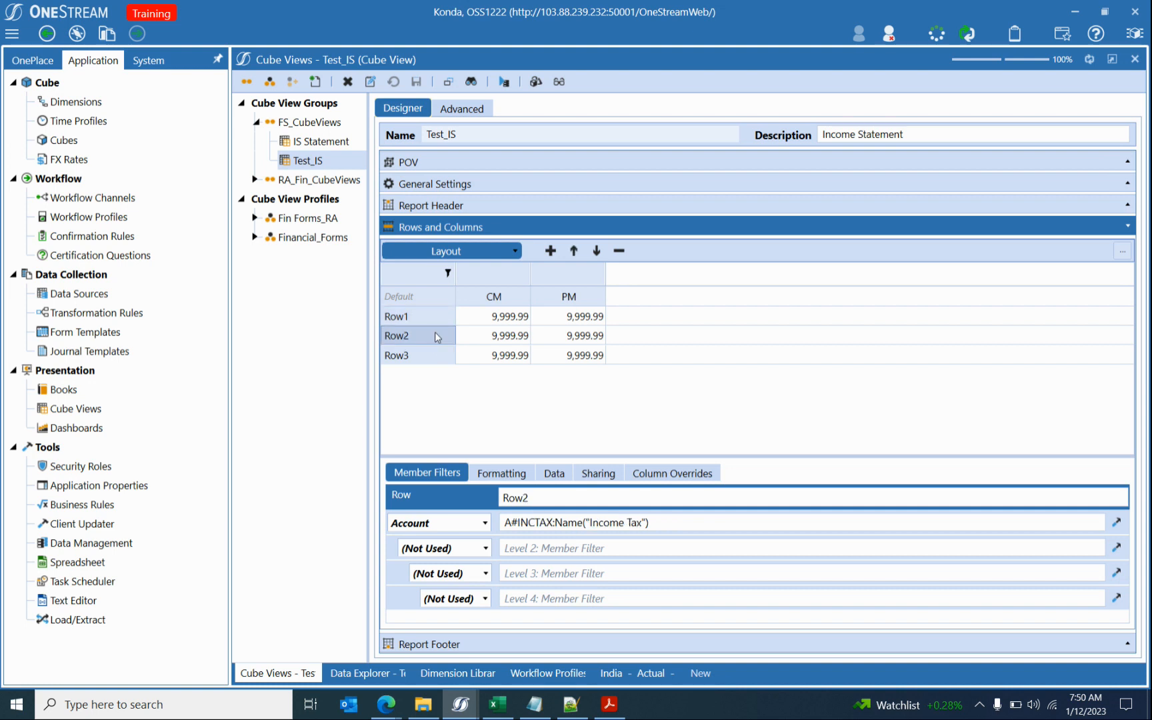
{"action": "left_click", "coordinate": [438, 357]}
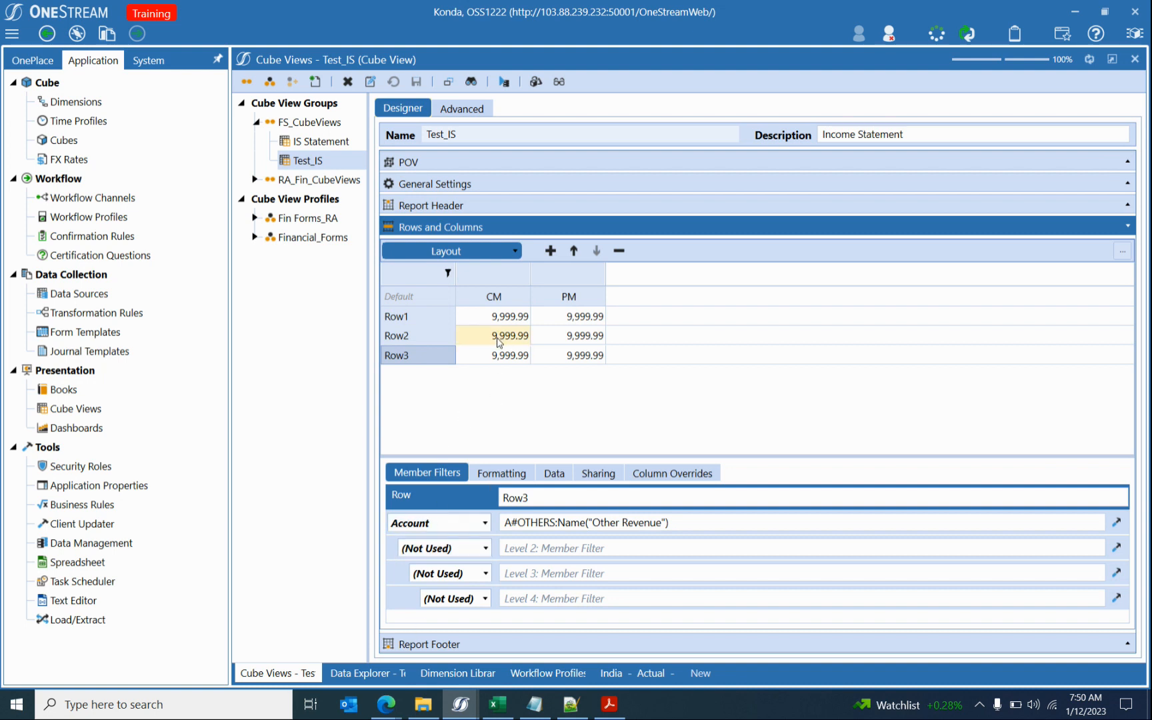
Try A#NetIncome.Children:Name("Net Revenue") as Row1's Account filter, then save and run the cube view and return to its design.
{"action": "left_click", "coordinate": [420, 316]}
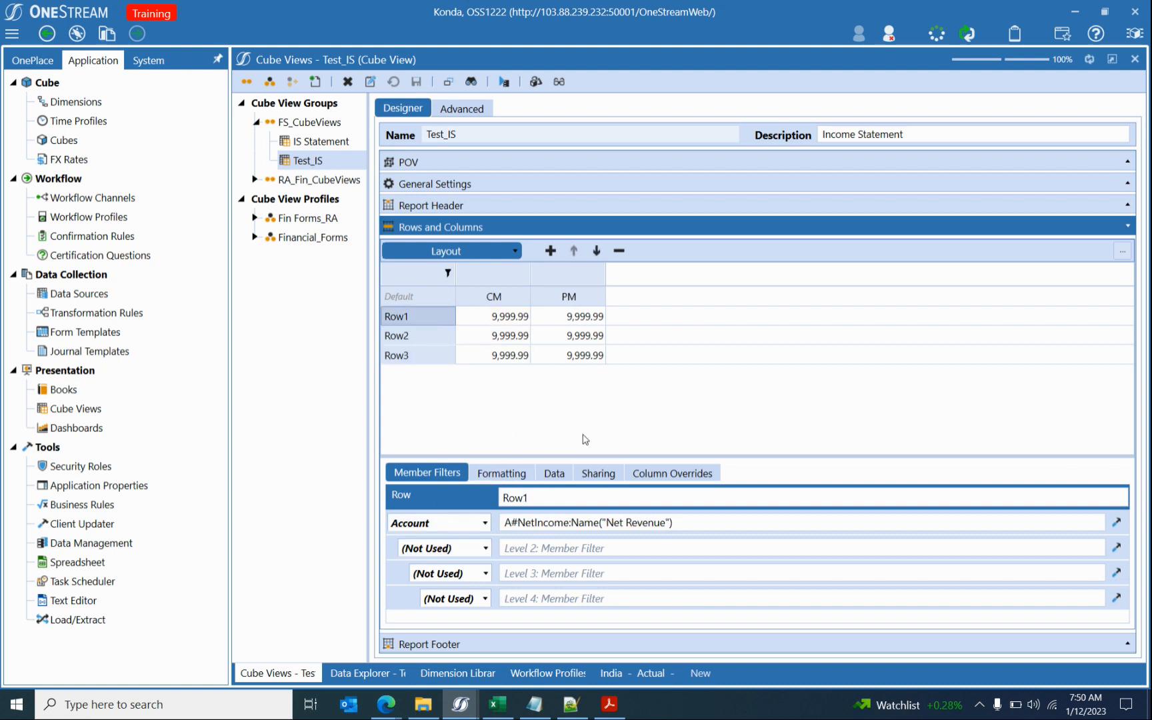
{"action": "left_click", "coordinate": [568, 523]}
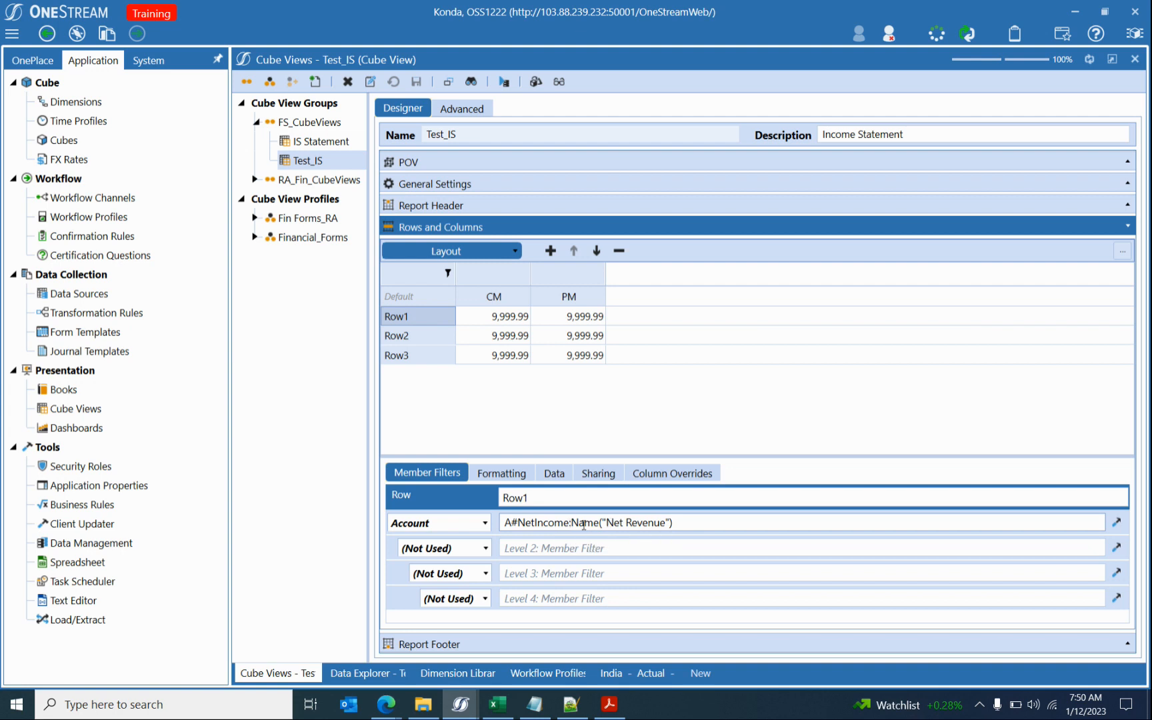
{"action": "type", "text": ".Children"}
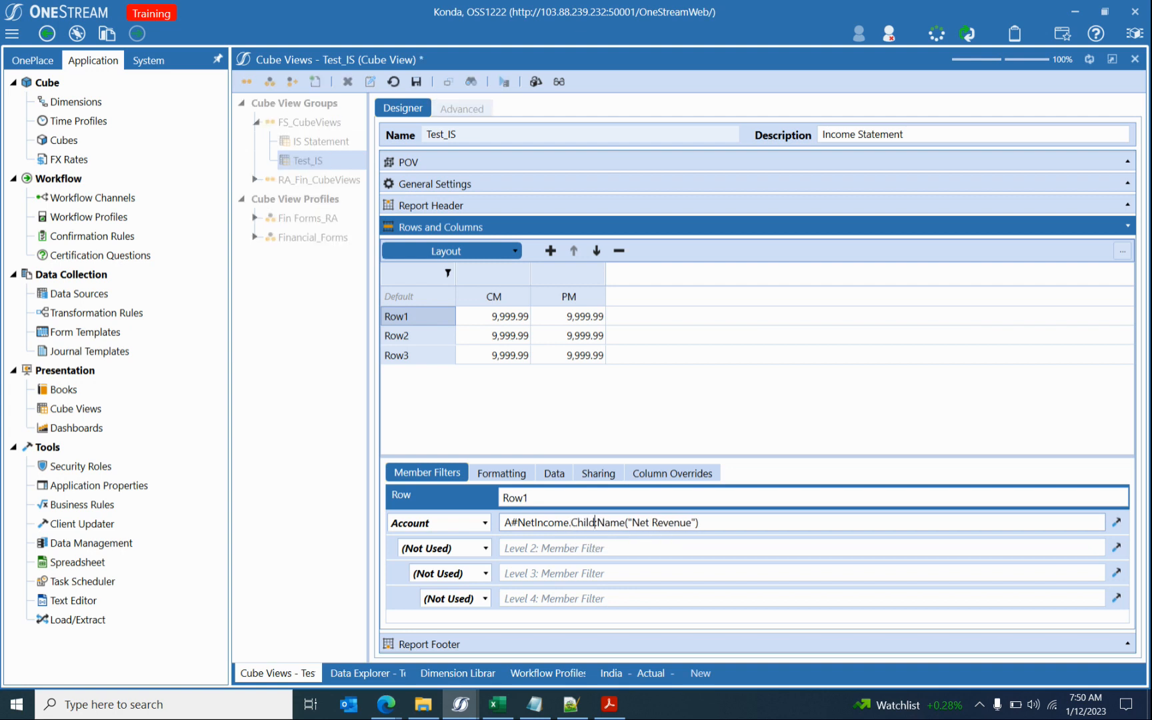
{"action": "left_click", "coordinate": [416, 81]}
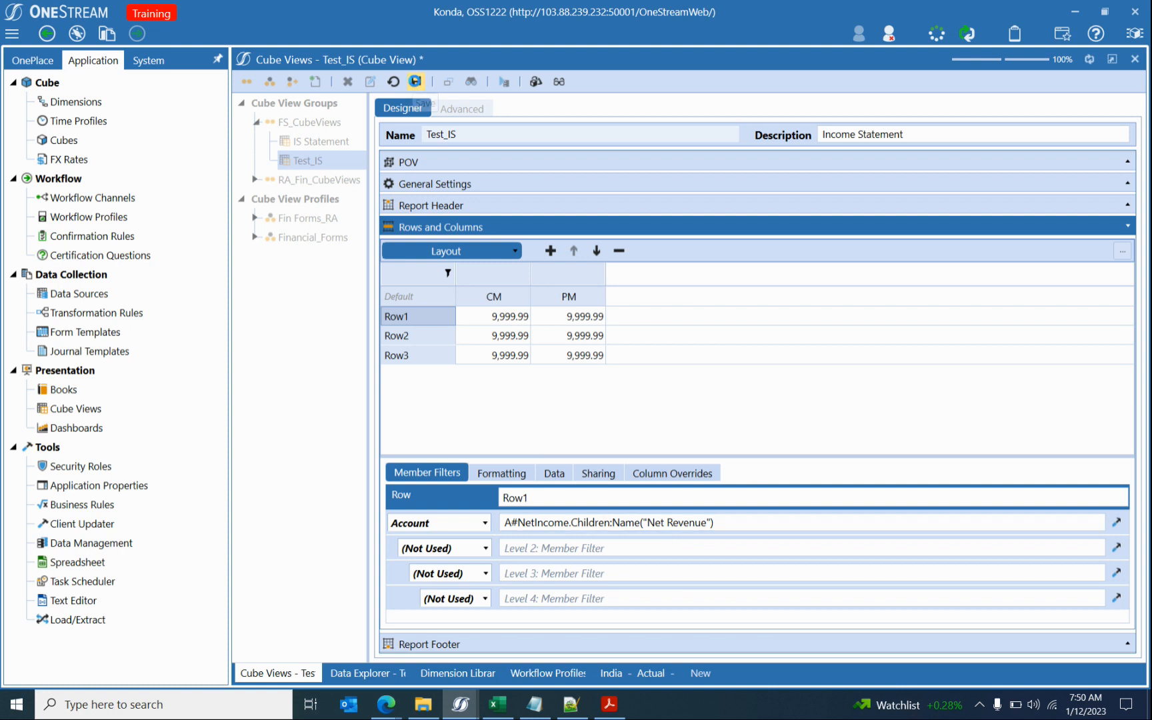
{"action": "left_click", "coordinate": [504, 82]}
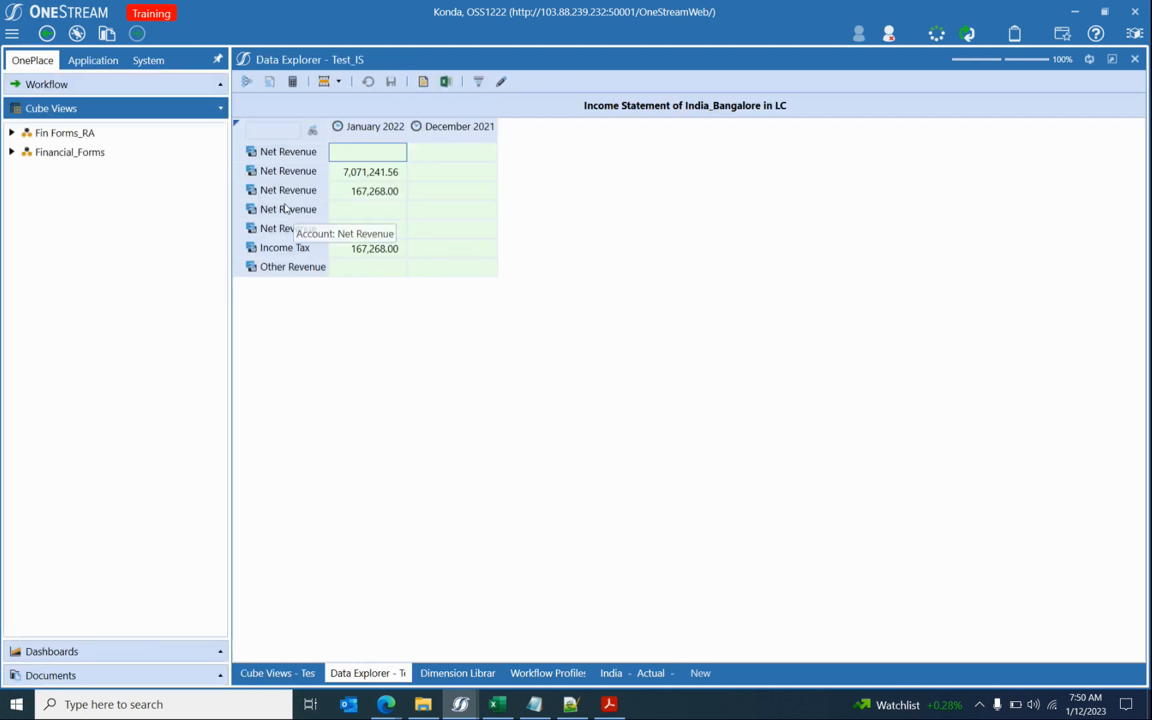
{"action": "left_click", "coordinate": [301, 675]}
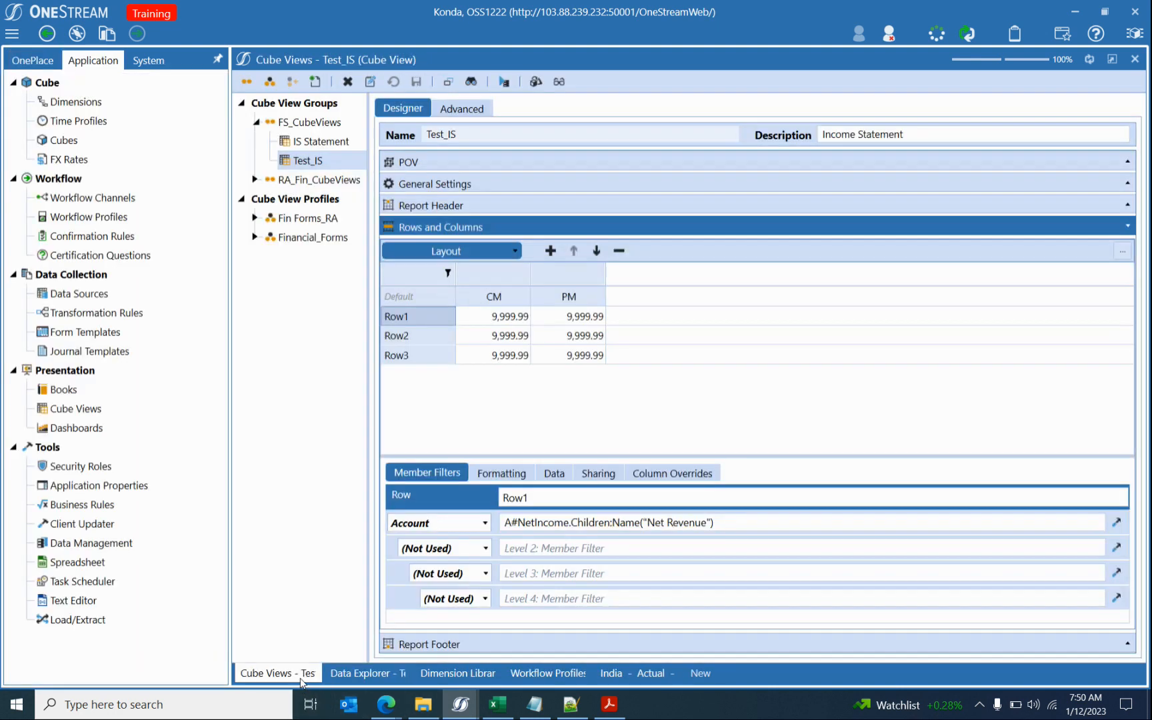
Cut the Name function from Row1's filter, leaving A#NetIncome.Children, and save and run the cube view before returning to its design.
{"action": "left_click_drag", "start_coordinate": [610, 522], "coordinate": [784, 525]}
{"action": "key", "text": "ctrl+c"}
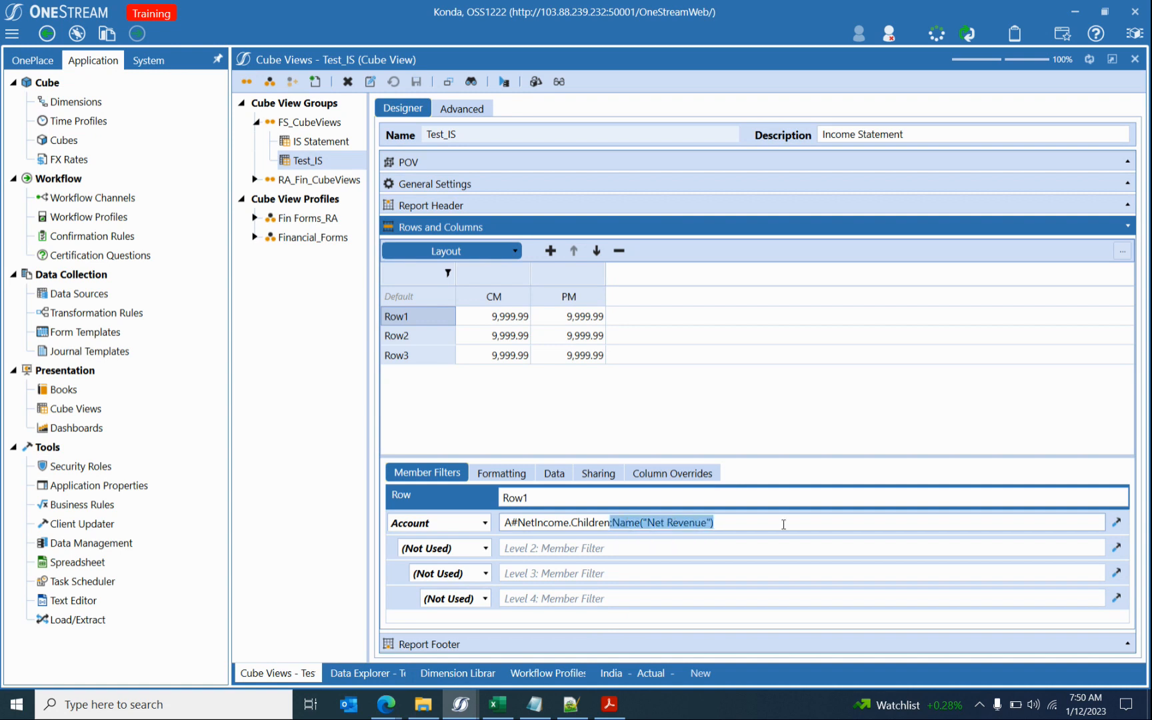
{"action": "key", "text": "BackSpace"}
{"action": "left_click", "coordinate": [416, 81]}
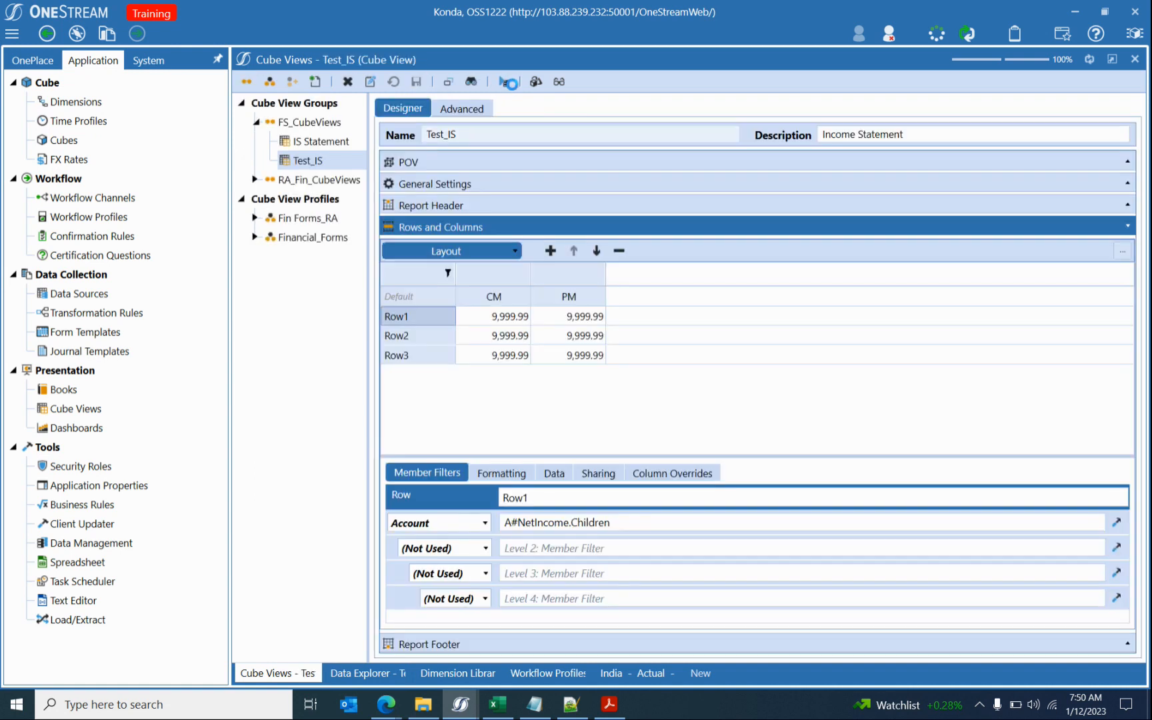
{"action": "left_click", "coordinate": [505, 81]}
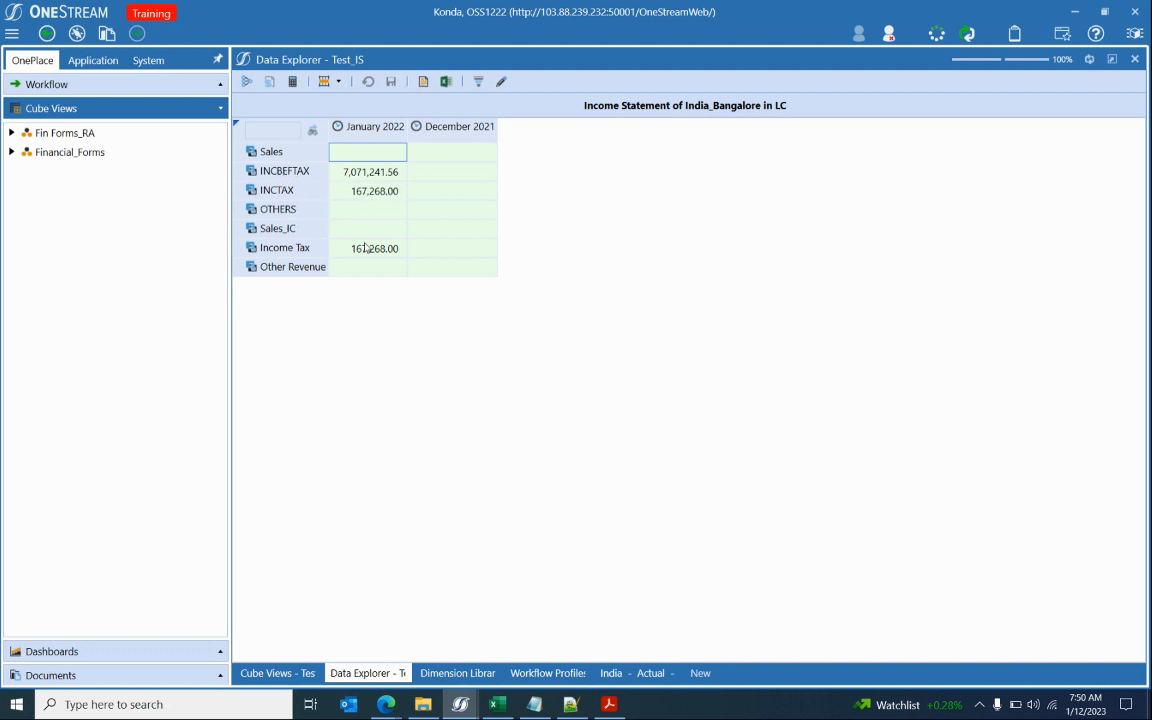
{"action": "left_click", "coordinate": [252, 672]}
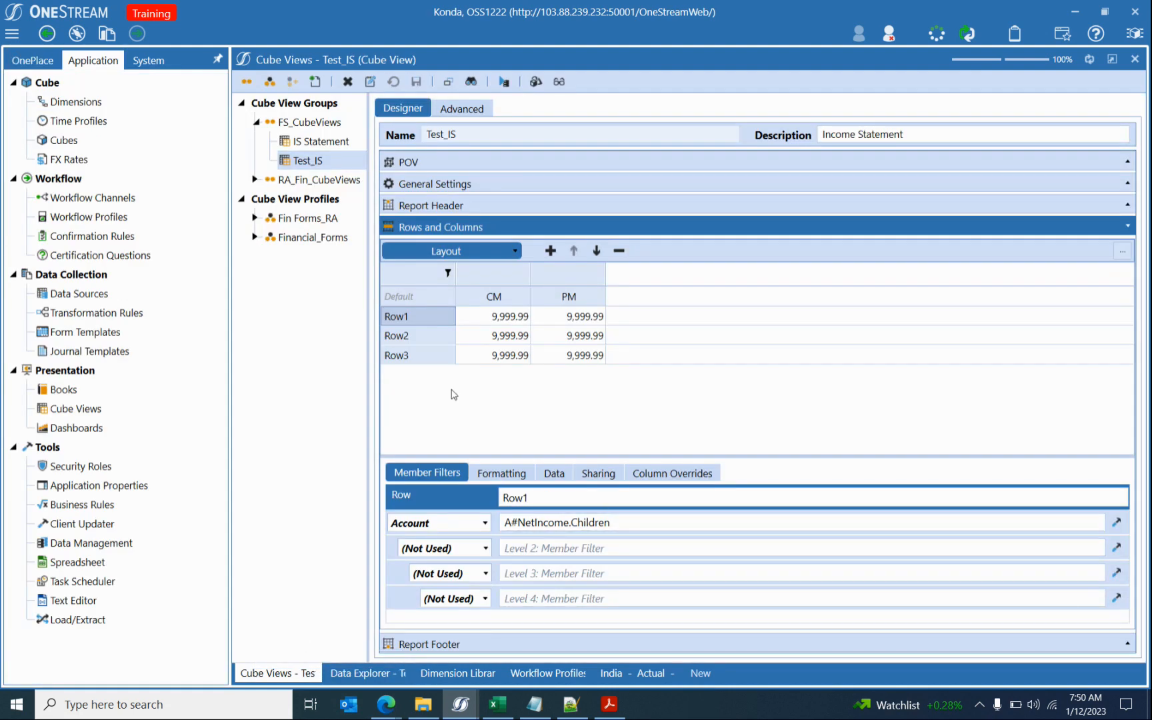
Change Row3's Account filter to A#INCBEFTAX:Name("Income Before Tax").
{"action": "left_click", "coordinate": [434, 340]}
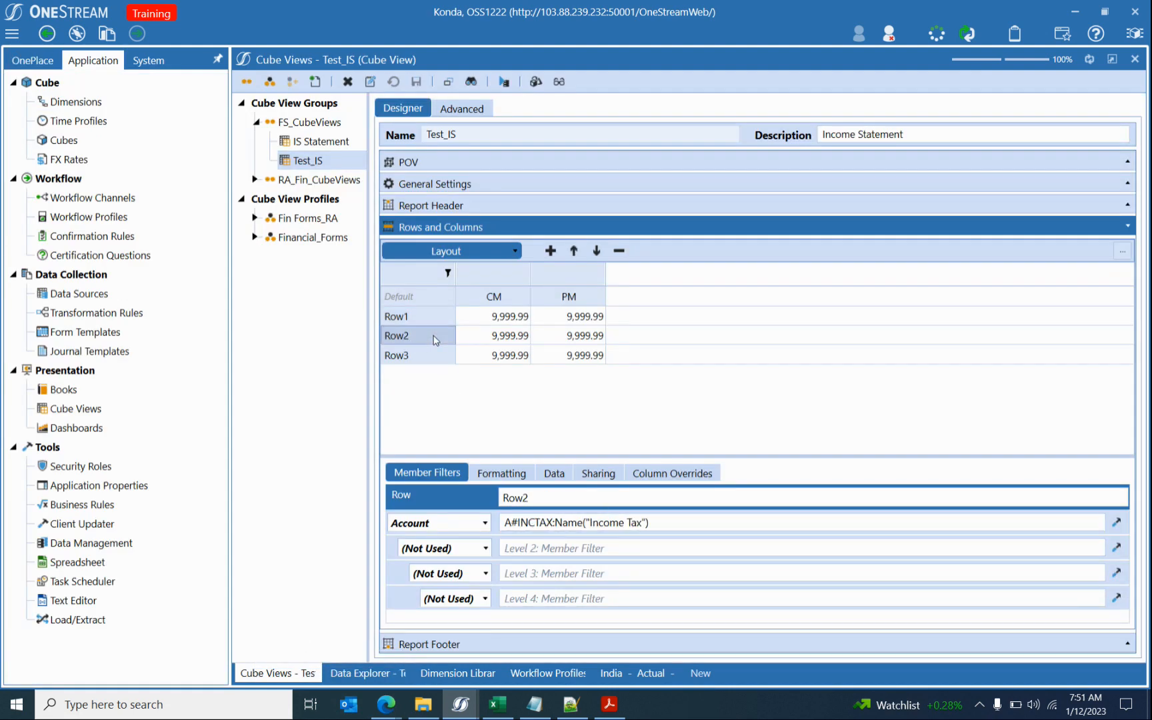
{"action": "left_click", "coordinate": [447, 357]}
{"action": "double_click", "coordinate": [533, 521]}
{"action": "type", "text": "INCBEF"}
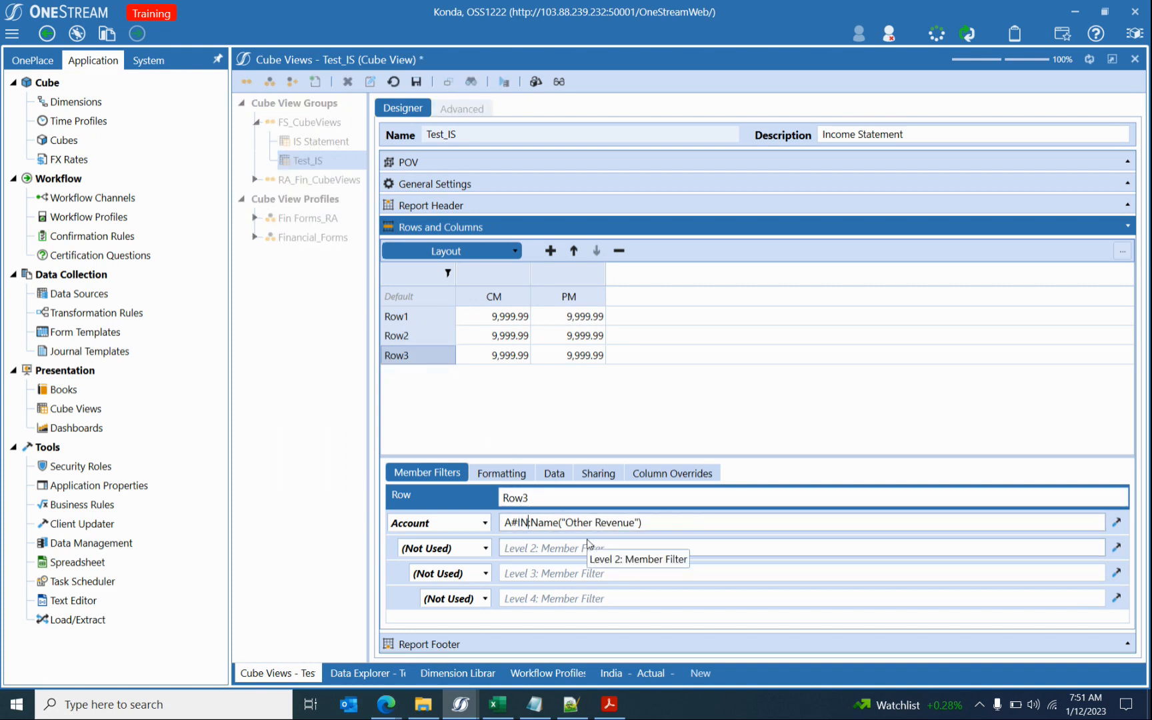
{"action": "type", "text": "TAX"}
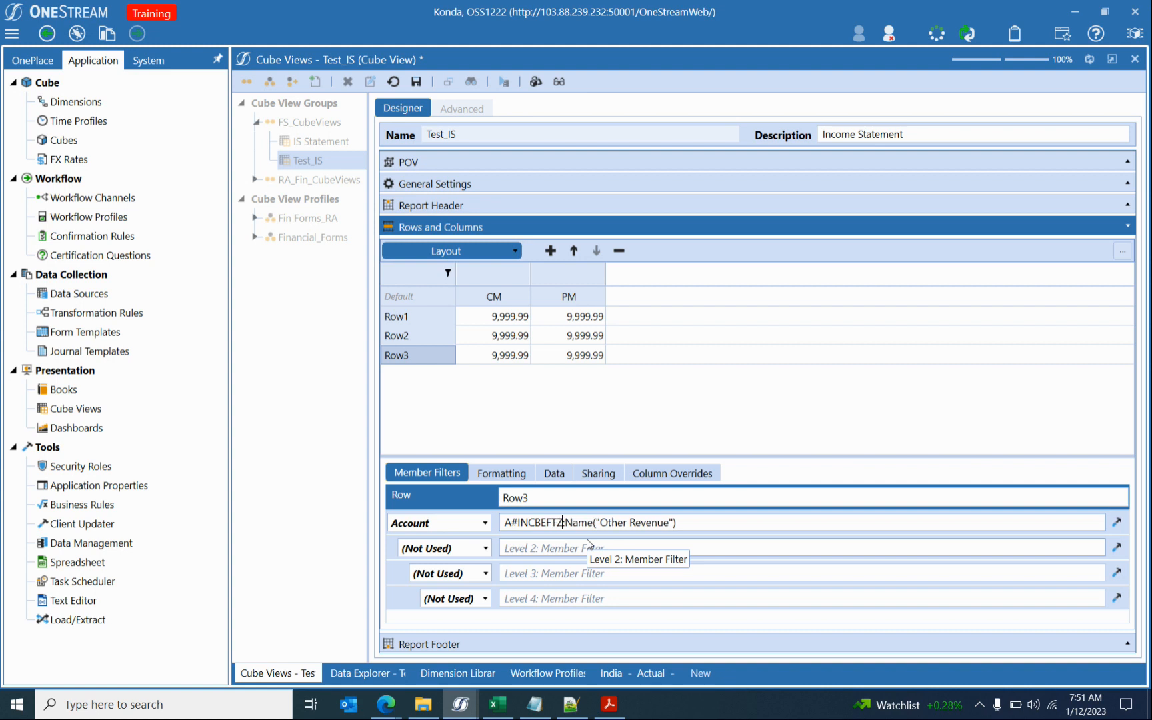
{"action": "key", "text": "ctrl+Right"}
{"action": "key", "text": "ctrl+Right"}
{"action": "key", "text": "ctrl+shift+Right"}
{"action": "key", "text": "ctrl+shift+Right"}
{"action": "type", "text": "Income Before Tax"}
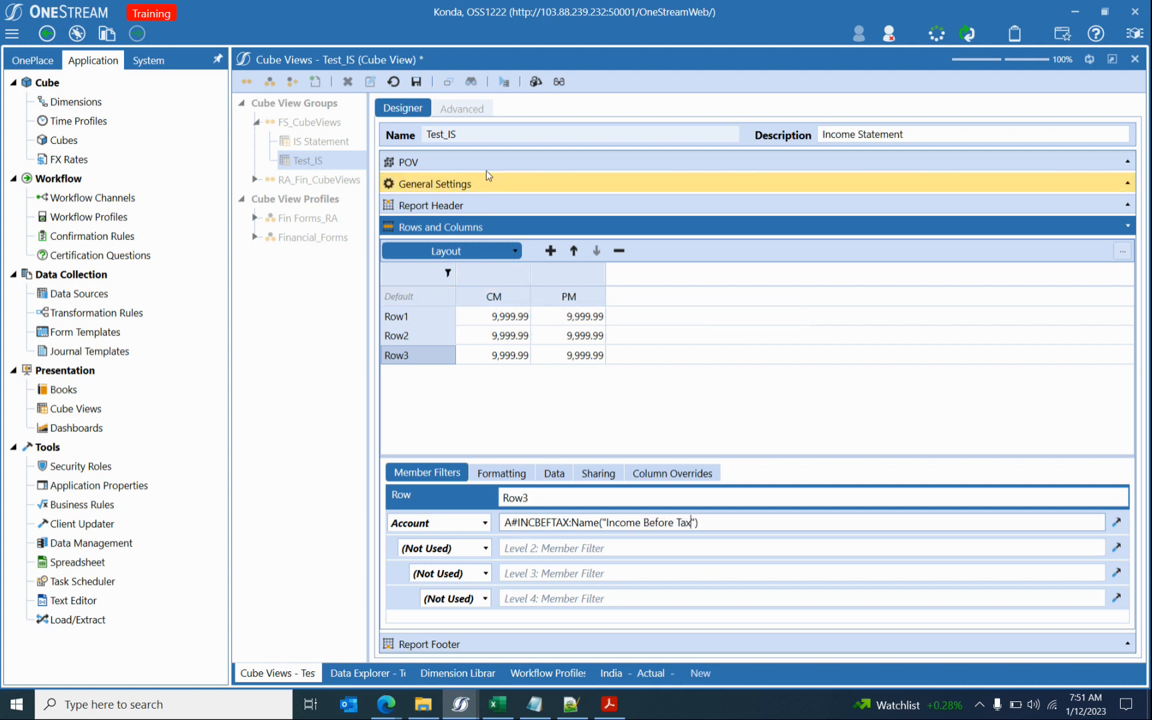
Restore Row1's Account filter to A#NetIncome:Name("Net Revenue") and save the cube view.
{"action": "left_click", "coordinate": [430, 316]}
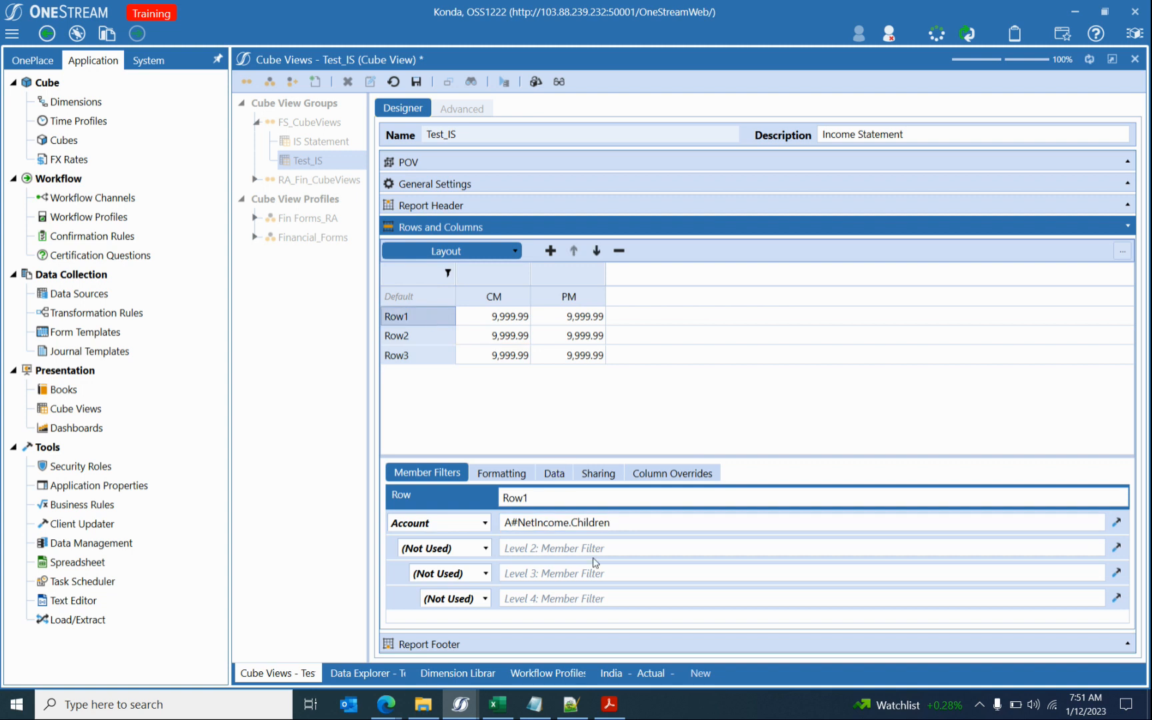
{"action": "left_click_drag", "start_coordinate": [571, 521], "coordinate": [655, 525]}
{"action": "left_click", "coordinate": [611, 524]}
{"action": "left_click_drag", "start_coordinate": [566, 524], "coordinate": [613, 526]}
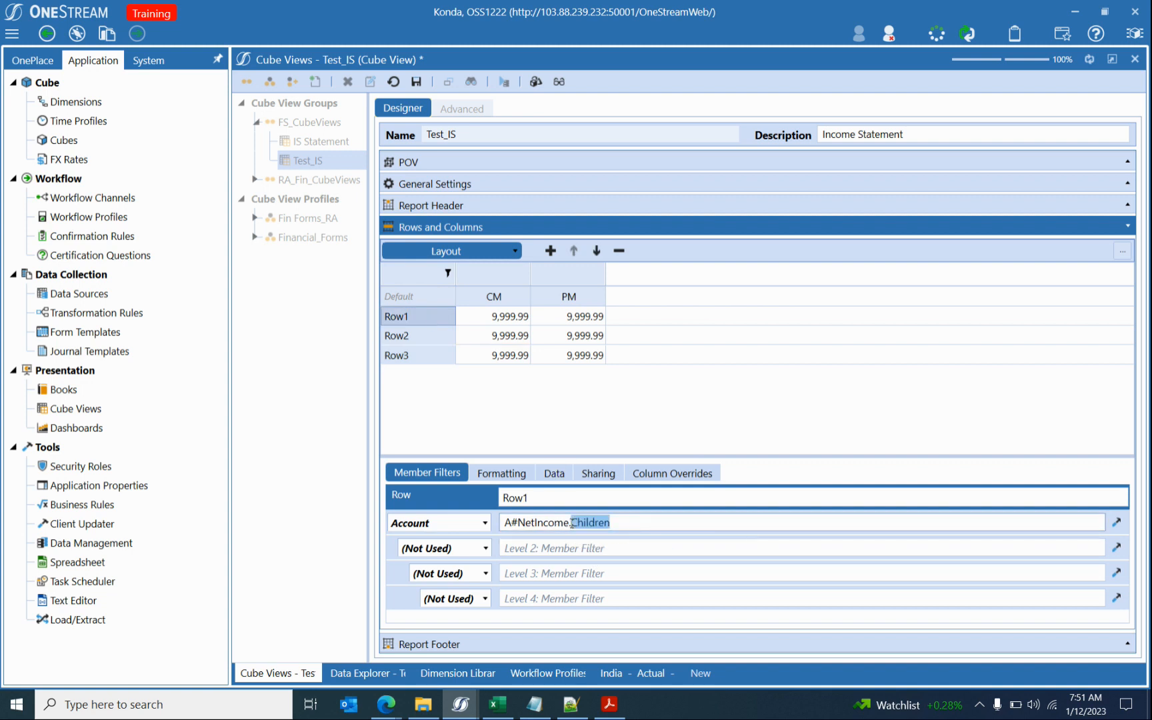
{"action": "key", "text": "ctrl+v"}
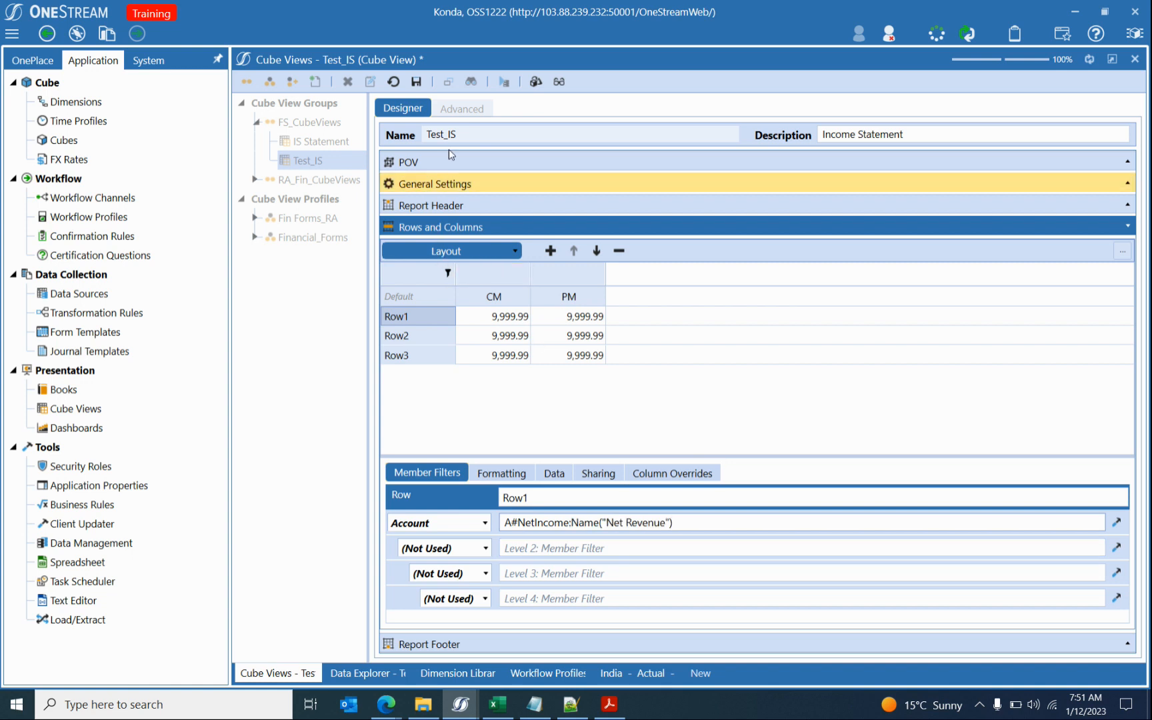
{"action": "left_click", "coordinate": [416, 81]}
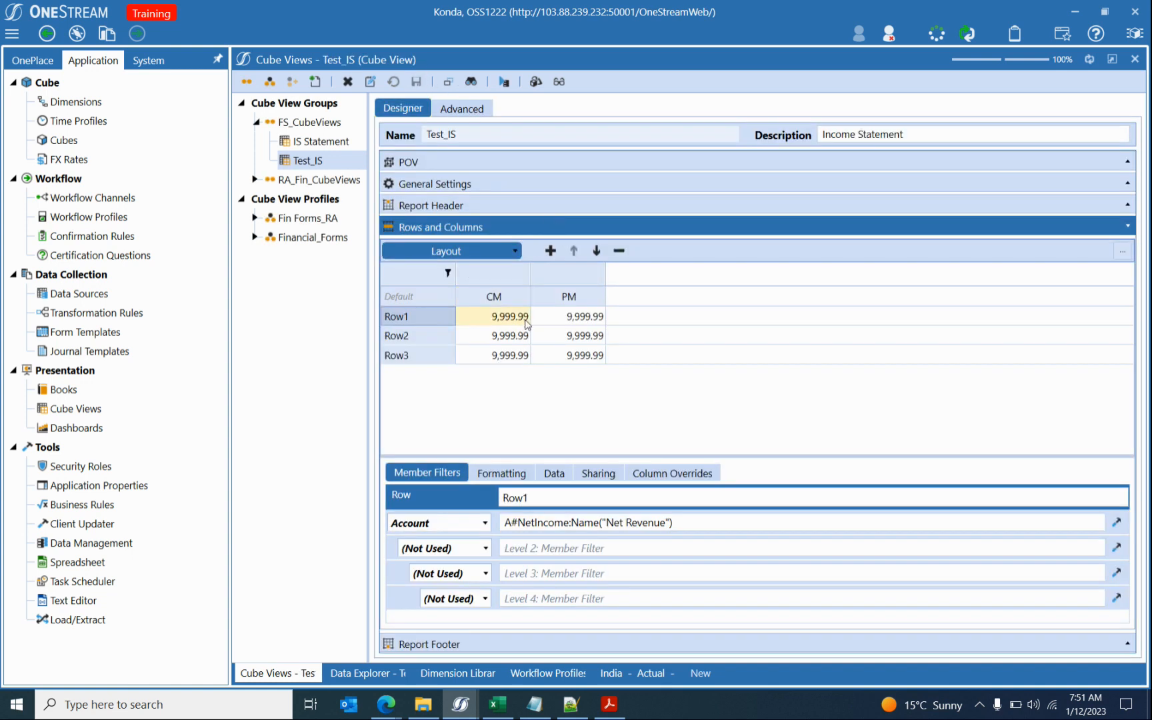
Review the Row2 and Row3 filters, run the cube view to check the three named rows, and return to its design.
{"action": "left_click", "coordinate": [427, 339]}
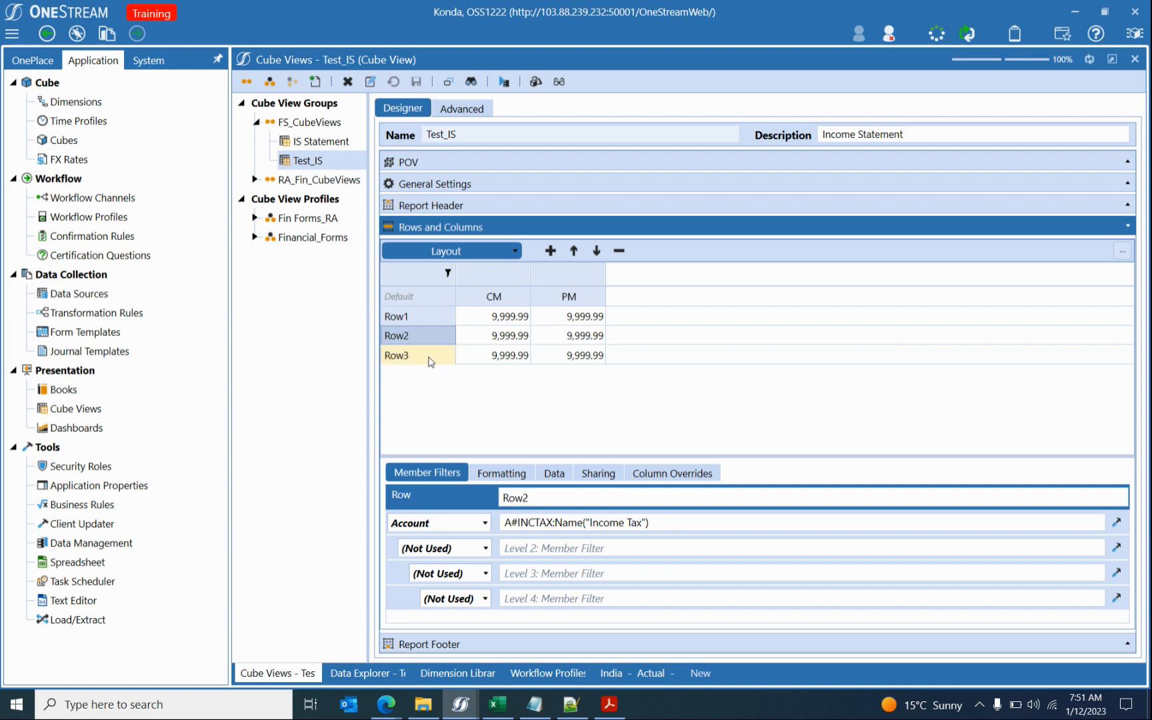
{"action": "left_click", "coordinate": [429, 360]}
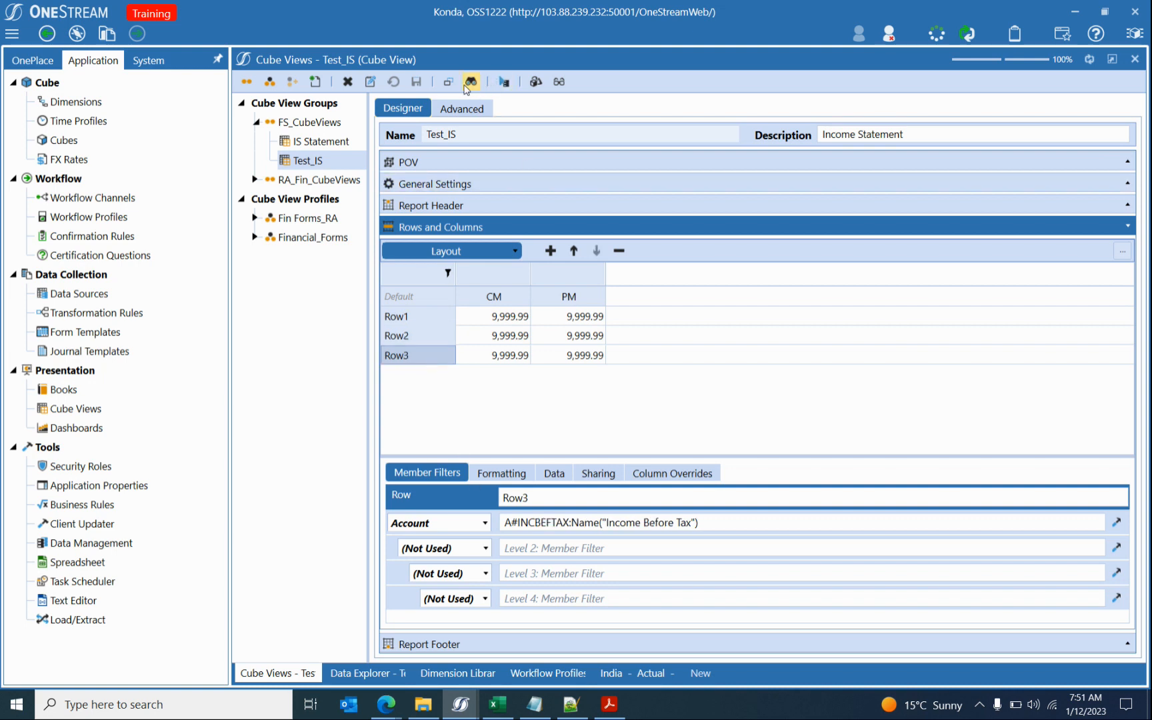
{"action": "left_click", "coordinate": [504, 81]}
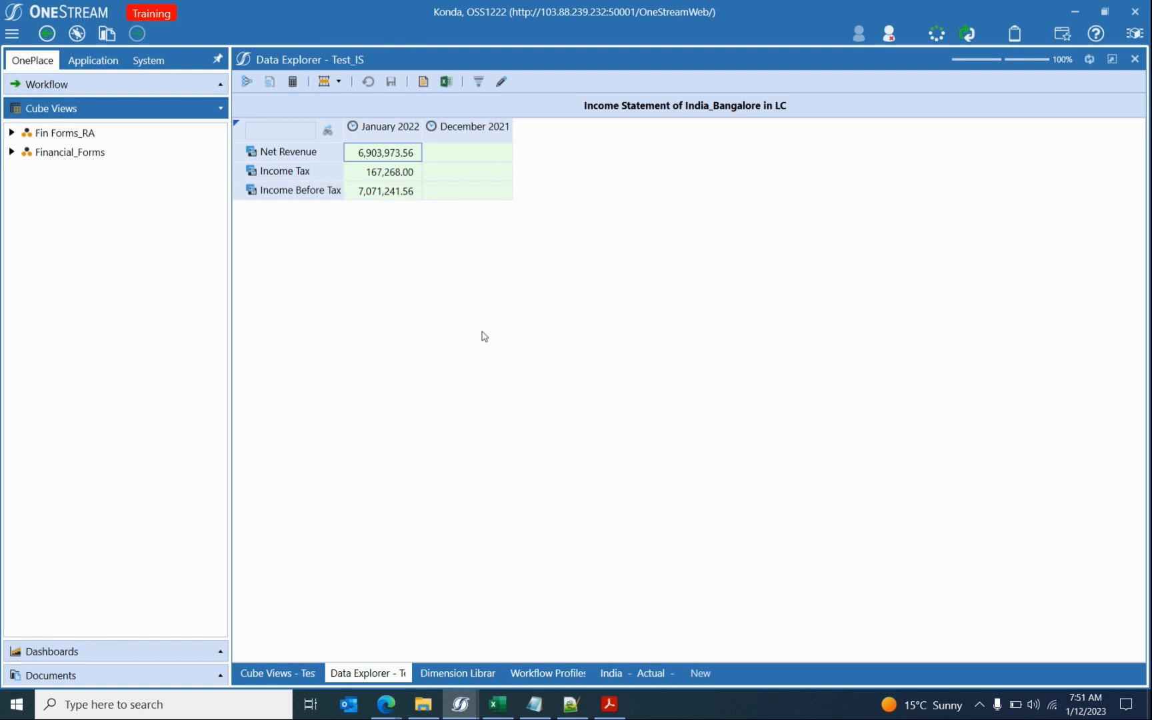
{"action": "left_click", "coordinate": [261, 674]}
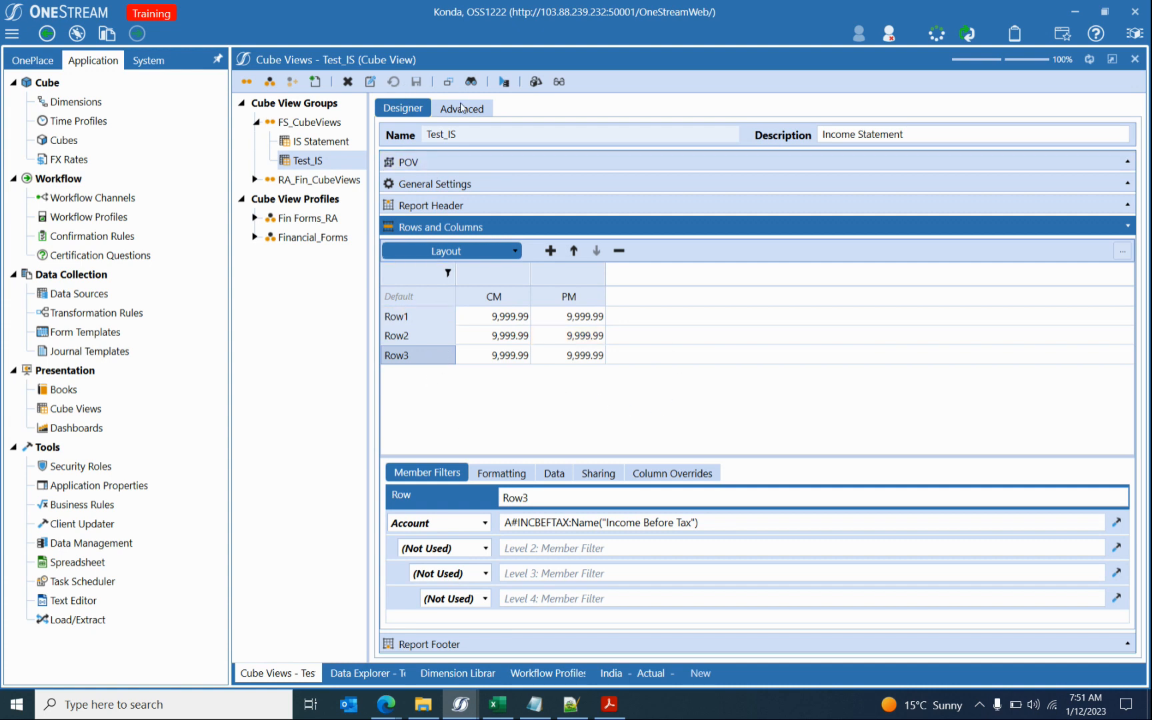
Add Row4 below Row3 with the Account filter GetDataCell(CVR(Row1) + CVR(Row2) + CVR(Row3)):Name("Sub Total").
{"action": "left_click", "coordinate": [550, 251]}
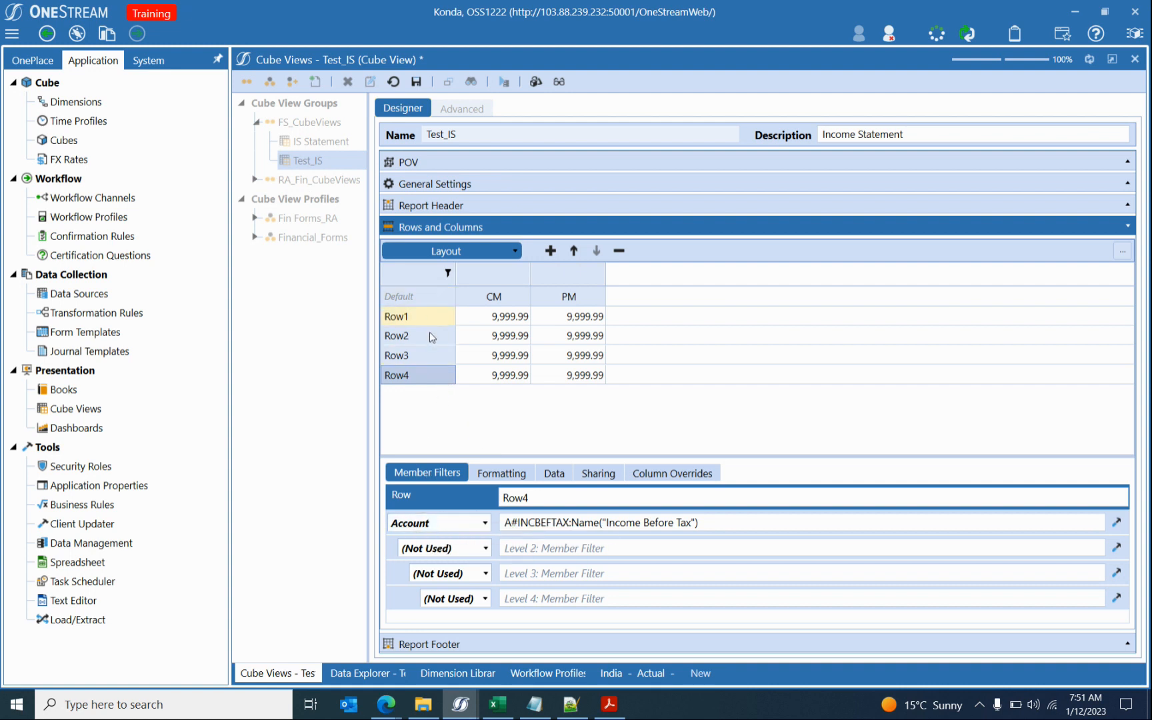
{"action": "left_click_drag", "start_coordinate": [722, 521], "coordinate": [274, 535]}
{"action": "type", "text": "GetDataCell(CV"}
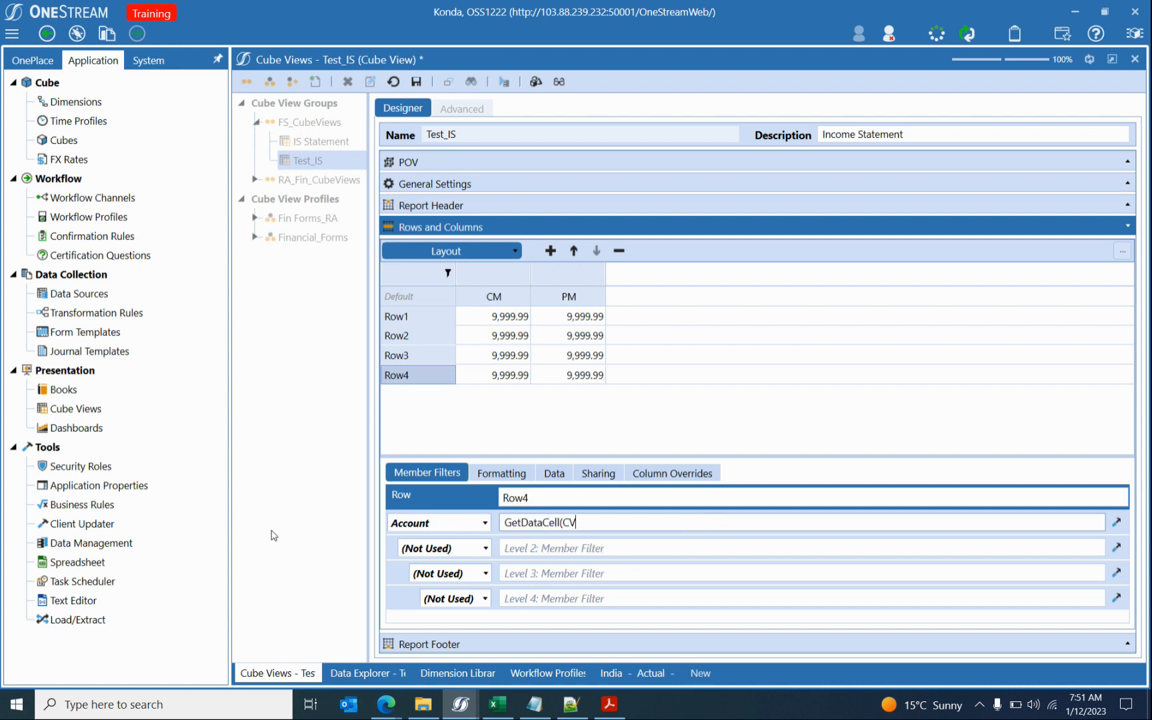
{"action": "type", "text": "R(Row1) + CVR(Row2) + CVR"}
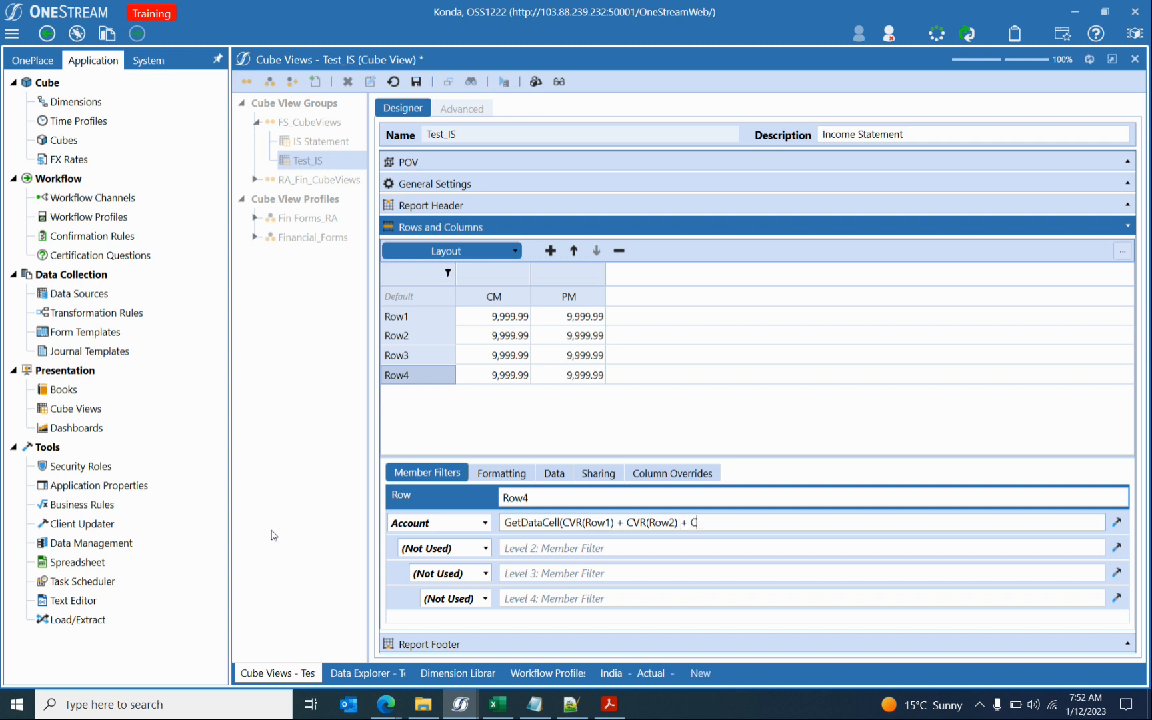
{"action": "type", "text": "(Row"}
{"action": "type", "text": "3)): Na"}
{"action": "key", "text": "BackSpace"}
{"action": "key", "text": "BackSpace"}
{"action": "type", "text": "Name(\"Sub Total"}
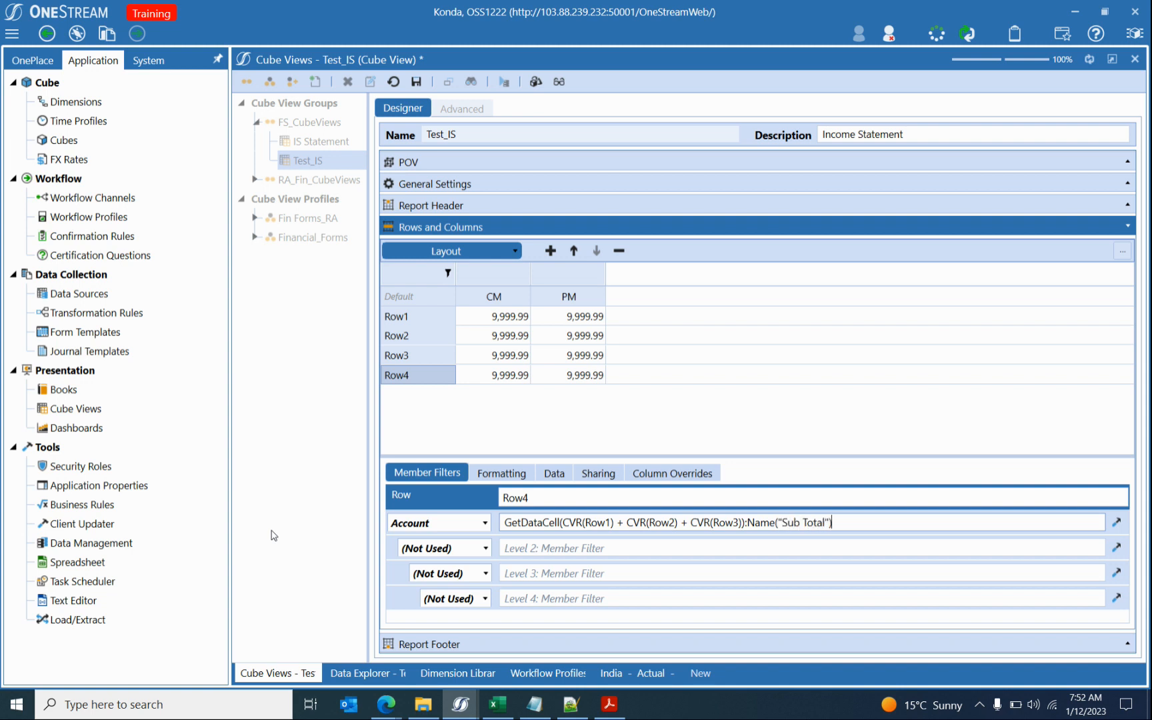
Save the cube view, run it, and check the January 2022 value of the Sub Total row.
{"action": "left_click", "coordinate": [415, 82]}
{"action": "left_click", "coordinate": [502, 84]}
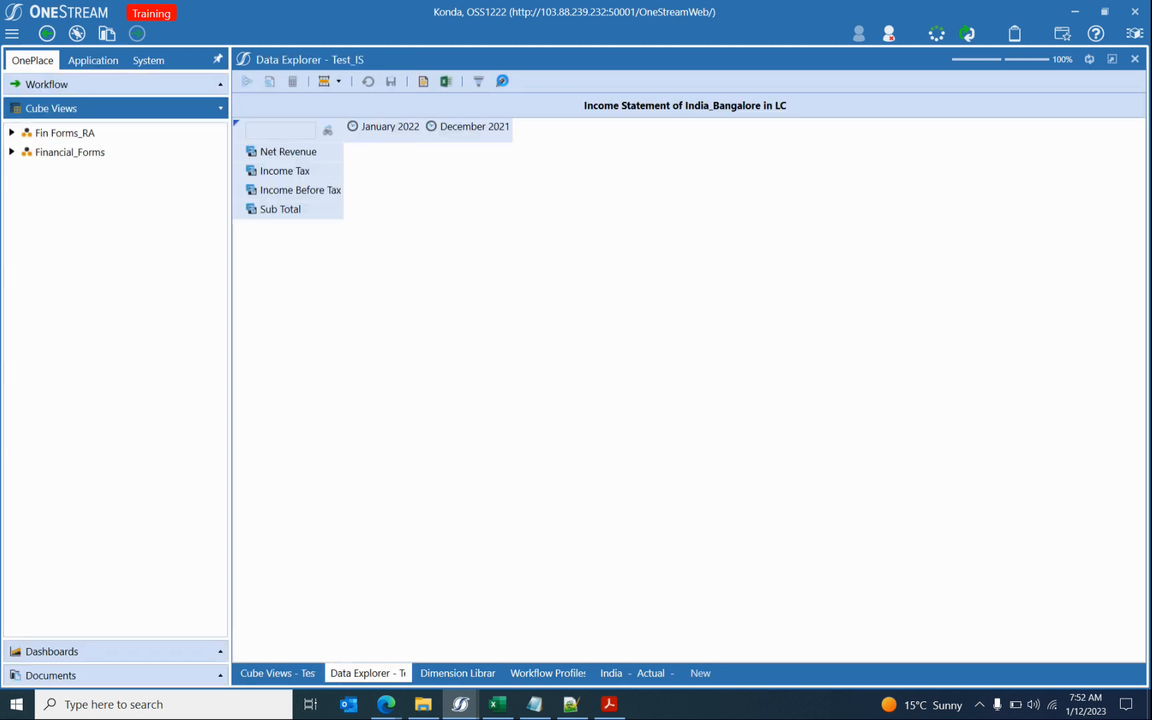
{"action": "left_click", "coordinate": [415, 210]}
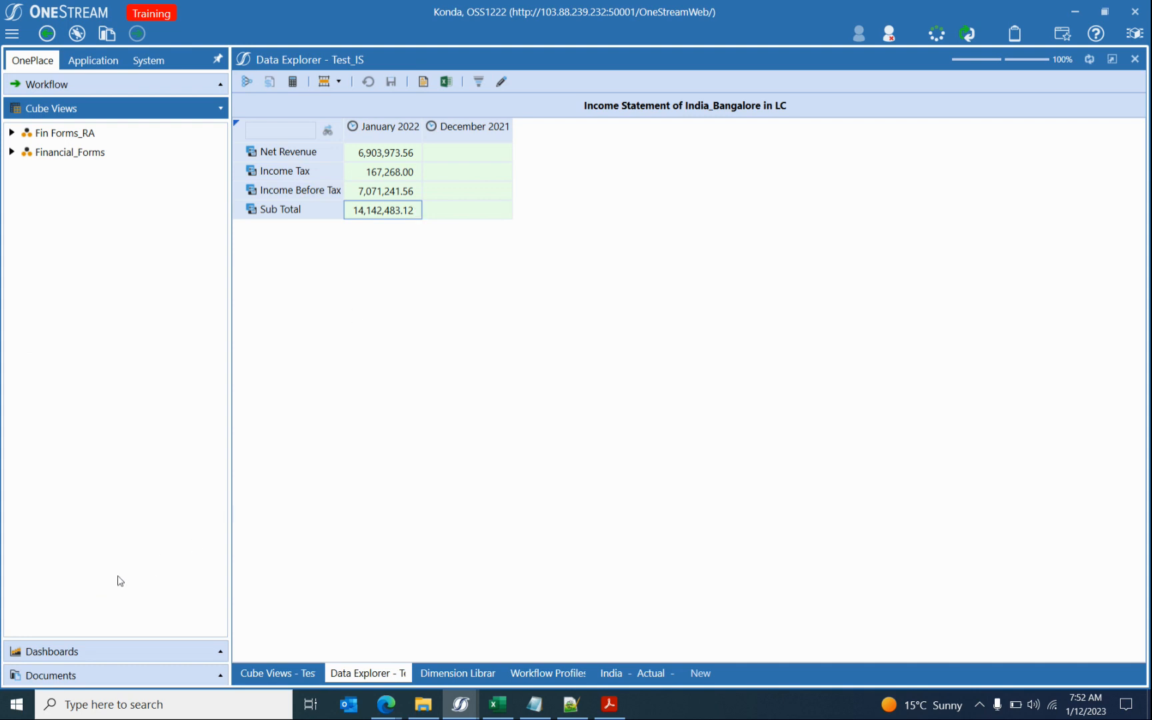
Return to the cube view's design and change Row1's Account filter to A#NetIncome.Children:Name("Net Revenue").
{"action": "left_click", "coordinate": [262, 679]}
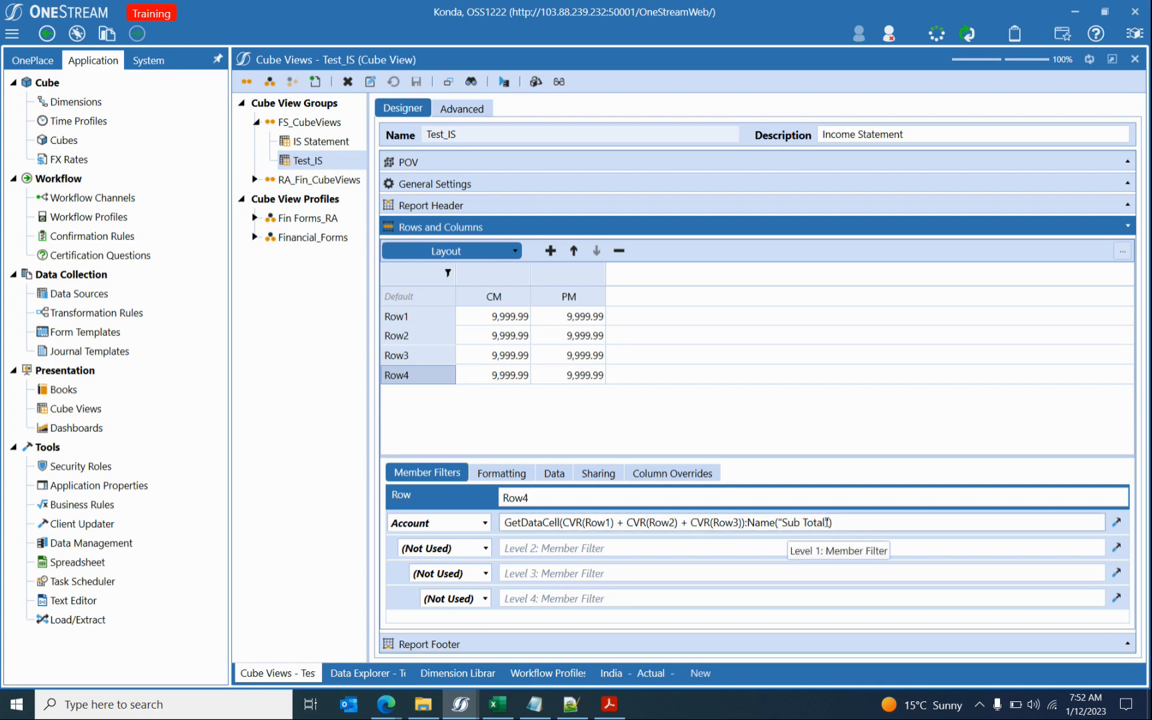
{"action": "left_click_drag", "start_coordinate": [845, 522], "coordinate": [318, 534]}
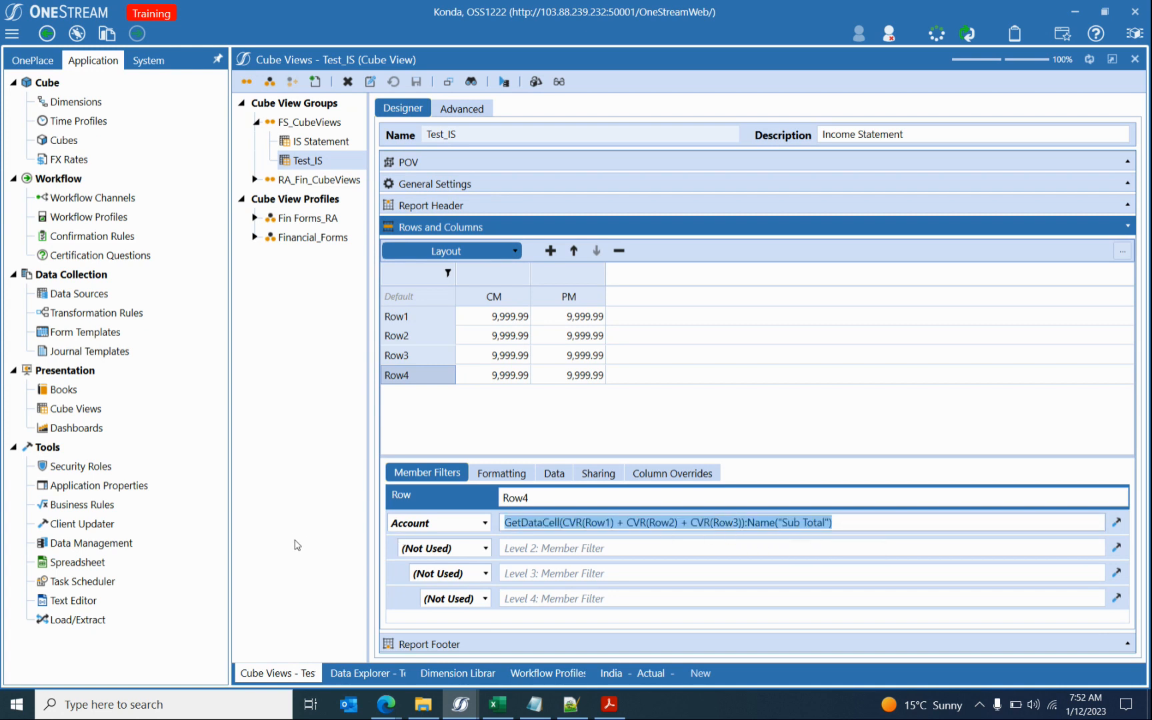
{"action": "left_click", "coordinate": [418, 321]}
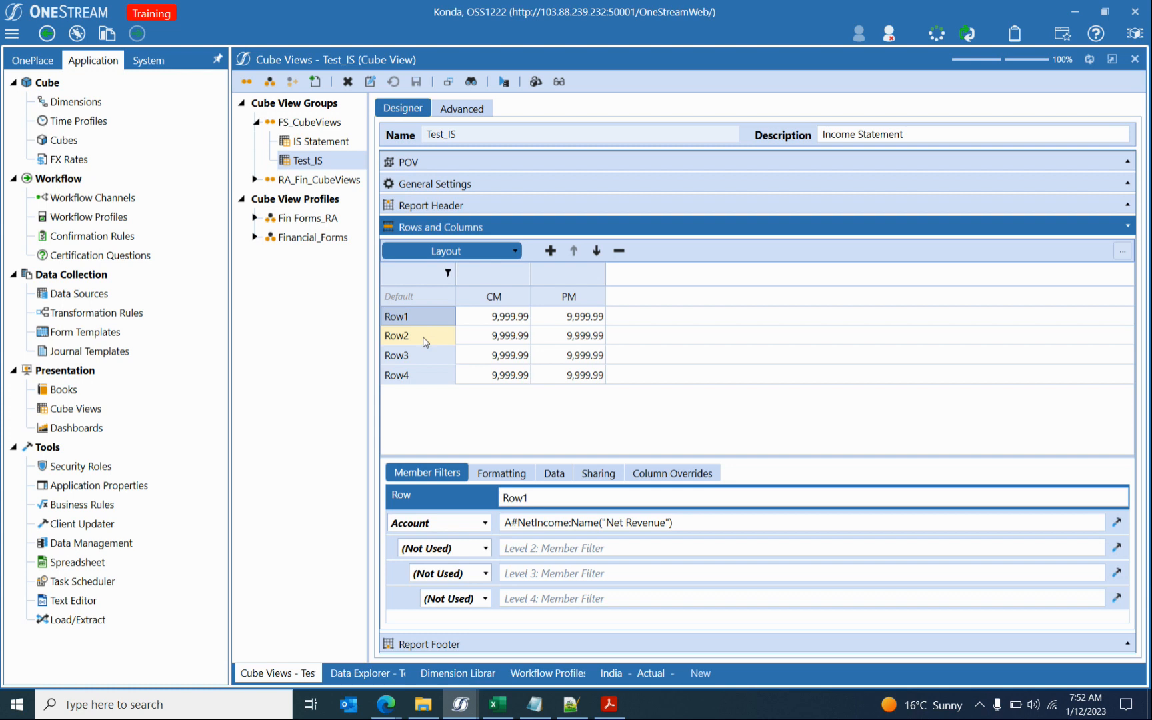
{"action": "left_click", "coordinate": [572, 524]}
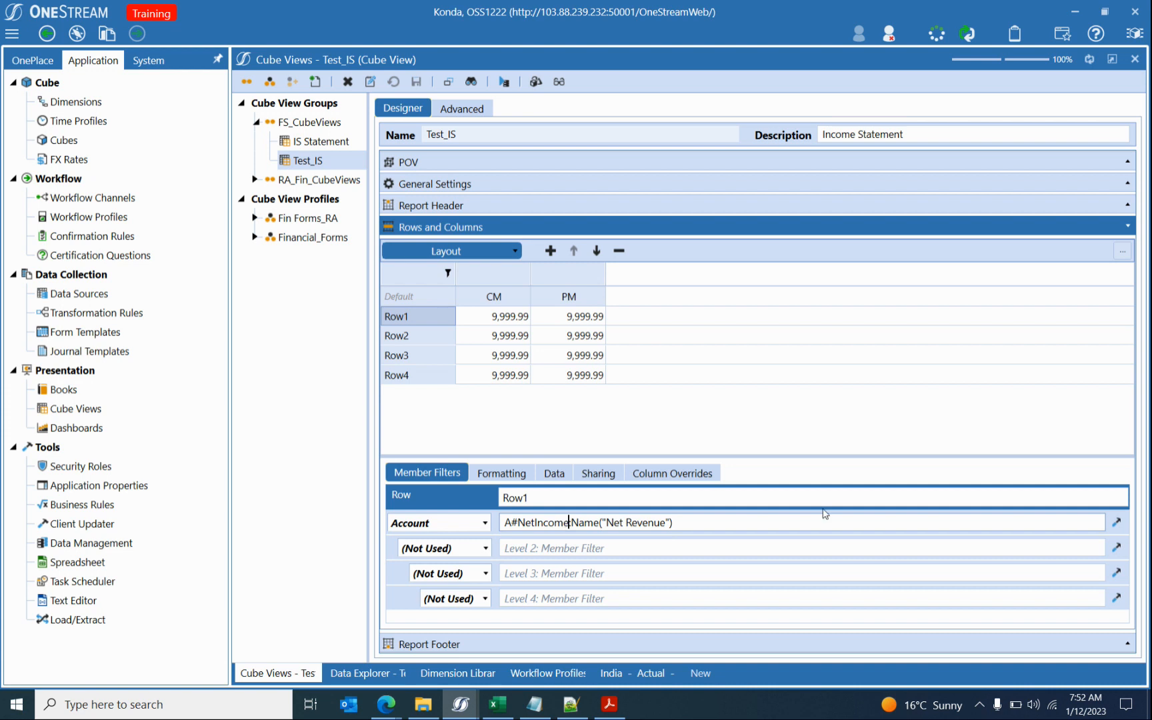
{"action": "type", "text": "Childre"}
{"action": "key", "text": "BackSpace"}
{"action": "key", "text": "BackSpace"}
{"action": "key", "text": "BackSpace"}
{"action": "key", "text": "BackSpace"}
{"action": "key", "text": "BackSpace"}
{"action": "key", "text": "BackSpace"}
{"action": "key", "text": "BackSpace"}
{"action": "type", "text": ".Children:"}
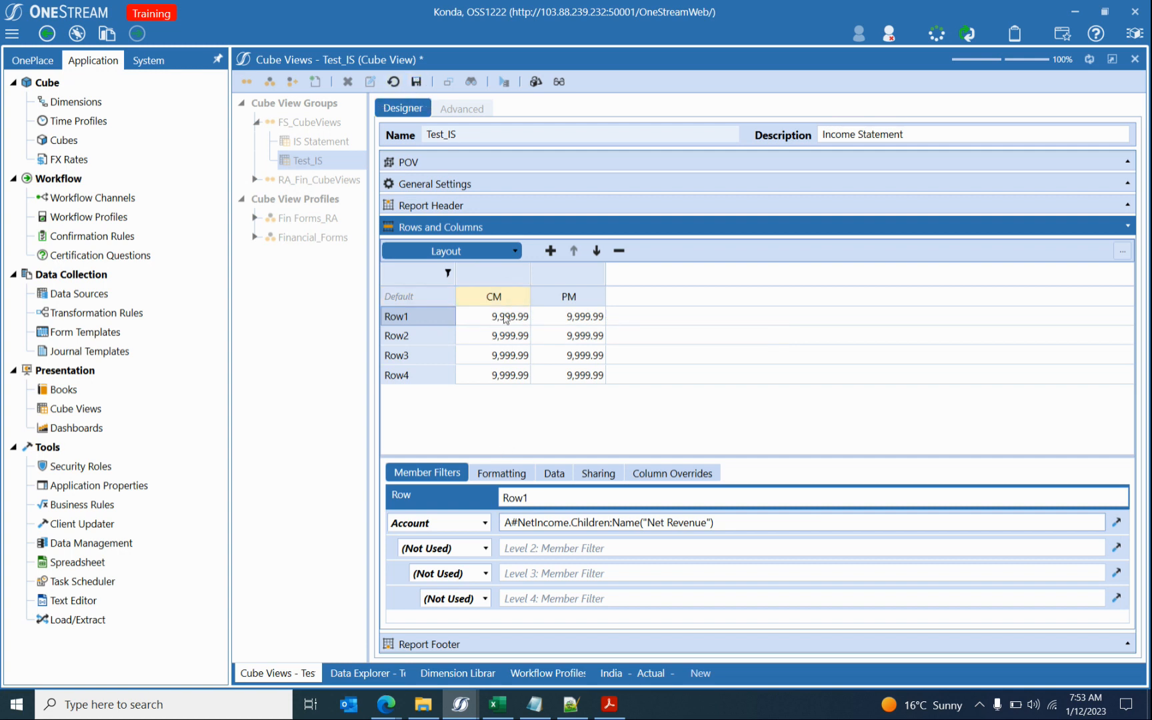
Delete Row2, Row3 and Row4 from the Test_IS cube view, and save and run it.
{"action": "left_click", "coordinate": [403, 335]}
{"action": "left_click", "coordinate": [618, 251]}
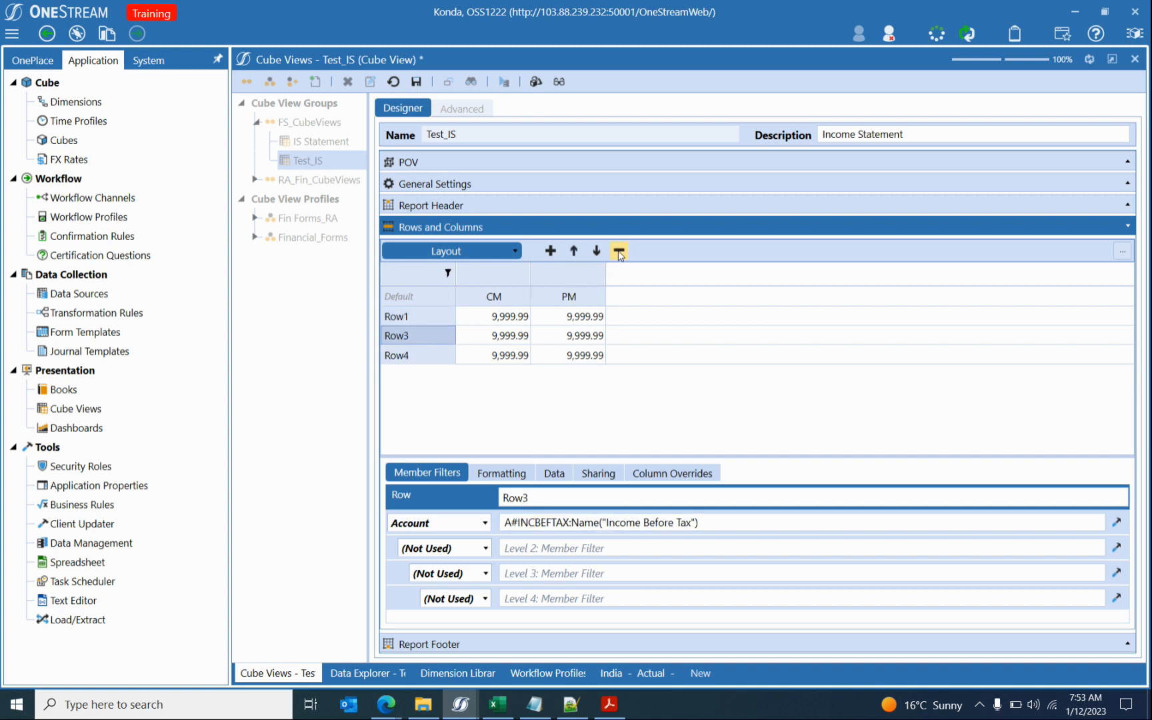
{"action": "left_click", "coordinate": [619, 251]}
{"action": "left_click", "coordinate": [619, 251]}
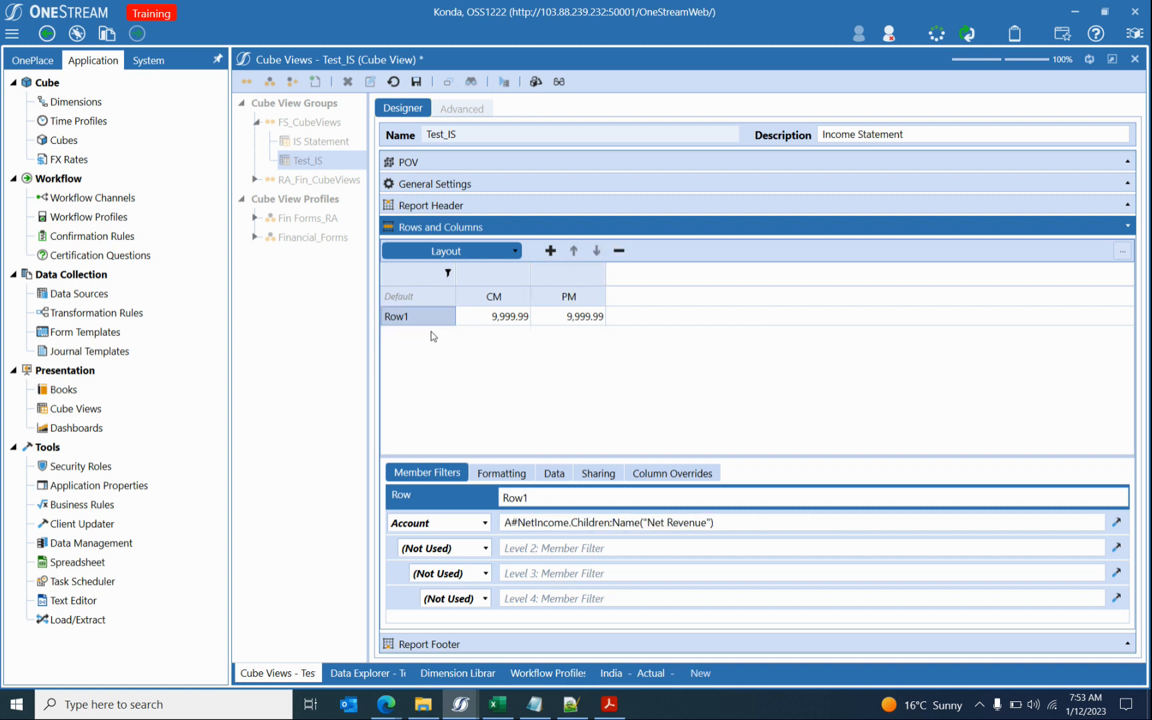
{"action": "left_click", "coordinate": [422, 81]}
{"action": "left_click", "coordinate": [505, 82]}
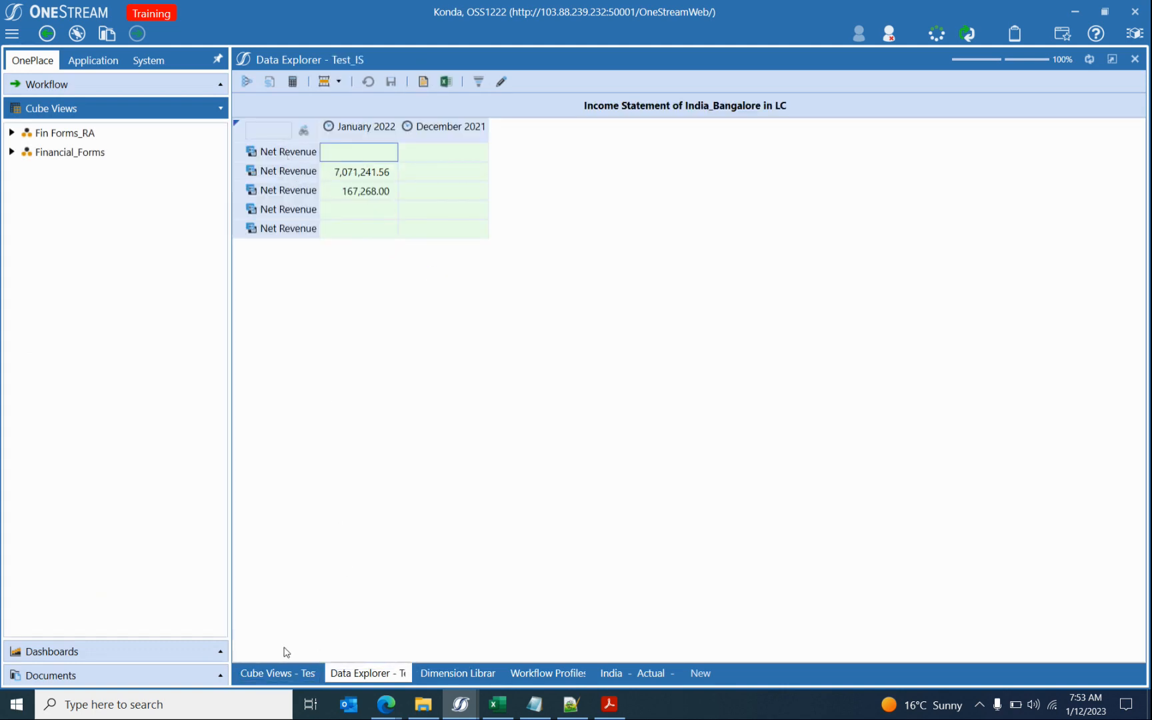
Remove the Name function from Row1 so its Account filter is A#NetIncome.Children, and save and run the cube view.
{"action": "left_click", "coordinate": [277, 673]}
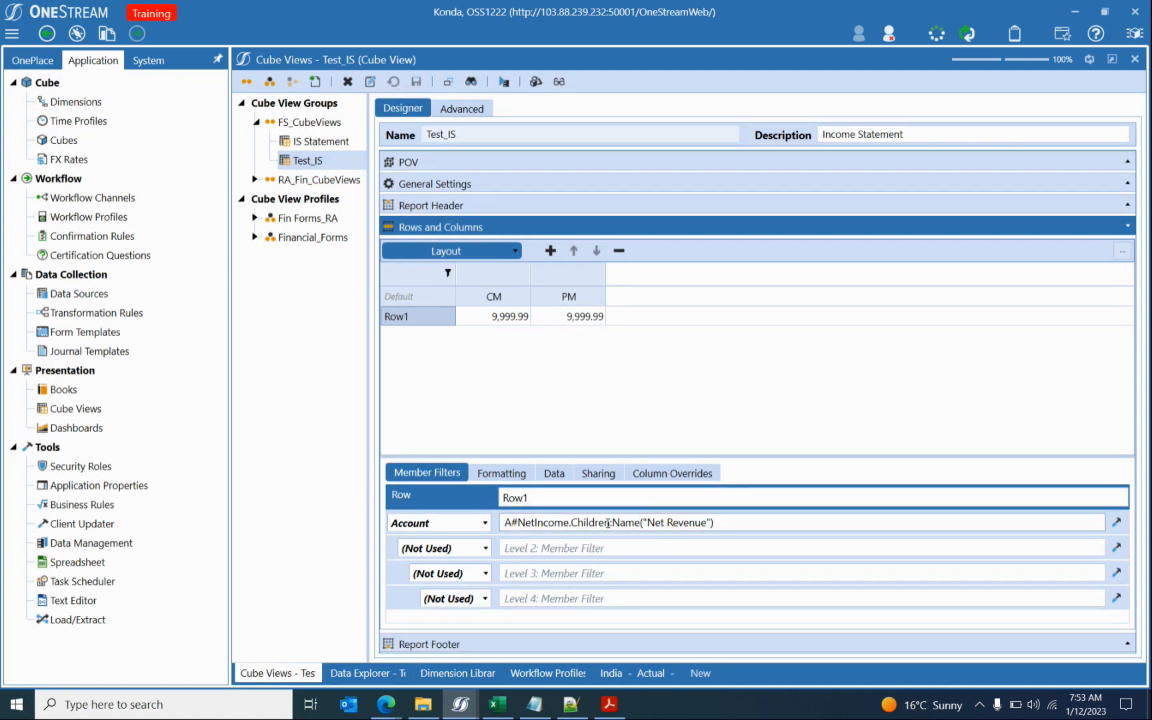
{"action": "left_click_drag", "start_coordinate": [609, 522], "coordinate": [797, 521]}
{"action": "key", "text": "Delete"}
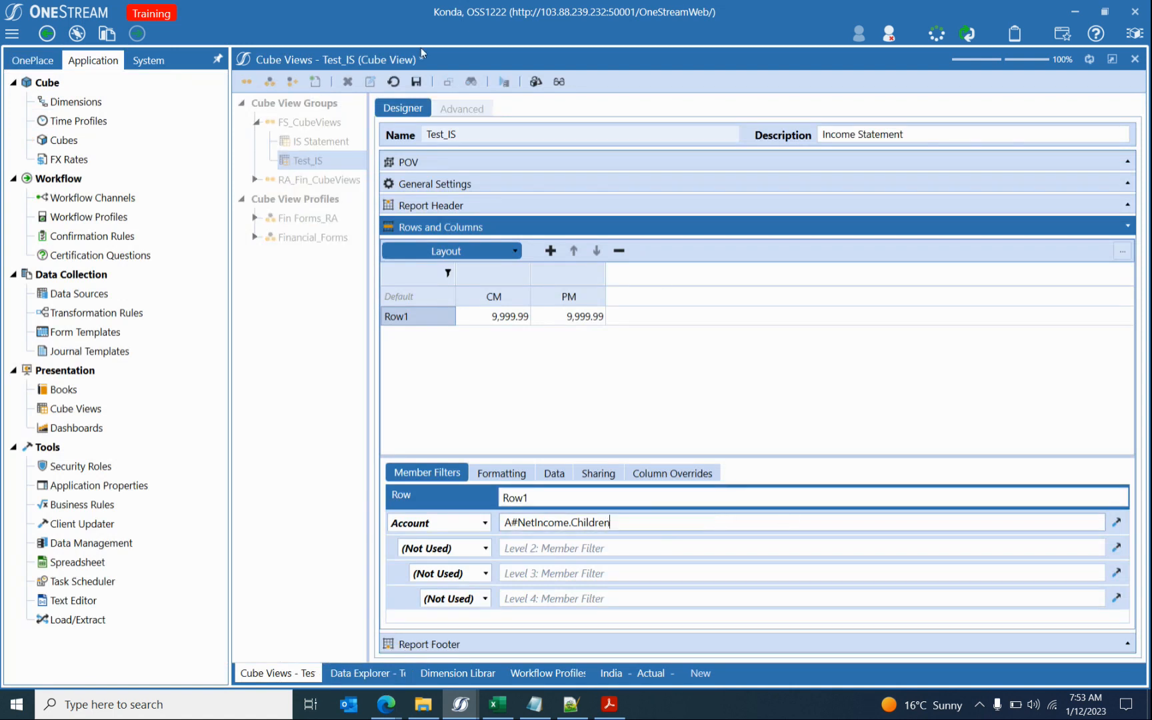
{"action": "left_click", "coordinate": [416, 81]}
{"action": "left_click", "coordinate": [504, 82]}
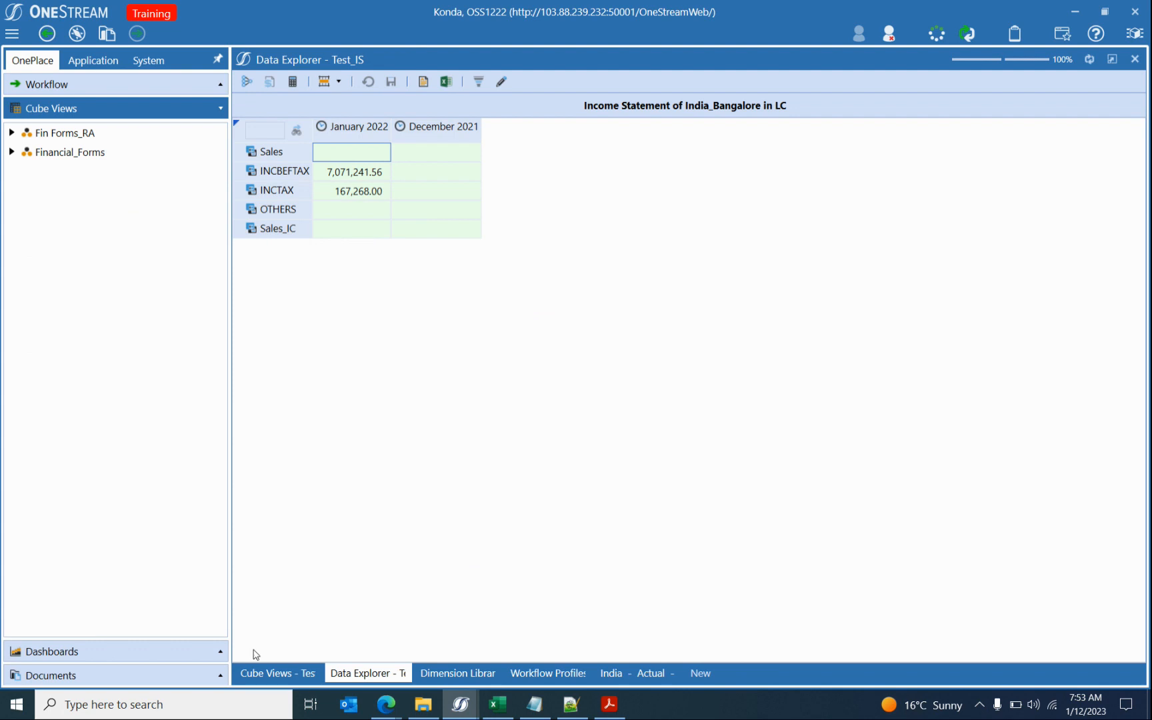
Switch to the CV Cell Syntax.txt notes in Notepad and examine the indexed CVR row references in the "Custom Sales" formula.
{"action": "left_click", "coordinate": [269, 672]}
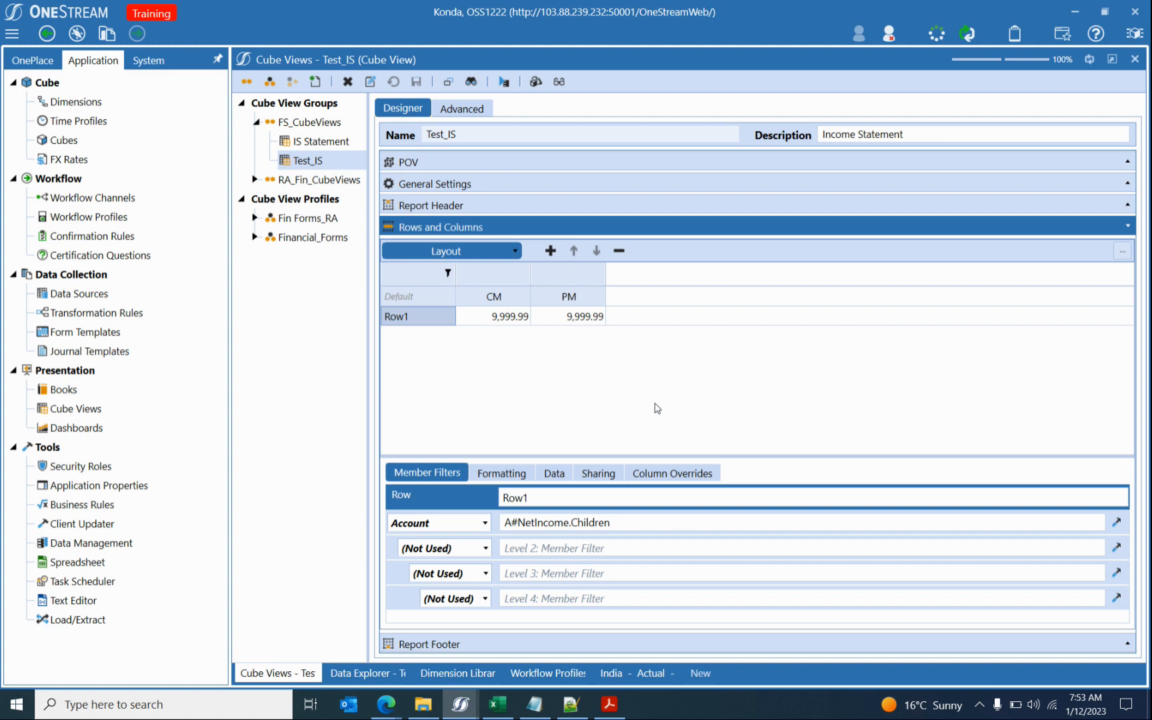
{"action": "left_click", "coordinate": [534, 704]}
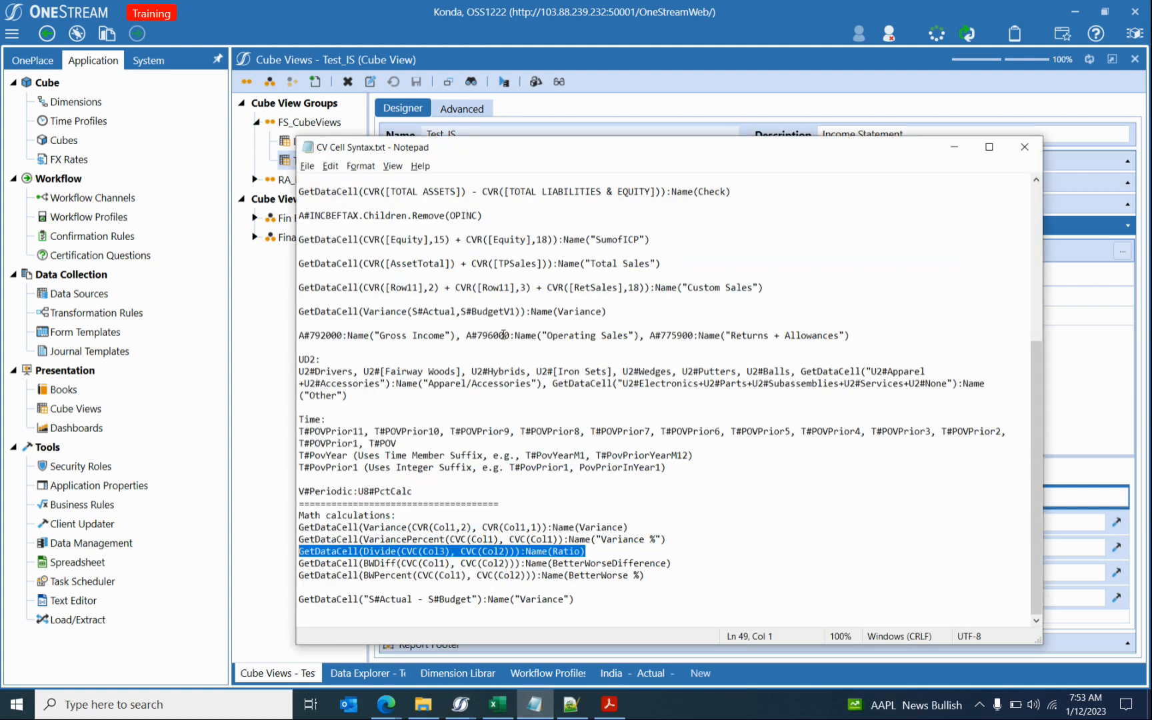
{"action": "left_click_drag", "start_coordinate": [363, 287], "coordinate": [618, 288]}
{"action": "left_click", "coordinate": [646, 288]}
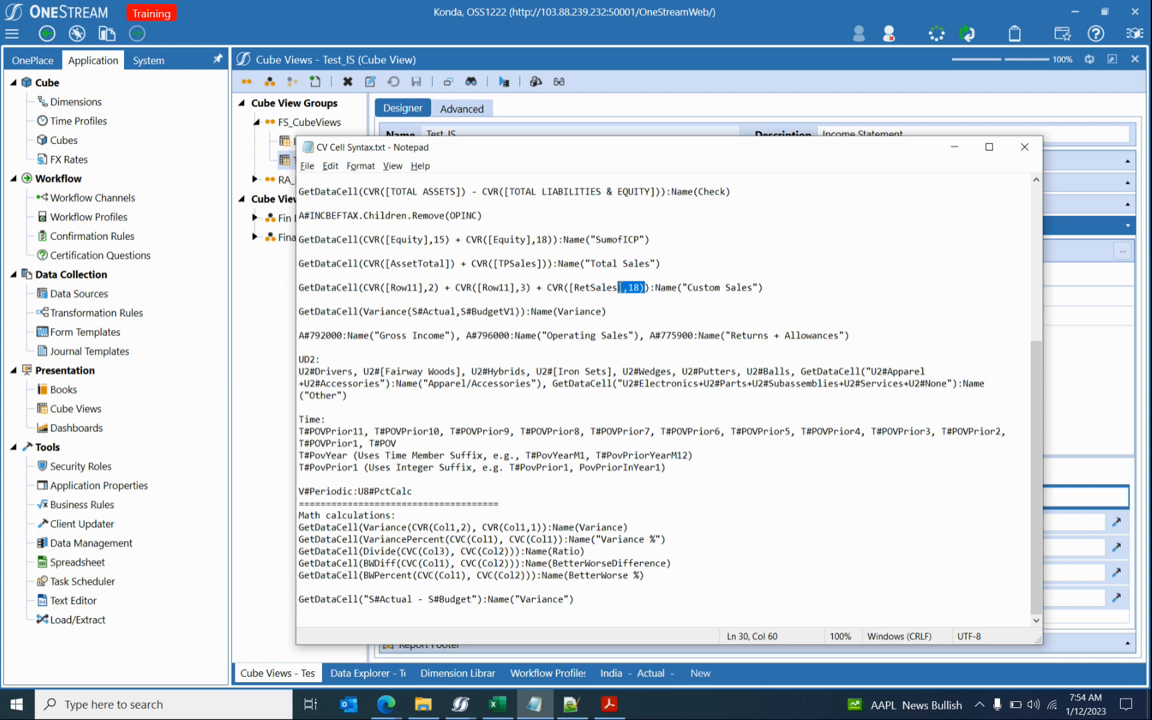
{"action": "left_click", "coordinate": [953, 146]}
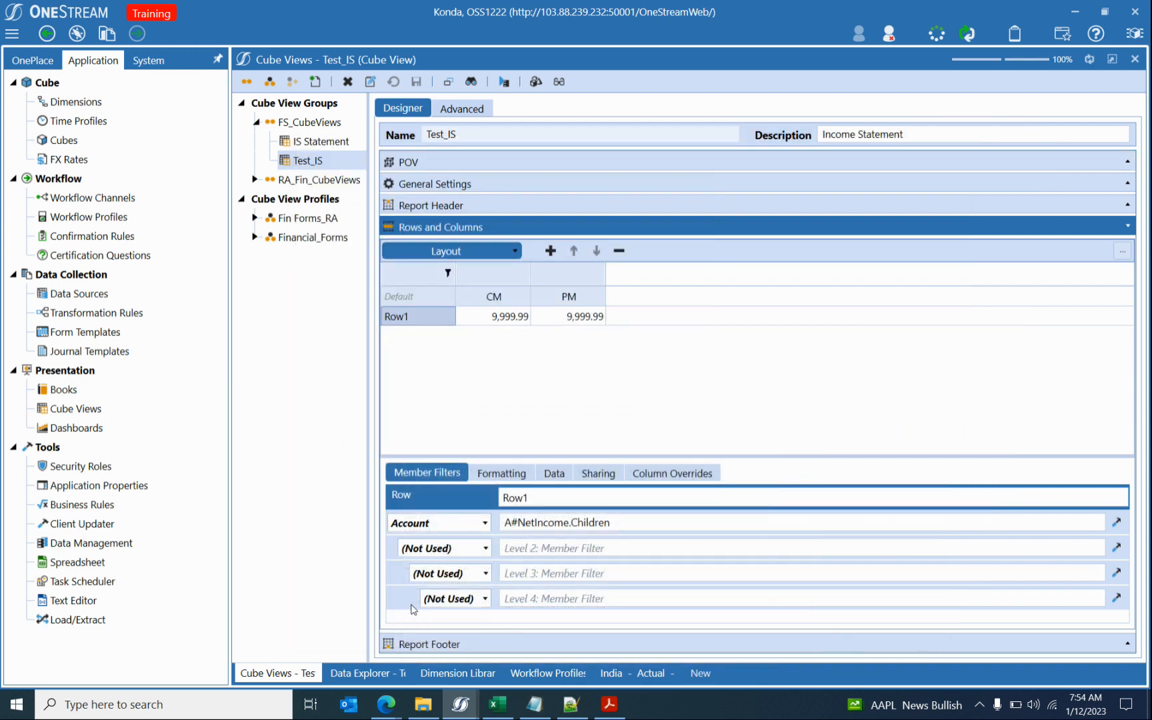
Check the positions and January 2022 cells of INCBEFTAX and INCTAX in the cube view results, and return to the design.
{"action": "left_click", "coordinate": [385, 671]}
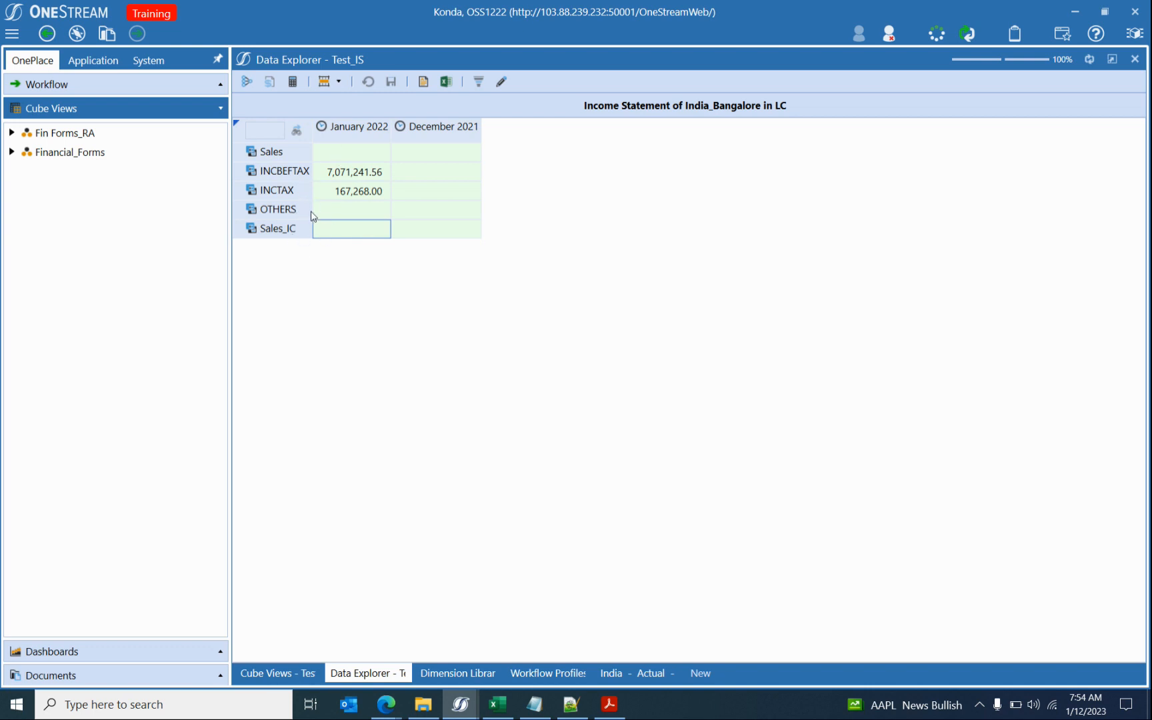
{"action": "left_click", "coordinate": [364, 176]}
{"action": "left_click", "coordinate": [350, 193]}
{"action": "left_click", "coordinate": [283, 679]}
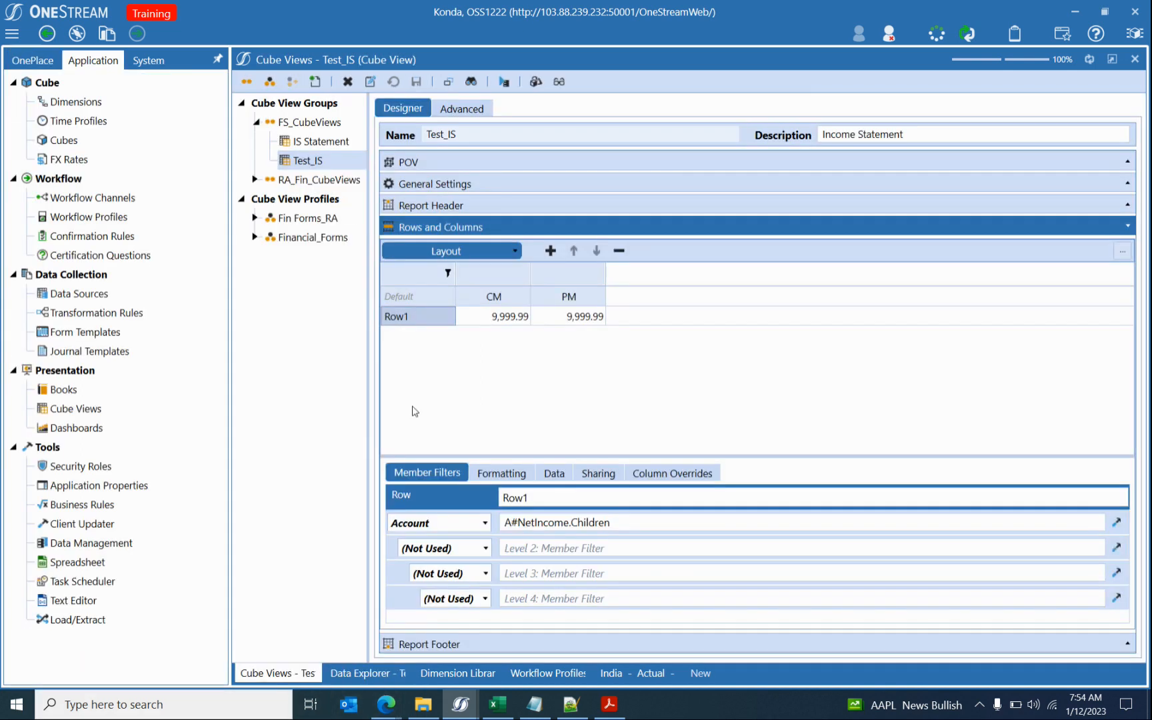
Add Row2 below Row1 with the Account filter GetDataCell(CVR(Row1,2) + CVR(Row1,3)):Name(SubTotal).
{"action": "left_click", "coordinate": [550, 250]}
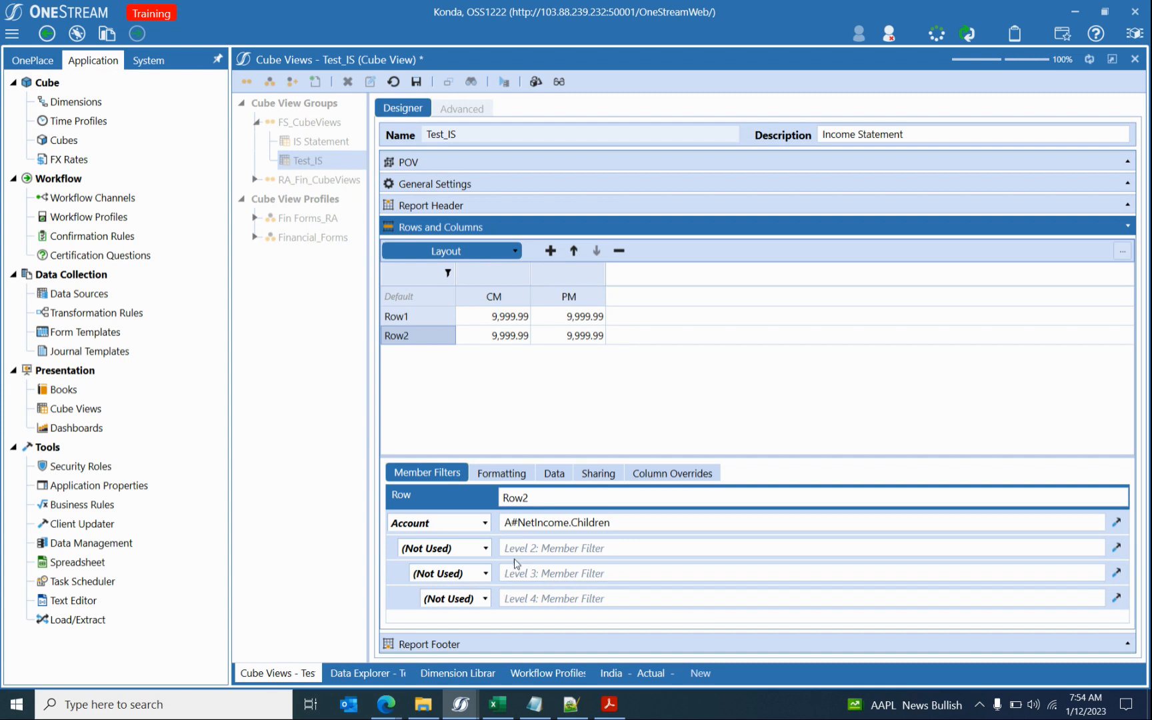
{"action": "left_click", "coordinate": [645, 519]}
{"action": "key", "text": "ctrl+a"}
{"action": "type", "text": "GetDataC"}
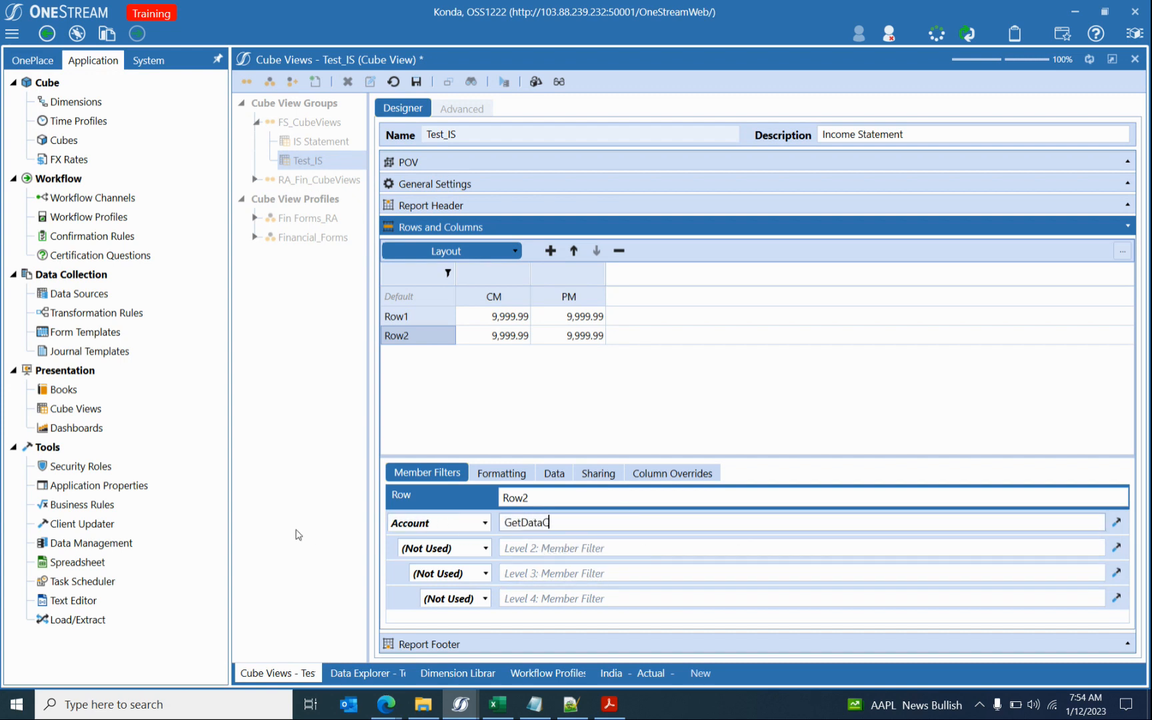
{"action": "type", "text": "ell(CVC"}
{"action": "key", "text": "BackSpace"}
{"action": "type", "text": "R(Row1,2) + CVR(Row1,3)):Name(SubTotal)"}
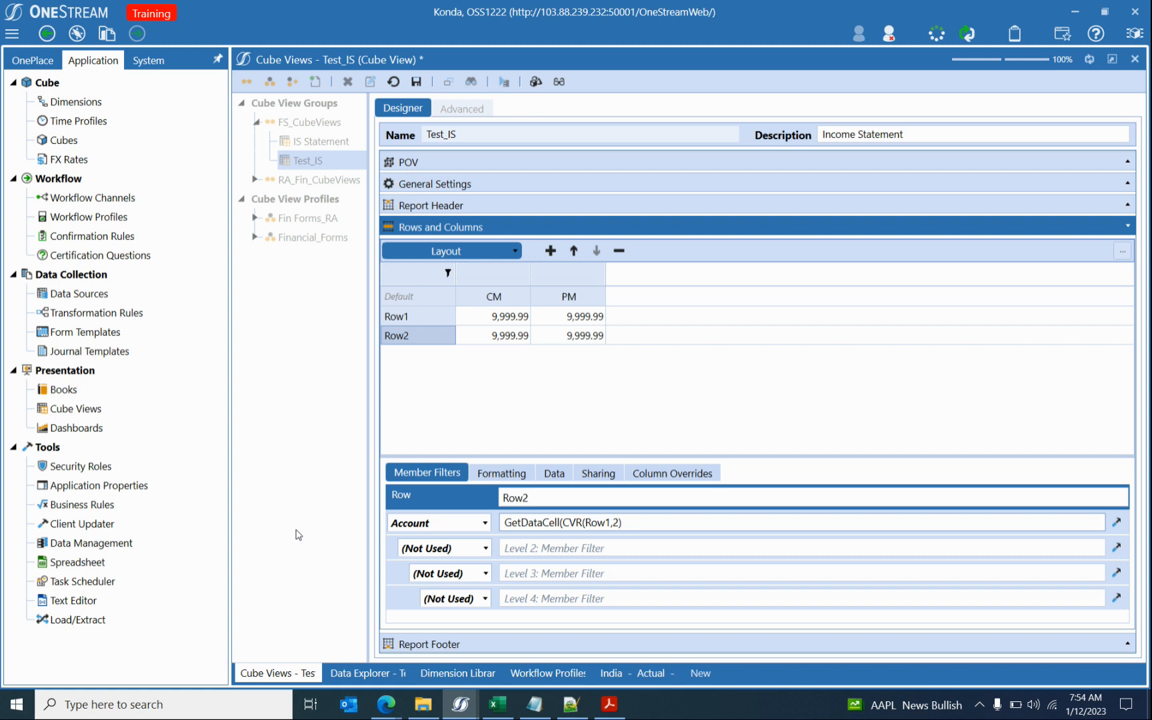
{"action": "type", "text": "+ CVR(Row"}
{"action": "type", "text": "):Name(Su"}
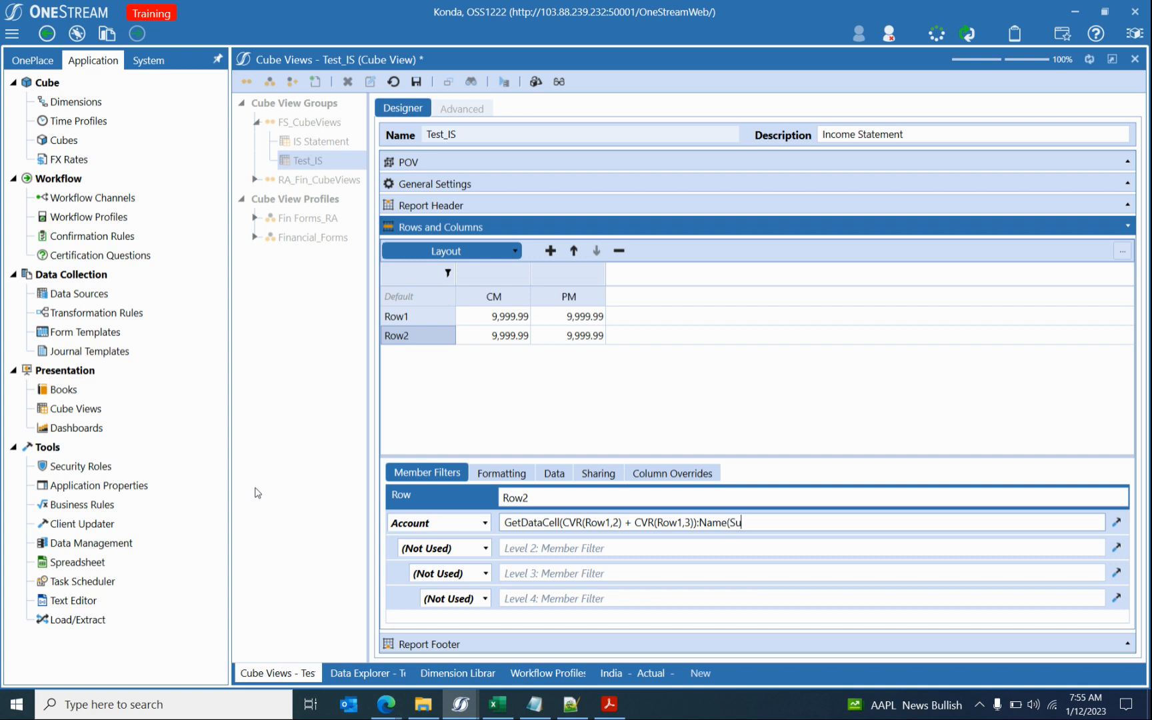
{"action": "type", "text": "bTotal)"}
Save and run the cube view, and check the January 2022 SubTotal against INCBEFTAX and INCTAX.
{"action": "left_click", "coordinate": [417, 81]}
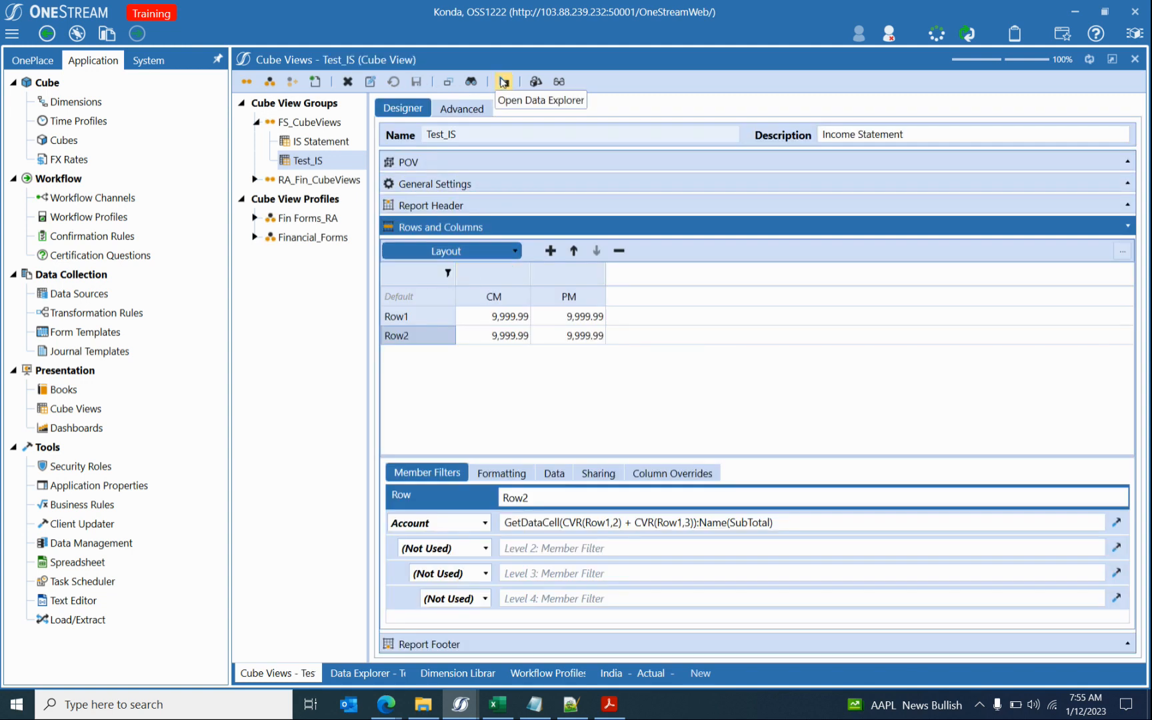
{"action": "left_click", "coordinate": [503, 82]}
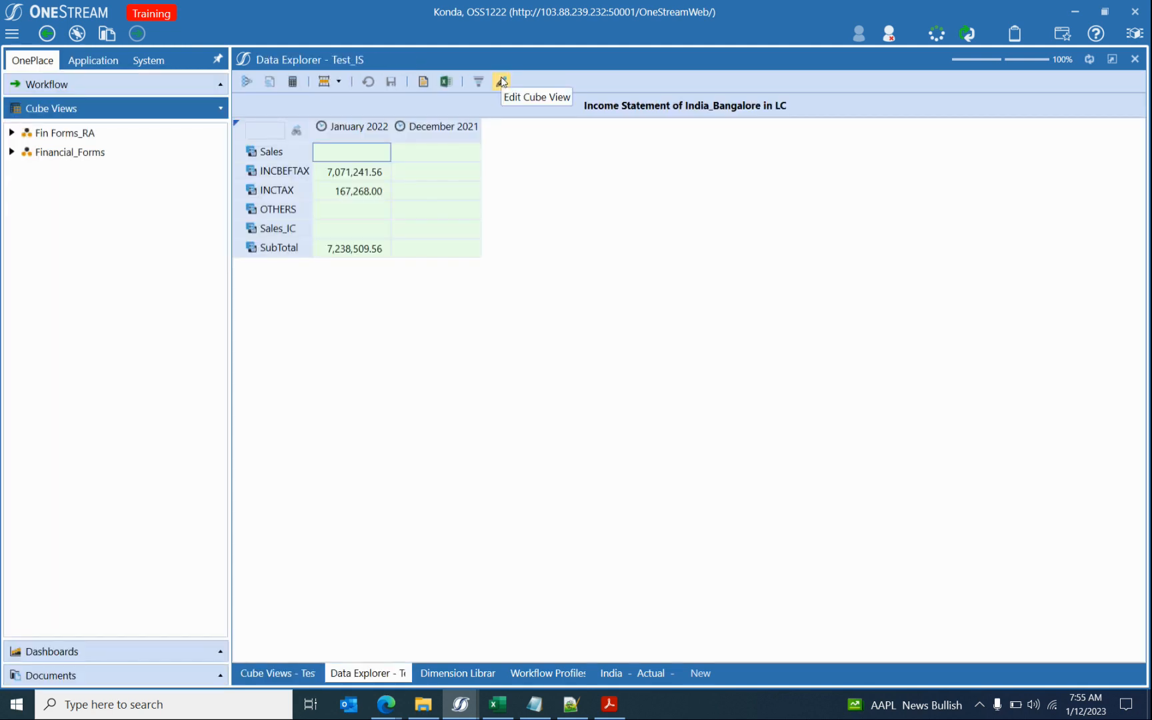
{"action": "left_click", "coordinate": [355, 175]}
{"action": "left_click", "coordinate": [360, 194]}
{"action": "left_click", "coordinate": [357, 256]}
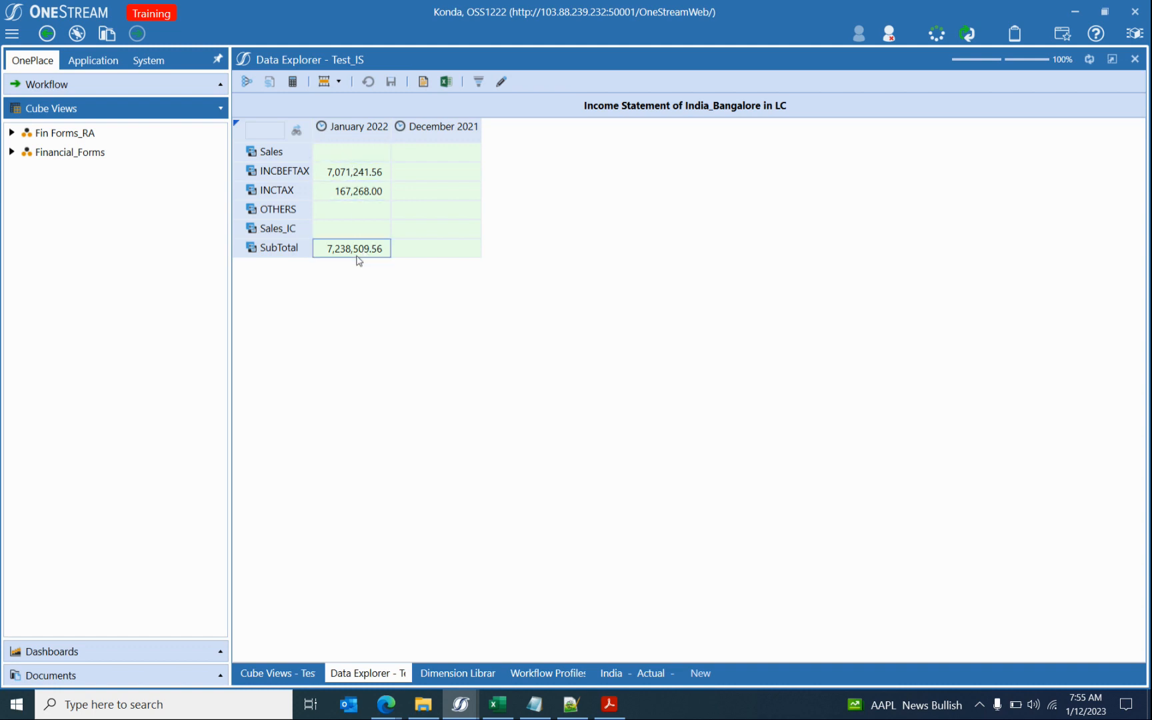
Examine the indexed CVR([Equity]) references in the "SumofICP" formula of the Notepad syntax notes, and return to the cube view results.
{"action": "left_click", "coordinate": [534, 704]}
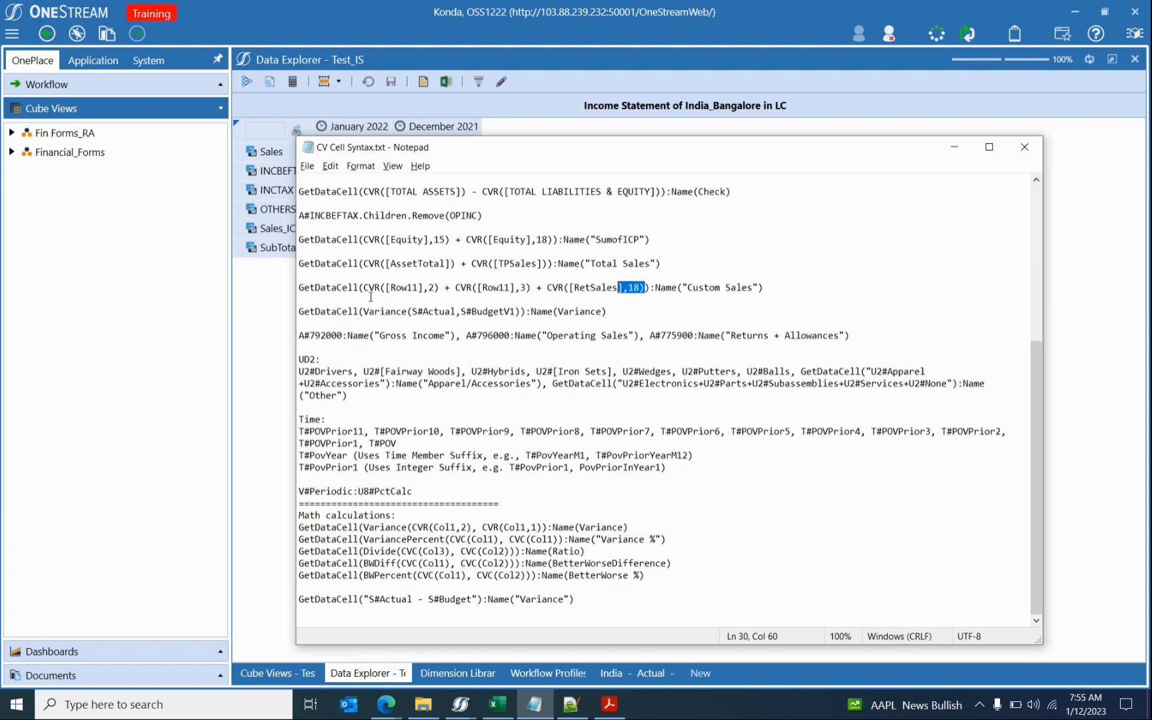
{"action": "left_click_drag", "start_coordinate": [397, 240], "coordinate": [445, 240]}
{"action": "left_click_drag", "start_coordinate": [569, 241], "coordinate": [649, 241]}
{"action": "left_click", "coordinate": [628, 241]}
{"action": "left_click", "coordinate": [226, 419]}
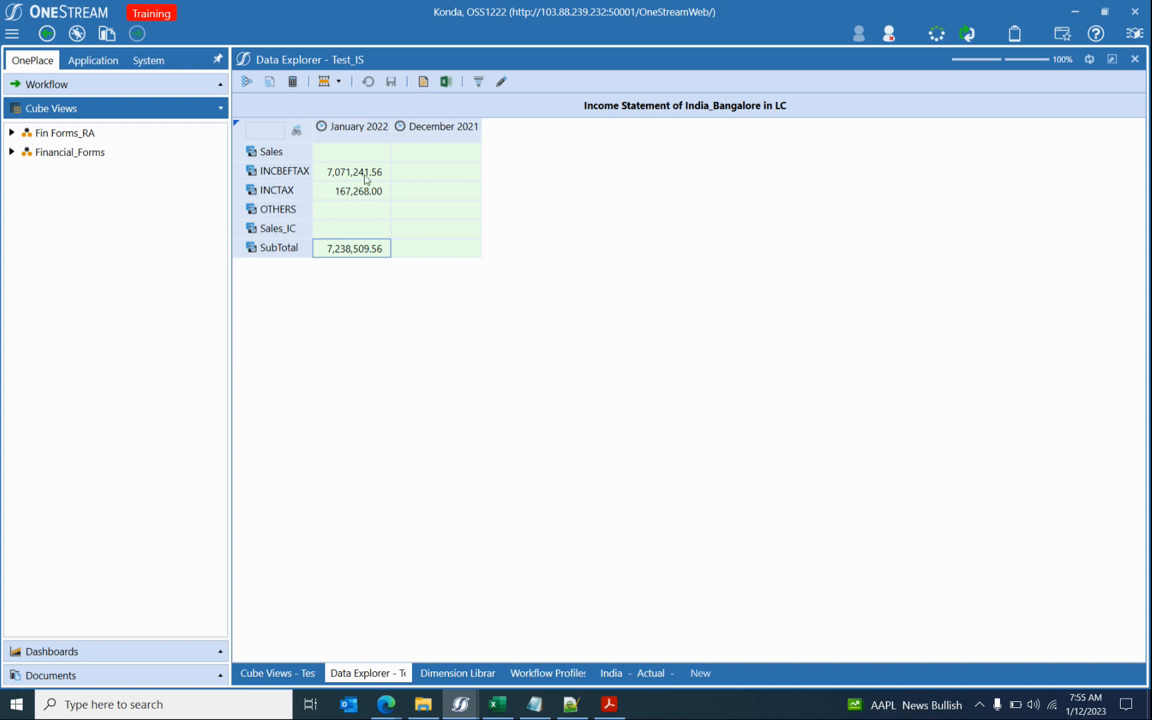
Change Row1's Account filter to A#NetIncome.Base, and save and run the cube view.
{"action": "left_click", "coordinate": [293, 670]}
{"action": "left_click", "coordinate": [440, 325]}
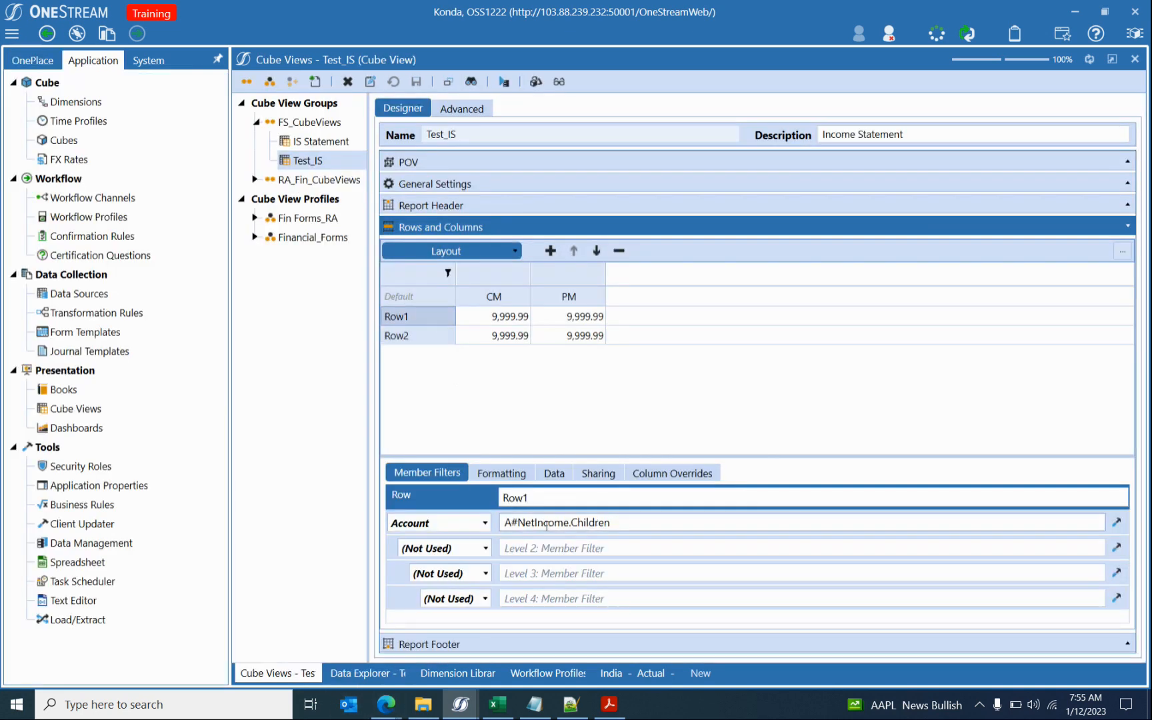
{"action": "double_click", "coordinate": [588, 522]}
{"action": "type", "text": "Base"}
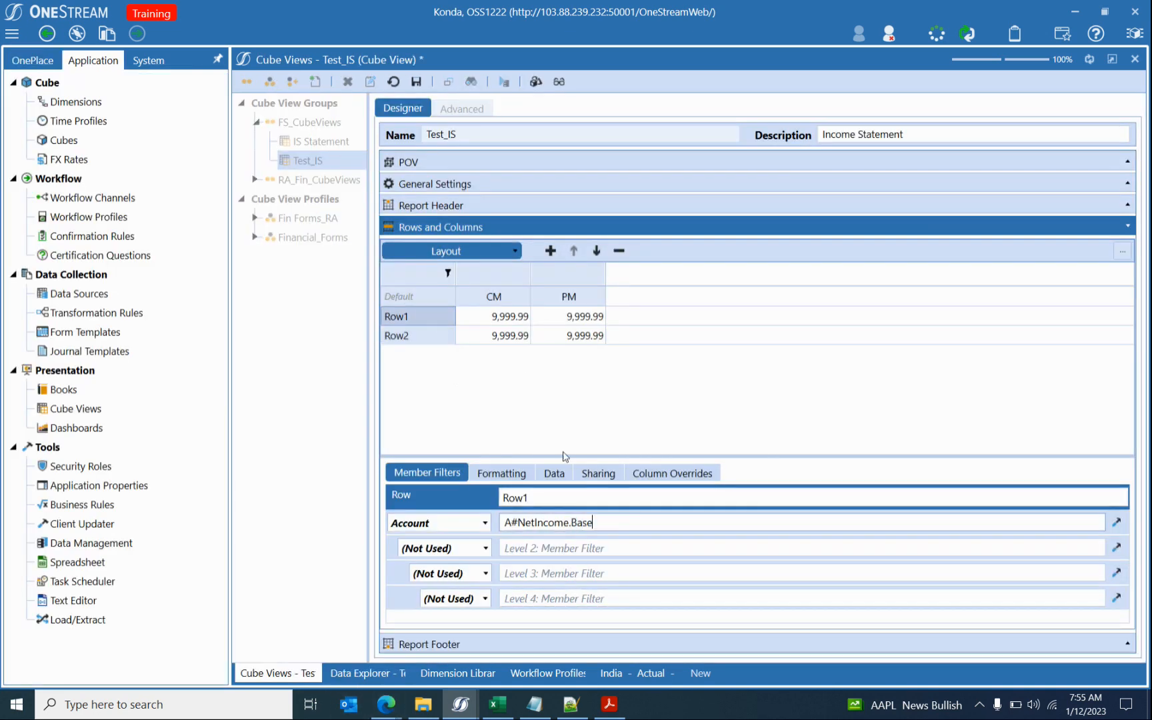
{"action": "left_click", "coordinate": [416, 81]}
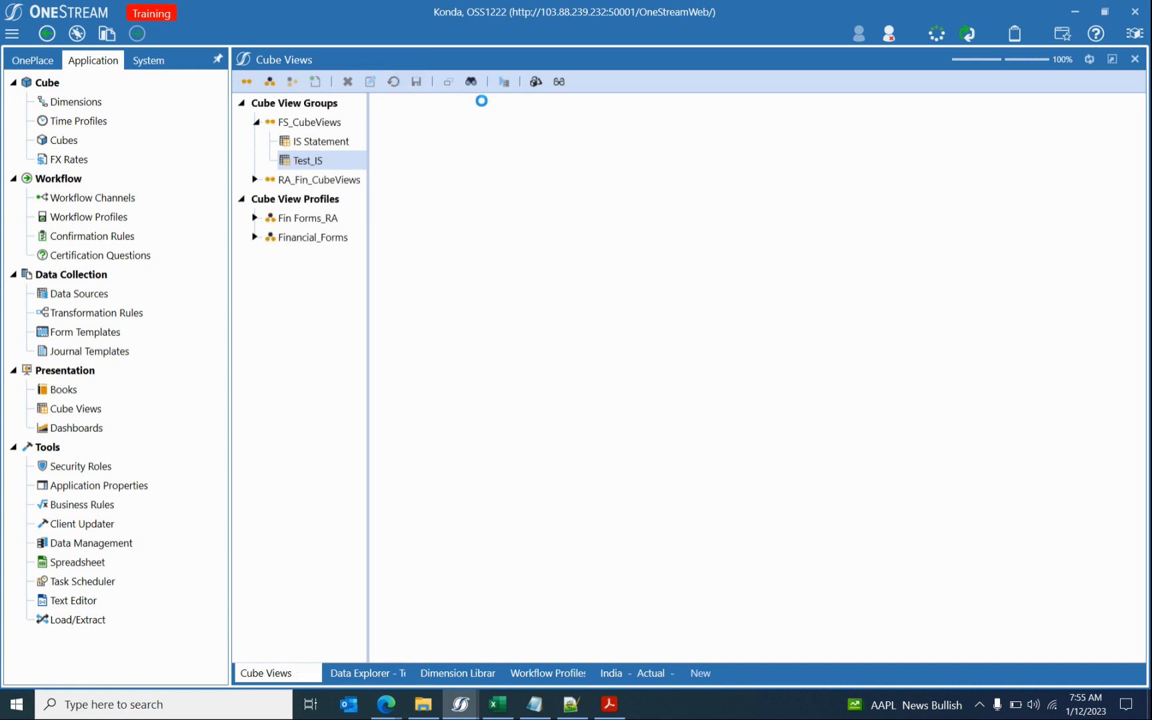
{"action": "left_click", "coordinate": [503, 82]}
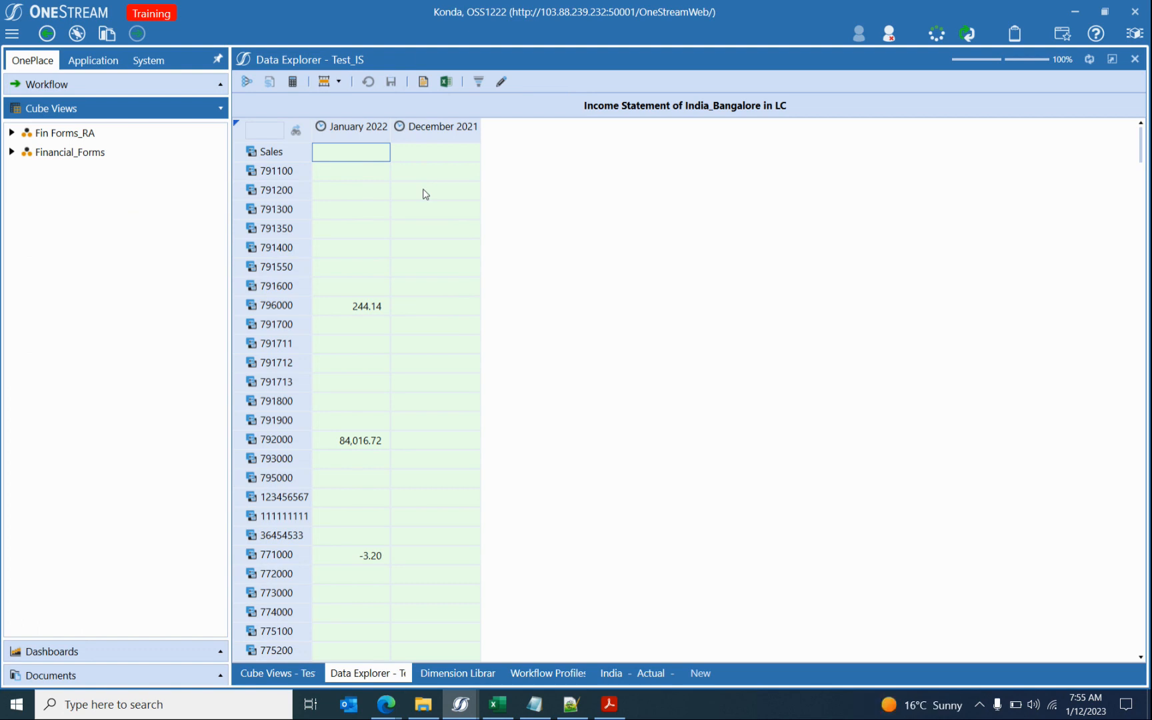
Count the expanded base account rows down to 792000 to find the row positions with January 2022 data, and return to the design.
{"action": "left_click", "coordinate": [351, 182]}
{"action": "left_click", "coordinate": [352, 173]}
{"action": "left_click", "coordinate": [350, 186]}
{"action": "left_click", "coordinate": [349, 207]}
{"action": "left_click", "coordinate": [347, 227]}
{"action": "left_click", "coordinate": [350, 249]}
{"action": "left_click", "coordinate": [344, 267]}
{"action": "left_click", "coordinate": [344, 287]}
{"action": "left_click", "coordinate": [349, 306]}
{"action": "left_click", "coordinate": [355, 330]}
{"action": "left_click", "coordinate": [355, 347]}
{"action": "left_click", "coordinate": [353, 368]}
{"action": "left_click", "coordinate": [353, 386]}
{"action": "left_click", "coordinate": [353, 403]}
{"action": "left_click", "coordinate": [348, 424]}
{"action": "left_click", "coordinate": [347, 442]}
{"action": "left_click", "coordinate": [291, 674]}
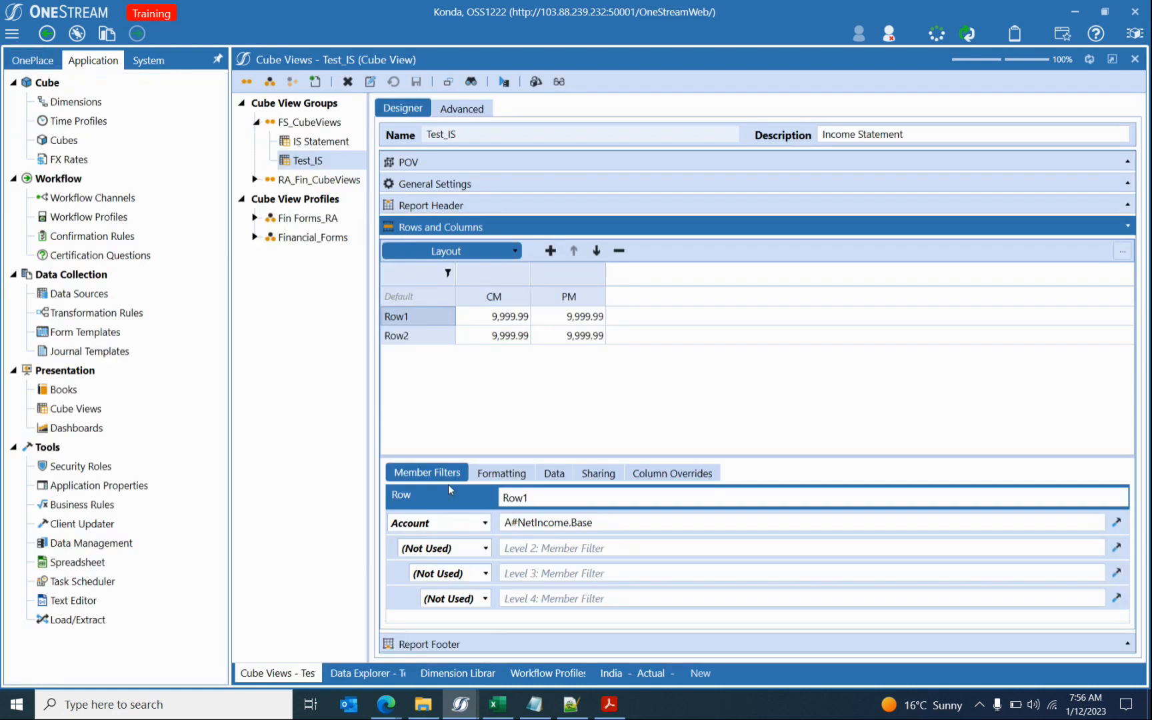
Change Row2's filter to GetDataCell(CVR(Row1,9) + CVR(Row1,16)):Name(SubTotal), and save and run the cube view.
{"action": "left_click", "coordinate": [439, 335]}
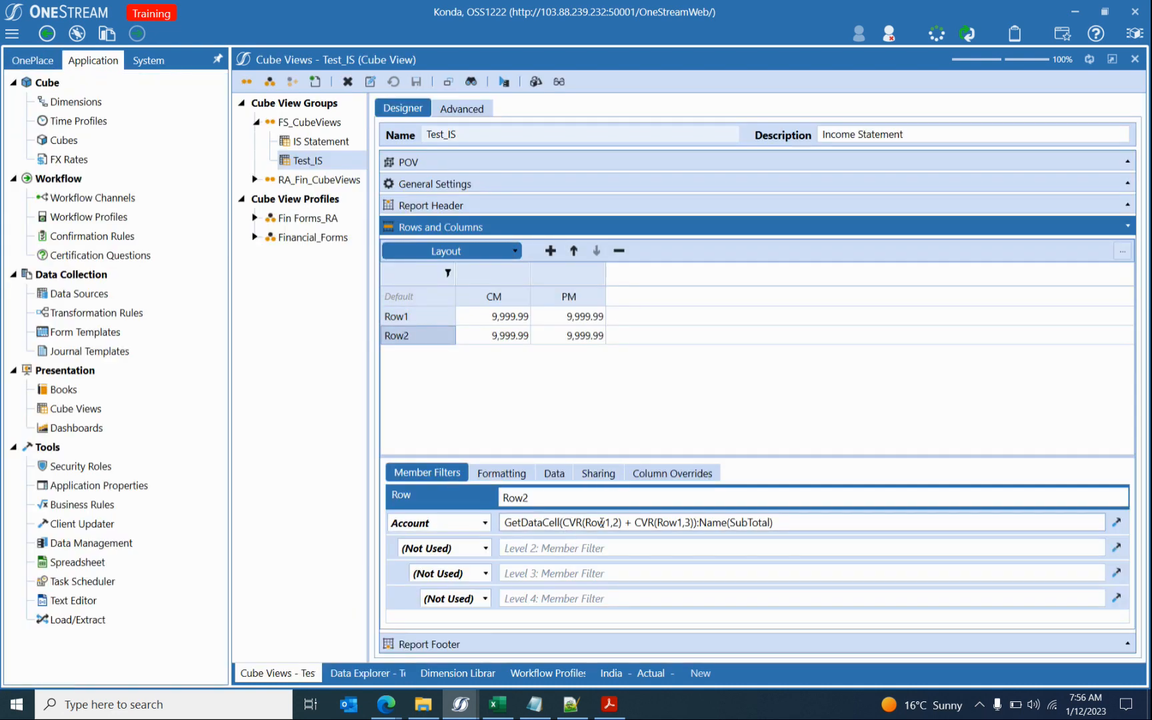
{"action": "left_click_drag", "start_coordinate": [618, 523], "coordinate": [612, 523]}
{"action": "type", "text": "9"}
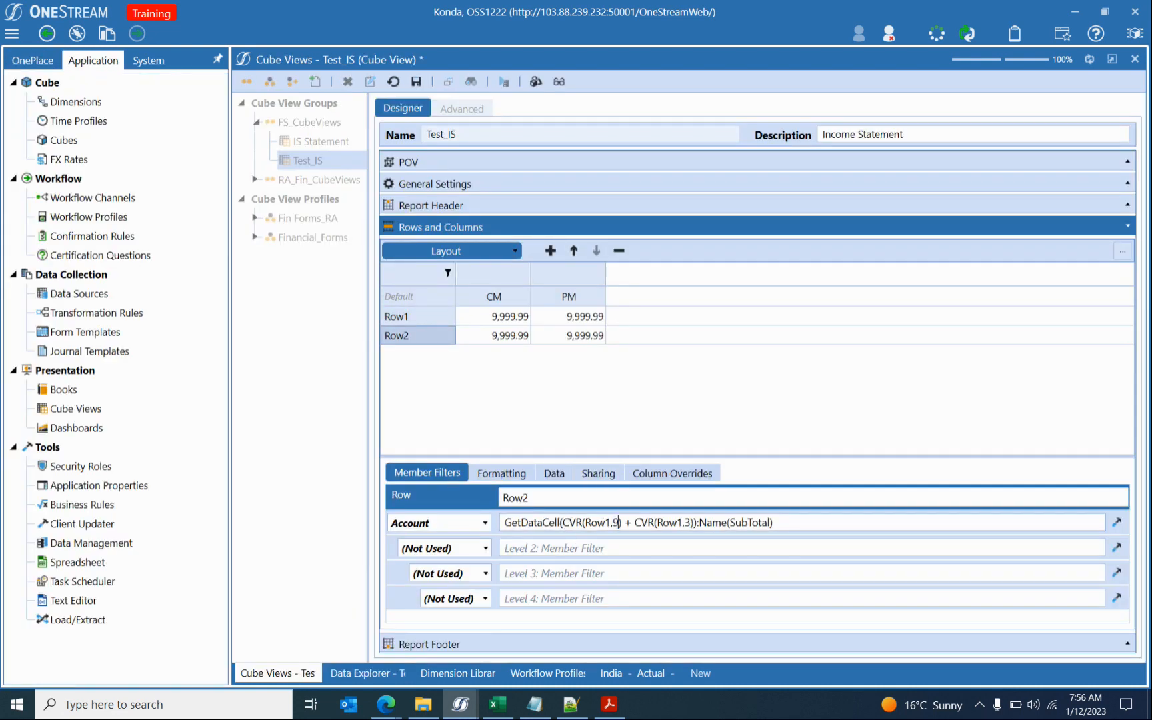
{"action": "left_click_drag", "start_coordinate": [684, 522], "coordinate": [691, 523]}
{"action": "type", "text": "16"}
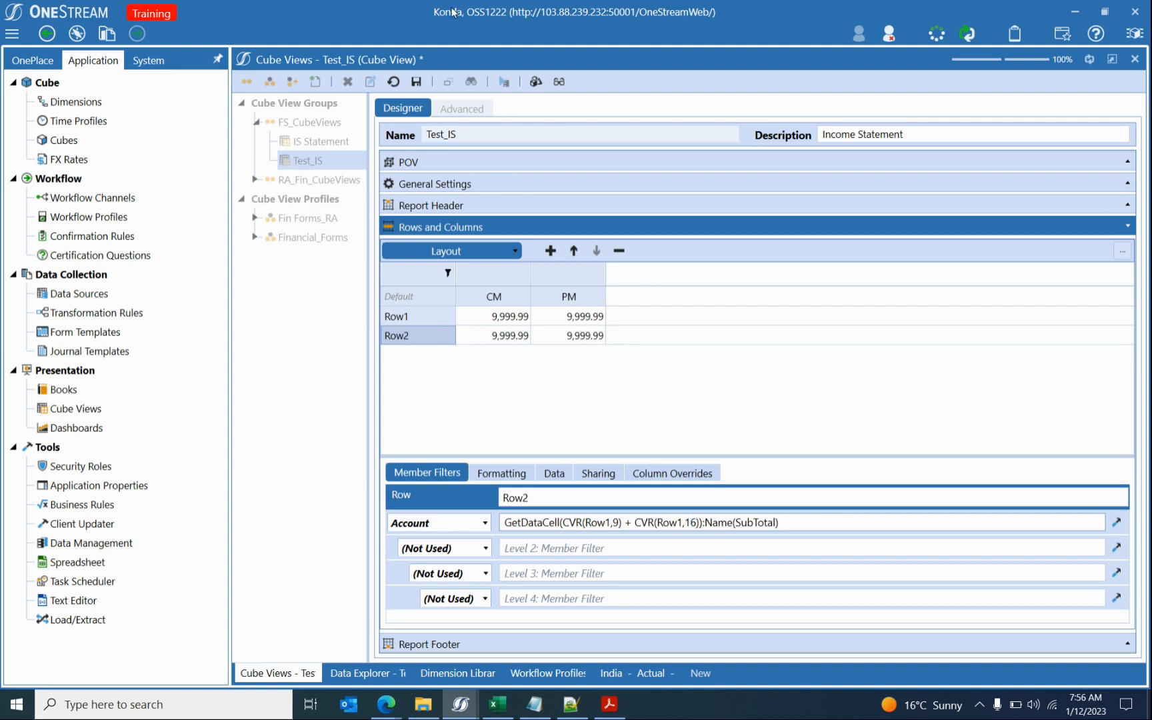
{"action": "left_click", "coordinate": [416, 82]}
{"action": "left_click", "coordinate": [505, 81]}
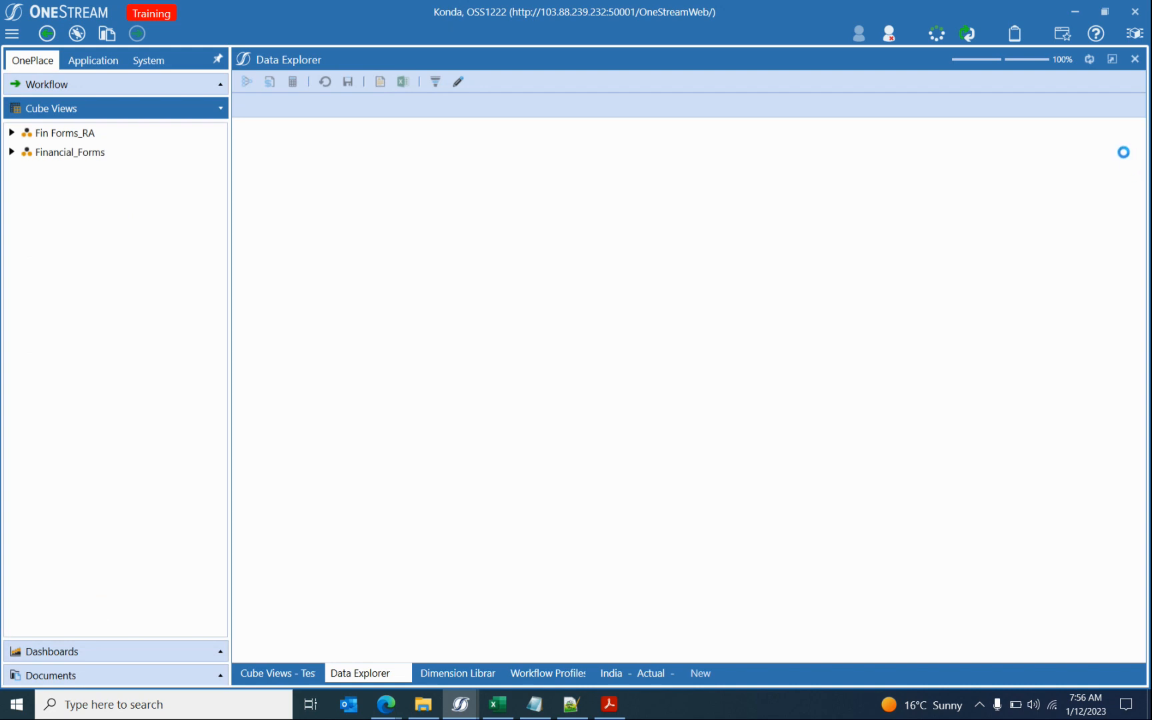
Check the SubTotal row's January 2022 value at the end of the cube view results, and return to the design.
{"action": "left_click_drag", "start_coordinate": [1140, 495], "coordinate": [1140, 634]}
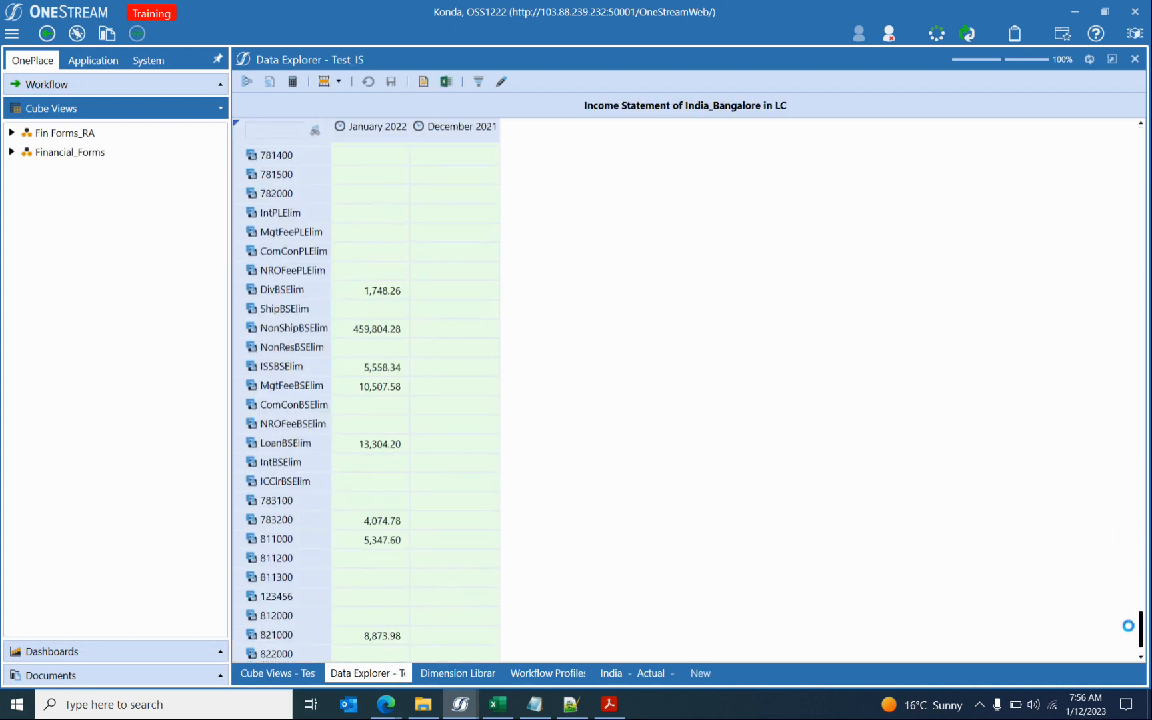
{"action": "left_click", "coordinate": [381, 652]}
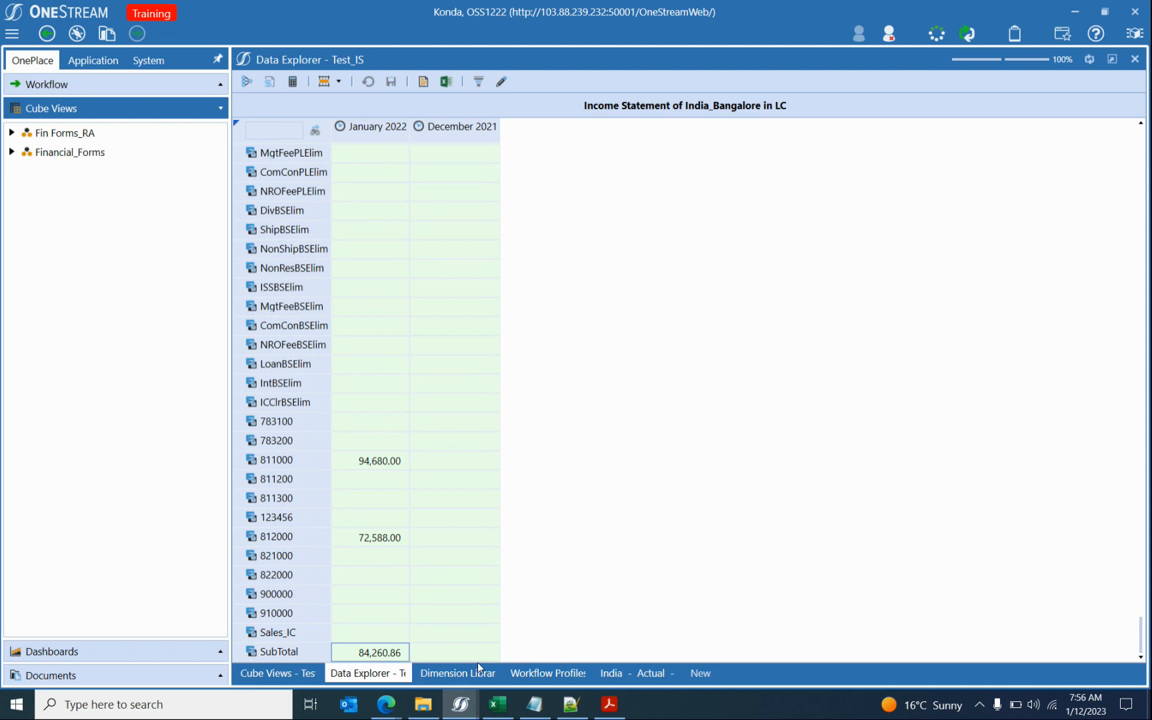
{"action": "left_click", "coordinate": [266, 673]}
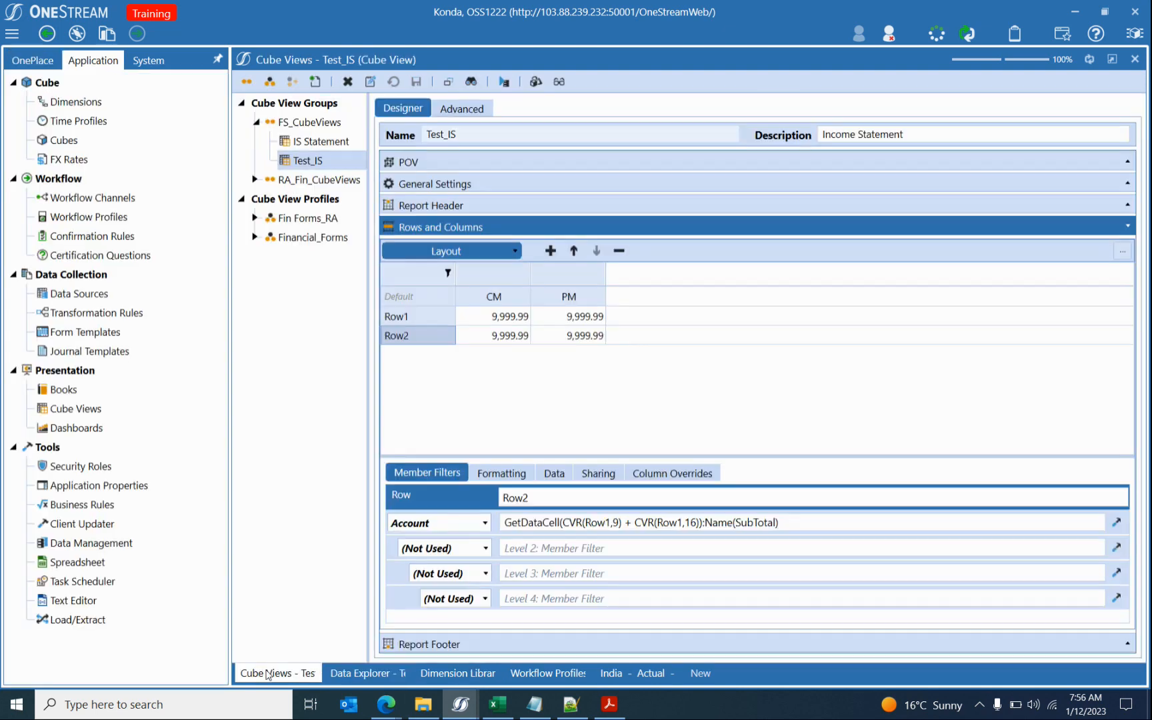
{"action": "left_click", "coordinate": [501, 410]}
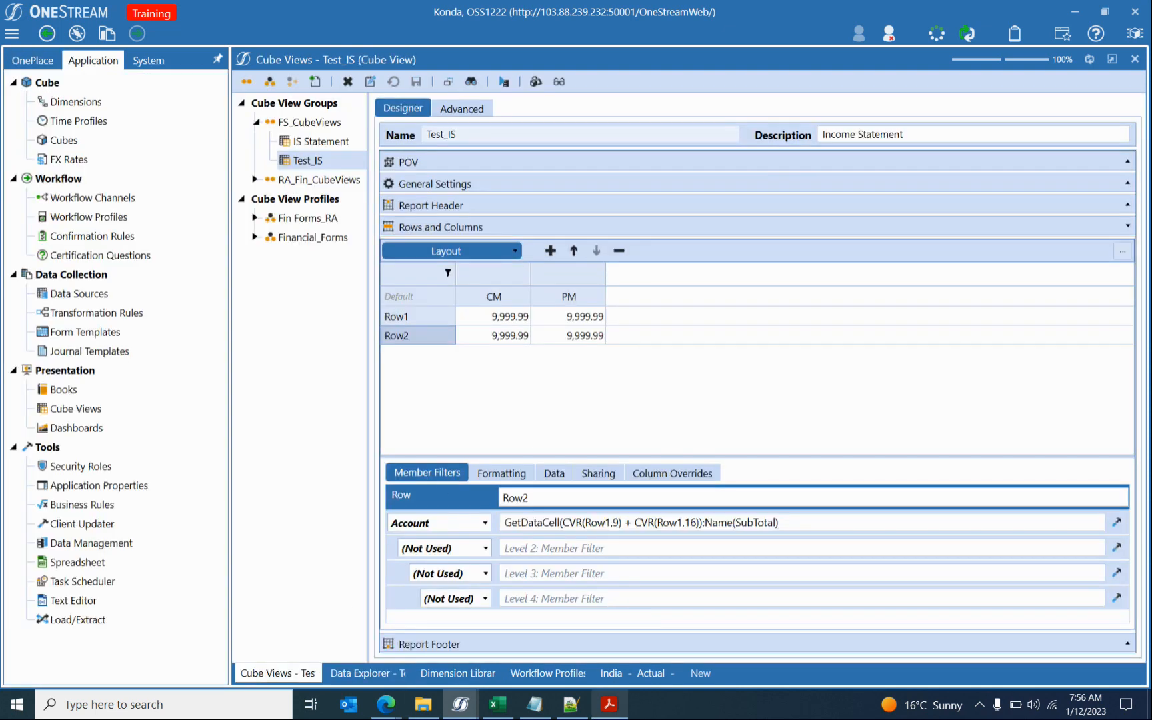
Examine the Time member expressions (T#POV, T#POVPrior1 to T#POVPrior11, T#PovYear) in the Notepad syntax notes, and return to the cube view design.
{"action": "left_click", "coordinate": [549, 706]}
{"action": "left_click_drag", "start_coordinate": [532, 251], "coordinate": [631, 419]}
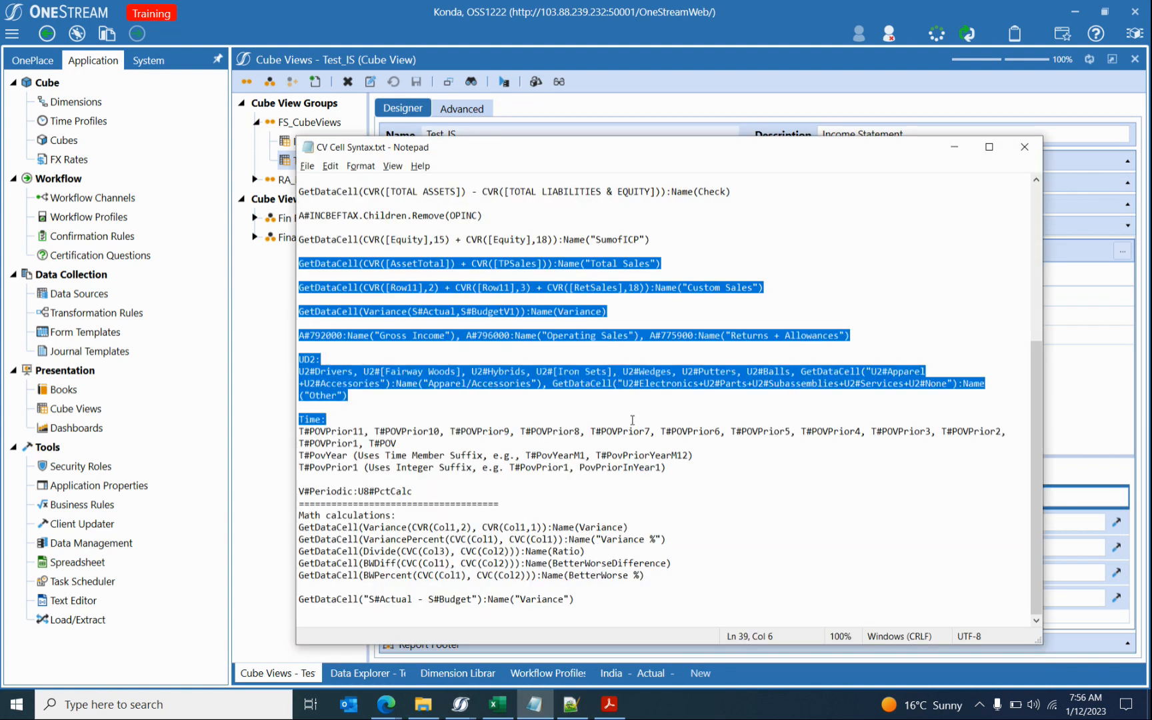
{"action": "left_click", "coordinate": [344, 440]}
{"action": "left_click_drag", "start_coordinate": [316, 432], "coordinate": [667, 469]}
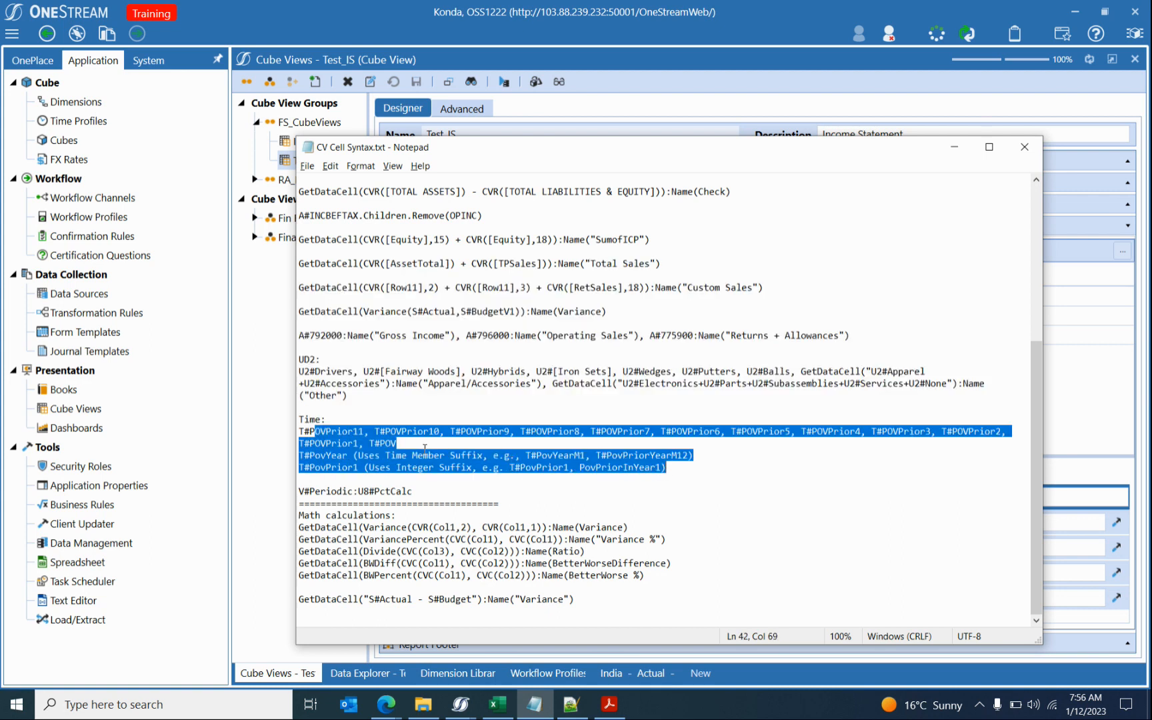
{"action": "left_click", "coordinate": [389, 445]}
{"action": "left_click_drag", "start_coordinate": [380, 442], "coordinate": [400, 442]}
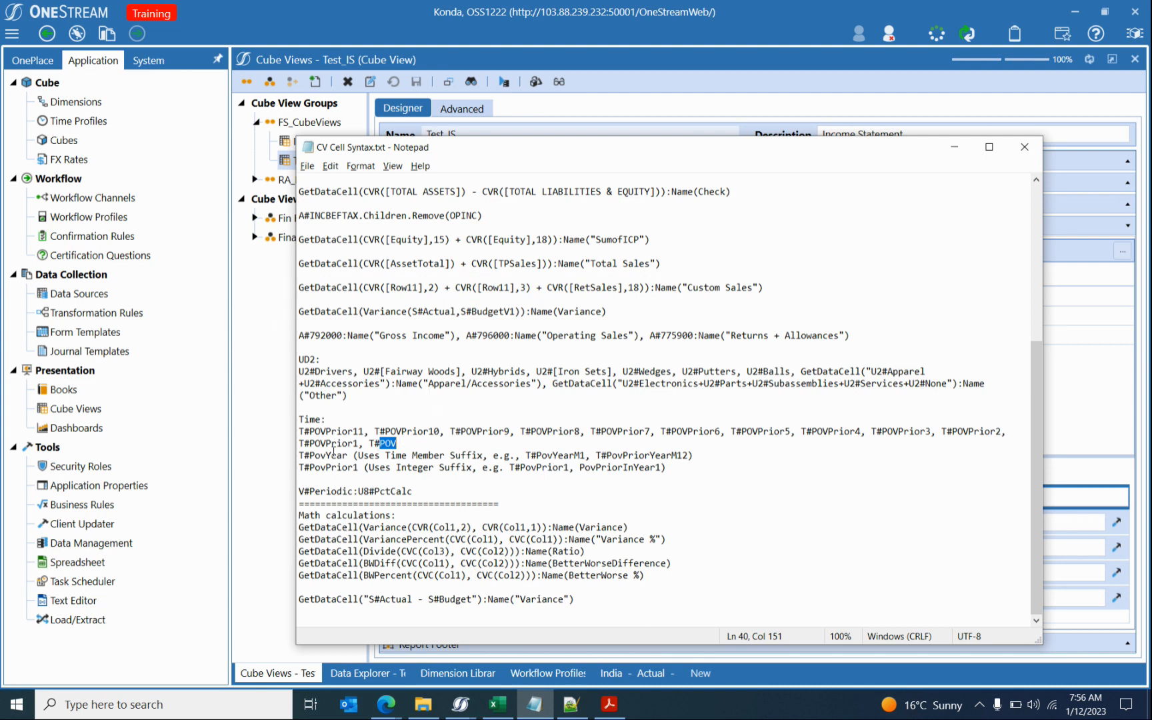
{"action": "left_click_drag", "start_coordinate": [360, 443], "coordinate": [310, 443]}
{"action": "left_click_drag", "start_coordinate": [1000, 431], "coordinate": [299, 431]}
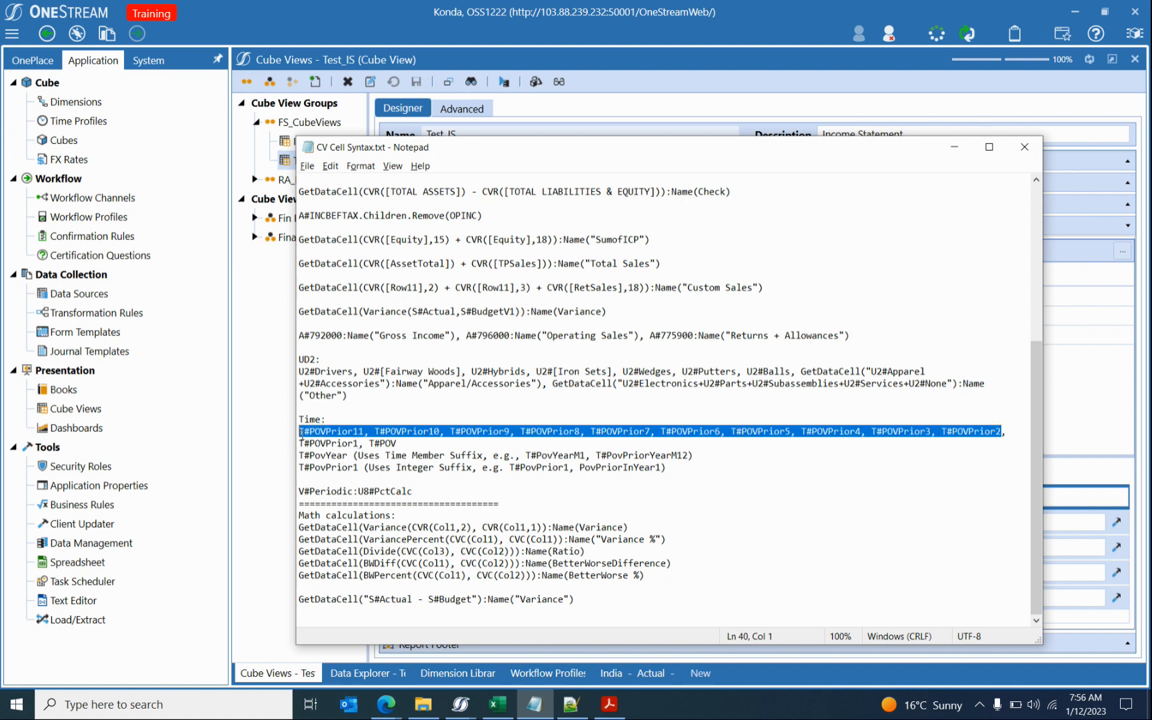
{"action": "key", "text": "alt+Tab"}
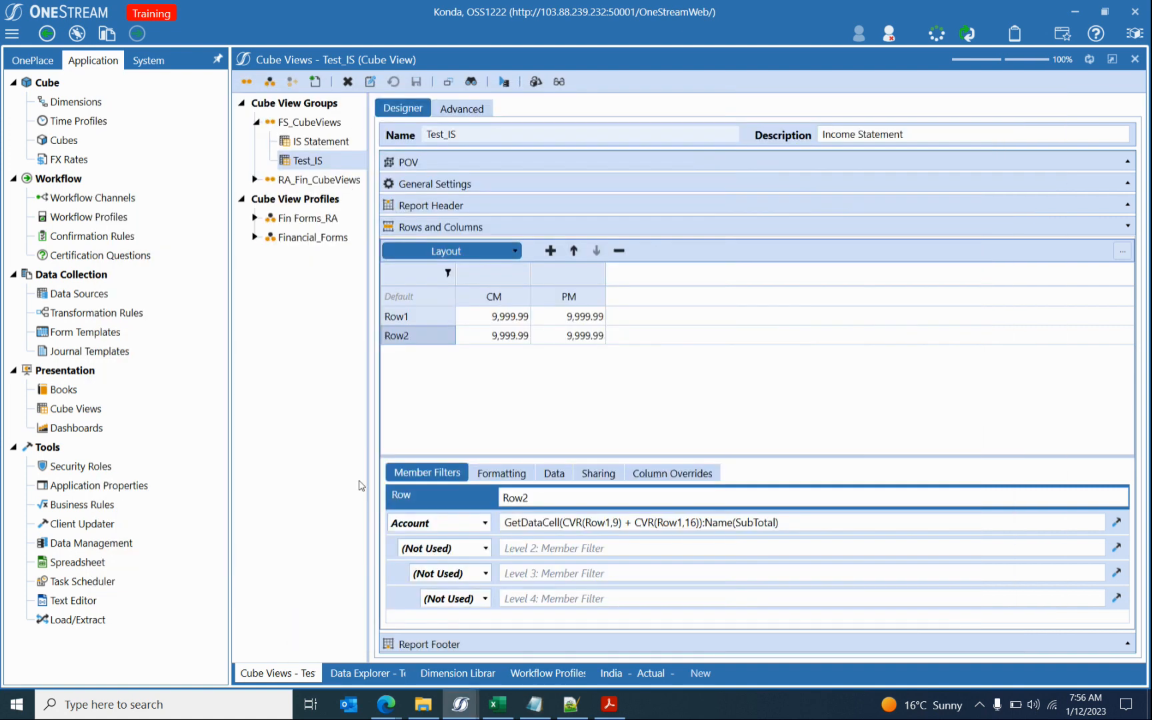
Set the CM column's Time filter to T#POV and save the cube view.
{"action": "left_click", "coordinate": [460, 303]}
{"action": "double_click", "coordinate": [540, 522]}
{"action": "type", "text": "POV"}
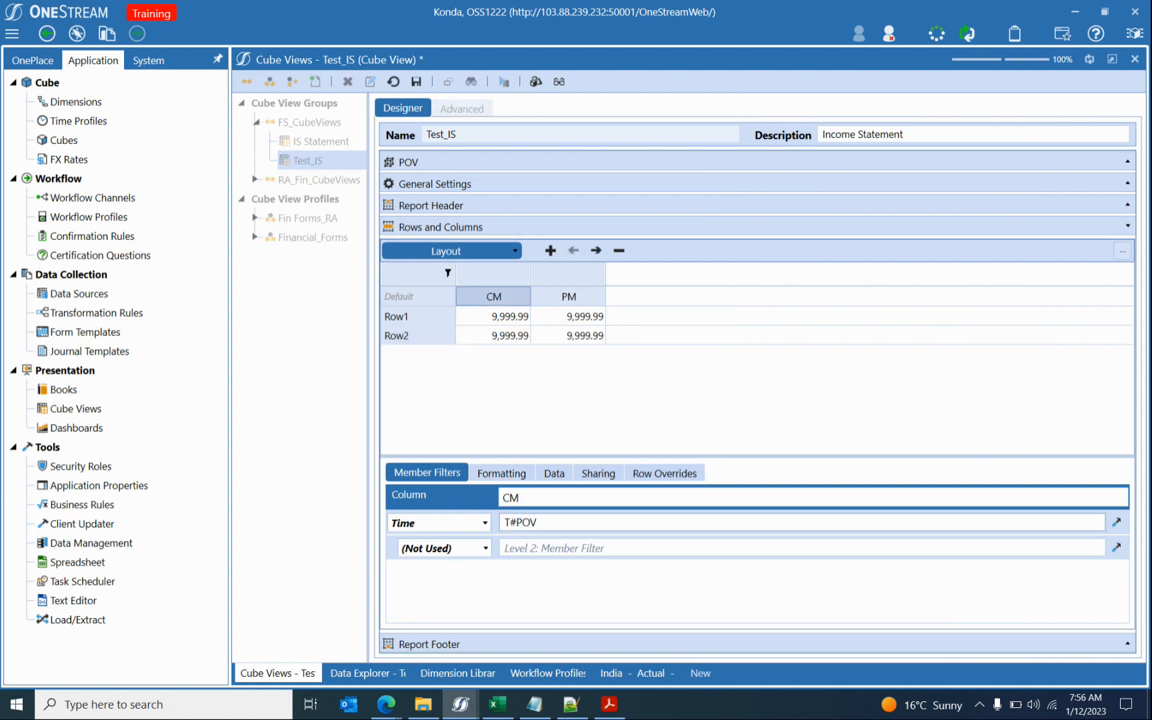
{"action": "left_click", "coordinate": [416, 81]}
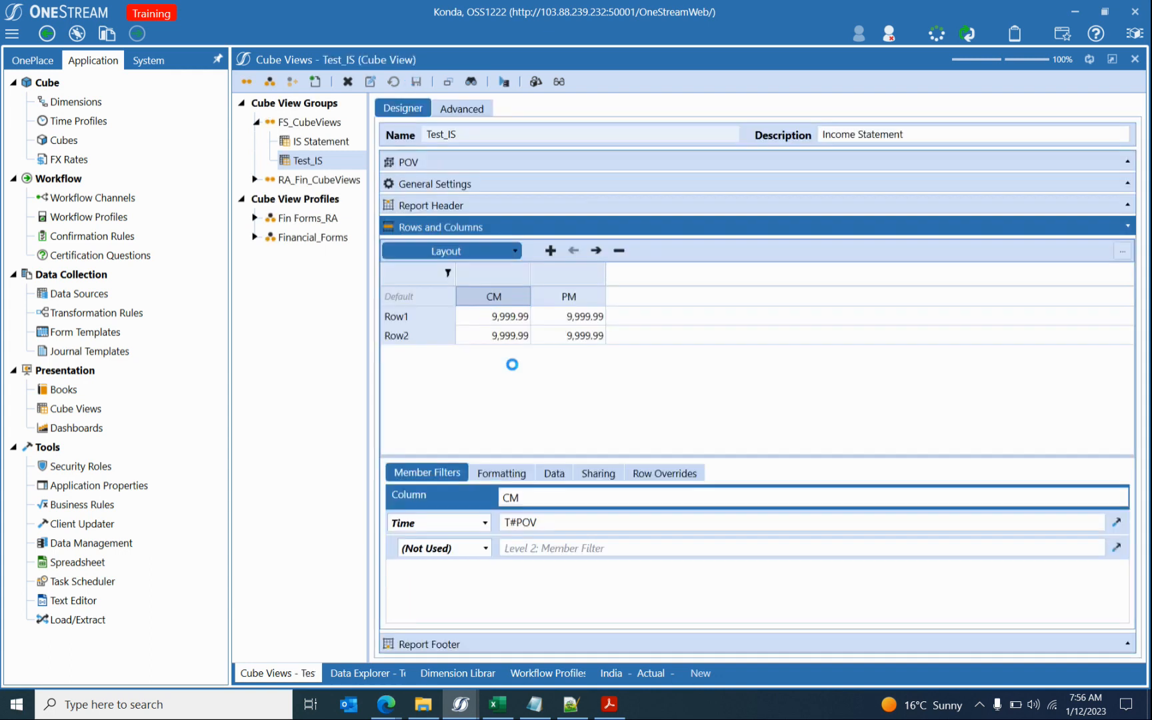
Set the PM column's Time filter to T#PovPrior1, and save and run the cube view.
{"action": "left_click", "coordinate": [584, 297]}
{"action": "double_click", "coordinate": [541, 523]}
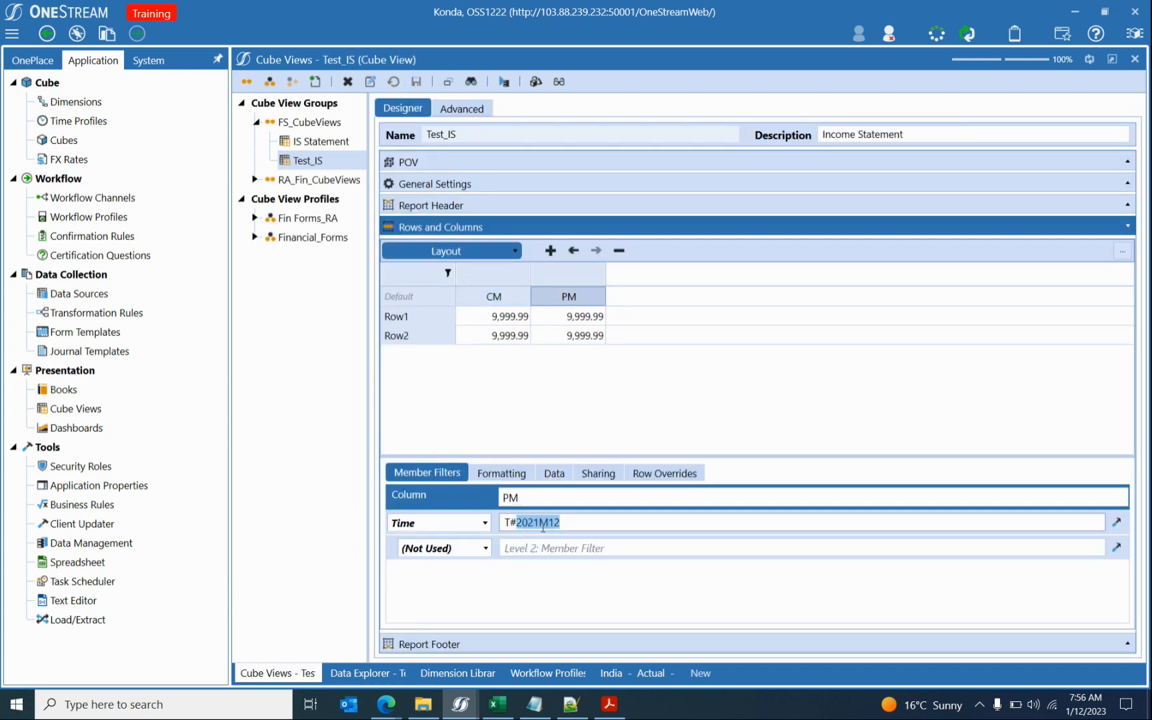
{"action": "type", "text": "Pov"}
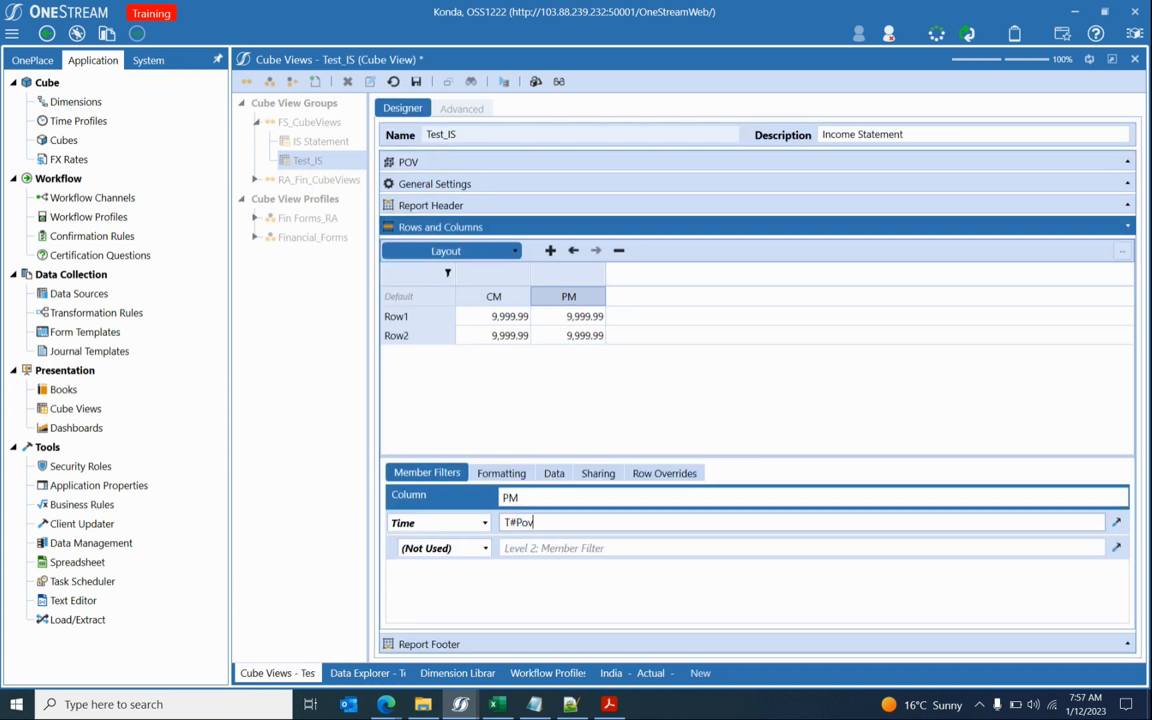
{"action": "type", "text": "Prior1"}
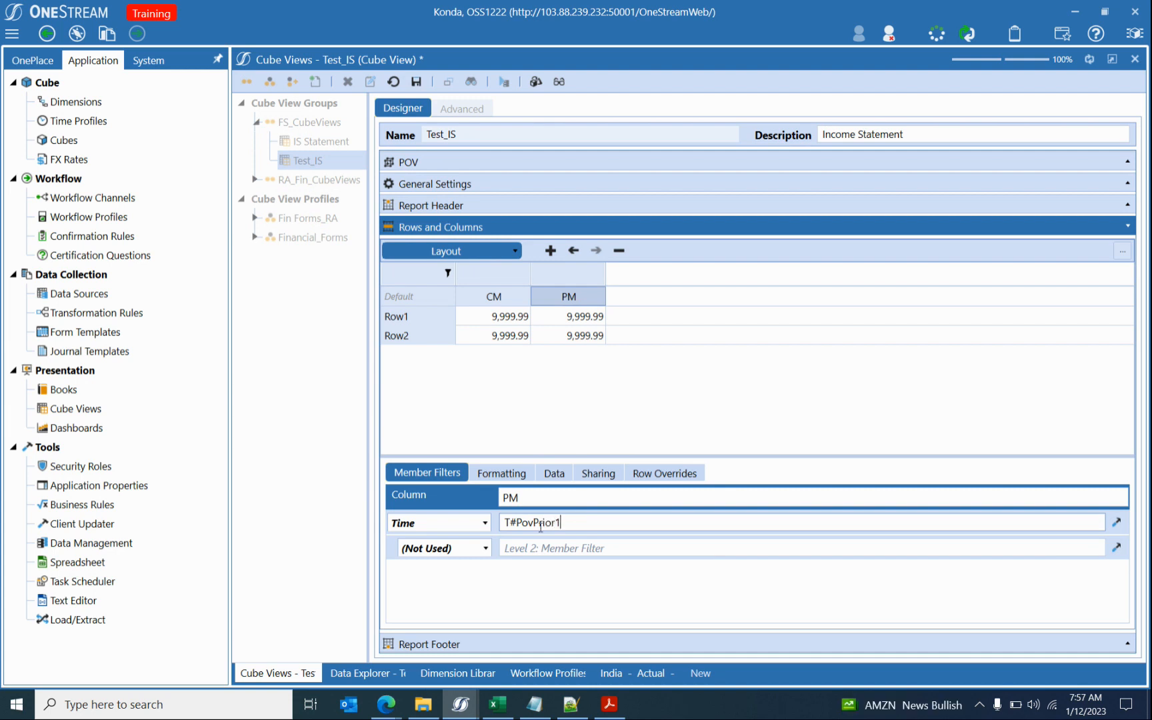
{"action": "left_click", "coordinate": [416, 81]}
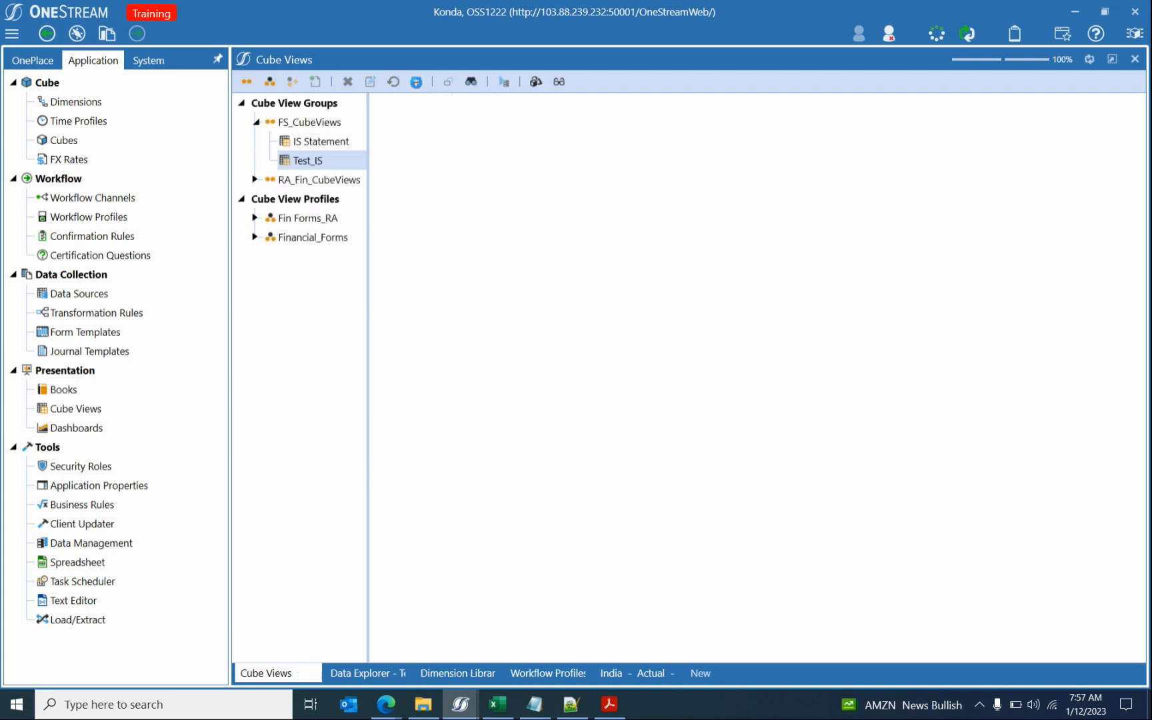
{"action": "left_click", "coordinate": [498, 83]}
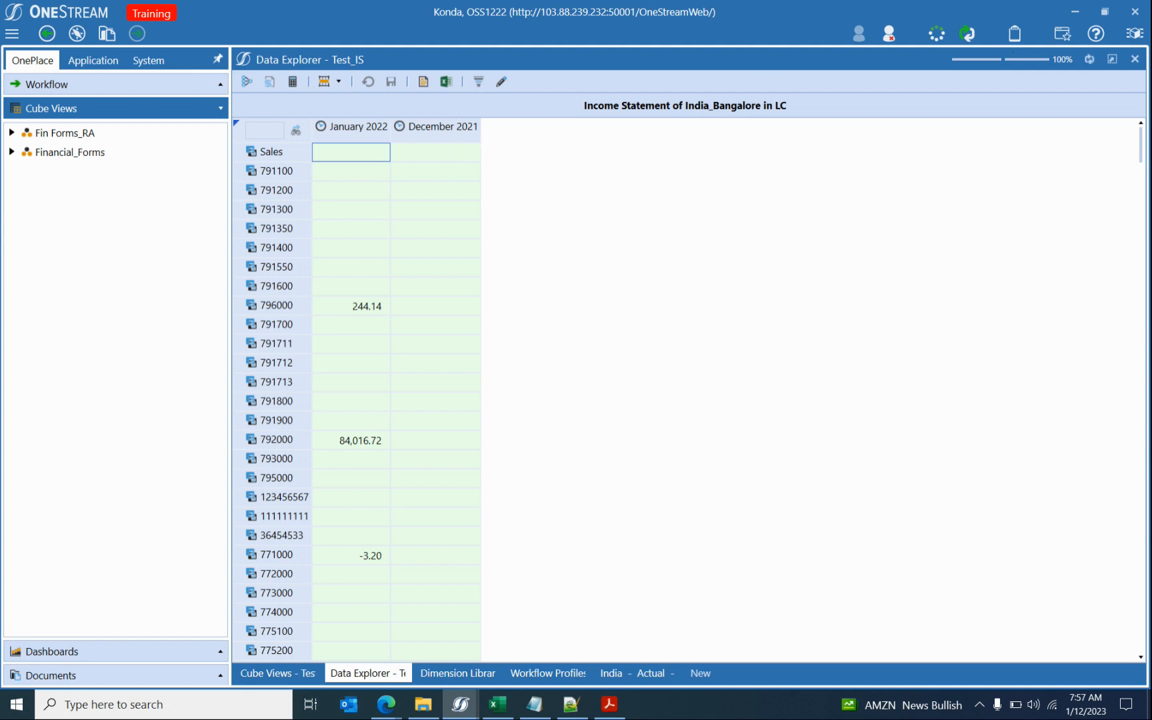
Check the time period in the Cube POV and in the workflow, and return to the cube view design.
{"action": "left_click", "coordinate": [1129, 35]}
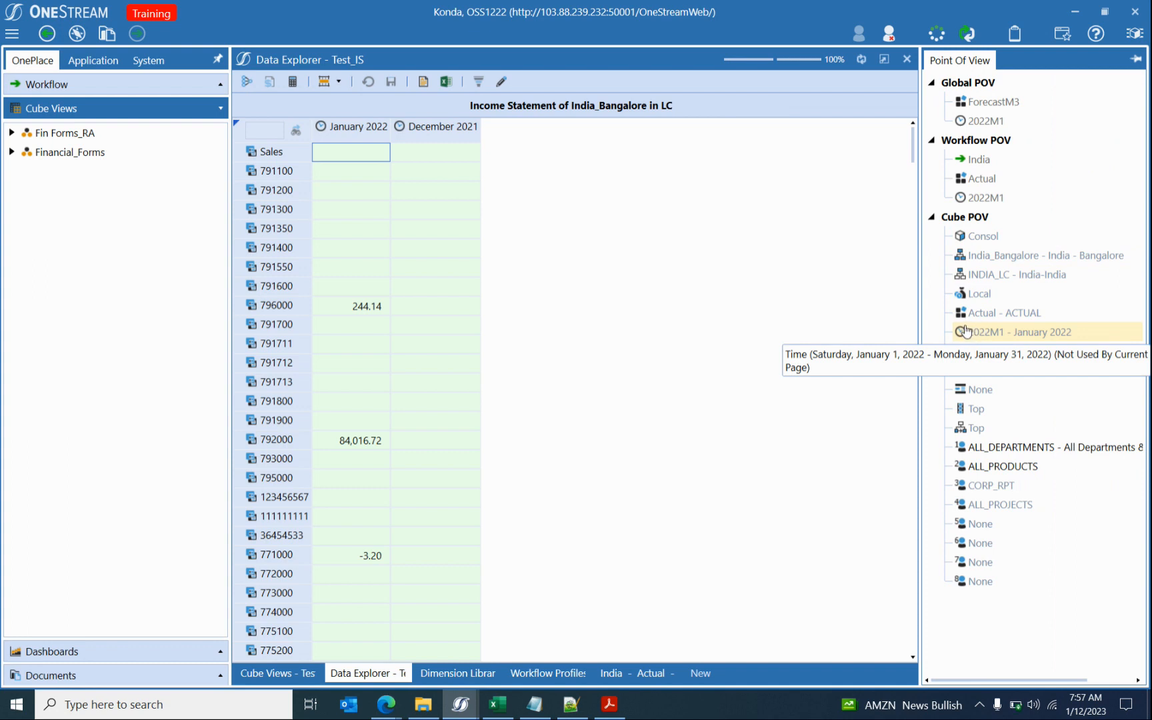
{"action": "left_click", "coordinate": [26, 84]}
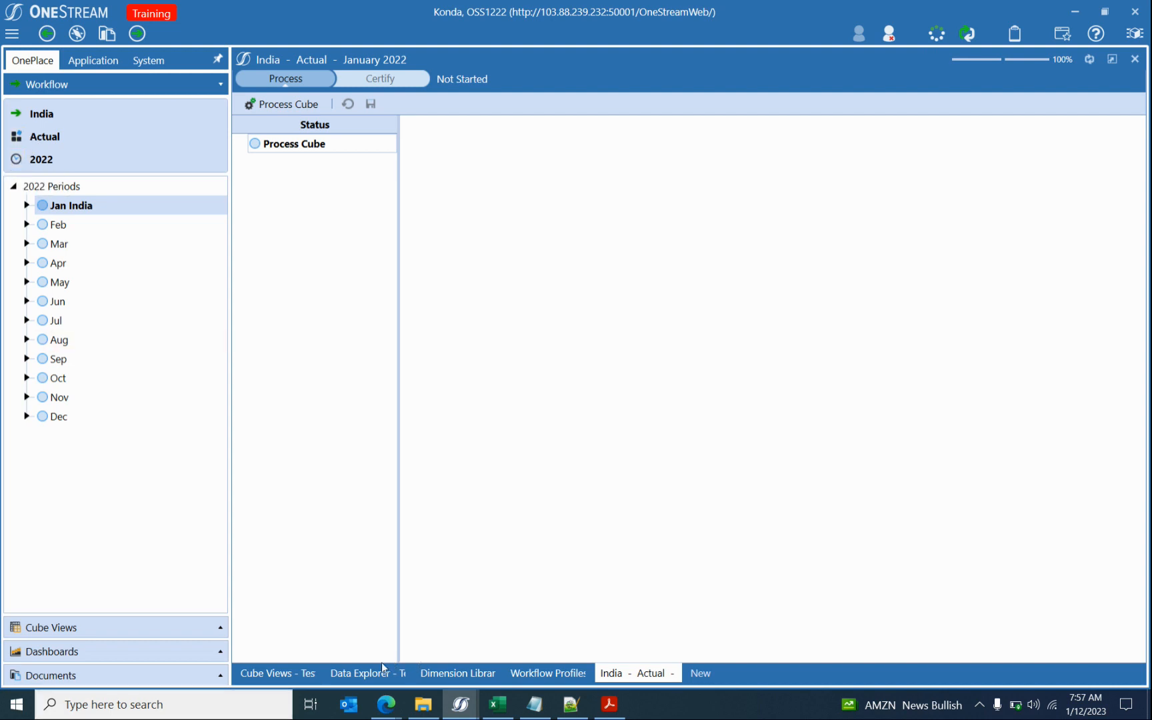
{"action": "left_click", "coordinate": [278, 672]}
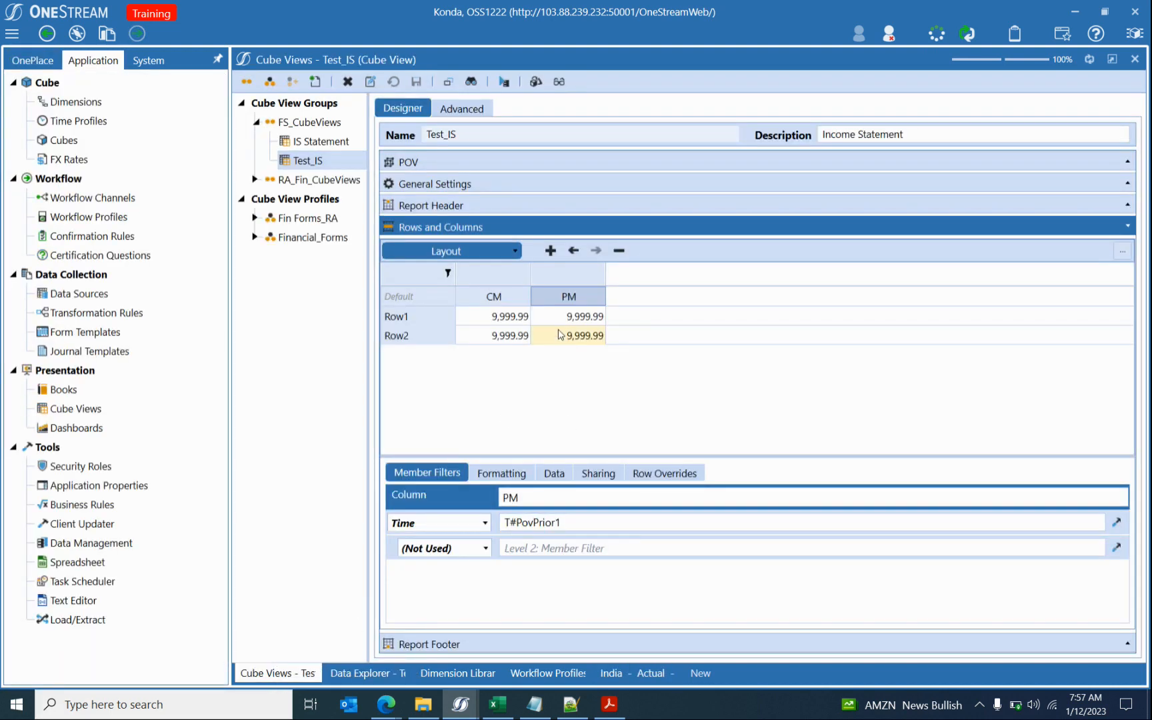
Change the CM column's Time filter to T#WF, and save and run the cube view.
{"action": "left_click", "coordinate": [494, 295]}
{"action": "double_click", "coordinate": [526, 523]}
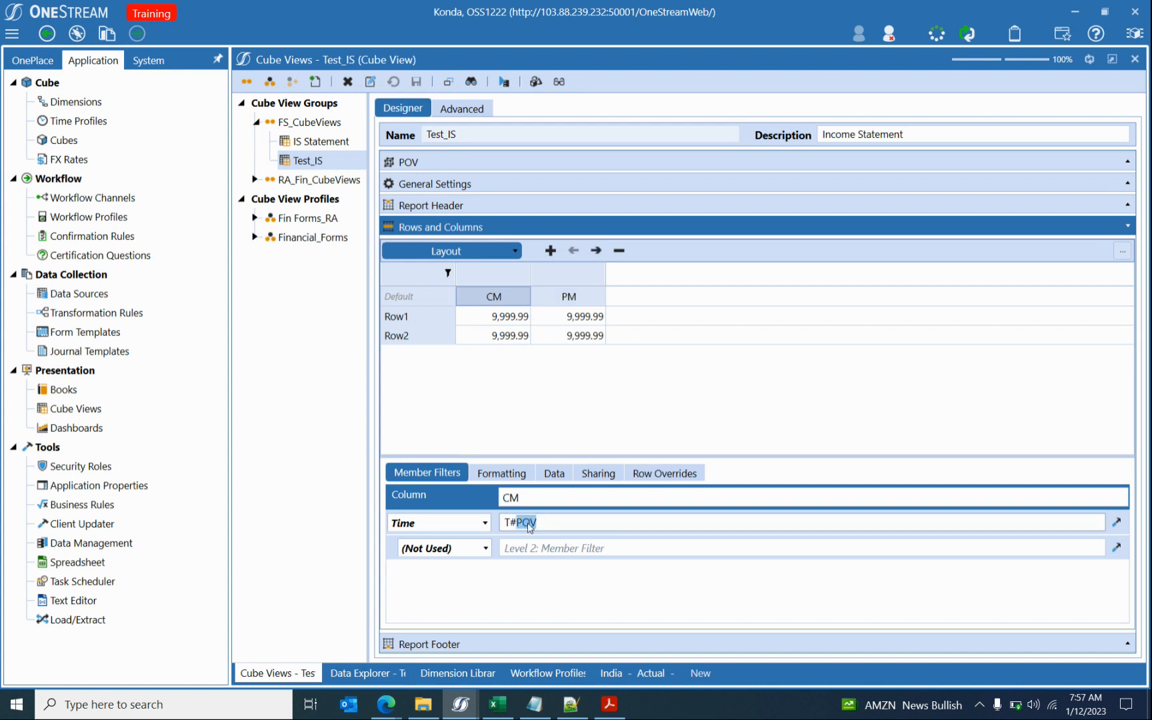
{"action": "type", "text": "WF"}
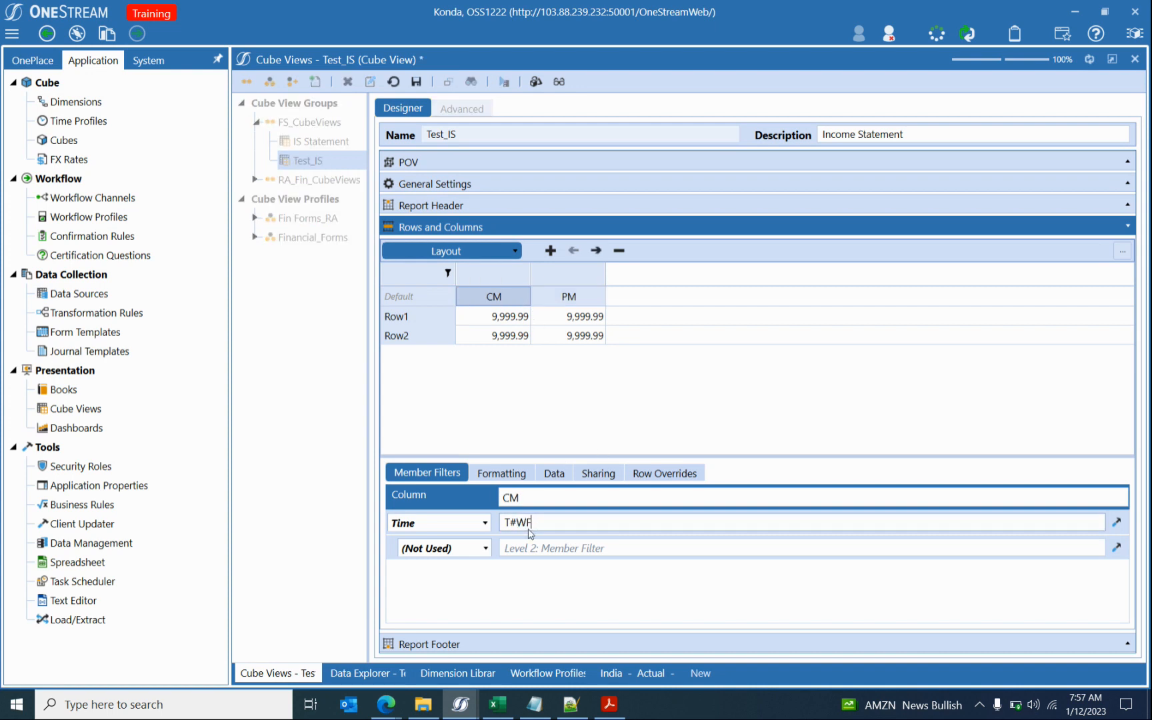
{"action": "left_click", "coordinate": [416, 81]}
{"action": "left_click", "coordinate": [471, 81]}
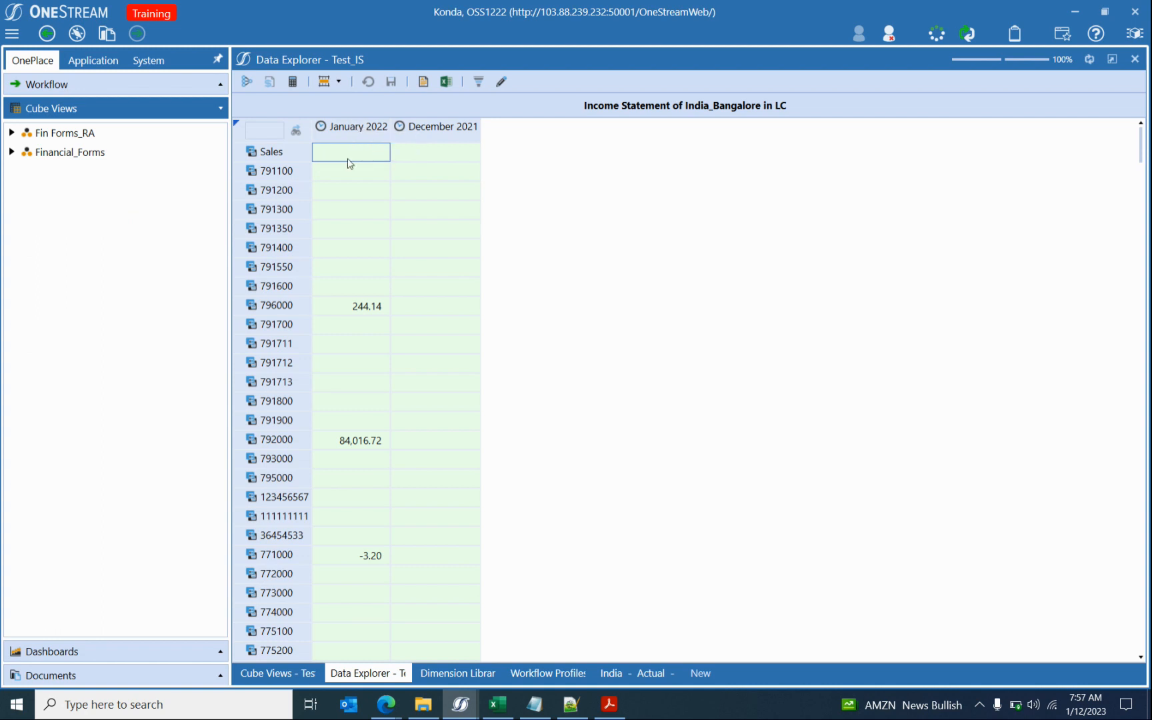
Return to the design, change the CM column's Time filter to T#PovPriorYearM12, and save the cube view.
{"action": "left_click", "coordinate": [308, 672]}
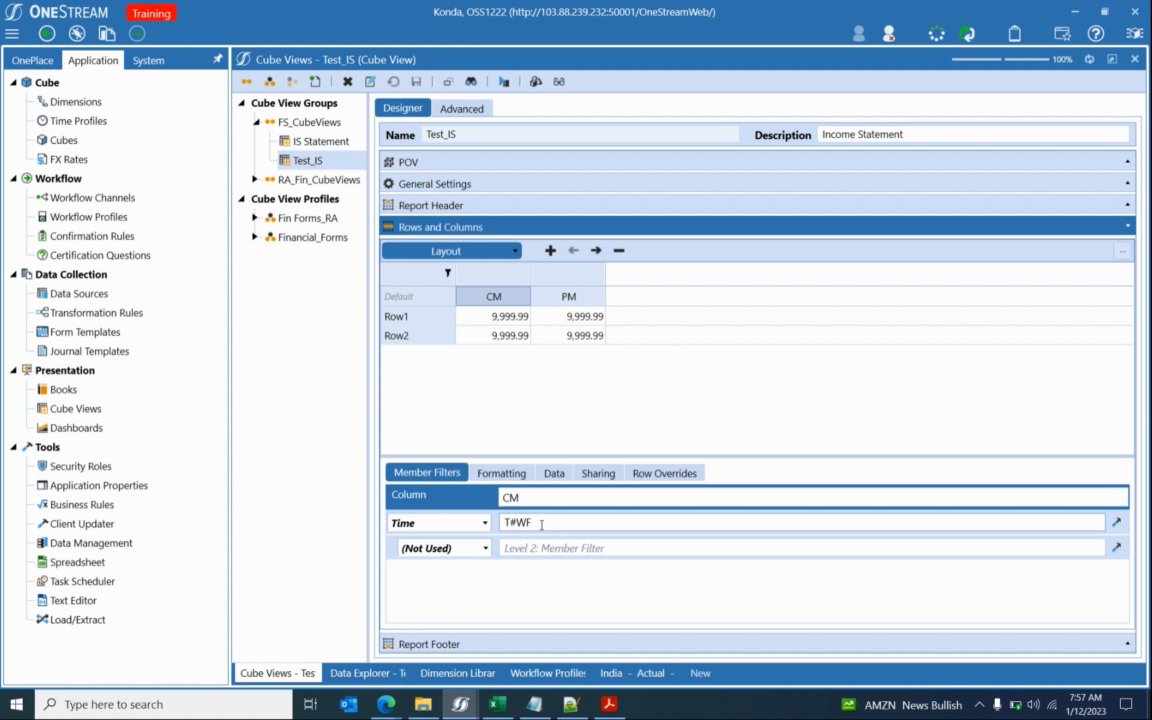
{"action": "left_click", "coordinate": [572, 704]}
{"action": "key", "text": "alt+Tab"}
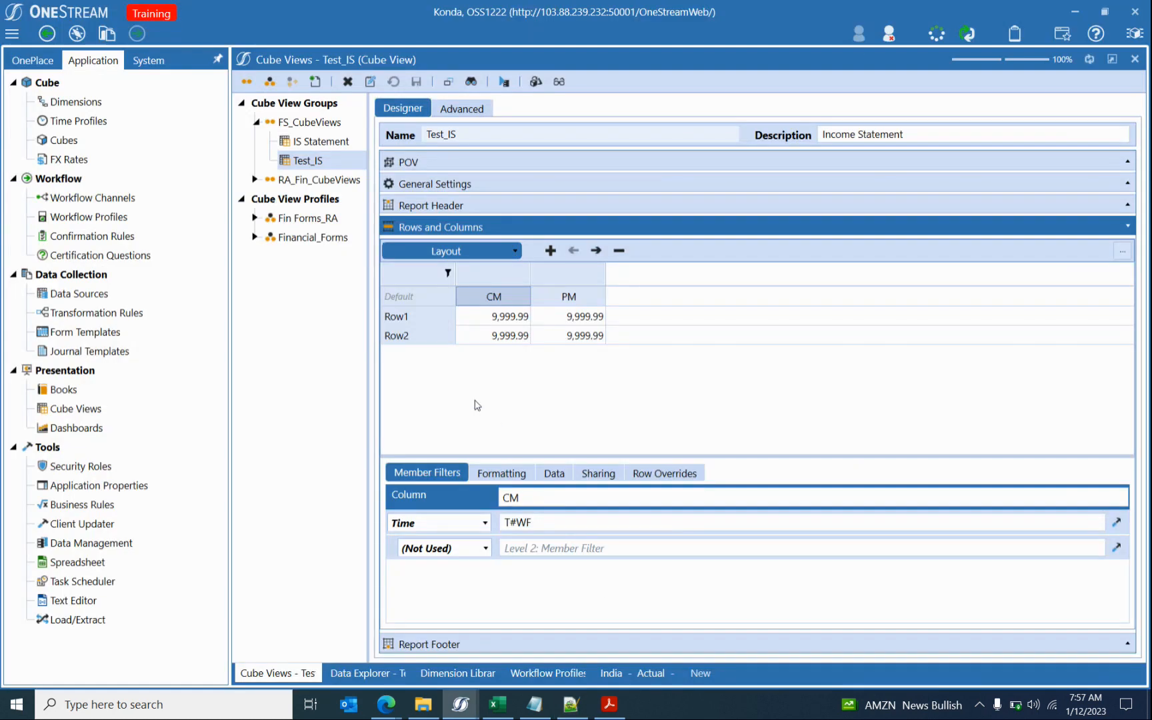
{"action": "double_click", "coordinate": [524, 521]}
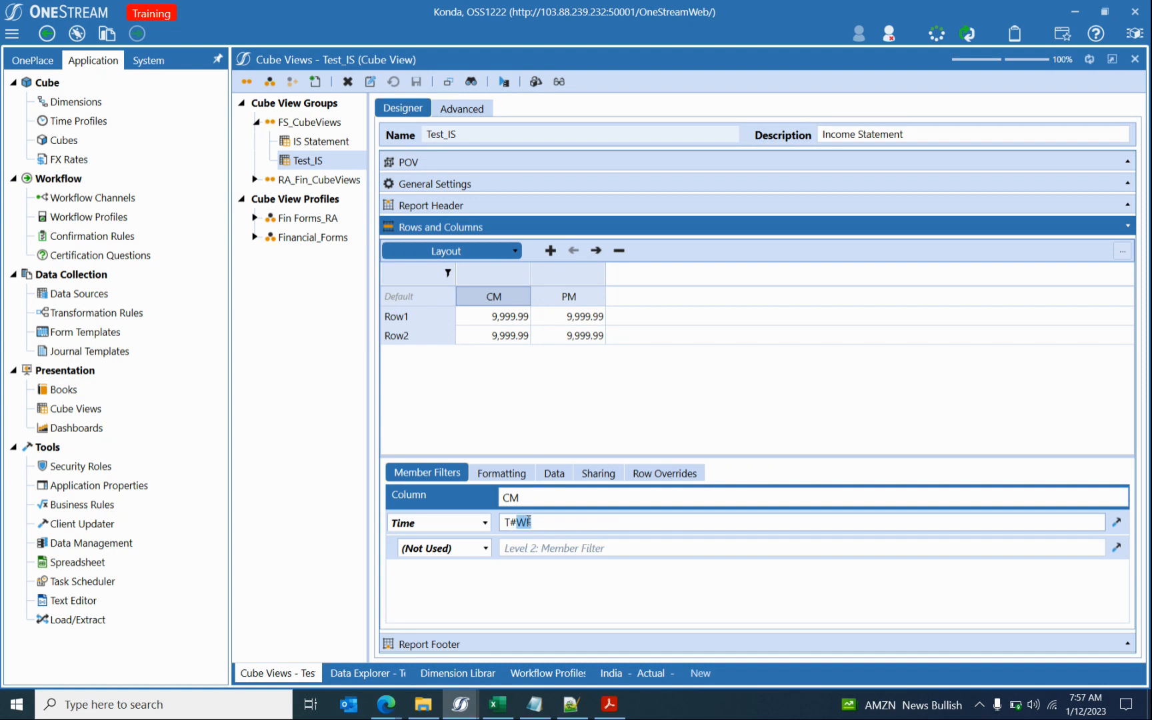
{"action": "type", "text": "PovPe"}
{"action": "key", "text": "BackSpace"}
{"action": "type", "text": "riorYearM12"}
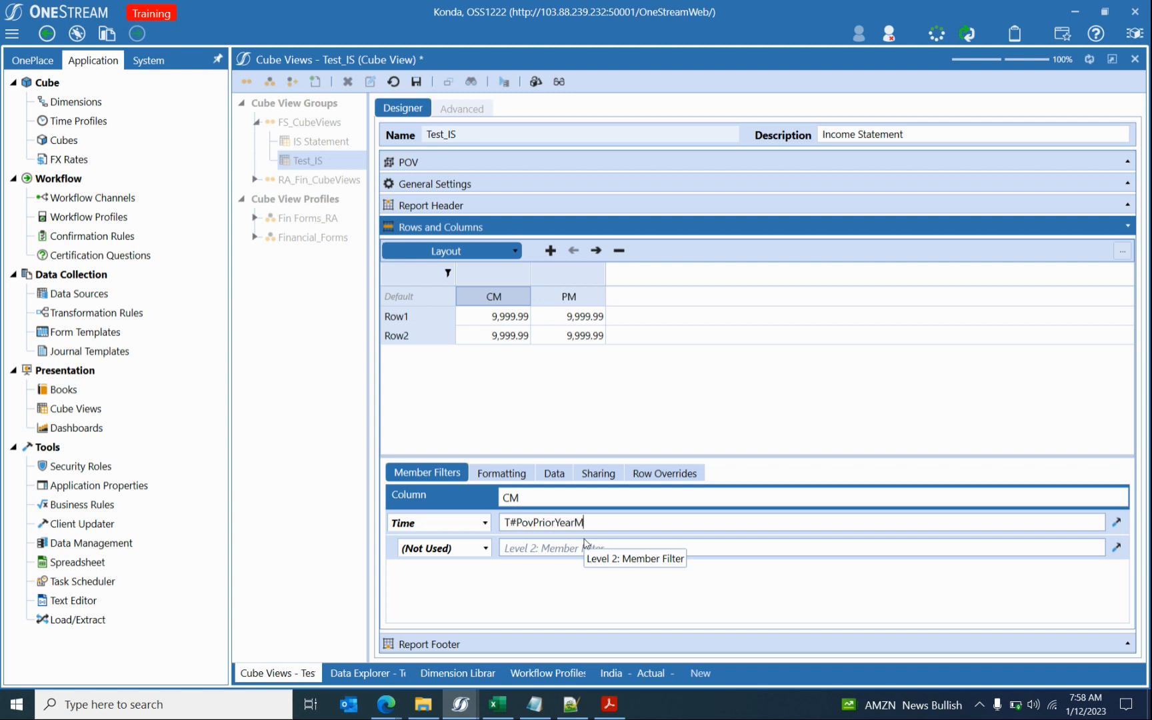
{"action": "left_click", "coordinate": [416, 81]}
Compare the CM column's PovPriorYearM12 filter with the Cube POV time, run the cube view to check the column's period, and return to the design.
{"action": "double_click", "coordinate": [527, 522]}
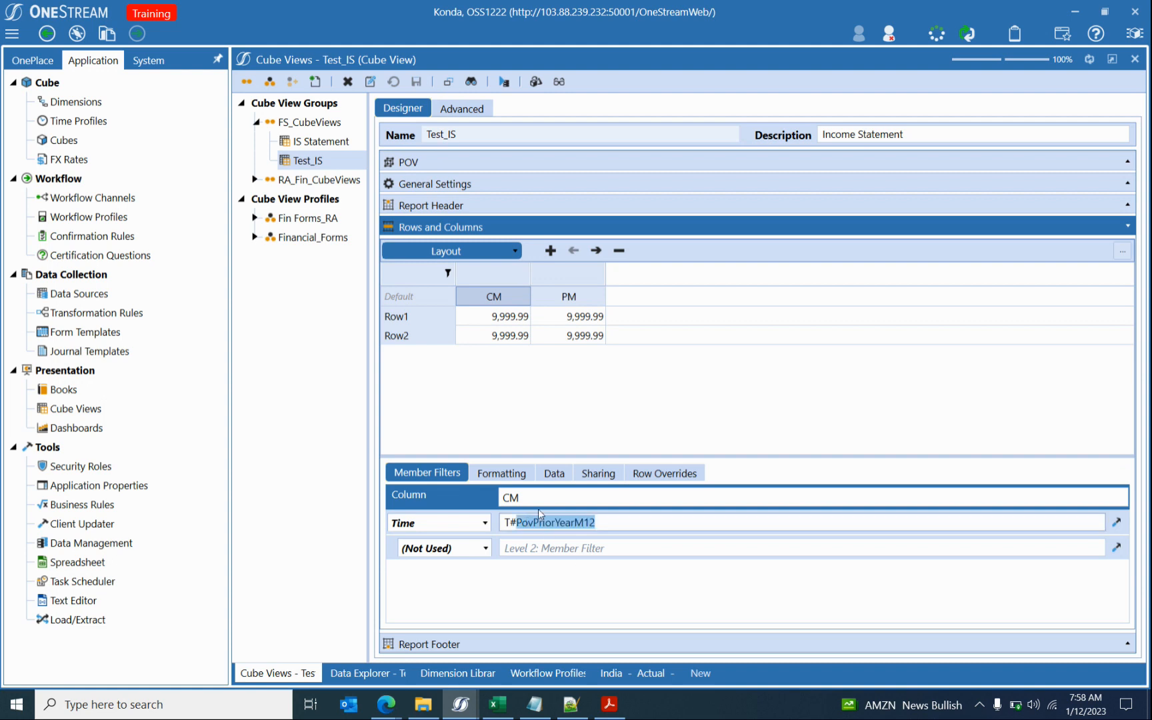
{"action": "left_click", "coordinate": [1137, 40]}
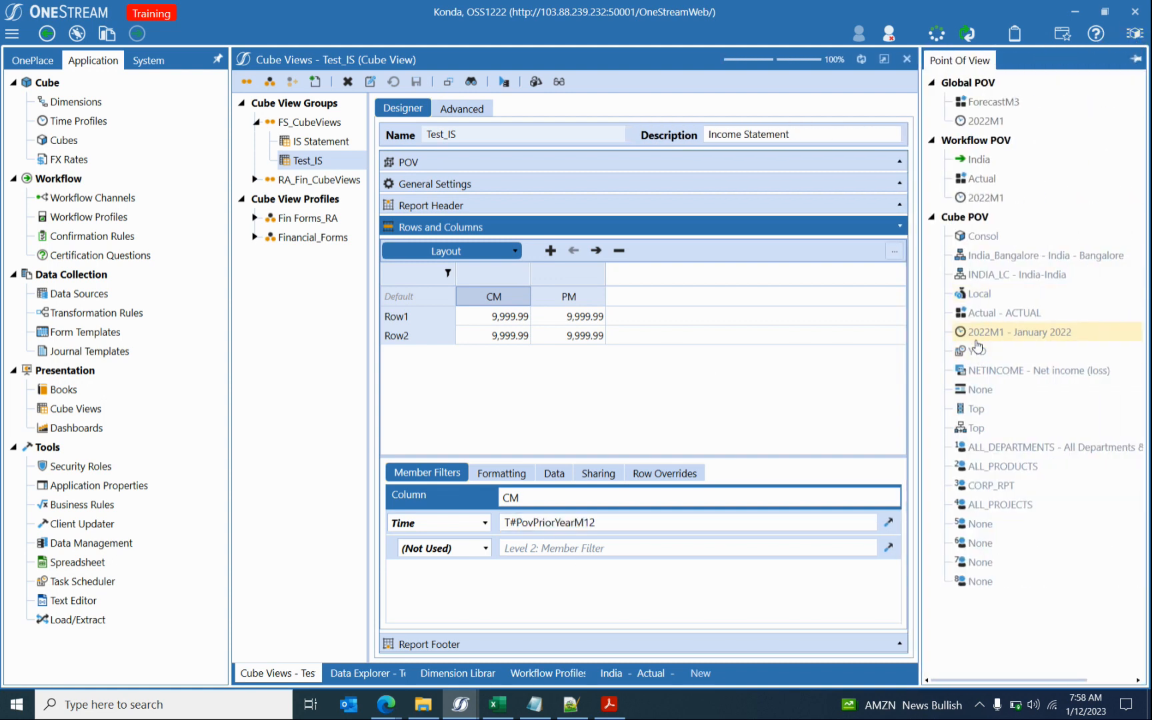
{"action": "left_click_drag", "start_coordinate": [527, 523], "coordinate": [581, 519]}
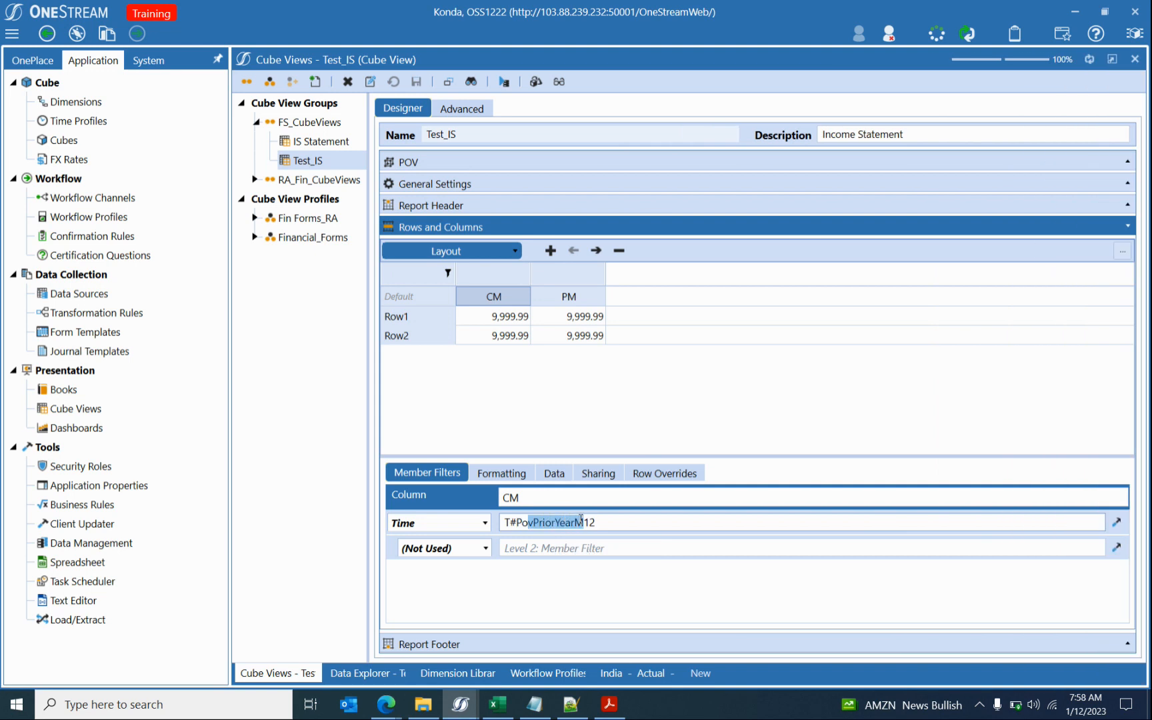
{"action": "left_click", "coordinate": [596, 521]}
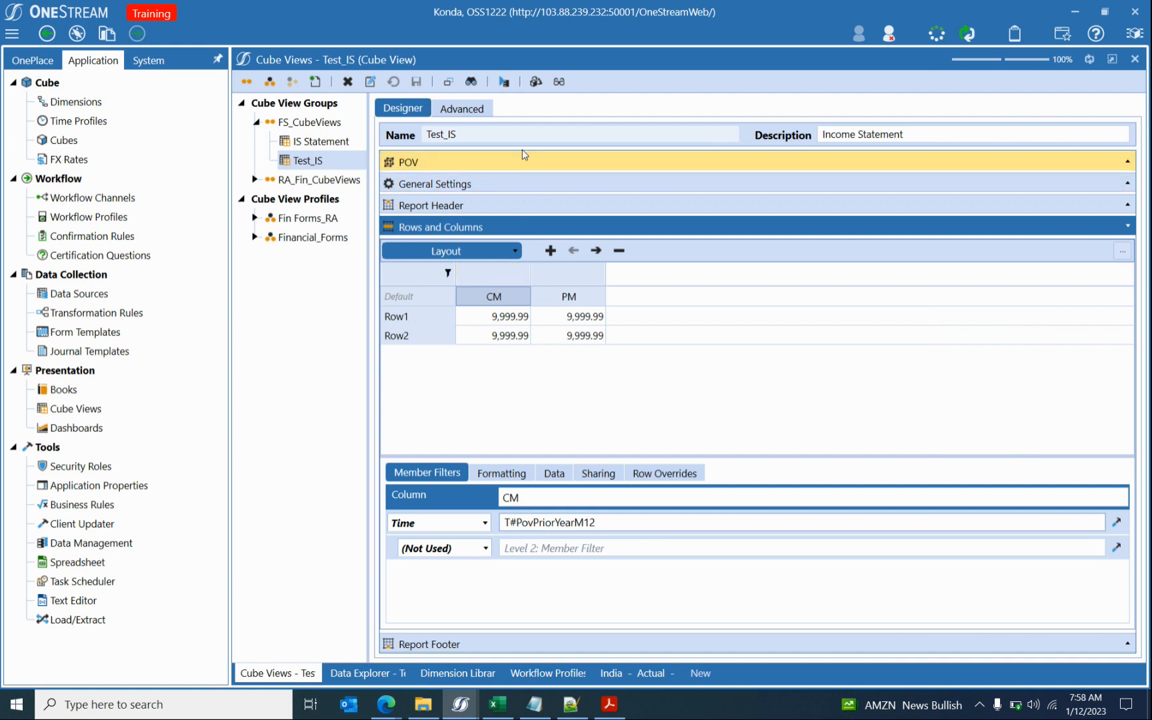
{"action": "left_click", "coordinate": [505, 81]}
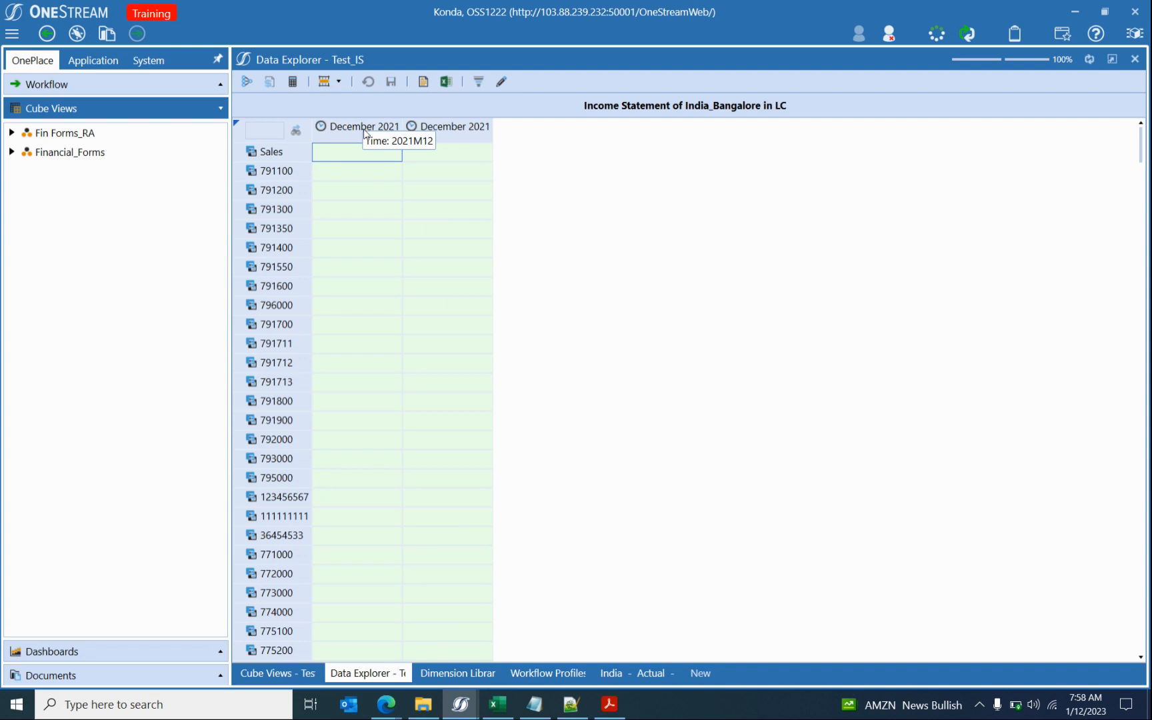
{"action": "left_click", "coordinate": [250, 675]}
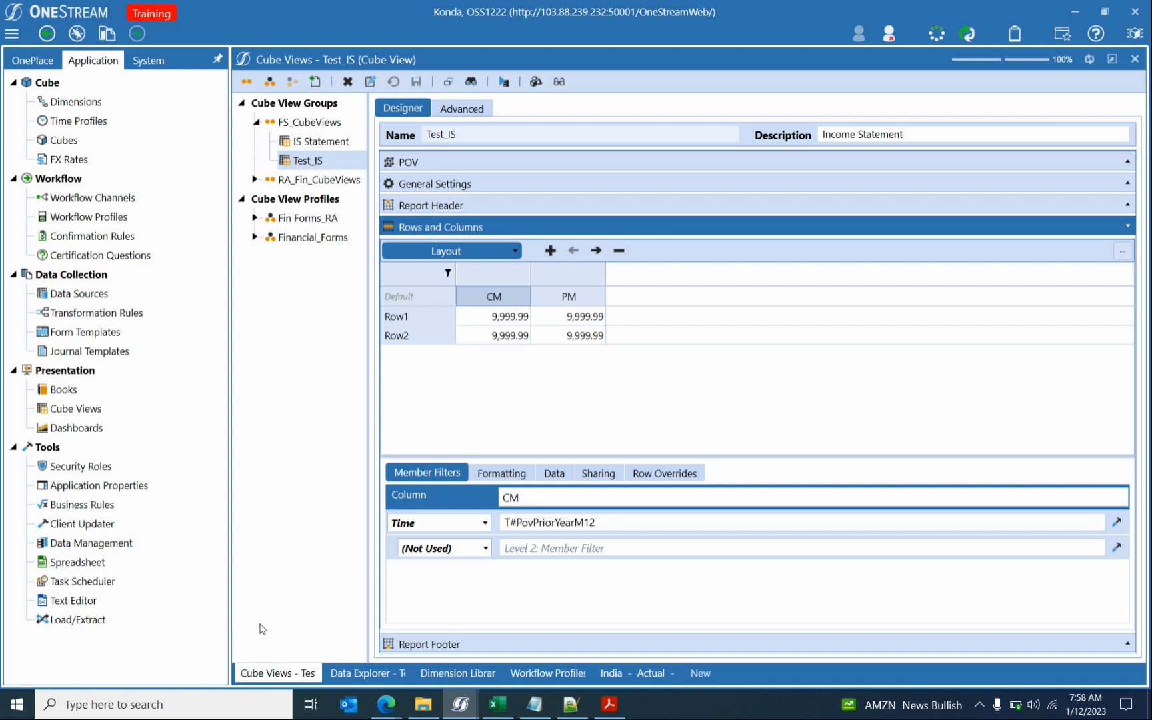
Rename the CM column as Col1.
{"action": "left_click", "coordinate": [572, 705]}
{"action": "key", "text": "alt+Tab"}
{"action": "left_click", "coordinate": [527, 497]}
{"action": "double_click", "coordinate": [527, 497]}
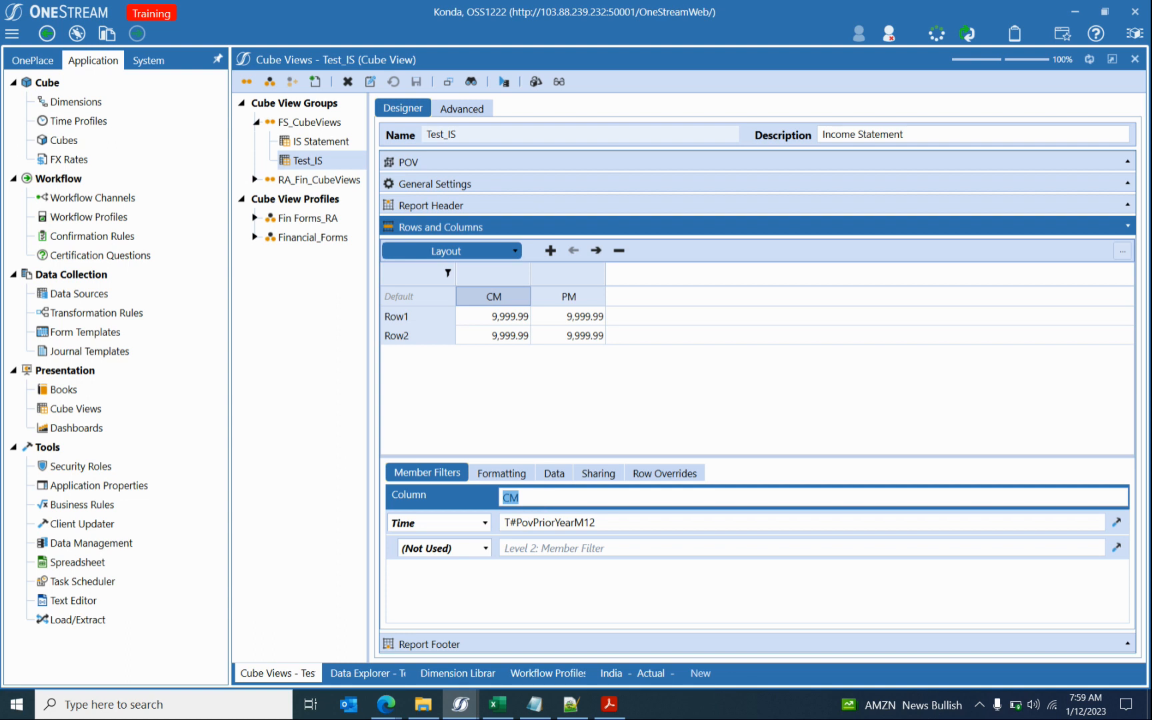
{"action": "type", "text": "Col1"}
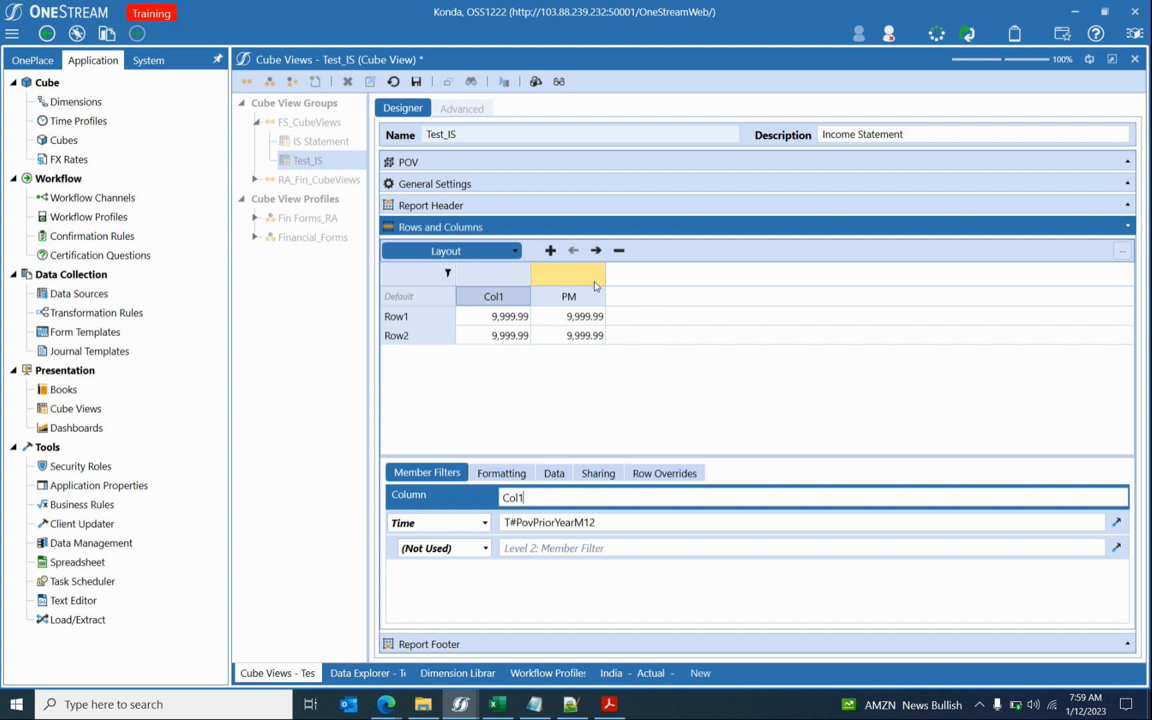
Rename the PM column as Col2.
{"action": "left_click", "coordinate": [595, 290]}
{"action": "left_click", "coordinate": [555, 498]}
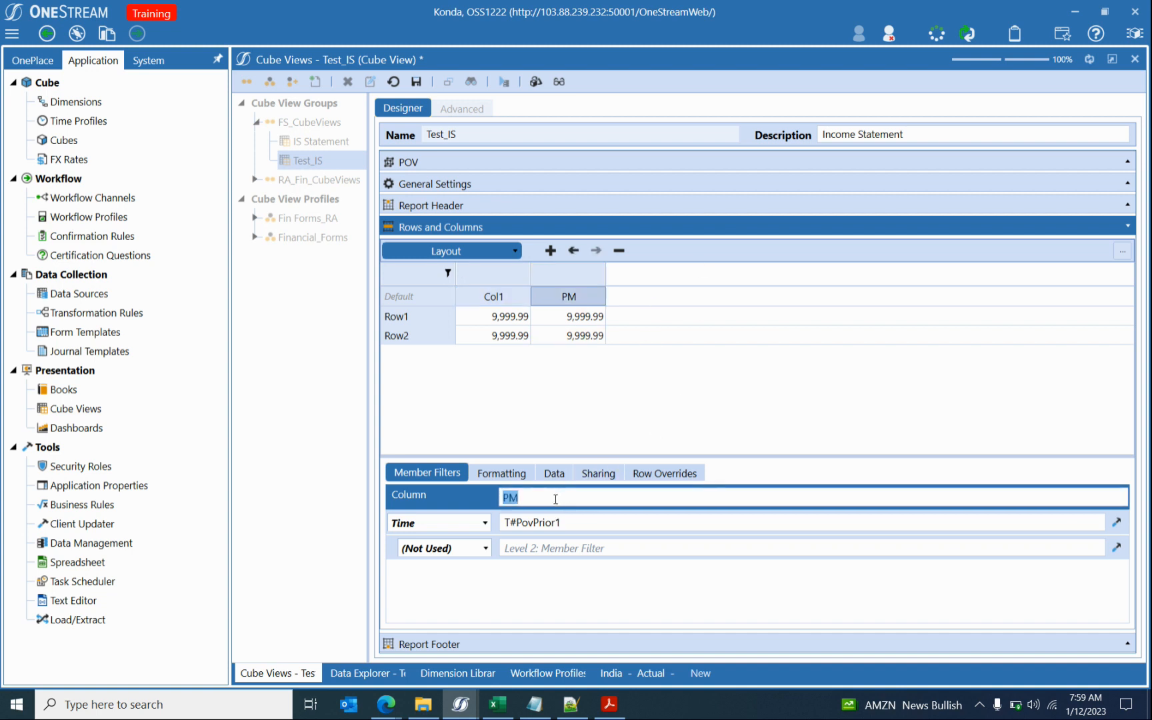
{"action": "type", "text": "Col2"}
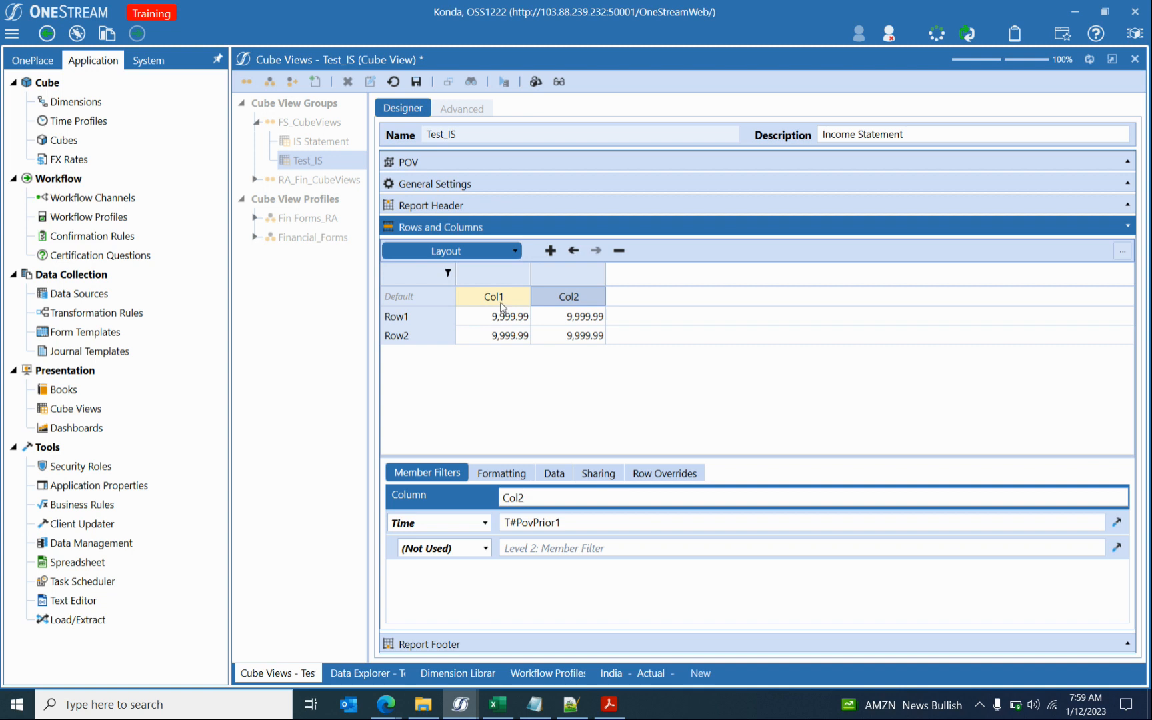
Open the header format settings of Col1 and examine the available General, Excel and Reporting properties.
{"action": "left_click", "coordinate": [505, 336]}
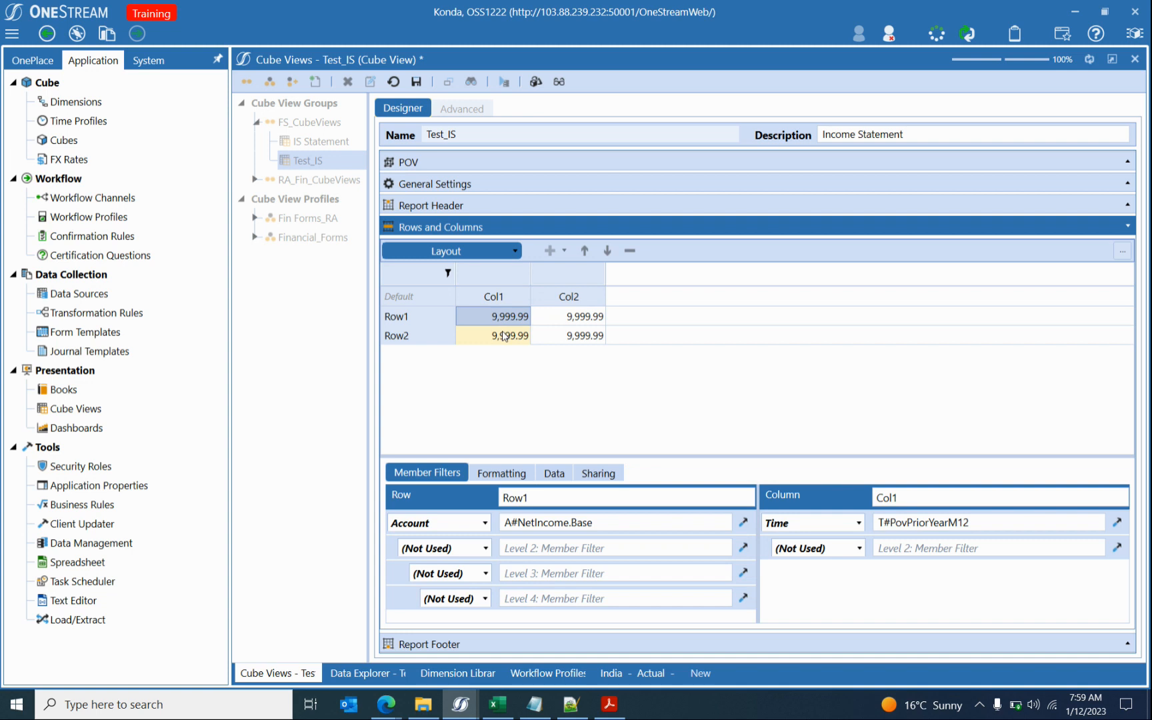
{"action": "left_click", "coordinate": [502, 300]}
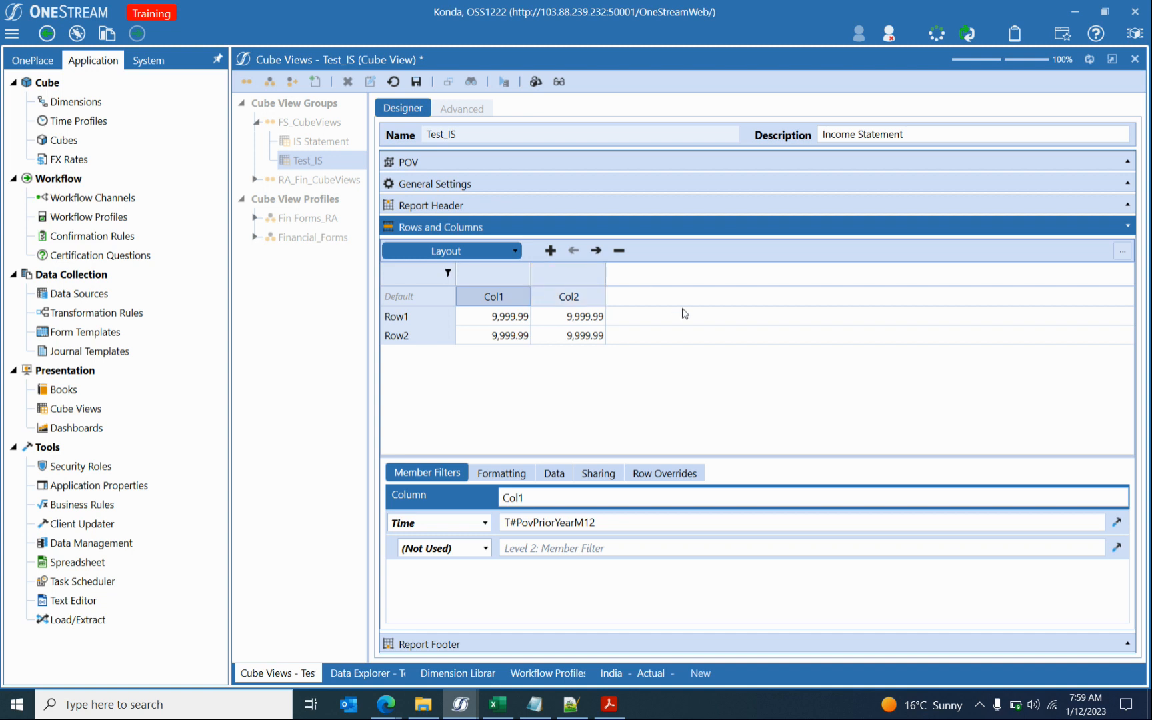
{"action": "left_click", "coordinate": [496, 472]}
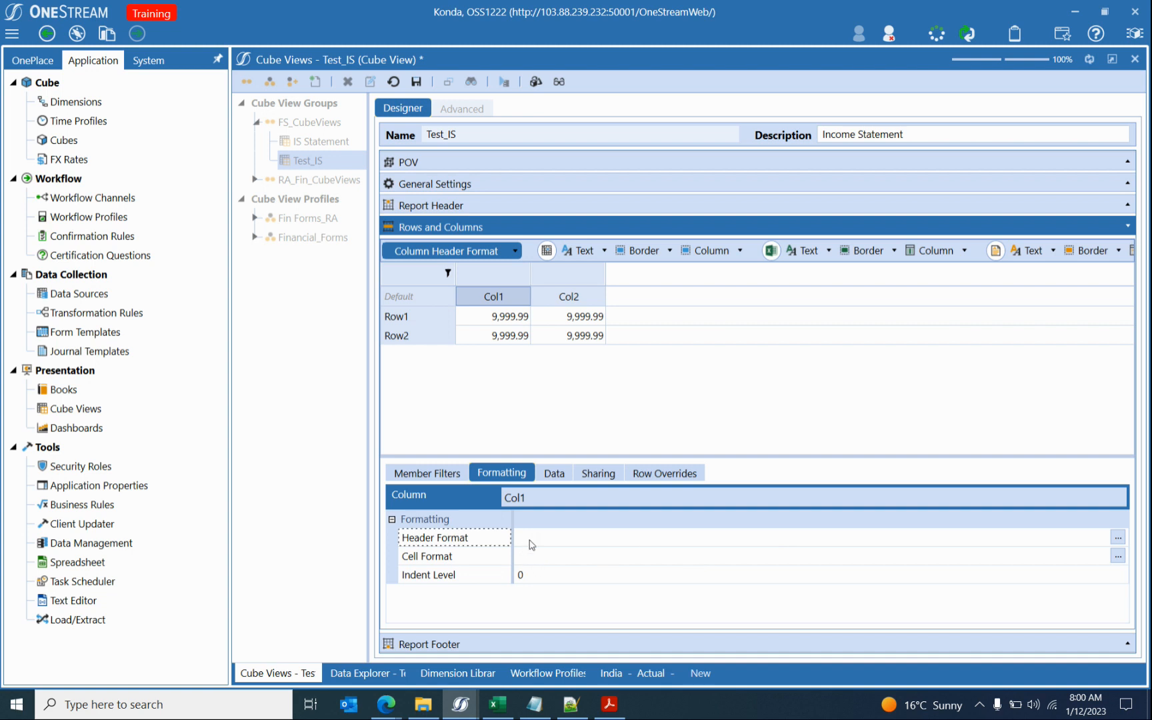
{"action": "left_click", "coordinate": [1117, 537]}
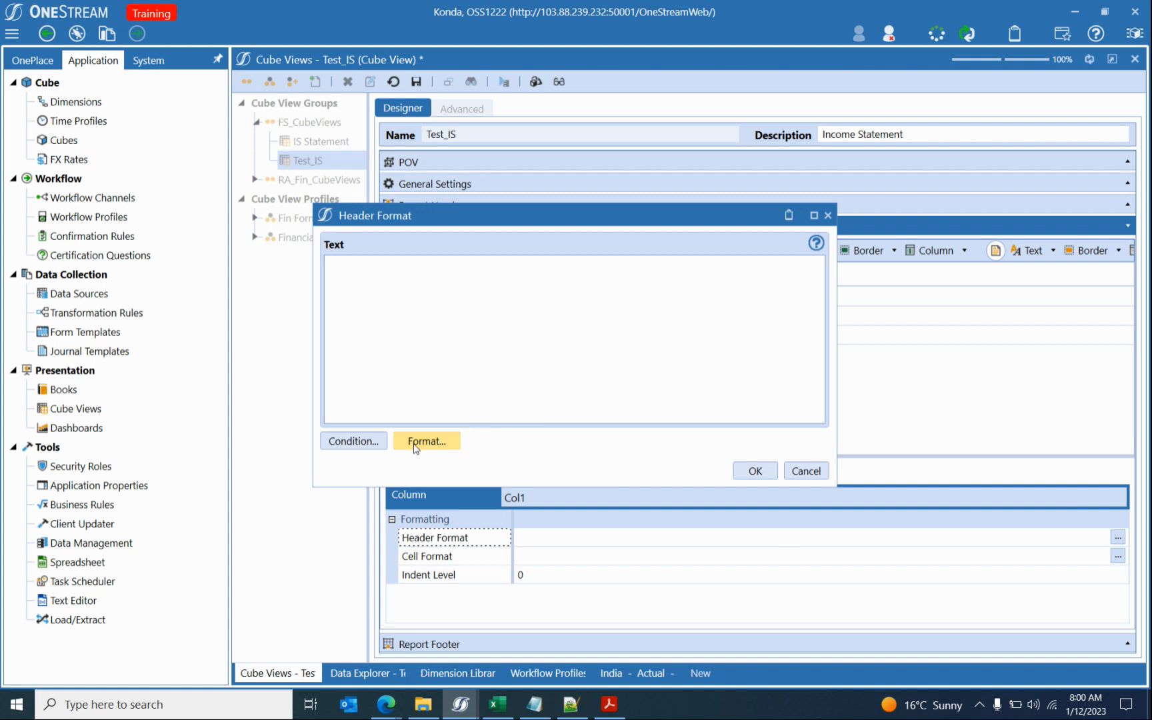
{"action": "left_click", "coordinate": [806, 471]}
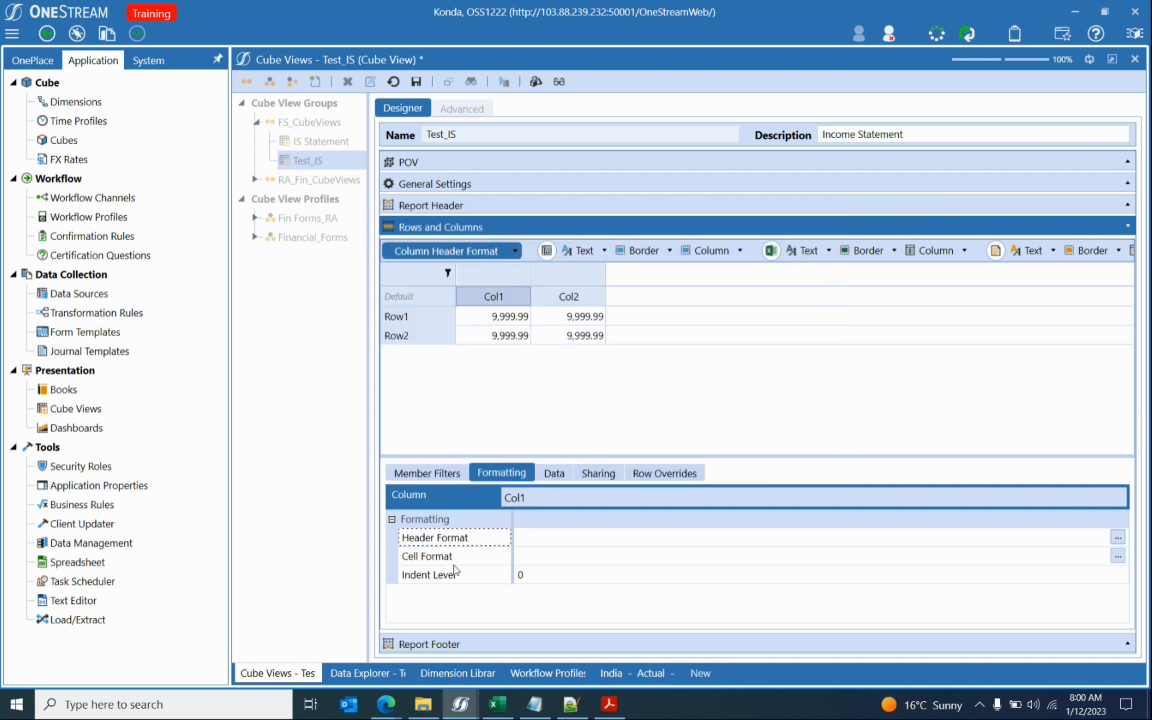
{"action": "left_click", "coordinate": [471, 558]}
{"action": "left_click", "coordinate": [1118, 537]}
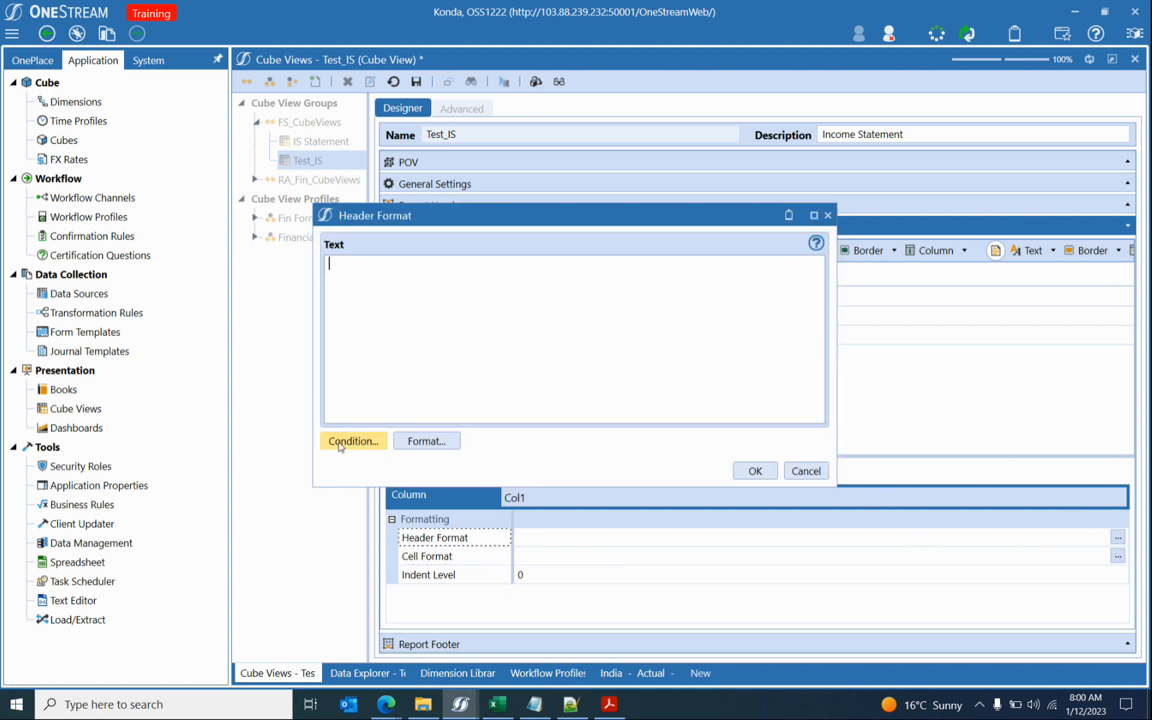
{"action": "left_click", "coordinate": [445, 449]}
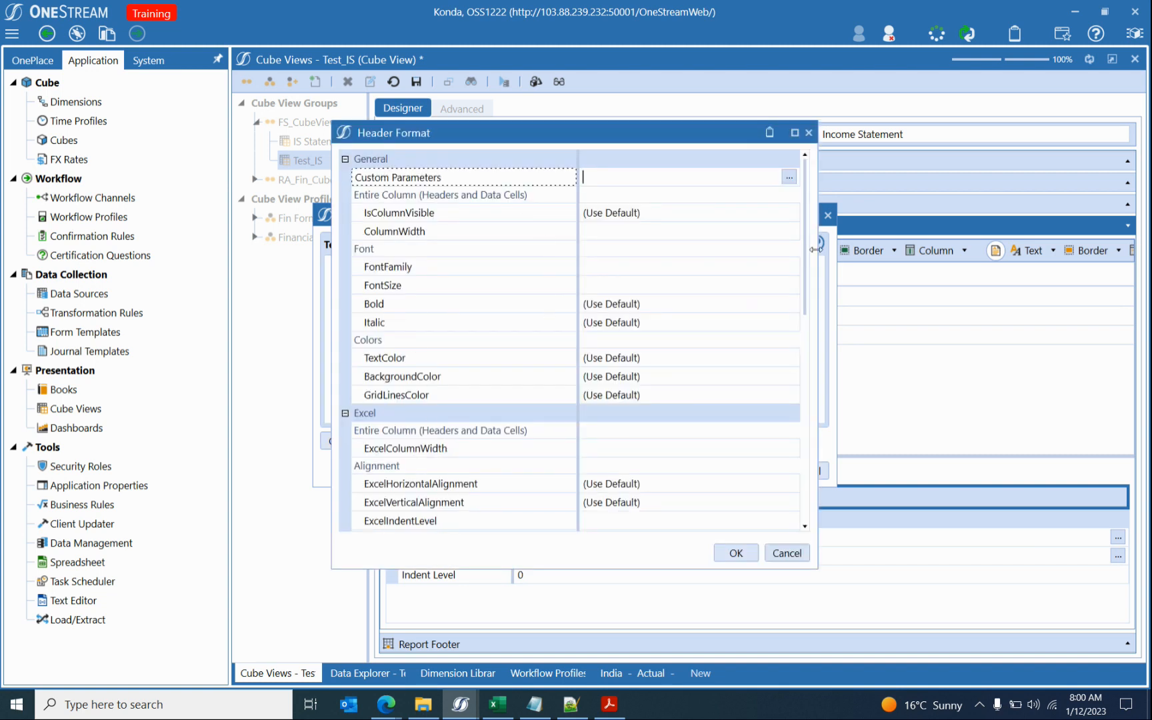
{"action": "left_click_drag", "start_coordinate": [805, 246], "coordinate": [805, 389]}
{"action": "scroll", "coordinate": [473, 440], "scroll_direction": "up", "scroll_amount": 7}
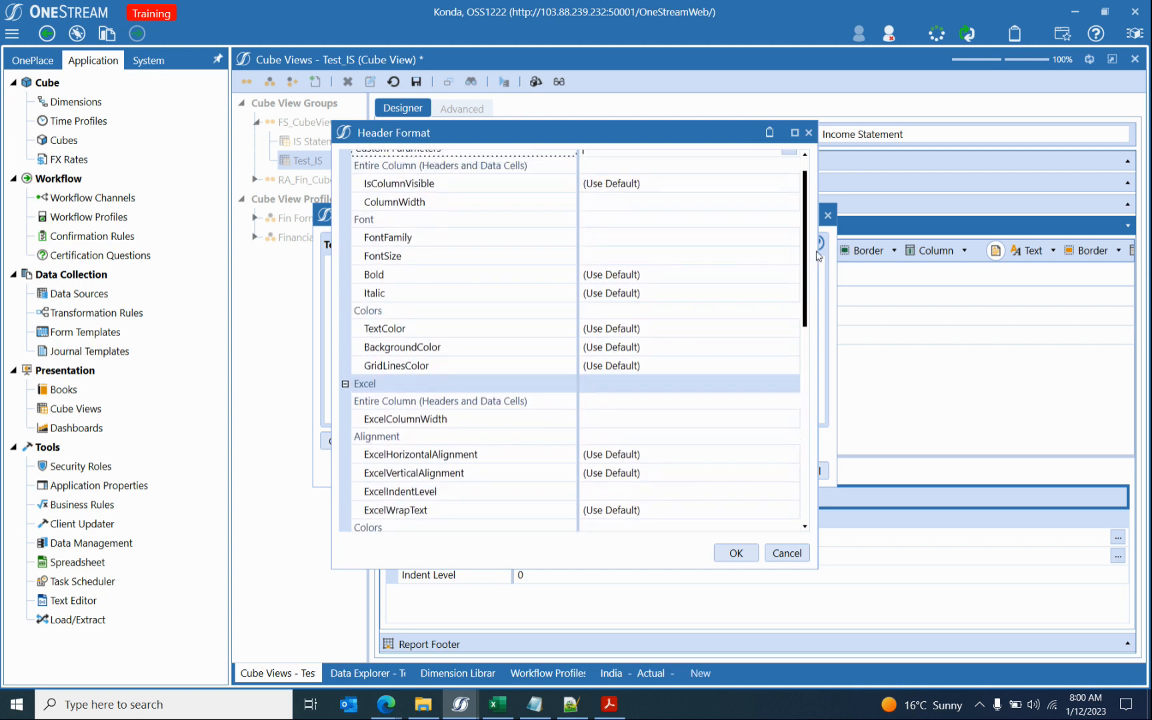
{"action": "left_click", "coordinate": [453, 357]}
{"action": "left_click", "coordinate": [447, 304]}
{"action": "scroll", "coordinate": [566, 307], "scroll_direction": "down", "scroll_amount": 6}
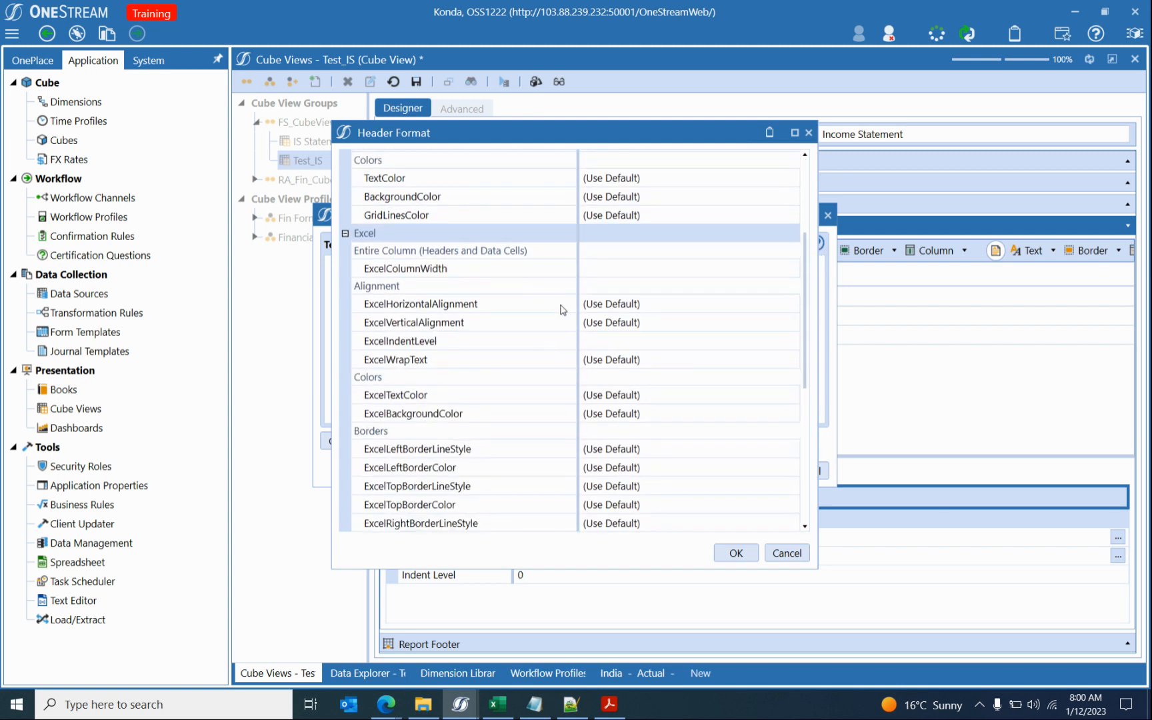
{"action": "scroll", "coordinate": [560, 313], "scroll_direction": "down", "scroll_amount": 4}
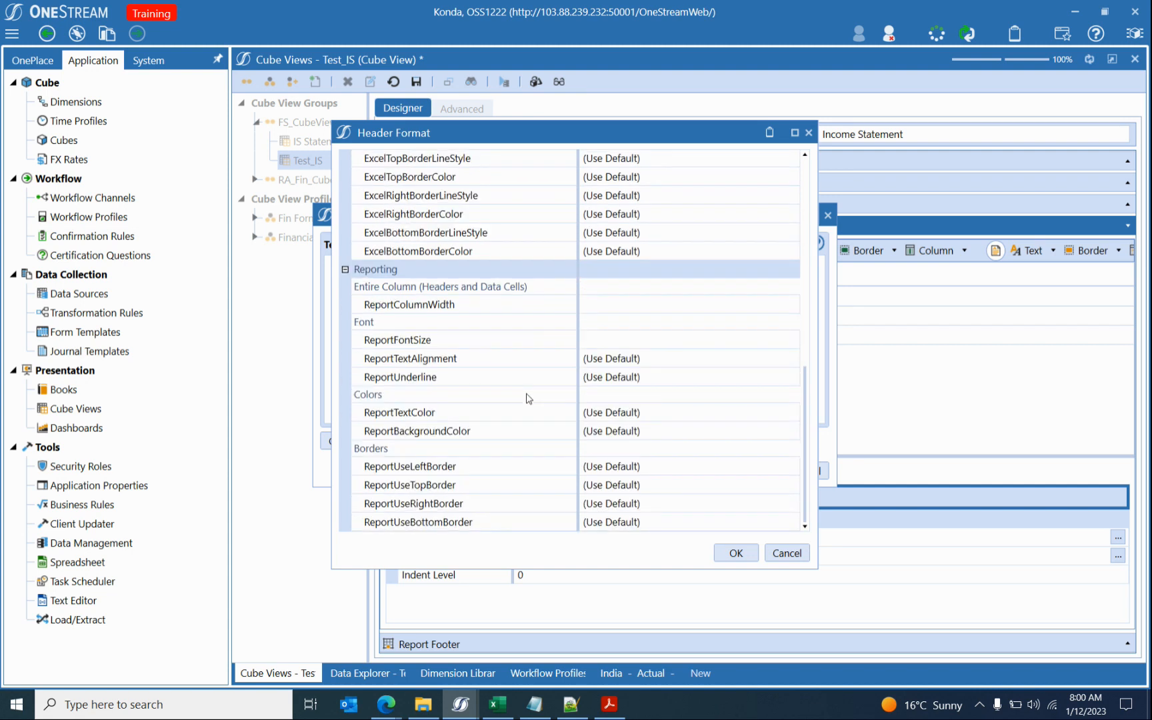
{"action": "scroll", "coordinate": [534, 380], "scroll_direction": "up", "scroll_amount": 8}
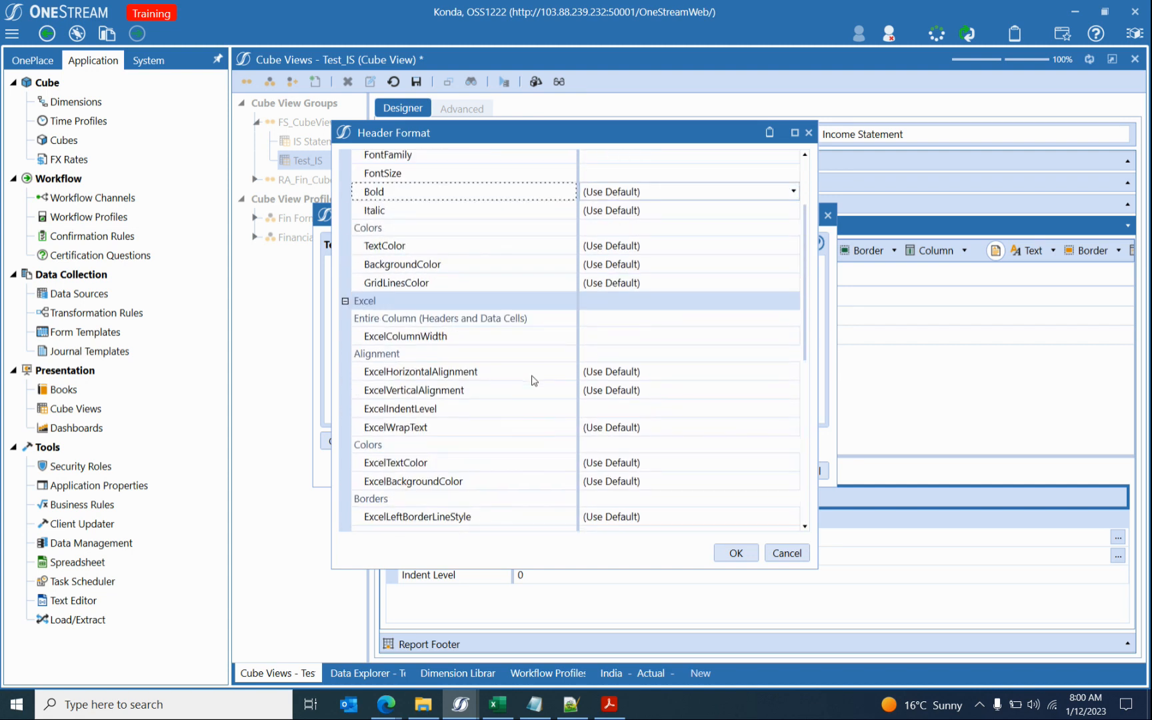
{"action": "scroll", "coordinate": [534, 380], "scroll_direction": "up", "scroll_amount": 2}
Set the header TextColor of Col1 to CornflowerBlue and apply the header format.
{"action": "left_click", "coordinate": [650, 357]}
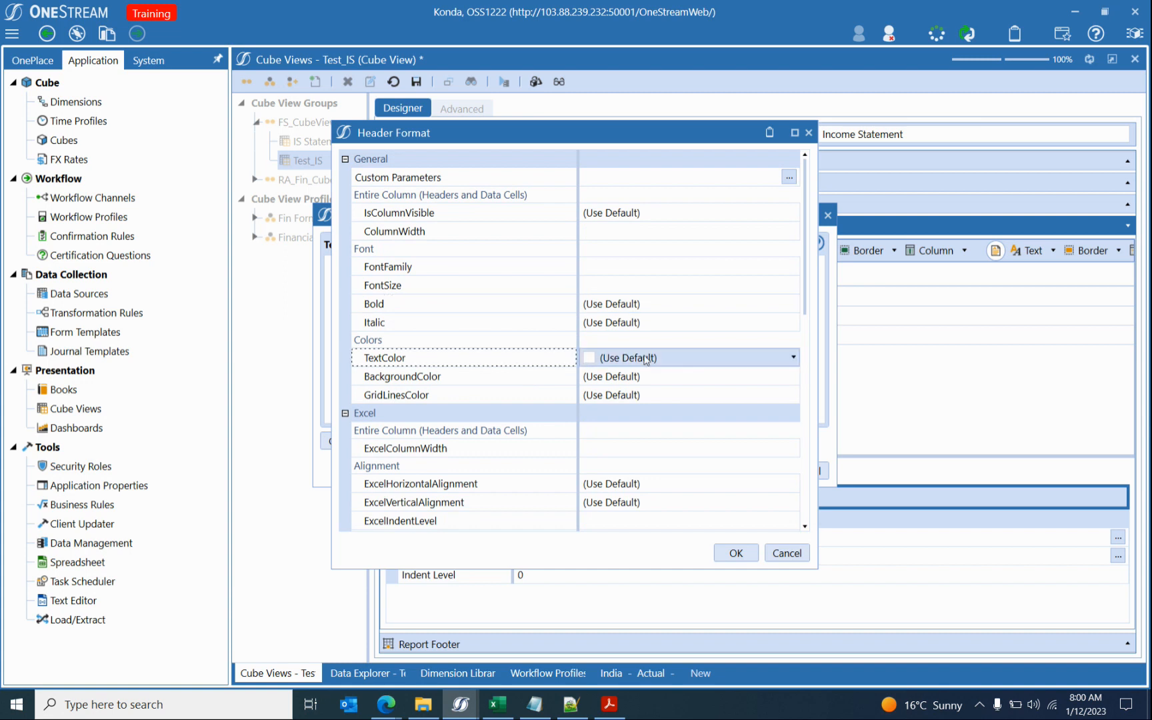
{"action": "left_click", "coordinate": [650, 358]}
{"action": "scroll", "coordinate": [614, 453], "scroll_direction": "down", "scroll_amount": 5}
{"action": "scroll", "coordinate": [613, 454], "scroll_direction": "down", "scroll_amount": 1}
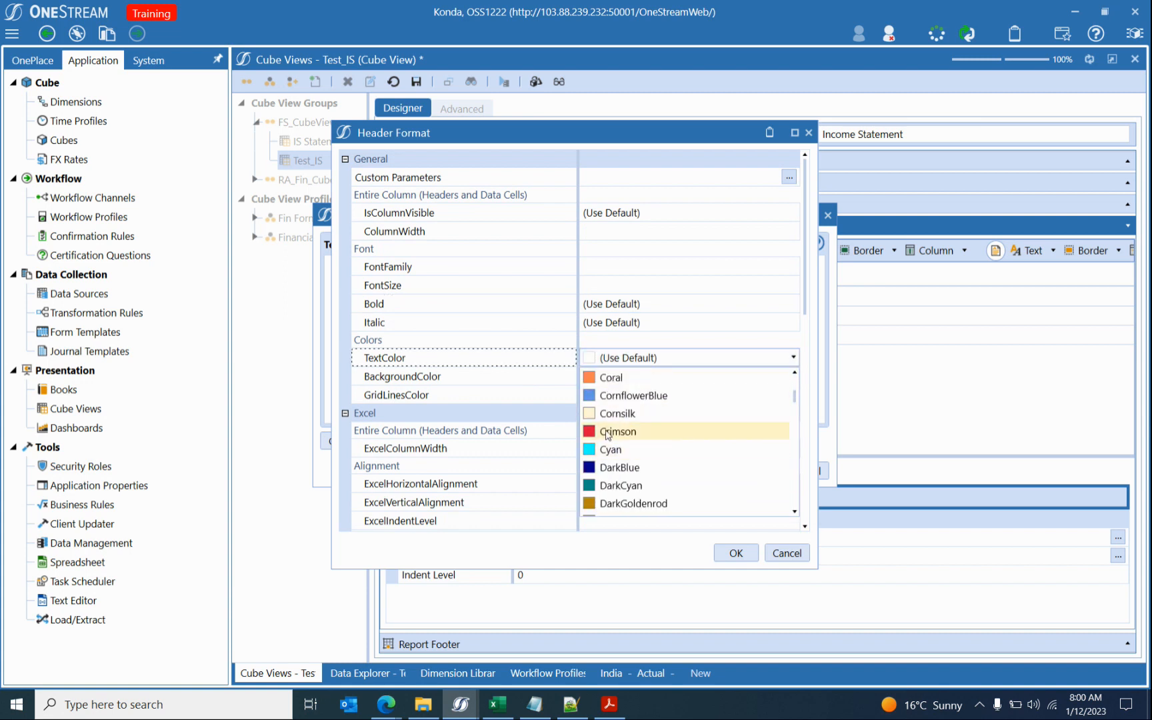
{"action": "left_click", "coordinate": [613, 396]}
{"action": "left_click", "coordinate": [735, 553]}
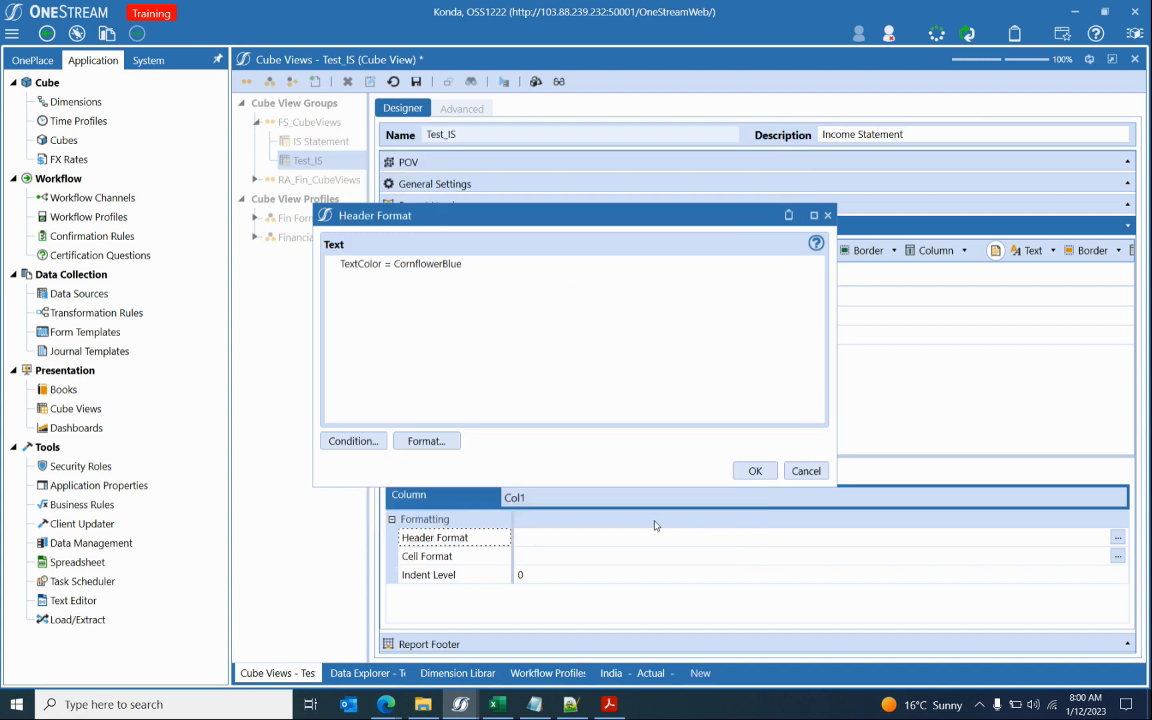
{"action": "left_click", "coordinate": [758, 471]}
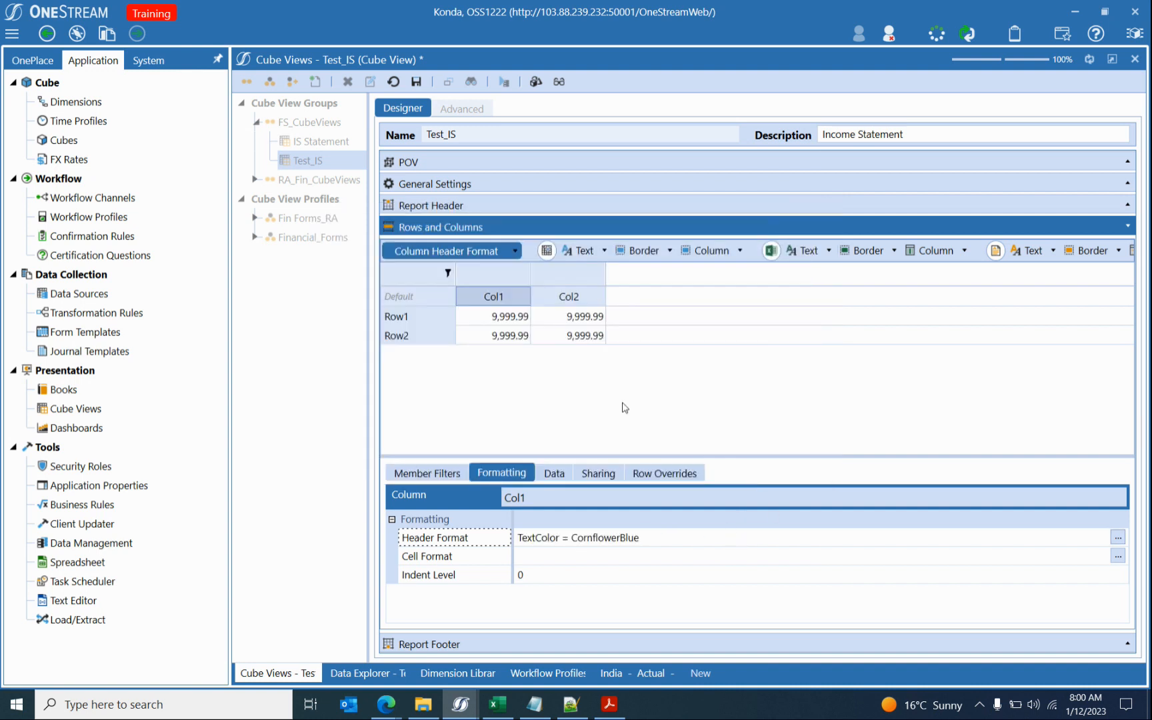
Save and run the cube view to check the Col1 header color, and return to the design.
{"action": "left_click", "coordinate": [415, 83]}
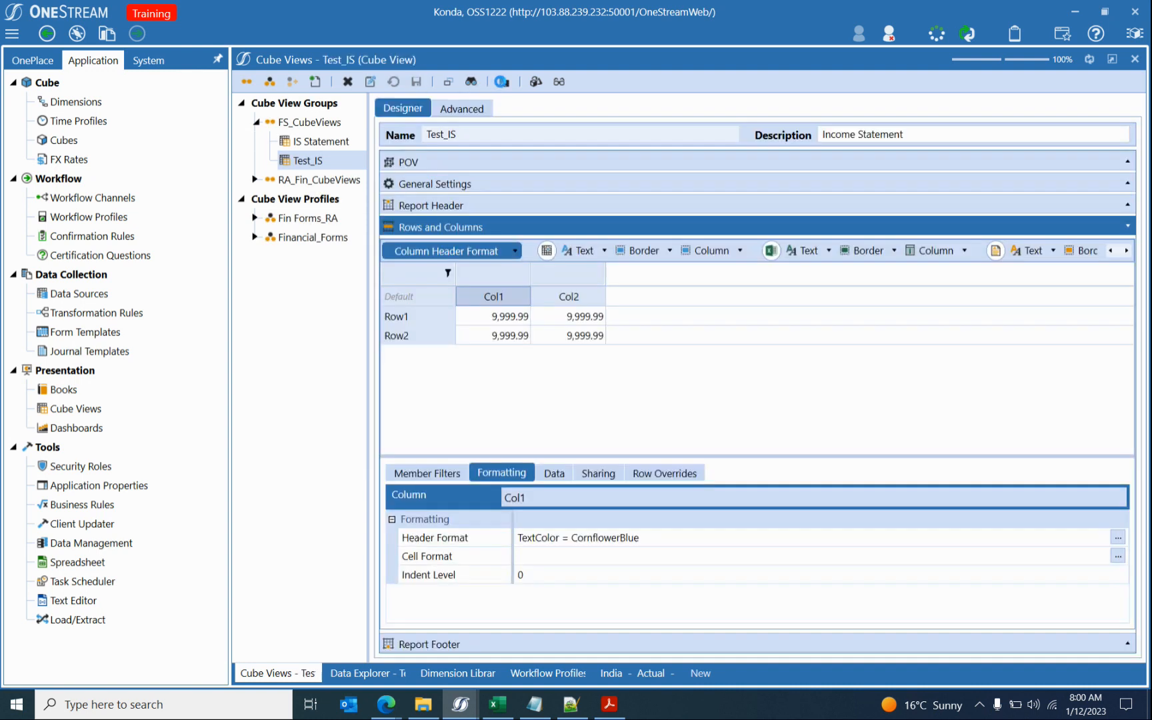
{"action": "left_click", "coordinate": [504, 82]}
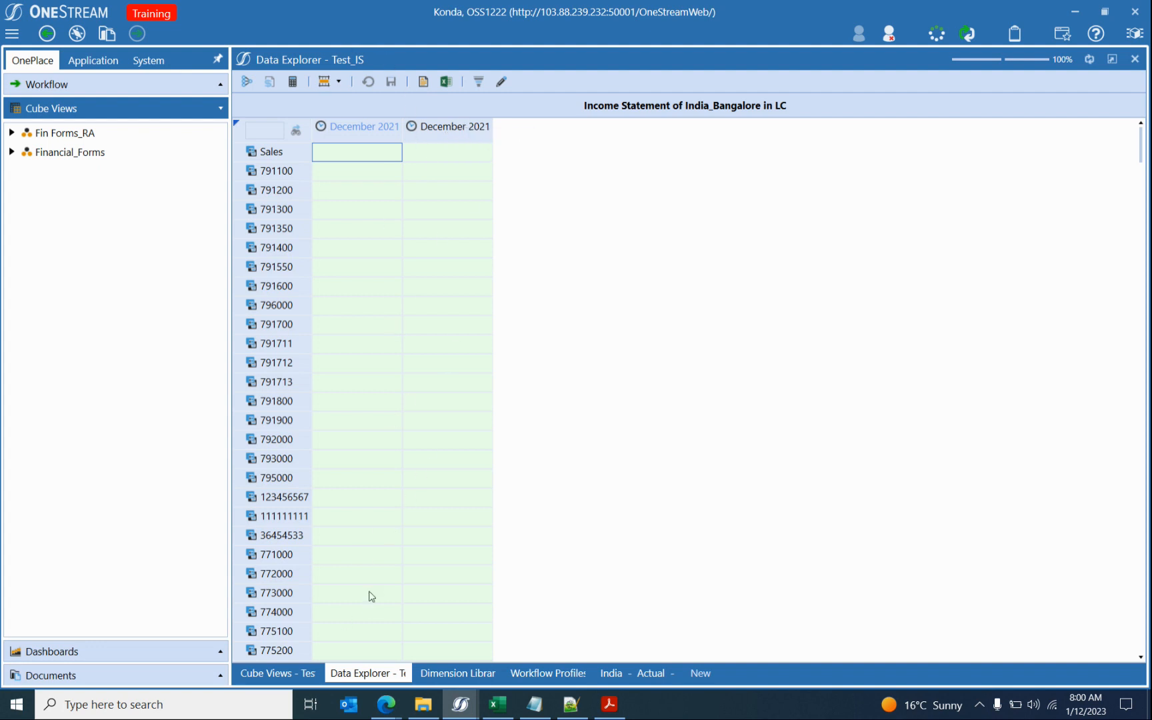
{"action": "left_click", "coordinate": [269, 671]}
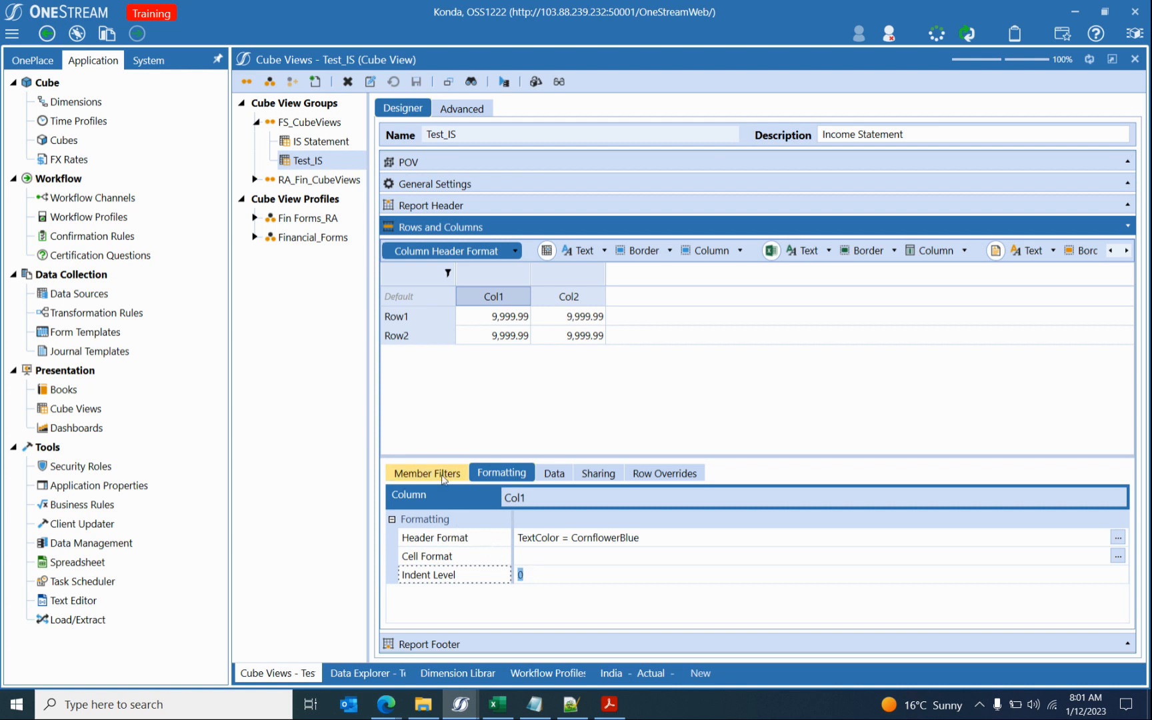
{"action": "left_click", "coordinate": [363, 673]}
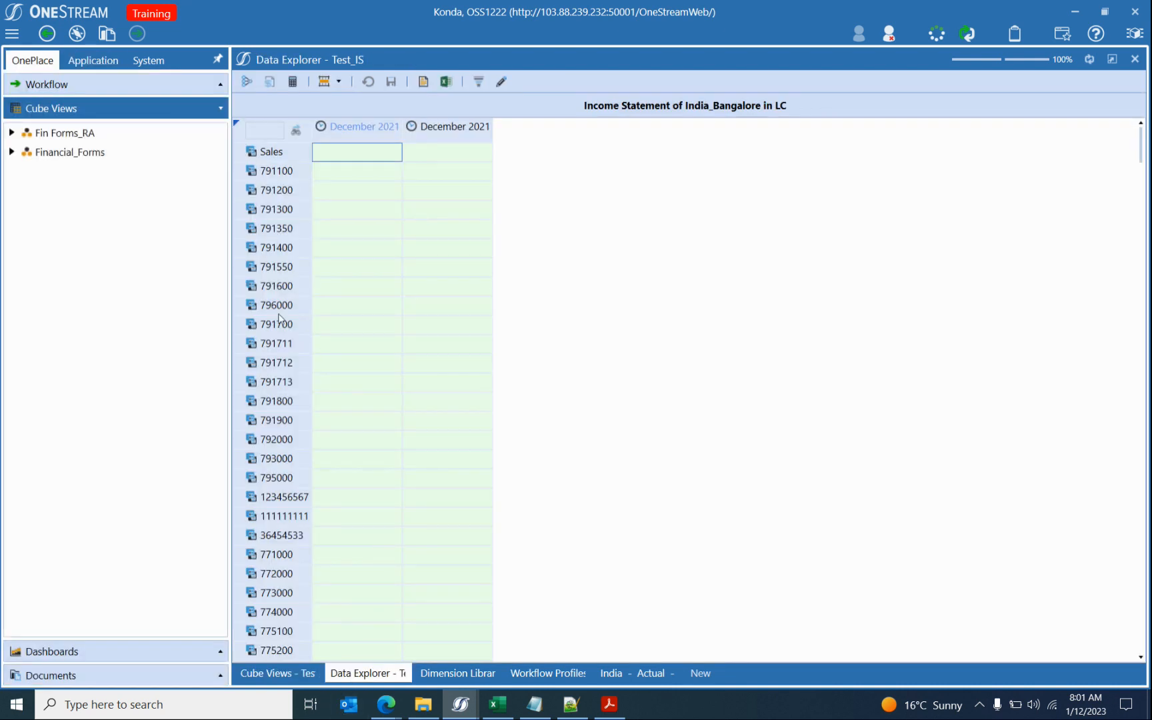
{"action": "left_click", "coordinate": [269, 673]}
Remove the .Base expansion from Row1's Account filter, leaving A#NetIncome.
{"action": "left_click", "coordinate": [400, 316]}
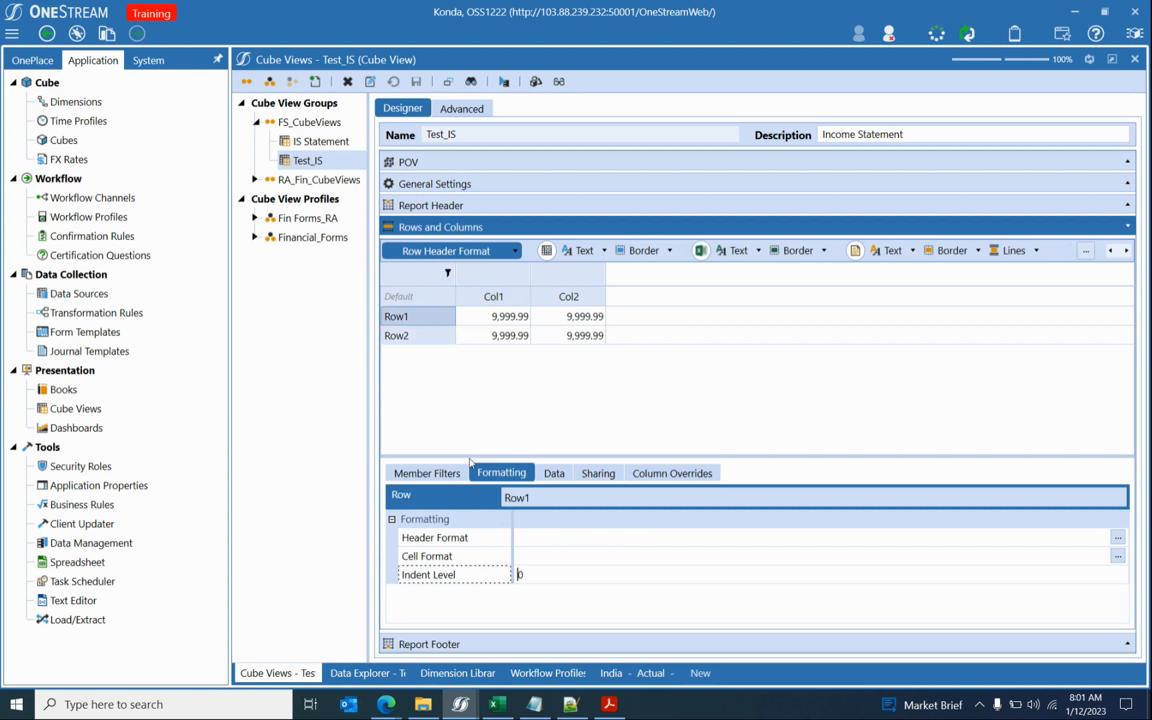
{"action": "left_click", "coordinate": [427, 472]}
{"action": "left_click", "coordinate": [428, 337]}
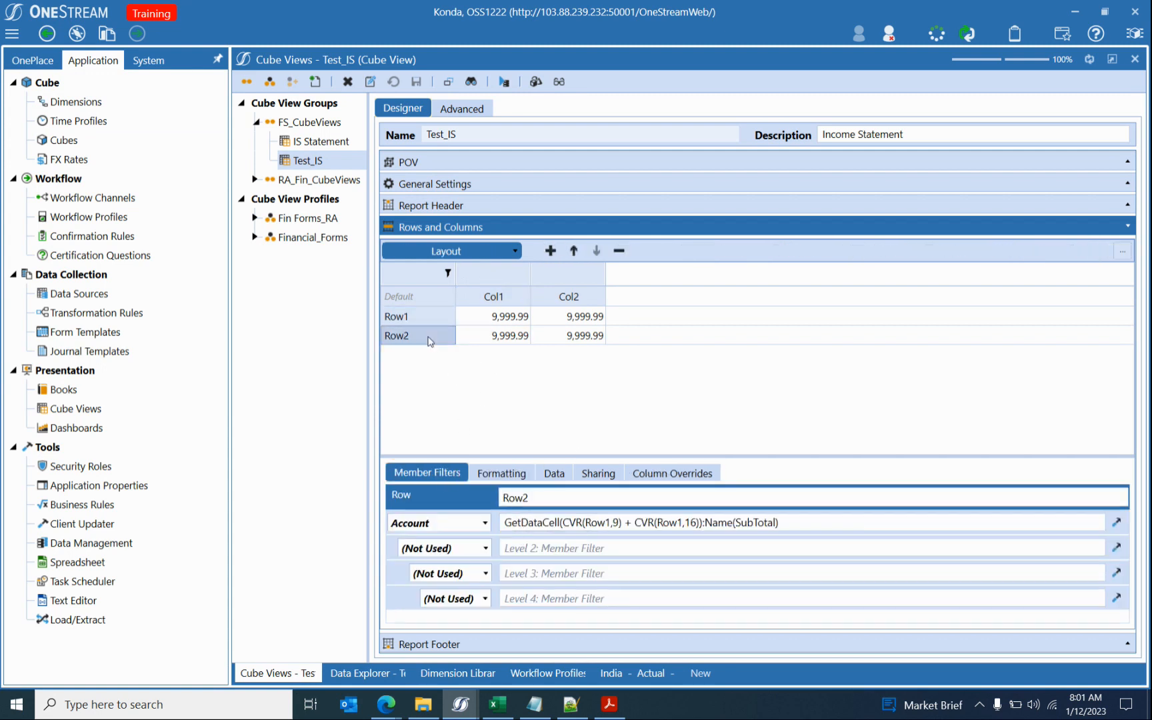
{"action": "left_click", "coordinate": [445, 322]}
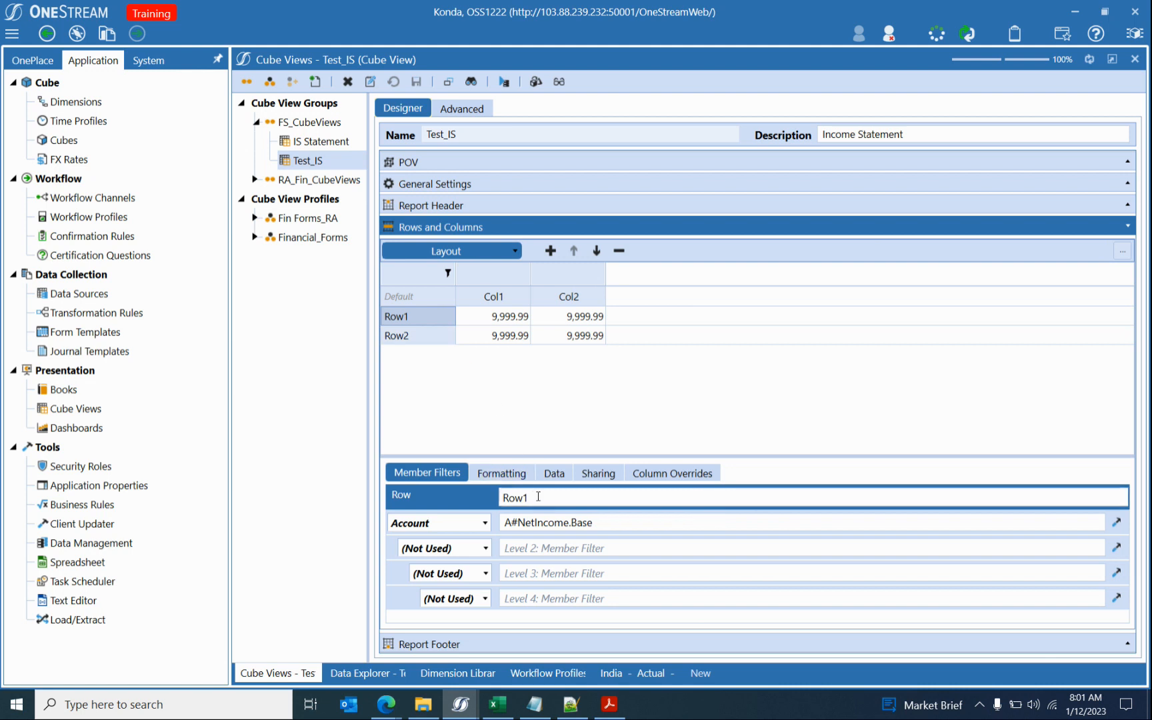
{"action": "left_click", "coordinate": [569, 522]}
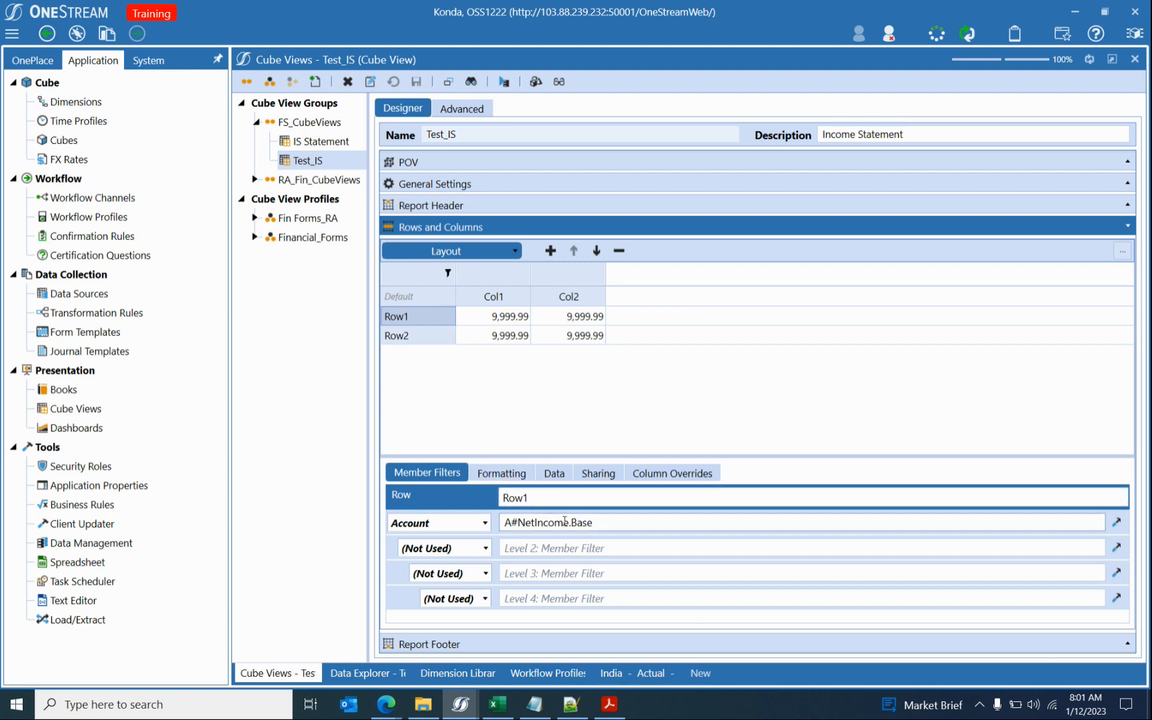
{"action": "left_click_drag", "start_coordinate": [569, 523], "coordinate": [735, 525]}
{"action": "key", "text": "BackSpace"}
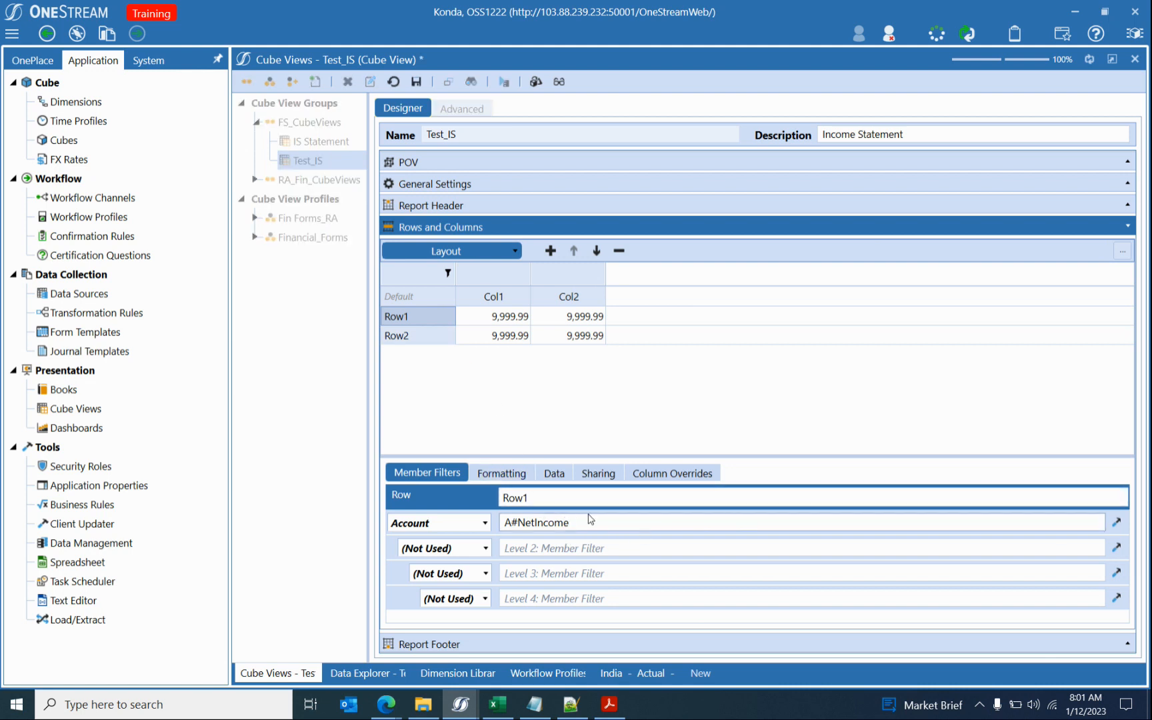
Replace Row2's GetDataCell expression in the Account filter with A#INCTAX.
{"action": "left_click", "coordinate": [437, 340]}
{"action": "left_click", "coordinate": [610, 523]}
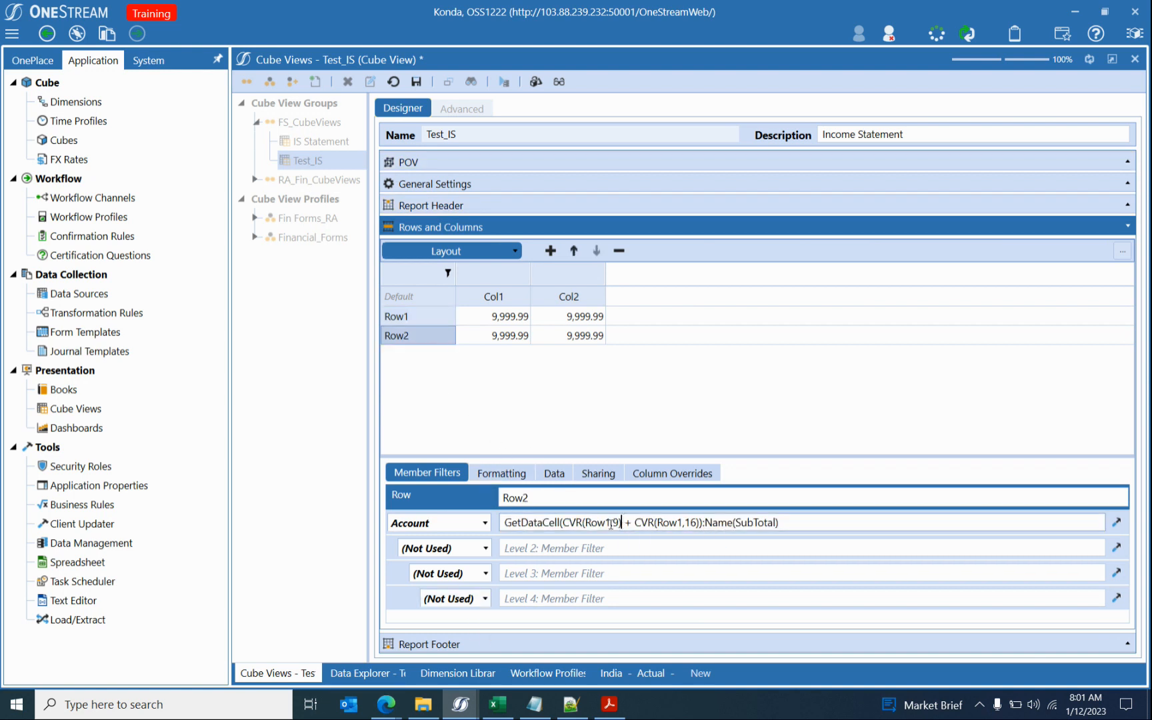
{"action": "left_click_drag", "start_coordinate": [799, 522], "coordinate": [365, 562]}
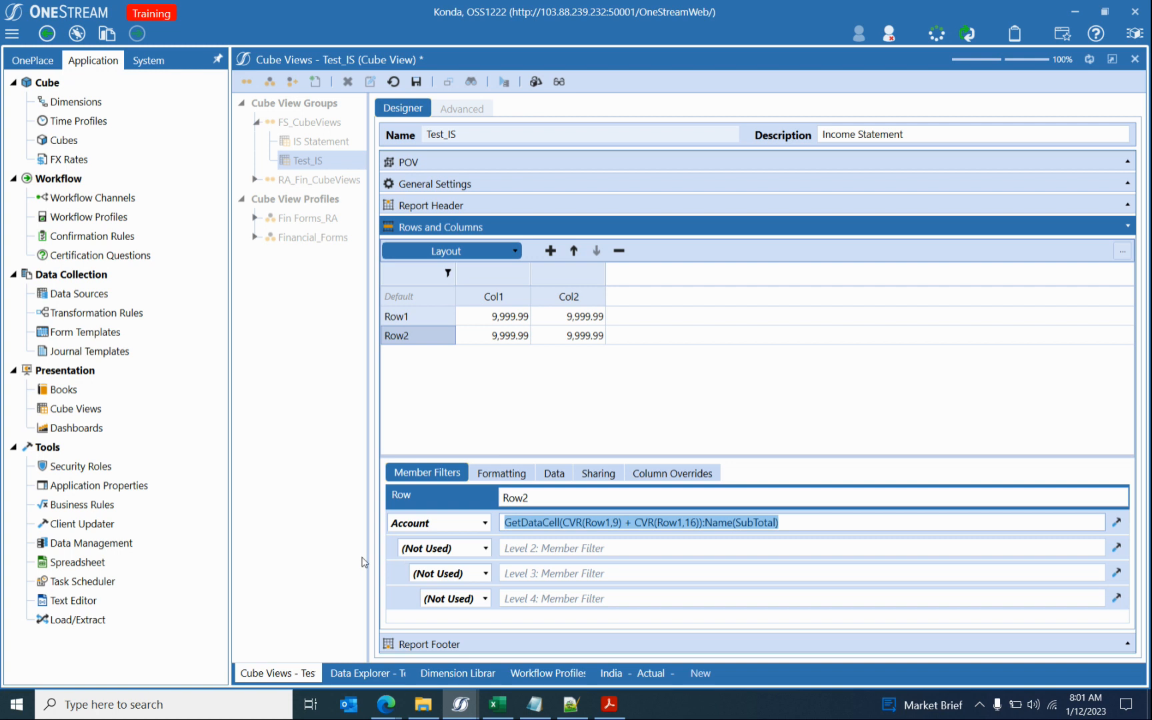
{"action": "type", "text": "A#INCTAX"}
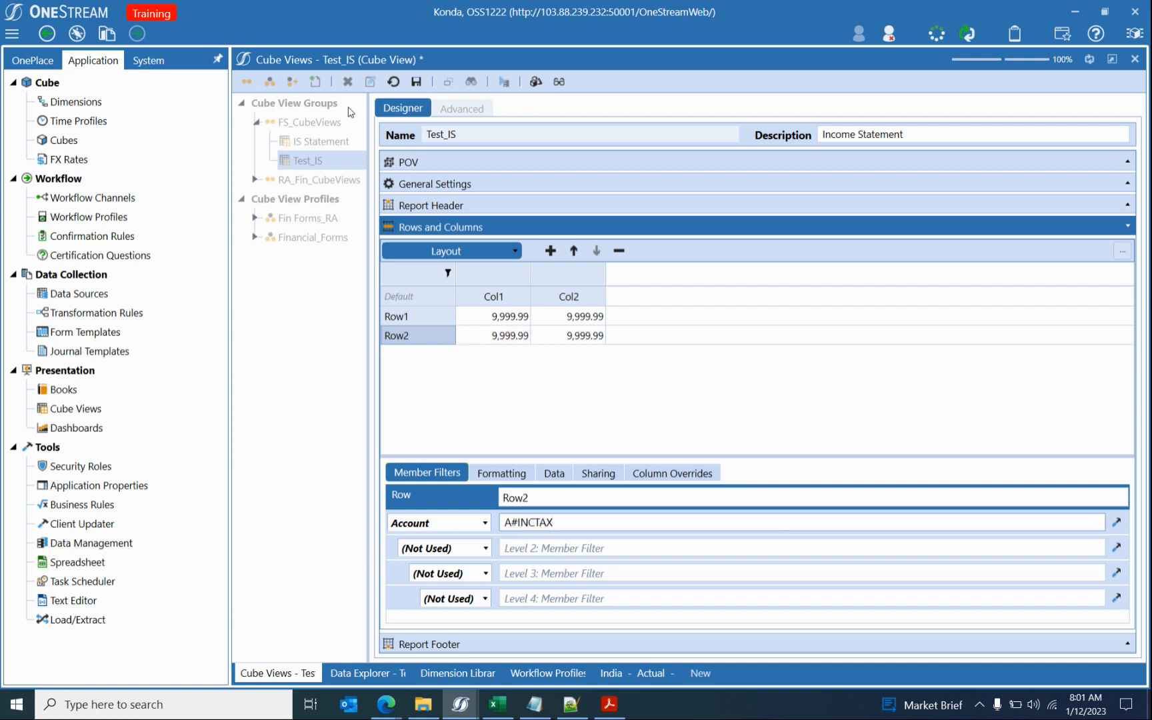
Save and run the cube view to check the two account rows, and return to the design.
{"action": "left_click", "coordinate": [416, 82]}
{"action": "left_click", "coordinate": [504, 81]}
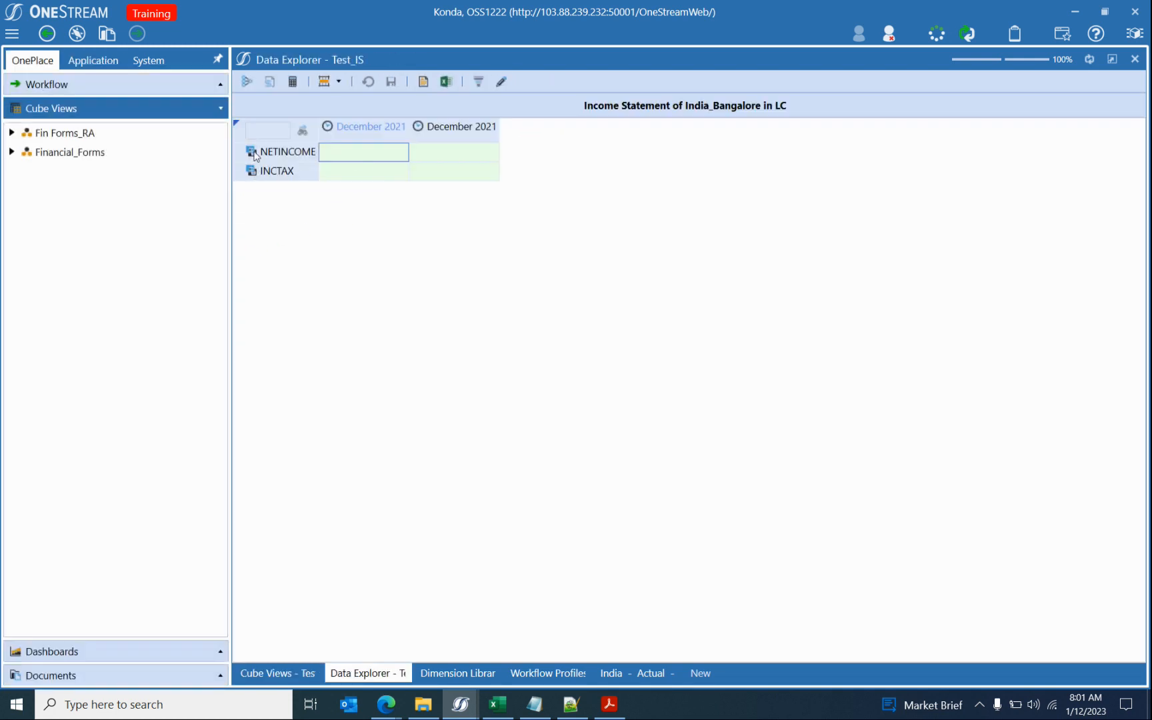
{"action": "left_click", "coordinate": [276, 675]}
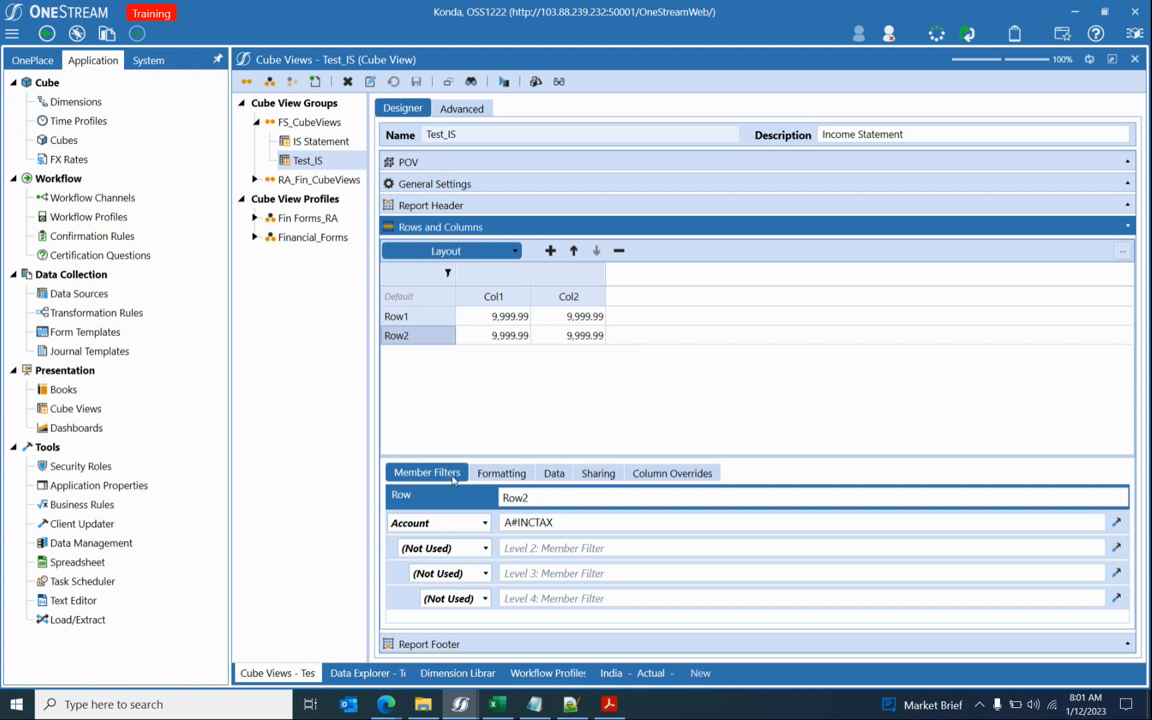
Set the indent level of Row2 to 4 in its formatting and save the cube view.
{"action": "left_click", "coordinate": [442, 321]}
{"action": "left_click", "coordinate": [501, 472]}
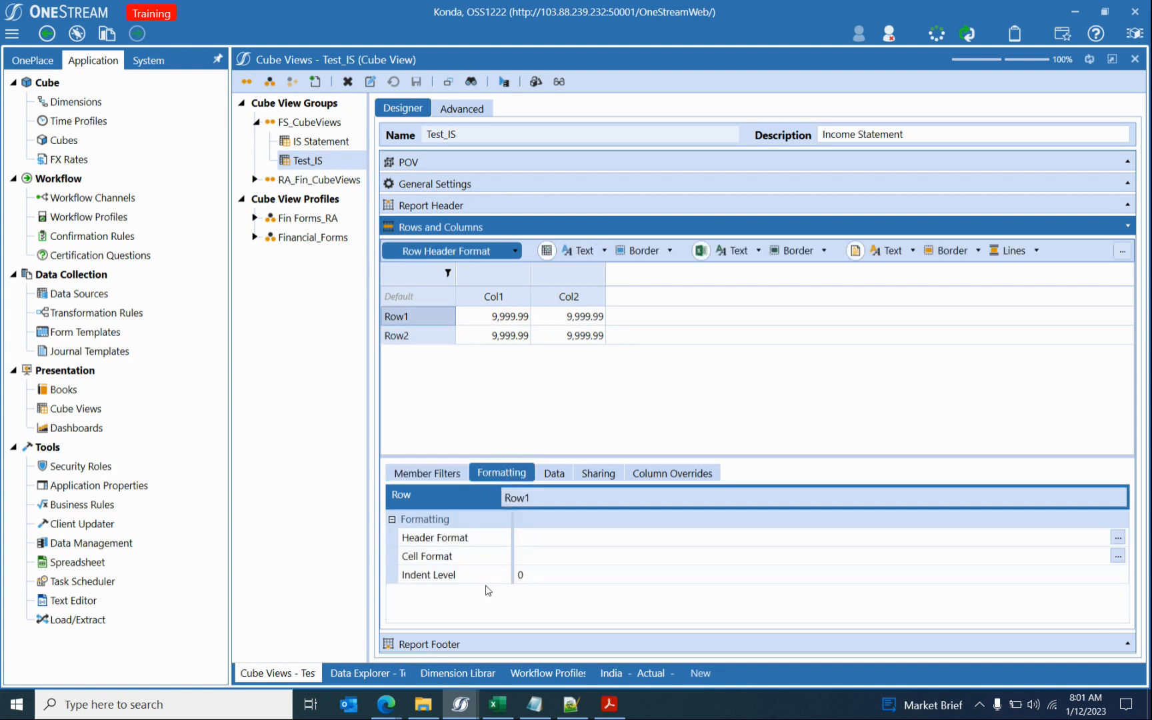
{"action": "left_click", "coordinate": [527, 571]}
{"action": "left_click", "coordinate": [400, 335]}
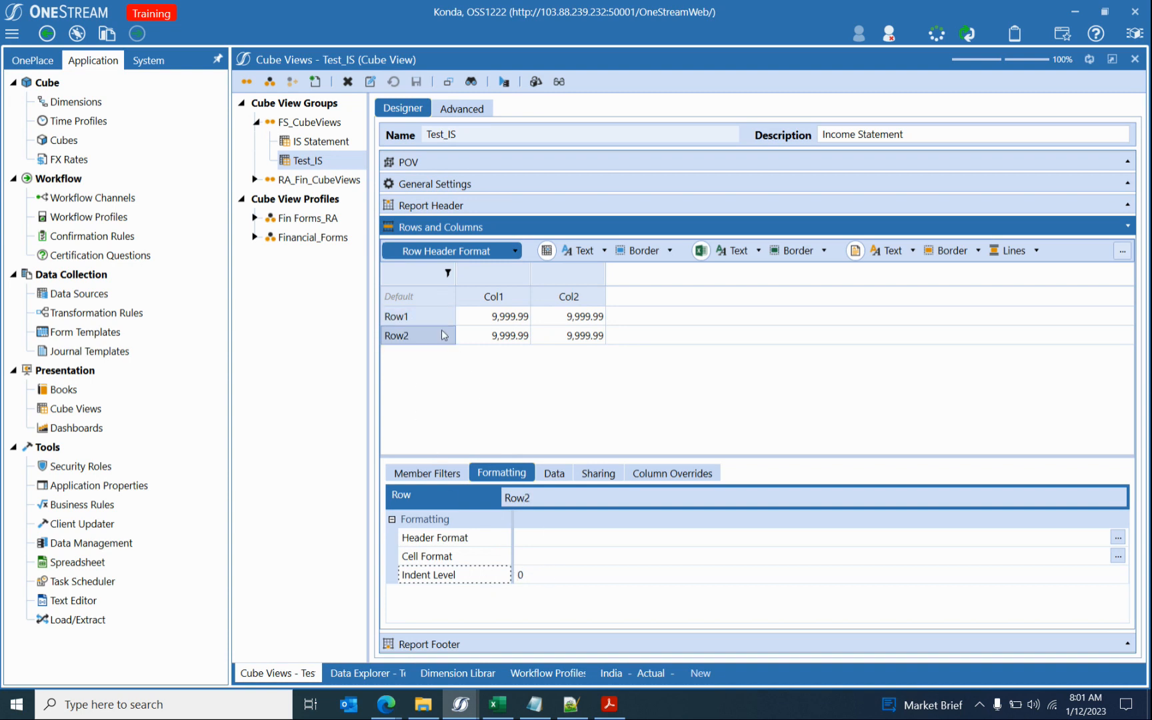
{"action": "left_click", "coordinate": [546, 576]}
{"action": "type", "text": "2"}
{"action": "key", "text": "BackSpace"}
{"action": "type", "text": "4"}
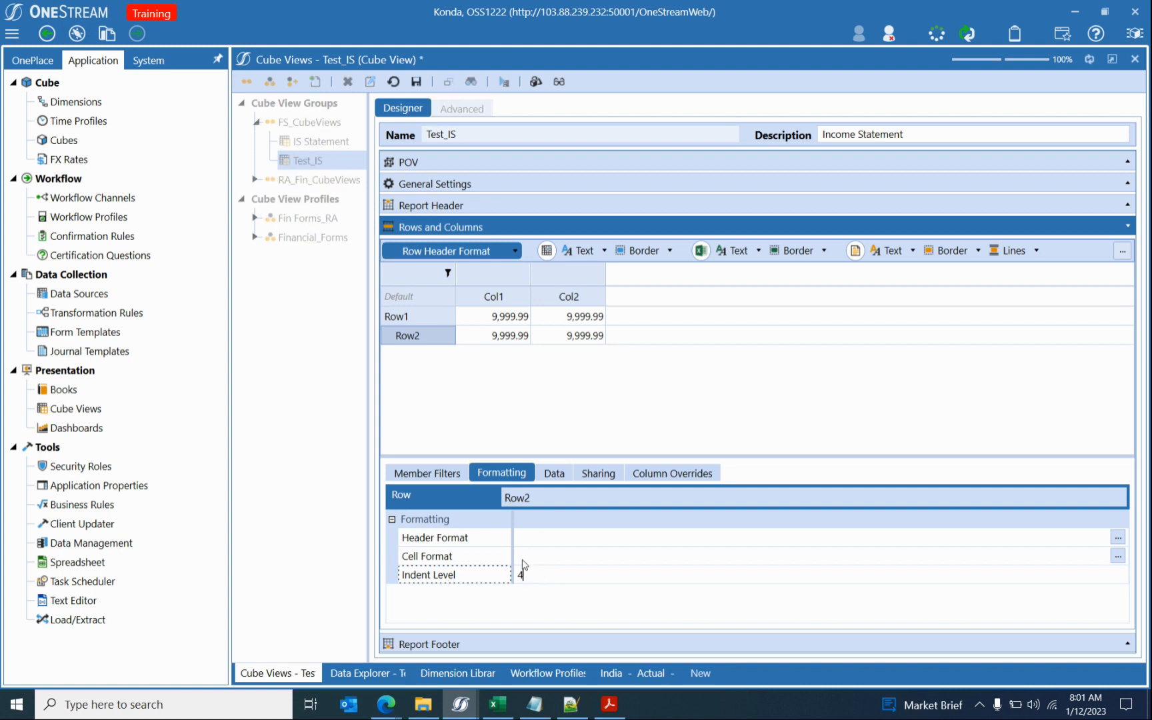
{"action": "left_click", "coordinate": [416, 82]}
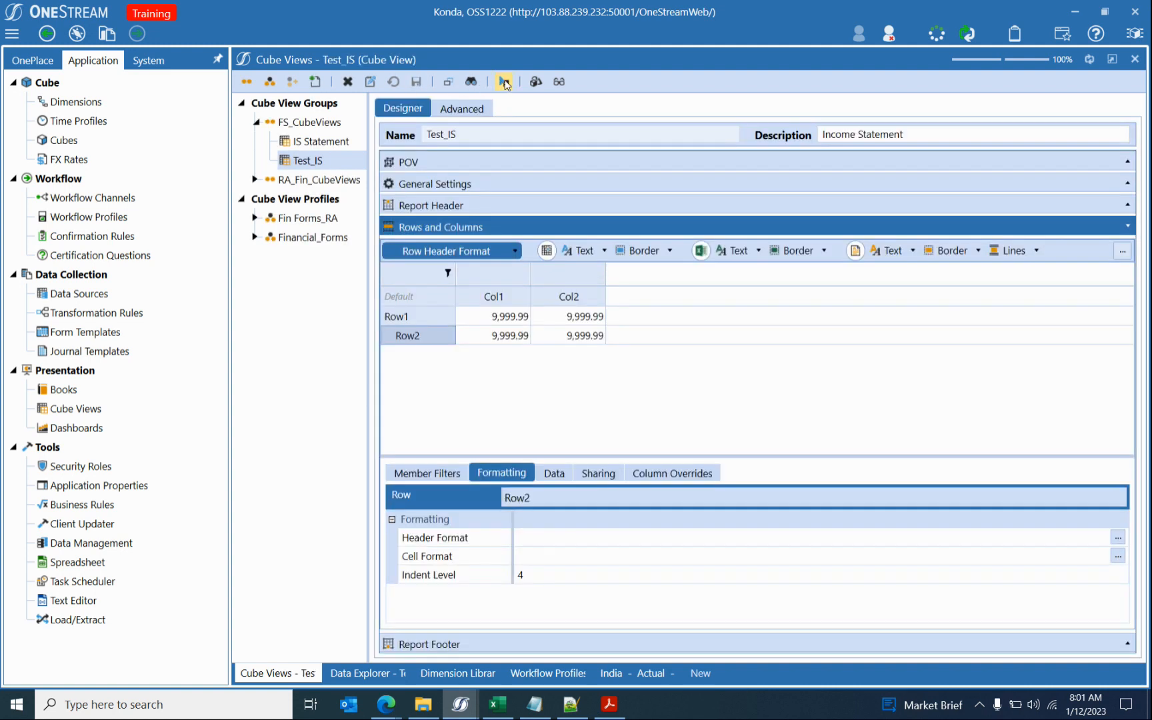
Run the cube view to check Row2's indentation, and reset Row2's indent level to 0.
{"action": "left_click", "coordinate": [505, 83]}
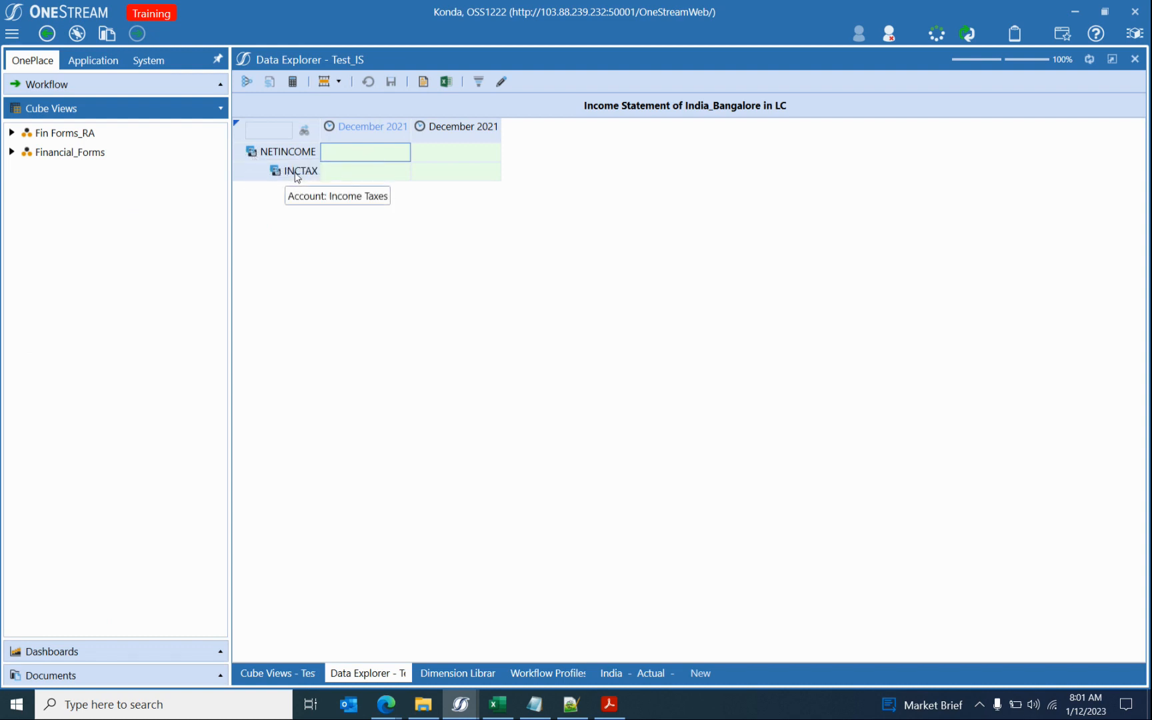
{"action": "left_click", "coordinate": [260, 674]}
{"action": "double_click", "coordinate": [523, 574]}
{"action": "type", "text": "0"}
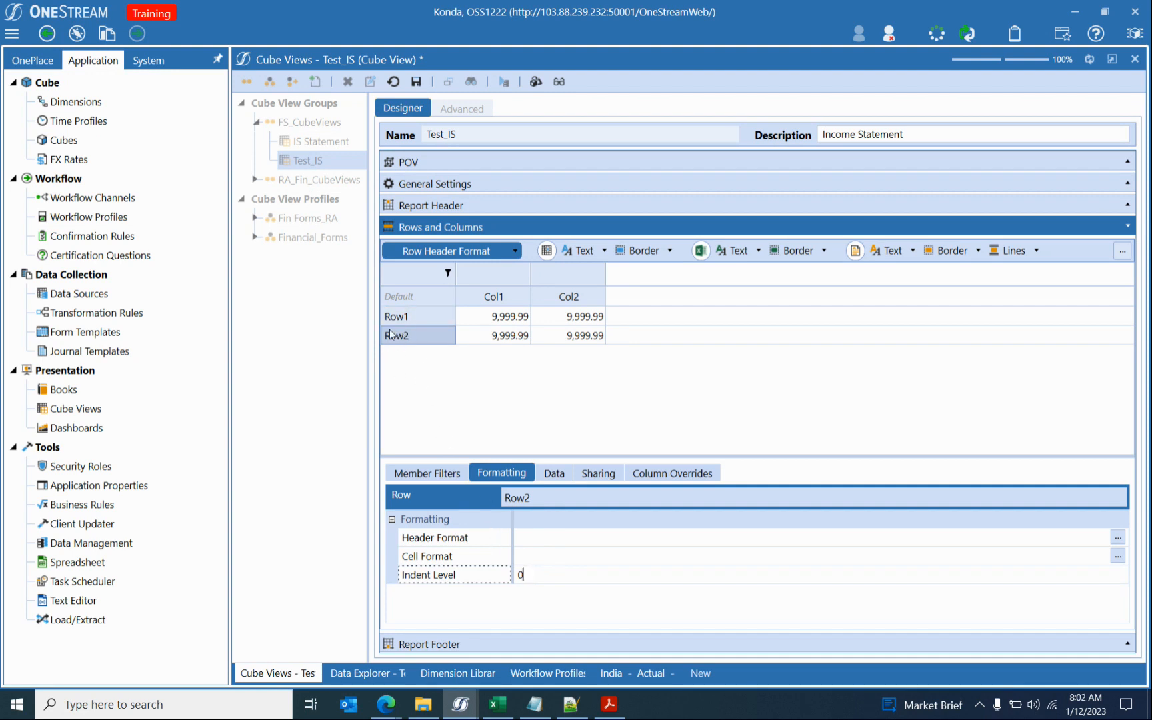
{"action": "left_click", "coordinate": [455, 571]}
{"action": "type", "text": "4"}
{"action": "left_click", "coordinate": [486, 577]}
{"action": "type", "text": "9"}
{"action": "type", "text": "0"}
Examine the General, Excel and Reporting formatting properties in Row2's cell format.
{"action": "left_click", "coordinate": [528, 560]}
{"action": "left_click", "coordinate": [1116, 555]}
{"action": "left_click", "coordinate": [398, 443]}
{"action": "scroll", "coordinate": [583, 366], "scroll_direction": "down", "scroll_amount": 3}
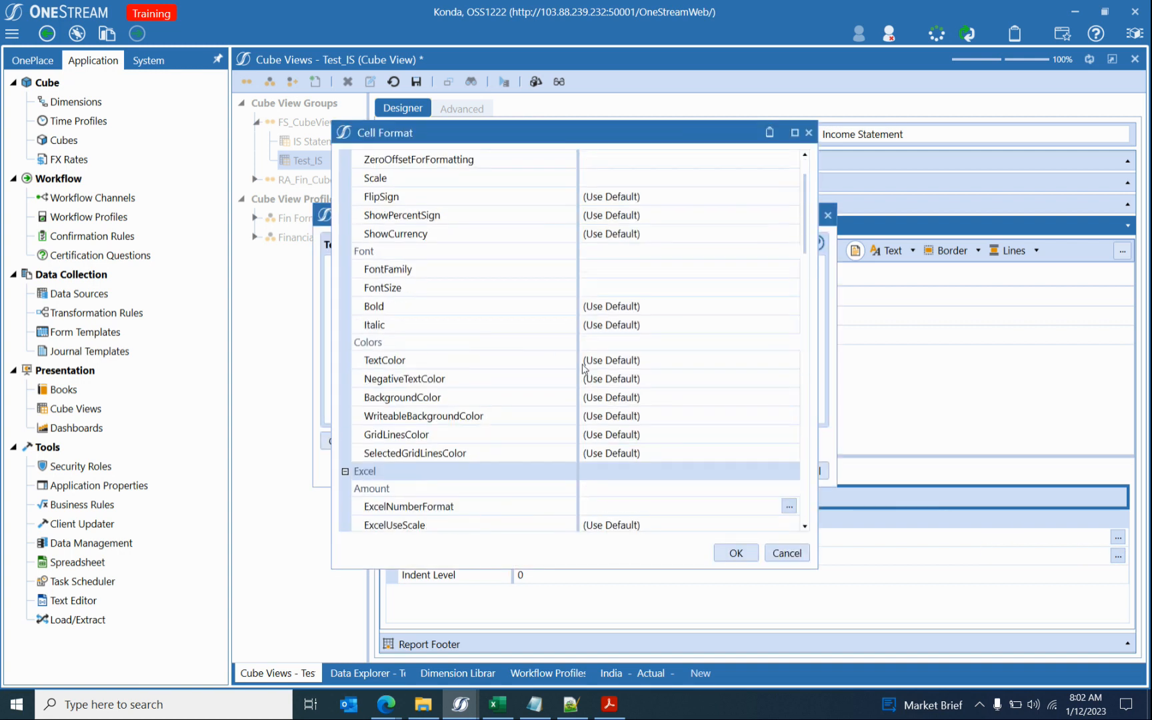
{"action": "scroll", "coordinate": [466, 327], "scroll_direction": "down", "scroll_amount": 3}
{"action": "scroll", "coordinate": [480, 322], "scroll_direction": "down", "scroll_amount": 3}
{"action": "left_click", "coordinate": [626, 292]}
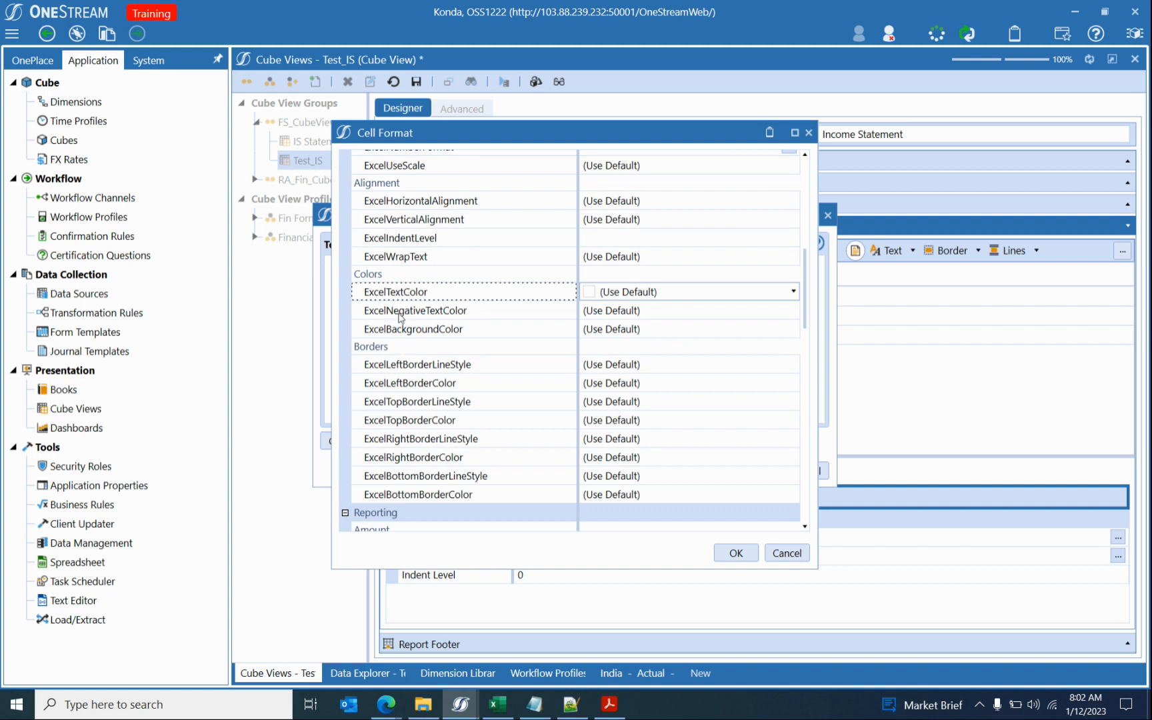
{"action": "scroll", "coordinate": [402, 320], "scroll_direction": "up", "scroll_amount": 3}
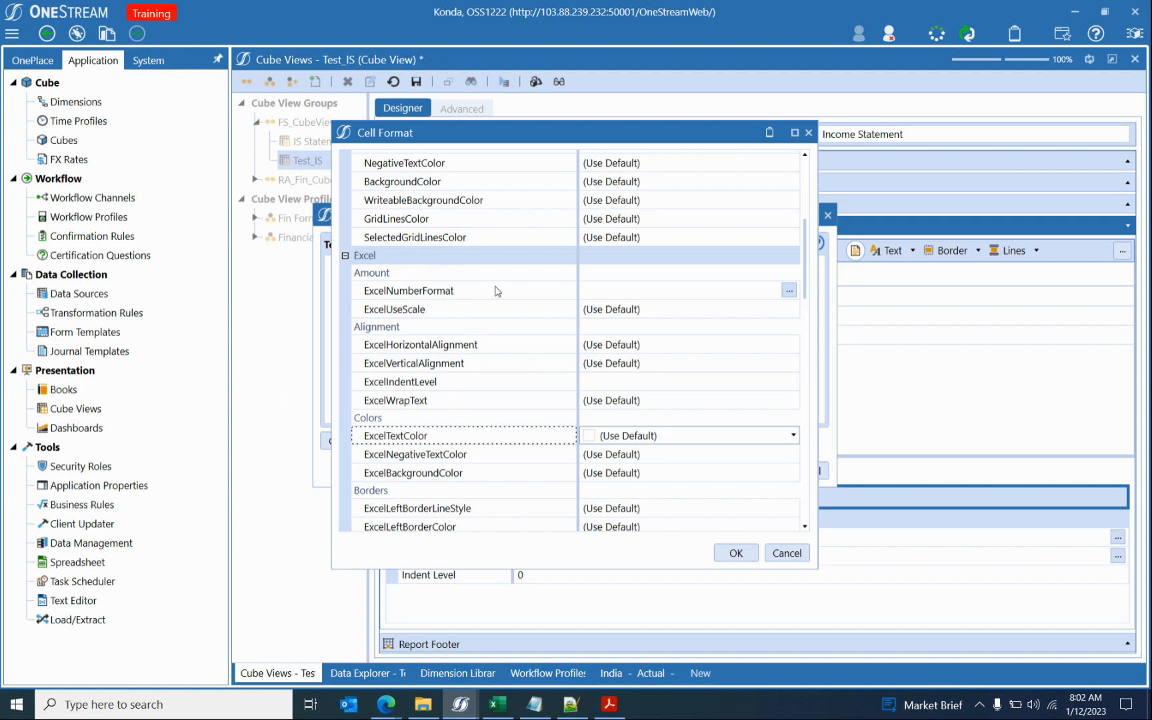
{"action": "left_click", "coordinate": [345, 256]}
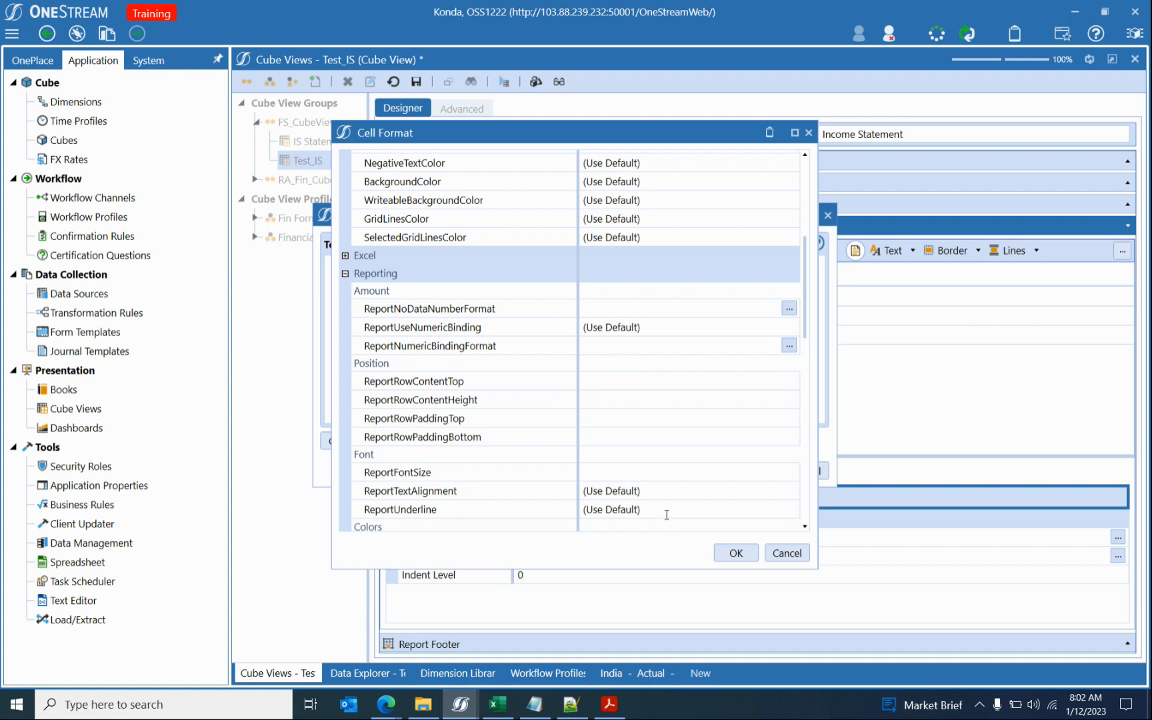
{"action": "left_click", "coordinate": [345, 274]}
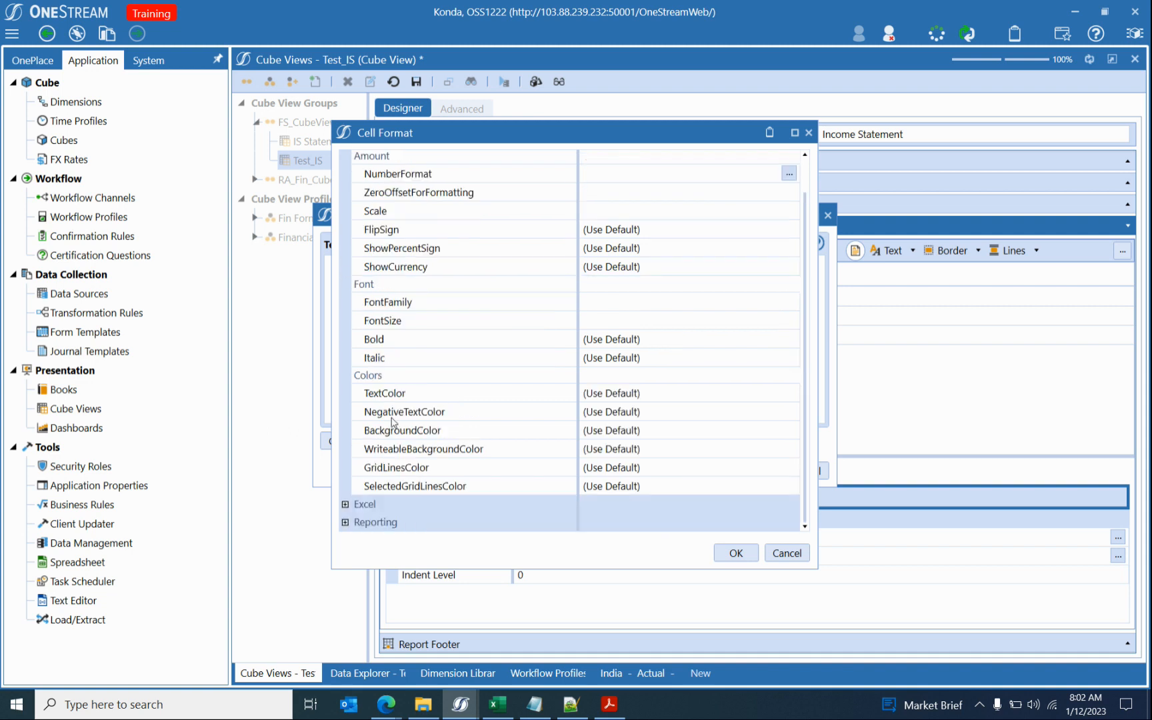
{"action": "scroll", "coordinate": [394, 420], "scroll_direction": "up", "scroll_amount": 1}
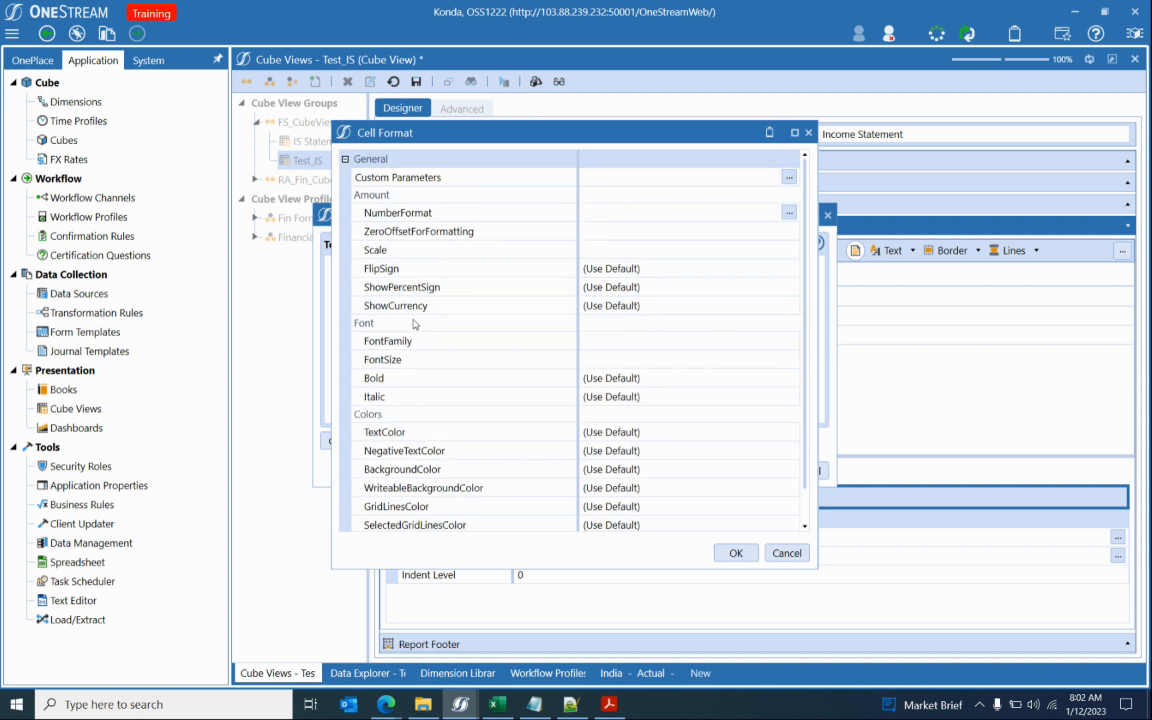
{"action": "left_click", "coordinate": [345, 160]}
{"action": "left_click", "coordinate": [345, 160]}
Set ShowCurrency to True in Row2's cell format.
{"action": "left_click", "coordinate": [449, 273]}
{"action": "left_click", "coordinate": [438, 311]}
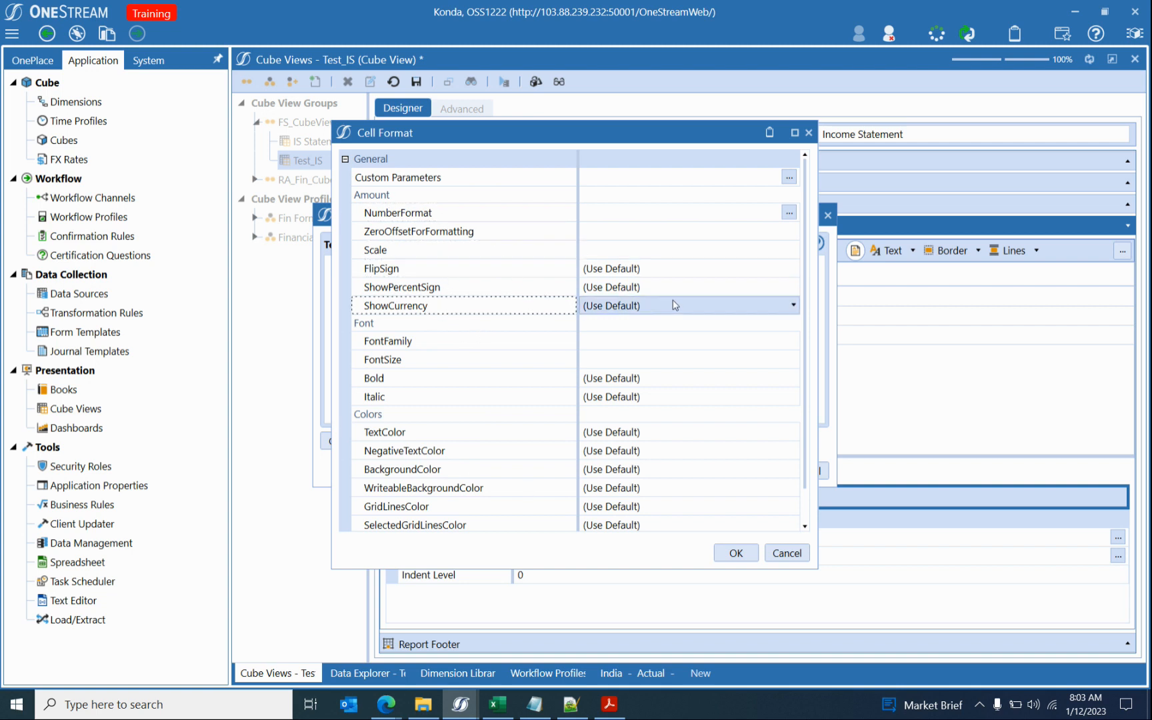
{"action": "left_click", "coordinate": [665, 311]}
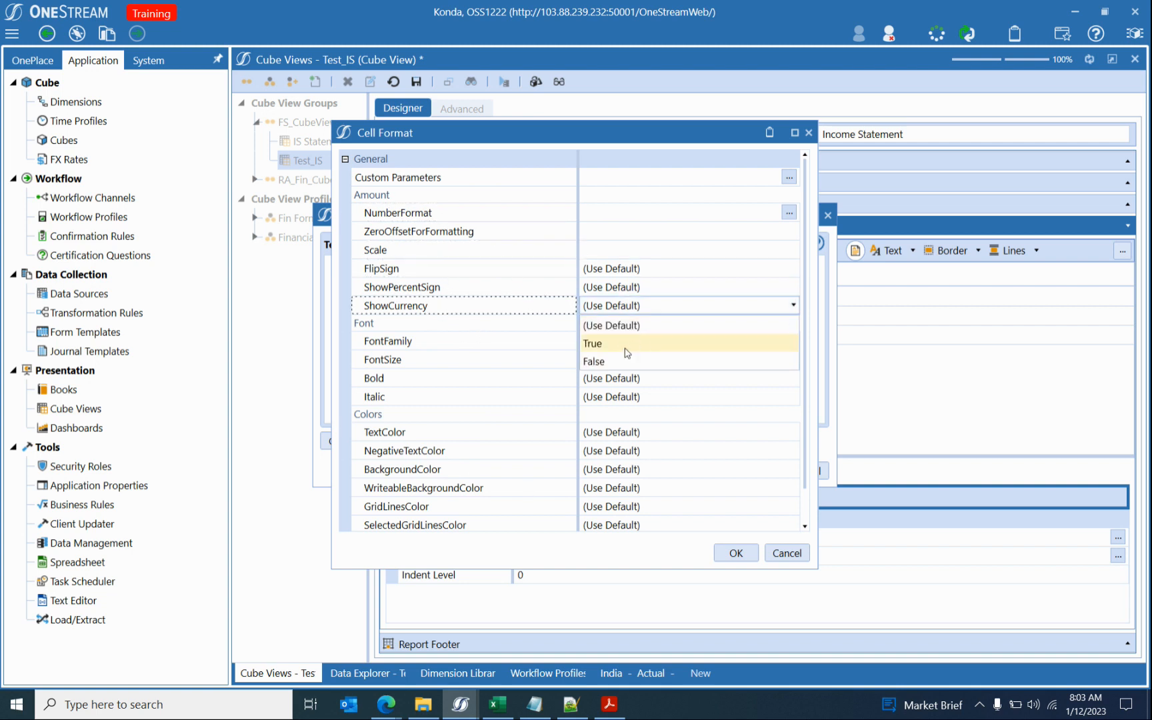
{"action": "left_click", "coordinate": [606, 343]}
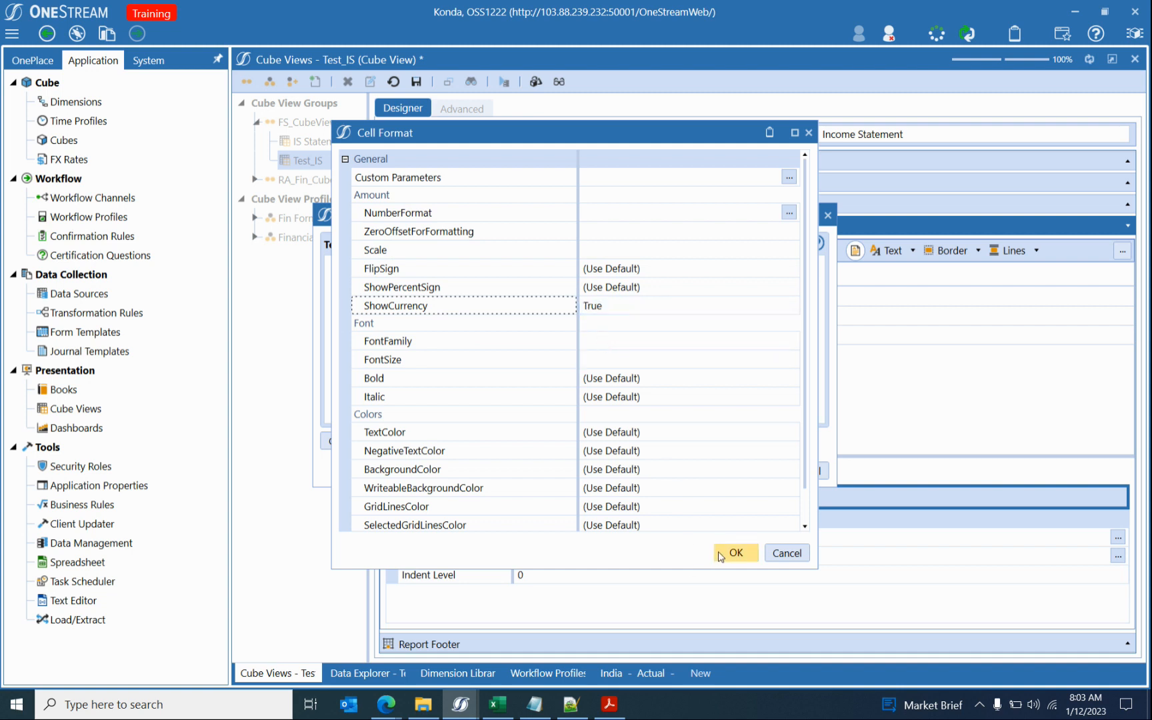
{"action": "left_click", "coordinate": [728, 550]}
{"action": "left_click", "coordinate": [752, 471]}
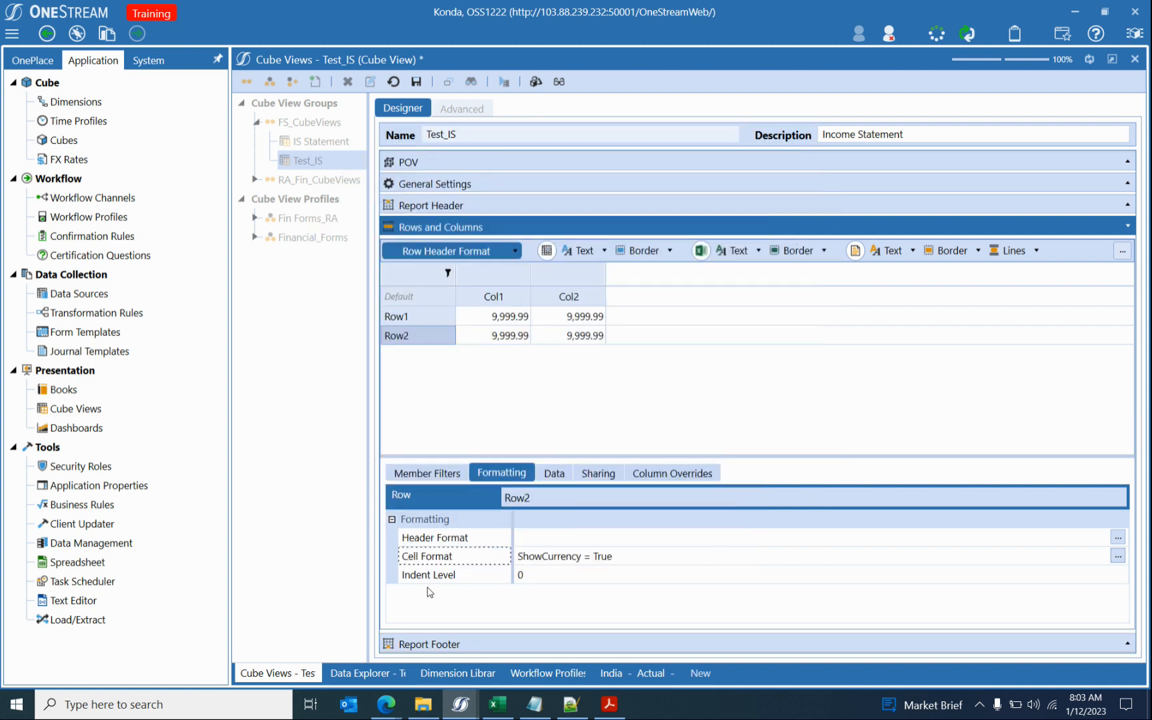
Save and run the cube view to check Row2's currency display, and return to the design.
{"action": "left_click", "coordinate": [416, 81]}
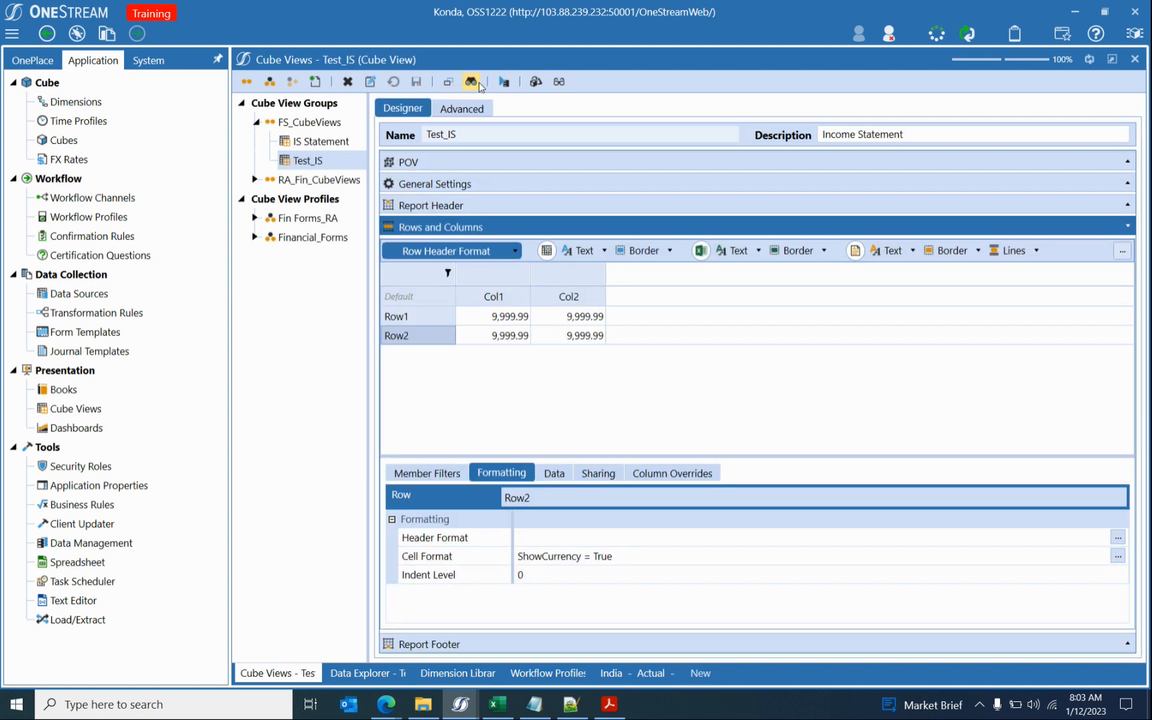
{"action": "left_click", "coordinate": [505, 81]}
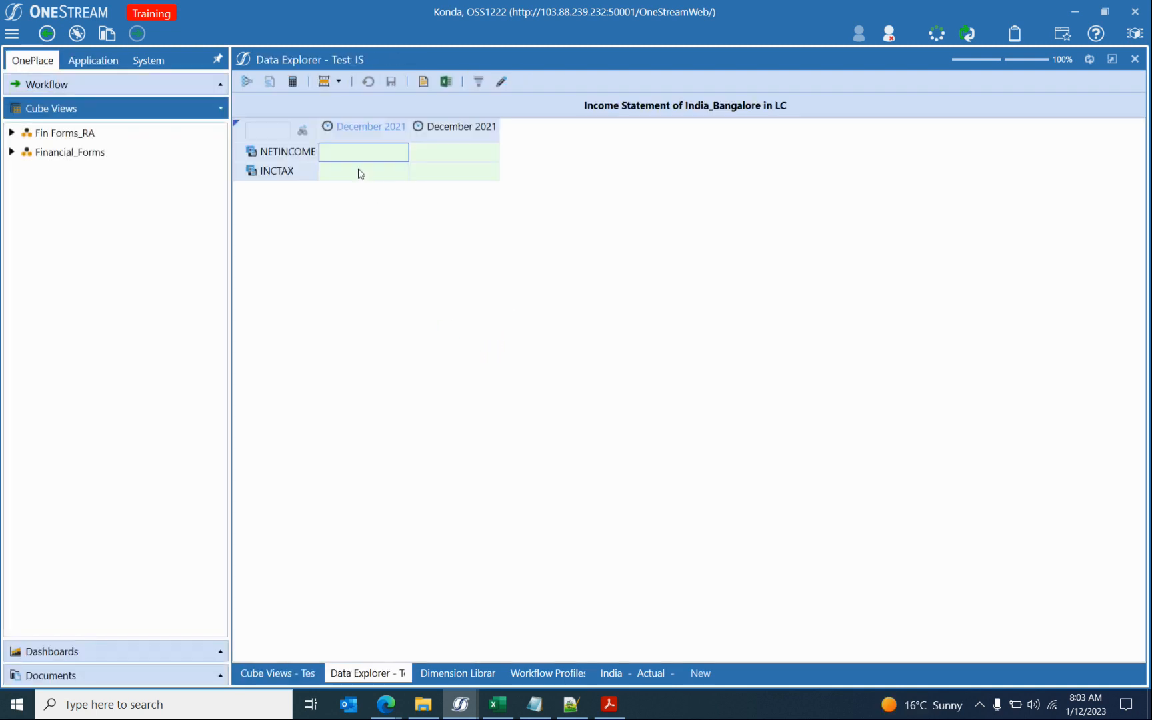
{"action": "left_click", "coordinate": [297, 674]}
Shorten Col1's Time member filter to T#Pov.
{"action": "left_click", "coordinate": [483, 298]}
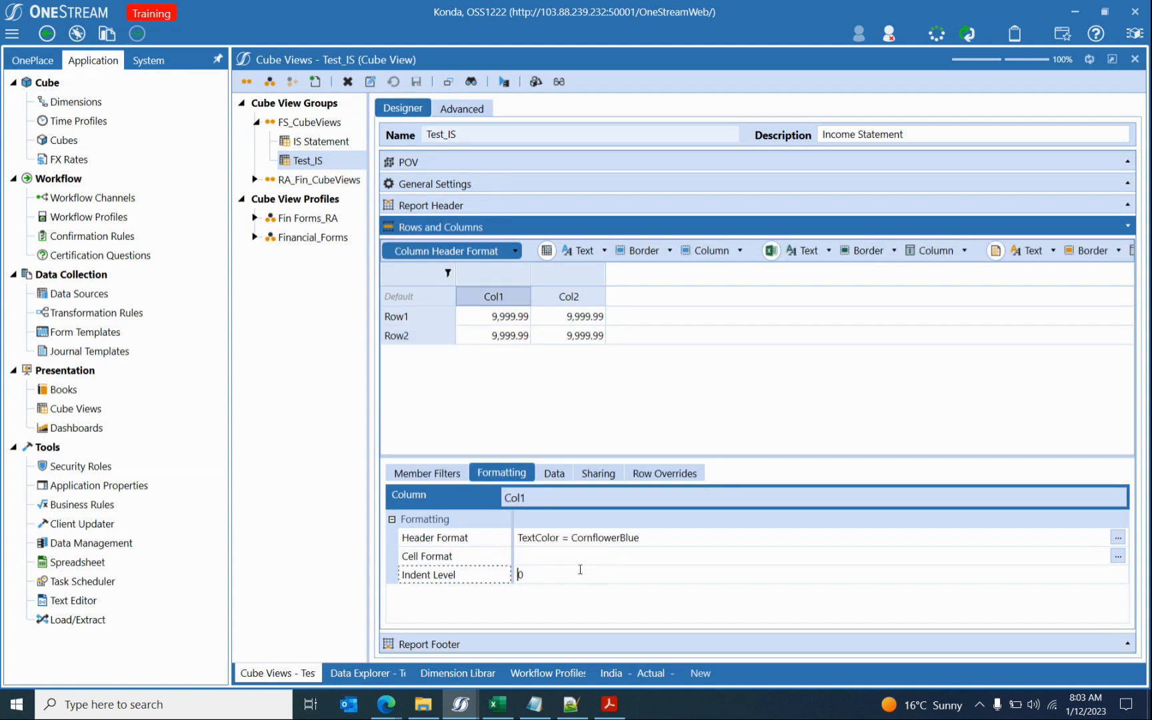
{"action": "left_click", "coordinate": [448, 477]}
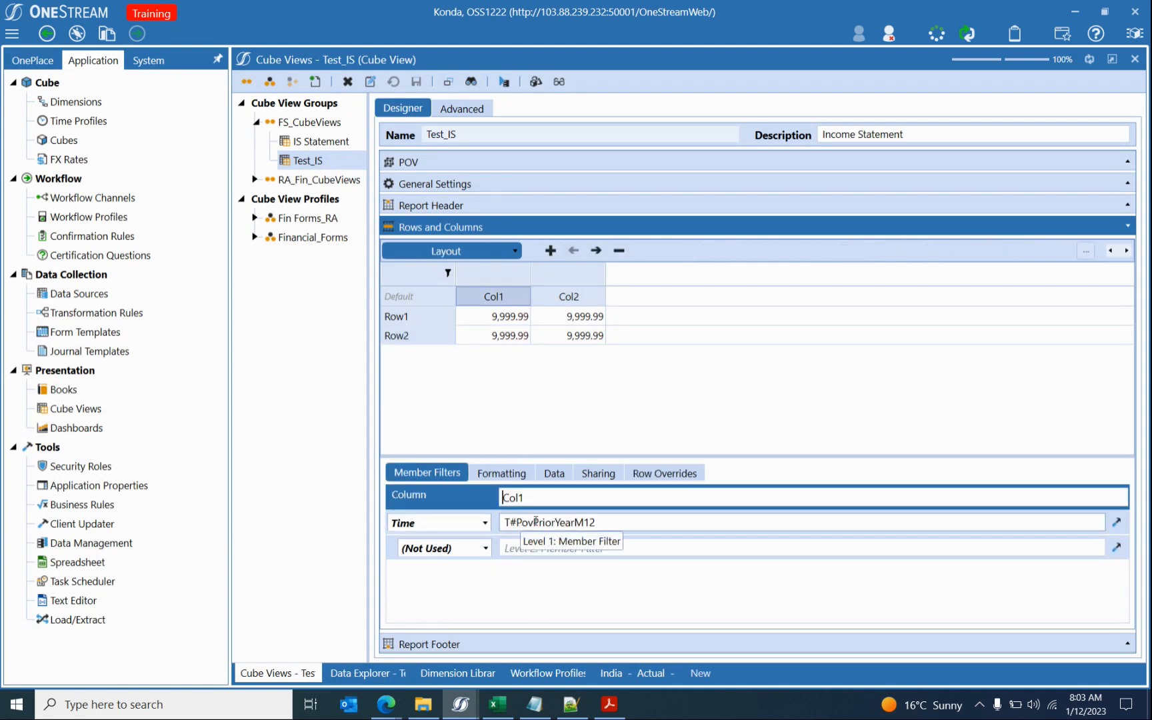
{"action": "left_click_drag", "start_coordinate": [534, 521], "coordinate": [648, 523]}
{"action": "key", "text": "BackSpace"}
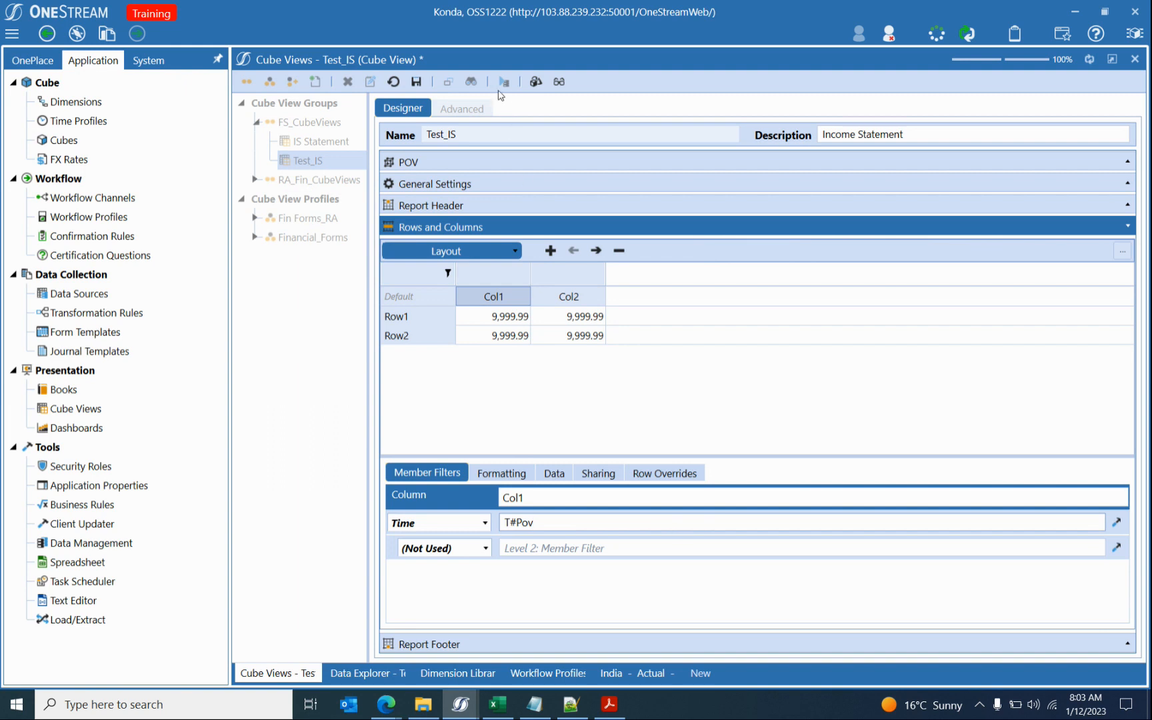
Save and run the cube view to check Col1's data for the POV period, and return to the design.
{"action": "left_click", "coordinate": [418, 83]}
{"action": "left_click", "coordinate": [504, 81]}
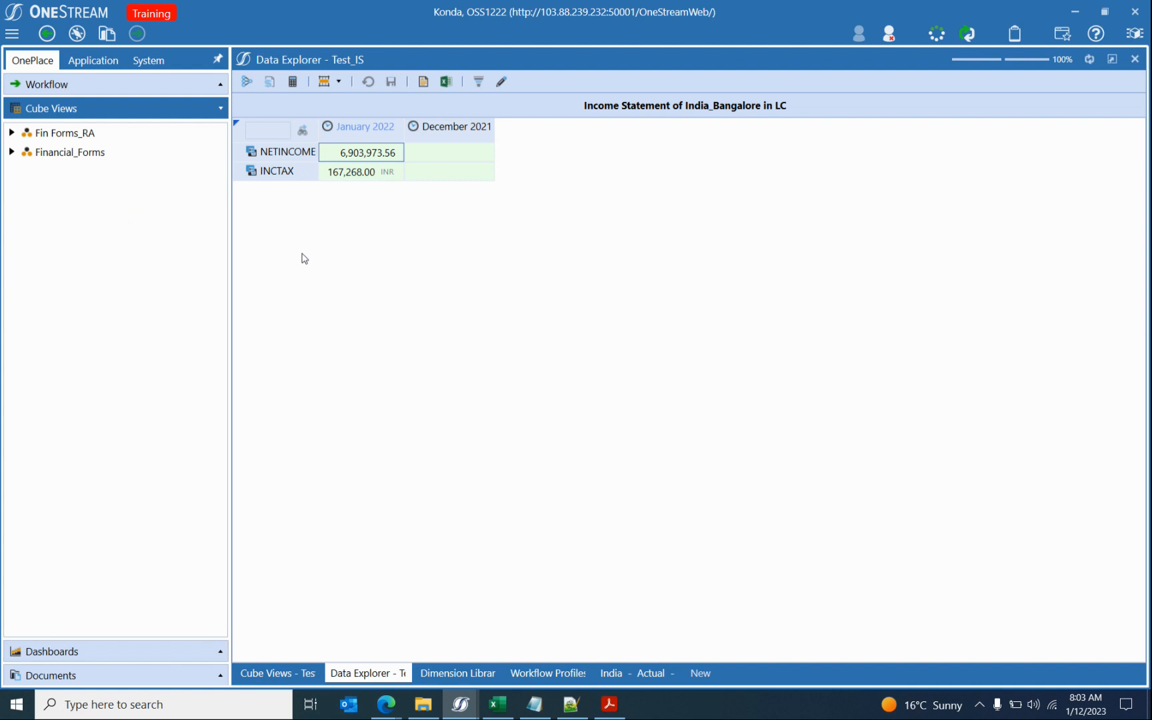
{"action": "left_click", "coordinate": [268, 671]}
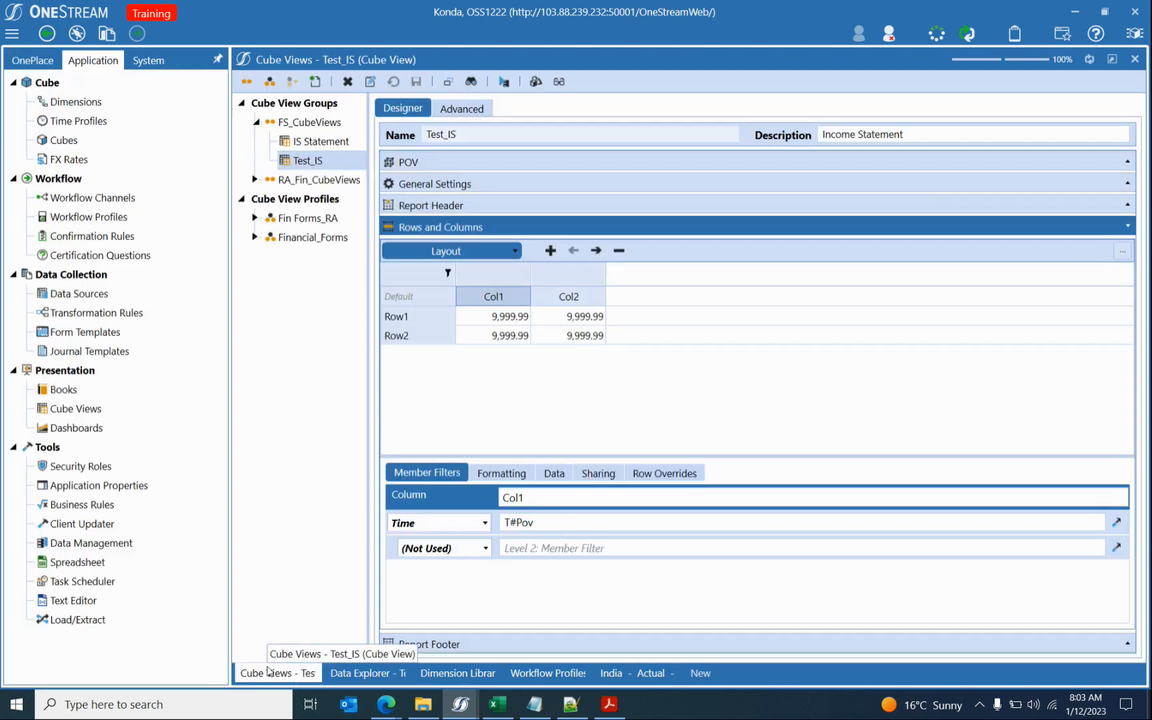
Compare the cube view grid's Default cell with the whole-sheet selection on the Day16 sheet in Excel, and return to OneStream.
{"action": "left_click", "coordinate": [413, 298]}
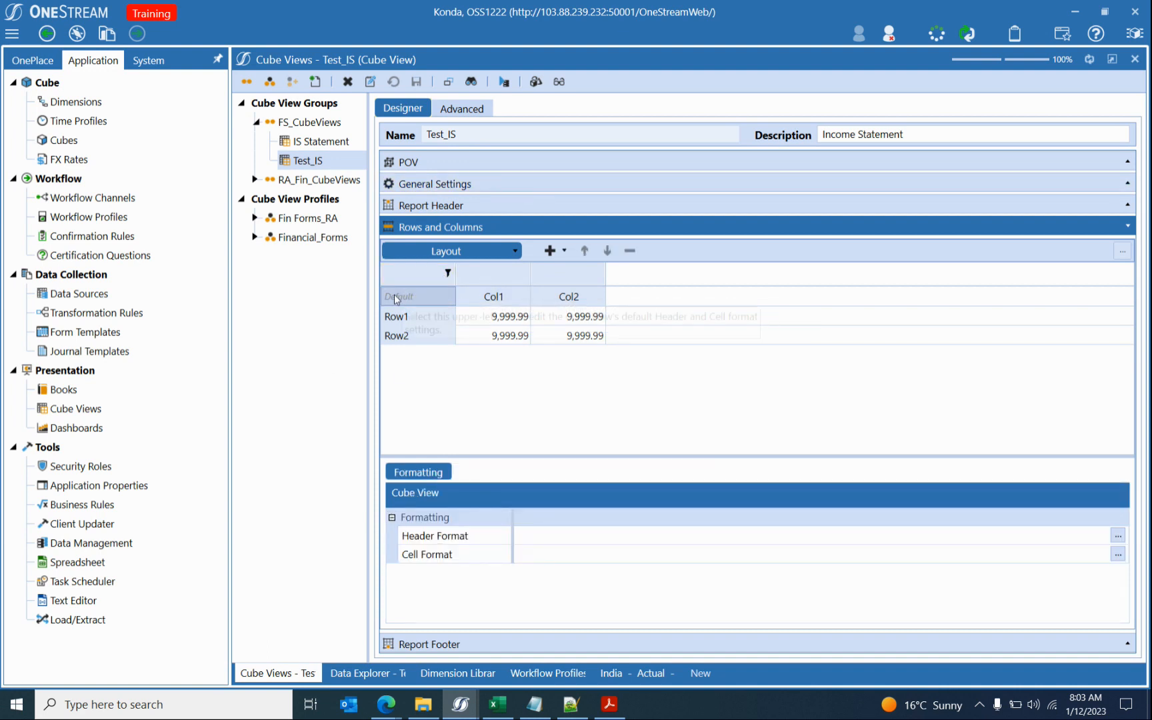
{"action": "left_click", "coordinate": [498, 704]}
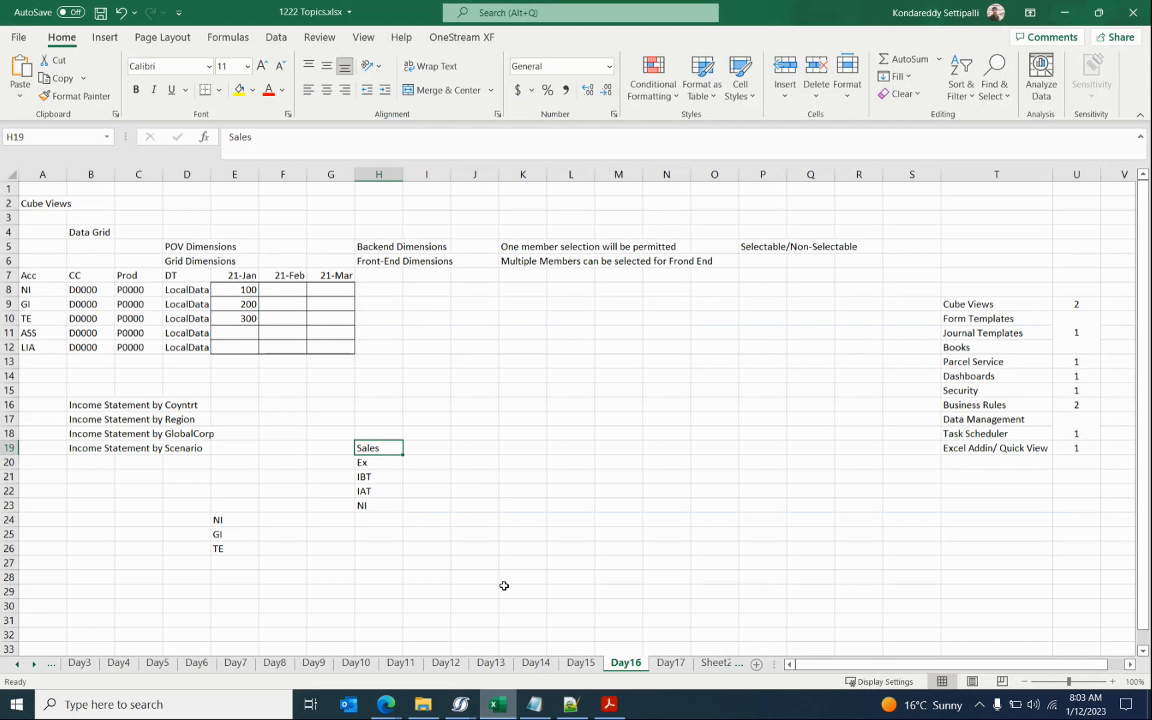
{"action": "left_click", "coordinate": [11, 173]}
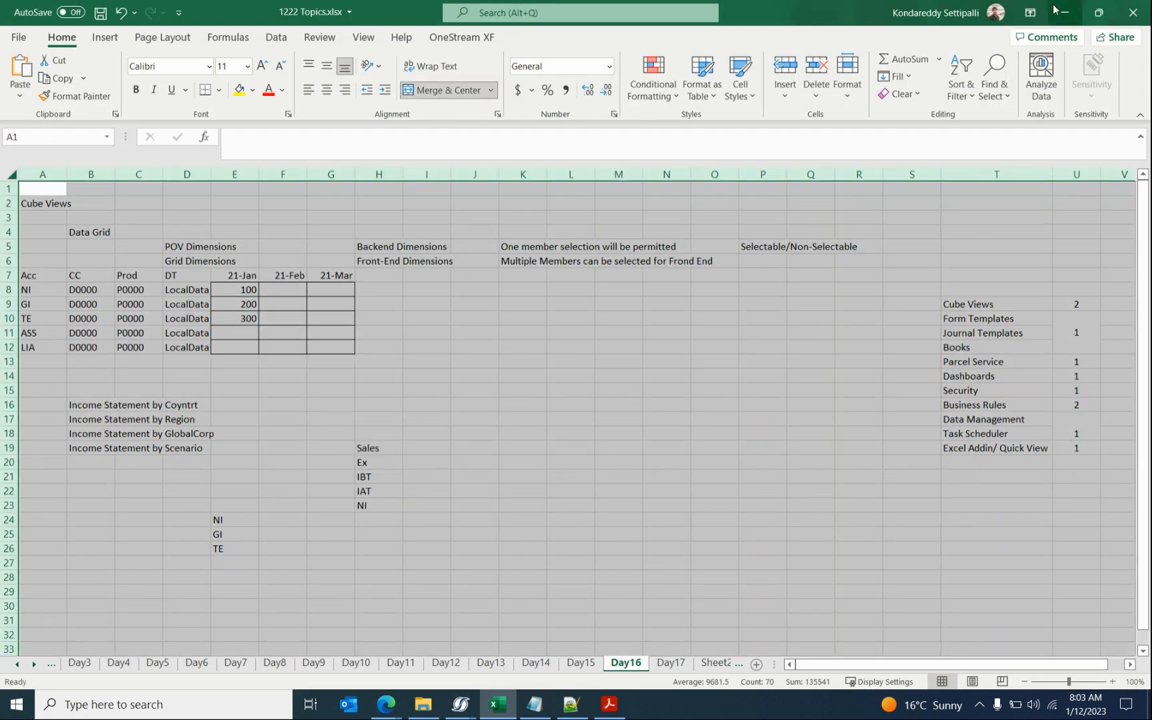
{"action": "key", "text": "alt+Tab"}
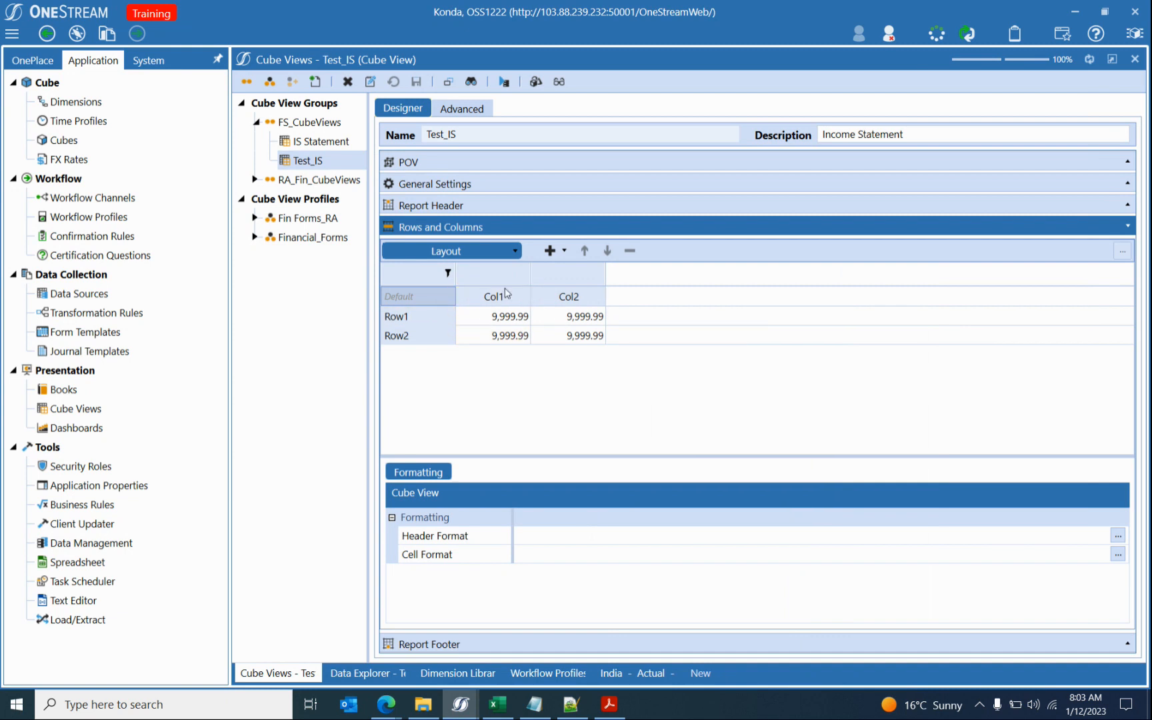
{"action": "left_click", "coordinate": [481, 316]}
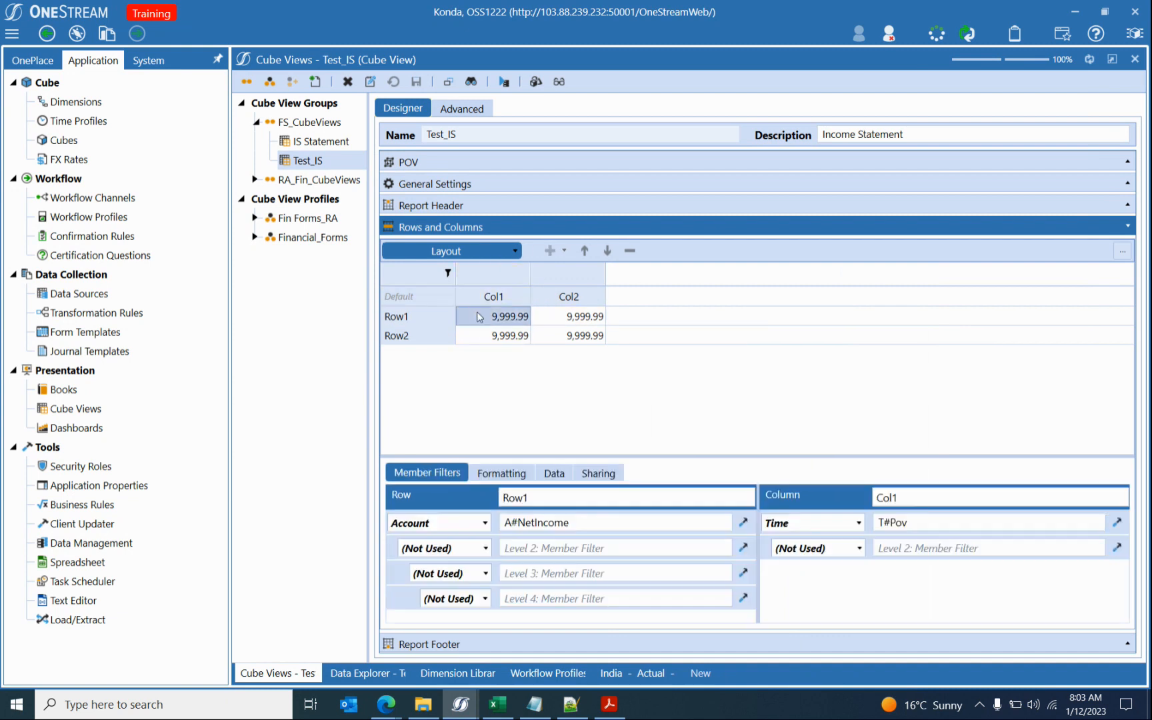
{"action": "left_click", "coordinate": [492, 297]}
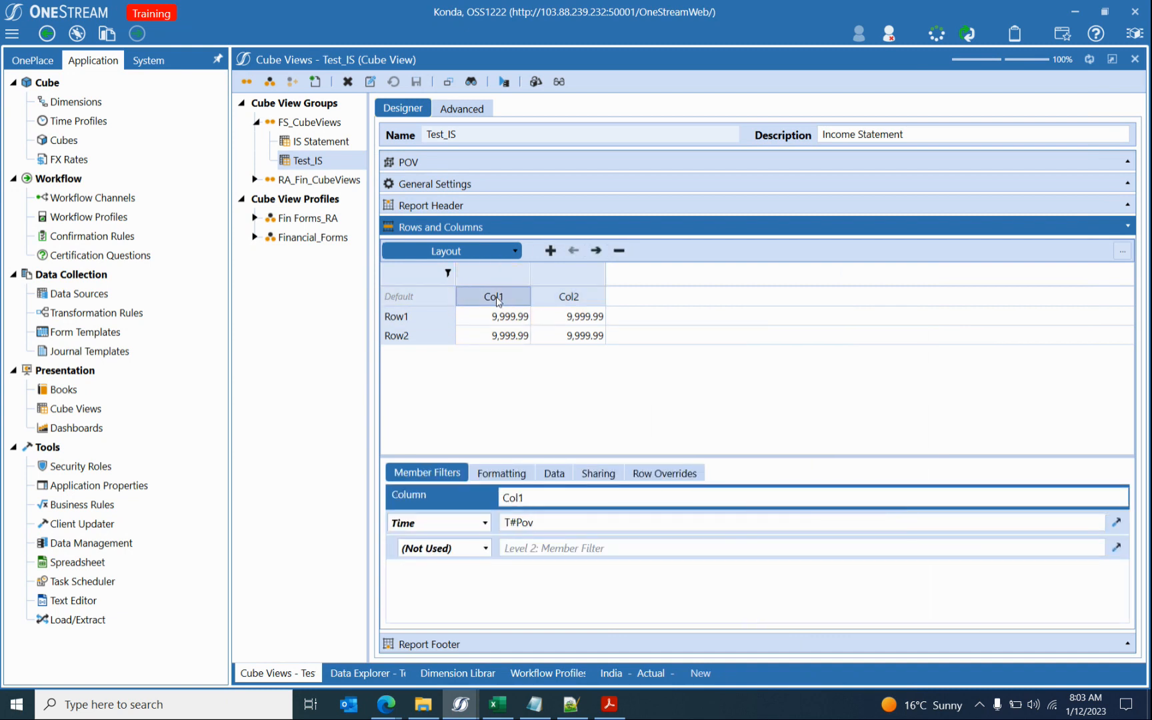
{"action": "left_click", "coordinate": [401, 298]}
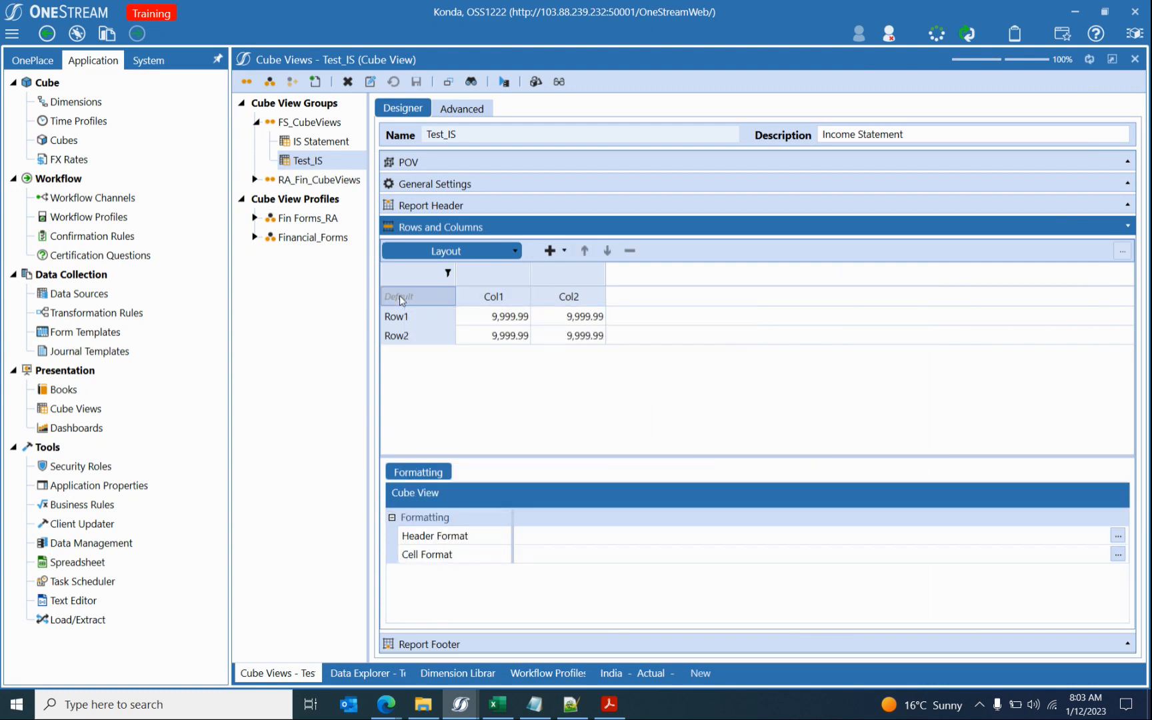
Enable Show Currency in the cube view's default cell format so that it applies to all rows and columns.
{"action": "left_click", "coordinate": [520, 250]}
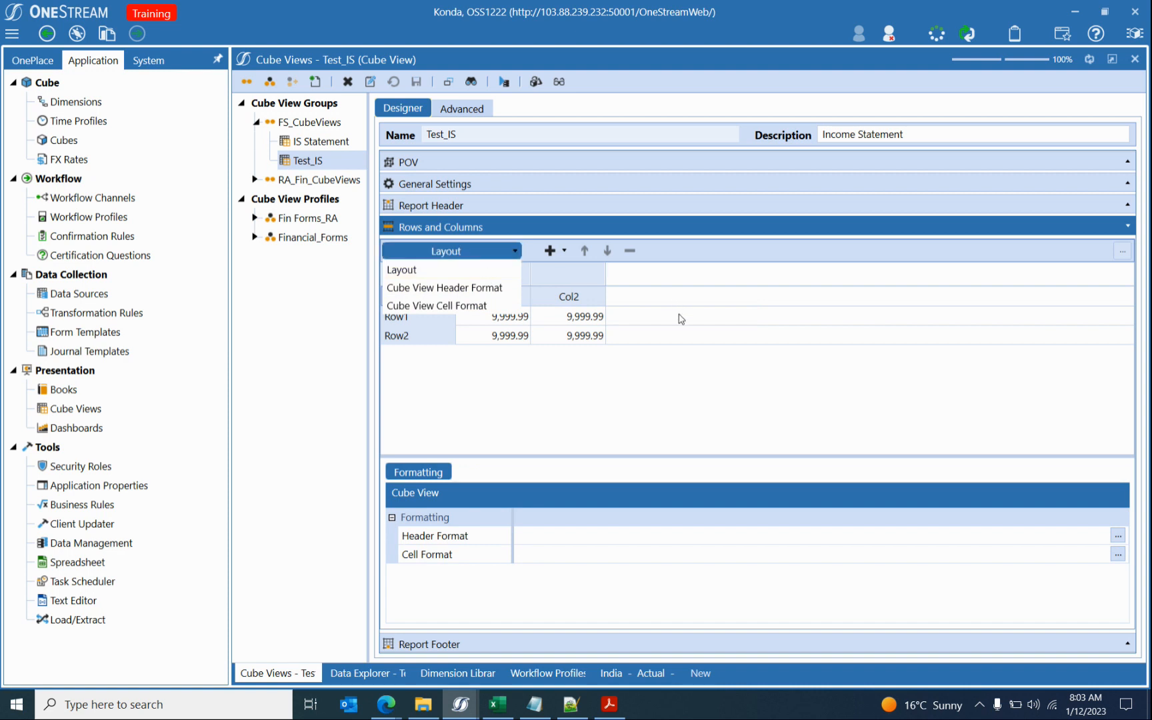
{"action": "left_click", "coordinate": [485, 271]}
{"action": "left_click", "coordinate": [513, 254]}
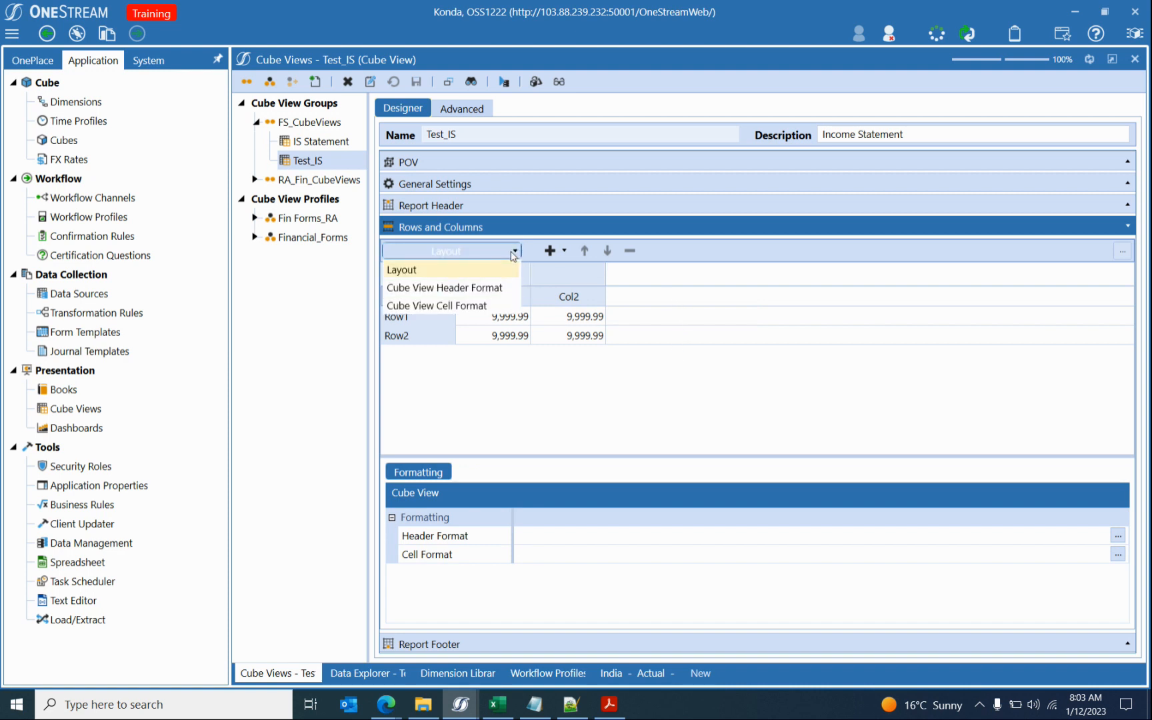
{"action": "left_click", "coordinate": [489, 306]}
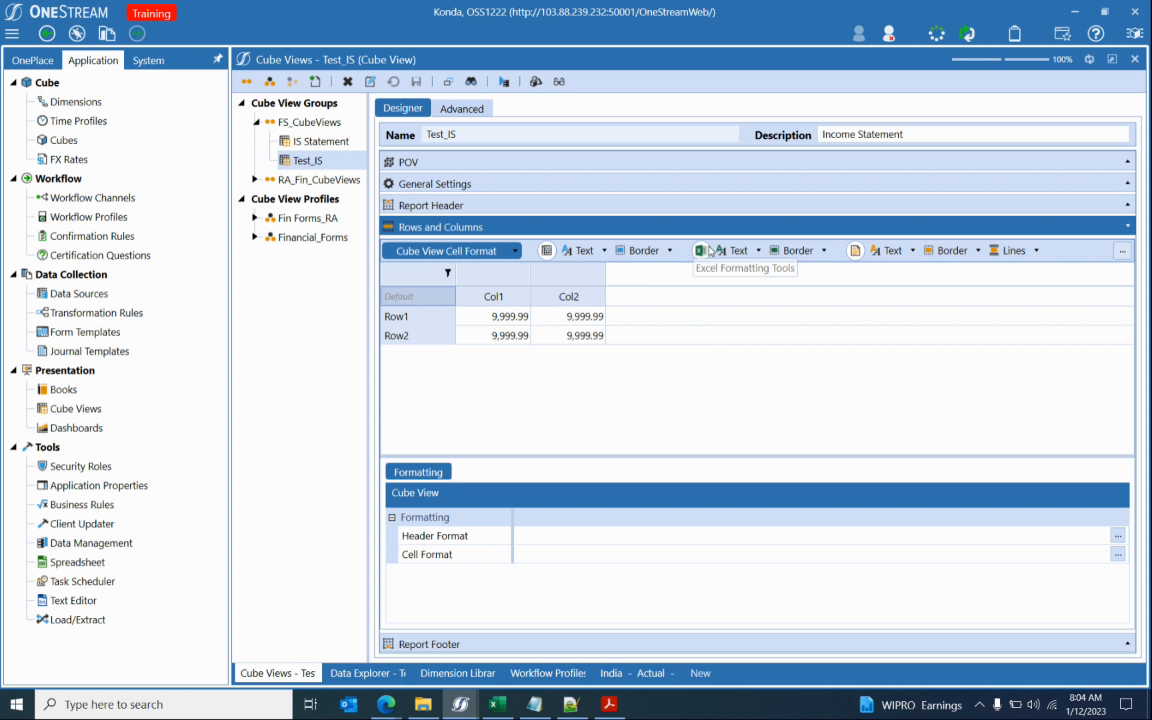
{"action": "left_click", "coordinate": [606, 249]}
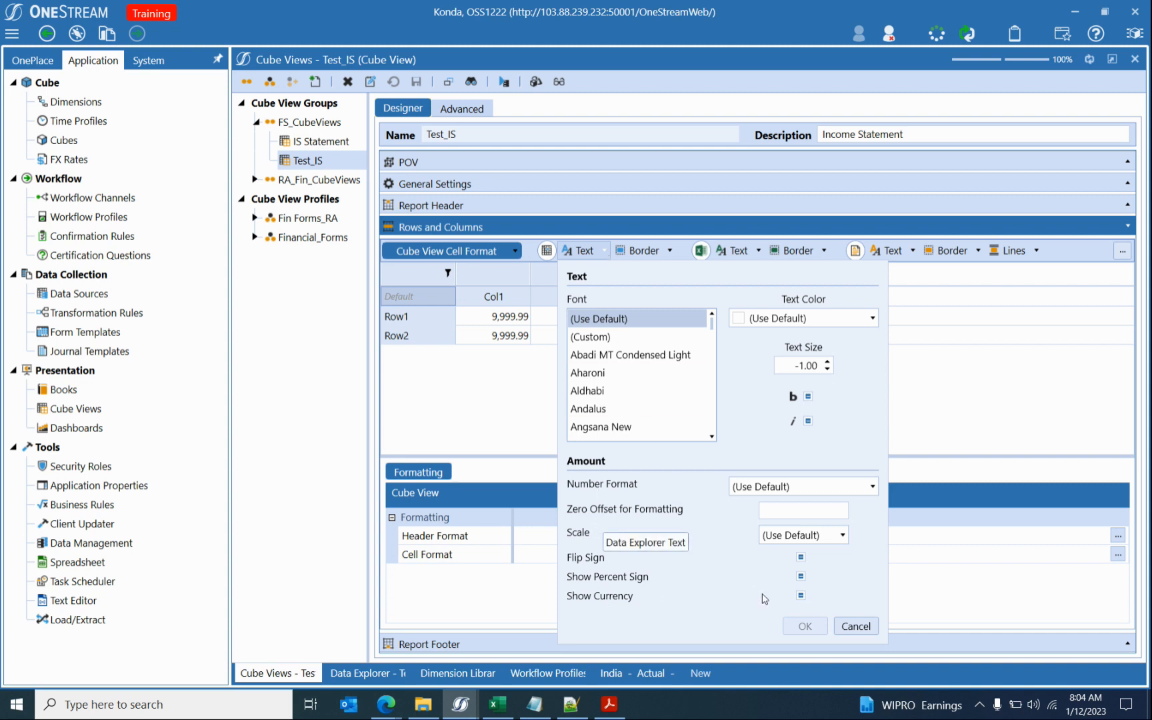
{"action": "left_click", "coordinate": [801, 594]}
{"action": "left_click", "coordinate": [805, 627]}
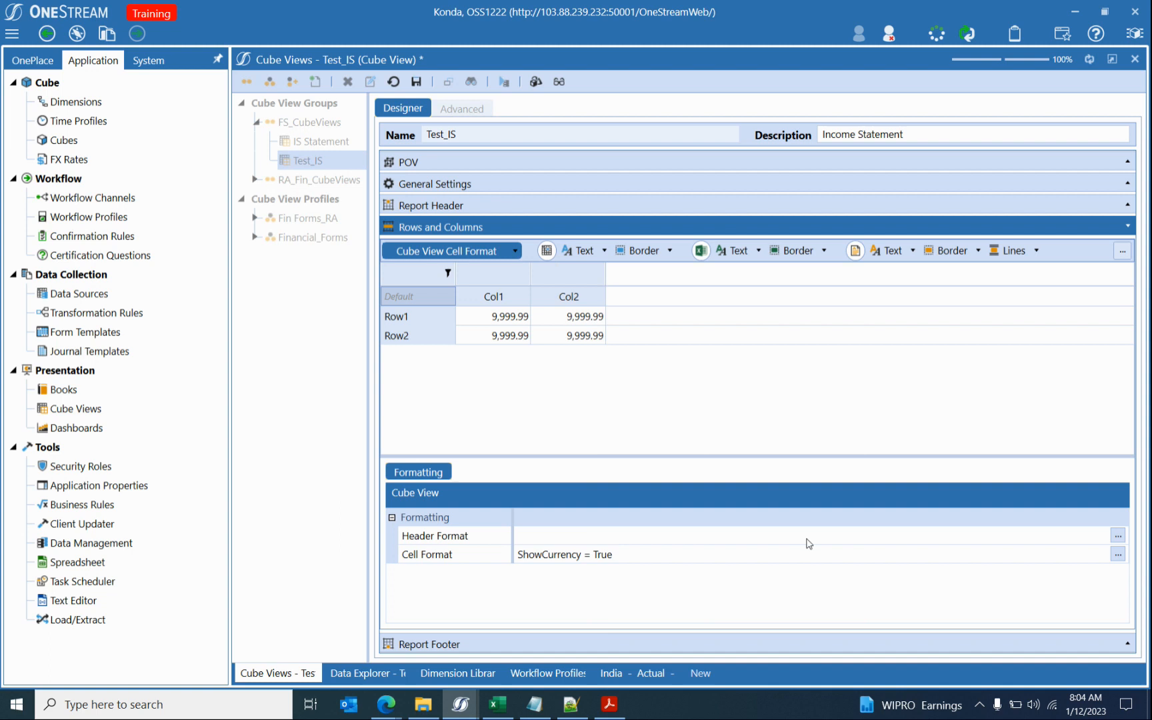
Save and run the cube view to check the currency in both account rows, and return to Col1 in the design.
{"action": "left_click", "coordinate": [417, 81]}
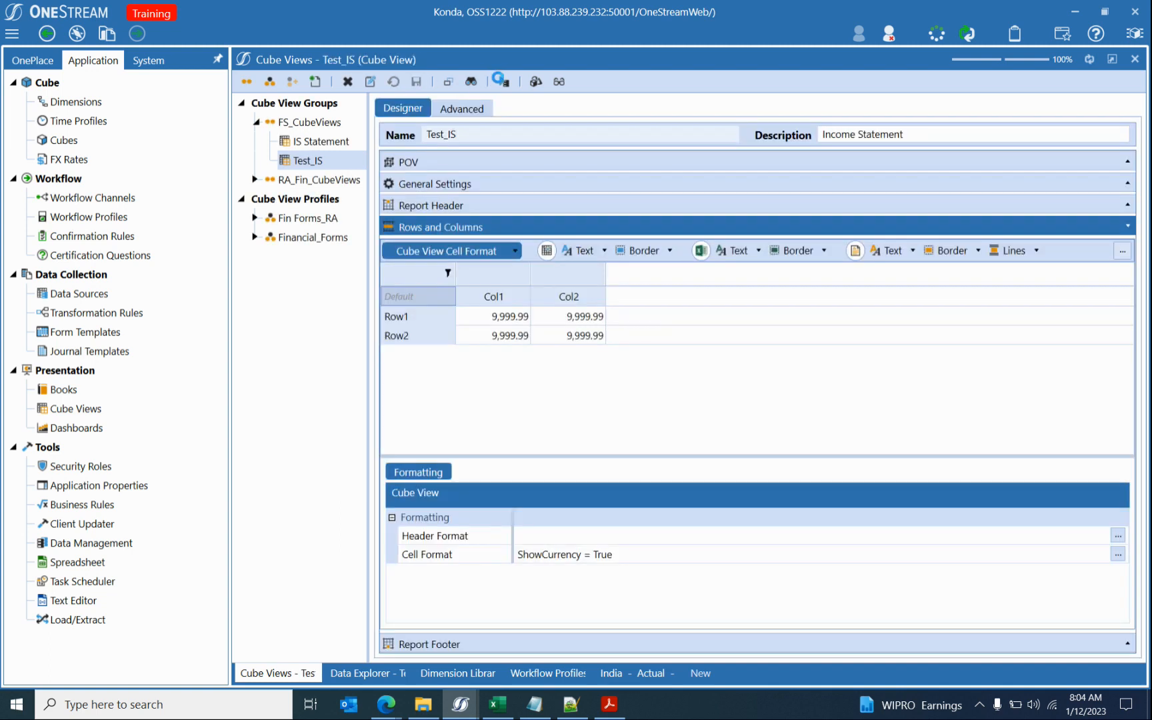
{"action": "left_click", "coordinate": [504, 82]}
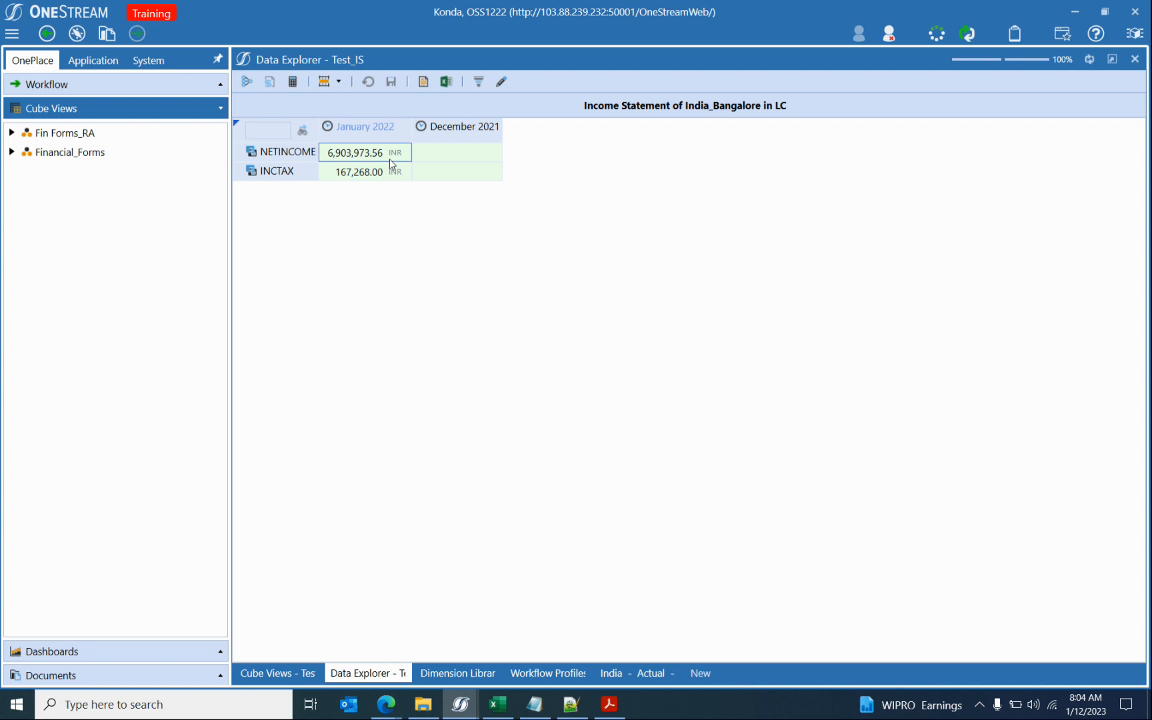
{"action": "left_click", "coordinate": [308, 671]}
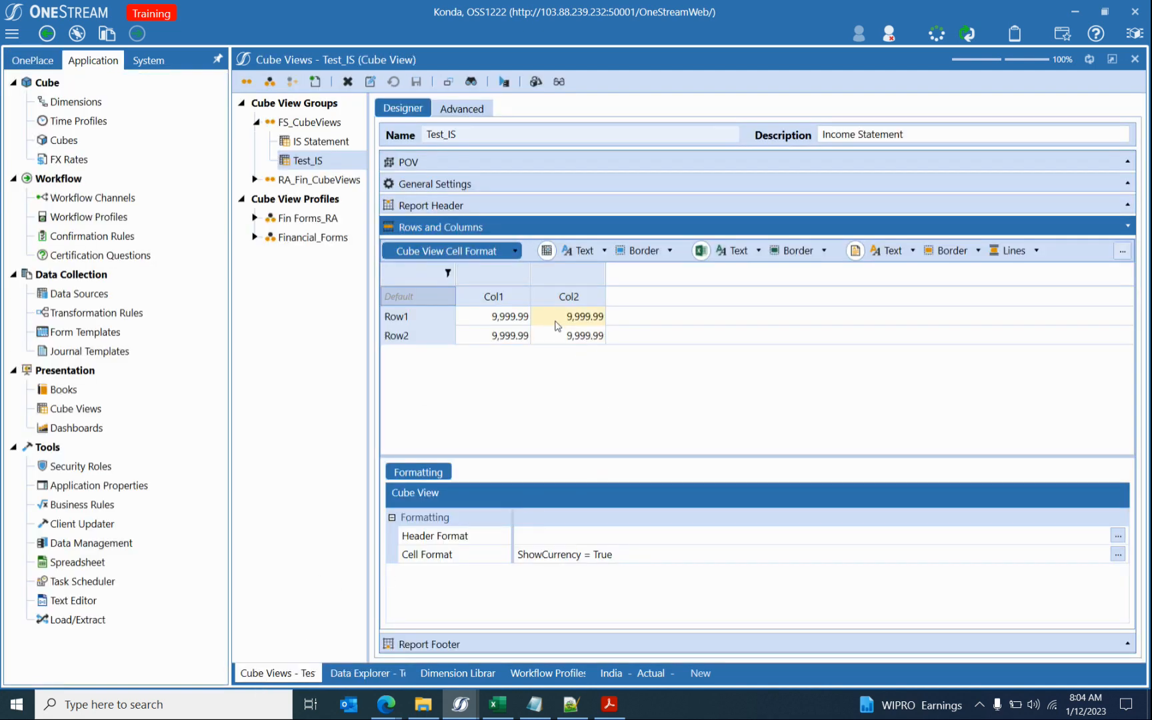
{"action": "left_click", "coordinate": [493, 296]}
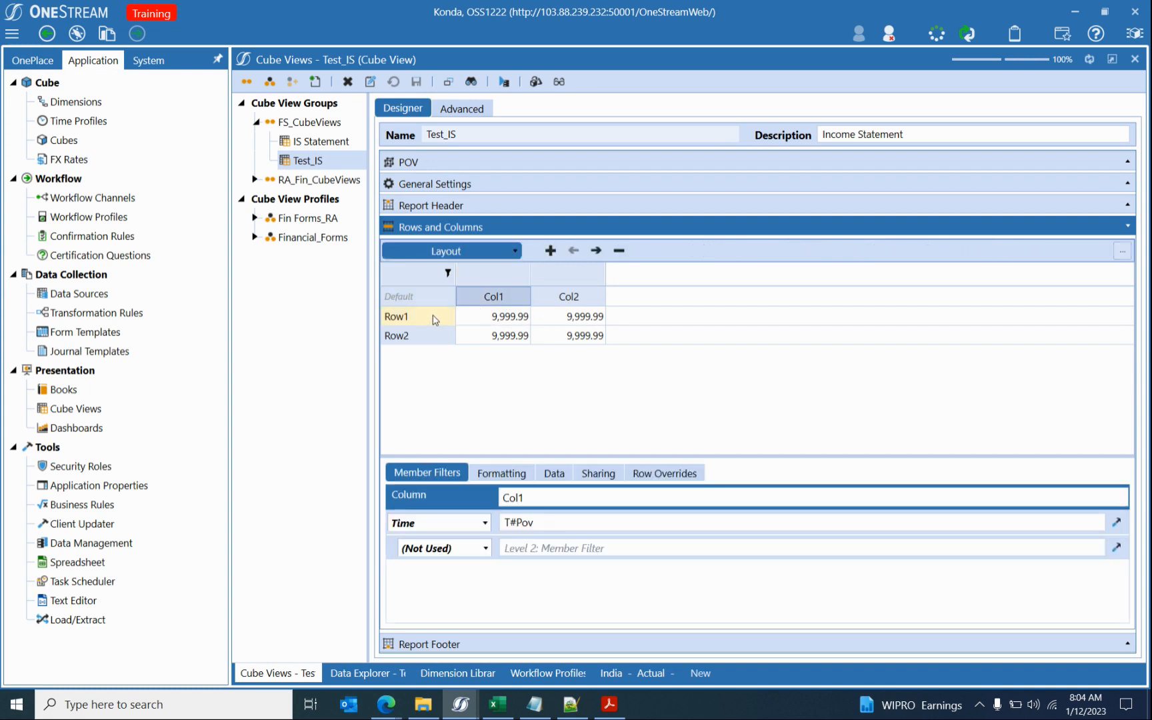
Examine Row1's general data settings, including Can Modify Data, Cell Type and List Parameter.
{"action": "left_click", "coordinate": [435, 318]}
{"action": "left_click", "coordinate": [553, 472]}
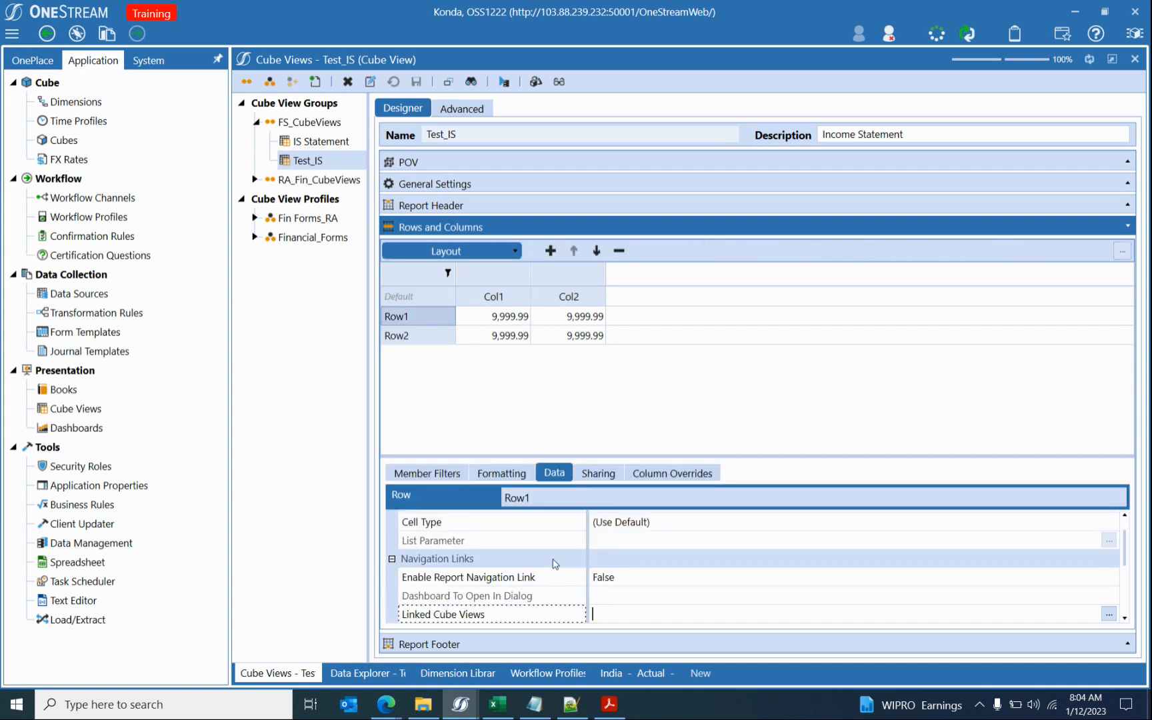
{"action": "scroll", "coordinate": [554, 564], "scroll_direction": "up", "scroll_amount": 2}
{"action": "left_click", "coordinate": [652, 536]}
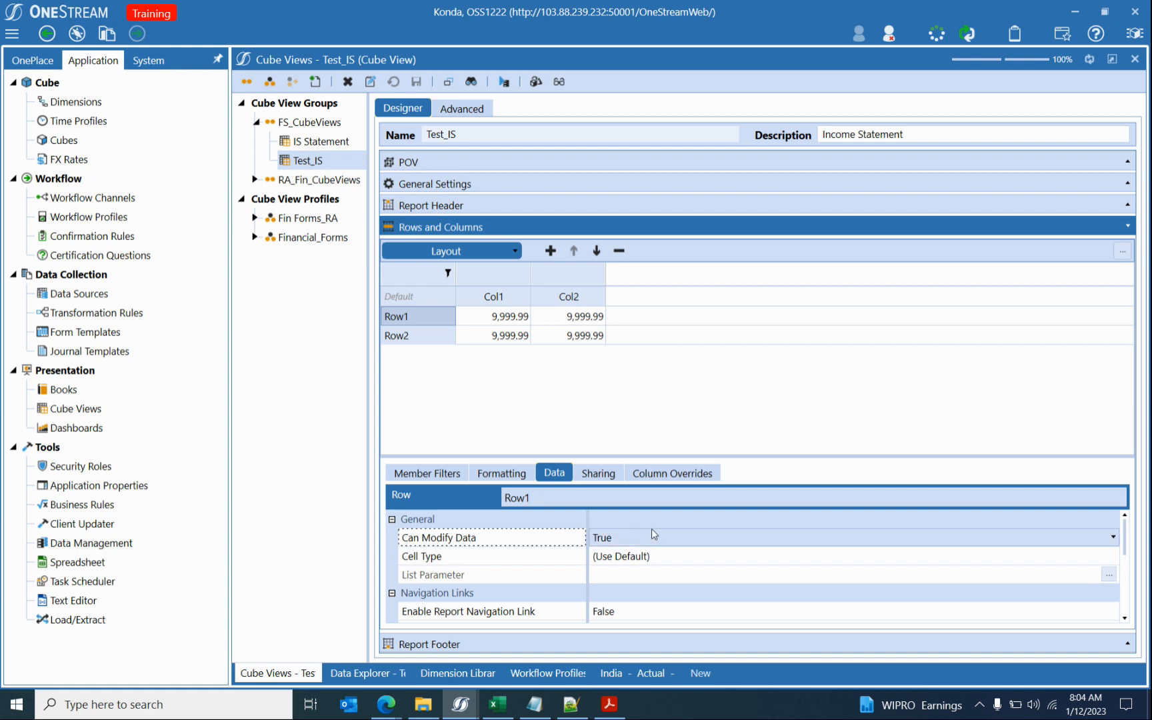
{"action": "left_click", "coordinate": [610, 557]}
{"action": "left_click", "coordinate": [624, 556]}
{"action": "left_click", "coordinate": [627, 574]}
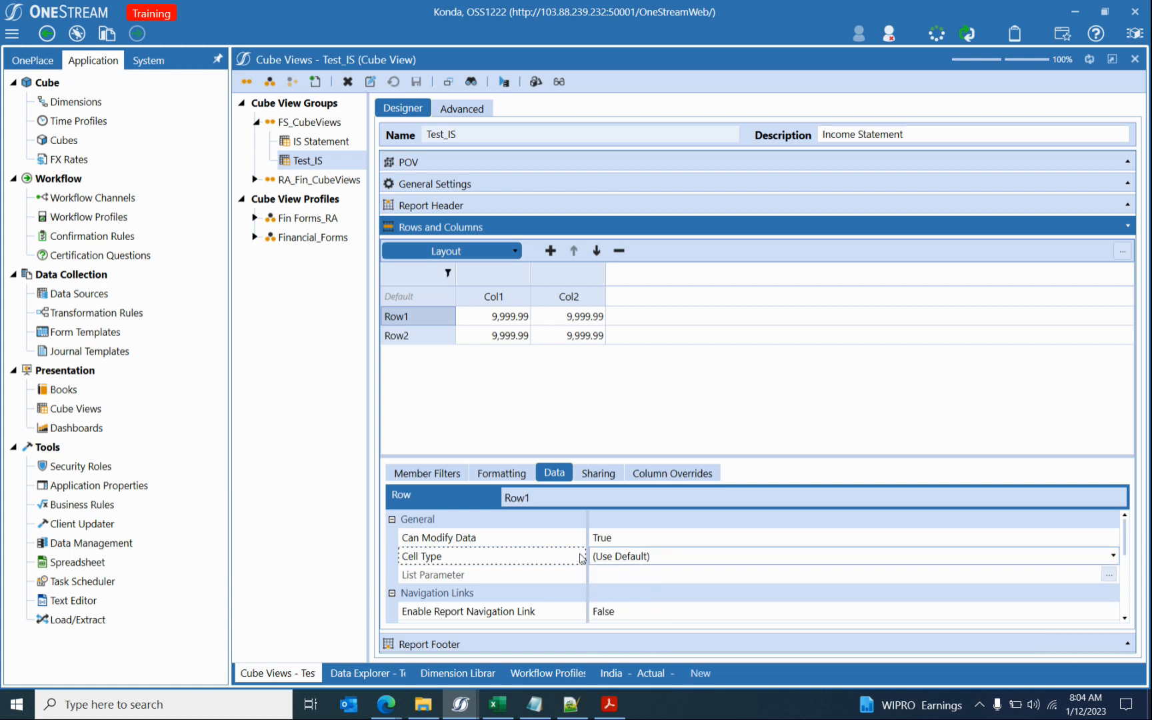
Try Combo Box as Row1's cell type, look at the data grid's currency cells, and restore the type to (Use Default).
{"action": "left_click", "coordinate": [627, 558]}
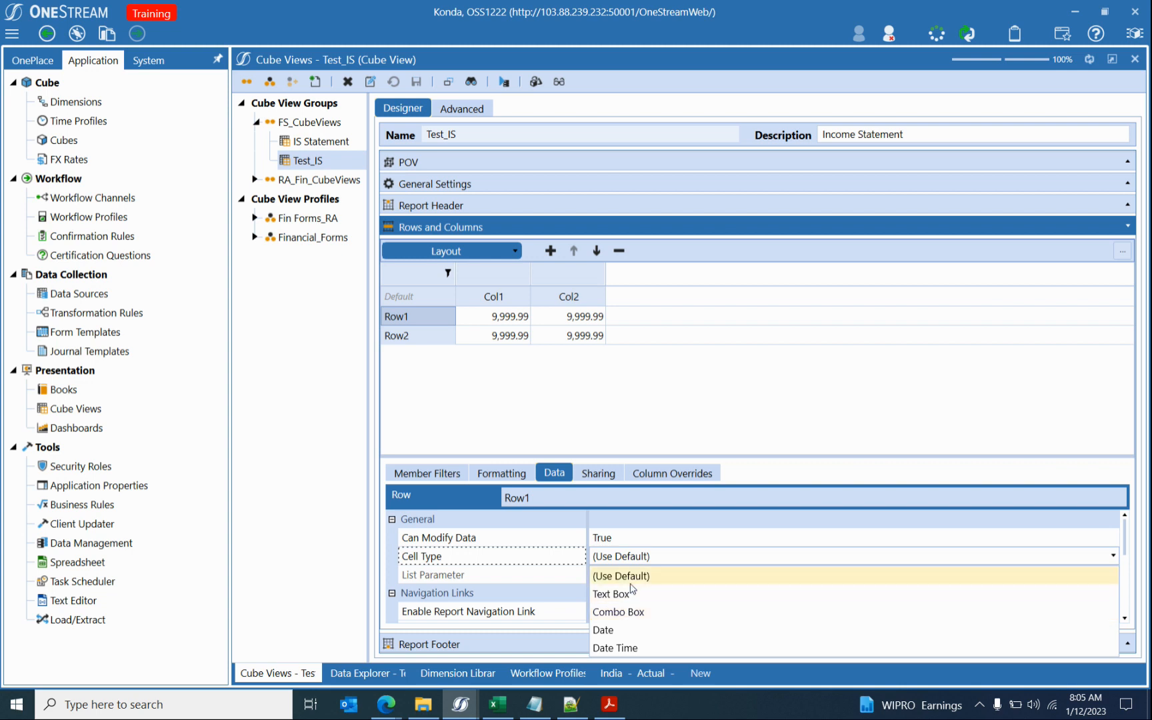
{"action": "left_click", "coordinate": [608, 612]}
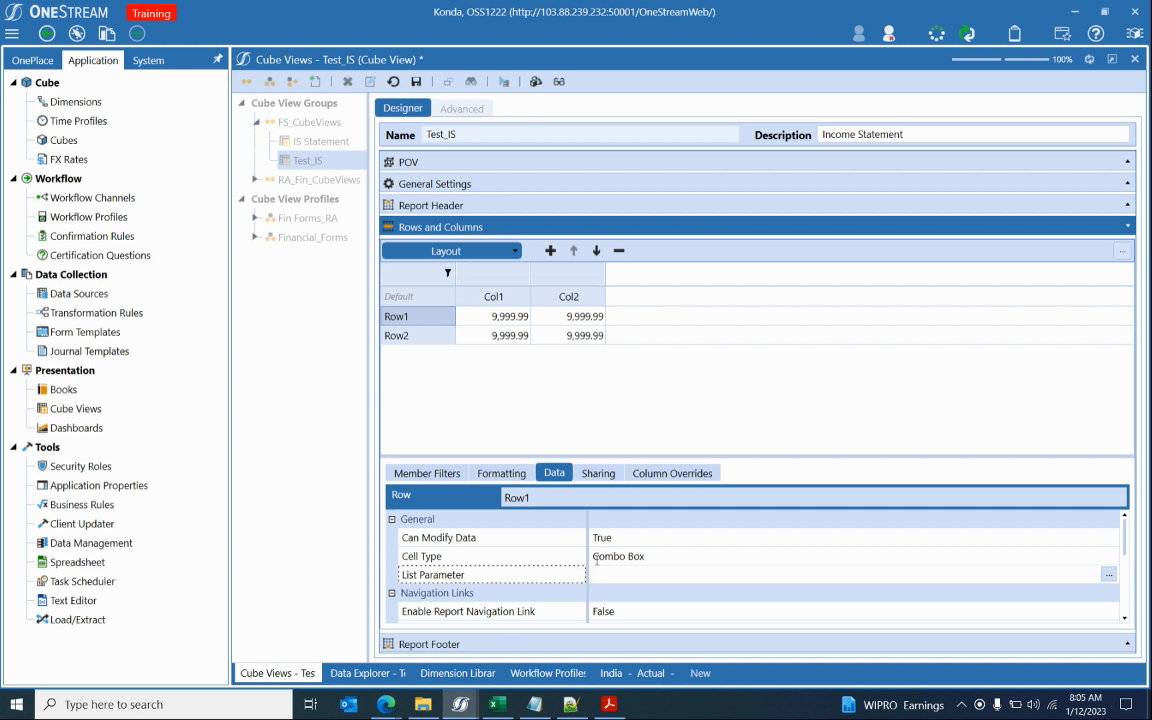
{"action": "left_click", "coordinate": [368, 672]}
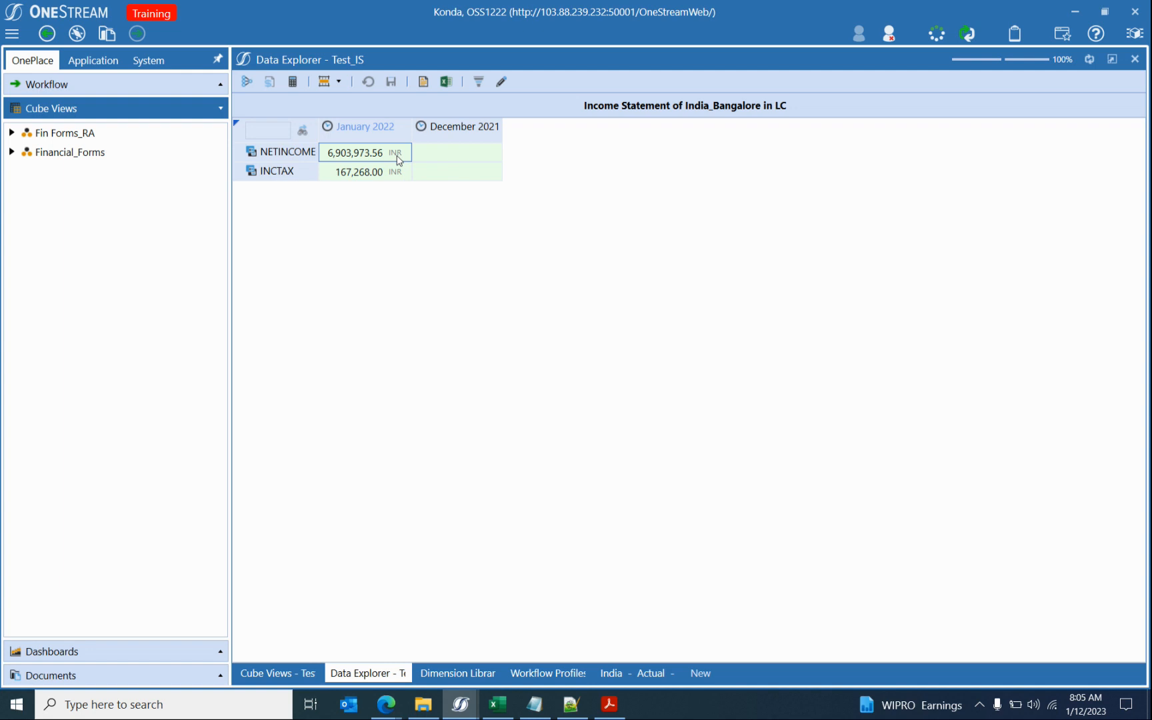
{"action": "left_click", "coordinate": [273, 673]}
{"action": "left_click", "coordinate": [634, 555]}
{"action": "left_click", "coordinate": [633, 556]}
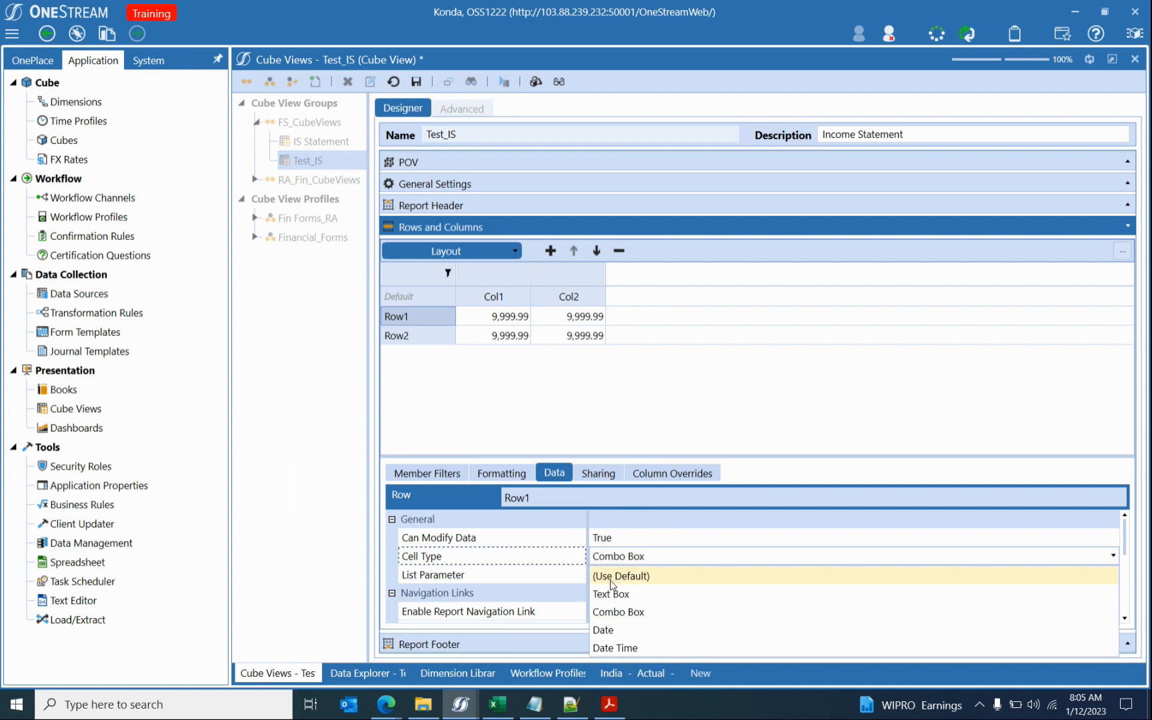
{"action": "left_click", "coordinate": [620, 575]}
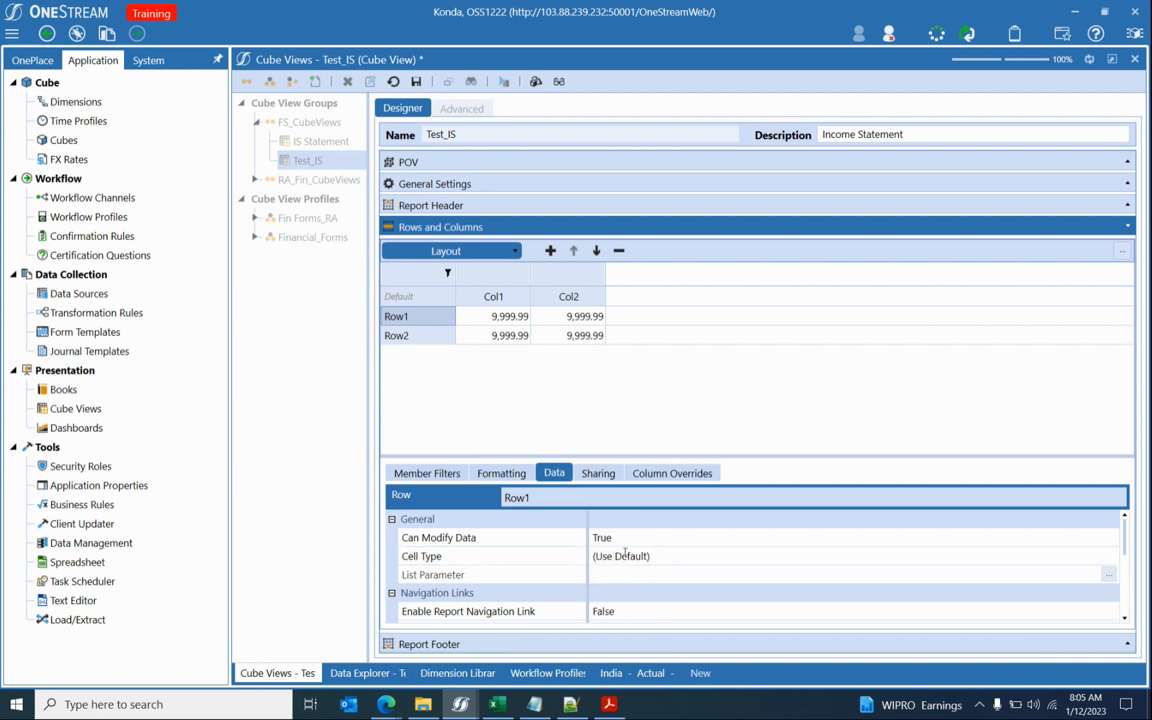
{"action": "left_click", "coordinate": [620, 557]}
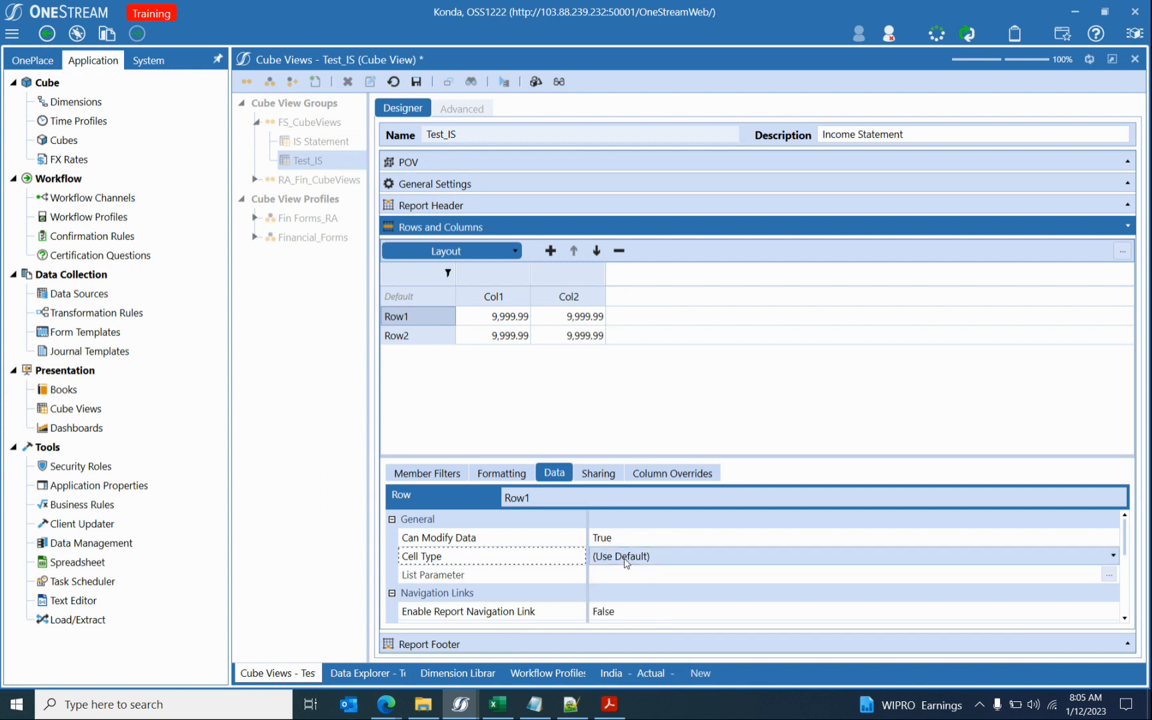
{"action": "left_click", "coordinate": [620, 557]}
{"action": "left_click", "coordinate": [607, 577]}
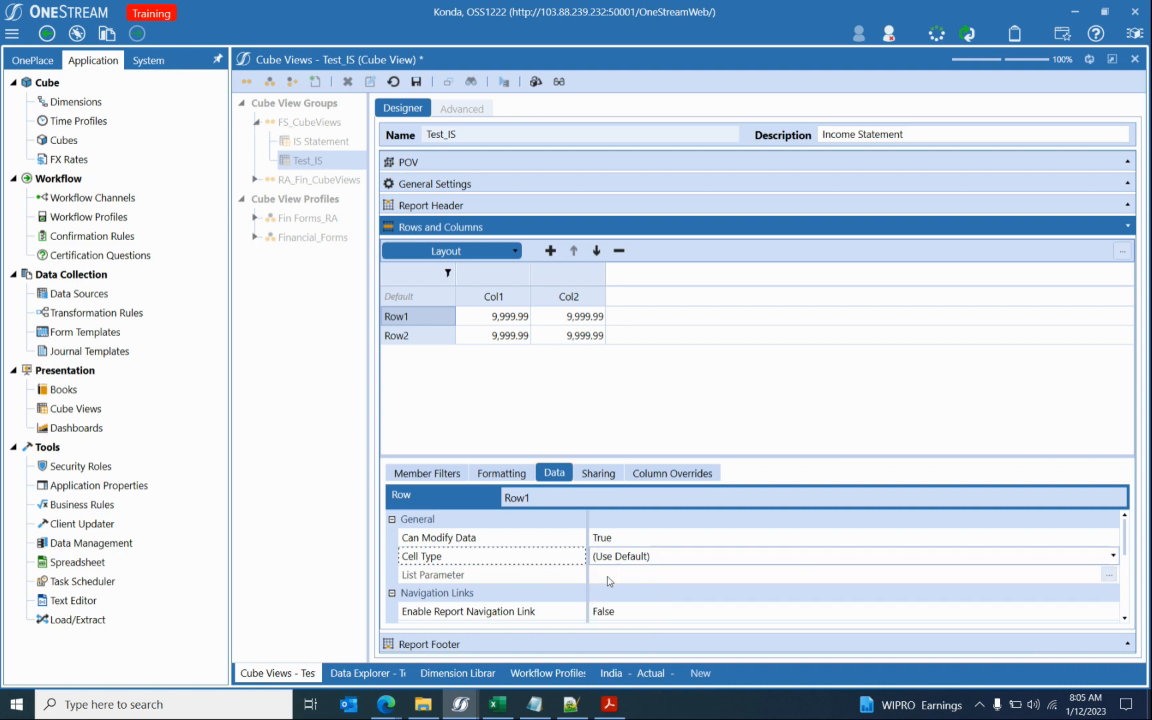
Examine Row1's List Parameter and navigation link settings, including the report link, linked cube views and linked dashboards.
{"action": "left_click", "coordinate": [561, 573]}
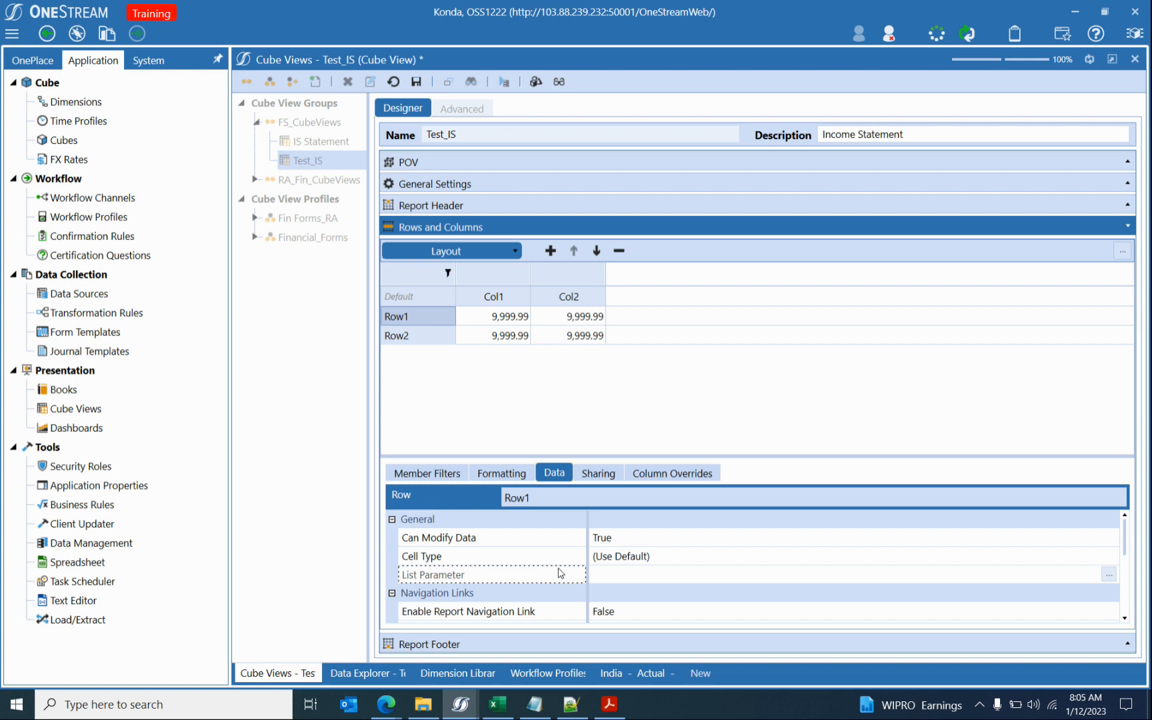
{"action": "scroll", "coordinate": [560, 576], "scroll_direction": "down", "scroll_amount": 1}
{"action": "left_click", "coordinate": [564, 520]}
{"action": "left_click", "coordinate": [530, 537]}
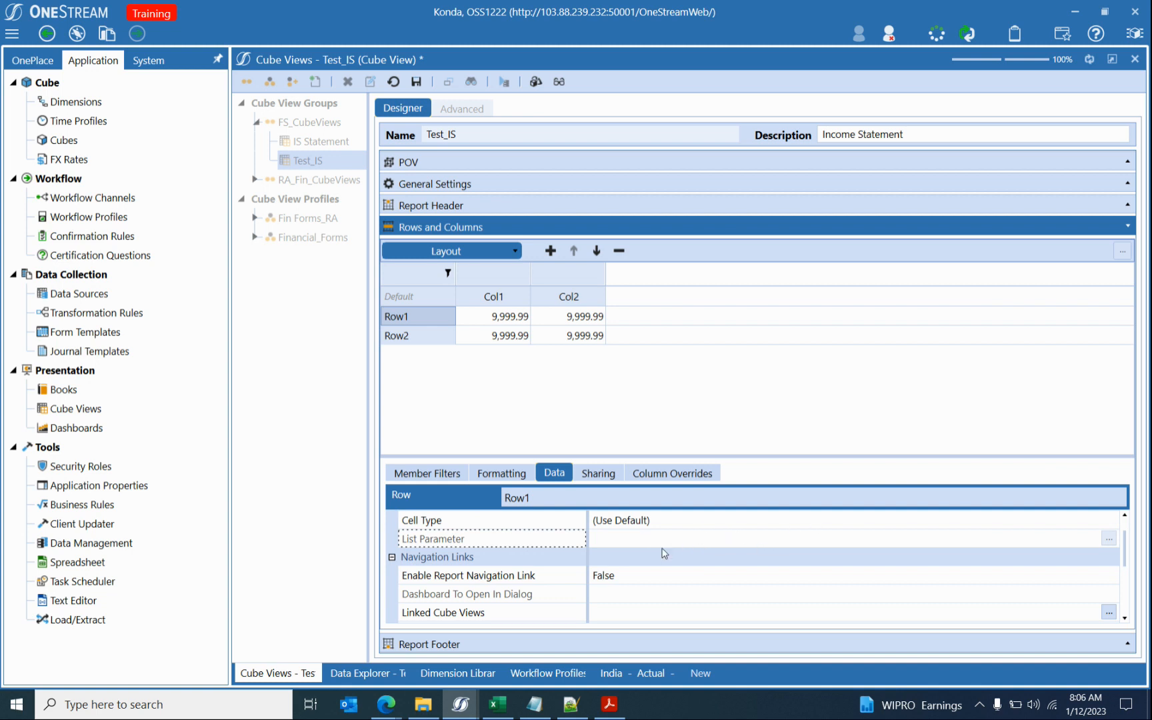
{"action": "scroll", "coordinate": [664, 553], "scroll_direction": "down", "scroll_amount": 1}
{"action": "left_click", "coordinate": [535, 545]}
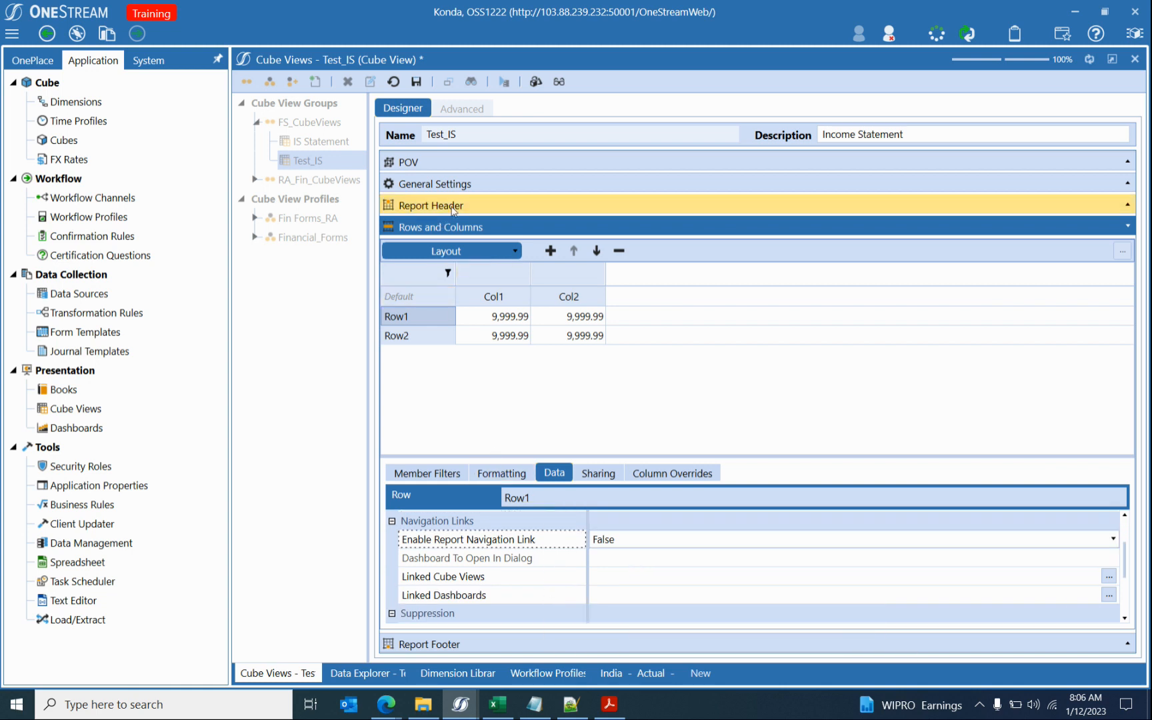
{"action": "left_click", "coordinate": [568, 596]}
{"action": "left_click", "coordinate": [577, 573]}
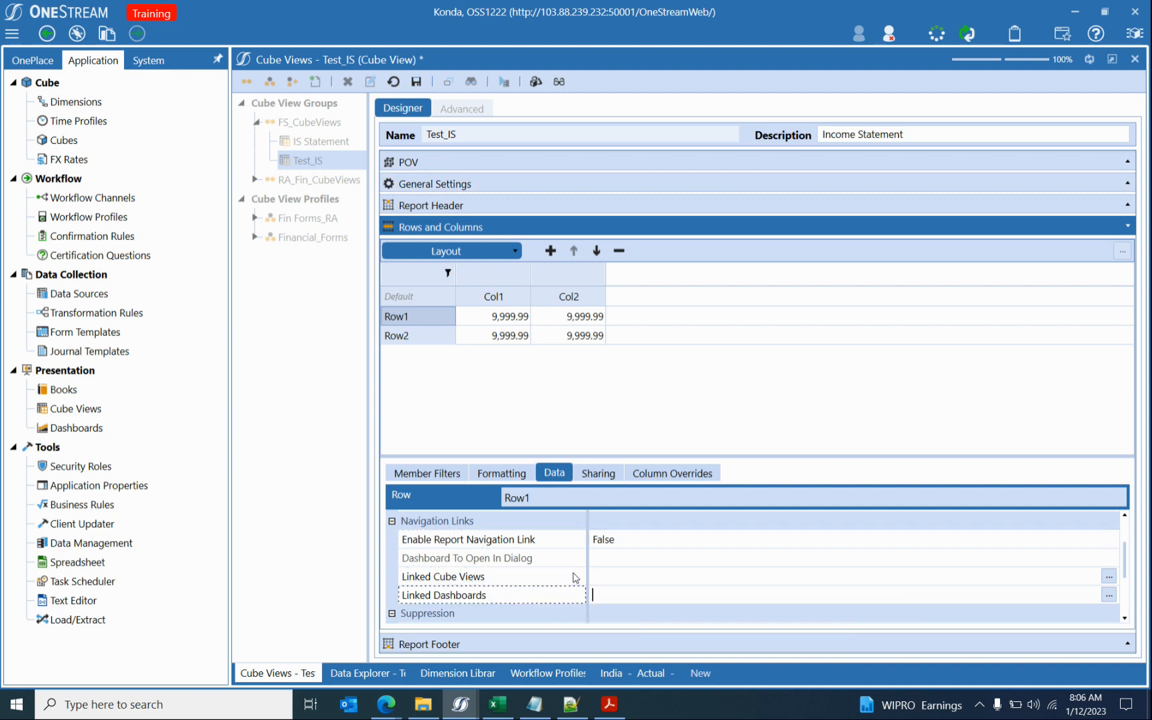
Review Row1's suppression settings for invalid, NoData and zero rows, parent rows and the zero threshold.
{"action": "scroll", "coordinate": [573, 594], "scroll_direction": "down", "scroll_amount": 1}
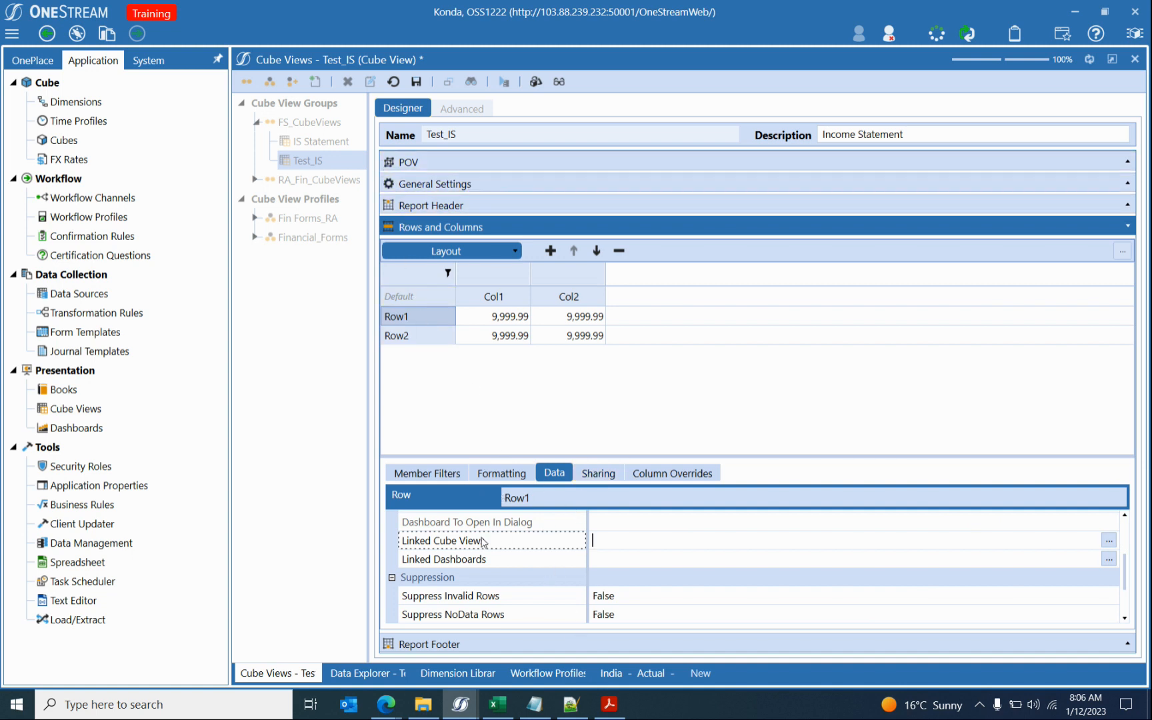
{"action": "scroll", "coordinate": [483, 543], "scroll_direction": "down", "scroll_amount": 1}
{"action": "scroll", "coordinate": [541, 566], "scroll_direction": "down", "scroll_amount": 1}
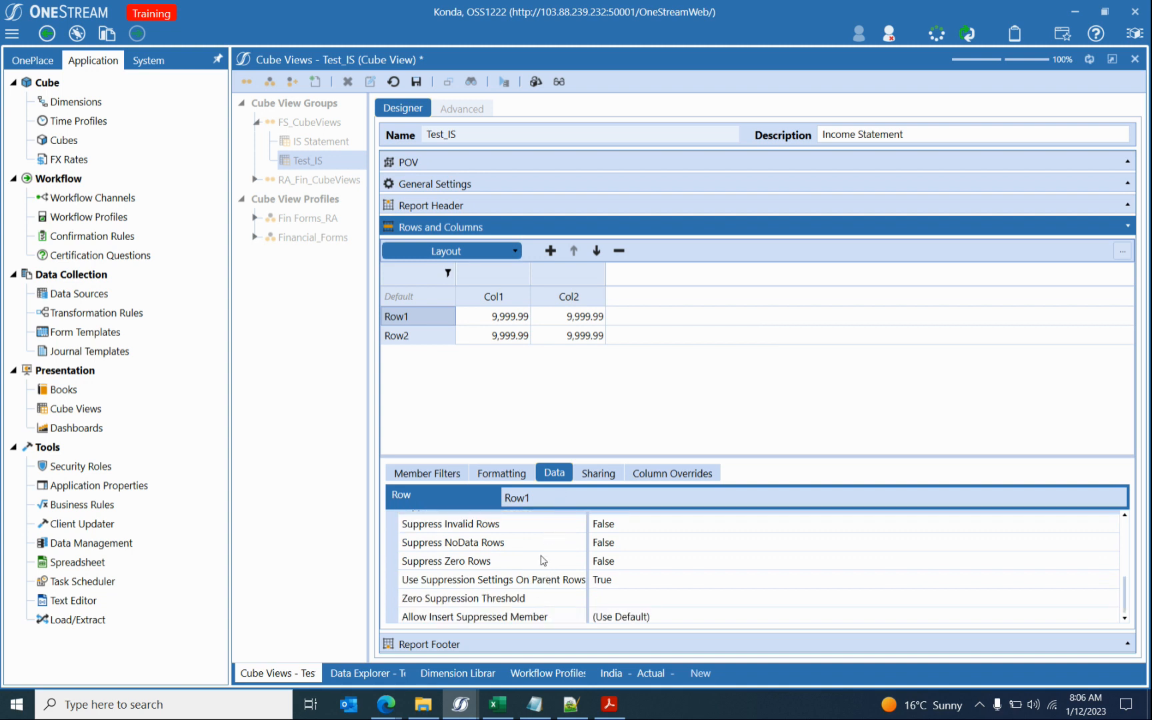
{"action": "scroll", "coordinate": [543, 564], "scroll_direction": "up", "scroll_amount": 1}
{"action": "left_click", "coordinate": [548, 579]}
{"action": "scroll", "coordinate": [566, 595], "scroll_direction": "down", "scroll_amount": 1}
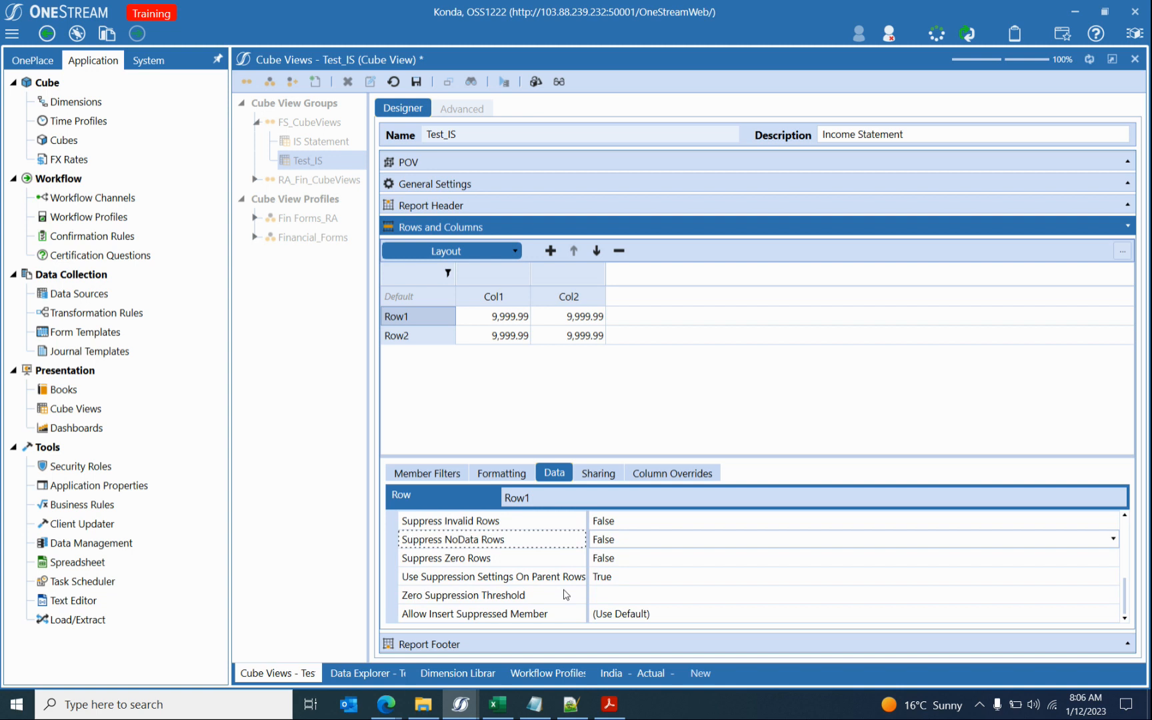
{"action": "scroll", "coordinate": [566, 595], "scroll_direction": "up", "scroll_amount": 3}
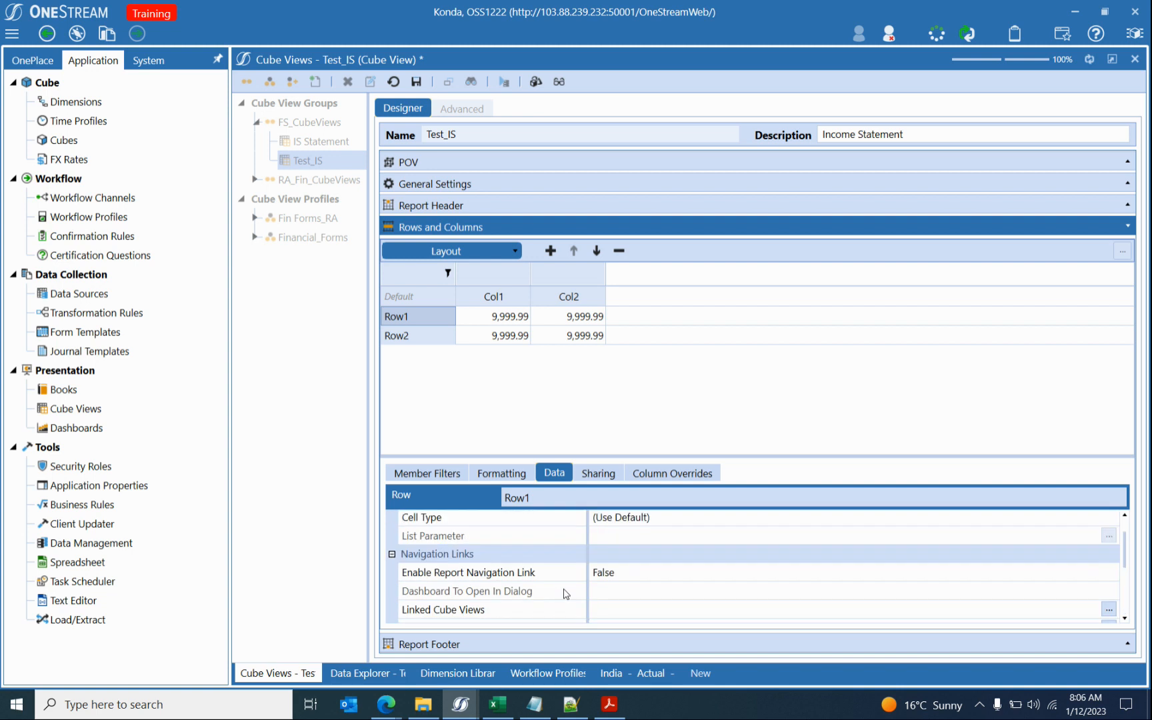
Review Row1's sharing settings, the cube view's general Row Sharing options, and Row1's column overrides.
{"action": "left_click", "coordinate": [598, 472]}
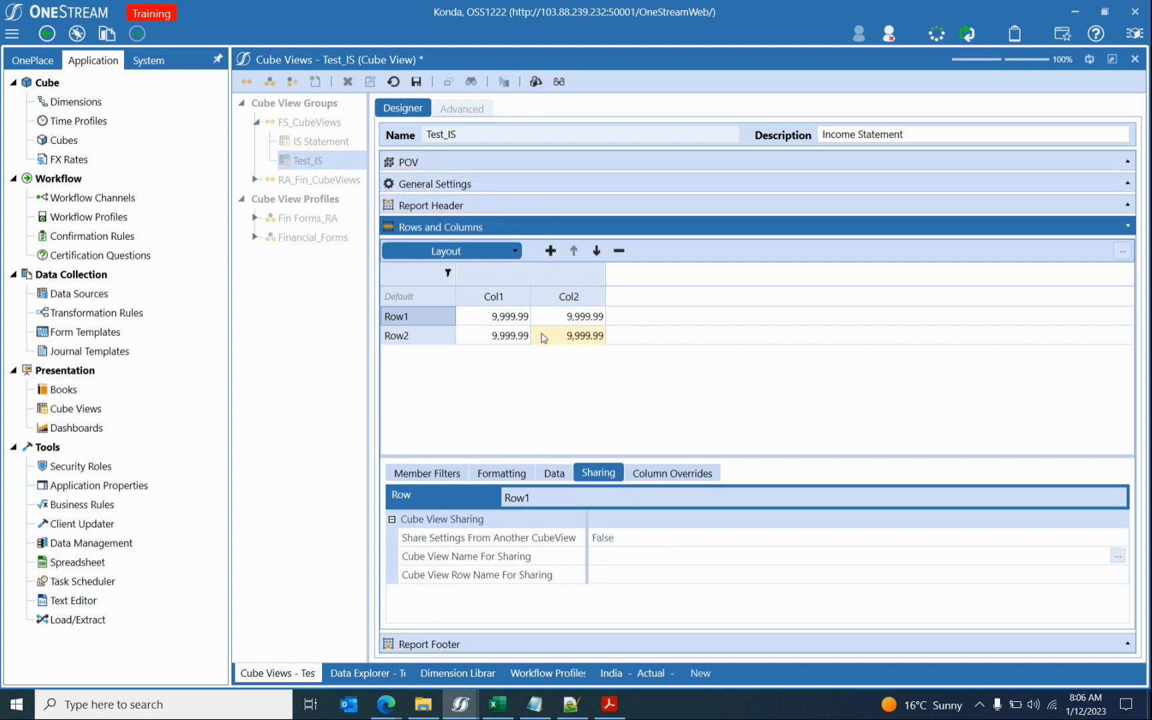
{"action": "left_click", "coordinate": [475, 190]}
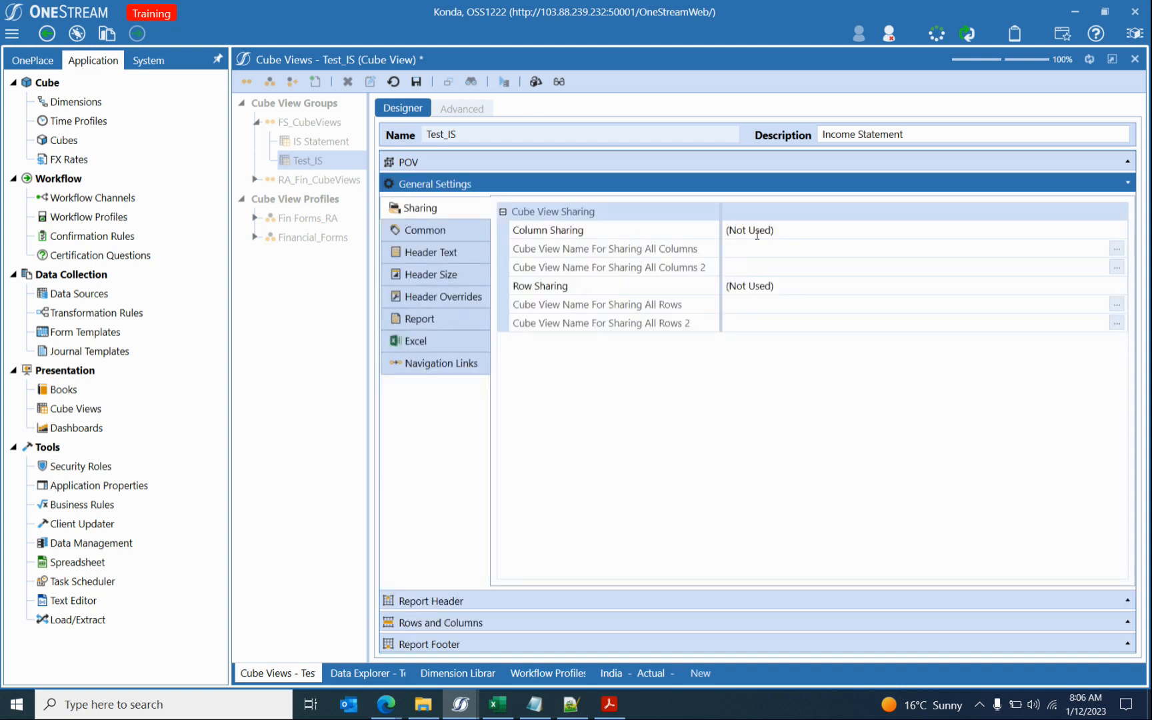
{"action": "left_click", "coordinate": [762, 285]}
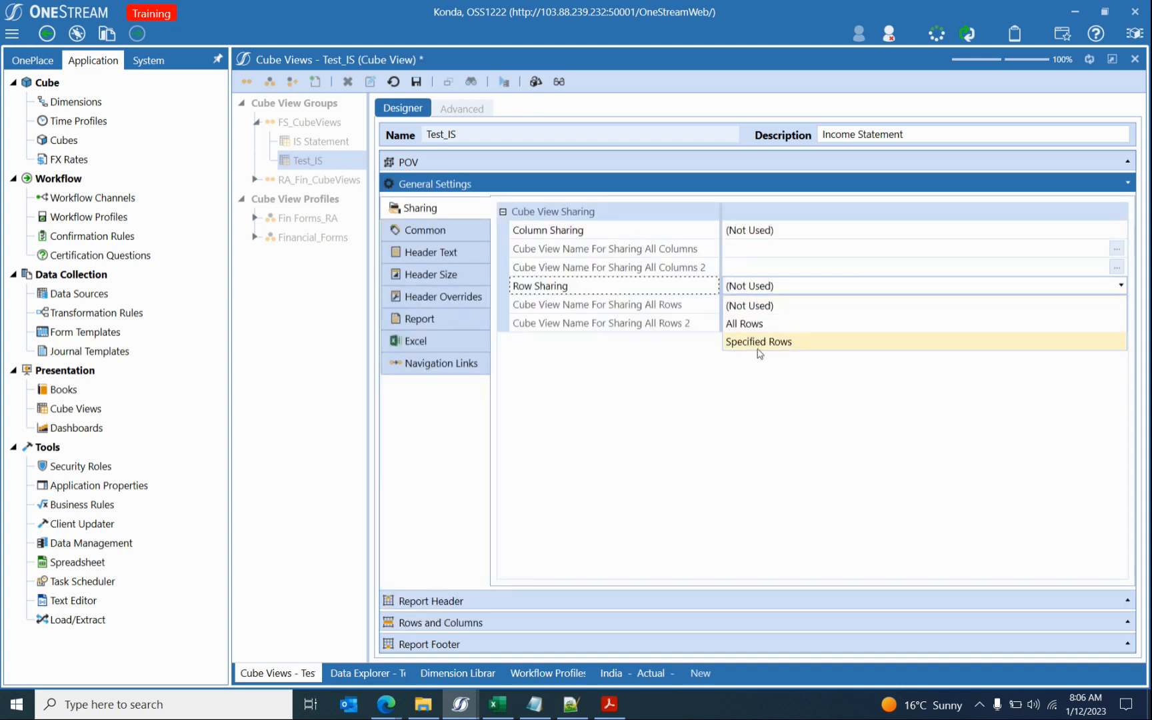
{"action": "left_click", "coordinate": [726, 441]}
{"action": "left_click", "coordinate": [587, 622]}
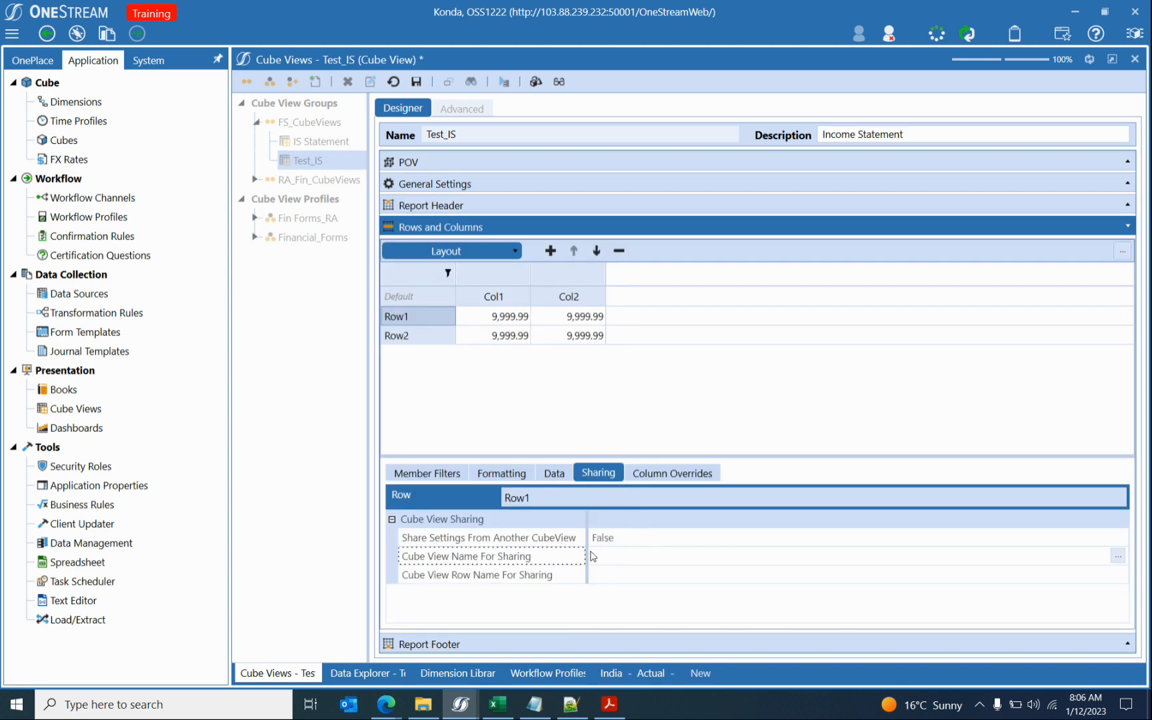
{"action": "left_click", "coordinate": [649, 474]}
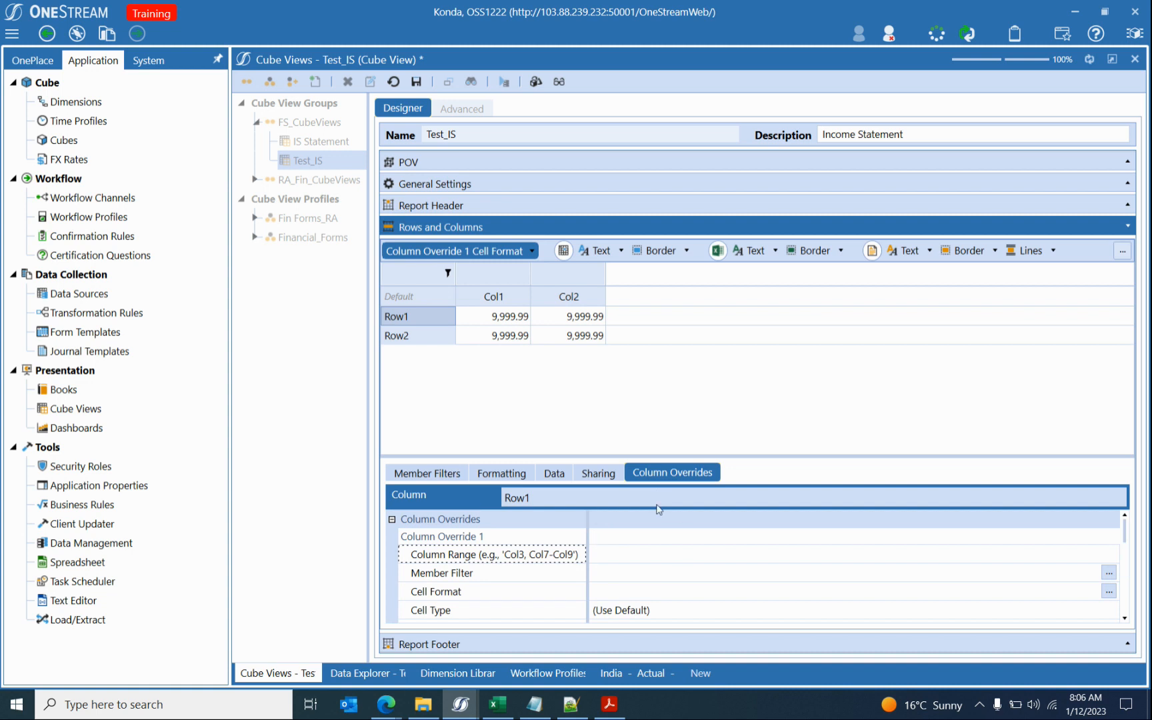
Check the View member in the cube view's POV and compare the member filters of the columns and rows.
{"action": "left_click", "coordinate": [505, 297]}
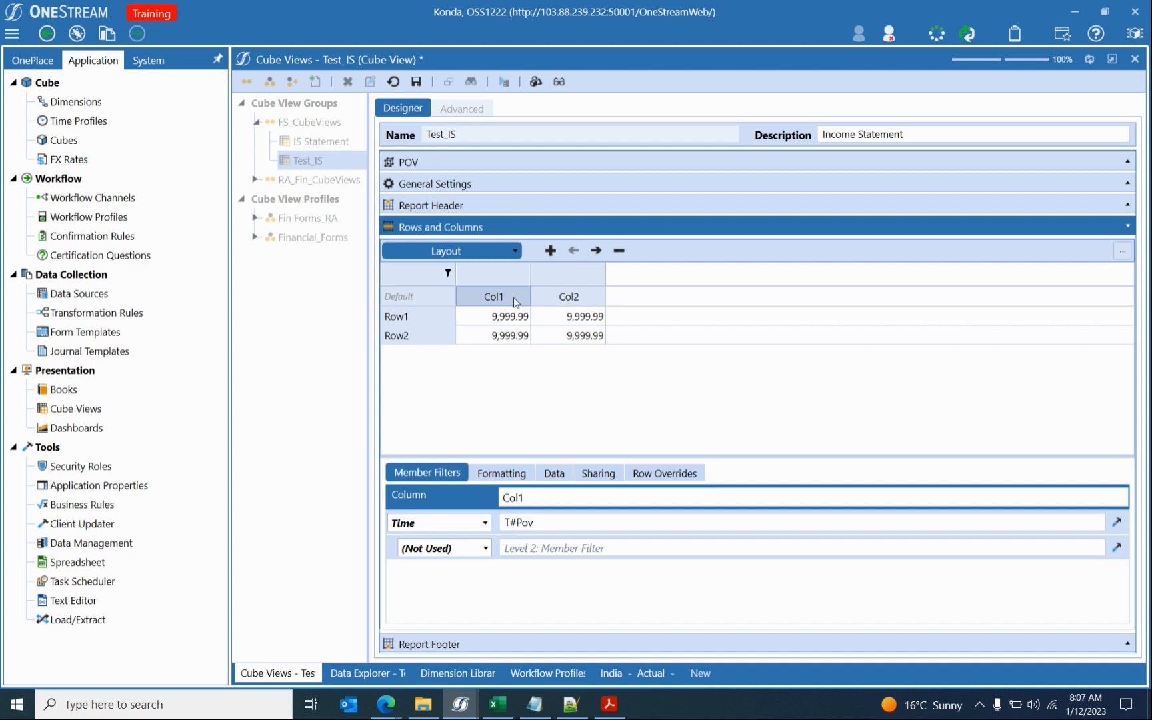
{"action": "left_click", "coordinate": [478, 166]}
{"action": "double_click", "coordinate": [579, 313]}
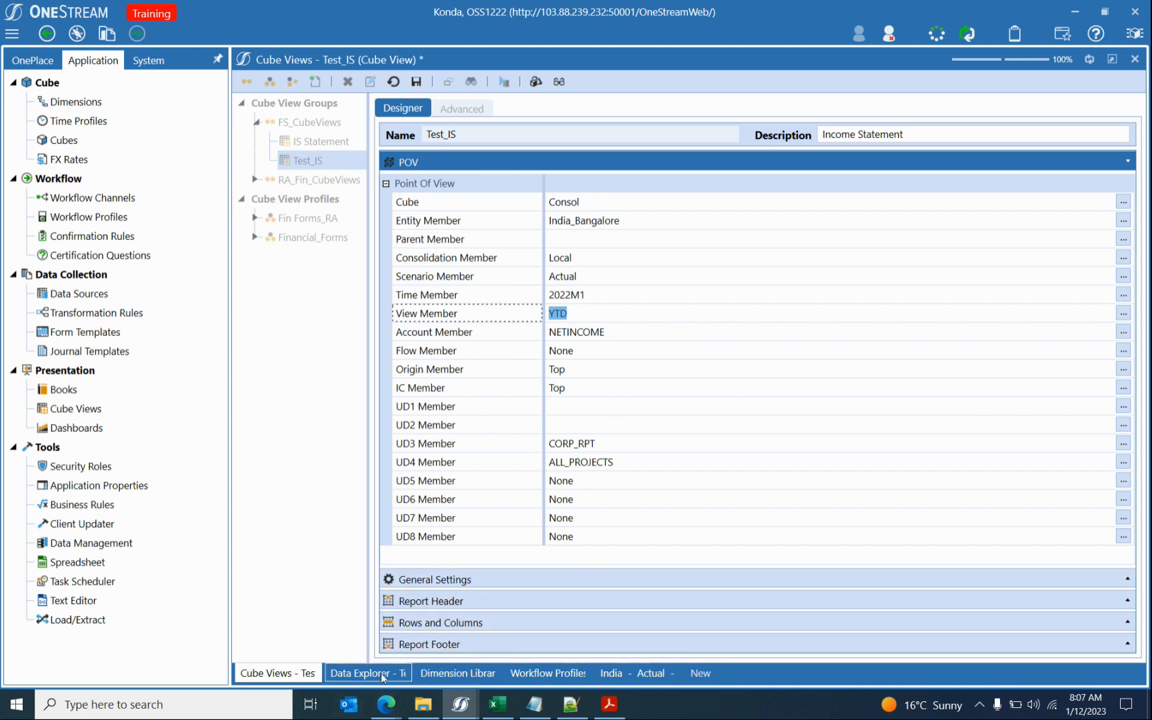
{"action": "left_click", "coordinate": [428, 626]}
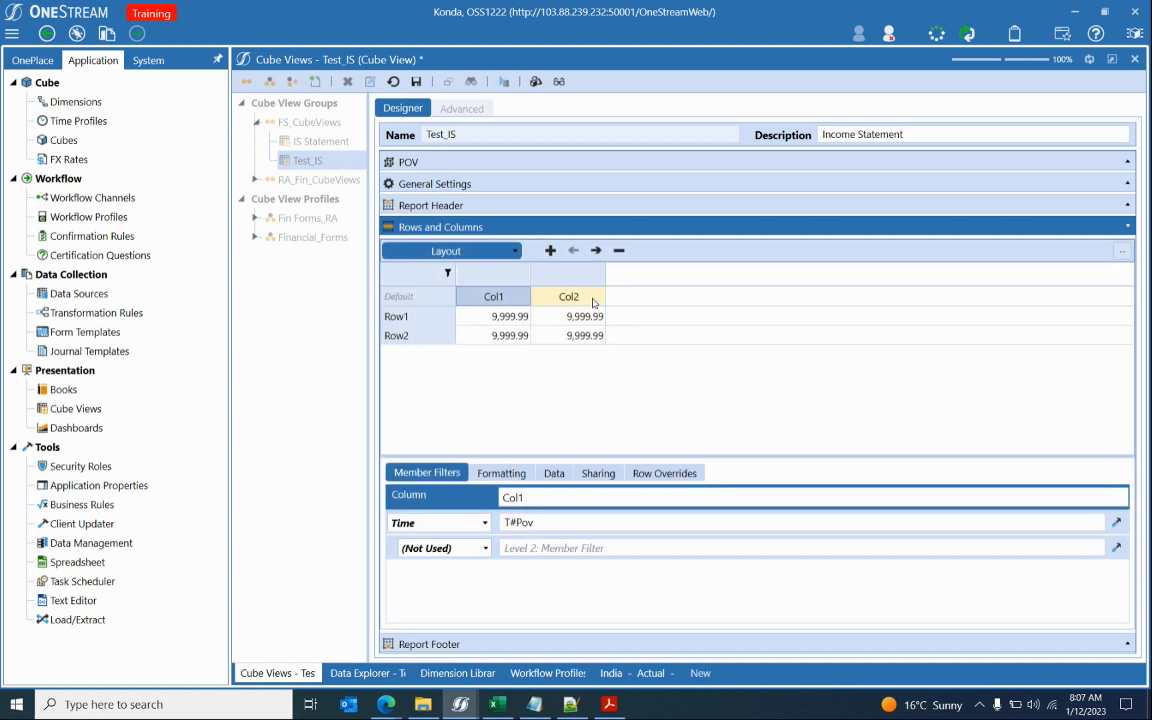
{"action": "left_click", "coordinate": [568, 298]}
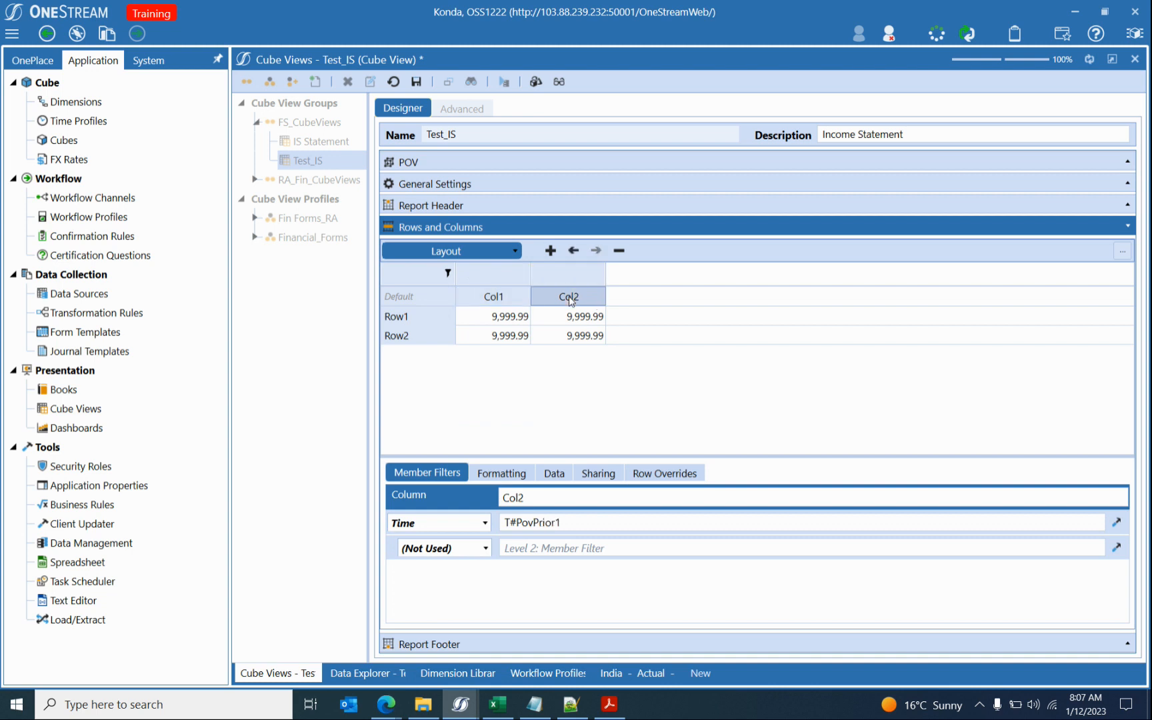
{"action": "left_click", "coordinate": [433, 333]}
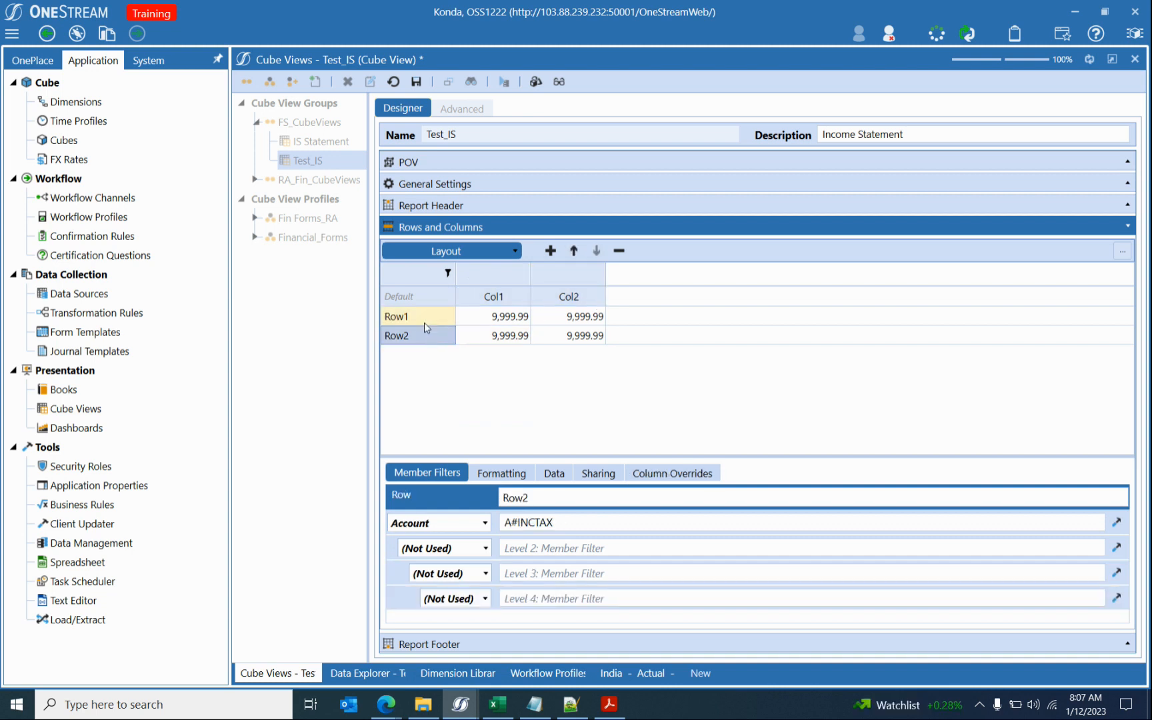
{"action": "left_click", "coordinate": [424, 317]}
{"action": "left_click", "coordinate": [570, 297]}
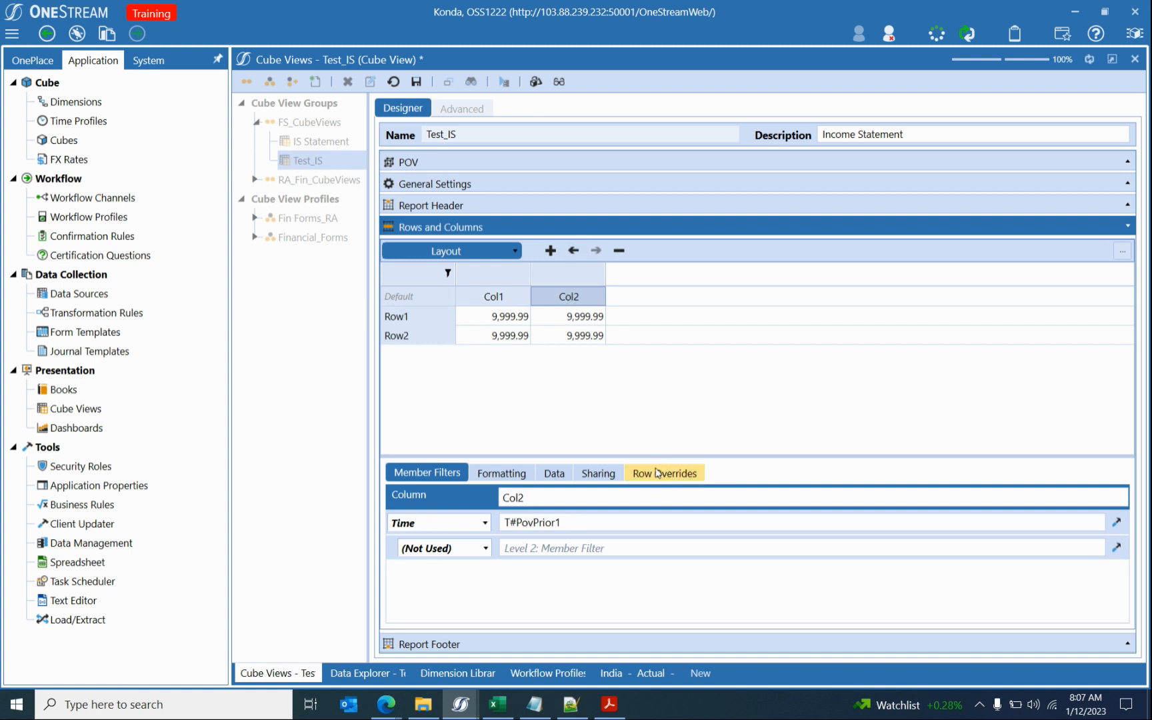
{"action": "left_click", "coordinate": [430, 318]}
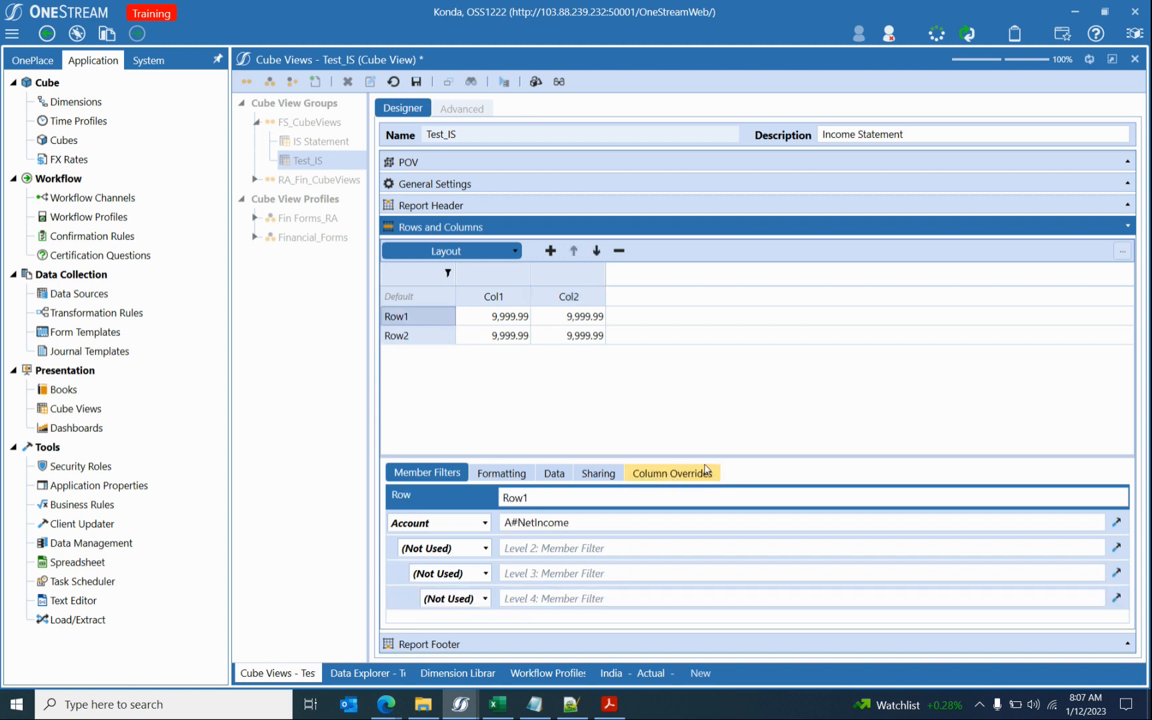
Add a row override to Col2 with row range Row1 and member filter V#Periodic, and save the cube view.
{"action": "left_click", "coordinate": [588, 297]}
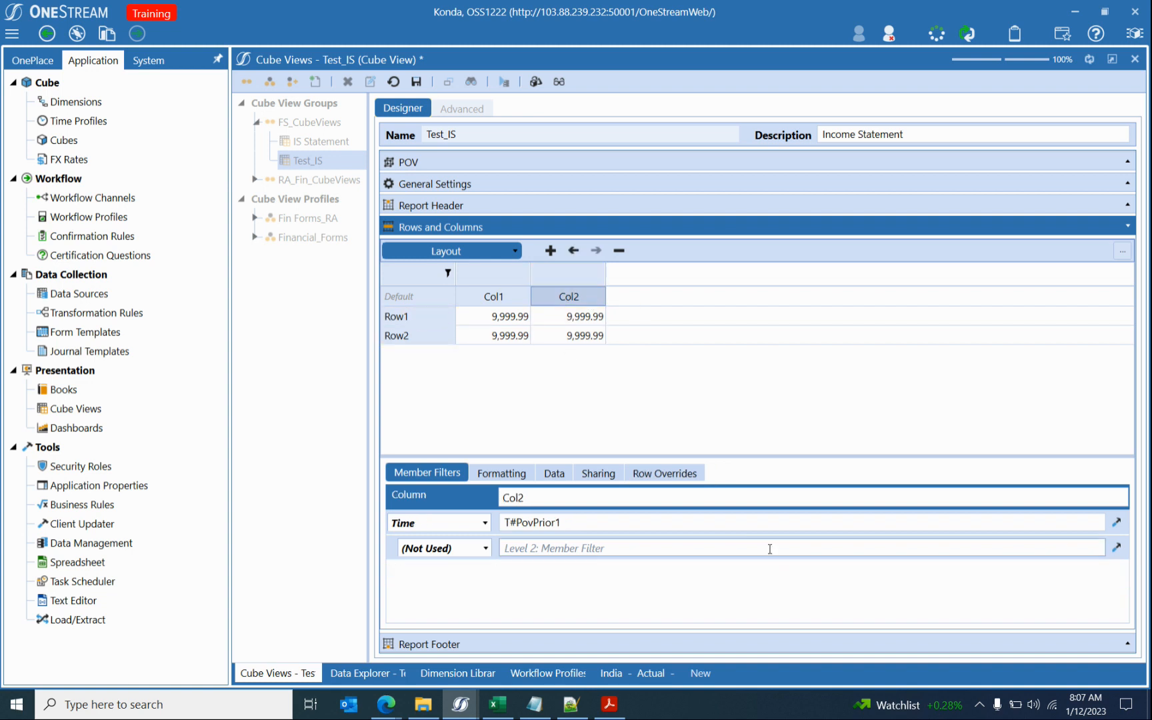
{"action": "left_click", "coordinate": [653, 474]}
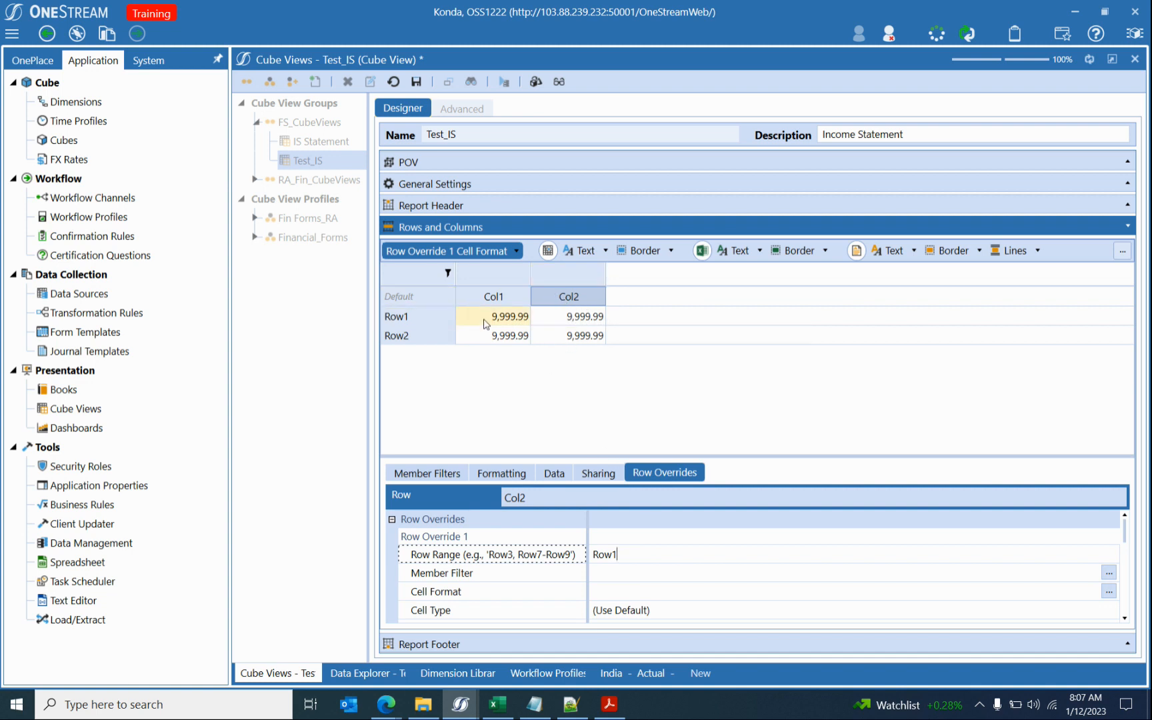
{"action": "left_click", "coordinate": [633, 553]}
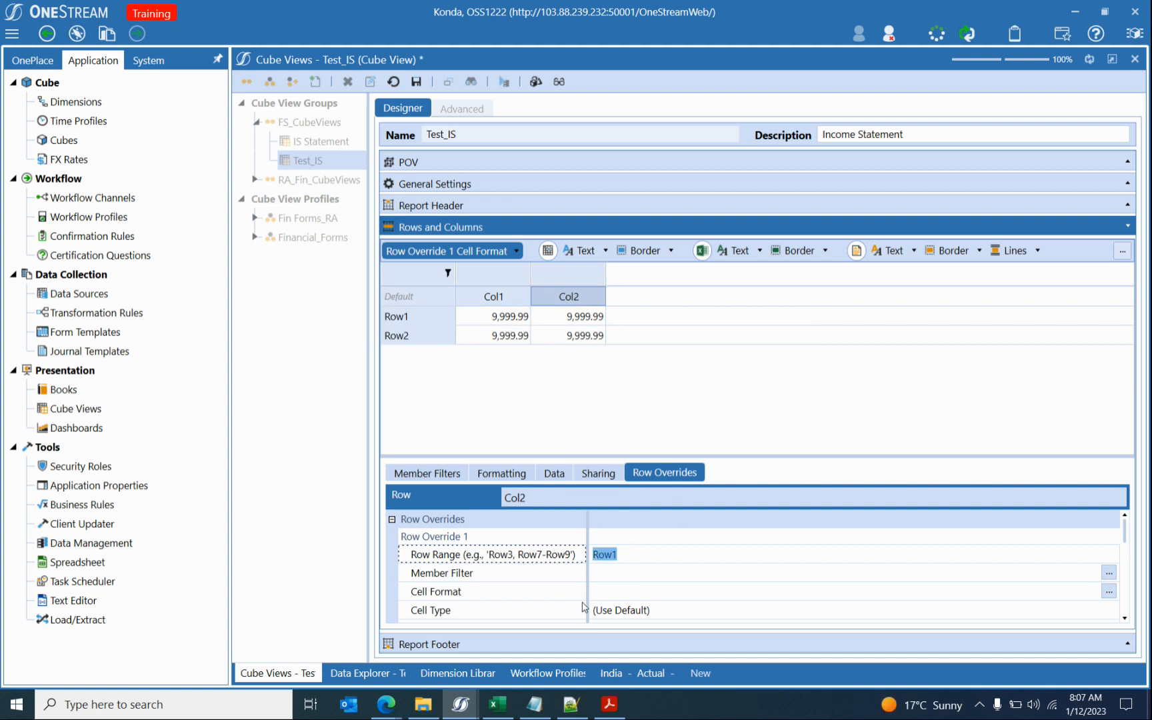
{"action": "left_click", "coordinate": [629, 572]}
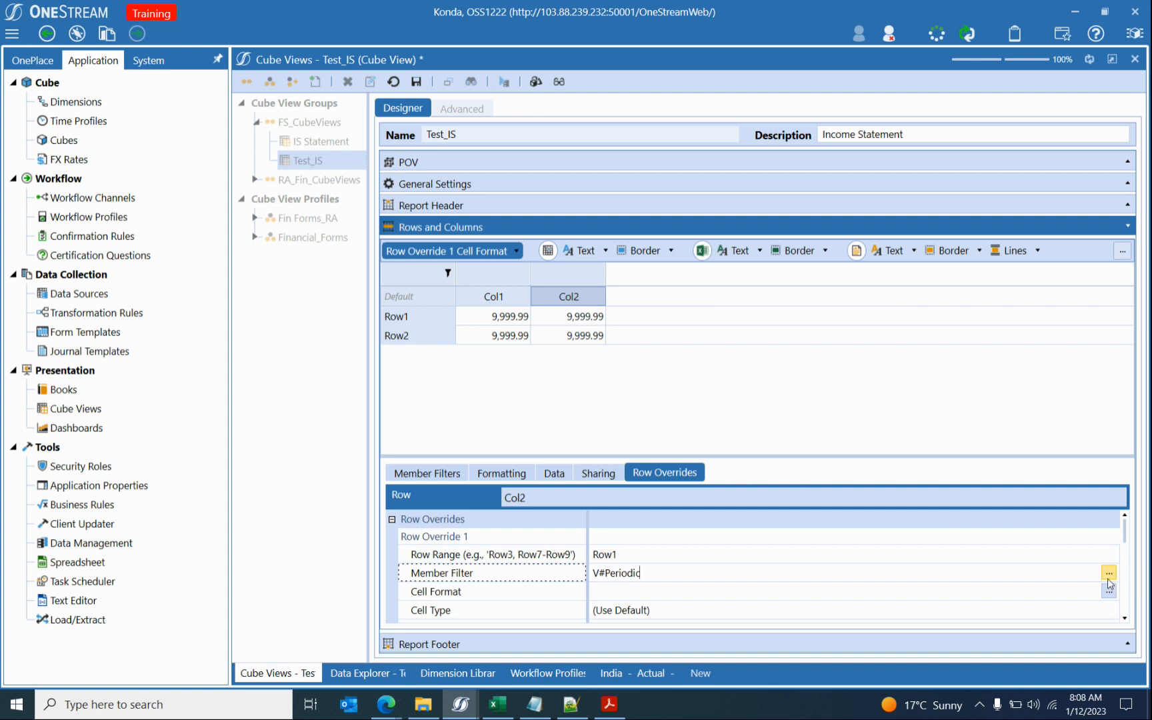
{"action": "left_click", "coordinate": [415, 82]}
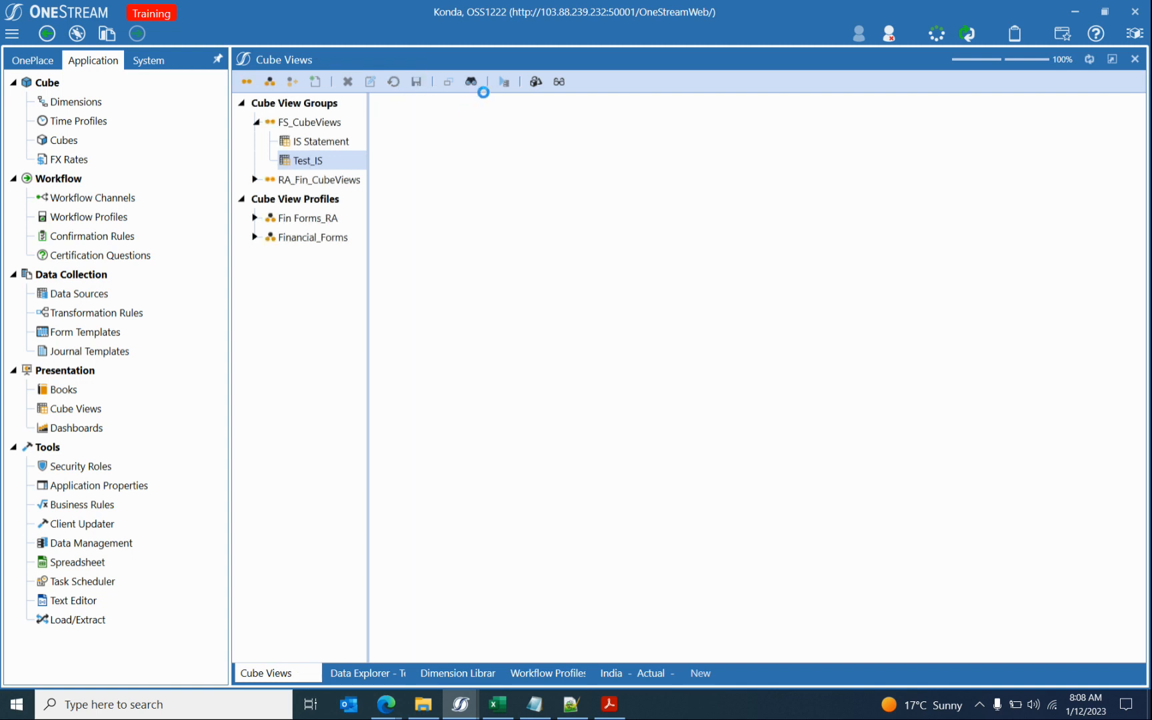
Run the Test_IS cube view and check the View member in the NETINCOME January 2022 cell's POV information.
{"action": "left_click", "coordinate": [538, 81]}
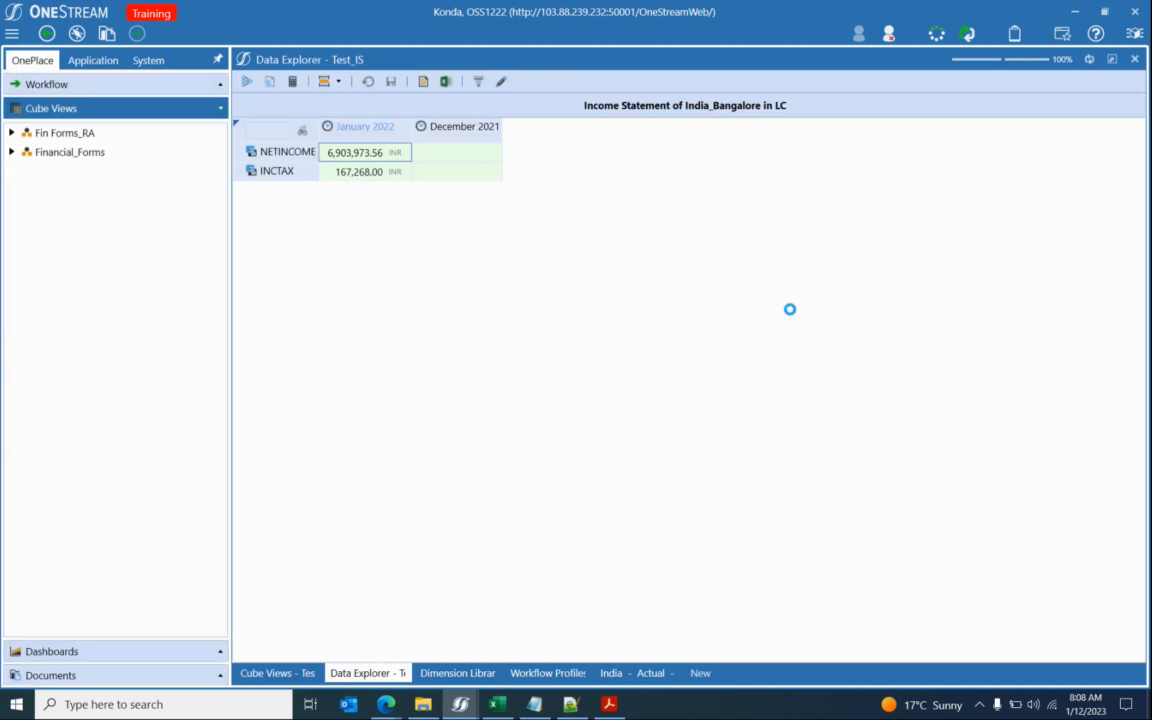
{"action": "left_click", "coordinate": [382, 173]}
{"action": "left_click", "coordinate": [390, 158]}
{"action": "right_click", "coordinate": [382, 150]}
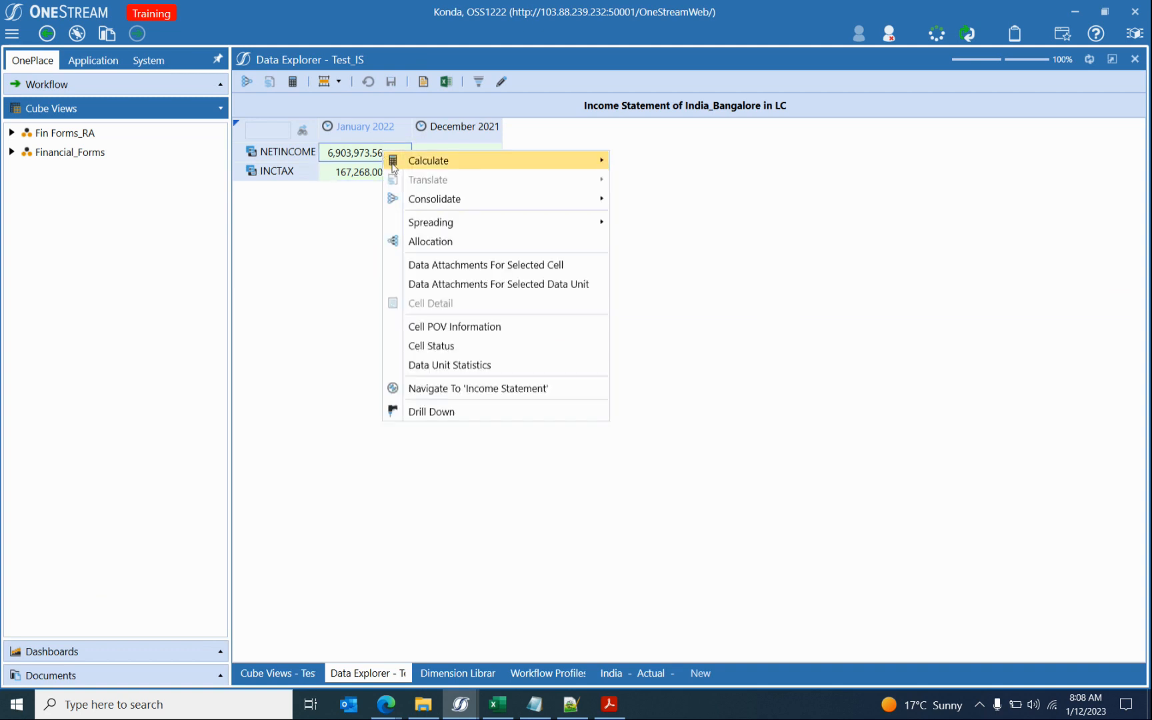
{"action": "left_click", "coordinate": [466, 326]}
{"action": "left_click_drag", "start_coordinate": [466, 129], "coordinate": [665, 119]}
{"action": "left_click", "coordinate": [554, 267]}
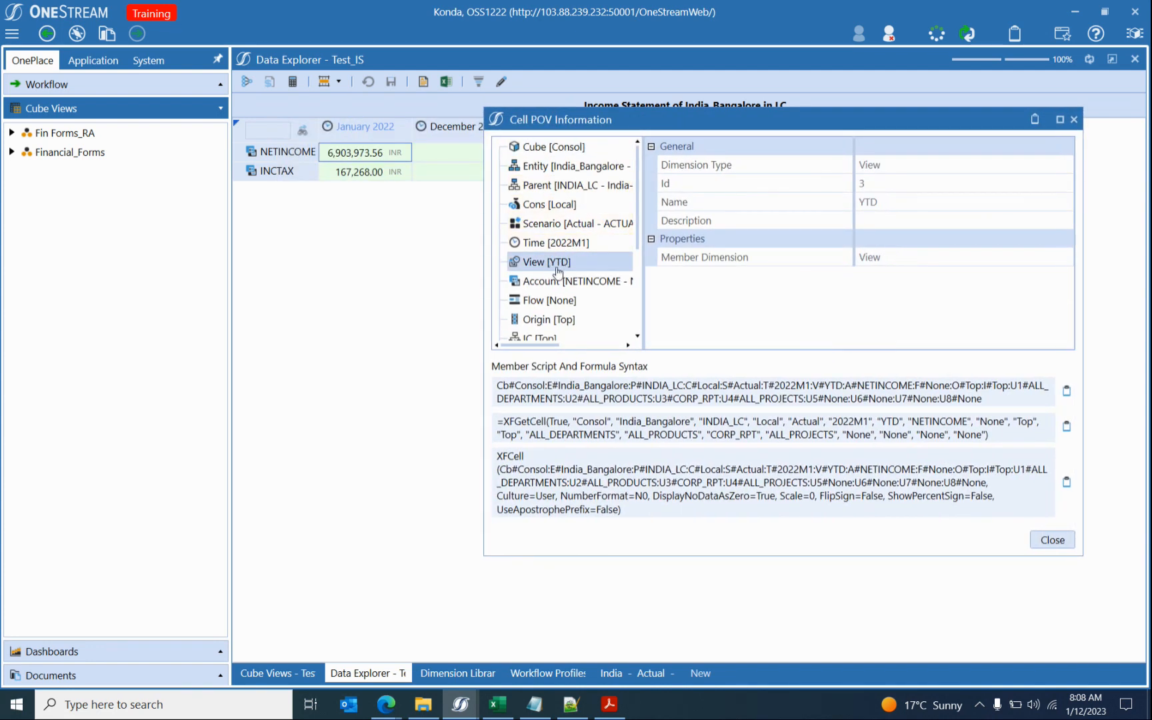
{"action": "left_click", "coordinate": [1050, 541]}
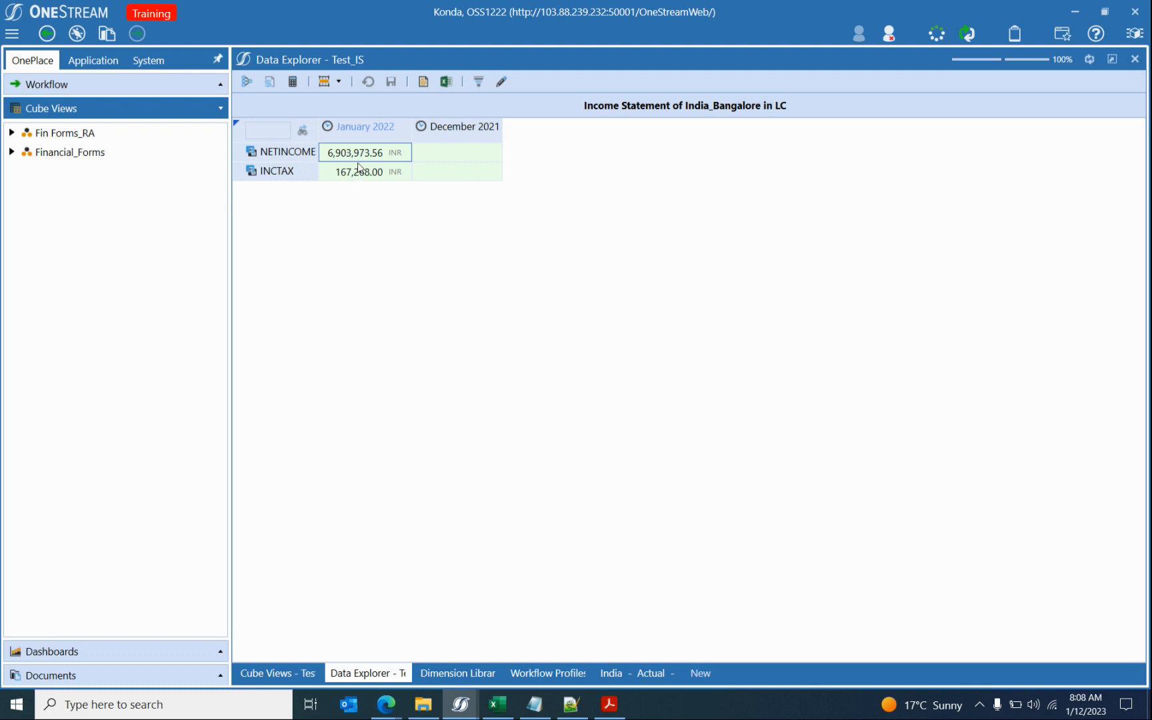
Check the View member in the POV information of the NETINCOME December 2021 cell.
{"action": "left_click", "coordinate": [433, 158]}
{"action": "right_click", "coordinate": [469, 158]}
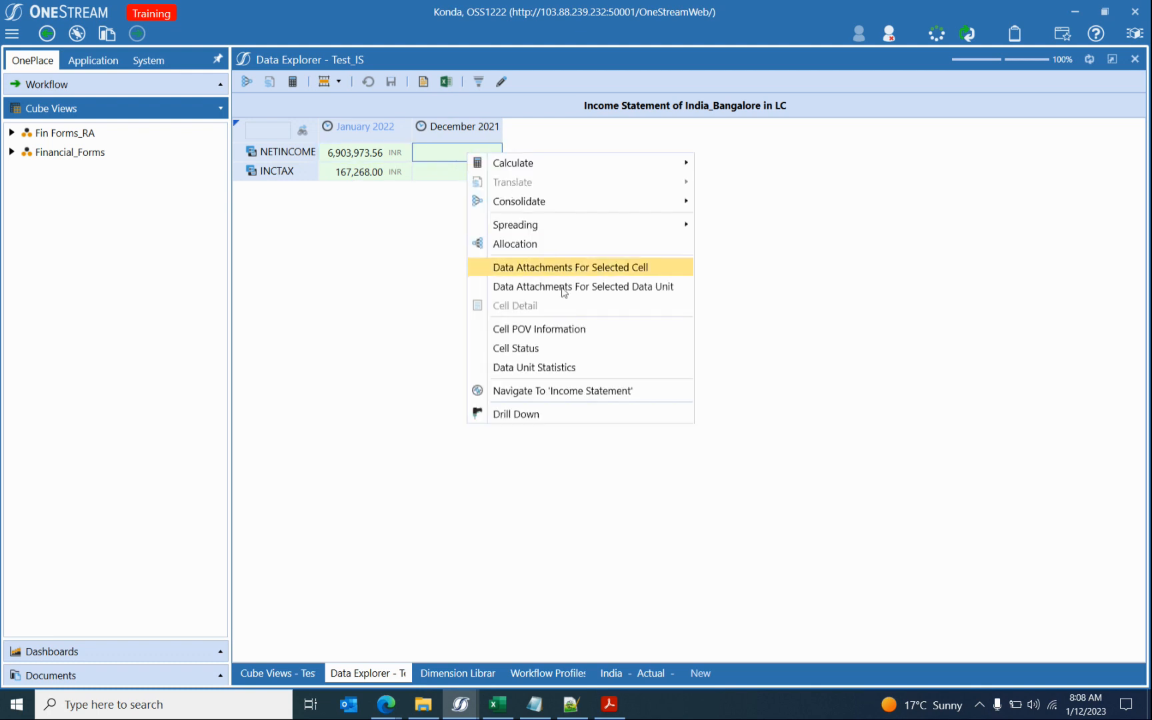
{"action": "left_click", "coordinate": [579, 329]}
{"action": "left_click", "coordinate": [348, 274]}
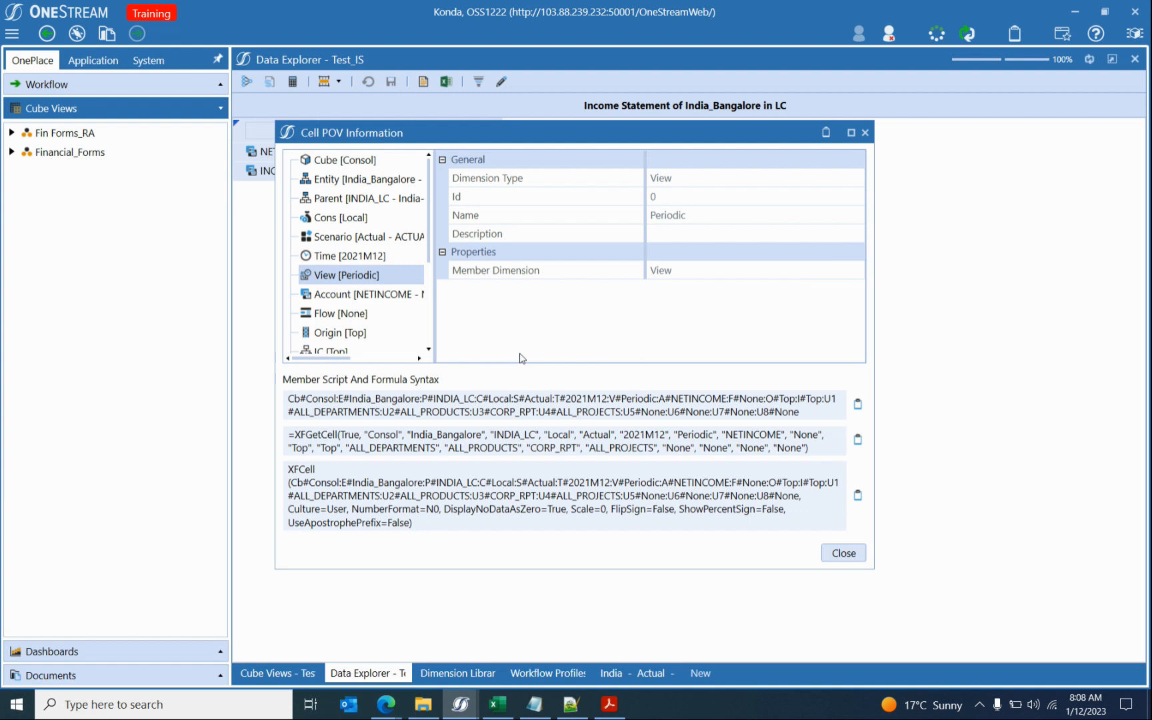
{"action": "left_click", "coordinate": [835, 553]}
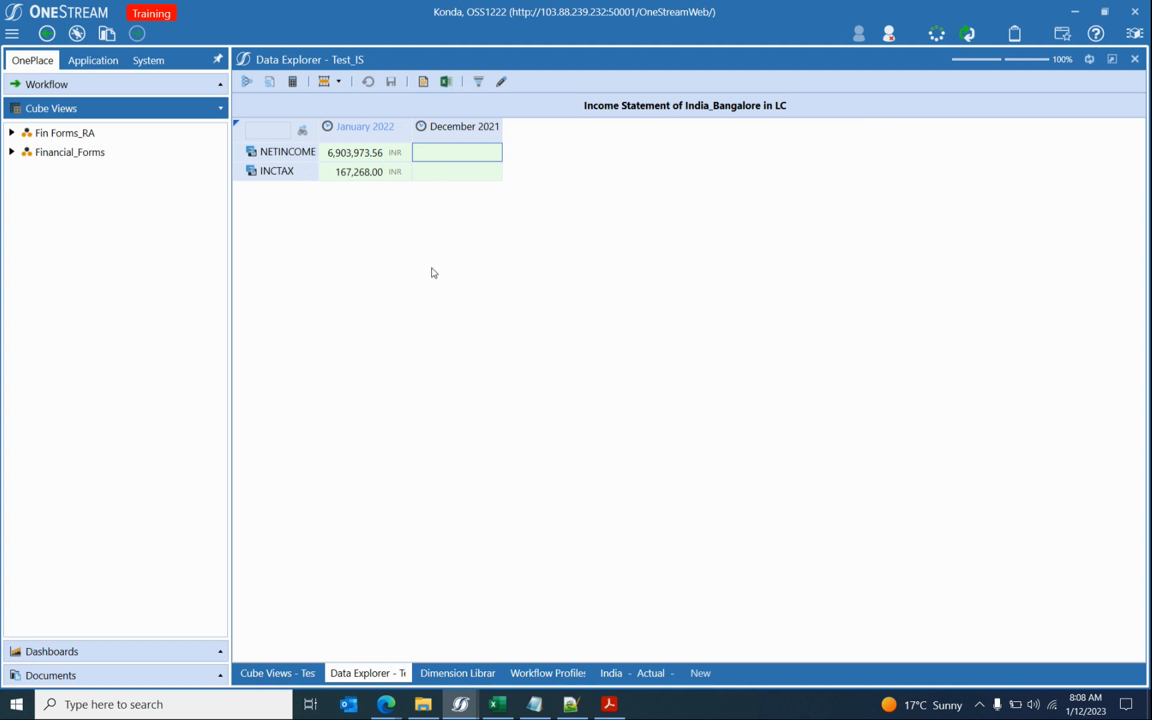
Set the row range of Col2's Row Override 1 to Row1-Row2 in the Test_IS cube view.
{"action": "left_click", "coordinate": [311, 674]}
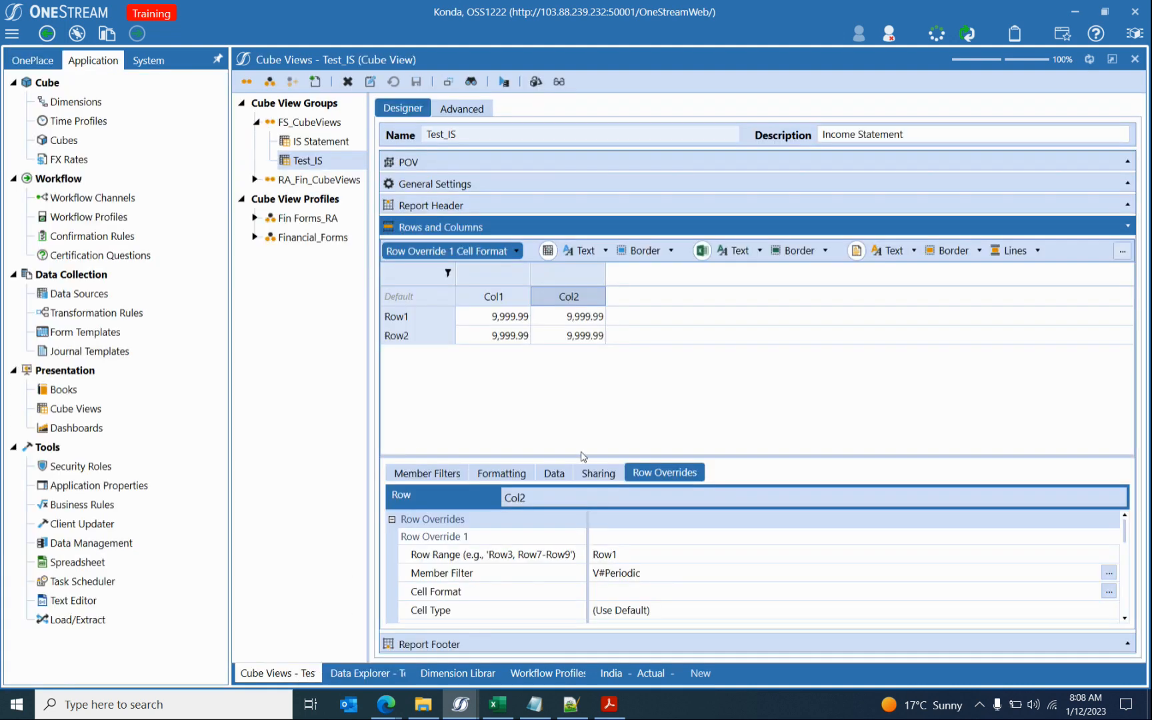
{"action": "scroll", "coordinate": [576, 545], "scroll_direction": "down", "scroll_amount": 4}
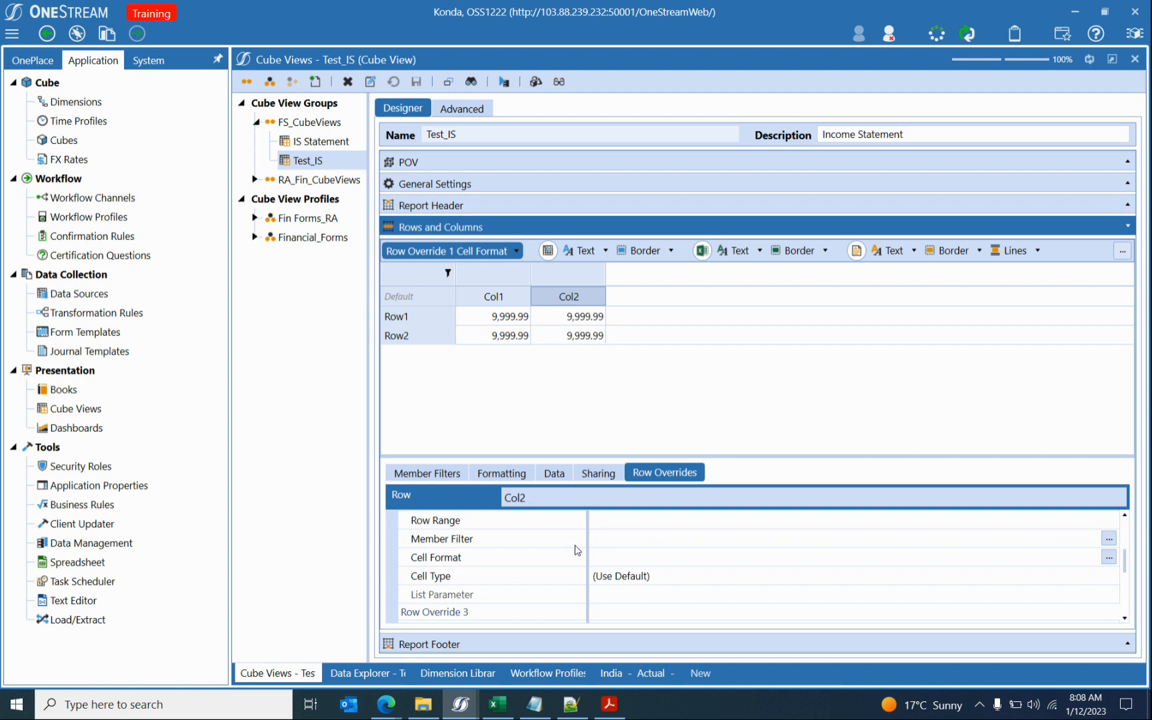
{"action": "scroll", "coordinate": [525, 572], "scroll_direction": "up", "scroll_amount": 4}
{"action": "scroll", "coordinate": [560, 549], "scroll_direction": "down", "scroll_amount": 2}
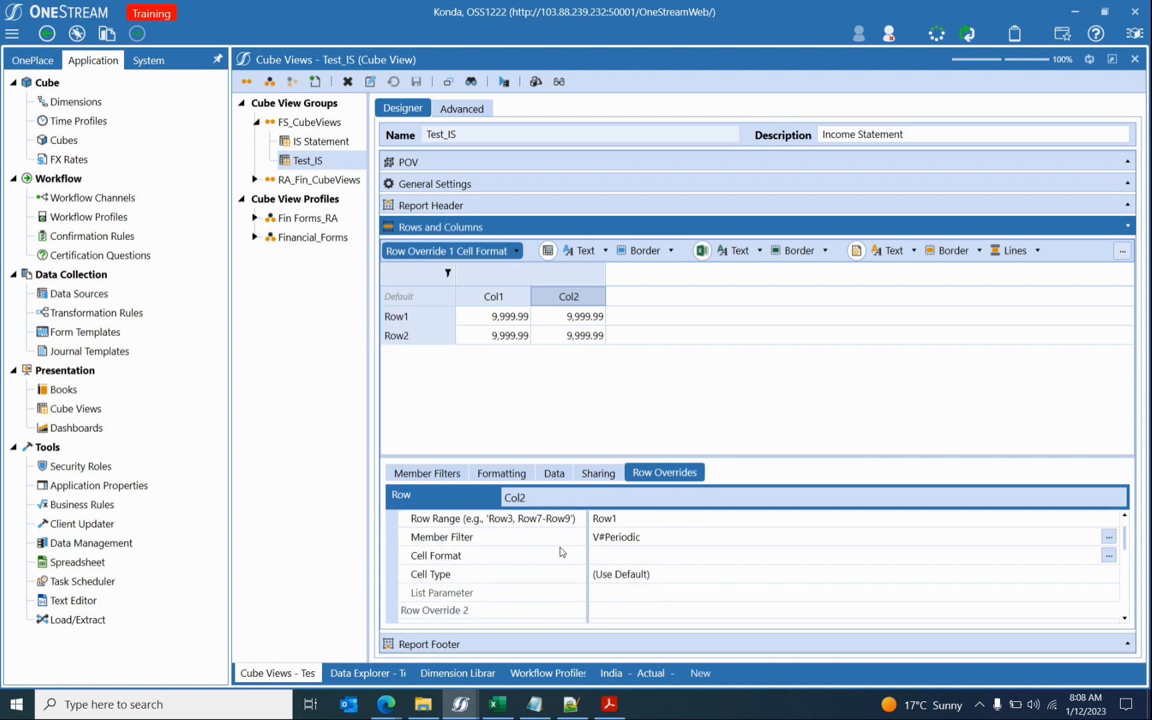
{"action": "scroll", "coordinate": [598, 605], "scroll_direction": "down", "scroll_amount": 2}
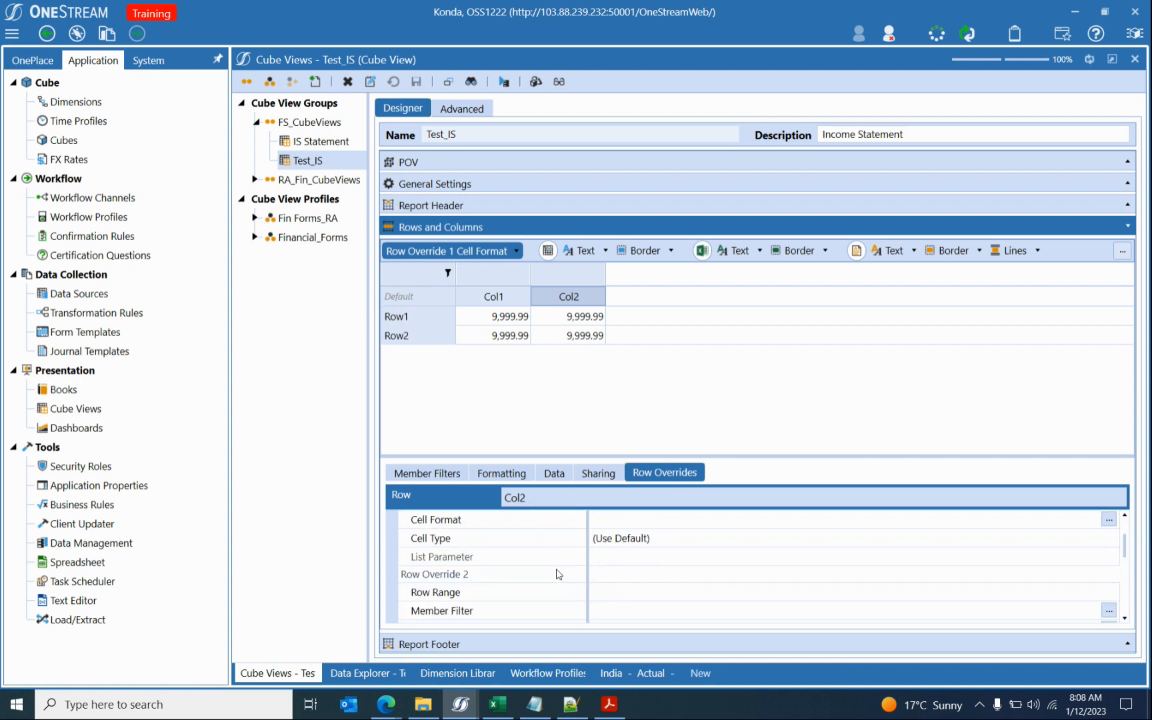
{"action": "scroll", "coordinate": [618, 575], "scroll_direction": "up", "scroll_amount": 4}
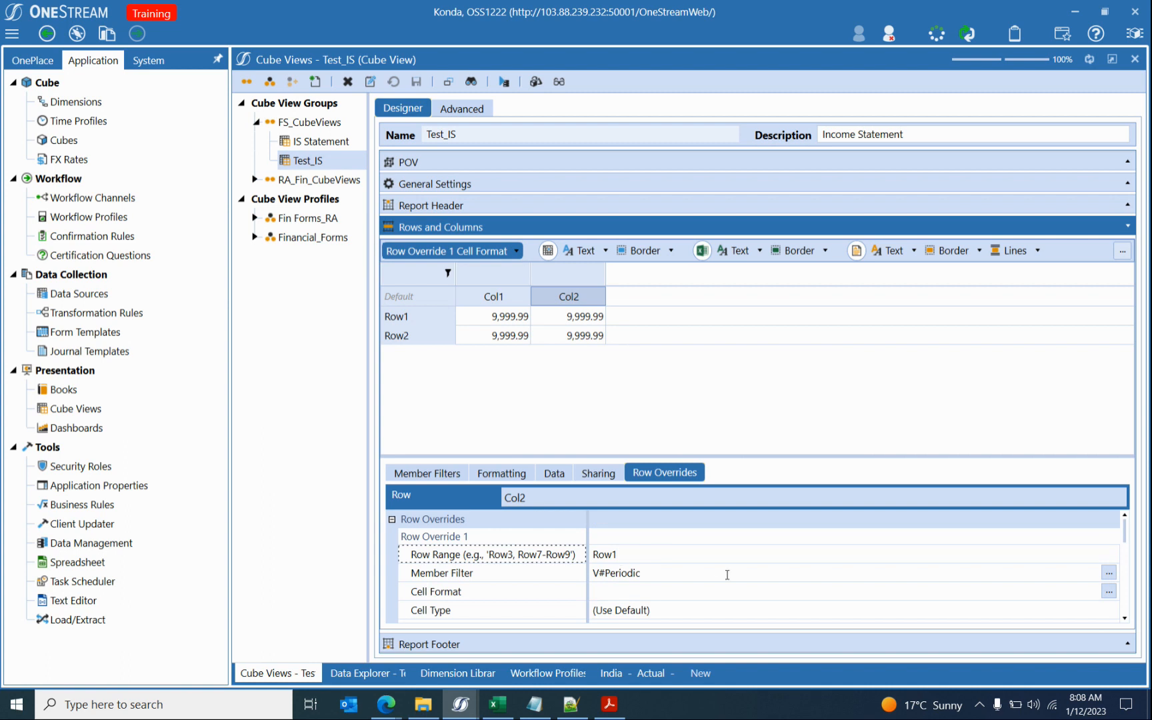
{"action": "type", "text": ","}
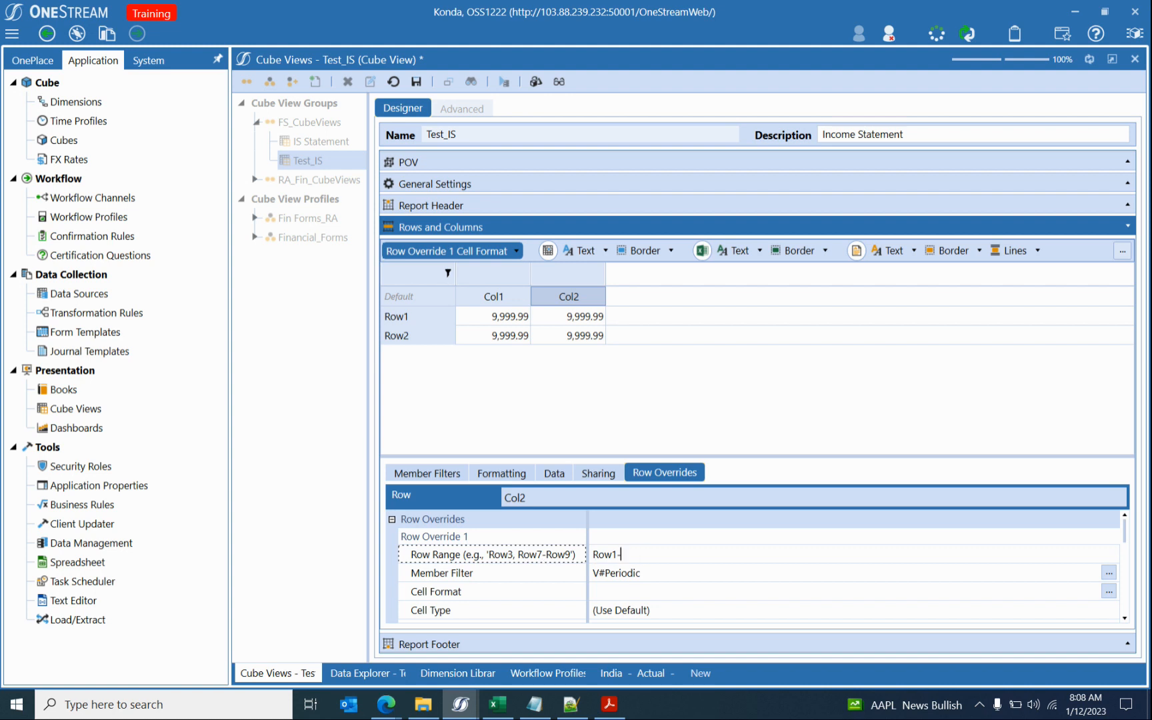
{"action": "type", "text": "Row2"}
Check the View member of the INCTAX December 2021 cell in the already open Test_IS data view.
{"action": "left_click", "coordinate": [333, 672]}
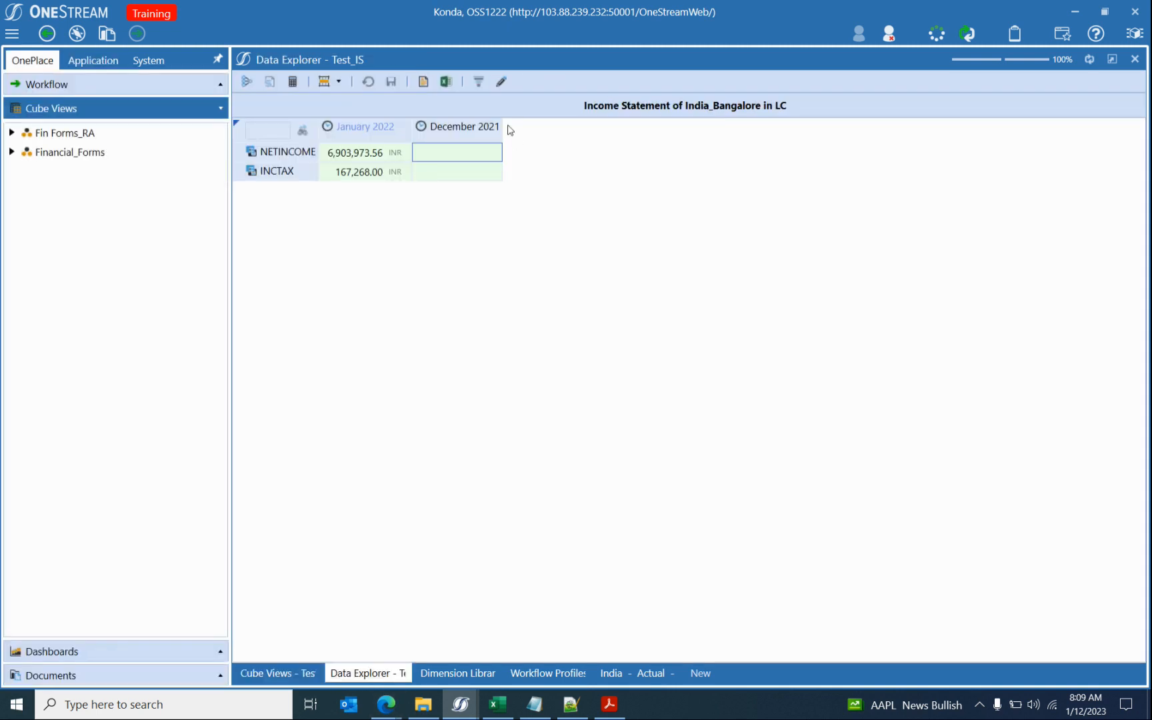
{"action": "left_click", "coordinate": [444, 181]}
{"action": "right_click", "coordinate": [442, 174]}
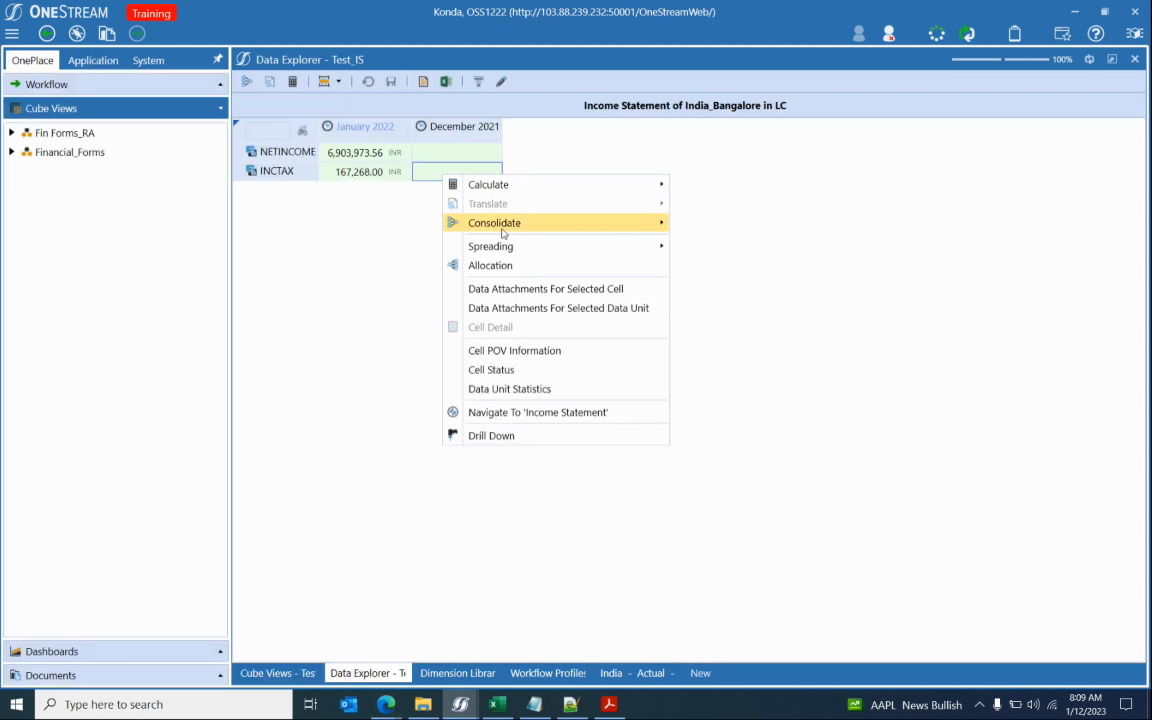
{"action": "left_click", "coordinate": [533, 349]}
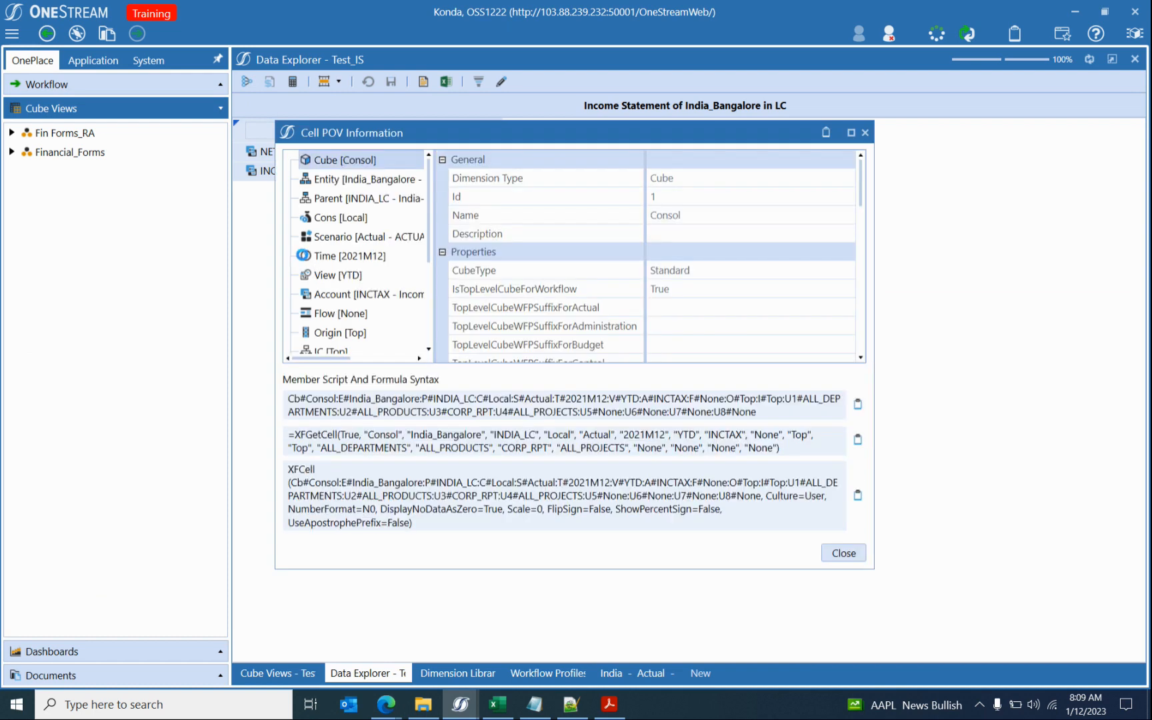
{"action": "left_click", "coordinate": [348, 280]}
{"action": "left_click", "coordinate": [843, 553]}
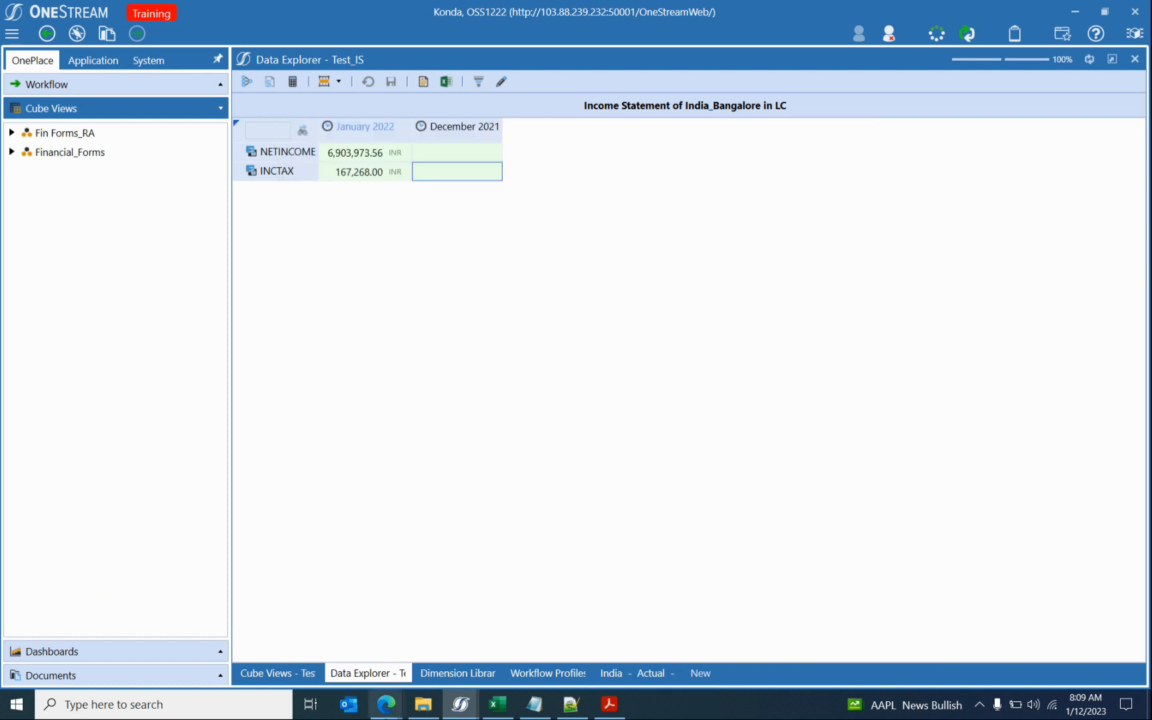
Save and rerun the Test_IS cube view, and recheck the View member in the INCTAX December 2021 cell's POV information.
{"action": "left_click", "coordinate": [308, 676]}
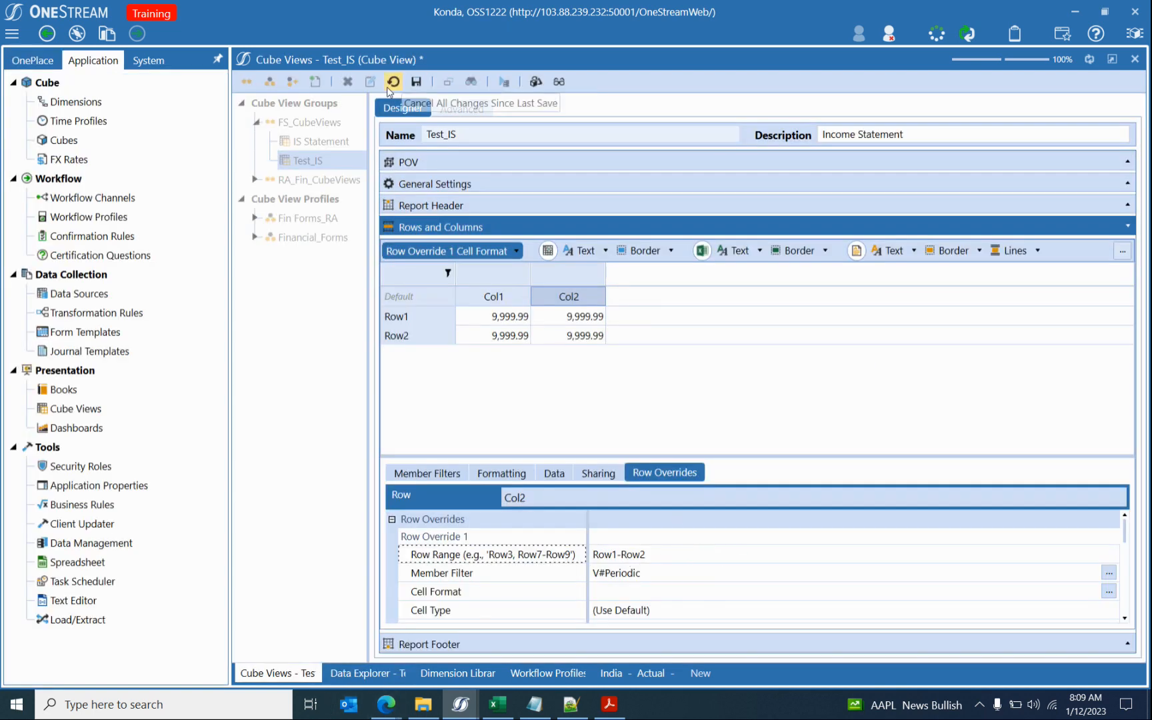
{"action": "left_click", "coordinate": [416, 81]}
{"action": "left_click", "coordinate": [534, 82]}
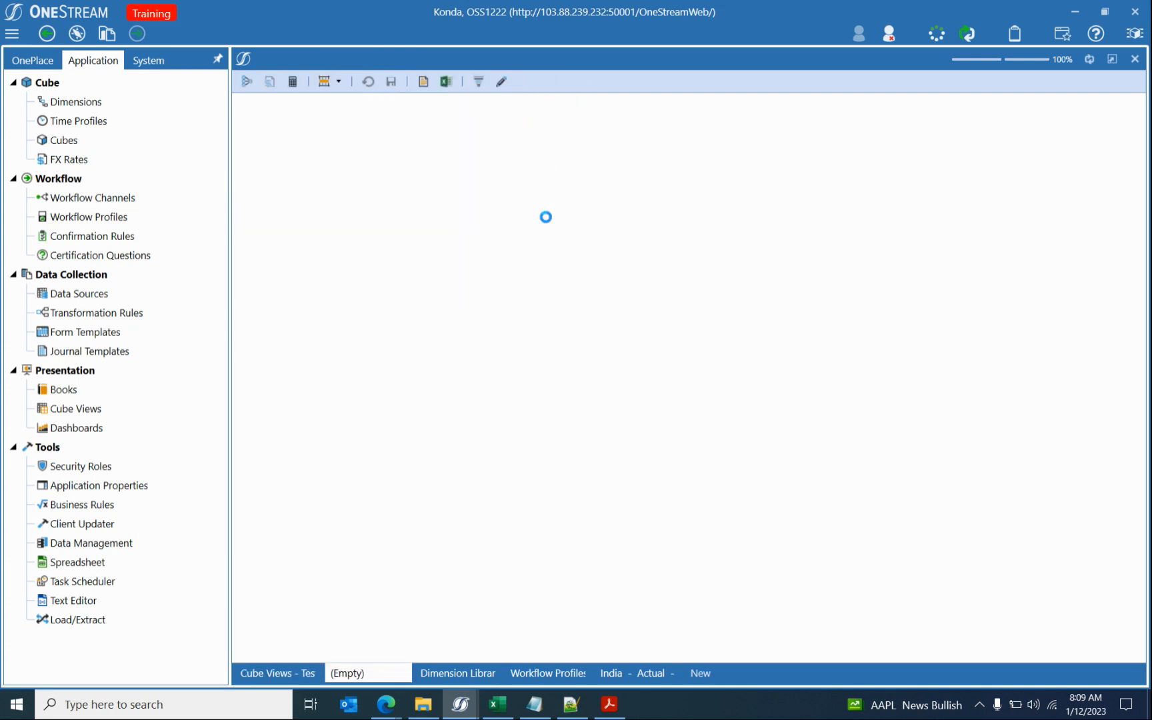
{"action": "left_click", "coordinate": [471, 174]}
{"action": "right_click", "coordinate": [472, 173]}
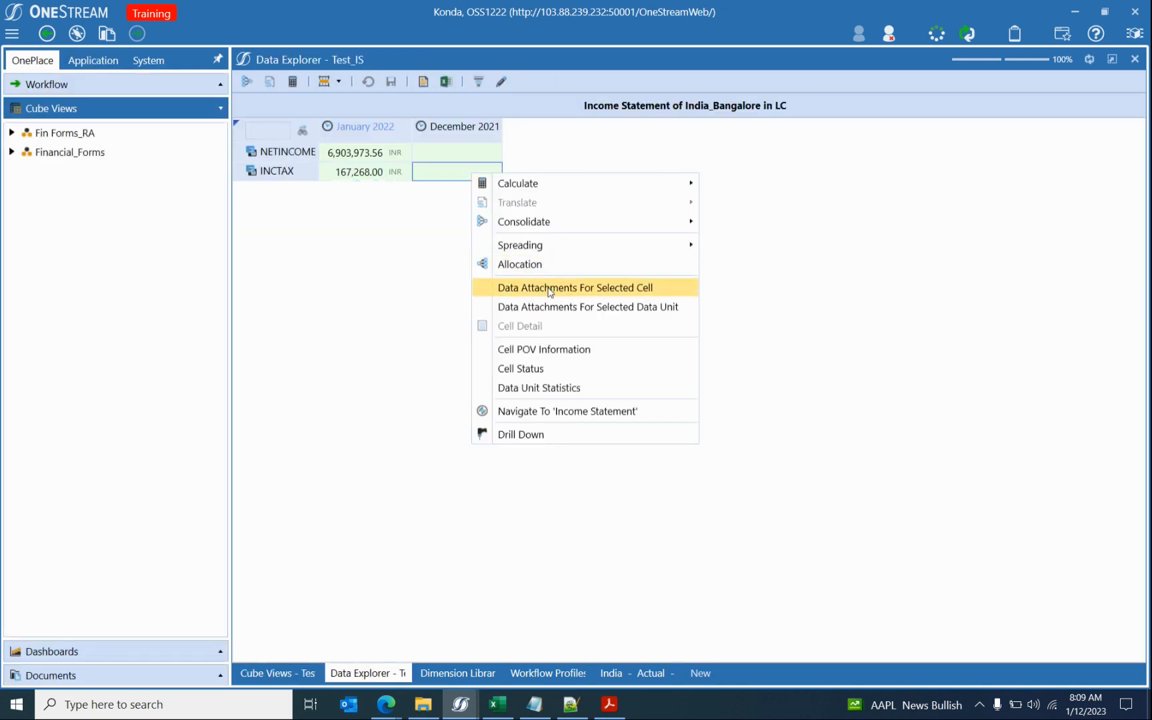
{"action": "left_click", "coordinate": [545, 349]}
{"action": "left_click", "coordinate": [311, 278]}
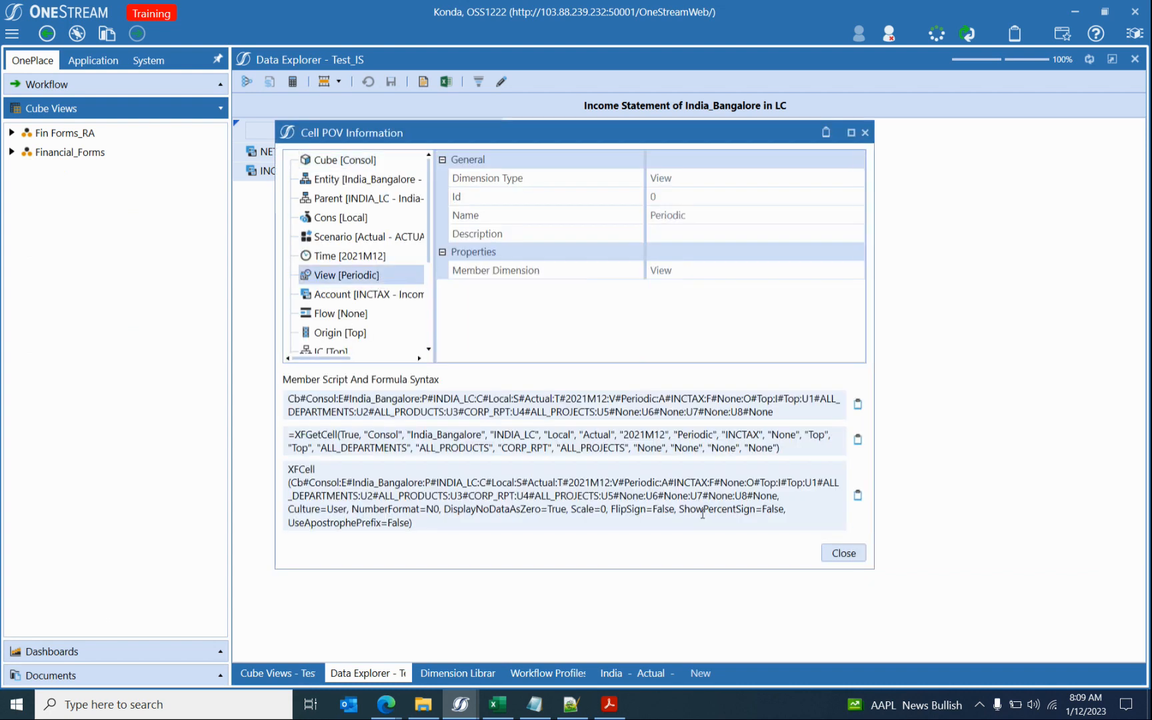
{"action": "left_click", "coordinate": [833, 555]}
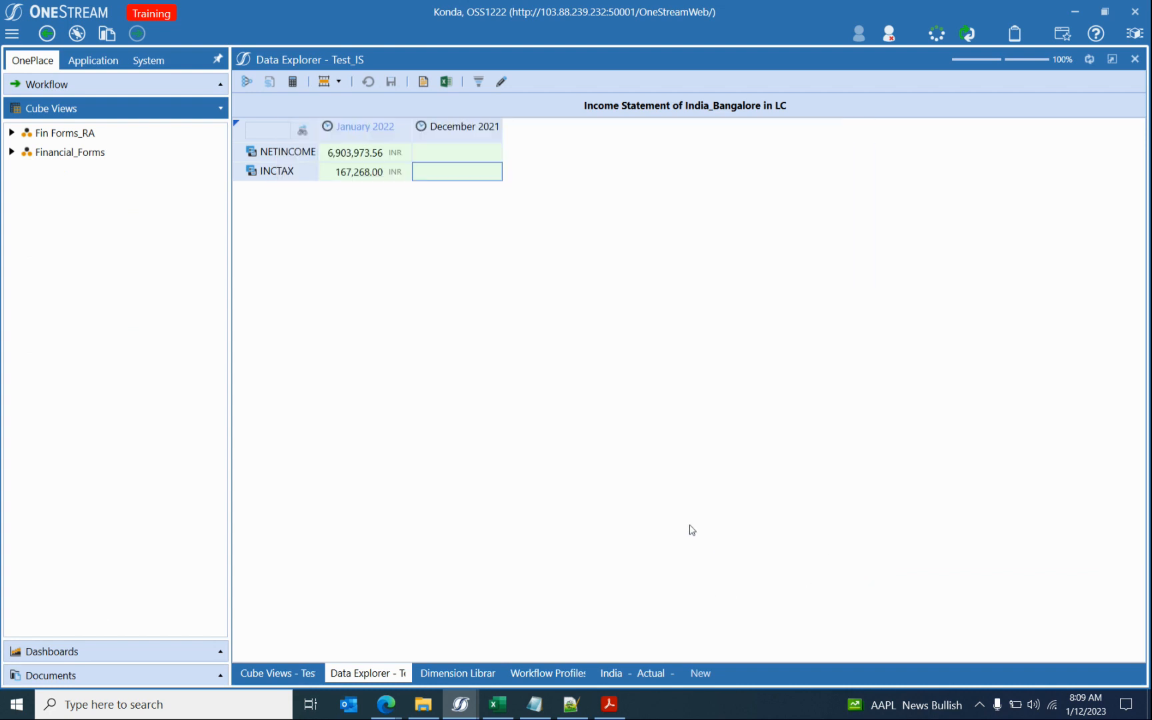
Switch to the TestOSS application window and examine the Entity Member parameter in the 02 BS Analysis cube view's POV.
{"action": "left_click", "coordinate": [279, 673]}
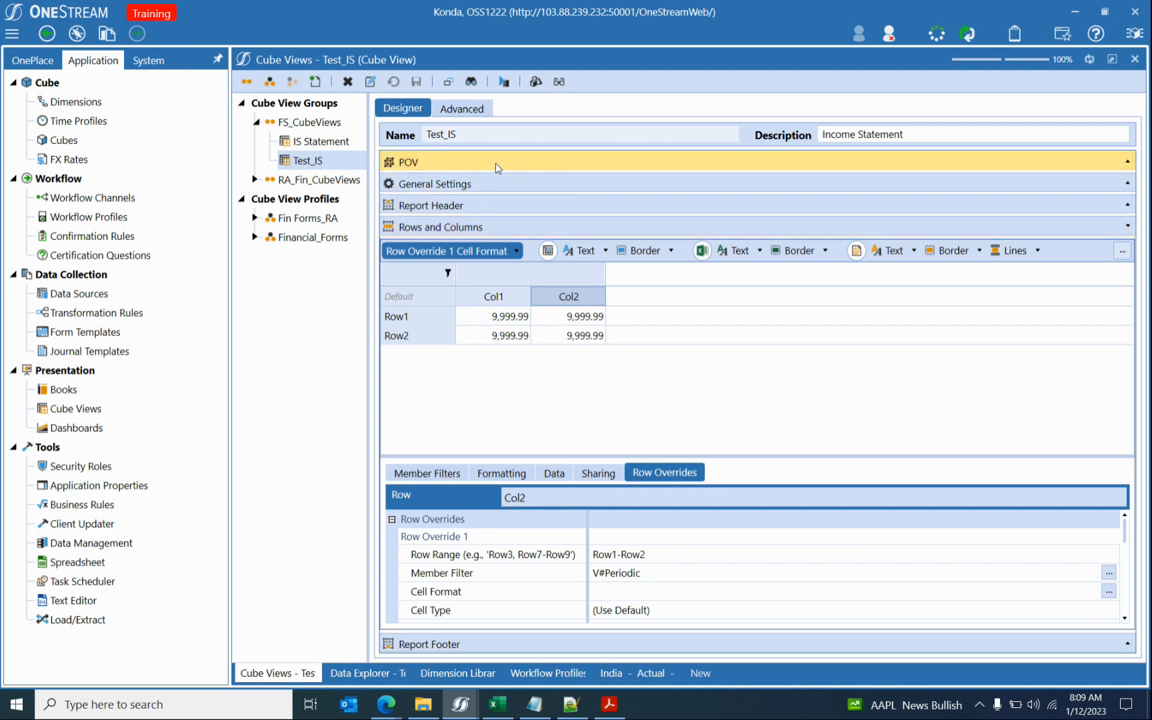
{"action": "mouse_move", "coordinate": [460, 714]}
{"action": "left_click", "coordinate": [384, 623]}
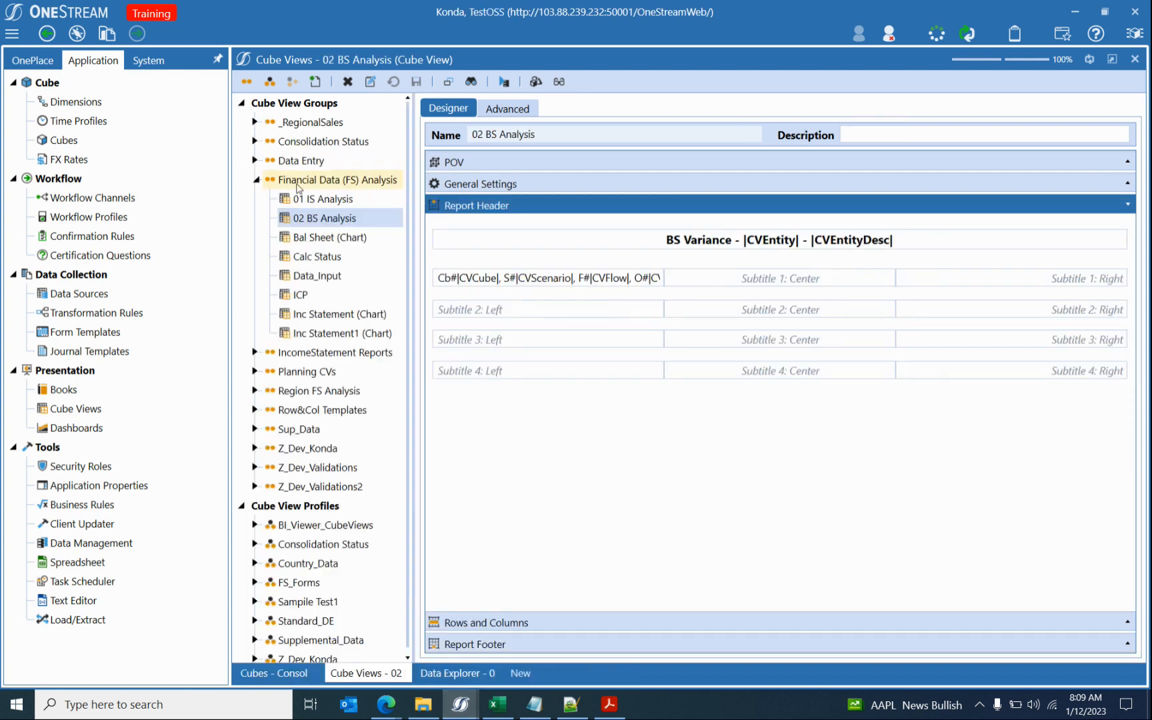
{"action": "left_click", "coordinate": [520, 162]}
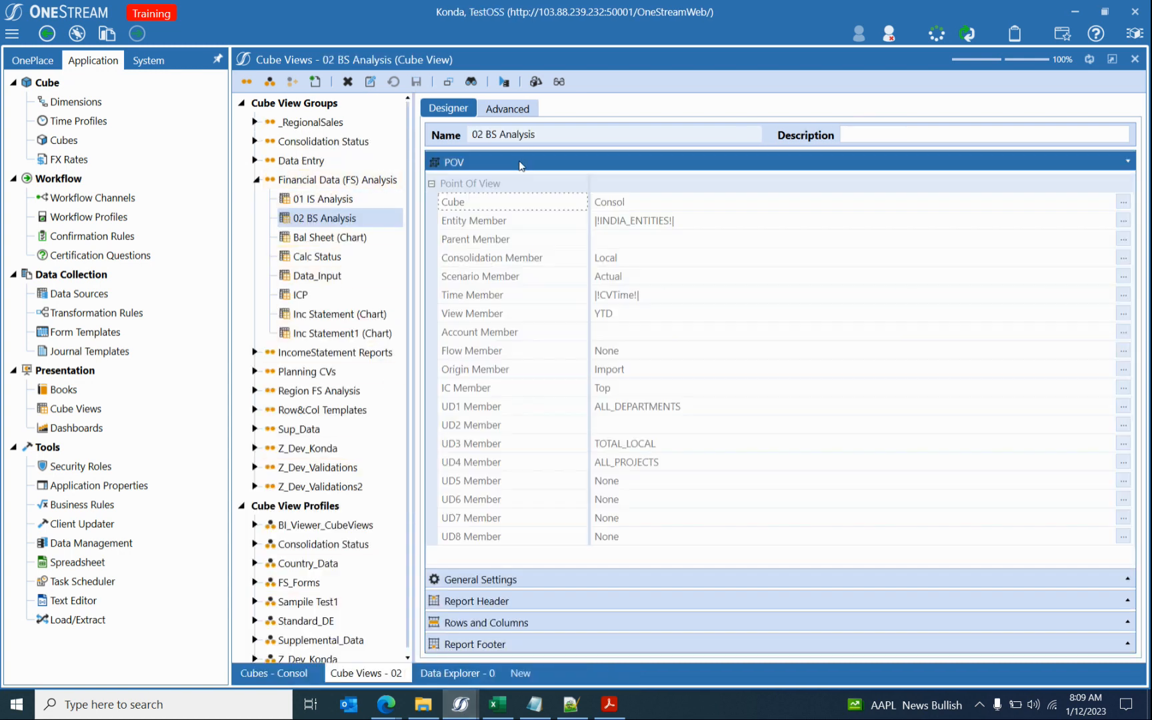
{"action": "left_click", "coordinate": [679, 216]}
{"action": "left_click_drag", "start_coordinate": [669, 219], "coordinate": [598, 222]}
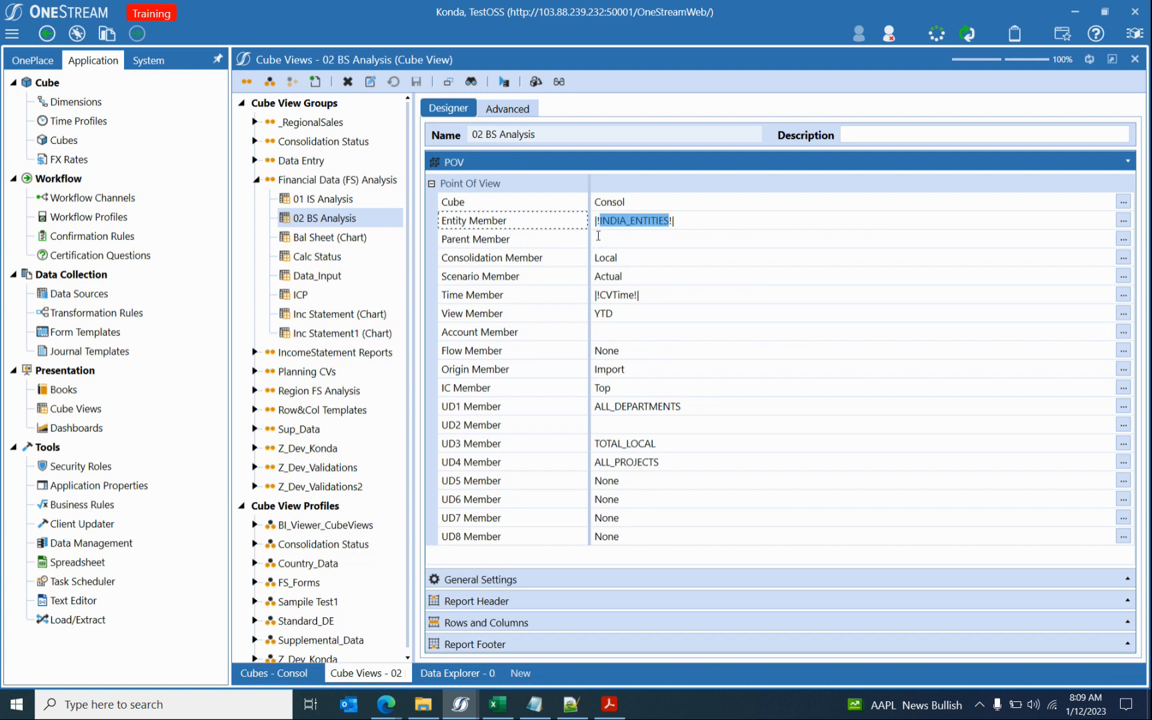
Run the 02 BS Analysis cube view with India_Bangalore selected as the entity parameter.
{"action": "left_click", "coordinate": [505, 82]}
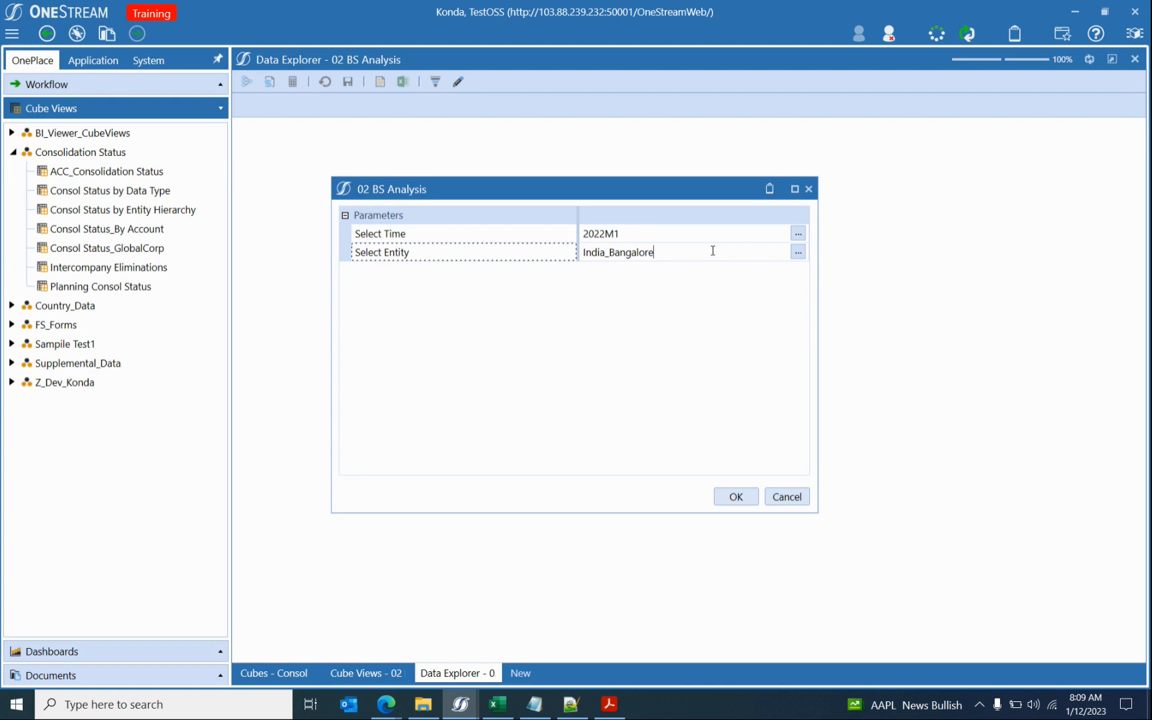
{"action": "left_click", "coordinate": [797, 252]}
{"action": "left_click", "coordinate": [427, 376]}
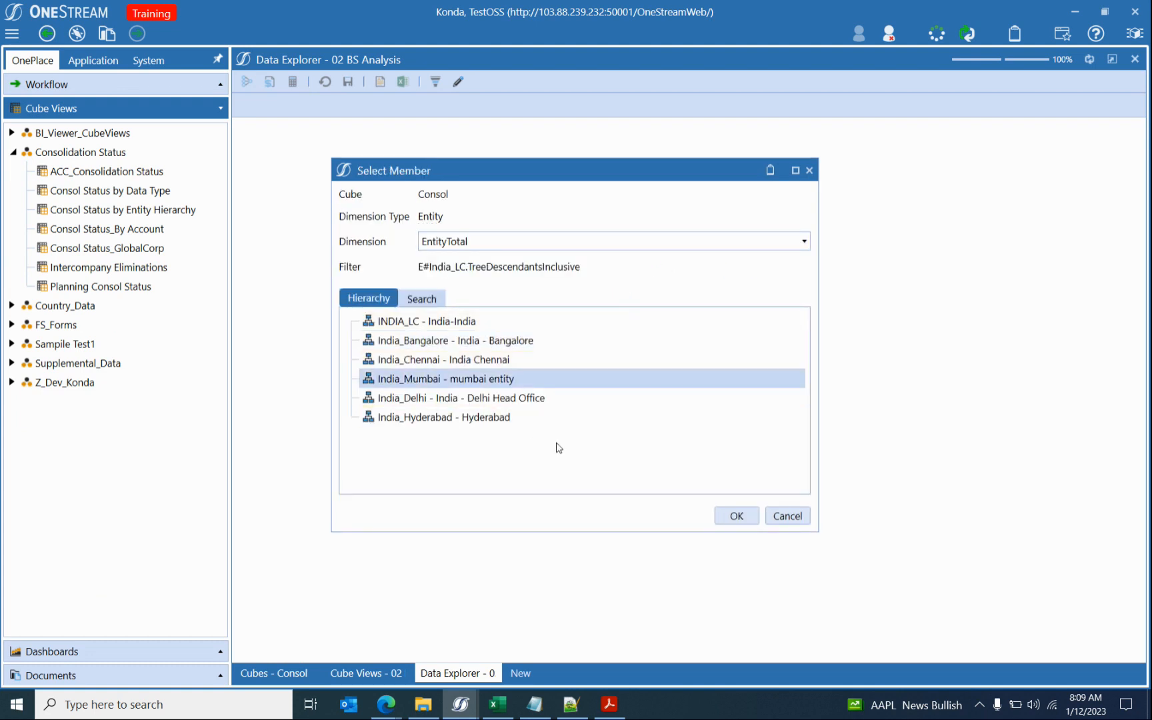
{"action": "left_click", "coordinate": [450, 343]}
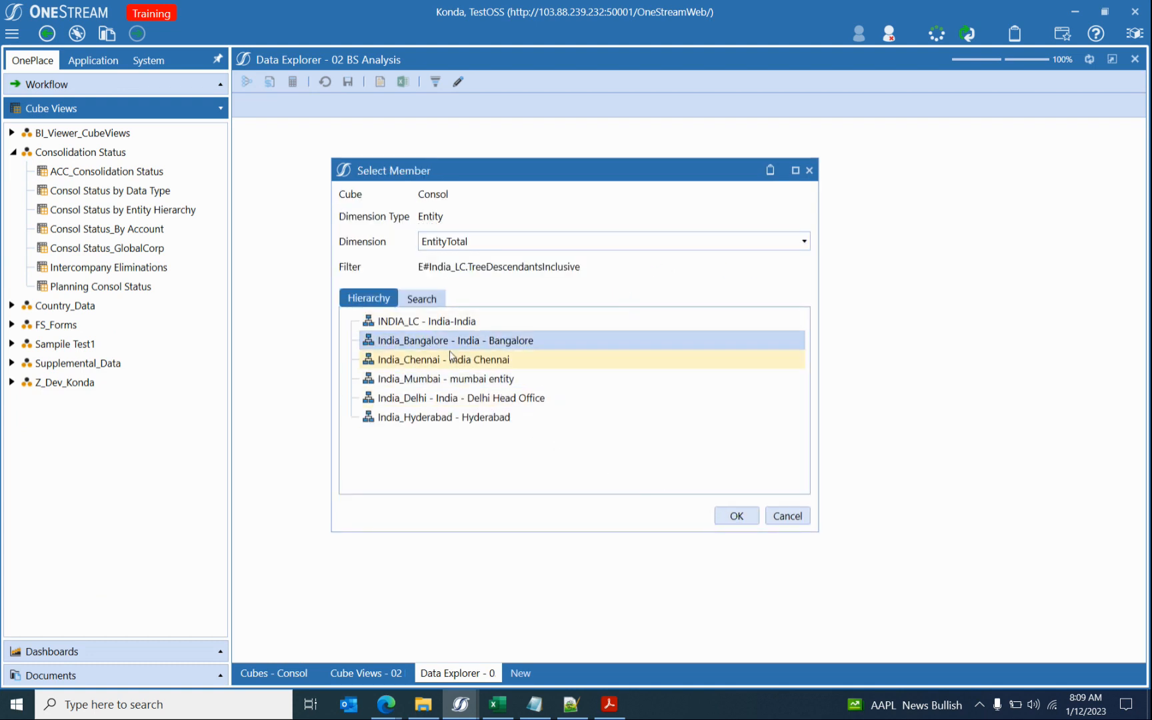
{"action": "left_click", "coordinate": [731, 518]}
{"action": "left_click", "coordinate": [743, 502]}
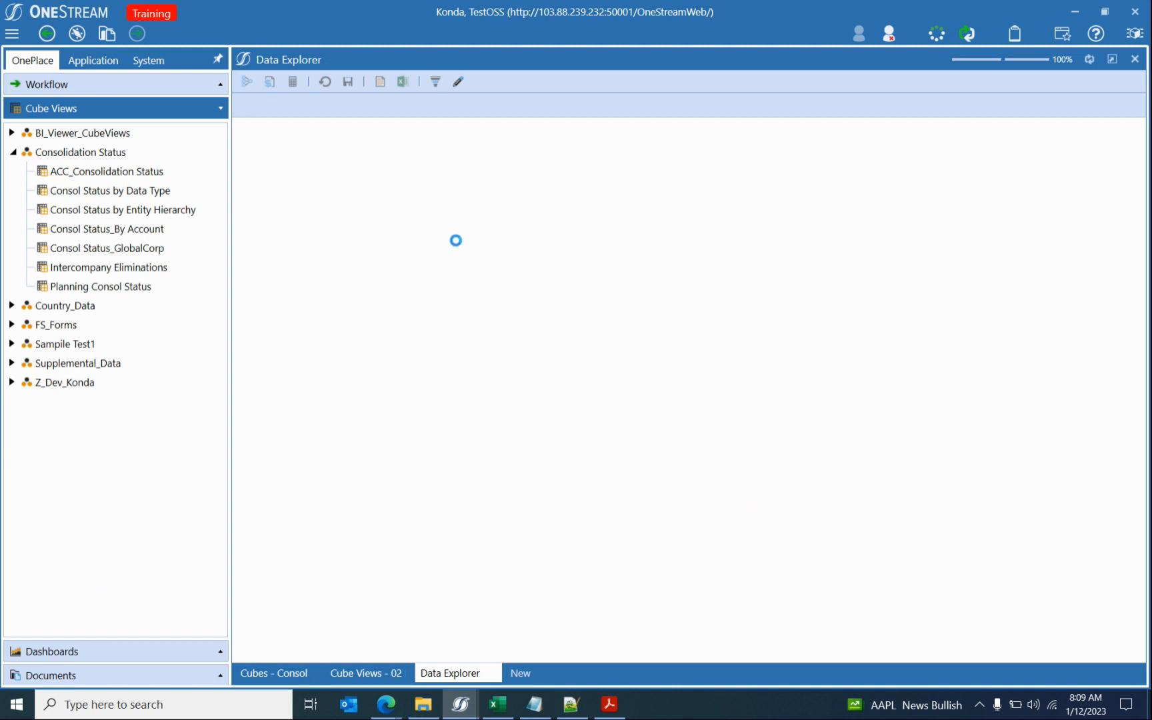
{"action": "left_click", "coordinate": [274, 673]}
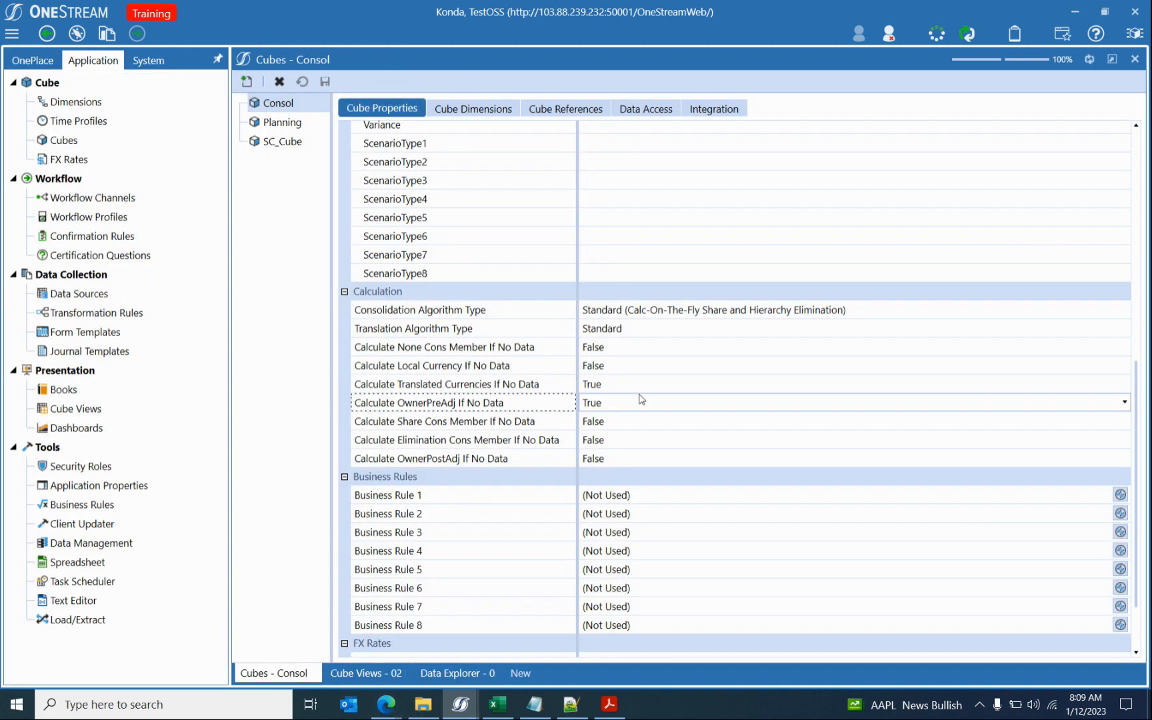
{"action": "left_click", "coordinate": [385, 674]}
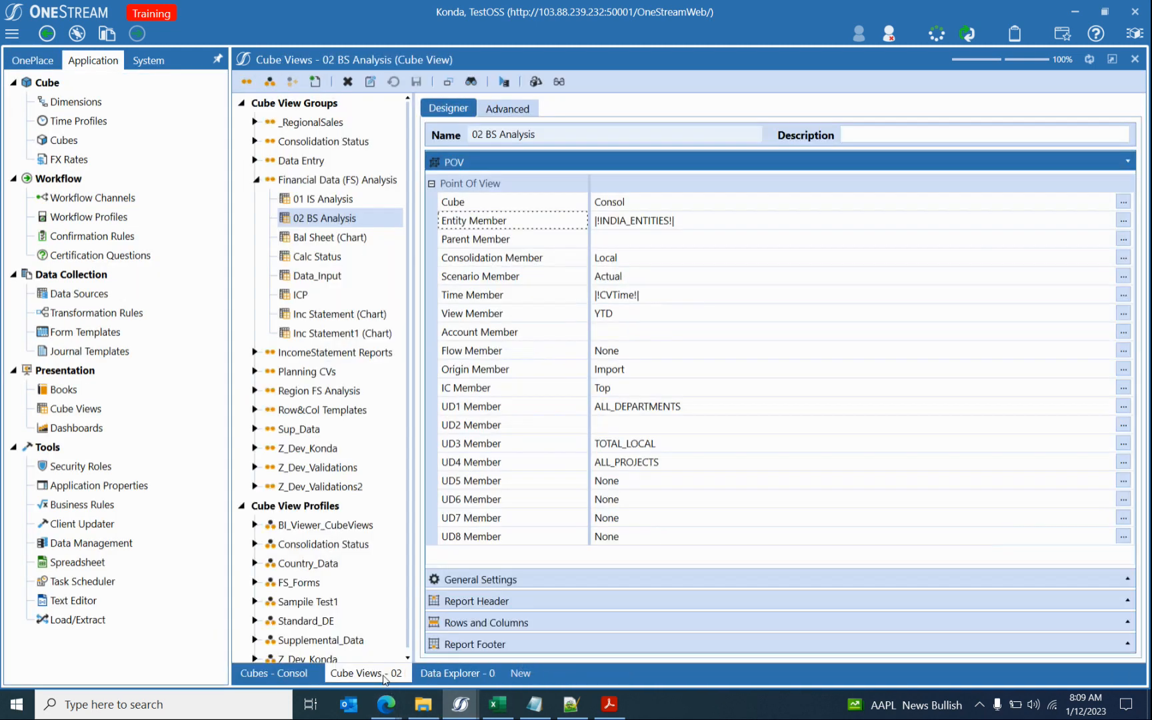
{"action": "double_click", "coordinate": [668, 220]}
{"action": "left_click_drag", "start_coordinate": [667, 220], "coordinate": [666, 221]}
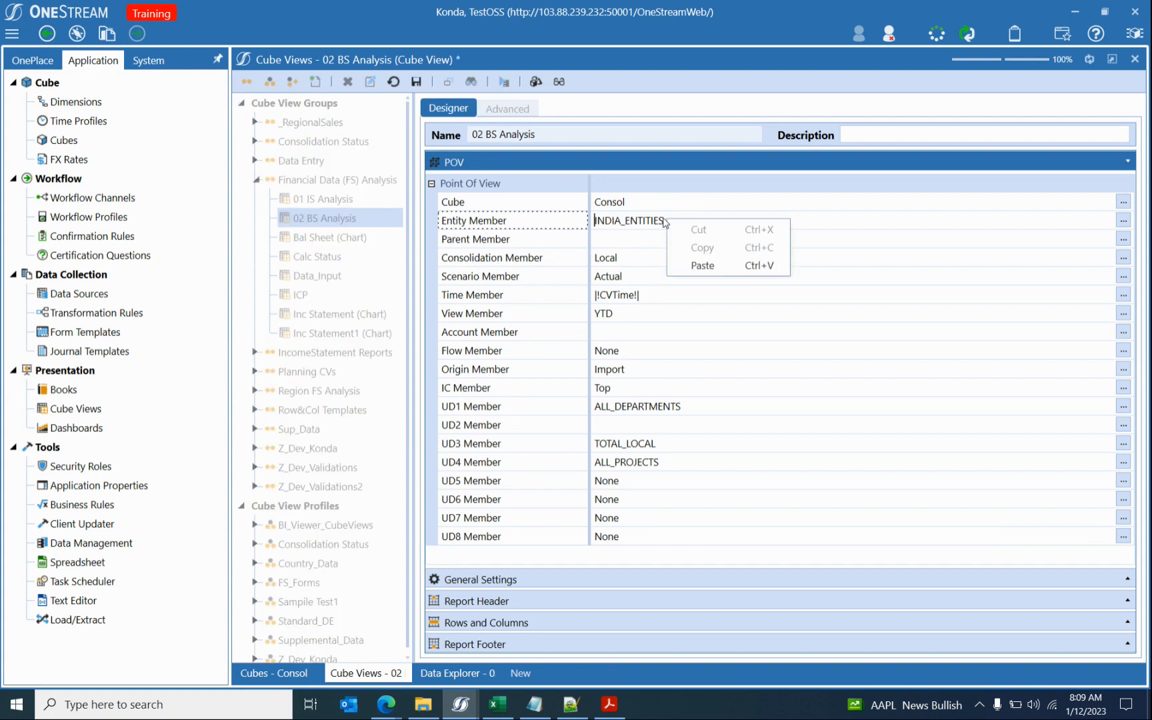
{"action": "left_click", "coordinate": [628, 281]}
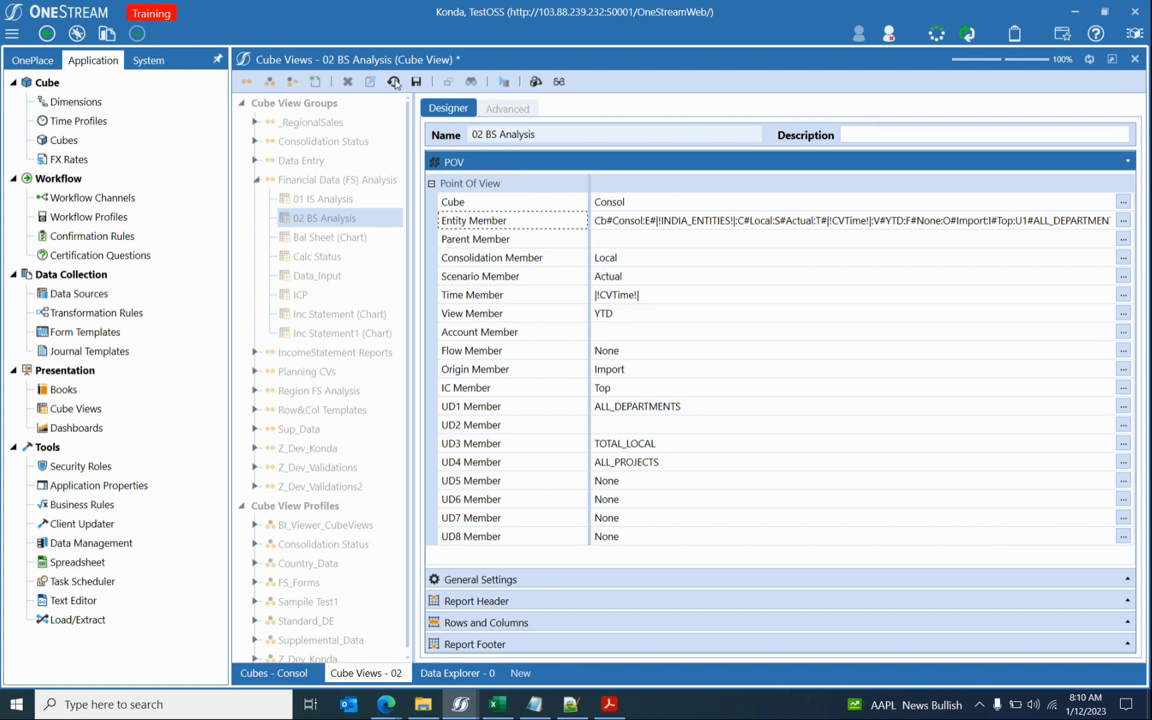
{"action": "left_click", "coordinate": [591, 240]}
{"action": "left_click", "coordinate": [393, 81]}
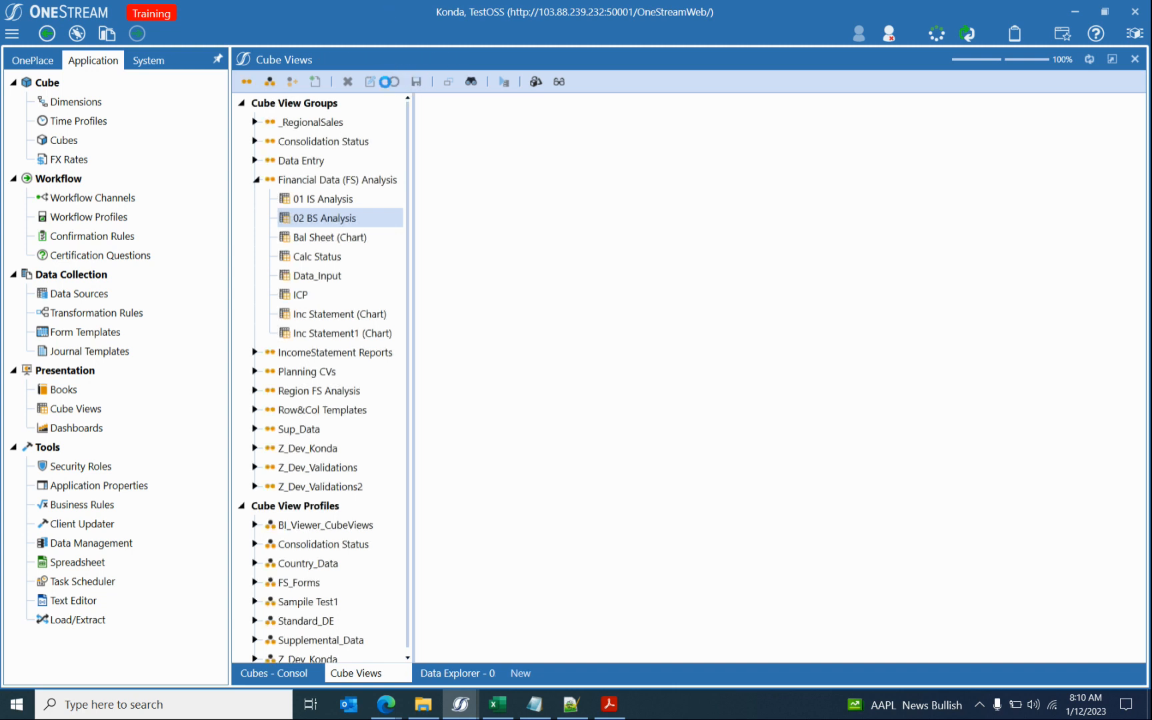
Copy INDIA_ENTITIES from the Entity Member of the 02 BS Analysis cube view and find that parameter among the application dashboard objects.
{"action": "left_click", "coordinate": [599, 218]}
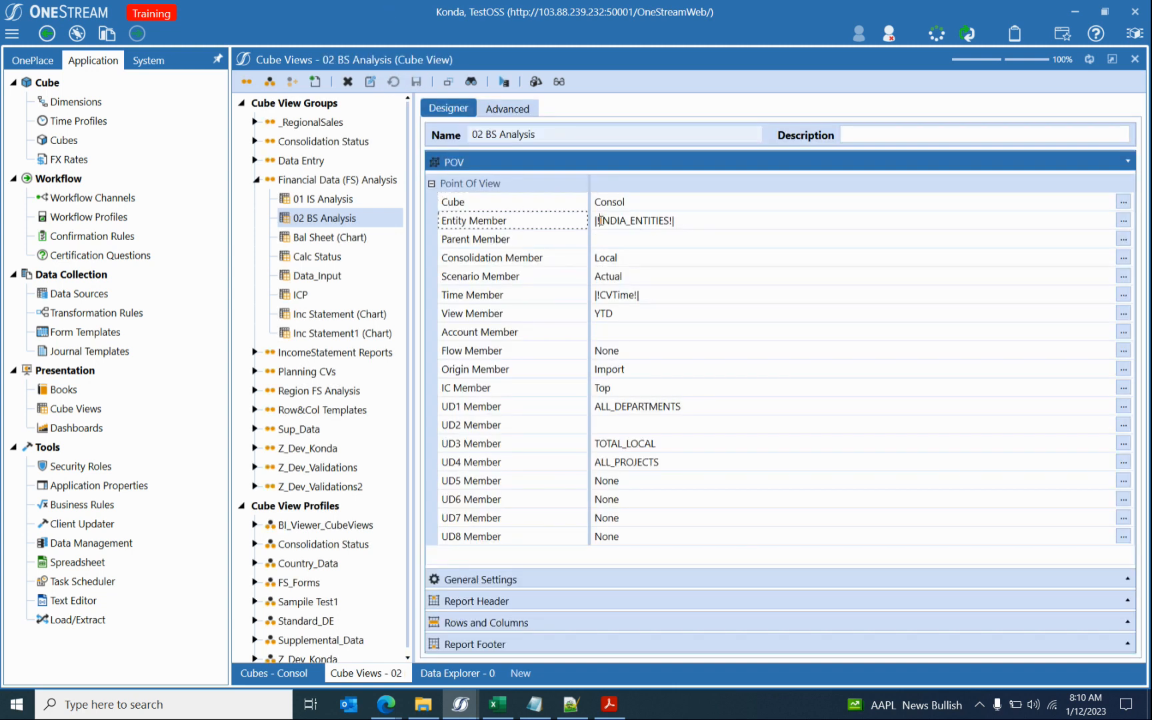
{"action": "double_click", "coordinate": [669, 221]}
{"action": "key", "text": "ctrl+c"}
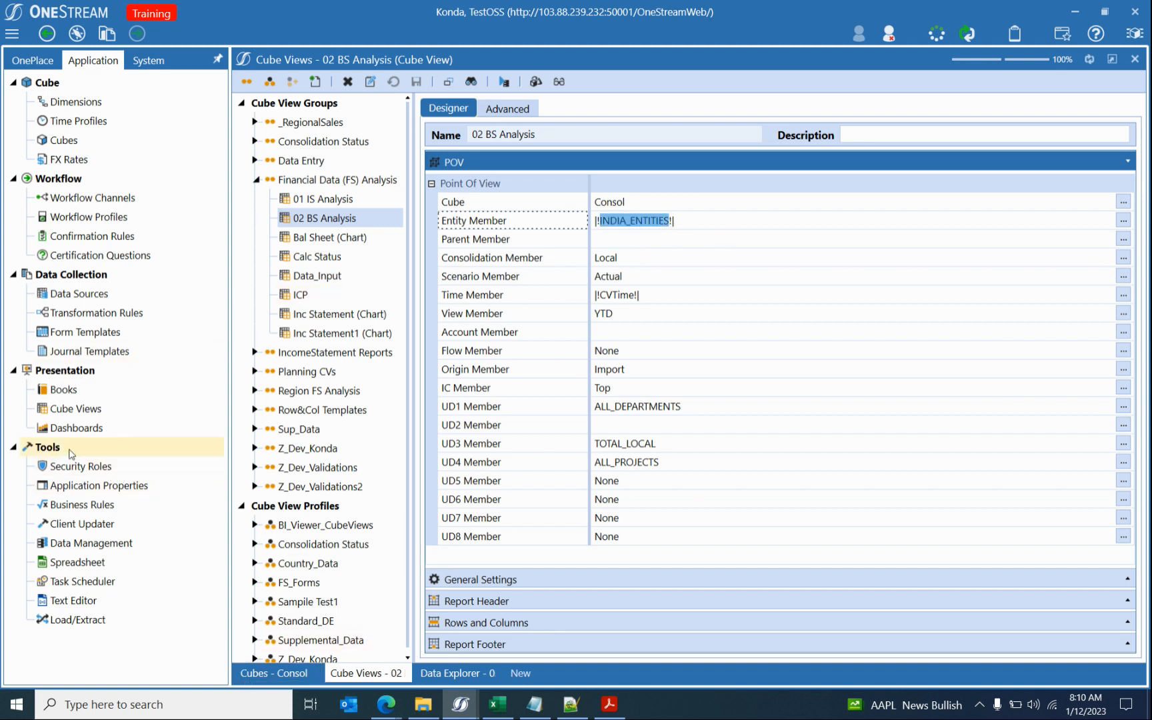
{"action": "left_click", "coordinate": [75, 427]}
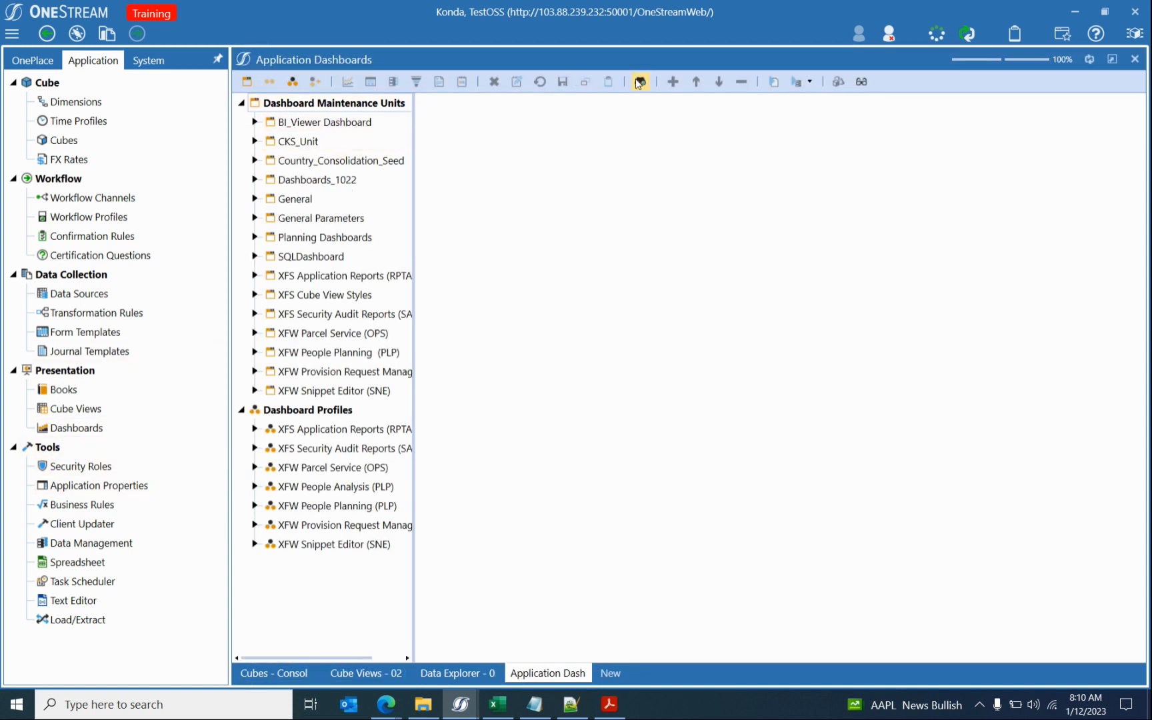
{"action": "left_click", "coordinate": [638, 82]}
{"action": "left_click", "coordinate": [404, 252]}
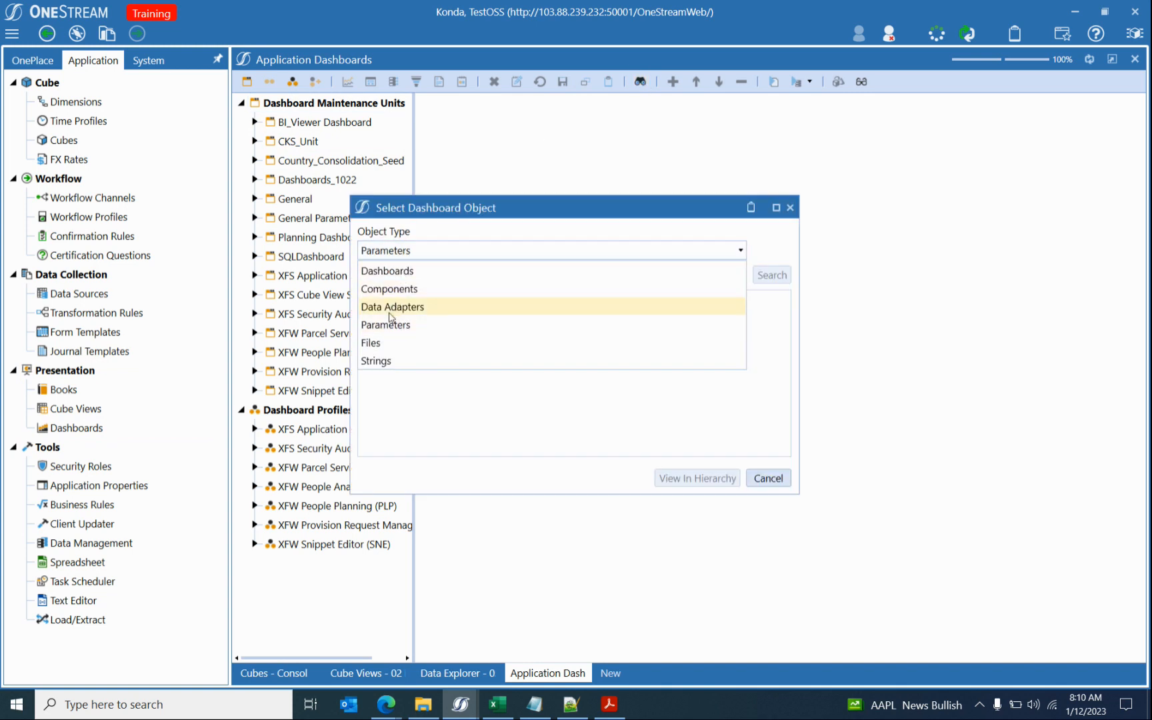
{"action": "left_click", "coordinate": [387, 324]}
{"action": "left_click", "coordinate": [432, 275]}
{"action": "key", "text": "ctrl+v"}
{"action": "left_click", "coordinate": [771, 275]}
{"action": "double_click", "coordinate": [427, 298]}
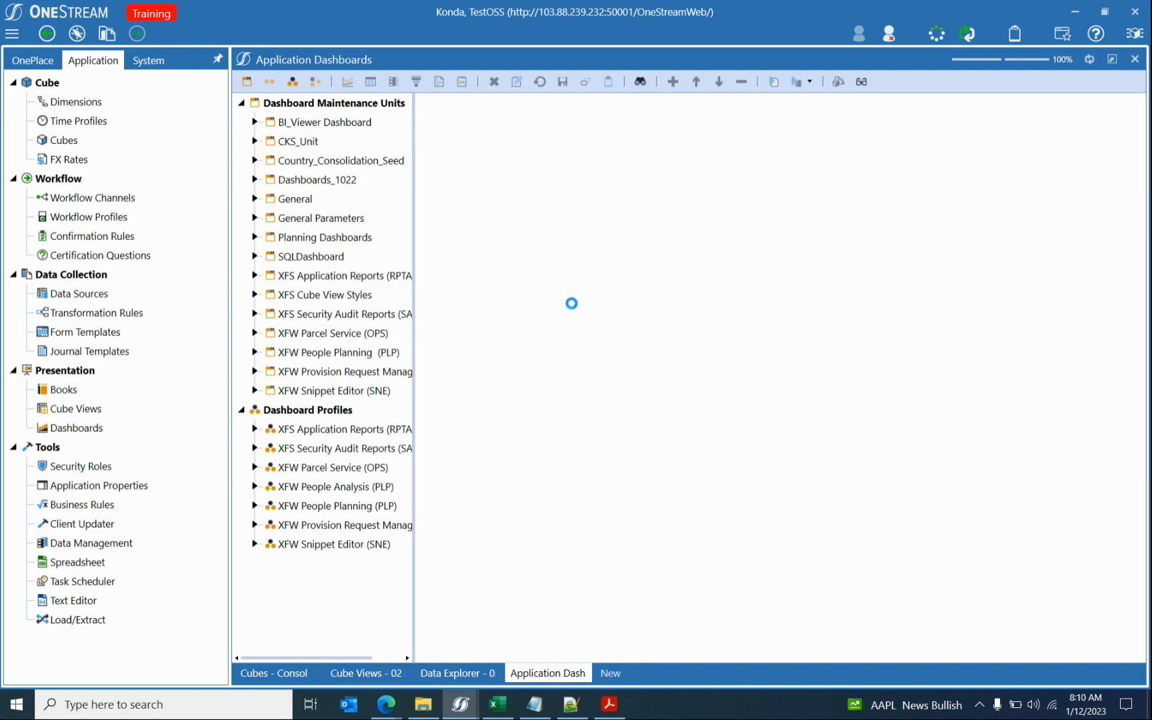
Examine the member filter, parameter type and default value of the INDIA_ENTITIES parameter.
{"action": "left_click", "coordinate": [688, 324]}
{"action": "left_click_drag", "start_coordinate": [823, 325], "coordinate": [637, 342]}
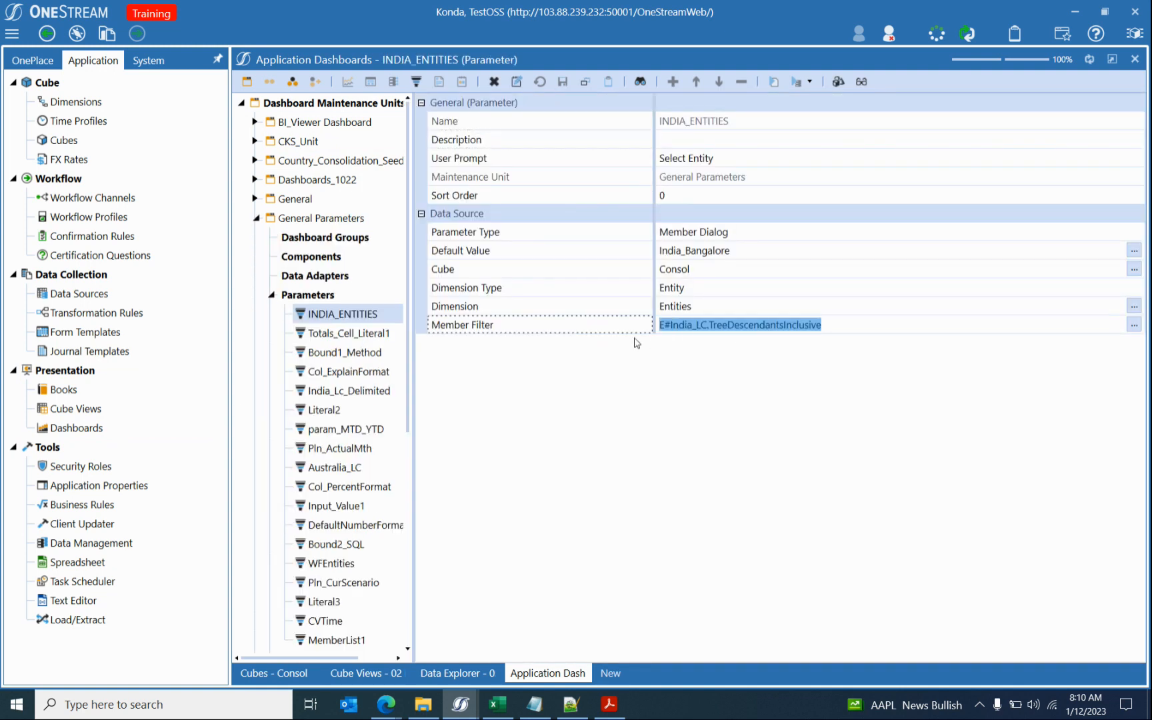
{"action": "left_click", "coordinate": [718, 234]}
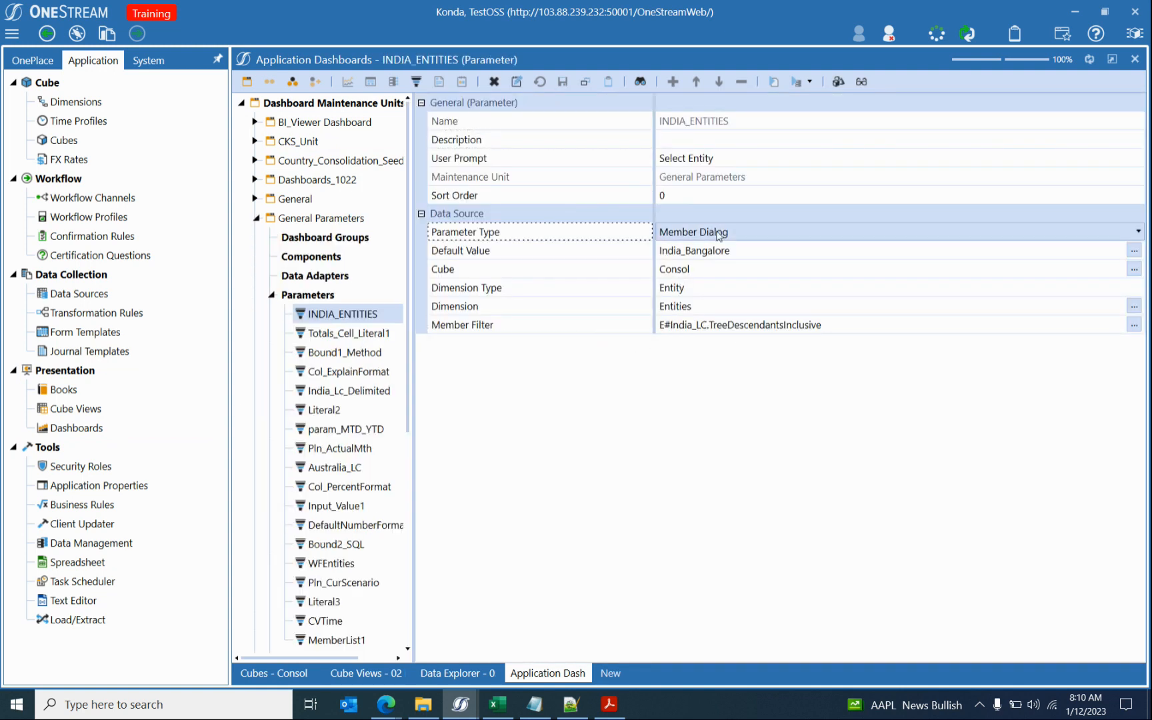
{"action": "left_click", "coordinate": [631, 254]}
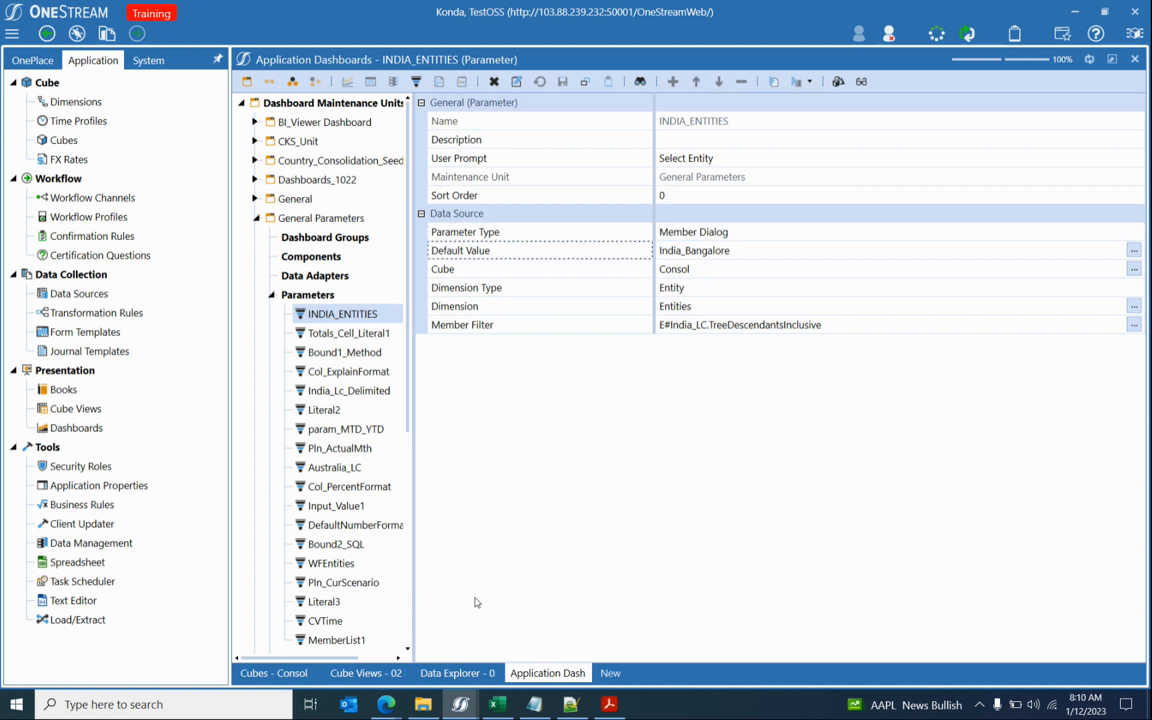
Run the 02 BS Analysis cube view, inspect the members offered for Select Entity, and cancel both dialogs without choosing one.
{"action": "left_click", "coordinate": [271, 672]}
{"action": "left_click", "coordinate": [366, 672]}
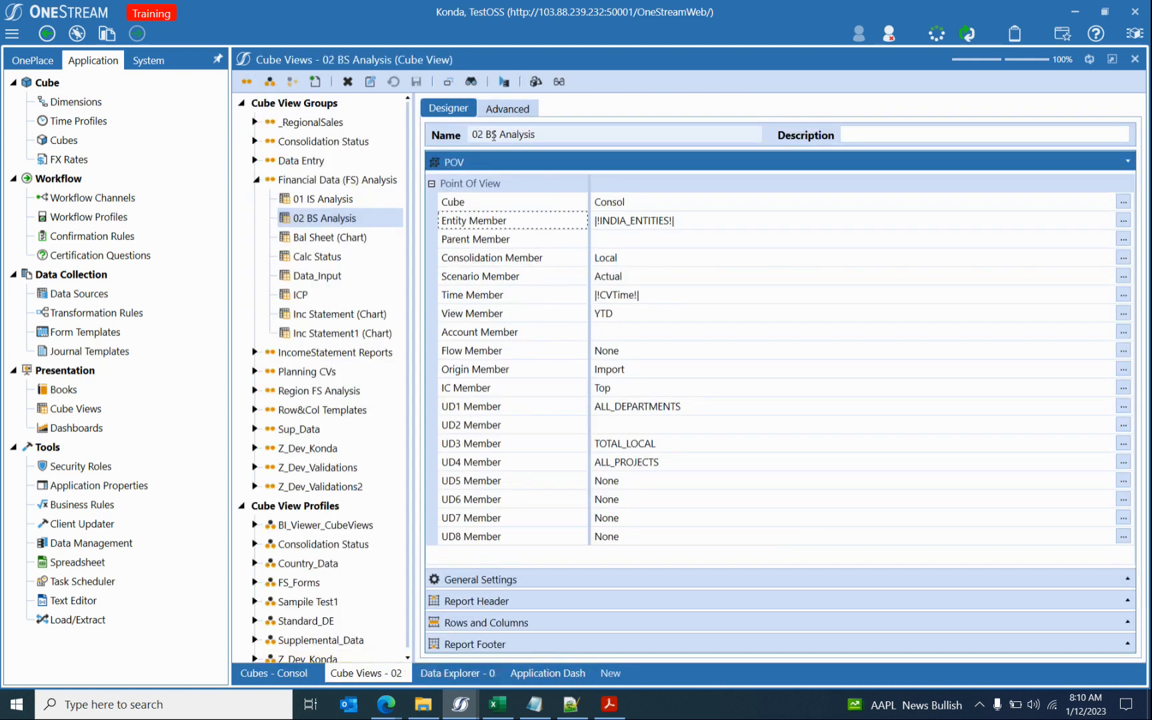
{"action": "left_click", "coordinate": [504, 81]}
{"action": "double_click", "coordinate": [643, 253]}
{"action": "left_click", "coordinate": [798, 254]}
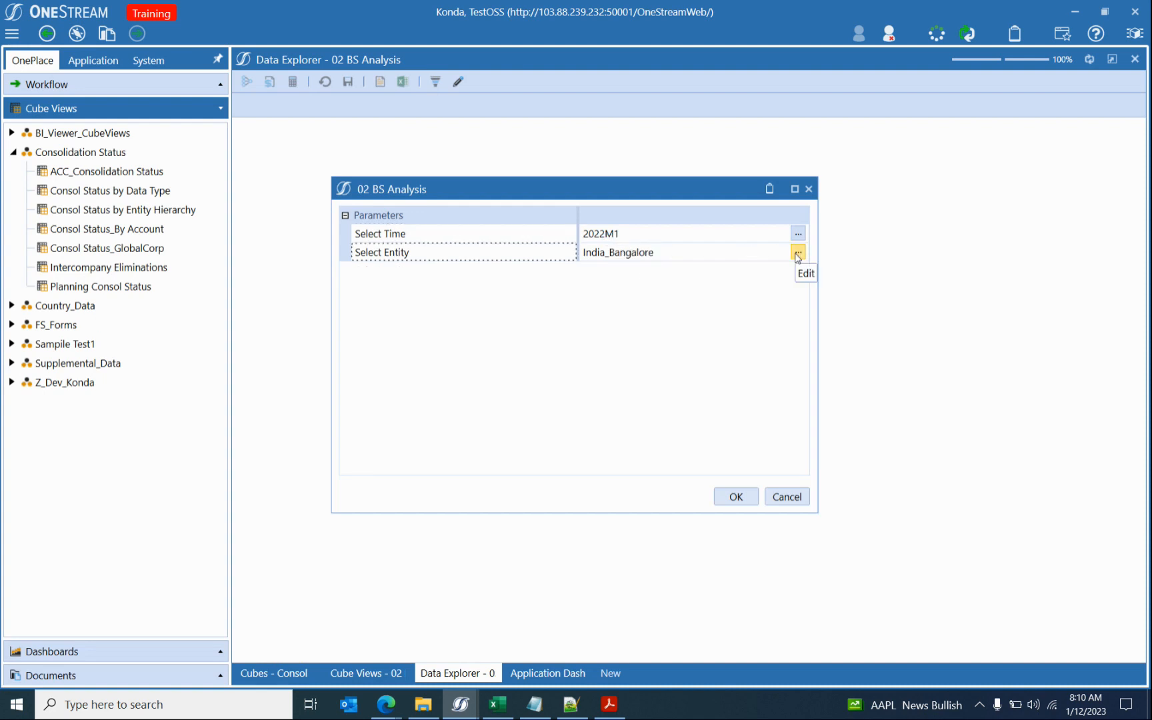
{"action": "mouse_move", "coordinate": [408, 179]}
{"action": "left_mouse_down"}
{"action": "mouse_move", "coordinate": [452, 175]}
{"action": "mouse_move", "coordinate": [422, 197]}
{"action": "left_mouse_up"}
{"action": "left_click", "coordinate": [453, 417]}
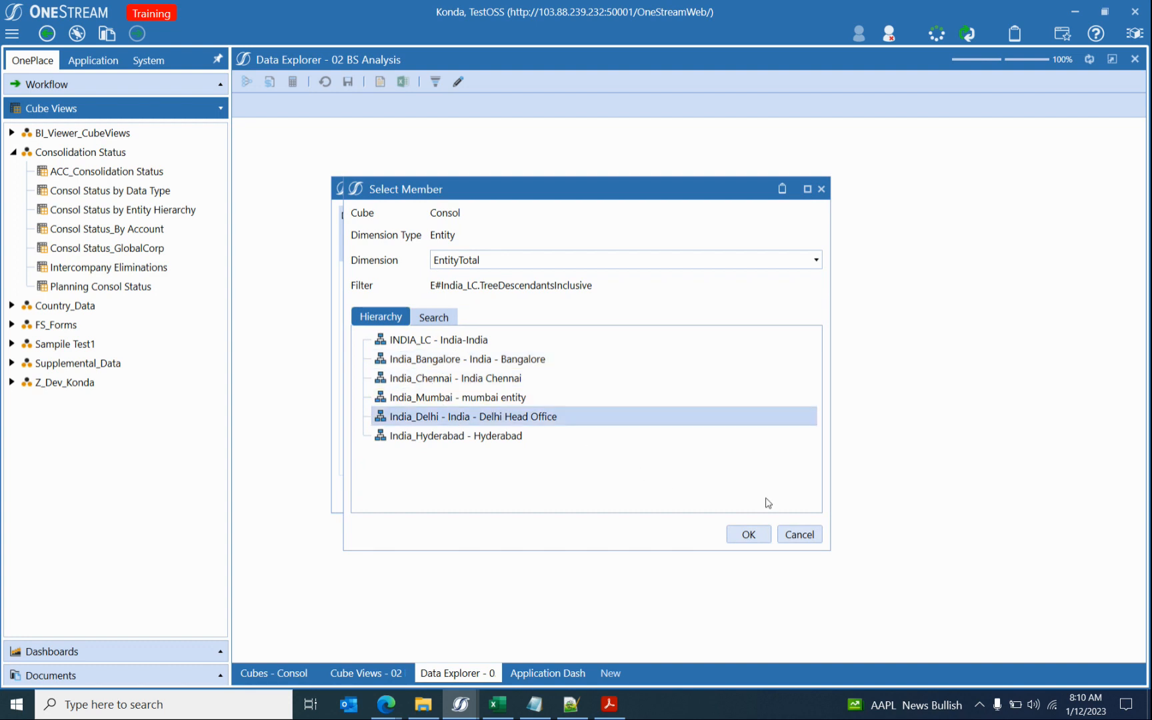
{"action": "left_click", "coordinate": [796, 533]}
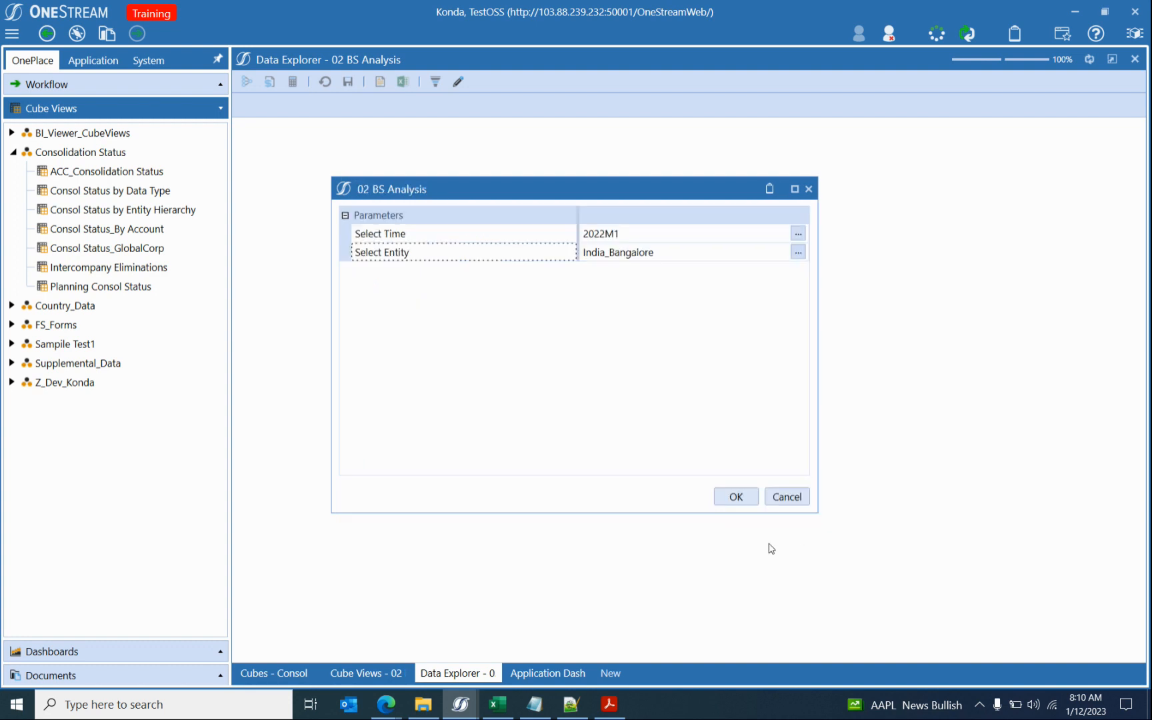
{"action": "left_click", "coordinate": [778, 503]}
Switch to the Notepad++ notes and examine the pipe and exclamation mark syntax of the |!TestEntities!| parameter reference.
{"action": "left_click", "coordinate": [579, 711]}
{"action": "left_click", "coordinate": [151, 155]}
{"action": "mouse_move", "coordinate": [98, 88]}
{"action": "left_mouse_down"}
{"action": "mouse_move", "coordinate": [190, 87]}
{"action": "mouse_move", "coordinate": [94, 87]}
{"action": "mouse_move", "coordinate": [115, 87]}
{"action": "left_mouse_up"}
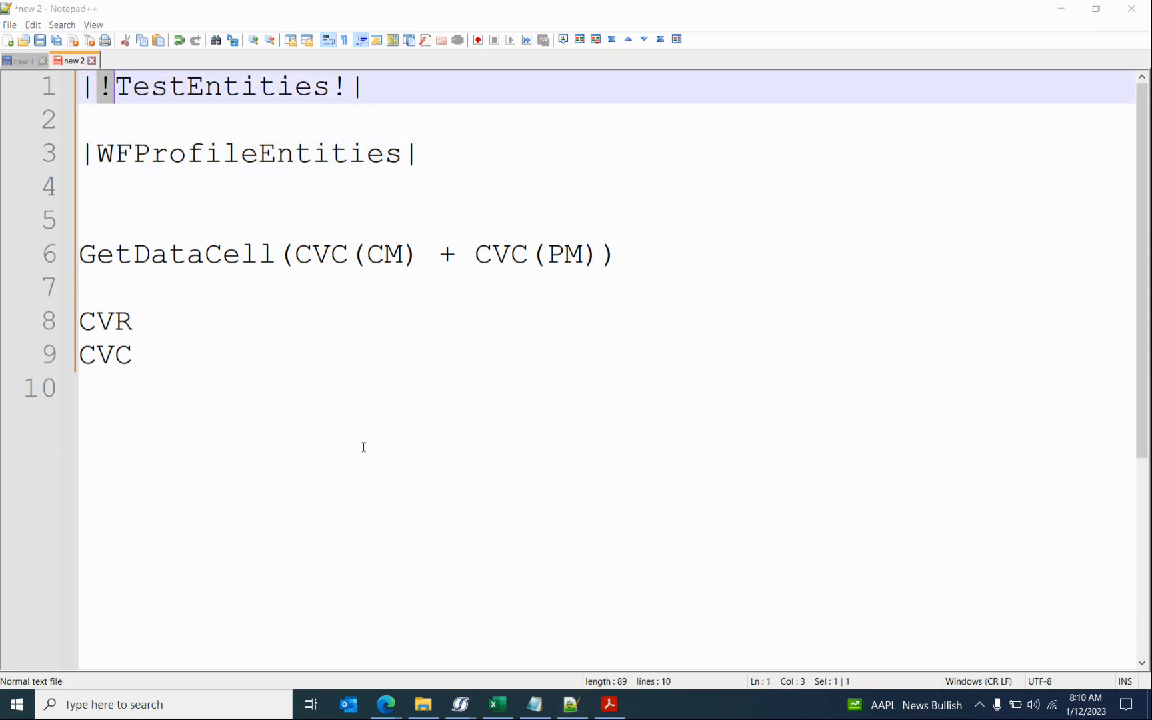
Copy |!INDIA_ENTITIES!| from the 02 BS Analysis Entity Member in OneStream and paste it on line 5 of the Notepad++ notes.
{"action": "key", "text": "alt+Tab"}
{"action": "left_click", "coordinate": [366, 672]}
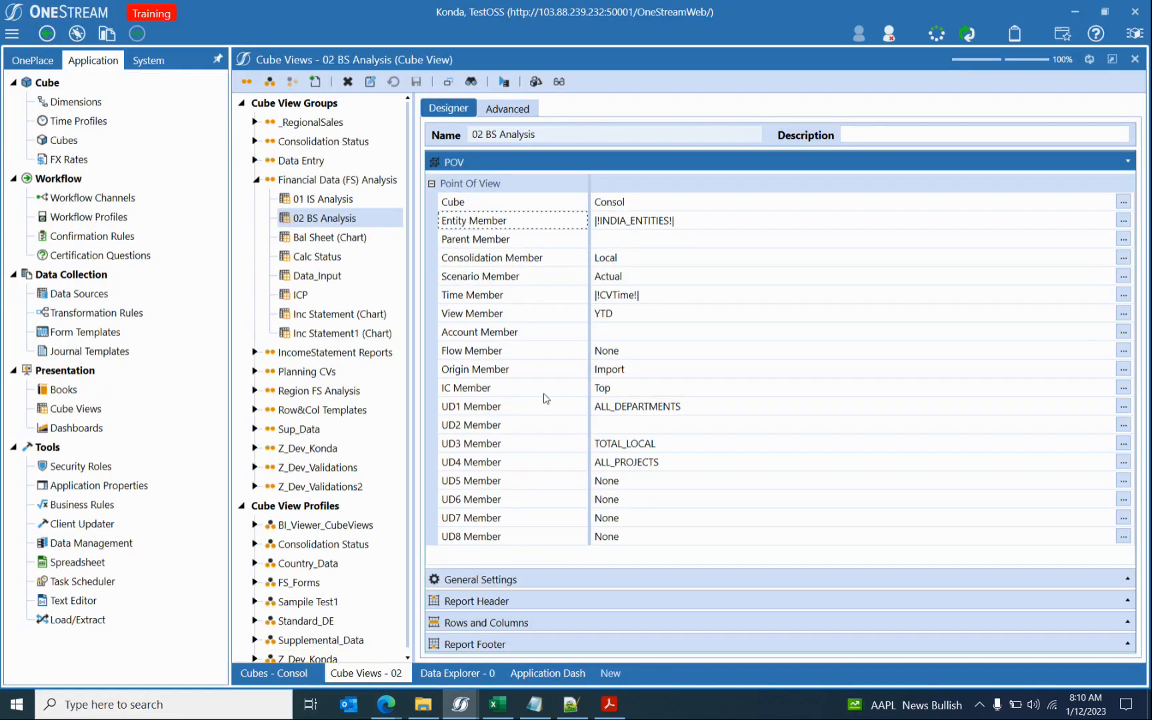
{"action": "double_click", "coordinate": [632, 225]}
{"action": "left_click_drag", "start_coordinate": [695, 227], "coordinate": [489, 245]}
{"action": "key", "text": "ctrl+c"}
{"action": "key", "text": "alt+Tab"}
{"action": "left_click", "coordinate": [327, 207]}
{"action": "key", "text": "ctrl+v"}
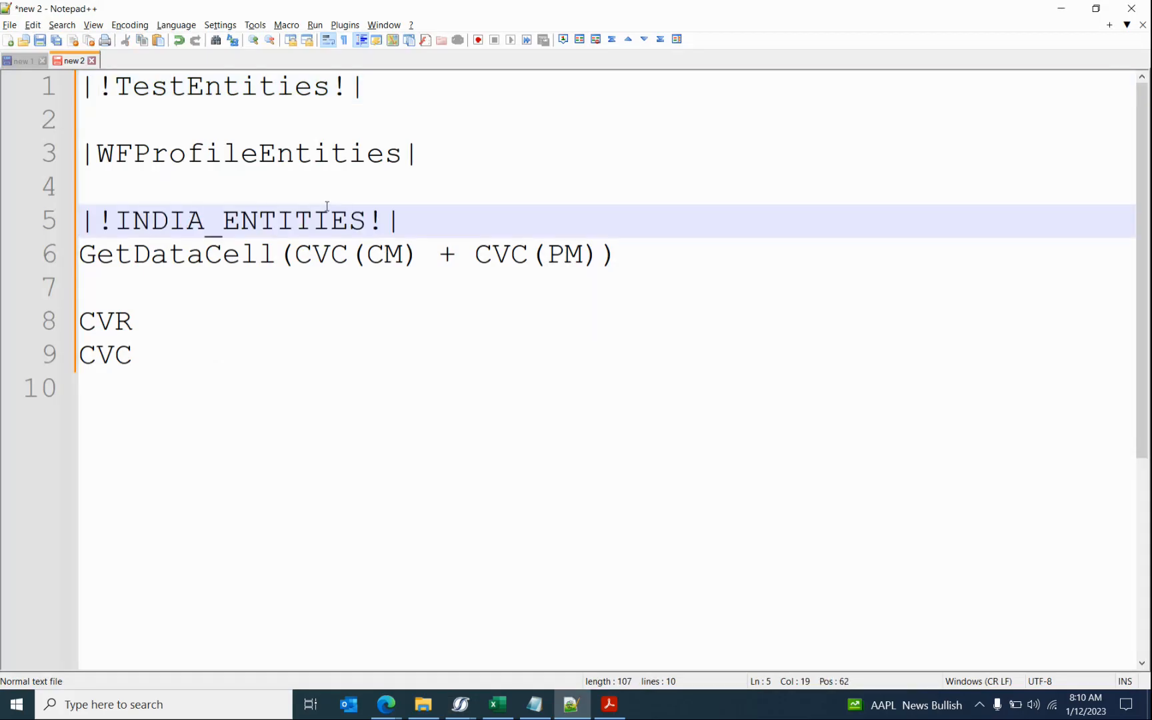
Add a blank line below |!INDIA_ENTITIES!| in the notes and switch back to the 02 BS Analysis cube view in OneStream.
{"action": "key", "text": "Return"}
{"action": "key", "text": "Up"}
{"action": "key", "text": "Right"}
{"action": "key", "text": "Right"}
{"action": "key", "text": "Right"}
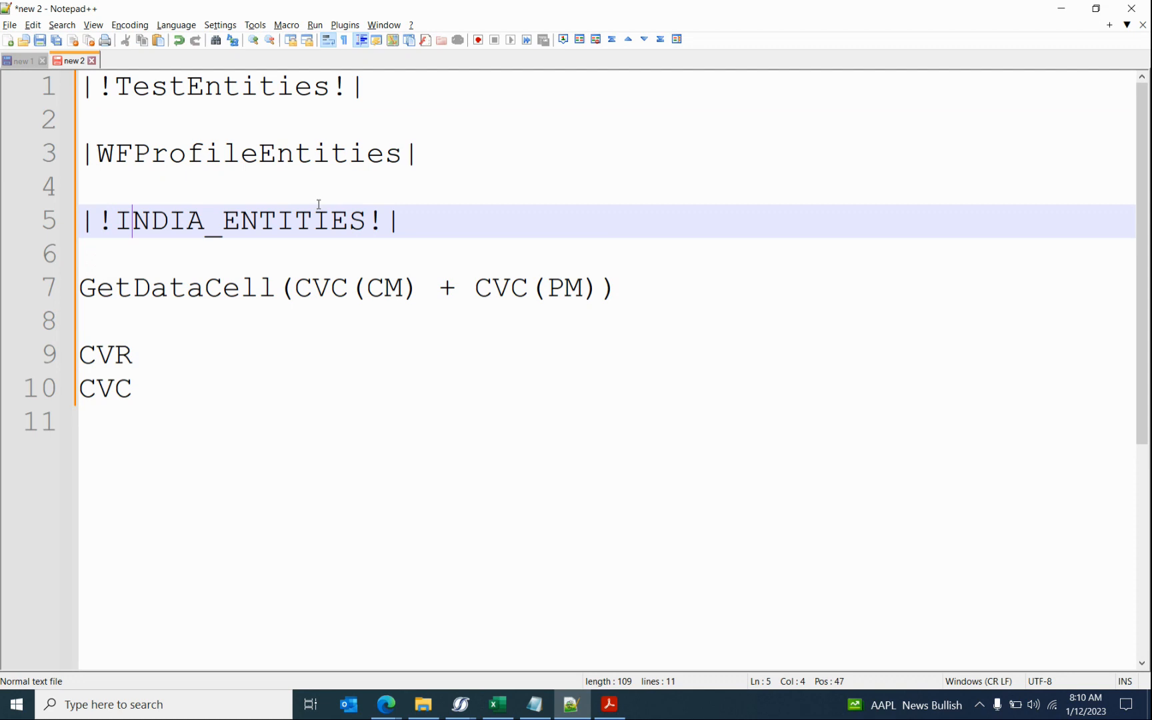
{"action": "key", "text": "alt"}
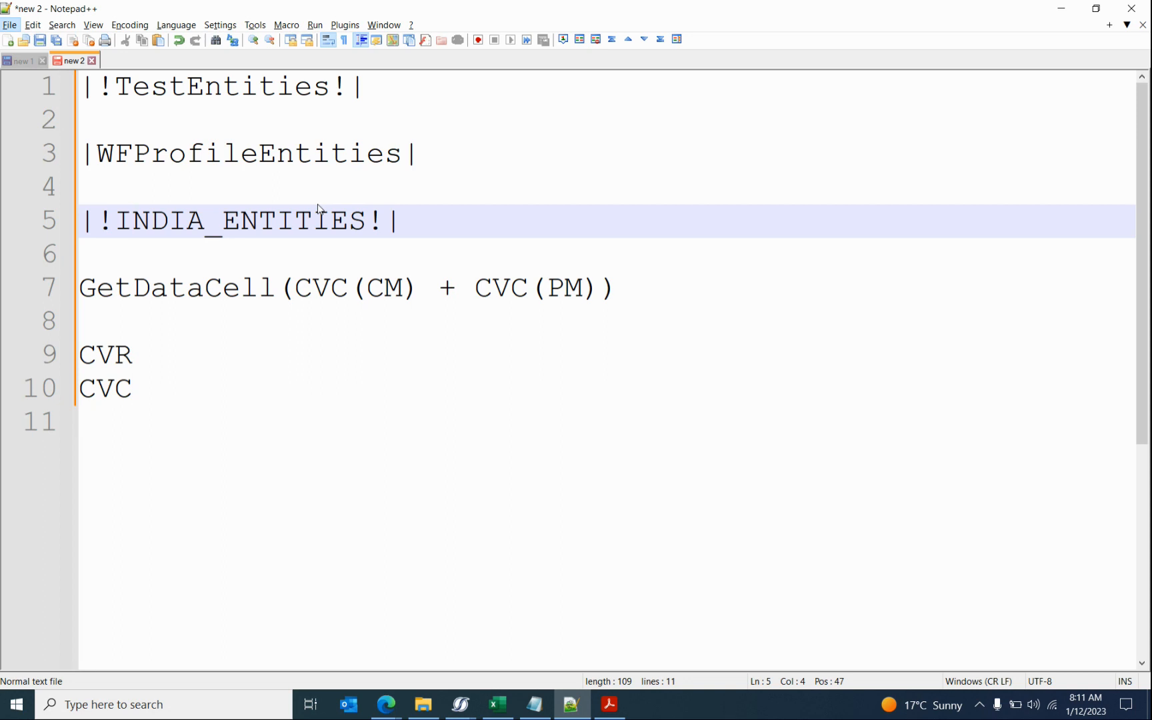
{"action": "key", "text": "alt+Tab"}
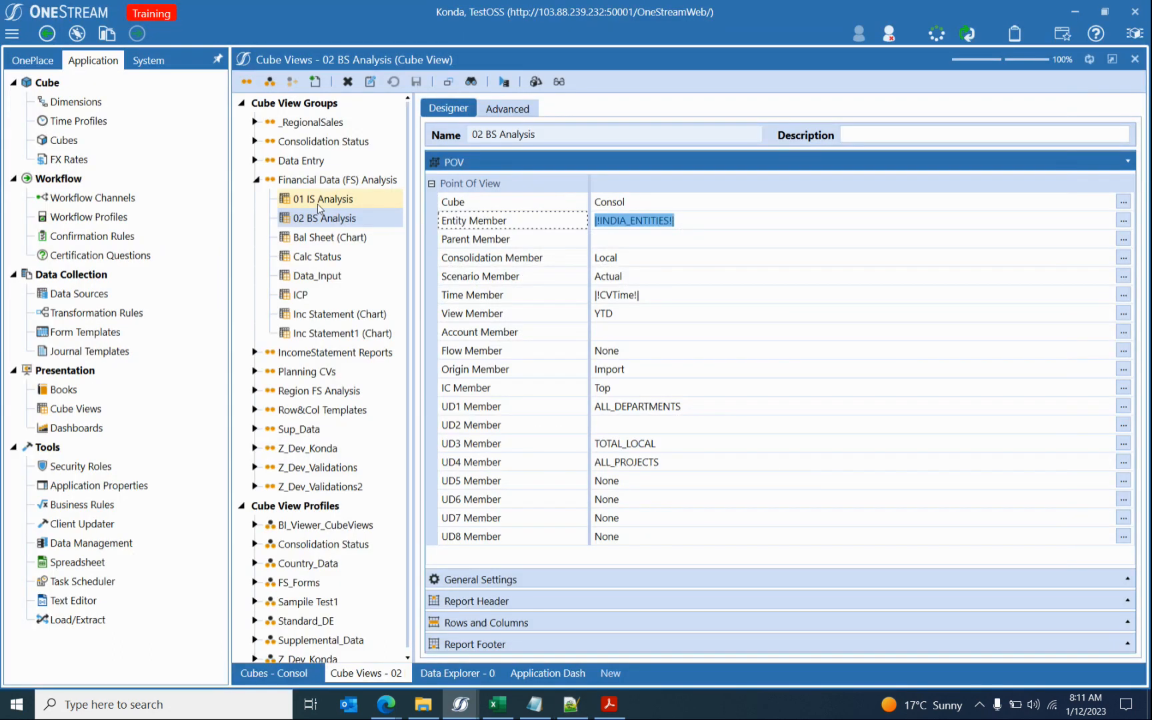